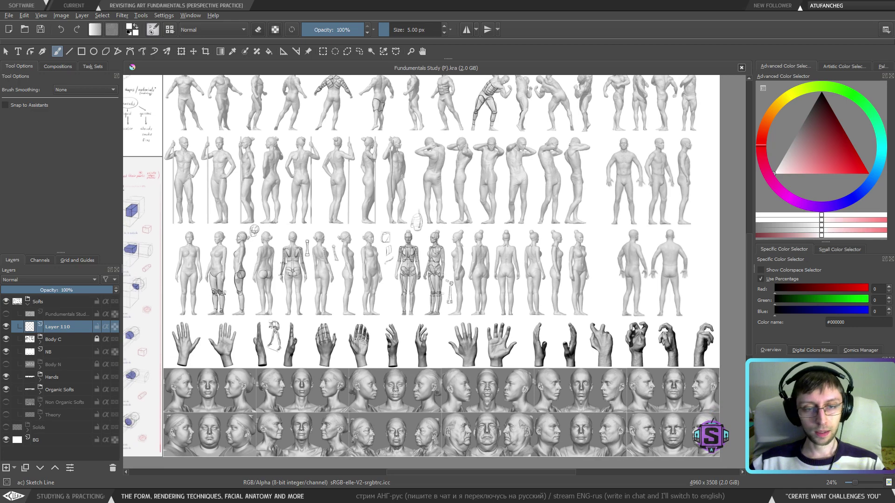
Examine the skeleton overlays on the two female figures, checking them against the bare models by toggling Layer 110 off and on.
{"action": "key", "text": "ctrl+plus"}
{"action": "key", "text": "ctrl+plus"}
{"action": "key", "text": "ctrl+plus"}
{"action": "key", "text": "ctrl+plus"}
{"action": "key", "text": "ctrl+plus"}
{"action": "key", "text": "ctrl+plus"}
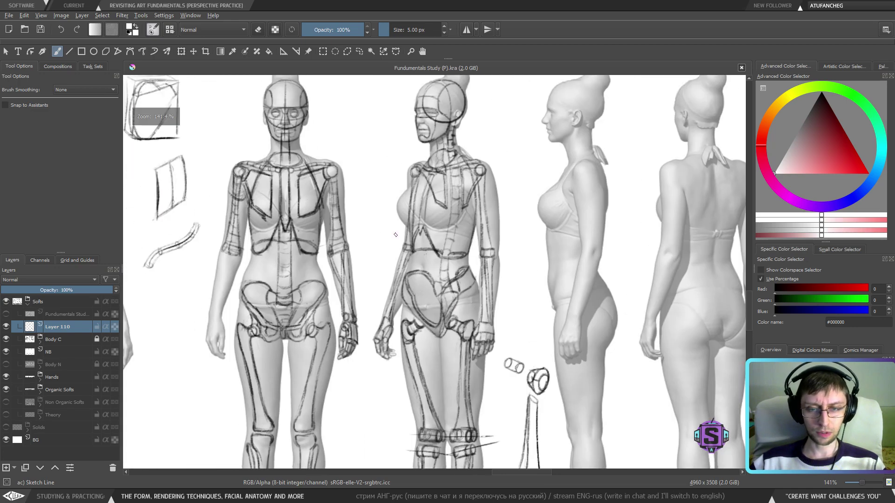
{"action": "left_click_drag", "start_coordinate": [420, 128], "coordinate": [405, 157]}
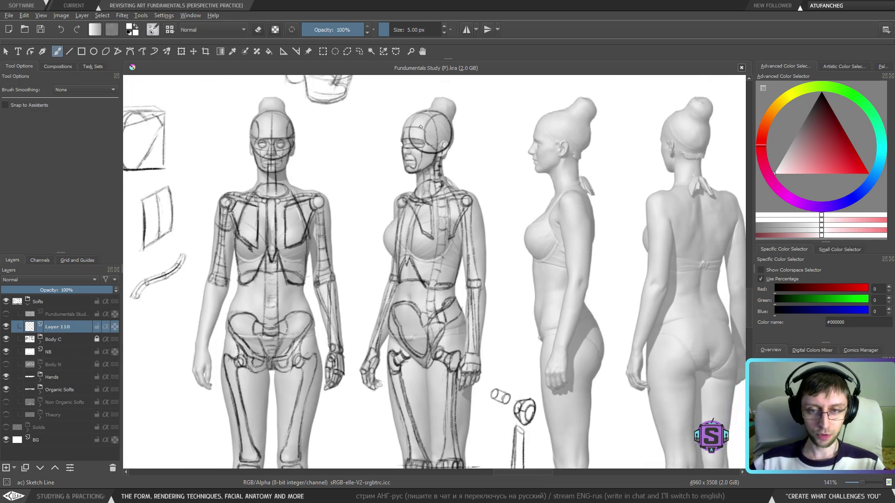
{"action": "left_click_drag", "start_coordinate": [388, 282], "coordinate": [420, 272]}
{"action": "left_click_drag", "start_coordinate": [455, 115], "coordinate": [413, 115]}
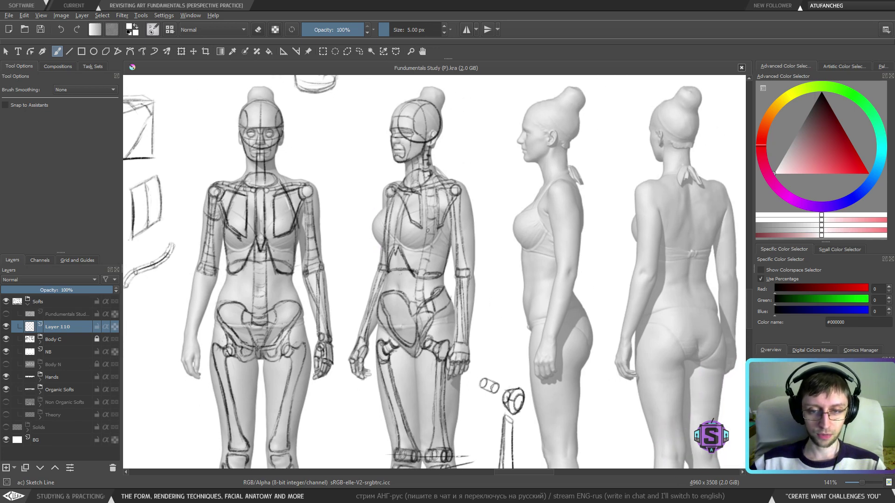
{"action": "scroll", "coordinate": [428, 231], "scroll_direction": "down", "scroll_amount": 2}
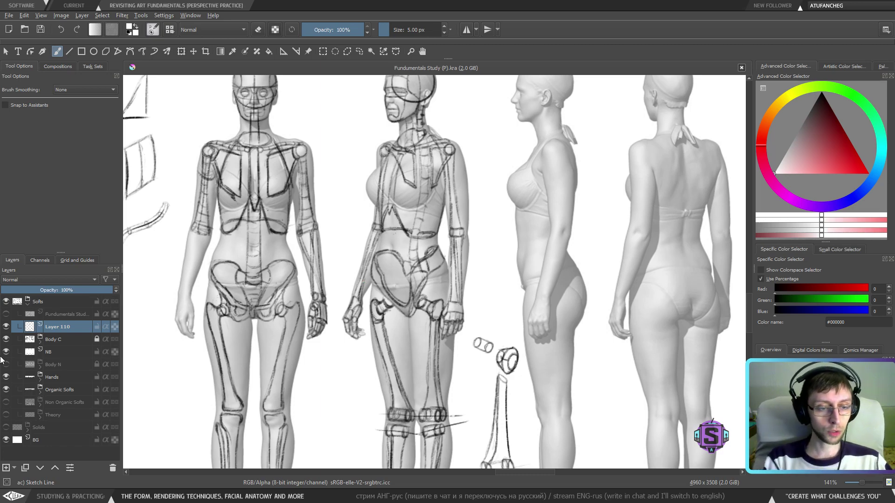
{"action": "left_click", "coordinate": [6, 326]}
{"action": "left_click", "coordinate": [6, 326]}
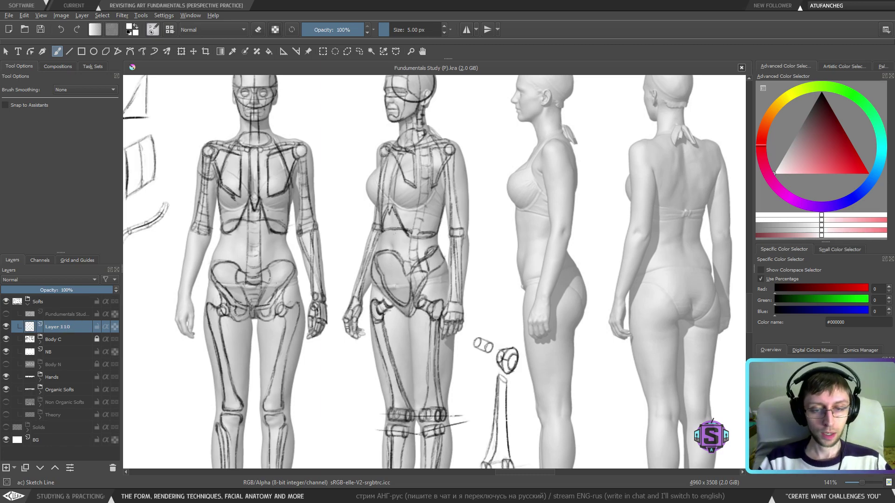
{"action": "key", "text": "plus"}
{"action": "left_click_drag", "start_coordinate": [376, 325], "coordinate": [395, 338]}
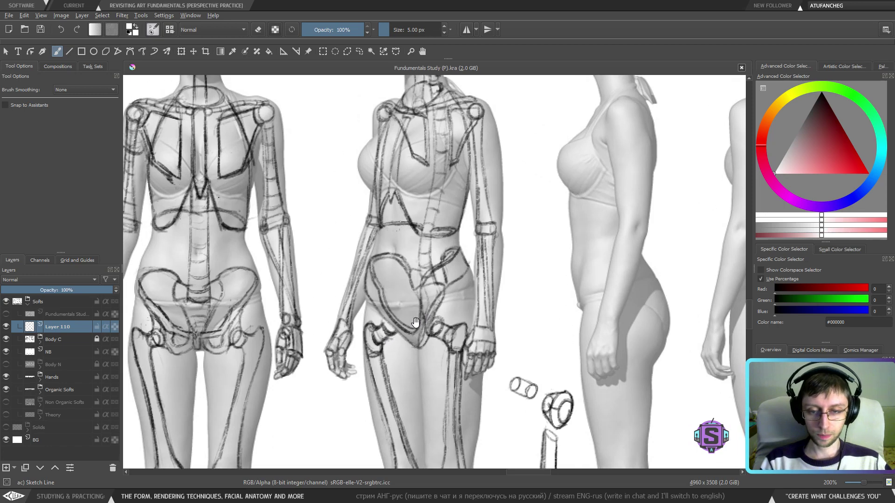
Survey the rows of male and female reference figures, from the standing muscular poses down to the skeleton studies.
{"action": "key", "text": "minus"}
{"action": "key", "text": "minus"}
{"action": "key", "text": "minus"}
{"action": "key", "text": "minus"}
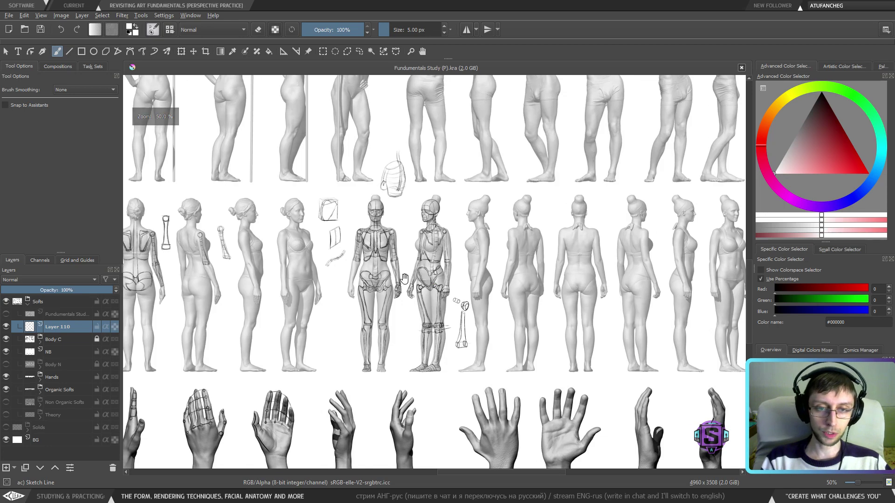
{"action": "left_click_drag", "start_coordinate": [383, 267], "coordinate": [557, 335]}
{"action": "left_click_drag", "start_coordinate": [464, 241], "coordinate": [581, 313]}
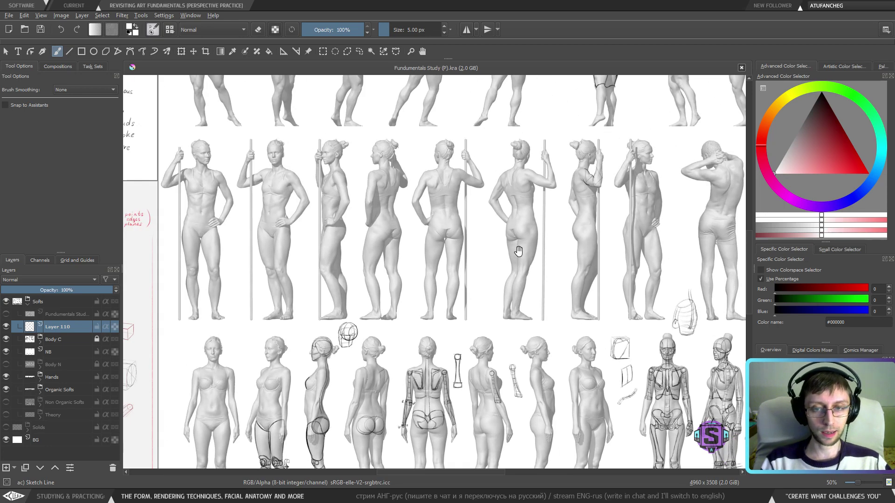
{"action": "left_click_drag", "start_coordinate": [517, 251], "coordinate": [496, 375]}
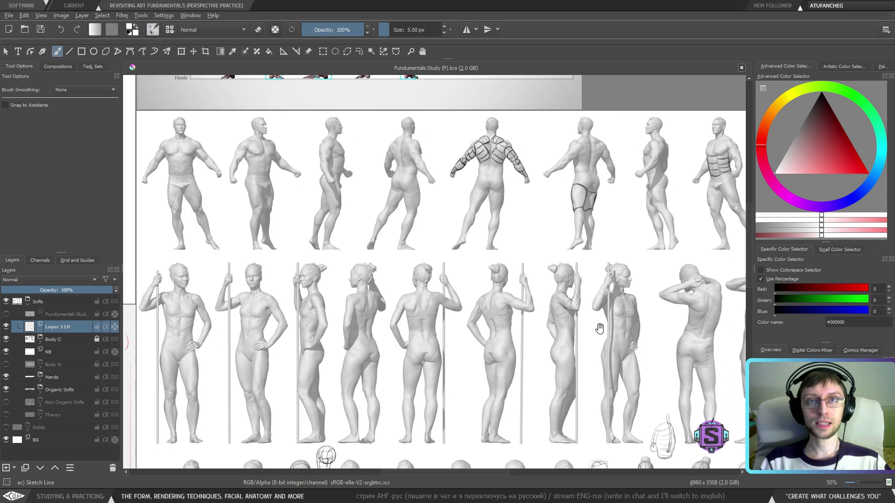
{"action": "left_click_drag", "start_coordinate": [599, 329], "coordinate": [525, 272]}
{"action": "left_click_drag", "start_coordinate": [567, 329], "coordinate": [546, 302]}
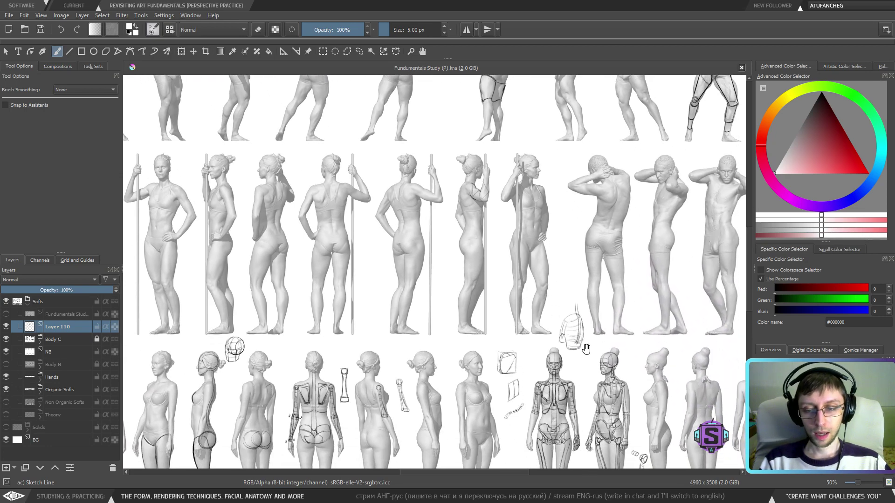
{"action": "left_click_drag", "start_coordinate": [586, 350], "coordinate": [511, 283]}
{"action": "left_click_drag", "start_coordinate": [508, 363], "coordinate": [527, 323]}
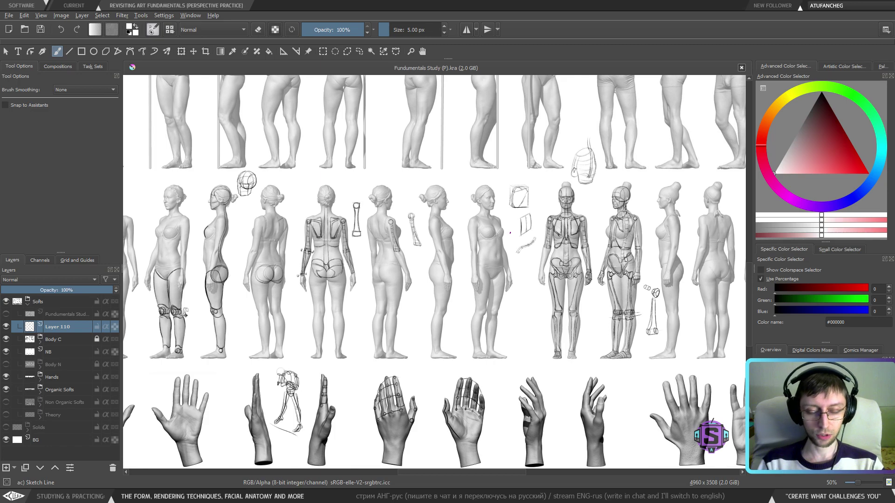
View the whole reference sheet, and inspect the full-length skeleton overlays beside the unmarked female side and back views.
{"action": "key", "text": "minus"}
{"action": "key", "text": "minus"}
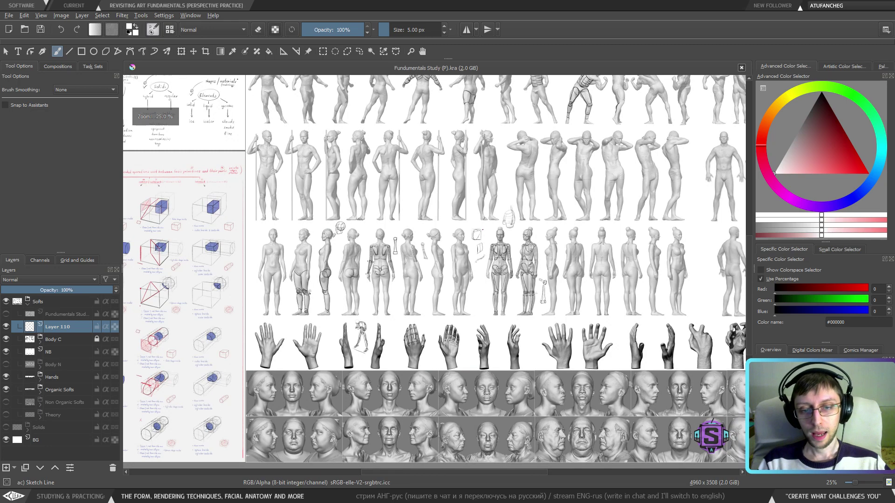
{"action": "key", "text": "plus"}
{"action": "key", "text": "plus"}
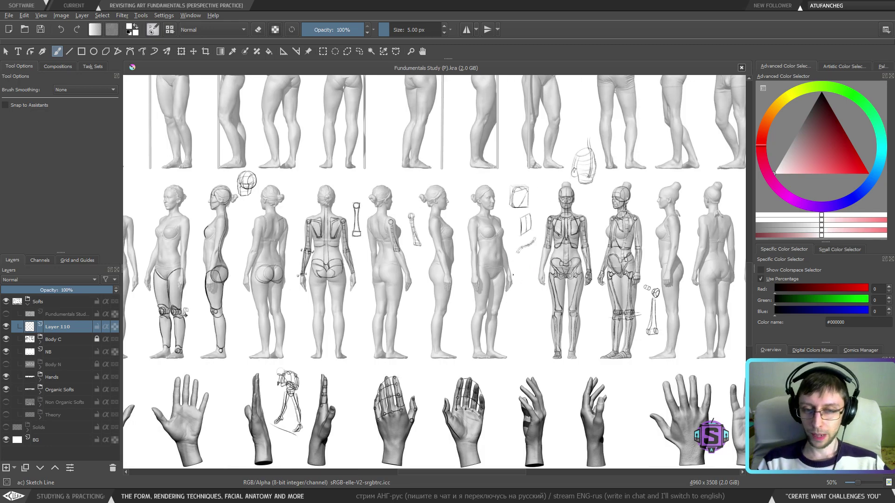
{"action": "left_click_drag", "start_coordinate": [566, 304], "coordinate": [451, 307]}
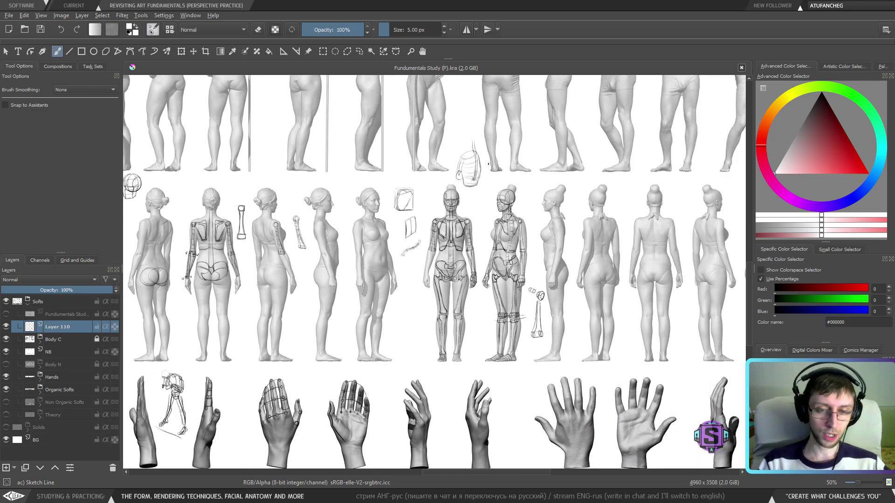
{"action": "left_click_drag", "start_coordinate": [567, 304], "coordinate": [475, 301]}
{"action": "key", "text": "plus"}
{"action": "key", "text": "plus"}
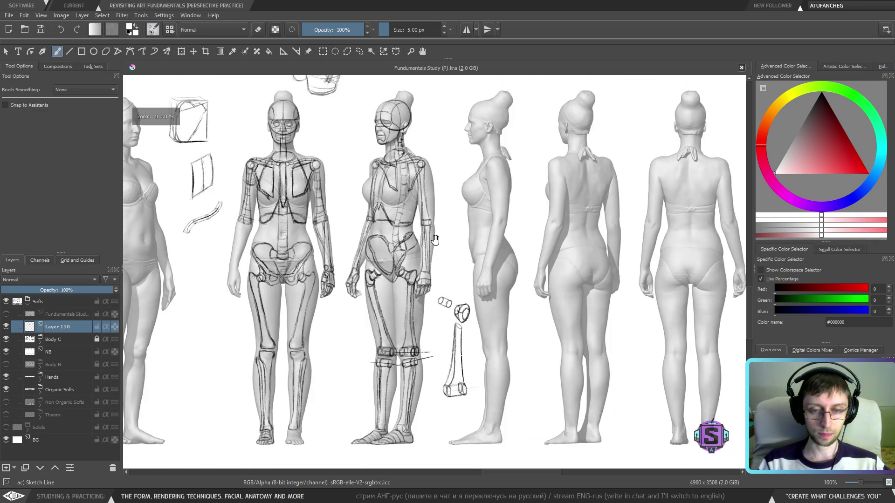
{"action": "left_click_drag", "start_coordinate": [435, 240], "coordinate": [460, 293]}
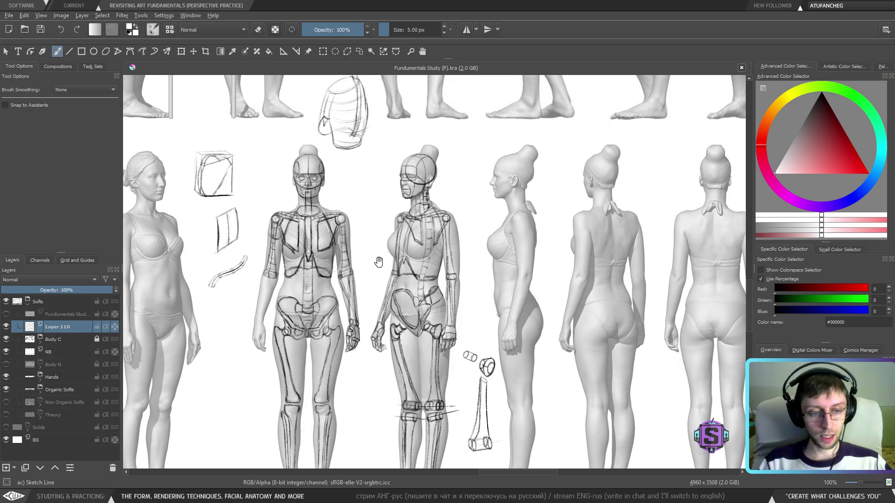
Examine the Softs diagram in the handwritten theory notes, including its drapery, nonorganic and organic branches.
{"action": "left_click_drag", "start_coordinate": [378, 262], "coordinate": [534, 356]}
{"action": "key", "text": "minus"}
{"action": "key", "text": "minus"}
{"action": "left_click_drag", "start_coordinate": [261, 205], "coordinate": [538, 259]}
{"action": "left_click_drag", "start_coordinate": [147, 127], "coordinate": [618, 367]}
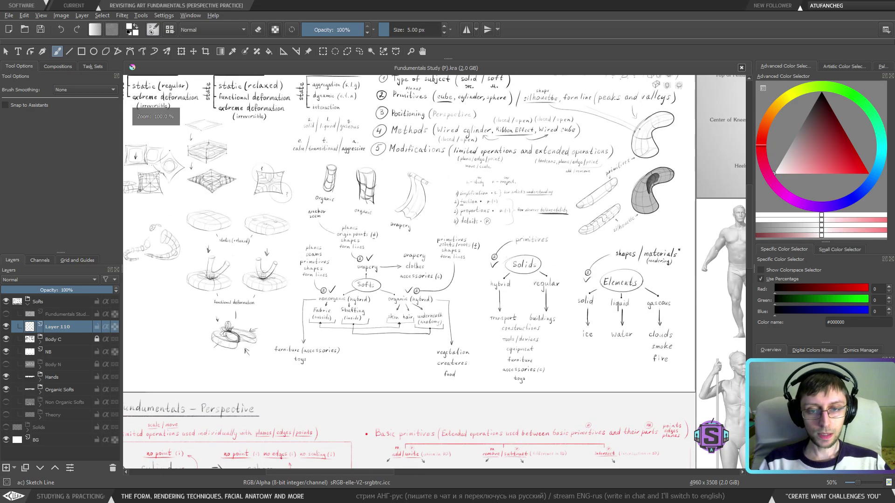
{"action": "key", "text": "plus"}
{"action": "key", "text": "plus"}
{"action": "left_click_drag", "start_coordinate": [428, 270], "coordinate": [501, 226]}
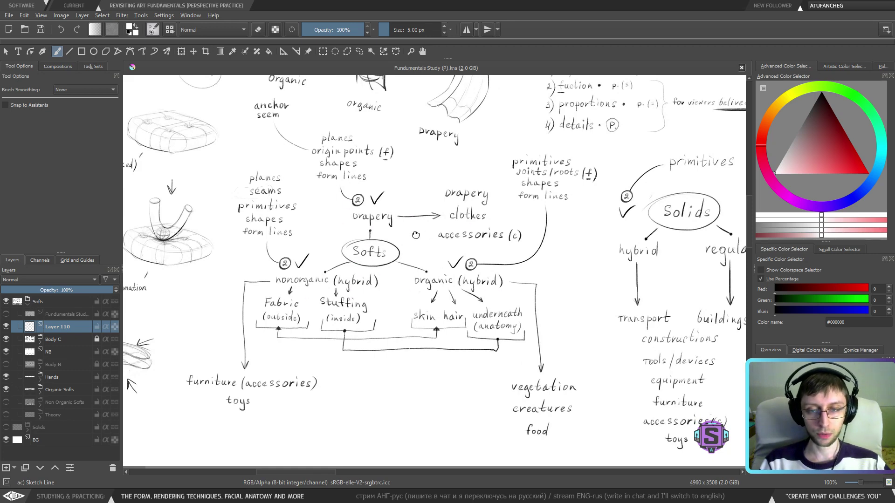
{"action": "mouse_move", "coordinate": [414, 236]}
{"action": "left_mouse_down"}
{"action": "mouse_move", "coordinate": [366, 270]}
{"action": "mouse_move", "coordinate": [371, 281]}
{"action": "left_mouse_up"}
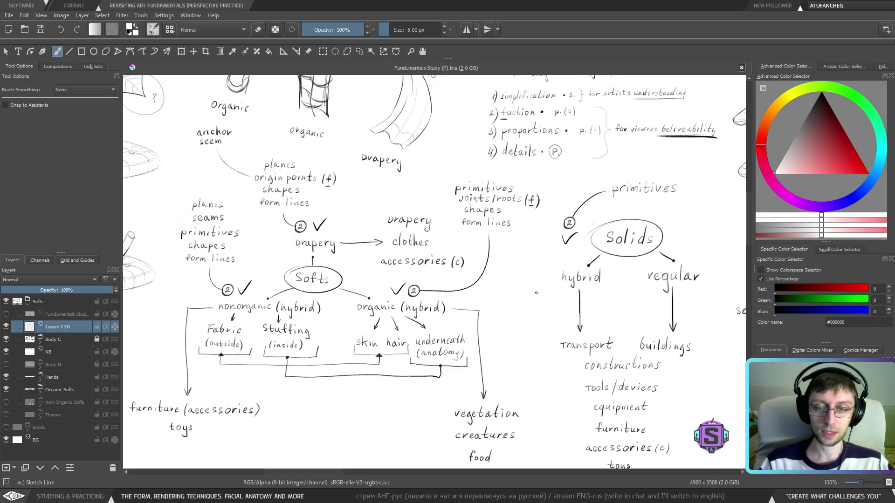
Inspect the torso and pelvis construction on the front and three-quarter skeleton figures.
{"action": "key", "text": "minus"}
{"action": "key", "text": "minus"}
{"action": "key", "text": "minus"}
{"action": "key", "text": "minus"}
{"action": "left_click_drag", "start_coordinate": [569, 329], "coordinate": [276, 279]}
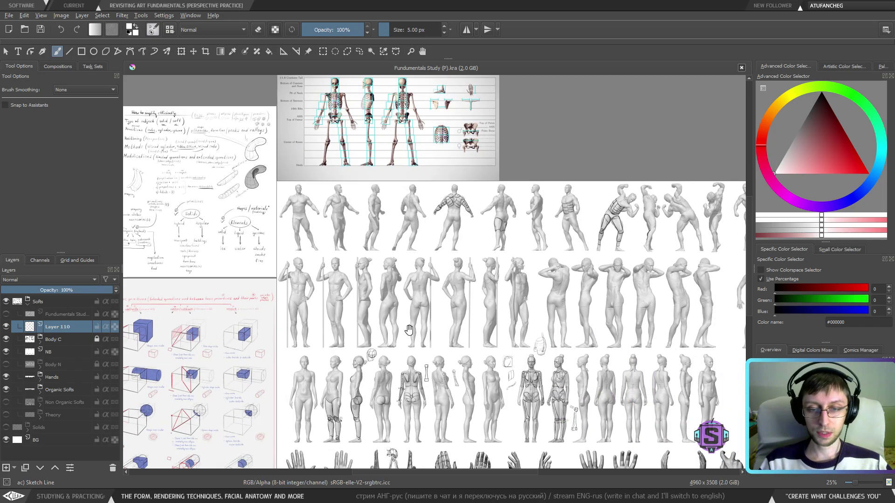
{"action": "left_click_drag", "start_coordinate": [531, 376], "coordinate": [415, 389]}
{"action": "key", "text": "plus"}
{"action": "key", "text": "plus"}
{"action": "key", "text": "plus"}
{"action": "key", "text": "plus"}
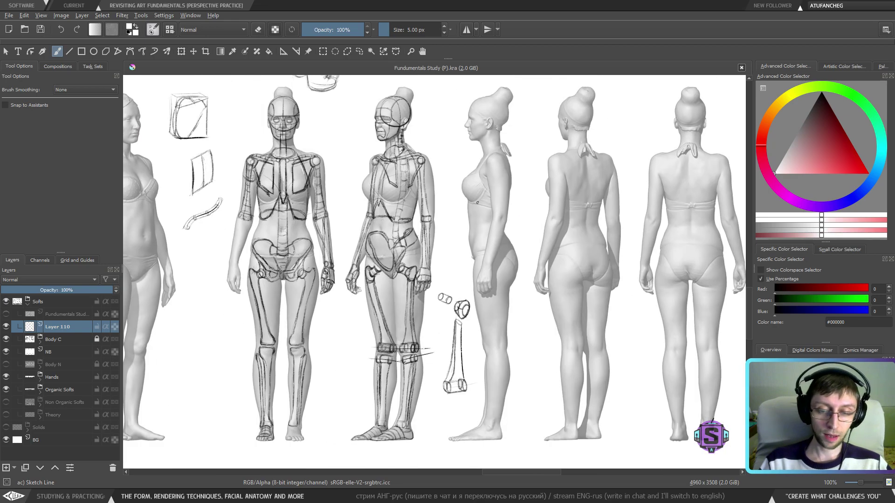
{"action": "left_click_drag", "start_coordinate": [460, 292], "coordinate": [471, 321]}
{"action": "key", "text": "plus"}
{"action": "key", "text": "plus"}
{"action": "key", "text": "plus"}
{"action": "key", "text": "plus"}
{"action": "key", "text": "minus"}
{"action": "key", "text": "minus"}
{"action": "left_click_drag", "start_coordinate": [411, 322], "coordinate": [455, 322]}
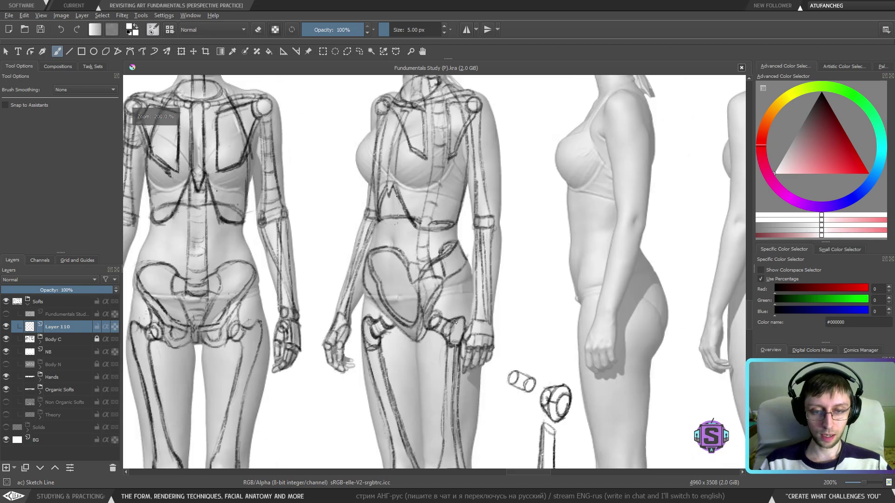
Sketch a curved black form line across the hip bone of the three-quarter skeleton figure on Layer 110.
{"action": "key", "text": "plus"}
{"action": "key", "text": "plus"}
{"action": "left_click_drag", "start_coordinate": [399, 296], "coordinate": [427, 297]}
{"action": "key", "text": "minus"}
{"action": "key", "text": "minus"}
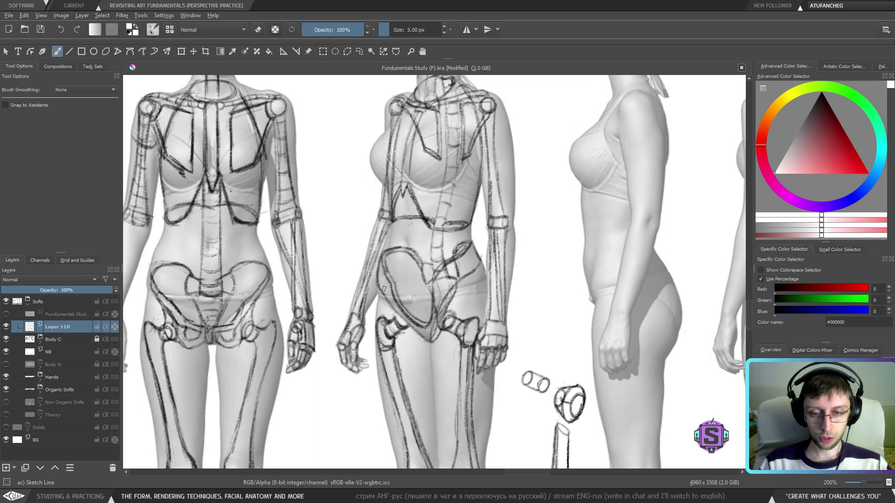
{"action": "key", "text": "e"}
{"action": "left_click_drag", "start_coordinate": [382, 280], "coordinate": [384, 282]}
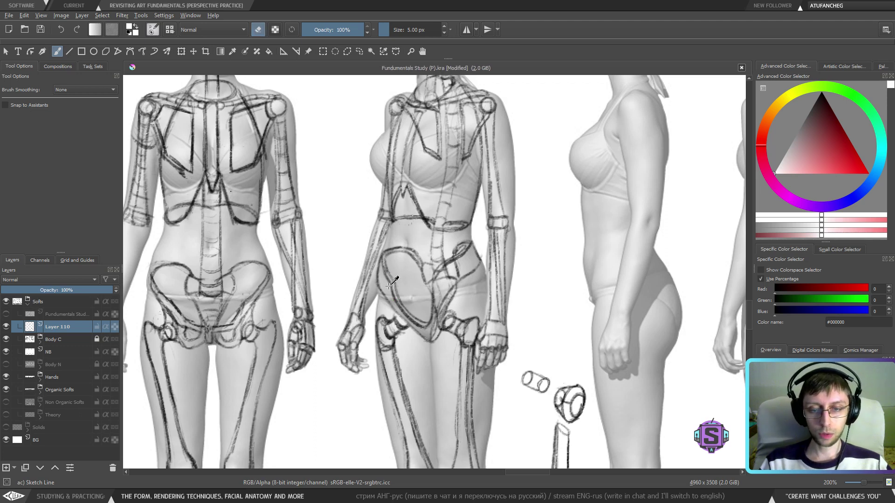
{"action": "key", "text": "e"}
{"action": "left_click", "coordinate": [815, 152]}
{"action": "left_click_drag", "start_coordinate": [832, 74], "coordinate": [825, 78]}
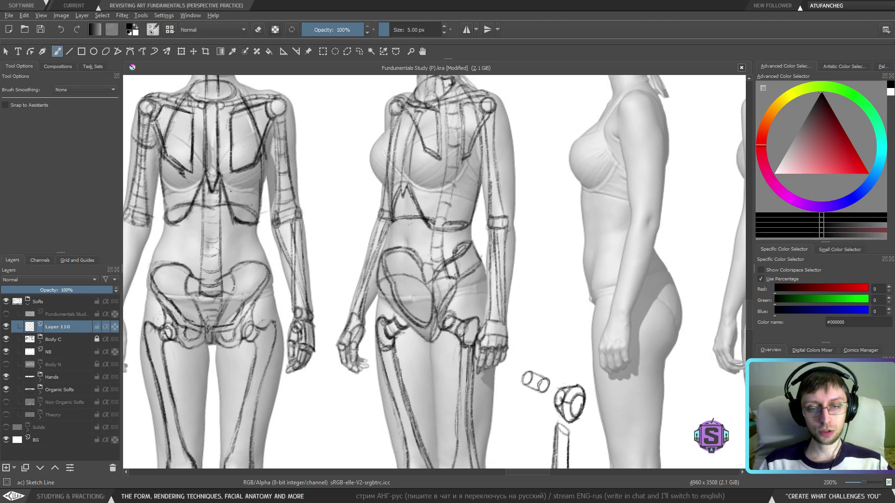
Compare the skull, rib cage and pelvis construction of the front and three-quarter skeleton figures.
{"action": "scroll", "coordinate": [461, 271], "scroll_direction": "up", "scroll_amount": 3}
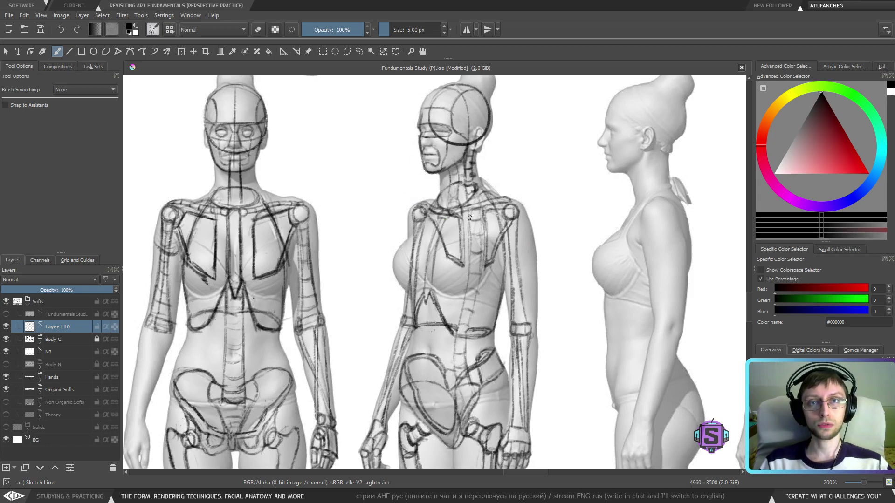
{"action": "key", "text": "minus"}
{"action": "key", "text": "minus"}
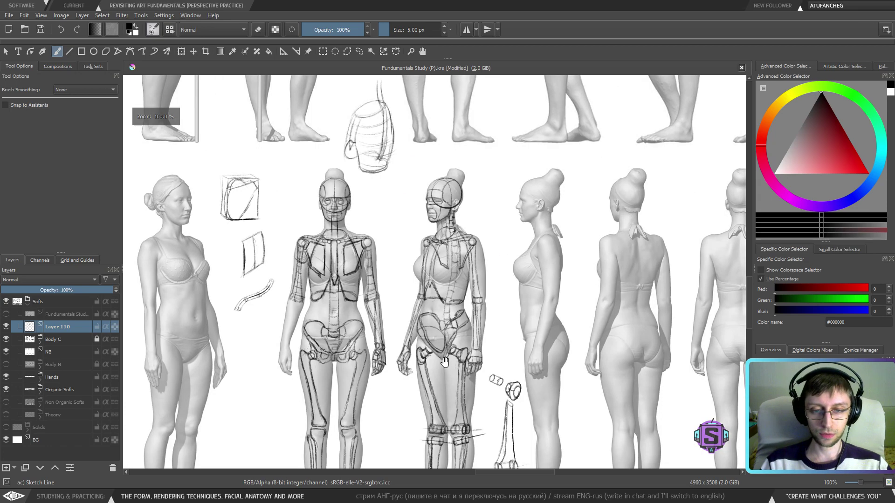
{"action": "left_click_drag", "start_coordinate": [430, 365], "coordinate": [481, 302]}
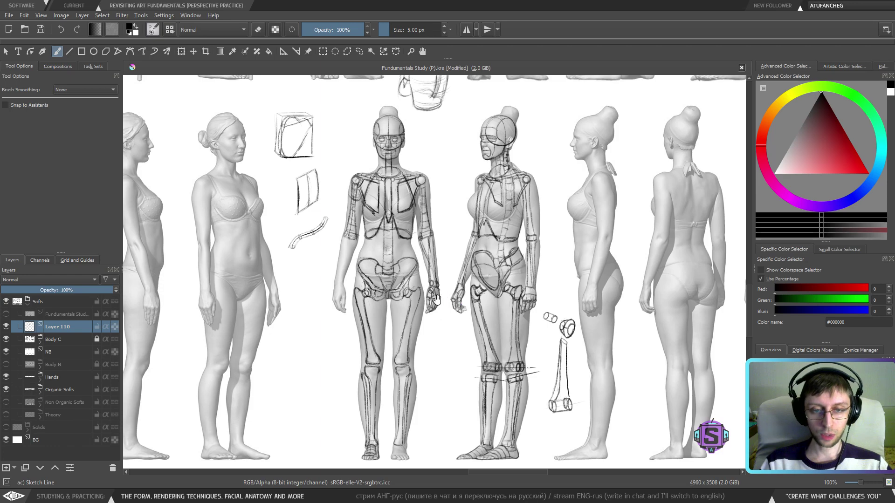
{"action": "left_click_drag", "start_coordinate": [441, 254], "coordinate": [477, 300]}
{"action": "key", "text": "plus"}
{"action": "key", "text": "plus"}
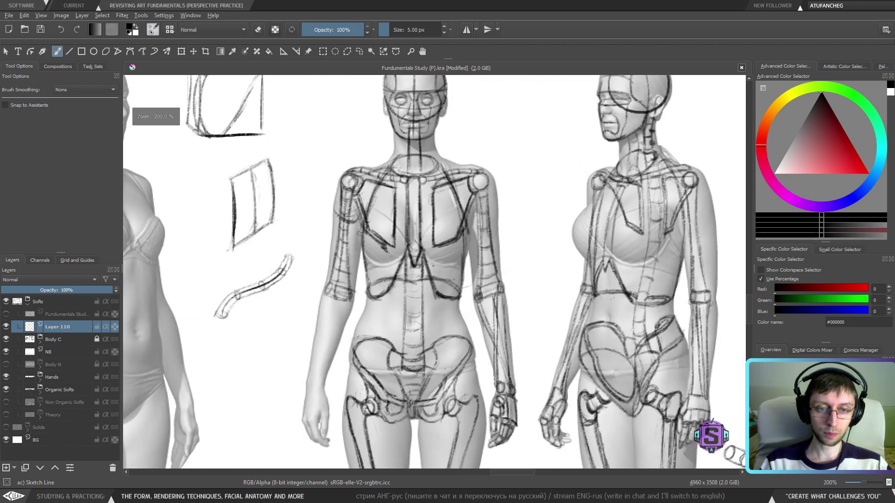
{"action": "key", "text": "minus"}
{"action": "key", "text": "minus"}
Examine the finger joint overlays on the hand references and the small walking skeleton sketch between the side-view hands.
{"action": "left_click_drag", "start_coordinate": [366, 323], "coordinate": [429, 114]}
{"action": "scroll", "coordinate": [451, 261], "scroll_direction": "down", "scroll_amount": 3}
{"action": "scroll", "coordinate": [437, 286], "scroll_direction": "up", "scroll_amount": 2}
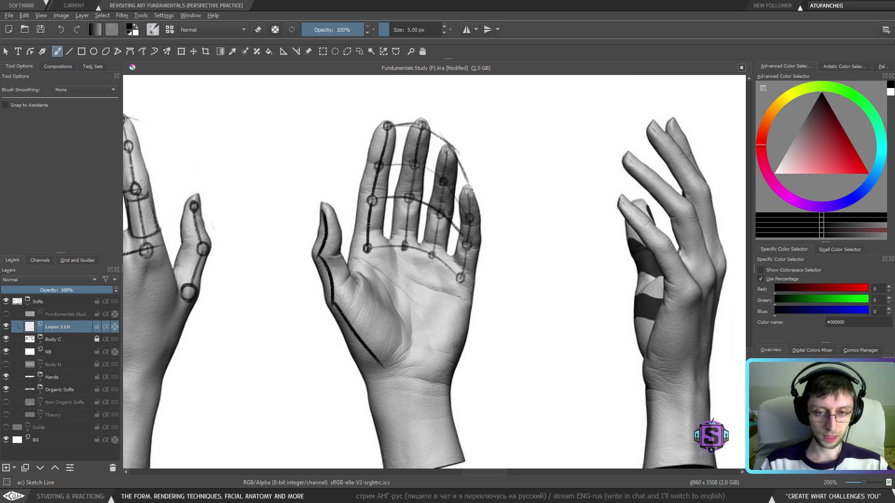
{"action": "scroll", "coordinate": [354, 249], "scroll_direction": "down", "scroll_amount": 2}
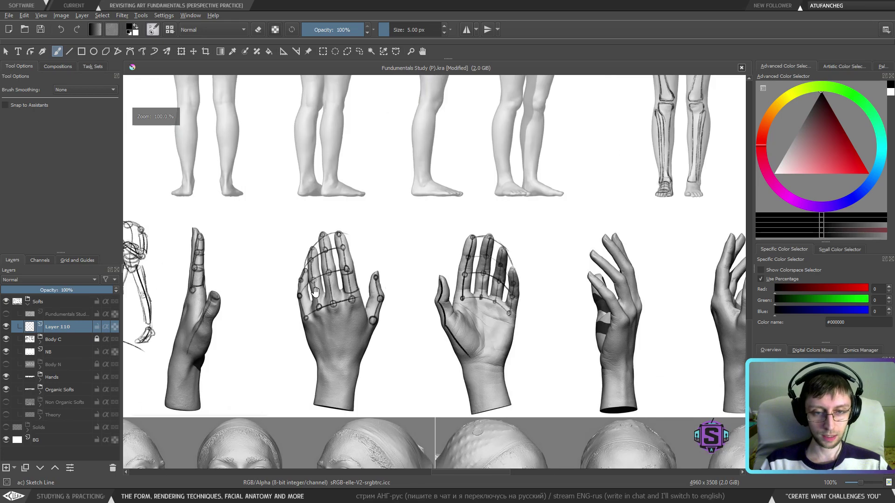
{"action": "left_click_drag", "start_coordinate": [315, 292], "coordinate": [543, 273]}
{"action": "scroll", "coordinate": [392, 312], "scroll_direction": "up", "scroll_amount": 2}
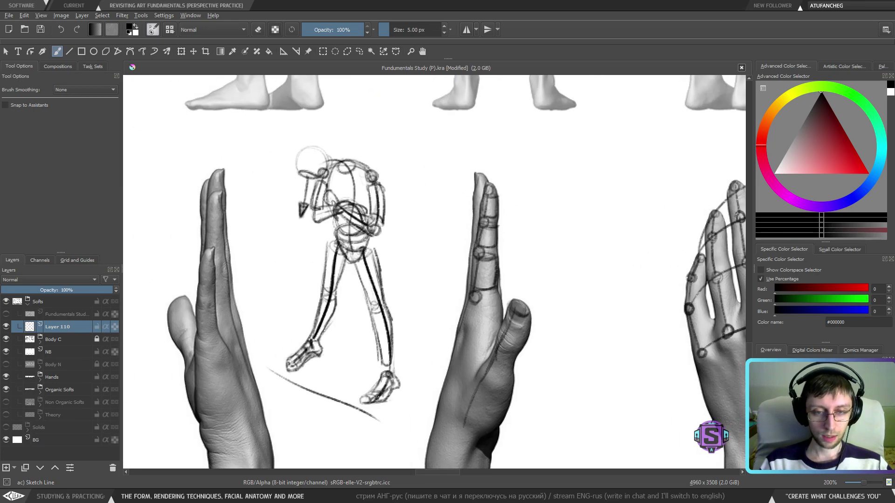
{"action": "scroll", "coordinate": [345, 266], "scroll_direction": "up", "scroll_amount": 2}
{"action": "scroll", "coordinate": [356, 290], "scroll_direction": "down", "scroll_amount": 2}
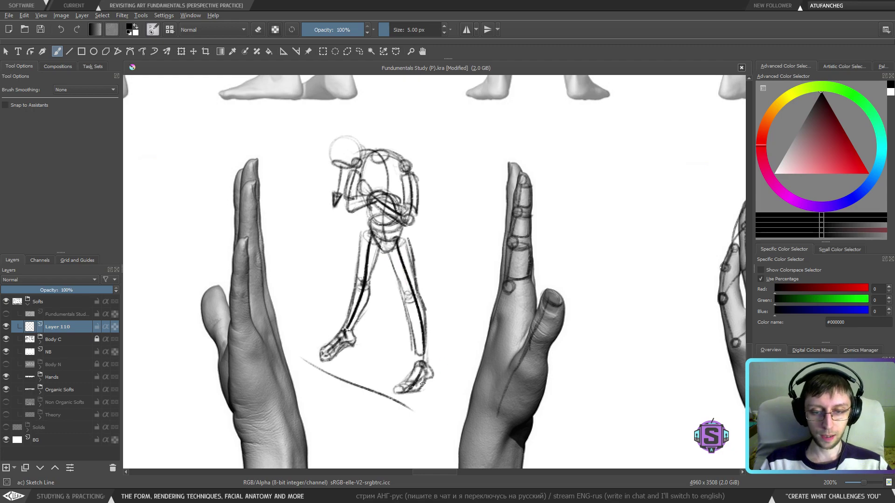
Review the row of female figures from the back-view skeleton study across to the front and three-quarter skeletons.
{"action": "key", "text": "1"}
{"action": "left_click_drag", "start_coordinate": [585, 266], "coordinate": [552, 362]}
{"action": "left_click_drag", "start_coordinate": [618, 237], "coordinate": [403, 379]}
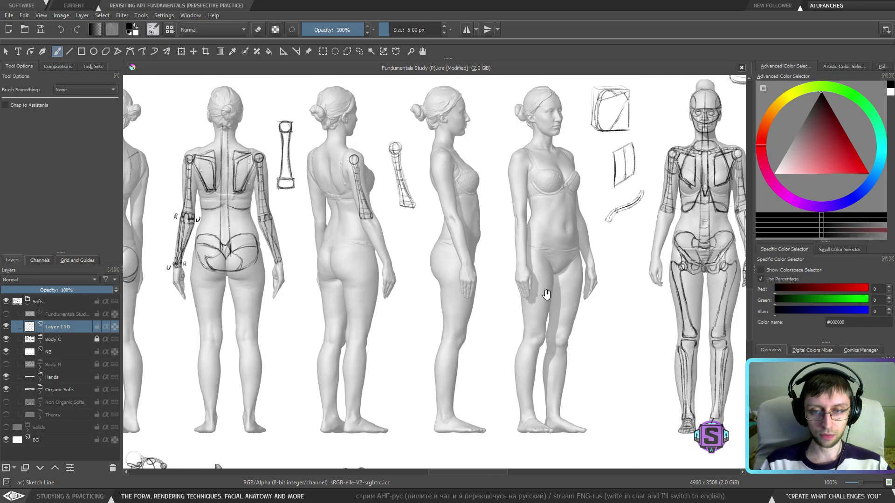
{"action": "left_click_drag", "start_coordinate": [547, 295], "coordinate": [389, 319]}
{"action": "left_click_drag", "start_coordinate": [515, 329], "coordinate": [380, 338]}
{"action": "left_click_drag", "start_coordinate": [454, 364], "coordinate": [376, 337]}
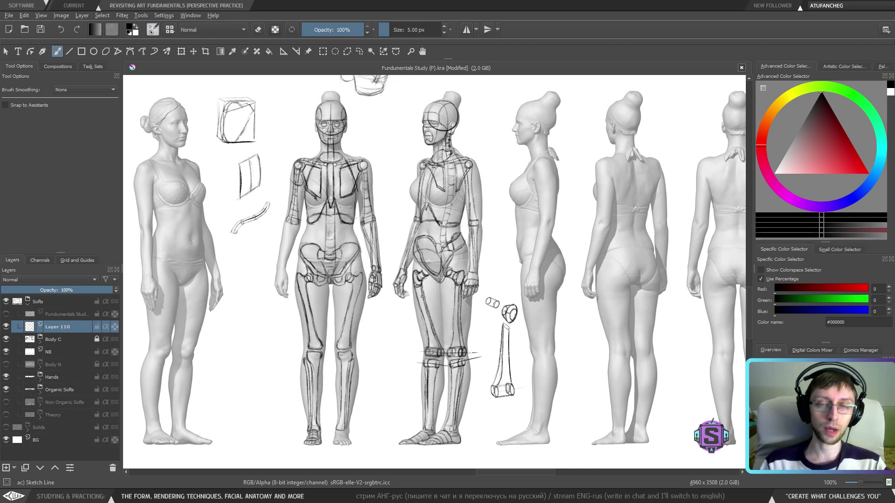
Try sketching long curved contour lines along the outer and inner thigh of the three-quarter skeleton figure.
{"action": "key", "text": "ctrl+plus"}
{"action": "left_click_drag", "start_coordinate": [500, 332], "coordinate": [508, 264]}
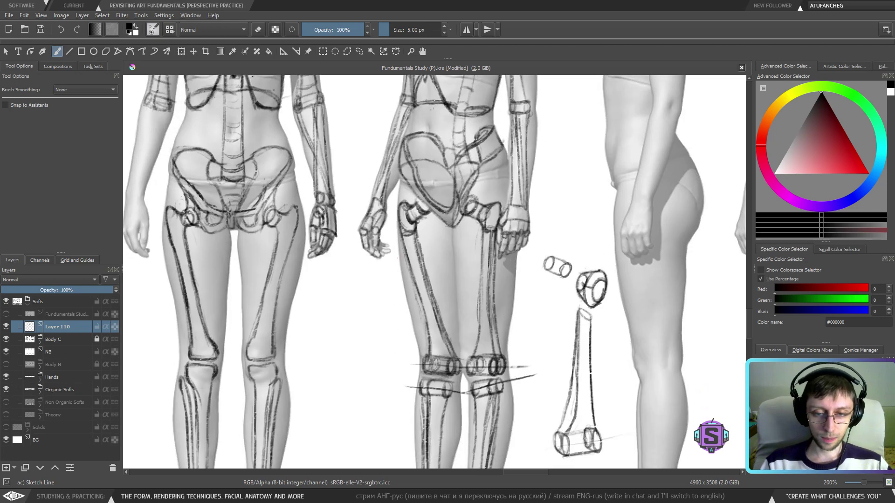
{"action": "left_click_drag", "start_coordinate": [397, 260], "coordinate": [421, 267]}
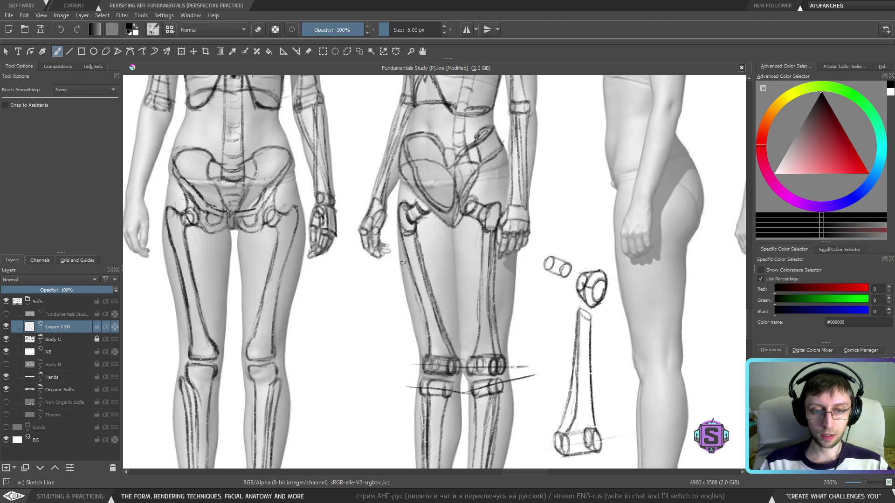
{"action": "left_click_drag", "start_coordinate": [379, 289], "coordinate": [395, 298]}
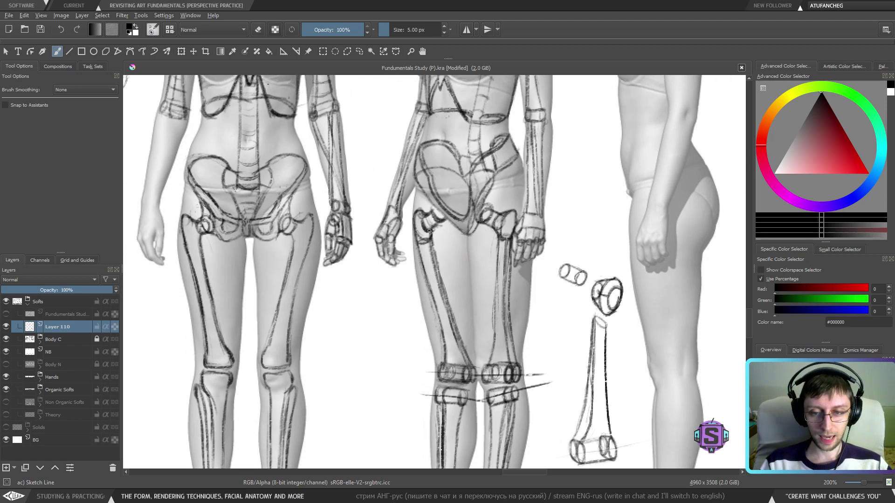
{"action": "left_click_drag", "start_coordinate": [425, 230], "coordinate": [448, 341]}
{"action": "left_click_drag", "start_coordinate": [413, 213], "coordinate": [439, 390]}
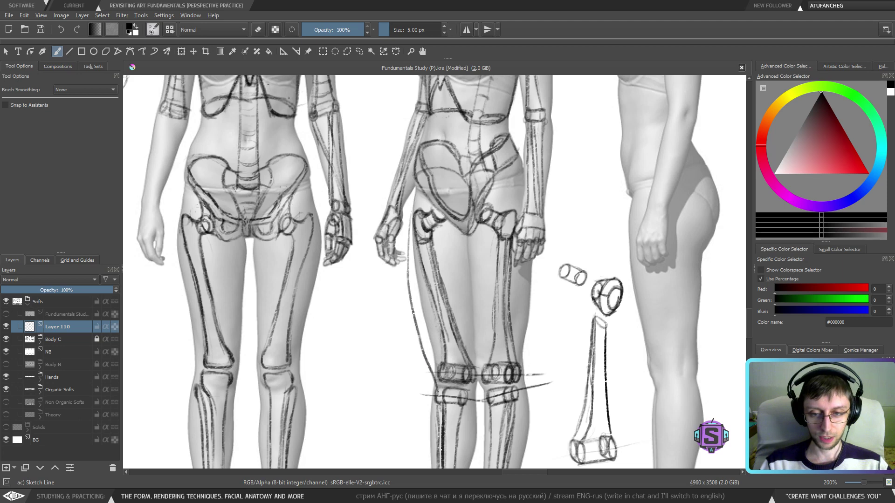
{"action": "mouse_move", "coordinate": [468, 233]}
{"action": "left_mouse_down"}
{"action": "mouse_move", "coordinate": [478, 265]}
{"action": "mouse_move", "coordinate": [476, 366]}
{"action": "left_mouse_up"}
{"action": "key", "text": "ctrl+z"}
{"action": "key", "text": "ctrl+z"}
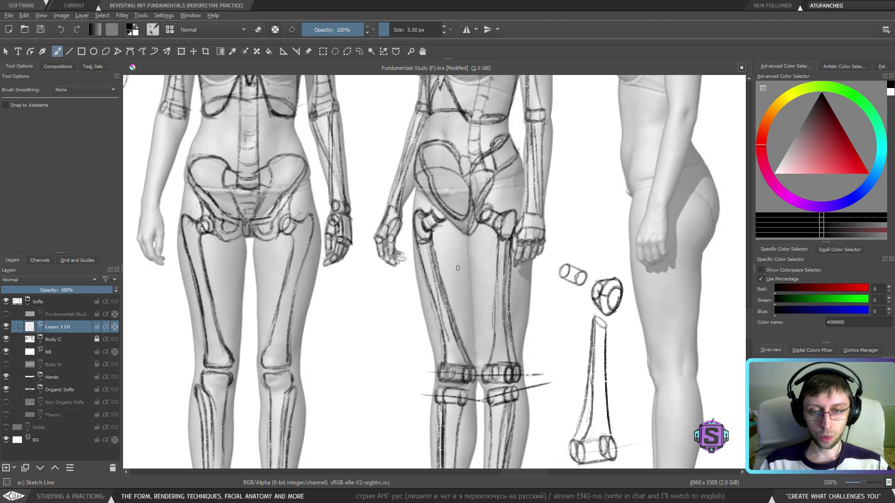
Try short form marks beside the near thigh bone of the three-quarter skeleton figure and undo them.
{"action": "mouse_move", "coordinate": [439, 270]}
{"action": "left_mouse_down"}
{"action": "mouse_move", "coordinate": [470, 252]}
{"action": "mouse_move", "coordinate": [438, 250]}
{"action": "mouse_move", "coordinate": [449, 274]}
{"action": "mouse_move", "coordinate": [464, 253]}
{"action": "mouse_move", "coordinate": [417, 261]}
{"action": "mouse_move", "coordinate": [436, 276]}
{"action": "left_mouse_up"}
{"action": "key", "text": "ctrl+z"}
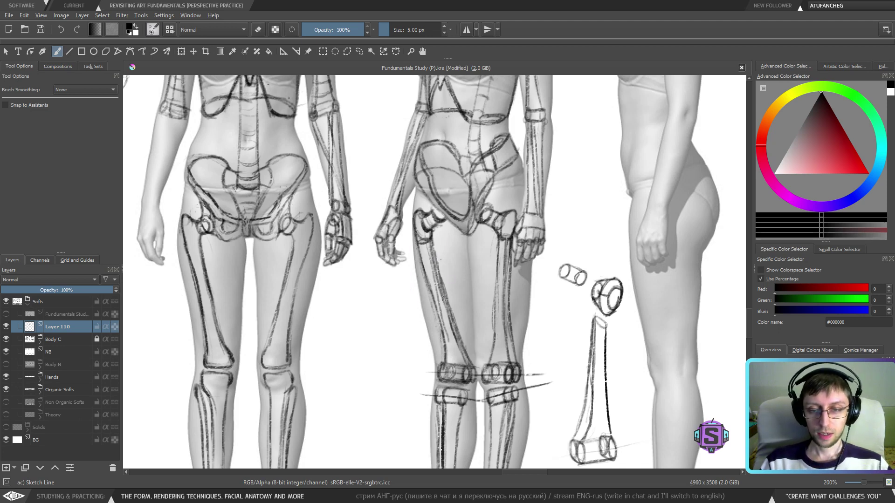
{"action": "left_click_drag", "start_coordinate": [628, 328], "coordinate": [578, 314]}
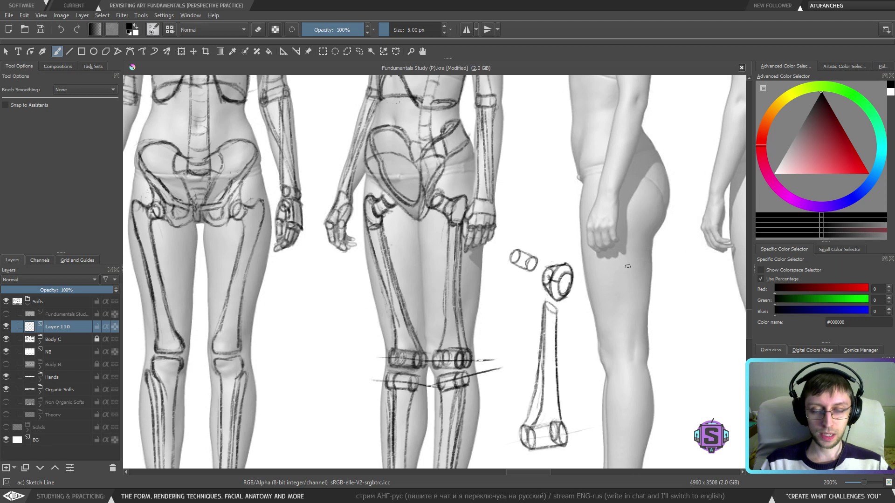
{"action": "mouse_move", "coordinate": [407, 247]}
{"action": "left_mouse_down"}
{"action": "mouse_move", "coordinate": [360, 269]}
{"action": "mouse_move", "coordinate": [400, 278]}
{"action": "left_mouse_up"}
{"action": "key", "text": "ctrl+z"}
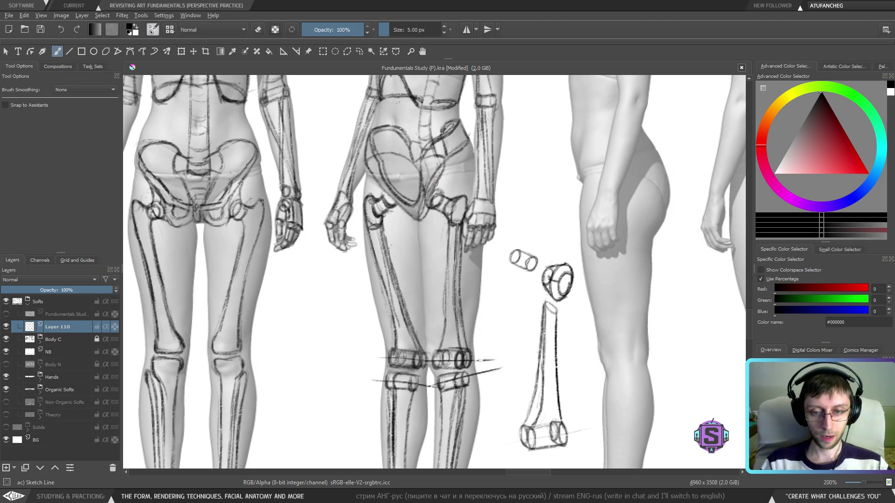
Try outlining a small circle beside the detached upper-arm bone study near the three-quarter back figure.
{"action": "key", "text": "1"}
{"action": "left_click_drag", "start_coordinate": [402, 234], "coordinate": [422, 266]}
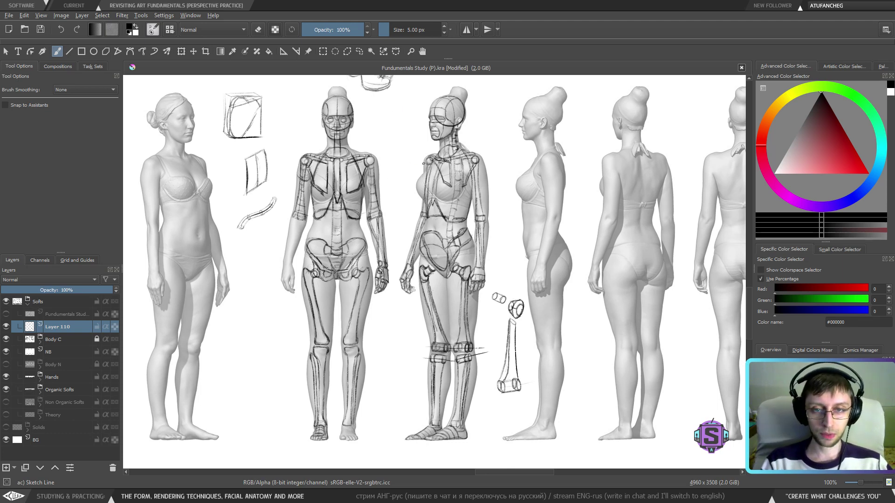
{"action": "mouse_move", "coordinate": [295, 216]}
{"action": "left_mouse_down"}
{"action": "mouse_move", "coordinate": [427, 248]}
{"action": "mouse_move", "coordinate": [599, 269]}
{"action": "left_mouse_up"}
{"action": "key", "text": "ctrl+plus"}
{"action": "key", "text": "ctrl+plus"}
{"action": "left_click_drag", "start_coordinate": [308, 275], "coordinate": [478, 335]}
{"action": "mouse_move", "coordinate": [394, 206]}
{"action": "left_mouse_down"}
{"action": "mouse_move", "coordinate": [401, 217]}
{"action": "mouse_move", "coordinate": [376, 208]}
{"action": "mouse_move", "coordinate": [377, 217]}
{"action": "mouse_move", "coordinate": [385, 205]}
{"action": "left_mouse_up"}
{"action": "key", "text": "ctrl+z"}
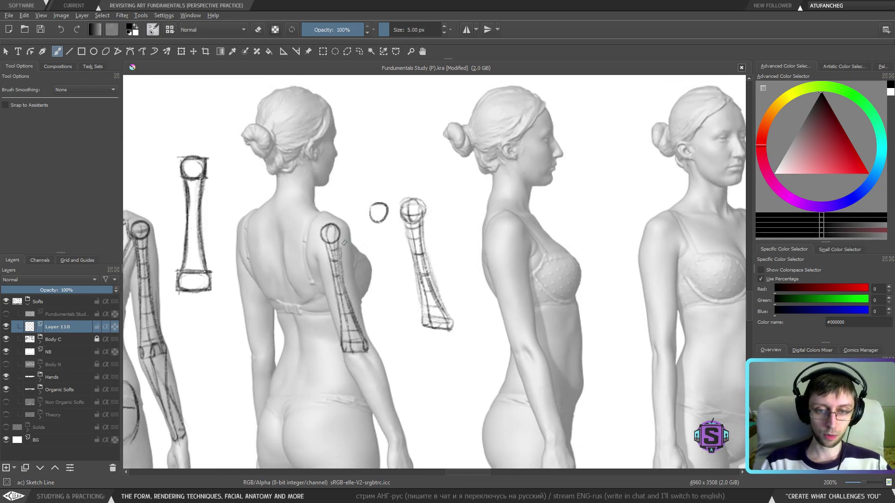
{"action": "key", "text": "ctrl+z"}
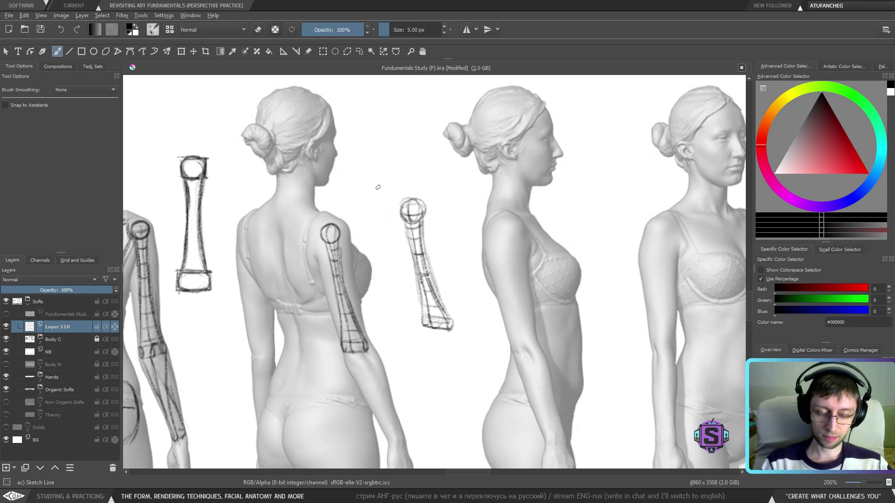
Sketch a small sphere with a cross contour as the bone head beside the detached upper-arm bone study.
{"action": "mouse_move", "coordinate": [368, 214]}
{"action": "left_mouse_down"}
{"action": "mouse_move", "coordinate": [388, 205]}
{"action": "mouse_move", "coordinate": [377, 202]}
{"action": "mouse_move", "coordinate": [389, 215]}
{"action": "mouse_move", "coordinate": [378, 201]}
{"action": "mouse_move", "coordinate": [368, 213]}
{"action": "mouse_move", "coordinate": [379, 201]}
{"action": "mouse_move", "coordinate": [383, 217]}
{"action": "mouse_move", "coordinate": [382, 203]}
{"action": "left_mouse_up"}
{"action": "key", "text": "ctrl+z"}
{"action": "key", "text": "ctrl+z"}
{"action": "key", "text": "ctrl+z"}
{"action": "key", "text": "ctrl+z"}
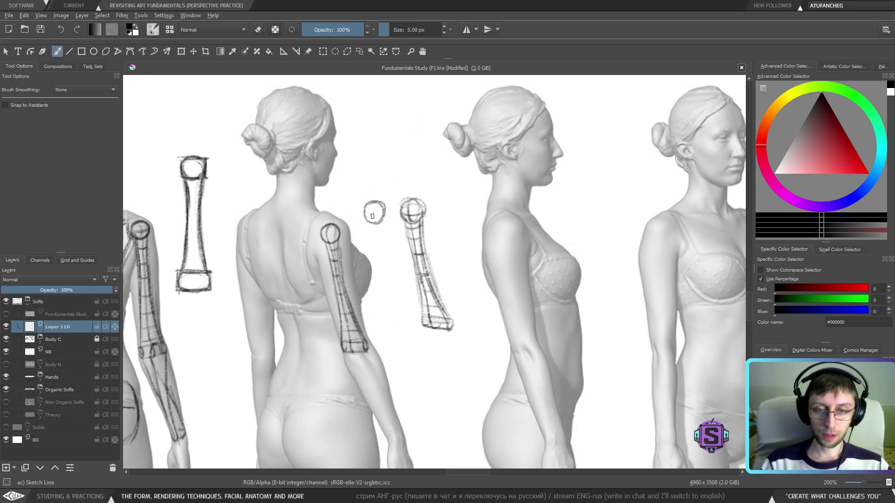
{"action": "mouse_move", "coordinate": [373, 204]}
{"action": "left_mouse_down"}
{"action": "mouse_move", "coordinate": [372, 221]}
{"action": "mouse_move", "coordinate": [384, 213]}
{"action": "left_mouse_up"}
Compare the small sphere with the front and three-quarter skeletons, and reinforce its outline and contour lines.
{"action": "key", "text": "1"}
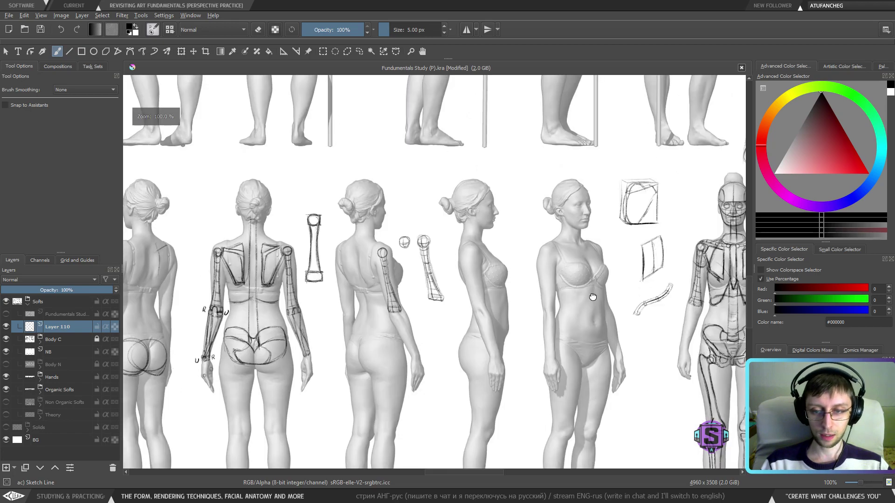
{"action": "left_click_drag", "start_coordinate": [695, 273], "coordinate": [584, 257]}
{"action": "left_click_drag", "start_coordinate": [635, 305], "coordinate": [528, 275]}
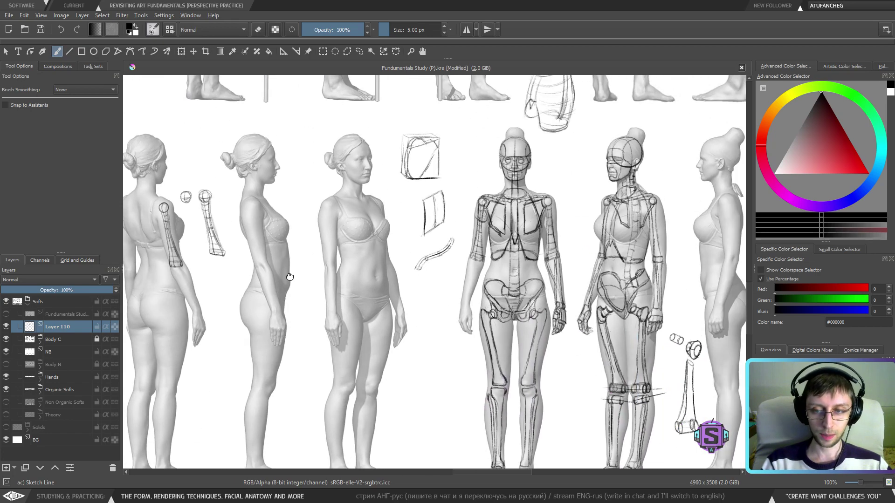
{"action": "left_click_drag", "start_coordinate": [289, 277], "coordinate": [463, 304]}
{"action": "key", "text": "ctrl+plus"}
{"action": "left_click_drag", "start_coordinate": [347, 290], "coordinate": [499, 321]}
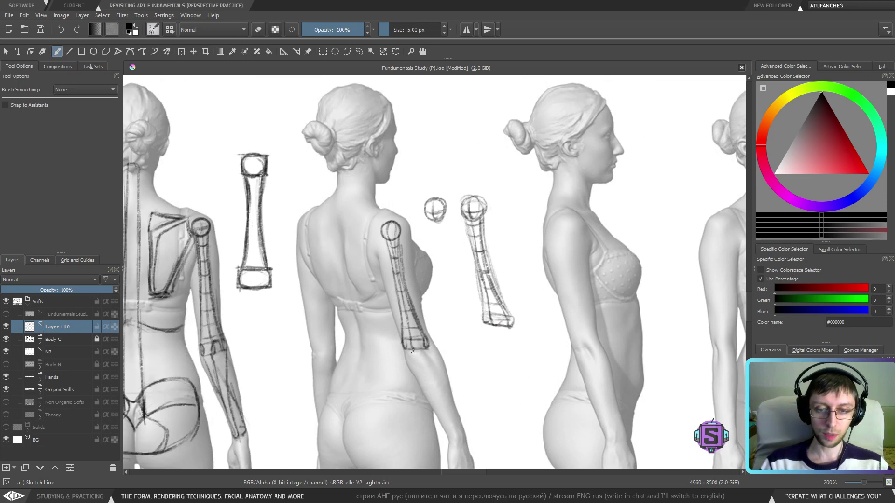
{"action": "left_click_drag", "start_coordinate": [434, 249], "coordinate": [414, 239]}
{"action": "mouse_move", "coordinate": [413, 194]}
{"action": "left_mouse_down"}
{"action": "mouse_move", "coordinate": [417, 207]}
{"action": "mouse_move", "coordinate": [425, 200]}
{"action": "left_mouse_up"}
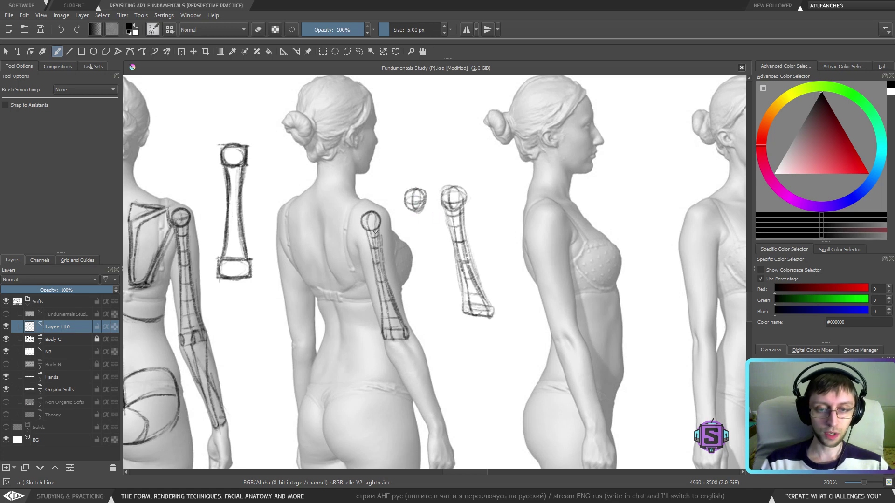
Try drawing a larger circle around the small sphere beside the detached upper-arm bone study.
{"action": "mouse_move", "coordinate": [407, 181]}
{"action": "left_mouse_down"}
{"action": "mouse_move", "coordinate": [429, 204]}
{"action": "mouse_move", "coordinate": [403, 185]}
{"action": "mouse_move", "coordinate": [421, 183]}
{"action": "mouse_move", "coordinate": [407, 185]}
{"action": "left_mouse_up"}
{"action": "key", "text": "ctrl+z"}
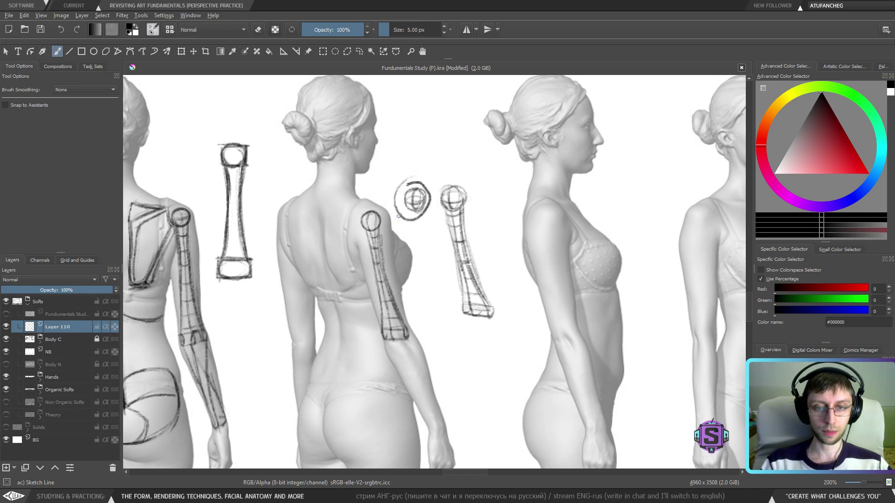
{"action": "key", "text": "ctrl+z"}
Add a narrow elbow block below the sphere, join them with tapering shaft lines, and draw cross contours along the shaft.
{"action": "mouse_move", "coordinate": [442, 277]}
{"action": "left_mouse_down"}
{"action": "mouse_move", "coordinate": [423, 258]}
{"action": "mouse_move", "coordinate": [404, 287]}
{"action": "mouse_move", "coordinate": [429, 292]}
{"action": "mouse_move", "coordinate": [417, 289]}
{"action": "left_mouse_up"}
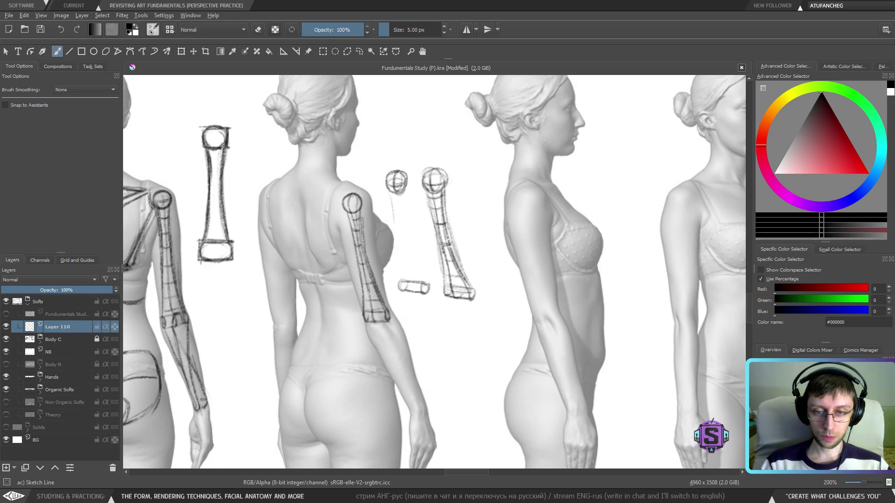
{"action": "mouse_move", "coordinate": [388, 188]}
{"action": "left_mouse_down"}
{"action": "mouse_move", "coordinate": [400, 257]}
{"action": "mouse_move", "coordinate": [393, 207]}
{"action": "mouse_move", "coordinate": [426, 285]}
{"action": "mouse_move", "coordinate": [400, 191]}
{"action": "mouse_move", "coordinate": [413, 252]}
{"action": "left_mouse_up"}
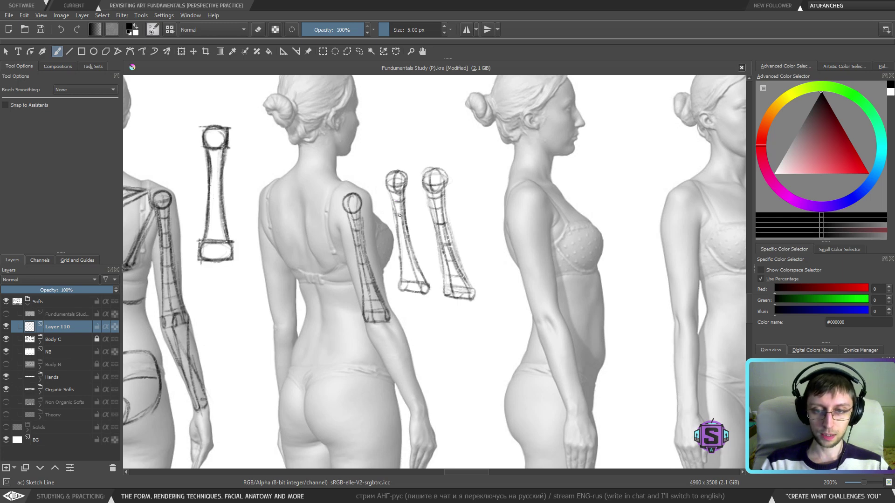
{"action": "left_click_drag", "start_coordinate": [406, 231], "coordinate": [399, 231]}
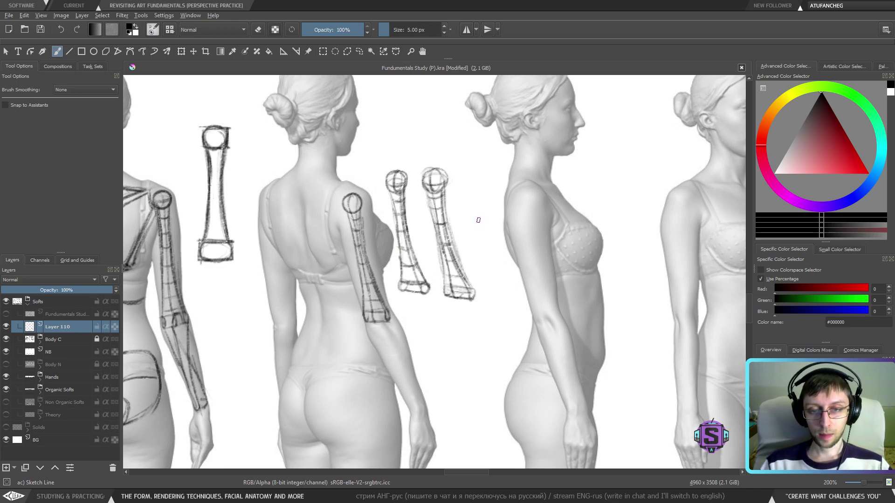
Outline the new upper-arm bone sketch with a freehand selection, move it up between the two heads, and deselect it.
{"action": "key", "text": "l"}
{"action": "mouse_move", "coordinate": [453, 328]}
{"action": "left_mouse_down"}
{"action": "mouse_move", "coordinate": [442, 296]}
{"action": "mouse_move", "coordinate": [415, 173]}
{"action": "mouse_move", "coordinate": [391, 161]}
{"action": "mouse_move", "coordinate": [379, 181]}
{"action": "mouse_move", "coordinate": [398, 297]}
{"action": "mouse_move", "coordinate": [450, 327]}
{"action": "left_mouse_up"}
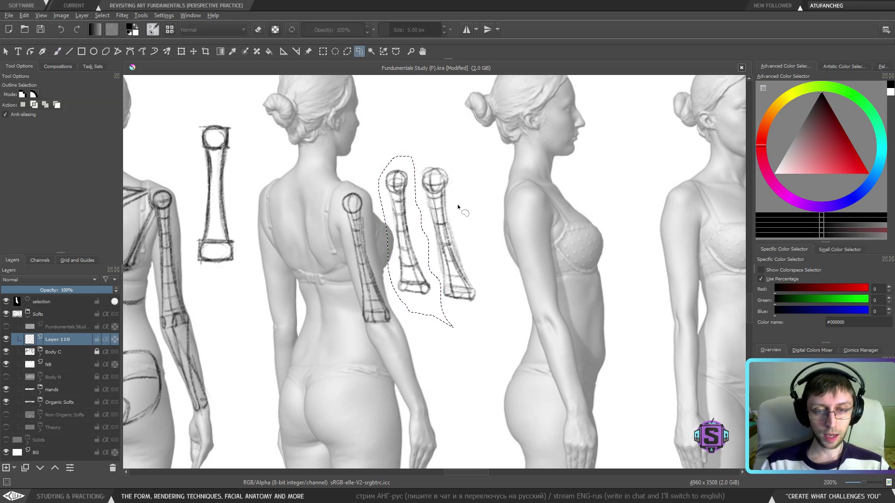
{"action": "key", "text": "t"}
{"action": "mouse_move", "coordinate": [399, 340]}
{"action": "left_mouse_down"}
{"action": "mouse_move", "coordinate": [380, 226]}
{"action": "mouse_move", "coordinate": [393, 189]}
{"action": "left_mouse_up"}
{"action": "key", "text": "b"}
{"action": "key", "text": "ctrl+shift+a"}
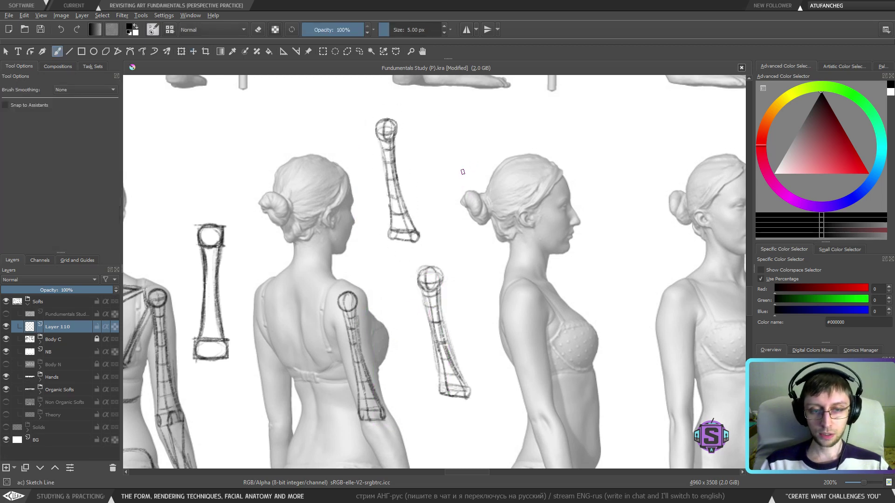
Try the ac) Line Detaling brush preset and switch to another line brush preset.
{"action": "key", "text": "1"}
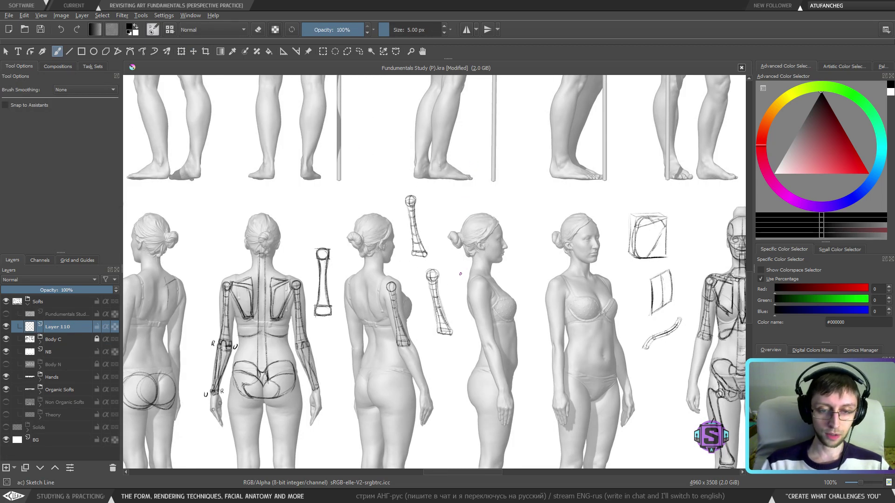
{"action": "right_click", "coordinate": [400, 238]}
{"action": "left_click", "coordinate": [342, 258]}
{"action": "right_click", "coordinate": [397, 283]}
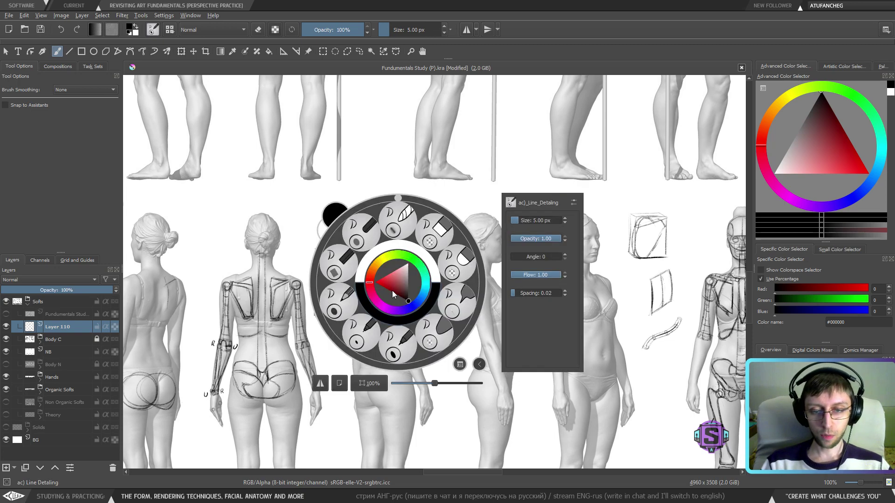
{"action": "left_click", "coordinate": [339, 302]}
Review the figure row from the upper-arm bone studies across to the front and three-quarter skeletons.
{"action": "key", "text": "minus"}
{"action": "key", "text": "minus"}
{"action": "key", "text": "plus"}
{"action": "key", "text": "plus"}
{"action": "mouse_move", "coordinate": [584, 385]}
{"action": "left_mouse_down"}
{"action": "mouse_move", "coordinate": [520, 350]}
{"action": "mouse_move", "coordinate": [389, 319]}
{"action": "left_mouse_up"}
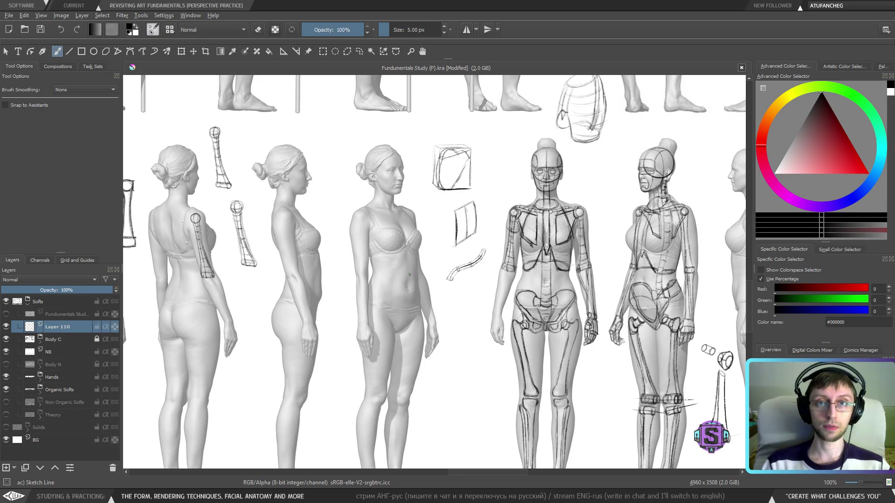
{"action": "key", "text": "minus"}
{"action": "key", "text": "plus"}
{"action": "left_click_drag", "start_coordinate": [489, 298], "coordinate": [434, 296]}
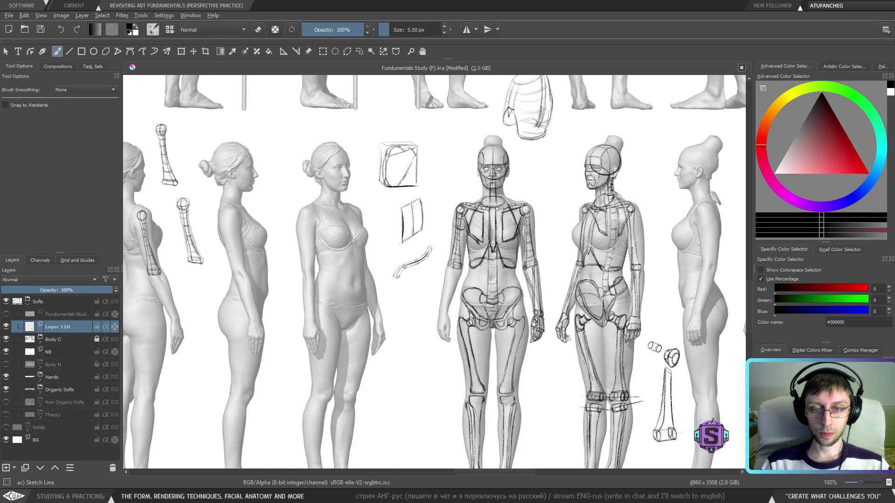
{"action": "left_click_drag", "start_coordinate": [454, 264], "coordinate": [386, 283]}
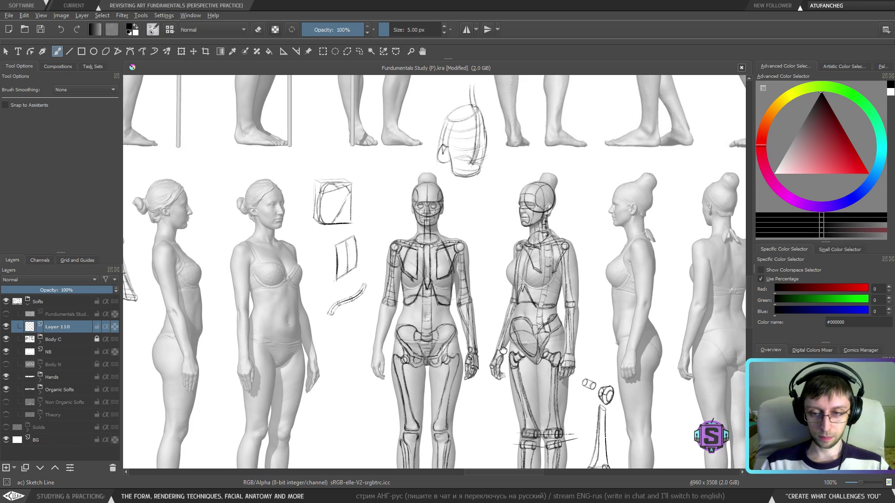
{"action": "left_click_drag", "start_coordinate": [500, 272], "coordinate": [447, 274]}
Examine the three-quarter skeleton's rib cage, pelvis and leg bones beside the detached thigh bone parts.
{"action": "key", "text": "plus"}
{"action": "key", "text": "plus"}
{"action": "mouse_move", "coordinate": [509, 353]}
{"action": "left_mouse_down"}
{"action": "mouse_move", "coordinate": [427, 342]}
{"action": "mouse_move", "coordinate": [449, 344]}
{"action": "left_mouse_up"}
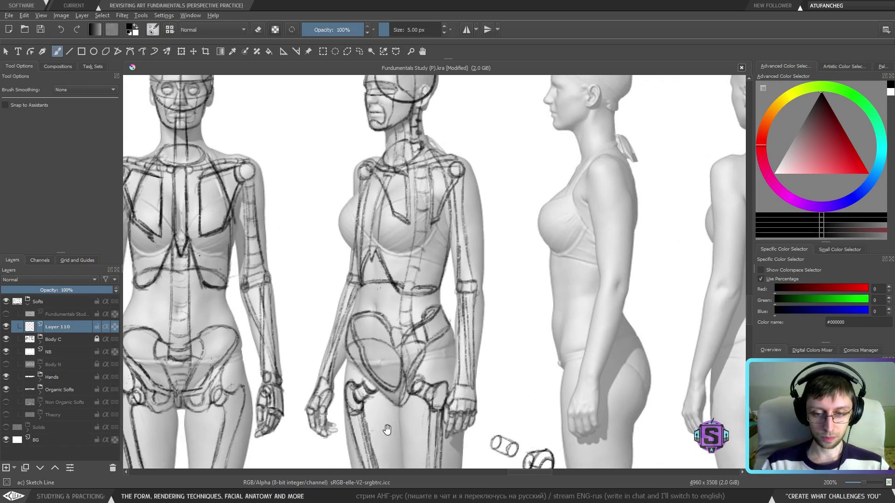
{"action": "left_click_drag", "start_coordinate": [386, 429], "coordinate": [389, 325]}
{"action": "key", "text": "minus"}
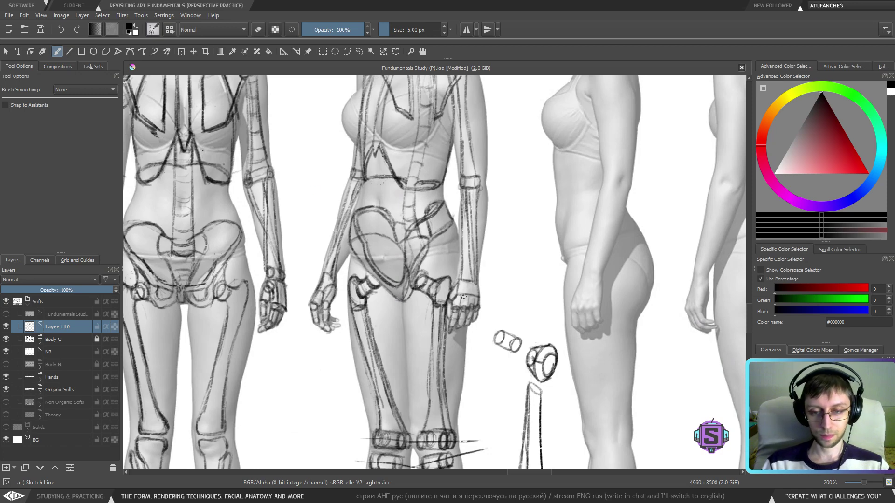
{"action": "key", "text": "minus"}
{"action": "key", "text": "plus"}
{"action": "key", "text": "plus"}
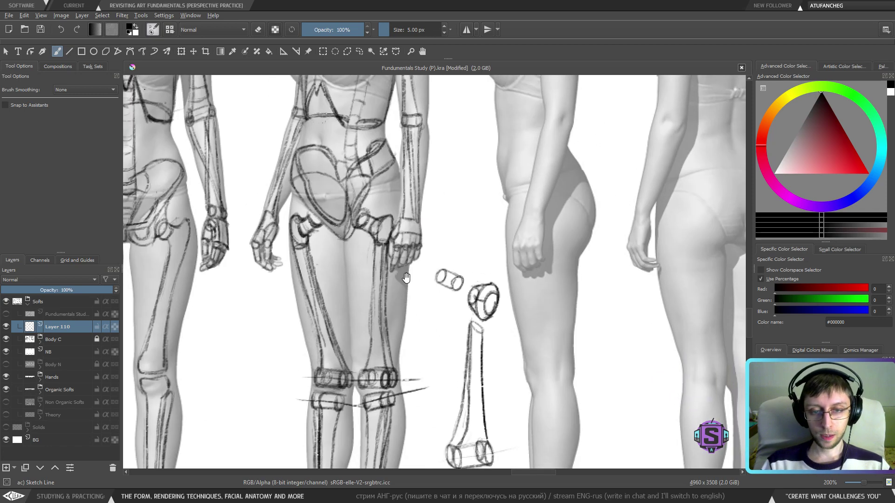
Try a curved line sweeping from the three-quarter skeleton's inner thigh out toward the detached cylinder sketch.
{"action": "left_click_drag", "start_coordinate": [355, 244], "coordinate": [372, 288]}
{"action": "key", "text": "ctrl+z"}
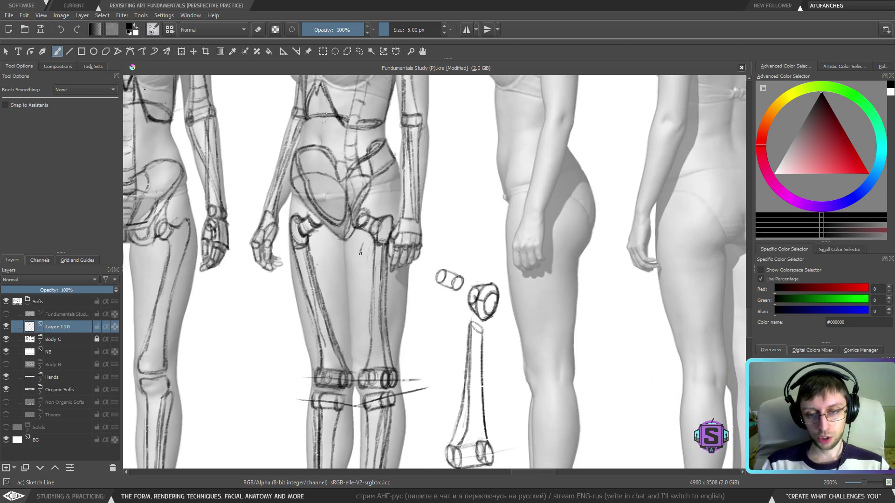
{"action": "left_click_drag", "start_coordinate": [361, 244], "coordinate": [436, 301]}
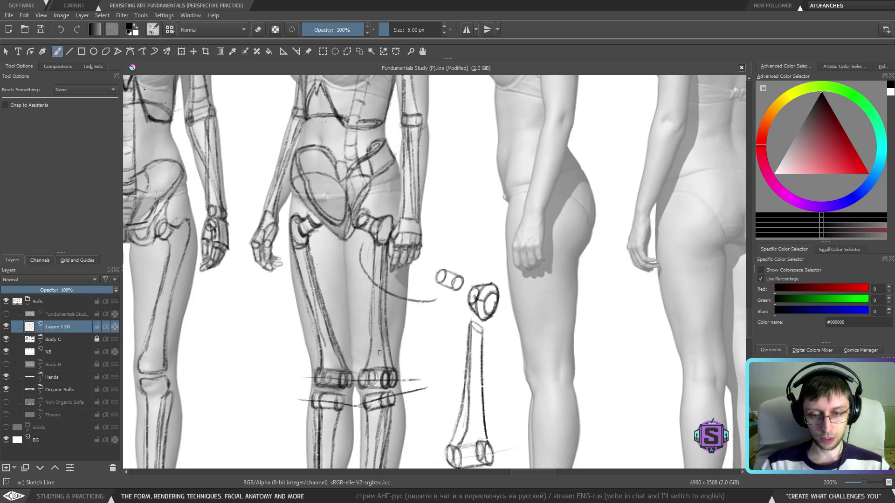
{"action": "key", "text": "ctrl+z"}
Examine the hip joints and upper thigh bones of the three-quarter skeleton against the detached cylinder and wedge sketches.
{"action": "key", "text": "plus"}
{"action": "key", "text": "plus"}
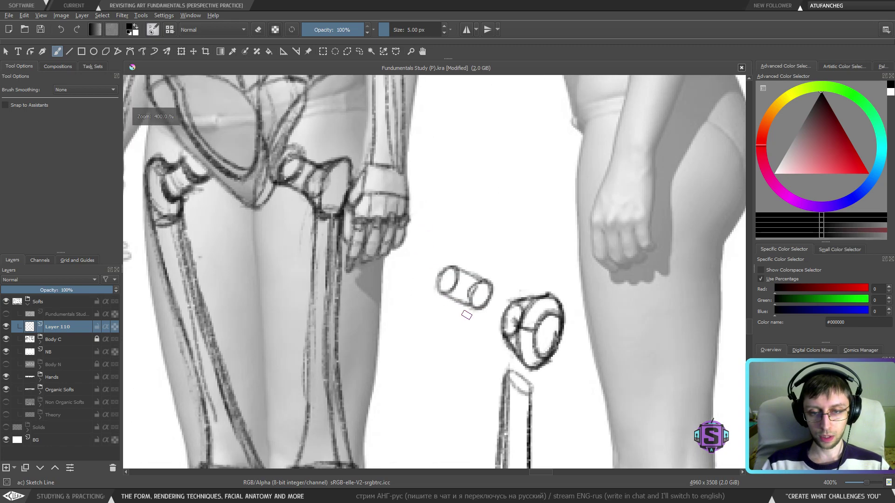
{"action": "left_click_drag", "start_coordinate": [467, 315], "coordinate": [461, 287]}
{"action": "left_click_drag", "start_coordinate": [282, 137], "coordinate": [340, 181]}
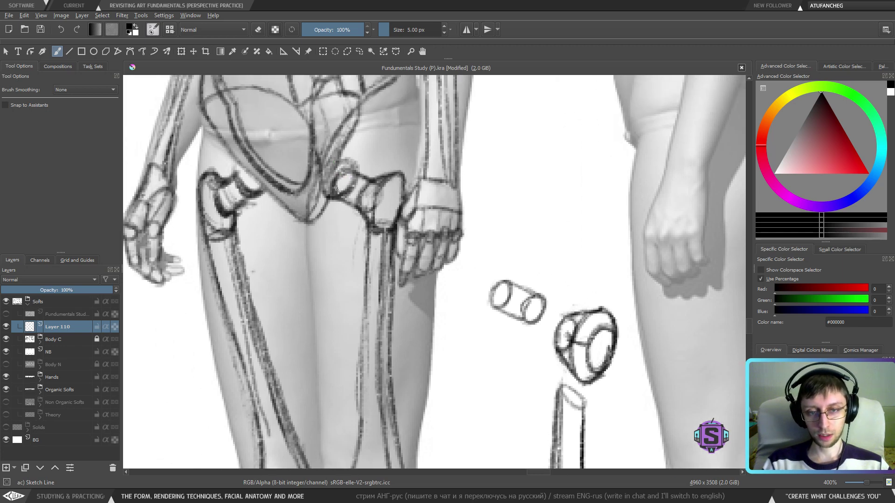
{"action": "key", "text": "minus"}
{"action": "key", "text": "minus"}
{"action": "mouse_move", "coordinate": [451, 276]}
{"action": "left_mouse_down"}
{"action": "mouse_move", "coordinate": [449, 265]}
{"action": "mouse_move", "coordinate": [472, 252]}
{"action": "left_mouse_up"}
{"action": "key", "text": "ctrl+z"}
{"action": "key", "text": "ctrl+z"}
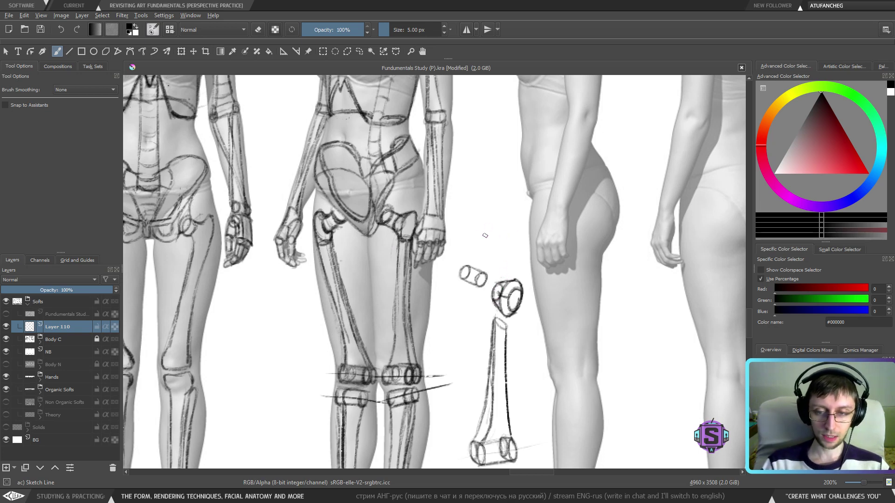
Sketch a small ball with curved contour bands above the detached cylinder, clearing the rejected oval tries around it.
{"action": "mouse_move", "coordinate": [479, 241]}
{"action": "left_mouse_down"}
{"action": "mouse_move", "coordinate": [485, 228]}
{"action": "mouse_move", "coordinate": [479, 240]}
{"action": "mouse_move", "coordinate": [504, 233]}
{"action": "mouse_move", "coordinate": [497, 243]}
{"action": "mouse_move", "coordinate": [490, 228]}
{"action": "mouse_move", "coordinate": [515, 245]}
{"action": "mouse_move", "coordinate": [533, 195]}
{"action": "mouse_move", "coordinate": [559, 162]}
{"action": "left_mouse_up"}
{"action": "key", "text": "l"}
{"action": "key", "text": "ctrl+t"}
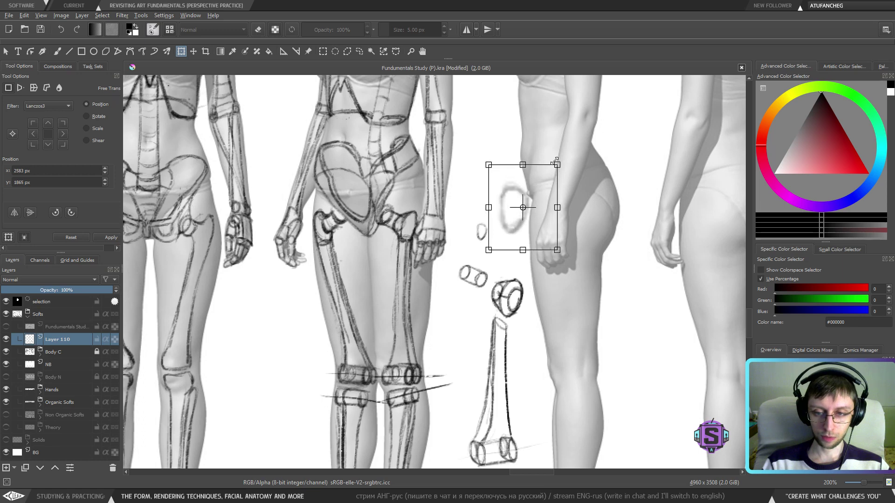
{"action": "mouse_move", "coordinate": [533, 216]}
{"action": "left_mouse_down"}
{"action": "mouse_move", "coordinate": [504, 252]}
{"action": "mouse_move", "coordinate": [499, 246]}
{"action": "mouse_move", "coordinate": [516, 248]}
{"action": "mouse_move", "coordinate": [495, 213]}
{"action": "mouse_move", "coordinate": [515, 237]}
{"action": "mouse_move", "coordinate": [492, 219]}
{"action": "mouse_move", "coordinate": [510, 239]}
{"action": "mouse_move", "coordinate": [494, 222]}
{"action": "mouse_move", "coordinate": [494, 242]}
{"action": "mouse_move", "coordinate": [493, 221]}
{"action": "mouse_move", "coordinate": [480, 228]}
{"action": "mouse_move", "coordinate": [498, 240]}
{"action": "mouse_move", "coordinate": [492, 225]}
{"action": "mouse_move", "coordinate": [479, 227]}
{"action": "mouse_move", "coordinate": [488, 220]}
{"action": "mouse_move", "coordinate": [490, 246]}
{"action": "mouse_move", "coordinate": [499, 226]}
{"action": "mouse_move", "coordinate": [488, 220]}
{"action": "left_mouse_up"}
{"action": "key", "text": "Return"}
{"action": "key", "text": "b"}
{"action": "key", "text": "ctrl+shift+a"}
{"action": "key", "text": "l"}
{"action": "key", "text": "ctrl+shift+a"}
{"action": "key", "text": "Delete"}
{"action": "key", "text": "ctrl+shift+a"}
{"action": "key", "text": "b"}
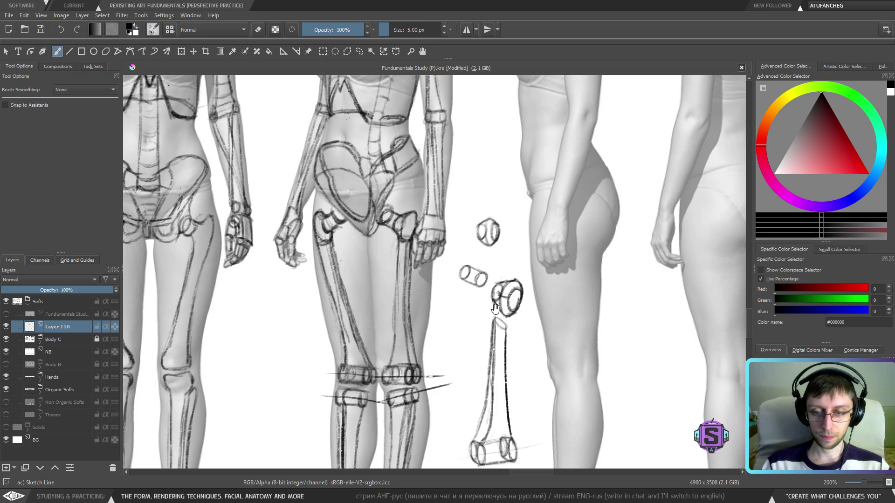
Try a question mark beside the knee end of the detached thigh bone.
{"action": "mouse_move", "coordinate": [493, 316]}
{"action": "left_mouse_down"}
{"action": "mouse_move", "coordinate": [475, 244]}
{"action": "mouse_move", "coordinate": [488, 255]}
{"action": "left_mouse_up"}
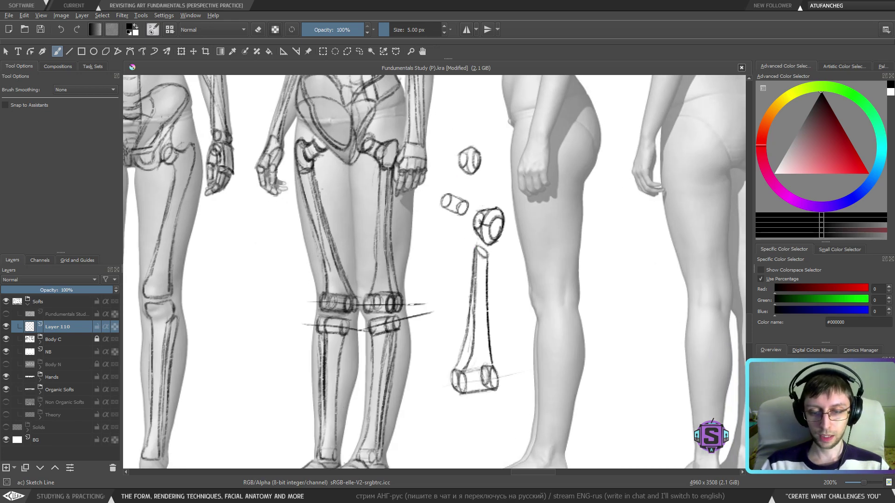
{"action": "left_click_drag", "start_coordinate": [426, 378], "coordinate": [426, 391]}
{"action": "left_click", "coordinate": [429, 406]}
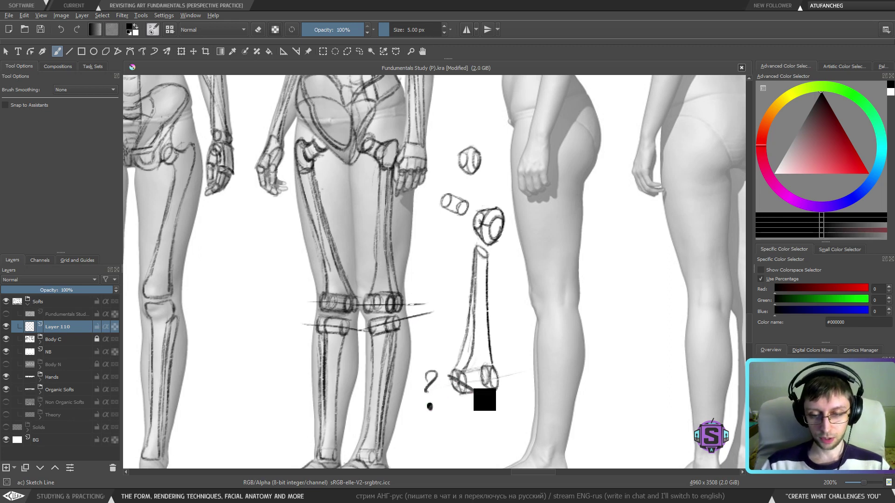
{"action": "key", "text": "ctrl+z"}
{"action": "key", "text": "ctrl+z"}
Examine the thigh bone and knee joint shapes in the front, side and back views of the skeleton proportion chart.
{"action": "key", "text": "1"}
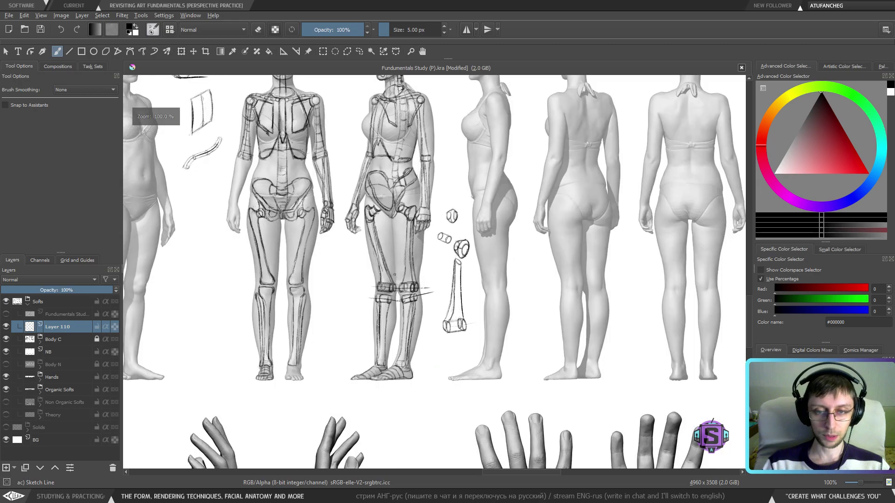
{"action": "left_click_drag", "start_coordinate": [261, 154], "coordinate": [430, 322]}
{"action": "left_click_drag", "start_coordinate": [223, 89], "coordinate": [410, 385]}
{"action": "left_click_drag", "start_coordinate": [322, 186], "coordinate": [398, 401]}
{"action": "left_click_drag", "start_coordinate": [327, 224], "coordinate": [400, 387]}
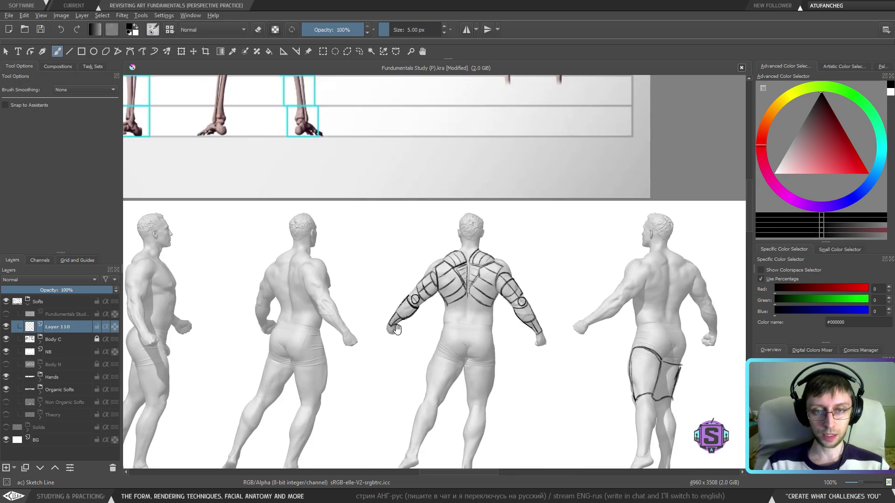
{"action": "left_click_drag", "start_coordinate": [343, 260], "coordinate": [415, 385]}
{"action": "left_click_drag", "start_coordinate": [310, 248], "coordinate": [392, 356]}
{"action": "left_click_drag", "start_coordinate": [294, 313], "coordinate": [433, 310]}
{"action": "key", "text": "plus"}
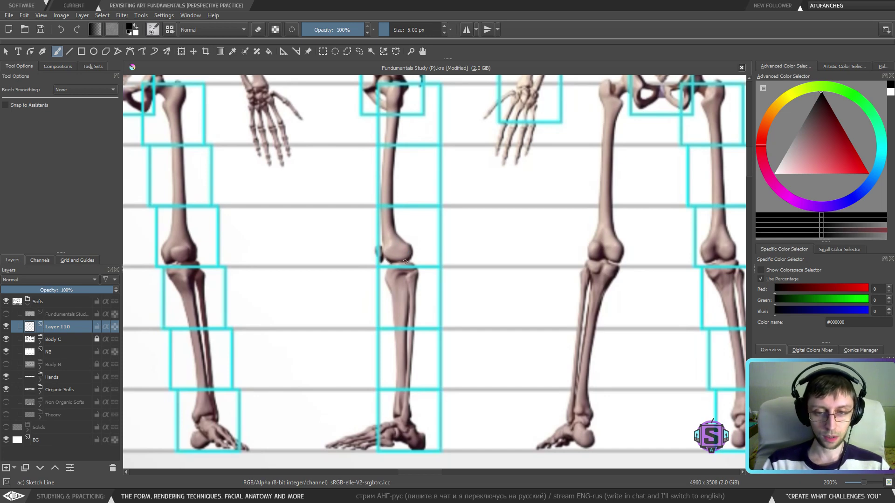
{"action": "left_click_drag", "start_coordinate": [371, 266], "coordinate": [535, 292]}
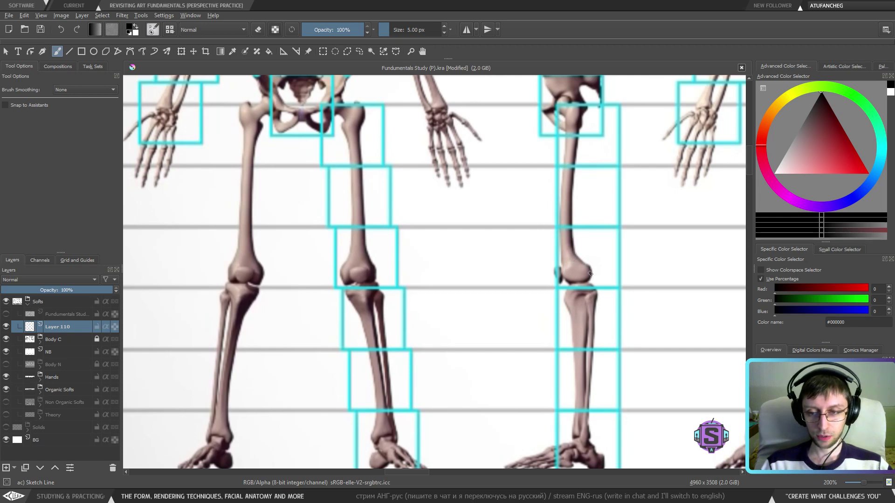
Return to the female figures and examine the head and torso construction of the front and three-quarter skeletons.
{"action": "key", "text": "1"}
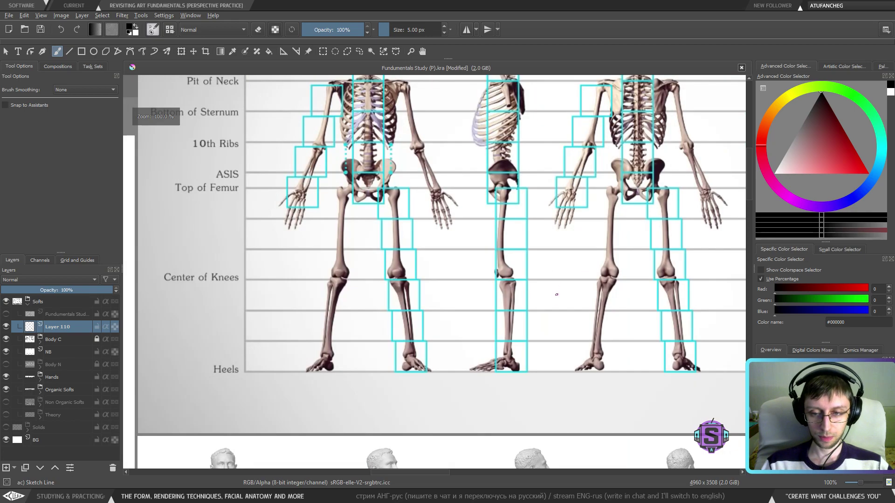
{"action": "left_click_drag", "start_coordinate": [626, 381], "coordinate": [517, 345]}
{"action": "left_click_drag", "start_coordinate": [571, 390], "coordinate": [346, 169]}
{"action": "left_click_drag", "start_coordinate": [439, 246], "coordinate": [293, 128]}
{"action": "scroll", "coordinate": [400, 356], "scroll_direction": "down", "scroll_amount": 10}
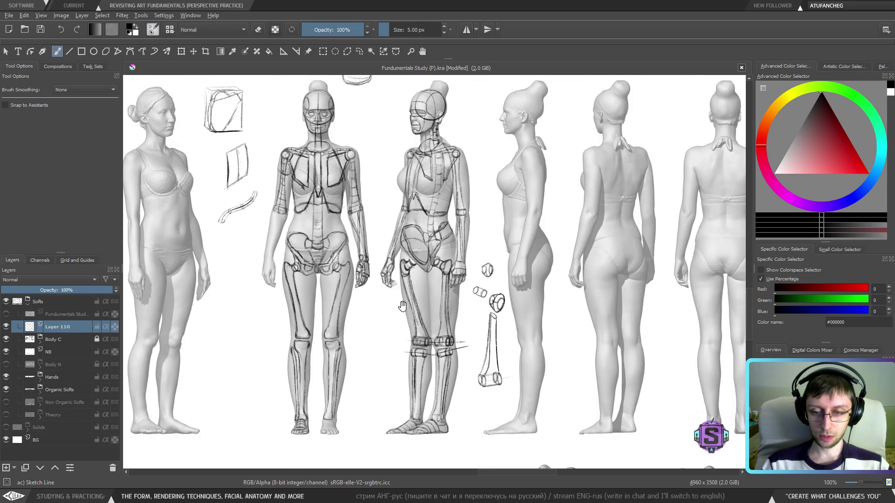
{"action": "left_click_drag", "start_coordinate": [402, 306], "coordinate": [394, 292]}
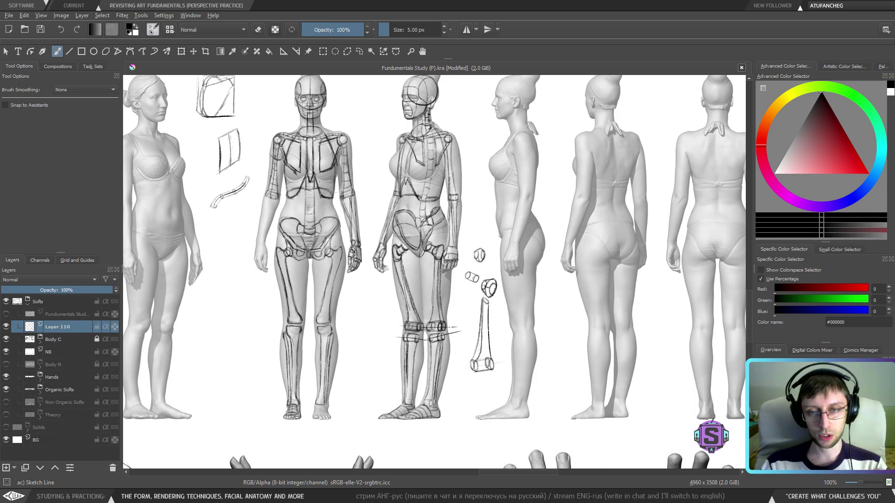
{"action": "key", "text": "plus"}
{"action": "left_click_drag", "start_coordinate": [412, 81], "coordinate": [436, 366]}
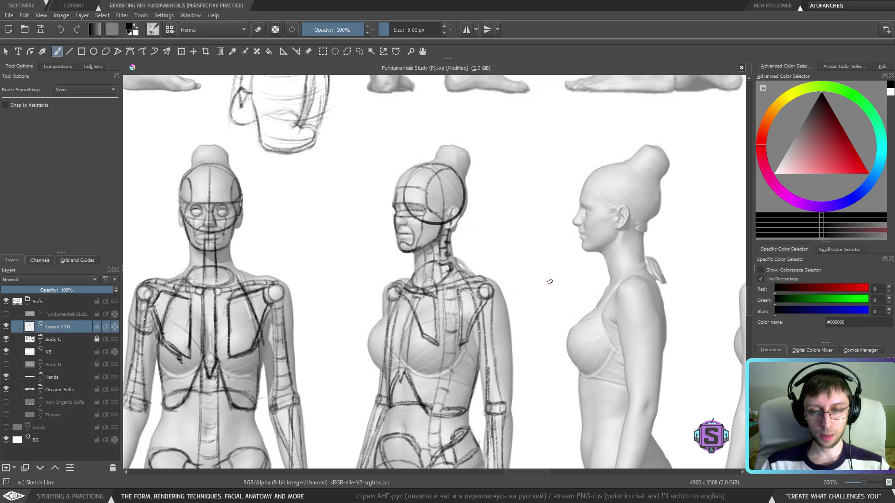
{"action": "left_click_drag", "start_coordinate": [610, 307], "coordinate": [538, 226]}
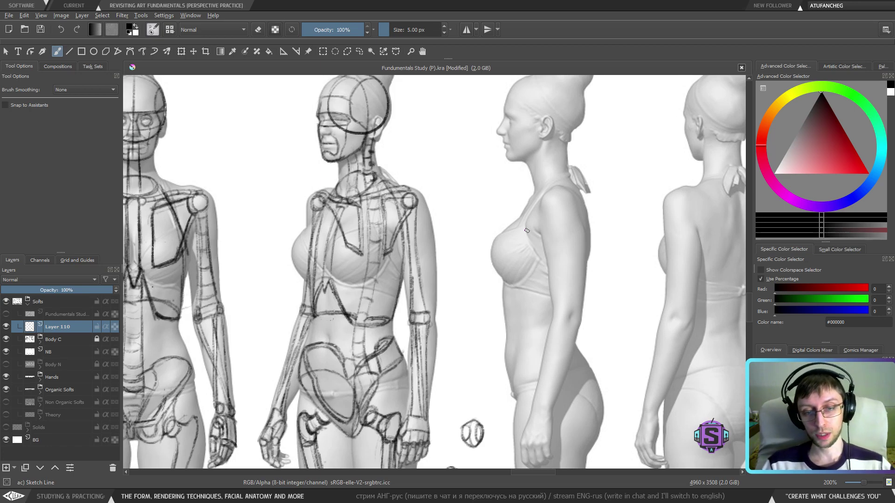
Add outline strokes to both thighs of the small walking figure sketched between the hand references.
{"action": "key", "text": "1"}
{"action": "left_click_drag", "start_coordinate": [280, 382], "coordinate": [675, 338]}
{"action": "mouse_move", "coordinate": [158, 379]}
{"action": "left_mouse_down"}
{"action": "mouse_move", "coordinate": [394, 352]}
{"action": "mouse_move", "coordinate": [697, 361]}
{"action": "mouse_move", "coordinate": [837, 323]}
{"action": "left_mouse_up"}
{"action": "left_click_drag", "start_coordinate": [666, 419], "coordinate": [466, 288]}
{"action": "left_click_drag", "start_coordinate": [636, 420], "coordinate": [471, 288]}
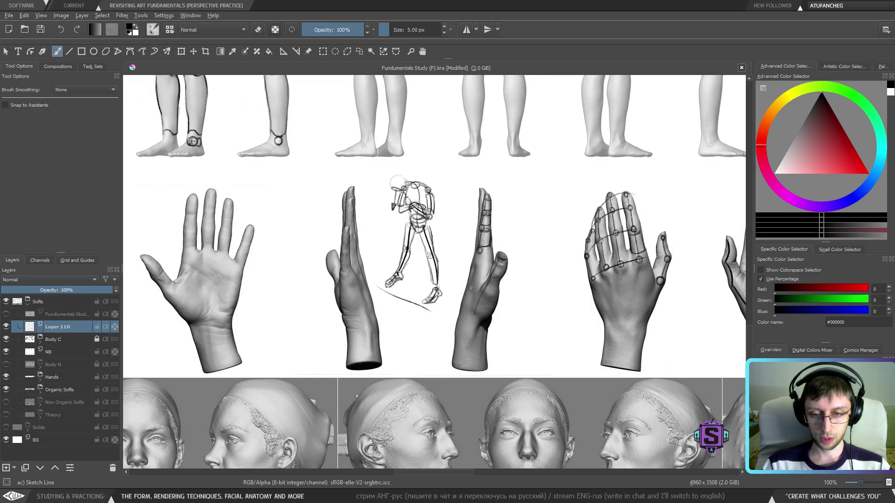
{"action": "scroll", "coordinate": [439, 201], "scroll_direction": "up", "scroll_amount": 2}
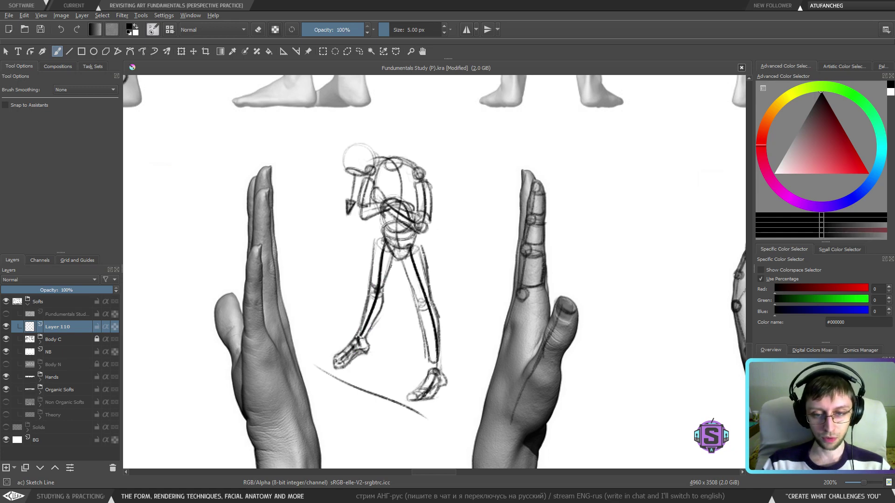
{"action": "mouse_move", "coordinate": [372, 264]}
{"action": "left_mouse_down"}
{"action": "mouse_move", "coordinate": [374, 249]}
{"action": "mouse_move", "coordinate": [390, 261]}
{"action": "mouse_move", "coordinate": [382, 238]}
{"action": "left_mouse_up"}
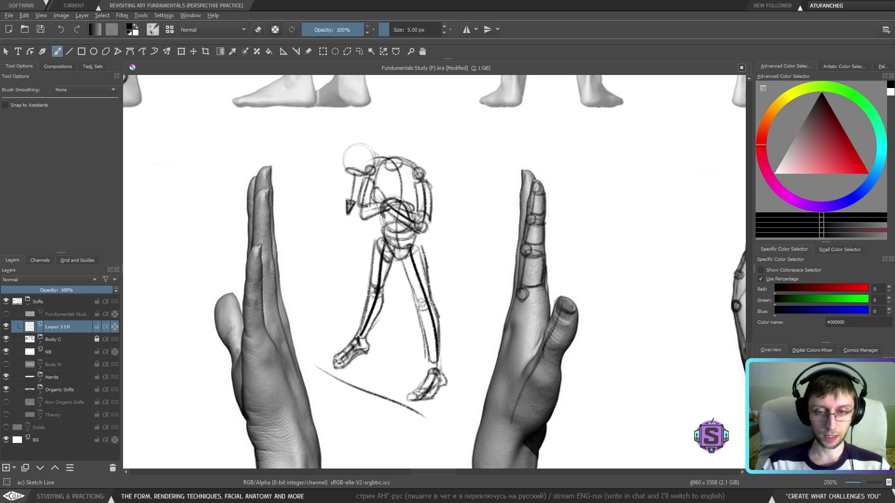
{"action": "mouse_move", "coordinate": [405, 267]}
{"action": "left_mouse_down"}
{"action": "mouse_move", "coordinate": [422, 246]}
{"action": "mouse_move", "coordinate": [409, 286]}
{"action": "mouse_move", "coordinate": [417, 304]}
{"action": "mouse_move", "coordinate": [430, 301]}
{"action": "left_mouse_up"}
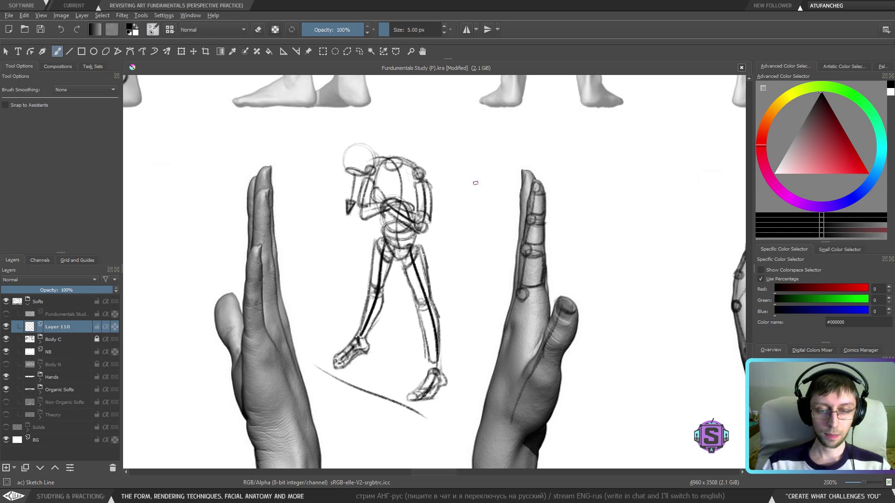
Sketch a small slanted cylinder with a rounded far end in the blank space between the side-view and back-view hands.
{"action": "left_click_drag", "start_coordinate": [499, 238], "coordinate": [397, 249]}
{"action": "left_click_drag", "start_coordinate": [501, 301], "coordinate": [378, 300]}
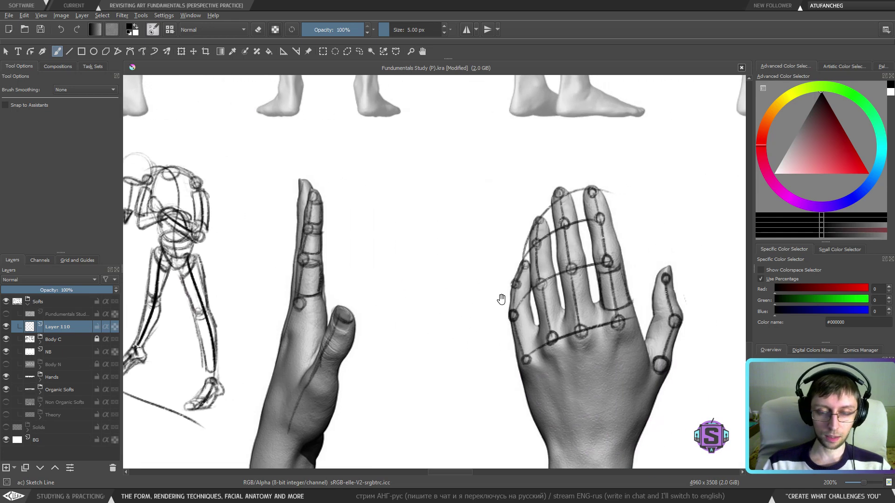
{"action": "left_click_drag", "start_coordinate": [418, 236], "coordinate": [421, 219]}
{"action": "left_click_drag", "start_coordinate": [410, 173], "coordinate": [389, 205]}
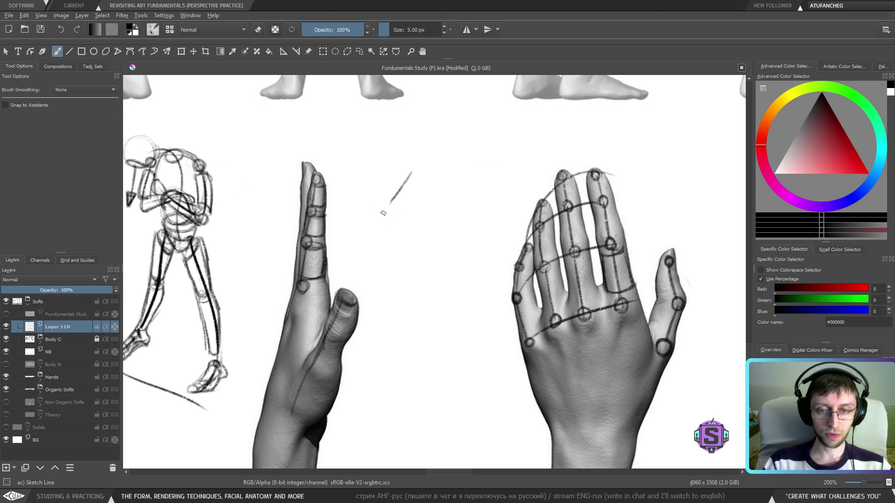
{"action": "mouse_move", "coordinate": [391, 205]}
{"action": "left_mouse_down"}
{"action": "mouse_move", "coordinate": [392, 217]}
{"action": "mouse_move", "coordinate": [407, 216]}
{"action": "mouse_move", "coordinate": [423, 187]}
{"action": "mouse_move", "coordinate": [408, 178]}
{"action": "mouse_move", "coordinate": [424, 183]}
{"action": "mouse_move", "coordinate": [420, 189]}
{"action": "mouse_move", "coordinate": [419, 174]}
{"action": "mouse_move", "coordinate": [402, 184]}
{"action": "mouse_move", "coordinate": [423, 176]}
{"action": "mouse_move", "coordinate": [427, 189]}
{"action": "left_mouse_up"}
{"action": "key", "text": "e"}
{"action": "key", "text": "e"}
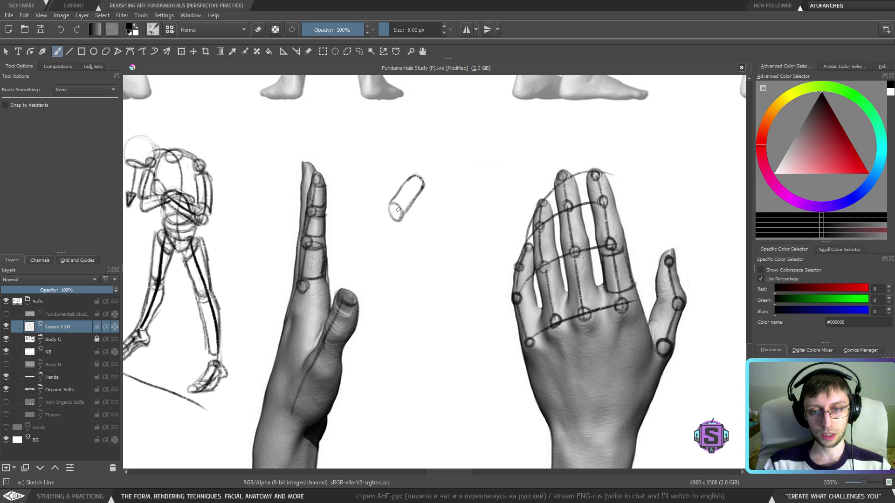
{"action": "mouse_move", "coordinate": [391, 215]}
{"action": "left_mouse_down"}
{"action": "mouse_move", "coordinate": [396, 205]}
{"action": "mouse_move", "coordinate": [396, 219]}
{"action": "left_mouse_up"}
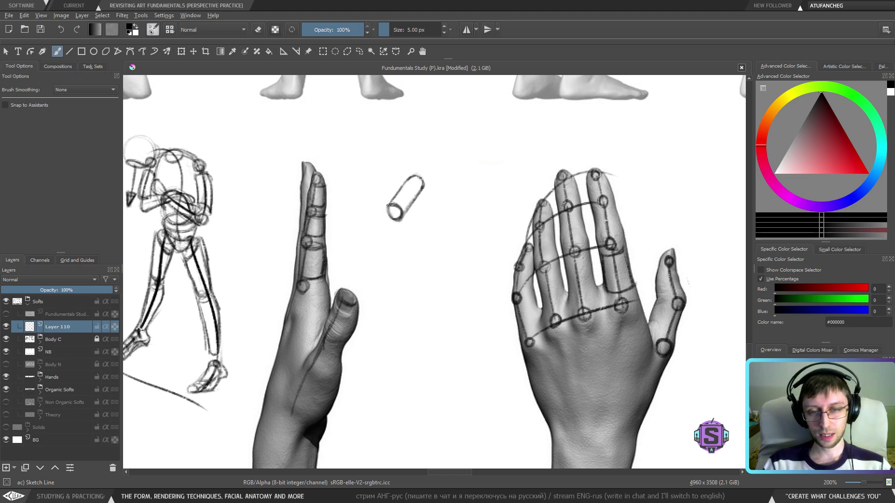
Rework the slanted cylinder's outline and wrap curved cross-contours around its body.
{"action": "left_click_drag", "start_coordinate": [391, 200], "coordinate": [410, 175]}
{"action": "left_click_drag", "start_coordinate": [400, 189], "coordinate": [397, 197]}
{"action": "key", "text": "e"}
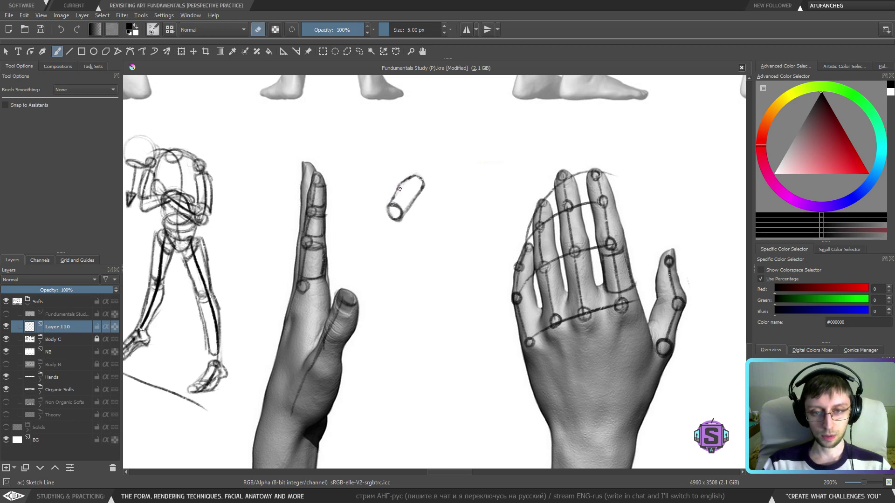
{"action": "key", "text": "e"}
{"action": "mouse_move", "coordinate": [400, 223]}
{"action": "left_mouse_down"}
{"action": "mouse_move", "coordinate": [424, 187]}
{"action": "mouse_move", "coordinate": [403, 216]}
{"action": "mouse_move", "coordinate": [409, 198]}
{"action": "mouse_move", "coordinate": [389, 195]}
{"action": "mouse_move", "coordinate": [405, 191]}
{"action": "mouse_move", "coordinate": [413, 200]}
{"action": "mouse_move", "coordinate": [398, 192]}
{"action": "mouse_move", "coordinate": [410, 190]}
{"action": "mouse_move", "coordinate": [403, 184]}
{"action": "left_mouse_up"}
{"action": "key", "text": "e"}
{"action": "key", "text": "e"}
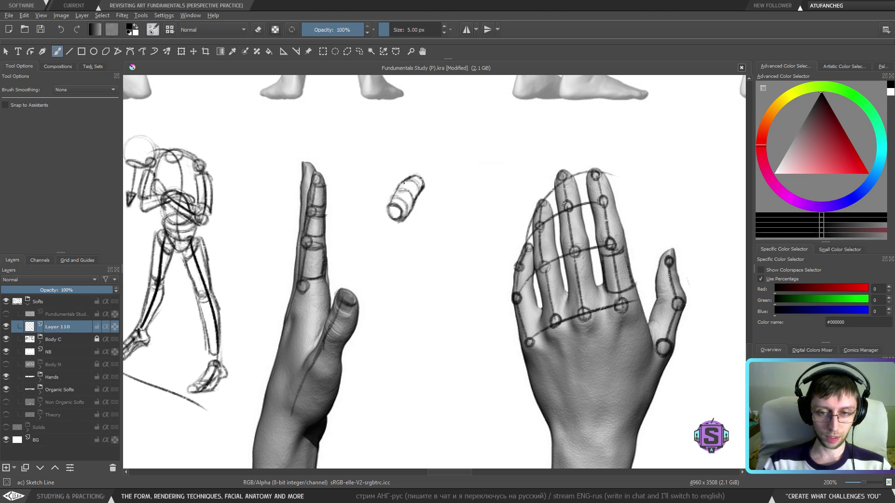
Select the slanted cylinder sketch between the hands with a freehand outline, delete it and clear the selection.
{"action": "key", "text": "l"}
{"action": "mouse_move", "coordinate": [425, 262]}
{"action": "left_mouse_down"}
{"action": "mouse_move", "coordinate": [384, 225]}
{"action": "mouse_move", "coordinate": [417, 252]}
{"action": "left_mouse_up"}
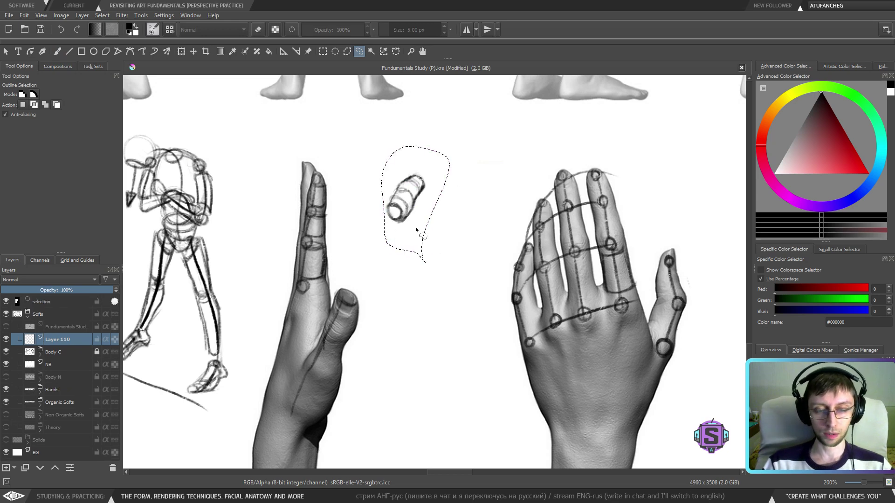
{"action": "key", "text": "Delete"}
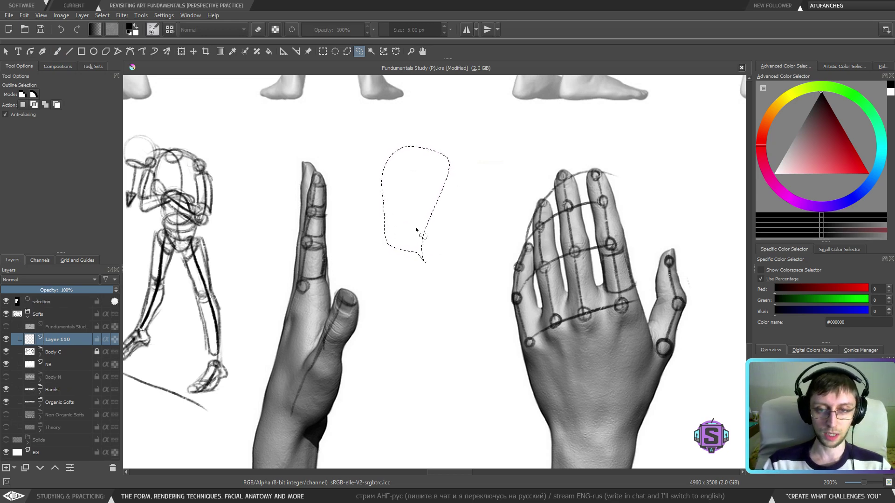
{"action": "key", "text": "ctrl+shift+a"}
{"action": "key", "text": "b"}
Go back to the female figures and examine the rib cage, spine and arm construction of the three-quarter skeleton.
{"action": "key", "text": "1"}
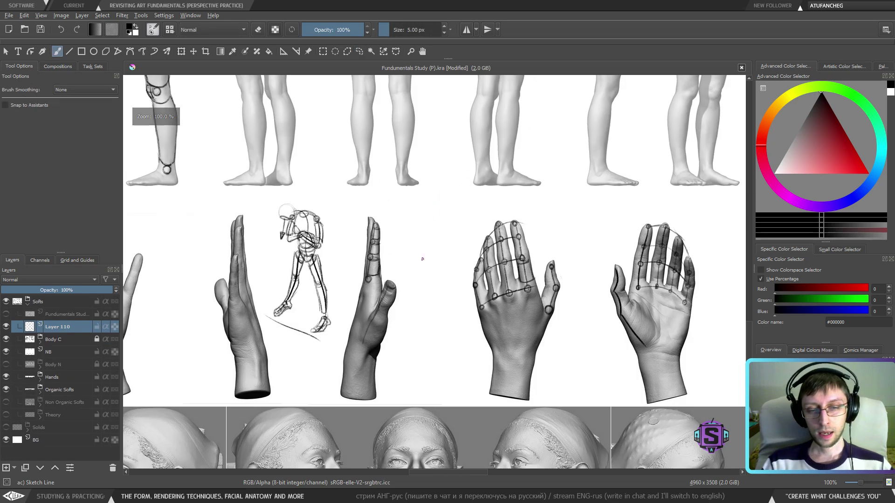
{"action": "left_click_drag", "start_coordinate": [486, 212], "coordinate": [423, 336]}
{"action": "left_click_drag", "start_coordinate": [543, 210], "coordinate": [380, 312]}
{"action": "left_click_drag", "start_coordinate": [500, 275], "coordinate": [302, 337]}
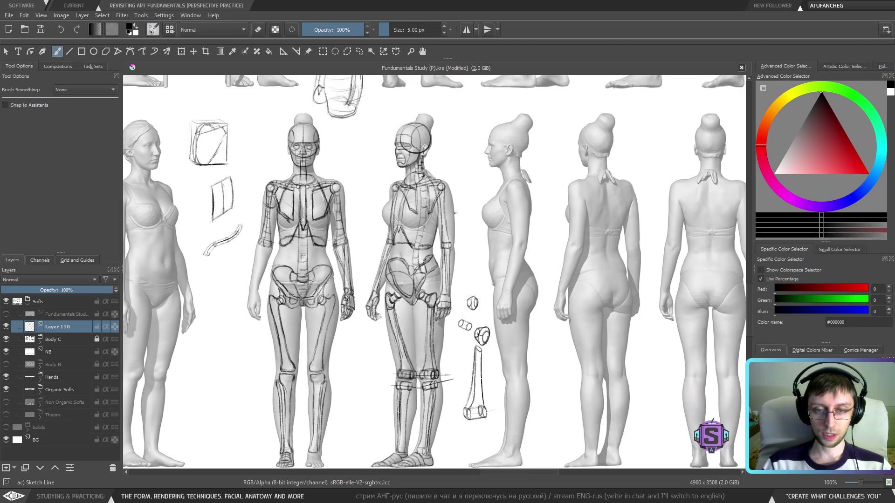
{"action": "scroll", "coordinate": [441, 187], "scroll_direction": "up", "scroll_amount": 2}
{"action": "left_click_drag", "start_coordinate": [411, 208], "coordinate": [411, 268]}
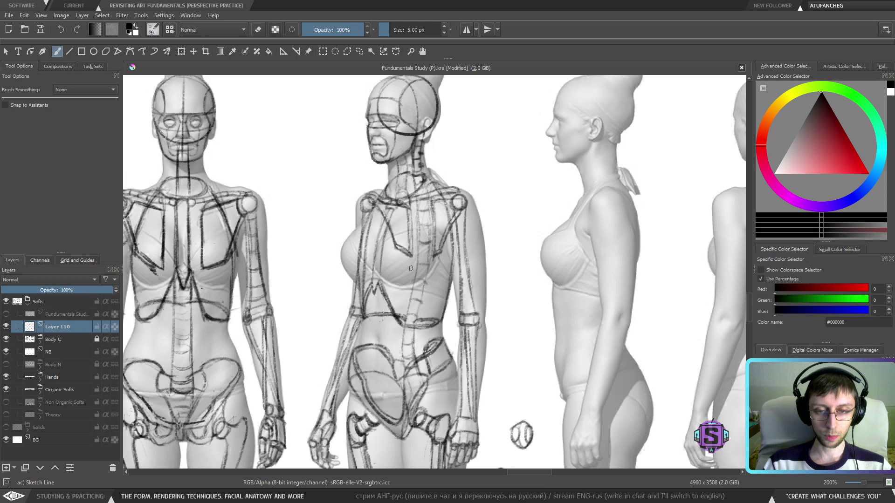
{"action": "left_click_drag", "start_coordinate": [410, 150], "coordinate": [398, 130]}
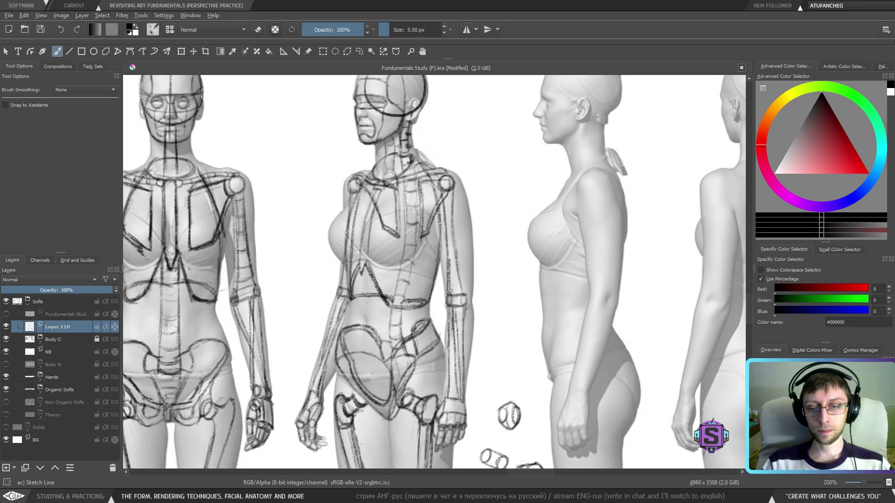
Draw a spine line up the rear three-quarter figure's back from the buttocks to the base of the skull, undoing rejected tries.
{"action": "scroll", "coordinate": [439, 262], "scroll_direction": "down", "scroll_amount": 2}
{"action": "left_click_drag", "start_coordinate": [503, 278], "coordinate": [385, 233]}
{"action": "scroll", "coordinate": [385, 234], "scroll_direction": "up", "scroll_amount": 2}
{"action": "left_click_drag", "start_coordinate": [503, 300], "coordinate": [463, 359]}
{"action": "mouse_move", "coordinate": [523, 355]}
{"action": "left_mouse_down"}
{"action": "mouse_move", "coordinate": [499, 294]}
{"action": "mouse_move", "coordinate": [518, 163]}
{"action": "left_mouse_up"}
{"action": "key", "text": "ctrl+z"}
{"action": "mouse_move", "coordinate": [508, 352]}
{"action": "left_mouse_down"}
{"action": "mouse_move", "coordinate": [501, 101]}
{"action": "mouse_move", "coordinate": [507, 328]}
{"action": "mouse_move", "coordinate": [501, 236]}
{"action": "mouse_move", "coordinate": [506, 74]}
{"action": "left_mouse_up"}
{"action": "key", "text": "ctrl+z"}
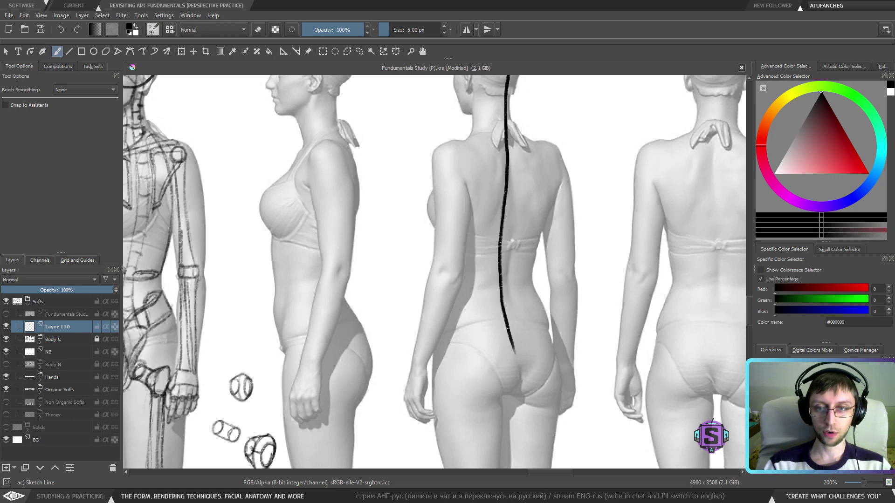
{"action": "left_click_drag", "start_coordinate": [496, 174], "coordinate": [472, 266]}
{"action": "key", "text": "ctrl+z"}
{"action": "mouse_move", "coordinate": [507, 428]}
{"action": "left_mouse_down"}
{"action": "mouse_move", "coordinate": [487, 347]}
{"action": "mouse_move", "coordinate": [485, 152]}
{"action": "mouse_move", "coordinate": [481, 188]}
{"action": "left_mouse_up"}
{"action": "left_click_drag", "start_coordinate": [485, 147], "coordinate": [481, 192]}
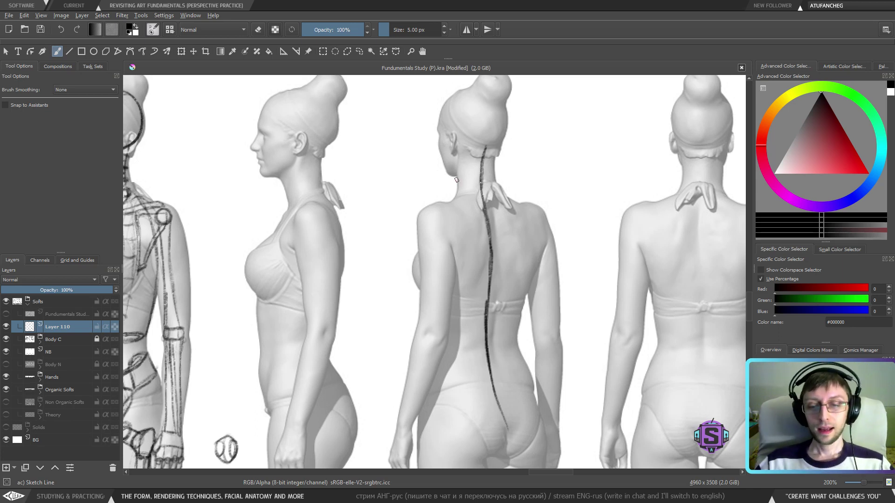
Select the spine line on the rear three-quarter figure with a freehand outline, delete it and clear the selection.
{"action": "left_click_drag", "start_coordinate": [513, 270], "coordinate": [489, 245]}
{"action": "key", "text": "l"}
{"action": "mouse_move", "coordinate": [508, 133]}
{"action": "left_mouse_down"}
{"action": "mouse_move", "coordinate": [427, 181]}
{"action": "mouse_move", "coordinate": [465, 423]}
{"action": "mouse_move", "coordinate": [498, 425]}
{"action": "left_mouse_up"}
{"action": "key", "text": "Delete"}
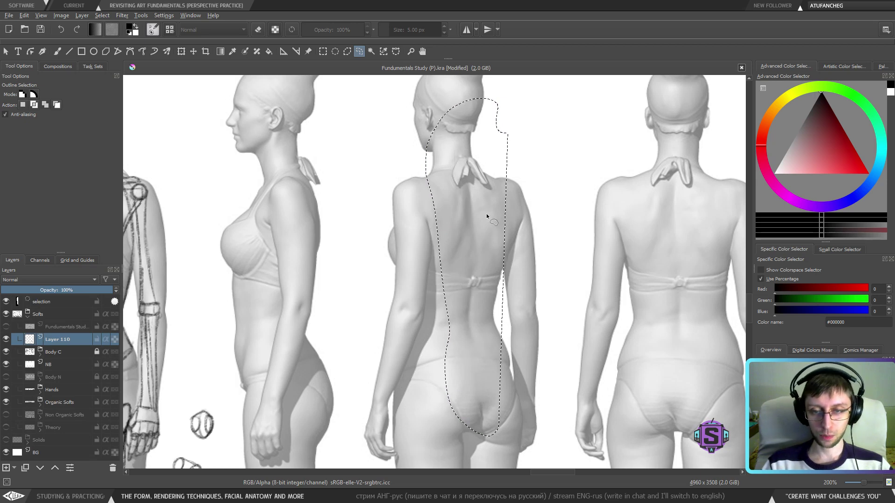
{"action": "key", "text": "ctrl+shift+a"}
Draw an exaggerated S-curve from the rear three-quarter figure's lower back over the far shoulder to beside the neck, undoing weaker tries.
{"action": "key", "text": "b"}
{"action": "left_click_drag", "start_coordinate": [470, 345], "coordinate": [467, 252]}
{"action": "key", "text": "ctrl+z"}
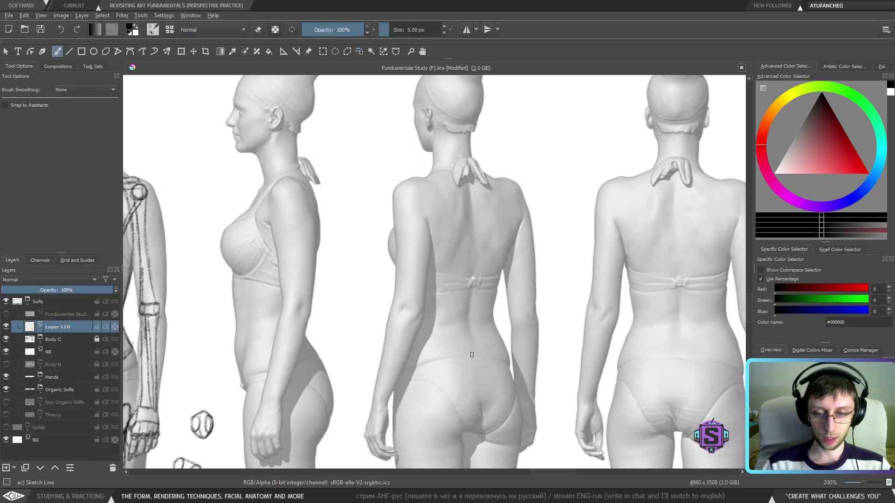
{"action": "left_click_drag", "start_coordinate": [472, 375], "coordinate": [462, 250]}
{"action": "key", "text": "ctrl+z"}
{"action": "mouse_move", "coordinate": [475, 383]}
{"action": "left_mouse_down"}
{"action": "mouse_move", "coordinate": [466, 318]}
{"action": "mouse_move", "coordinate": [490, 151]}
{"action": "left_mouse_up"}
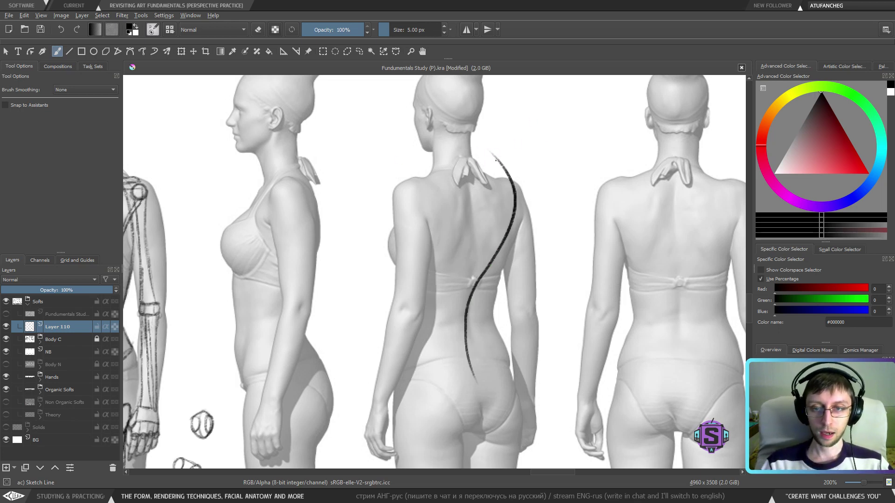
{"action": "mouse_move", "coordinate": [487, 143]}
{"action": "left_mouse_down"}
{"action": "mouse_move", "coordinate": [502, 165]}
{"action": "mouse_move", "coordinate": [487, 138]}
{"action": "left_mouse_up"}
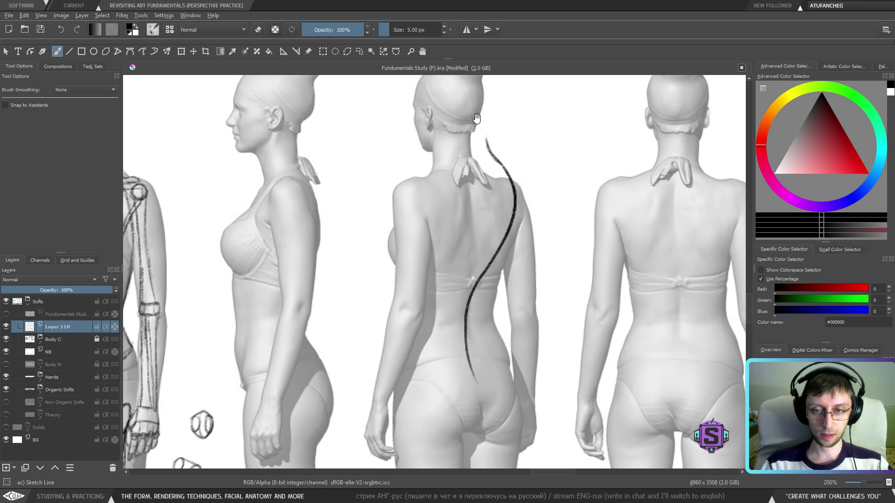
Draw a skull circle above the S-curve on the rear three-quarter figure and a shoulder stroke across its upper end, redoing the stroke once.
{"action": "left_click_drag", "start_coordinate": [487, 108], "coordinate": [482, 161]}
{"action": "mouse_move", "coordinate": [454, 187]}
{"action": "left_mouse_down"}
{"action": "mouse_move", "coordinate": [491, 145]}
{"action": "mouse_move", "coordinate": [448, 136]}
{"action": "left_mouse_up"}
{"action": "left_click_drag", "start_coordinate": [479, 231], "coordinate": [427, 221]}
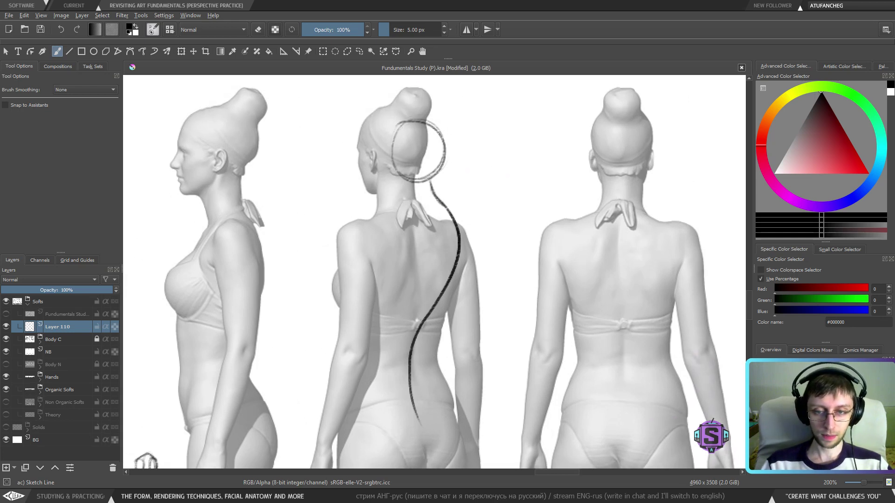
{"action": "left_click_drag", "start_coordinate": [426, 211], "coordinate": [459, 197]}
{"action": "key", "text": "ctrl+z"}
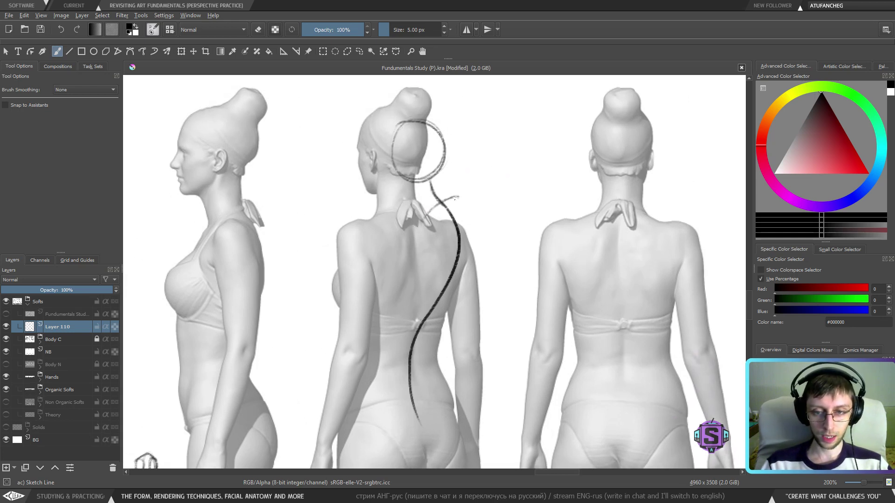
{"action": "left_click_drag", "start_coordinate": [421, 219], "coordinate": [464, 199]}
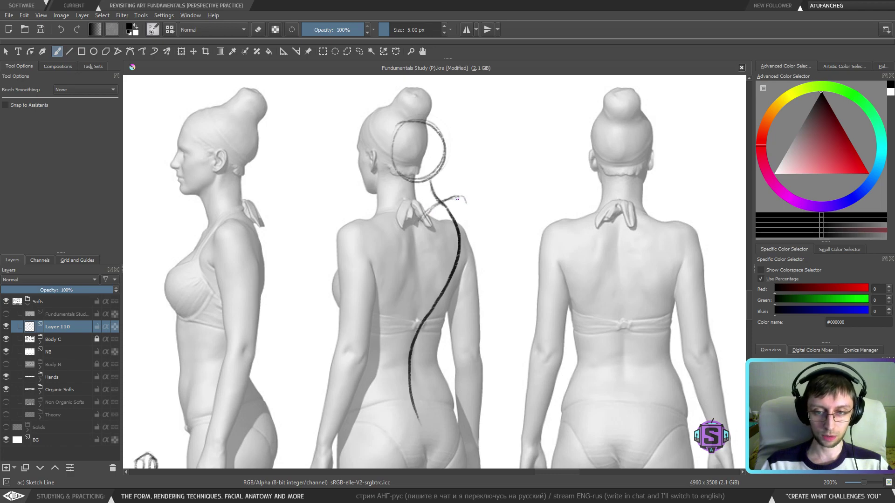
Outline the S-curve sketch on the rear three-quarter figure with a freehand selection, delete it, clear the selection and return to the brush.
{"action": "scroll", "coordinate": [413, 248], "scroll_direction": "down", "scroll_amount": 2}
{"action": "left_click_drag", "start_coordinate": [412, 248], "coordinate": [565, 214]}
{"action": "scroll", "coordinate": [565, 214], "scroll_direction": "up", "scroll_amount": 2}
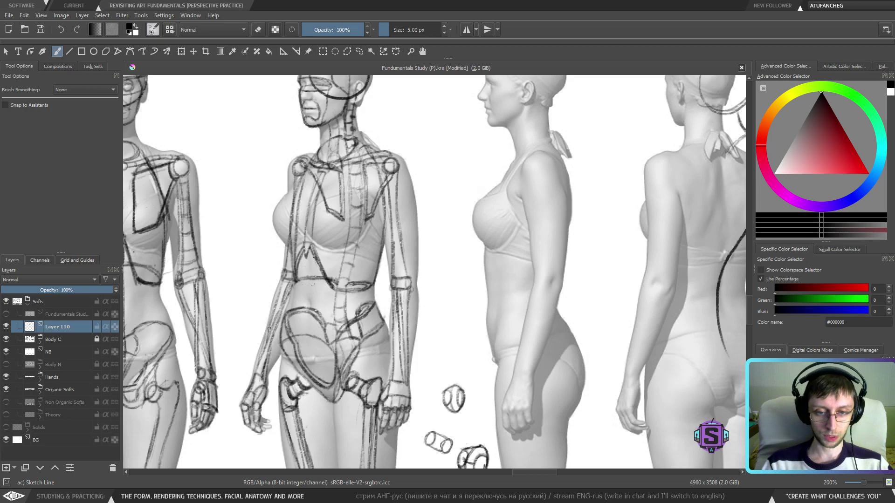
{"action": "scroll", "coordinate": [428, 279], "scroll_direction": "down", "scroll_amount": 2}
{"action": "left_click_drag", "start_coordinate": [428, 279], "coordinate": [305, 283]}
{"action": "key", "text": "l"}
{"action": "mouse_move", "coordinate": [497, 342]}
{"action": "left_mouse_down"}
{"action": "mouse_move", "coordinate": [435, 154]}
{"action": "mouse_move", "coordinate": [491, 360]}
{"action": "left_mouse_up"}
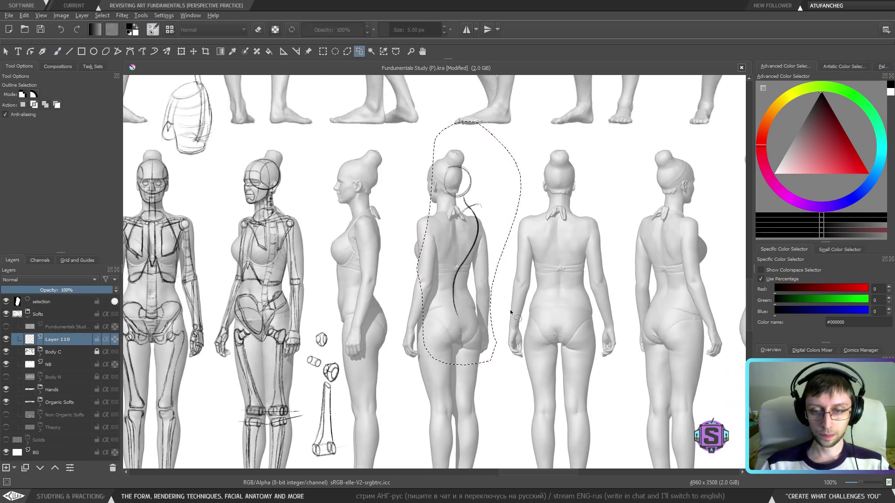
{"action": "key", "text": "Delete"}
{"action": "key", "text": "ctrl+shift+a"}
{"action": "key", "text": "b"}
Examine the pelvis, lower spine and rib cage construction on the three-quarter skeleton.
{"action": "left_click_drag", "start_coordinate": [393, 384], "coordinate": [495, 315]}
{"action": "scroll", "coordinate": [445, 217], "scroll_direction": "up", "scroll_amount": 2}
{"action": "scroll", "coordinate": [445, 217], "scroll_direction": "down", "scroll_amount": 2}
{"action": "mouse_move", "coordinate": [445, 218]}
{"action": "left_mouse_down"}
{"action": "mouse_move", "coordinate": [438, 239]}
{"action": "mouse_move", "coordinate": [443, 226]}
{"action": "left_mouse_up"}
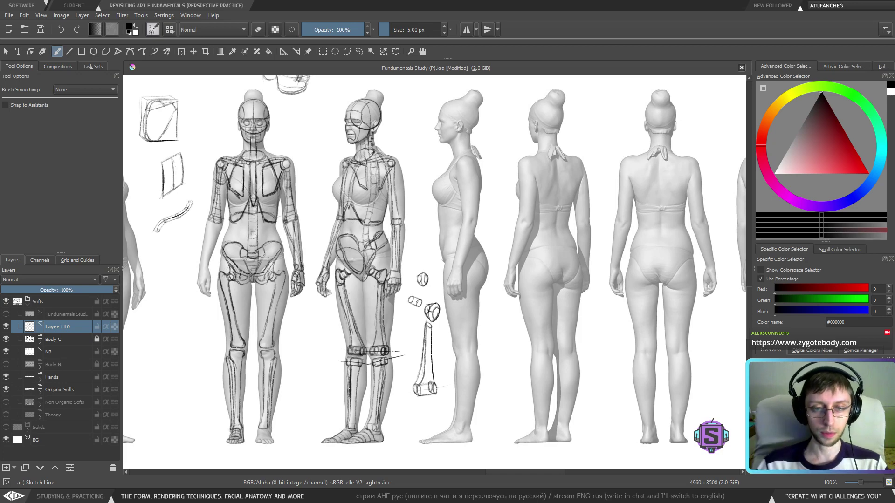
{"action": "key", "text": "ctrl+plus"}
{"action": "key", "text": "ctrl+plus"}
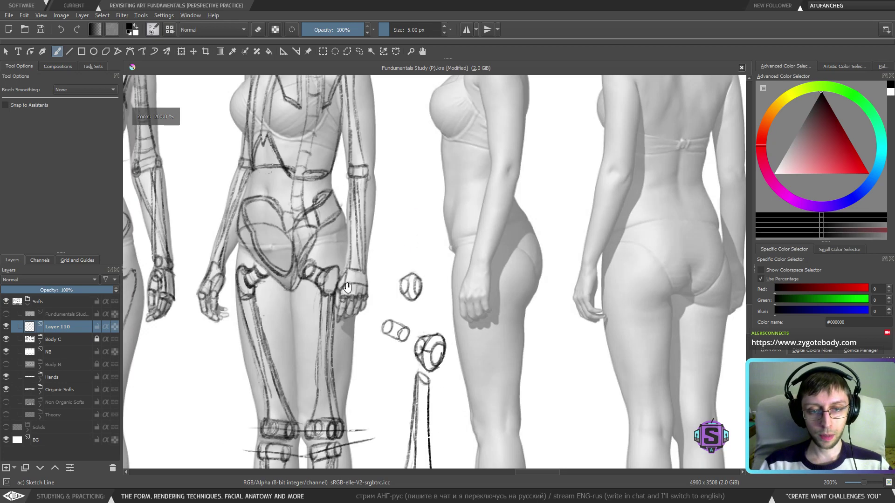
{"action": "left_click_drag", "start_coordinate": [348, 288], "coordinate": [443, 344]}
{"action": "scroll", "coordinate": [326, 280], "scroll_direction": "up", "scroll_amount": 3}
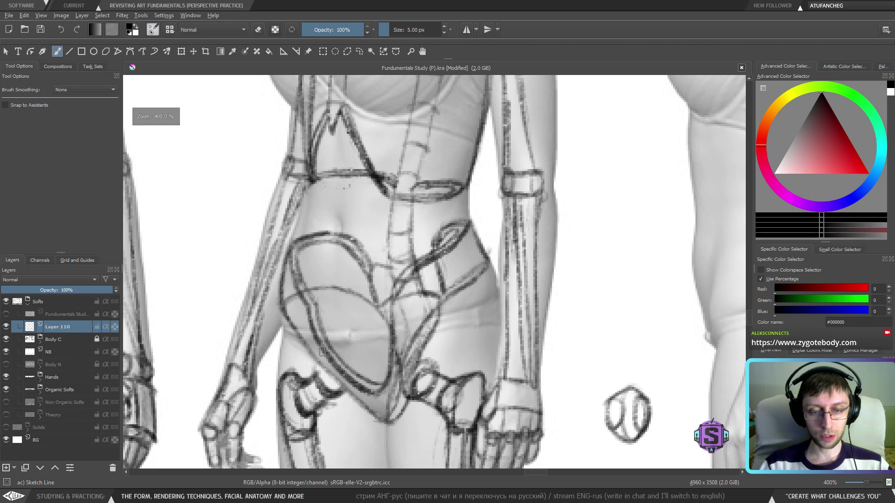
{"action": "scroll", "coordinate": [341, 307], "scroll_direction": "down", "scroll_amount": 3}
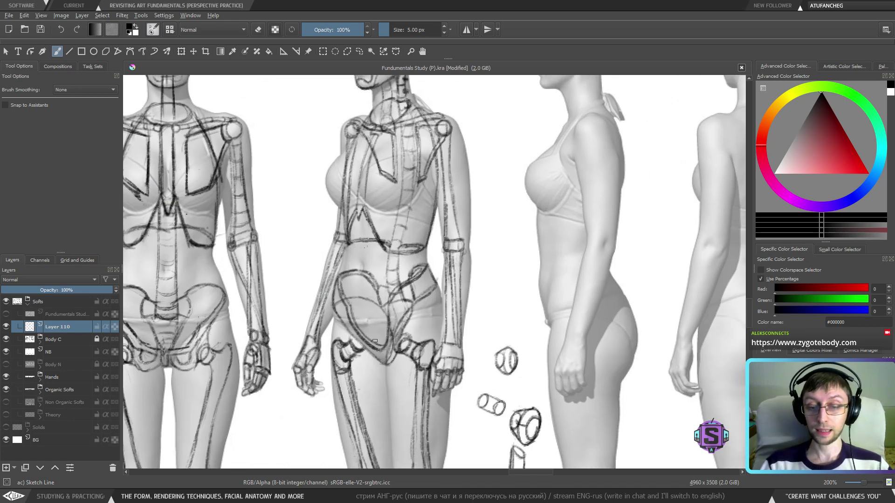
{"action": "scroll", "coordinate": [356, 297], "scroll_direction": "up", "scroll_amount": 1}
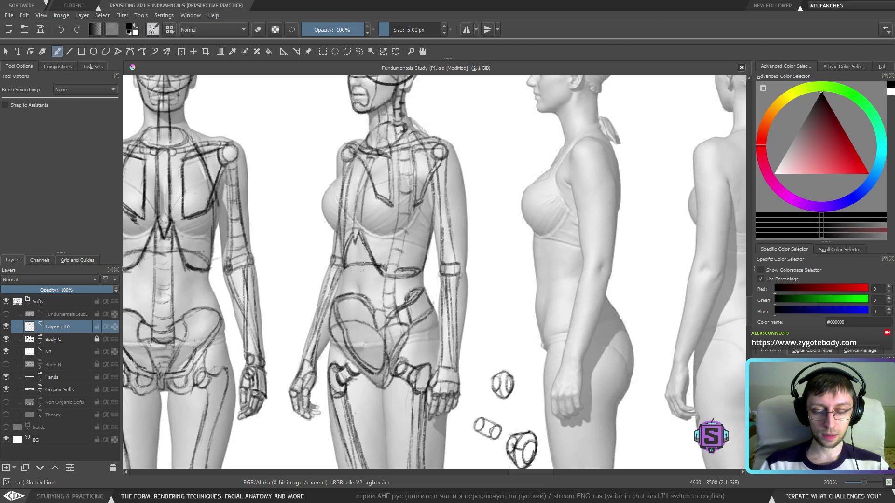
{"action": "mouse_move", "coordinate": [374, 318]}
{"action": "left_mouse_down"}
{"action": "mouse_move", "coordinate": [378, 330]}
{"action": "mouse_move", "coordinate": [350, 337]}
{"action": "left_mouse_up"}
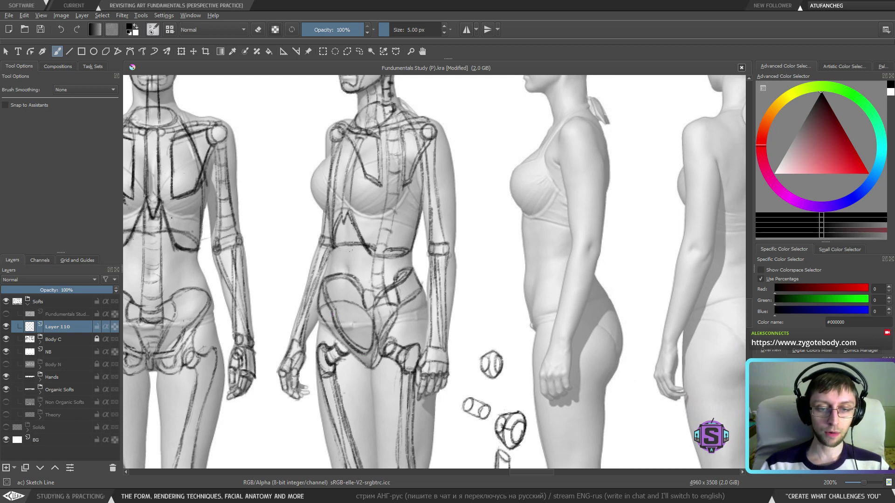
{"action": "left_click_drag", "start_coordinate": [334, 331], "coordinate": [331, 252]}
{"action": "left_click_drag", "start_coordinate": [334, 307], "coordinate": [337, 216]}
{"action": "left_click_drag", "start_coordinate": [371, 346], "coordinate": [366, 292]}
{"action": "left_click_drag", "start_coordinate": [369, 326], "coordinate": [365, 268]}
{"action": "left_click_drag", "start_coordinate": [366, 306], "coordinate": [365, 251]}
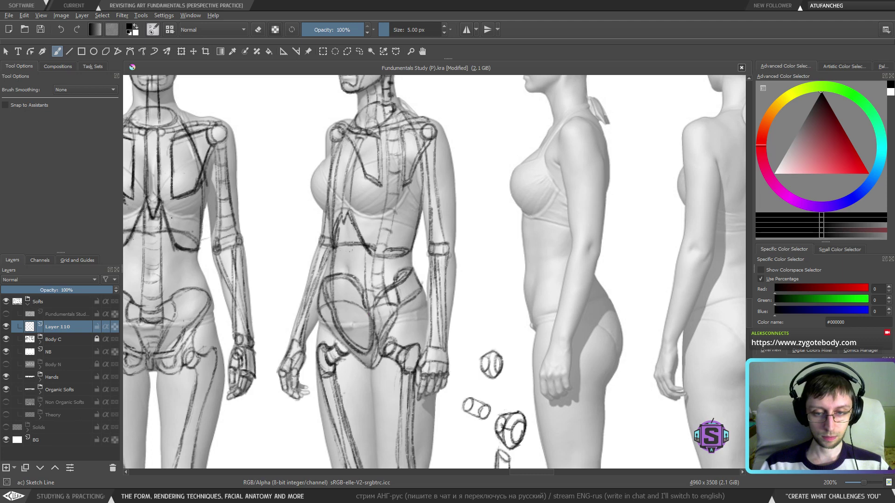
{"action": "left_click_drag", "start_coordinate": [365, 284], "coordinate": [365, 247]}
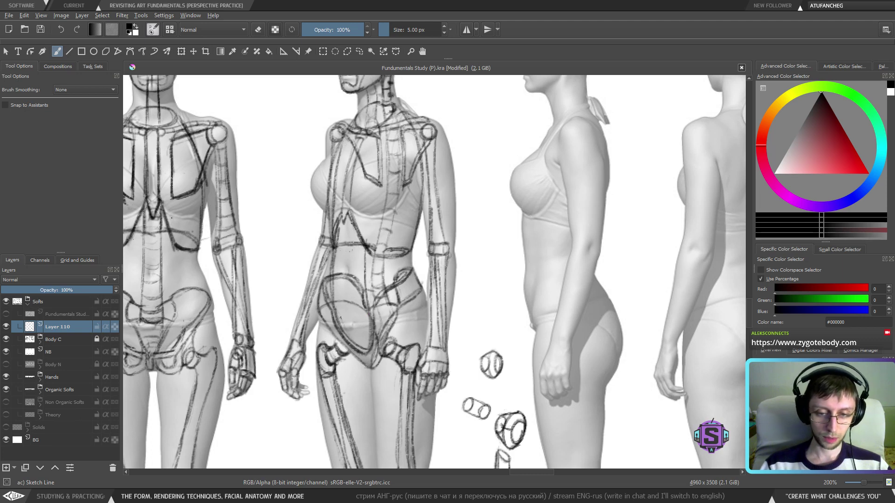
{"action": "left_click_drag", "start_coordinate": [359, 348], "coordinate": [347, 212]}
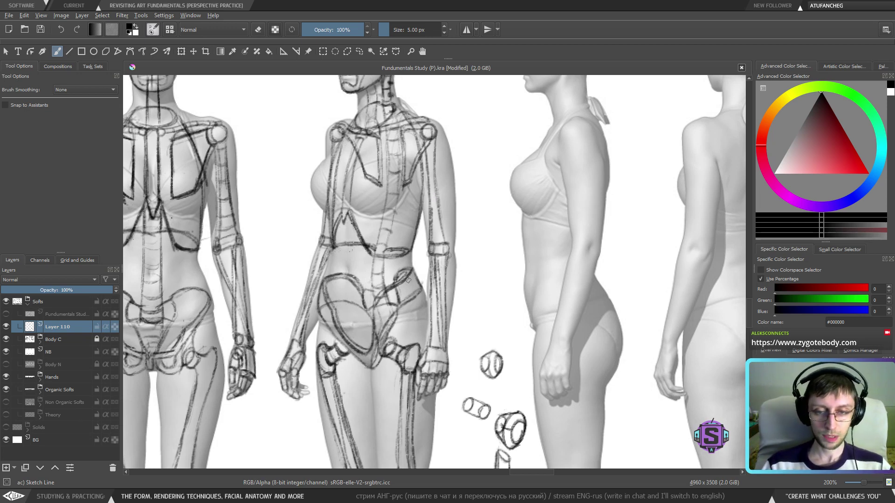
Compare the pelvis and hip construction on the front and three-quarter skeletons with the neighbouring side and rear figures.
{"action": "key", "text": "minus"}
{"action": "key", "text": "minus"}
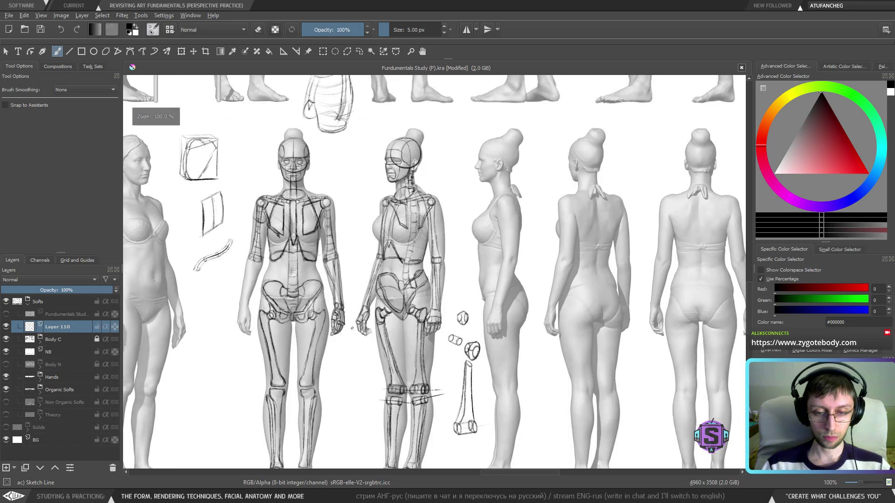
{"action": "key", "text": "plus"}
{"action": "key", "text": "plus"}
{"action": "mouse_move", "coordinate": [420, 365]}
{"action": "left_mouse_down"}
{"action": "mouse_move", "coordinate": [403, 317]}
{"action": "mouse_move", "coordinate": [375, 318]}
{"action": "left_mouse_up"}
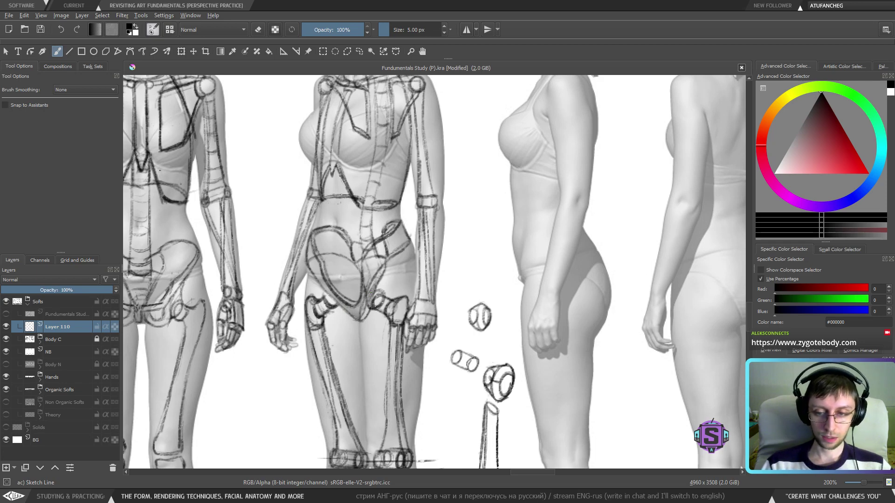
{"action": "scroll", "coordinate": [540, 317], "scroll_direction": "down", "scroll_amount": 2}
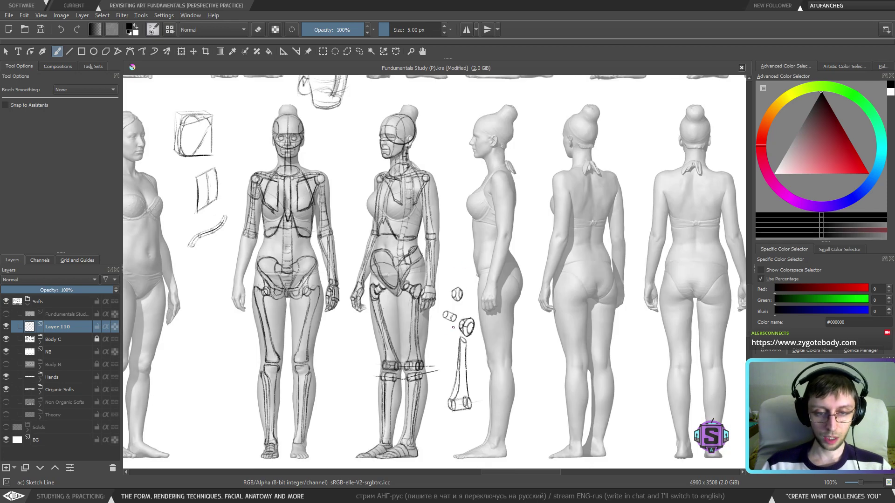
{"action": "left_click_drag", "start_coordinate": [321, 334], "coordinate": [376, 315]}
{"action": "scroll", "coordinate": [375, 315], "scroll_direction": "up", "scroll_amount": 1}
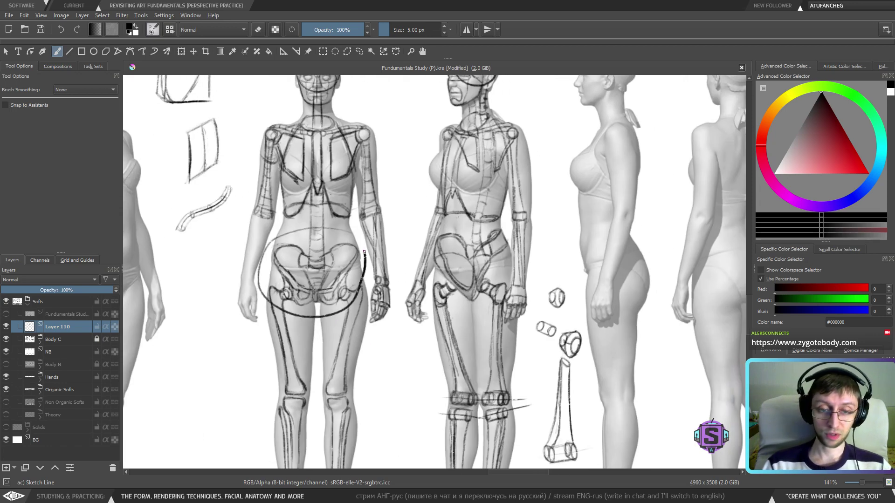
{"action": "scroll", "coordinate": [294, 256], "scroll_direction": "up", "scroll_amount": 2}
{"action": "left_click_drag", "start_coordinate": [408, 349], "coordinate": [380, 340]}
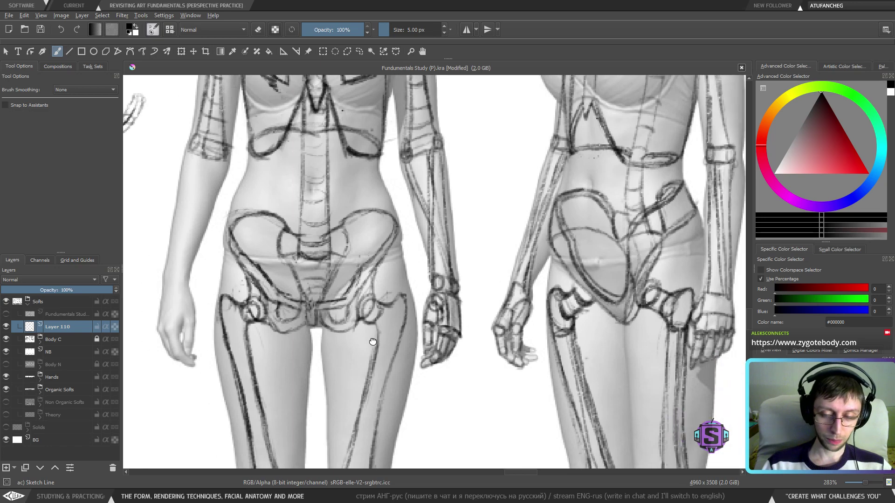
{"action": "scroll", "coordinate": [414, 322], "scroll_direction": "down", "scroll_amount": 2}
{"action": "scroll", "coordinate": [425, 329], "scroll_direction": "down", "scroll_amount": 1}
{"action": "scroll", "coordinate": [425, 329], "scroll_direction": "up", "scroll_amount": 1}
{"action": "left_click_drag", "start_coordinate": [509, 339], "coordinate": [397, 352]}
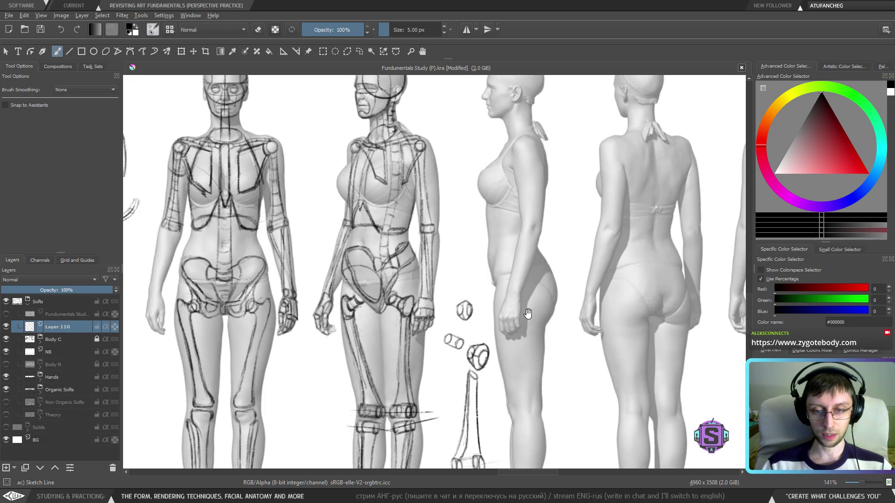
{"action": "left_click_drag", "start_coordinate": [505, 300], "coordinate": [444, 327]}
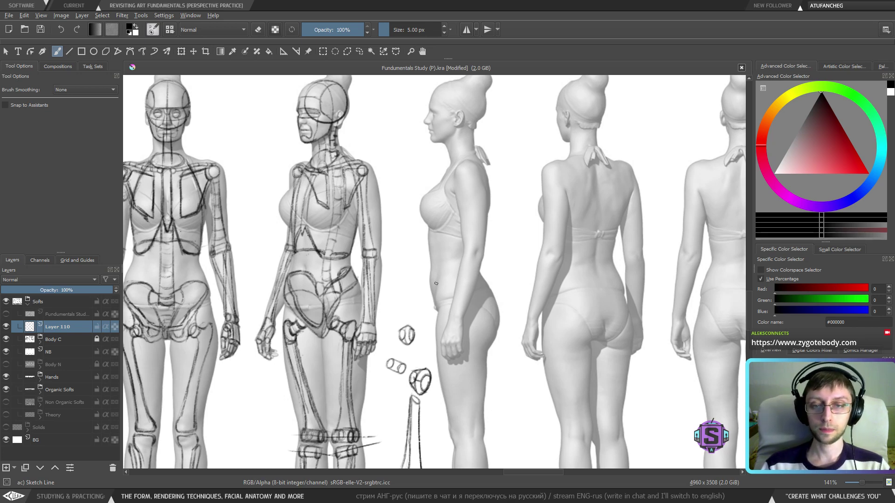
Try a stroke down the front of the three-quarter skeleton's skull and undo it.
{"action": "key", "text": "plus"}
{"action": "key", "text": "plus"}
{"action": "left_click_drag", "start_coordinate": [344, 197], "coordinate": [477, 473]}
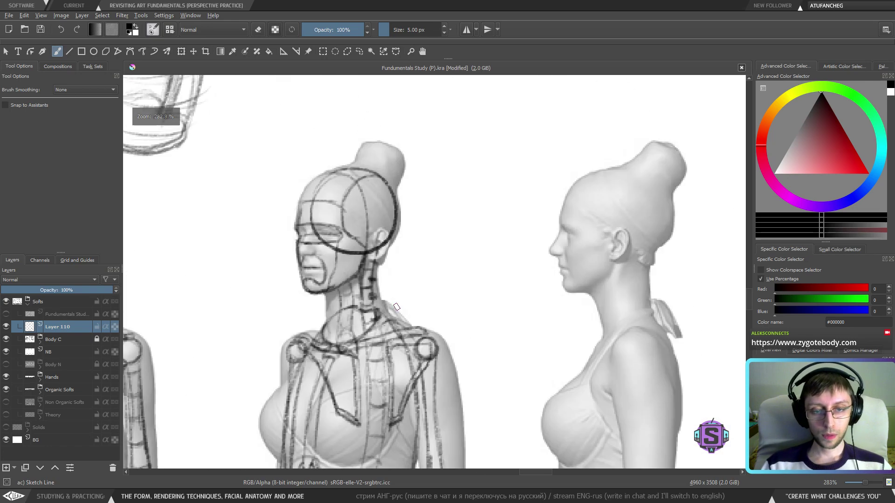
{"action": "left_click_drag", "start_coordinate": [311, 166], "coordinate": [297, 326]}
{"action": "key", "text": "ctrl+z"}
{"action": "mouse_move", "coordinate": [411, 263]}
{"action": "left_mouse_down"}
{"action": "mouse_move", "coordinate": [551, 252]}
{"action": "mouse_move", "coordinate": [432, 258]}
{"action": "left_mouse_up"}
Hide the Body C figures and examine the front and three-quarter skeleton constructions on their own, checking proportions from head to feet.
{"action": "left_click", "coordinate": [5, 339]}
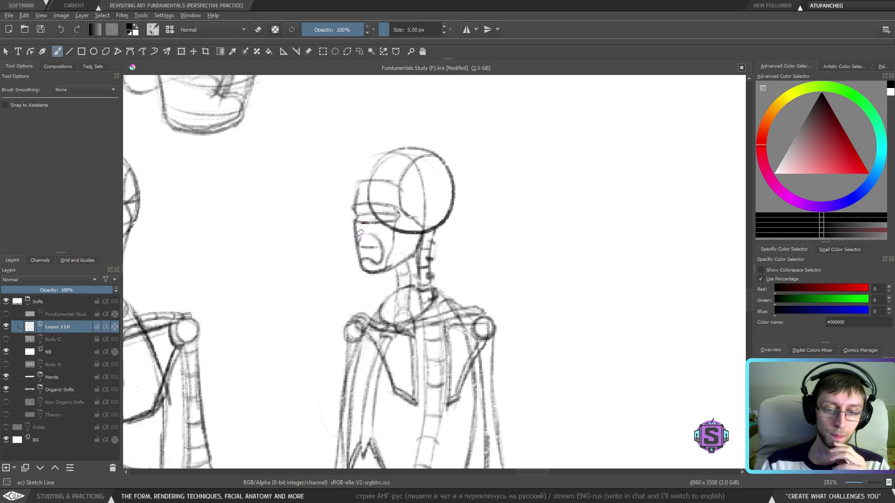
{"action": "key", "text": "minus"}
{"action": "key", "text": "minus"}
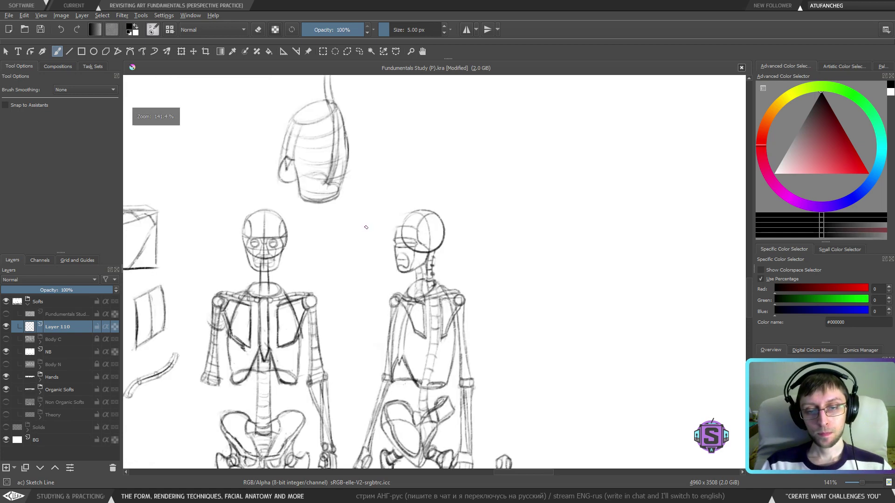
{"action": "left_click_drag", "start_coordinate": [357, 332], "coordinate": [389, 292]}
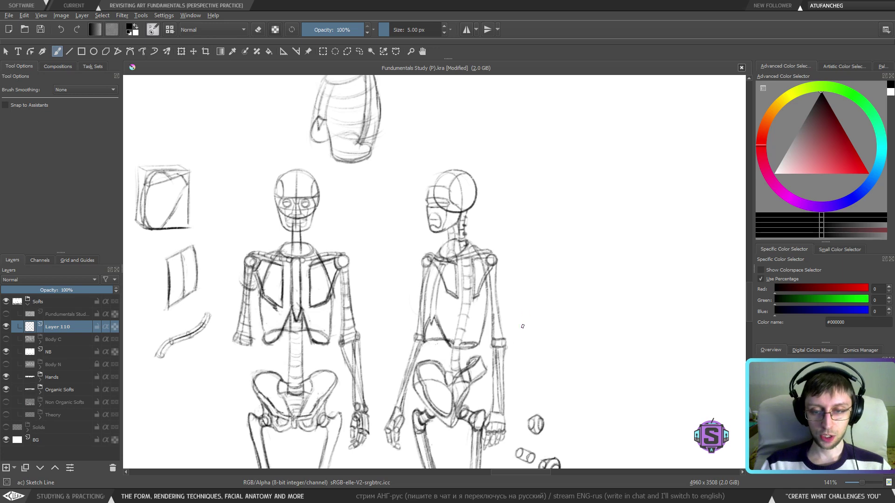
{"action": "left_click_drag", "start_coordinate": [523, 326], "coordinate": [480, 265]}
{"action": "left_click_drag", "start_coordinate": [447, 326], "coordinate": [445, 280]}
{"action": "key", "text": "minus"}
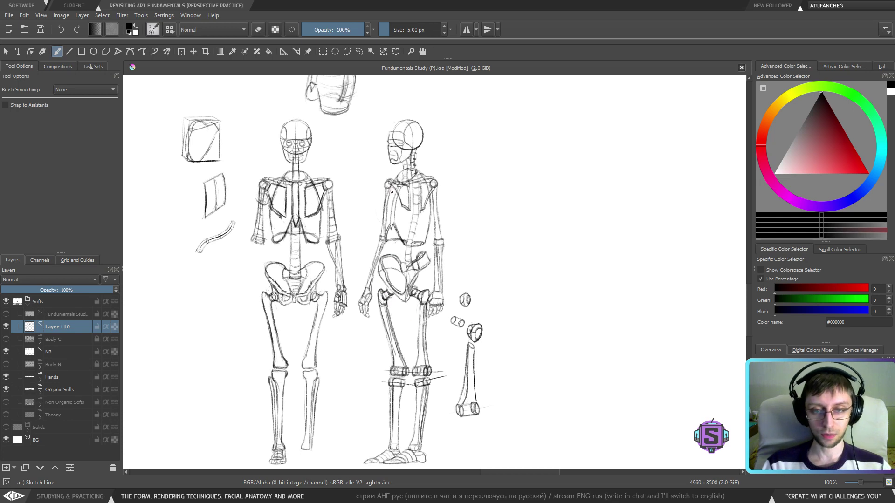
{"action": "left_click_drag", "start_coordinate": [547, 252], "coordinate": [490, 289]}
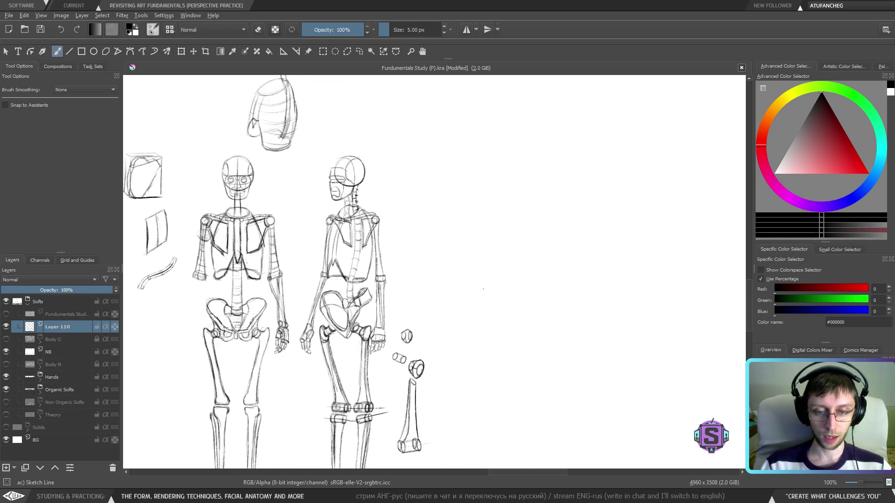
{"action": "left_click_drag", "start_coordinate": [403, 162], "coordinate": [408, 115]}
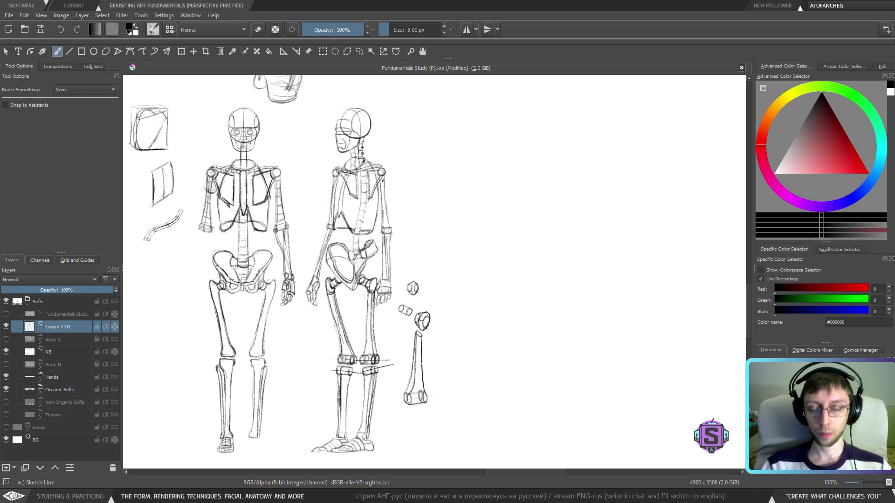
{"action": "key", "text": "m"}
{"action": "key", "text": "m"}
{"action": "left_click_drag", "start_coordinate": [397, 185], "coordinate": [445, 222]}
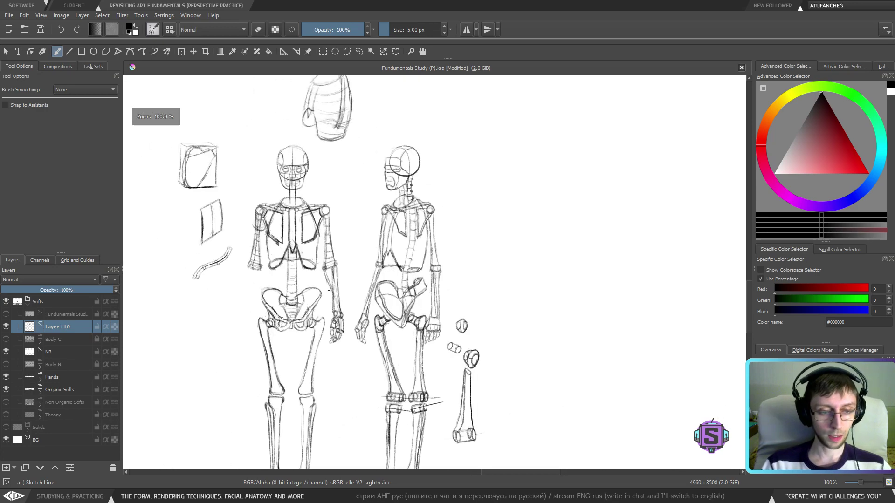
Switch Layer 110 off and on to check its content, and show the Body C figures again.
{"action": "left_click", "coordinate": [5, 328]}
{"action": "left_click", "coordinate": [6, 327]}
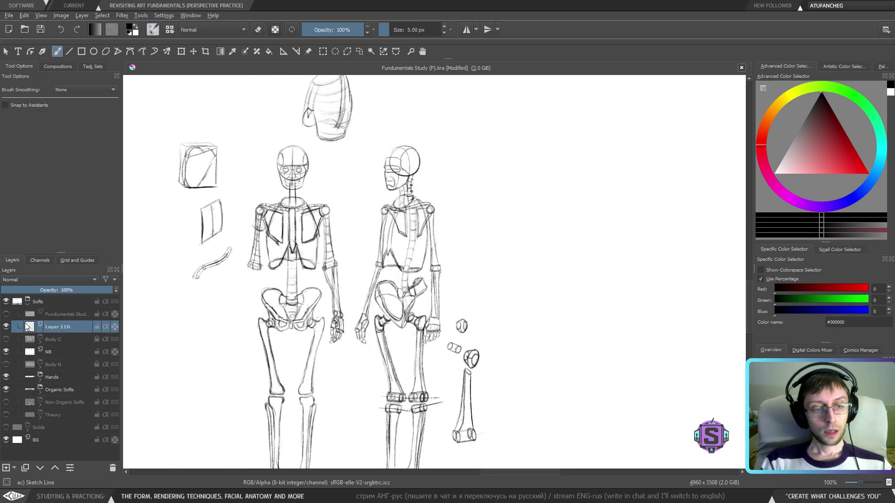
{"action": "left_click", "coordinate": [6, 340]}
Try strokes around the detached cylinder, joint form and bone shaft beside the three-quarter skeleton, undoing each one.
{"action": "key", "text": "minus"}
{"action": "key", "text": "plus"}
{"action": "key", "text": "plus"}
{"action": "left_click_drag", "start_coordinate": [432, 319], "coordinate": [382, 210]}
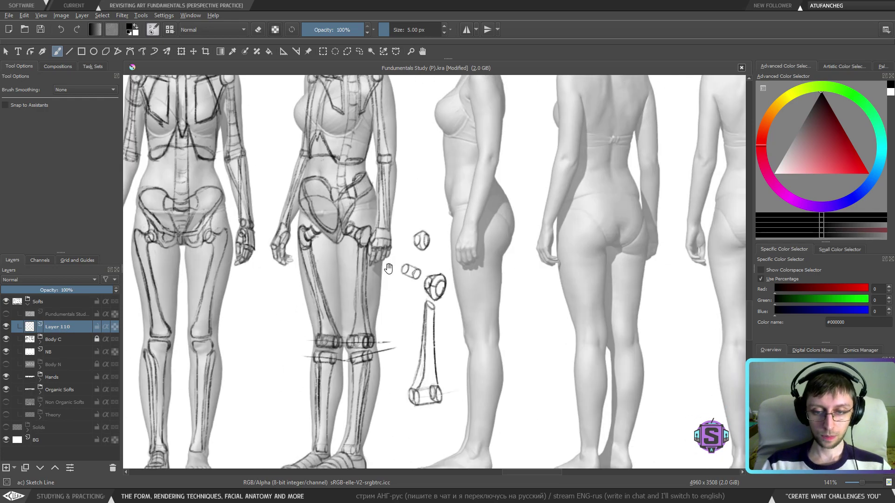
{"action": "mouse_move", "coordinate": [390, 264]}
{"action": "left_mouse_down"}
{"action": "mouse_move", "coordinate": [382, 337]}
{"action": "mouse_move", "coordinate": [395, 269]}
{"action": "left_mouse_up"}
{"action": "scroll", "coordinate": [414, 321], "scroll_direction": "up", "scroll_amount": 2}
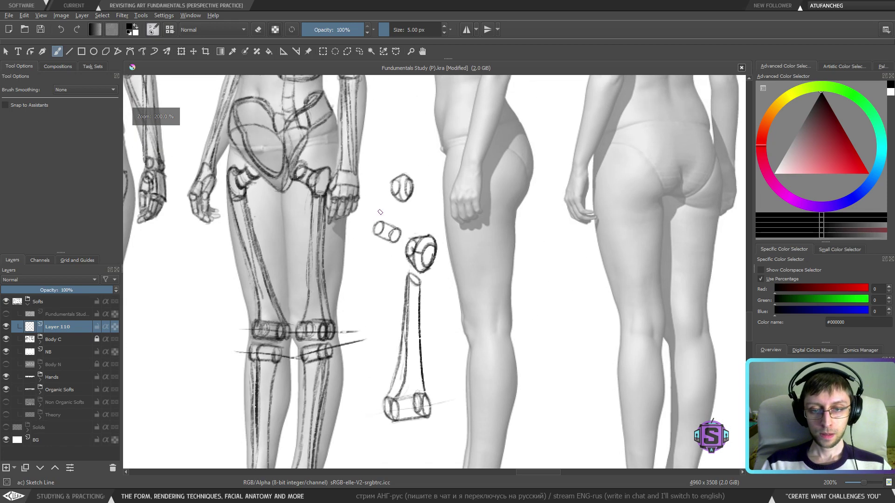
{"action": "left_click_drag", "start_coordinate": [397, 216], "coordinate": [394, 213]}
{"action": "key", "text": "ctrl+z"}
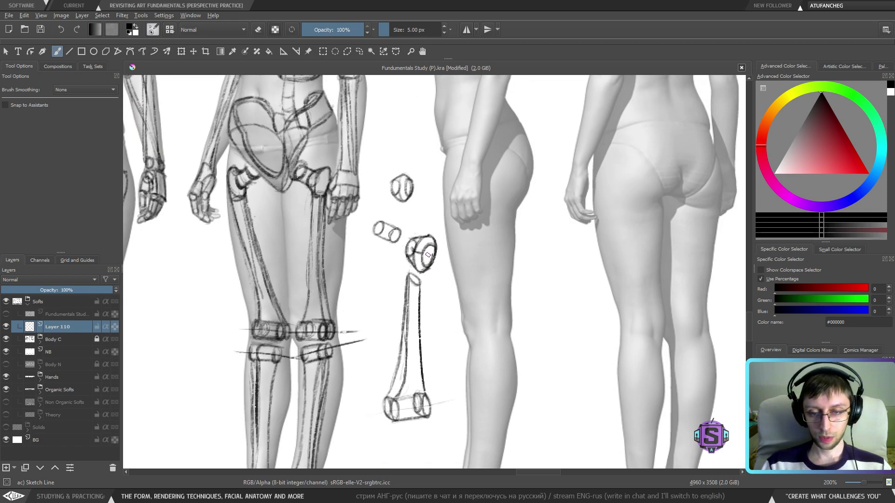
{"action": "left_click_drag", "start_coordinate": [405, 252], "coordinate": [408, 235]}
{"action": "key", "text": "ctrl+z"}
{"action": "mouse_move", "coordinate": [412, 269]}
{"action": "left_mouse_down"}
{"action": "mouse_move", "coordinate": [396, 289]}
{"action": "mouse_move", "coordinate": [395, 381]}
{"action": "mouse_move", "coordinate": [425, 310]}
{"action": "mouse_move", "coordinate": [398, 319]}
{"action": "mouse_move", "coordinate": [415, 217]}
{"action": "mouse_move", "coordinate": [413, 300]}
{"action": "mouse_move", "coordinate": [396, 321]}
{"action": "mouse_move", "coordinate": [406, 314]}
{"action": "left_mouse_up"}
{"action": "key", "text": "ctrl+z"}
Draw cross-contour lines around the upper part of the detached thigh bone's shaft to mark off its end section.
{"action": "key", "text": "e"}
{"action": "key", "text": "e"}
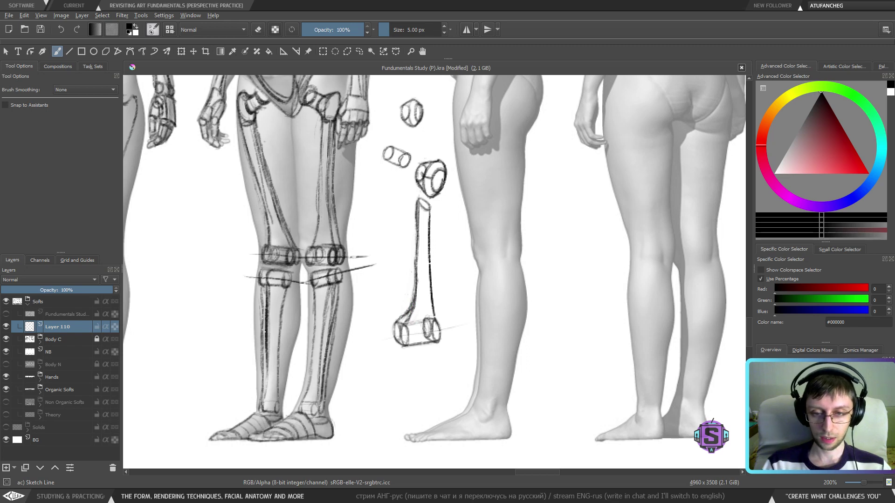
{"action": "mouse_move", "coordinate": [417, 219]}
{"action": "left_mouse_down"}
{"action": "mouse_move", "coordinate": [429, 218]}
{"action": "mouse_move", "coordinate": [428, 237]}
{"action": "left_mouse_up"}
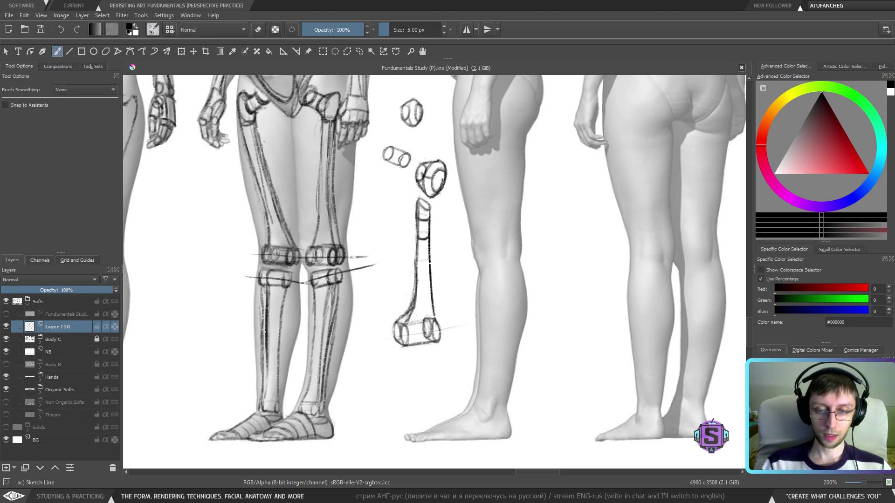
Draw cross-contour lines around the middle and lower parts of the detached thigh bone's shaft, following its flare toward the knee.
{"action": "left_click_drag", "start_coordinate": [416, 261], "coordinate": [429, 254]}
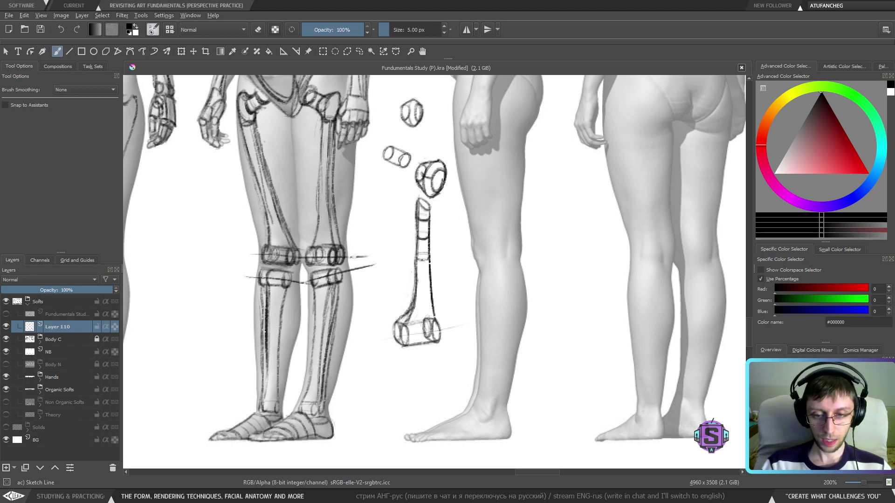
{"action": "left_click_drag", "start_coordinate": [417, 285], "coordinate": [430, 285]}
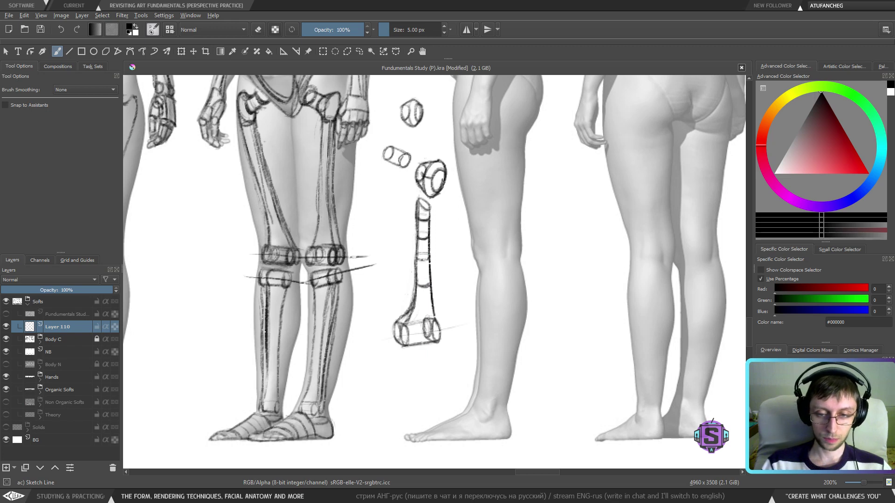
{"action": "left_click_drag", "start_coordinate": [415, 313], "coordinate": [432, 309]}
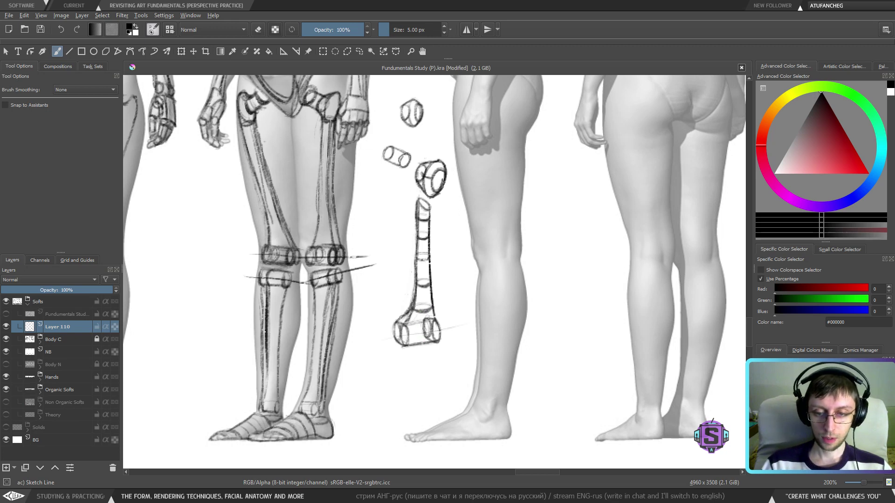
Build the detached thigh bone's knee end into a faceted block and connect it to the flaring shaft.
{"action": "left_click_drag", "start_coordinate": [401, 323], "coordinate": [430, 321]}
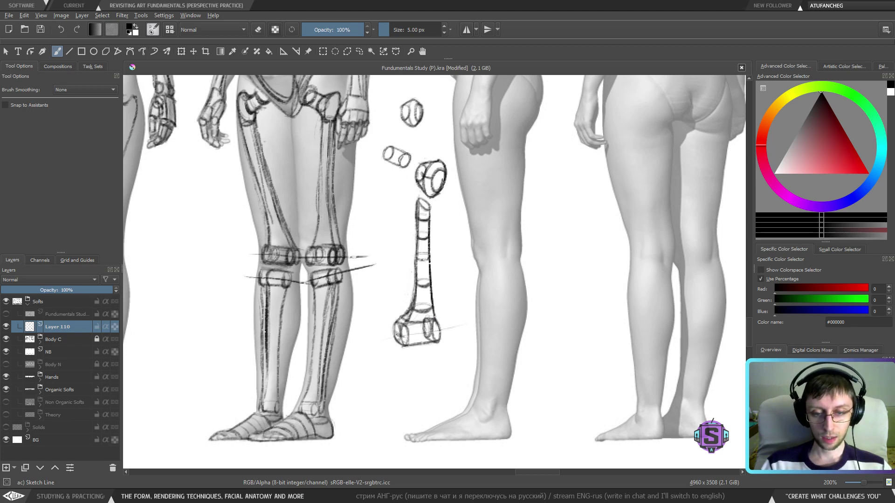
{"action": "mouse_move", "coordinate": [400, 335]}
{"action": "left_mouse_down"}
{"action": "mouse_move", "coordinate": [445, 332]}
{"action": "mouse_move", "coordinate": [422, 325]}
{"action": "left_mouse_up"}
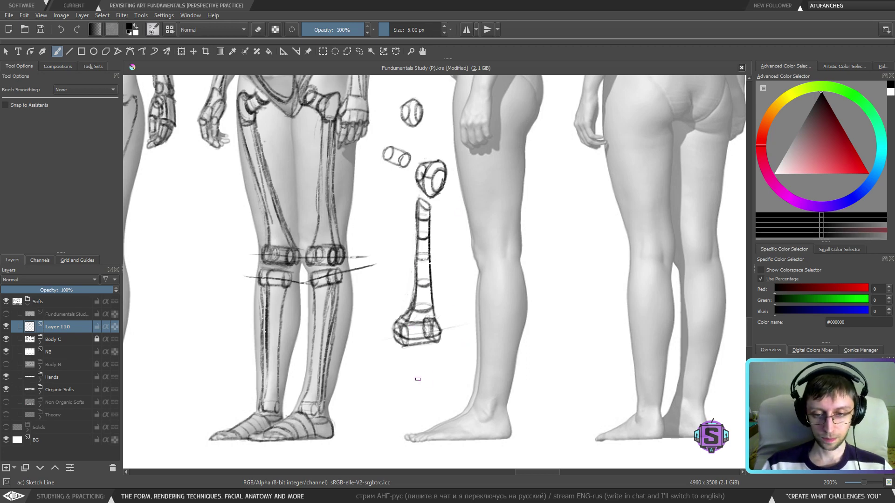
{"action": "mouse_move", "coordinate": [427, 303]}
{"action": "left_mouse_down"}
{"action": "mouse_move", "coordinate": [423, 321]}
{"action": "mouse_move", "coordinate": [429, 316]}
{"action": "left_mouse_up"}
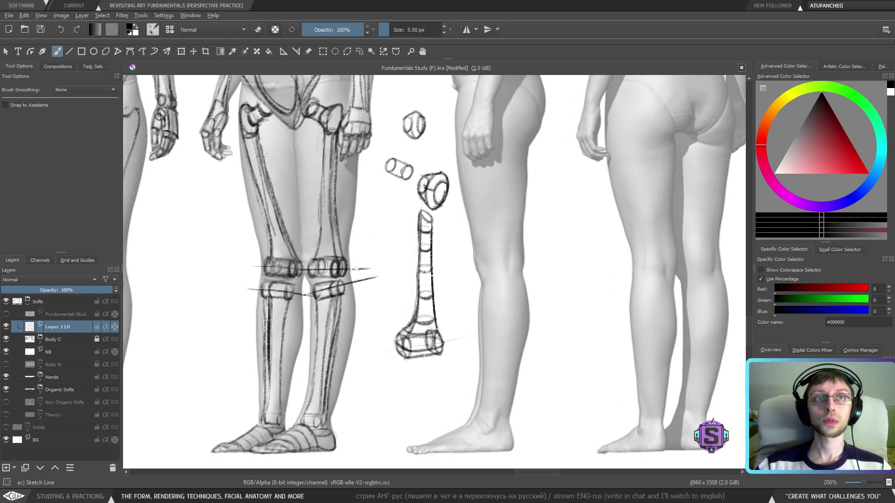
{"action": "left_click_drag", "start_coordinate": [424, 338], "coordinate": [422, 336]}
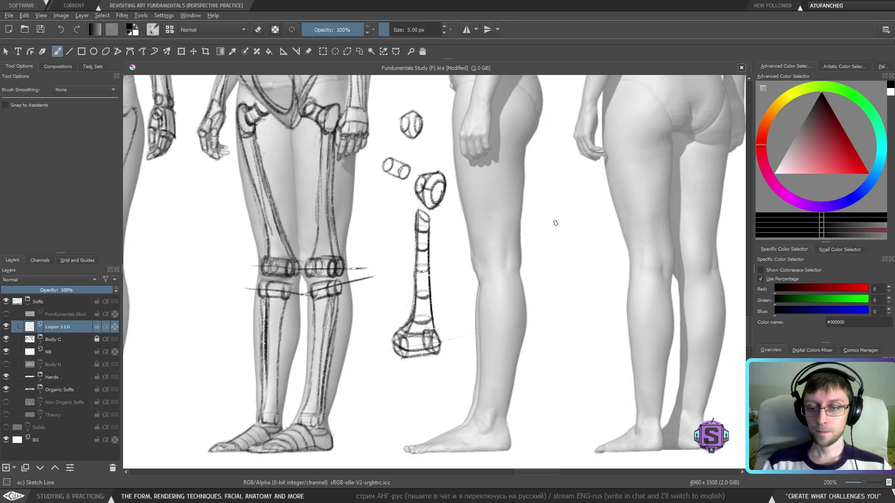
Sketch the outline of a detached midfoot form in the blank area below the three-quarter figure's feet, with arched front and rear ends.
{"action": "left_click_drag", "start_coordinate": [540, 295], "coordinate": [531, 294]}
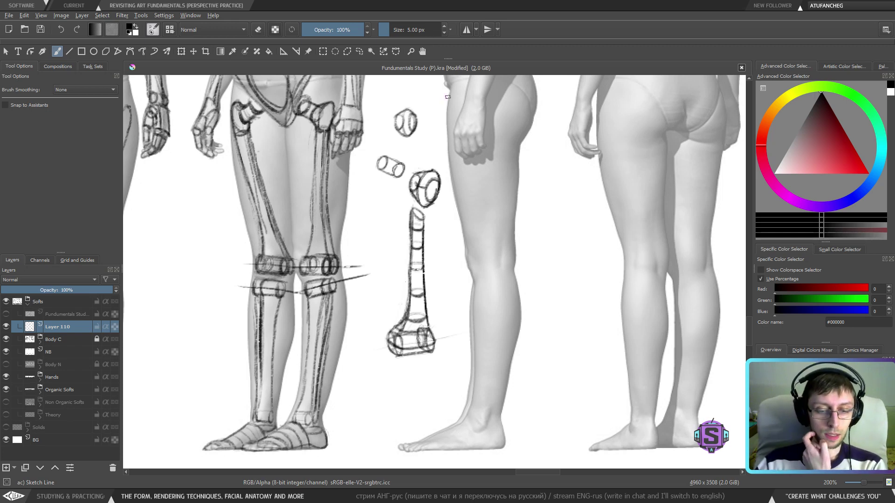
{"action": "left_click_drag", "start_coordinate": [375, 304], "coordinate": [462, 228]}
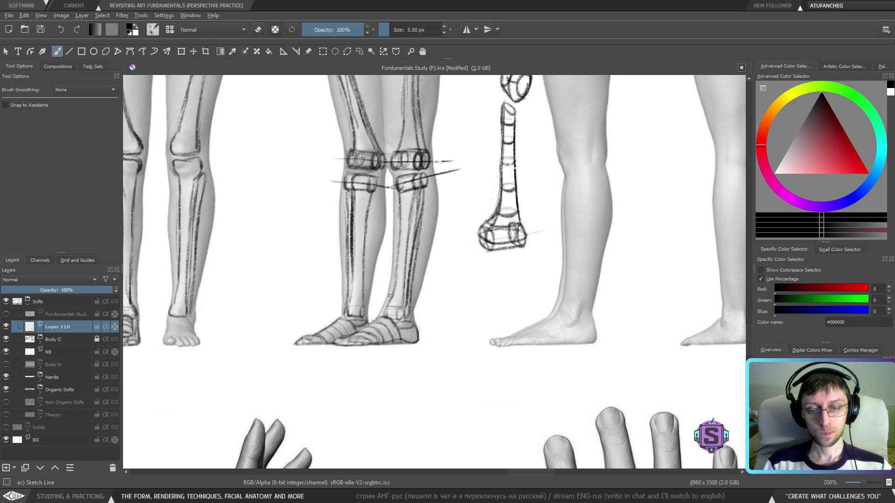
{"action": "left_click_drag", "start_coordinate": [348, 330], "coordinate": [386, 294]}
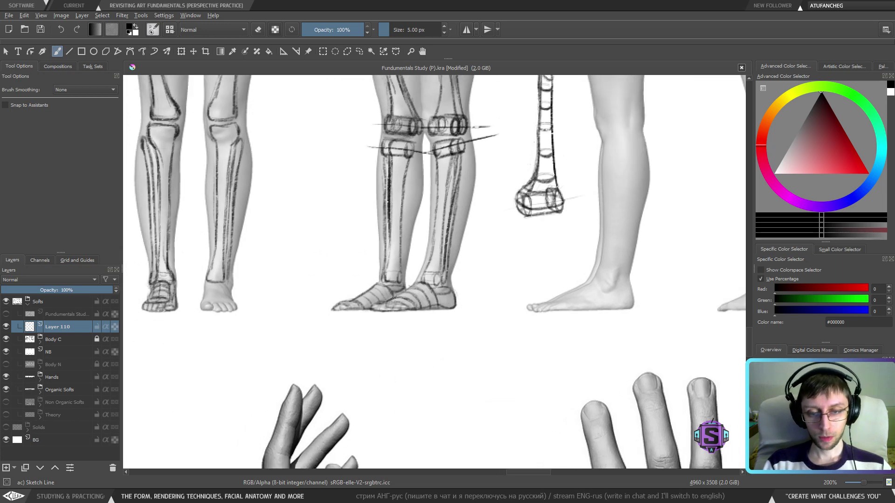
{"action": "scroll", "coordinate": [433, 342], "scroll_direction": "up", "scroll_amount": 1}
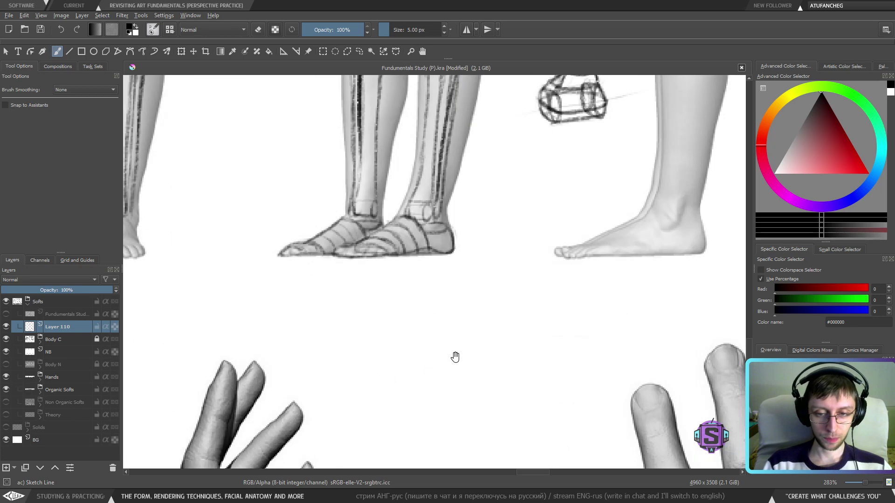
{"action": "left_click_drag", "start_coordinate": [455, 357], "coordinate": [399, 273]}
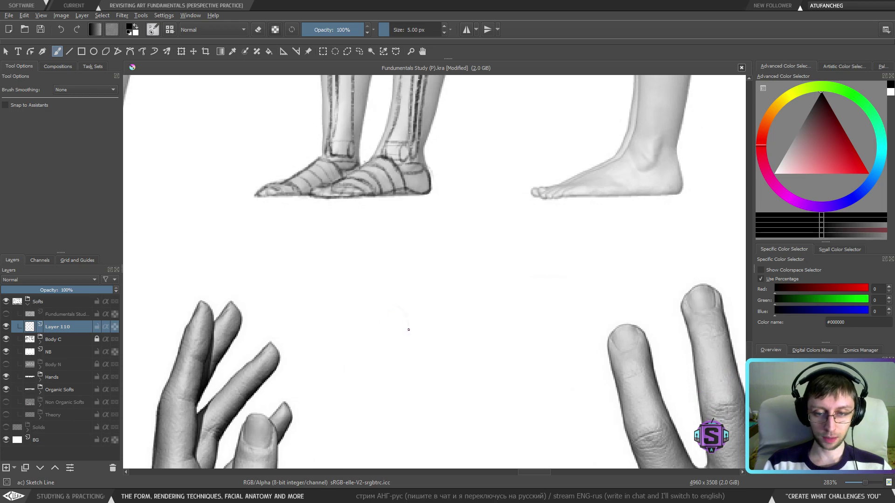
{"action": "mouse_move", "coordinate": [408, 334]}
{"action": "left_mouse_down"}
{"action": "mouse_move", "coordinate": [397, 306]}
{"action": "mouse_move", "coordinate": [407, 333]}
{"action": "mouse_move", "coordinate": [394, 307]}
{"action": "mouse_move", "coordinate": [375, 309]}
{"action": "mouse_move", "coordinate": [395, 301]}
{"action": "mouse_move", "coordinate": [385, 300]}
{"action": "mouse_move", "coordinate": [405, 315]}
{"action": "mouse_move", "coordinate": [371, 305]}
{"action": "mouse_move", "coordinate": [413, 272]}
{"action": "left_mouse_up"}
{"action": "left_click_drag", "start_coordinate": [379, 302], "coordinate": [420, 264]}
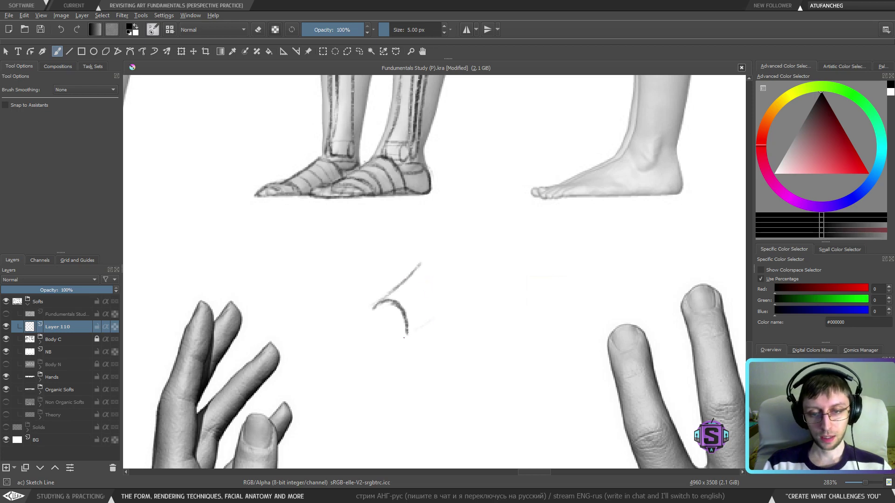
{"action": "left_click_drag", "start_coordinate": [408, 333], "coordinate": [472, 295]}
{"action": "mouse_move", "coordinate": [432, 319]}
{"action": "left_mouse_down"}
{"action": "mouse_move", "coordinate": [480, 298]}
{"action": "mouse_move", "coordinate": [459, 262]}
{"action": "left_mouse_up"}
{"action": "mouse_move", "coordinate": [476, 296]}
{"action": "left_mouse_down"}
{"action": "mouse_move", "coordinate": [433, 254]}
{"action": "mouse_move", "coordinate": [470, 269]}
{"action": "mouse_move", "coordinate": [476, 295]}
{"action": "left_mouse_up"}
{"action": "mouse_move", "coordinate": [459, 254]}
{"action": "left_mouse_down"}
{"action": "mouse_move", "coordinate": [476, 297]}
{"action": "mouse_move", "coordinate": [473, 274]}
{"action": "mouse_move", "coordinate": [456, 264]}
{"action": "mouse_move", "coordinate": [470, 274]}
{"action": "left_mouse_up"}
Draw arched cross-contour lines over the detached midfoot form between its front and rear ends.
{"action": "key", "text": "e"}
{"action": "key", "text": "e"}
{"action": "mouse_move", "coordinate": [394, 290]}
{"action": "left_mouse_down"}
{"action": "mouse_move", "coordinate": [422, 310]}
{"action": "mouse_move", "coordinate": [418, 330]}
{"action": "left_mouse_up"}
{"action": "mouse_move", "coordinate": [408, 276]}
{"action": "left_mouse_down"}
{"action": "mouse_move", "coordinate": [426, 274]}
{"action": "mouse_move", "coordinate": [449, 311]}
{"action": "left_mouse_up"}
{"action": "left_click_drag", "start_coordinate": [434, 282], "coordinate": [445, 313]}
{"action": "mouse_move", "coordinate": [438, 279]}
{"action": "left_mouse_down"}
{"action": "mouse_move", "coordinate": [411, 282]}
{"action": "mouse_move", "coordinate": [442, 259]}
{"action": "mouse_move", "coordinate": [436, 266]}
{"action": "mouse_move", "coordinate": [459, 278]}
{"action": "mouse_move", "coordinate": [444, 256]}
{"action": "mouse_move", "coordinate": [465, 301]}
{"action": "left_mouse_up"}
{"action": "left_click_drag", "start_coordinate": [451, 264], "coordinate": [463, 303]}
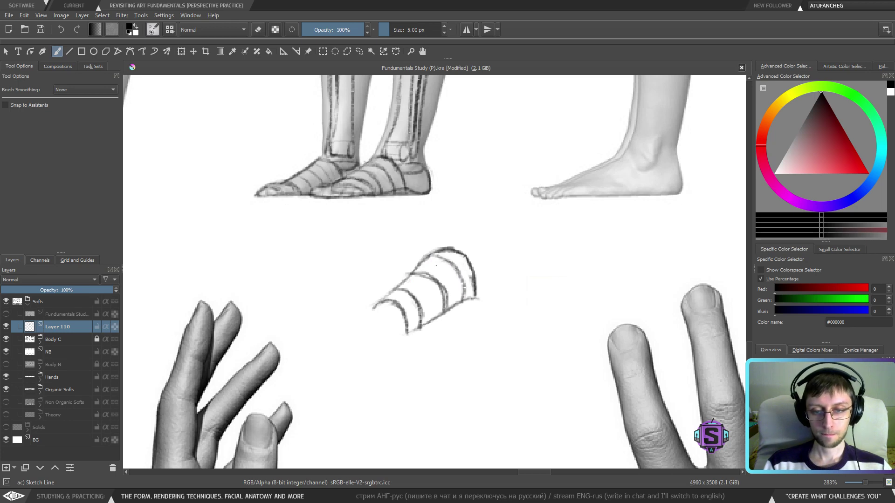
{"action": "left_click_drag", "start_coordinate": [424, 261], "coordinate": [439, 255]}
{"action": "left_click_drag", "start_coordinate": [439, 304], "coordinate": [452, 273]}
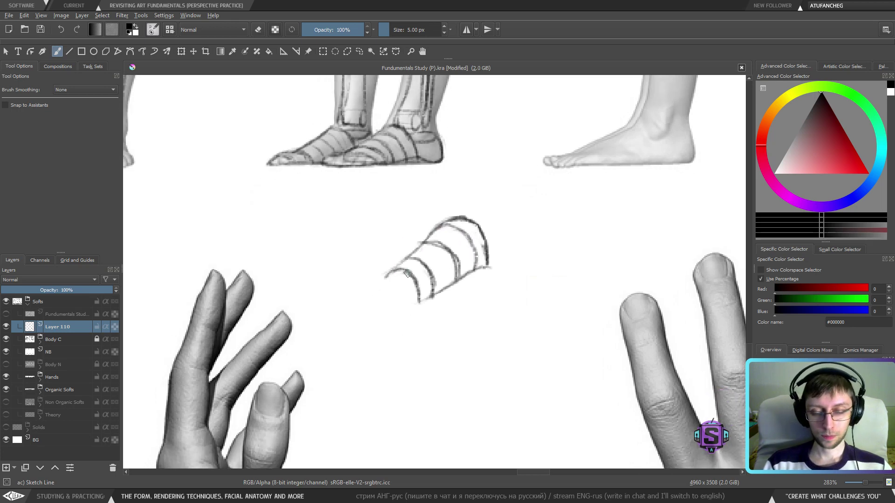
Erase and redraw the midfoot form's front end wider and flatter, and rework its cross-contour arches to match.
{"action": "key", "text": "e"}
{"action": "mouse_move", "coordinate": [385, 275]}
{"action": "left_mouse_down"}
{"action": "mouse_move", "coordinate": [431, 306]}
{"action": "mouse_move", "coordinate": [443, 303]}
{"action": "mouse_move", "coordinate": [419, 285]}
{"action": "mouse_move", "coordinate": [450, 289]}
{"action": "left_mouse_up"}
{"action": "mouse_move", "coordinate": [406, 254]}
{"action": "left_mouse_down"}
{"action": "mouse_move", "coordinate": [436, 284]}
{"action": "mouse_move", "coordinate": [386, 271]}
{"action": "mouse_move", "coordinate": [376, 281]}
{"action": "mouse_move", "coordinate": [412, 290]}
{"action": "mouse_move", "coordinate": [423, 306]}
{"action": "left_mouse_up"}
{"action": "key", "text": "e"}
{"action": "left_click_drag", "start_coordinate": [456, 282], "coordinate": [423, 304]}
{"action": "left_click_drag", "start_coordinate": [394, 269], "coordinate": [428, 287]}
{"action": "mouse_move", "coordinate": [408, 255]}
{"action": "left_mouse_down"}
{"action": "mouse_move", "coordinate": [444, 270]}
{"action": "mouse_move", "coordinate": [449, 285]}
{"action": "left_mouse_up"}
{"action": "key", "text": "e"}
{"action": "mouse_move", "coordinate": [453, 251]}
{"action": "left_mouse_down"}
{"action": "mouse_move", "coordinate": [432, 243]}
{"action": "mouse_move", "coordinate": [454, 244]}
{"action": "mouse_move", "coordinate": [461, 257]}
{"action": "mouse_move", "coordinate": [427, 241]}
{"action": "mouse_move", "coordinate": [460, 254]}
{"action": "mouse_move", "coordinate": [467, 277]}
{"action": "left_mouse_up"}
{"action": "key", "text": "e"}
{"action": "left_click_drag", "start_coordinate": [465, 276], "coordinate": [426, 241]}
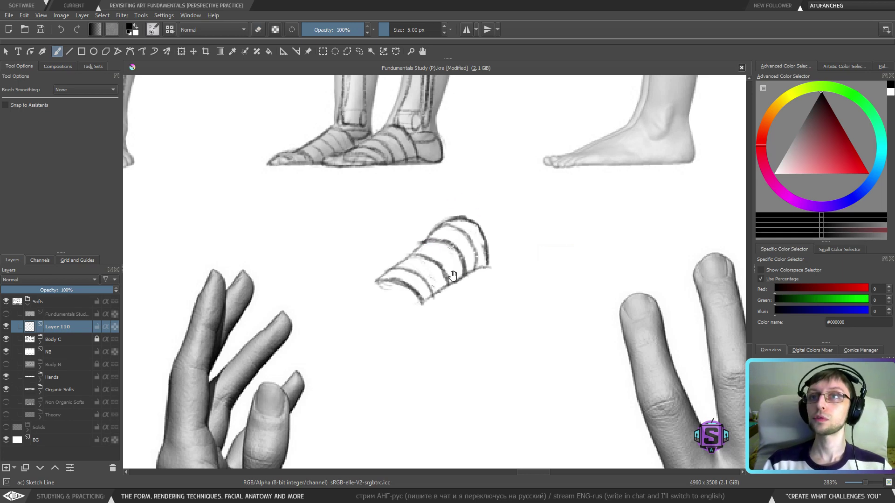
Draw lengthwise contour lines along the midfoot form, crossing the arches to form a grid.
{"action": "mouse_move", "coordinate": [452, 276]}
{"action": "left_mouse_down"}
{"action": "mouse_move", "coordinate": [439, 266]}
{"action": "mouse_move", "coordinate": [453, 277]}
{"action": "left_mouse_up"}
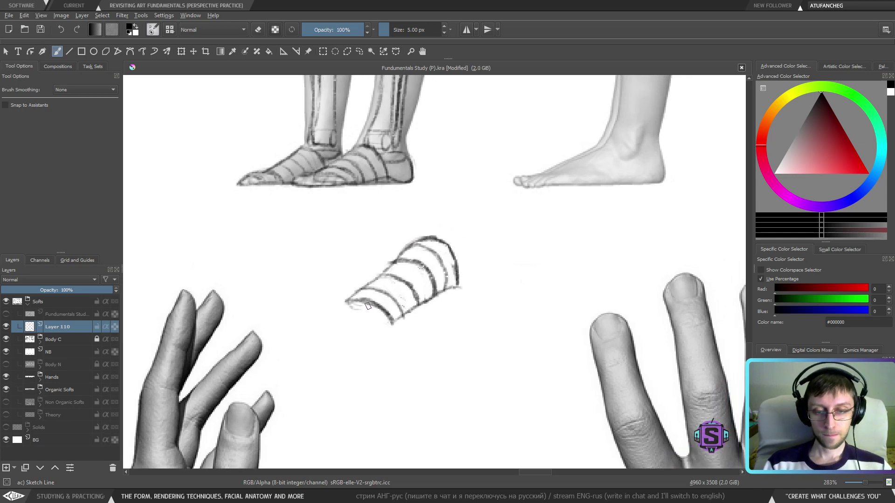
{"action": "left_click_drag", "start_coordinate": [375, 294], "coordinate": [430, 240]}
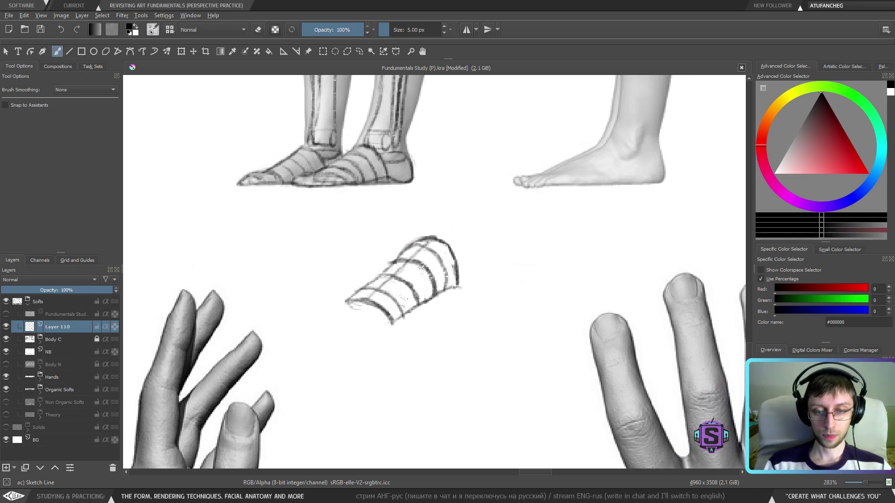
{"action": "left_click_drag", "start_coordinate": [387, 309], "coordinate": [460, 261]}
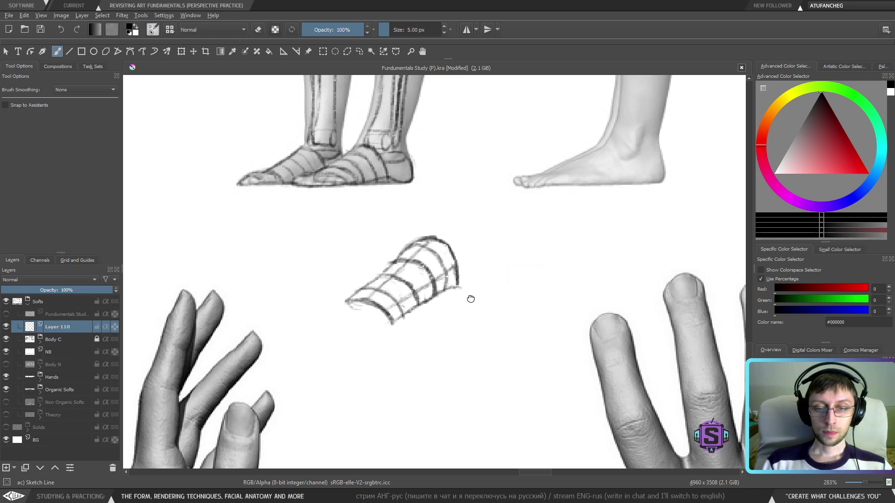
{"action": "left_click_drag", "start_coordinate": [470, 299], "coordinate": [478, 286]}
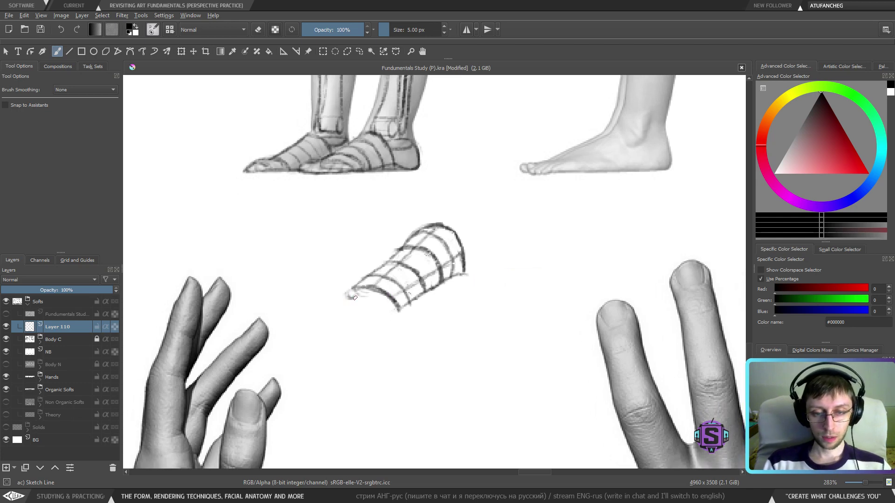
Close the midfoot form's front end, attach a rounded heel block behind it, and refine the lines where they join.
{"action": "mouse_move", "coordinate": [352, 288]}
{"action": "left_mouse_down"}
{"action": "mouse_move", "coordinate": [362, 306]}
{"action": "mouse_move", "coordinate": [350, 296]}
{"action": "mouse_move", "coordinate": [399, 314]}
{"action": "mouse_move", "coordinate": [379, 314]}
{"action": "mouse_move", "coordinate": [402, 309]}
{"action": "mouse_move", "coordinate": [364, 302]}
{"action": "mouse_move", "coordinate": [410, 314]}
{"action": "mouse_move", "coordinate": [421, 301]}
{"action": "mouse_move", "coordinate": [395, 318]}
{"action": "mouse_move", "coordinate": [444, 288]}
{"action": "mouse_move", "coordinate": [479, 280]}
{"action": "mouse_move", "coordinate": [457, 280]}
{"action": "mouse_move", "coordinate": [494, 252]}
{"action": "mouse_move", "coordinate": [495, 267]}
{"action": "mouse_move", "coordinate": [501, 250]}
{"action": "mouse_move", "coordinate": [498, 267]}
{"action": "mouse_move", "coordinate": [499, 251]}
{"action": "mouse_move", "coordinate": [457, 279]}
{"action": "mouse_move", "coordinate": [496, 281]}
{"action": "mouse_move", "coordinate": [504, 264]}
{"action": "mouse_move", "coordinate": [502, 276]}
{"action": "mouse_move", "coordinate": [504, 255]}
{"action": "left_mouse_up"}
{"action": "key", "text": "e"}
{"action": "left_click_drag", "start_coordinate": [500, 253], "coordinate": [487, 274]}
{"action": "left_click_drag", "start_coordinate": [485, 275], "coordinate": [501, 240]}
{"action": "key", "text": "e"}
{"action": "key", "text": "ctrl+z"}
{"action": "mouse_move", "coordinate": [465, 255]}
{"action": "left_mouse_down"}
{"action": "mouse_move", "coordinate": [501, 240]}
{"action": "mouse_move", "coordinate": [476, 234]}
{"action": "mouse_move", "coordinate": [484, 231]}
{"action": "mouse_move", "coordinate": [503, 241]}
{"action": "mouse_move", "coordinate": [485, 231]}
{"action": "mouse_move", "coordinate": [438, 250]}
{"action": "mouse_move", "coordinate": [479, 251]}
{"action": "mouse_move", "coordinate": [440, 253]}
{"action": "left_mouse_up"}
{"action": "mouse_move", "coordinate": [449, 240]}
{"action": "left_mouse_down"}
{"action": "mouse_move", "coordinate": [439, 250]}
{"action": "mouse_move", "coordinate": [444, 241]}
{"action": "left_mouse_up"}
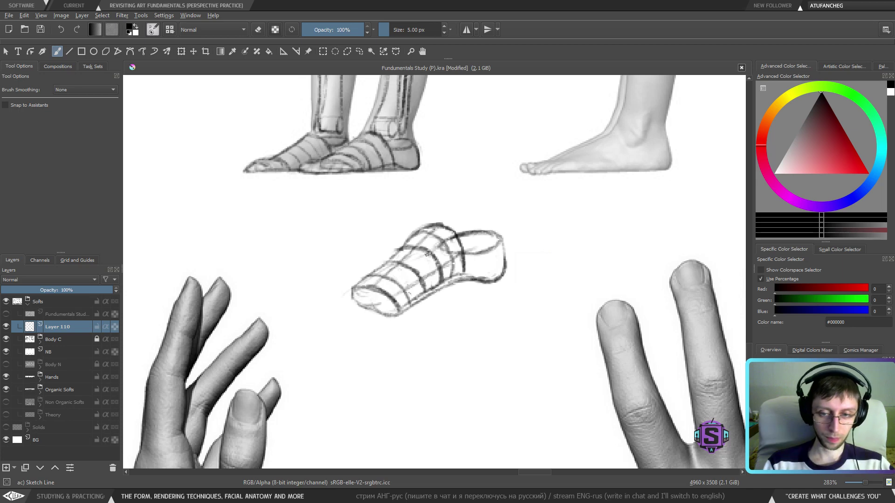
Sketch simplified toe forms at the front of the detached foot construction.
{"action": "mouse_move", "coordinate": [434, 251]}
{"action": "left_mouse_down"}
{"action": "mouse_move", "coordinate": [347, 299]}
{"action": "mouse_move", "coordinate": [428, 280]}
{"action": "mouse_move", "coordinate": [380, 288]}
{"action": "mouse_move", "coordinate": [353, 302]}
{"action": "left_mouse_up"}
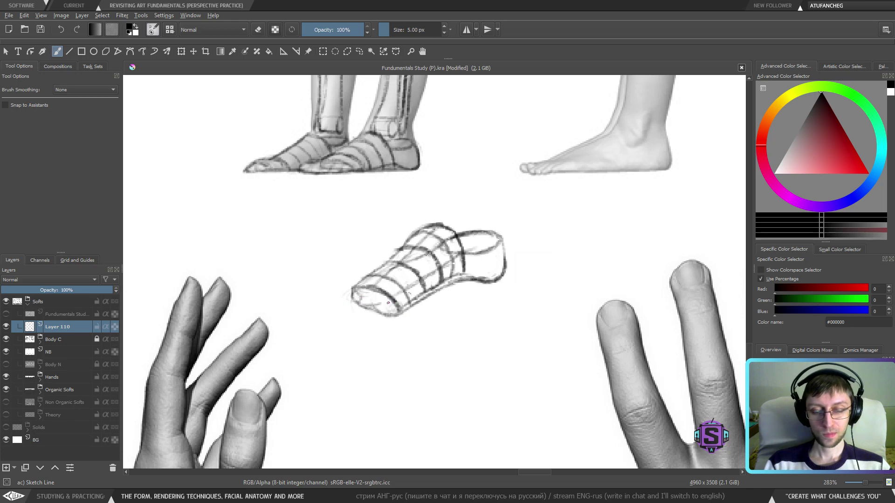
{"action": "mouse_move", "coordinate": [402, 308]}
{"action": "left_mouse_down"}
{"action": "mouse_move", "coordinate": [400, 303]}
{"action": "mouse_move", "coordinate": [369, 303]}
{"action": "mouse_move", "coordinate": [376, 310]}
{"action": "mouse_move", "coordinate": [348, 296]}
{"action": "mouse_move", "coordinate": [350, 309]}
{"action": "mouse_move", "coordinate": [396, 296]}
{"action": "mouse_move", "coordinate": [396, 323]}
{"action": "mouse_move", "coordinate": [368, 323]}
{"action": "mouse_move", "coordinate": [389, 303]}
{"action": "mouse_move", "coordinate": [356, 317]}
{"action": "mouse_move", "coordinate": [372, 323]}
{"action": "mouse_move", "coordinate": [365, 317]}
{"action": "mouse_move", "coordinate": [359, 333]}
{"action": "mouse_move", "coordinate": [371, 330]}
{"action": "mouse_move", "coordinate": [347, 330]}
{"action": "mouse_move", "coordinate": [362, 336]}
{"action": "mouse_move", "coordinate": [348, 318]}
{"action": "mouse_move", "coordinate": [350, 334]}
{"action": "mouse_move", "coordinate": [392, 324]}
{"action": "mouse_move", "coordinate": [373, 331]}
{"action": "mouse_move", "coordinate": [384, 329]}
{"action": "mouse_move", "coordinate": [365, 328]}
{"action": "mouse_move", "coordinate": [368, 314]}
{"action": "mouse_move", "coordinate": [352, 315]}
{"action": "mouse_move", "coordinate": [381, 316]}
{"action": "mouse_move", "coordinate": [349, 311]}
{"action": "mouse_move", "coordinate": [343, 322]}
{"action": "mouse_move", "coordinate": [344, 310]}
{"action": "mouse_move", "coordinate": [363, 302]}
{"action": "mouse_move", "coordinate": [357, 313]}
{"action": "mouse_move", "coordinate": [355, 300]}
{"action": "mouse_move", "coordinate": [369, 296]}
{"action": "mouse_move", "coordinate": [344, 299]}
{"action": "mouse_move", "coordinate": [348, 322]}
{"action": "mouse_move", "coordinate": [351, 288]}
{"action": "left_mouse_up"}
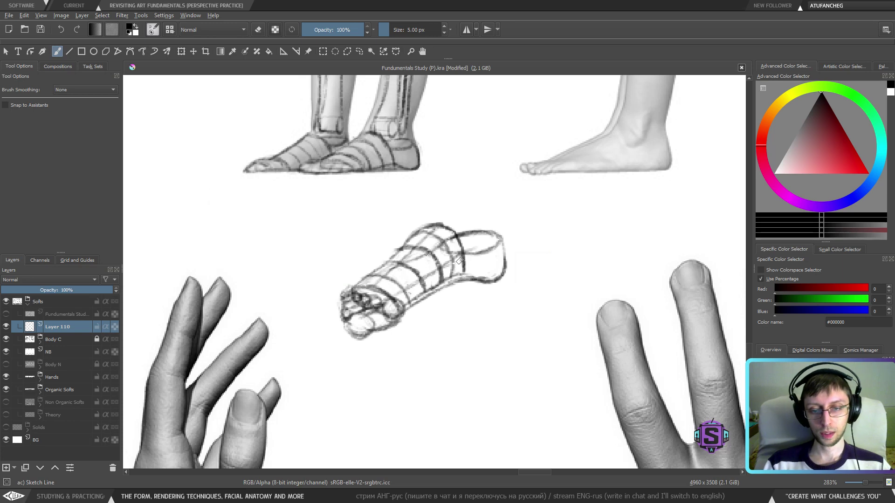
{"action": "key", "text": "minus"}
{"action": "key", "text": "minus"}
{"action": "key", "text": "plus"}
{"action": "key", "text": "plus"}
Add upright contour lines to the detached foot's heel block and touch up the small toe shapes.
{"action": "left_click_drag", "start_coordinate": [508, 250], "coordinate": [443, 303]}
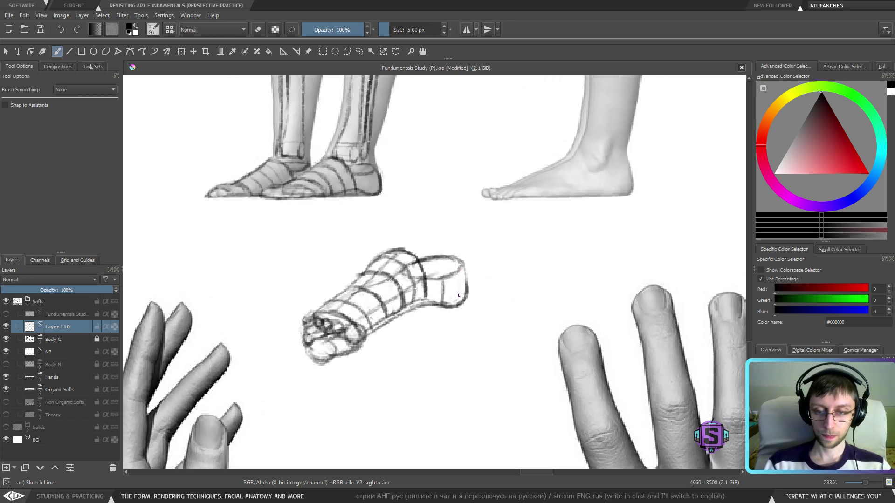
{"action": "left_click_drag", "start_coordinate": [459, 274], "coordinate": [460, 302]}
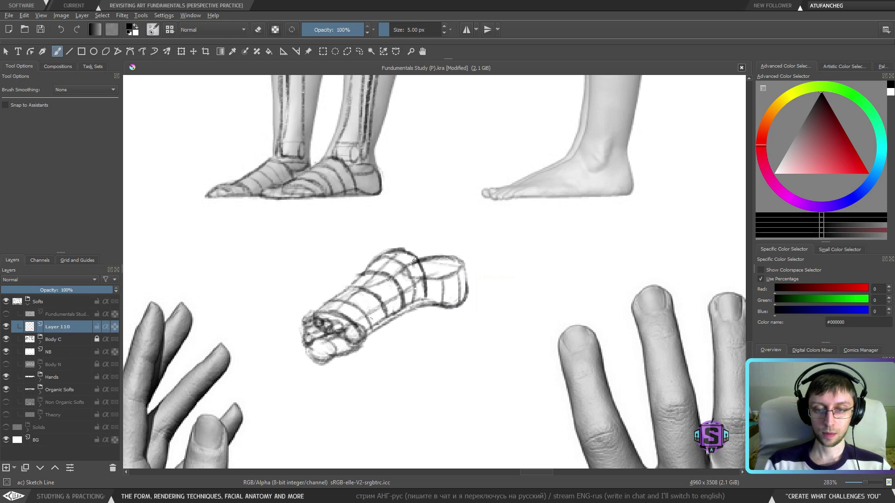
{"action": "key", "text": "minus"}
{"action": "key", "text": "minus"}
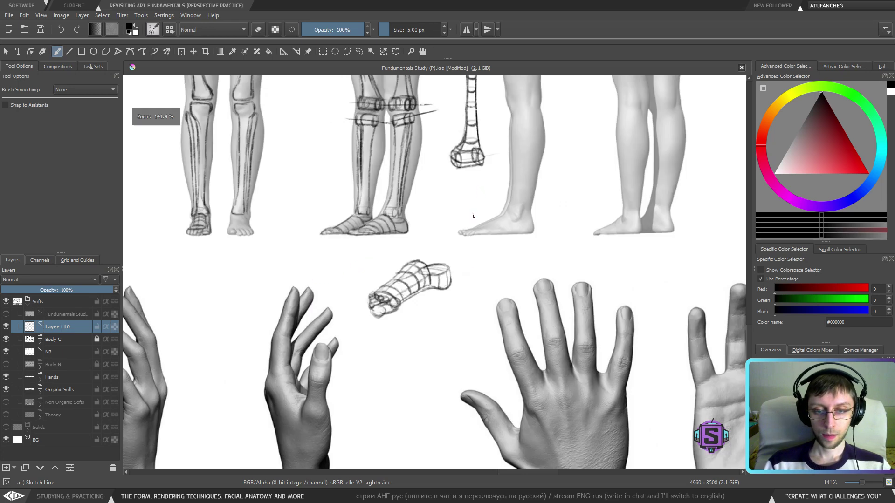
{"action": "key", "text": "plus"}
{"action": "key", "text": "plus"}
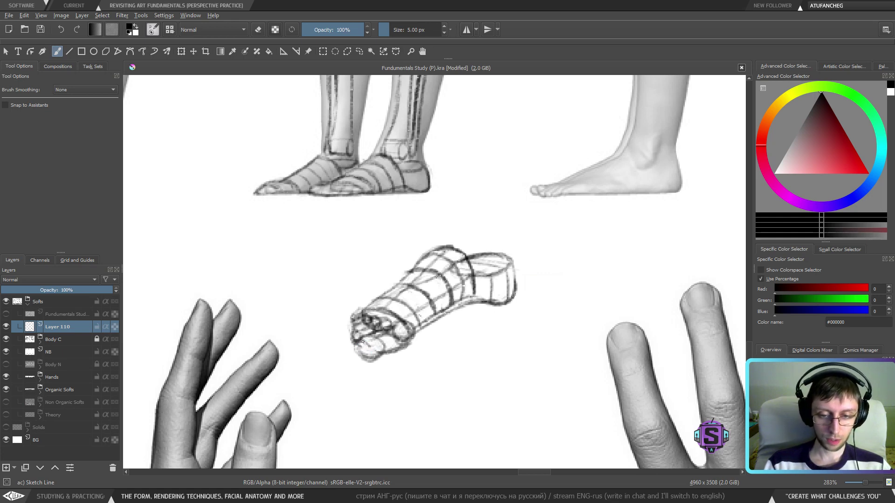
{"action": "mouse_move", "coordinate": [363, 342]}
{"action": "left_mouse_down"}
{"action": "mouse_move", "coordinate": [382, 344]}
{"action": "mouse_move", "coordinate": [372, 340]}
{"action": "left_mouse_up"}
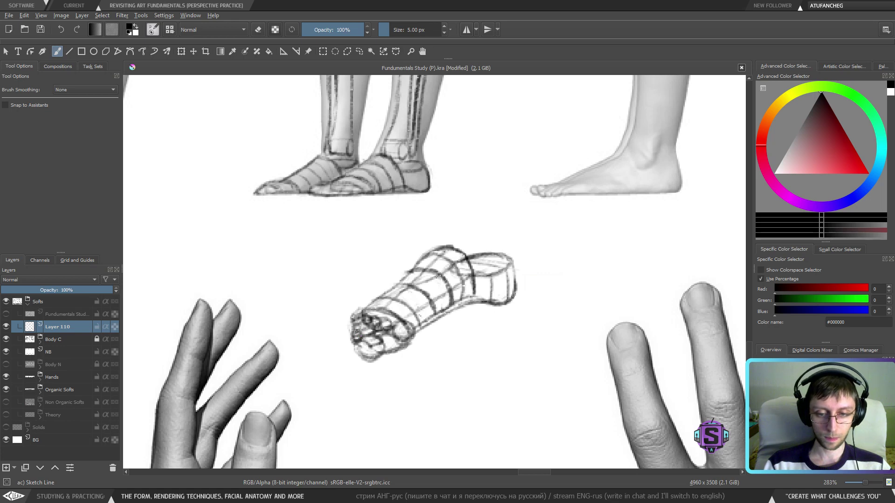
Compare the detached foot and bone forms with the front and three-quarter skeleton constructions, from pelvis to feet.
{"action": "key", "text": "minus"}
{"action": "key", "text": "minus"}
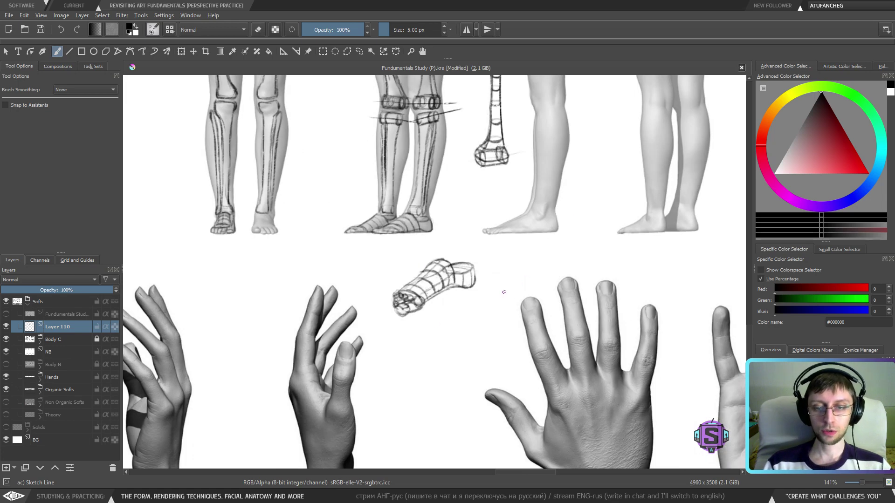
{"action": "left_click_drag", "start_coordinate": [495, 240], "coordinate": [465, 284]}
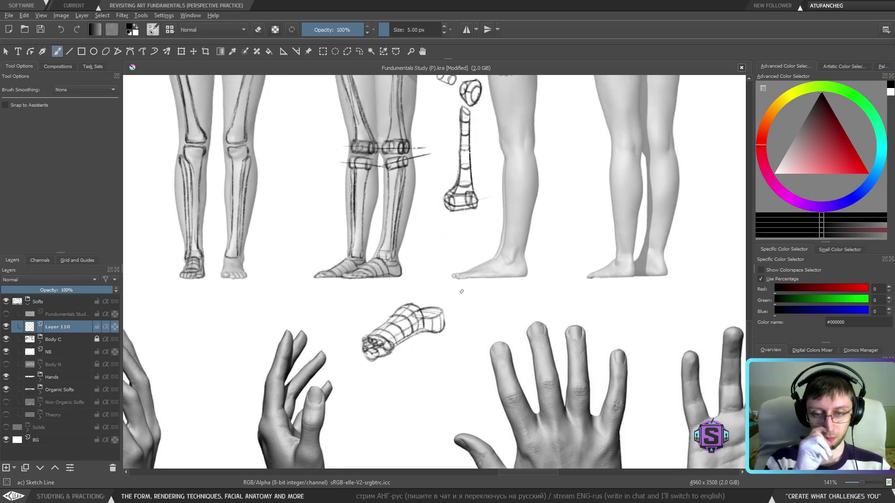
{"action": "left_click_drag", "start_coordinate": [487, 252], "coordinate": [438, 310]}
{"action": "left_click_drag", "start_coordinate": [482, 167], "coordinate": [438, 266]}
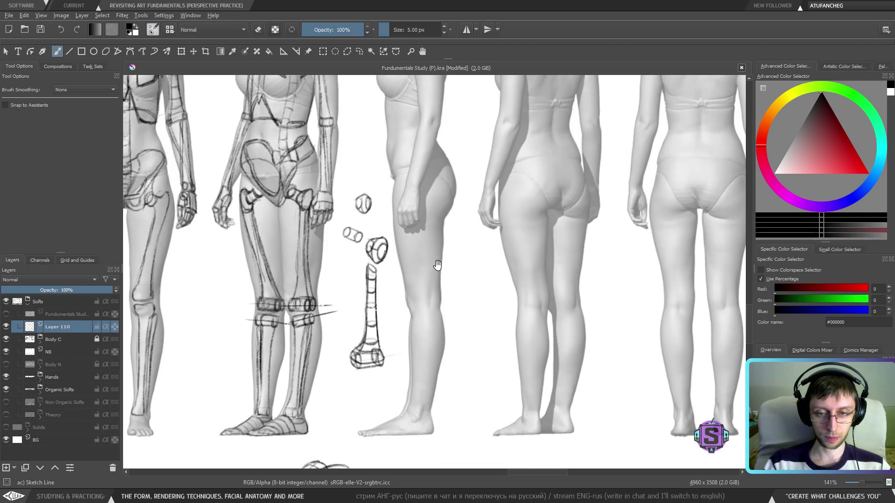
{"action": "left_click_drag", "start_coordinate": [341, 218], "coordinate": [485, 339]}
{"action": "left_click_drag", "start_coordinate": [427, 266], "coordinate": [438, 341]}
{"action": "left_click_drag", "start_coordinate": [445, 304], "coordinate": [373, 95]}
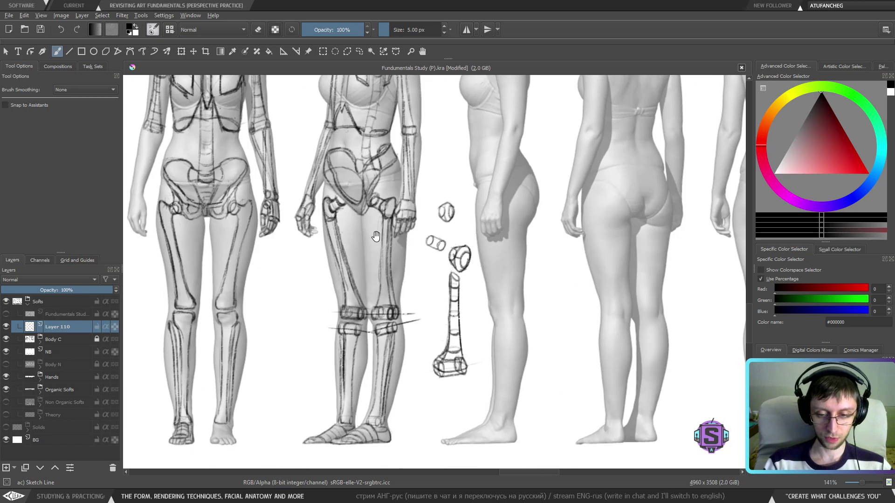
{"action": "left_click_drag", "start_coordinate": [395, 339], "coordinate": [403, 219]}
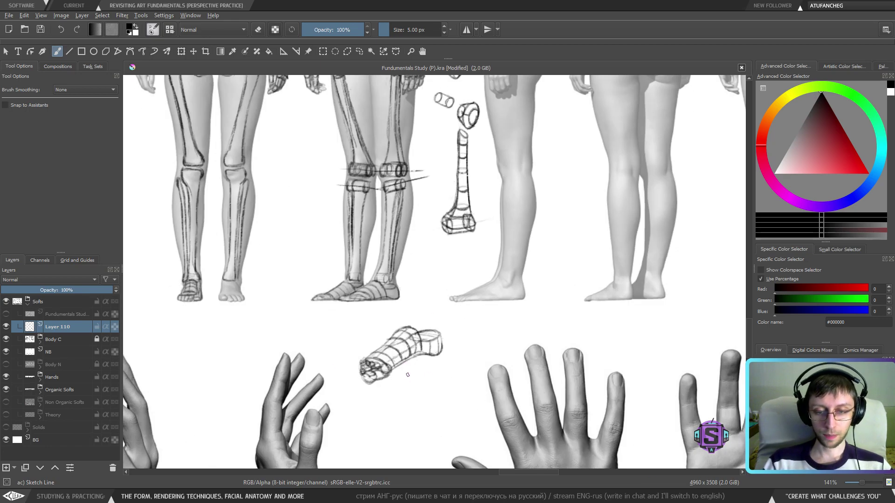
Draw a question mark beside the detached foot, and try a loop around the foot, undoing only the loop.
{"action": "mouse_move", "coordinate": [427, 373]}
{"action": "left_mouse_down"}
{"action": "mouse_move", "coordinate": [419, 403]}
{"action": "mouse_move", "coordinate": [469, 333]}
{"action": "mouse_move", "coordinate": [410, 308]}
{"action": "mouse_move", "coordinate": [337, 369]}
{"action": "mouse_move", "coordinate": [353, 418]}
{"action": "mouse_move", "coordinate": [447, 416]}
{"action": "left_mouse_up"}
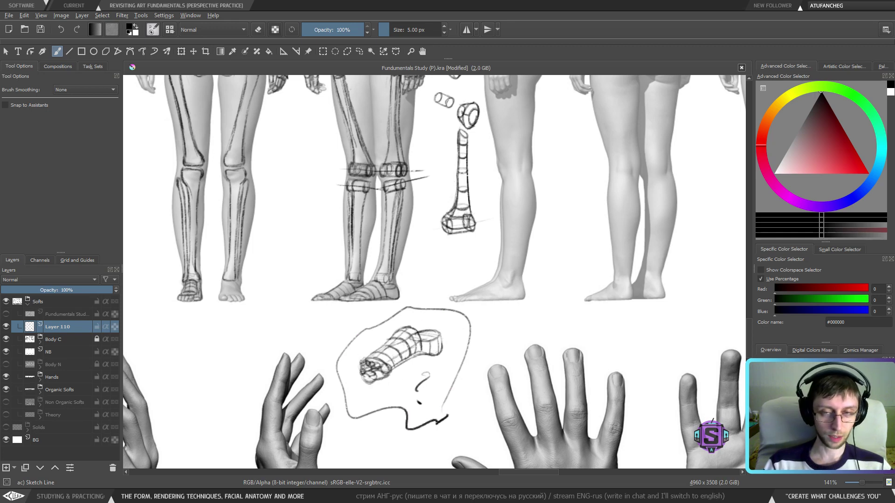
{"action": "key", "text": "ctrl+z"}
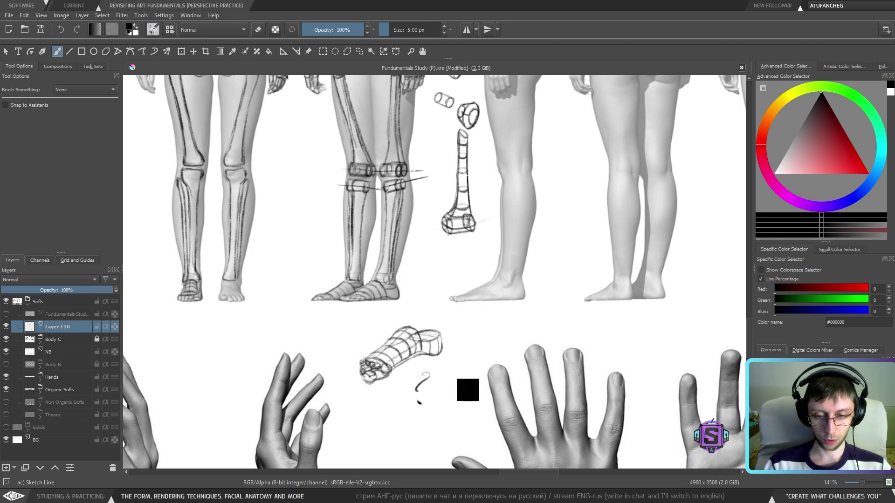
Undo the question mark drawn beside the detached foot.
{"action": "key", "text": "ctrl+z"}
{"action": "left_click_drag", "start_coordinate": [405, 229], "coordinate": [383, 273]}
{"action": "key", "text": "ctrl+plus"}
{"action": "key", "text": "ctrl+plus"}
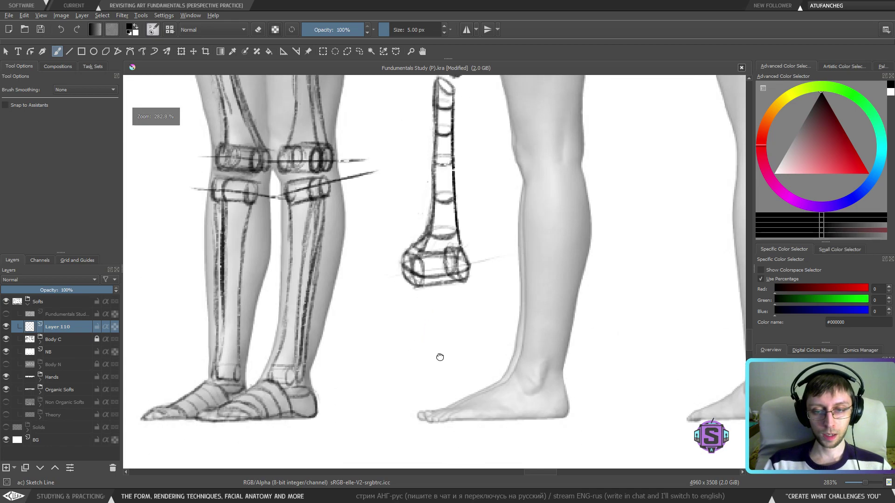
Compare the detached leg bone and joint forms with the three-quarter skeleton, from the hips down to the detached foot.
{"action": "left_click_drag", "start_coordinate": [440, 357], "coordinate": [438, 370]}
{"action": "left_click_drag", "start_coordinate": [443, 207], "coordinate": [440, 295]}
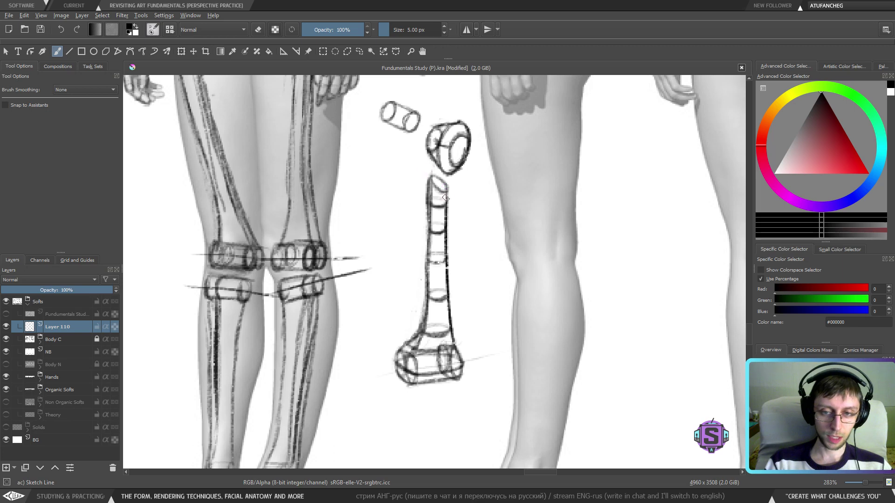
{"action": "left_click_drag", "start_coordinate": [415, 139], "coordinate": [449, 252]}
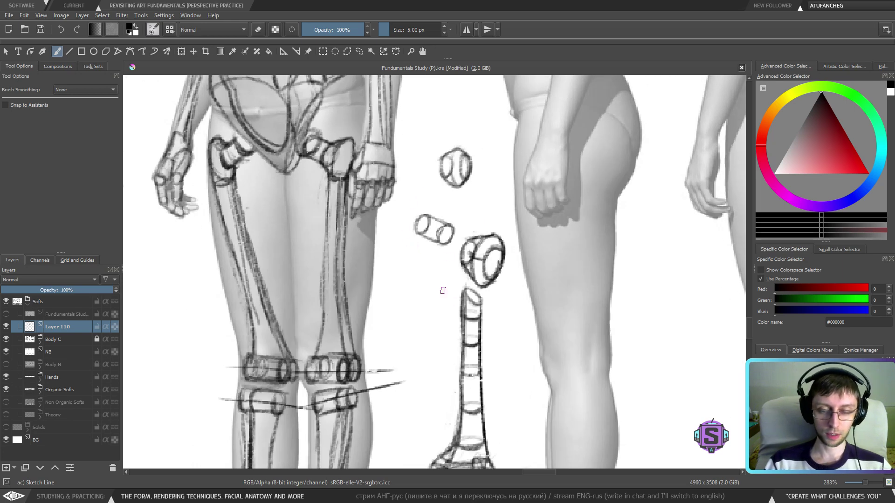
{"action": "scroll", "coordinate": [459, 280], "scroll_direction": "down", "scroll_amount": 3}
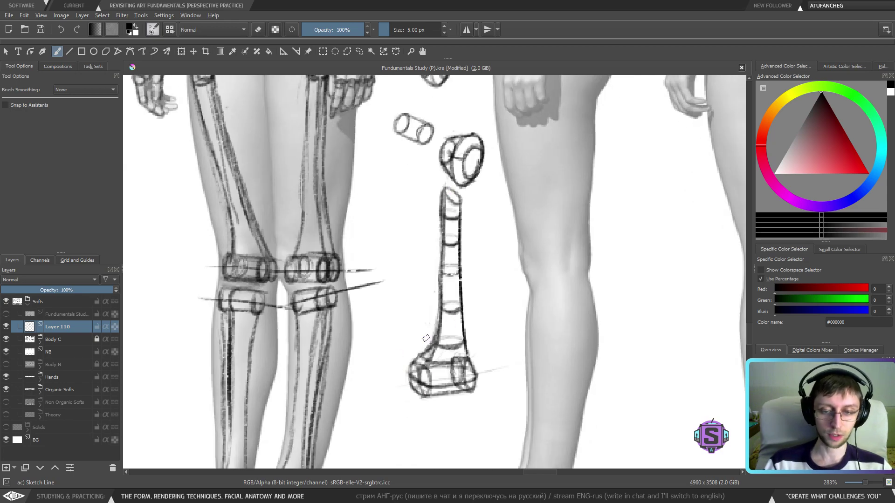
{"action": "key", "text": "minus"}
{"action": "key", "text": "minus"}
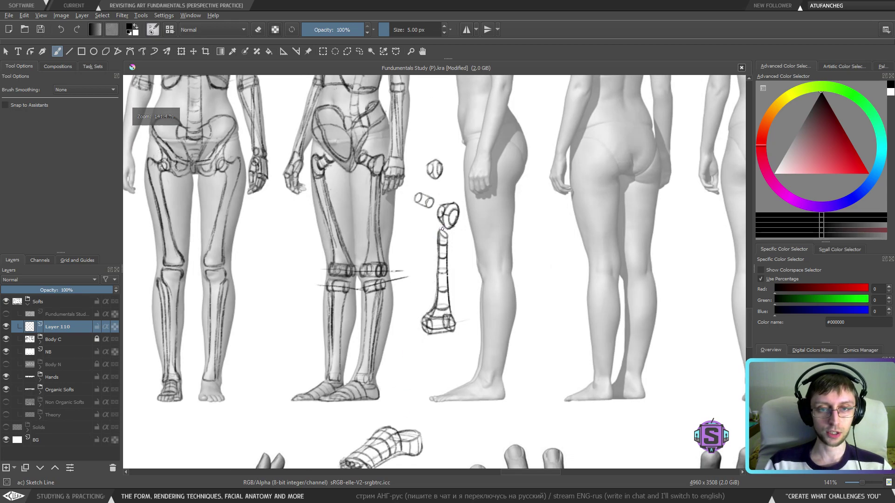
{"action": "mouse_move", "coordinate": [422, 400]}
{"action": "left_mouse_down"}
{"action": "mouse_move", "coordinate": [482, 149]}
{"action": "mouse_move", "coordinate": [404, 347]}
{"action": "left_mouse_up"}
{"action": "key", "text": "plus"}
{"action": "key", "text": "plus"}
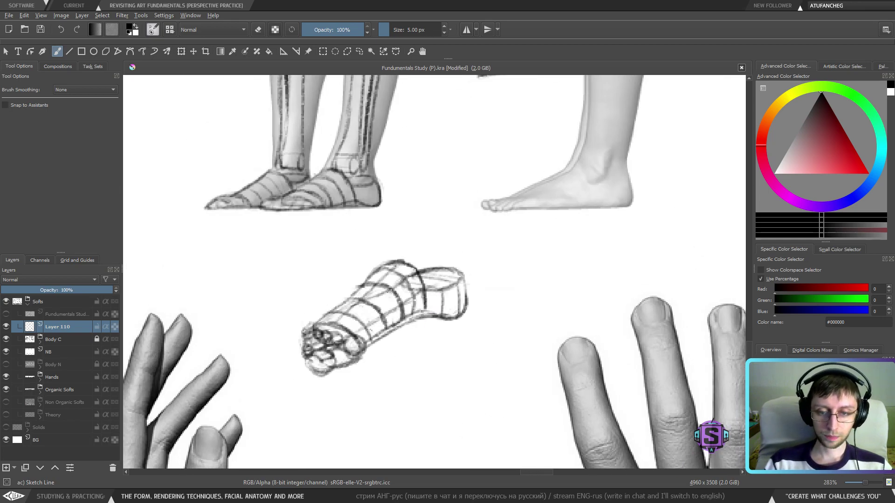
Try extra contour strokes across the ankle and heel area of the detached foot, and undo them.
{"action": "mouse_move", "coordinate": [401, 283]}
{"action": "left_mouse_down"}
{"action": "mouse_move", "coordinate": [404, 317]}
{"action": "mouse_move", "coordinate": [464, 315]}
{"action": "mouse_move", "coordinate": [410, 308]}
{"action": "mouse_move", "coordinate": [465, 301]}
{"action": "mouse_move", "coordinate": [436, 311]}
{"action": "left_mouse_up"}
{"action": "left_click_drag", "start_coordinate": [405, 282], "coordinate": [412, 313]}
{"action": "mouse_move", "coordinate": [379, 272]}
{"action": "left_mouse_down"}
{"action": "mouse_move", "coordinate": [409, 288]}
{"action": "mouse_move", "coordinate": [375, 352]}
{"action": "mouse_move", "coordinate": [357, 364]}
{"action": "mouse_move", "coordinate": [424, 318]}
{"action": "left_mouse_up"}
{"action": "key", "text": "ctrl+z"}
{"action": "key", "text": "ctrl+z"}
{"action": "key", "text": "ctrl+z"}
{"action": "key", "text": "ctrl+z"}
{"action": "key", "text": "ctrl+z"}
Touch up the underside edge of the detached foot's forefoot with short strokes.
{"action": "mouse_move", "coordinate": [388, 343]}
{"action": "left_mouse_down"}
{"action": "mouse_move", "coordinate": [419, 320]}
{"action": "mouse_move", "coordinate": [361, 360]}
{"action": "left_mouse_up"}
{"action": "mouse_move", "coordinate": [390, 323]}
{"action": "left_mouse_down"}
{"action": "mouse_move", "coordinate": [379, 350]}
{"action": "mouse_move", "coordinate": [393, 333]}
{"action": "left_mouse_up"}
{"action": "key", "text": "minus"}
{"action": "key", "text": "minus"}
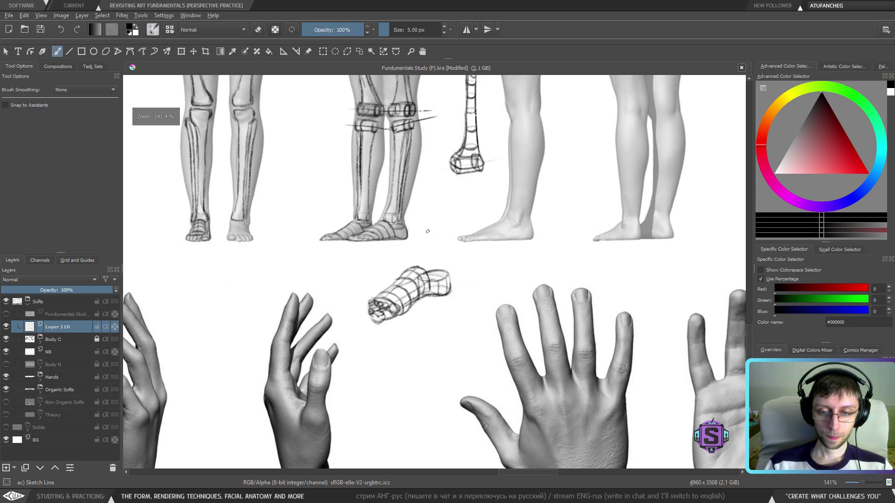
Check the foot and skeleton constructions in a mirrored view and at full-sheet scale.
{"action": "key", "text": "m"}
{"action": "key", "text": "m"}
{"action": "key", "text": "minus"}
{"action": "key", "text": "minus"}
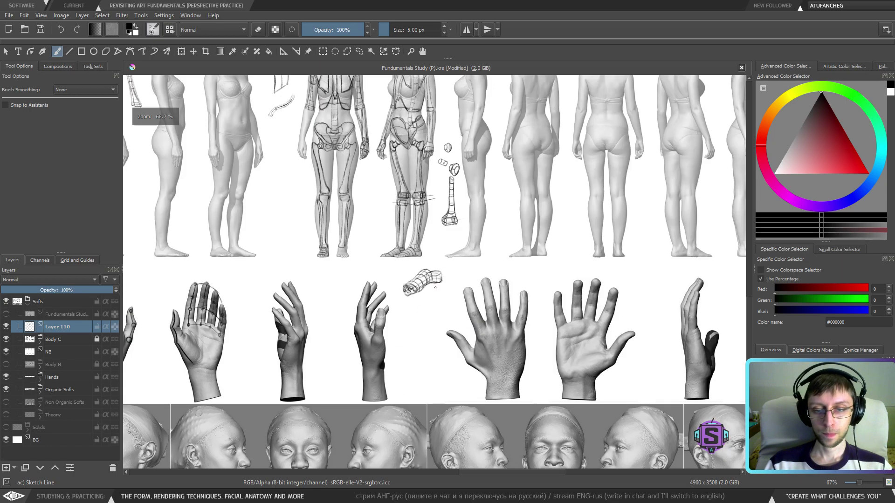
{"action": "left_click_drag", "start_coordinate": [490, 275], "coordinate": [439, 373]}
{"action": "key", "text": "plus"}
{"action": "key", "text": "plus"}
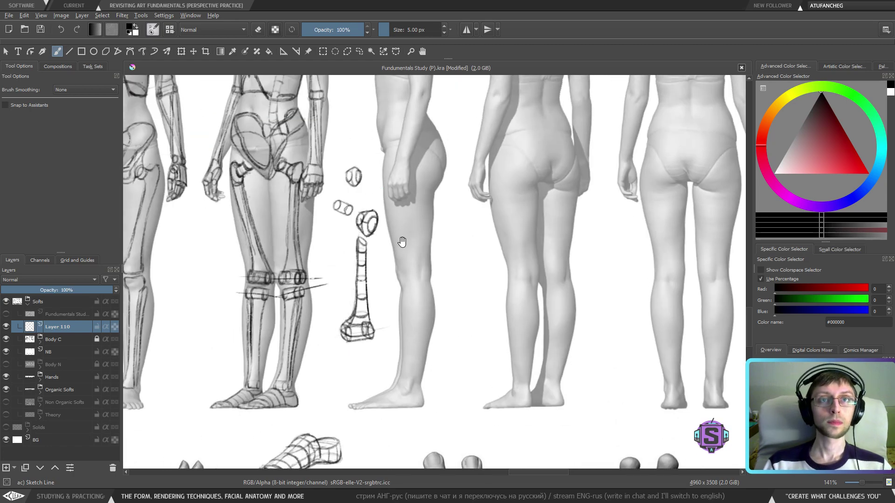
Compare the front and three-quarter skeletons with the undrawn side-view figure, undoing a stray stroke across the side-view figure's torso.
{"action": "left_click_drag", "start_coordinate": [401, 242], "coordinate": [428, 275]}
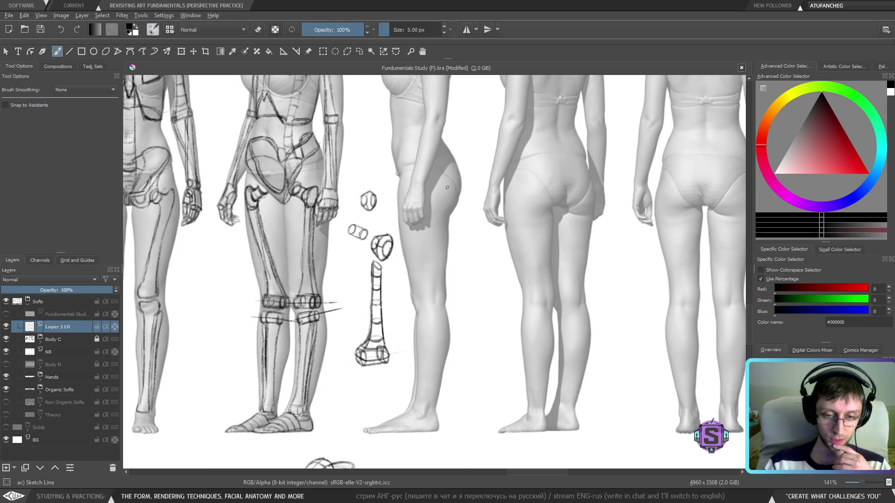
{"action": "left_click_drag", "start_coordinate": [398, 157], "coordinate": [404, 324]}
{"action": "left_click_drag", "start_coordinate": [413, 262], "coordinate": [442, 264]}
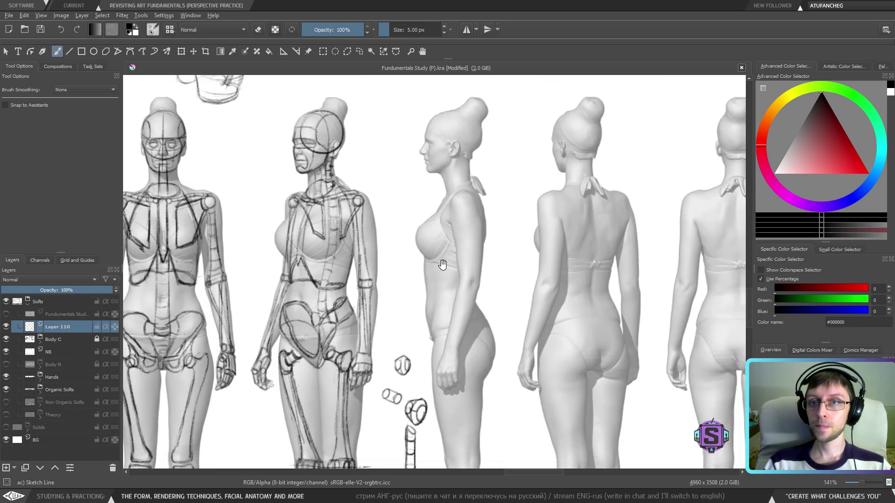
{"action": "left_click_drag", "start_coordinate": [424, 311], "coordinate": [430, 289]}
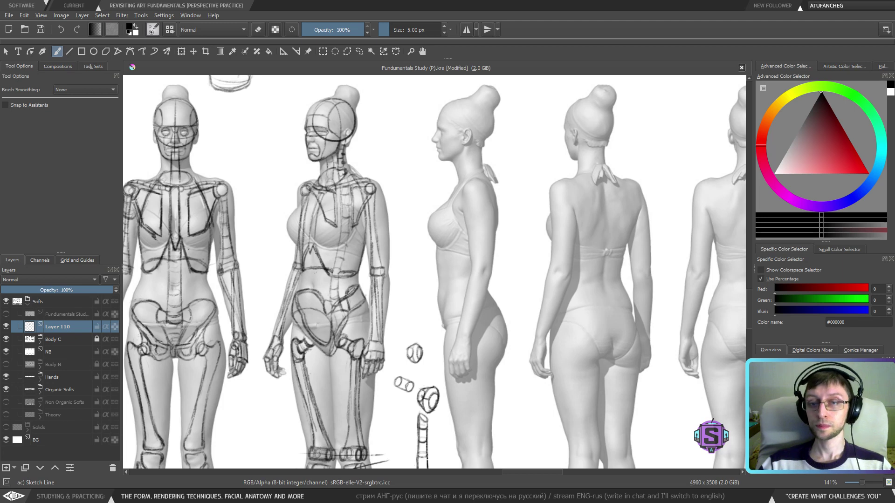
{"action": "mouse_move", "coordinate": [480, 207]}
{"action": "left_mouse_down"}
{"action": "mouse_move", "coordinate": [507, 193]}
{"action": "mouse_move", "coordinate": [519, 158]}
{"action": "left_mouse_up"}
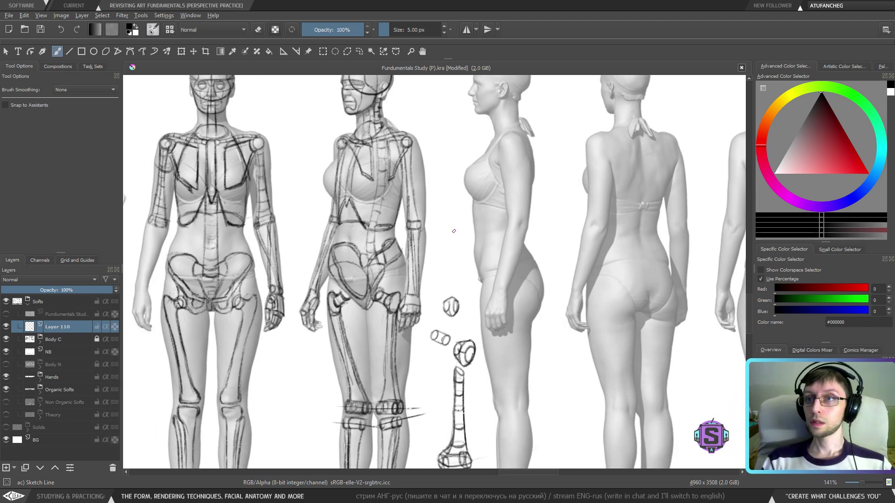
{"action": "left_click_drag", "start_coordinate": [444, 214], "coordinate": [546, 258]}
{"action": "key", "text": "ctrl+z"}
{"action": "left_click_drag", "start_coordinate": [486, 234], "coordinate": [472, 259]}
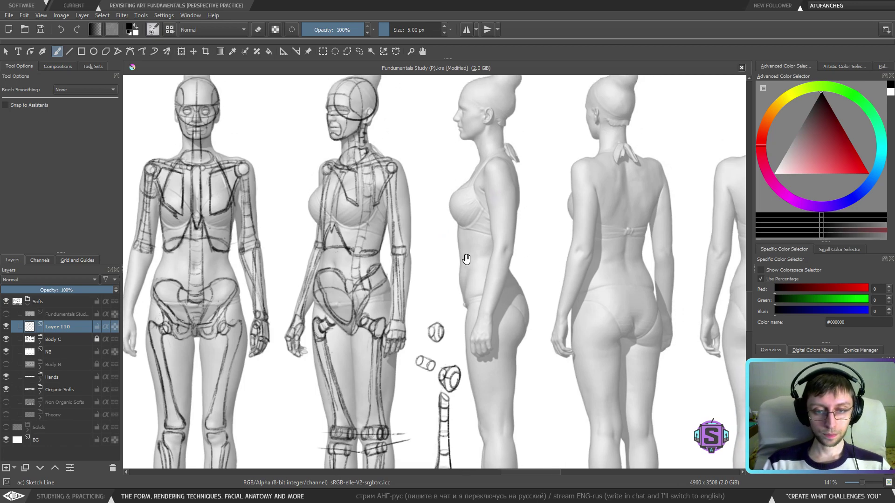
{"action": "left_click_drag", "start_coordinate": [406, 301], "coordinate": [458, 294]}
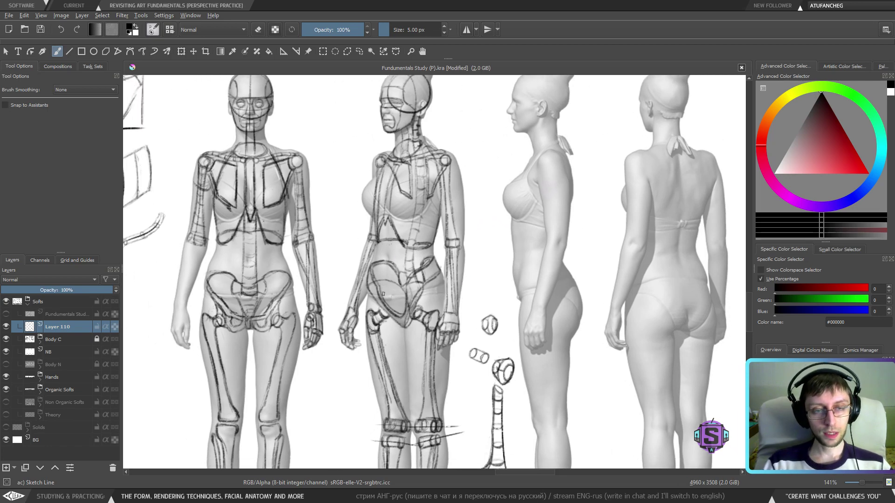
Touch up the lower spine above the pelvis on the three-quarter skeleton.
{"action": "scroll", "coordinate": [415, 291], "scroll_direction": "up", "scroll_amount": 2}
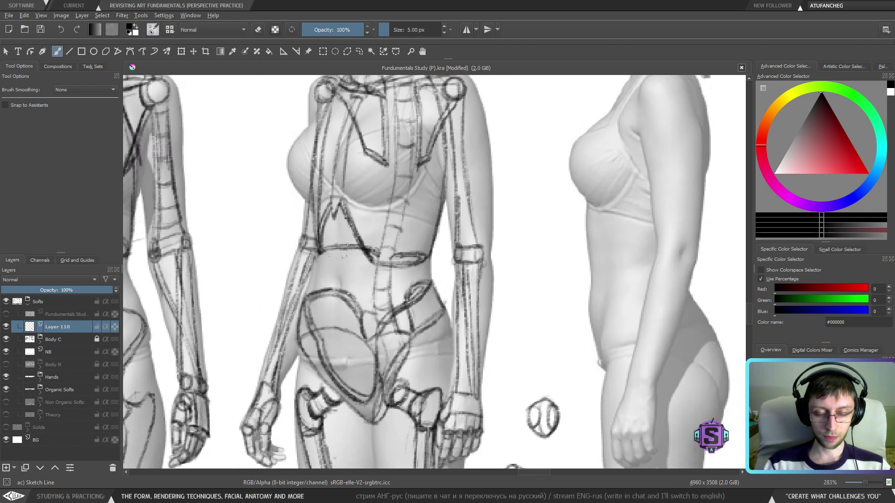
{"action": "left_click_drag", "start_coordinate": [377, 295], "coordinate": [374, 323]}
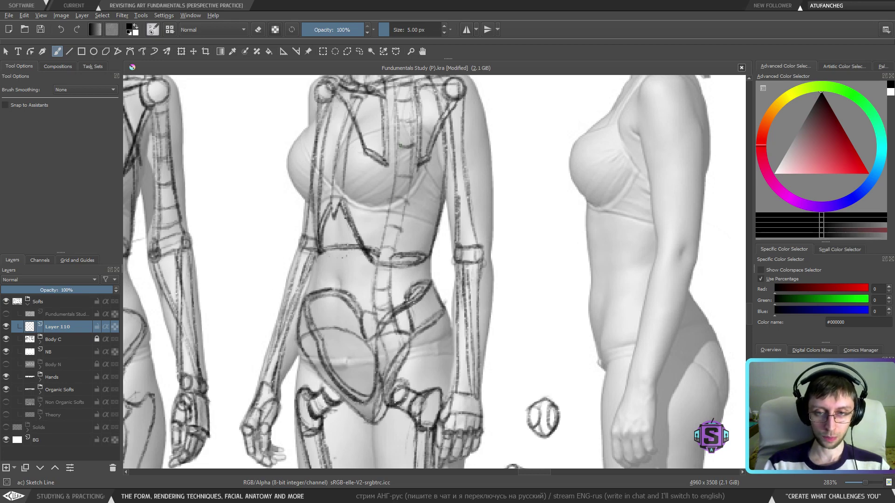
{"action": "left_click_drag", "start_coordinate": [552, 278], "coordinate": [535, 276]}
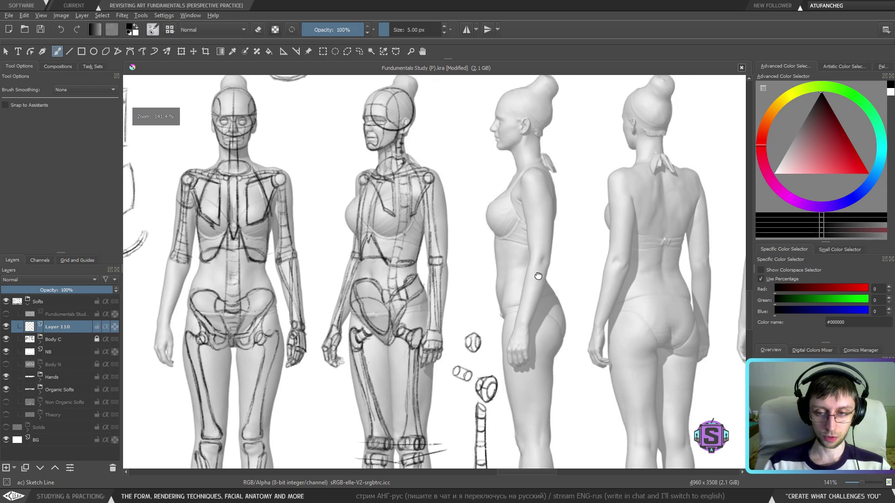
Sketch the front contour of the spine on the side-view figure as an S-curve from the pelvis up to the skull base.
{"action": "scroll", "coordinate": [531, 278], "scroll_direction": "up", "scroll_amount": 2}
{"action": "mouse_move", "coordinate": [528, 311]}
{"action": "left_mouse_down"}
{"action": "mouse_move", "coordinate": [469, 300]}
{"action": "mouse_move", "coordinate": [397, 339]}
{"action": "mouse_move", "coordinate": [383, 268]}
{"action": "left_mouse_up"}
{"action": "left_click_drag", "start_coordinate": [411, 358], "coordinate": [383, 236]}
{"action": "mouse_move", "coordinate": [384, 274]}
{"action": "left_mouse_down"}
{"action": "mouse_move", "coordinate": [388, 214]}
{"action": "mouse_move", "coordinate": [386, 287]}
{"action": "mouse_move", "coordinate": [402, 188]}
{"action": "mouse_move", "coordinate": [410, 169]}
{"action": "left_mouse_up"}
{"action": "mouse_move", "coordinate": [415, 185]}
{"action": "left_mouse_down"}
{"action": "mouse_move", "coordinate": [399, 292]}
{"action": "mouse_move", "coordinate": [394, 251]}
{"action": "left_mouse_up"}
{"action": "left_click_drag", "start_coordinate": [380, 306], "coordinate": [395, 233]}
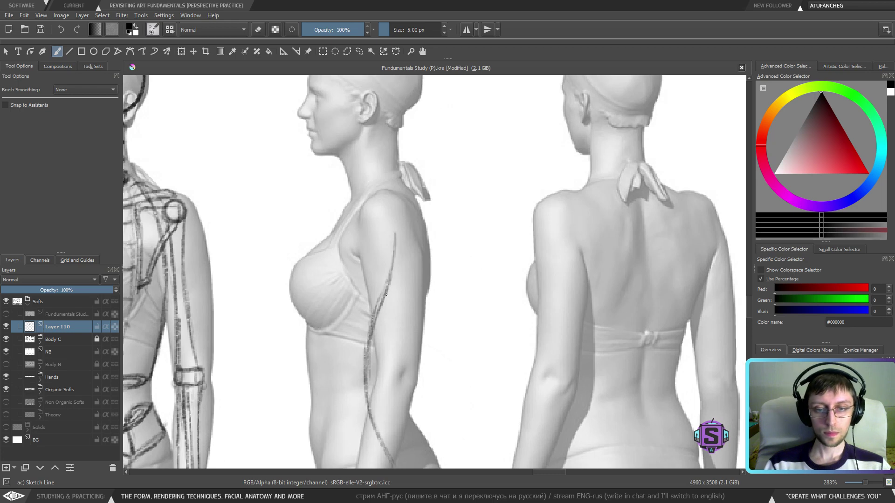
{"action": "mouse_move", "coordinate": [388, 285]}
{"action": "left_mouse_down"}
{"action": "mouse_move", "coordinate": [396, 227]}
{"action": "mouse_move", "coordinate": [396, 237]}
{"action": "mouse_move", "coordinate": [380, 169]}
{"action": "left_mouse_up"}
{"action": "left_click_drag", "start_coordinate": [392, 213], "coordinate": [376, 128]}
{"action": "mouse_move", "coordinate": [378, 170]}
{"action": "left_mouse_down"}
{"action": "mouse_move", "coordinate": [377, 120]}
{"action": "mouse_move", "coordinate": [375, 138]}
{"action": "mouse_move", "coordinate": [389, 119]}
{"action": "mouse_move", "coordinate": [380, 121]}
{"action": "mouse_move", "coordinate": [388, 121]}
{"action": "mouse_move", "coordinate": [390, 172]}
{"action": "left_mouse_up"}
Sketch the rear contour of the side-view spine from the skull base down to the middle of the back.
{"action": "mouse_move", "coordinate": [387, 120]}
{"action": "left_mouse_down"}
{"action": "mouse_move", "coordinate": [391, 182]}
{"action": "mouse_move", "coordinate": [403, 205]}
{"action": "left_mouse_up"}
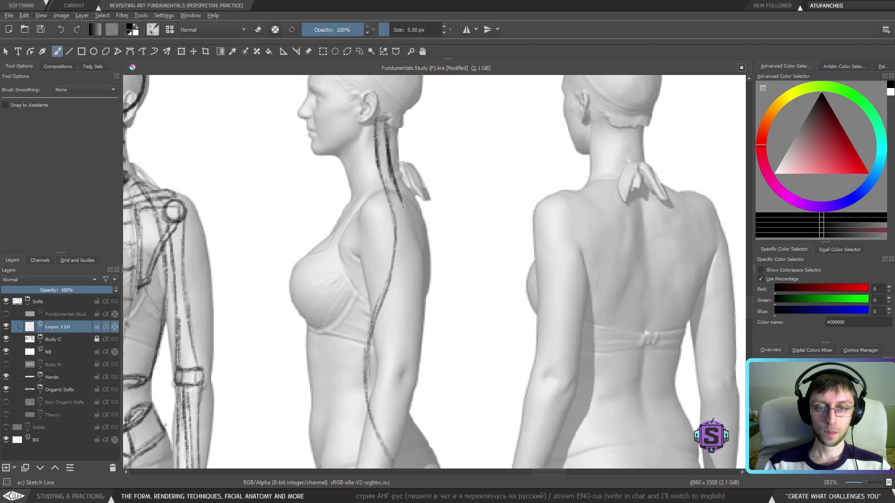
{"action": "left_click_drag", "start_coordinate": [391, 170], "coordinate": [411, 246]}
{"action": "left_click_drag", "start_coordinate": [406, 209], "coordinate": [409, 293]}
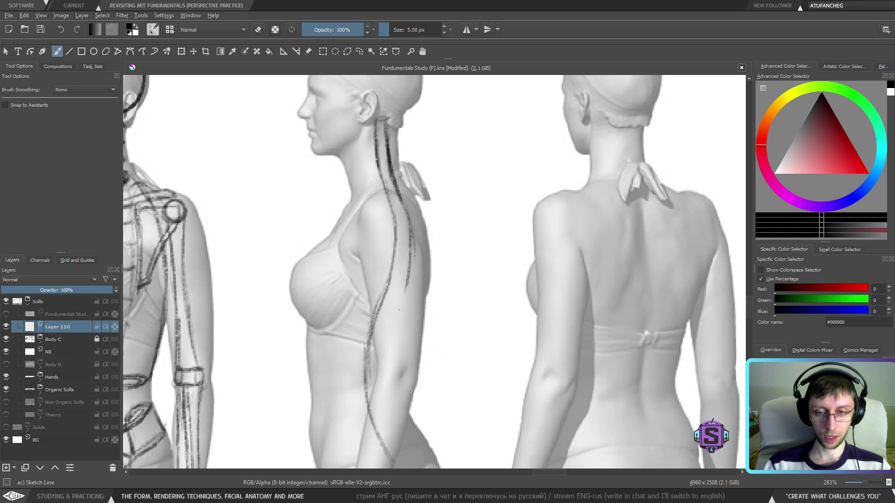
{"action": "left_click_drag", "start_coordinate": [408, 242], "coordinate": [398, 307]}
{"action": "scroll", "coordinate": [385, 331], "scroll_direction": "down", "scroll_amount": 3}
Continue the rear contour of the side-view spine through the lower back to the pelvis.
{"action": "left_click_drag", "start_coordinate": [410, 203], "coordinate": [399, 256]}
{"action": "left_click_drag", "start_coordinate": [404, 222], "coordinate": [384, 322]}
{"action": "left_click_drag", "start_coordinate": [396, 253], "coordinate": [382, 357]}
{"action": "left_click_drag", "start_coordinate": [383, 284], "coordinate": [404, 380]}
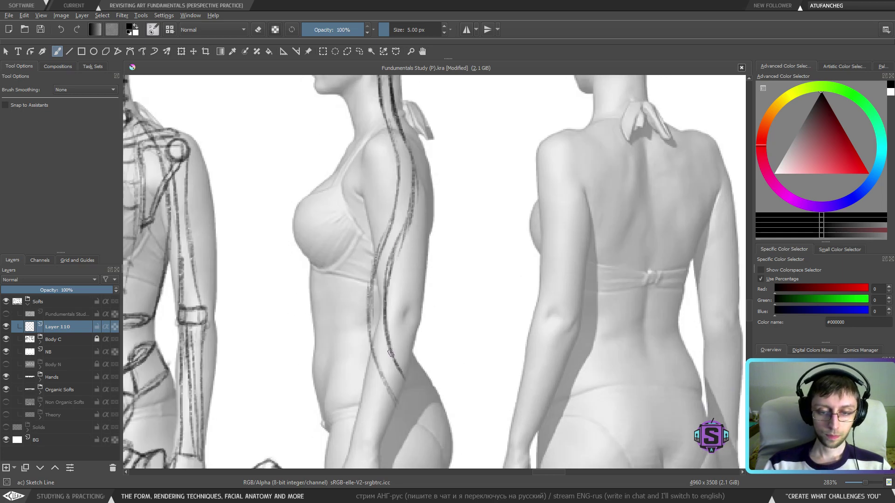
{"action": "left_click_drag", "start_coordinate": [388, 326], "coordinate": [406, 402]}
{"action": "left_click_drag", "start_coordinate": [421, 366], "coordinate": [412, 399]}
{"action": "scroll", "coordinate": [383, 299], "scroll_direction": "down", "scroll_amount": 5}
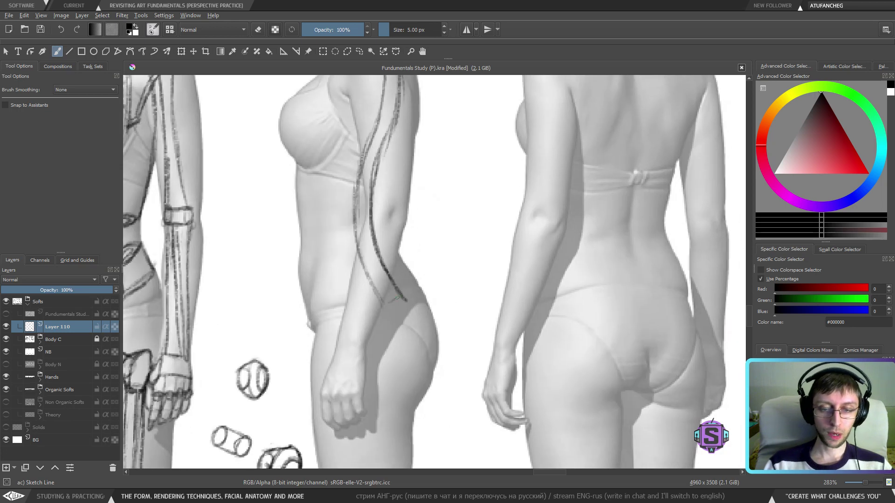
Draw a detached S-shaped axis line beside the side-view torso and add small cross-section ellipses along it.
{"action": "left_click_drag", "start_coordinate": [408, 210], "coordinate": [387, 297]}
{"action": "mouse_move", "coordinate": [429, 368]}
{"action": "left_mouse_down"}
{"action": "mouse_move", "coordinate": [473, 183]}
{"action": "mouse_move", "coordinate": [451, 132]}
{"action": "left_mouse_up"}
{"action": "key", "text": "ctrl+z"}
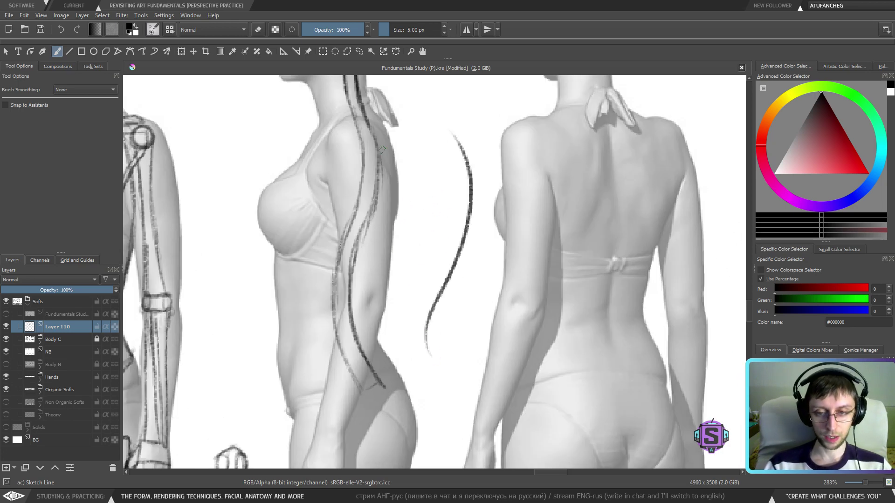
{"action": "left_click_drag", "start_coordinate": [427, 347], "coordinate": [432, 352]}
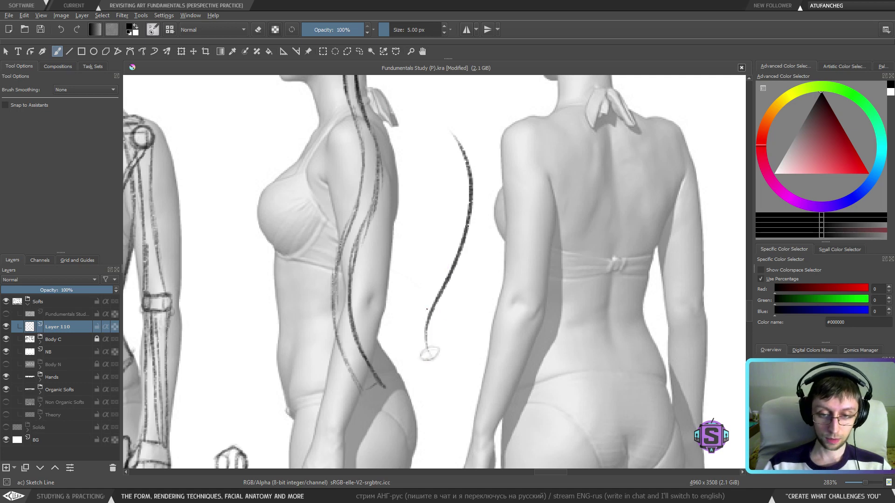
{"action": "left_click_drag", "start_coordinate": [428, 311], "coordinate": [432, 320]}
{"action": "left_click_drag", "start_coordinate": [443, 282], "coordinate": [466, 249]}
{"action": "left_click_drag", "start_coordinate": [461, 208], "coordinate": [471, 214]}
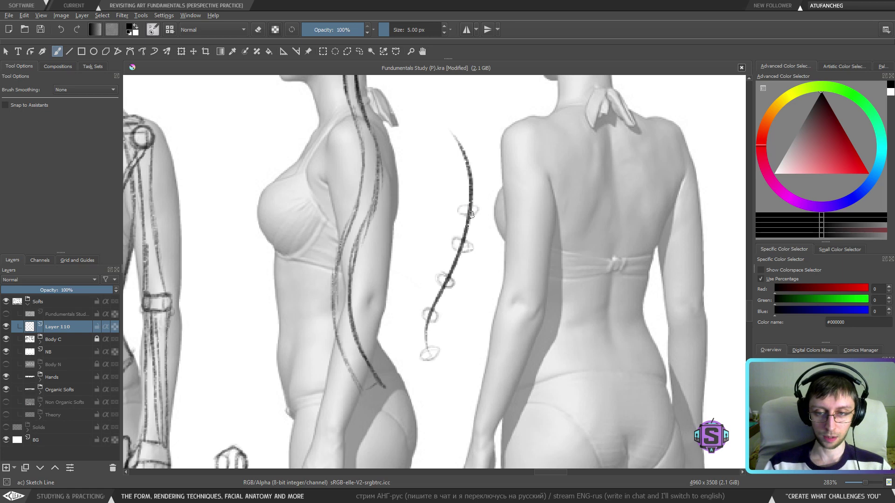
{"action": "mouse_move", "coordinate": [475, 174]}
{"action": "left_mouse_down"}
{"action": "mouse_move", "coordinate": [462, 179]}
{"action": "mouse_move", "coordinate": [479, 175]}
{"action": "left_mouse_up"}
Outline both sides of the detached axis around its ellipses to form a curved spine tube with a closed upper end.
{"action": "mouse_move", "coordinate": [446, 138]}
{"action": "left_mouse_down"}
{"action": "mouse_move", "coordinate": [462, 202]}
{"action": "mouse_move", "coordinate": [420, 318]}
{"action": "mouse_move", "coordinate": [420, 355]}
{"action": "left_mouse_up"}
{"action": "mouse_move", "coordinate": [423, 308]}
{"action": "left_mouse_down"}
{"action": "mouse_move", "coordinate": [423, 358]}
{"action": "mouse_move", "coordinate": [444, 261]}
{"action": "left_mouse_up"}
{"action": "left_click_drag", "start_coordinate": [456, 223], "coordinate": [433, 279]}
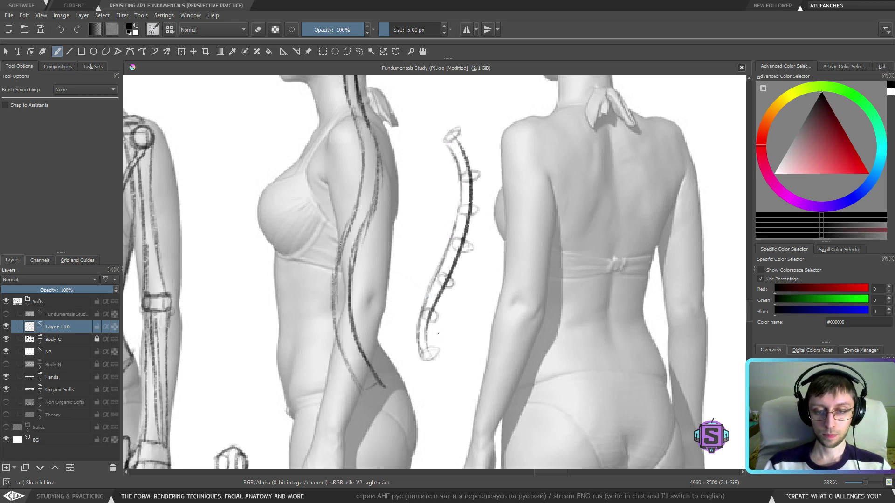
{"action": "mouse_move", "coordinate": [438, 334]}
{"action": "left_mouse_down"}
{"action": "mouse_move", "coordinate": [479, 214]}
{"action": "mouse_move", "coordinate": [475, 153]}
{"action": "mouse_move", "coordinate": [456, 128]}
{"action": "mouse_move", "coordinate": [479, 191]}
{"action": "left_mouse_up"}
{"action": "key", "text": "ctrl+minus"}
{"action": "key", "text": "ctrl+minus"}
{"action": "key", "text": "ctrl+plus"}
{"action": "key", "text": "ctrl+plus"}
Select the detached spine tube with a freehand outline, move it up beside the side-view figure's head, and clear the selection.
{"action": "key", "text": "l"}
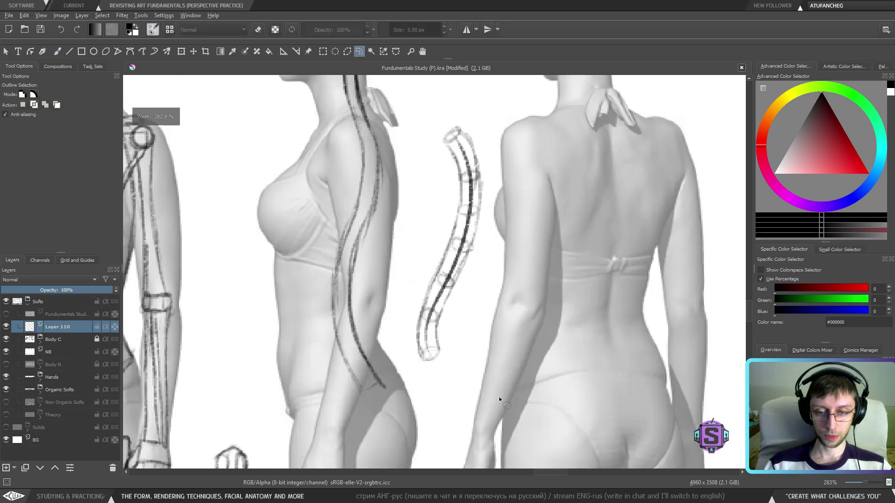
{"action": "mouse_move", "coordinate": [494, 399]}
{"action": "left_mouse_down"}
{"action": "mouse_move", "coordinate": [414, 123]}
{"action": "mouse_move", "coordinate": [419, 401]}
{"action": "mouse_move", "coordinate": [489, 413]}
{"action": "left_mouse_up"}
{"action": "key", "text": "ctrl+minus"}
{"action": "key", "text": "ctrl+minus"}
{"action": "mouse_move", "coordinate": [472, 238]}
{"action": "left_mouse_down"}
{"action": "mouse_move", "coordinate": [468, 300]}
{"action": "mouse_move", "coordinate": [441, 299]}
{"action": "mouse_move", "coordinate": [436, 235]}
{"action": "left_mouse_up"}
{"action": "key", "text": "t"}
{"action": "key", "text": "b"}
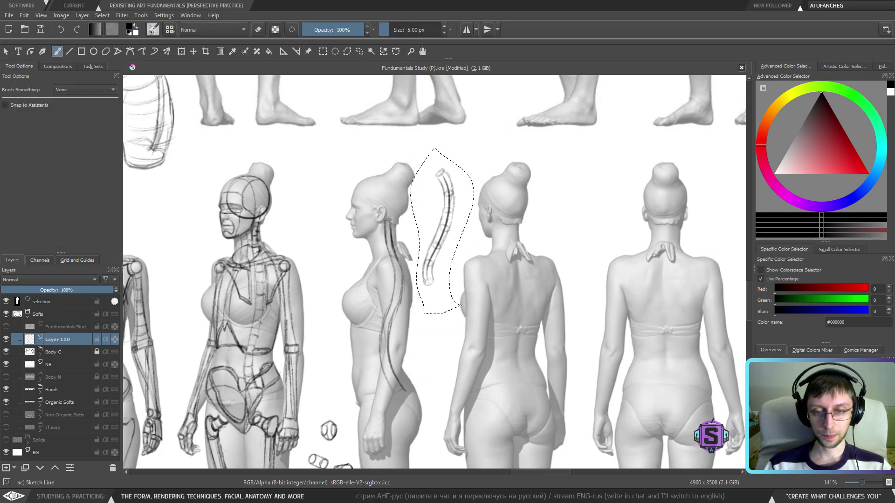
{"action": "key", "text": "ctrl+shift+a"}
Add cross-contour lines to the lower part of the side-view spine and close its end at the pelvis.
{"action": "scroll", "coordinate": [463, 190], "scroll_direction": "up", "scroll_amount": 3}
{"action": "left_click_drag", "start_coordinate": [464, 189], "coordinate": [466, 161]}
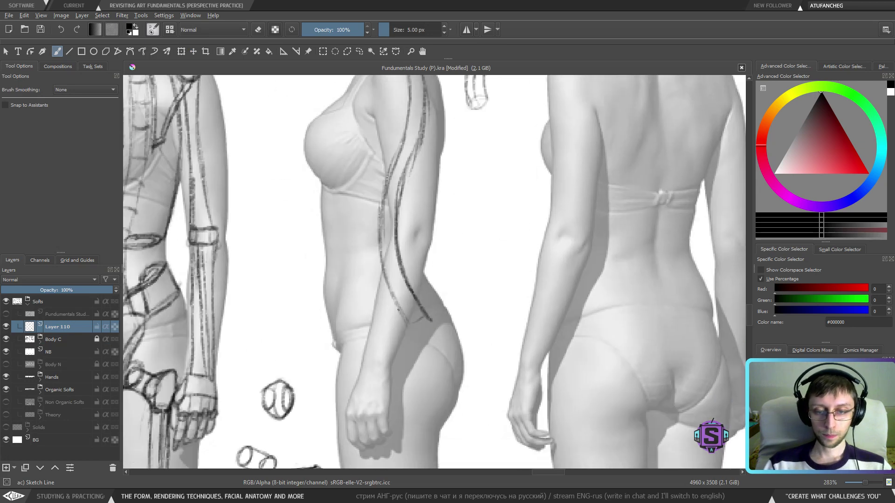
{"action": "mouse_move", "coordinate": [418, 301]}
{"action": "left_mouse_down"}
{"action": "mouse_move", "coordinate": [417, 333]}
{"action": "mouse_move", "coordinate": [412, 322]}
{"action": "mouse_move", "coordinate": [426, 320]}
{"action": "mouse_move", "coordinate": [411, 328]}
{"action": "mouse_move", "coordinate": [425, 335]}
{"action": "mouse_move", "coordinate": [429, 327]}
{"action": "mouse_move", "coordinate": [417, 330]}
{"action": "mouse_move", "coordinate": [399, 309]}
{"action": "mouse_move", "coordinate": [411, 306]}
{"action": "mouse_move", "coordinate": [396, 310]}
{"action": "mouse_move", "coordinate": [407, 287]}
{"action": "mouse_move", "coordinate": [396, 287]}
{"action": "mouse_move", "coordinate": [383, 263]}
{"action": "left_mouse_up"}
{"action": "key", "text": "e"}
{"action": "key", "text": "e"}
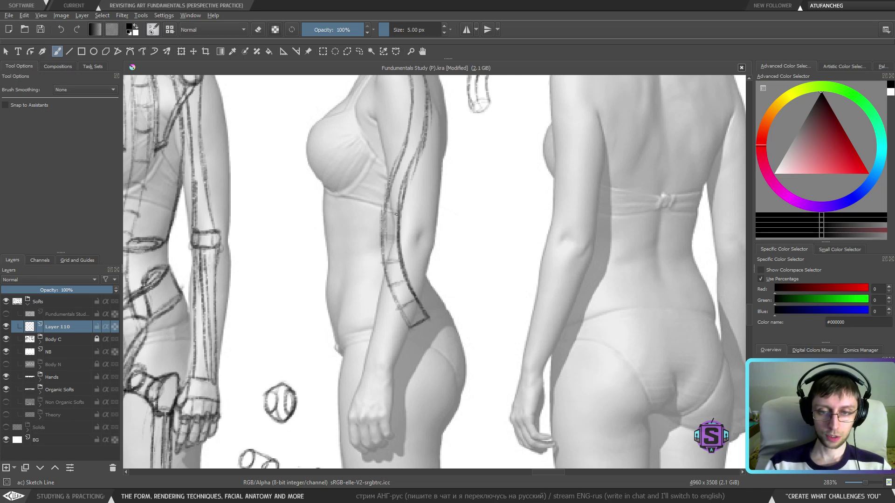
Continue the cross-contour segments up the side-view spine through the upper back and neck to the skull base.
{"action": "scroll", "coordinate": [417, 192], "scroll_direction": "up", "scroll_amount": 3}
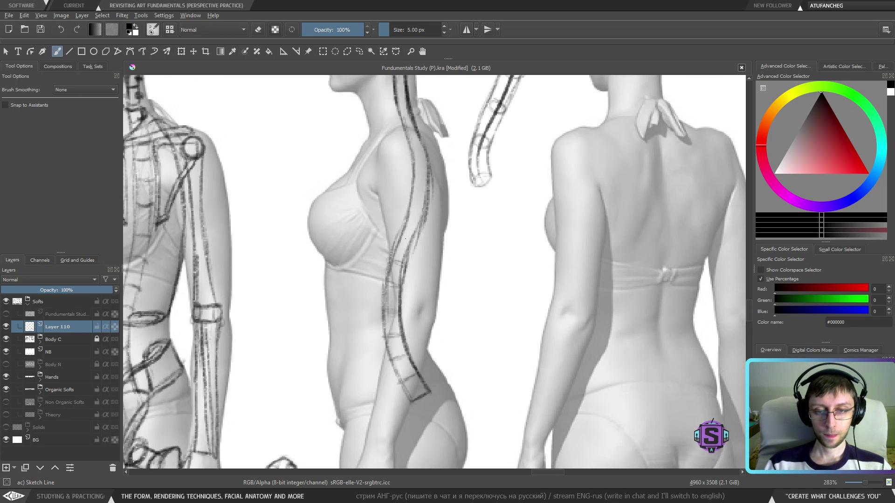
{"action": "left_click_drag", "start_coordinate": [404, 244], "coordinate": [409, 246]}
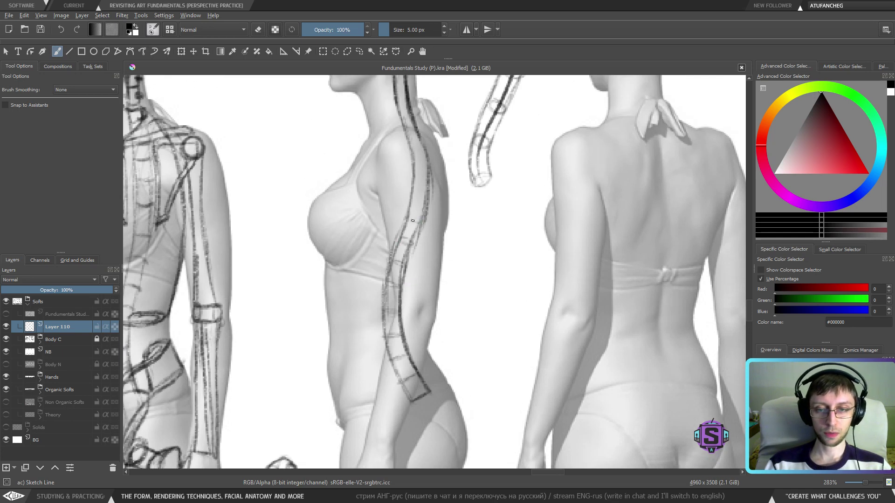
{"action": "scroll", "coordinate": [412, 220], "scroll_direction": "up", "scroll_amount": 2}
{"action": "mouse_move", "coordinate": [410, 237]}
{"action": "left_mouse_down"}
{"action": "mouse_move", "coordinate": [427, 239]}
{"action": "mouse_move", "coordinate": [427, 217]}
{"action": "mouse_move", "coordinate": [426, 248]}
{"action": "mouse_move", "coordinate": [441, 240]}
{"action": "left_mouse_up"}
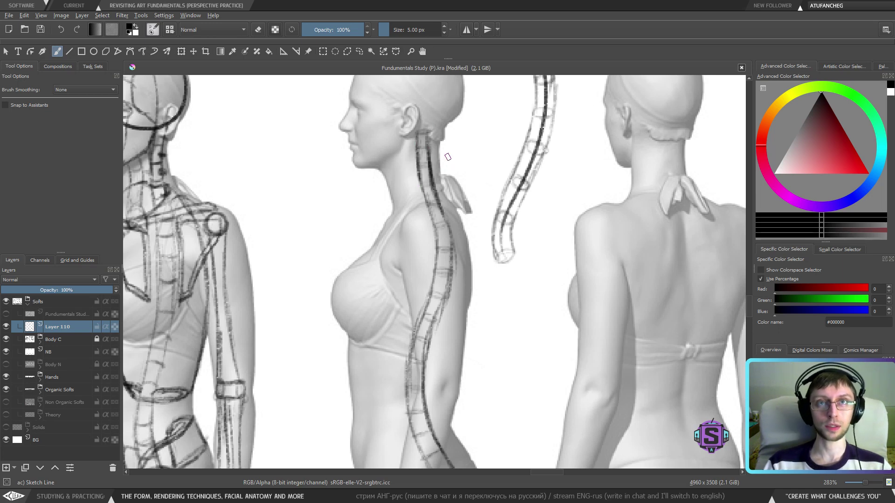
{"action": "key", "text": "minus"}
{"action": "key", "text": "minus"}
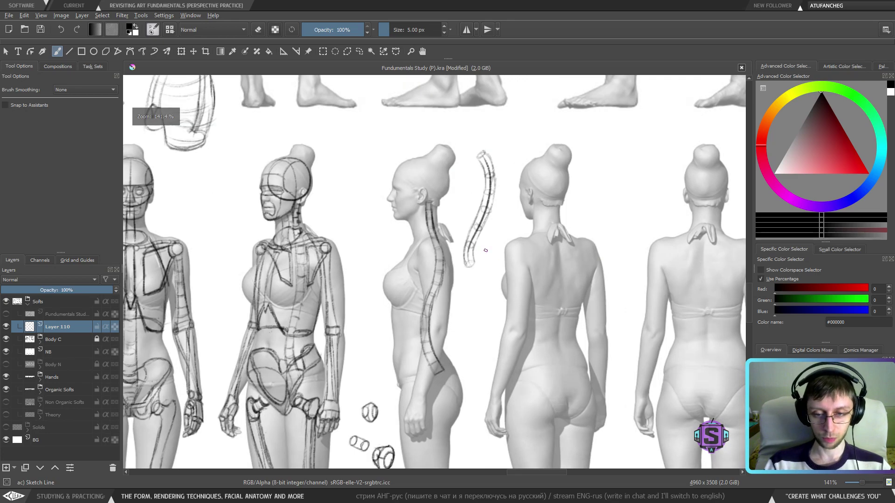
Examine the side-view figure's spine and compare its pelvic end with the pelvis constructions on the front and three-quarter figures.
{"action": "scroll", "coordinate": [463, 328], "scroll_direction": "down", "scroll_amount": 2}
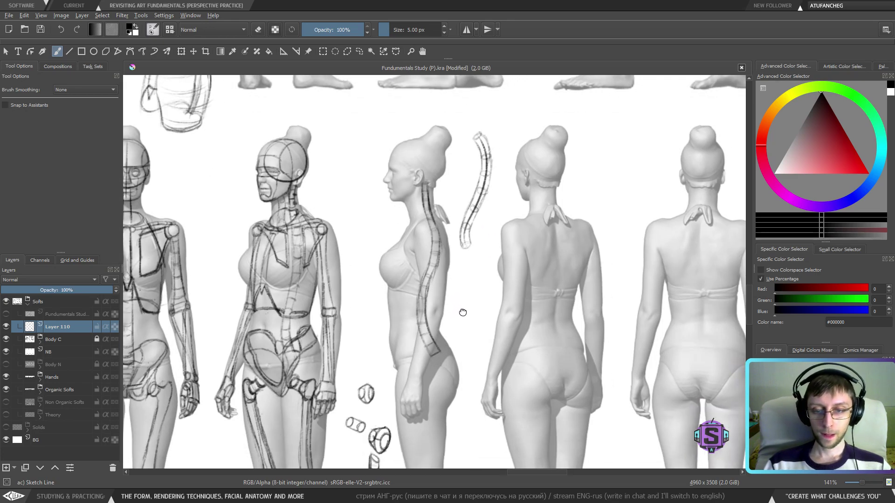
{"action": "left_click_drag", "start_coordinate": [457, 345], "coordinate": [441, 213]}
{"action": "key", "text": "plus"}
{"action": "key", "text": "plus"}
{"action": "left_click_drag", "start_coordinate": [423, 184], "coordinate": [428, 424]}
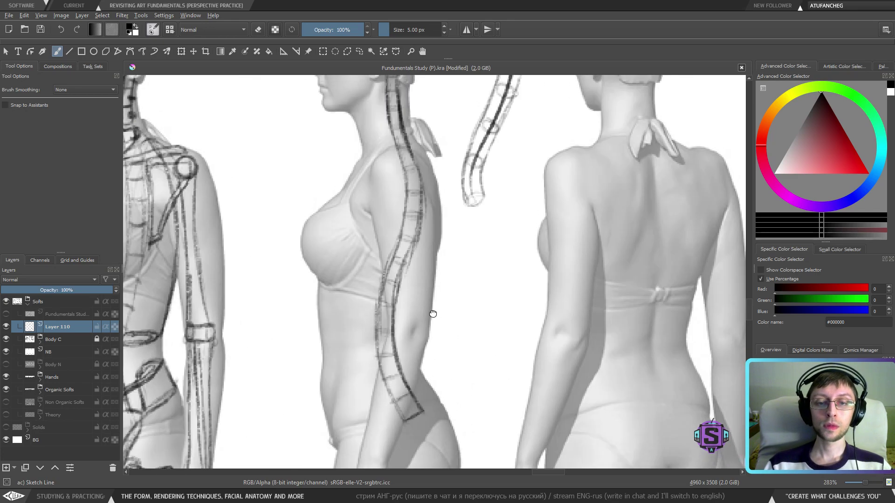
{"action": "left_click_drag", "start_coordinate": [430, 300], "coordinate": [443, 355]}
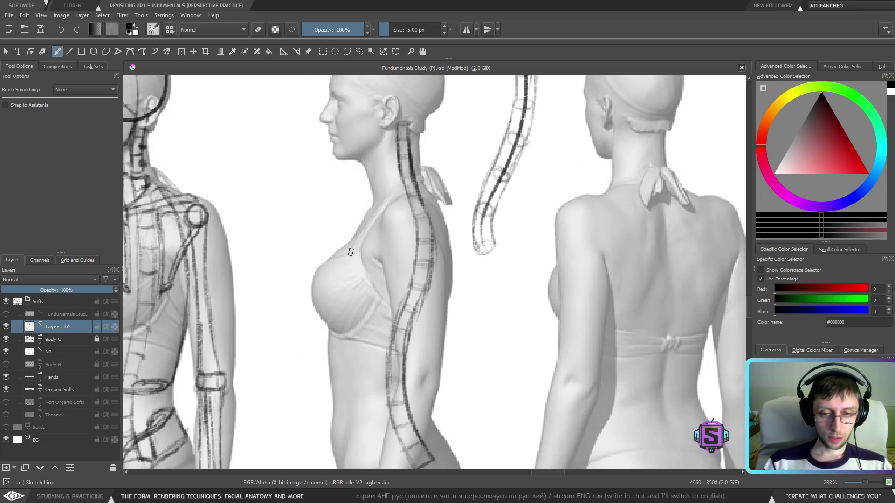
{"action": "left_click_drag", "start_coordinate": [351, 253], "coordinate": [667, 273]}
{"action": "key", "text": "minus"}
{"action": "left_click_drag", "start_coordinate": [580, 397], "coordinate": [467, 252]}
{"action": "key", "text": "plus"}
{"action": "left_click_drag", "start_coordinate": [530, 310], "coordinate": [498, 297]}
{"action": "key", "text": "minus"}
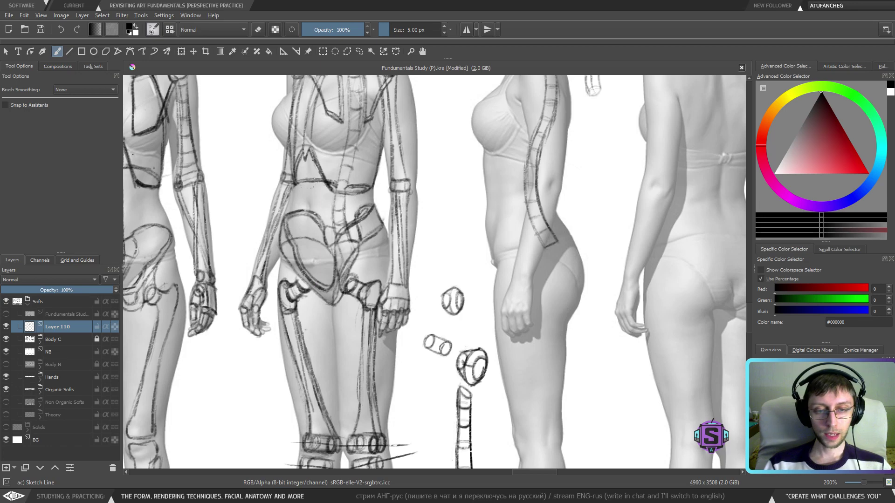
{"action": "left_click_drag", "start_coordinate": [273, 295], "coordinate": [435, 294]}
{"action": "mouse_move", "coordinate": [338, 201]}
{"action": "left_mouse_down"}
{"action": "mouse_move", "coordinate": [308, 199]}
{"action": "mouse_move", "coordinate": [205, 322]}
{"action": "mouse_move", "coordinate": [256, 200]}
{"action": "left_mouse_up"}
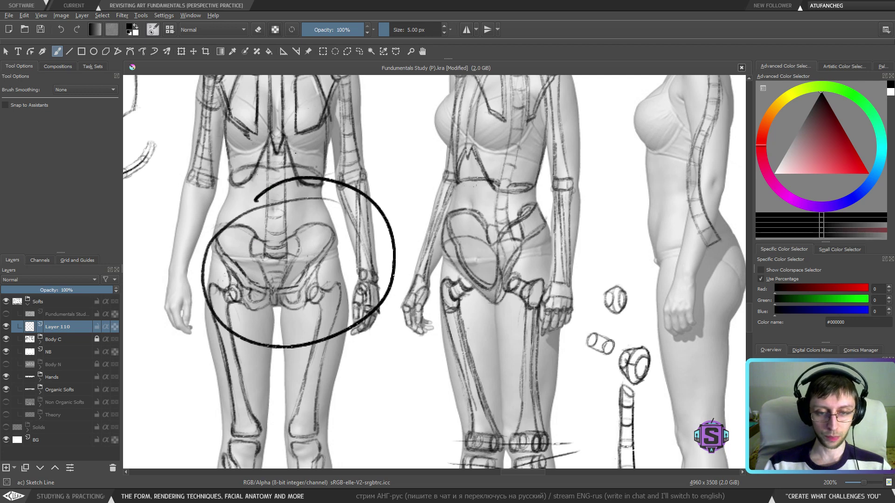
{"action": "key", "text": "ctrl+z"}
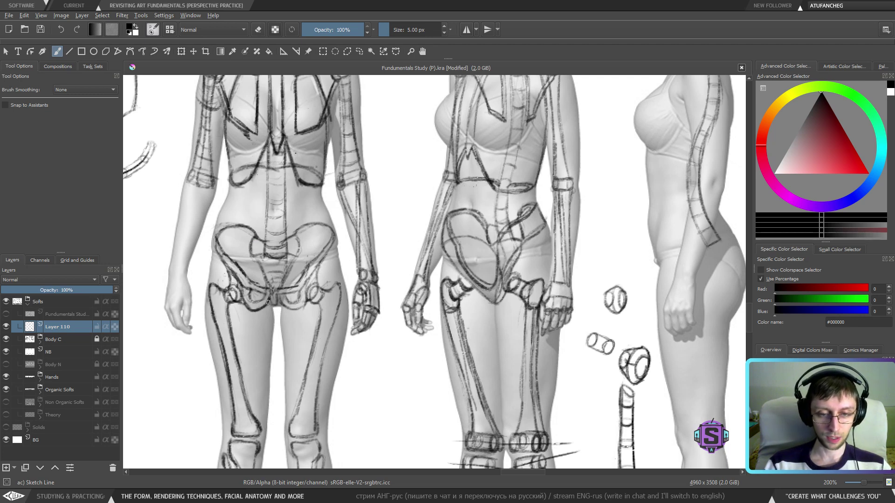
{"action": "left_click_drag", "start_coordinate": [280, 296], "coordinate": [307, 312]}
{"action": "key", "text": "ctrl+z"}
{"action": "key", "text": "ctrl+z"}
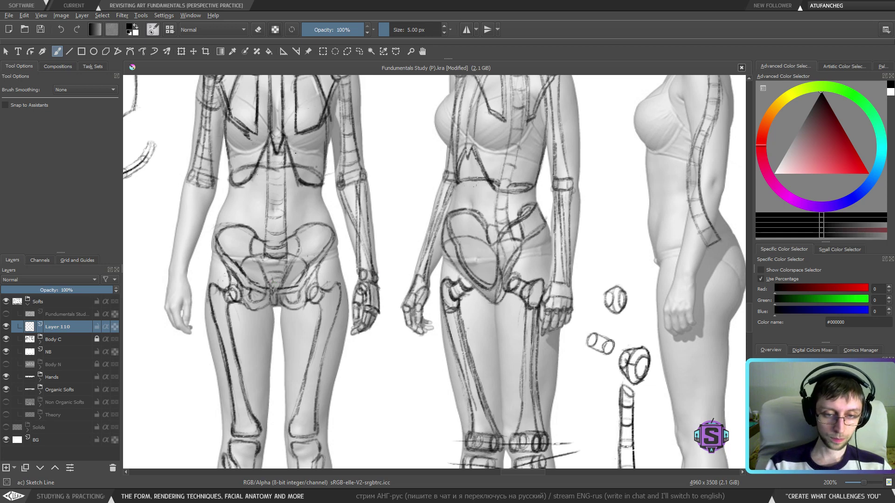
Extend the side-view spine below its pelvic end with two curves that taper and converge into a sacrum and tailbone.
{"action": "left_click_drag", "start_coordinate": [491, 250], "coordinate": [466, 257]}
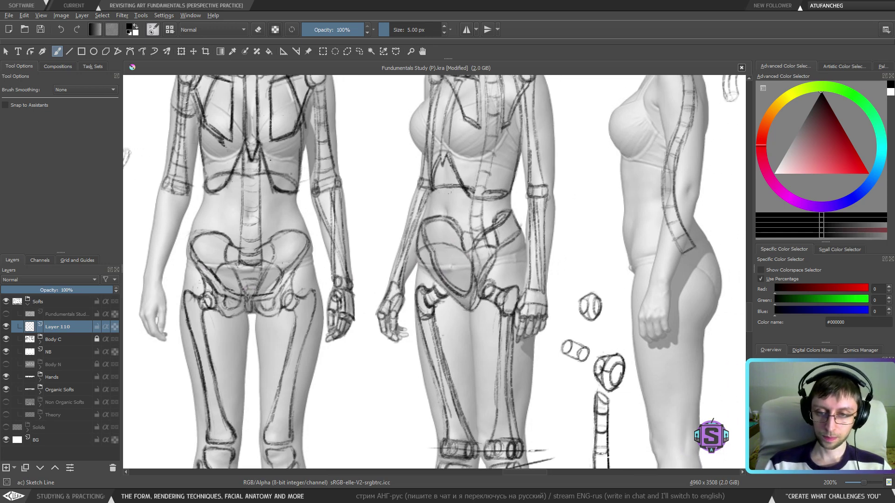
{"action": "mouse_move", "coordinate": [468, 244]}
{"action": "left_mouse_down"}
{"action": "mouse_move", "coordinate": [264, 261]}
{"action": "mouse_move", "coordinate": [284, 287]}
{"action": "mouse_move", "coordinate": [323, 252]}
{"action": "left_mouse_up"}
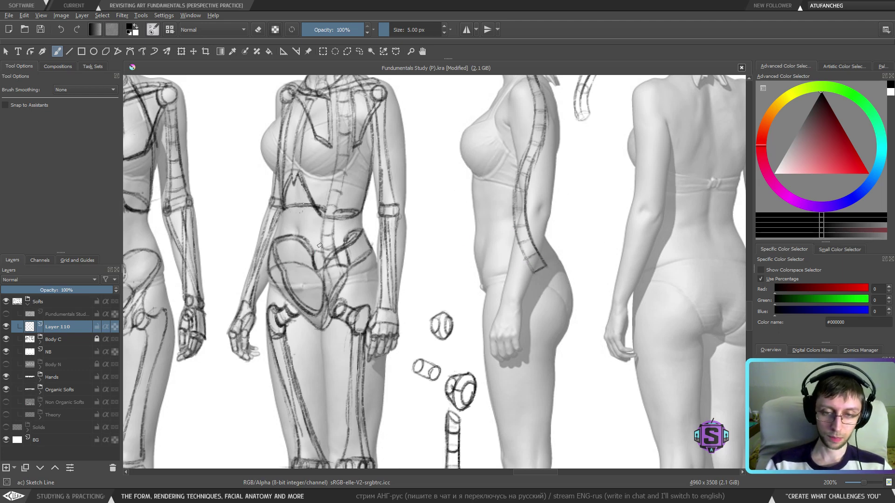
{"action": "mouse_move", "coordinate": [503, 285]}
{"action": "left_mouse_down"}
{"action": "mouse_move", "coordinate": [398, 266]}
{"action": "mouse_move", "coordinate": [520, 312]}
{"action": "left_mouse_up"}
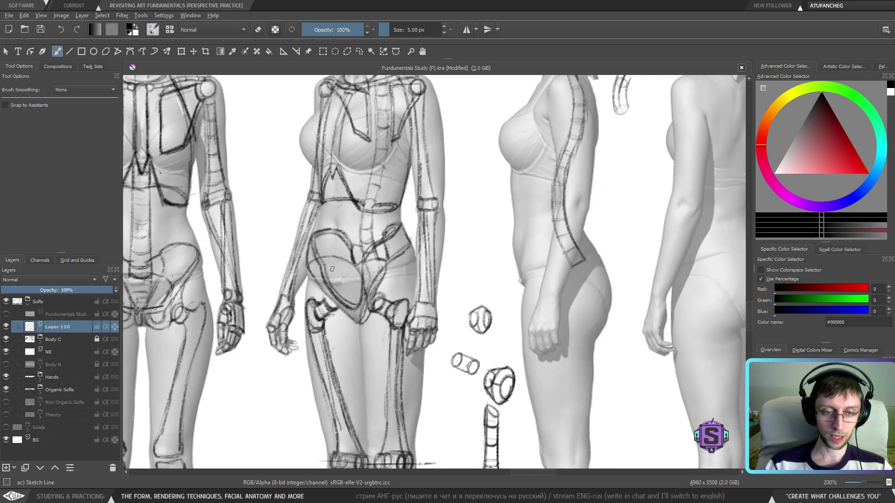
{"action": "scroll", "coordinate": [463, 270], "scroll_direction": "down", "scroll_amount": 2}
{"action": "mouse_move", "coordinate": [464, 270]}
{"action": "left_mouse_down"}
{"action": "mouse_move", "coordinate": [455, 357]}
{"action": "mouse_move", "coordinate": [423, 303]}
{"action": "left_mouse_up"}
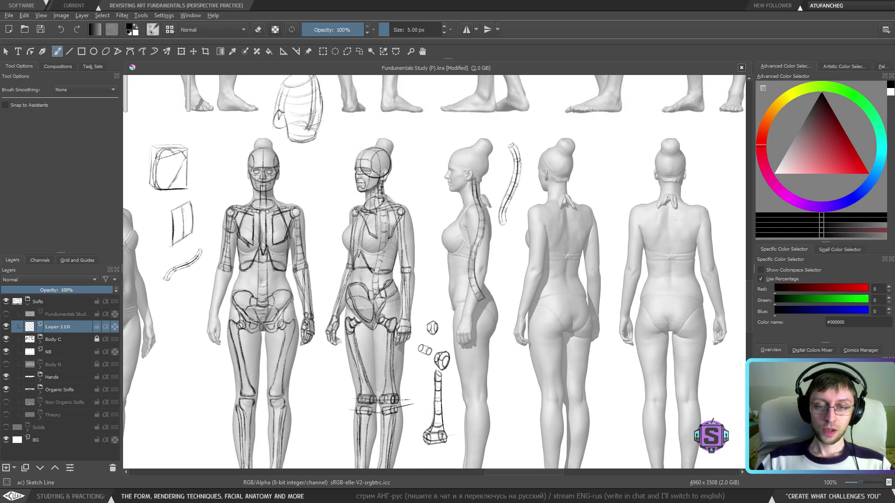
{"action": "left_click_drag", "start_coordinate": [515, 215], "coordinate": [503, 192]}
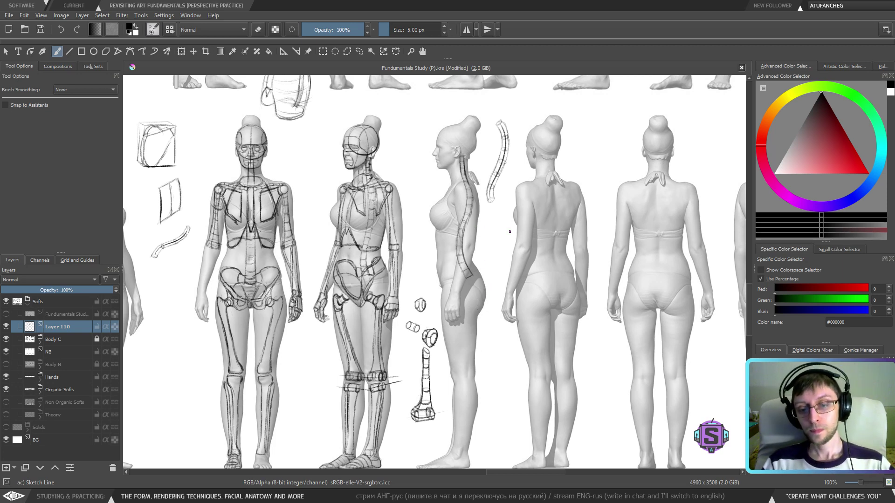
{"action": "scroll", "coordinate": [480, 290], "scroll_direction": "up", "scroll_amount": 3}
{"action": "left_click_drag", "start_coordinate": [468, 294], "coordinate": [445, 281]}
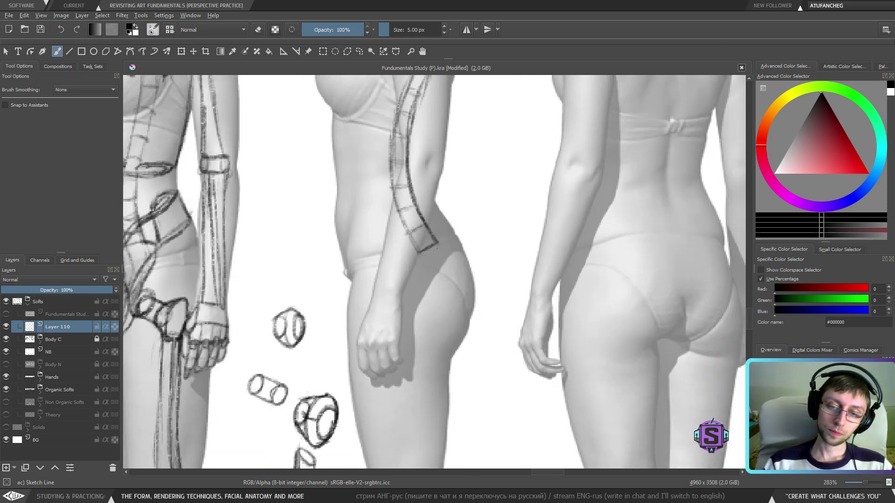
{"action": "left_click_drag", "start_coordinate": [437, 243], "coordinate": [456, 301]}
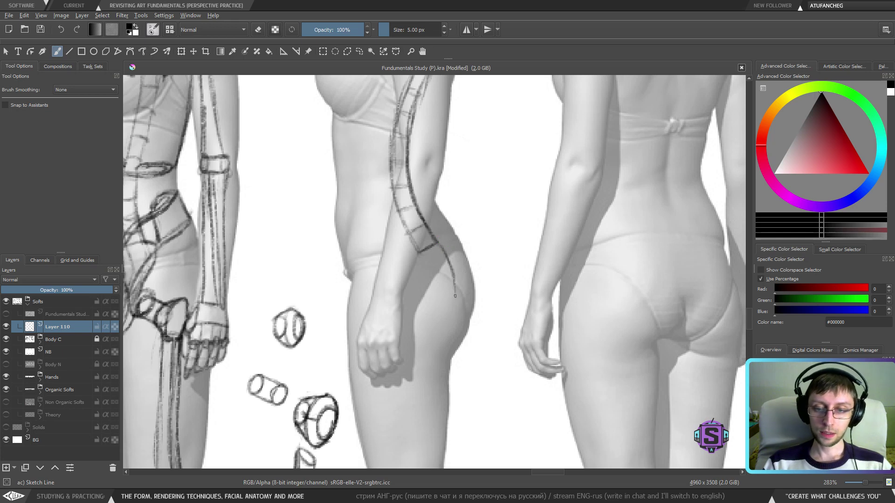
{"action": "key", "text": "ctrl+z"}
{"action": "mouse_move", "coordinate": [439, 245]}
{"action": "left_mouse_down"}
{"action": "mouse_move", "coordinate": [453, 275]}
{"action": "mouse_move", "coordinate": [453, 313]}
{"action": "left_mouse_up"}
{"action": "left_click_drag", "start_coordinate": [452, 269], "coordinate": [444, 331]}
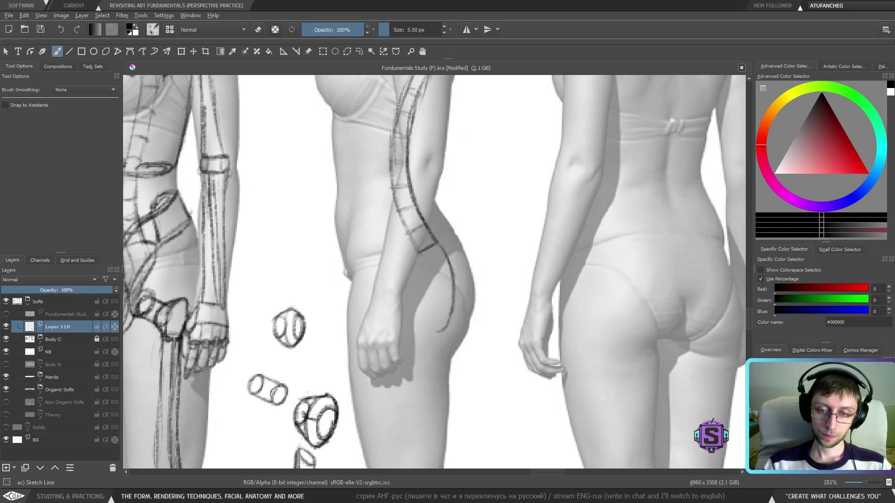
{"action": "left_click_drag", "start_coordinate": [422, 257], "coordinate": [442, 317]}
{"action": "mouse_move", "coordinate": [432, 272]}
{"action": "left_mouse_down"}
{"action": "mouse_move", "coordinate": [440, 327]}
{"action": "mouse_move", "coordinate": [431, 335]}
{"action": "left_mouse_up"}
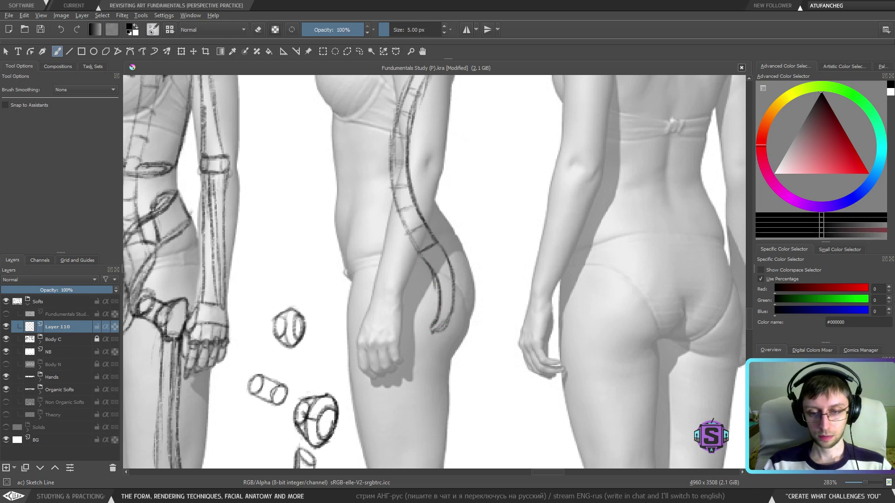
Clean up the tapered tailbone tip on the side-view figure by erasing stray marks and refining its edges.
{"action": "key", "text": "e"}
{"action": "left_click_drag", "start_coordinate": [451, 306], "coordinate": [432, 330]}
{"action": "key", "text": "e"}
{"action": "mouse_move", "coordinate": [453, 292]}
{"action": "left_mouse_down"}
{"action": "mouse_move", "coordinate": [442, 322]}
{"action": "mouse_move", "coordinate": [455, 282]}
{"action": "mouse_move", "coordinate": [433, 290]}
{"action": "left_mouse_up"}
{"action": "key", "text": "e"}
{"action": "key", "text": "e"}
{"action": "key", "text": "e"}
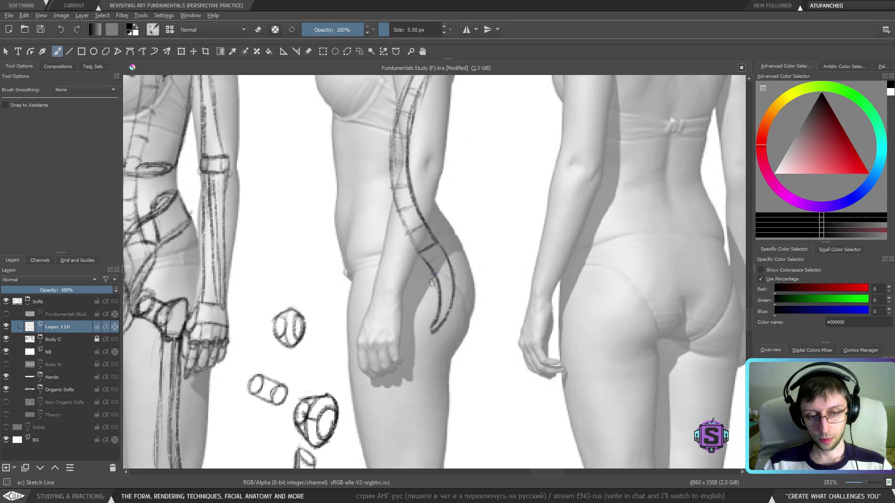
Check the side-view sacrum against the sacrum and pelvis constructions on the front and three-quarter figures.
{"action": "scroll", "coordinate": [404, 316], "scroll_direction": "down", "scroll_amount": 2}
{"action": "left_click_drag", "start_coordinate": [404, 315], "coordinate": [526, 320]}
{"action": "left_click_drag", "start_coordinate": [364, 322], "coordinate": [503, 325]}
{"action": "key", "text": "plus"}
{"action": "key", "text": "plus"}
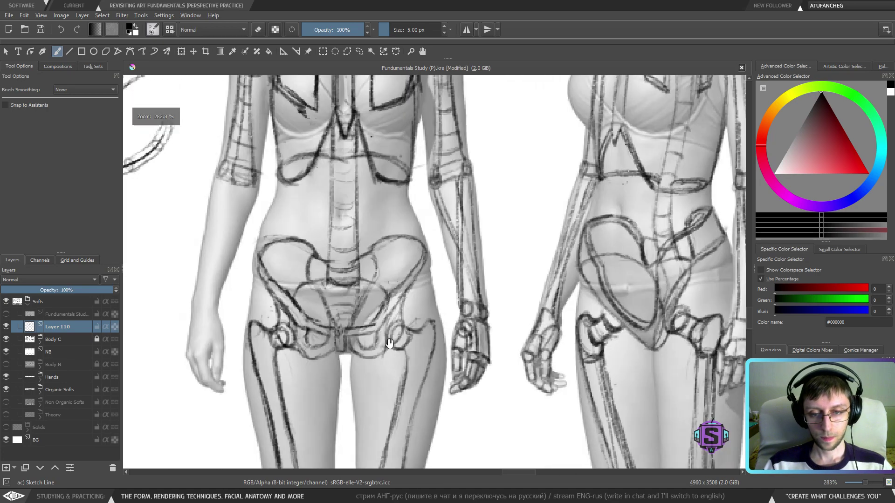
{"action": "left_click_drag", "start_coordinate": [382, 355], "coordinate": [400, 346]}
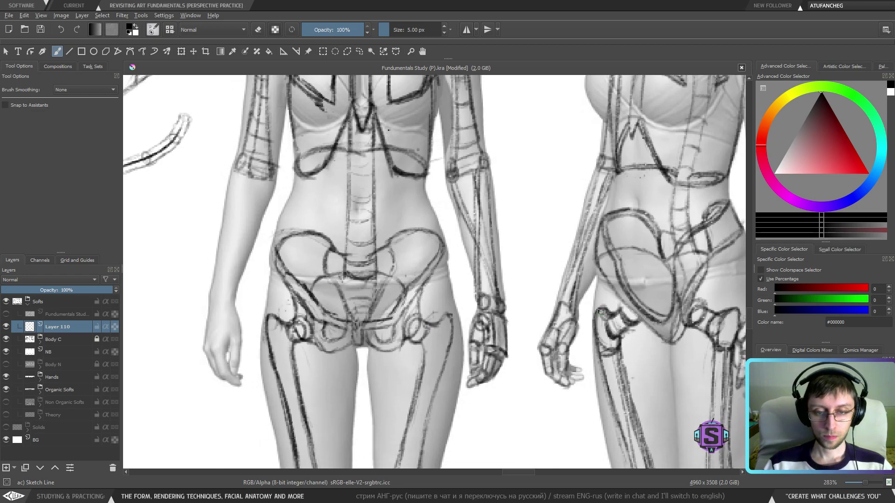
{"action": "left_click_drag", "start_coordinate": [642, 325], "coordinate": [289, 266]}
{"action": "left_click_drag", "start_coordinate": [625, 217], "coordinate": [444, 258]}
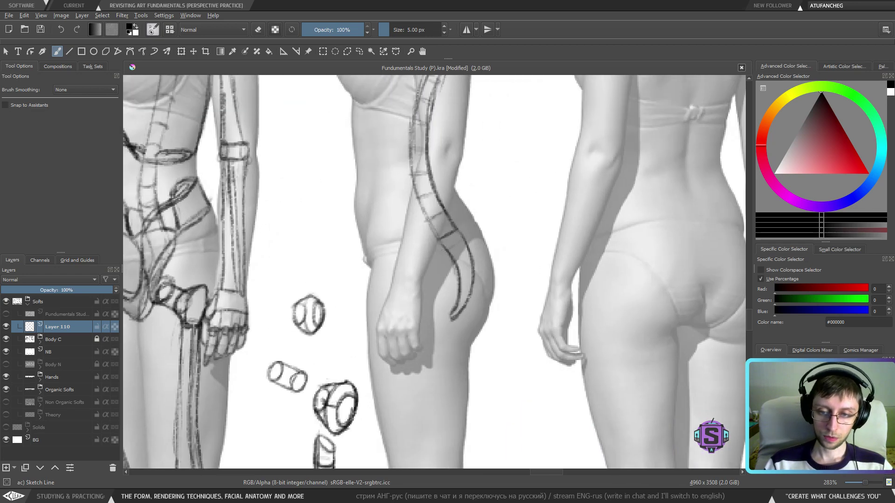
Sketch a detached wedge with a nearly flat top and curved sides meeting in a lower point, in the blank space beside the side-view legs.
{"action": "key", "text": "minus"}
{"action": "key", "text": "minus"}
{"action": "mouse_move", "coordinate": [489, 358]}
{"action": "left_mouse_down"}
{"action": "mouse_move", "coordinate": [433, 250]}
{"action": "mouse_move", "coordinate": [446, 270]}
{"action": "mouse_move", "coordinate": [454, 264]}
{"action": "left_mouse_up"}
{"action": "key", "text": "plus"}
{"action": "key", "text": "plus"}
{"action": "key", "text": "ctrl+z"}
{"action": "left_click_drag", "start_coordinate": [389, 257], "coordinate": [448, 270]}
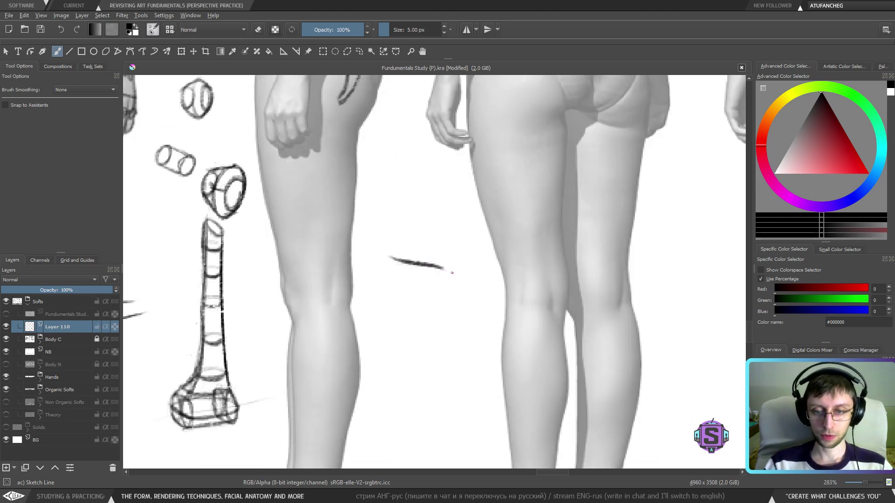
{"action": "left_click_drag", "start_coordinate": [392, 259], "coordinate": [400, 333]}
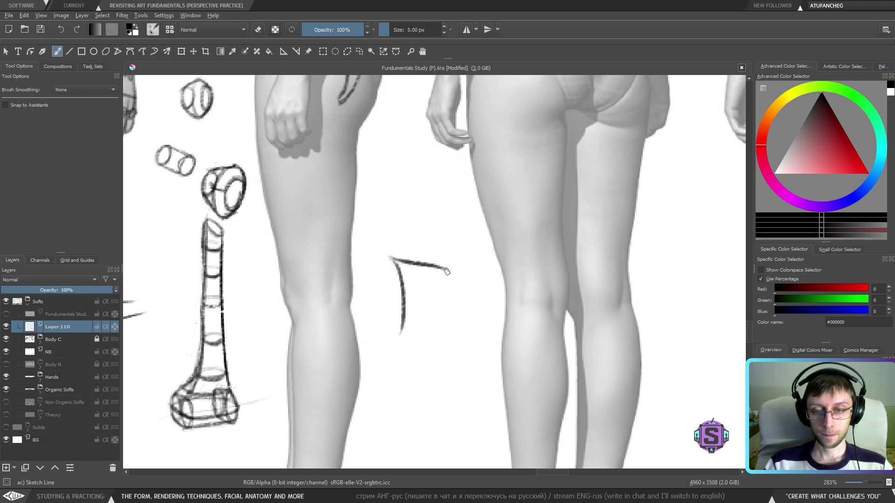
{"action": "left_click_drag", "start_coordinate": [446, 271], "coordinate": [420, 346]}
{"action": "mouse_move", "coordinate": [448, 271]}
{"action": "left_mouse_down"}
{"action": "mouse_move", "coordinate": [422, 347]}
{"action": "mouse_move", "coordinate": [411, 355]}
{"action": "left_mouse_up"}
{"action": "left_click_drag", "start_coordinate": [396, 262], "coordinate": [410, 341]}
{"action": "left_click_drag", "start_coordinate": [401, 269], "coordinate": [409, 352]}
{"action": "left_click_drag", "start_coordinate": [406, 295], "coordinate": [406, 359]}
Erase the wedge's rough edge lines and redraw its outer curve and upper corner more cleanly.
{"action": "key", "text": "e"}
{"action": "mouse_move", "coordinate": [401, 299]}
{"action": "left_mouse_down"}
{"action": "mouse_move", "coordinate": [398, 344]}
{"action": "mouse_move", "coordinate": [402, 334]}
{"action": "left_mouse_up"}
{"action": "left_click_drag", "start_coordinate": [399, 281], "coordinate": [403, 322]}
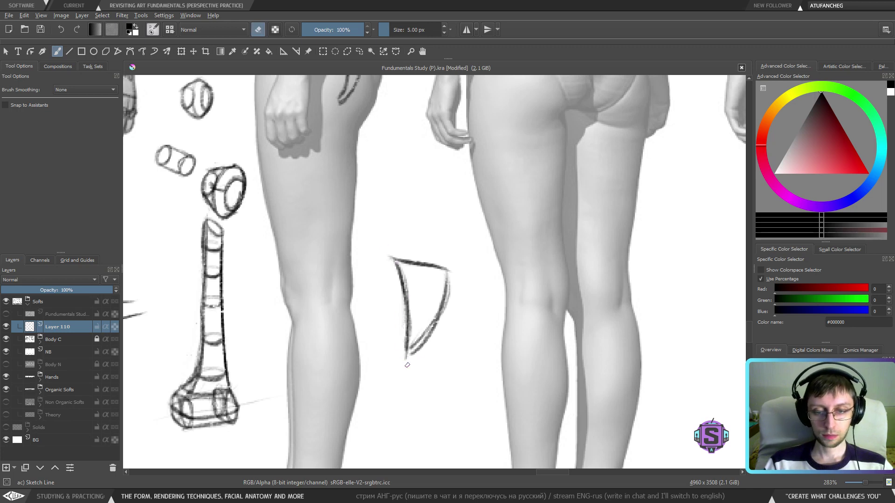
{"action": "left_click_drag", "start_coordinate": [410, 358], "coordinate": [443, 304]}
{"action": "key", "text": "e"}
{"action": "left_click_drag", "start_coordinate": [414, 350], "coordinate": [452, 268]}
{"action": "mouse_move", "coordinate": [443, 308]}
{"action": "left_mouse_down"}
{"action": "mouse_move", "coordinate": [454, 267]}
{"action": "mouse_move", "coordinate": [446, 295]}
{"action": "left_mouse_up"}
{"action": "left_click_drag", "start_coordinate": [428, 262], "coordinate": [457, 266]}
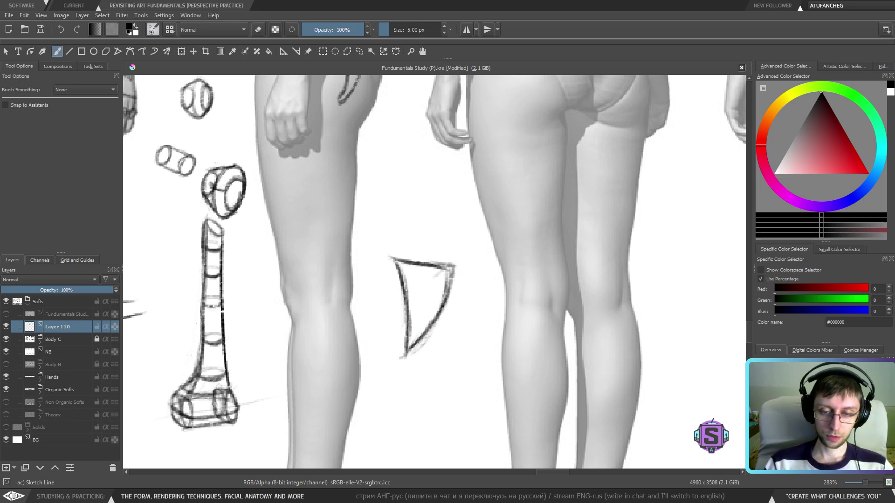
{"action": "left_click_drag", "start_coordinate": [445, 265], "coordinate": [431, 292]}
{"action": "left_click", "coordinate": [449, 274], "text": "ctrl"}
{"action": "key", "text": "ctrl+z"}
{"action": "key", "text": "ctrl+z"}
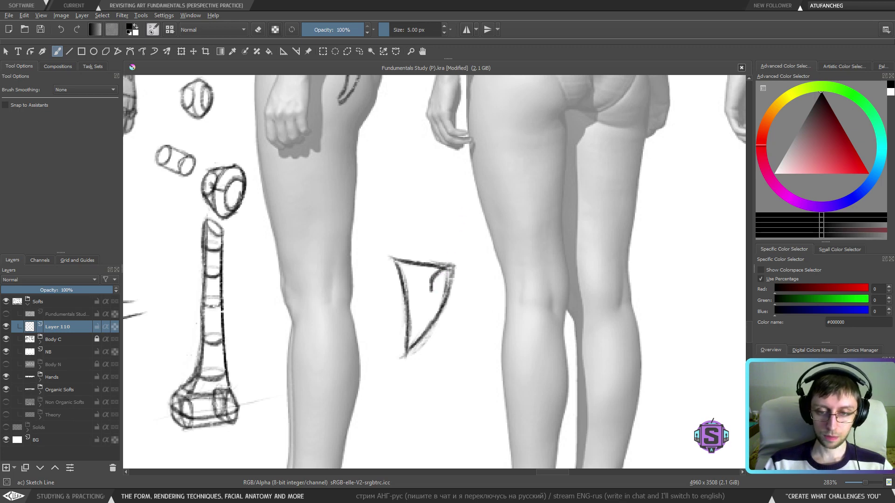
Curve a contour across the wedge's top and build a short cross-contoured cylinder with an elliptical upper end above it.
{"action": "scroll", "coordinate": [442, 272], "scroll_direction": "down", "scroll_amount": 2}
{"action": "mouse_move", "coordinate": [370, 312]}
{"action": "left_mouse_down"}
{"action": "mouse_move", "coordinate": [553, 373]}
{"action": "mouse_move", "coordinate": [409, 373]}
{"action": "mouse_move", "coordinate": [407, 341]}
{"action": "left_mouse_up"}
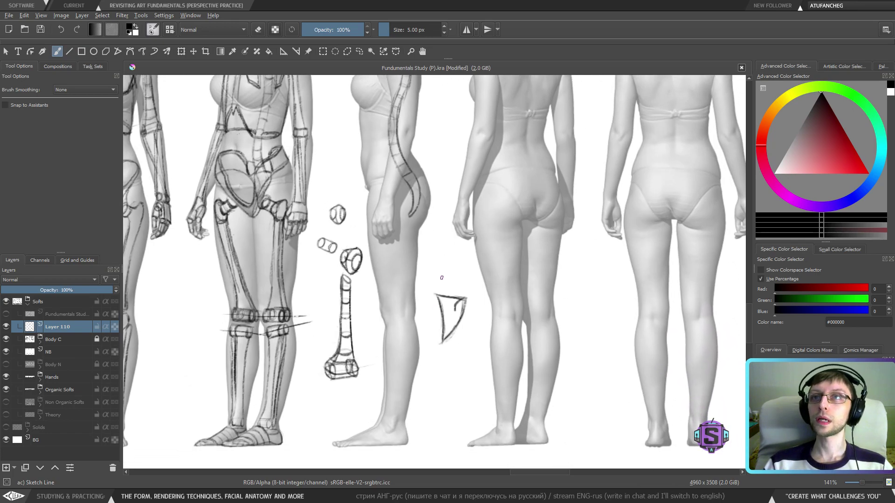
{"action": "scroll", "coordinate": [464, 298], "scroll_direction": "up", "scroll_amount": 2}
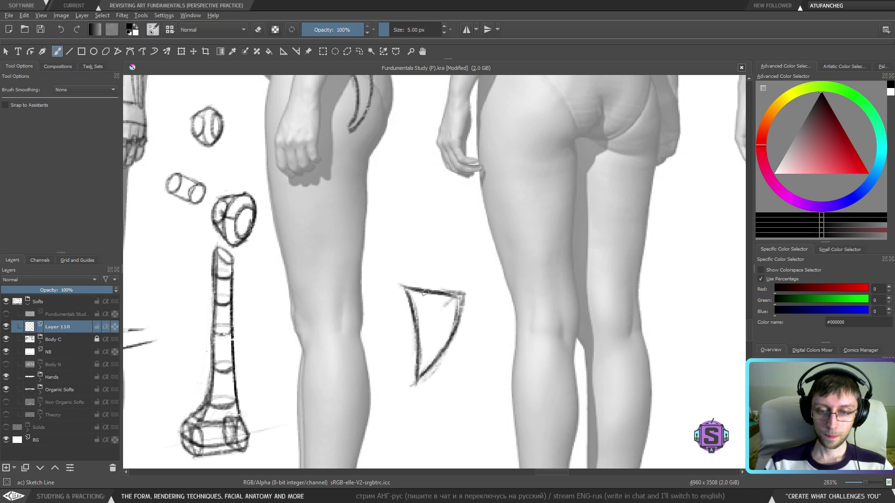
{"action": "mouse_move", "coordinate": [404, 301]}
{"action": "left_mouse_down"}
{"action": "mouse_move", "coordinate": [450, 302]}
{"action": "mouse_move", "coordinate": [410, 304]}
{"action": "mouse_move", "coordinate": [434, 289]}
{"action": "mouse_move", "coordinate": [448, 311]}
{"action": "left_mouse_up"}
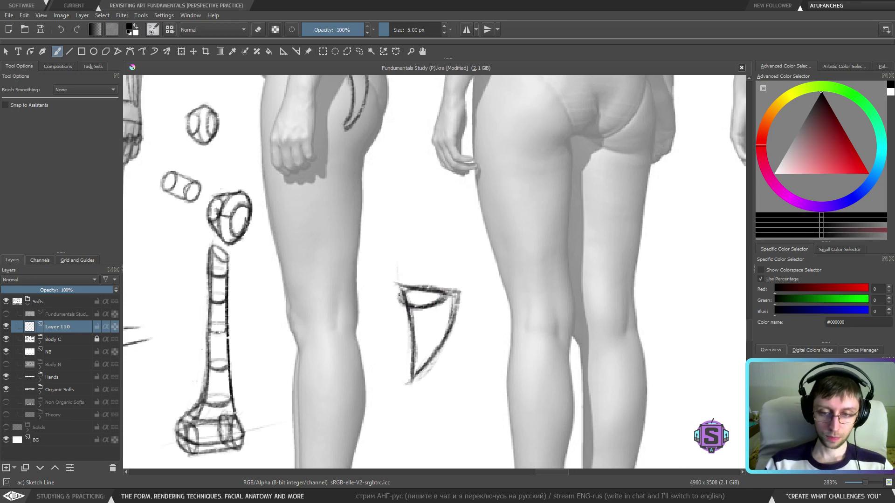
{"action": "mouse_move", "coordinate": [399, 295]}
{"action": "left_mouse_down"}
{"action": "mouse_move", "coordinate": [404, 228]}
{"action": "mouse_move", "coordinate": [400, 261]}
{"action": "left_mouse_up"}
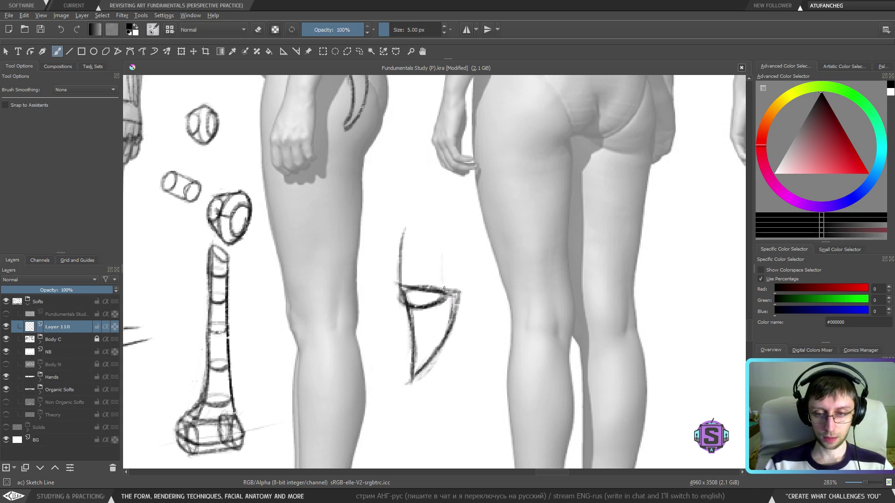
{"action": "mouse_move", "coordinate": [444, 288]}
{"action": "left_mouse_down"}
{"action": "mouse_move", "coordinate": [447, 231]}
{"action": "mouse_move", "coordinate": [440, 292]}
{"action": "mouse_move", "coordinate": [441, 271]}
{"action": "mouse_move", "coordinate": [403, 276]}
{"action": "mouse_move", "coordinate": [441, 271]}
{"action": "left_mouse_up"}
{"action": "mouse_move", "coordinate": [406, 247]}
{"action": "left_mouse_down"}
{"action": "mouse_move", "coordinate": [439, 247]}
{"action": "mouse_move", "coordinate": [405, 238]}
{"action": "mouse_move", "coordinate": [420, 234]}
{"action": "mouse_move", "coordinate": [406, 247]}
{"action": "mouse_move", "coordinate": [442, 245]}
{"action": "mouse_move", "coordinate": [400, 242]}
{"action": "left_mouse_up"}
{"action": "key", "text": "e"}
{"action": "key", "text": "e"}
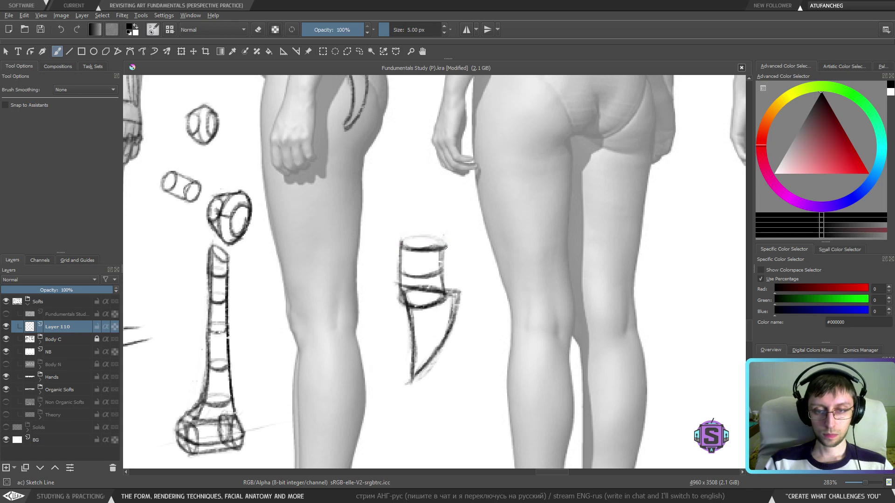
Widen the detached wedge with an elliptical rim, an opposite outer side and inner contour lines converging at the lower tip.
{"action": "key", "text": "minus"}
{"action": "key", "text": "minus"}
{"action": "key", "text": "plus"}
{"action": "key", "text": "plus"}
{"action": "left_click_drag", "start_coordinate": [467, 312], "coordinate": [446, 271]}
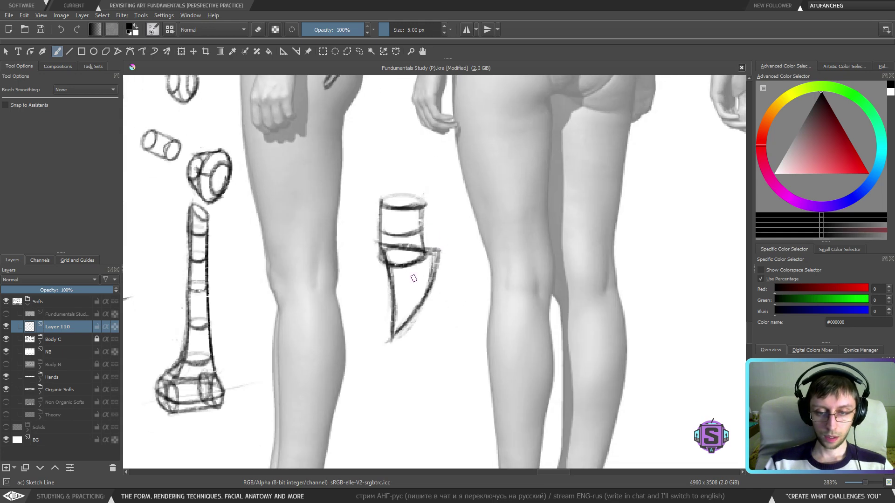
{"action": "mouse_move", "coordinate": [365, 263]}
{"action": "left_mouse_down"}
{"action": "mouse_move", "coordinate": [418, 274]}
{"action": "mouse_move", "coordinate": [369, 263]}
{"action": "mouse_move", "coordinate": [423, 272]}
{"action": "mouse_move", "coordinate": [439, 252]}
{"action": "left_mouse_up"}
{"action": "left_click_drag", "start_coordinate": [376, 246], "coordinate": [365, 263]}
{"action": "mouse_move", "coordinate": [366, 265]}
{"action": "left_mouse_down"}
{"action": "mouse_move", "coordinate": [427, 271]}
{"action": "mouse_move", "coordinate": [401, 320]}
{"action": "left_mouse_up"}
{"action": "left_click_drag", "start_coordinate": [417, 278], "coordinate": [388, 339]}
{"action": "left_click_drag", "start_coordinate": [372, 271], "coordinate": [392, 332]}
{"action": "left_click_drag", "start_coordinate": [445, 308], "coordinate": [443, 302]}
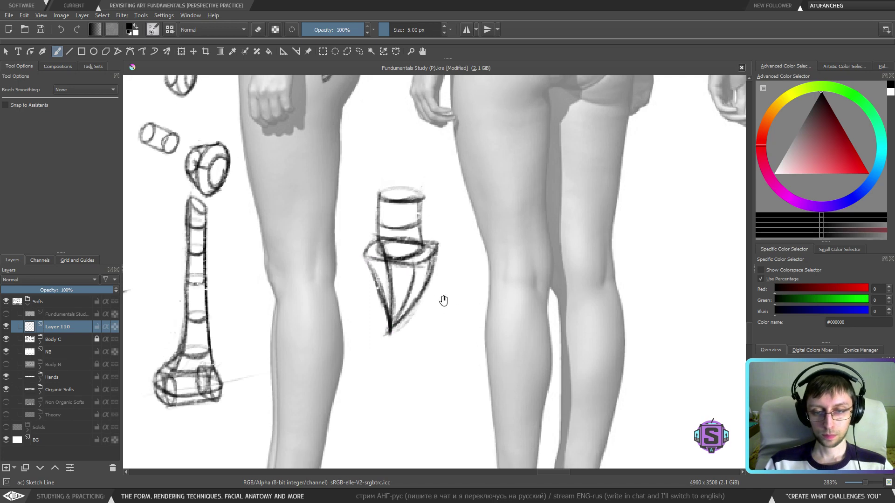
Erase the overshooting lines around the detached wedge's lower tip and sharpen the point.
{"action": "key", "text": "e"}
{"action": "left_click_drag", "start_coordinate": [387, 320], "coordinate": [388, 344]}
{"action": "mouse_move", "coordinate": [386, 323]}
{"action": "left_mouse_down"}
{"action": "mouse_move", "coordinate": [388, 336]}
{"action": "mouse_move", "coordinate": [394, 333]}
{"action": "mouse_move", "coordinate": [386, 331]}
{"action": "left_mouse_up"}
{"action": "key", "text": "e"}
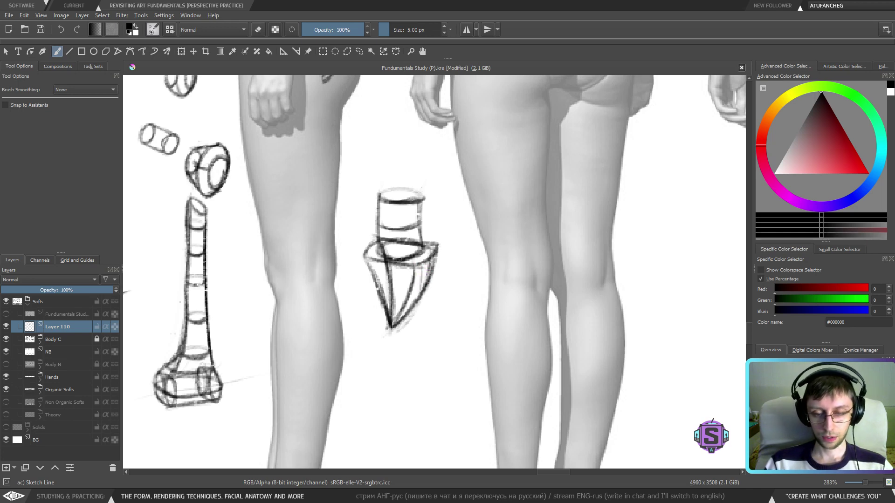
Examine the pelvis and leg constructions across the front, three-quarter, side and back views of the female figure.
{"action": "key", "text": "minus"}
{"action": "key", "text": "minus"}
{"action": "left_click_drag", "start_coordinate": [361, 296], "coordinate": [471, 308]}
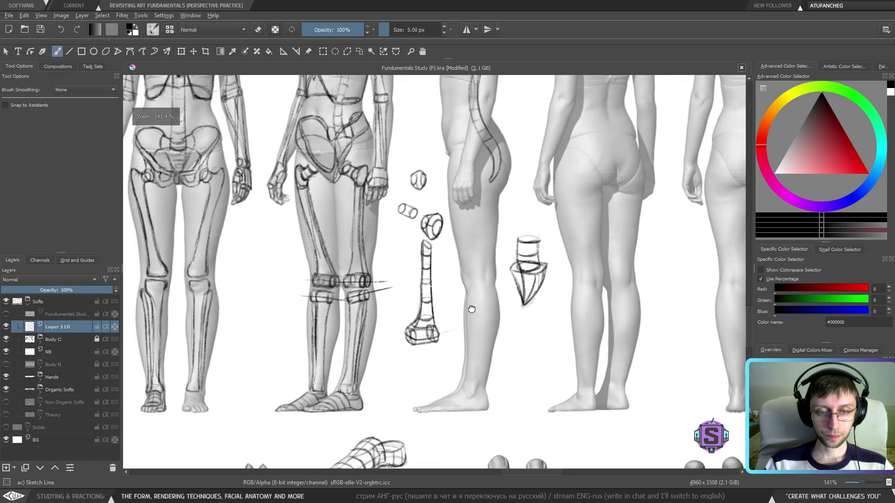
{"action": "key", "text": "plus"}
{"action": "key", "text": "plus"}
{"action": "left_click_drag", "start_coordinate": [302, 173], "coordinate": [444, 417]}
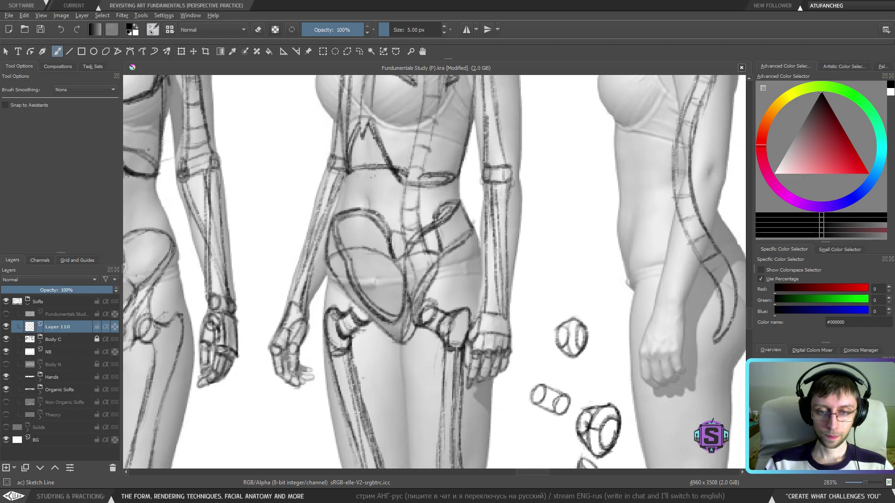
{"action": "left_click_drag", "start_coordinate": [542, 372], "coordinate": [186, 200]}
{"action": "mouse_move", "coordinate": [597, 334]}
{"action": "left_mouse_down"}
{"action": "mouse_move", "coordinate": [435, 297]}
{"action": "mouse_move", "coordinate": [444, 304]}
{"action": "mouse_move", "coordinate": [460, 268]}
{"action": "left_mouse_up"}
{"action": "left_click_drag", "start_coordinate": [618, 279], "coordinate": [295, 255]}
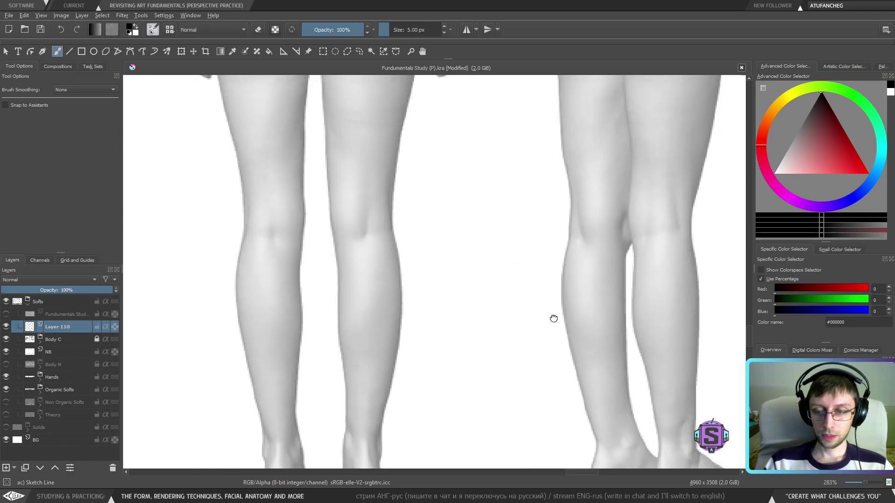
{"action": "left_click_drag", "start_coordinate": [553, 318], "coordinate": [338, 242]}
{"action": "key", "text": "ctrl+minus"}
{"action": "key", "text": "ctrl+minus"}
{"action": "key", "text": "ctrl+minus"}
{"action": "key", "text": "ctrl+minus"}
{"action": "left_click_drag", "start_coordinate": [334, 280], "coordinate": [553, 314]}
{"action": "key", "text": "ctrl+plus"}
{"action": "key", "text": "ctrl+plus"}
{"action": "key", "text": "ctrl+plus"}
{"action": "key", "text": "ctrl+plus"}
{"action": "mouse_move", "coordinate": [592, 257]}
{"action": "left_mouse_down"}
{"action": "mouse_move", "coordinate": [387, 217]}
{"action": "mouse_move", "coordinate": [404, 243]}
{"action": "mouse_move", "coordinate": [416, 240]}
{"action": "mouse_move", "coordinate": [430, 261]}
{"action": "mouse_move", "coordinate": [426, 241]}
{"action": "mouse_move", "coordinate": [433, 248]}
{"action": "mouse_move", "coordinate": [428, 306]}
{"action": "mouse_move", "coordinate": [425, 319]}
{"action": "mouse_move", "coordinate": [415, 318]}
{"action": "left_mouse_up"}
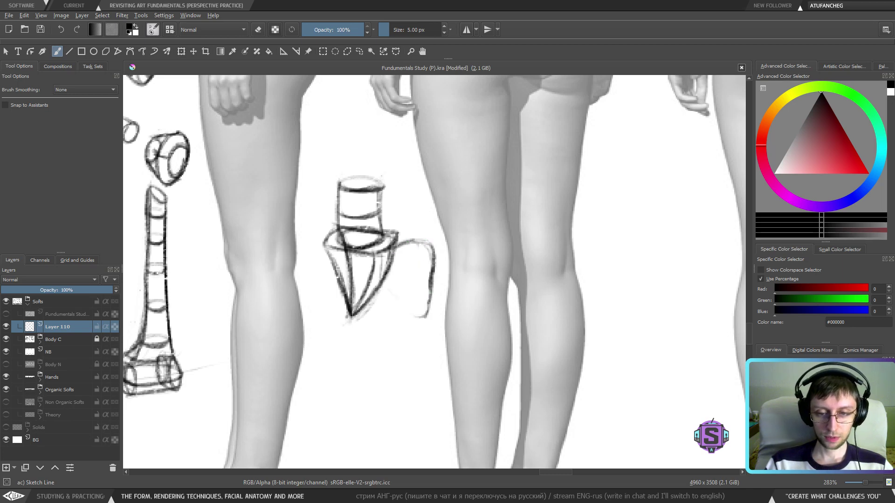
{"action": "left_click_drag", "start_coordinate": [381, 289], "coordinate": [399, 305]}
{"action": "left_click_drag", "start_coordinate": [386, 252], "coordinate": [375, 286]}
{"action": "mouse_move", "coordinate": [386, 251]}
{"action": "left_mouse_down"}
{"action": "mouse_move", "coordinate": [374, 287]}
{"action": "mouse_move", "coordinate": [421, 317]}
{"action": "mouse_move", "coordinate": [432, 301]}
{"action": "mouse_move", "coordinate": [434, 247]}
{"action": "mouse_move", "coordinate": [406, 241]}
{"action": "left_mouse_up"}
{"action": "left_click_drag", "start_coordinate": [445, 287], "coordinate": [440, 279]}
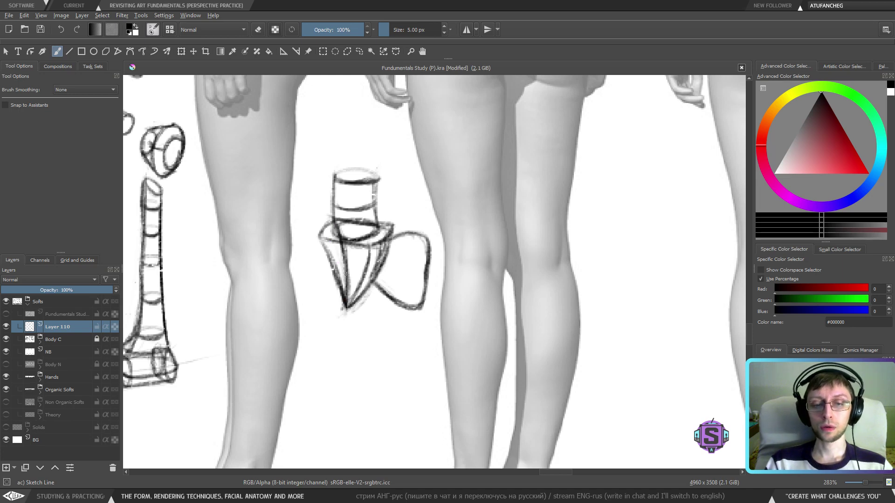
{"action": "mouse_move", "coordinate": [346, 275]}
{"action": "left_mouse_down"}
{"action": "mouse_move", "coordinate": [341, 245]}
{"action": "mouse_move", "coordinate": [345, 309]}
{"action": "left_mouse_up"}
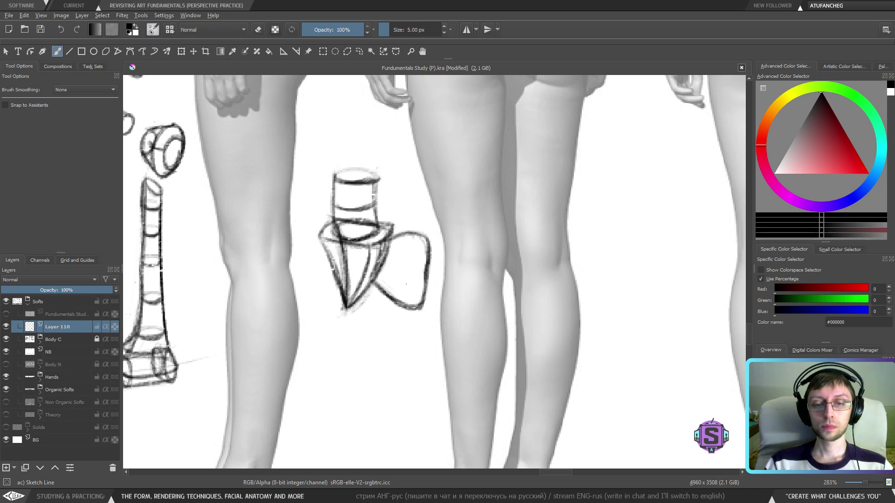
{"action": "mouse_move", "coordinate": [335, 250]}
{"action": "left_mouse_down"}
{"action": "mouse_move", "coordinate": [342, 281]}
{"action": "mouse_move", "coordinate": [340, 270]}
{"action": "left_mouse_up"}
{"action": "mouse_move", "coordinate": [330, 231]}
{"action": "left_mouse_down"}
{"action": "mouse_move", "coordinate": [338, 264]}
{"action": "mouse_move", "coordinate": [289, 215]}
{"action": "mouse_move", "coordinate": [299, 266]}
{"action": "left_mouse_up"}
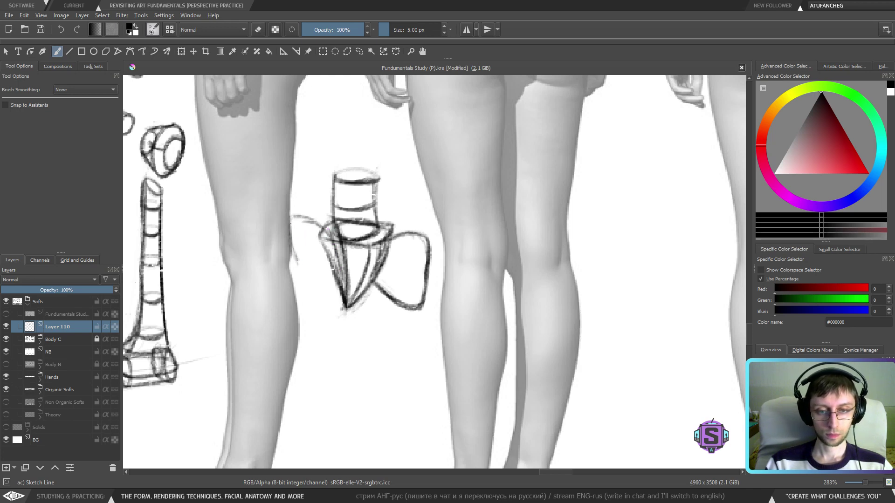
{"action": "mouse_move", "coordinate": [289, 231]}
{"action": "left_mouse_down"}
{"action": "mouse_move", "coordinate": [301, 271]}
{"action": "mouse_move", "coordinate": [315, 224]}
{"action": "mouse_move", "coordinate": [325, 232]}
{"action": "mouse_move", "coordinate": [303, 282]}
{"action": "mouse_move", "coordinate": [299, 275]}
{"action": "mouse_move", "coordinate": [306, 285]}
{"action": "mouse_move", "coordinate": [346, 278]}
{"action": "left_mouse_up"}
{"action": "left_click_drag", "start_coordinate": [294, 263], "coordinate": [307, 287]}
{"action": "left_click_drag", "start_coordinate": [294, 259], "coordinate": [306, 287]}
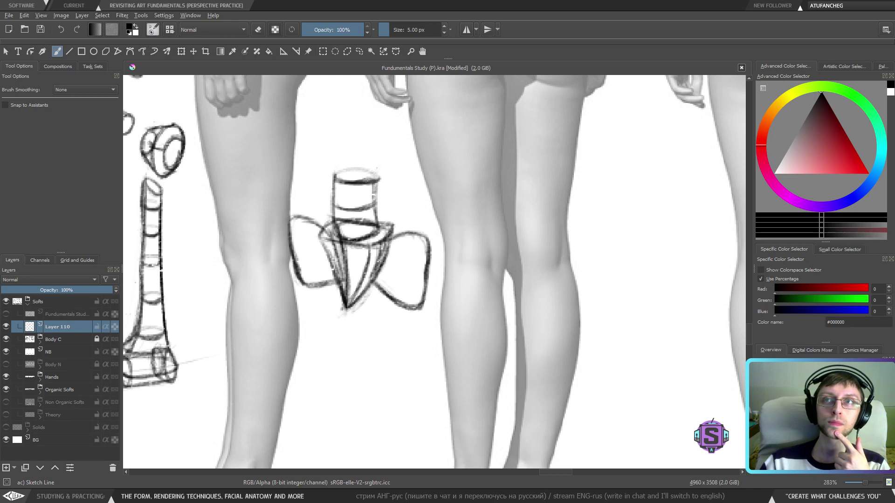
{"action": "left_click_drag", "start_coordinate": [372, 259], "coordinate": [410, 242]}
{"action": "mouse_move", "coordinate": [396, 273]}
{"action": "left_mouse_down"}
{"action": "mouse_move", "coordinate": [344, 362]}
{"action": "mouse_move", "coordinate": [408, 377]}
{"action": "left_mouse_up"}
{"action": "key", "text": "ctrl+z"}
{"action": "key", "text": "ctrl+z"}
{"action": "key", "text": "ctrl+z"}
{"action": "key", "text": "ctrl+z"}
{"action": "key", "text": "ctrl+z"}
{"action": "key", "text": "ctrl+z"}
{"action": "key", "text": "ctrl+z"}
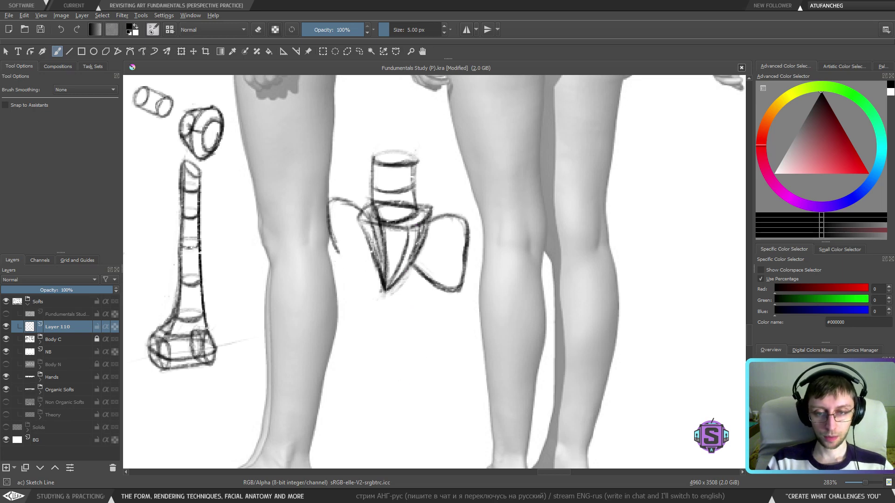
{"action": "key", "text": "ctrl+z"}
{"action": "key", "text": "ctrl+z"}
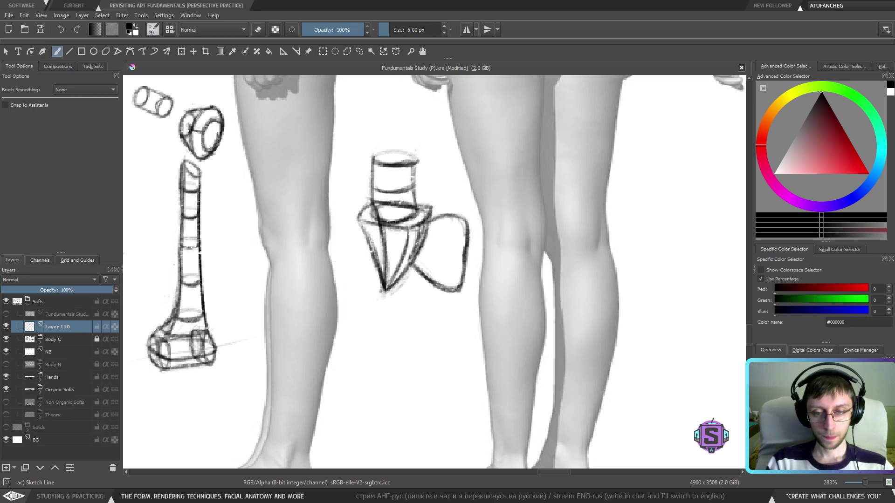
{"action": "key", "text": "ctrl+z"}
{"action": "key", "text": "ctrl+z"}
{"action": "key", "text": "ctrl+z"}
{"action": "key", "text": "ctrl+z"}
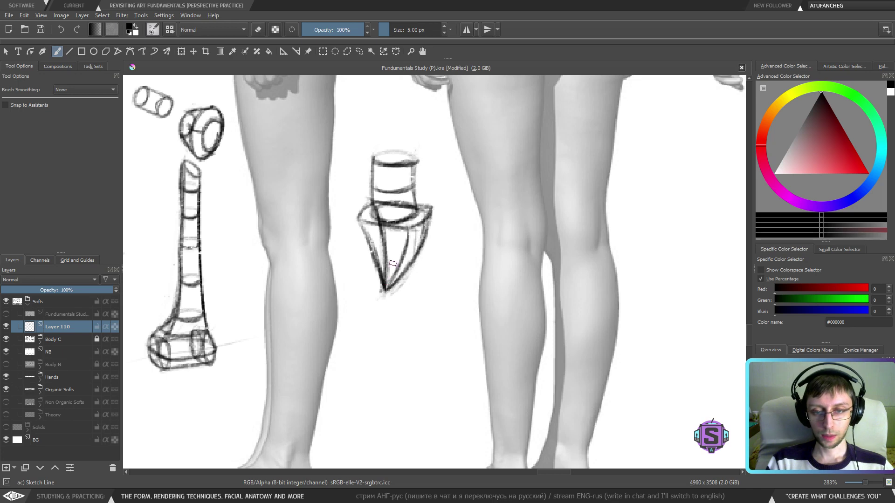
Draw a narrow upright ellipse on each side of the detached wedge and connect the left one to the wedge's rim.
{"action": "mouse_move", "coordinate": [381, 269]}
{"action": "left_mouse_down"}
{"action": "mouse_move", "coordinate": [428, 292]}
{"action": "mouse_move", "coordinate": [370, 297]}
{"action": "mouse_move", "coordinate": [359, 312]}
{"action": "left_mouse_up"}
{"action": "scroll", "coordinate": [450, 290], "scroll_direction": "down", "scroll_amount": 2}
{"action": "scroll", "coordinate": [461, 279], "scroll_direction": "up", "scroll_amount": 2}
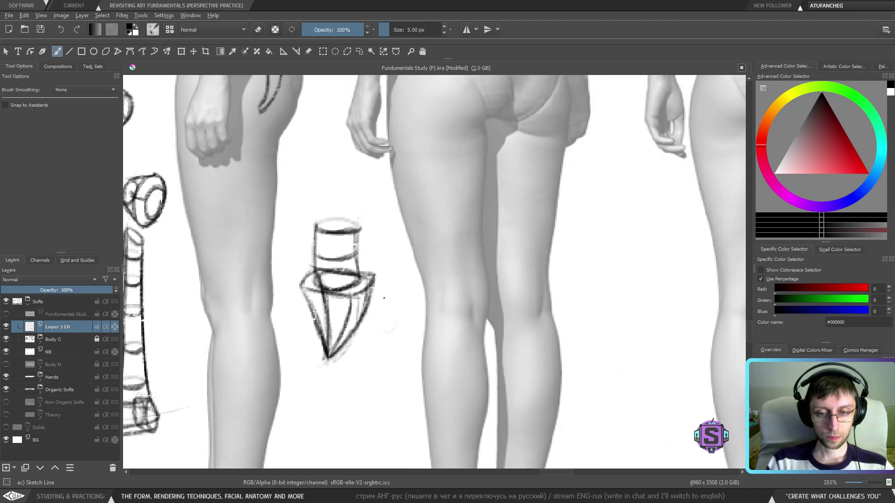
{"action": "mouse_move", "coordinate": [407, 287]}
{"action": "left_mouse_down"}
{"action": "mouse_move", "coordinate": [388, 310]}
{"action": "mouse_move", "coordinate": [407, 298]}
{"action": "mouse_move", "coordinate": [389, 308]}
{"action": "mouse_move", "coordinate": [403, 318]}
{"action": "left_mouse_up"}
{"action": "left_click_drag", "start_coordinate": [274, 298], "coordinate": [264, 310]}
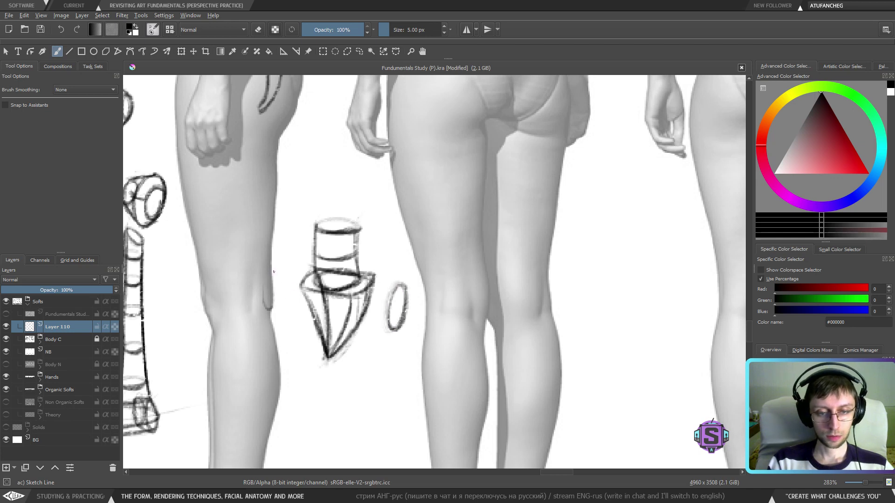
{"action": "mouse_move", "coordinate": [267, 277]}
{"action": "left_mouse_down"}
{"action": "mouse_move", "coordinate": [271, 308]}
{"action": "mouse_move", "coordinate": [265, 280]}
{"action": "mouse_move", "coordinate": [278, 274]}
{"action": "mouse_move", "coordinate": [267, 303]}
{"action": "mouse_move", "coordinate": [277, 273]}
{"action": "mouse_move", "coordinate": [315, 269]}
{"action": "mouse_move", "coordinate": [300, 284]}
{"action": "left_mouse_up"}
{"action": "key", "text": "ctrl+z"}
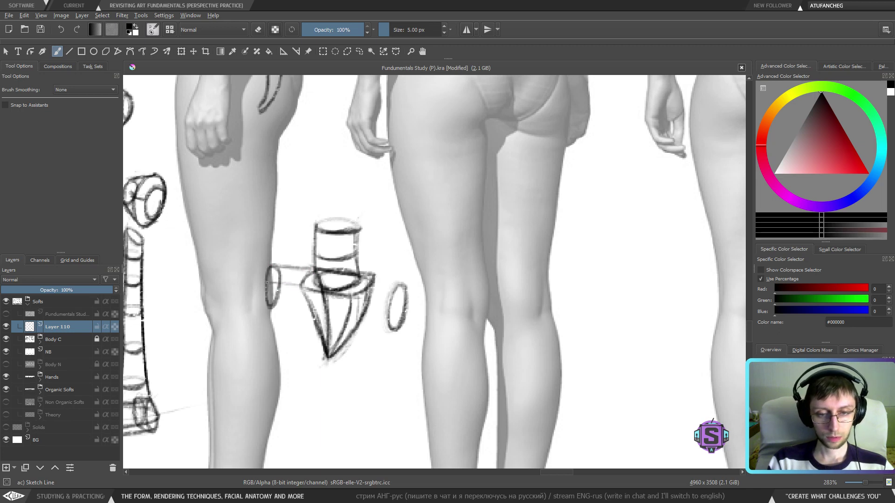
Join the right ellipse to the wedge and curve the lower edges of both side arms into the wedge's sides.
{"action": "mouse_move", "coordinate": [359, 295]}
{"action": "left_mouse_down"}
{"action": "mouse_move", "coordinate": [391, 304]}
{"action": "mouse_move", "coordinate": [407, 285]}
{"action": "left_mouse_up"}
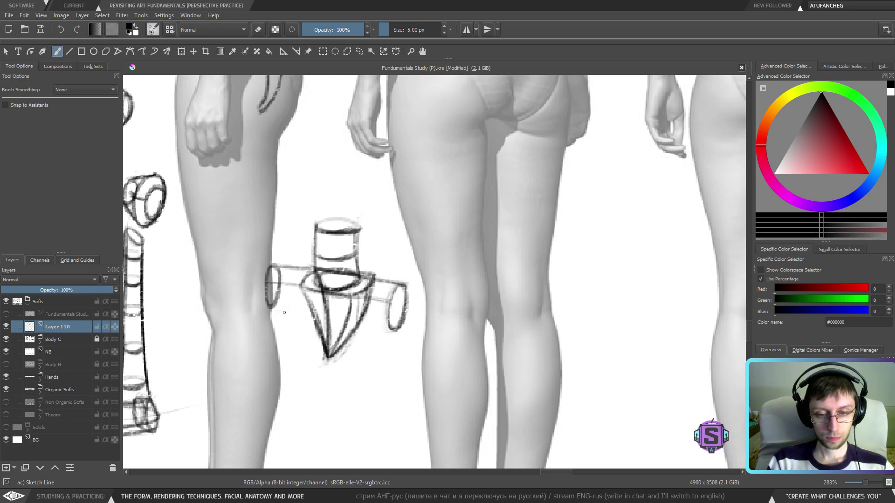
{"action": "left_click_drag", "start_coordinate": [298, 314], "coordinate": [273, 309]}
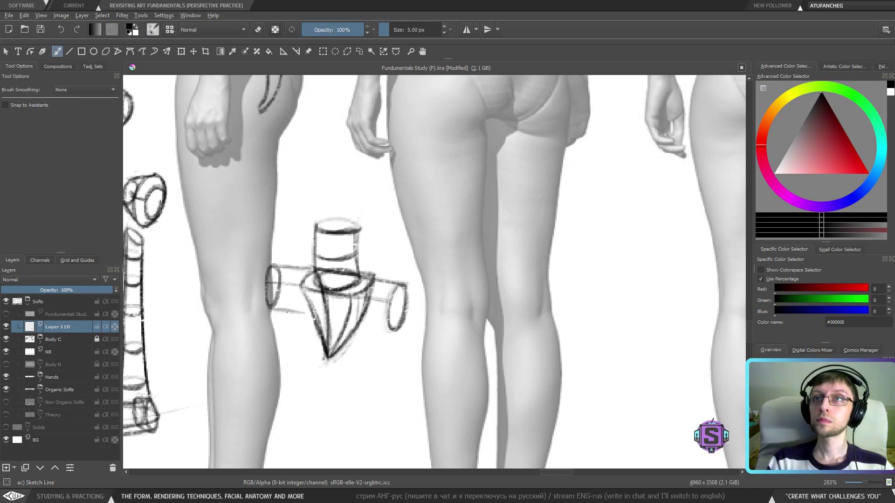
{"action": "mouse_move", "coordinate": [294, 313]}
{"action": "left_mouse_down"}
{"action": "mouse_move", "coordinate": [271, 307]}
{"action": "mouse_move", "coordinate": [316, 331]}
{"action": "mouse_move", "coordinate": [327, 353]}
{"action": "left_mouse_up"}
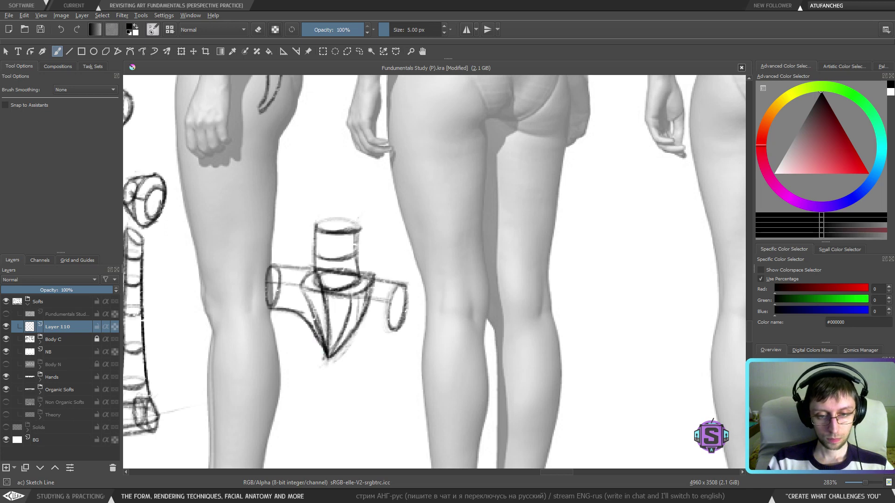
{"action": "mouse_move", "coordinate": [399, 328]}
{"action": "left_mouse_down"}
{"action": "mouse_move", "coordinate": [366, 331]}
{"action": "mouse_move", "coordinate": [336, 355]}
{"action": "mouse_move", "coordinate": [363, 333]}
{"action": "mouse_move", "coordinate": [400, 331]}
{"action": "mouse_move", "coordinate": [375, 327]}
{"action": "left_mouse_up"}
{"action": "key", "text": "ctrl+minus"}
{"action": "key", "text": "ctrl+minus"}
{"action": "key", "text": "ctrl+plus"}
{"action": "key", "text": "ctrl+plus"}
{"action": "left_click_drag", "start_coordinate": [308, 297], "coordinate": [316, 310]}
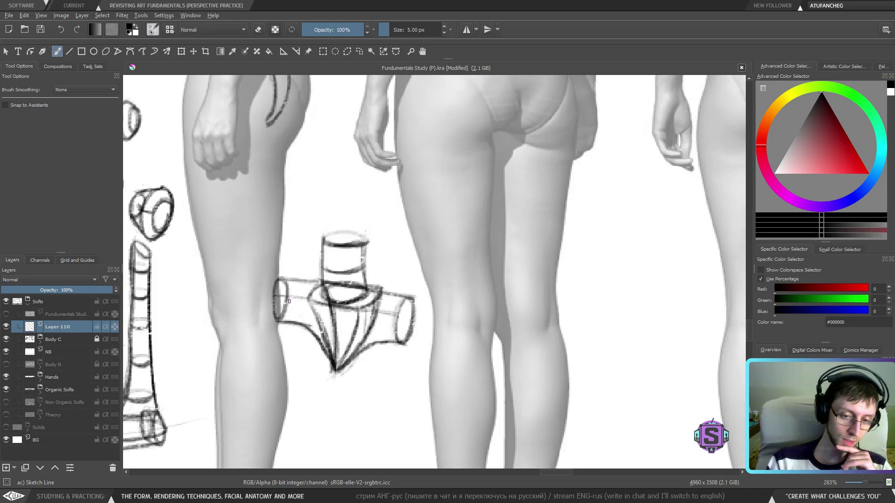
Wrap curved cross contours around both side arms, spaced from their elliptical ends inward to the wedge.
{"action": "left_click_drag", "start_coordinate": [284, 285], "coordinate": [288, 314]}
{"action": "mouse_move", "coordinate": [290, 319]}
{"action": "left_mouse_down"}
{"action": "mouse_move", "coordinate": [287, 286]}
{"action": "mouse_move", "coordinate": [293, 324]}
{"action": "left_mouse_up"}
{"action": "mouse_move", "coordinate": [301, 284]}
{"action": "left_mouse_down"}
{"action": "mouse_move", "coordinate": [306, 326]}
{"action": "mouse_move", "coordinate": [306, 281]}
{"action": "mouse_move", "coordinate": [304, 297]}
{"action": "mouse_move", "coordinate": [295, 284]}
{"action": "mouse_move", "coordinate": [290, 296]}
{"action": "left_mouse_up"}
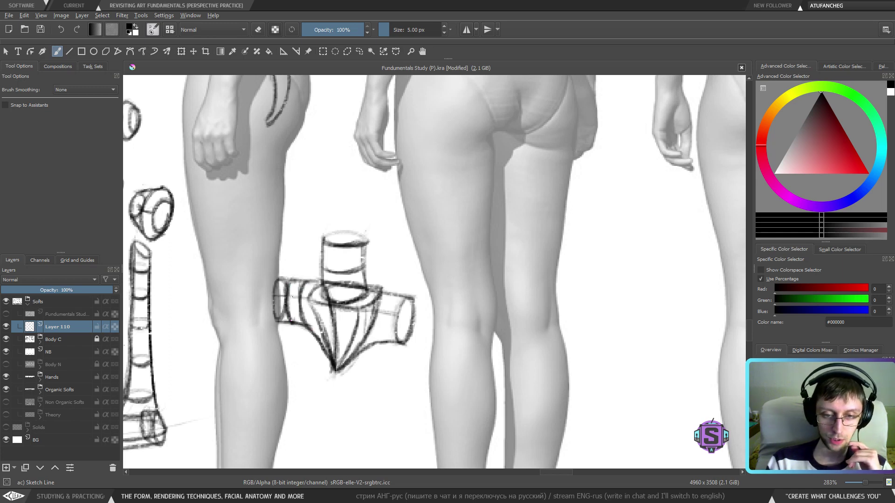
{"action": "left_click_drag", "start_coordinate": [391, 303], "coordinate": [388, 340]}
{"action": "left_click_drag", "start_coordinate": [396, 293], "coordinate": [382, 345]}
{"action": "mouse_move", "coordinate": [397, 295]}
{"action": "left_mouse_down"}
{"action": "mouse_move", "coordinate": [380, 345]}
{"action": "mouse_move", "coordinate": [392, 302]}
{"action": "left_mouse_up"}
{"action": "mouse_move", "coordinate": [373, 342]}
{"action": "left_mouse_down"}
{"action": "mouse_move", "coordinate": [371, 330]}
{"action": "mouse_move", "coordinate": [371, 344]}
{"action": "left_mouse_up"}
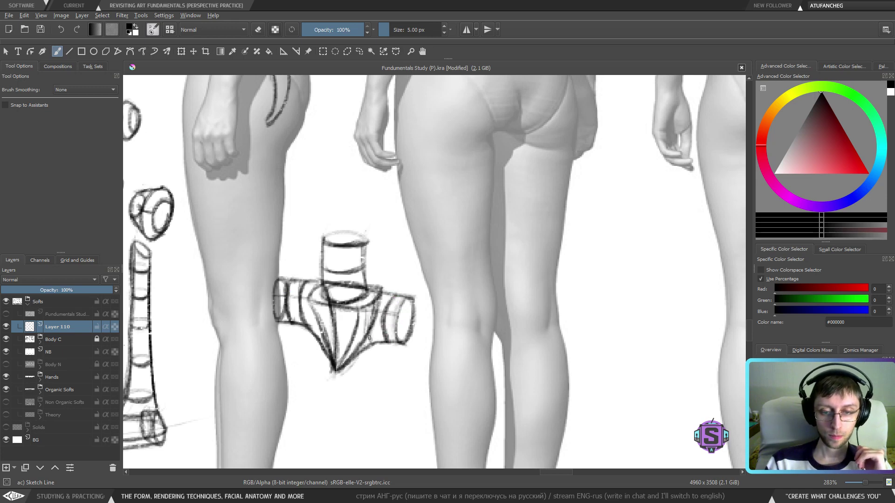
{"action": "left_click_drag", "start_coordinate": [368, 307], "coordinate": [372, 343]}
{"action": "mouse_move", "coordinate": [385, 294]}
{"action": "left_mouse_down"}
{"action": "mouse_move", "coordinate": [368, 326]}
{"action": "mouse_move", "coordinate": [372, 308]}
{"action": "mouse_move", "coordinate": [371, 340]}
{"action": "left_mouse_up"}
Curve a contour across the wedge's lower half and run lengthwise contours along both side arms.
{"action": "mouse_move", "coordinate": [369, 339]}
{"action": "left_mouse_down"}
{"action": "mouse_move", "coordinate": [373, 348]}
{"action": "mouse_move", "coordinate": [354, 353]}
{"action": "left_mouse_up"}
{"action": "mouse_move", "coordinate": [320, 328]}
{"action": "left_mouse_down"}
{"action": "mouse_move", "coordinate": [317, 337]}
{"action": "mouse_move", "coordinate": [359, 341]}
{"action": "left_mouse_up"}
{"action": "left_click_drag", "start_coordinate": [324, 329], "coordinate": [353, 339]}
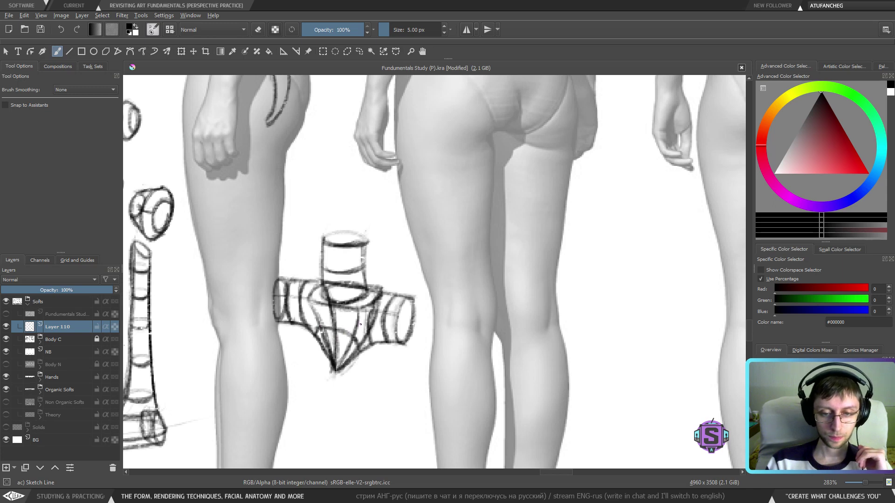
{"action": "mouse_move", "coordinate": [320, 313]}
{"action": "left_mouse_down"}
{"action": "mouse_move", "coordinate": [360, 324]}
{"action": "mouse_move", "coordinate": [274, 305]}
{"action": "left_mouse_up"}
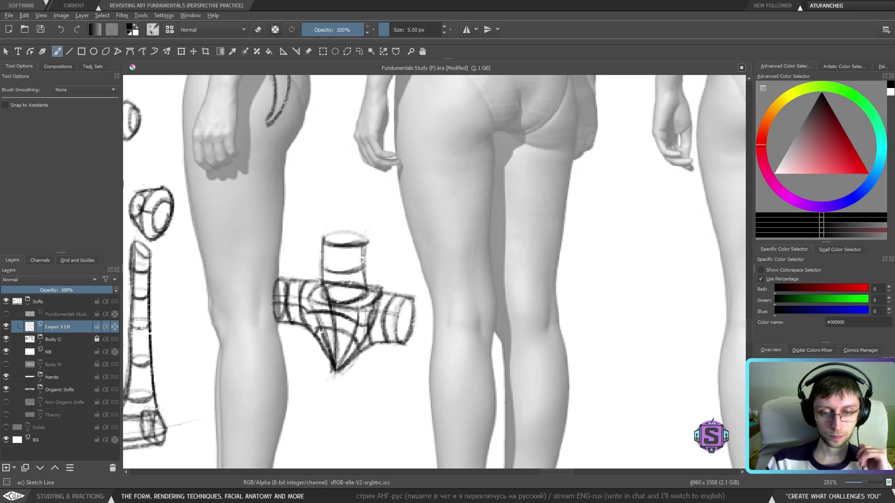
{"action": "left_click_drag", "start_coordinate": [373, 322], "coordinate": [405, 323]}
{"action": "left_click_drag", "start_coordinate": [388, 321], "coordinate": [408, 325]}
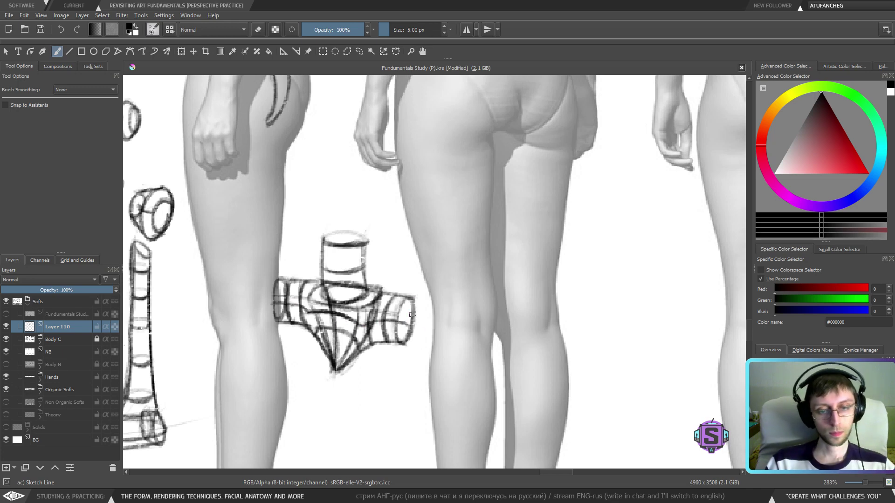
Select the detached wedge construction freehand, move it into the blank space between the front and three-quarter figures, and clear the selection.
{"action": "key", "text": "l"}
{"action": "mouse_move", "coordinate": [408, 394]}
{"action": "left_mouse_down"}
{"action": "mouse_move", "coordinate": [426, 369]}
{"action": "mouse_move", "coordinate": [250, 364]}
{"action": "mouse_move", "coordinate": [368, 406]}
{"action": "left_mouse_up"}
{"action": "key", "text": "minus"}
{"action": "key", "text": "minus"}
{"action": "key", "text": "t"}
{"action": "mouse_move", "coordinate": [390, 323]}
{"action": "left_mouse_down"}
{"action": "mouse_move", "coordinate": [394, 372]}
{"action": "mouse_move", "coordinate": [447, 260]}
{"action": "mouse_move", "coordinate": [460, 334]}
{"action": "left_mouse_up"}
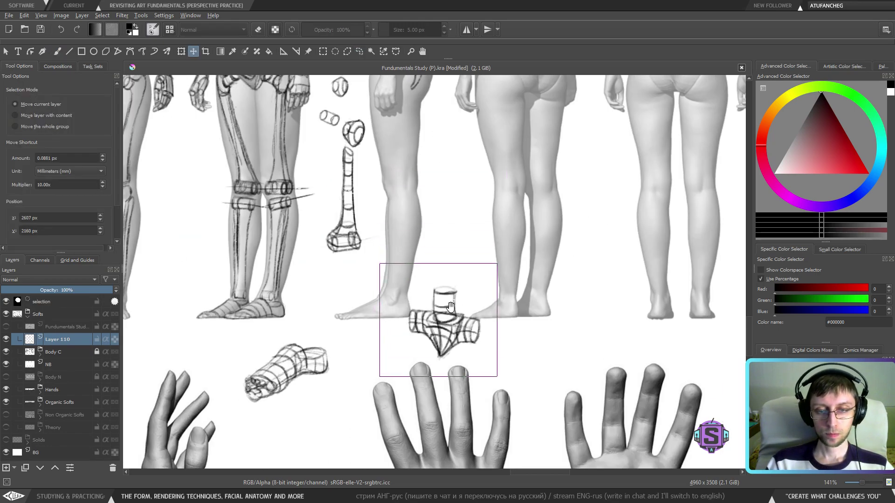
{"action": "left_click_drag", "start_coordinate": [450, 278], "coordinate": [436, 362]}
{"action": "key", "text": "minus"}
{"action": "key", "text": "minus"}
{"action": "mouse_move", "coordinate": [436, 362]}
{"action": "left_mouse_down"}
{"action": "mouse_move", "coordinate": [449, 337]}
{"action": "mouse_move", "coordinate": [408, 362]}
{"action": "mouse_move", "coordinate": [299, 364]}
{"action": "left_mouse_up"}
{"action": "key", "text": "b"}
{"action": "key", "text": "ctrl+shift+a"}
Examine the pelvis, rib cage and shoulder constructions on the front and three-quarter figures against the side view.
{"action": "mouse_move", "coordinate": [335, 406]}
{"action": "left_mouse_down"}
{"action": "mouse_move", "coordinate": [409, 367]}
{"action": "mouse_move", "coordinate": [415, 316]}
{"action": "mouse_move", "coordinate": [445, 313]}
{"action": "mouse_move", "coordinate": [472, 292]}
{"action": "left_mouse_up"}
{"action": "key", "text": "plus"}
{"action": "key", "text": "plus"}
{"action": "key", "text": "plus"}
{"action": "key", "text": "plus"}
{"action": "left_click_drag", "start_coordinate": [517, 204], "coordinate": [467, 269]}
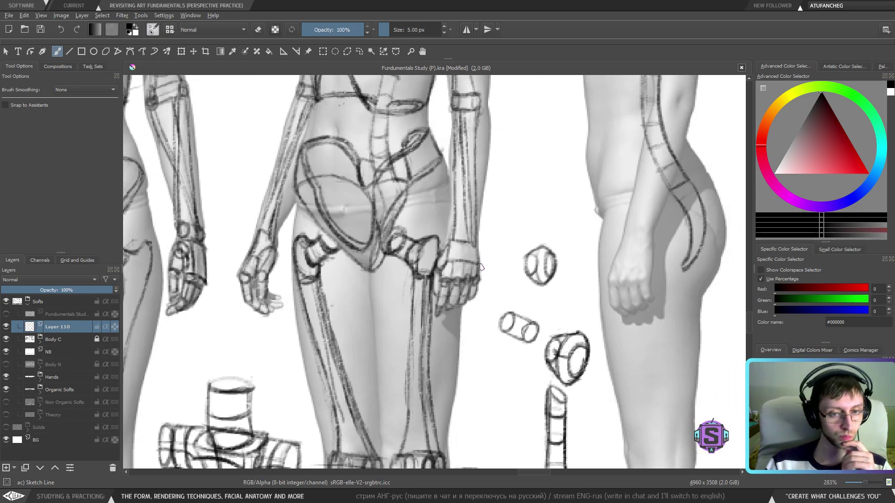
{"action": "left_click_drag", "start_coordinate": [398, 340], "coordinate": [669, 348]}
{"action": "left_click_drag", "start_coordinate": [495, 356], "coordinate": [474, 456]}
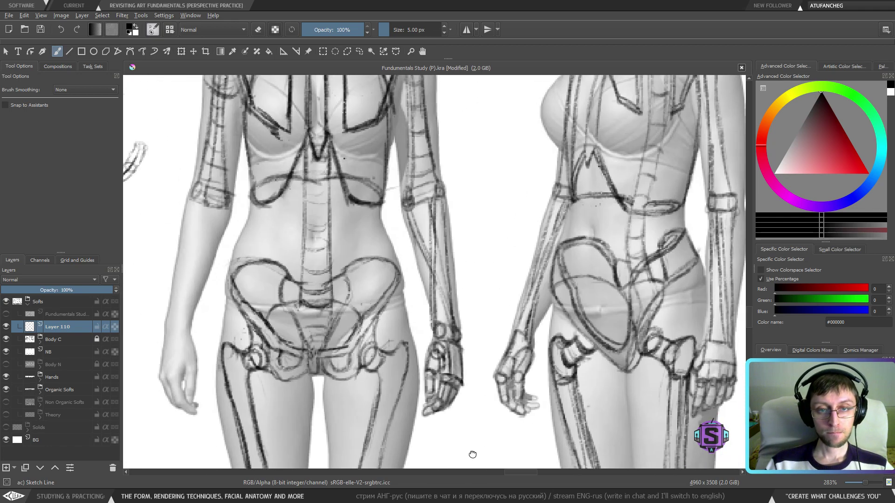
{"action": "left_click_drag", "start_coordinate": [533, 229], "coordinate": [469, 378]}
{"action": "left_click_drag", "start_coordinate": [601, 329], "coordinate": [395, 313]}
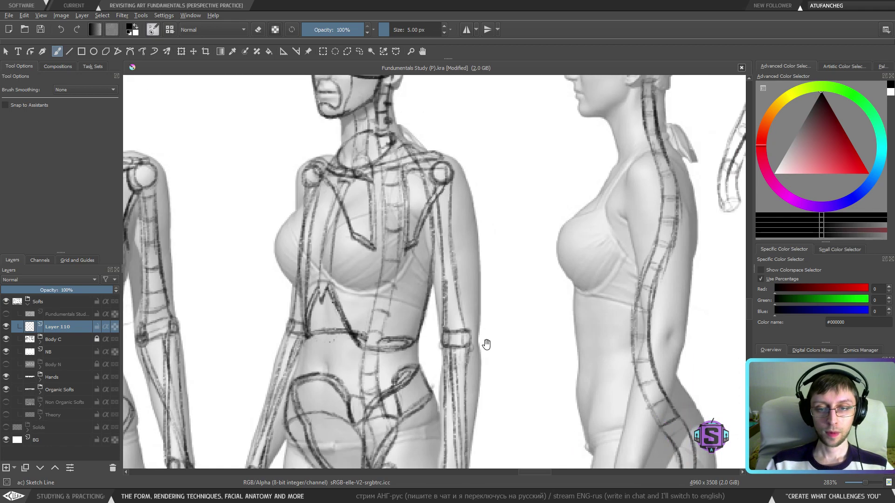
{"action": "mouse_move", "coordinate": [520, 361]}
{"action": "left_mouse_down"}
{"action": "mouse_move", "coordinate": [504, 397]}
{"action": "mouse_move", "coordinate": [394, 394]}
{"action": "left_mouse_up"}
{"action": "left_click_drag", "start_coordinate": [506, 337], "coordinate": [419, 299]}
{"action": "key", "text": "minus"}
{"action": "key", "text": "minus"}
{"action": "key", "text": "plus"}
{"action": "left_click_drag", "start_coordinate": [519, 357], "coordinate": [453, 342]}
{"action": "key", "text": "minus"}
{"action": "key", "text": "plus"}
{"action": "left_click_drag", "start_coordinate": [448, 291], "coordinate": [522, 313]}
{"action": "key", "text": "minus"}
{"action": "key", "text": "plus"}
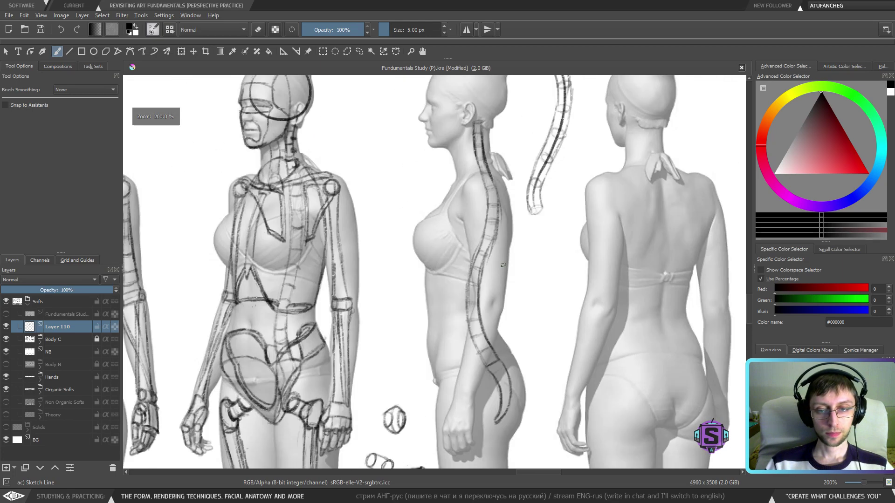
Sketch a slanted ring at the base of the side-view figure's neck and a curved front line down the chest.
{"action": "left_click_drag", "start_coordinate": [471, 205], "coordinate": [449, 223]}
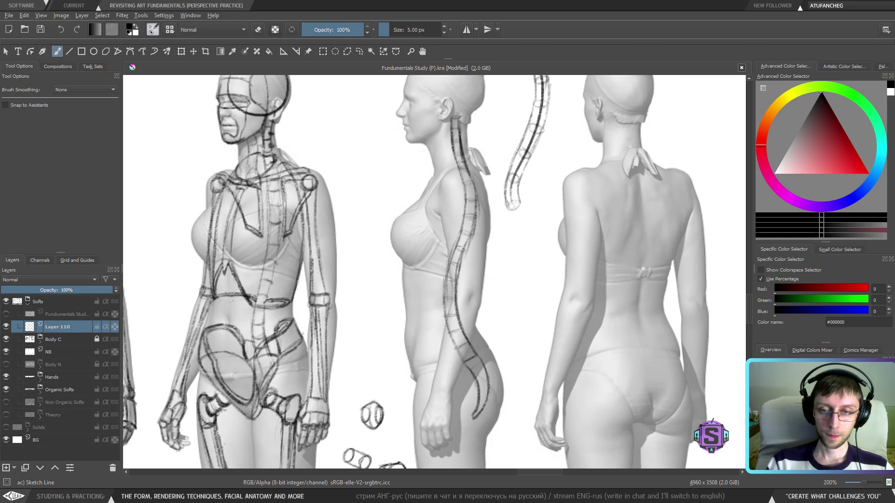
{"action": "mouse_move", "coordinate": [443, 175]}
{"action": "left_mouse_down"}
{"action": "mouse_move", "coordinate": [465, 160]}
{"action": "mouse_move", "coordinate": [440, 172]}
{"action": "left_mouse_up"}
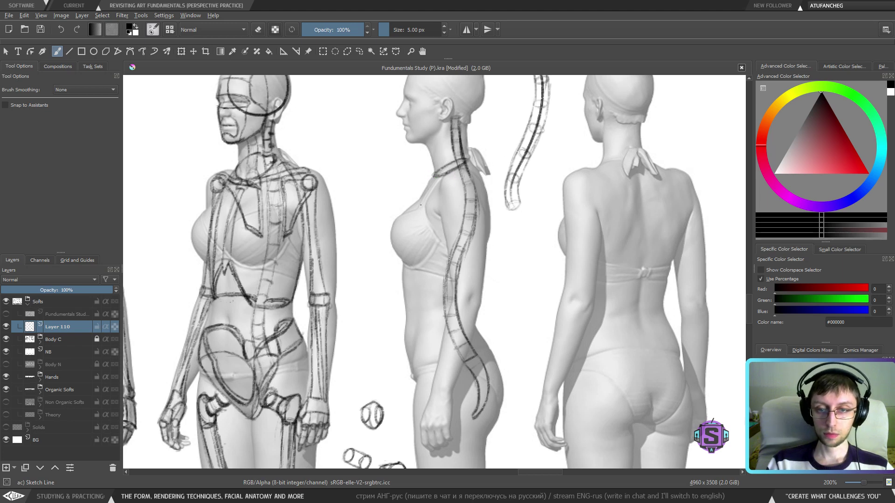
{"action": "mouse_move", "coordinate": [430, 184]}
{"action": "left_mouse_down"}
{"action": "mouse_move", "coordinate": [403, 267]}
{"action": "mouse_move", "coordinate": [411, 236]}
{"action": "mouse_move", "coordinate": [410, 284]}
{"action": "mouse_move", "coordinate": [427, 181]}
{"action": "left_mouse_up"}
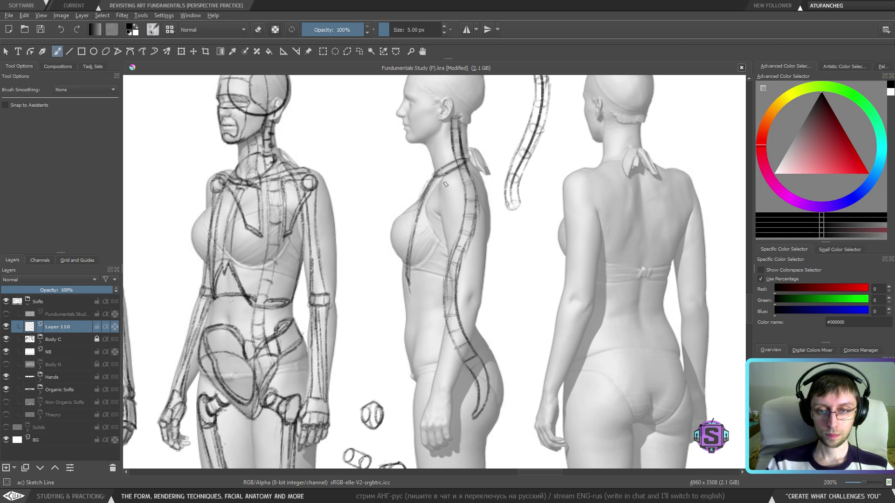
Clear the rough ring strokes at the base of the side-view neck and redraw the slanted ring more cleanly.
{"action": "key", "text": "e"}
{"action": "mouse_move", "coordinate": [438, 173]}
{"action": "left_mouse_down"}
{"action": "mouse_move", "coordinate": [428, 183]}
{"action": "mouse_move", "coordinate": [463, 163]}
{"action": "mouse_move", "coordinate": [434, 179]}
{"action": "mouse_move", "coordinate": [445, 164]}
{"action": "mouse_move", "coordinate": [434, 182]}
{"action": "mouse_move", "coordinate": [457, 172]}
{"action": "left_mouse_up"}
{"action": "key", "text": "e"}
{"action": "key", "text": "e"}
{"action": "key", "text": "e"}
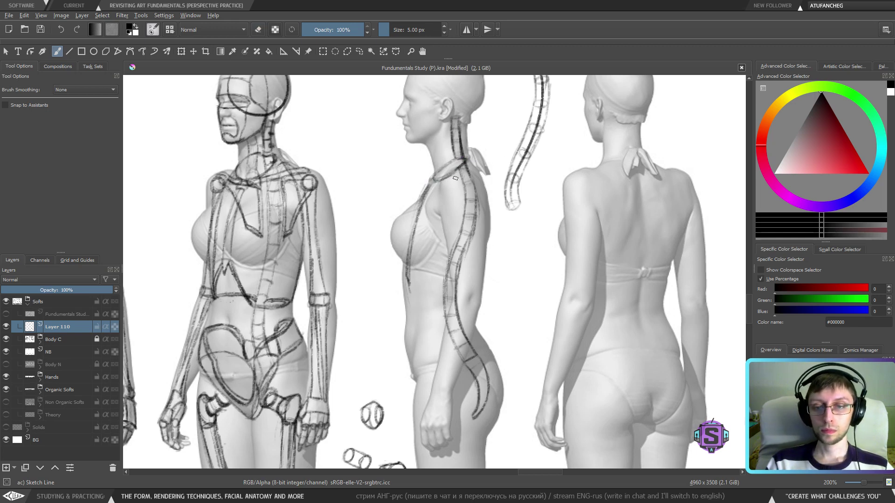
{"action": "key", "text": "l"}
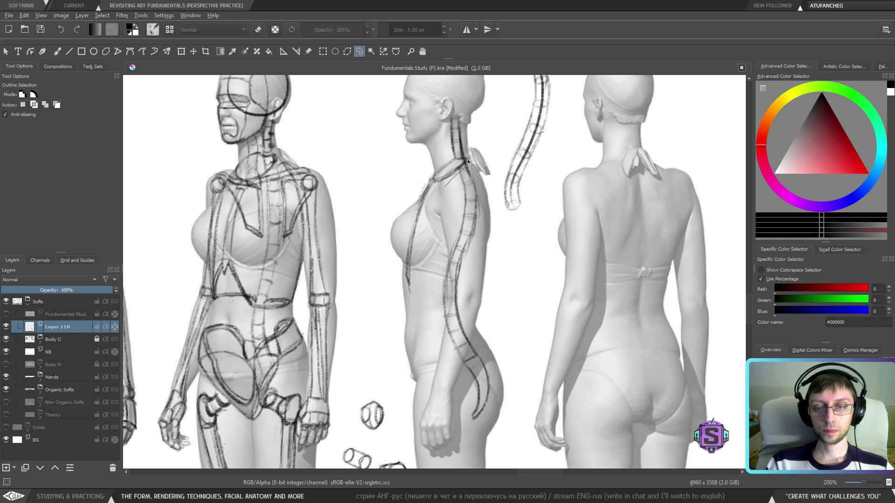
{"action": "mouse_move", "coordinate": [438, 167]}
{"action": "left_mouse_down"}
{"action": "mouse_move", "coordinate": [449, 177]}
{"action": "mouse_move", "coordinate": [439, 174]}
{"action": "left_mouse_up"}
{"action": "key", "text": "Delete"}
{"action": "key", "text": "ctrl+shift+a"}
{"action": "key", "text": "b"}
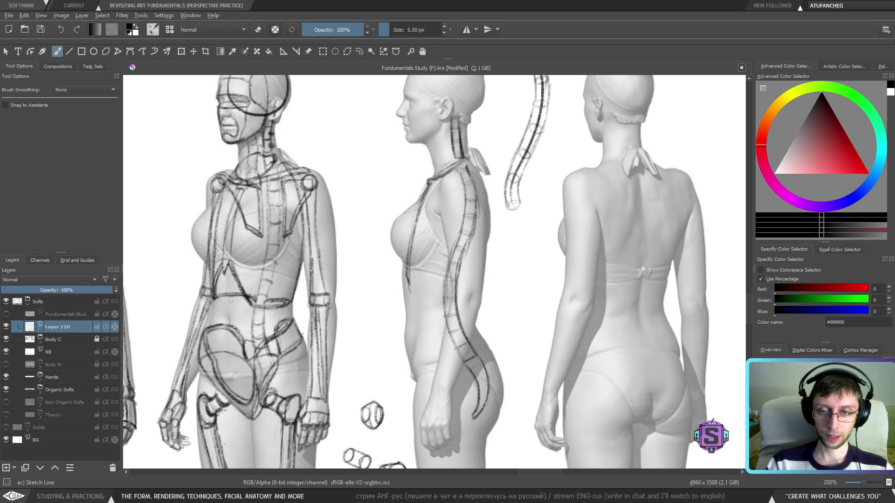
{"action": "left_click_drag", "start_coordinate": [429, 183], "coordinate": [457, 177]}
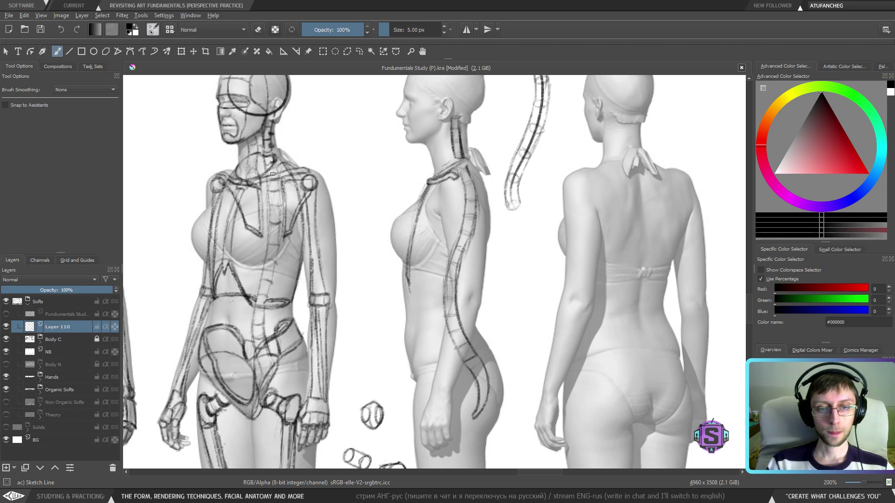
{"action": "left_click_drag", "start_coordinate": [383, 206], "coordinate": [369, 219]}
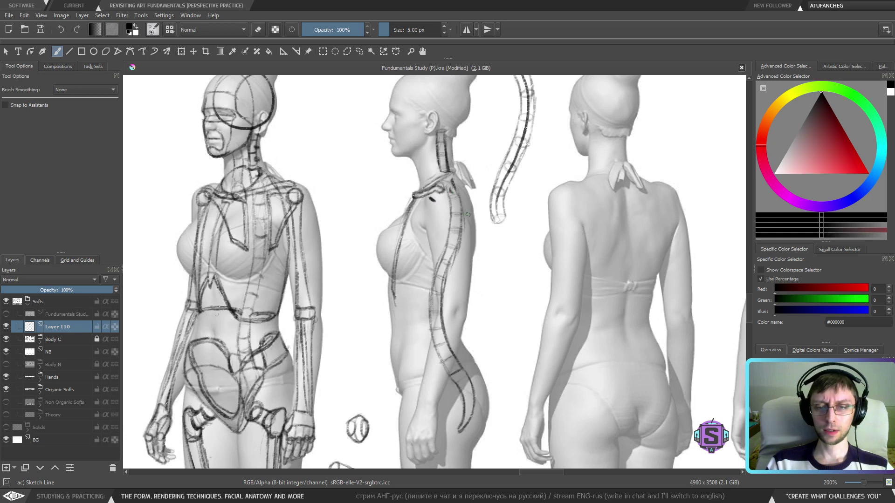
{"action": "key", "text": "ctrl+z"}
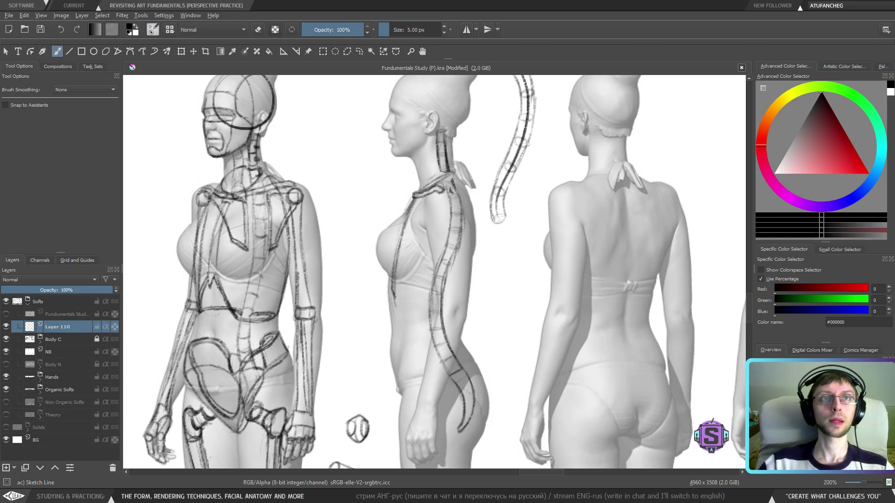
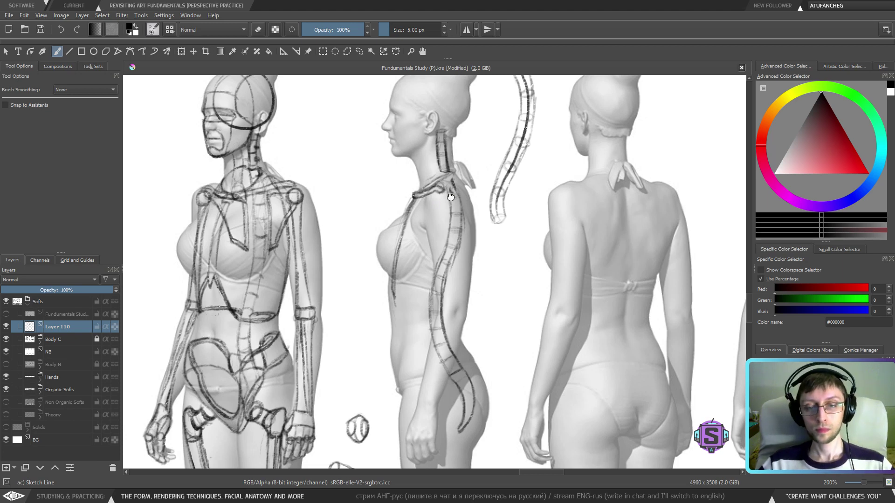
{"action": "left_click_drag", "start_coordinate": [389, 251], "coordinate": [532, 226]}
{"action": "key", "text": "ctrl+z"}
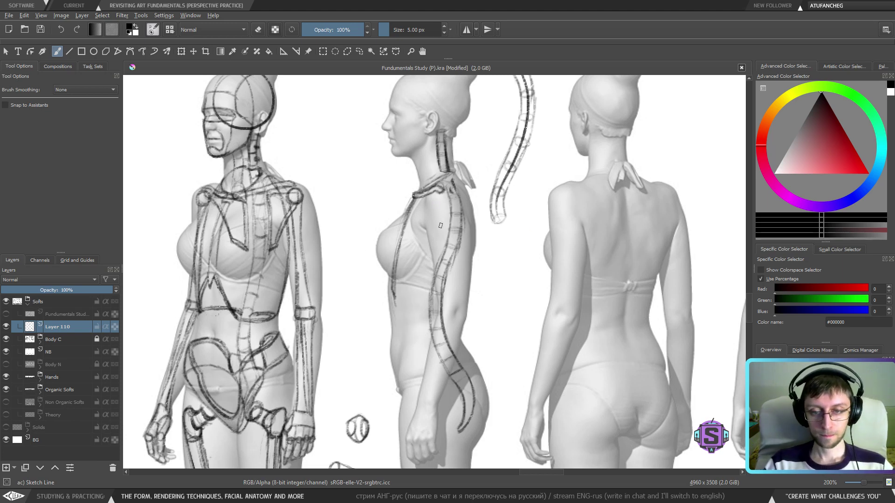
Save the drawing document.
{"action": "left_click", "coordinate": [34, 28]}
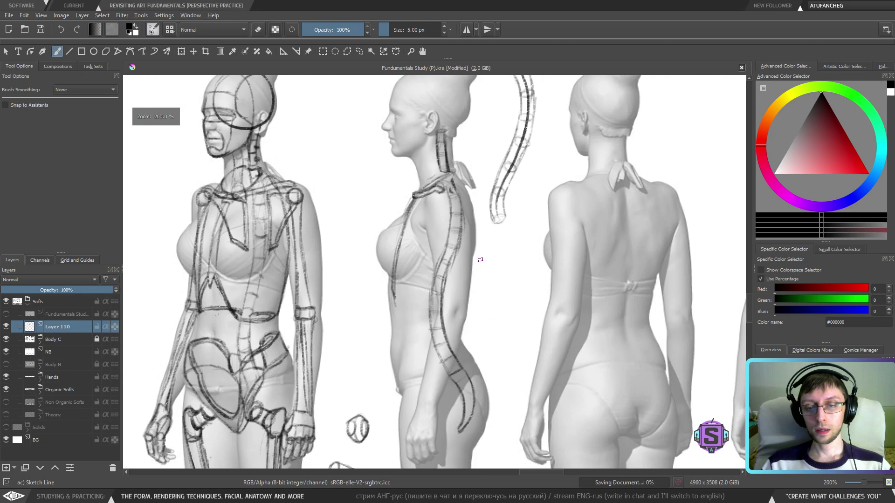
{"action": "left_click_drag", "start_coordinate": [479, 259], "coordinate": [479, 290]}
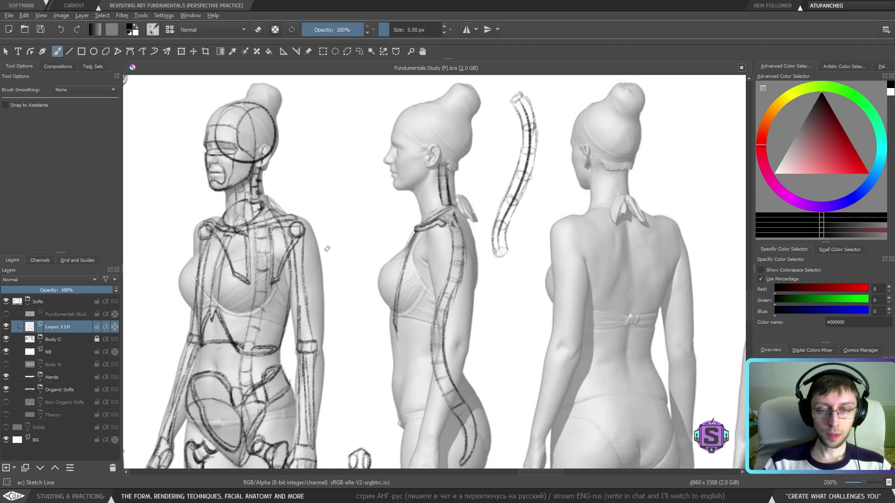
{"action": "left_click_drag", "start_coordinate": [370, 250], "coordinate": [354, 320]}
{"action": "key", "text": "ctrl+z"}
Examine the remaining standing female figures in the row, comparing the back, side and opposite three-quarter views.
{"action": "key", "text": "1"}
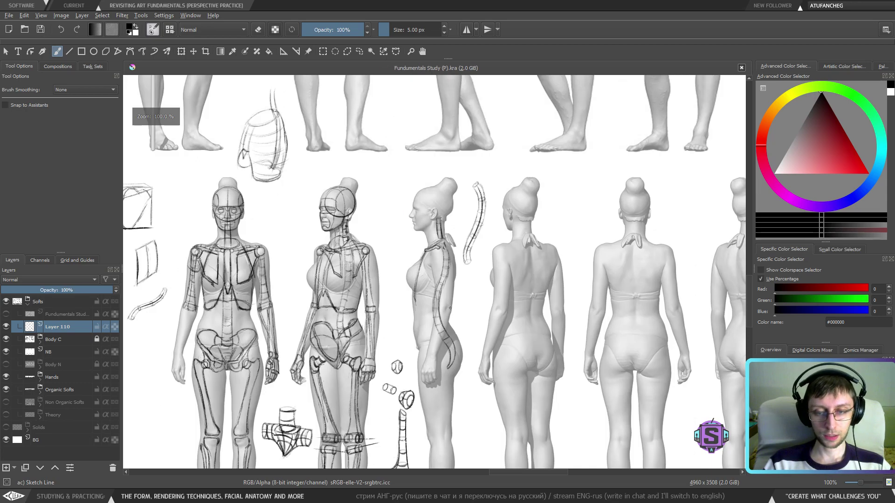
{"action": "key", "text": "plus"}
{"action": "key", "text": "plus"}
{"action": "left_click_drag", "start_coordinate": [509, 302], "coordinate": [326, 240]}
{"action": "left_click_drag", "start_coordinate": [546, 288], "coordinate": [256, 280]}
{"action": "left_click_drag", "start_coordinate": [588, 286], "coordinate": [248, 285]}
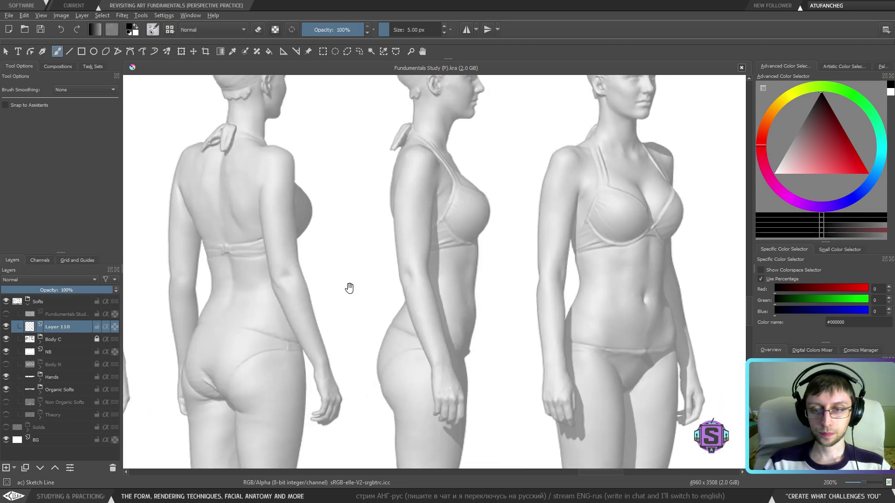
{"action": "left_click_drag", "start_coordinate": [563, 296], "coordinate": [363, 302]}
{"action": "left_click_drag", "start_coordinate": [426, 295], "coordinate": [567, 305]}
{"action": "key", "text": "1"}
{"action": "left_click_drag", "start_coordinate": [351, 311], "coordinate": [451, 297]}
{"action": "left_click_drag", "start_coordinate": [384, 307], "coordinate": [591, 309]}
{"action": "mouse_move", "coordinate": [415, 309]}
{"action": "left_mouse_down"}
{"action": "mouse_move", "coordinate": [455, 312]}
{"action": "mouse_move", "coordinate": [432, 323]}
{"action": "left_mouse_up"}
Sketch a slanted four-sided sternum with a pointed lower tip on the chest of the three-quarter figure beside the front view.
{"action": "key", "text": "plus"}
{"action": "key", "text": "plus"}
{"action": "key", "text": "plus"}
{"action": "key", "text": "minus"}
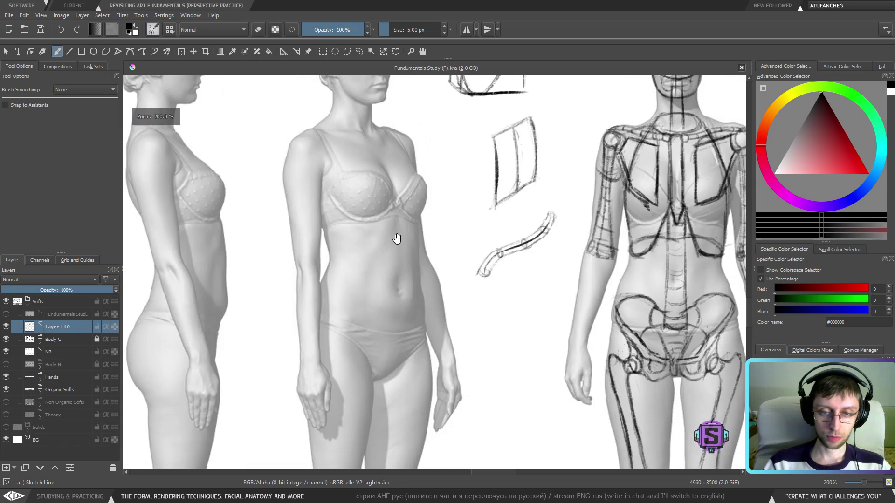
{"action": "left_click_drag", "start_coordinate": [397, 239], "coordinate": [420, 286]}
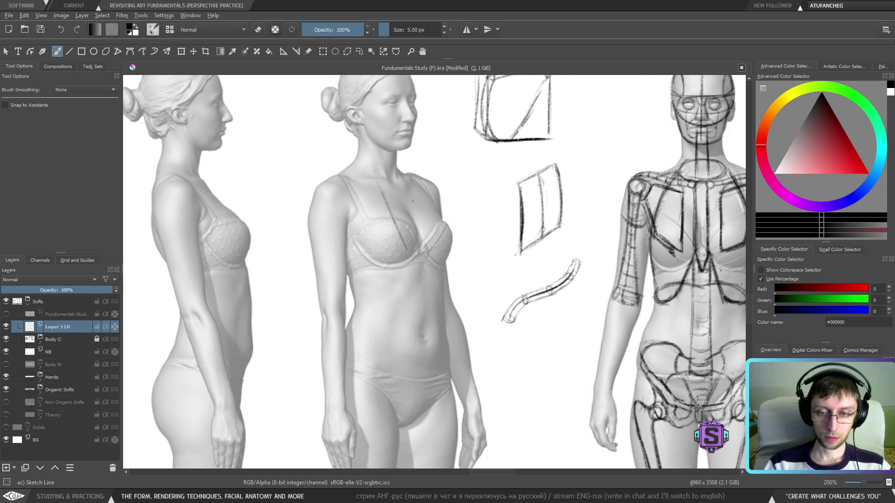
{"action": "mouse_move", "coordinate": [434, 250]}
{"action": "left_mouse_down"}
{"action": "mouse_move", "coordinate": [407, 188]}
{"action": "mouse_move", "coordinate": [434, 251]}
{"action": "left_mouse_up"}
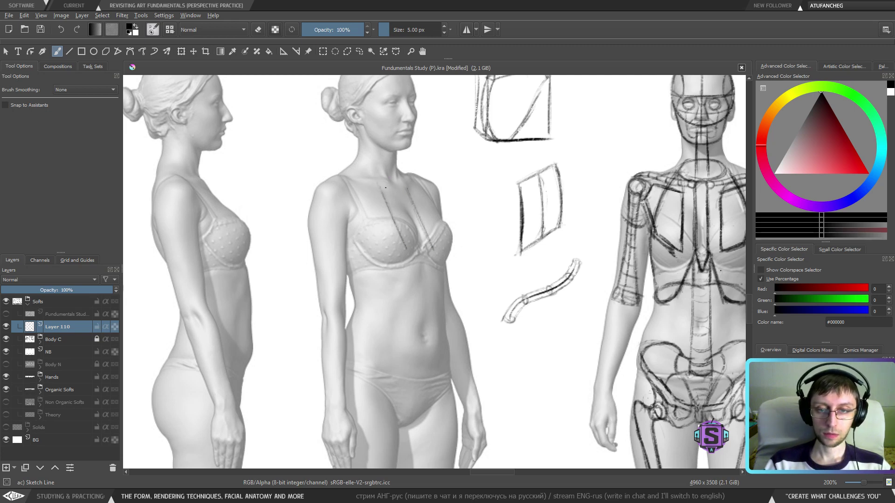
{"action": "mouse_move", "coordinate": [407, 187]}
{"action": "left_mouse_down"}
{"action": "mouse_move", "coordinate": [402, 187]}
{"action": "mouse_move", "coordinate": [379, 192]}
{"action": "mouse_move", "coordinate": [391, 217]}
{"action": "left_mouse_up"}
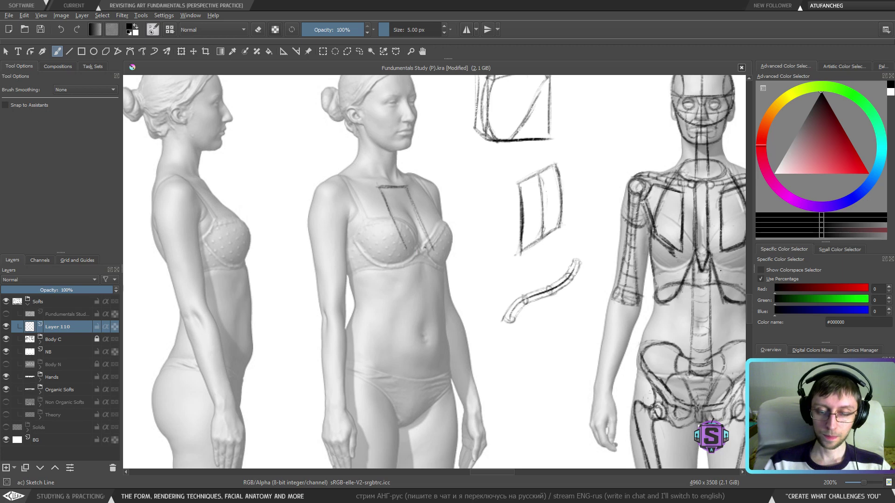
{"action": "left_click_drag", "start_coordinate": [404, 245], "coordinate": [436, 256]}
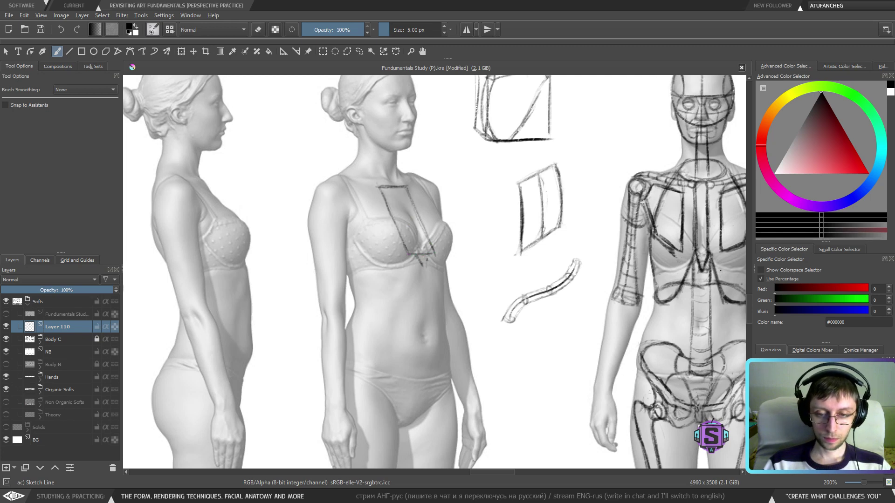
{"action": "left_click_drag", "start_coordinate": [414, 255], "coordinate": [423, 268]}
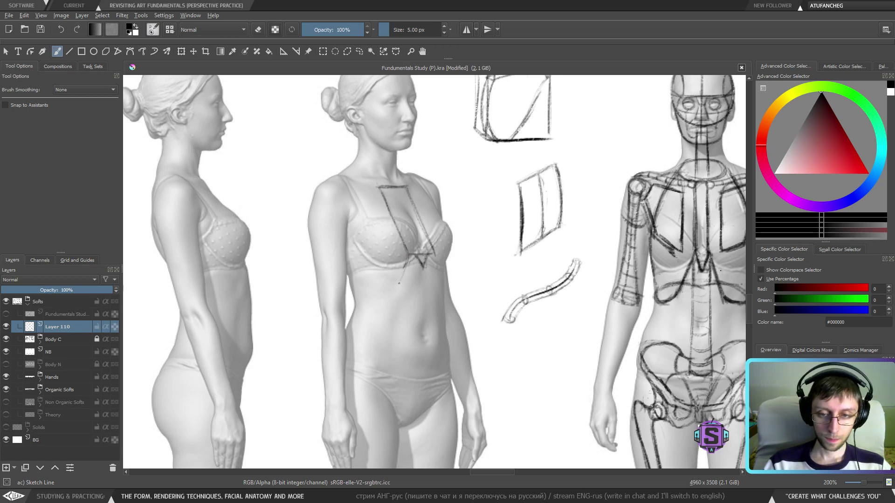
Sketch diverging rib-arch lines below the sternum and a flat ellipse along the near lower edge of the rib cage.
{"action": "left_click_drag", "start_coordinate": [408, 255], "coordinate": [396, 285]}
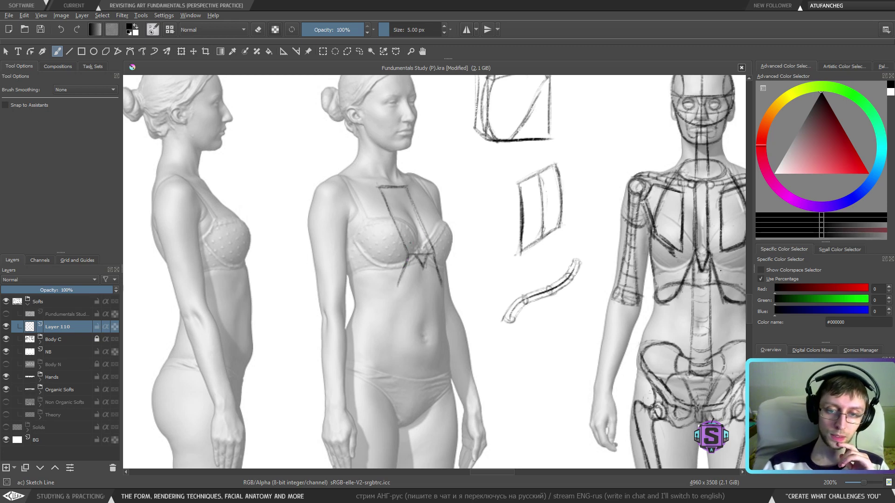
{"action": "mouse_move", "coordinate": [392, 192]}
{"action": "left_mouse_down"}
{"action": "mouse_move", "coordinate": [426, 254]}
{"action": "mouse_move", "coordinate": [409, 216]}
{"action": "left_mouse_up"}
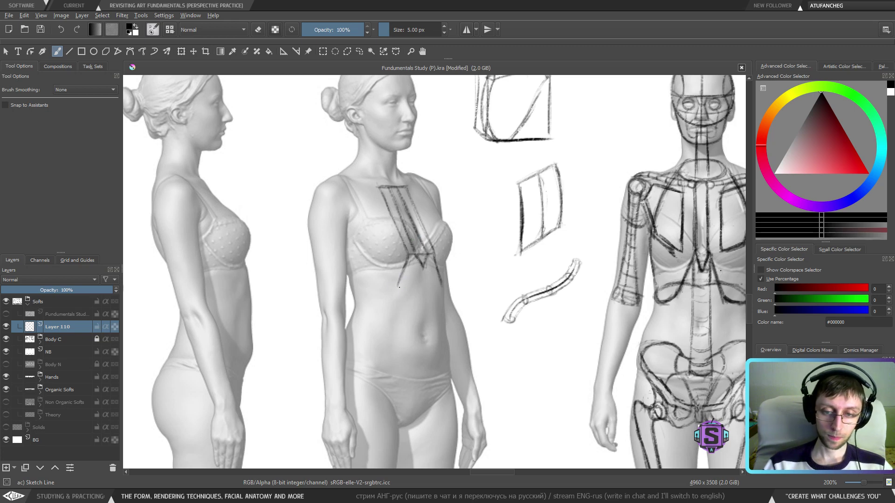
{"action": "mouse_move", "coordinate": [381, 294]}
{"action": "left_mouse_down"}
{"action": "mouse_move", "coordinate": [391, 290]}
{"action": "mouse_move", "coordinate": [372, 293]}
{"action": "left_mouse_up"}
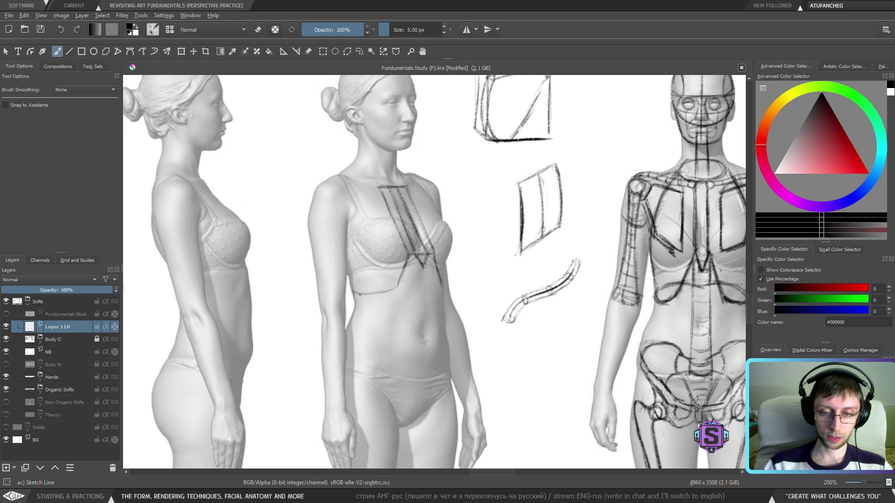
{"action": "left_click_drag", "start_coordinate": [357, 287], "coordinate": [397, 287]}
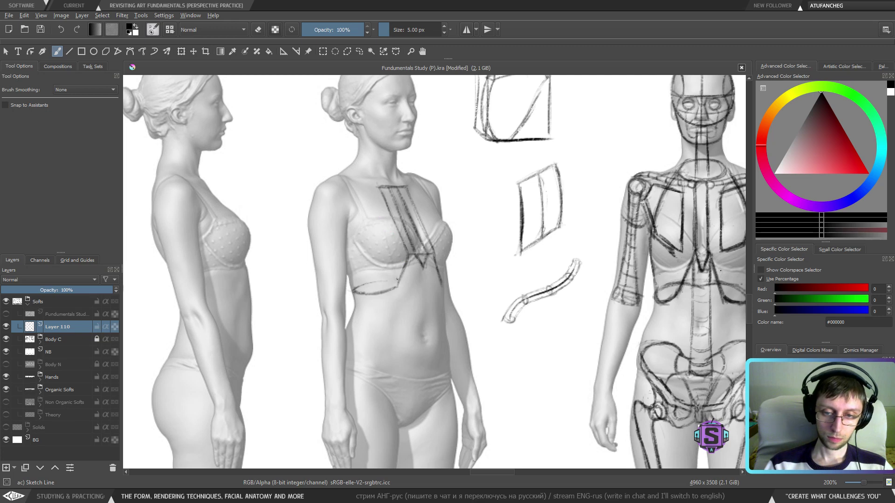
Add slanted guide lines flanking the sternum, with small joint circles on its top edge and the far collarbone.
{"action": "left_click_drag", "start_coordinate": [397, 281], "coordinate": [378, 221]}
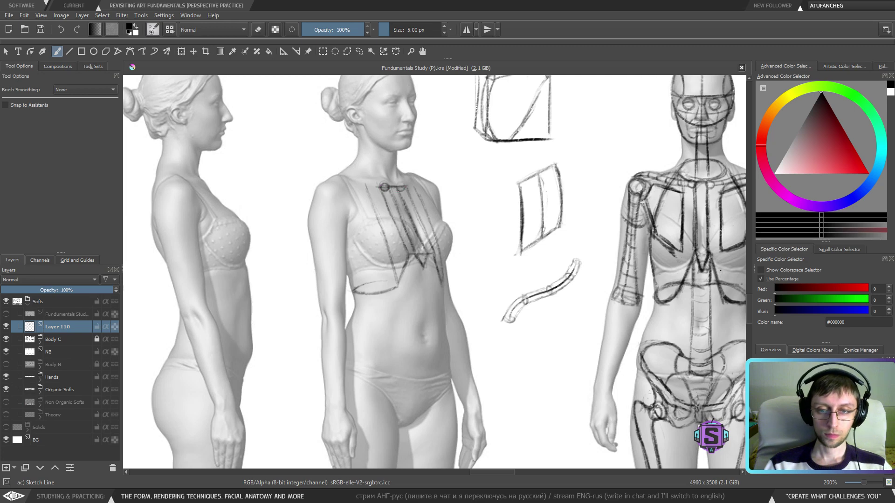
{"action": "mouse_move", "coordinate": [406, 188]}
{"action": "left_mouse_down"}
{"action": "mouse_move", "coordinate": [363, 179]}
{"action": "mouse_move", "coordinate": [417, 175]}
{"action": "left_mouse_up"}
{"action": "key", "text": "ctrl+z"}
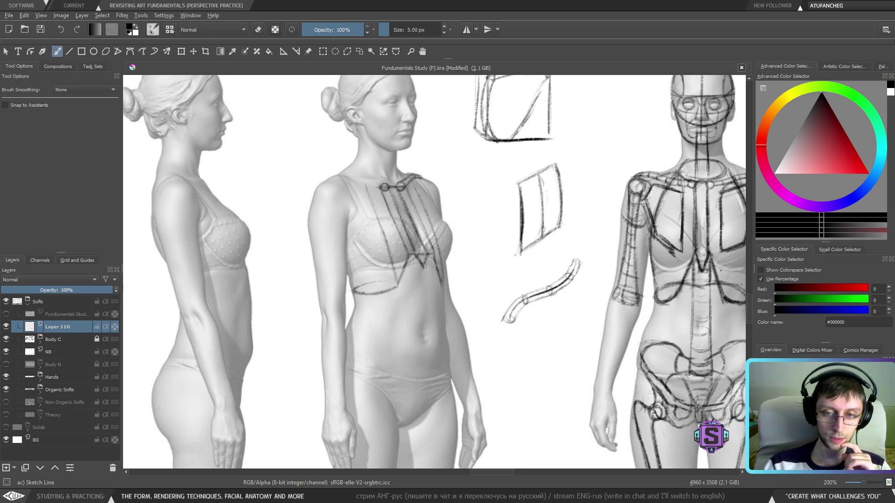
{"action": "key", "text": "e"}
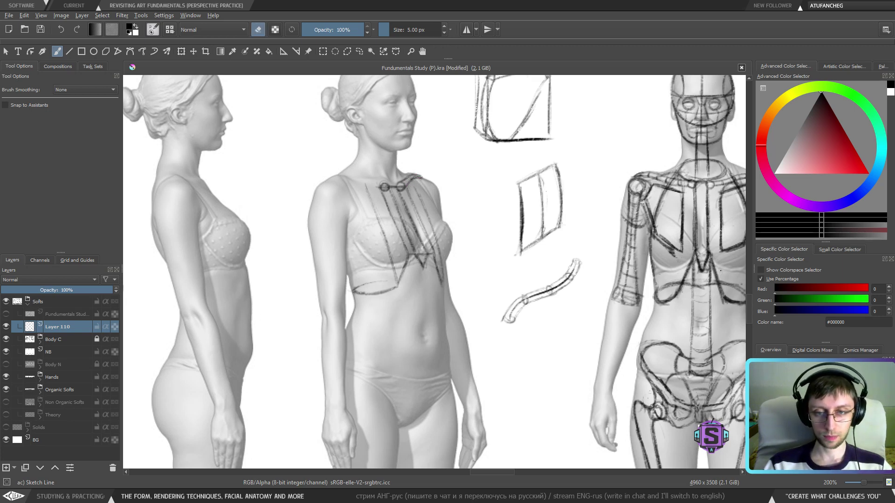
{"action": "key", "text": "e"}
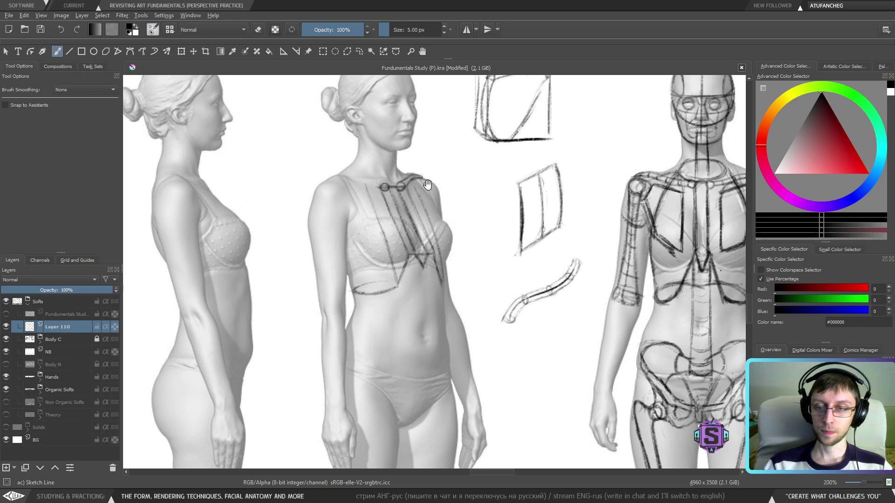
Sketch a detached S-curved collarbone tube with elliptical ends in the blank space beside the three-quarter figure.
{"action": "mouse_move", "coordinate": [427, 184]}
{"action": "left_mouse_down"}
{"action": "mouse_move", "coordinate": [414, 211]}
{"action": "mouse_move", "coordinate": [386, 202]}
{"action": "mouse_move", "coordinate": [413, 198]}
{"action": "left_mouse_up"}
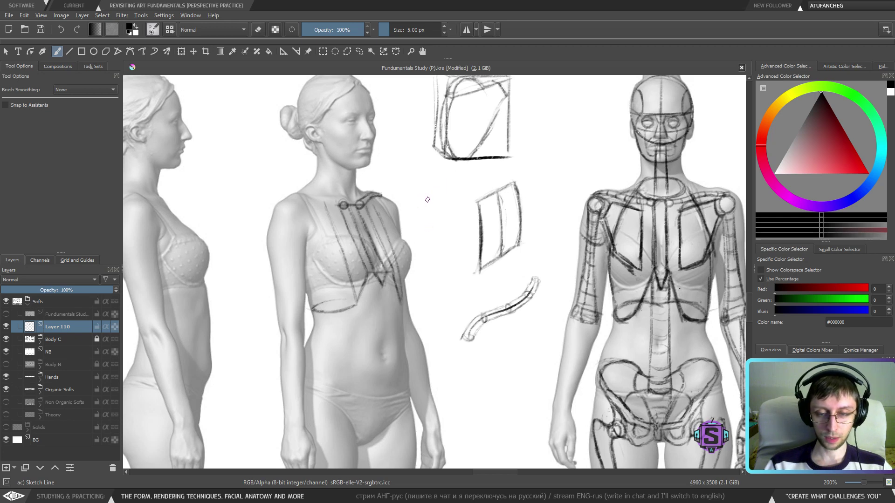
{"action": "left_click_drag", "start_coordinate": [426, 185], "coordinate": [426, 233]}
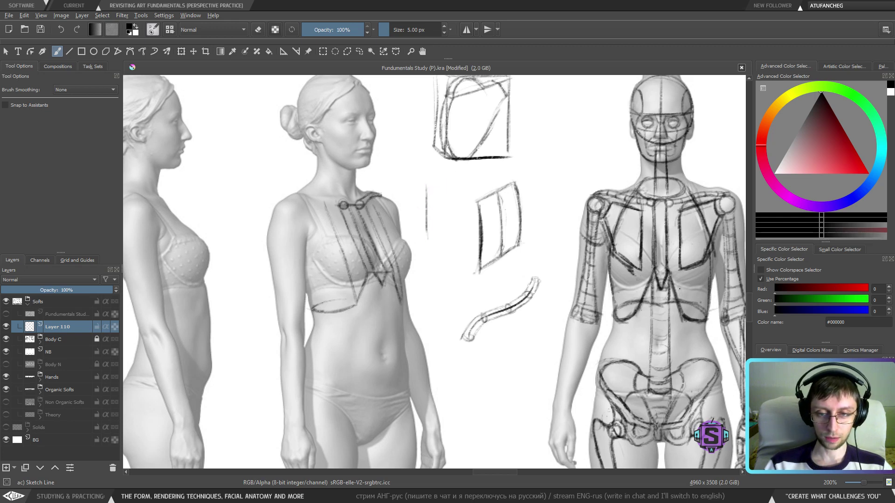
{"action": "key", "text": "ctrl+z"}
{"action": "mouse_move", "coordinate": [426, 184]}
{"action": "left_mouse_down"}
{"action": "mouse_move", "coordinate": [443, 263]}
{"action": "mouse_move", "coordinate": [431, 218]}
{"action": "left_mouse_up"}
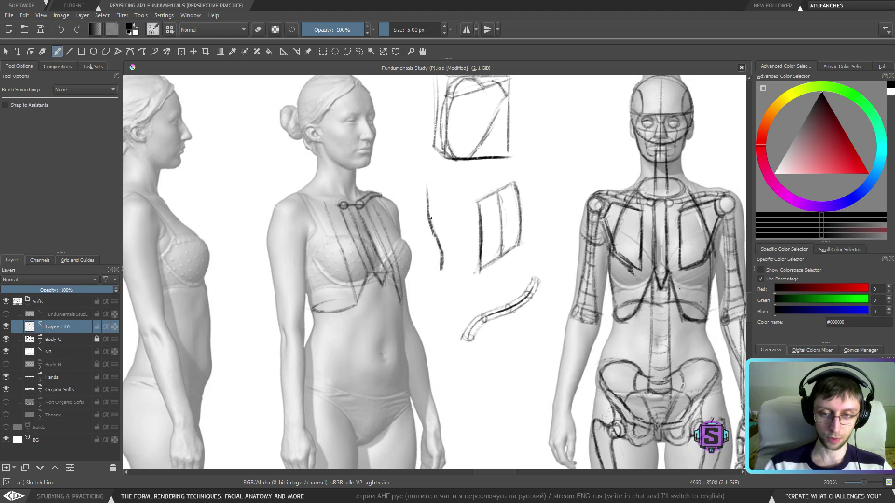
{"action": "left_click_drag", "start_coordinate": [423, 187], "coordinate": [432, 185]}
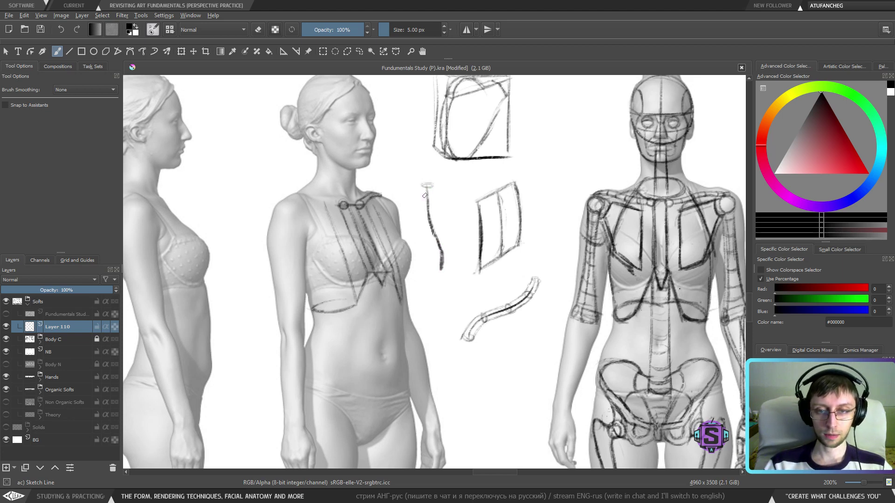
{"action": "left_click_drag", "start_coordinate": [447, 271], "coordinate": [442, 270]}
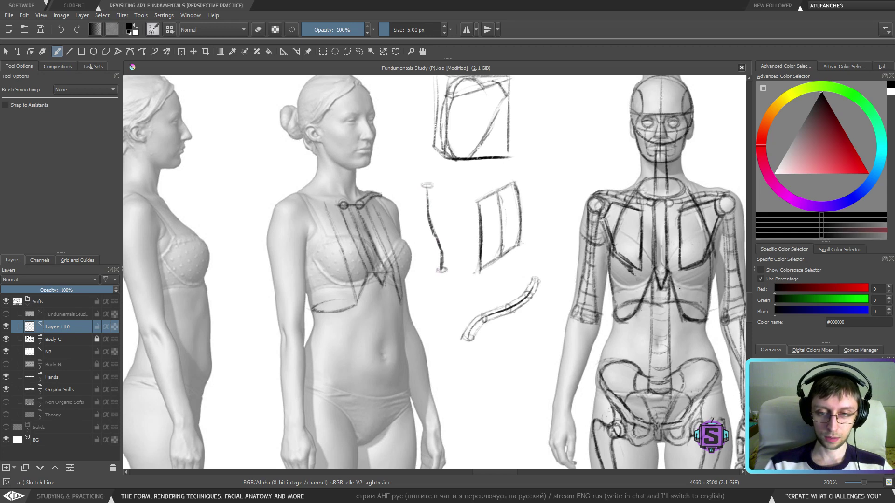
{"action": "mouse_move", "coordinate": [422, 186]}
{"action": "left_mouse_down"}
{"action": "mouse_move", "coordinate": [431, 236]}
{"action": "mouse_move", "coordinate": [438, 227]}
{"action": "mouse_move", "coordinate": [424, 227]}
{"action": "mouse_move", "coordinate": [425, 208]}
{"action": "mouse_move", "coordinate": [448, 269]}
{"action": "mouse_move", "coordinate": [432, 185]}
{"action": "left_mouse_up"}
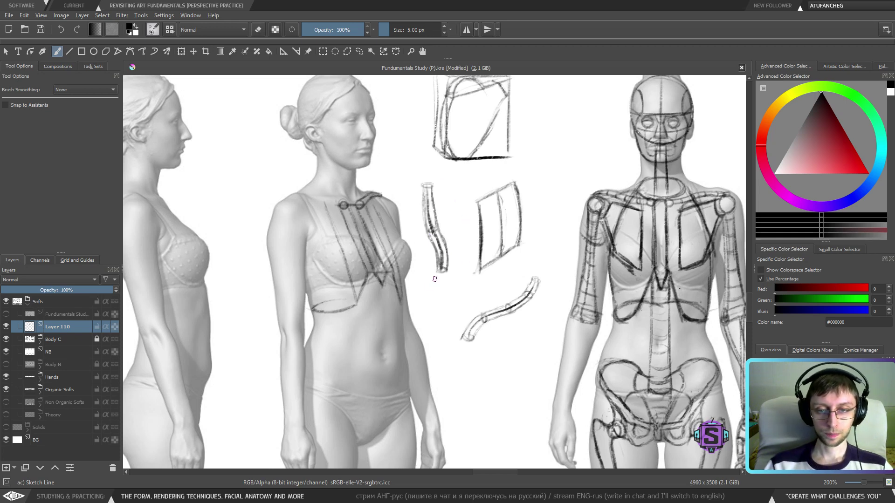
Select the detached S-curved tube sketch freehand, delete it, and clear the selection.
{"action": "key", "text": "l"}
{"action": "mouse_move", "coordinate": [455, 304]}
{"action": "left_mouse_down"}
{"action": "mouse_move", "coordinate": [458, 225]}
{"action": "mouse_move", "coordinate": [419, 217]}
{"action": "mouse_move", "coordinate": [452, 301]}
{"action": "left_mouse_up"}
{"action": "key", "text": "Delete"}
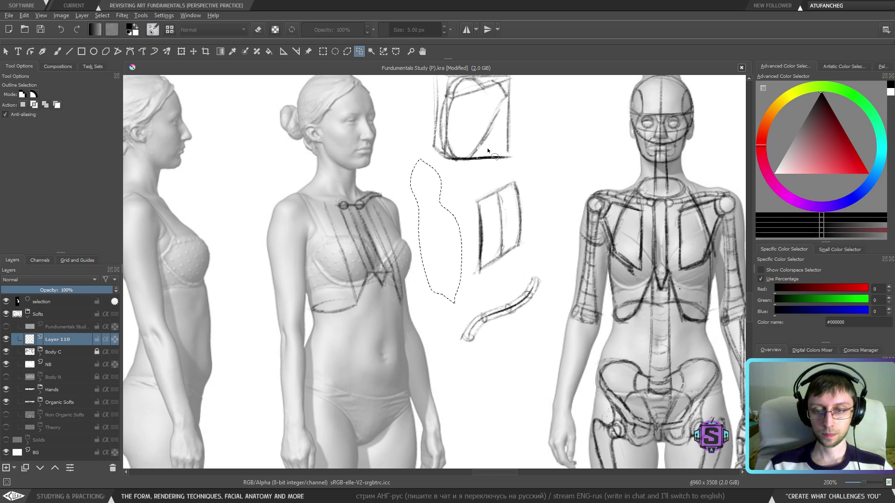
{"action": "key", "text": "ctrl+shift+a"}
Sketch the near collarbone as a curved bar from the sternum's joint circle out to the three-quarter figure's shoulder.
{"action": "key", "text": "b"}
{"action": "left_click_drag", "start_coordinate": [428, 250], "coordinate": [433, 251]}
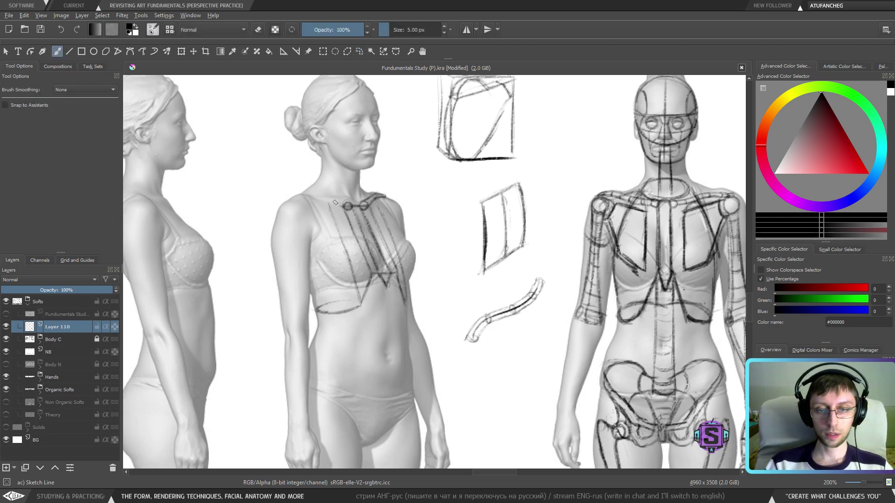
{"action": "mouse_move", "coordinate": [348, 205]}
{"action": "left_mouse_down"}
{"action": "mouse_move", "coordinate": [294, 202]}
{"action": "mouse_move", "coordinate": [371, 204]}
{"action": "left_mouse_up"}
{"action": "key", "text": "e"}
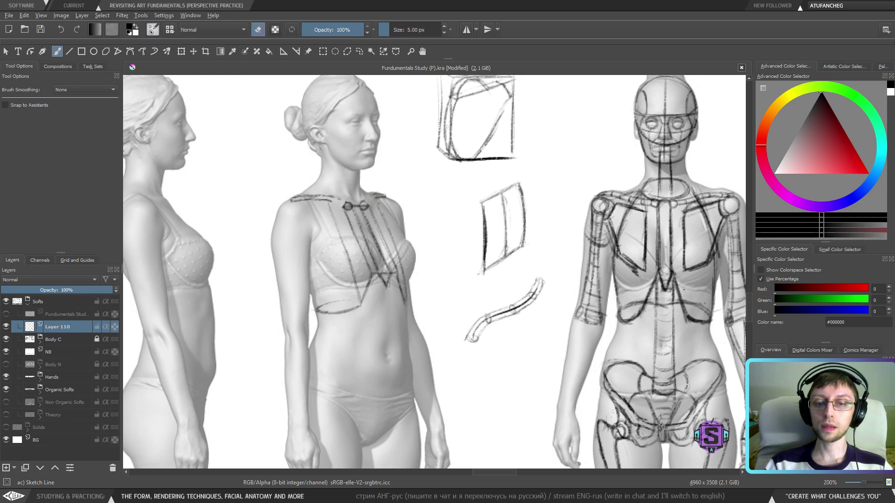
{"action": "key", "text": "e"}
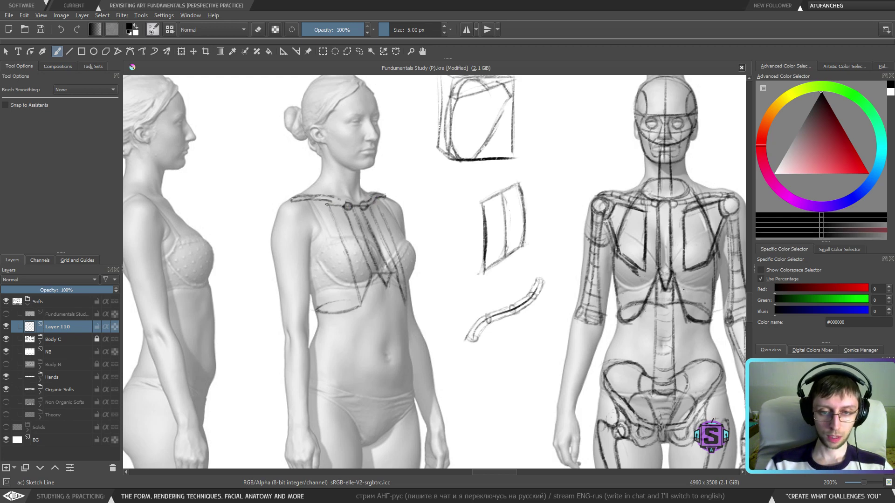
Refine the near collarbone on the three-quarter figure, alternately erasing stray marks and redrawing its outline.
{"action": "key", "text": "e"}
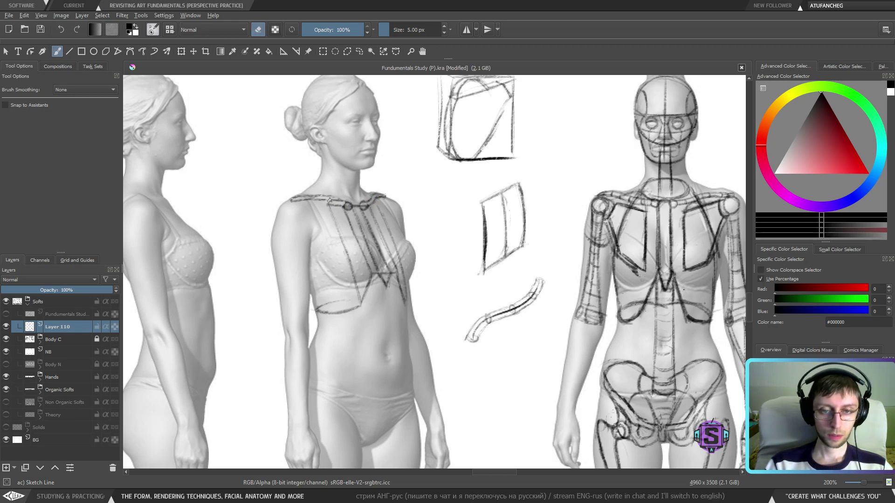
{"action": "key", "text": "e"}
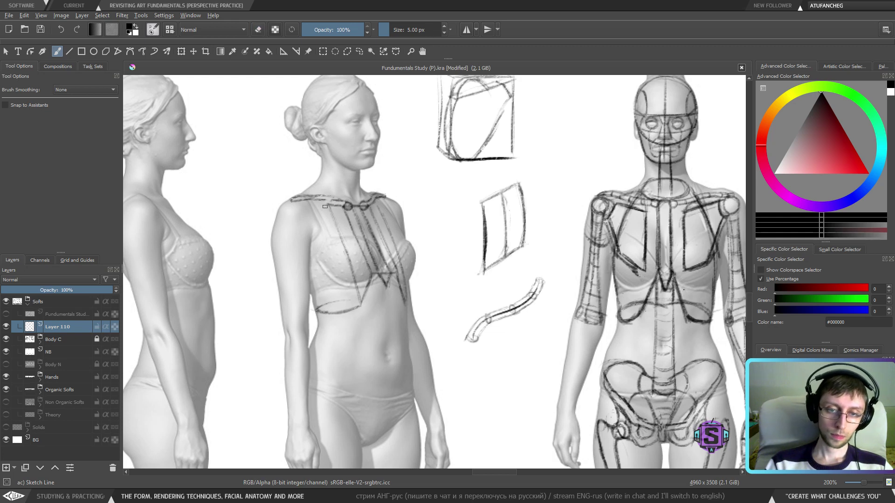
{"action": "key", "text": "e"}
{"action": "mouse_move", "coordinate": [323, 195]}
{"action": "left_mouse_down"}
{"action": "mouse_move", "coordinate": [329, 205]}
{"action": "mouse_move", "coordinate": [309, 196]}
{"action": "mouse_move", "coordinate": [325, 198]}
{"action": "left_mouse_up"}
{"action": "key", "text": "e"}
{"action": "key", "text": "e"}
{"action": "key", "text": "e"}
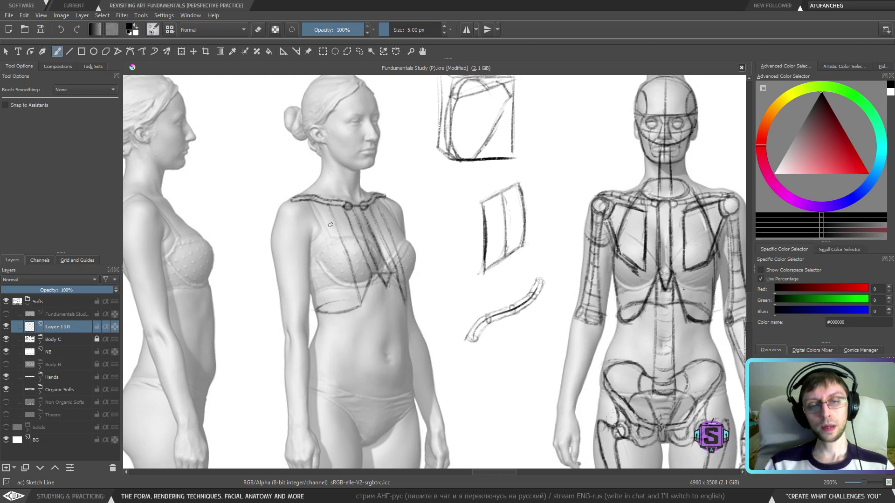
Sketch a small detached bent bar in the blank space beside the three-quarter figure, undoing the extra curve drawn next to it.
{"action": "left_click_drag", "start_coordinate": [455, 245], "coordinate": [445, 248]}
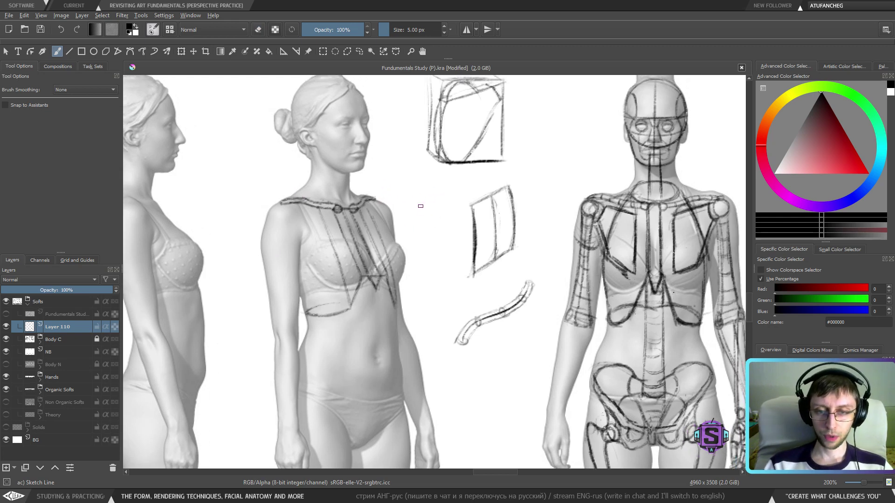
{"action": "mouse_move", "coordinate": [419, 193]}
{"action": "left_mouse_down"}
{"action": "mouse_move", "coordinate": [418, 215]}
{"action": "mouse_move", "coordinate": [426, 204]}
{"action": "mouse_move", "coordinate": [428, 236]}
{"action": "mouse_move", "coordinate": [422, 223]}
{"action": "mouse_move", "coordinate": [436, 238]}
{"action": "mouse_move", "coordinate": [432, 262]}
{"action": "mouse_move", "coordinate": [437, 239]}
{"action": "mouse_move", "coordinate": [439, 259]}
{"action": "left_mouse_up"}
{"action": "mouse_move", "coordinate": [437, 238]}
{"action": "left_mouse_down"}
{"action": "mouse_move", "coordinate": [439, 257]}
{"action": "mouse_move", "coordinate": [431, 182]}
{"action": "left_mouse_up"}
{"action": "key", "text": "ctrl+z"}
{"action": "left_click_drag", "start_coordinate": [447, 270], "coordinate": [437, 183]}
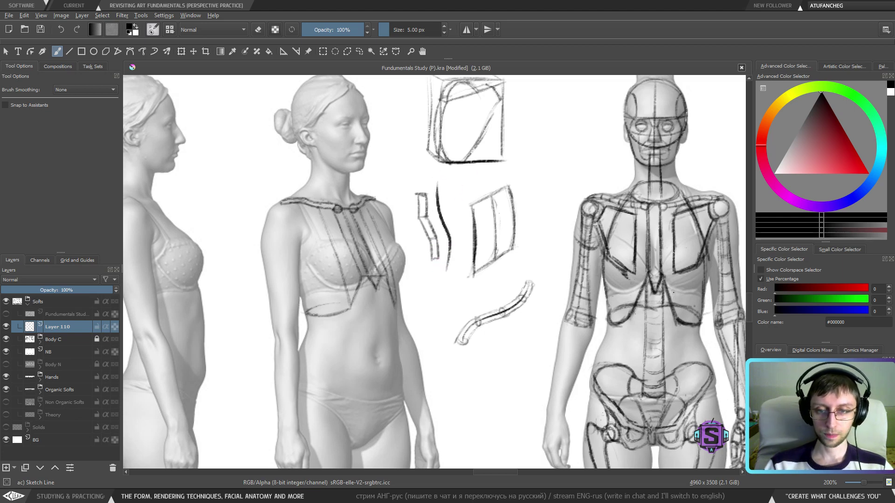
{"action": "key", "text": "ctrl+z"}
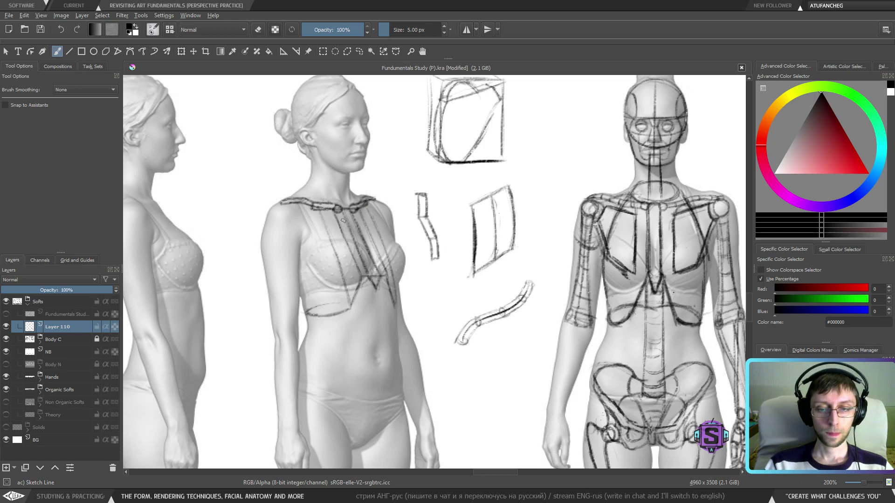
Select the upper segment of the detached bent bar freehand, lengthen it upward with a transform, and clear the selection.
{"action": "key", "text": "l"}
{"action": "mouse_move", "coordinate": [442, 195]}
{"action": "left_mouse_down"}
{"action": "mouse_move", "coordinate": [412, 211]}
{"action": "mouse_move", "coordinate": [444, 192]}
{"action": "mouse_move", "coordinate": [428, 160]}
{"action": "left_mouse_up"}
{"action": "key", "text": "ctrl+t"}
{"action": "key", "text": "Return"}
{"action": "key", "text": "b"}
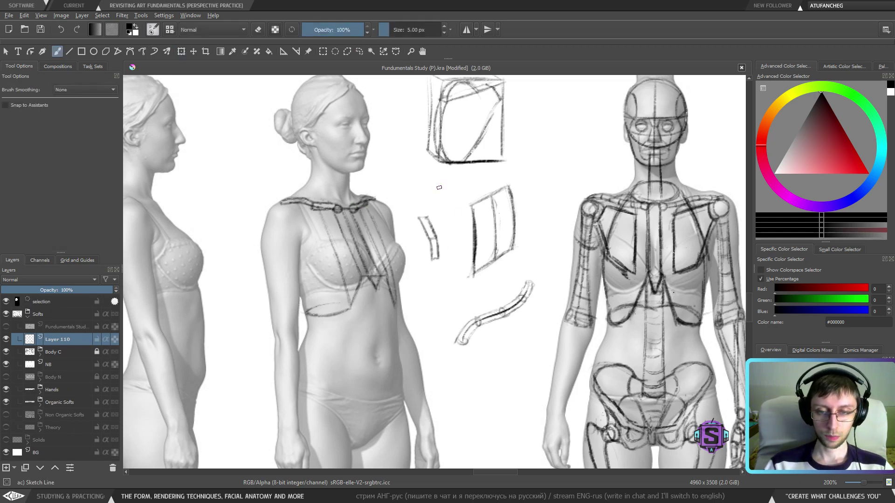
{"action": "key", "text": "ctrl+shift+a"}
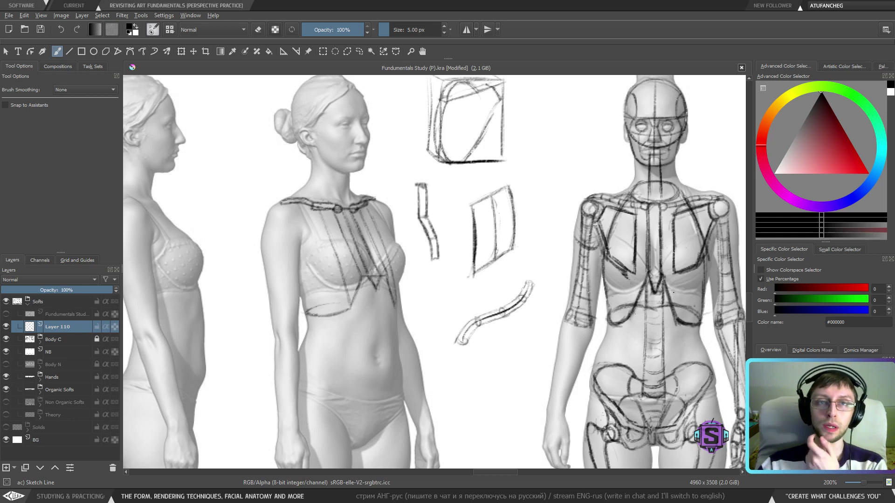
Undo the lengthening of the detached bar's upper segment.
{"action": "mouse_move", "coordinate": [428, 276]}
{"action": "left_mouse_down"}
{"action": "mouse_move", "coordinate": [426, 265]}
{"action": "mouse_move", "coordinate": [427, 278]}
{"action": "left_mouse_up"}
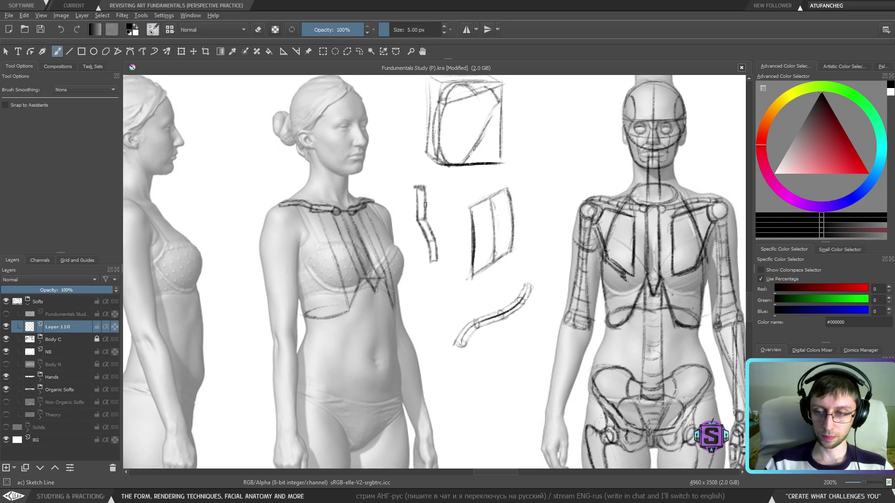
{"action": "key", "text": "ctrl+z"}
{"action": "key", "text": "ctrl+z"}
{"action": "key", "text": "ctrl+z"}
{"action": "key", "text": "ctrl+z"}
{"action": "key", "text": "ctrl+z"}
{"action": "key", "text": "ctrl+z"}
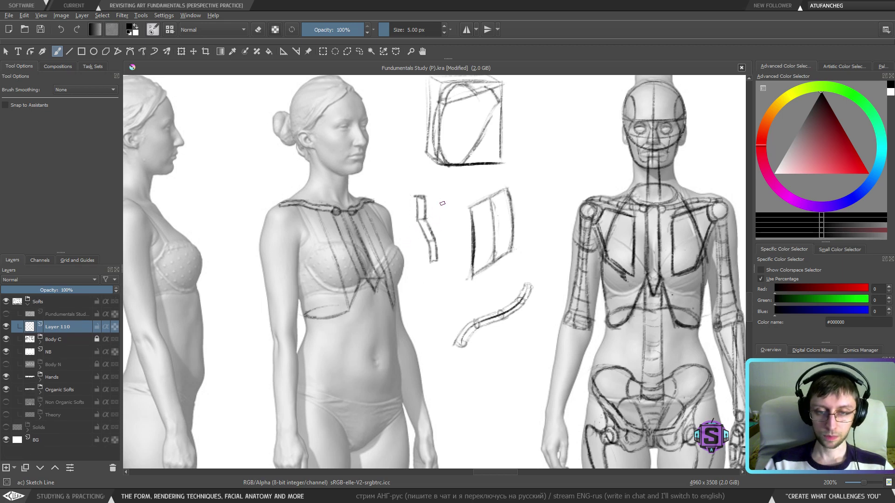
Select the detached bent bar freehand, delete it, and clear the selection.
{"action": "key", "text": "l"}
{"action": "mouse_move", "coordinate": [448, 278]}
{"action": "left_mouse_down"}
{"action": "mouse_move", "coordinate": [407, 217]}
{"action": "mouse_move", "coordinate": [431, 289]}
{"action": "left_mouse_up"}
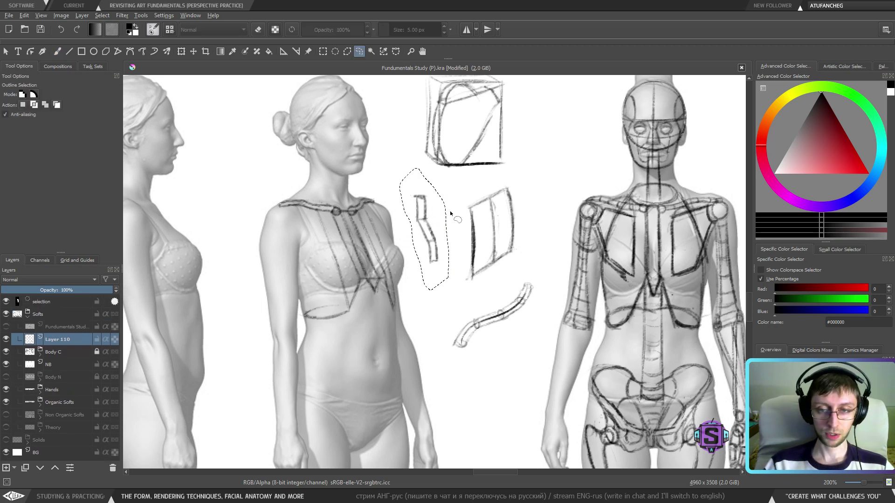
{"action": "key", "text": "Delete"}
{"action": "key", "text": "ctrl+shift+a"}
Redraw the near collarbone's upper line beside the sternum joint on the three-quarter figure, erasing stray marks around it.
{"action": "key", "text": "b"}
{"action": "left_click_drag", "start_coordinate": [327, 224], "coordinate": [345, 238]}
{"action": "key", "text": "e"}
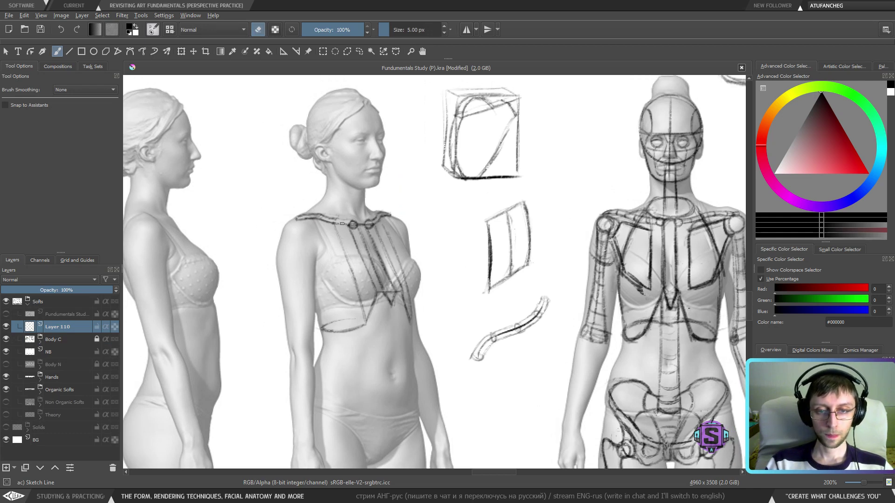
{"action": "key", "text": "e"}
{"action": "left_click_drag", "start_coordinate": [349, 226], "coordinate": [325, 213]}
{"action": "key", "text": "e"}
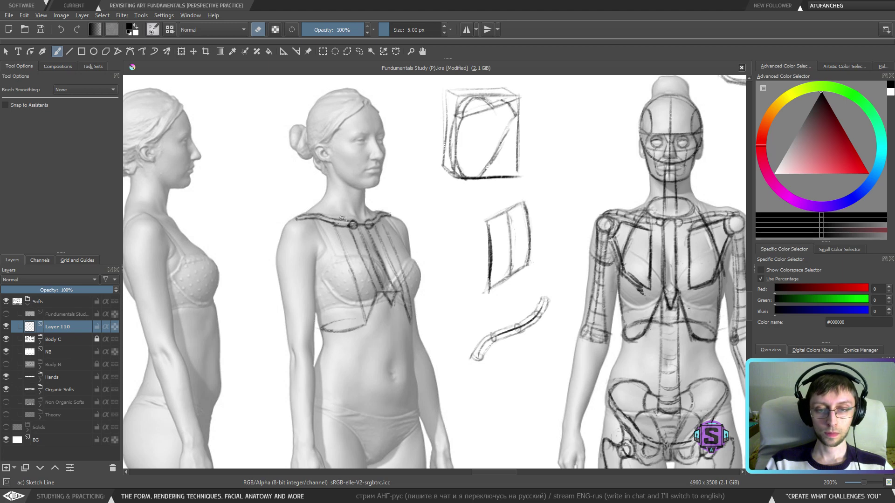
{"action": "key", "text": "e"}
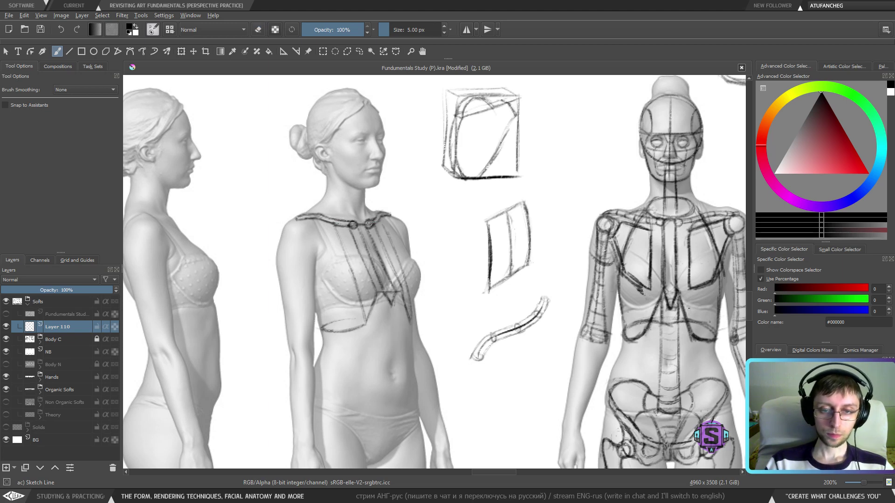
Reduce the brush size to 4 px and redraw the collarbone's outer end at the near shoulder, erasing the excess.
{"action": "key", "text": "bracketleft"}
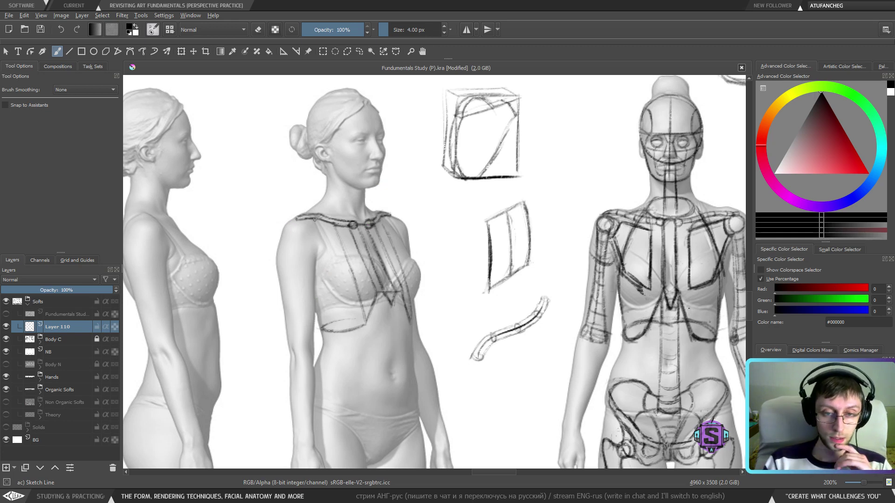
{"action": "left_click_drag", "start_coordinate": [306, 220], "coordinate": [296, 221]}
{"action": "key", "text": "e"}
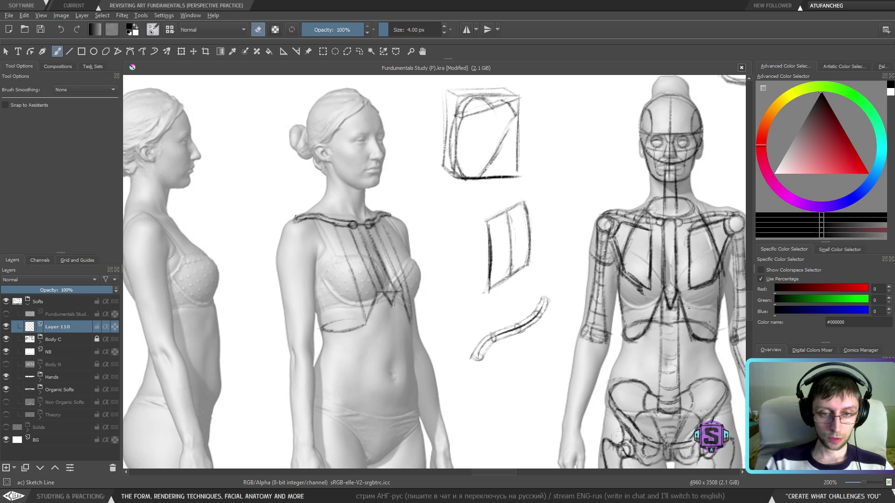
{"action": "key", "text": "e"}
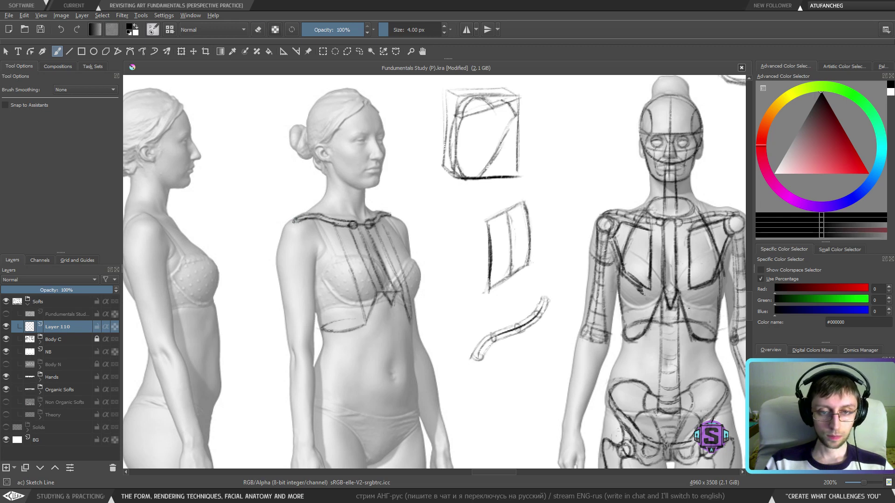
Sketch the rear edge of the spine on the three-quarter figure, from the lower belly up through the chest and neck.
{"action": "key", "text": "1"}
{"action": "scroll", "coordinate": [398, 279], "scroll_direction": "up", "scroll_amount": 2}
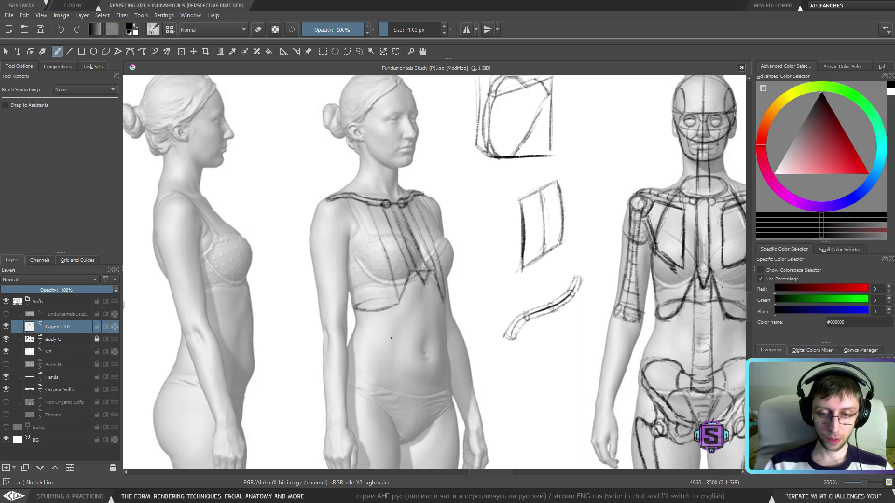
{"action": "mouse_move", "coordinate": [391, 357]}
{"action": "left_mouse_down"}
{"action": "mouse_move", "coordinate": [385, 291]}
{"action": "mouse_move", "coordinate": [367, 235]}
{"action": "mouse_move", "coordinate": [370, 248]}
{"action": "left_mouse_up"}
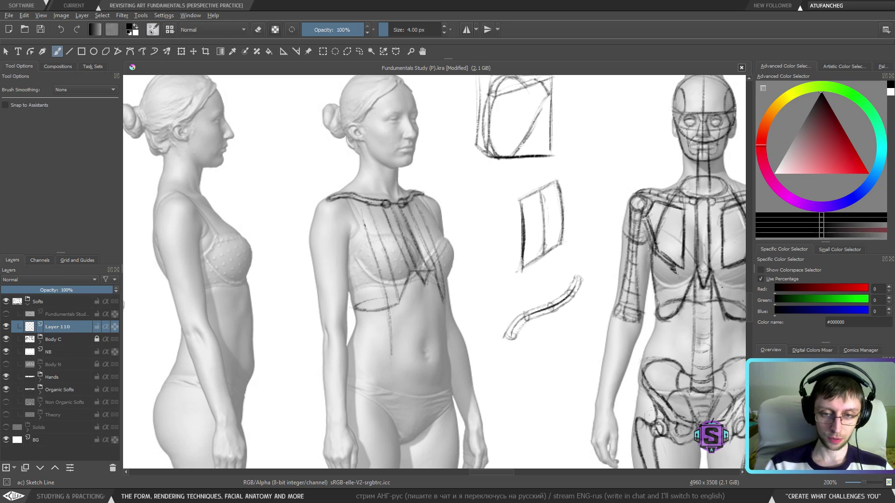
{"action": "left_click_drag", "start_coordinate": [364, 216], "coordinate": [361, 203]}
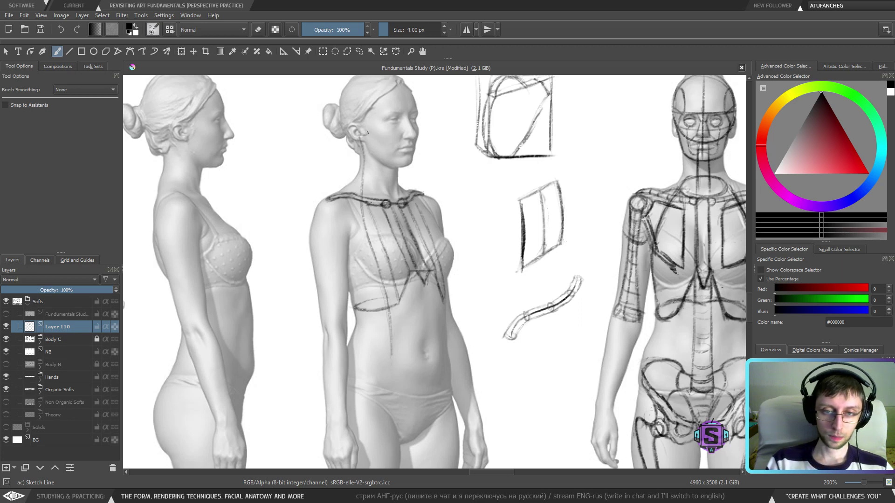
Sketch the spine's top at the ear and its front edge down the neck, chest and belly, undoing misplaced strokes.
{"action": "mouse_move", "coordinate": [359, 134]}
{"action": "left_mouse_down"}
{"action": "mouse_move", "coordinate": [371, 134]}
{"action": "mouse_move", "coordinate": [374, 200]}
{"action": "mouse_move", "coordinate": [401, 295]}
{"action": "left_mouse_up"}
{"action": "key", "text": "ctrl+z"}
{"action": "key", "text": "ctrl+z"}
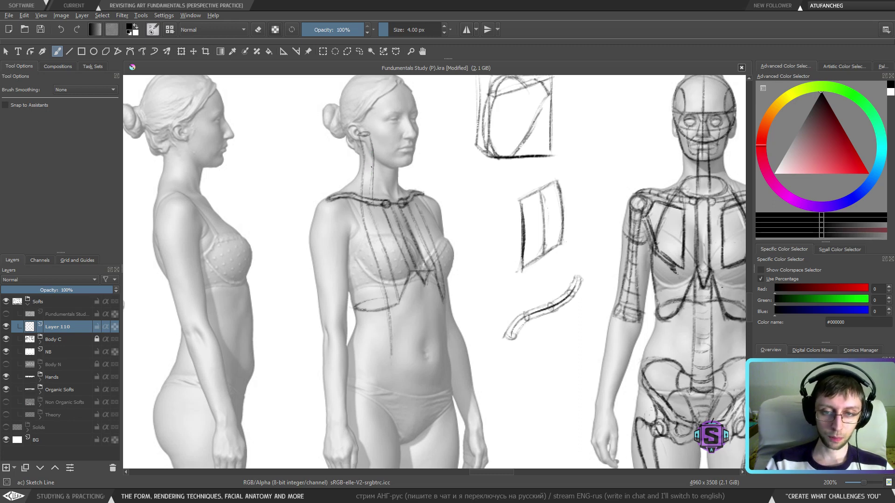
{"action": "left_click_drag", "start_coordinate": [372, 167], "coordinate": [387, 250]}
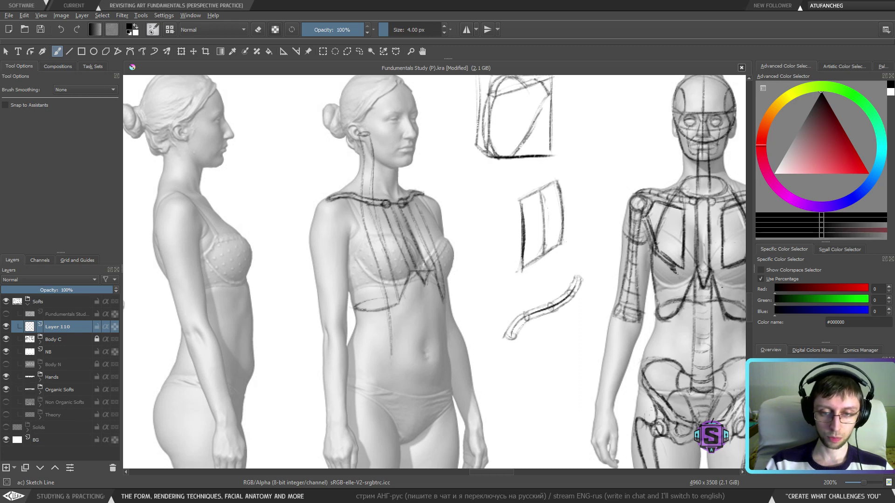
{"action": "mouse_move", "coordinate": [410, 354]}
{"action": "left_mouse_down"}
{"action": "mouse_move", "coordinate": [407, 326]}
{"action": "mouse_move", "coordinate": [409, 367]}
{"action": "mouse_move", "coordinate": [408, 327]}
{"action": "mouse_move", "coordinate": [408, 367]}
{"action": "left_mouse_up"}
{"action": "left_click_drag", "start_coordinate": [407, 323], "coordinate": [408, 369]}
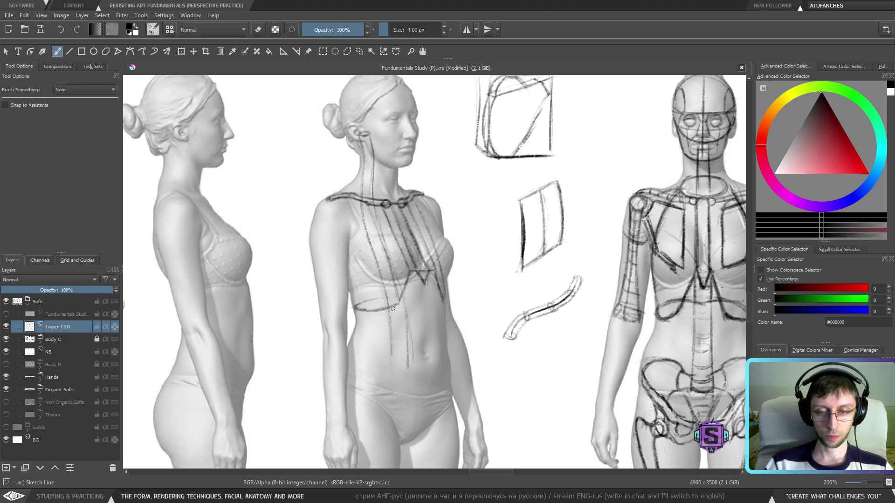
Extend both edges of the spine down toward the pelvis and close them with a rounded lower end.
{"action": "mouse_move", "coordinate": [408, 330]}
{"action": "left_mouse_down"}
{"action": "mouse_move", "coordinate": [407, 301]}
{"action": "mouse_move", "coordinate": [387, 333]}
{"action": "left_mouse_up"}
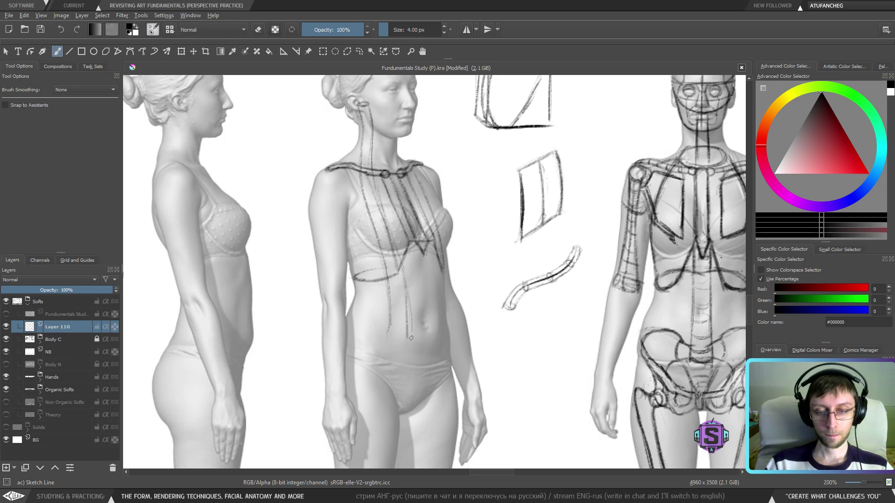
{"action": "left_click_drag", "start_coordinate": [405, 341], "coordinate": [398, 371]}
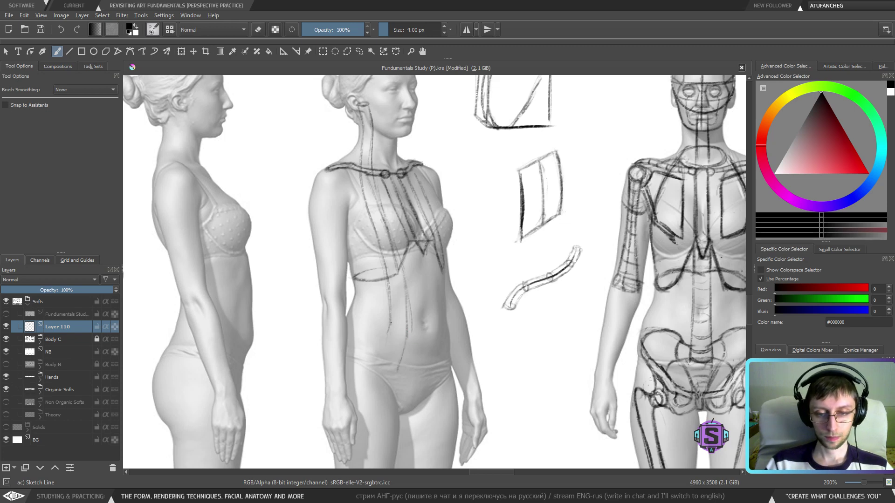
{"action": "left_click_drag", "start_coordinate": [387, 331], "coordinate": [383, 355]}
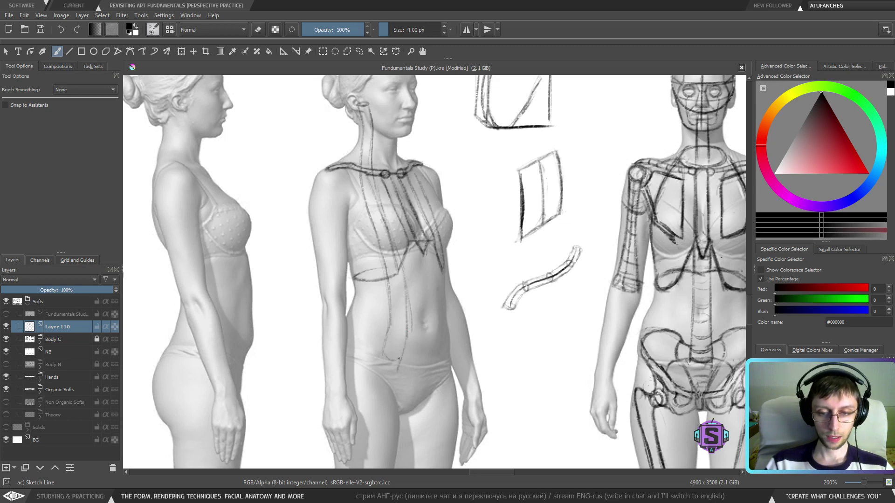
Darken the near lower rib ellipse and draw the rib cage's lower rim curving across to the far side.
{"action": "left_click_drag", "start_coordinate": [393, 268], "coordinate": [384, 306]}
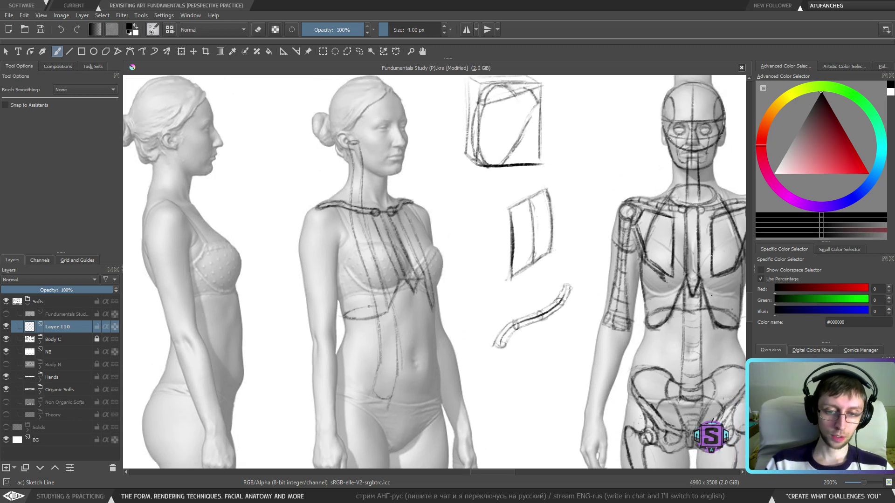
{"action": "left_click_drag", "start_coordinate": [367, 306], "coordinate": [349, 315]}
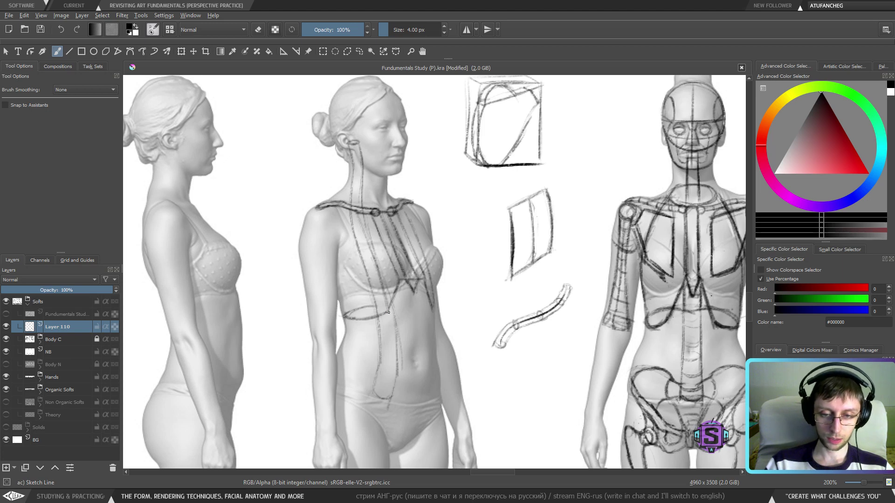
{"action": "left_click_drag", "start_coordinate": [393, 300], "coordinate": [388, 312]}
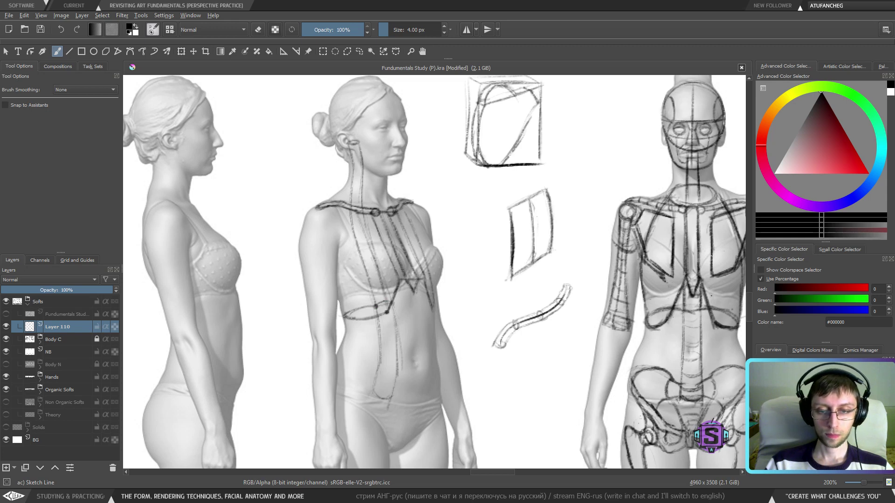
{"action": "left_click_drag", "start_coordinate": [395, 303], "coordinate": [422, 300]}
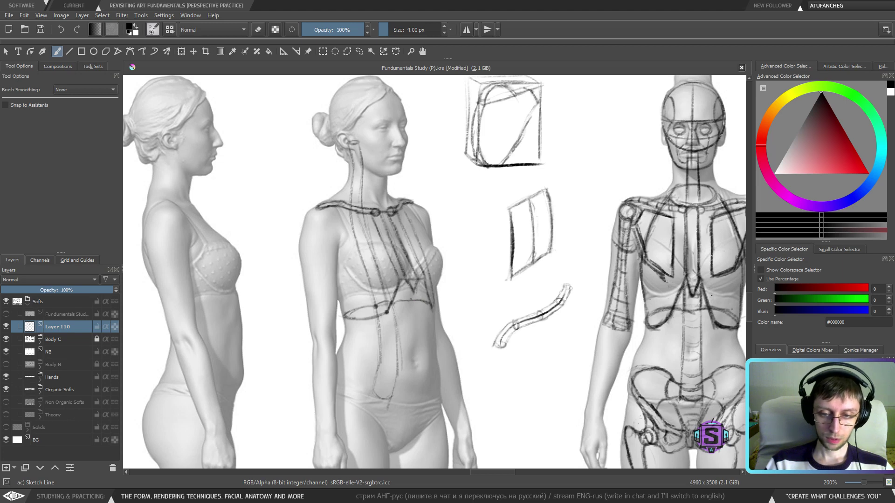
{"action": "left_click_drag", "start_coordinate": [400, 301], "coordinate": [413, 300]}
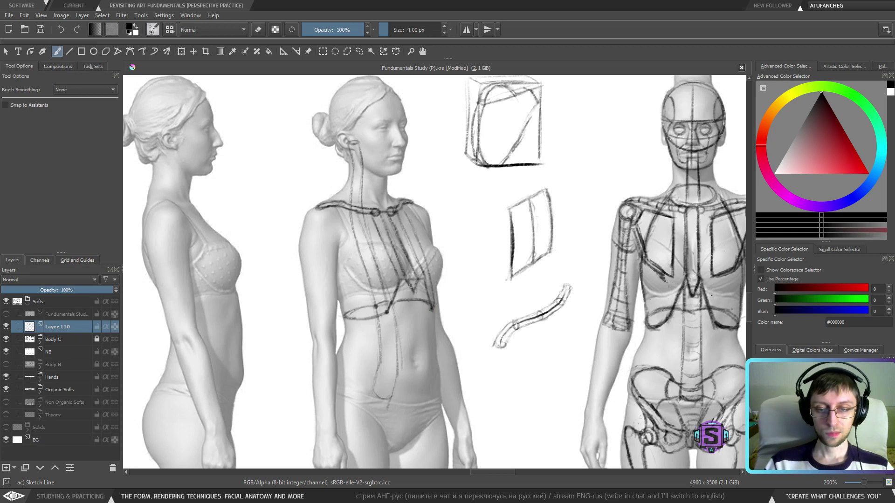
Clean up and redraw the lines along the sternum's far side, and outline the near side of the rib cage.
{"action": "left_click_drag", "start_coordinate": [374, 223], "coordinate": [368, 232]}
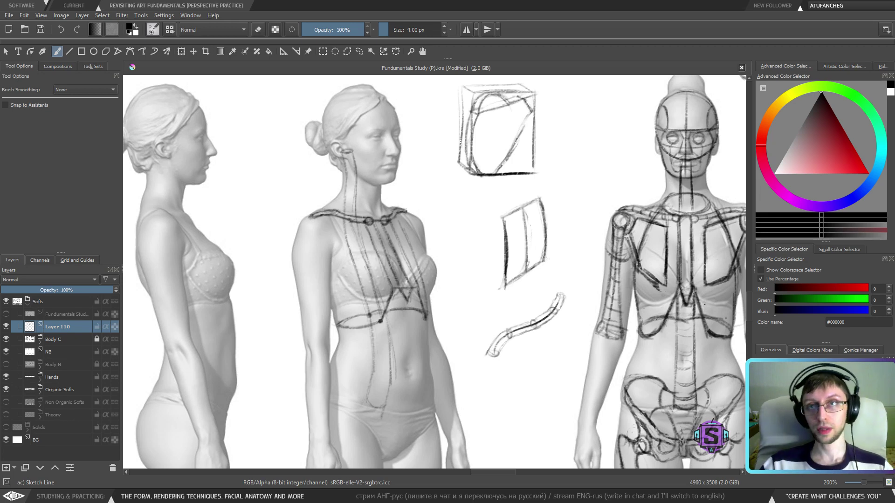
{"action": "left_click_drag", "start_coordinate": [434, 214], "coordinate": [431, 199]}
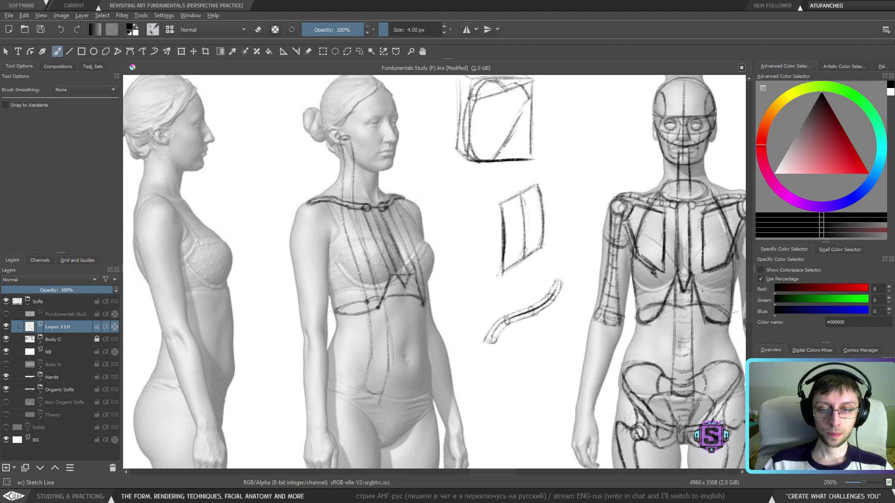
{"action": "left_click_drag", "start_coordinate": [413, 264], "coordinate": [395, 238]}
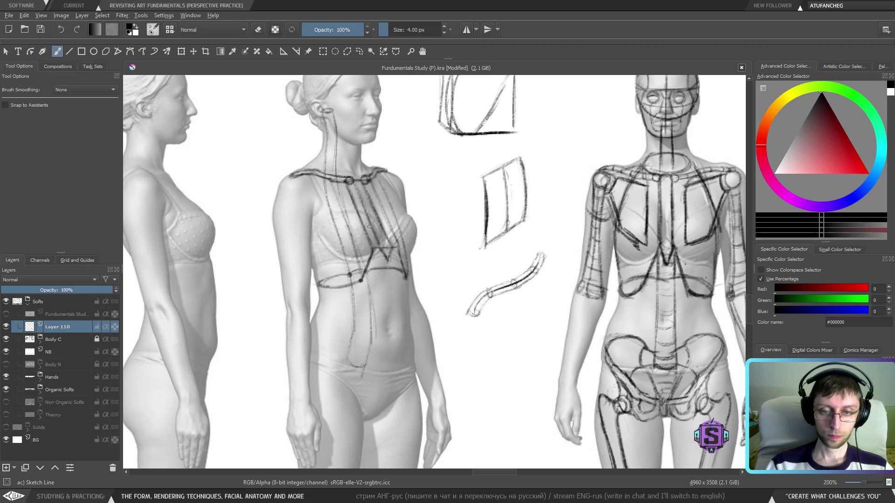
{"action": "key", "text": "e"}
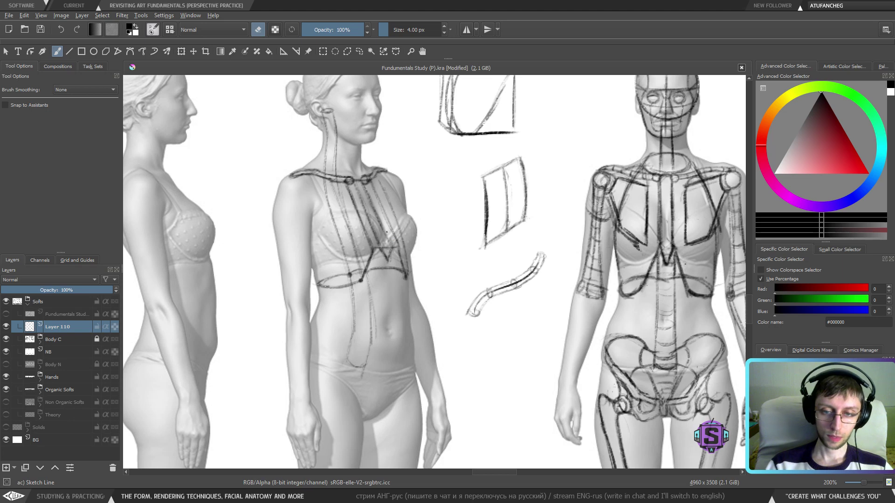
{"action": "key", "text": "e"}
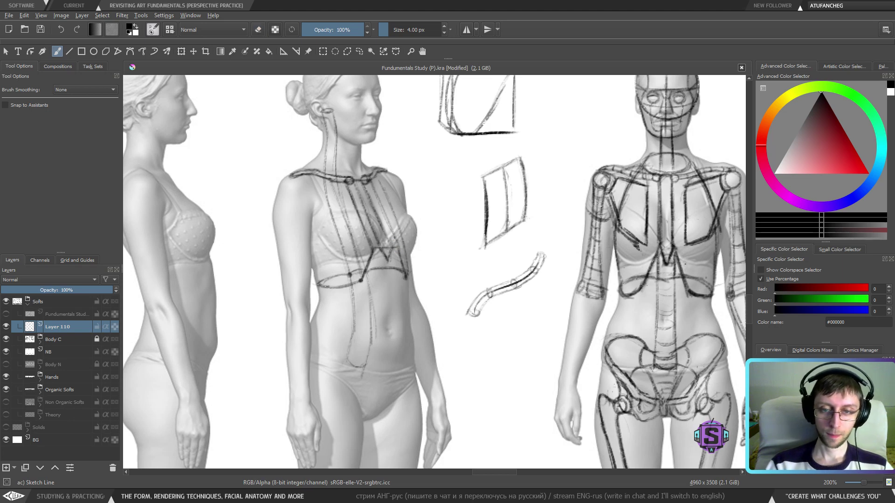
{"action": "left_click_drag", "start_coordinate": [394, 240], "coordinate": [379, 206]}
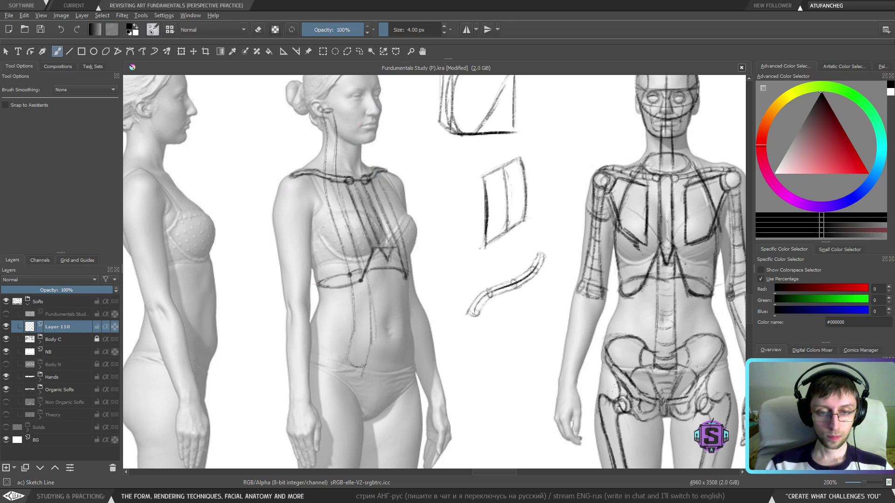
{"action": "left_click_drag", "start_coordinate": [314, 242], "coordinate": [319, 286]}
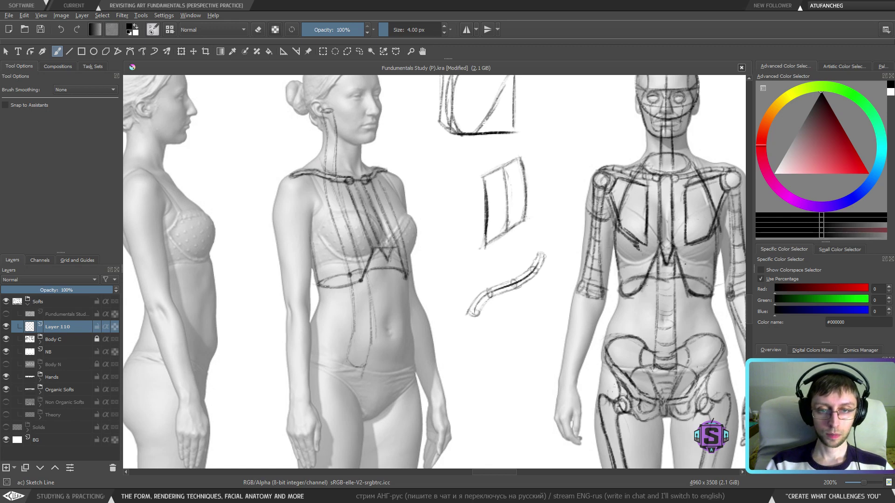
Sketch the rib cage's oval top opening around the base of the neck, undoing misplaced strokes and erasing the stray marks above it.
{"action": "left_click_drag", "start_coordinate": [323, 165], "coordinate": [321, 171]}
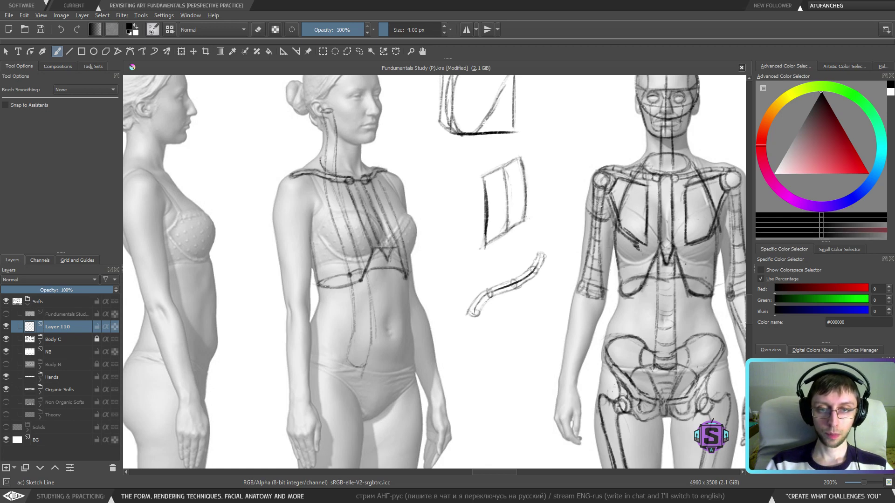
{"action": "key", "text": "ctrl+z"}
{"action": "key", "text": "ctrl+z"}
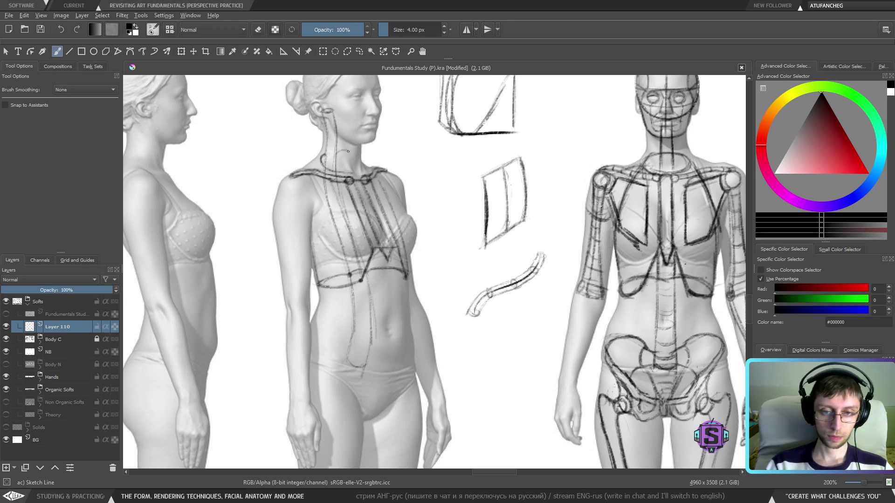
{"action": "mouse_move", "coordinate": [348, 151]}
{"action": "left_mouse_down"}
{"action": "mouse_move", "coordinate": [355, 171]}
{"action": "mouse_move", "coordinate": [339, 173]}
{"action": "mouse_move", "coordinate": [366, 173]}
{"action": "mouse_move", "coordinate": [348, 177]}
{"action": "mouse_move", "coordinate": [354, 155]}
{"action": "left_mouse_up"}
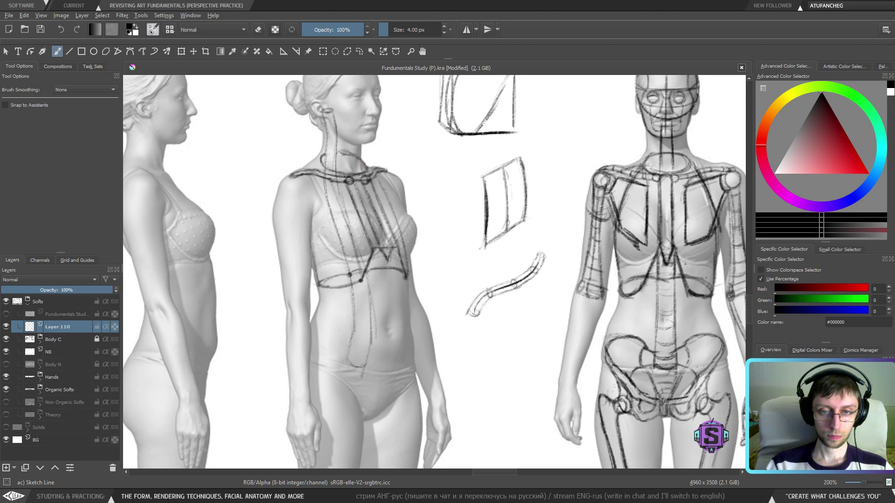
{"action": "key", "text": "e"}
{"action": "left_click_drag", "start_coordinate": [342, 153], "coordinate": [337, 150]}
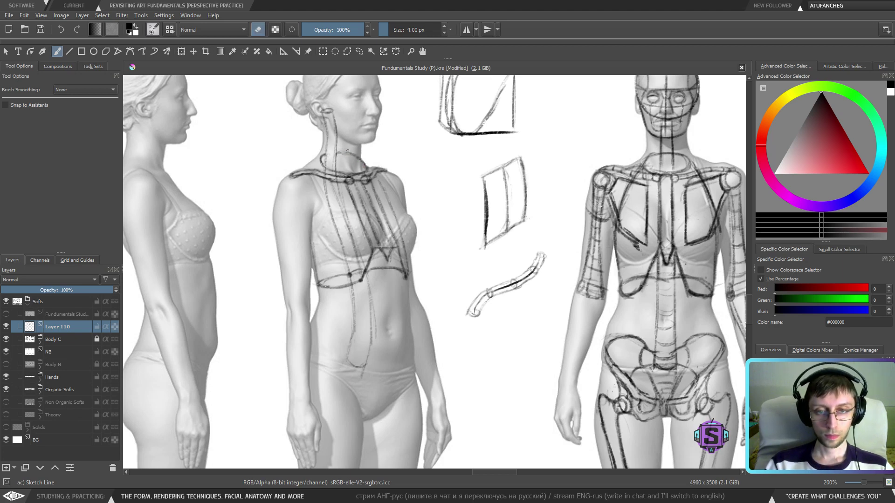
{"action": "key", "text": "e"}
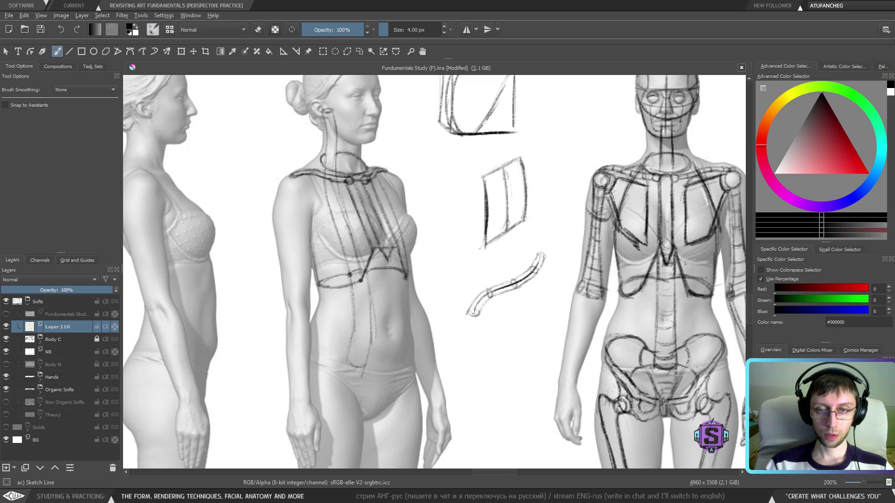
Check the torso construction in a mirrored view and touch up the far lower corner of the rib cage.
{"action": "key", "text": "m"}
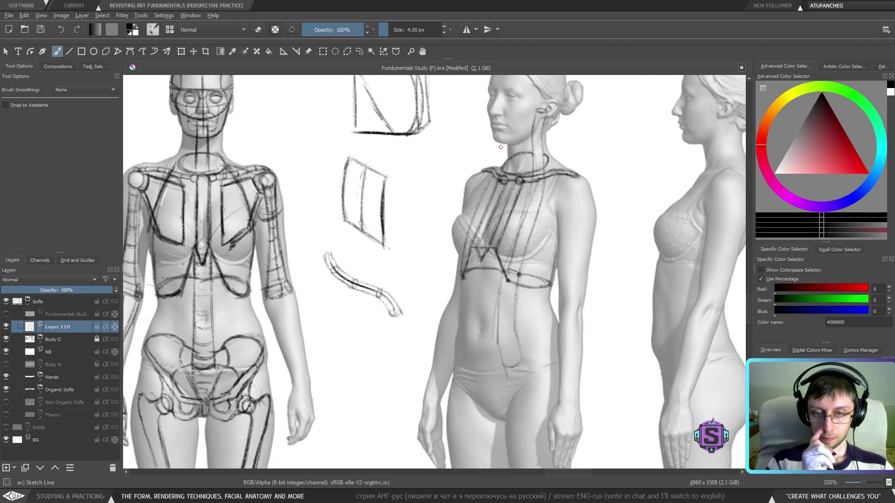
{"action": "key", "text": "m"}
{"action": "key", "text": "1"}
{"action": "key", "text": "plus"}
{"action": "key", "text": "plus"}
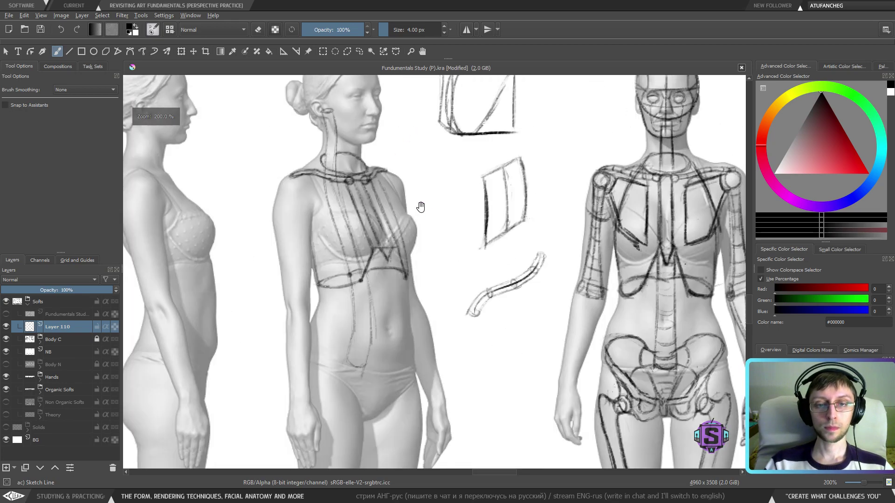
{"action": "left_click_drag", "start_coordinate": [420, 208], "coordinate": [392, 257]}
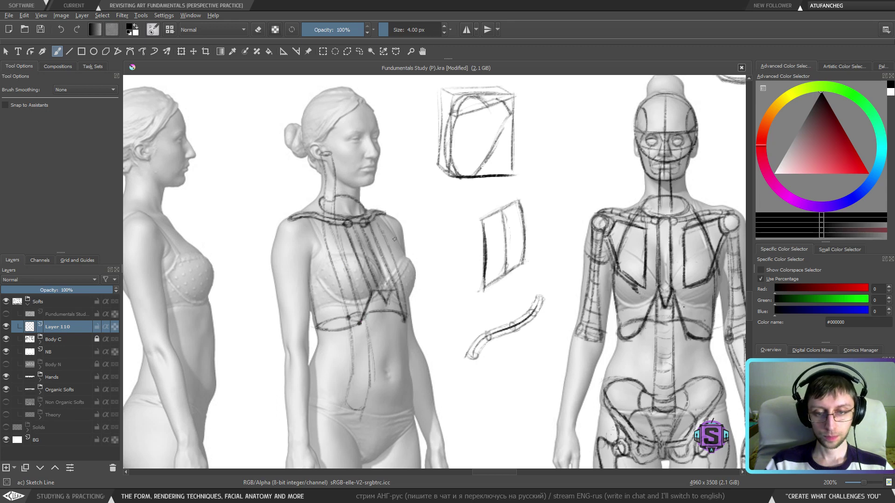
{"action": "left_click_drag", "start_coordinate": [390, 379], "coordinate": [378, 367]}
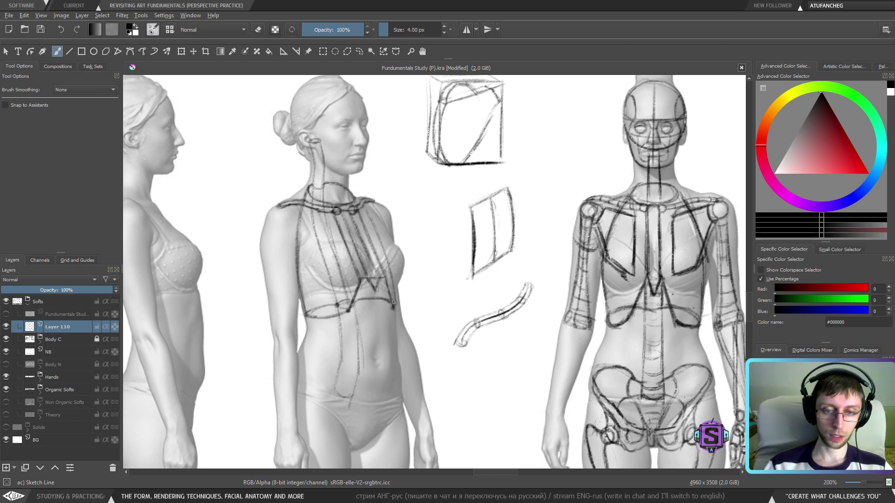
{"action": "left_click_drag", "start_coordinate": [393, 302], "coordinate": [392, 297]}
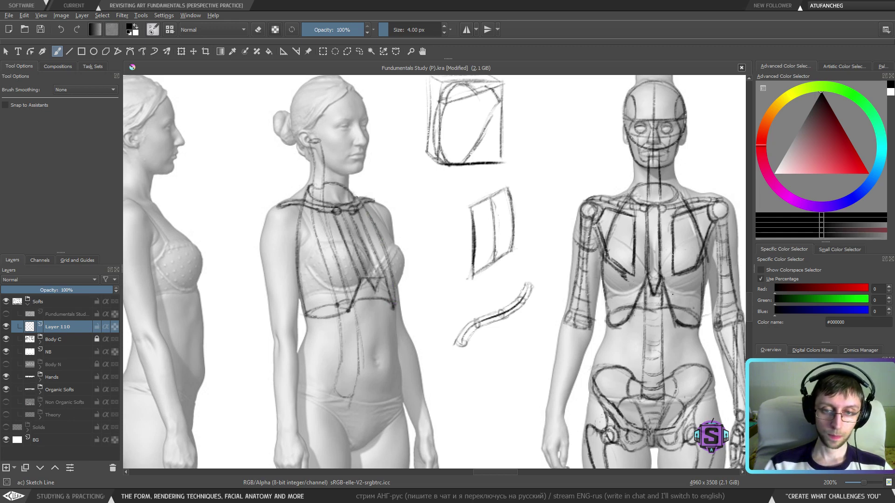
Strengthen the long lines running down the front of the rib cage on the near and far sides of the sternum.
{"action": "key", "text": "1"}
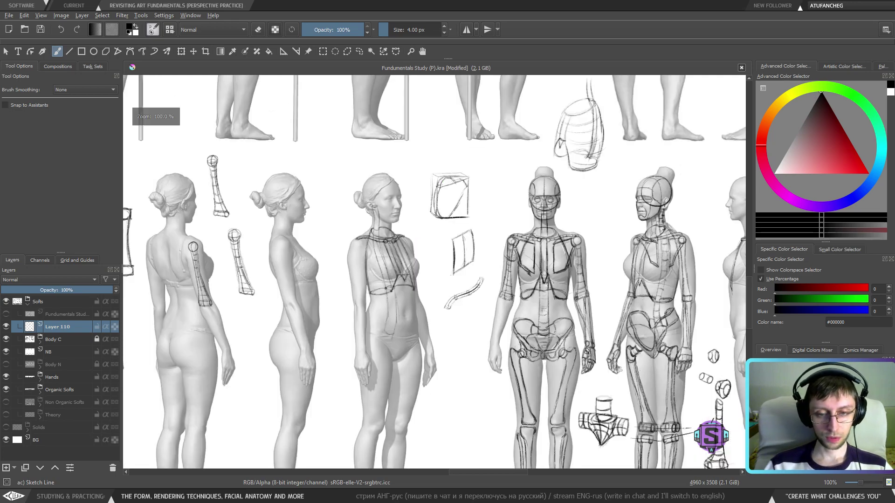
{"action": "key", "text": "ctrl+plus"}
{"action": "left_click_drag", "start_coordinate": [395, 351], "coordinate": [446, 354]}
{"action": "key", "text": "ctrl+plus"}
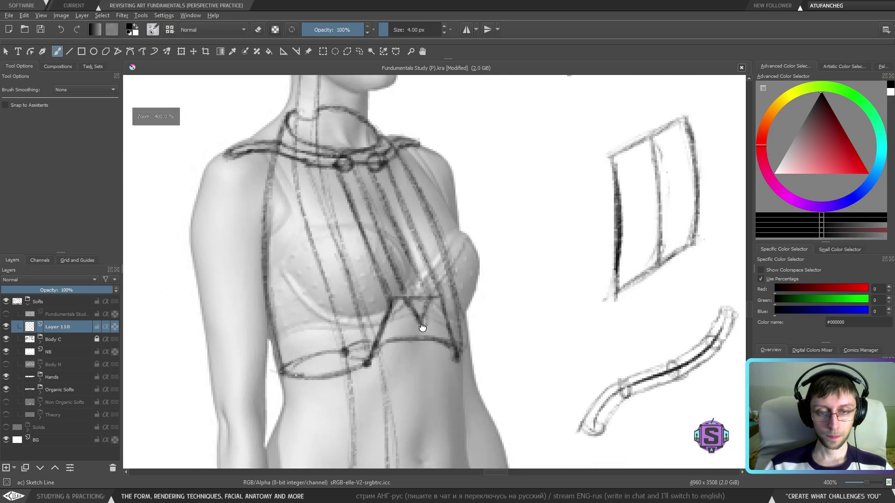
{"action": "key", "text": "ctrl+minus"}
{"action": "mouse_move", "coordinate": [403, 300]}
{"action": "left_mouse_down"}
{"action": "mouse_move", "coordinate": [409, 311]}
{"action": "mouse_move", "coordinate": [400, 310]}
{"action": "left_mouse_up"}
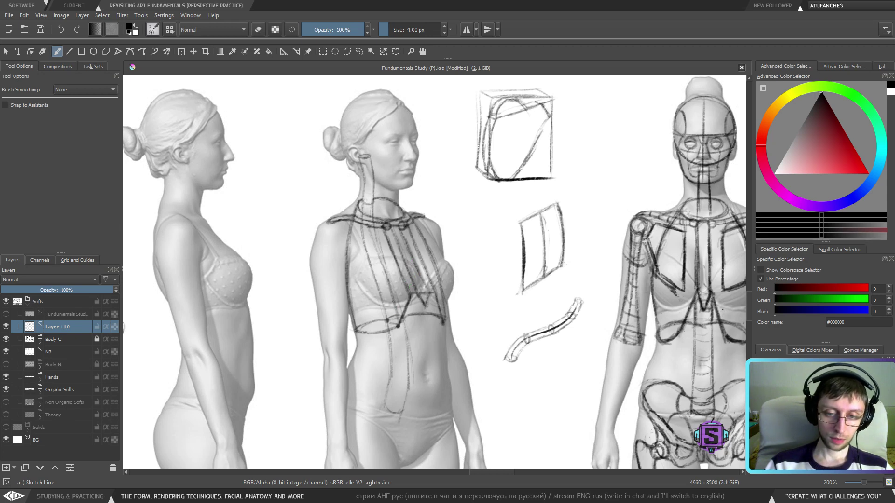
{"action": "mouse_move", "coordinate": [376, 252]}
{"action": "left_mouse_down"}
{"action": "mouse_move", "coordinate": [386, 282]}
{"action": "mouse_move", "coordinate": [381, 268]}
{"action": "left_mouse_up"}
{"action": "left_click_drag", "start_coordinate": [371, 231], "coordinate": [392, 300]}
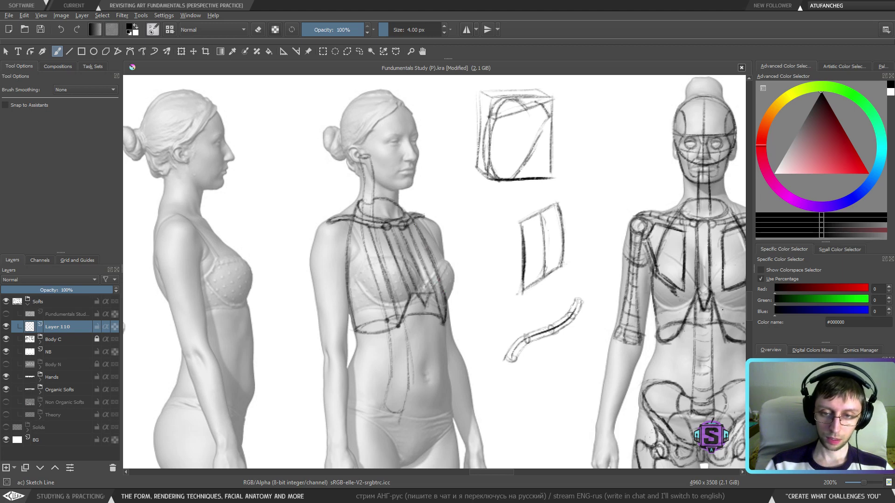
{"action": "left_click_drag", "start_coordinate": [414, 224], "coordinate": [431, 261]}
{"action": "left_click_drag", "start_coordinate": [411, 223], "coordinate": [422, 239]}
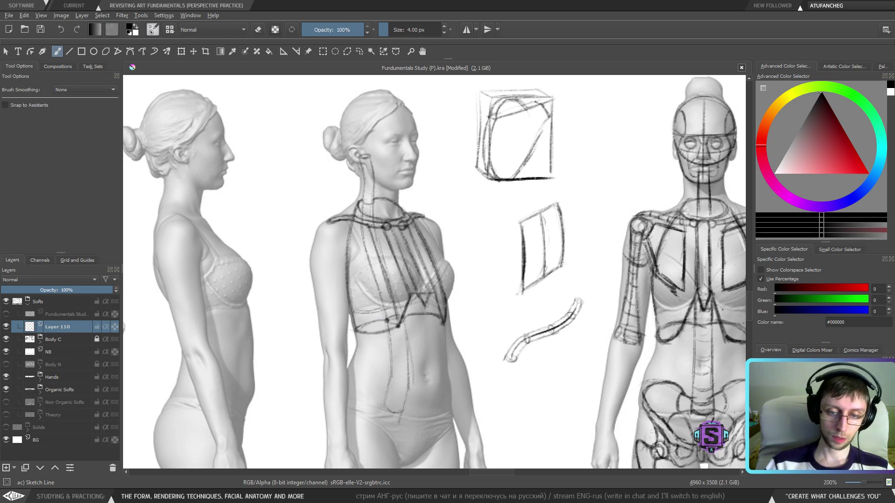
Darken the rib cage's near outer contour and draw curved ribs across its near side from the collarbone downward.
{"action": "mouse_move", "coordinate": [353, 311]}
{"action": "left_mouse_down"}
{"action": "mouse_move", "coordinate": [362, 293]}
{"action": "mouse_move", "coordinate": [383, 284]}
{"action": "mouse_move", "coordinate": [352, 288]}
{"action": "mouse_move", "coordinate": [382, 285]}
{"action": "mouse_move", "coordinate": [357, 270]}
{"action": "mouse_move", "coordinate": [373, 267]}
{"action": "mouse_move", "coordinate": [344, 264]}
{"action": "mouse_move", "coordinate": [378, 266]}
{"action": "mouse_move", "coordinate": [364, 269]}
{"action": "mouse_move", "coordinate": [368, 246]}
{"action": "mouse_move", "coordinate": [352, 254]}
{"action": "mouse_move", "coordinate": [372, 253]}
{"action": "mouse_move", "coordinate": [350, 251]}
{"action": "mouse_move", "coordinate": [380, 230]}
{"action": "mouse_move", "coordinate": [352, 228]}
{"action": "left_mouse_up"}
{"action": "left_click_drag", "start_coordinate": [370, 223], "coordinate": [355, 225]}
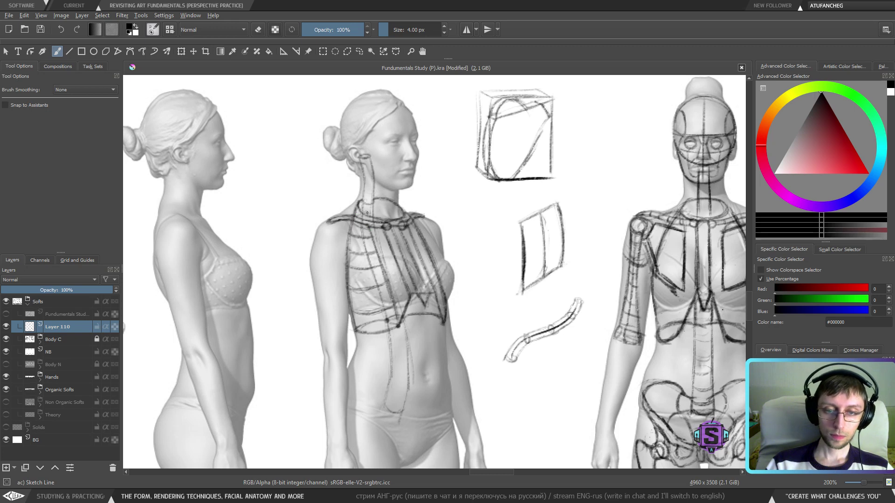
{"action": "mouse_move", "coordinate": [357, 236]}
{"action": "left_mouse_down"}
{"action": "mouse_move", "coordinate": [349, 230]}
{"action": "mouse_move", "coordinate": [349, 247]}
{"action": "mouse_move", "coordinate": [374, 238]}
{"action": "left_mouse_up"}
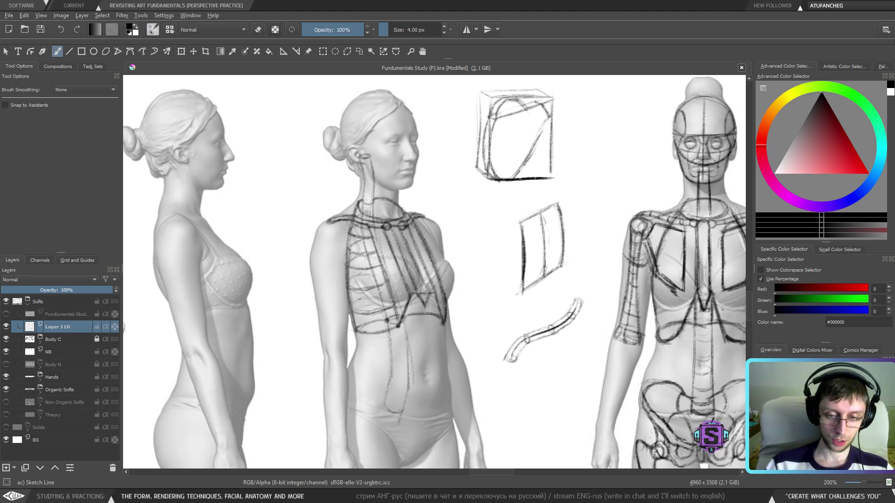
Compare the partly sketched three-quarter torso with the neighbouring skeleton drawings, including a mirrored view of the canvas.
{"action": "key", "text": "minus"}
{"action": "key", "text": "minus"}
{"action": "key", "text": "m"}
{"action": "key", "text": "m"}
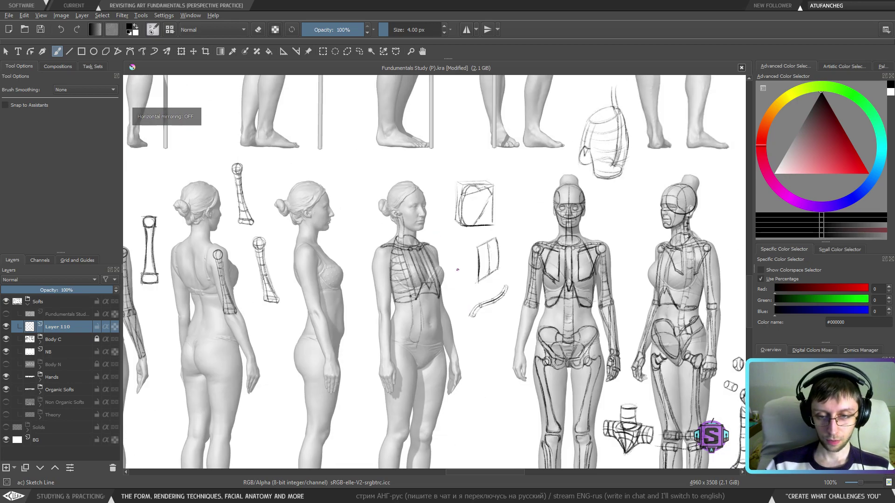
{"action": "key", "text": "plus"}
{"action": "key", "text": "plus"}
{"action": "left_click_drag", "start_coordinate": [419, 304], "coordinate": [400, 295]}
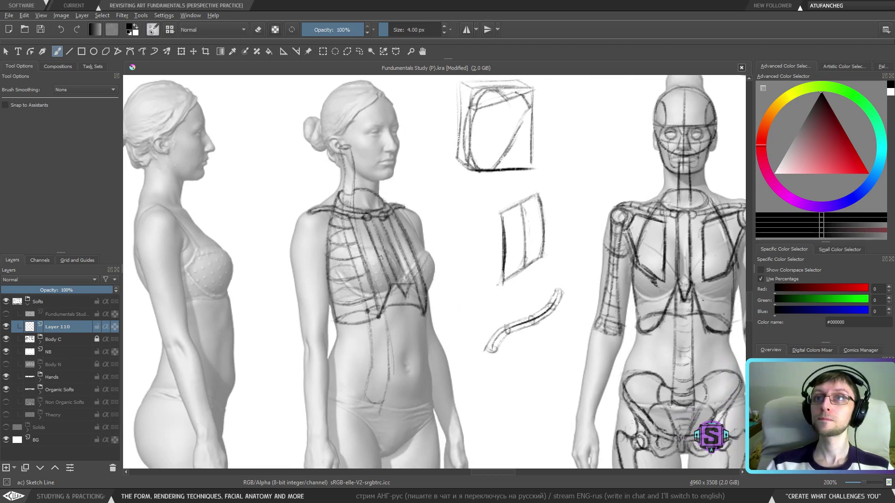
{"action": "left_click_drag", "start_coordinate": [381, 257], "coordinate": [334, 227]}
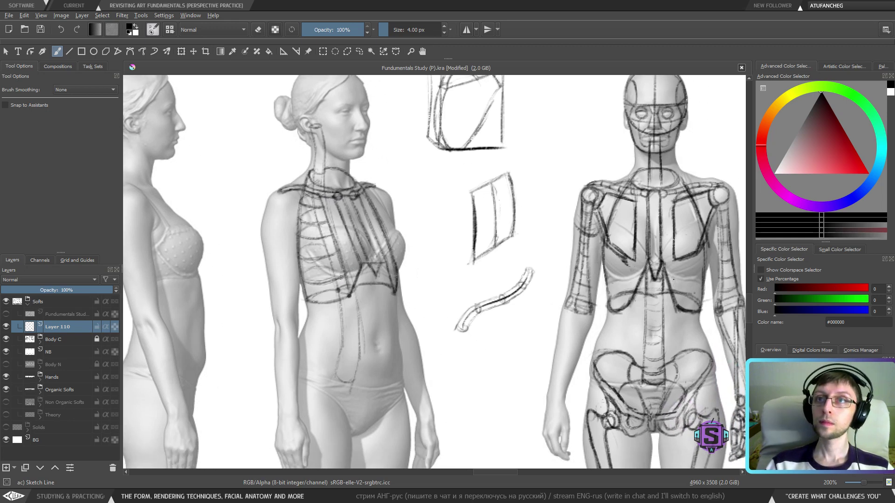
{"action": "left_click_drag", "start_coordinate": [347, 303], "coordinate": [356, 302]}
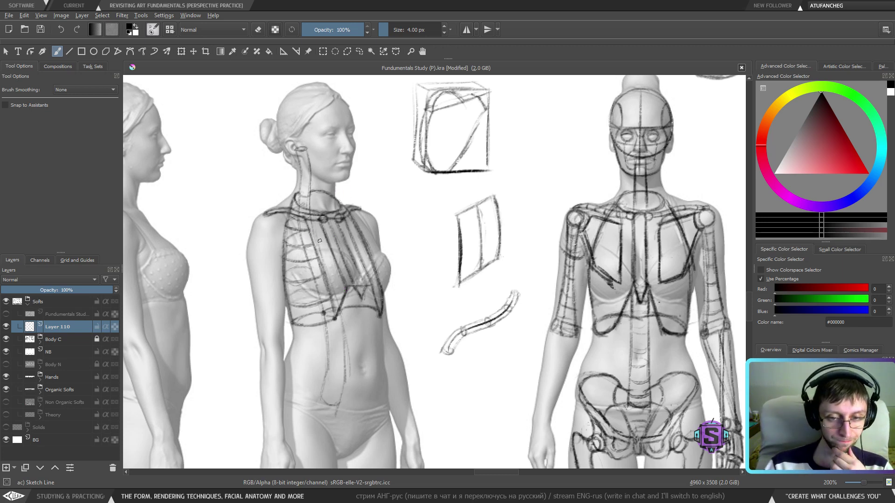
{"action": "left_click_drag", "start_coordinate": [340, 248], "coordinate": [361, 131]}
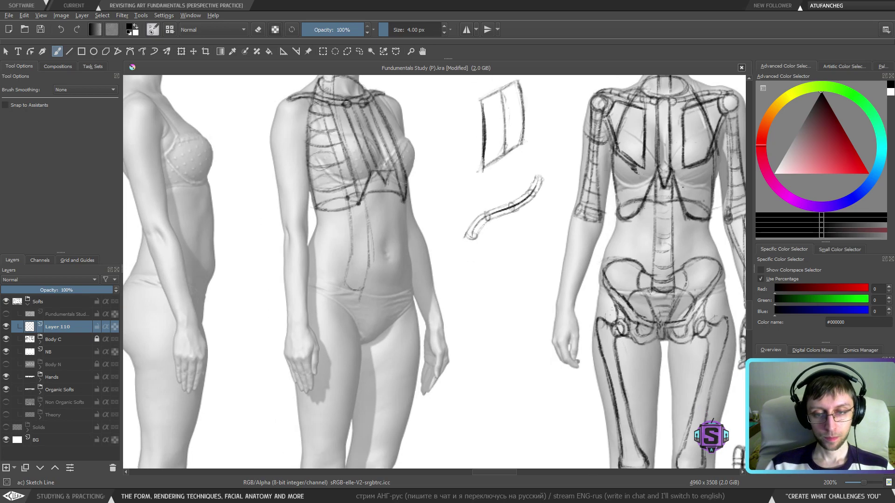
{"action": "left_click_drag", "start_coordinate": [368, 320], "coordinate": [359, 325]}
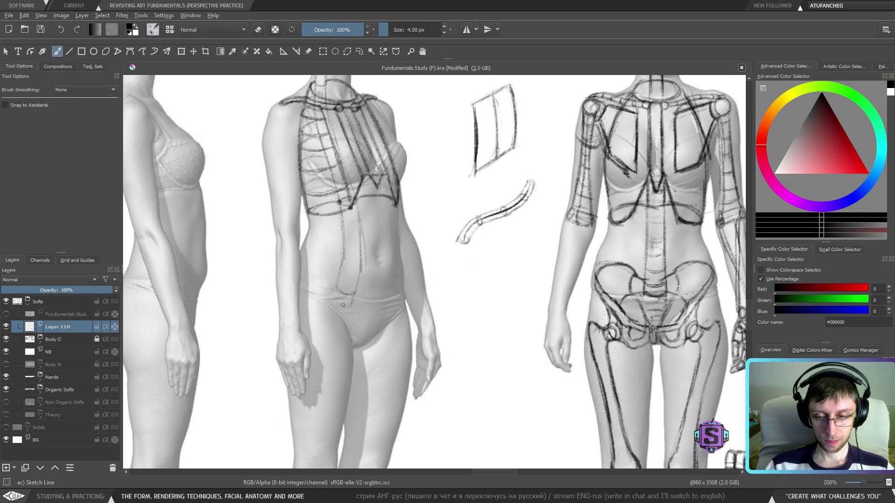
{"action": "key", "text": "minus"}
{"action": "key", "text": "minus"}
{"action": "left_click_drag", "start_coordinate": [654, 328], "coordinate": [686, 310]}
{"action": "key", "text": "plus"}
{"action": "key", "text": "plus"}
{"action": "mouse_move", "coordinate": [370, 330]}
{"action": "left_mouse_down"}
{"action": "mouse_move", "coordinate": [285, 328]}
{"action": "mouse_move", "coordinate": [378, 326]}
{"action": "left_mouse_up"}
{"action": "left_click_drag", "start_coordinate": [172, 265], "coordinate": [294, 273]}
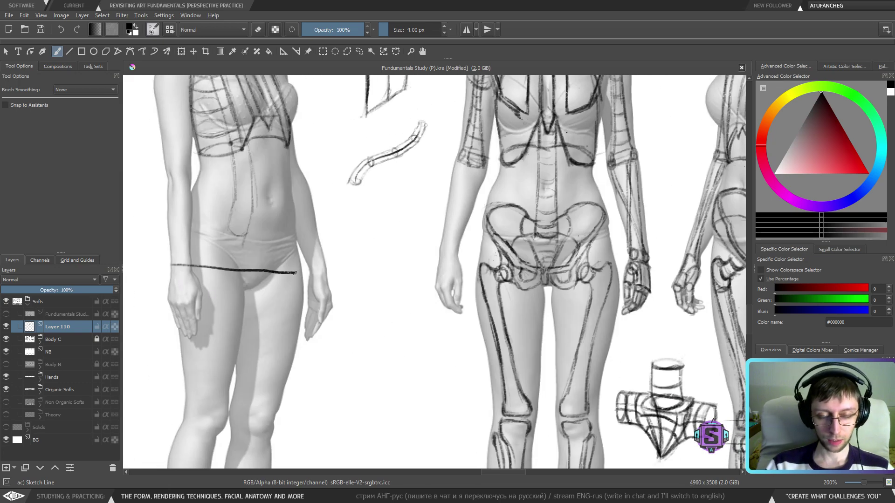
{"action": "key", "text": "ctrl+z"}
{"action": "left_click_drag", "start_coordinate": [655, 293], "coordinate": [406, 278]}
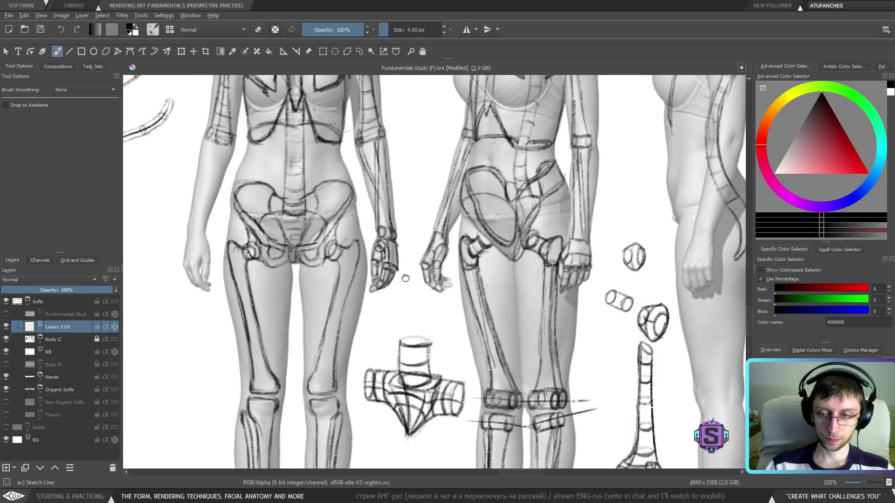
{"action": "left_click_drag", "start_coordinate": [508, 318], "coordinate": [402, 324]}
{"action": "left_click_drag", "start_coordinate": [281, 322], "coordinate": [522, 311]}
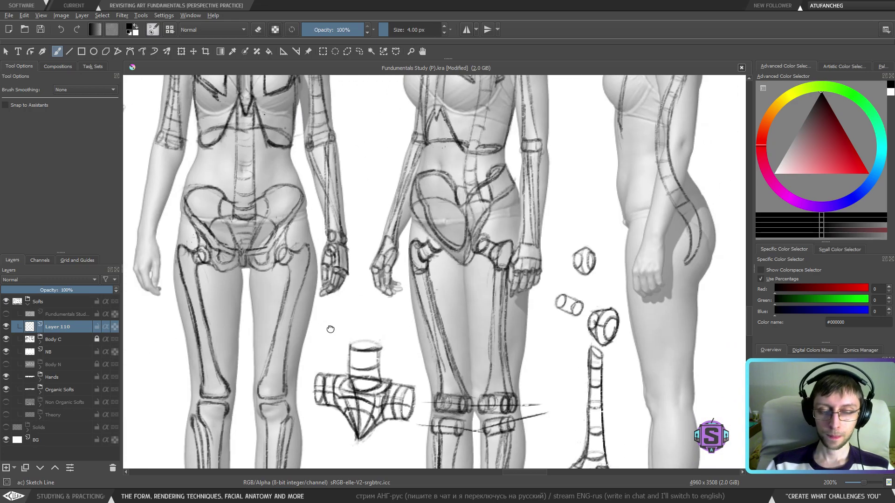
{"action": "left_click_drag", "start_coordinate": [154, 300], "coordinate": [367, 339]}
{"action": "key", "text": "ctrl+minus"}
{"action": "mouse_move", "coordinate": [628, 249]}
{"action": "left_mouse_down"}
{"action": "mouse_move", "coordinate": [671, 233]}
{"action": "mouse_move", "coordinate": [587, 229]}
{"action": "left_mouse_up"}
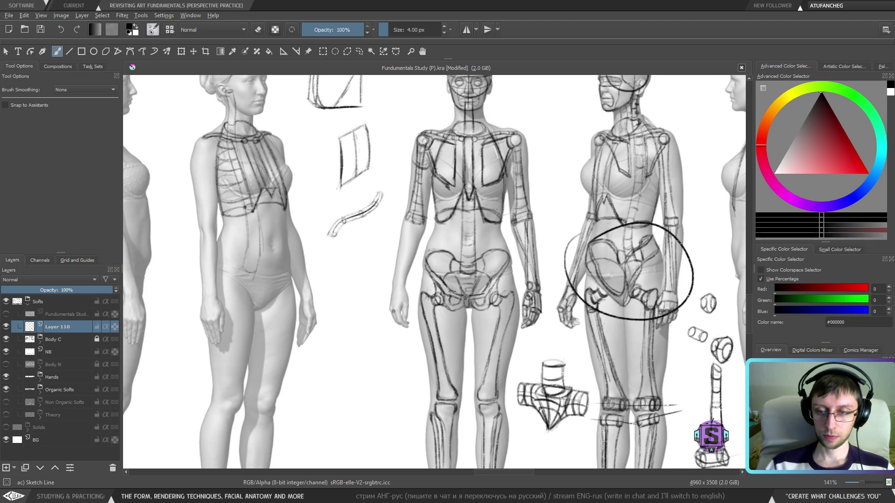
{"action": "key", "text": "ctrl+z"}
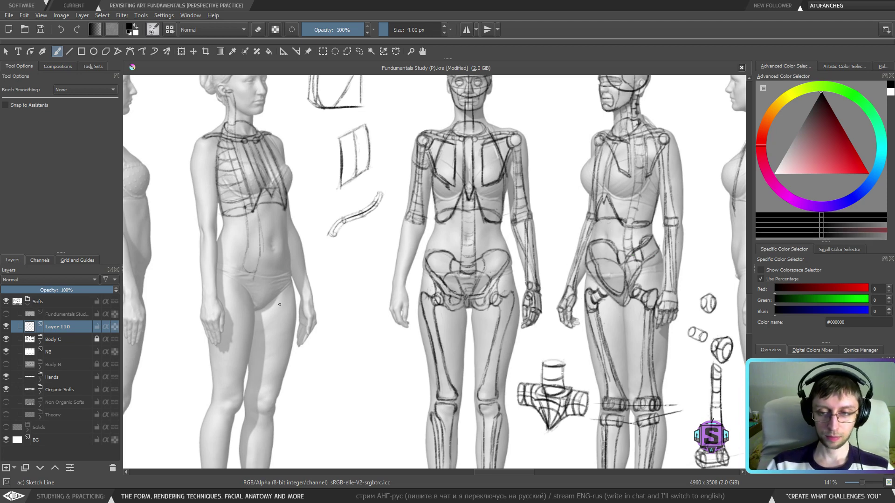
With a 5 px brush, sketch the pelvis outline with both iliac wings and the lower V on the partly sketched three-quarter figure.
{"action": "key", "text": "bracketright"}
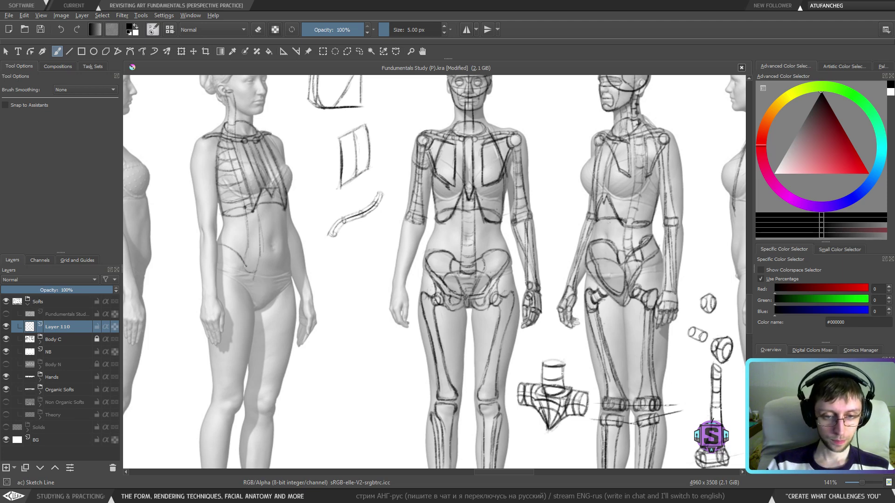
{"action": "left_click_drag", "start_coordinate": [235, 252], "coordinate": [218, 245]}
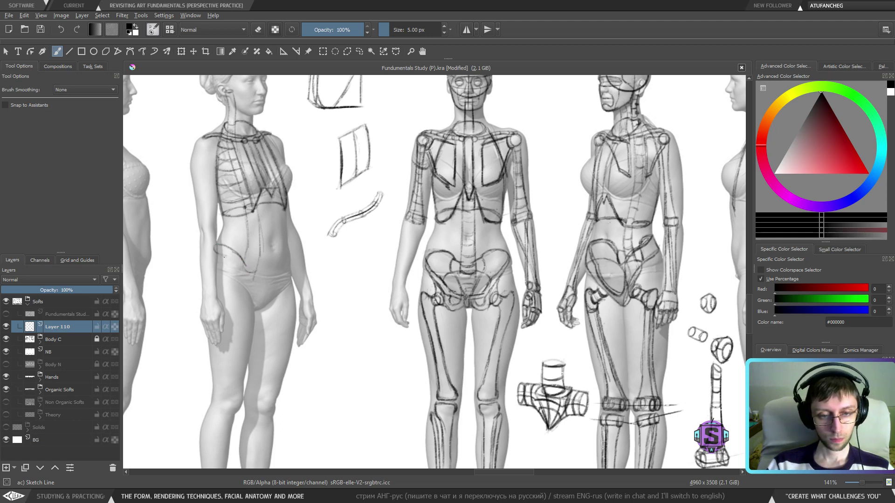
{"action": "left_click_drag", "start_coordinate": [224, 256], "coordinate": [235, 269]}
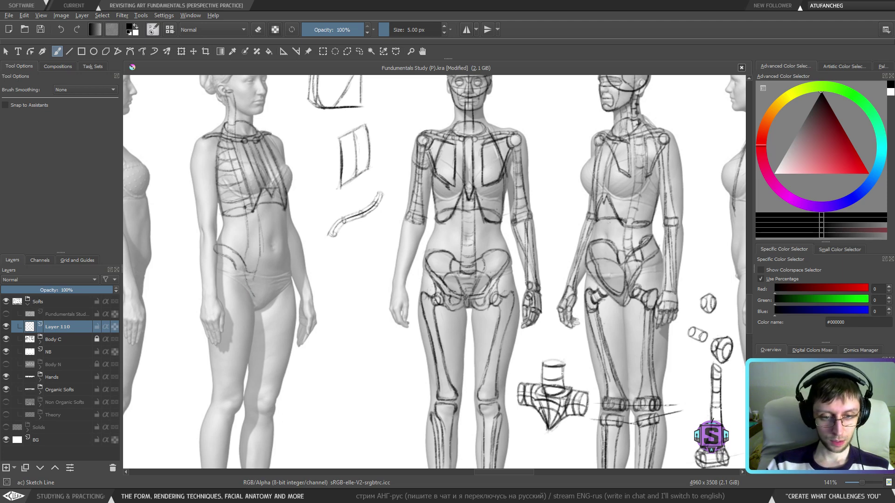
{"action": "left_click_drag", "start_coordinate": [243, 264], "coordinate": [248, 279]}
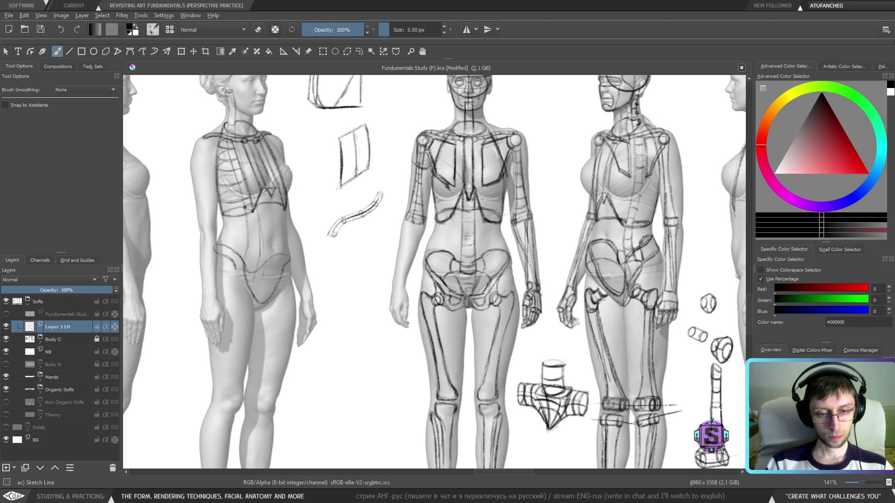
Erase and redraw the lower ends of the spine lines above the sketched pelvis, checking the drawing in a mirrored view.
{"action": "key", "text": "e"}
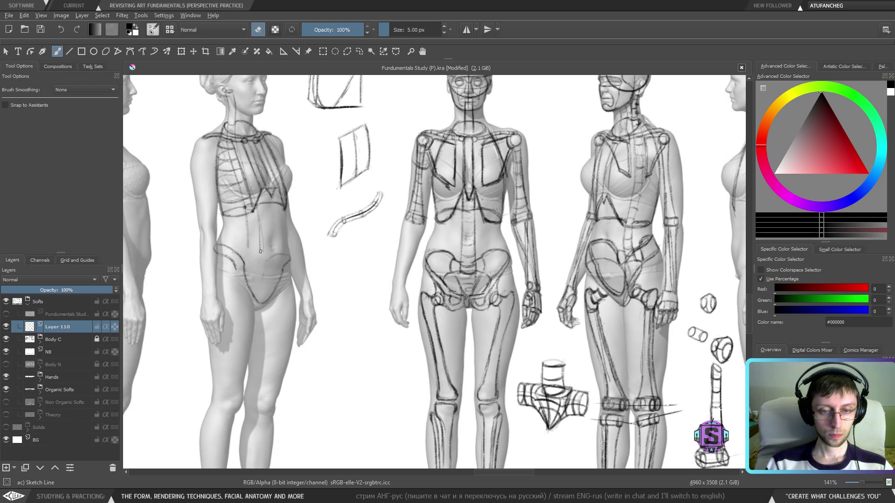
{"action": "key", "text": "e"}
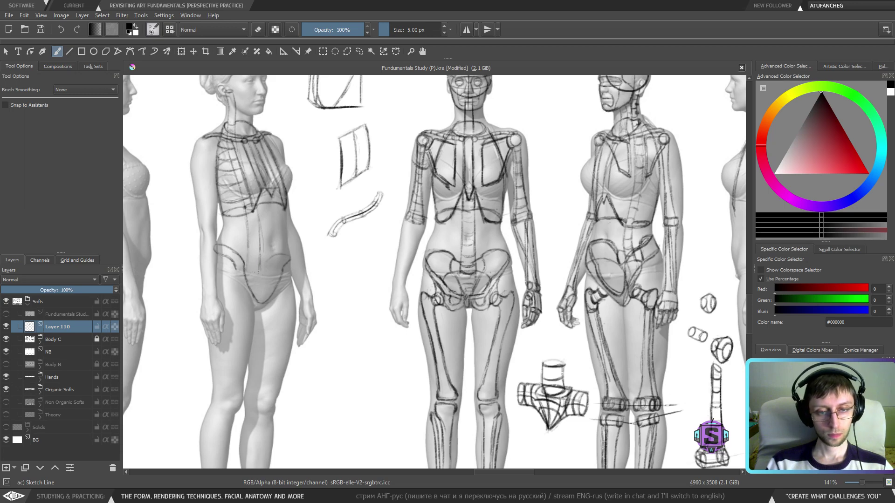
{"action": "key", "text": "e"}
{"action": "key", "text": "m"}
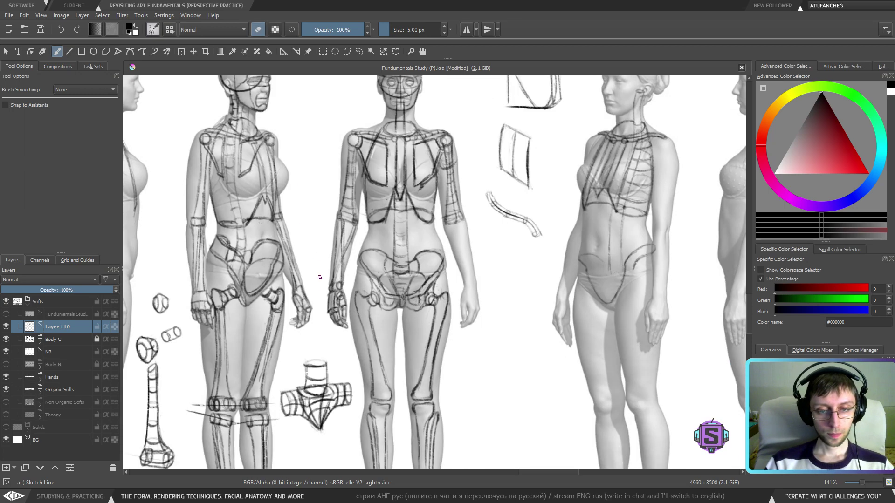
{"action": "key", "text": "m"}
{"action": "key", "text": "e"}
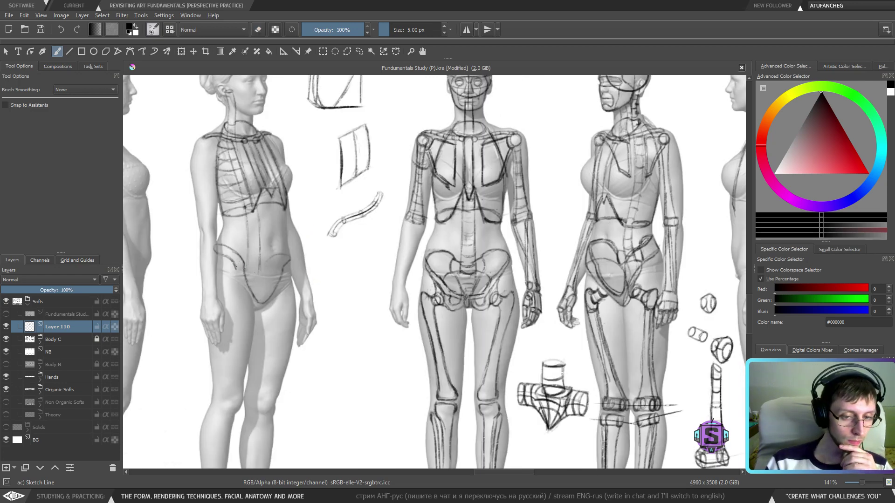
Clean up the pelvis sketch with the eraser and add faint construction lines across its inside.
{"action": "key", "text": "e"}
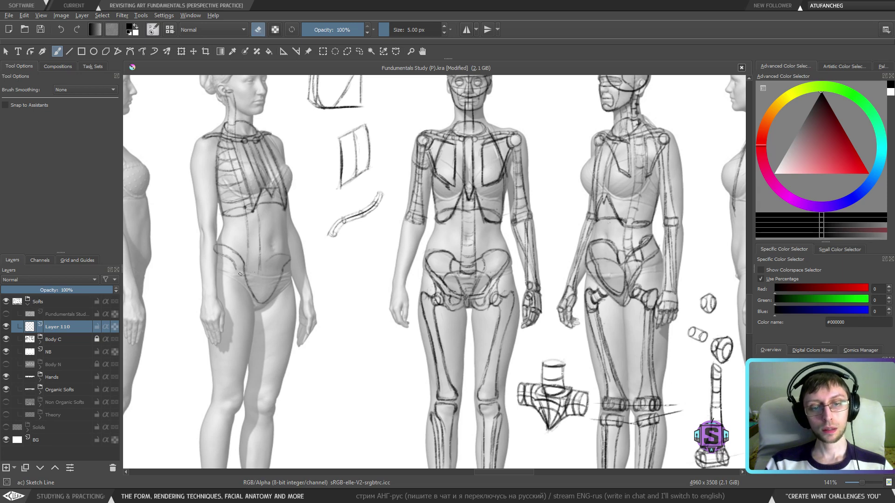
{"action": "key", "text": "e"}
{"action": "key", "text": "e"}
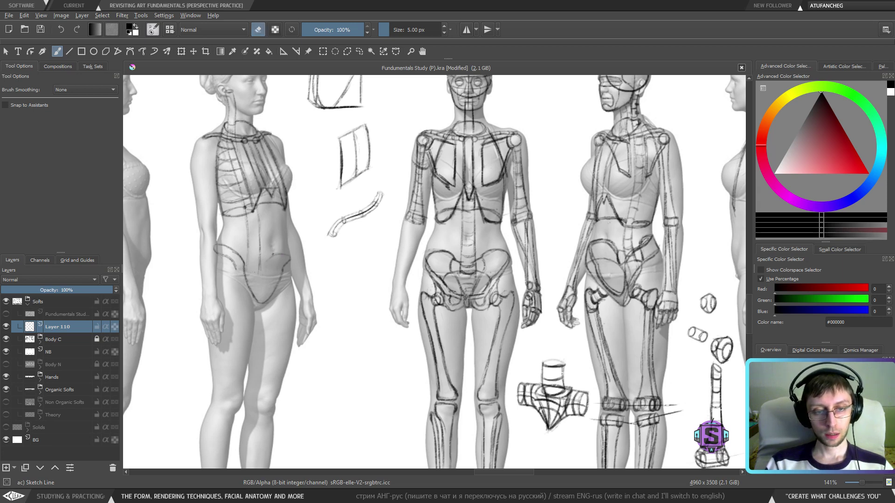
{"action": "key", "text": "e"}
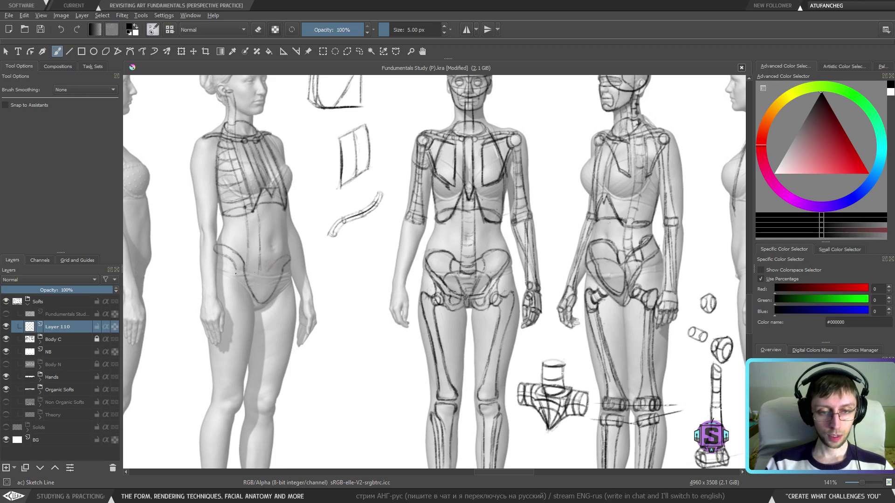
Try a horizontal band with two upright ovals inside the sketched pelvis, using the neighbouring skeletons as reference.
{"action": "left_click_drag", "start_coordinate": [439, 388], "coordinate": [285, 306]}
{"action": "mouse_move", "coordinate": [360, 306]}
{"action": "left_mouse_down"}
{"action": "mouse_move", "coordinate": [359, 325]}
{"action": "mouse_move", "coordinate": [362, 314]}
{"action": "mouse_move", "coordinate": [366, 322]}
{"action": "left_mouse_up"}
{"action": "key", "text": "ctrl+z"}
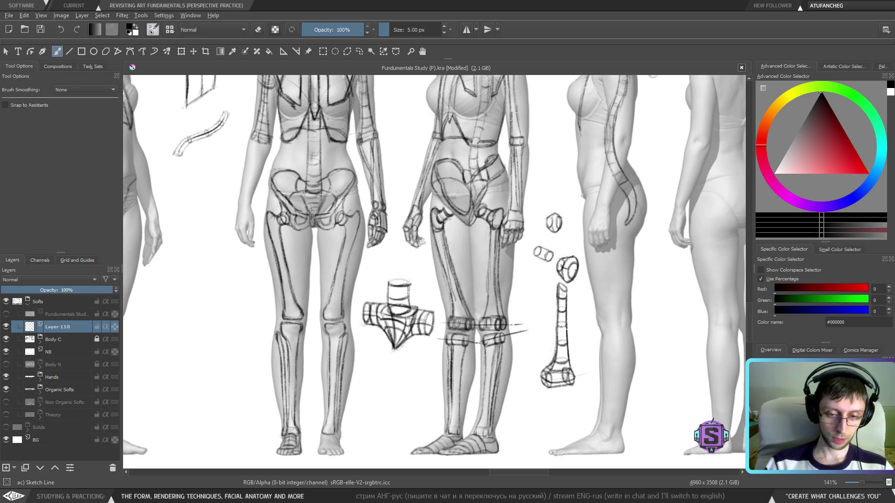
{"action": "left_click_drag", "start_coordinate": [192, 240], "coordinate": [356, 300]}
{"action": "left_click_drag", "start_coordinate": [292, 307], "coordinate": [308, 319]}
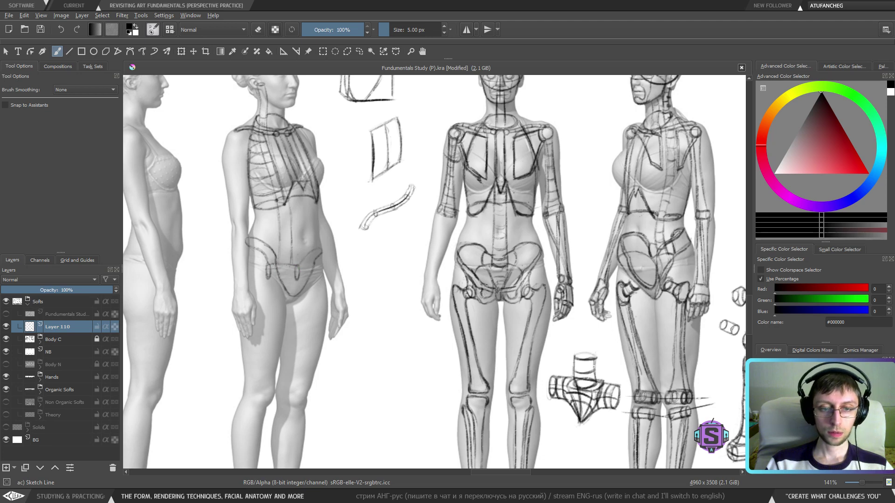
{"action": "left_click_drag", "start_coordinate": [277, 270], "coordinate": [293, 268]}
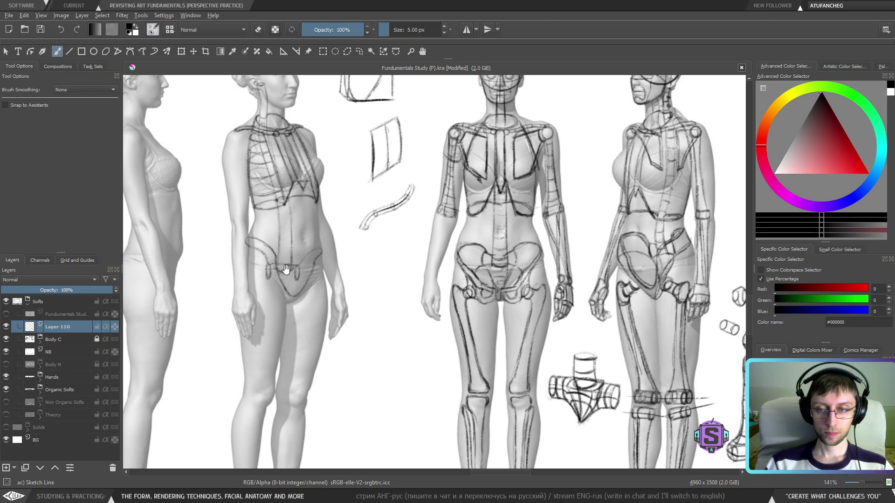
{"action": "left_click_drag", "start_coordinate": [285, 273], "coordinate": [288, 270]}
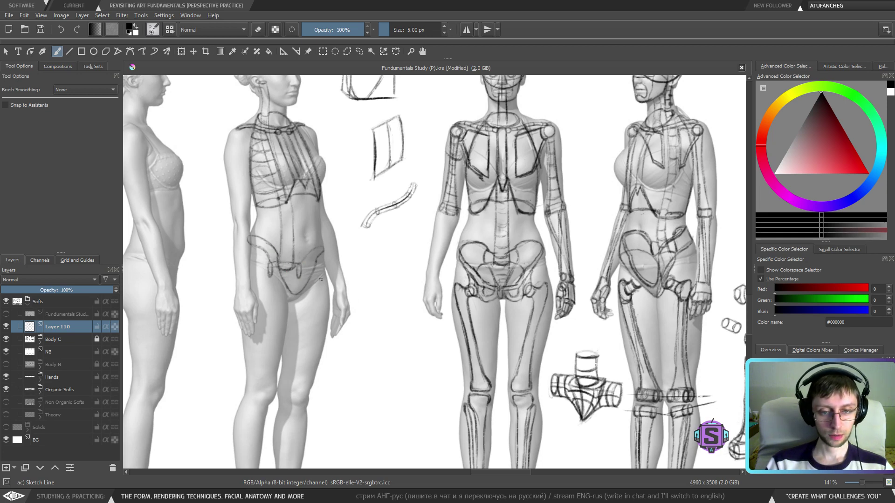
{"action": "key", "text": "e"}
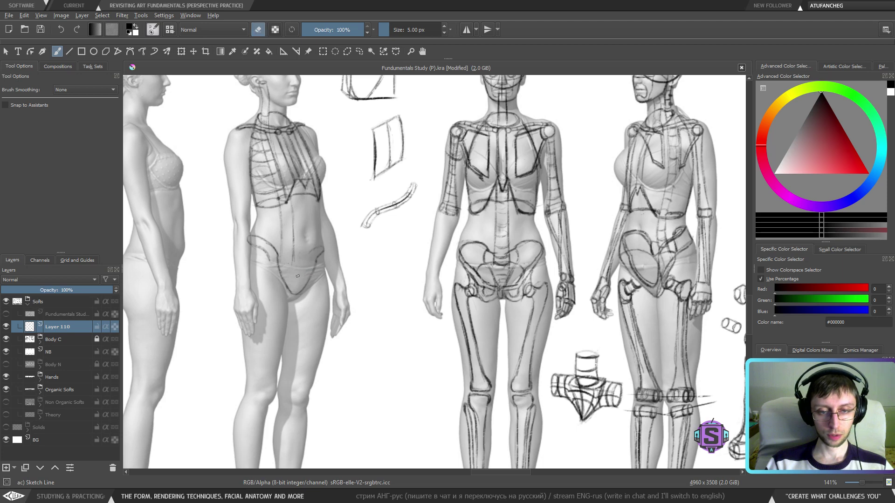
Erase the lower spine lines and redraw them with a 9 px brush, curving down into the pelvis.
{"action": "mouse_move", "coordinate": [295, 246]}
{"action": "left_mouse_down"}
{"action": "mouse_move", "coordinate": [294, 264]}
{"action": "mouse_move", "coordinate": [281, 243]}
{"action": "left_mouse_up"}
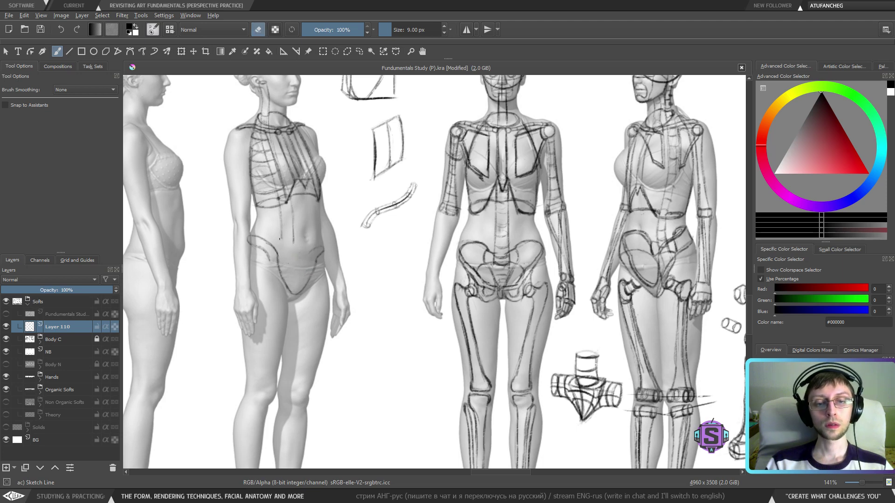
{"action": "key", "text": "e"}
{"action": "left_click_drag", "start_coordinate": [279, 215], "coordinate": [277, 247]}
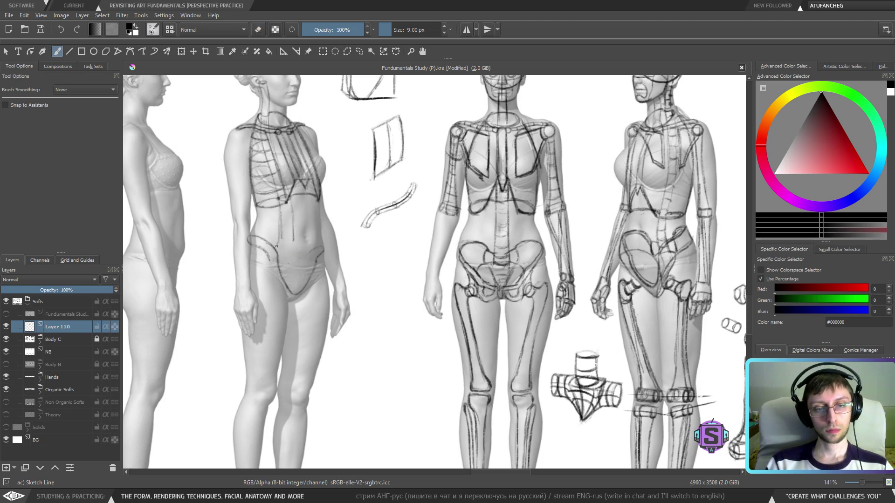
{"action": "key", "text": "ctrl+z"}
{"action": "left_click_drag", "start_coordinate": [282, 213], "coordinate": [279, 242]}
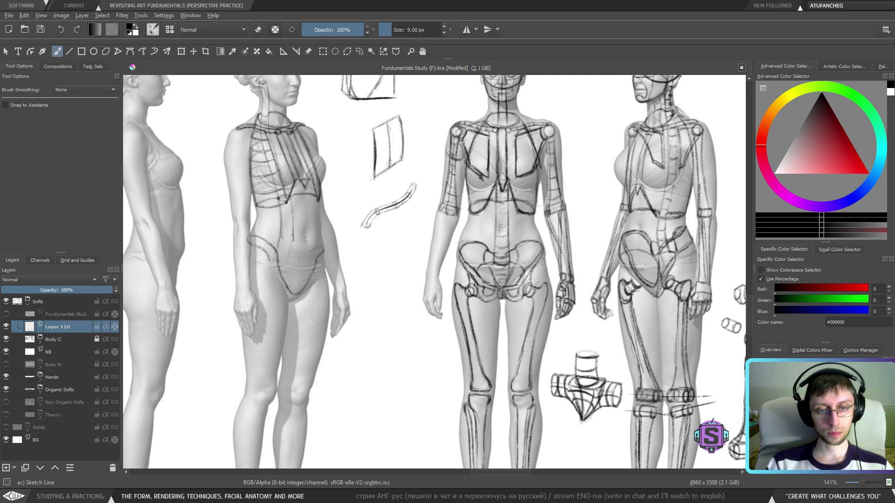
{"action": "left_click_drag", "start_coordinate": [292, 222], "coordinate": [287, 263]}
{"action": "key", "text": "e"}
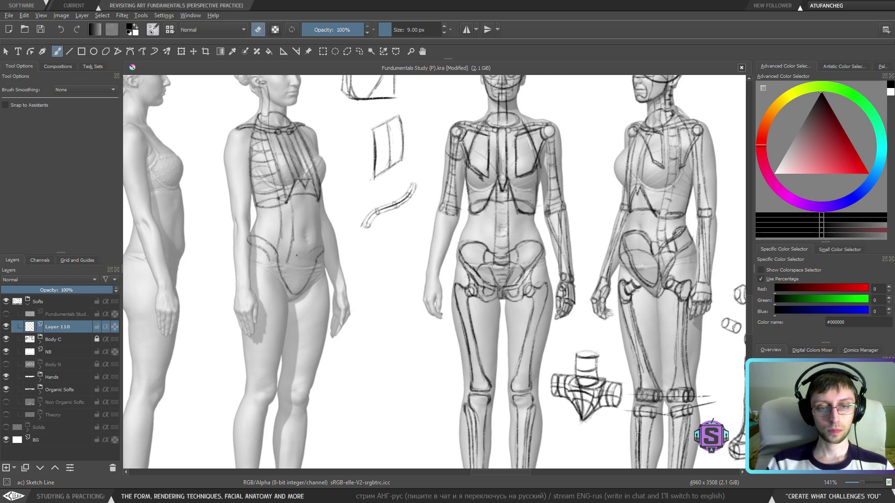
{"action": "key", "text": "e"}
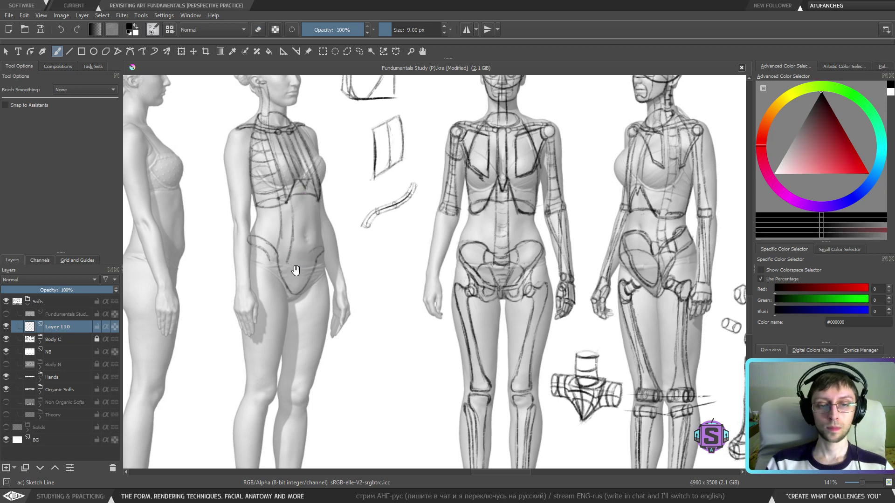
Reduce the brush to 5 px, clean up the iliac wing nearest the hanging arm and redraw its inner contour.
{"action": "mouse_move", "coordinate": [296, 269]}
{"action": "left_mouse_down"}
{"action": "mouse_move", "coordinate": [305, 253]}
{"action": "mouse_move", "coordinate": [281, 235]}
{"action": "mouse_move", "coordinate": [282, 248]}
{"action": "left_mouse_up"}
{"action": "key", "text": "e"}
{"action": "key", "text": "bracketleft"}
{"action": "key", "text": "bracketleft"}
{"action": "key", "text": "e"}
{"action": "key", "text": "e"}
{"action": "key", "text": "e"}
{"action": "key", "text": "e"}
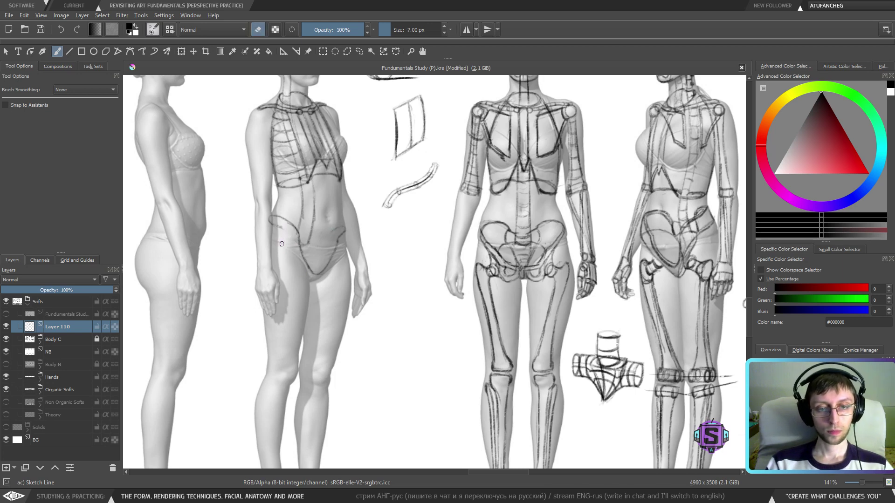
{"action": "key", "text": "bracketleft"}
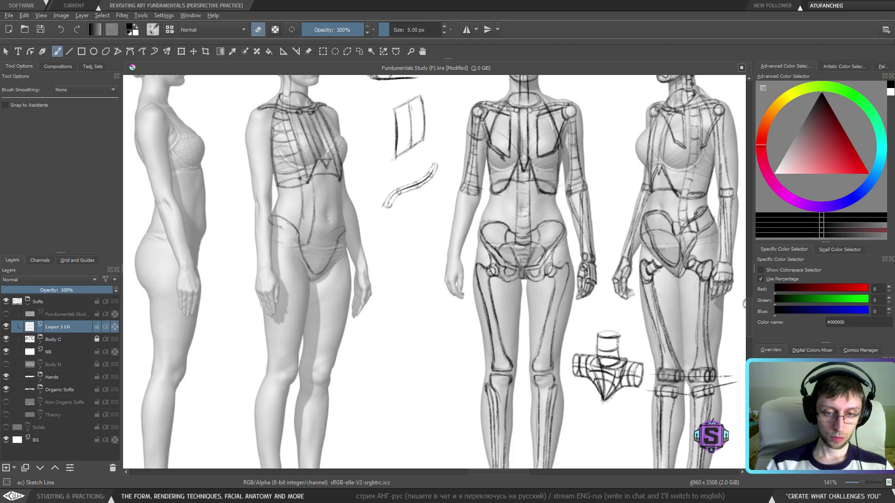
{"action": "key", "text": "e"}
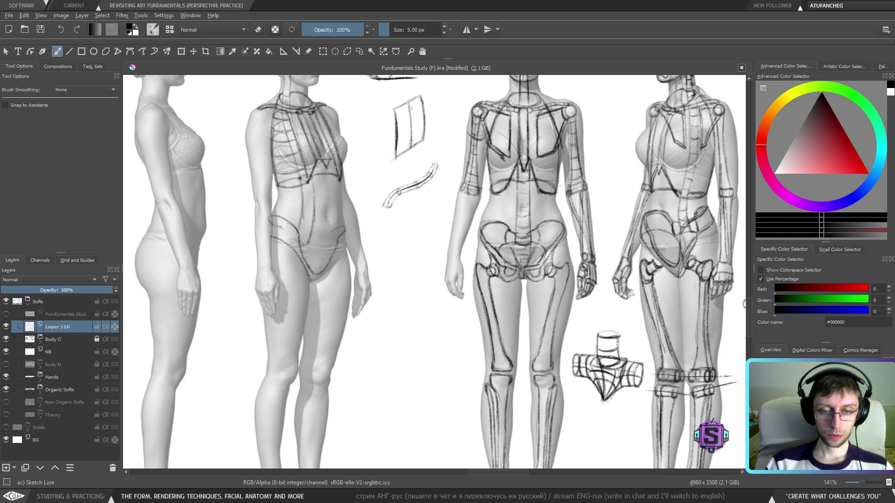
Try an oval contour for the lower part of the three-quarter figure's pelvis on its near side.
{"action": "left_click_drag", "start_coordinate": [304, 286], "coordinate": [291, 284]}
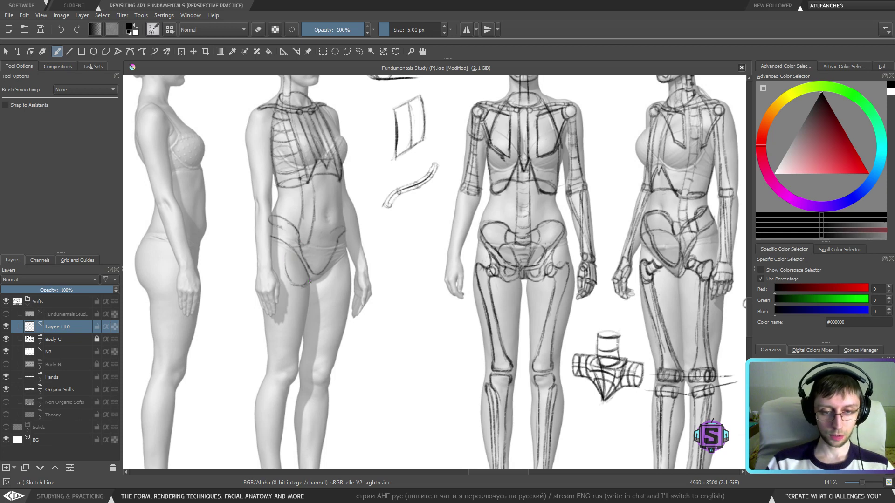
{"action": "key", "text": "ctrl+z"}
{"action": "key", "text": "ctrl+z"}
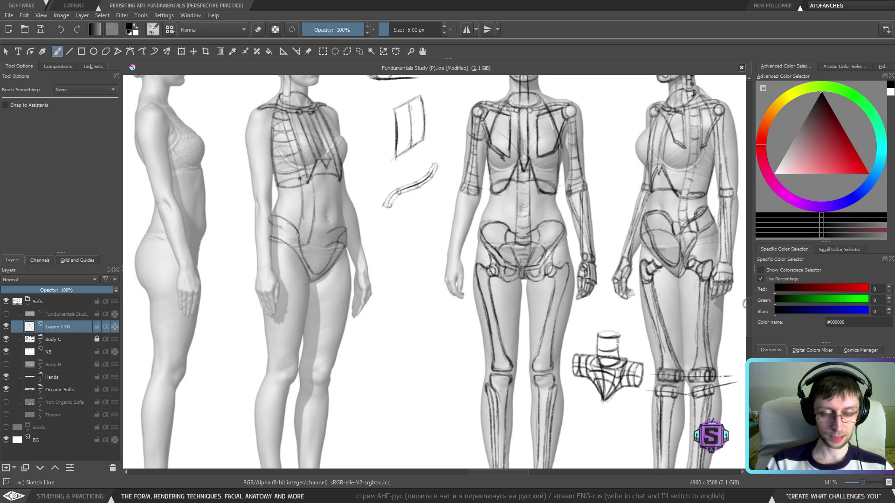
Sketch the inner ends of both iliac wings and their connection to the lower spine, erasing stray lines.
{"action": "key", "text": "e"}
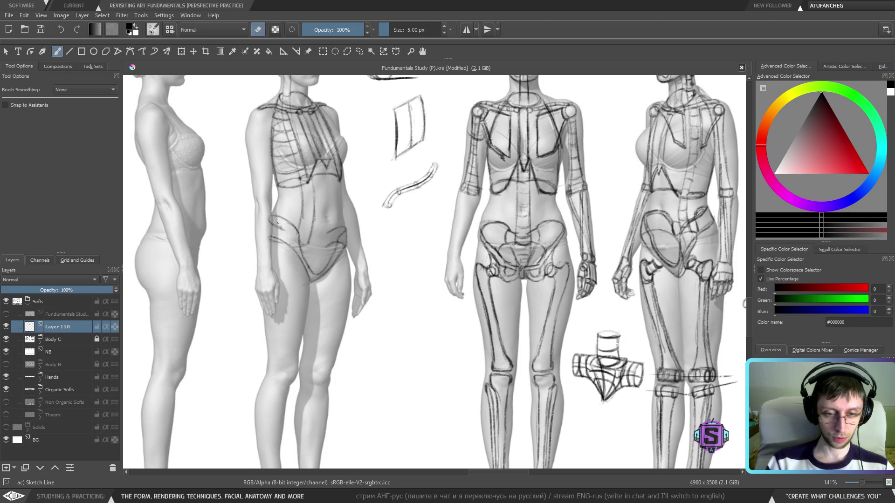
{"action": "key", "text": "e"}
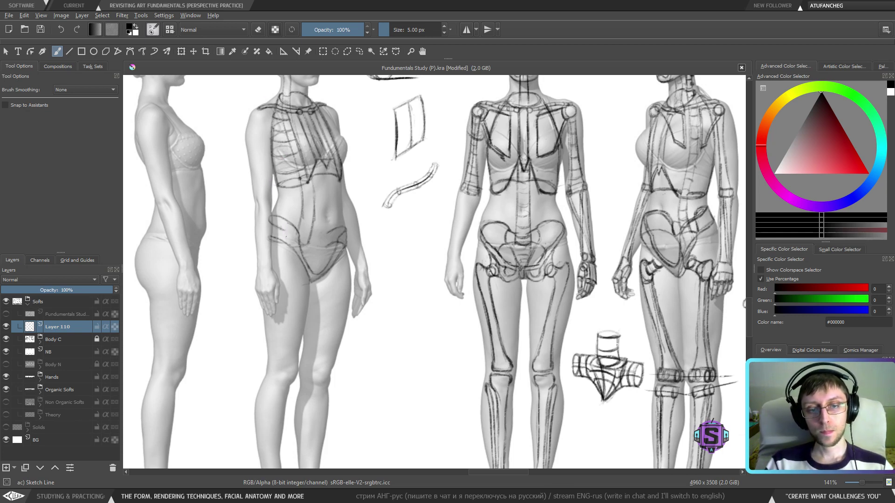
{"action": "left_click_drag", "start_coordinate": [284, 231], "coordinate": [286, 240]}
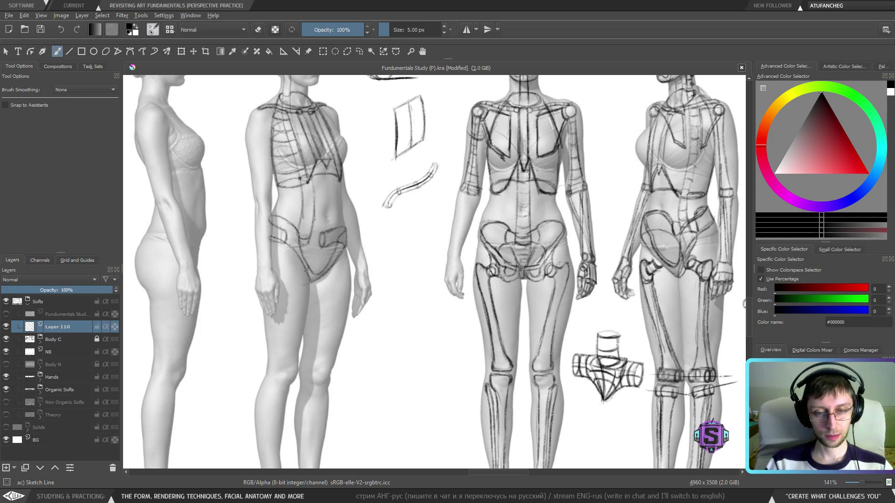
{"action": "key", "text": "ctrl"}
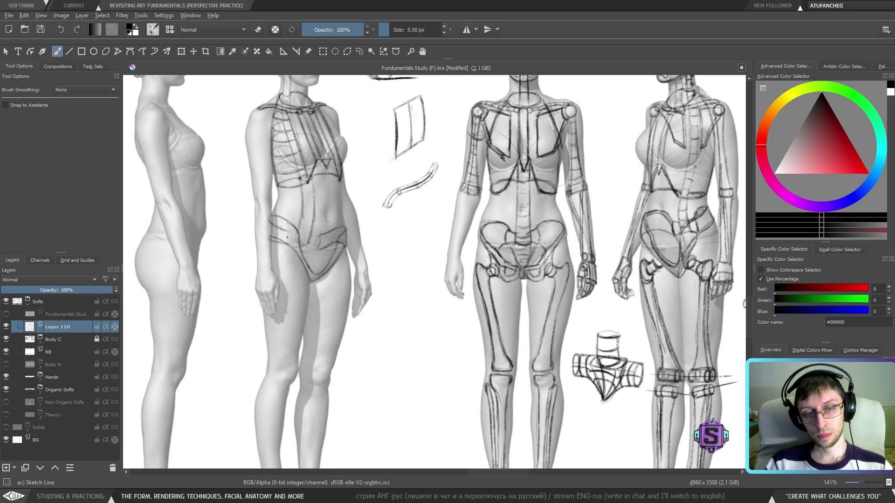
{"action": "left_click_drag", "start_coordinate": [291, 231], "coordinate": [291, 246]}
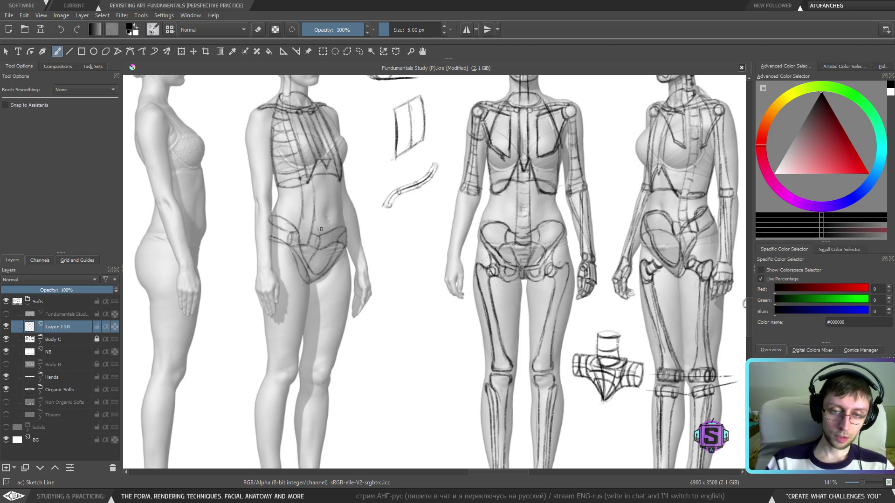
{"action": "key", "text": "e"}
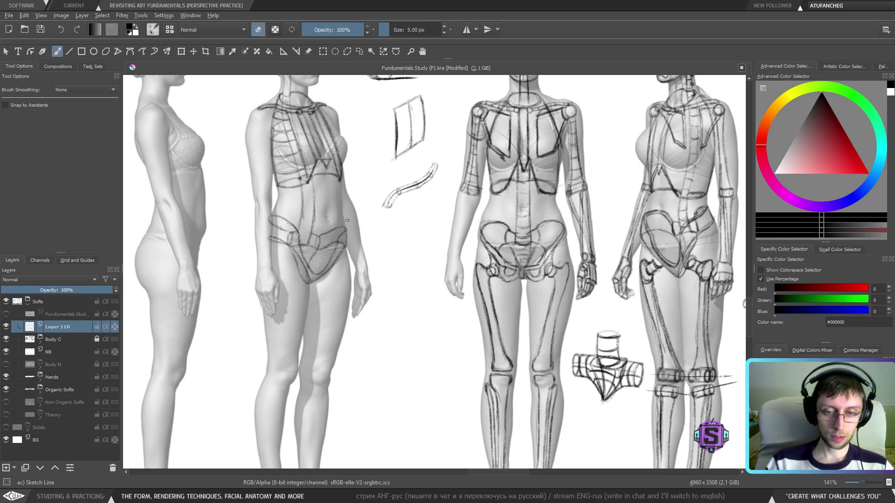
{"action": "key", "text": "e"}
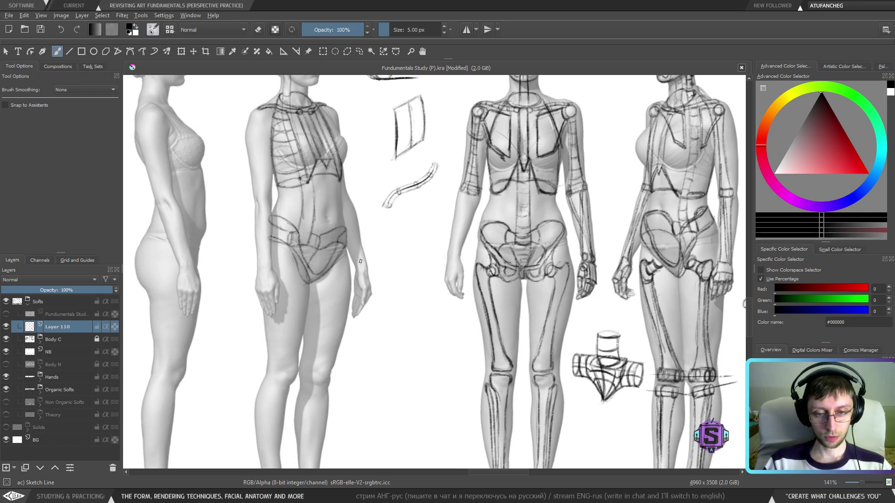
Check the pelvis sketch's symmetry and proportions in the mirrored view and at different zoom levels.
{"action": "key", "text": "m"}
{"action": "key", "text": "m"}
{"action": "key", "text": "minus"}
{"action": "key", "text": "minus"}
{"action": "key", "text": "minus"}
{"action": "key", "text": "plus"}
{"action": "key", "text": "plus"}
{"action": "key", "text": "plus"}
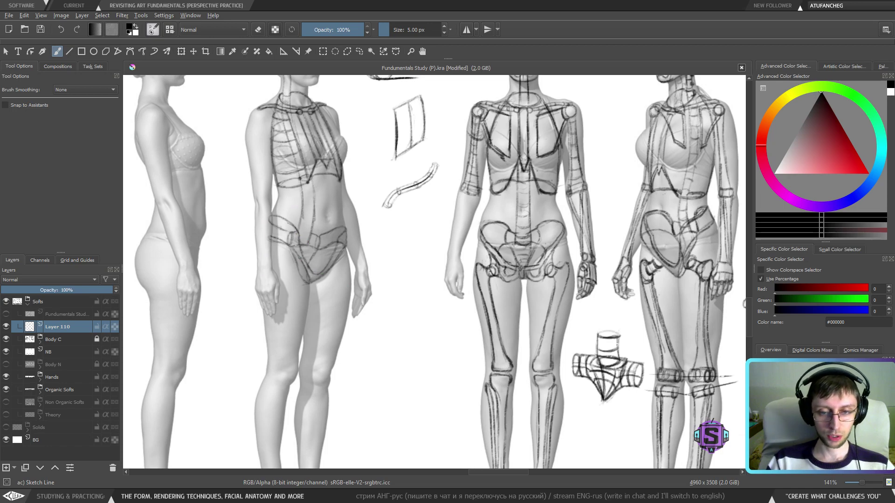
{"action": "key", "text": "m"}
{"action": "key", "text": "m"}
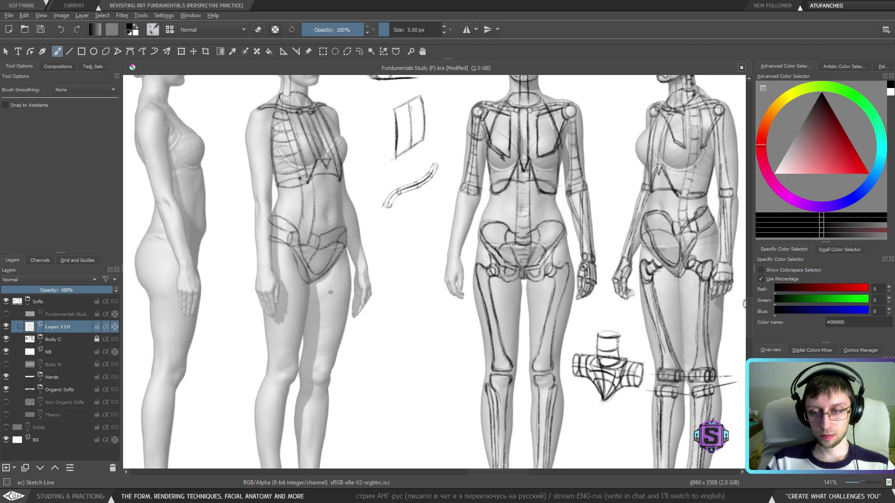
Clean up the near iliac wing of the pelvis sketch with alternating eraser and 5 px brush strokes.
{"action": "left_click_drag", "start_coordinate": [347, 321], "coordinate": [303, 321]}
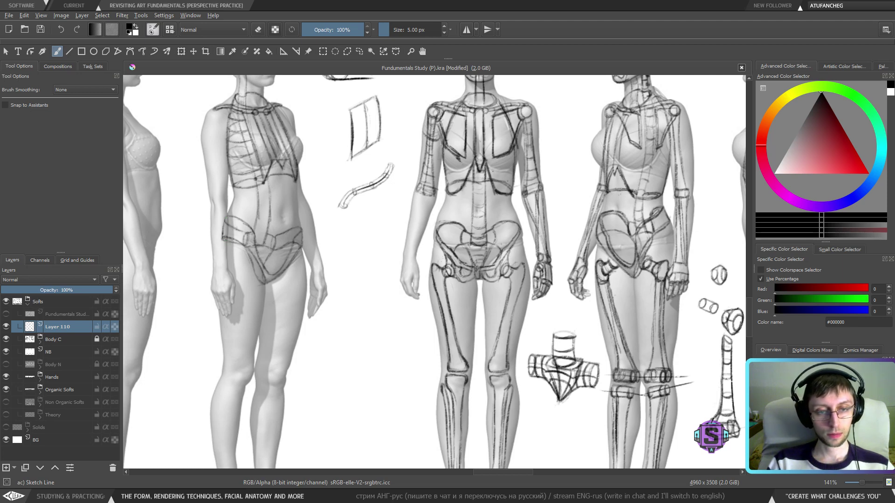
{"action": "key", "text": "e"}
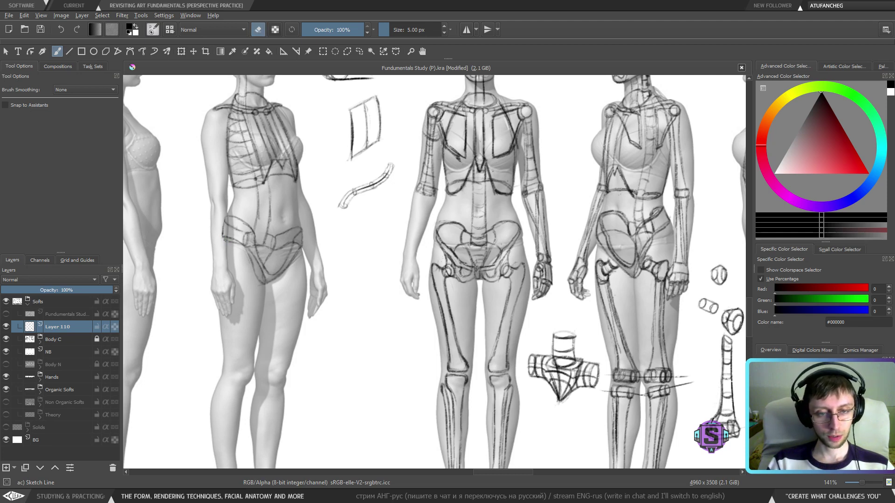
{"action": "key", "text": "e"}
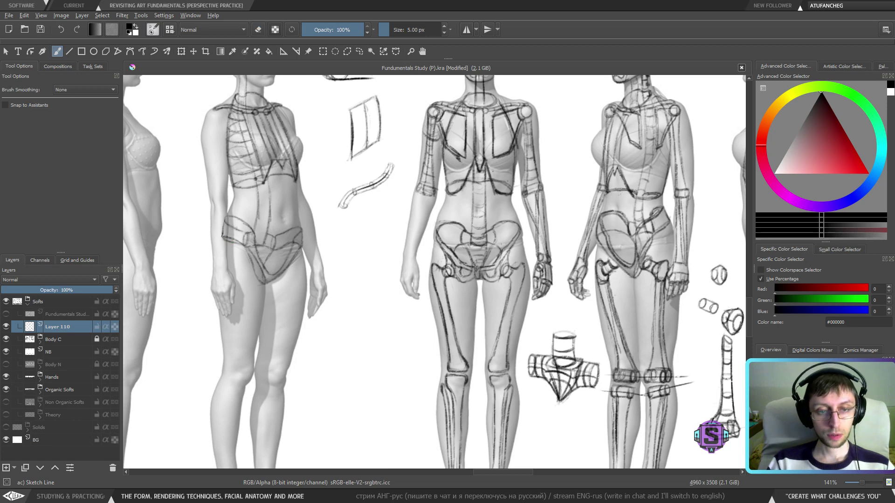
{"action": "key", "text": "e"}
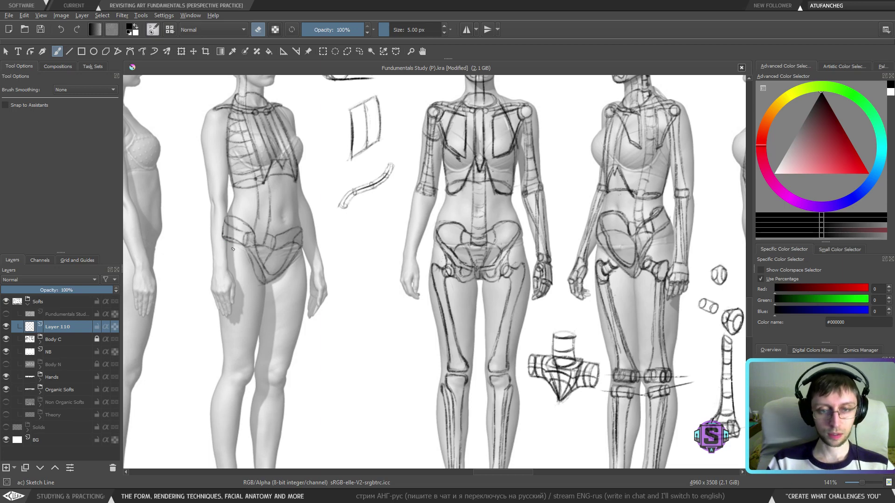
{"action": "key", "text": "e"}
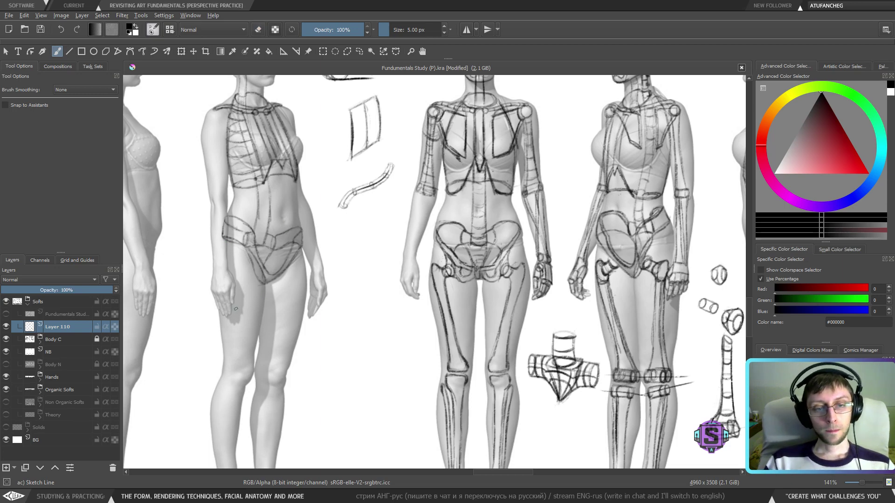
Reduce the brush to 4 px and reinforce the lower pelvis contours converging between the legs.
{"action": "key", "text": "plus"}
{"action": "key", "text": "plus"}
{"action": "left_click_drag", "start_coordinate": [275, 299], "coordinate": [562, 289]}
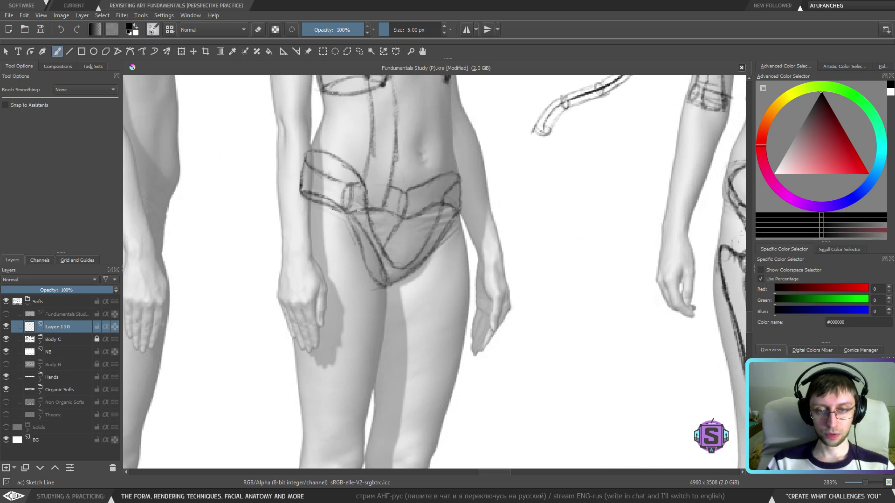
{"action": "mouse_move", "coordinate": [348, 215]}
{"action": "left_mouse_down"}
{"action": "mouse_move", "coordinate": [331, 208]}
{"action": "mouse_move", "coordinate": [371, 213]}
{"action": "left_mouse_up"}
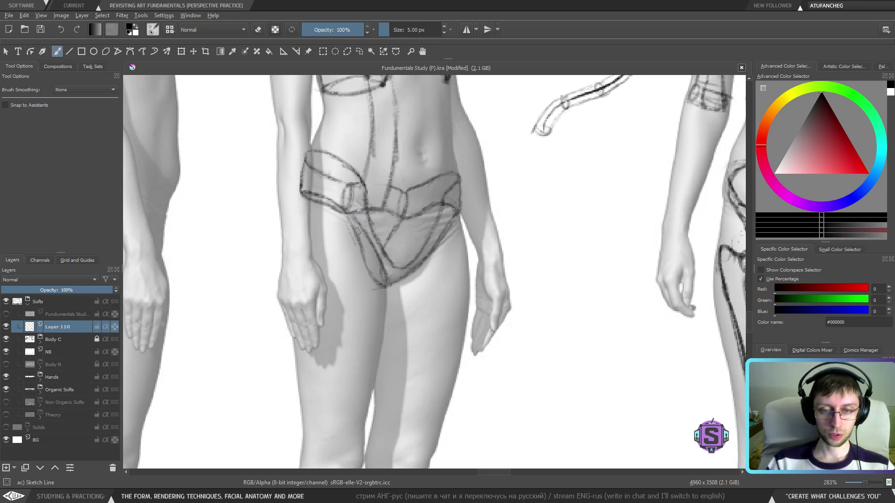
{"action": "key", "text": "bracketleft"}
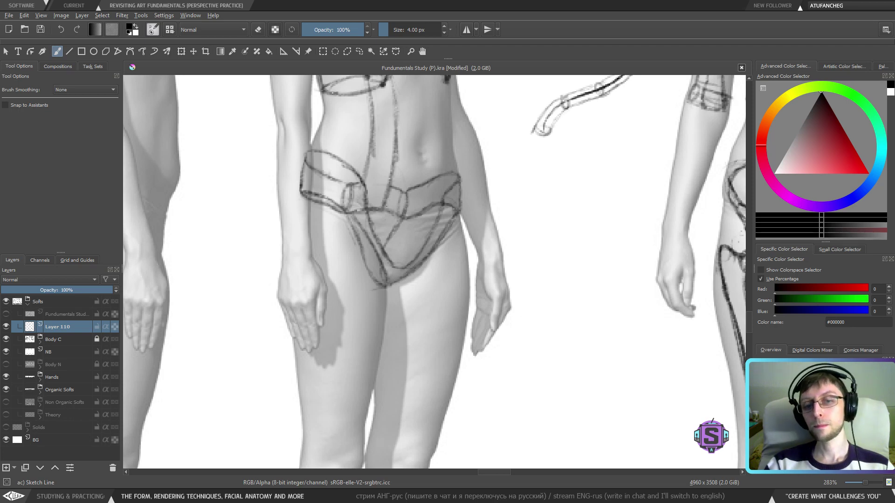
{"action": "mouse_move", "coordinate": [332, 200]}
{"action": "left_mouse_down"}
{"action": "mouse_move", "coordinate": [359, 225]}
{"action": "mouse_move", "coordinate": [386, 282]}
{"action": "left_mouse_up"}
{"action": "left_click_drag", "start_coordinate": [442, 248], "coordinate": [393, 280]}
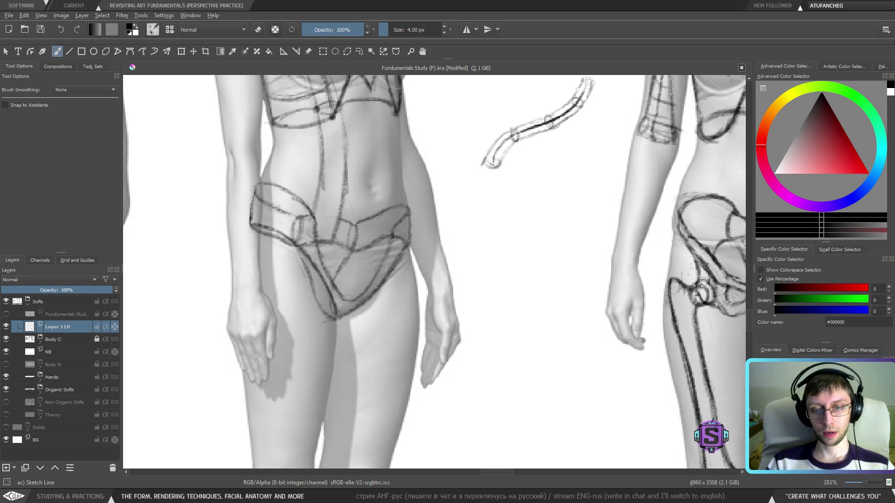
Redraw the outer edge of the far iliac wing and tidy it with the eraser.
{"action": "left_click_drag", "start_coordinate": [403, 250], "coordinate": [411, 215]}
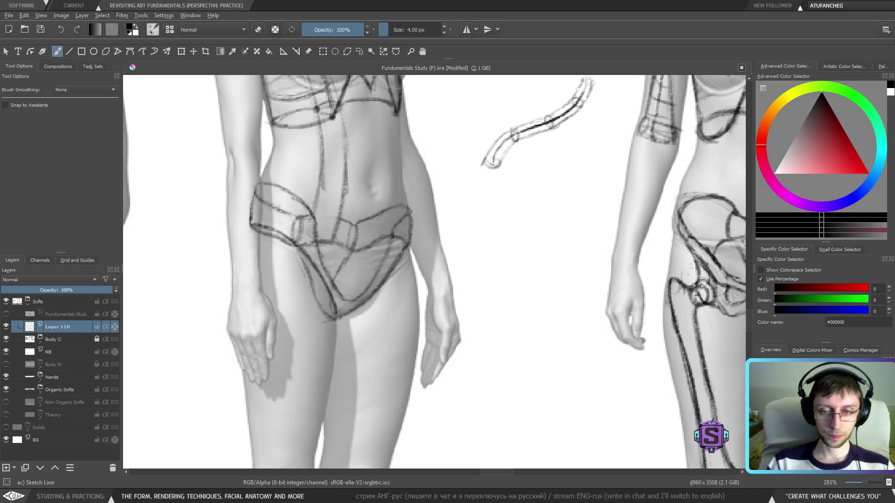
{"action": "key", "text": "e"}
{"action": "key", "text": "e"}
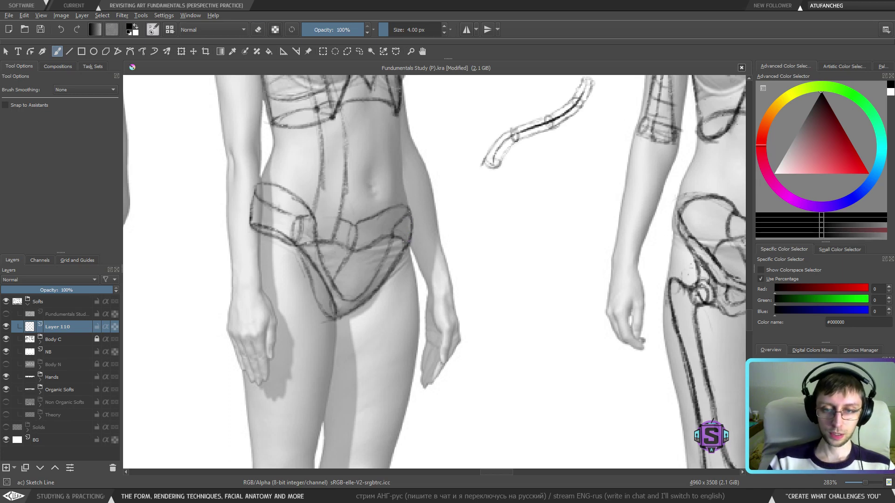
{"action": "key", "text": "e"}
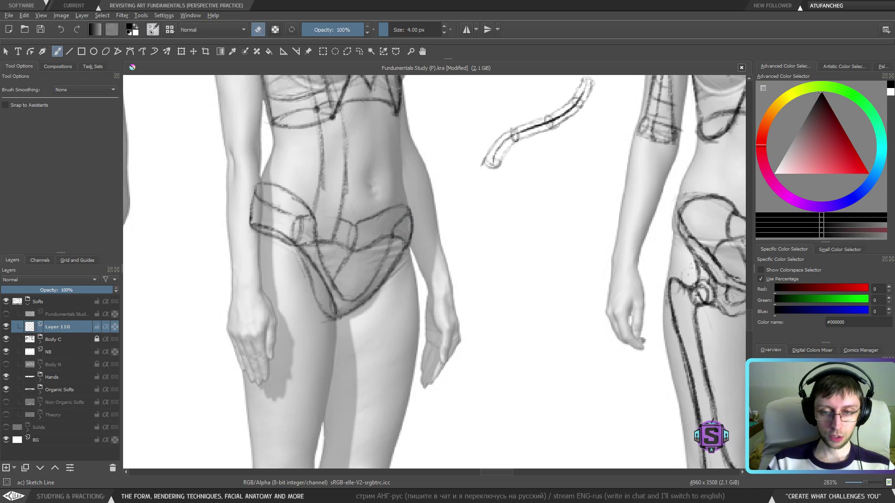
{"action": "key", "text": "e"}
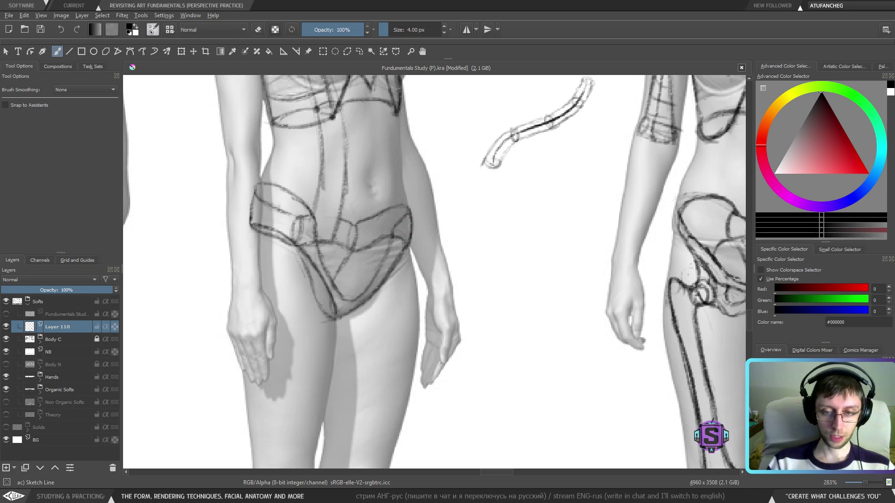
Compare the pelvis sketch with the neighbouring skeletons in the full lineup, up close and in the mirrored view.
{"action": "key", "text": "minus"}
{"action": "key", "text": "minus"}
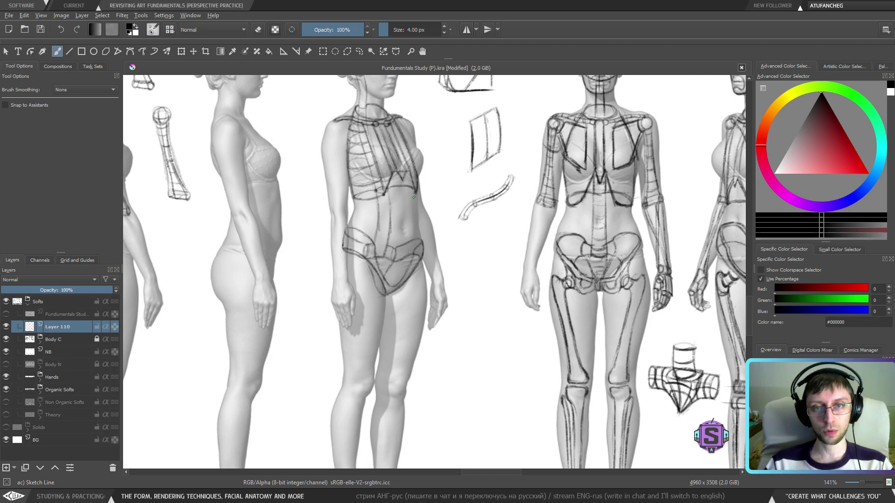
{"action": "key", "text": "minus"}
{"action": "key", "text": "minus"}
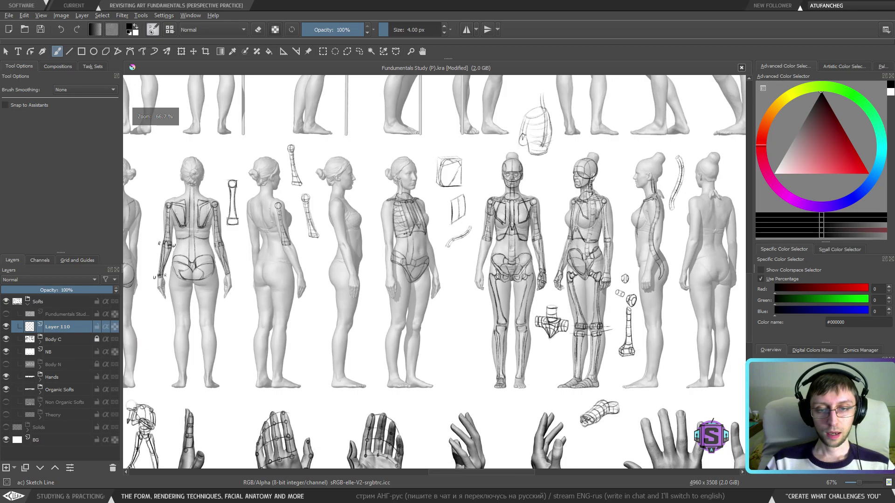
{"action": "key", "text": "plus"}
{"action": "key", "text": "plus"}
{"action": "scroll", "coordinate": [394, 247], "scroll_direction": "up", "scroll_amount": 2}
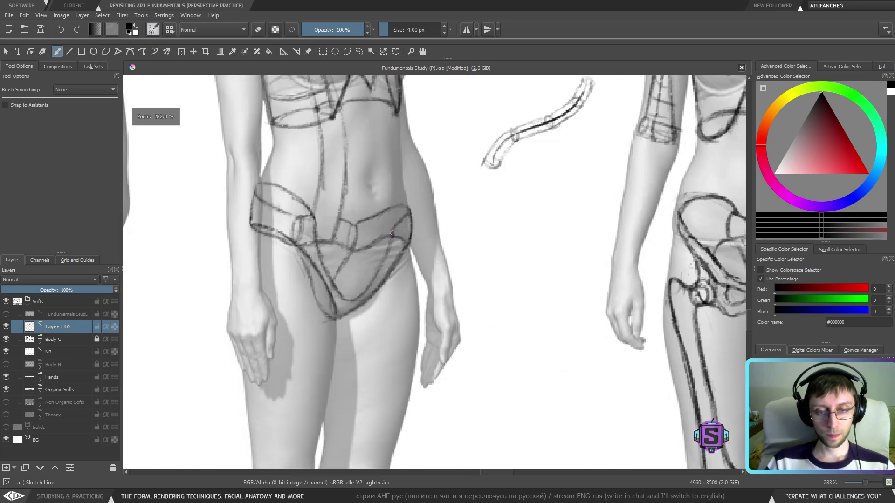
{"action": "scroll", "coordinate": [394, 247], "scroll_direction": "down", "scroll_amount": 2}
{"action": "key", "text": "m"}
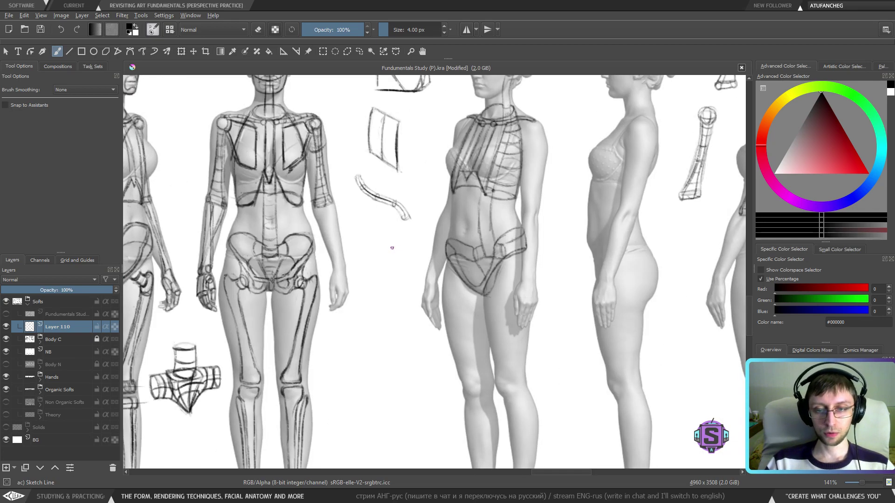
{"action": "key", "text": "m"}
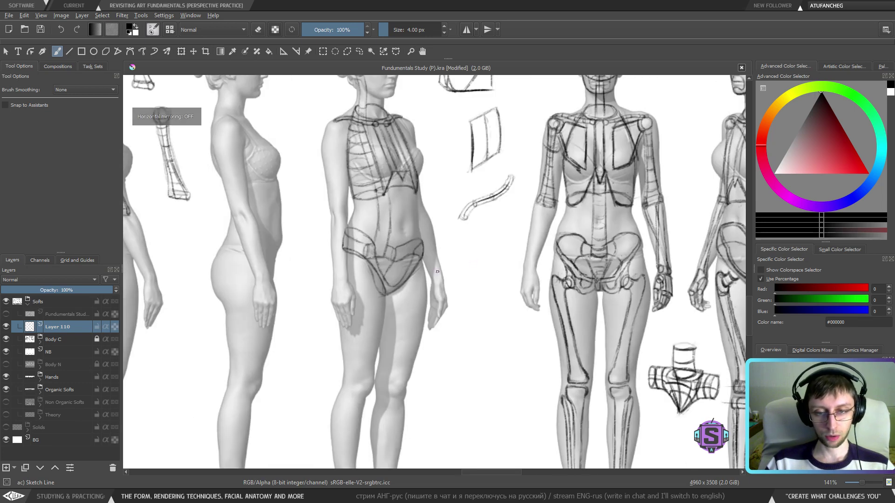
Try a sloping guide line across the tops of both iliac wings to judge the pelvis tilt.
{"action": "scroll", "coordinate": [409, 245], "scroll_direction": "up", "scroll_amount": 2}
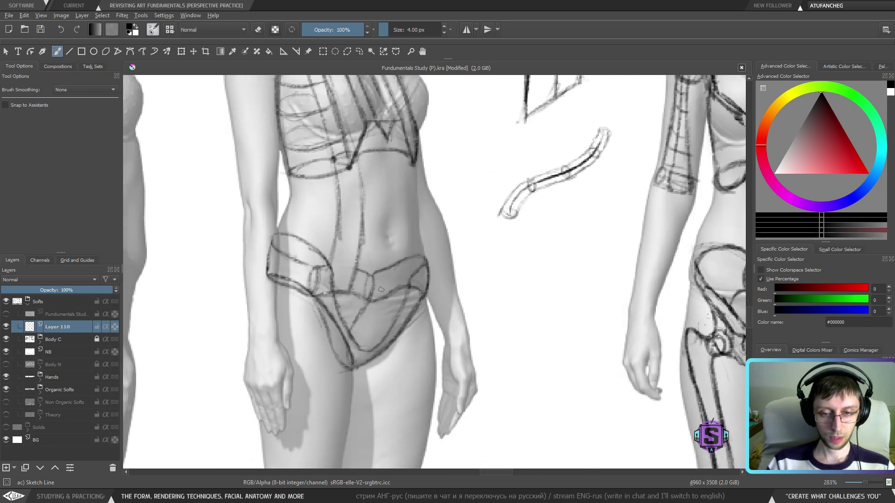
{"action": "left_click_drag", "start_coordinate": [259, 223], "coordinate": [542, 274]}
{"action": "key", "text": "ctrl+z"}
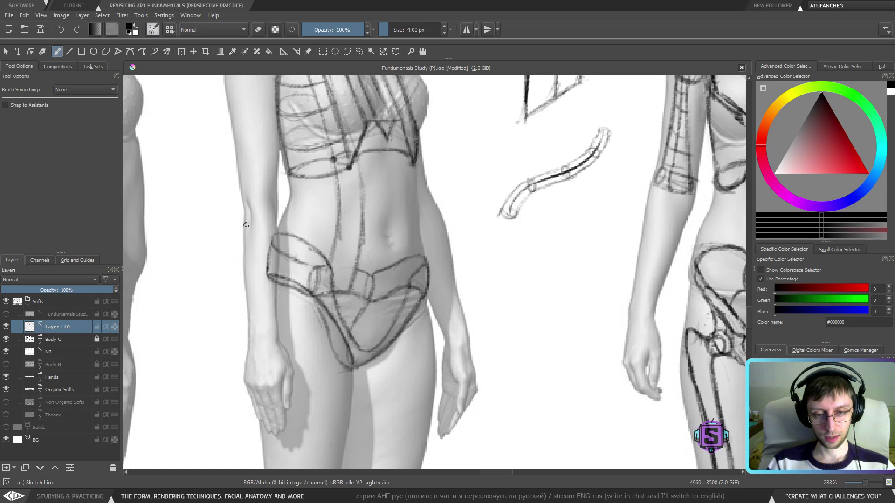
{"action": "left_click_drag", "start_coordinate": [247, 224], "coordinate": [514, 278]}
{"action": "key", "text": "ctrl+z"}
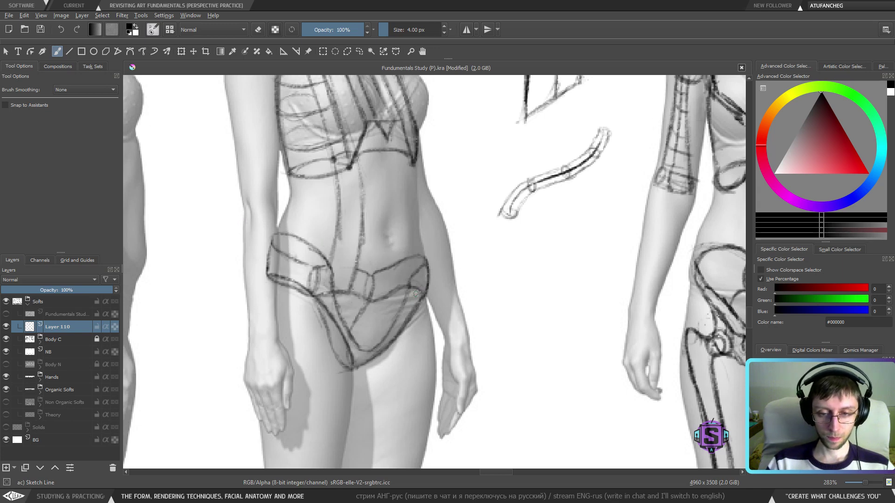
Select the far iliac wing with a freehand outline and move it slightly upward.
{"action": "key", "text": "l"}
{"action": "mouse_move", "coordinate": [416, 350]}
{"action": "left_mouse_down"}
{"action": "mouse_move", "coordinate": [443, 265]}
{"action": "mouse_move", "coordinate": [430, 244]}
{"action": "mouse_move", "coordinate": [383, 254]}
{"action": "left_mouse_up"}
{"action": "key", "text": "ctrl+z"}
{"action": "left_click_drag", "start_coordinate": [436, 232], "coordinate": [404, 233]}
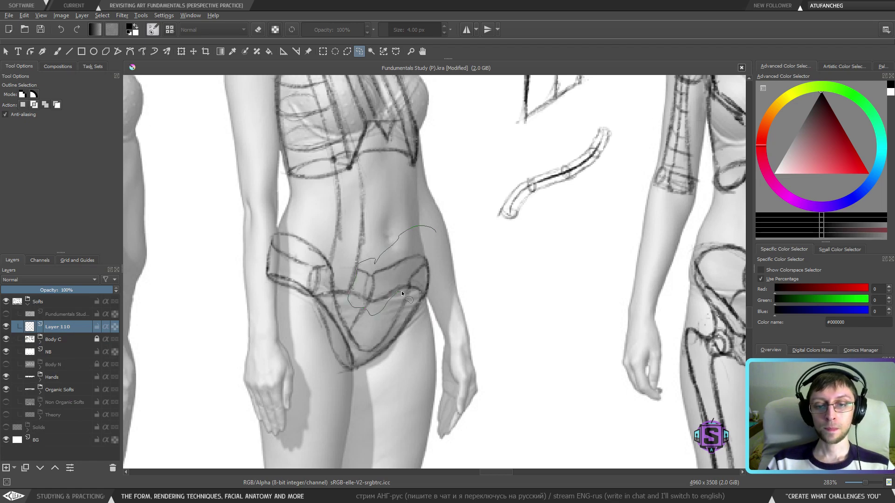
{"action": "mouse_move", "coordinate": [413, 295]}
{"action": "left_mouse_down"}
{"action": "mouse_move", "coordinate": [423, 294]}
{"action": "mouse_move", "coordinate": [440, 226]}
{"action": "left_mouse_up"}
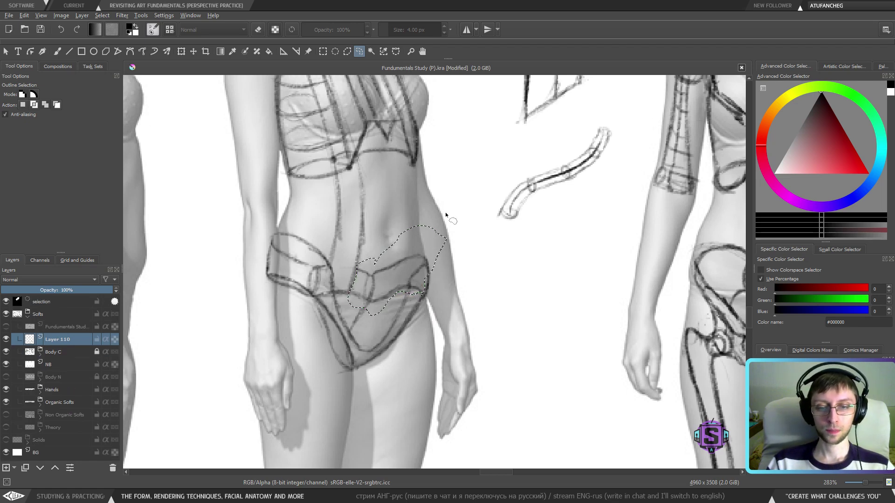
{"action": "key", "text": "t"}
{"action": "left_click_drag", "start_coordinate": [415, 266], "coordinate": [416, 249]}
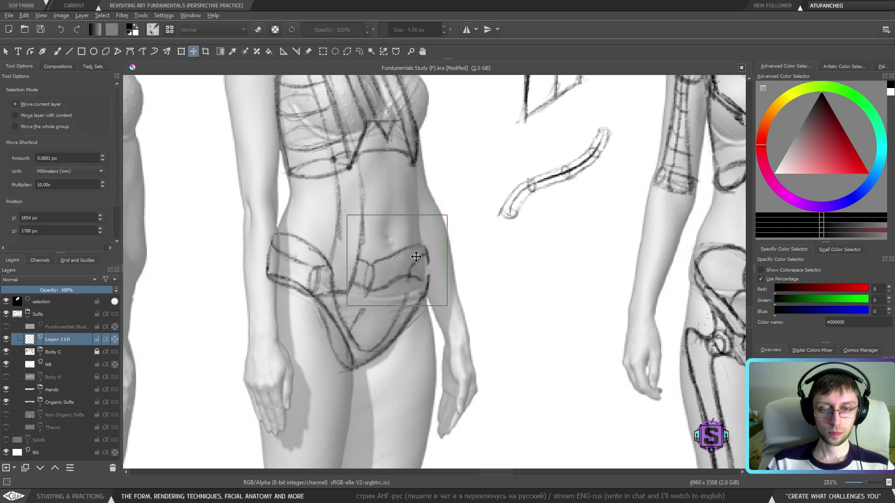
Clear the current selection, then outline the lines at the far iliac wing's inner end beside the sacrum freehand and delete them.
{"action": "key", "text": "b"}
{"action": "key", "text": "ctrl+shift+a"}
{"action": "key", "text": "l"}
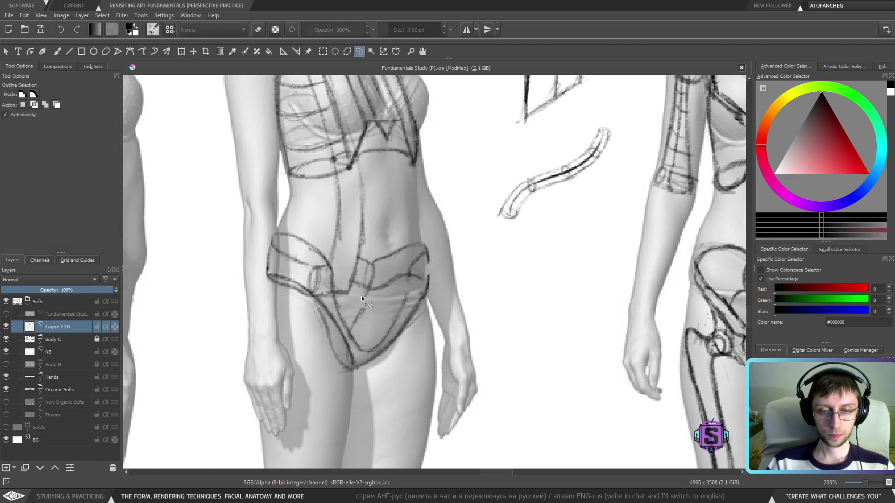
{"action": "left_click_drag", "start_coordinate": [374, 306], "coordinate": [371, 300]}
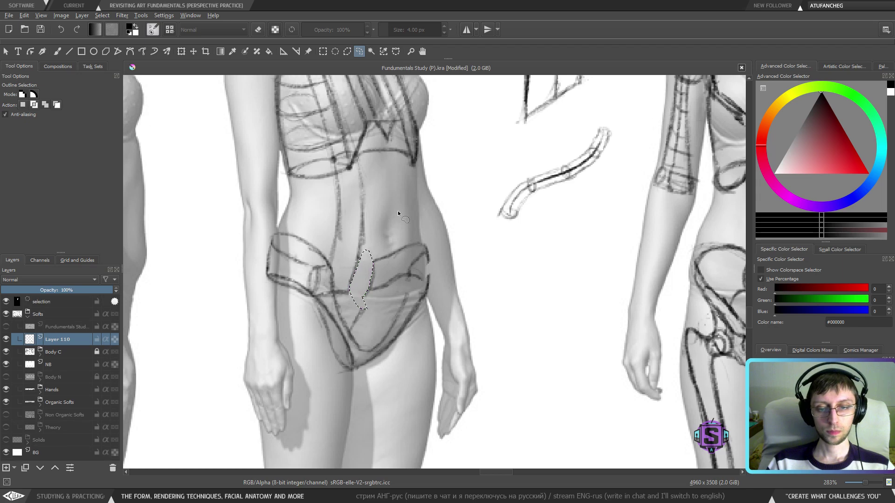
{"action": "key", "text": "Delete"}
{"action": "key", "text": "ctrl+shift+a"}
{"action": "key", "text": "b"}
Redraw the inner end of the far iliac wing where it meets the sacrum and close its outer edge, tidying with the eraser.
{"action": "key", "text": "e"}
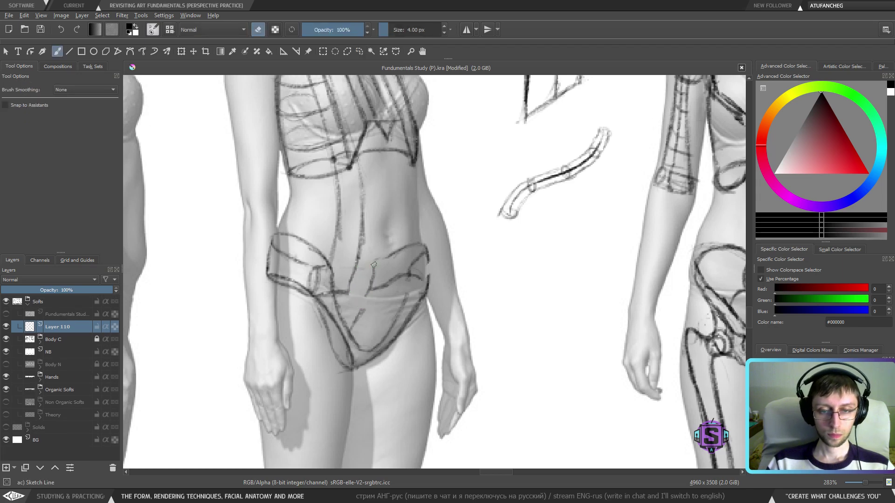
{"action": "key", "text": "e"}
{"action": "left_click_drag", "start_coordinate": [402, 249], "coordinate": [379, 265]}
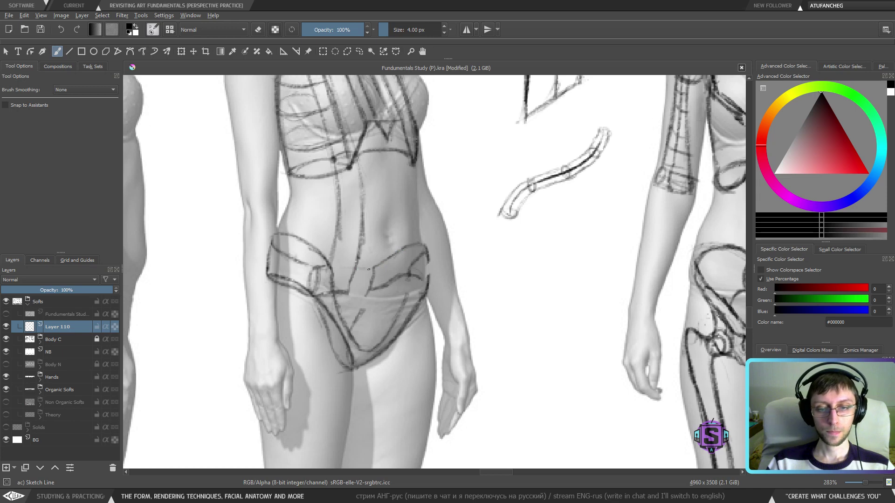
{"action": "left_click_drag", "start_coordinate": [357, 266], "coordinate": [373, 269]}
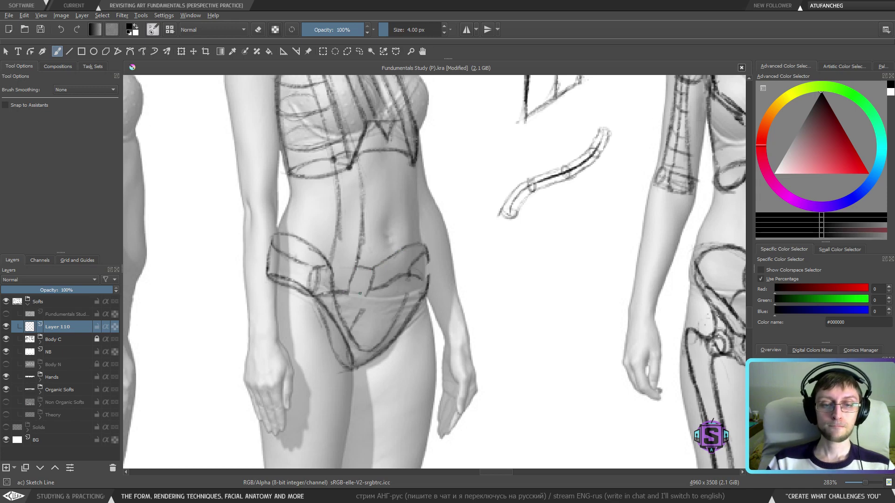
{"action": "key", "text": "e"}
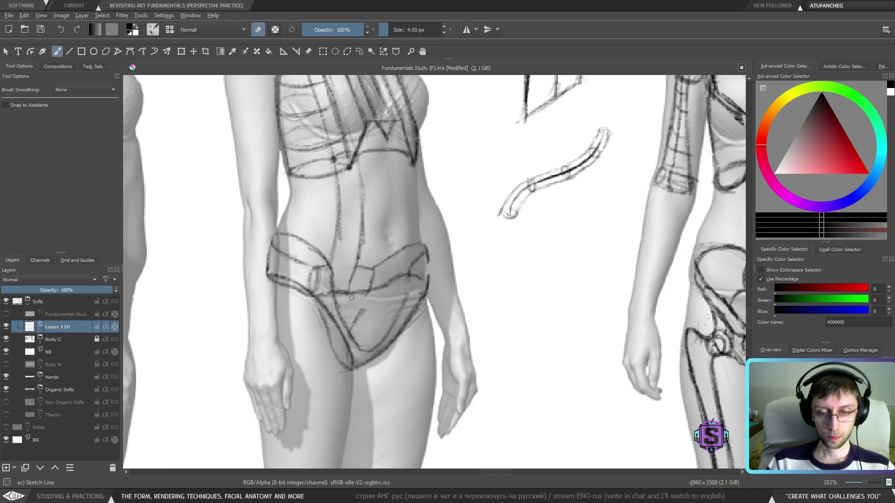
{"action": "key", "text": "e"}
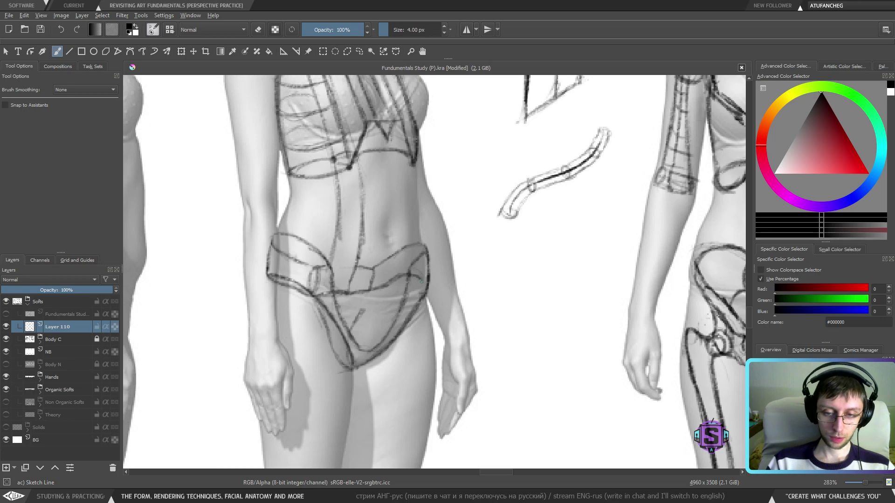
{"action": "left_click_drag", "start_coordinate": [424, 289], "coordinate": [426, 292]}
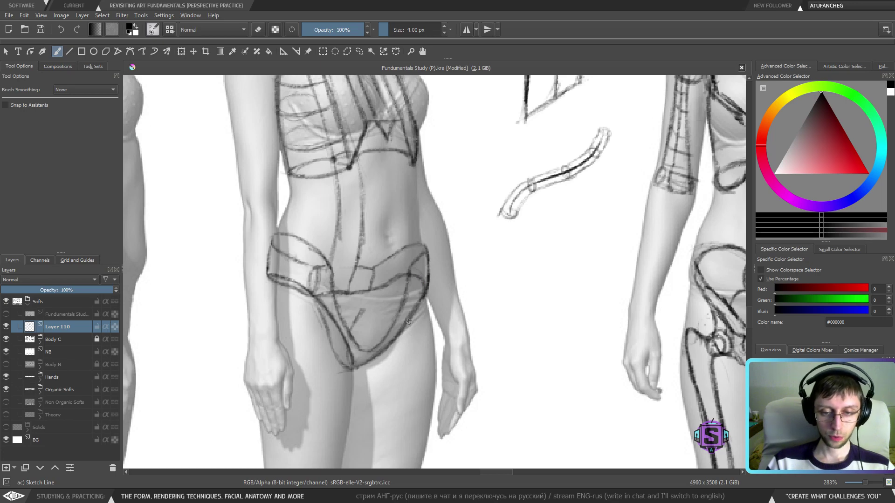
Check the pelvis in the flipped view, then erase the short diagonal inside its opening and strengthen the near outer edge down to the pubis.
{"action": "key", "text": "minus"}
{"action": "key", "text": "minus"}
{"action": "key", "text": "m"}
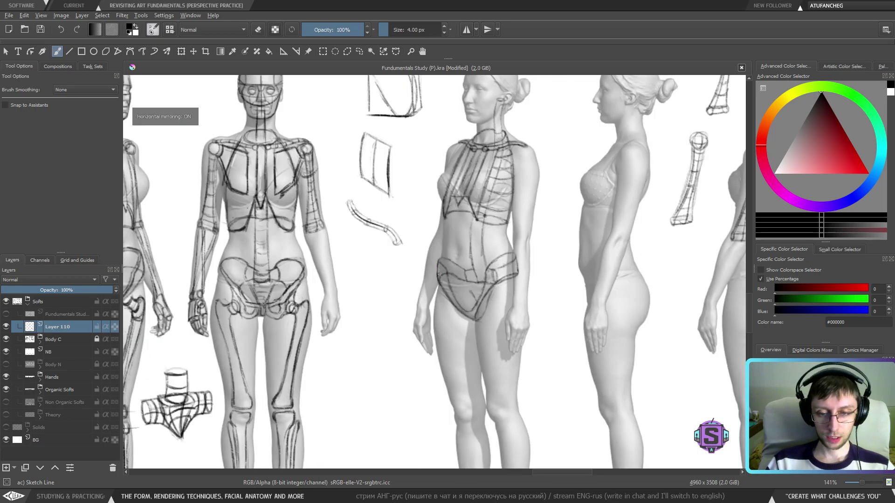
{"action": "key", "text": "m"}
{"action": "key", "text": "plus"}
{"action": "key", "text": "plus"}
{"action": "key", "text": "e"}
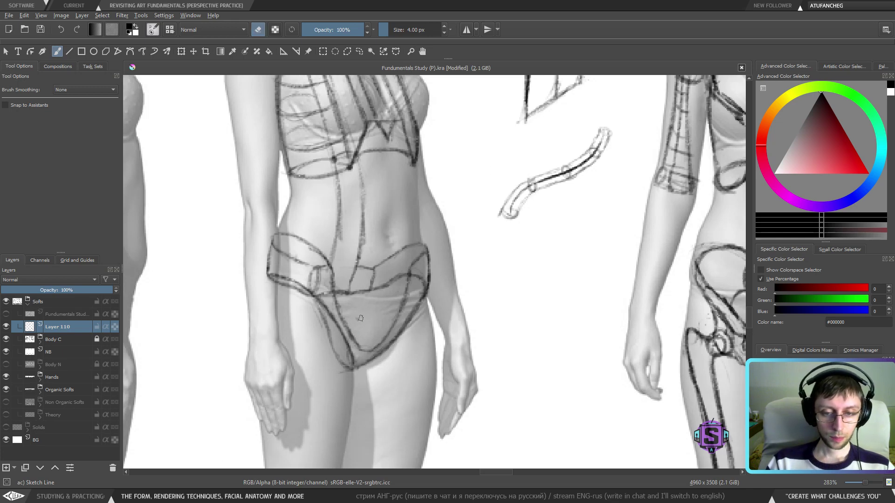
{"action": "key", "text": "e"}
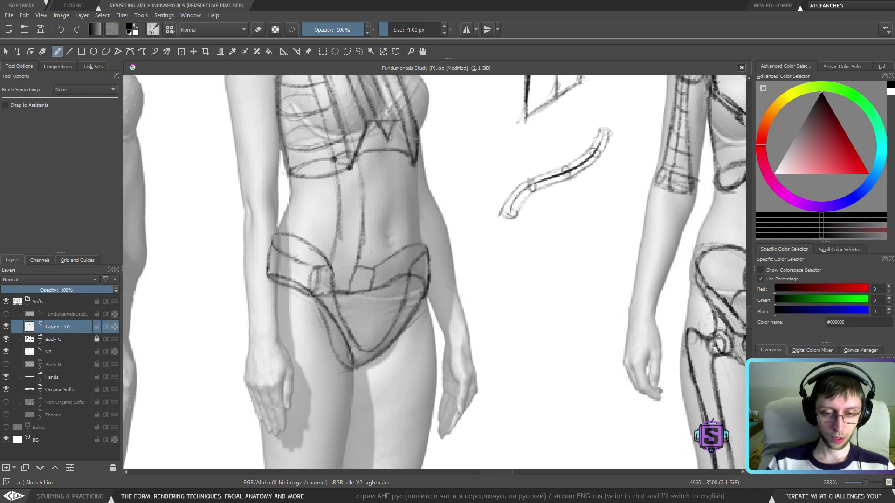
{"action": "left_click_drag", "start_coordinate": [311, 296], "coordinate": [325, 325]}
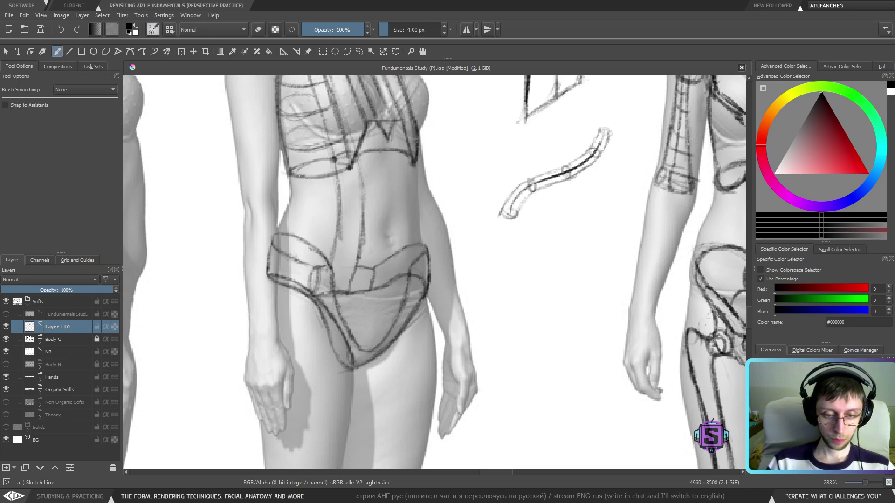
{"action": "left_click_drag", "start_coordinate": [326, 327], "coordinate": [348, 369]}
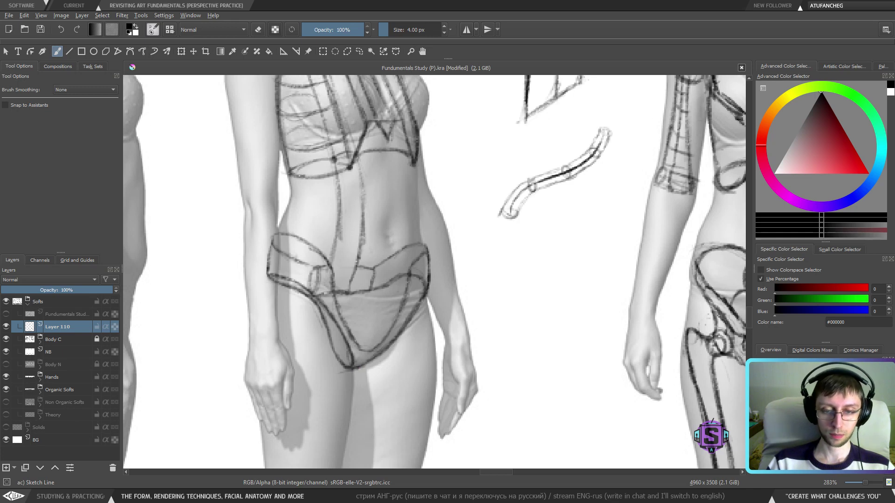
Reinforce the inner contour of the pelvic opening down to the pubis and clean up its edges with the eraser.
{"action": "key", "text": "e"}
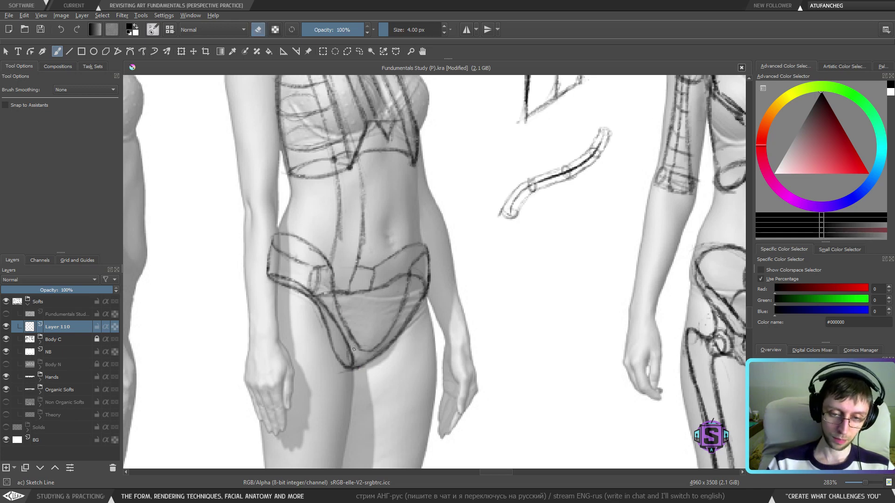
{"action": "key", "text": "e"}
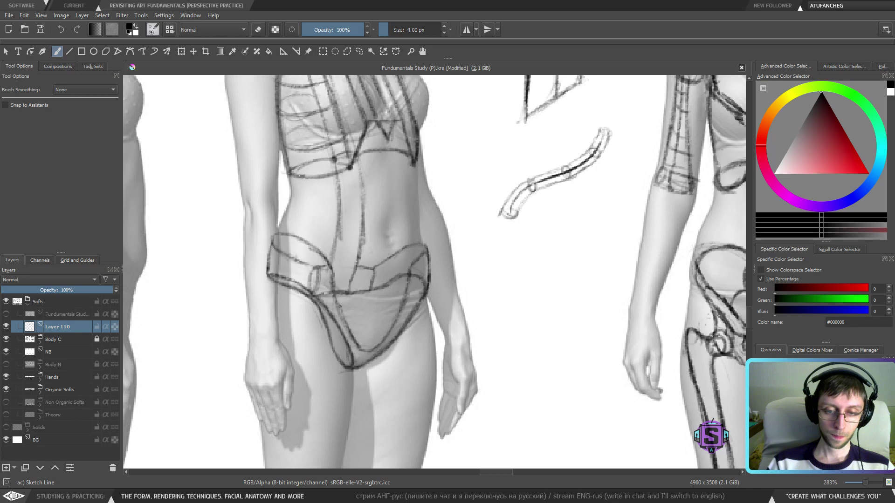
{"action": "left_click_drag", "start_coordinate": [342, 319], "coordinate": [336, 298]}
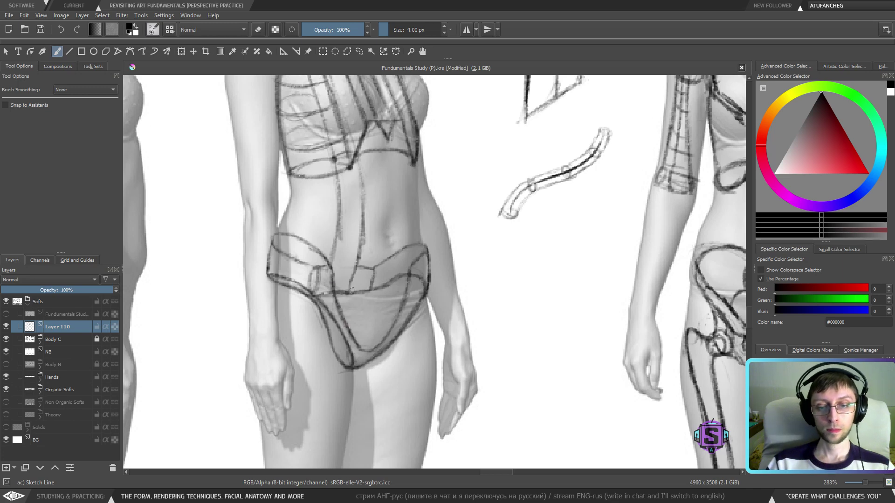
{"action": "left_click_drag", "start_coordinate": [360, 348], "coordinate": [382, 343]}
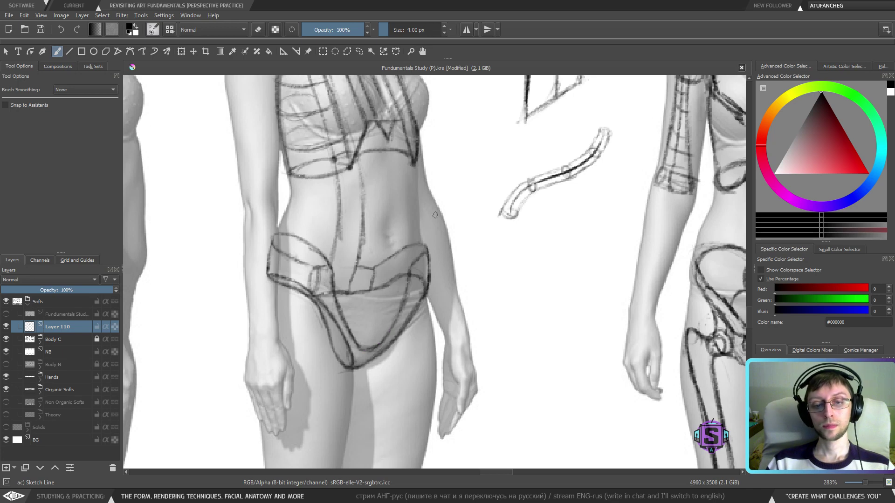
{"action": "key", "text": "e"}
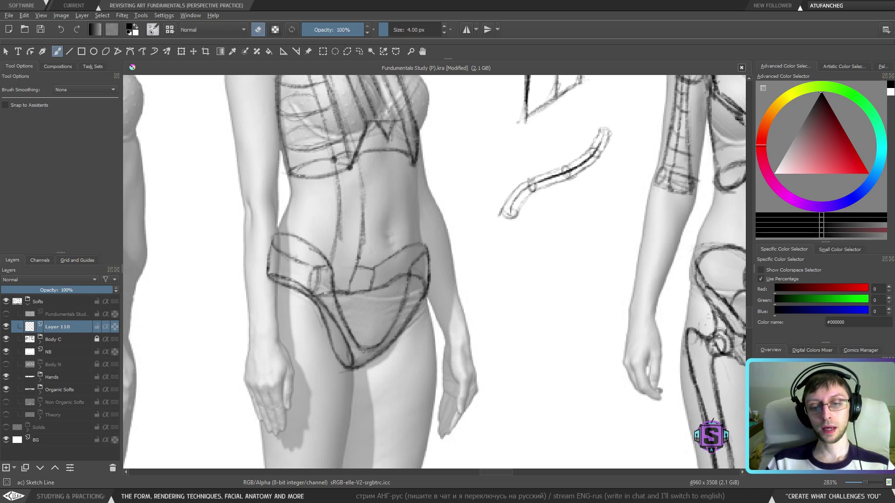
{"action": "key", "text": "e"}
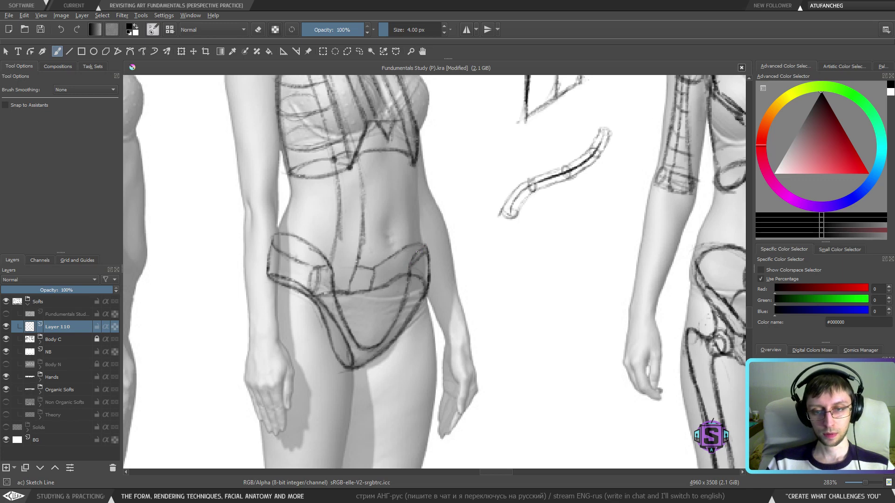
{"action": "key", "text": "e"}
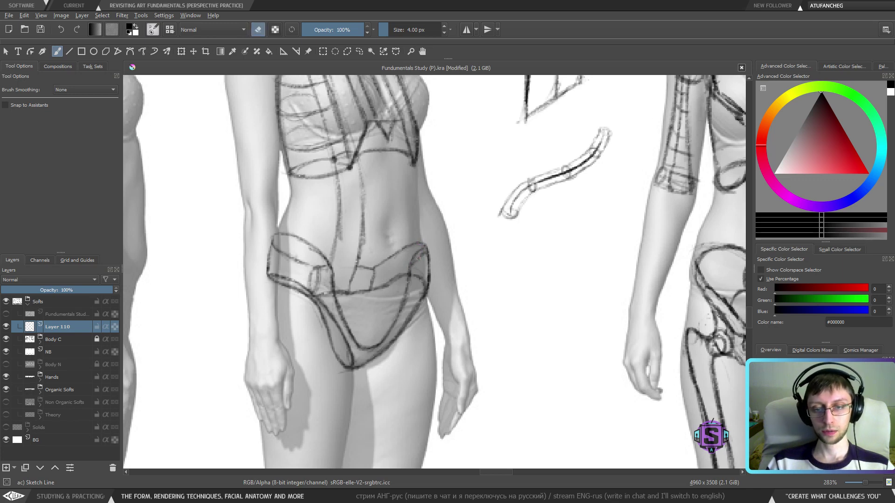
{"action": "key", "text": "e"}
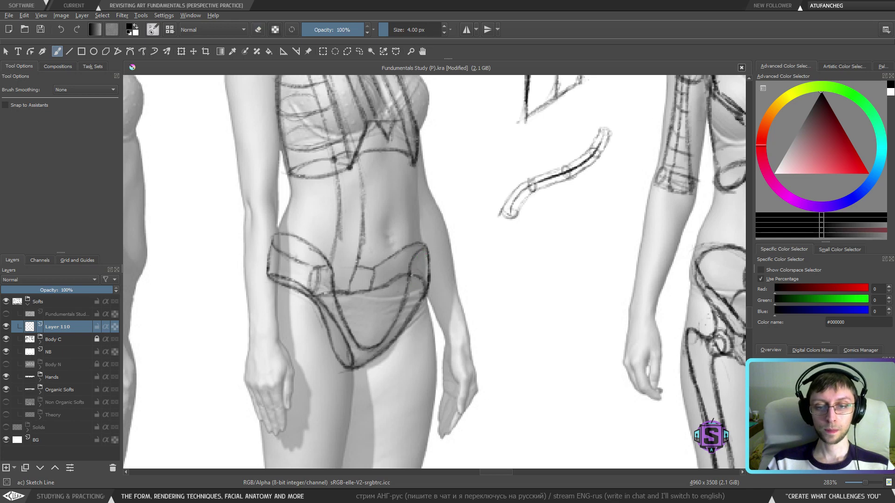
{"action": "key", "text": "e"}
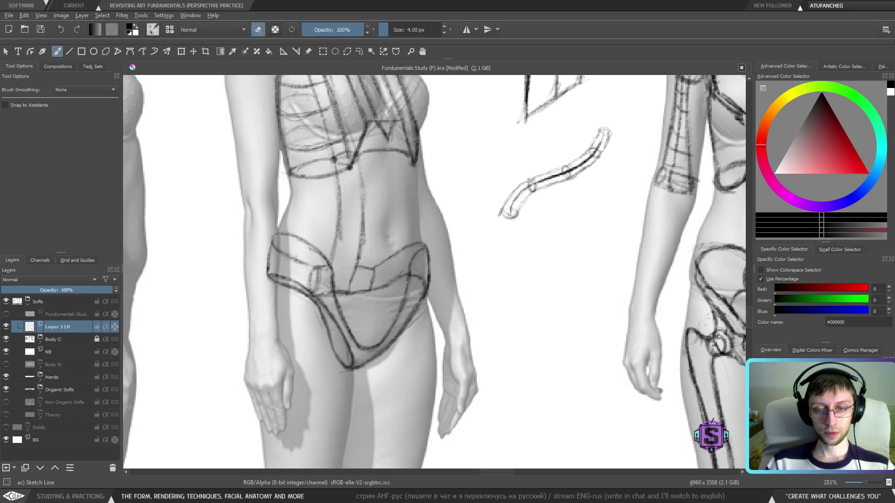
{"action": "key", "text": "e"}
Compare the pelvis with the front skeleton and the side and back reference figures, at several zoom levels and in the flipped view.
{"action": "scroll", "coordinate": [409, 274], "scroll_direction": "down", "scroll_amount": 4}
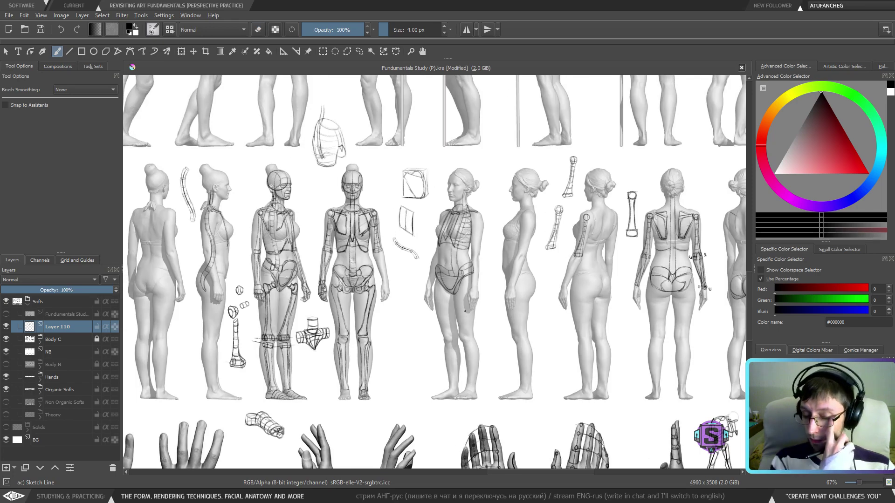
{"action": "scroll", "coordinate": [461, 238], "scroll_direction": "up", "scroll_amount": 2}
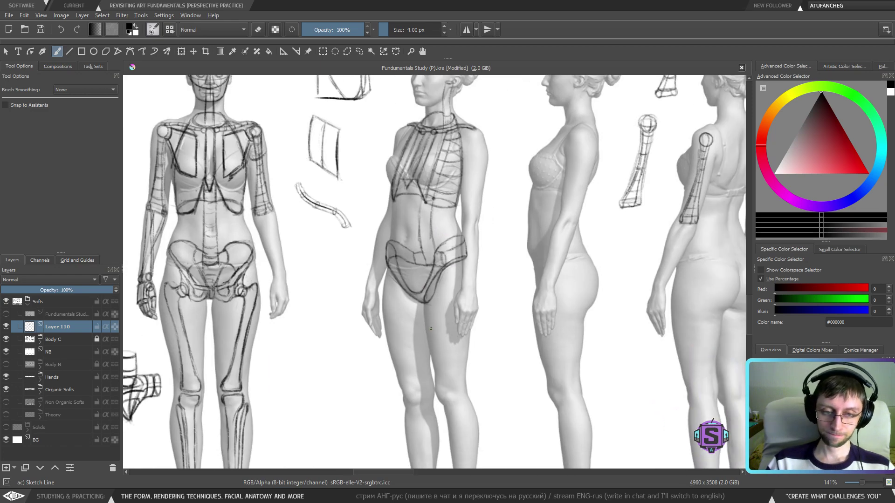
{"action": "key", "text": "minus"}
{"action": "key", "text": "minus"}
{"action": "key", "text": "plus"}
{"action": "key", "text": "plus"}
{"action": "left_click_drag", "start_coordinate": [492, 385], "coordinate": [450, 350]}
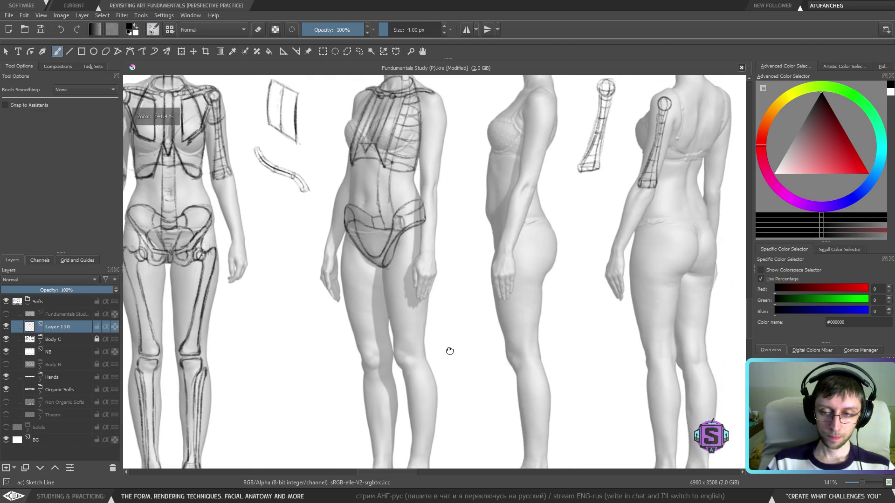
{"action": "left_click_drag", "start_coordinate": [445, 293], "coordinate": [435, 351]}
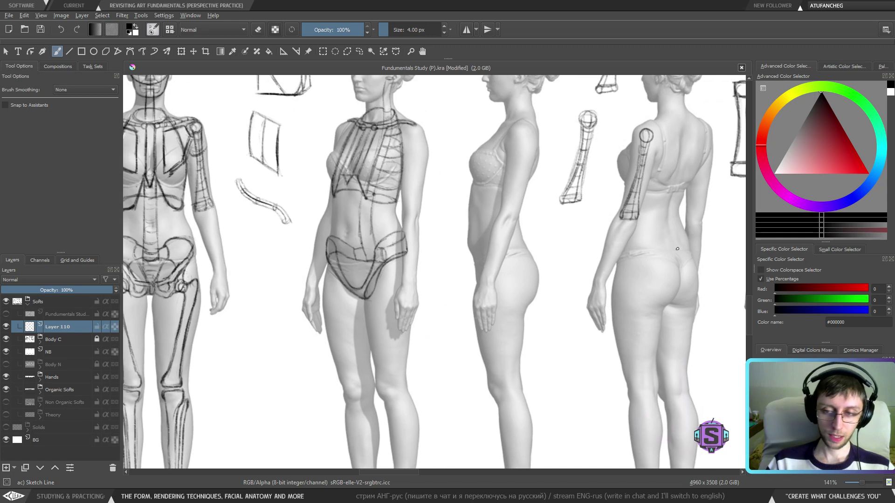
{"action": "left_click_drag", "start_coordinate": [629, 342], "coordinate": [514, 342]}
{"action": "left_click_drag", "start_coordinate": [565, 301], "coordinate": [454, 311]}
{"action": "key", "text": "m"}
{"action": "key", "text": "minus"}
{"action": "key", "text": "minus"}
{"action": "key", "text": "plus"}
{"action": "key", "text": "plus"}
{"action": "key", "text": "plus"}
{"action": "key", "text": "plus"}
{"action": "key", "text": "minus"}
{"action": "key", "text": "minus"}
{"action": "left_click_drag", "start_coordinate": [510, 319], "coordinate": [449, 323]}
{"action": "key", "text": "plus"}
{"action": "left_click_drag", "start_coordinate": [530, 334], "coordinate": [448, 329]}
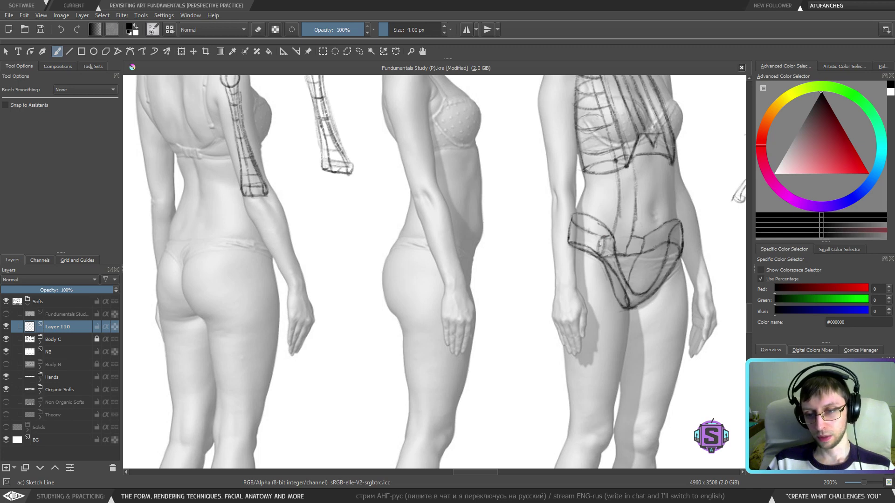
Erase the old lines between the sacrum and far iliac wing, then redraw the rounded pelvic opening and the base of the spine.
{"action": "key", "text": "e"}
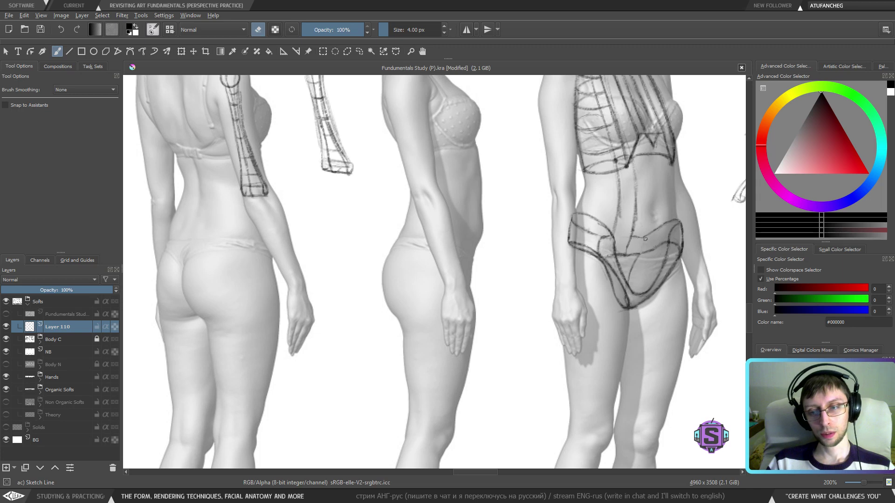
{"action": "key", "text": "e"}
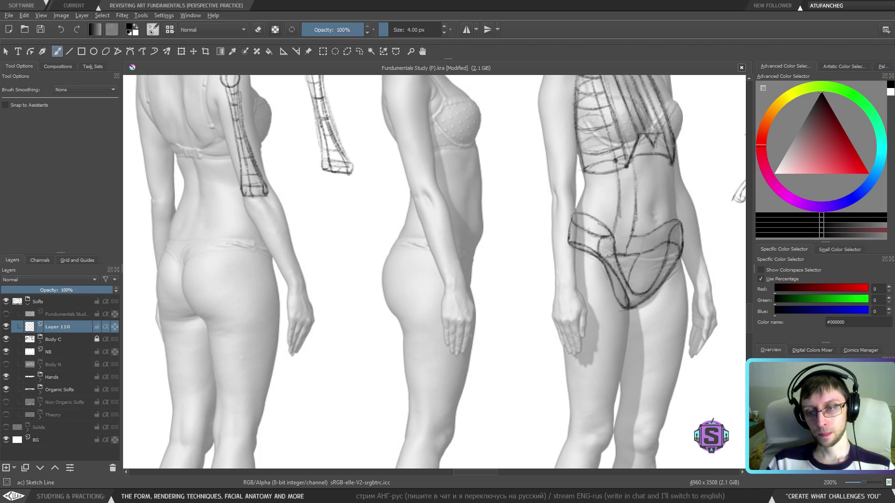
{"action": "key", "text": "e"}
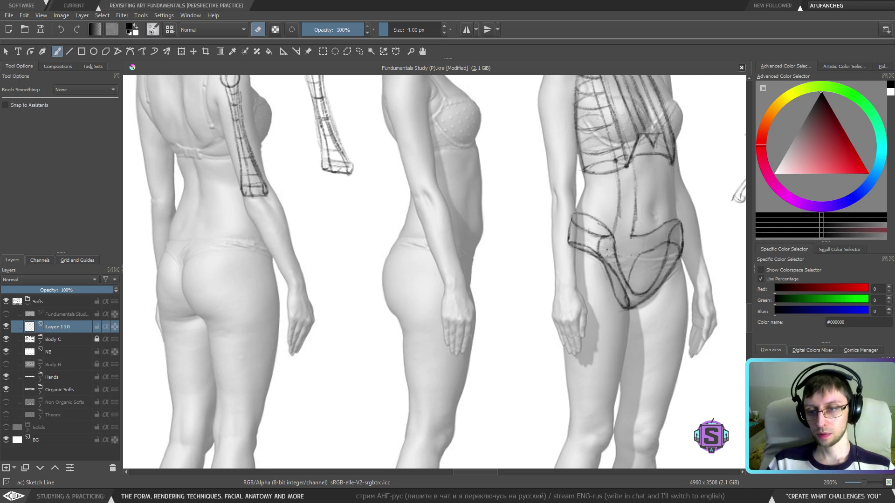
{"action": "key", "text": "e"}
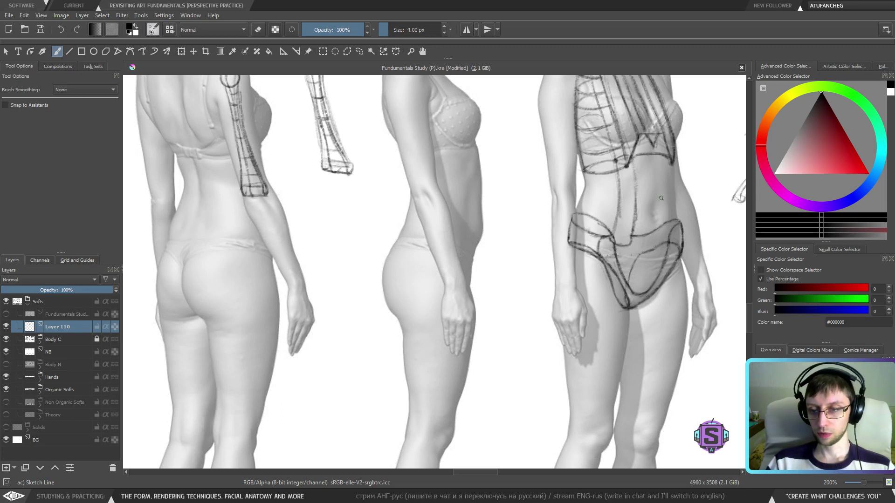
Sketch the sacrum below the spine with a curved upper front edge and short sides running down into the pelvis.
{"action": "left_click_drag", "start_coordinate": [661, 198], "coordinate": [573, 186]}
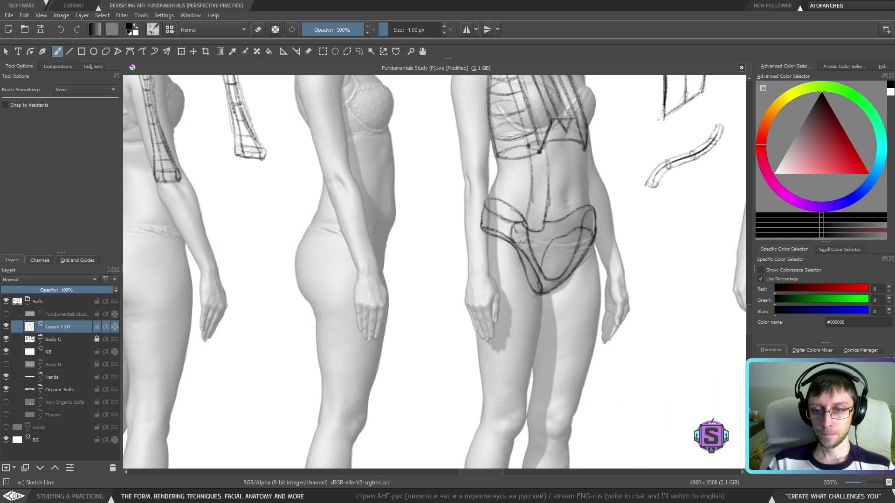
{"action": "left_click_drag", "start_coordinate": [516, 231], "coordinate": [551, 238]}
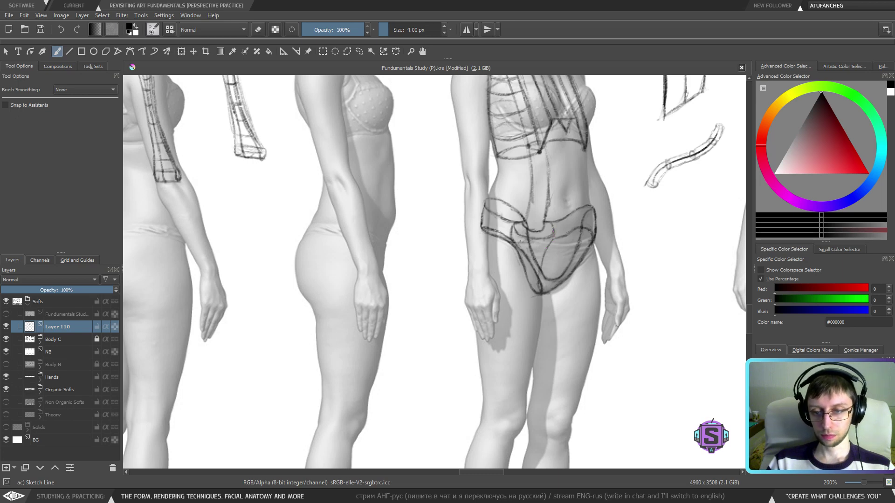
{"action": "left_click_drag", "start_coordinate": [555, 236], "coordinate": [545, 251]}
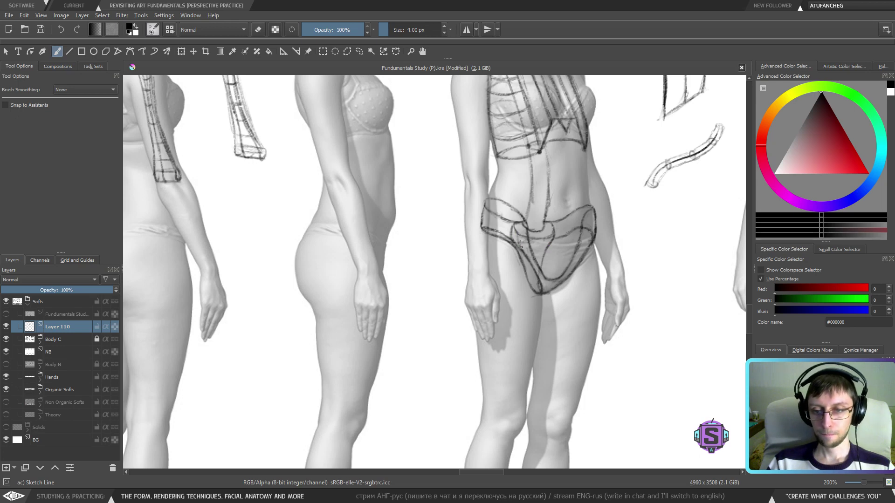
{"action": "mouse_move", "coordinate": [516, 231]}
{"action": "left_mouse_down"}
{"action": "mouse_move", "coordinate": [512, 240]}
{"action": "mouse_move", "coordinate": [549, 243]}
{"action": "mouse_move", "coordinate": [525, 252]}
{"action": "left_mouse_up"}
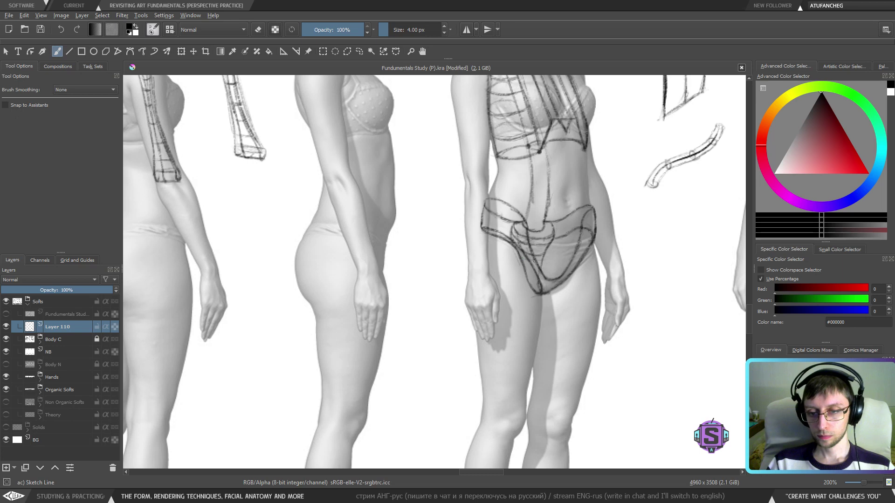
Undo the last sacrum strokes and redraw its short side lines below the base of the spine.
{"action": "key", "text": "ctrl+z"}
{"action": "key", "text": "ctrl+z"}
{"action": "key", "text": "ctrl+z"}
{"action": "key", "text": "ctrl+z"}
{"action": "key", "text": "ctrl+z"}
{"action": "key", "text": "ctrl+z"}
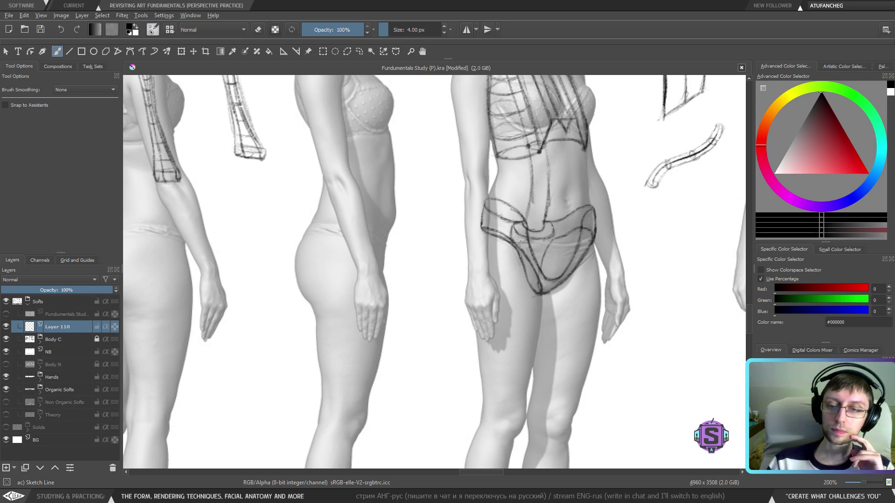
{"action": "left_click_drag", "start_coordinate": [519, 246], "coordinate": [520, 236]}
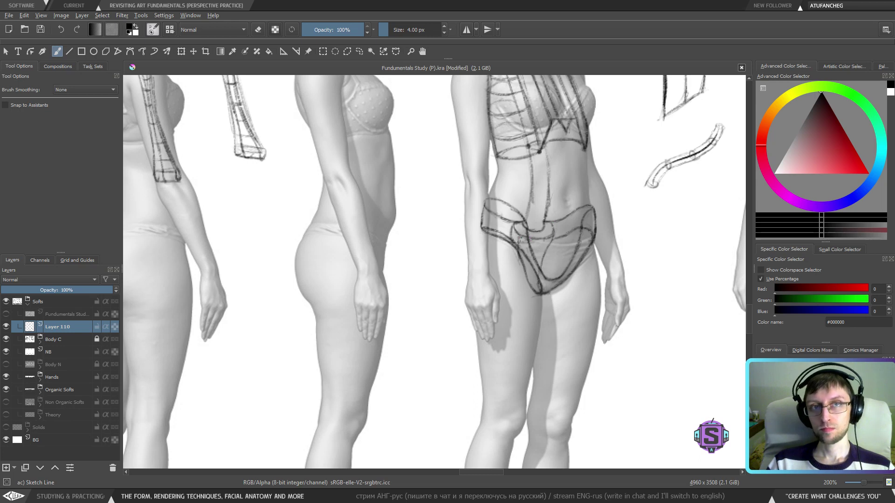
{"action": "left_click_drag", "start_coordinate": [534, 251], "coordinate": [544, 255]}
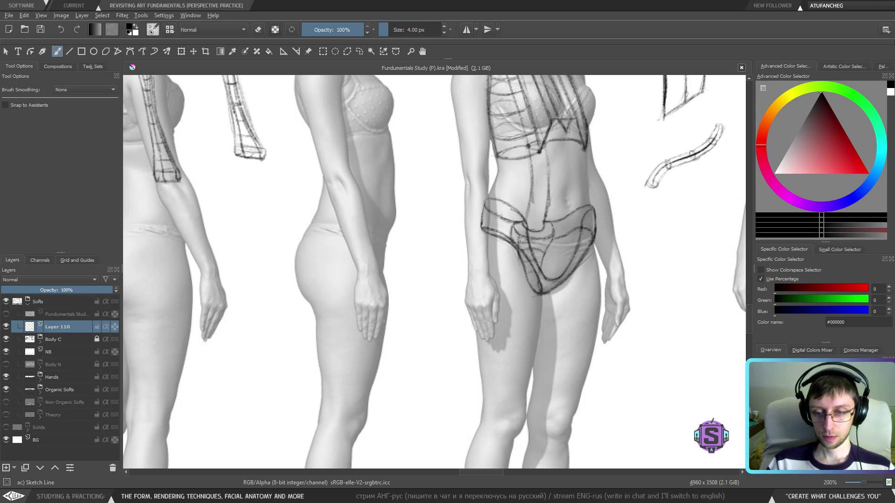
Touch up the inner contour of the pelvic opening near the pubis and along the far iliac wing, cleaning it with the eraser.
{"action": "left_click_drag", "start_coordinate": [543, 284], "coordinate": [562, 283]}
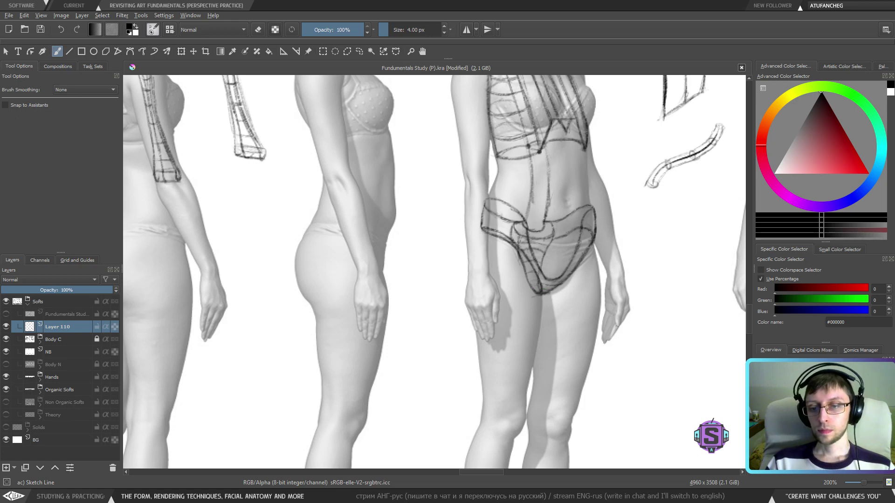
{"action": "key", "text": "e"}
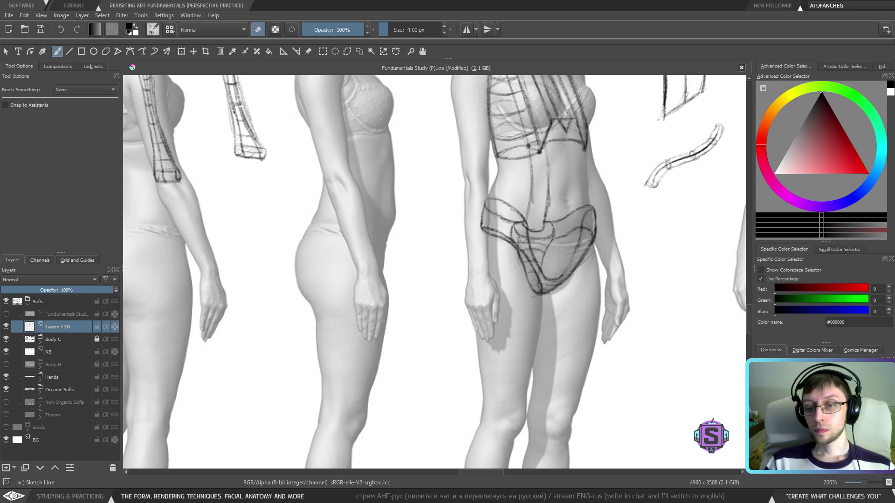
{"action": "key", "text": "e"}
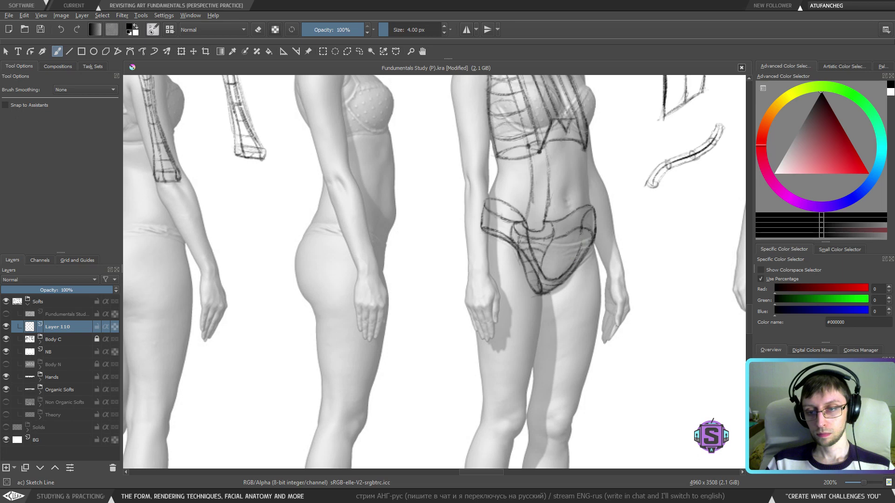
{"action": "left_click_drag", "start_coordinate": [582, 241], "coordinate": [584, 229]}
{"action": "key", "text": "e"}
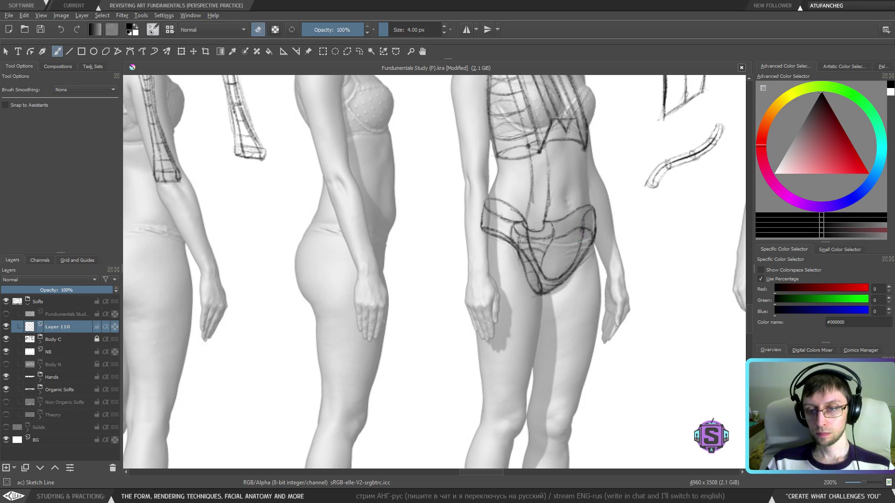
{"action": "key", "text": "e"}
Compare the pelvis with the front and three-quarter skeleton studies at several zoom levels and in the flipped view.
{"action": "key", "text": "1"}
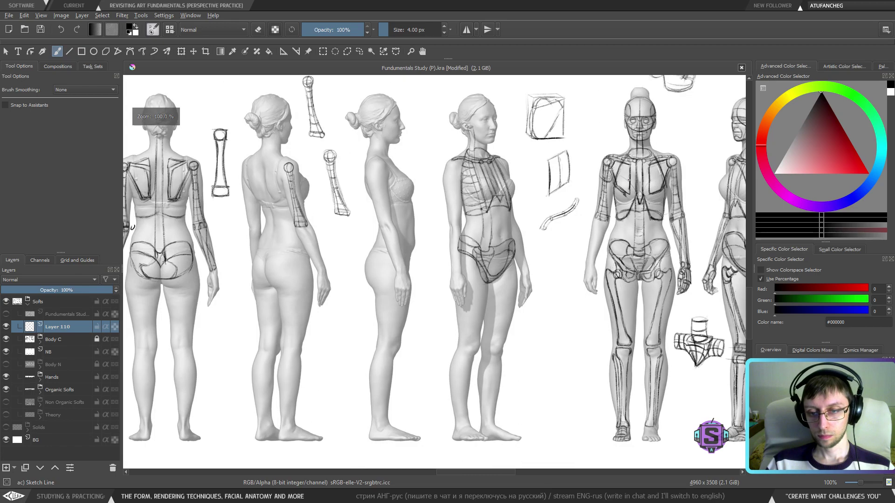
{"action": "key", "text": "m"}
{"action": "key", "text": "m"}
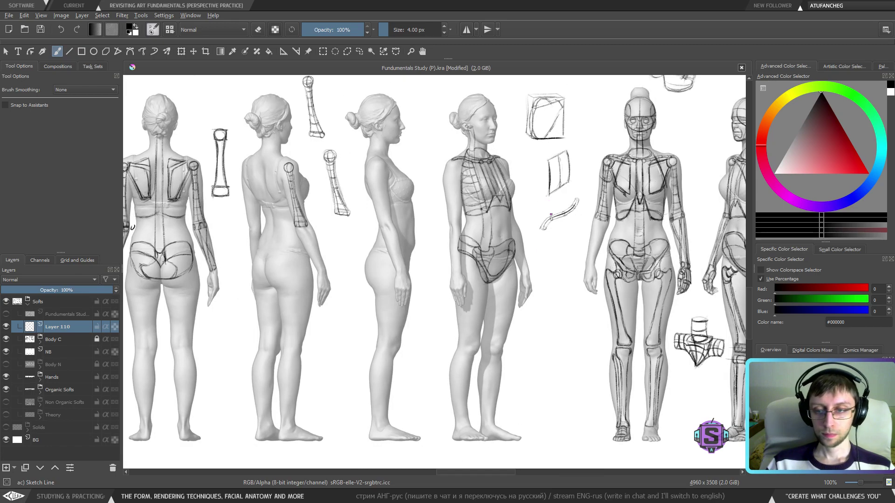
{"action": "key", "text": "minus"}
{"action": "key", "text": "minus"}
{"action": "key", "text": "1"}
{"action": "left_click_drag", "start_coordinate": [600, 336], "coordinate": [436, 319]}
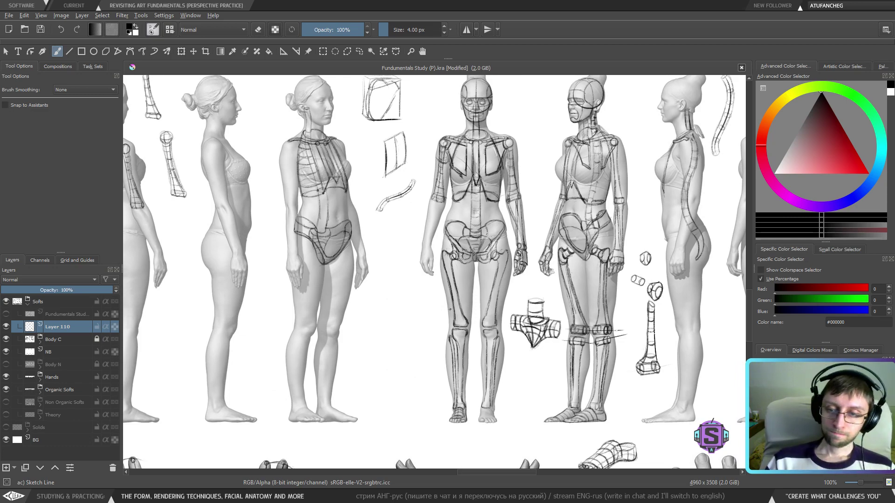
{"action": "key", "text": "plus"}
{"action": "key", "text": "plus"}
{"action": "left_click_drag", "start_coordinate": [378, 278], "coordinate": [512, 383]}
{"action": "mouse_move", "coordinate": [468, 299]}
{"action": "left_mouse_down"}
{"action": "mouse_move", "coordinate": [280, 265]}
{"action": "mouse_move", "coordinate": [439, 276]}
{"action": "mouse_move", "coordinate": [410, 257]}
{"action": "left_mouse_up"}
Erase excess lines around the base of the spine and lighten the far iliac wing.
{"action": "key", "text": "e"}
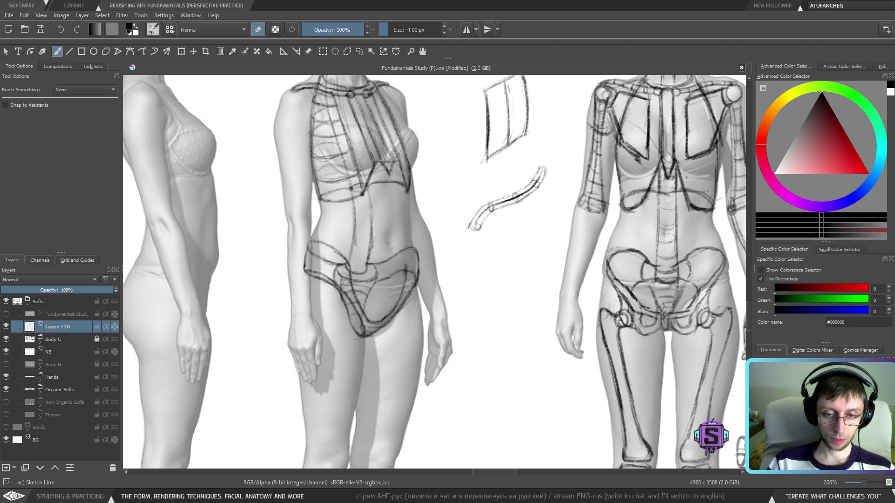
{"action": "mouse_move", "coordinate": [351, 270]}
{"action": "left_mouse_down"}
{"action": "mouse_move", "coordinate": [338, 253]}
{"action": "mouse_move", "coordinate": [352, 279]}
{"action": "left_mouse_up"}
{"action": "left_click_drag", "start_coordinate": [407, 264], "coordinate": [405, 274]}
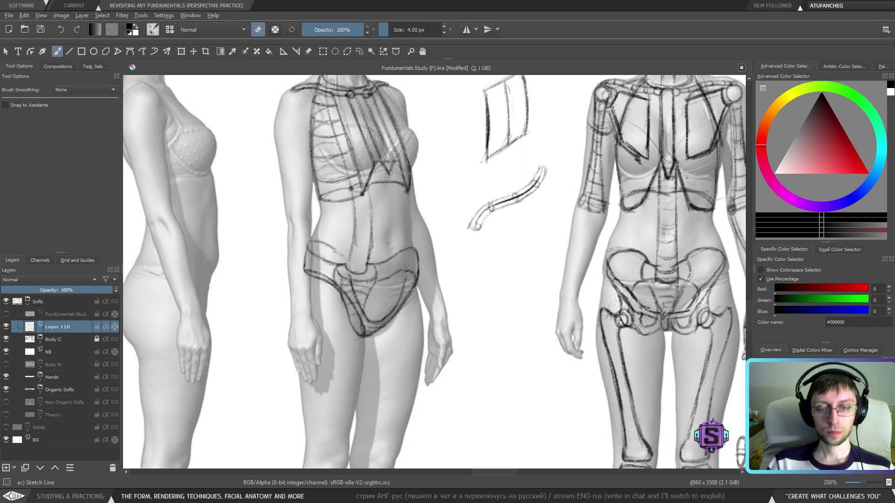
{"action": "key", "text": "e"}
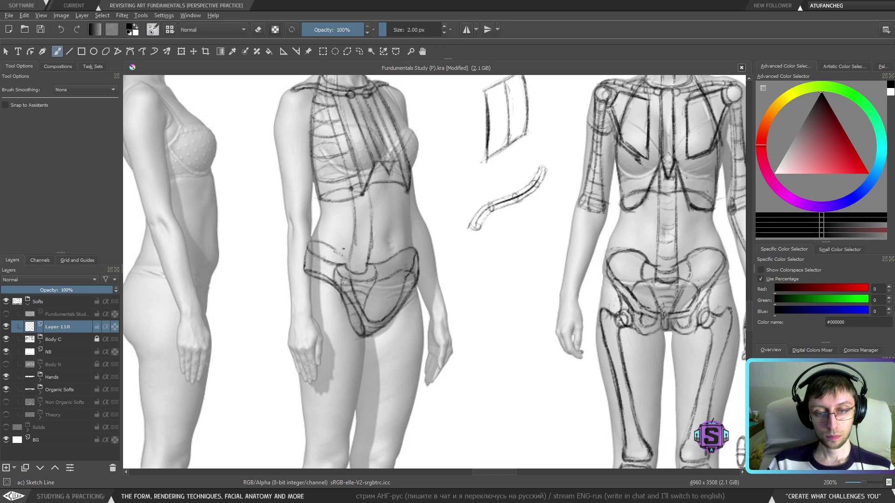
Refine the upper rim of the near iliac wing down to the spine with a 2 px brush.
{"action": "left_click_drag", "start_coordinate": [405, 287], "coordinate": [395, 305]}
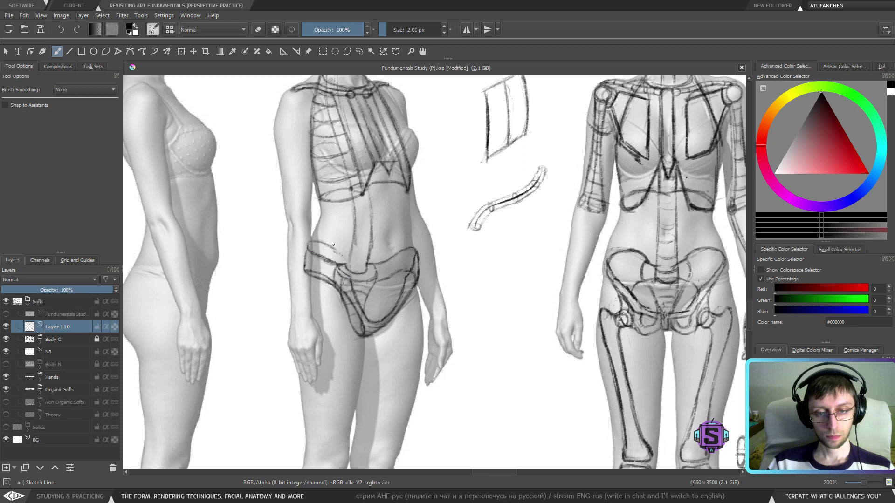
{"action": "key", "text": "ctrl+z"}
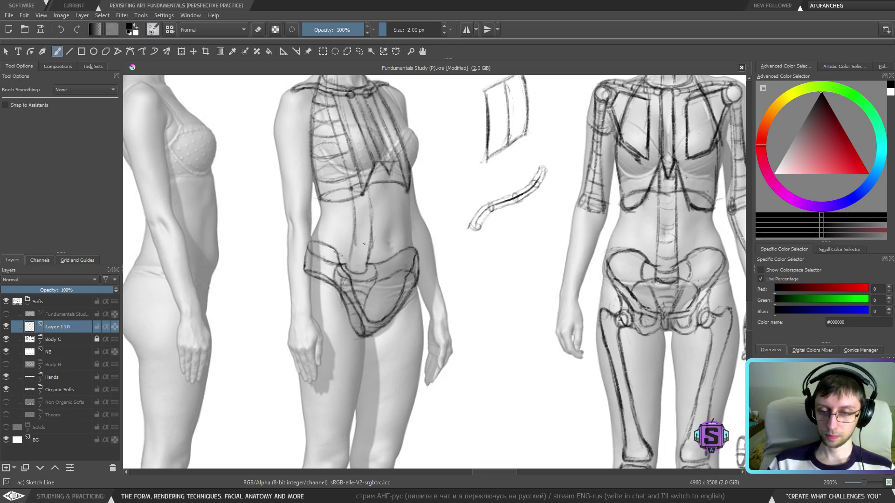
{"action": "left_click_drag", "start_coordinate": [385, 317], "coordinate": [365, 318]}
{"action": "left_click_drag", "start_coordinate": [317, 243], "coordinate": [308, 257]}
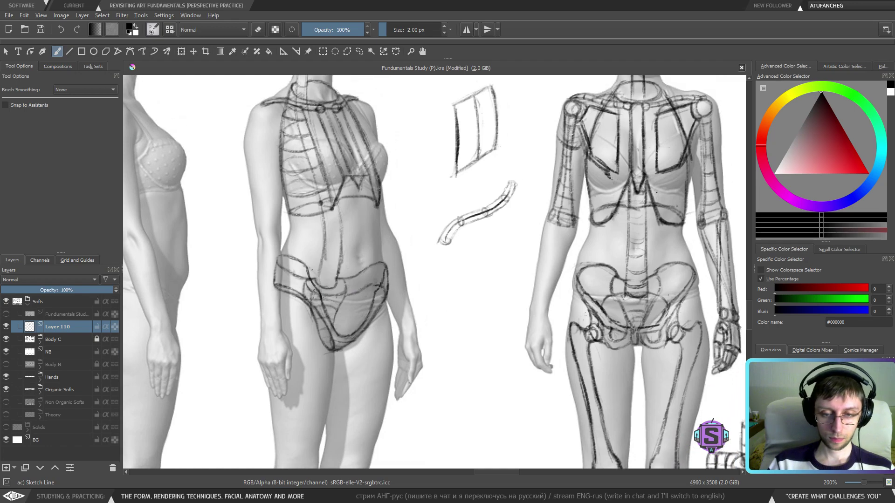
Check the pelvis proportions against the neighbouring reference figures and skeletons, zoomed out, close up and in the flipped view.
{"action": "key", "text": "1"}
{"action": "left_click_drag", "start_coordinate": [457, 326], "coordinate": [407, 306]}
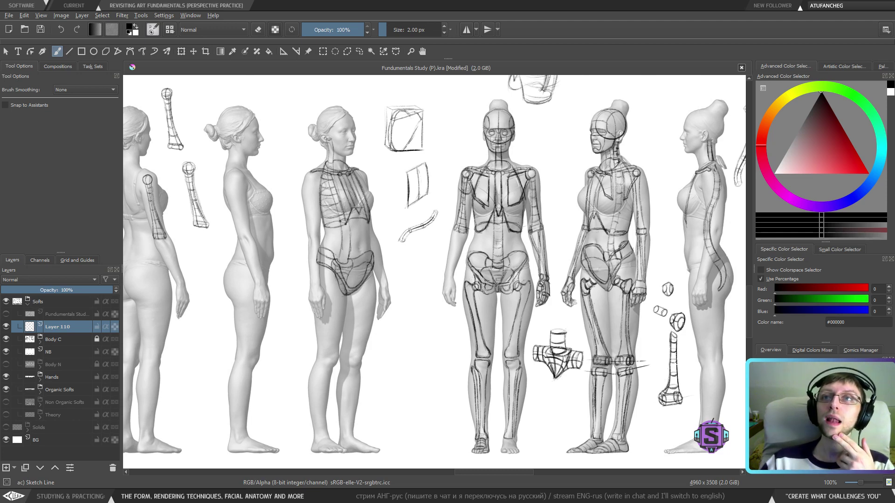
{"action": "left_click_drag", "start_coordinate": [423, 231], "coordinate": [416, 226]}
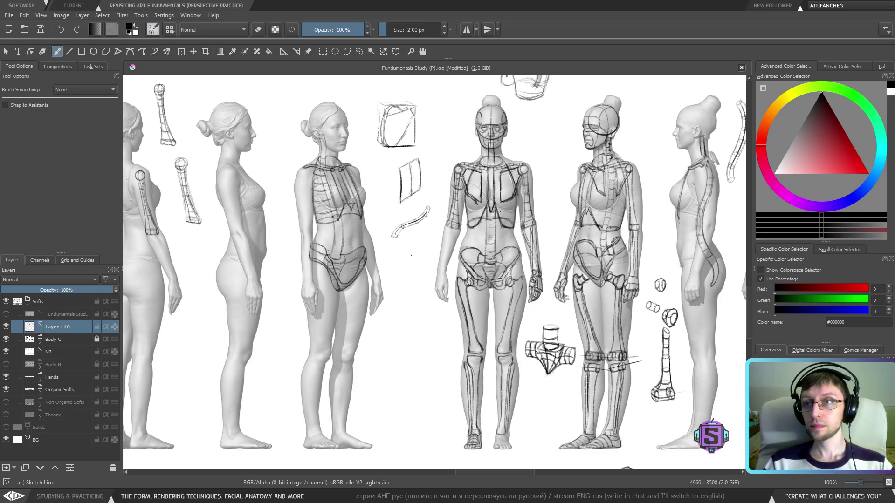
{"action": "mouse_move", "coordinate": [393, 317]}
{"action": "left_mouse_down"}
{"action": "mouse_move", "coordinate": [382, 330]}
{"action": "mouse_move", "coordinate": [405, 382]}
{"action": "left_mouse_up"}
{"action": "key", "text": "ctrl+z"}
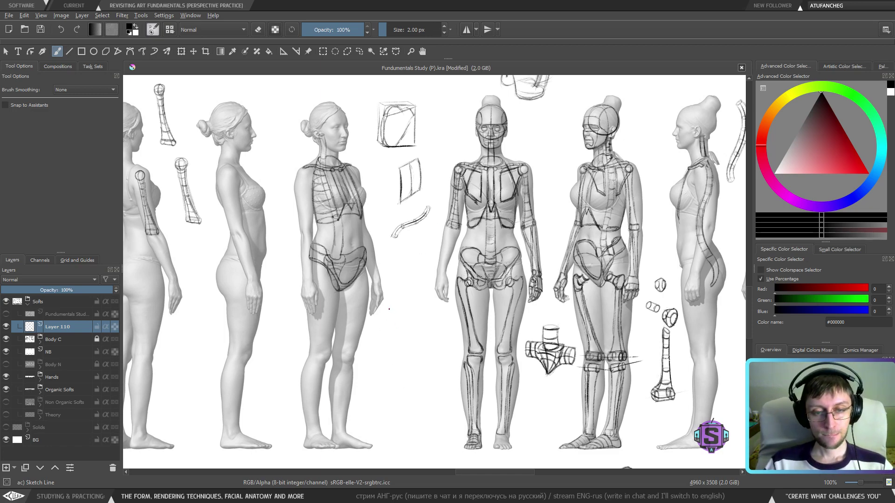
{"action": "scroll", "coordinate": [397, 298], "scroll_direction": "up", "scroll_amount": 2}
{"action": "mouse_move", "coordinate": [397, 297]}
{"action": "left_mouse_down"}
{"action": "mouse_move", "coordinate": [575, 345]}
{"action": "mouse_move", "coordinate": [578, 328]}
{"action": "left_mouse_up"}
{"action": "key", "text": "m"}
{"action": "key", "text": "m"}
{"action": "scroll", "coordinate": [504, 329], "scroll_direction": "up", "scroll_amount": 1}
{"action": "left_click_drag", "start_coordinate": [504, 330], "coordinate": [473, 341]}
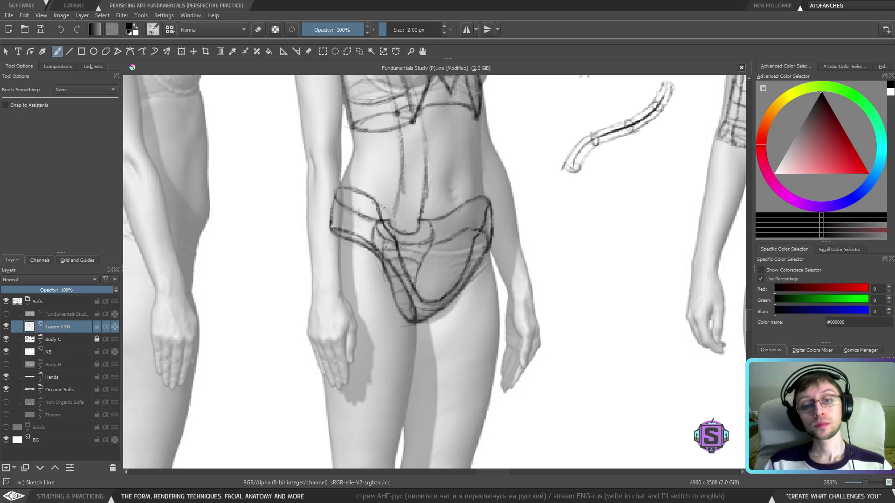
Try a darker curved front edge on the sacrum, then erase that curve with a 9 px eraser.
{"action": "left_click_drag", "start_coordinate": [381, 238], "coordinate": [390, 246]}
{"action": "mouse_move", "coordinate": [377, 230]}
{"action": "left_mouse_down"}
{"action": "mouse_move", "coordinate": [395, 248]}
{"action": "mouse_move", "coordinate": [431, 246]}
{"action": "mouse_move", "coordinate": [431, 228]}
{"action": "mouse_move", "coordinate": [399, 240]}
{"action": "mouse_move", "coordinate": [432, 238]}
{"action": "left_mouse_up"}
{"action": "key", "text": "e"}
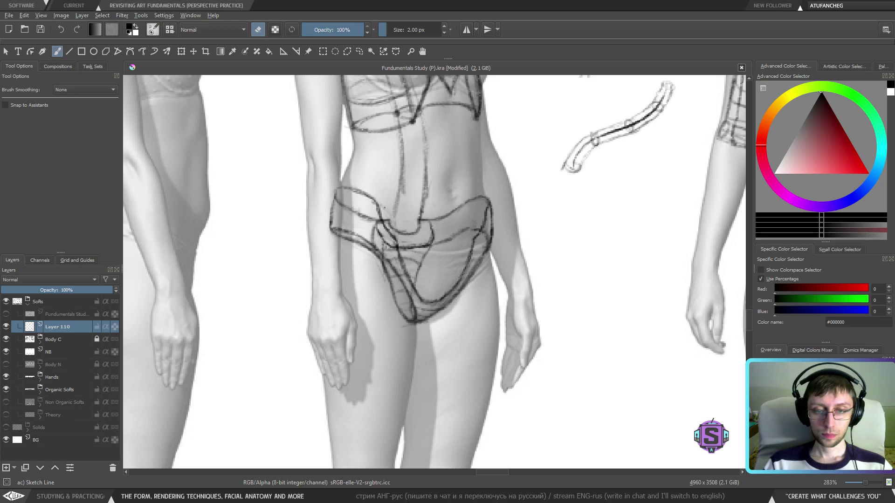
{"action": "key", "text": "]"}
{"action": "key", "text": "]"}
{"action": "key", "text": "]"}
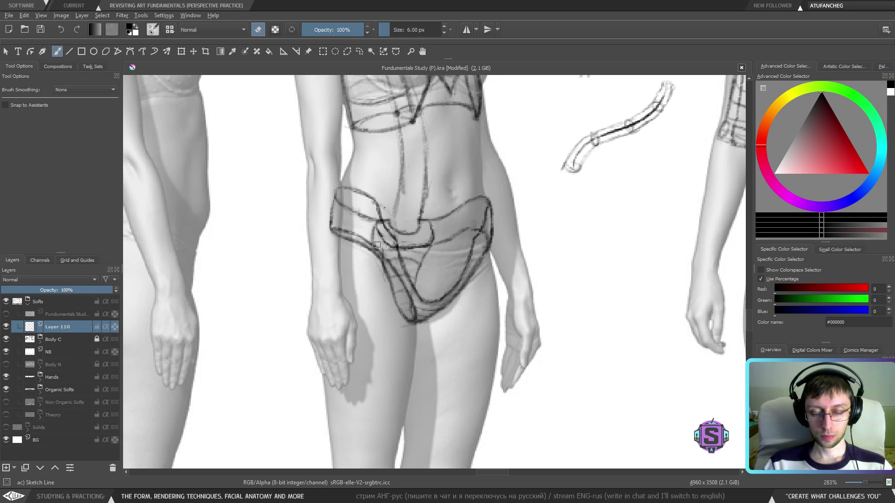
{"action": "key", "text": "e"}
{"action": "key", "text": "]"}
{"action": "key", "text": "]"}
{"action": "key", "text": "]"}
{"action": "key", "text": "]"}
{"action": "left_click_drag", "start_coordinate": [387, 245], "coordinate": [392, 250]}
{"action": "key", "text": "ctrl+z"}
{"action": "key", "text": "e"}
{"action": "key", "text": "e"}
{"action": "key", "text": "e"}
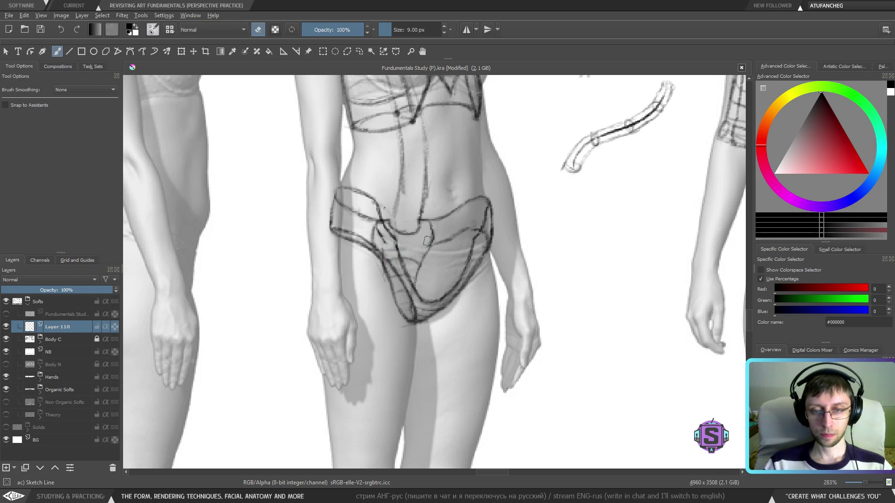
Redraw the sacrum's upper front edge with a 4 px brush as a shallow curve close under the spine, with a short corner on each side.
{"action": "key", "text": "e"}
{"action": "key", "text": "bracketleft"}
{"action": "key", "text": "bracketleft"}
{"action": "key", "text": "bracketleft"}
{"action": "key", "text": "bracketleft"}
{"action": "key", "text": "bracketleft"}
{"action": "key", "text": "e"}
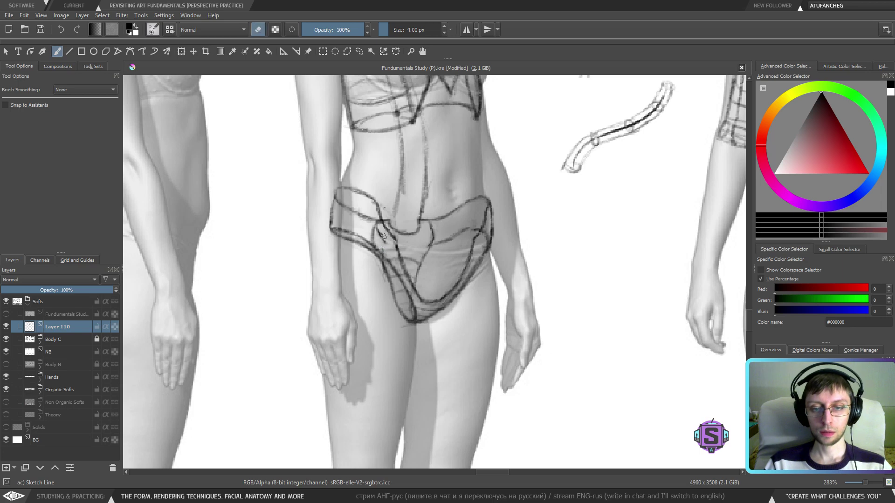
{"action": "key", "text": "e"}
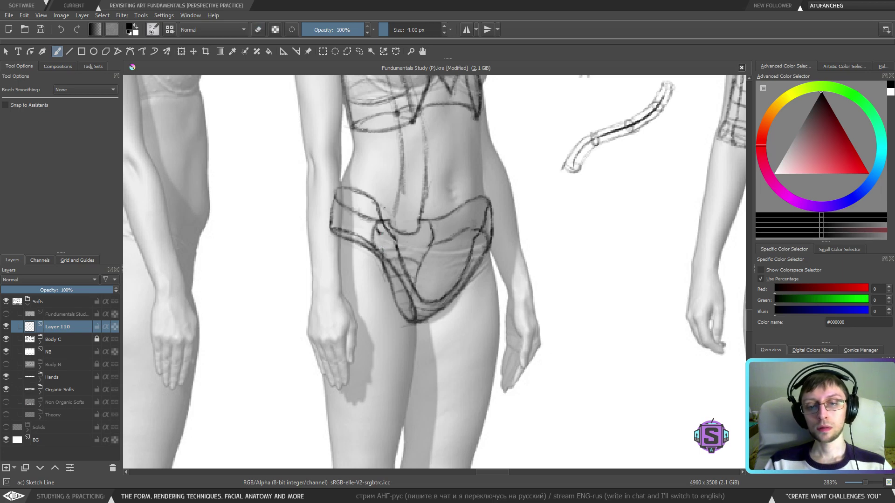
{"action": "left_click_drag", "start_coordinate": [380, 237], "coordinate": [397, 231]}
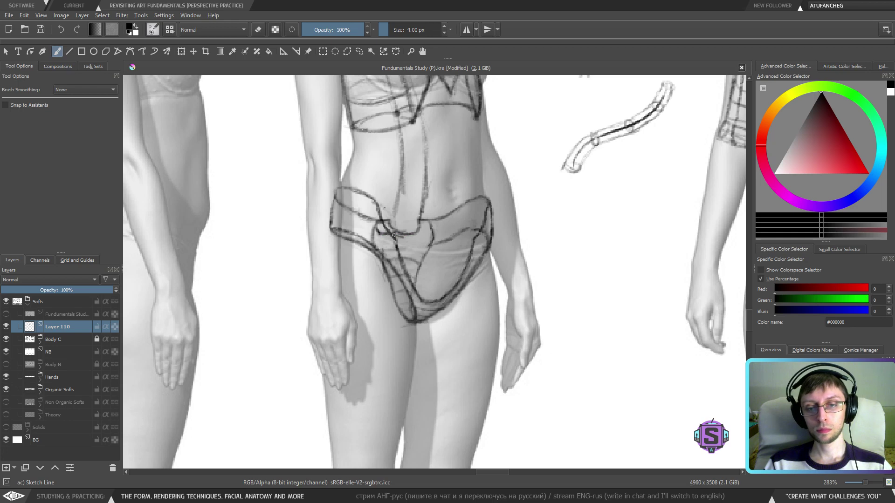
{"action": "left_click_drag", "start_coordinate": [403, 239], "coordinate": [423, 232]}
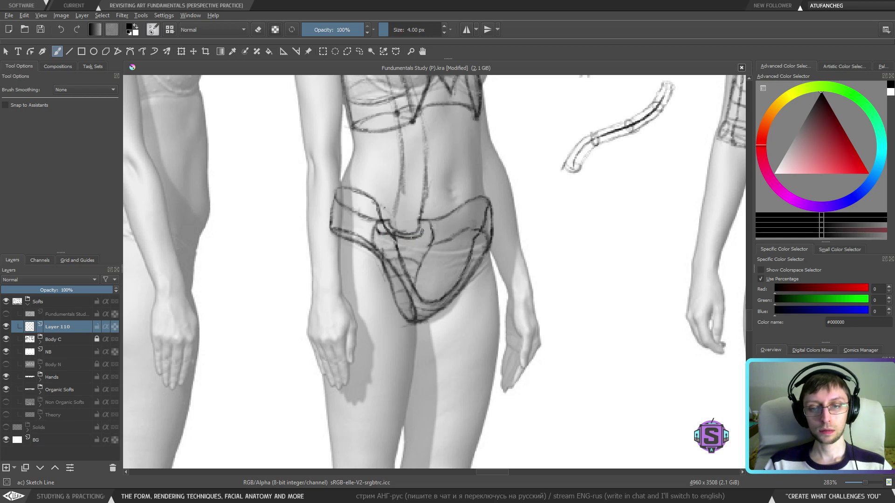
Clean up the sacrum's near corner and draw its tapering sides and cross lines down into the pelvic opening.
{"action": "key", "text": "e"}
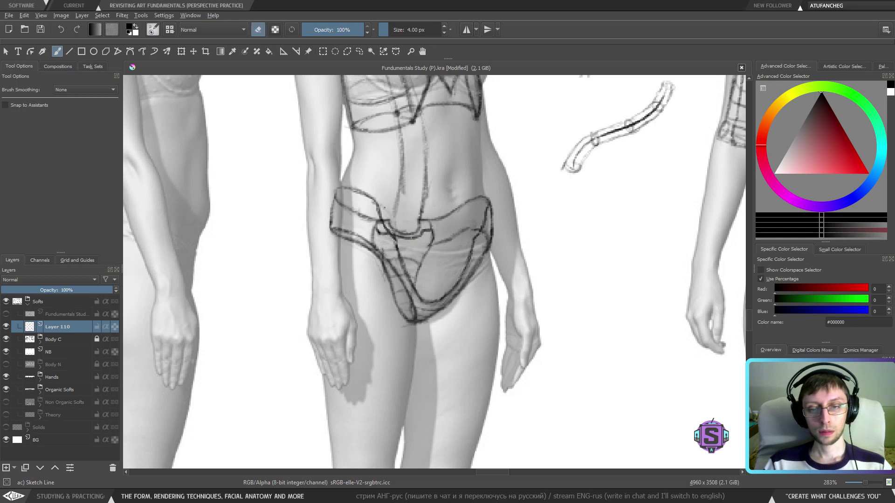
{"action": "key", "text": "e"}
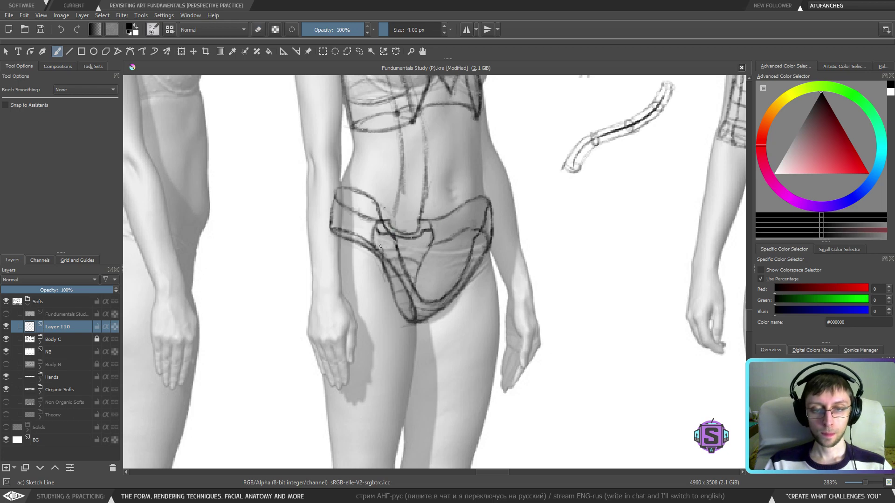
{"action": "mouse_move", "coordinate": [380, 246]}
{"action": "left_mouse_down"}
{"action": "mouse_move", "coordinate": [381, 234]}
{"action": "mouse_move", "coordinate": [385, 267]}
{"action": "left_mouse_up"}
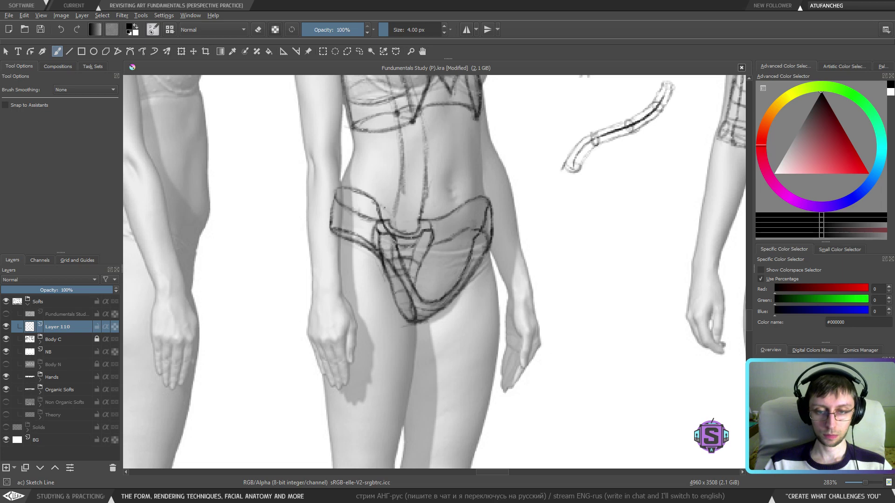
Compare the three-quarter figure's pelvis and sacrum with the neighbouring front-view skeleton, both zoomed out and close up.
{"action": "key", "text": "minus"}
{"action": "key", "text": "minus"}
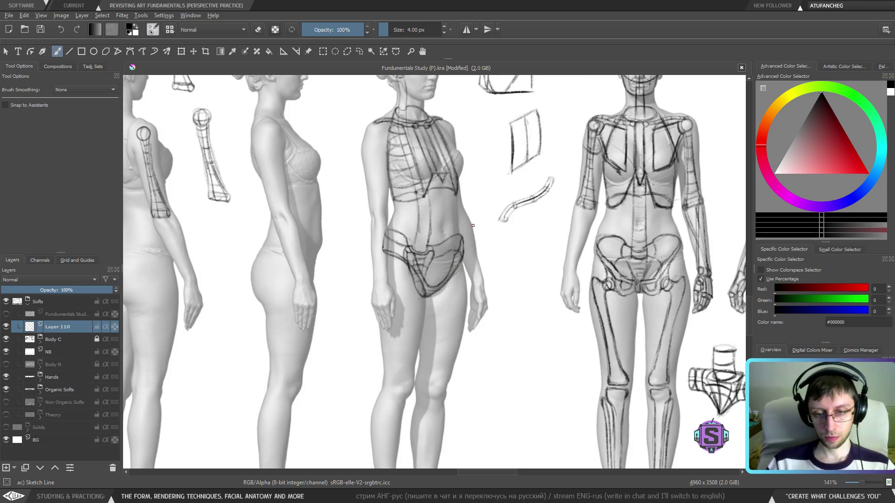
{"action": "left_click_drag", "start_coordinate": [471, 319], "coordinate": [454, 310]}
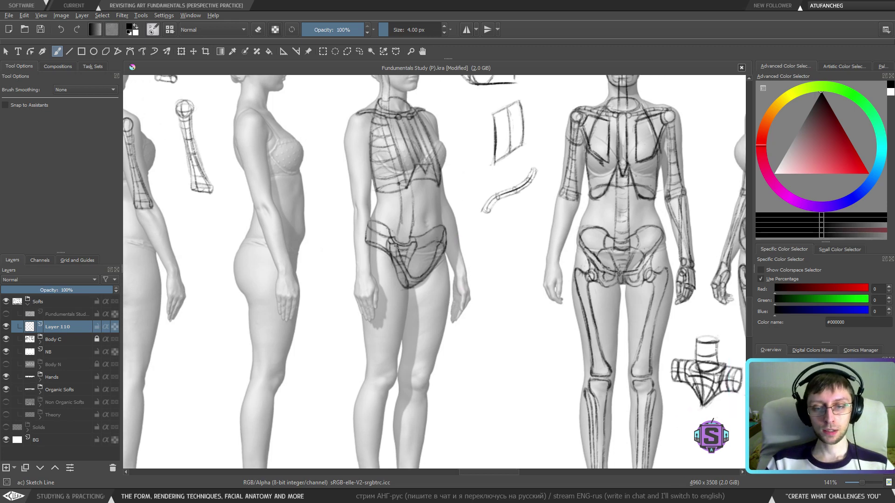
{"action": "key", "text": "plus"}
{"action": "key", "text": "plus"}
{"action": "left_click_drag", "start_coordinate": [526, 343], "coordinate": [459, 278]}
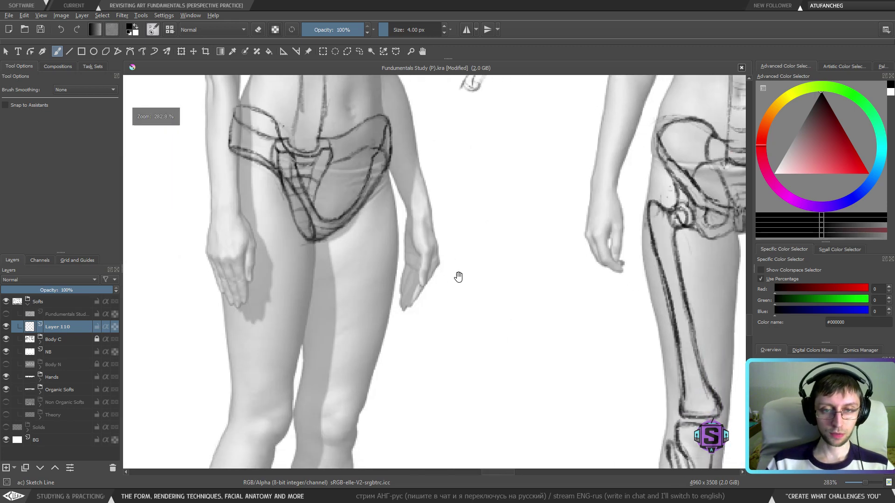
{"action": "left_click_drag", "start_coordinate": [489, 318], "coordinate": [473, 294]}
{"action": "left_click_drag", "start_coordinate": [370, 218], "coordinate": [389, 288]}
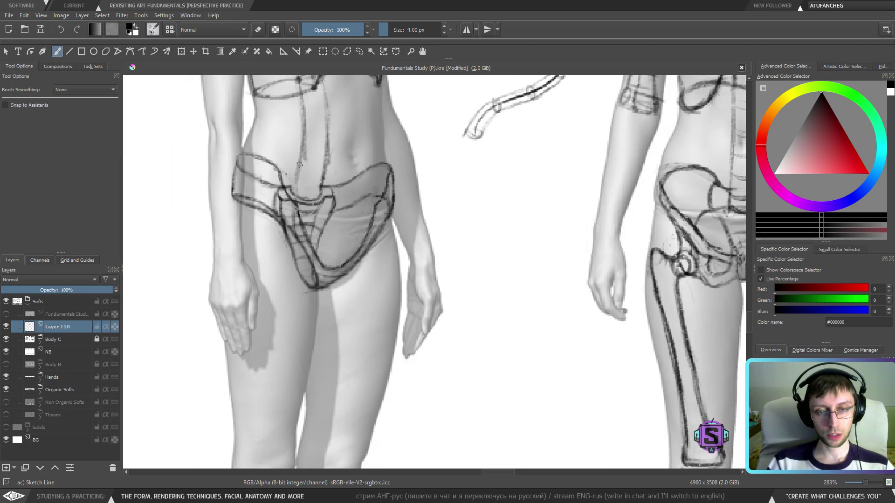
Start a sacrum study between the two figures' legs: a flat ellipse with a short slanted wing on each side and a curved rim below.
{"action": "mouse_move", "coordinate": [472, 358]}
{"action": "left_mouse_down"}
{"action": "mouse_move", "coordinate": [442, 298]}
{"action": "mouse_move", "coordinate": [489, 321]}
{"action": "mouse_move", "coordinate": [447, 316]}
{"action": "mouse_move", "coordinate": [431, 326]}
{"action": "mouse_move", "coordinate": [469, 320]}
{"action": "left_mouse_up"}
{"action": "key", "text": "ctrl+z"}
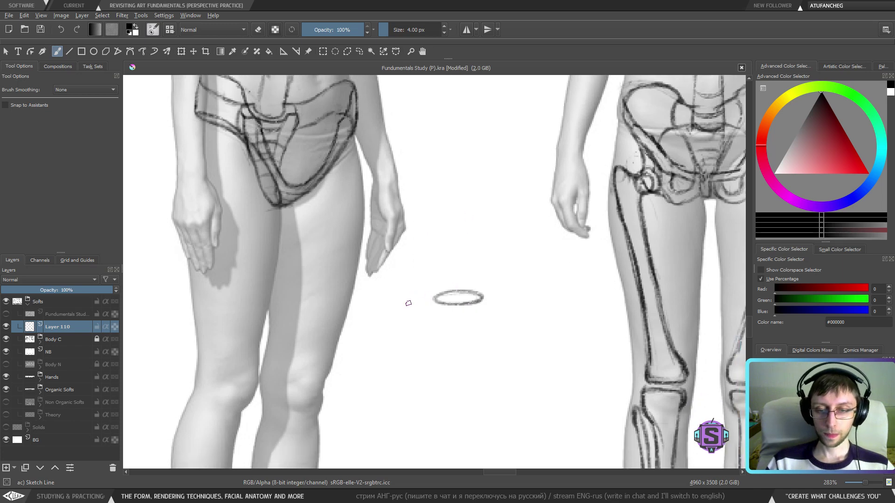
{"action": "left_click_drag", "start_coordinate": [410, 303], "coordinate": [423, 294]}
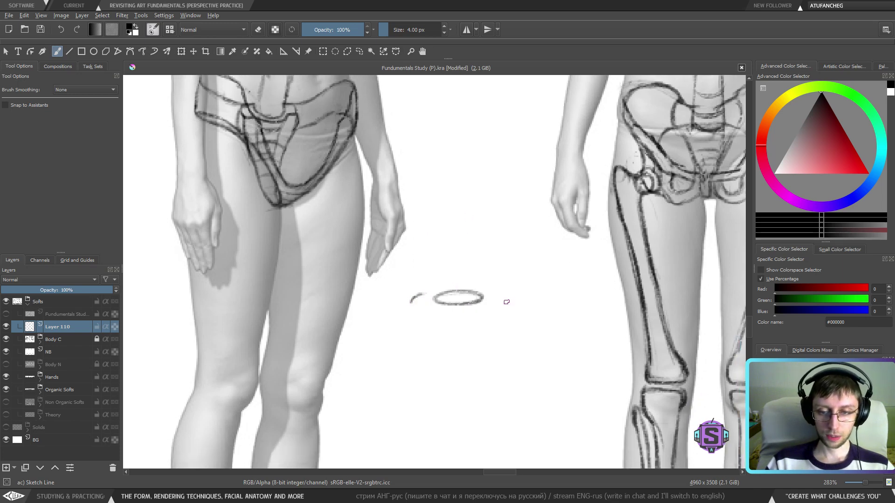
{"action": "left_click_drag", "start_coordinate": [501, 293], "coordinate": [510, 303]}
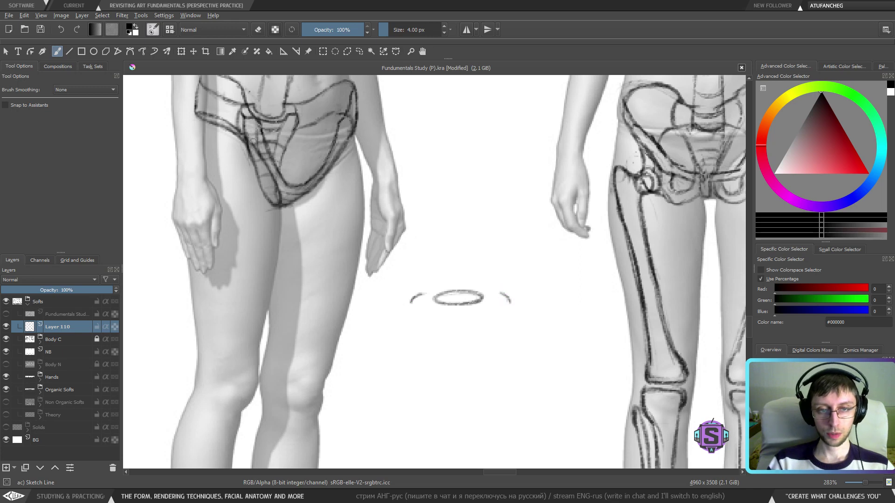
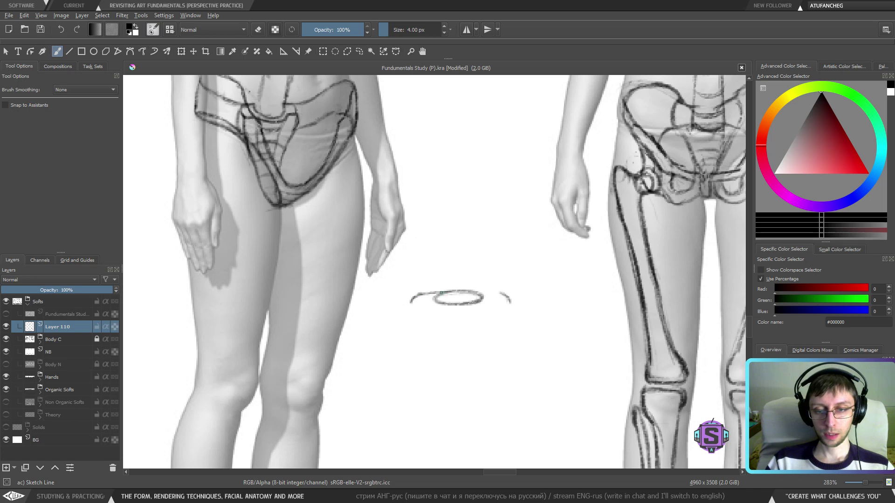
{"action": "left_click_drag", "start_coordinate": [470, 292], "coordinate": [502, 293]}
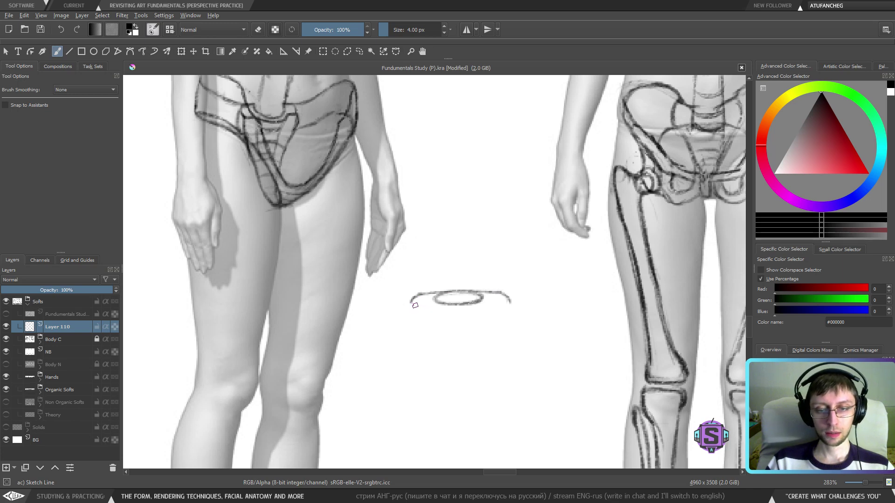
{"action": "mouse_move", "coordinate": [410, 305]}
{"action": "left_mouse_down"}
{"action": "mouse_move", "coordinate": [455, 311]}
{"action": "mouse_move", "coordinate": [511, 303]}
{"action": "mouse_move", "coordinate": [485, 303]}
{"action": "left_mouse_up"}
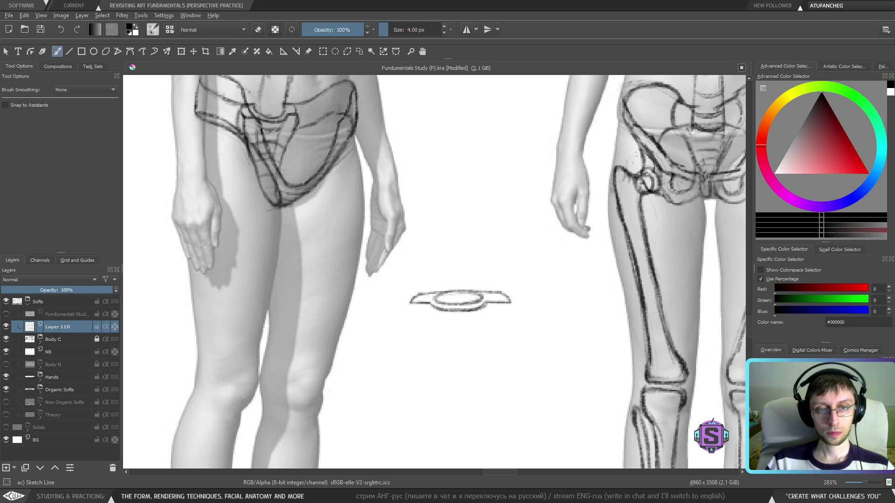
Draw the sacrum study's central column below the ellipse as two converging sides divided by shallow curved cross lines.
{"action": "mouse_move", "coordinate": [450, 333]}
{"action": "left_mouse_down"}
{"action": "mouse_move", "coordinate": [432, 304]}
{"action": "mouse_move", "coordinate": [414, 305]}
{"action": "mouse_move", "coordinate": [421, 329]}
{"action": "left_mouse_up"}
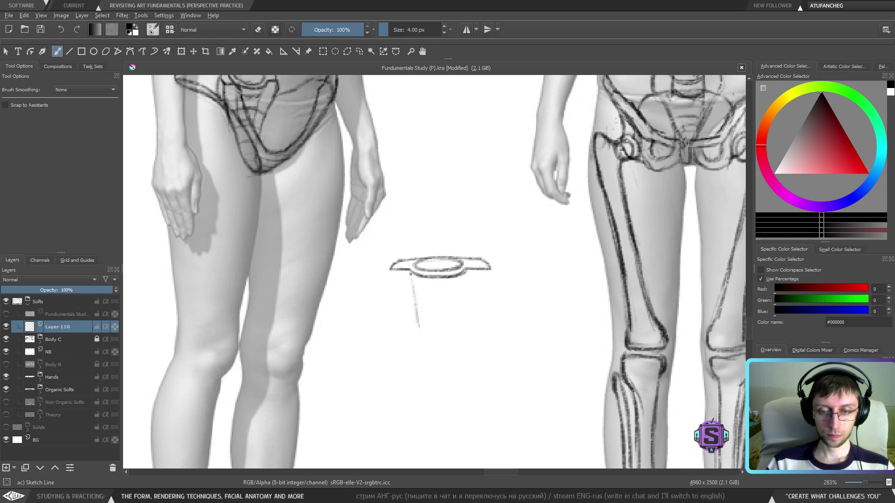
{"action": "left_click_drag", "start_coordinate": [411, 280], "coordinate": [424, 334]}
{"action": "left_click_drag", "start_coordinate": [459, 302], "coordinate": [454, 336]}
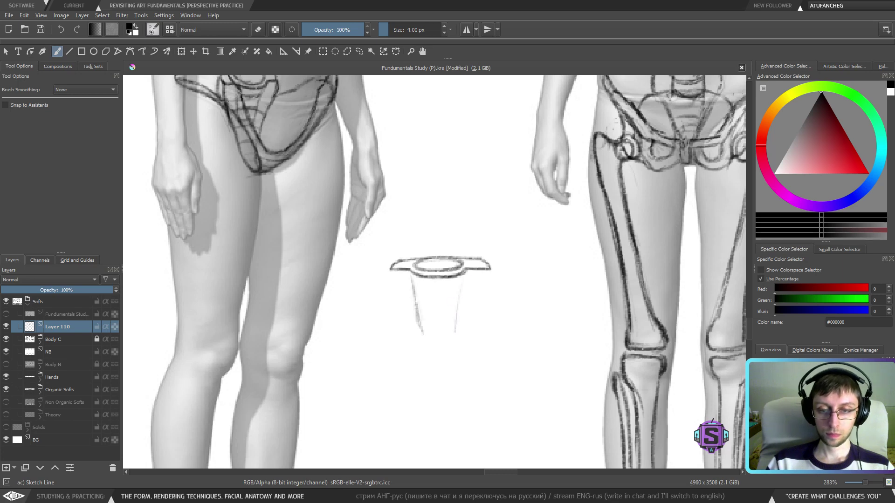
{"action": "left_click_drag", "start_coordinate": [466, 275], "coordinate": [452, 340]}
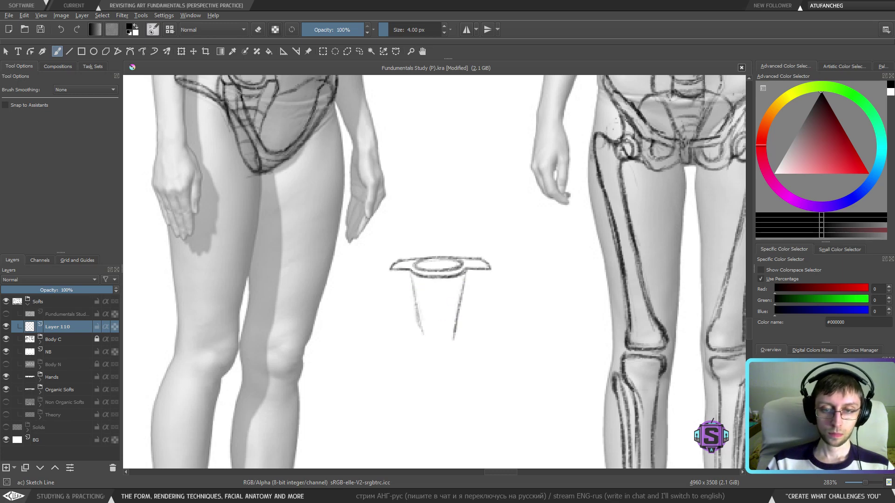
{"action": "left_click_drag", "start_coordinate": [410, 270], "coordinate": [424, 343]}
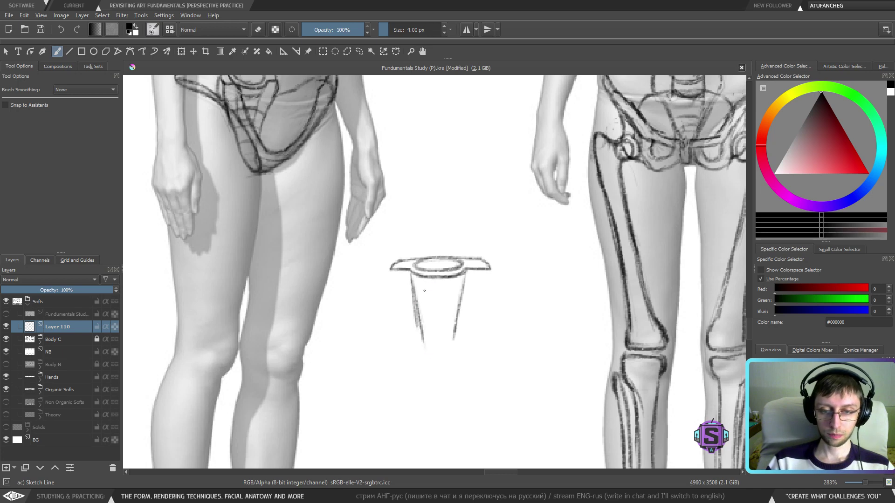
{"action": "mouse_move", "coordinate": [413, 286]}
{"action": "left_mouse_down"}
{"action": "mouse_move", "coordinate": [447, 290]}
{"action": "mouse_move", "coordinate": [409, 281]}
{"action": "mouse_move", "coordinate": [441, 293]}
{"action": "mouse_move", "coordinate": [417, 289]}
{"action": "mouse_move", "coordinate": [462, 288]}
{"action": "left_mouse_up"}
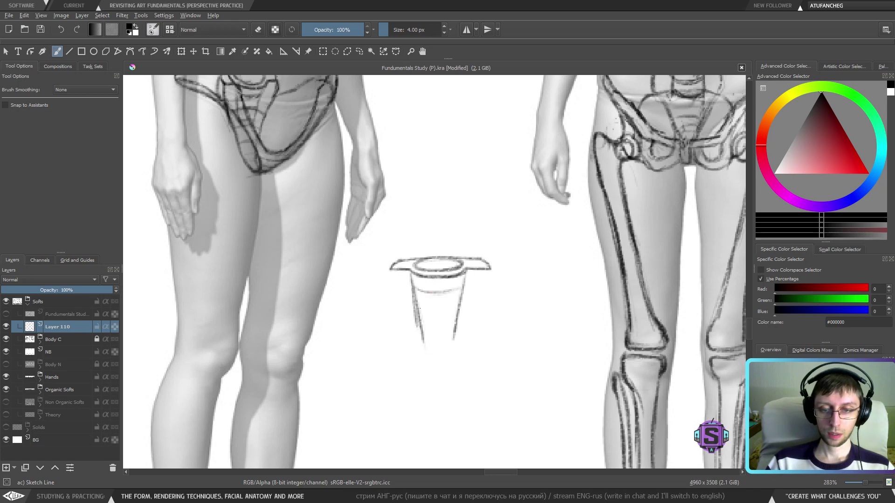
{"action": "mouse_move", "coordinate": [426, 314]}
{"action": "left_mouse_down"}
{"action": "mouse_move", "coordinate": [461, 314]}
{"action": "mouse_move", "coordinate": [435, 311]}
{"action": "mouse_move", "coordinate": [433, 323]}
{"action": "mouse_move", "coordinate": [414, 317]}
{"action": "mouse_move", "coordinate": [446, 320]}
{"action": "mouse_move", "coordinate": [423, 337]}
{"action": "mouse_move", "coordinate": [449, 334]}
{"action": "mouse_move", "coordinate": [431, 335]}
{"action": "mouse_move", "coordinate": [426, 356]}
{"action": "left_mouse_up"}
{"action": "left_click_drag", "start_coordinate": [447, 313], "coordinate": [441, 375]}
{"action": "left_click_drag", "start_coordinate": [423, 324], "coordinate": [419, 358]}
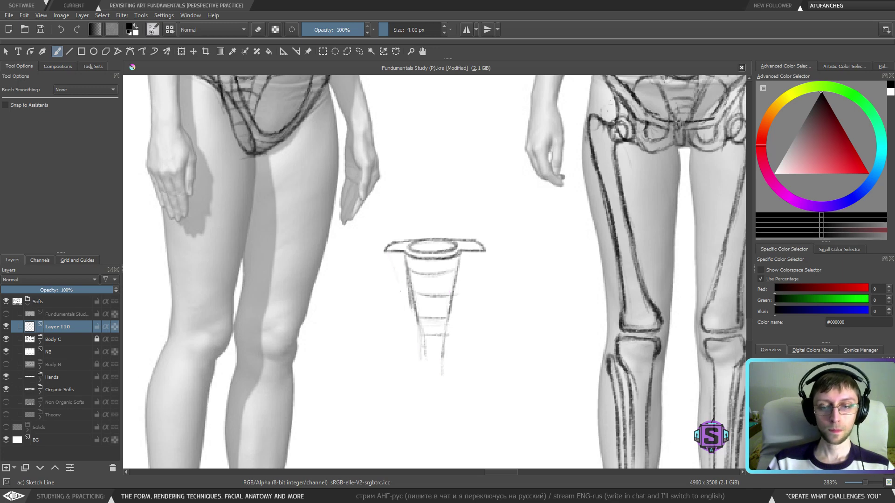
Draw the sacrum study's outer tapering sides from the wing ends and divide the side strips with cross lines down to the narrow end.
{"action": "left_click_drag", "start_coordinate": [388, 257], "coordinate": [407, 331]}
{"action": "left_click_drag", "start_coordinate": [402, 300], "coordinate": [411, 370]}
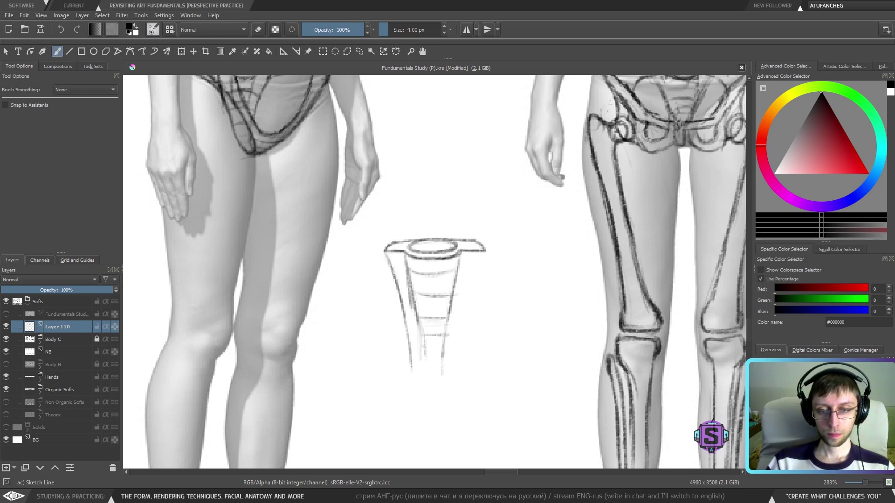
{"action": "left_click_drag", "start_coordinate": [479, 257], "coordinate": [455, 372]}
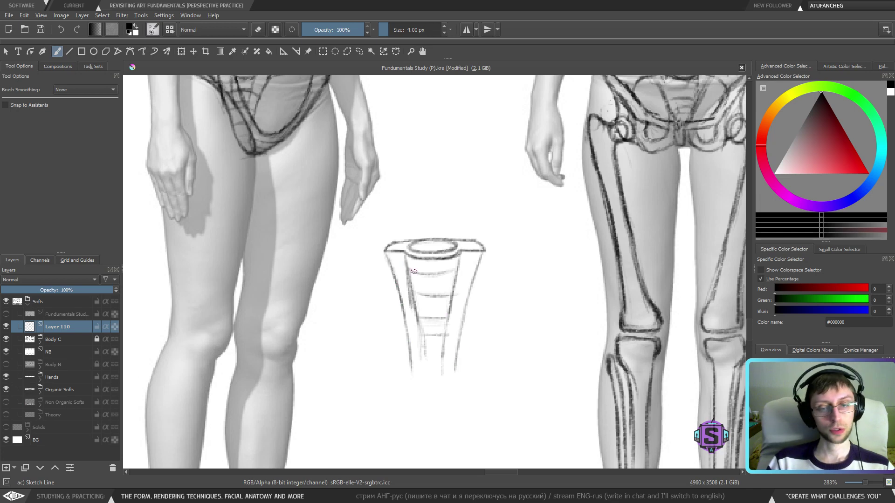
{"action": "left_click_drag", "start_coordinate": [394, 269], "coordinate": [466, 269]}
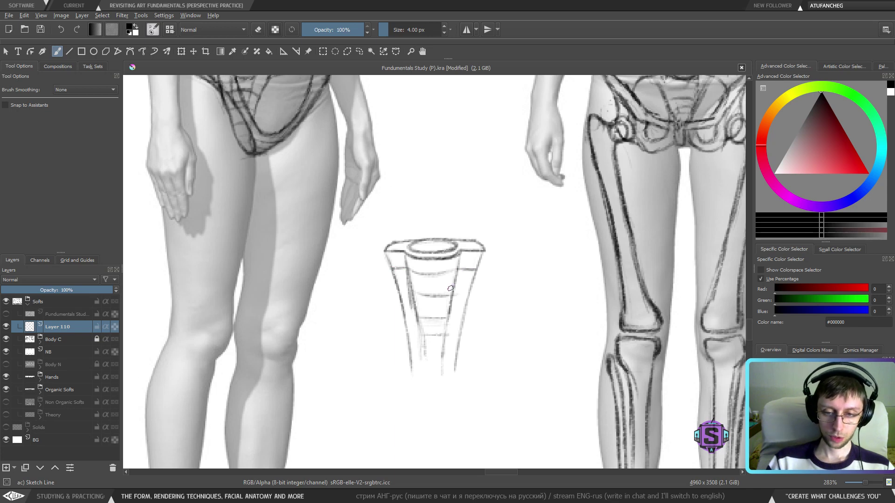
{"action": "left_click_drag", "start_coordinate": [404, 294], "coordinate": [467, 295]}
{"action": "left_click_drag", "start_coordinate": [405, 321], "coordinate": [468, 321]}
{"action": "left_click_drag", "start_coordinate": [406, 338], "coordinate": [463, 338]}
{"action": "left_click_drag", "start_coordinate": [407, 359], "coordinate": [458, 362]}
{"action": "left_click_drag", "start_coordinate": [422, 330], "coordinate": [424, 381]}
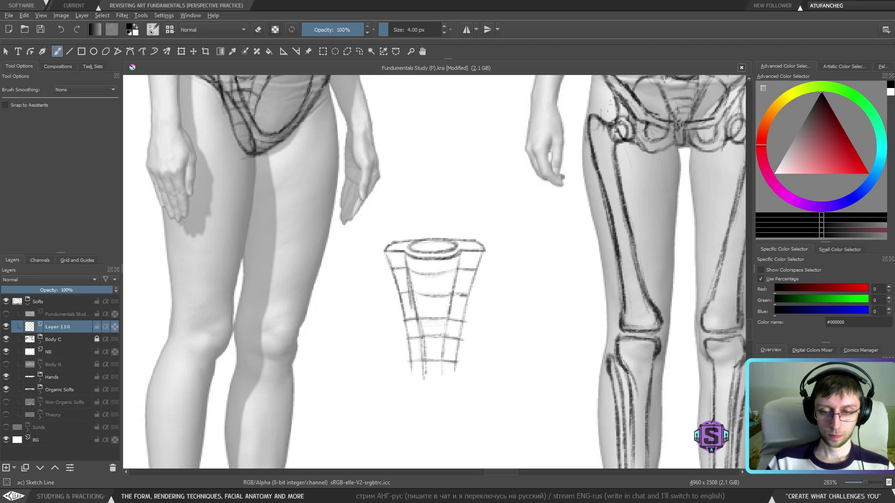
Check the sacrum study in the flipped view and erase the overlong line end at its narrow lower tip.
{"action": "key", "text": "minus"}
{"action": "key", "text": "minus"}
{"action": "key", "text": "m"}
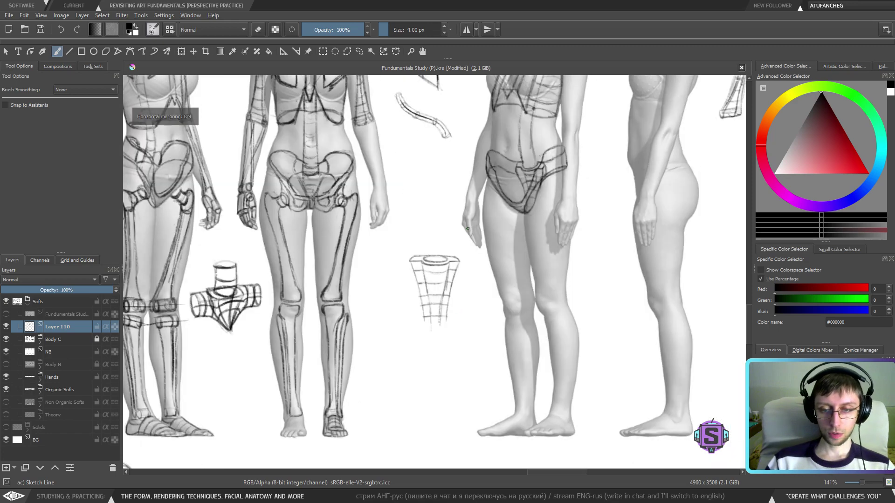
{"action": "key", "text": "m"}
{"action": "key", "text": "plus"}
{"action": "key", "text": "plus"}
{"action": "key", "text": "e"}
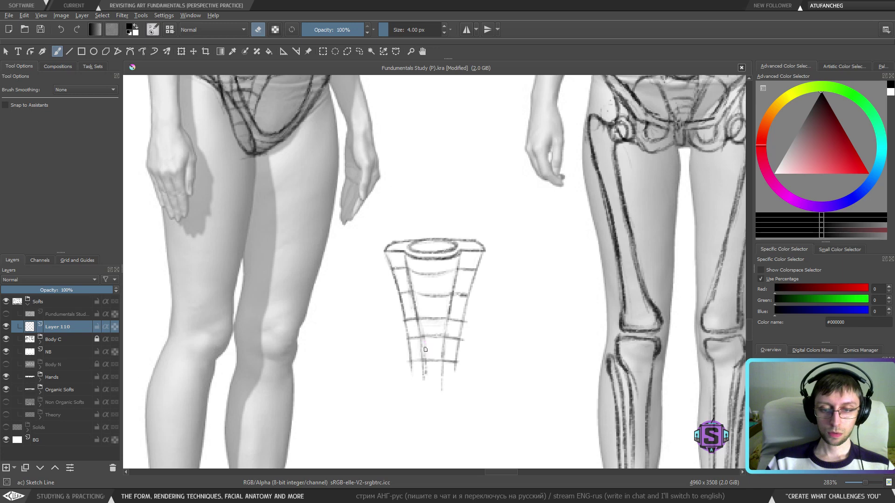
{"action": "left_click_drag", "start_coordinate": [442, 384], "coordinate": [441, 393]}
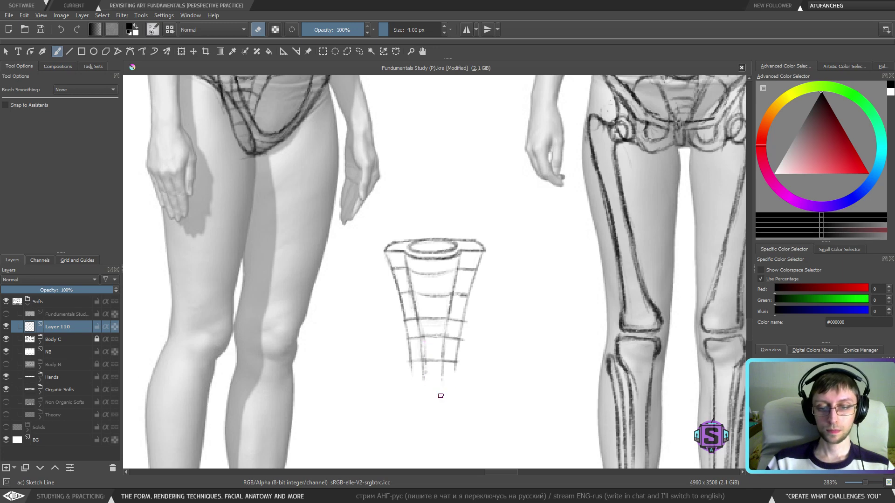
{"action": "key", "text": "e"}
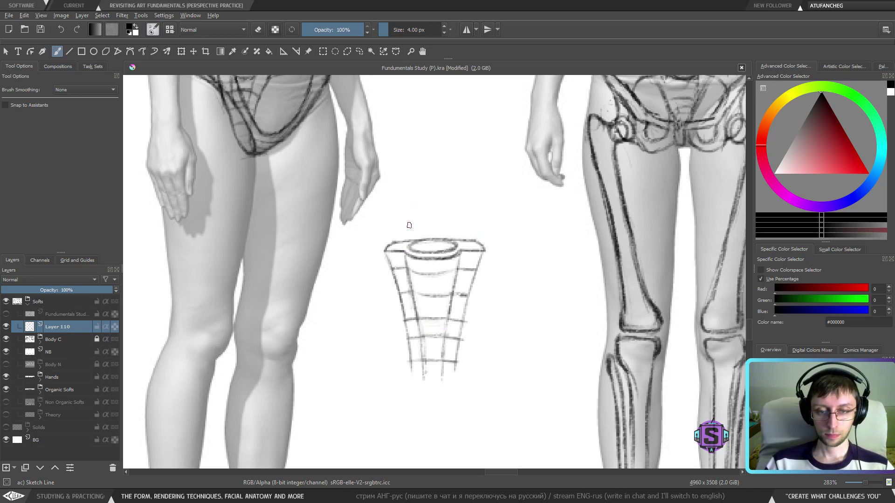
Add a short upright cylinder with an elliptical top above the sacrum study's oval to represent the spine.
{"action": "key", "text": "e"}
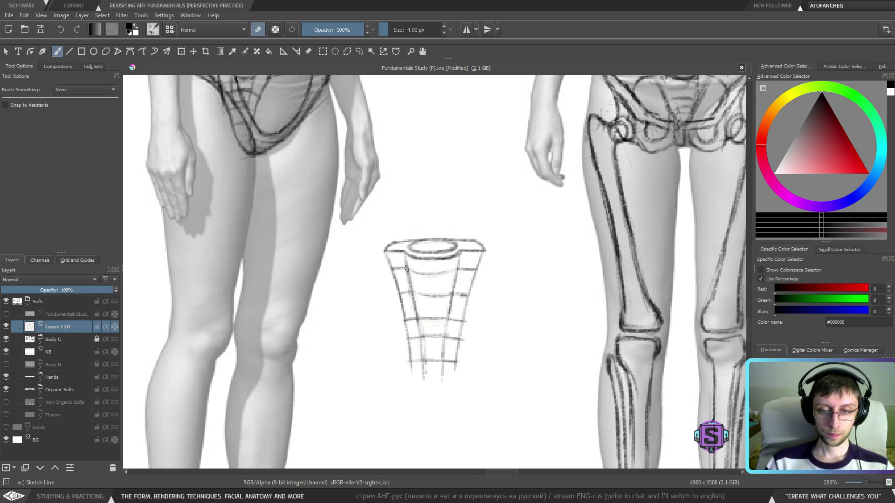
{"action": "key", "text": "e"}
{"action": "mouse_move", "coordinate": [418, 271]}
{"action": "left_mouse_down"}
{"action": "mouse_move", "coordinate": [406, 295]}
{"action": "mouse_move", "coordinate": [454, 282]}
{"action": "mouse_move", "coordinate": [453, 256]}
{"action": "mouse_move", "coordinate": [430, 267]}
{"action": "mouse_move", "coordinate": [412, 257]}
{"action": "mouse_move", "coordinate": [413, 267]}
{"action": "mouse_move", "coordinate": [429, 251]}
{"action": "mouse_move", "coordinate": [410, 265]}
{"action": "mouse_move", "coordinate": [435, 251]}
{"action": "mouse_move", "coordinate": [407, 255]}
{"action": "mouse_move", "coordinate": [450, 267]}
{"action": "mouse_move", "coordinate": [423, 253]}
{"action": "mouse_move", "coordinate": [454, 263]}
{"action": "mouse_move", "coordinate": [437, 254]}
{"action": "mouse_move", "coordinate": [446, 271]}
{"action": "mouse_move", "coordinate": [443, 258]}
{"action": "mouse_move", "coordinate": [404, 255]}
{"action": "mouse_move", "coordinate": [458, 264]}
{"action": "left_mouse_up"}
{"action": "key", "text": "ctrl+z"}
{"action": "key", "text": "ctrl+z"}
{"action": "key", "text": "e"}
Examine the sacrum and spine study zoomed out and in the flipped view beside the neighbouring figures.
{"action": "key", "text": "ctrl+minus"}
{"action": "key", "text": "ctrl+minus"}
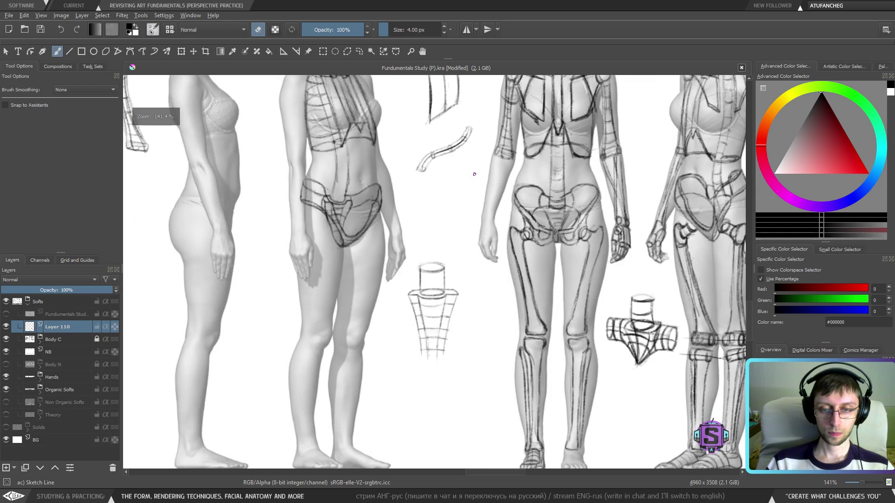
{"action": "key", "text": "m"}
{"action": "key", "text": "m"}
{"action": "key", "text": "minus"}
{"action": "key", "text": "minus"}
{"action": "key", "text": "minus"}
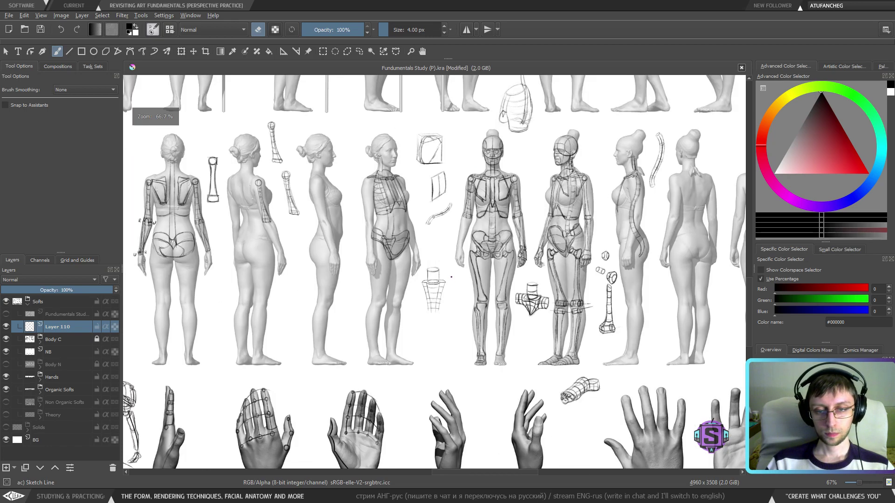
Erase the upper arc of the spine cylinder's top, redraw it as a flatter ellipse and clean up the stray marks around it.
{"action": "key", "text": "plus"}
{"action": "key", "text": "plus"}
{"action": "key", "text": "plus"}
{"action": "key", "text": "plus"}
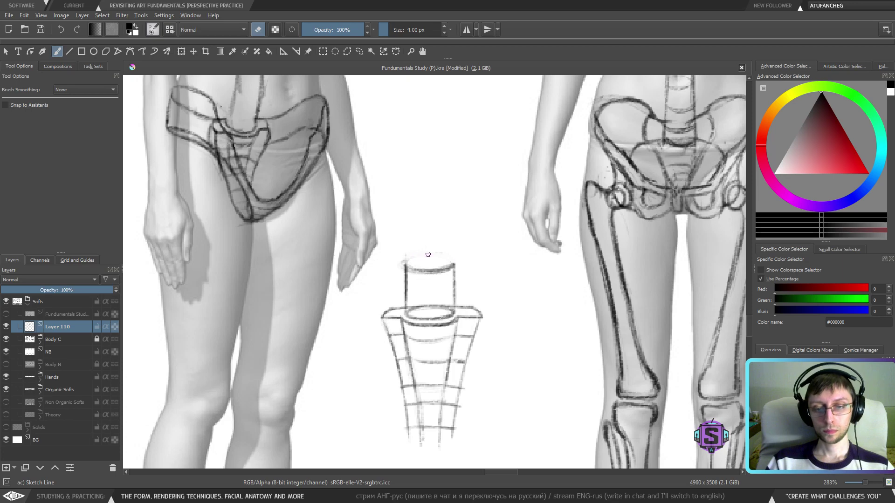
{"action": "key", "text": "e"}
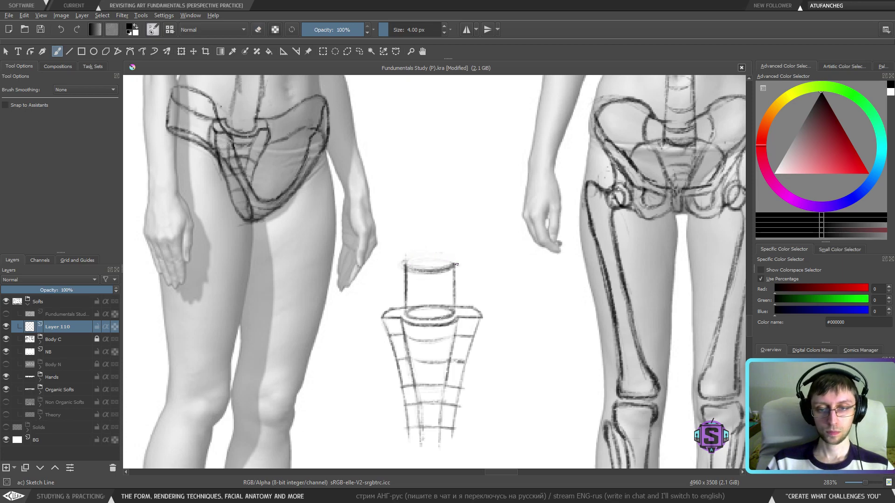
{"action": "mouse_move", "coordinate": [456, 264]}
{"action": "left_mouse_down"}
{"action": "mouse_move", "coordinate": [412, 271]}
{"action": "mouse_move", "coordinate": [436, 261]}
{"action": "left_mouse_up"}
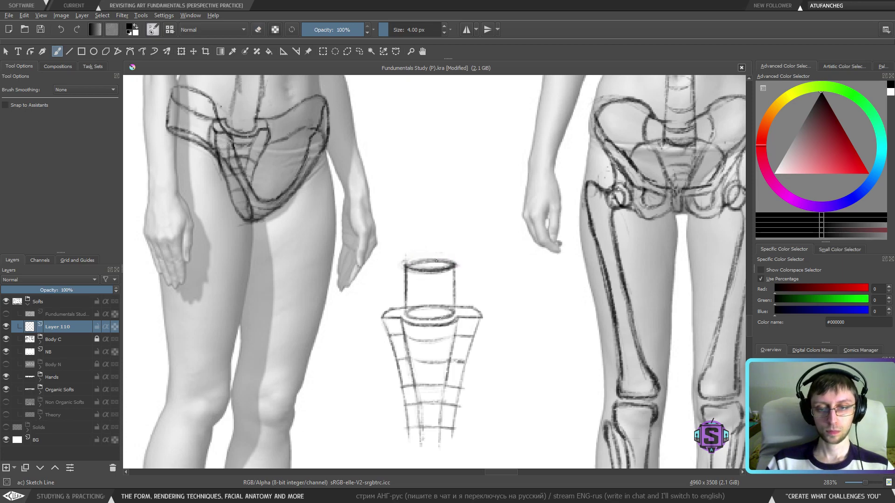
{"action": "scroll", "coordinate": [437, 261], "scroll_direction": "down", "scroll_amount": 5}
{"action": "scroll", "coordinate": [436, 261], "scroll_direction": "up", "scroll_amount": 5}
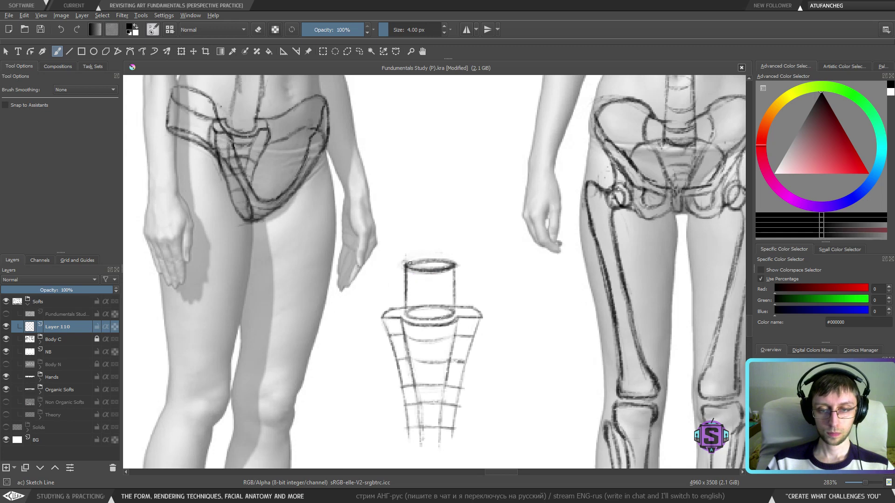
{"action": "key", "text": "e"}
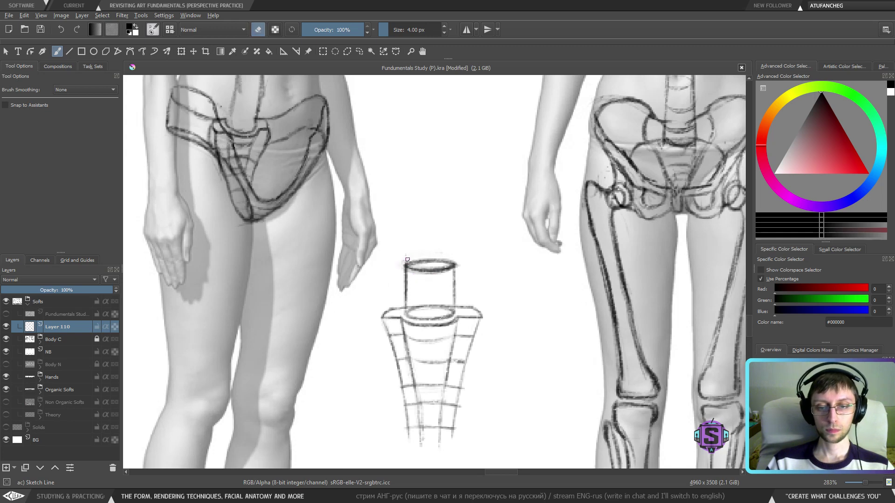
{"action": "left_click_drag", "start_coordinate": [414, 267], "coordinate": [445, 262]}
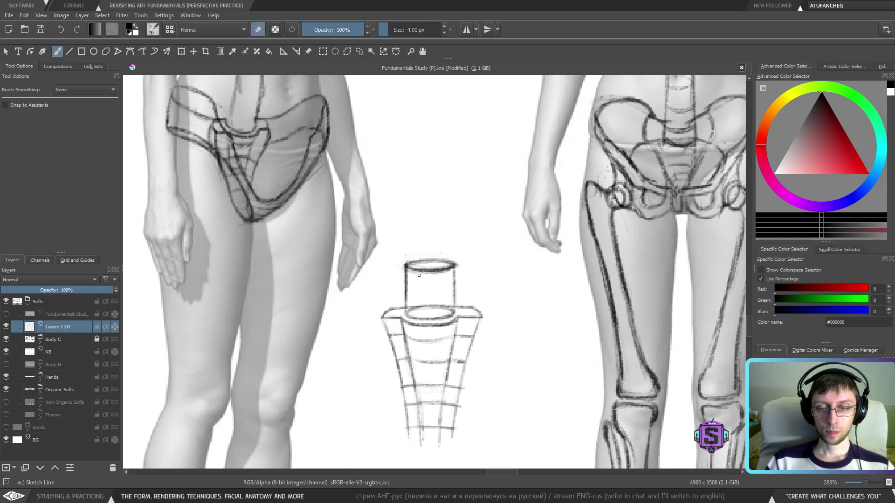
Review the sacrum study alongside the whole row of female reference figures.
{"action": "scroll", "coordinate": [419, 275], "scroll_direction": "down", "scroll_amount": 6}
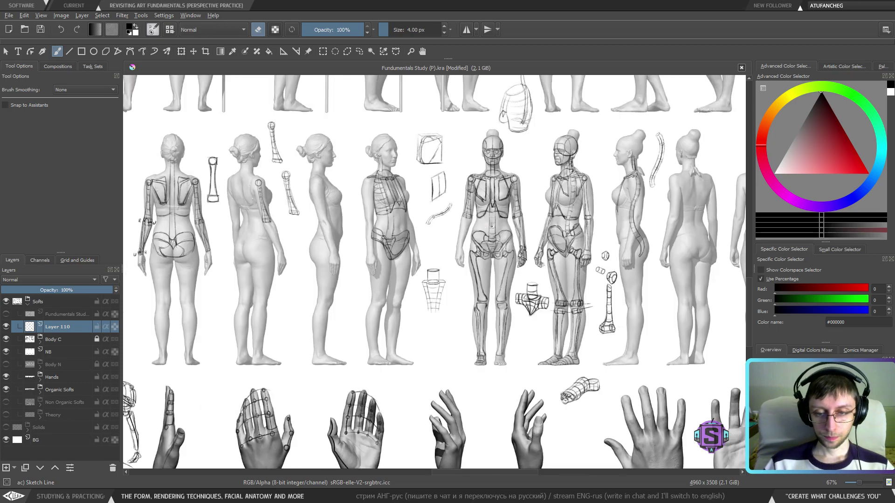
{"action": "left_click_drag", "start_coordinate": [483, 268], "coordinate": [397, 317]}
{"action": "key", "text": "ctrl+minus"}
{"action": "key", "text": "ctrl+minus"}
{"action": "key", "text": "ctrl+plus"}
{"action": "key", "text": "ctrl+plus"}
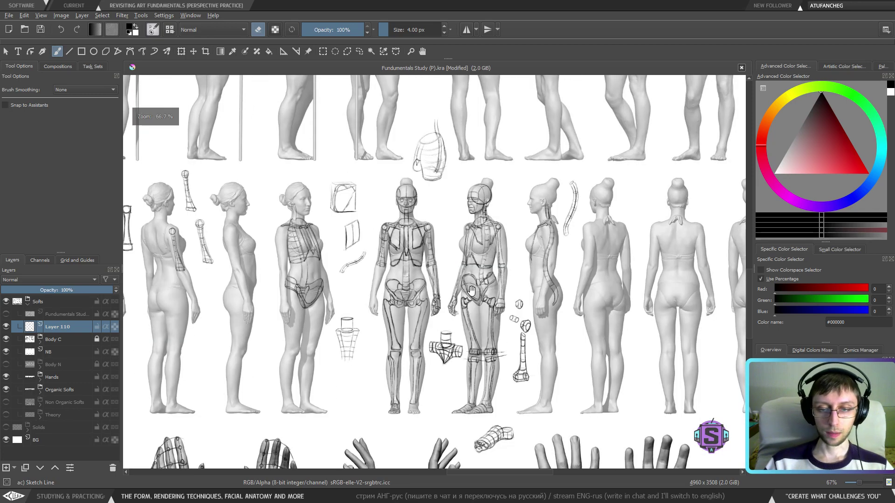
Save the document.
{"action": "left_click_drag", "start_coordinate": [472, 290], "coordinate": [484, 305]}
{"action": "left_click", "coordinate": [41, 29]}
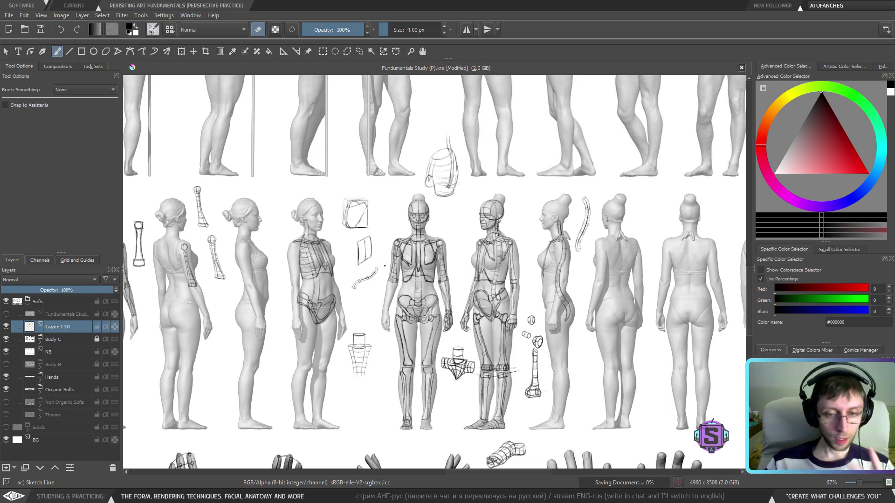
Give the three-quarter figure's pelvis thickness with inner parallel lines along the front opening, both wing rims and the near strut.
{"action": "key", "text": "ctrl+plus"}
{"action": "key", "text": "ctrl+plus"}
{"action": "left_click_drag", "start_coordinate": [326, 313], "coordinate": [536, 233]}
{"action": "key", "text": "ctrl+plus"}
{"action": "key", "text": "ctrl+plus"}
{"action": "left_click_drag", "start_coordinate": [413, 282], "coordinate": [421, 307]}
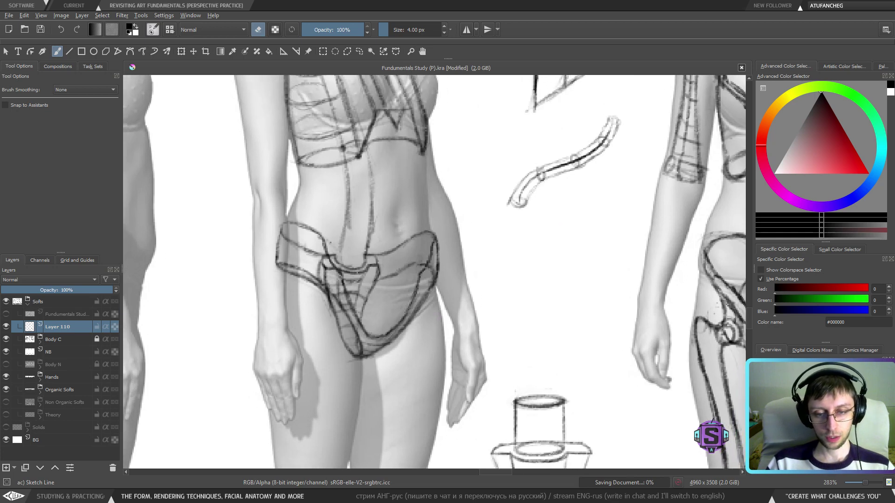
{"action": "key", "text": "e"}
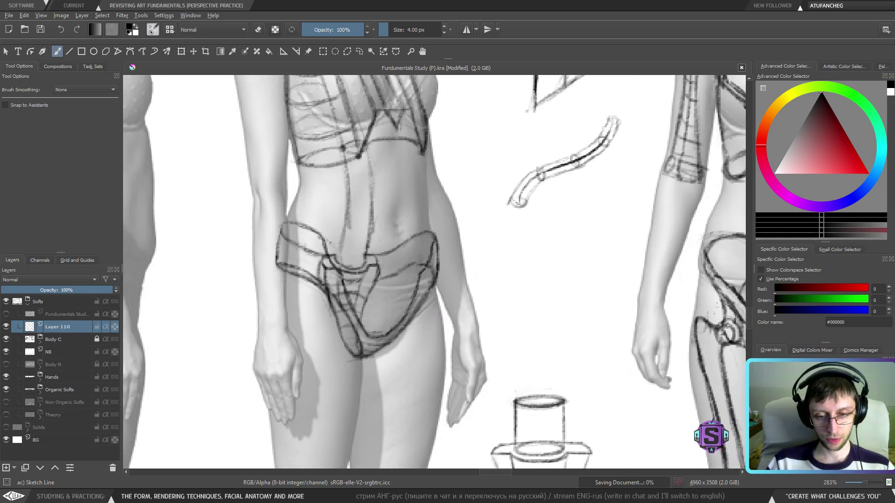
{"action": "left_click_drag", "start_coordinate": [375, 334], "coordinate": [403, 311]}
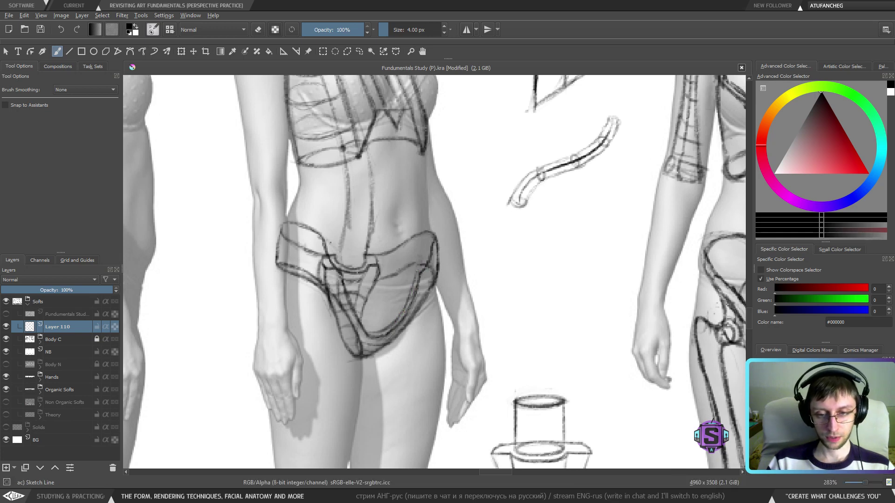
{"action": "mouse_move", "coordinate": [429, 254]}
{"action": "left_mouse_down"}
{"action": "mouse_move", "coordinate": [424, 264]}
{"action": "mouse_move", "coordinate": [425, 236]}
{"action": "mouse_move", "coordinate": [399, 247]}
{"action": "left_mouse_up"}
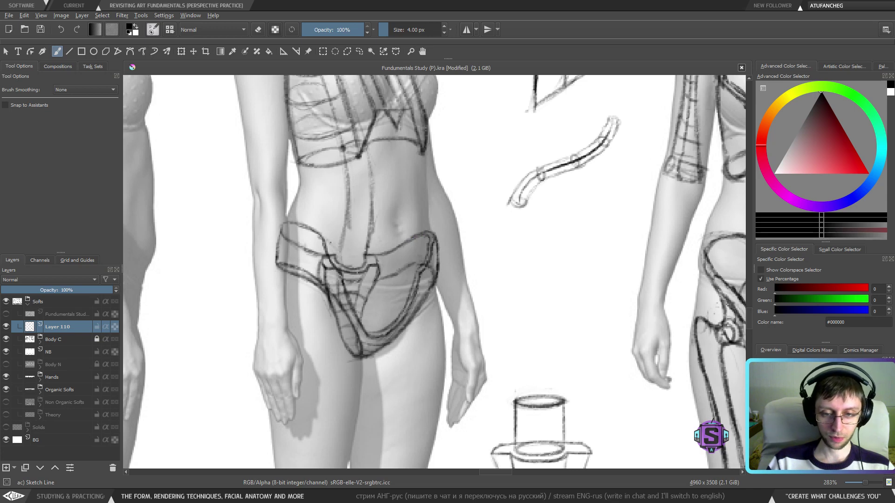
{"action": "left_click_drag", "start_coordinate": [377, 263], "coordinate": [422, 238]}
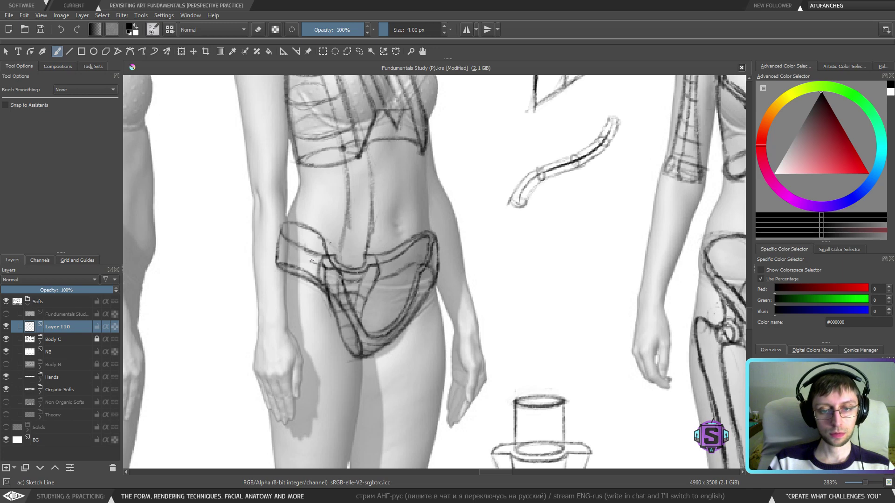
{"action": "mouse_move", "coordinate": [311, 261]}
{"action": "left_mouse_down"}
{"action": "mouse_move", "coordinate": [286, 244]}
{"action": "mouse_move", "coordinate": [286, 227]}
{"action": "mouse_move", "coordinate": [321, 247]}
{"action": "left_mouse_up"}
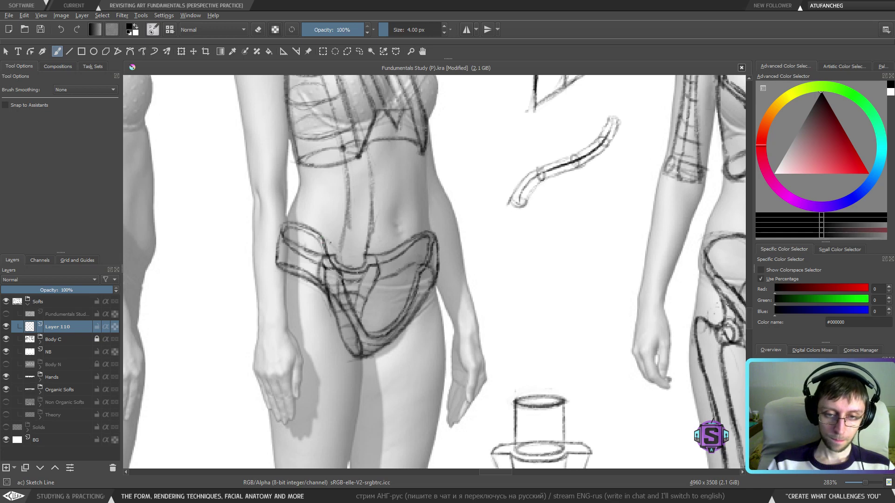
{"action": "left_click_drag", "start_coordinate": [329, 260], "coordinate": [352, 319]}
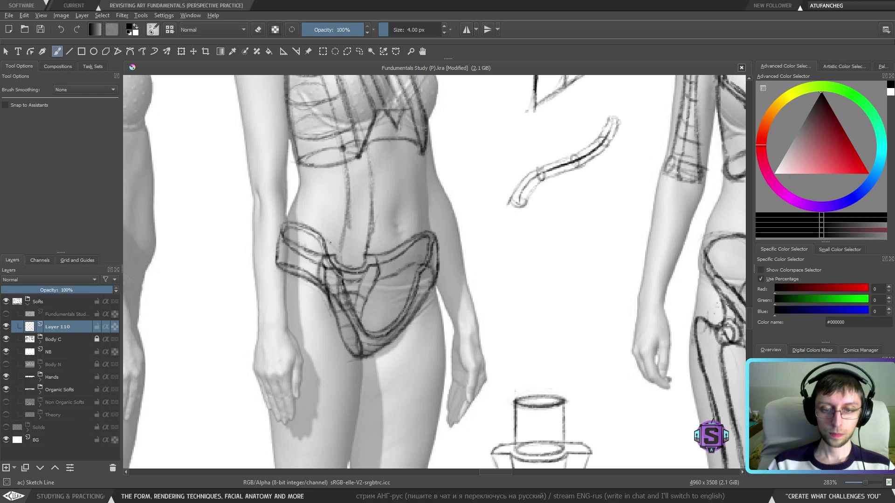
Check the three-quarter figure's pelvis sketch in normal and flipped views, close up and beside the front-view skeleton.
{"action": "key", "text": "minus"}
{"action": "key", "text": "minus"}
{"action": "key", "text": "plus"}
{"action": "key", "text": "plus"}
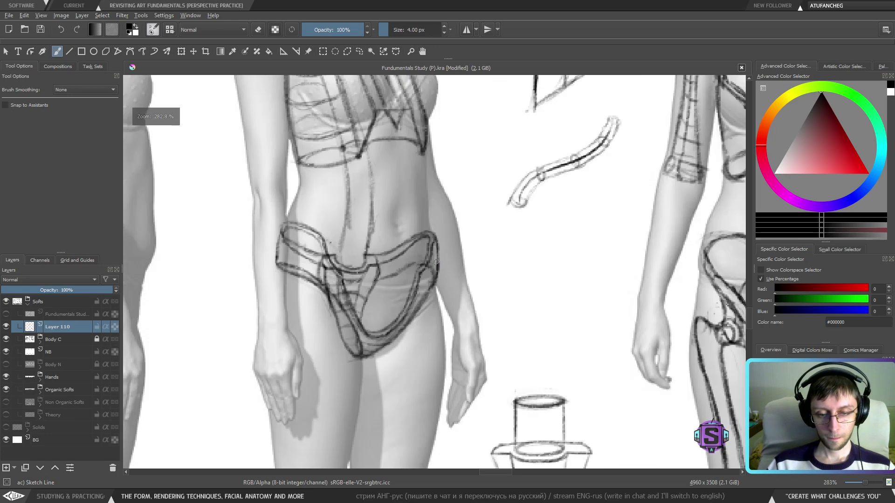
{"action": "key", "text": "m"}
{"action": "key", "text": "m"}
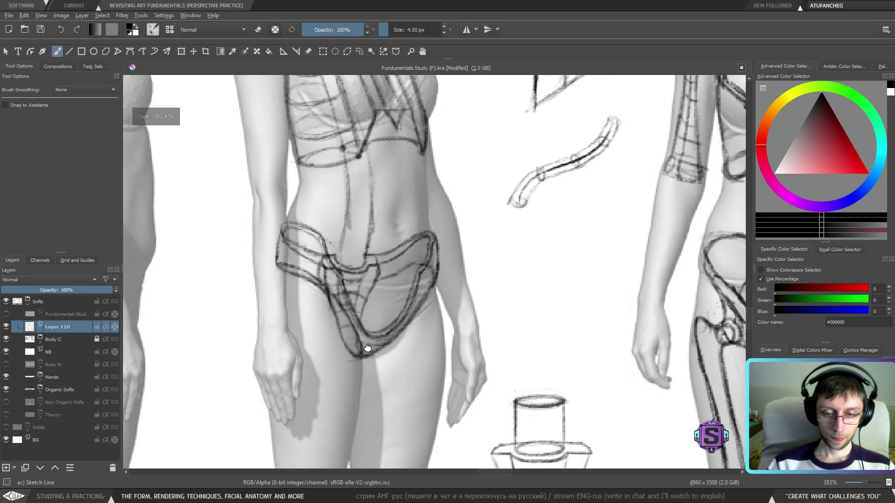
{"action": "left_click_drag", "start_coordinate": [367, 348], "coordinate": [375, 355]}
{"action": "key", "text": "bracketleft"}
{"action": "key", "text": "bracketleft"}
{"action": "key", "text": "bracketleft"}
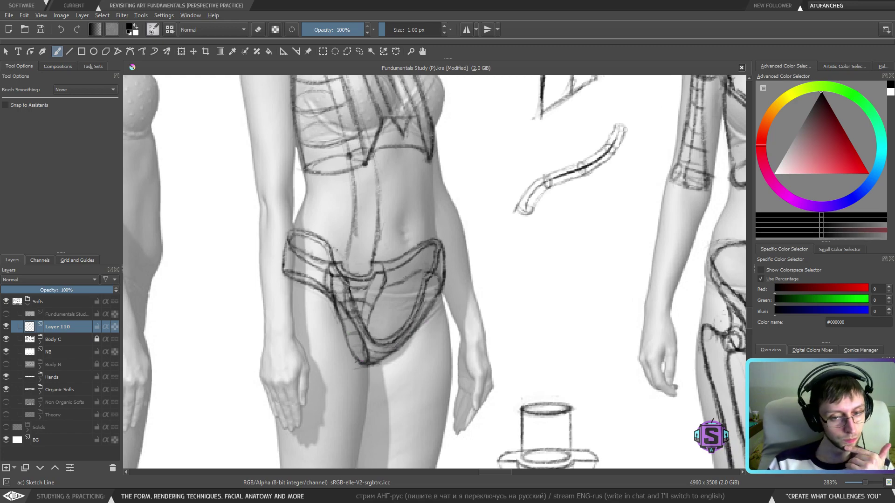
{"action": "scroll", "coordinate": [444, 288], "scroll_direction": "down", "scroll_amount": 2}
{"action": "key", "text": "m"}
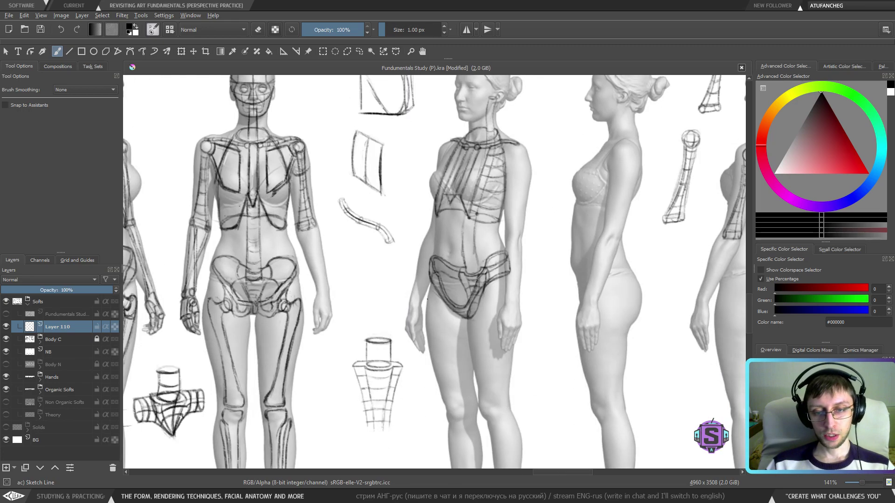
{"action": "key", "text": "m"}
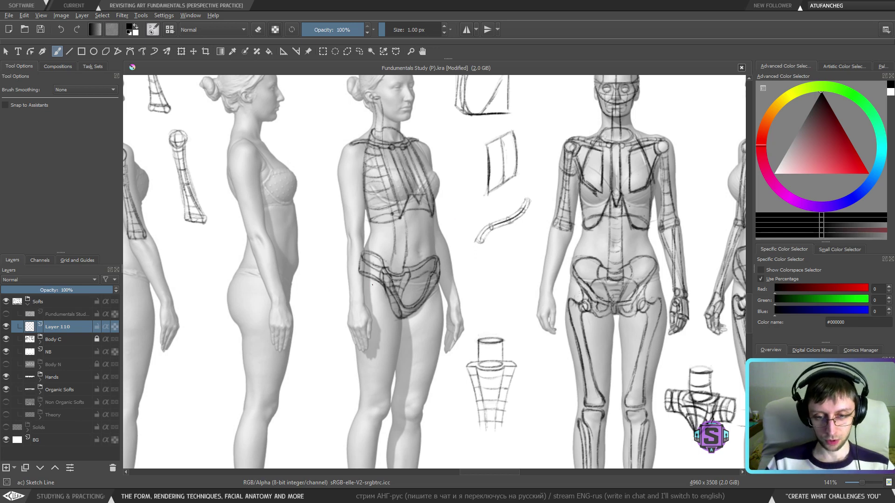
{"action": "key", "text": "m"}
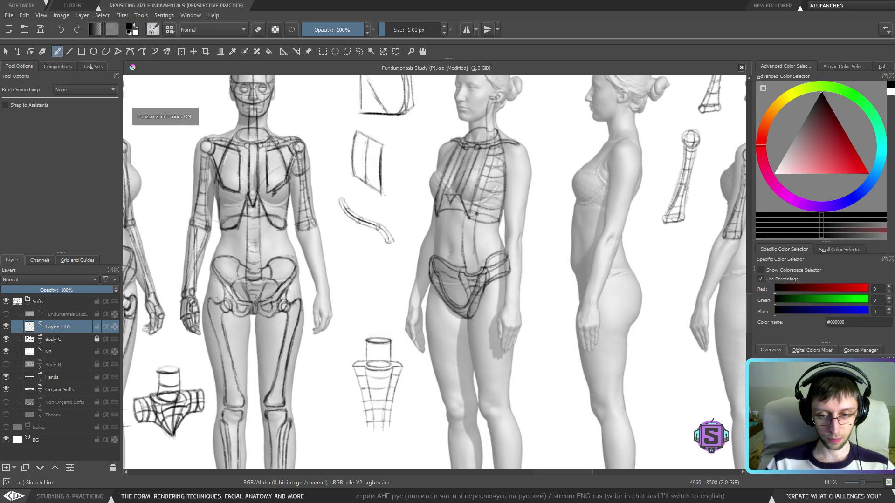
{"action": "key", "text": "m"}
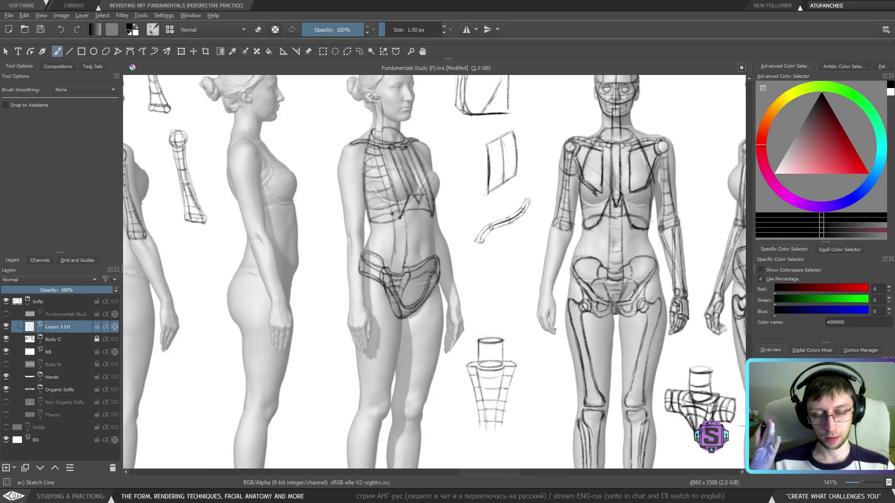
Compare the pelvis sketch and the sacrum study with the rest of the female figure row, close up and zoomed out.
{"action": "key", "text": "minus"}
{"action": "key", "text": "minus"}
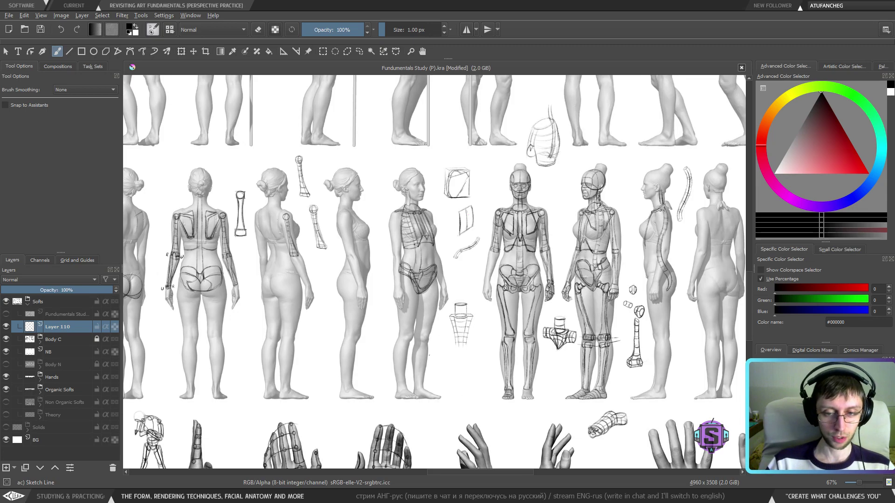
{"action": "scroll", "coordinate": [475, 340], "scroll_direction": "up", "scroll_amount": 3}
{"action": "scroll", "coordinate": [475, 339], "scroll_direction": "down", "scroll_amount": 3}
{"action": "scroll", "coordinate": [475, 340], "scroll_direction": "up", "scroll_amount": 5}
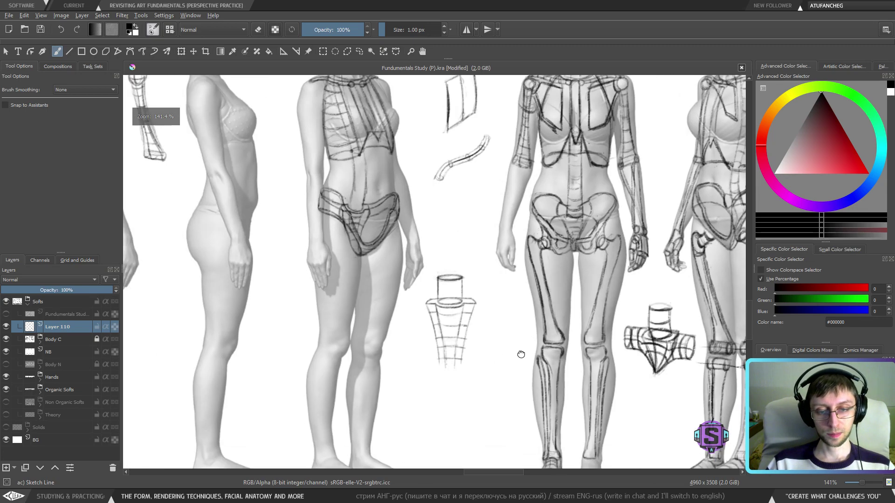
{"action": "left_click_drag", "start_coordinate": [480, 341], "coordinate": [464, 295]}
{"action": "key", "text": "e"}
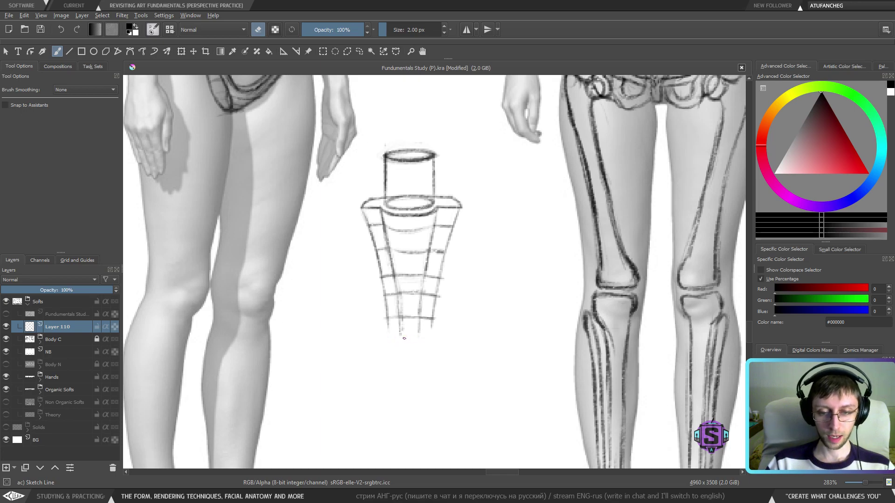
{"action": "key", "text": "minus"}
{"action": "key", "text": "minus"}
{"action": "left_click_drag", "start_coordinate": [383, 227], "coordinate": [438, 376]}
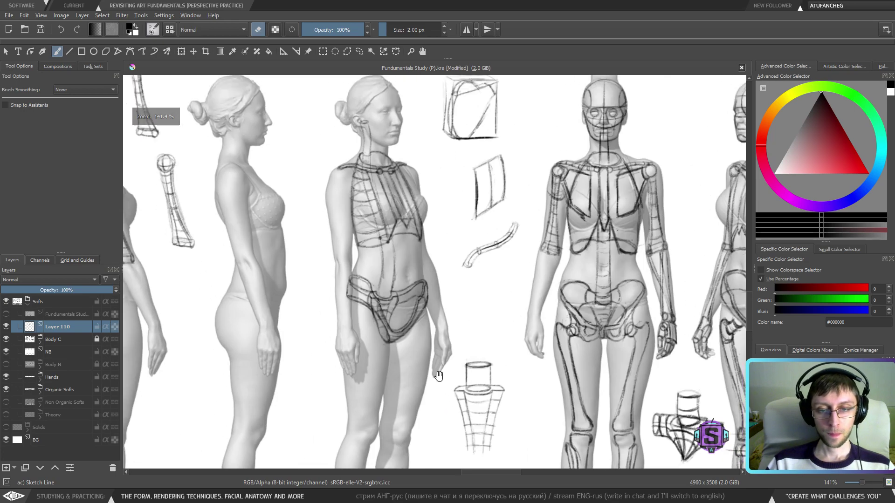
{"action": "key", "text": "plus"}
{"action": "key", "text": "plus"}
{"action": "left_click_drag", "start_coordinate": [427, 299], "coordinate": [419, 419]}
{"action": "key", "text": "minus"}
{"action": "key", "text": "minus"}
{"action": "key", "text": "minus"}
{"action": "key", "text": "minus"}
{"action": "left_click_drag", "start_coordinate": [383, 365], "coordinate": [512, 400]}
{"action": "left_click_drag", "start_coordinate": [457, 316], "coordinate": [291, 334]}
{"action": "mouse_move", "coordinate": [458, 406]}
{"action": "left_mouse_down"}
{"action": "mouse_move", "coordinate": [445, 310]}
{"action": "mouse_move", "coordinate": [443, 319]}
{"action": "left_mouse_up"}
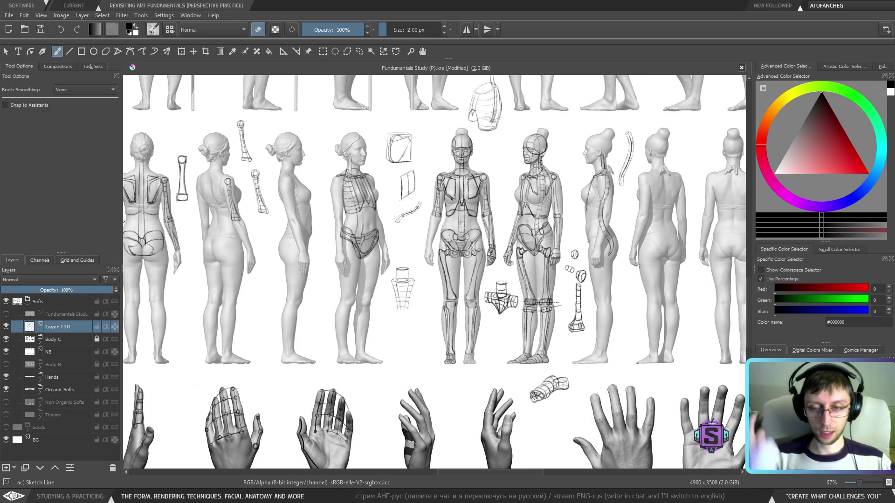
Reinforce the near strut of the three-quarter figure's pelvis with a 2 px inner contour and tidy it with the eraser.
{"action": "key", "text": "plus"}
{"action": "key", "text": "plus"}
{"action": "key", "text": "plus"}
{"action": "key", "text": "plus"}
{"action": "key", "text": "plus"}
{"action": "left_click_drag", "start_coordinate": [383, 269], "coordinate": [589, 363]}
{"action": "left_click_drag", "start_coordinate": [473, 293], "coordinate": [499, 291]}
{"action": "left_click_drag", "start_coordinate": [443, 242], "coordinate": [445, 252]}
{"action": "scroll", "coordinate": [429, 266], "scroll_direction": "down", "scroll_amount": 5}
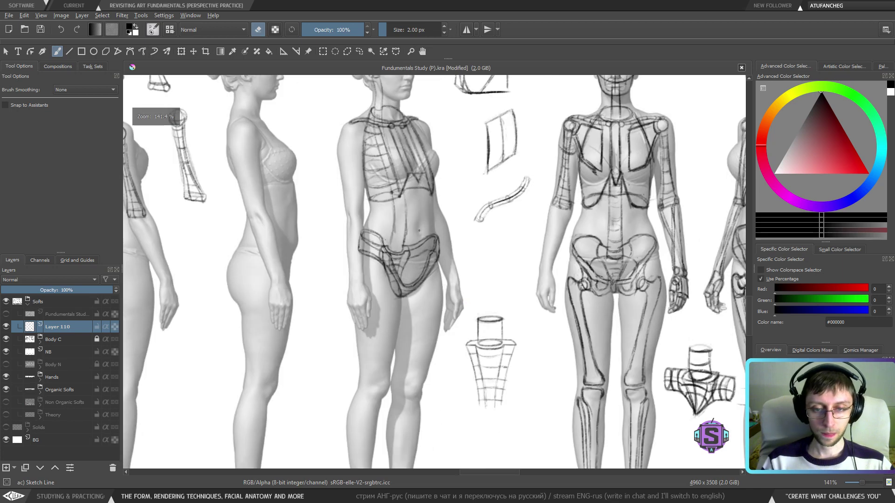
{"action": "scroll", "coordinate": [419, 230], "scroll_direction": "up", "scroll_amount": 5}
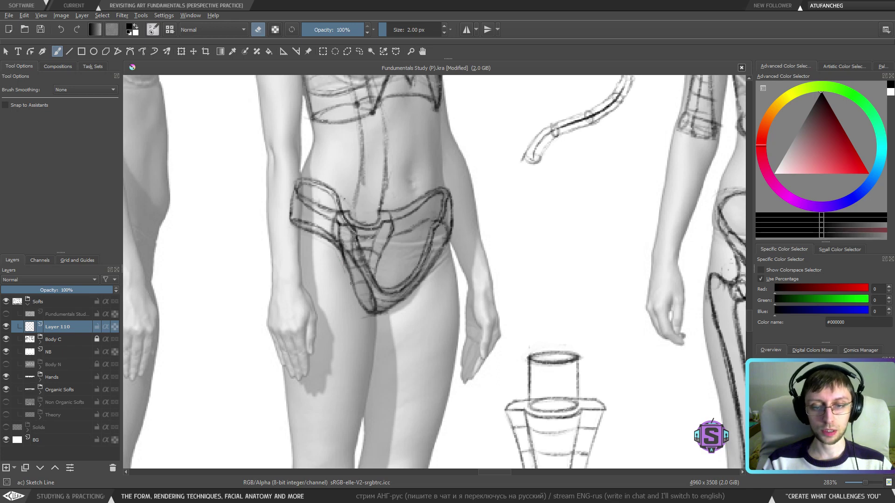
{"action": "key", "text": "e"}
{"action": "left_click_drag", "start_coordinate": [339, 259], "coordinate": [354, 295]}
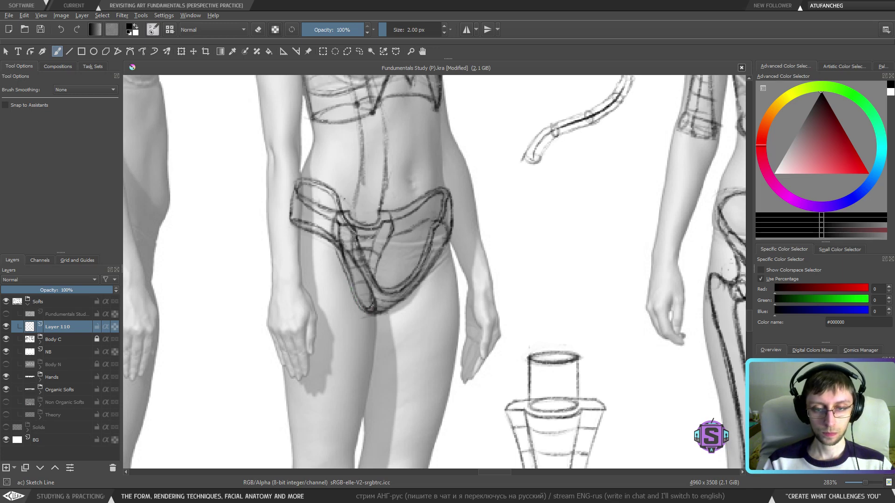
{"action": "key", "text": "e"}
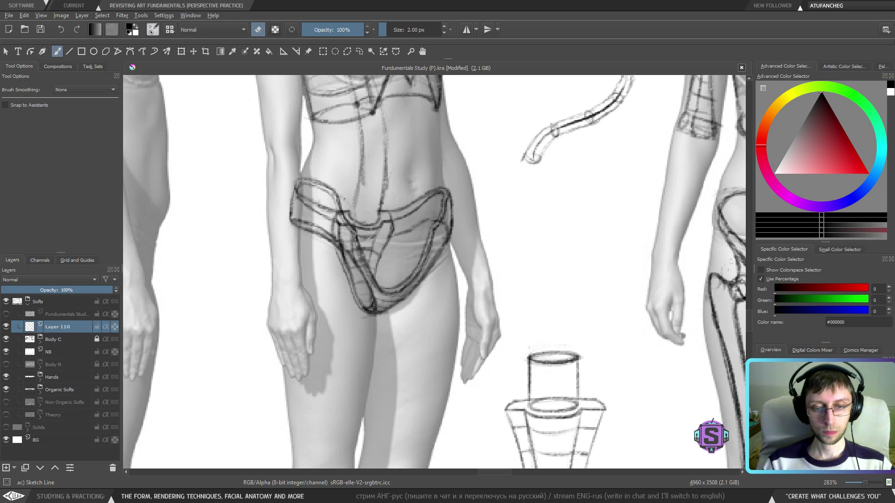
{"action": "key", "text": "e"}
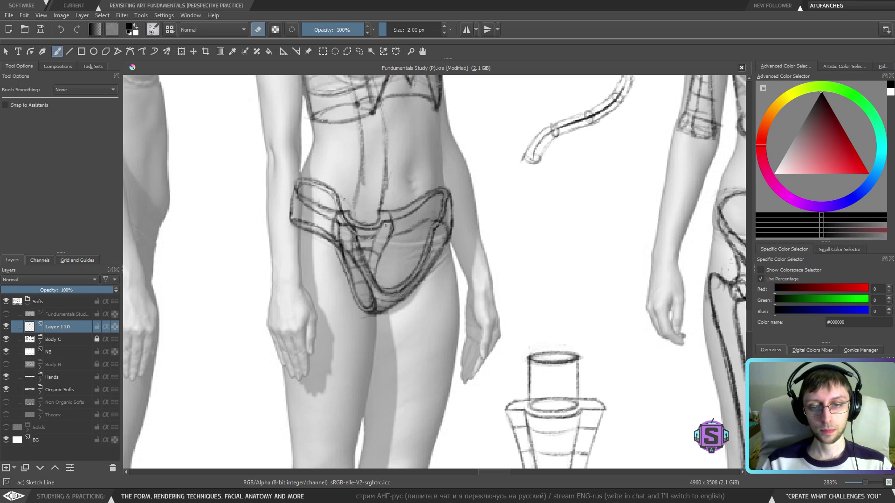
Review the reworked pelvis strut zoomed out and in the flipped view.
{"action": "key", "text": "minus"}
{"action": "key", "text": "minus"}
{"action": "key", "text": "e"}
{"action": "key", "text": "m"}
{"action": "key", "text": "m"}
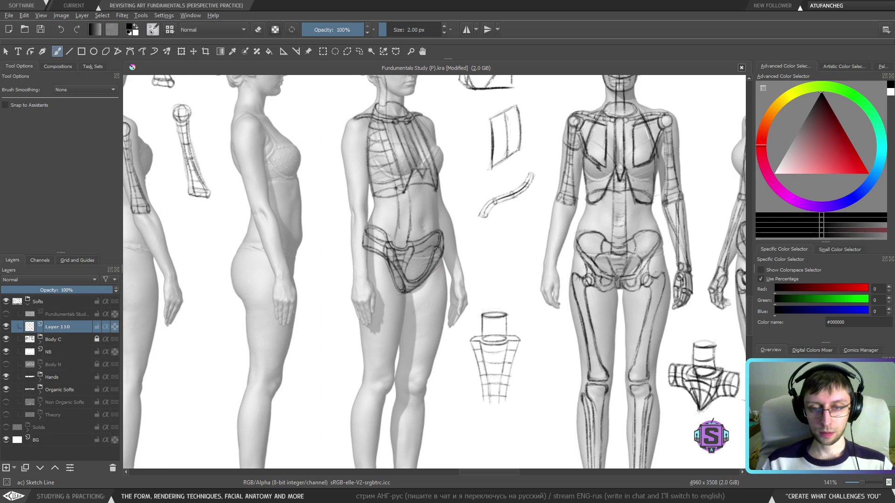
{"action": "key", "text": "m"}
{"action": "key", "text": "m"}
Examine how the pelvis is built on the front-view skeleton and on the opposite three-quarter figure.
{"action": "left_click_drag", "start_coordinate": [508, 303], "coordinate": [420, 278]}
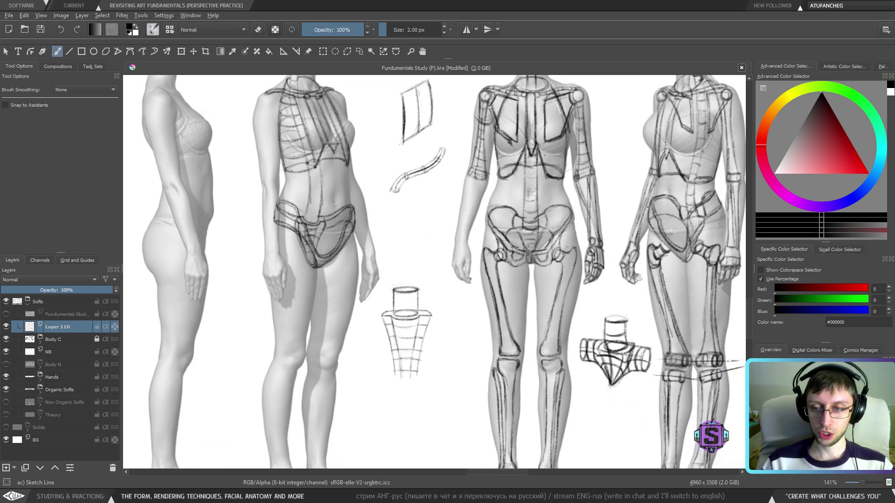
{"action": "left_click_drag", "start_coordinate": [668, 233], "coordinate": [608, 232]}
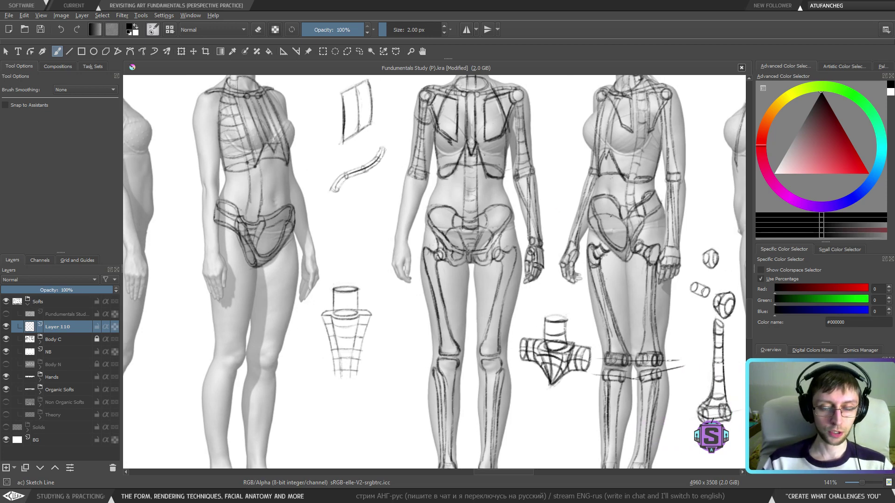
{"action": "left_click_drag", "start_coordinate": [568, 254], "coordinate": [505, 248]}
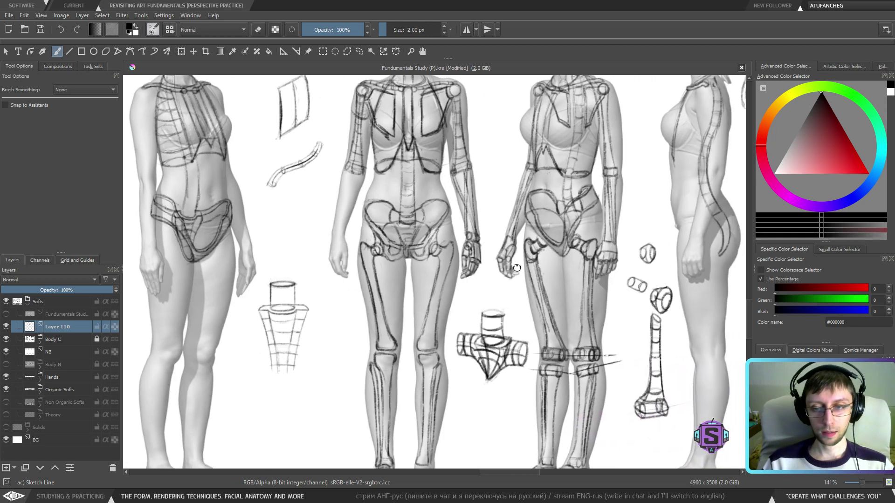
{"action": "scroll", "coordinate": [525, 238], "scroll_direction": "up", "scroll_amount": 2}
{"action": "left_click_drag", "start_coordinate": [611, 229], "coordinate": [487, 239]}
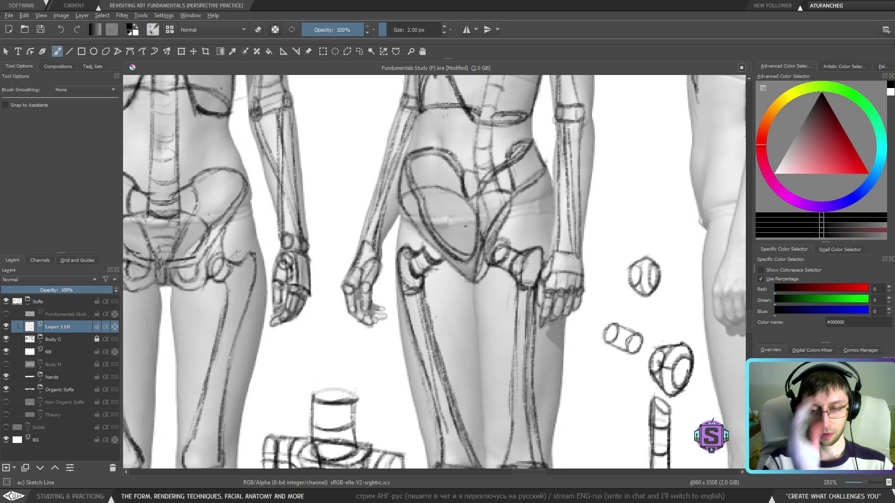
{"action": "scroll", "coordinate": [438, 268], "scroll_direction": "down", "scroll_amount": 2}
{"action": "scroll", "coordinate": [437, 269], "scroll_direction": "up", "scroll_amount": 2}
{"action": "left_click_drag", "start_coordinate": [324, 261], "coordinate": [428, 271]}
{"action": "scroll", "coordinate": [428, 269], "scroll_direction": "down", "scroll_amount": 2}
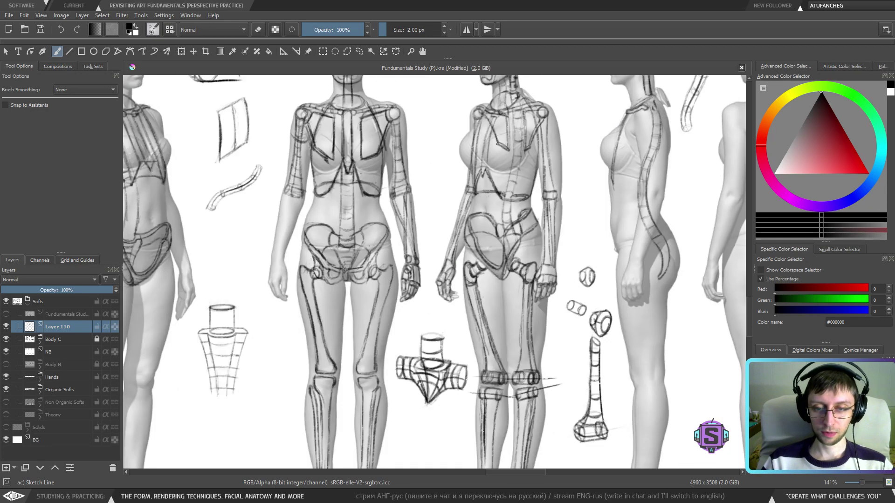
Recheck the first three-quarter figure's pelvis close up, flipped and within the whole figure row.
{"action": "left_click_drag", "start_coordinate": [314, 282], "coordinate": [467, 284]}
{"action": "scroll", "coordinate": [392, 347], "scroll_direction": "up", "scroll_amount": 2}
{"action": "left_click_drag", "start_coordinate": [299, 286], "coordinate": [433, 325]}
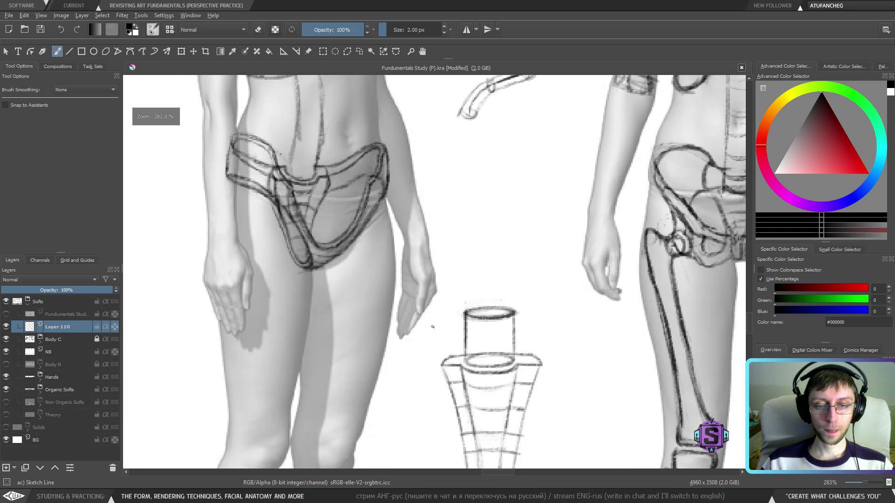
{"action": "left_click_drag", "start_coordinate": [309, 210], "coordinate": [336, 250]}
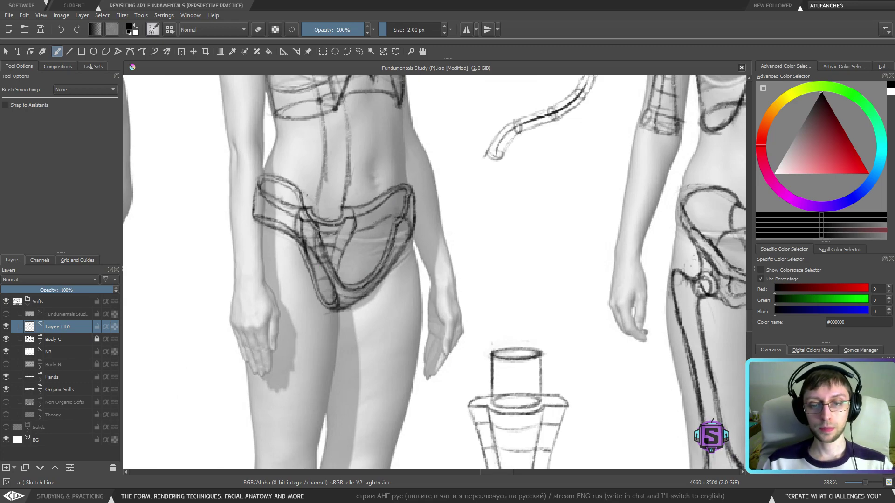
{"action": "key", "text": "m"}
{"action": "key", "text": "minus"}
{"action": "key", "text": "minus"}
{"action": "key", "text": "m"}
{"action": "key", "text": "minus"}
{"action": "key", "text": "minus"}
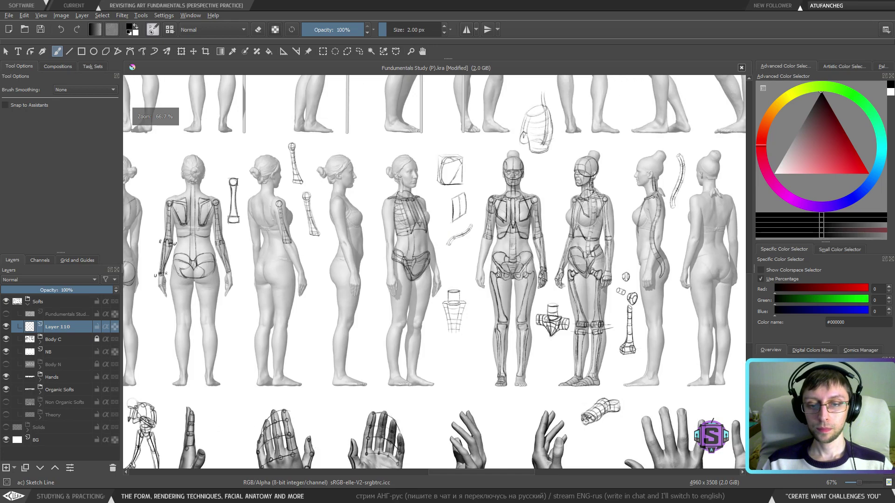
{"action": "scroll", "coordinate": [429, 274], "scroll_direction": "up", "scroll_amount": 2}
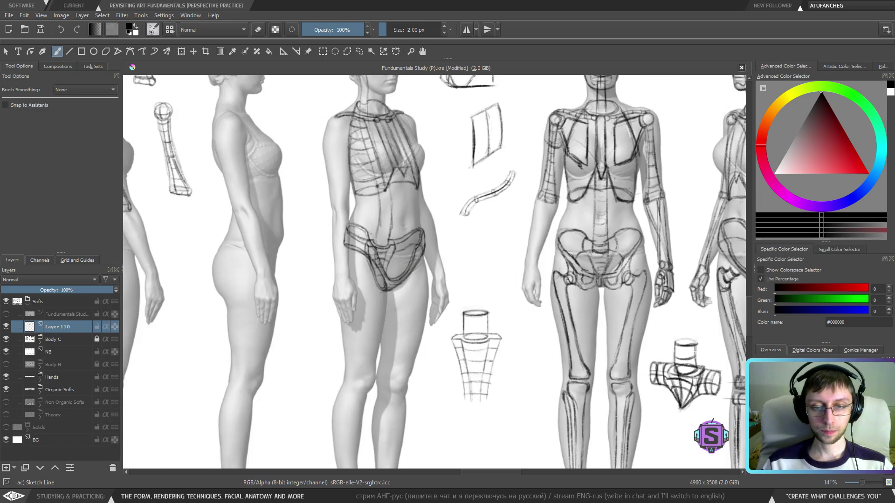
Firm up both side contours of the lower spine between the ribcage and sacrum on the three-quarter figure, tidying them with the eraser.
{"action": "scroll", "coordinate": [414, 238], "scroll_direction": "up", "scroll_amount": 2}
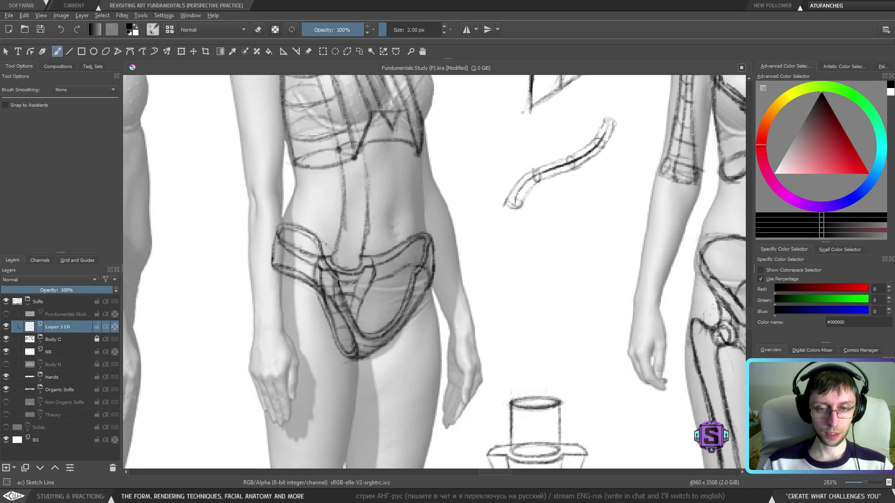
{"action": "mouse_move", "coordinate": [338, 228]}
{"action": "left_mouse_down"}
{"action": "mouse_move", "coordinate": [333, 256]}
{"action": "mouse_move", "coordinate": [339, 206]}
{"action": "left_mouse_up"}
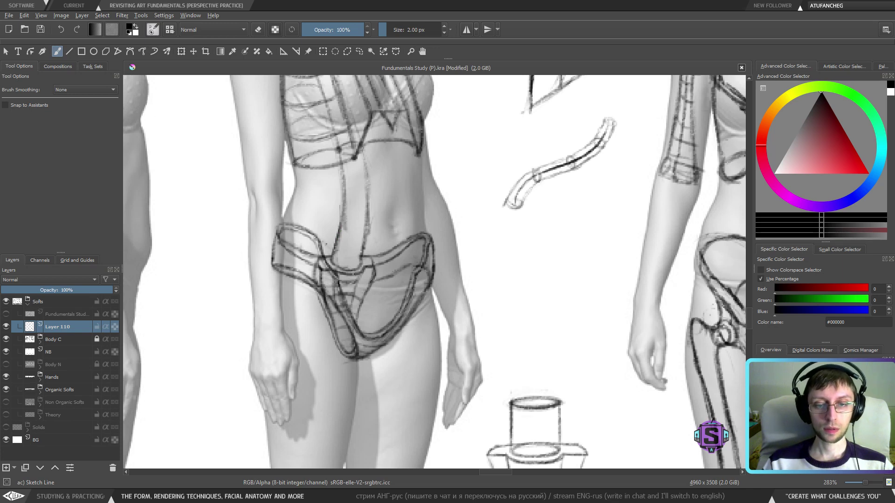
{"action": "left_click_drag", "start_coordinate": [365, 246], "coordinate": [363, 252]}
{"action": "left_click_drag", "start_coordinate": [368, 236], "coordinate": [365, 254]}
{"action": "left_click_drag", "start_coordinate": [369, 219], "coordinate": [362, 250]}
{"action": "key", "text": "e"}
{"action": "mouse_move", "coordinate": [364, 245]}
{"action": "left_mouse_down"}
{"action": "mouse_move", "coordinate": [360, 261]}
{"action": "mouse_move", "coordinate": [365, 223]}
{"action": "mouse_move", "coordinate": [346, 201]}
{"action": "mouse_move", "coordinate": [341, 219]}
{"action": "left_mouse_up"}
{"action": "key", "text": "e"}
{"action": "mouse_move", "coordinate": [343, 186]}
{"action": "left_mouse_down"}
{"action": "mouse_move", "coordinate": [339, 234]}
{"action": "mouse_move", "coordinate": [343, 176]}
{"action": "left_mouse_up"}
{"action": "left_click_drag", "start_coordinate": [369, 242], "coordinate": [370, 179]}
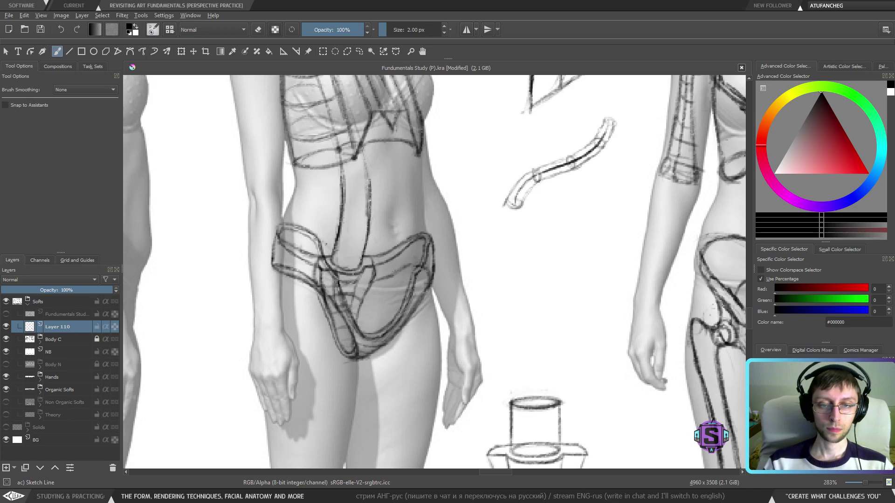
{"action": "left_click_drag", "start_coordinate": [368, 223], "coordinate": [363, 148]}
{"action": "left_click_drag", "start_coordinate": [376, 185], "coordinate": [370, 204]}
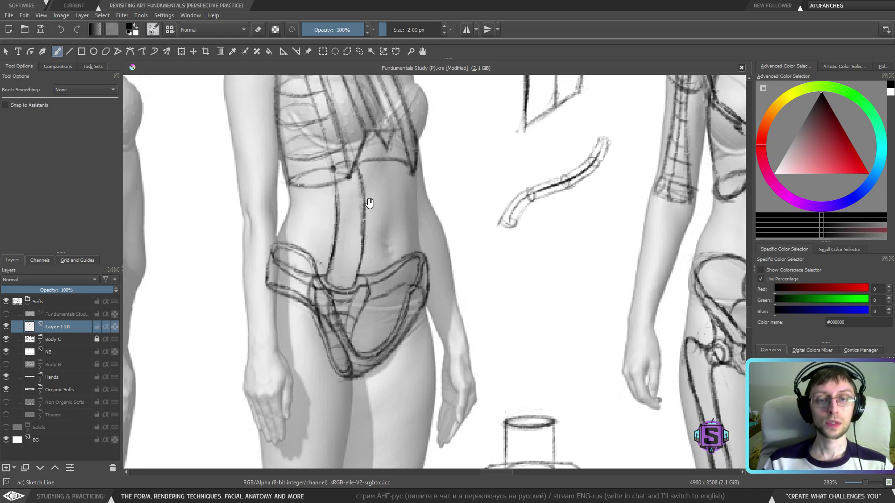
Divide the three-quarter figure's lower spine into vertebrae with curved cross-contour lines between the pelvis and ribcage.
{"action": "mouse_move", "coordinate": [357, 274]}
{"action": "left_mouse_down"}
{"action": "mouse_move", "coordinate": [356, 264]}
{"action": "mouse_move", "coordinate": [357, 271]}
{"action": "left_mouse_up"}
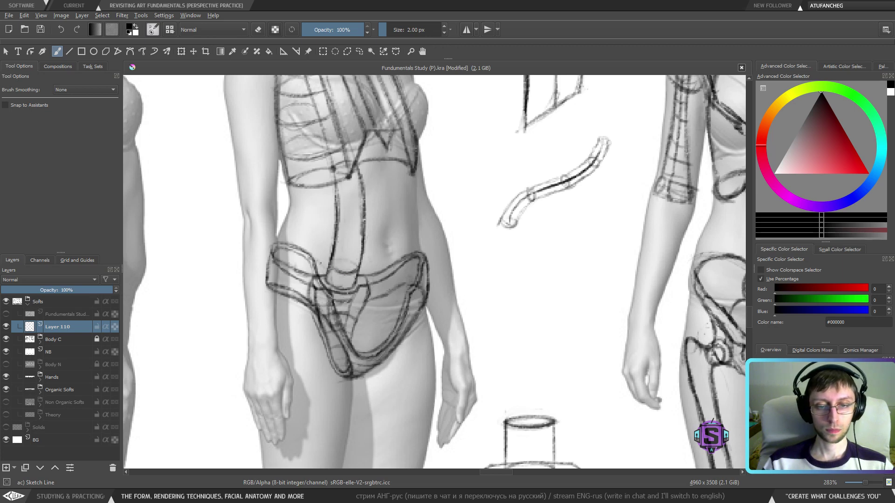
{"action": "left_click_drag", "start_coordinate": [343, 246], "coordinate": [364, 246]}
{"action": "left_click_drag", "start_coordinate": [338, 219], "coordinate": [360, 214]}
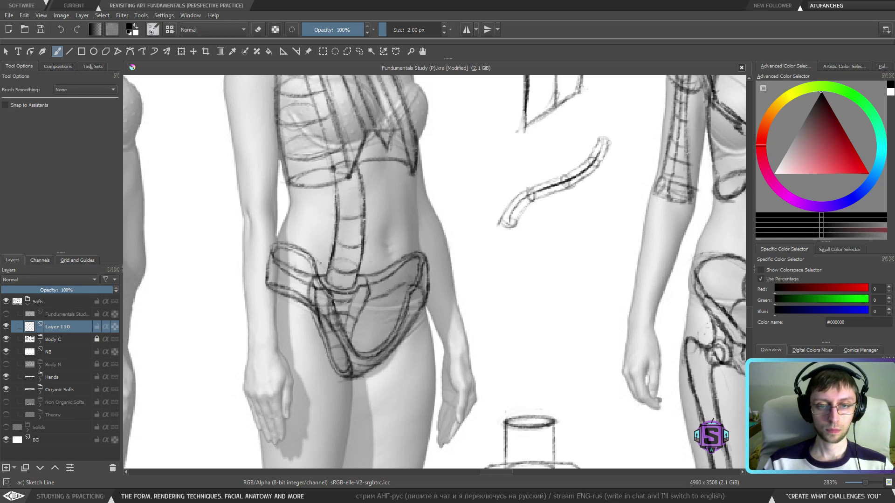
{"action": "left_click_drag", "start_coordinate": [344, 189], "coordinate": [362, 188]}
{"action": "mouse_move", "coordinate": [341, 189]}
{"action": "left_mouse_down"}
{"action": "mouse_move", "coordinate": [363, 186]}
{"action": "mouse_move", "coordinate": [354, 188]}
{"action": "left_mouse_up"}
{"action": "mouse_move", "coordinate": [345, 157]}
{"action": "left_mouse_down"}
{"action": "mouse_move", "coordinate": [351, 182]}
{"action": "mouse_move", "coordinate": [352, 163]}
{"action": "mouse_move", "coordinate": [347, 211]}
{"action": "left_mouse_up"}
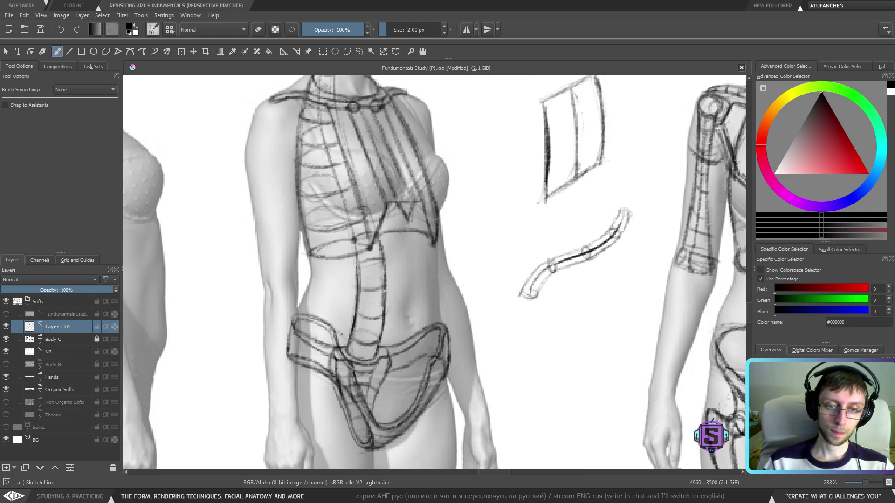
{"action": "key", "text": "minus"}
{"action": "key", "text": "minus"}
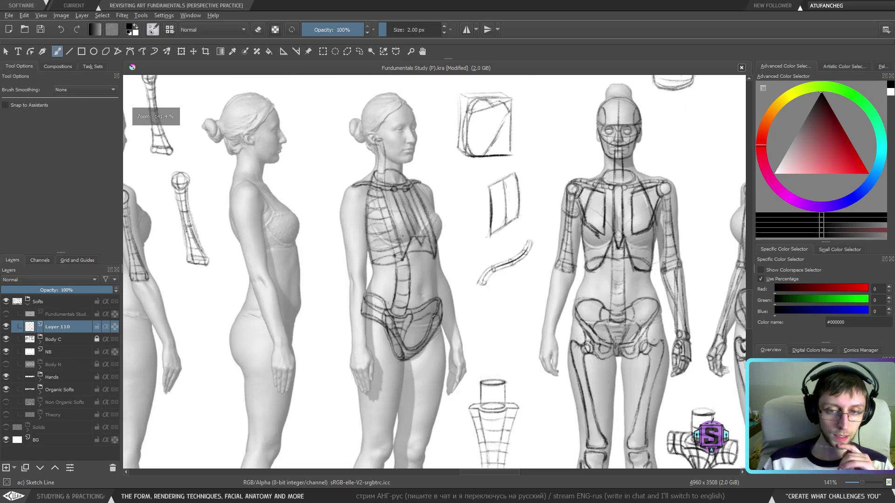
{"action": "left_click_drag", "start_coordinate": [408, 159], "coordinate": [339, 224]}
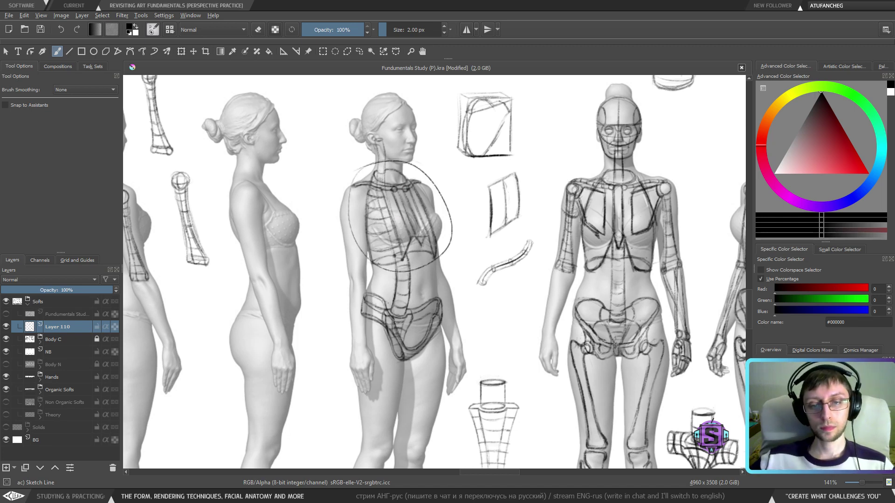
{"action": "key", "text": "ctrl+z"}
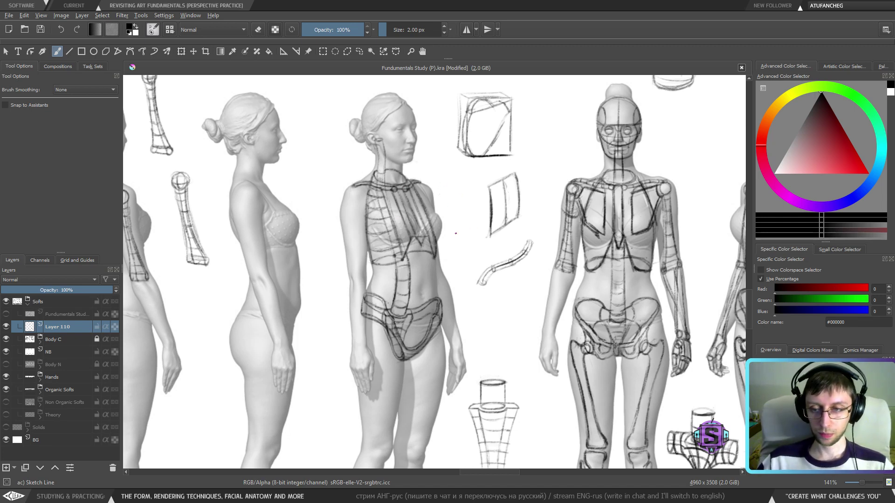
{"action": "left_click_drag", "start_coordinate": [507, 238], "coordinate": [445, 238]}
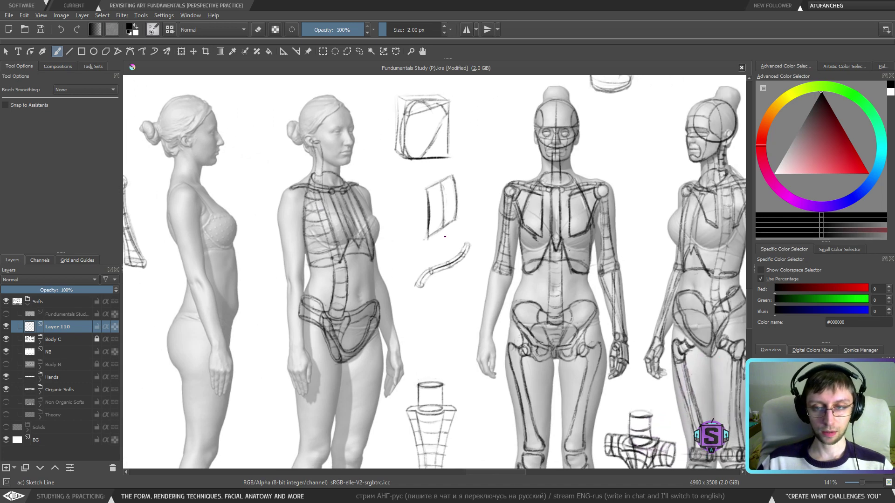
{"action": "left_click_drag", "start_coordinate": [382, 213], "coordinate": [396, 334]}
{"action": "key", "text": "ctrl+z"}
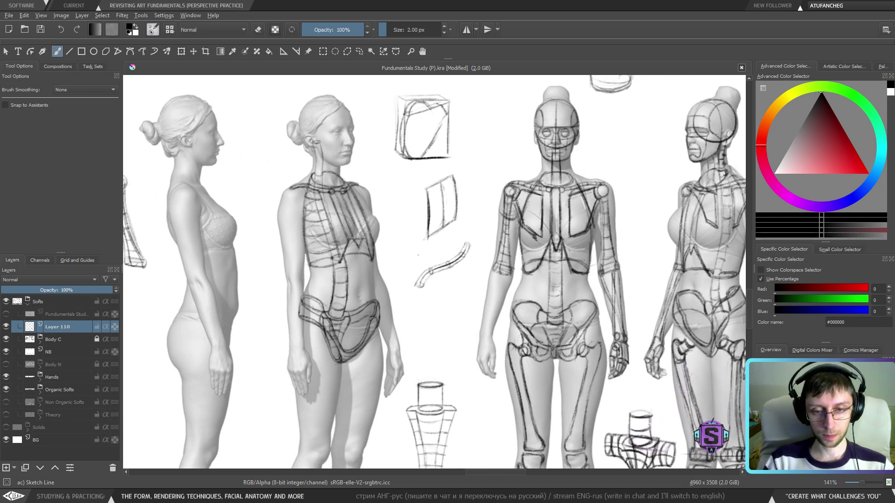
Sketch a vertical construction line down the front of the ribcage on the opposite three-quarter figure, ending near the costal arch.
{"action": "left_click_drag", "start_coordinate": [369, 295], "coordinate": [301, 308]}
{"action": "left_click_drag", "start_coordinate": [396, 288], "coordinate": [179, 279]}
{"action": "left_click_drag", "start_coordinate": [536, 280], "coordinate": [406, 295]}
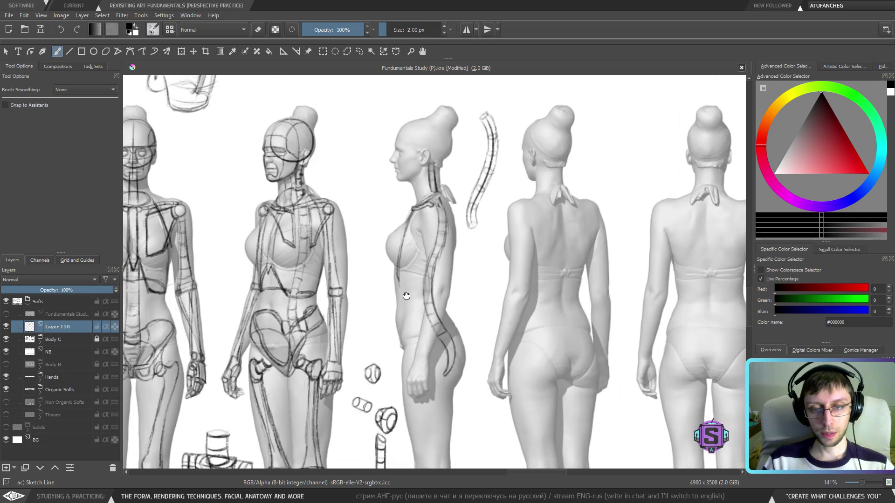
{"action": "scroll", "coordinate": [332, 281], "scroll_direction": "up", "scroll_amount": 2}
{"action": "left_click_drag", "start_coordinate": [331, 282], "coordinate": [433, 324]}
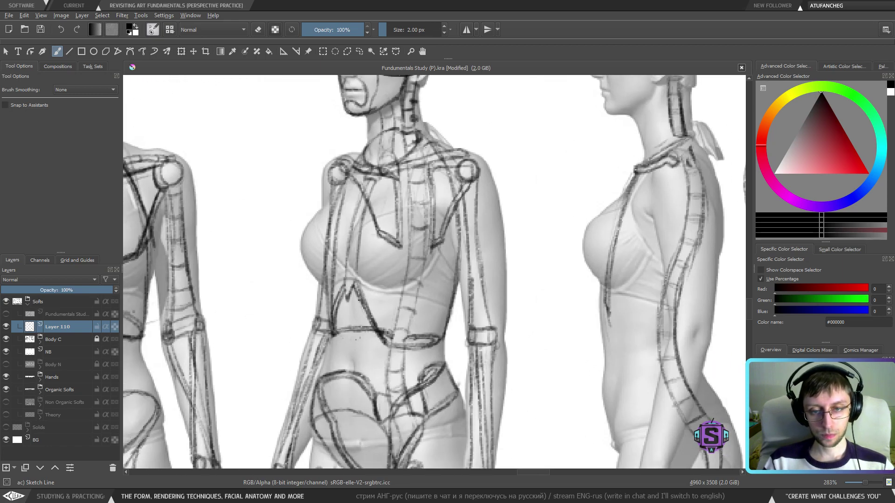
{"action": "left_click_drag", "start_coordinate": [387, 184], "coordinate": [373, 297]}
{"action": "left_click_drag", "start_coordinate": [376, 242], "coordinate": [372, 316]}
{"action": "left_click_drag", "start_coordinate": [373, 275], "coordinate": [372, 319]}
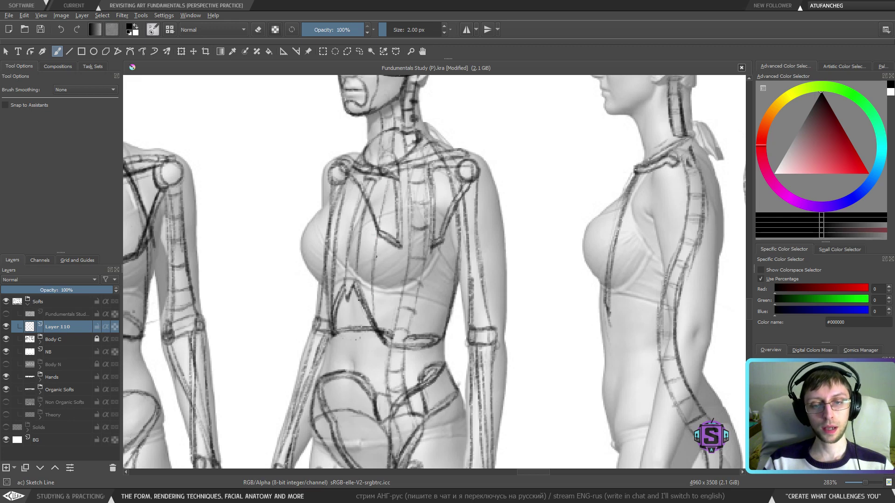
Add short contour strokes and horizontal rib marks around the sternum on the opposite three-quarter figure's ribcage.
{"action": "left_click_drag", "start_coordinate": [335, 277], "coordinate": [336, 293]}
{"action": "mouse_move", "coordinate": [343, 224]}
{"action": "left_mouse_down"}
{"action": "mouse_move", "coordinate": [336, 290]}
{"action": "mouse_move", "coordinate": [336, 264]}
{"action": "left_mouse_up"}
{"action": "mouse_move", "coordinate": [354, 171]}
{"action": "left_mouse_down"}
{"action": "mouse_move", "coordinate": [338, 240]}
{"action": "mouse_move", "coordinate": [354, 220]}
{"action": "mouse_move", "coordinate": [379, 220]}
{"action": "left_mouse_up"}
{"action": "left_click_drag", "start_coordinate": [336, 256], "coordinate": [372, 259]}
{"action": "key", "text": "ctrl+z"}
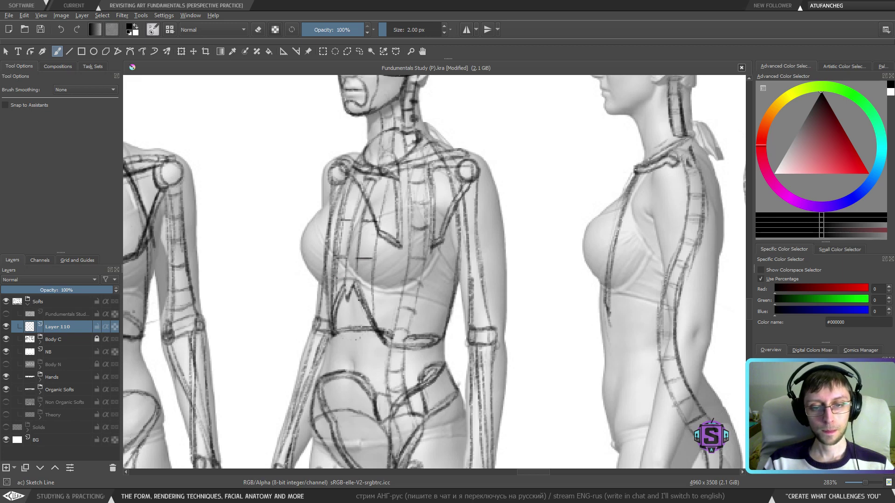
{"action": "mouse_move", "coordinate": [354, 280]}
{"action": "left_mouse_down"}
{"action": "mouse_move", "coordinate": [371, 280]}
{"action": "mouse_move", "coordinate": [373, 298]}
{"action": "mouse_move", "coordinate": [332, 293]}
{"action": "left_mouse_up"}
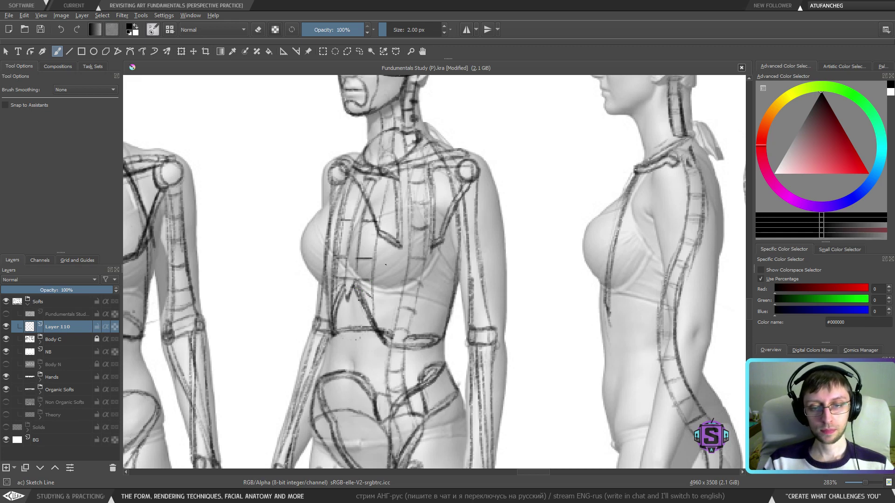
Sketch curved lower rib lines wrapping from the front construction line to the side edge of the same ribcage.
{"action": "left_click_drag", "start_coordinate": [375, 261], "coordinate": [450, 269]}
{"action": "left_click_drag", "start_coordinate": [434, 273], "coordinate": [457, 264]}
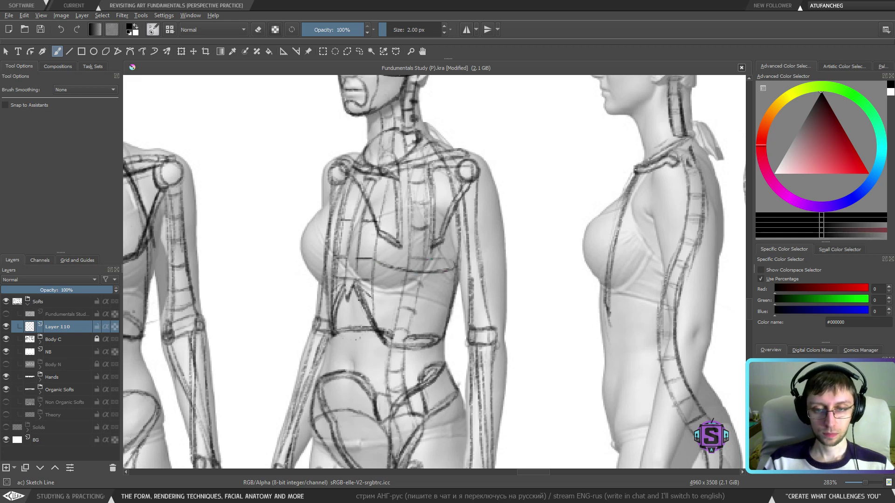
{"action": "mouse_move", "coordinate": [382, 291]}
{"action": "left_mouse_down"}
{"action": "mouse_move", "coordinate": [444, 298]}
{"action": "mouse_move", "coordinate": [434, 298]}
{"action": "left_mouse_up"}
{"action": "left_click_drag", "start_coordinate": [439, 300], "coordinate": [452, 286]}
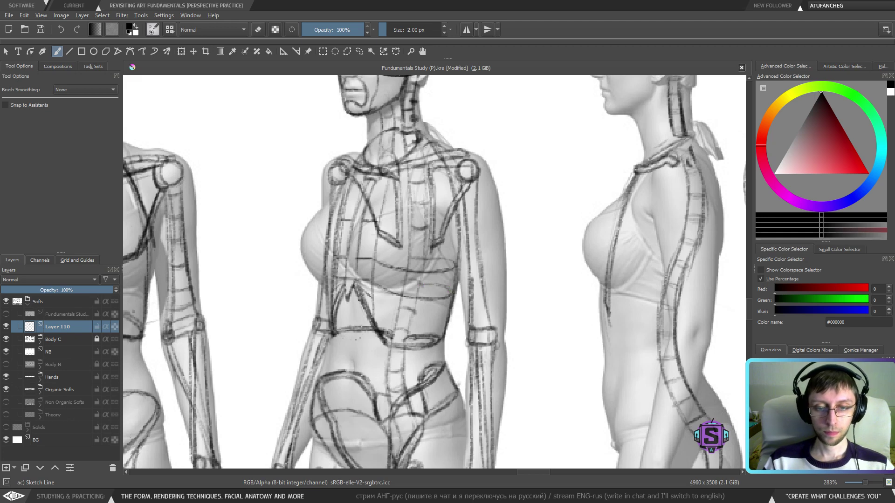
{"action": "mouse_move", "coordinate": [377, 303]}
{"action": "left_mouse_down"}
{"action": "mouse_move", "coordinate": [407, 324]}
{"action": "mouse_move", "coordinate": [443, 324]}
{"action": "left_mouse_up"}
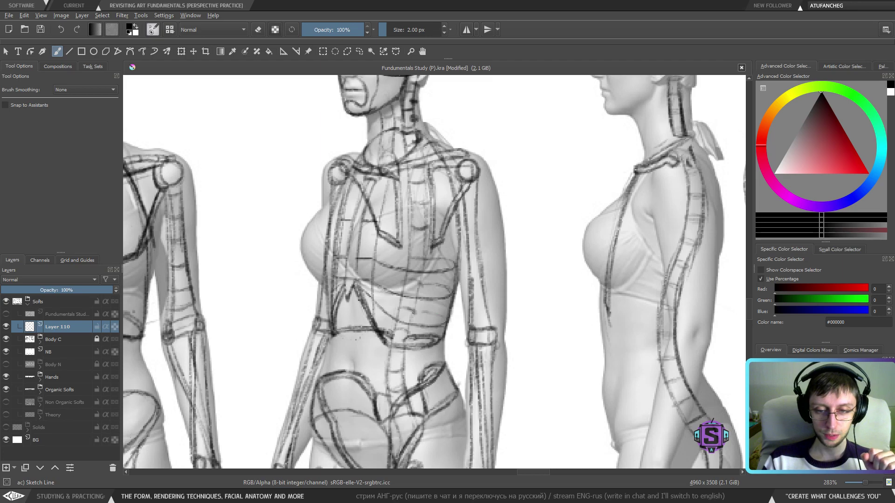
{"action": "left_click_drag", "start_coordinate": [423, 313], "coordinate": [448, 325]}
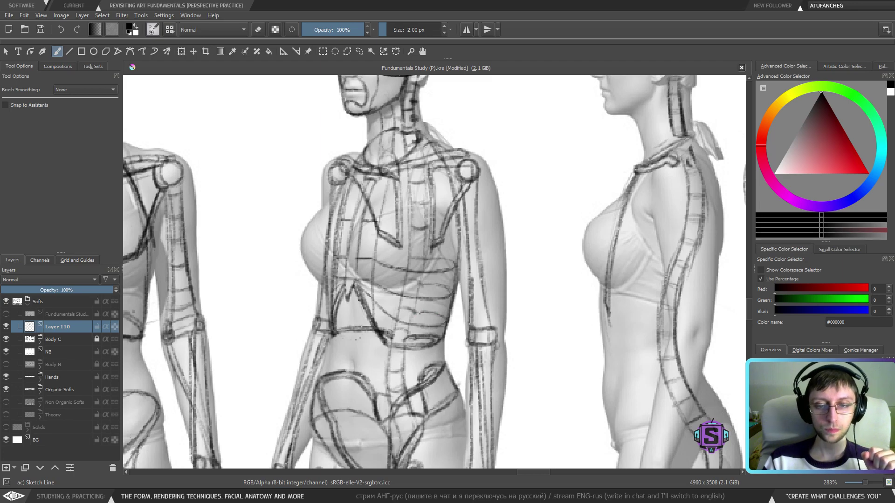
Continue the curved rib lines across the upper ribcage, between the front construction line and the shoulder side.
{"action": "left_click_drag", "start_coordinate": [413, 266], "coordinate": [387, 329]}
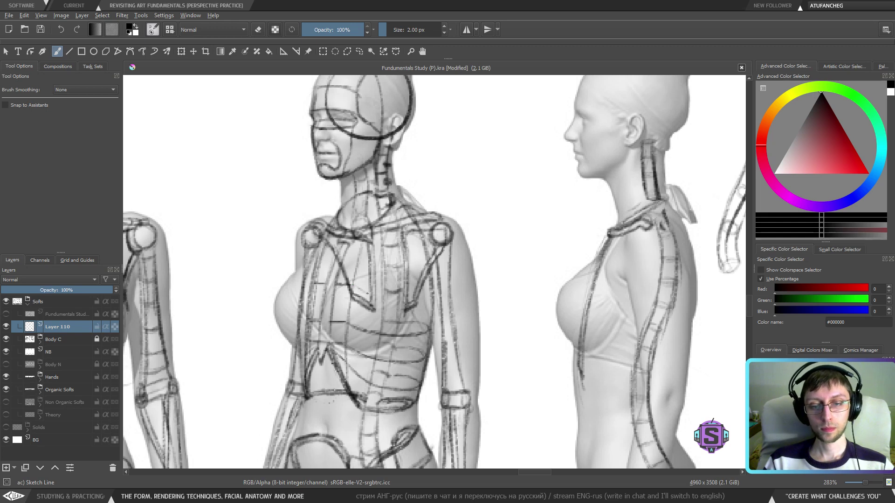
{"action": "left_click_drag", "start_coordinate": [371, 295], "coordinate": [419, 297]}
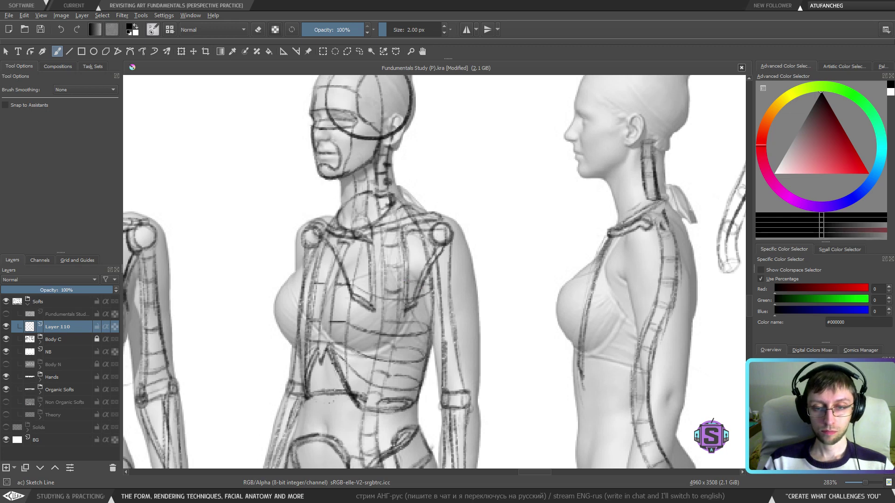
{"action": "mouse_move", "coordinate": [421, 283]}
{"action": "left_mouse_down"}
{"action": "mouse_move", "coordinate": [398, 284]}
{"action": "mouse_move", "coordinate": [416, 271]}
{"action": "left_mouse_up"}
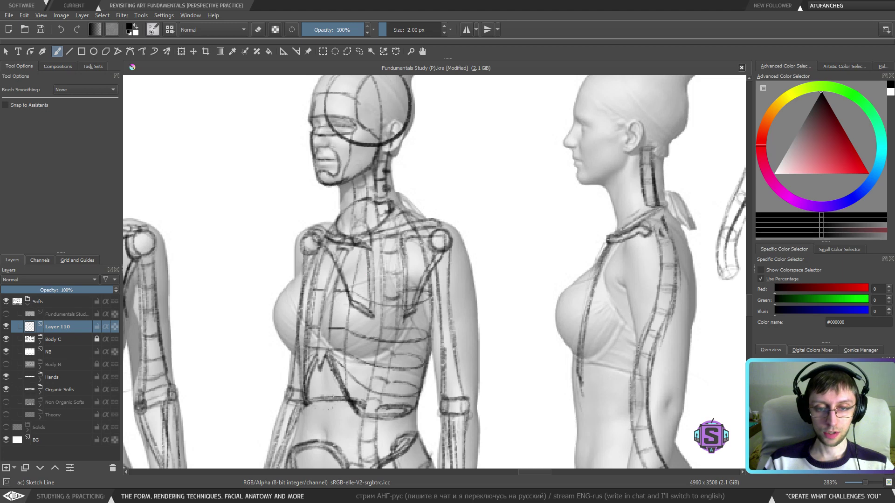
{"action": "left_click_drag", "start_coordinate": [364, 262], "coordinate": [418, 260]}
{"action": "left_click_drag", "start_coordinate": [406, 263], "coordinate": [423, 259]}
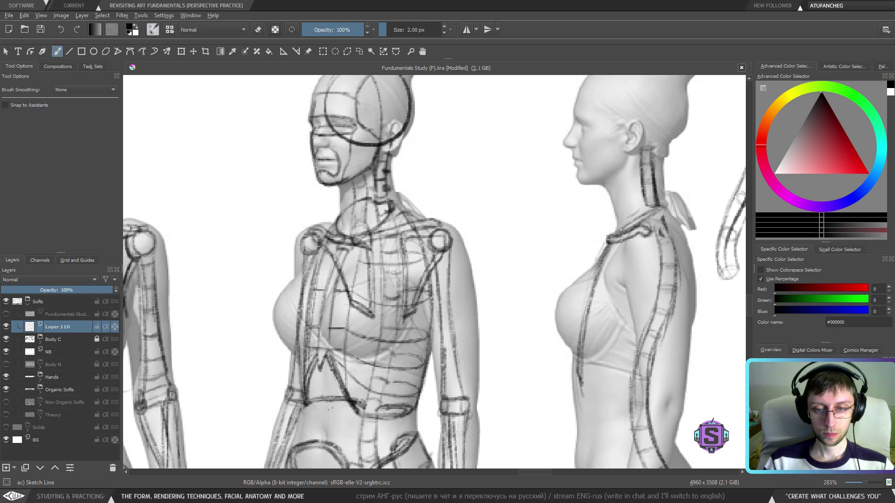
Review the ribbed three-quarter figure zoomed out and survey the rest of the reference figure row.
{"action": "scroll", "coordinate": [405, 251], "scroll_direction": "down", "scroll_amount": 2}
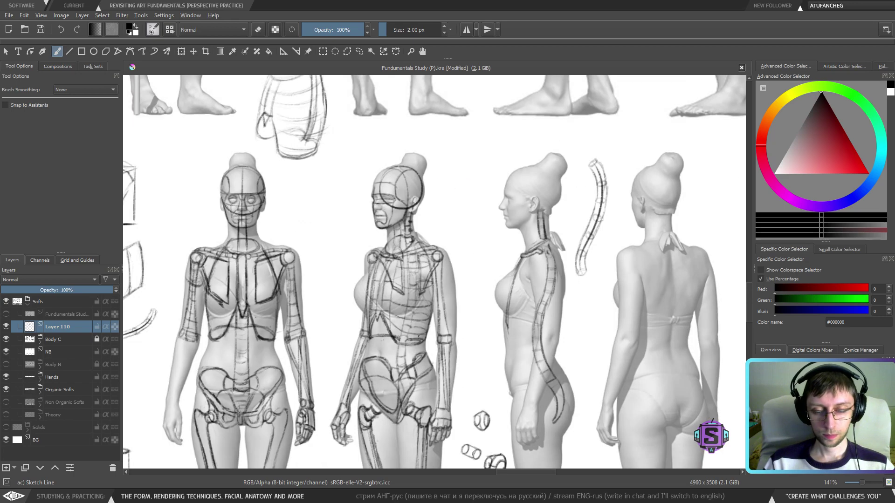
{"action": "scroll", "coordinate": [463, 176], "scroll_direction": "down", "scroll_amount": 2}
{"action": "left_click_drag", "start_coordinate": [445, 430], "coordinate": [484, 365]}
{"action": "left_click_drag", "start_coordinate": [374, 268], "coordinate": [418, 362]}
{"action": "left_click_drag", "start_coordinate": [294, 340], "coordinate": [540, 295]}
{"action": "left_click_drag", "start_coordinate": [373, 305], "coordinate": [528, 286]}
{"action": "left_click_drag", "start_coordinate": [385, 291], "coordinate": [376, 316]}
{"action": "left_click_drag", "start_coordinate": [566, 298], "coordinate": [418, 276]}
{"action": "left_click_drag", "start_coordinate": [590, 251], "coordinate": [220, 295]}
{"action": "left_click_drag", "start_coordinate": [516, 329], "coordinate": [382, 307]}
{"action": "left_click_drag", "start_coordinate": [533, 315], "coordinate": [410, 289]}
{"action": "left_click_drag", "start_coordinate": [500, 302], "coordinate": [379, 344]}
Sketch a slender slanted form with a pointed lower end in the blank space between the female and male figures, using a 4 px brush.
{"action": "key", "text": "plus"}
{"action": "key", "text": "plus"}
{"action": "left_click_drag", "start_coordinate": [474, 292], "coordinate": [433, 308]}
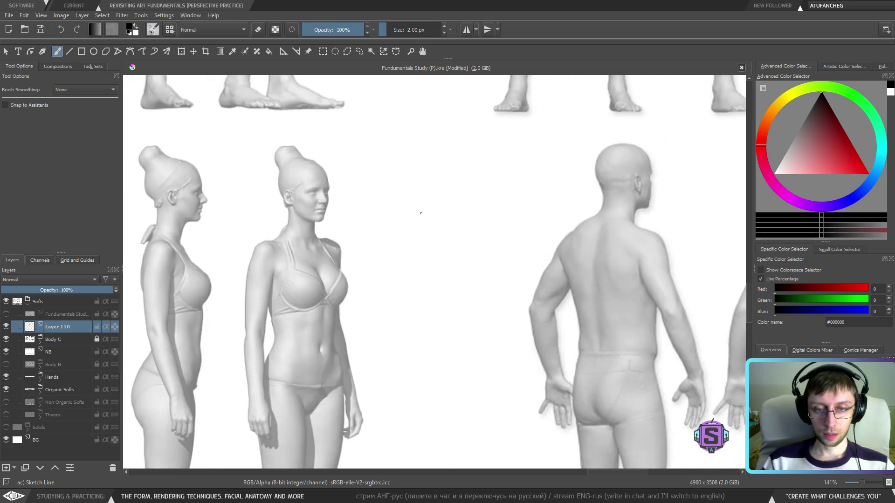
{"action": "left_click_drag", "start_coordinate": [432, 184], "coordinate": [415, 241]}
{"action": "key", "text": "ctrl+z"}
{"action": "key", "text": "bracketright"}
{"action": "key", "text": "bracketright"}
{"action": "left_click_drag", "start_coordinate": [420, 188], "coordinate": [412, 215]}
{"action": "left_click_drag", "start_coordinate": [425, 171], "coordinate": [410, 216]}
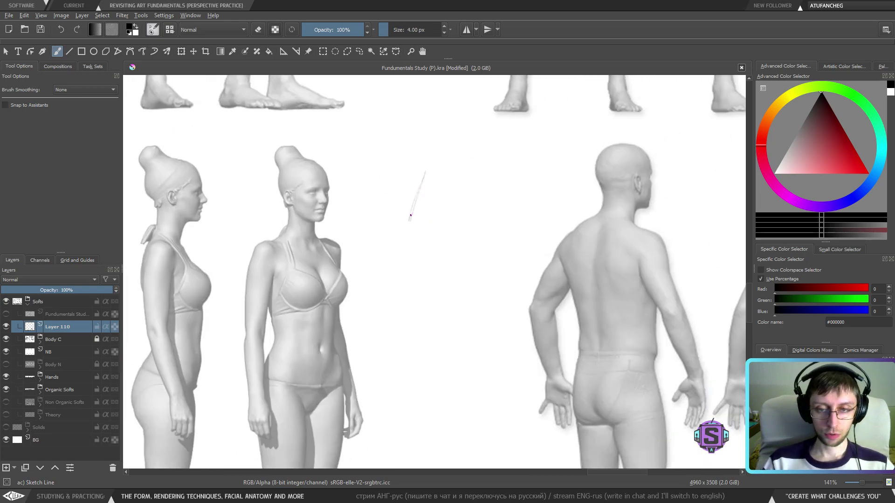
{"action": "key", "text": "ctrl+z"}
{"action": "left_click_drag", "start_coordinate": [428, 169], "coordinate": [410, 211]}
{"action": "key", "text": "ctrl+z"}
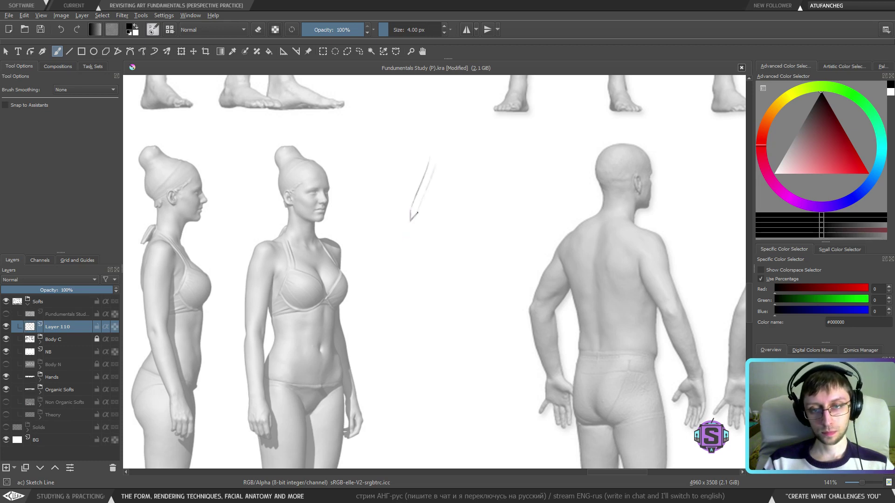
{"action": "left_click_drag", "start_coordinate": [436, 162], "coordinate": [418, 209]}
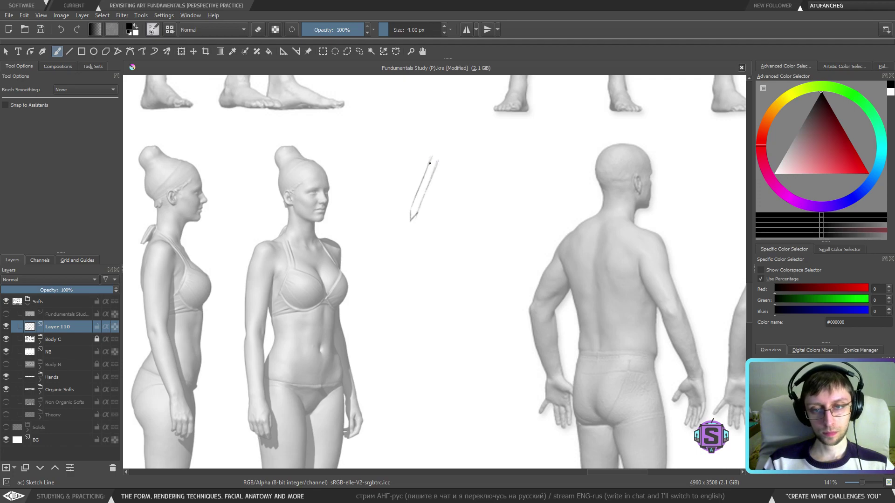
Compare the slender pointed form with the skeletal figures across the reference row.
{"action": "key", "text": "minus"}
{"action": "left_click_drag", "start_coordinate": [284, 305], "coordinate": [636, 232]}
{"action": "left_click_drag", "start_coordinate": [346, 319], "coordinate": [661, 321]}
{"action": "mouse_move", "coordinate": [375, 299]}
{"action": "left_mouse_down"}
{"action": "mouse_move", "coordinate": [400, 352]}
{"action": "mouse_move", "coordinate": [570, 264]}
{"action": "mouse_move", "coordinate": [407, 216]}
{"action": "mouse_move", "coordinate": [418, 267]}
{"action": "mouse_move", "coordinate": [563, 405]}
{"action": "mouse_move", "coordinate": [805, 345]}
{"action": "mouse_move", "coordinate": [572, 334]}
{"action": "left_mouse_up"}
{"action": "left_click_drag", "start_coordinate": [674, 279], "coordinate": [320, 312]}
{"action": "left_click_drag", "start_coordinate": [647, 278], "coordinate": [287, 284]}
{"action": "left_click_drag", "start_coordinate": [372, 299], "coordinate": [612, 399]}
{"action": "key", "text": "ctrl+plus"}
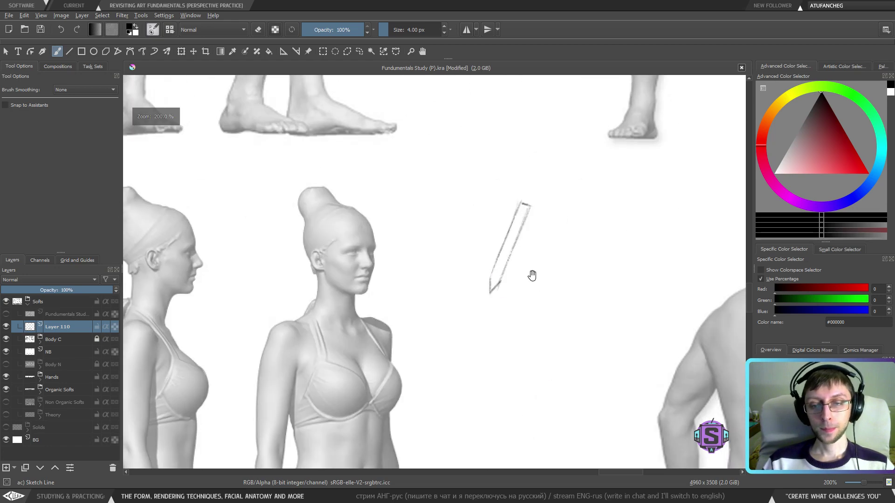
Darken and reshape the long edges of the slender pointed form with 4 px strokes.
{"action": "mouse_move", "coordinate": [555, 287]}
{"action": "left_mouse_down"}
{"action": "mouse_move", "coordinate": [432, 296]}
{"action": "mouse_move", "coordinate": [444, 295]}
{"action": "left_mouse_up"}
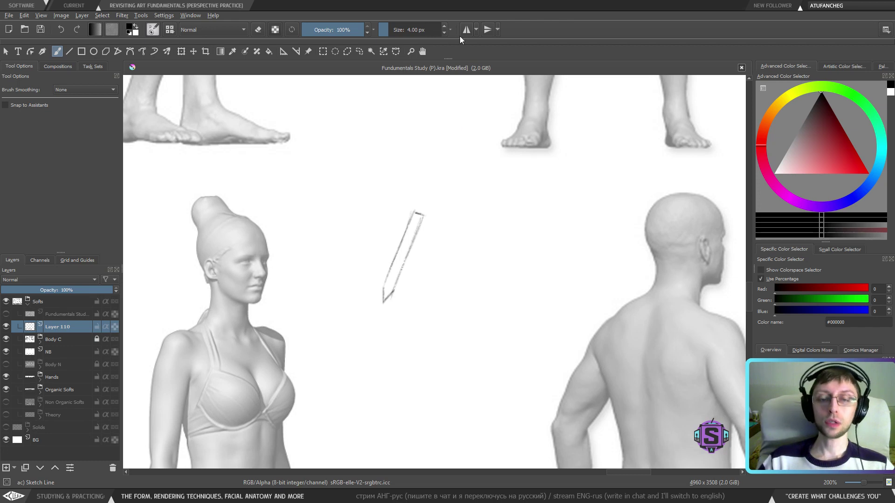
{"action": "left_click_drag", "start_coordinate": [444, 221], "coordinate": [442, 224]}
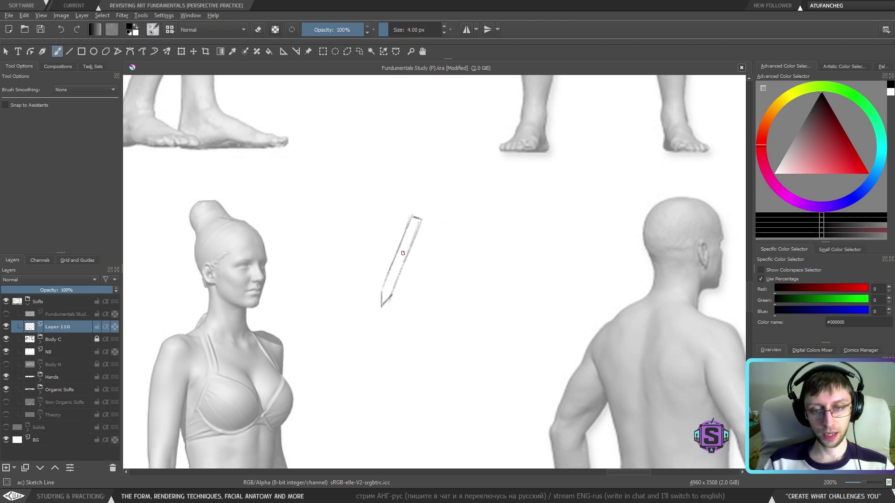
{"action": "mouse_move", "coordinate": [402, 260]}
{"action": "left_mouse_down"}
{"action": "mouse_move", "coordinate": [411, 240]}
{"action": "mouse_move", "coordinate": [393, 287]}
{"action": "mouse_move", "coordinate": [414, 236]}
{"action": "mouse_move", "coordinate": [393, 295]}
{"action": "mouse_move", "coordinate": [420, 222]}
{"action": "left_mouse_up"}
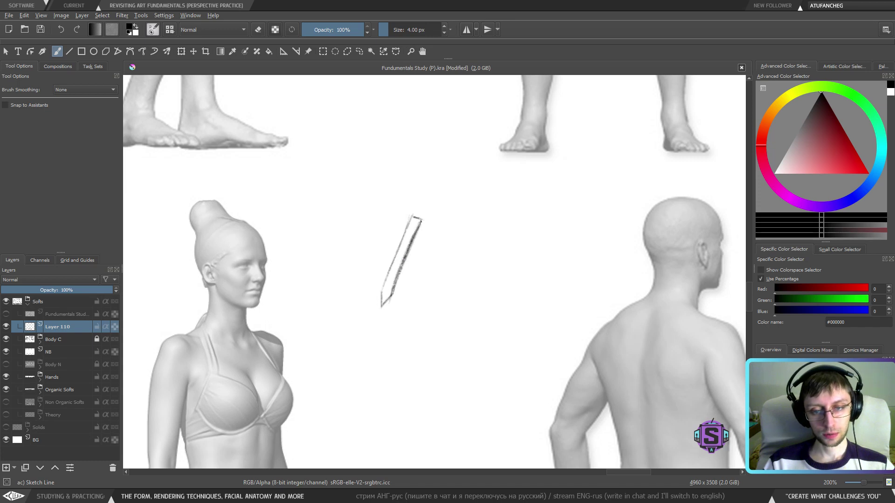
{"action": "mouse_move", "coordinate": [389, 269]}
{"action": "left_mouse_down"}
{"action": "mouse_move", "coordinate": [408, 227]}
{"action": "mouse_move", "coordinate": [400, 245]}
{"action": "mouse_move", "coordinate": [402, 235]}
{"action": "mouse_move", "coordinate": [422, 219]}
{"action": "mouse_move", "coordinate": [431, 236]}
{"action": "mouse_move", "coordinate": [397, 290]}
{"action": "left_mouse_up"}
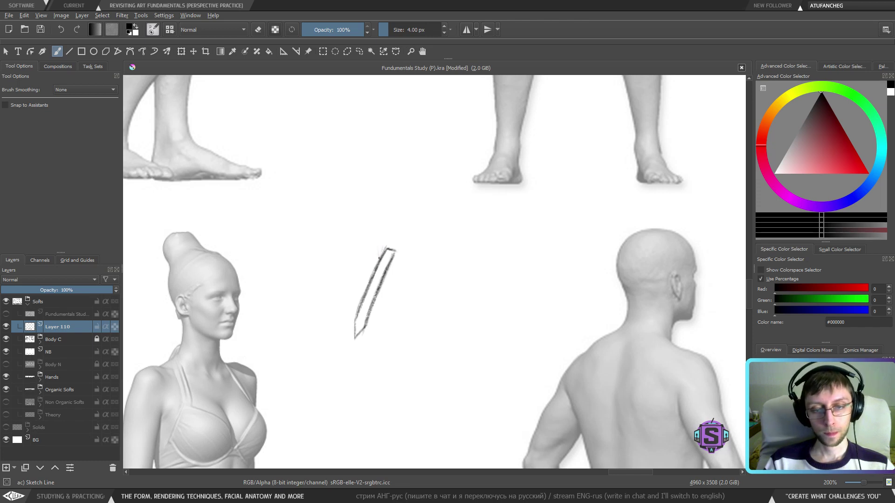
Cap the slender sternum form with a wider flared top and sketch an oval rib ring rising behind it.
{"action": "mouse_move", "coordinate": [379, 258]}
{"action": "left_mouse_down"}
{"action": "mouse_move", "coordinate": [377, 247]}
{"action": "mouse_move", "coordinate": [399, 246]}
{"action": "mouse_move", "coordinate": [394, 250]}
{"action": "mouse_move", "coordinate": [405, 255]}
{"action": "left_mouse_up"}
{"action": "key", "text": "e"}
{"action": "key", "text": "e"}
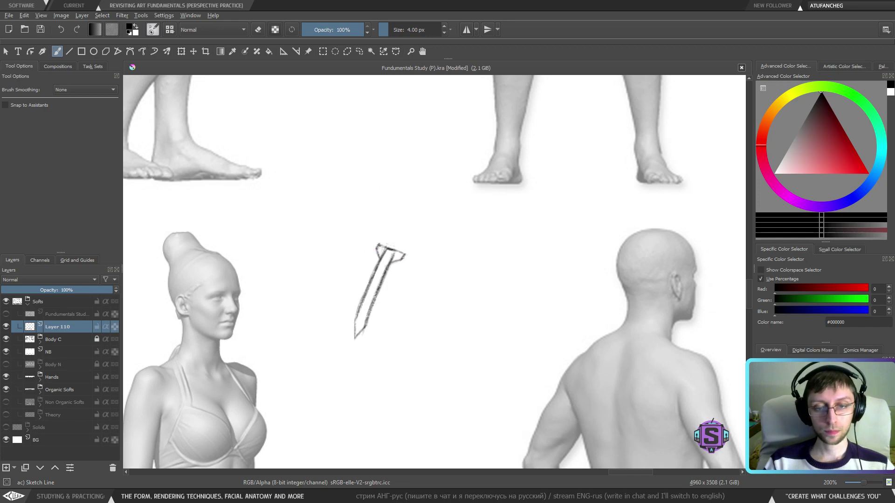
{"action": "mouse_move", "coordinate": [380, 245]}
{"action": "left_mouse_down"}
{"action": "mouse_move", "coordinate": [411, 252]}
{"action": "mouse_move", "coordinate": [401, 256]}
{"action": "mouse_move", "coordinate": [376, 229]}
{"action": "mouse_move", "coordinate": [395, 231]}
{"action": "mouse_move", "coordinate": [402, 219]}
{"action": "mouse_move", "coordinate": [405, 229]}
{"action": "mouse_move", "coordinate": [427, 222]}
{"action": "left_mouse_up"}
{"action": "key", "text": "ctrl+z"}
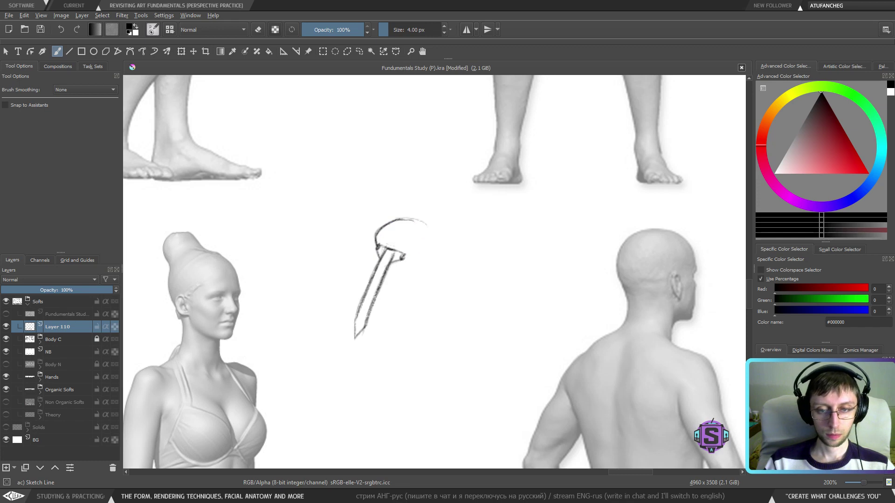
{"action": "mouse_move", "coordinate": [403, 257]}
{"action": "left_mouse_down"}
{"action": "mouse_move", "coordinate": [432, 237]}
{"action": "mouse_move", "coordinate": [404, 221]}
{"action": "left_mouse_up"}
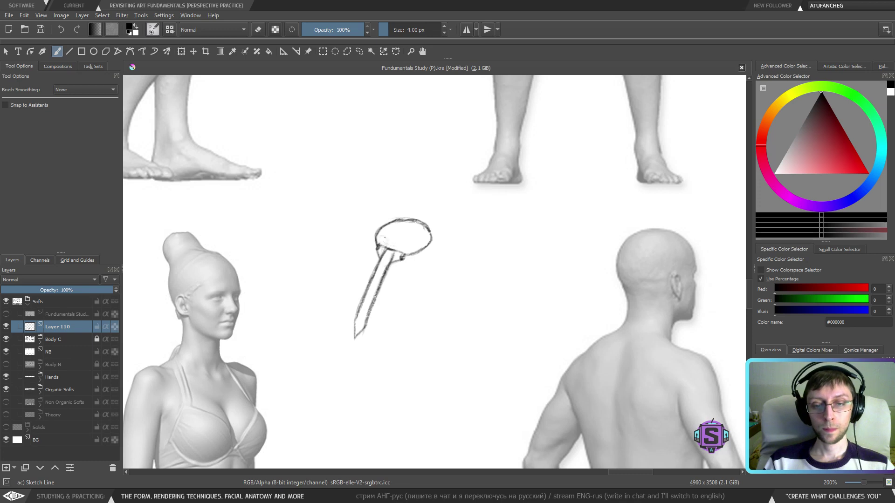
Draw two small joint circles at the top of the sternum and a curved collarbone extending outward from each.
{"action": "mouse_move", "coordinate": [389, 241]}
{"action": "left_mouse_down"}
{"action": "mouse_move", "coordinate": [379, 239]}
{"action": "mouse_move", "coordinate": [407, 251]}
{"action": "mouse_move", "coordinate": [403, 240]}
{"action": "mouse_move", "coordinate": [378, 246]}
{"action": "left_mouse_up"}
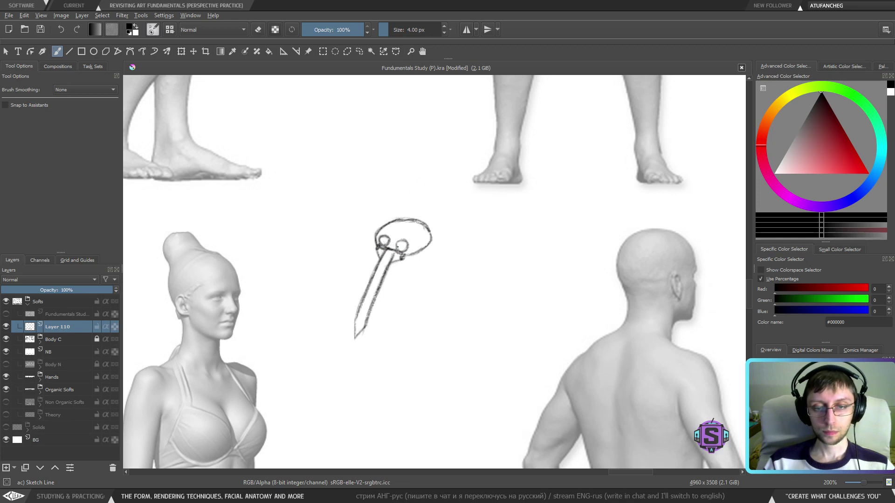
{"action": "mouse_move", "coordinate": [388, 246]}
{"action": "left_mouse_down"}
{"action": "mouse_move", "coordinate": [377, 224]}
{"action": "mouse_move", "coordinate": [376, 242]}
{"action": "mouse_move", "coordinate": [383, 218]}
{"action": "mouse_move", "coordinate": [419, 245]}
{"action": "mouse_move", "coordinate": [341, 207]}
{"action": "mouse_move", "coordinate": [367, 237]}
{"action": "mouse_move", "coordinate": [334, 211]}
{"action": "left_mouse_up"}
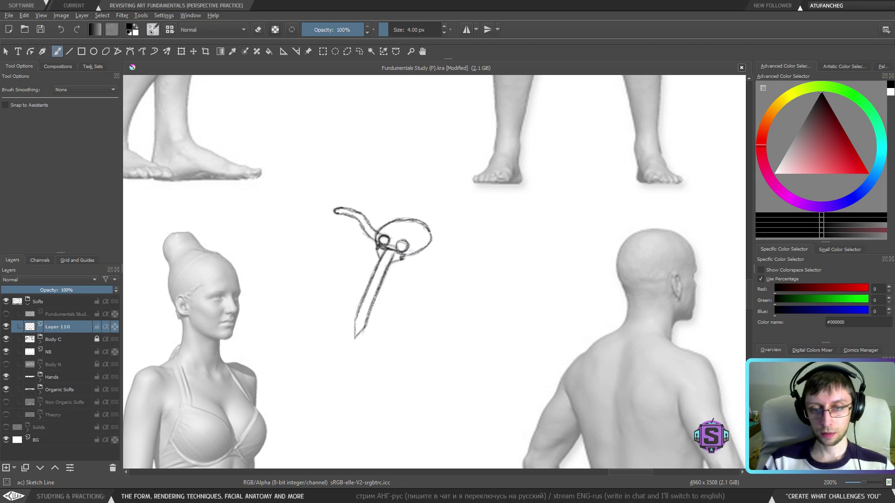
{"action": "mouse_move", "coordinate": [402, 245]}
{"action": "left_mouse_down"}
{"action": "mouse_move", "coordinate": [472, 246]}
{"action": "mouse_move", "coordinate": [451, 242]}
{"action": "left_mouse_up"}
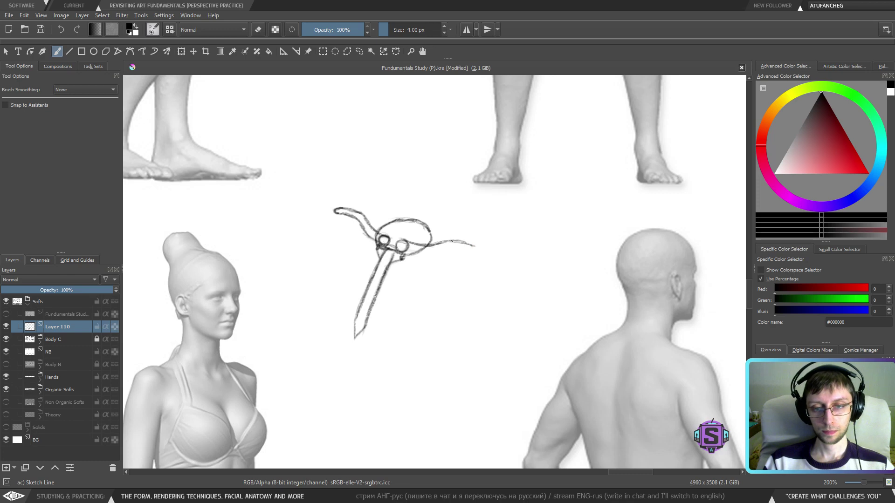
{"action": "mouse_move", "coordinate": [403, 256]}
{"action": "left_mouse_down"}
{"action": "mouse_move", "coordinate": [477, 254]}
{"action": "mouse_move", "coordinate": [466, 251]}
{"action": "mouse_move", "coordinate": [482, 249]}
{"action": "mouse_move", "coordinate": [471, 245]}
{"action": "mouse_move", "coordinate": [462, 252]}
{"action": "mouse_move", "coordinate": [480, 254]}
{"action": "left_mouse_up"}
{"action": "key", "text": "m"}
{"action": "key", "text": "m"}
Sketch a long slanted strip along each side of the sternum, running from the oval to near its pointed end.
{"action": "mouse_move", "coordinate": [418, 307]}
{"action": "left_mouse_down"}
{"action": "mouse_move", "coordinate": [420, 292]}
{"action": "mouse_move", "coordinate": [401, 285]}
{"action": "left_mouse_up"}
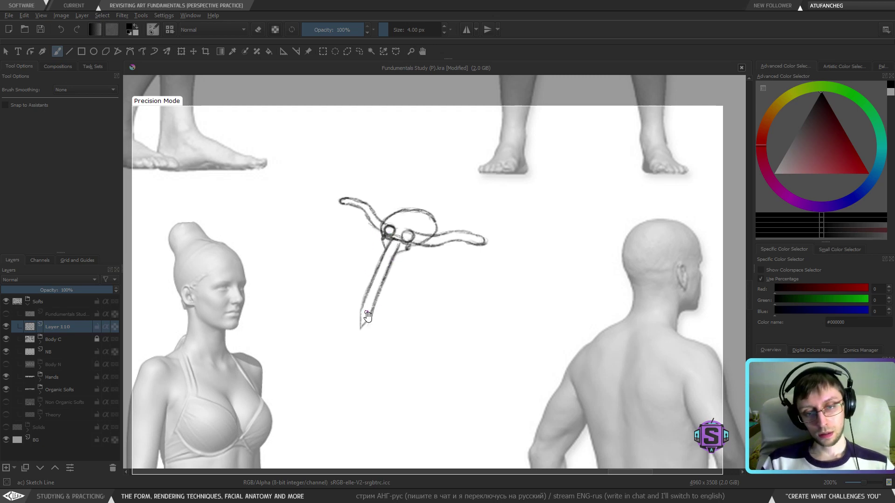
{"action": "scroll", "coordinate": [374, 296], "scroll_direction": "down", "scroll_amount": 4}
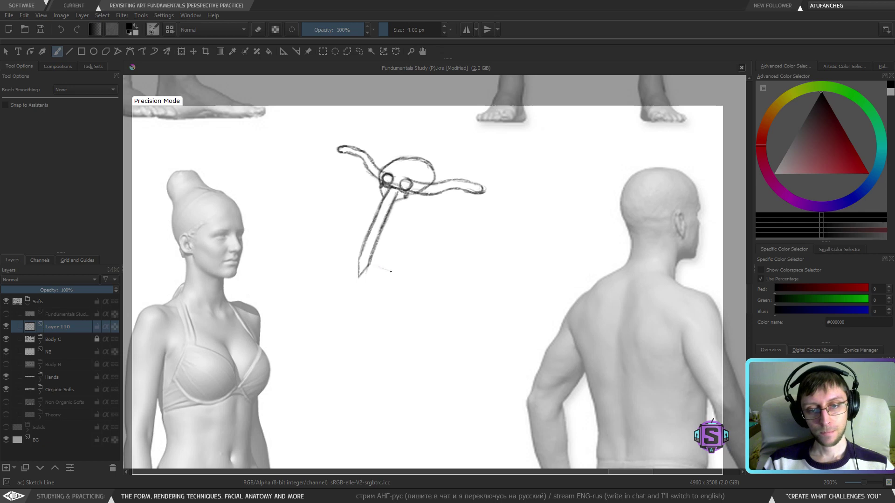
{"action": "left_click_drag", "start_coordinate": [391, 271], "coordinate": [370, 260]}
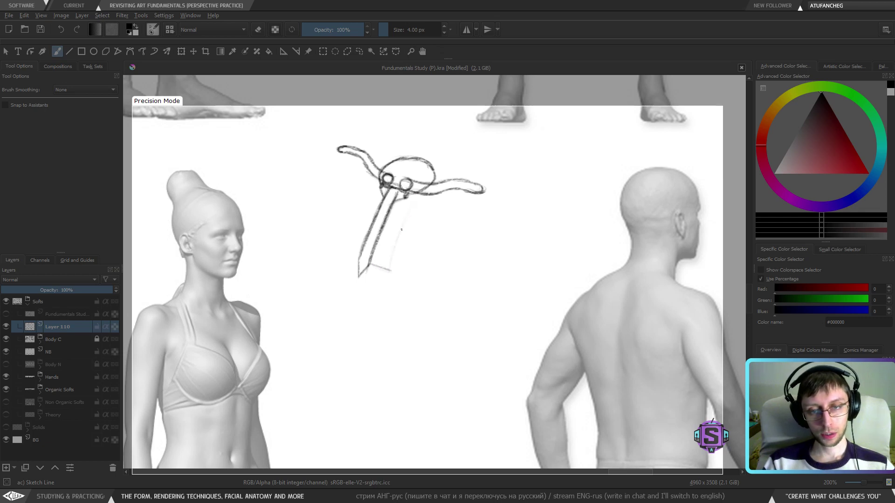
{"action": "mouse_move", "coordinate": [413, 198]}
{"action": "left_mouse_down"}
{"action": "mouse_move", "coordinate": [356, 227]}
{"action": "mouse_move", "coordinate": [372, 185]}
{"action": "mouse_move", "coordinate": [345, 243]}
{"action": "mouse_move", "coordinate": [376, 178]}
{"action": "left_mouse_up"}
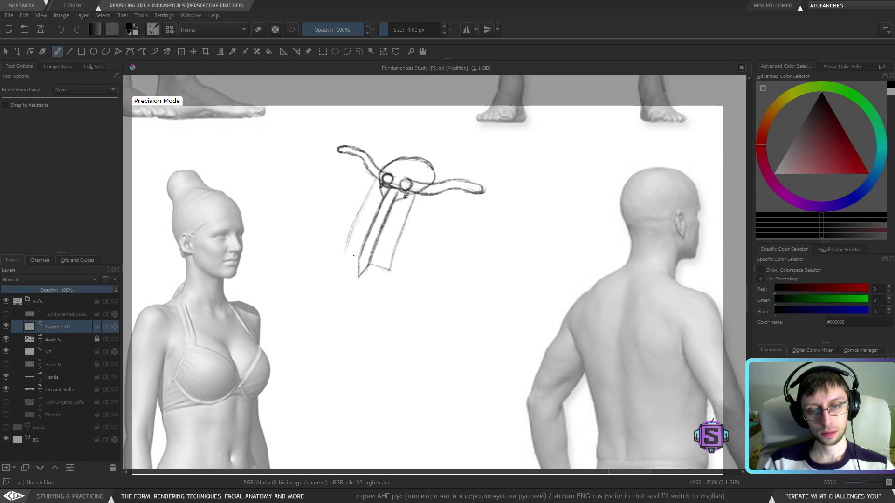
{"action": "mouse_move", "coordinate": [346, 254]}
{"action": "left_mouse_down"}
{"action": "mouse_move", "coordinate": [358, 260]}
{"action": "mouse_move", "coordinate": [375, 185]}
{"action": "left_mouse_up"}
{"action": "mouse_move", "coordinate": [355, 223]}
{"action": "left_mouse_down"}
{"action": "mouse_move", "coordinate": [377, 180]}
{"action": "mouse_move", "coordinate": [351, 235]}
{"action": "mouse_move", "coordinate": [375, 186]}
{"action": "left_mouse_up"}
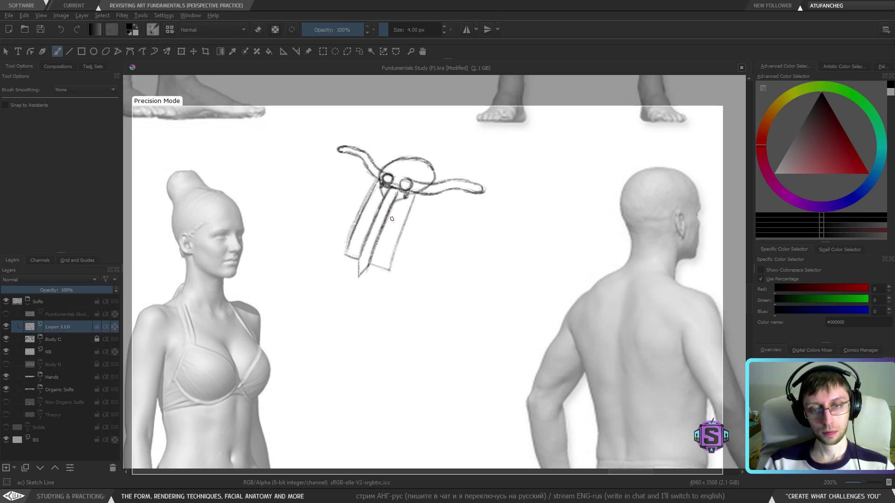
{"action": "left_click_drag", "start_coordinate": [389, 262], "coordinate": [416, 190]}
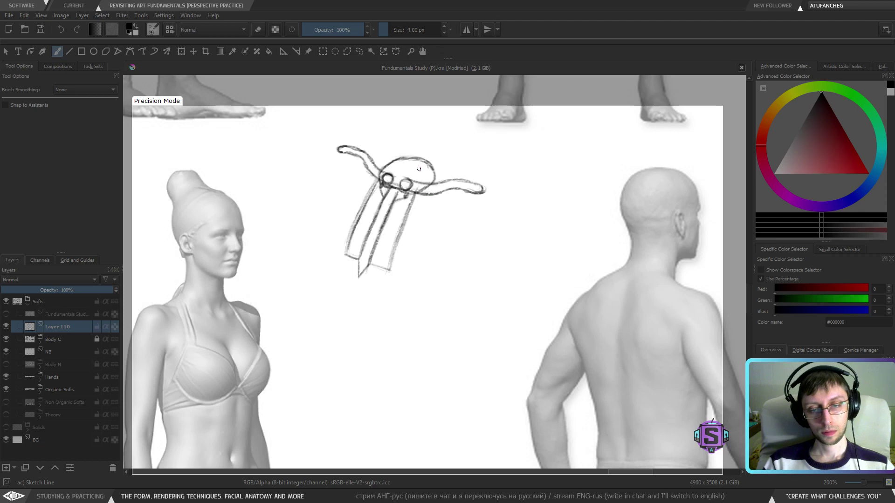
Divide the strip on the sternum's right with slanted cross lines and reshape its lower end to an angled cut.
{"action": "scroll", "coordinate": [429, 227], "scroll_direction": "up", "scroll_amount": 1}
{"action": "scroll", "coordinate": [429, 227], "scroll_direction": "down", "scroll_amount": 1}
{"action": "mouse_move", "coordinate": [415, 274]}
{"action": "left_mouse_down"}
{"action": "mouse_move", "coordinate": [411, 248]}
{"action": "mouse_move", "coordinate": [386, 294]}
{"action": "mouse_move", "coordinate": [385, 279]}
{"action": "left_mouse_up"}
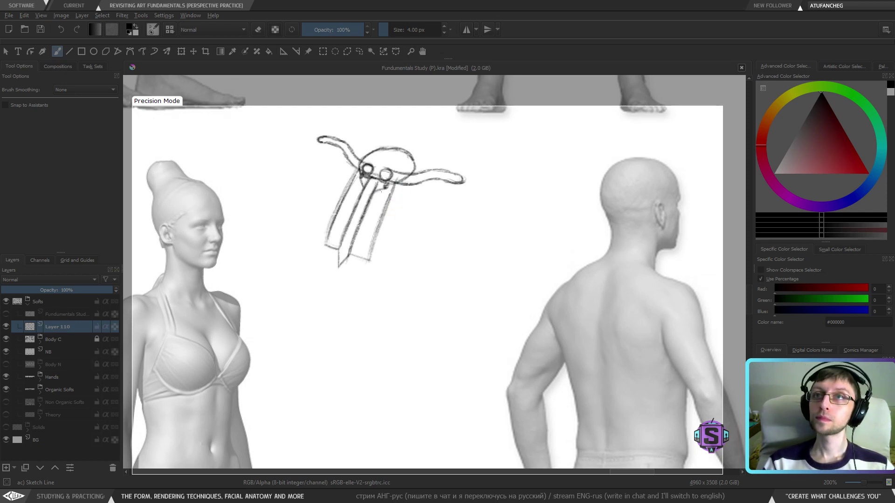
{"action": "mouse_move", "coordinate": [376, 191]}
{"action": "left_mouse_down"}
{"action": "mouse_move", "coordinate": [387, 198]}
{"action": "mouse_move", "coordinate": [381, 221]}
{"action": "mouse_move", "coordinate": [358, 238]}
{"action": "mouse_move", "coordinate": [364, 269]}
{"action": "left_mouse_up"}
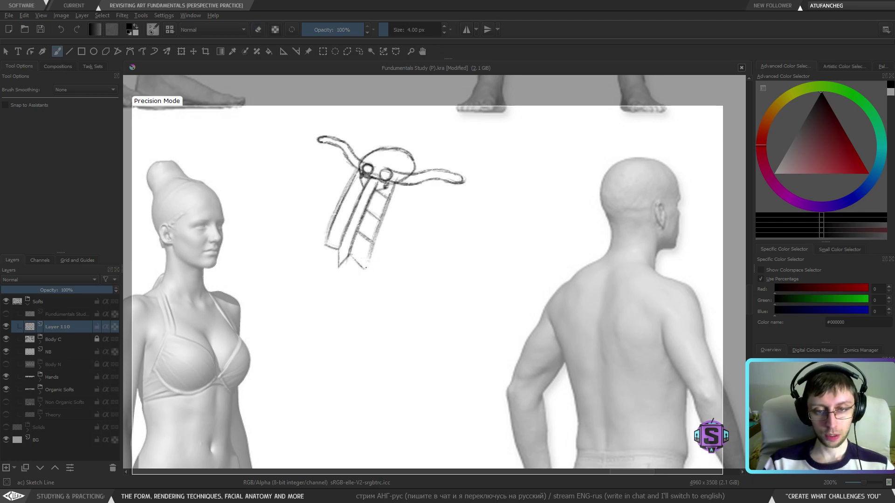
{"action": "key", "text": "ctrl+z"}
{"action": "key", "text": "ctrl+z"}
{"action": "mouse_move", "coordinate": [365, 268]}
{"action": "left_mouse_down"}
{"action": "mouse_move", "coordinate": [353, 259]}
{"action": "mouse_move", "coordinate": [366, 267]}
{"action": "left_mouse_up"}
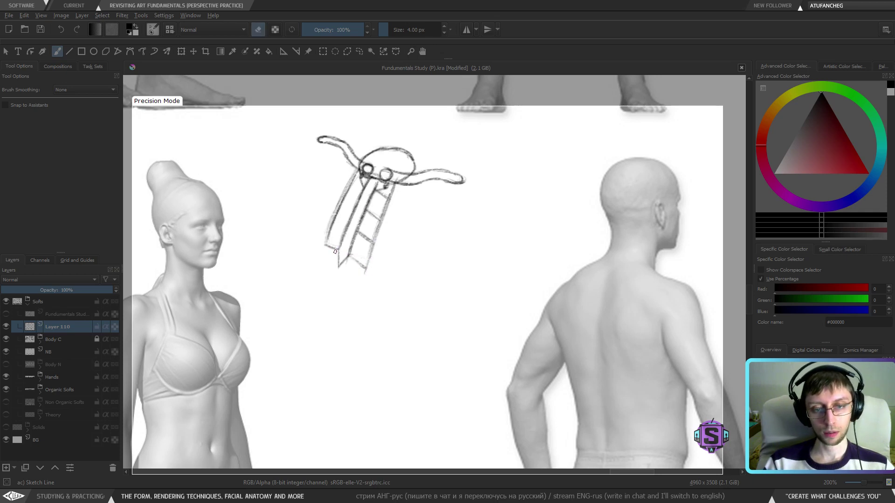
Reshape the lower end of the strip on the sternum's left and divide that strip with cross lines.
{"action": "left_click_drag", "start_coordinate": [338, 250], "coordinate": [321, 254]}
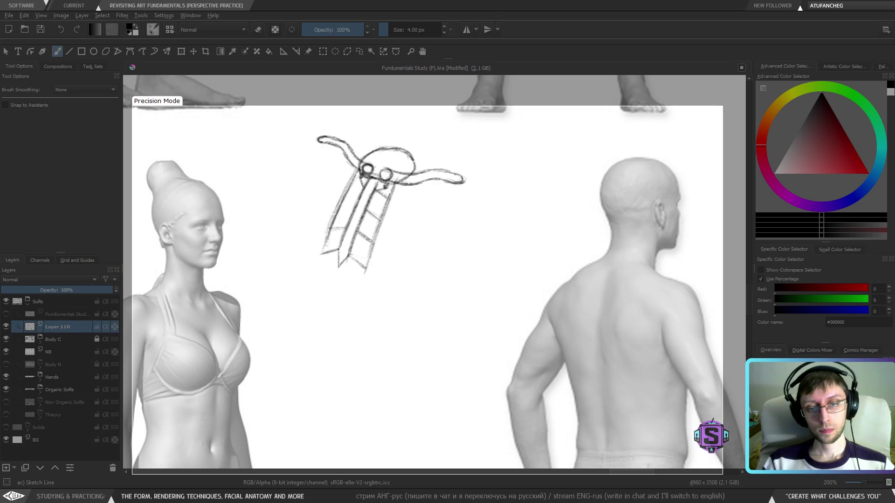
{"action": "mouse_move", "coordinate": [340, 208]}
{"action": "left_mouse_down"}
{"action": "mouse_move", "coordinate": [355, 206]}
{"action": "mouse_move", "coordinate": [363, 188]}
{"action": "left_mouse_up"}
{"action": "key", "text": "ctrl+minus"}
{"action": "key", "text": "ctrl+minus"}
{"action": "key", "text": "ctrl+plus"}
{"action": "key", "text": "ctrl+plus"}
{"action": "scroll", "coordinate": [394, 246], "scroll_direction": "up", "scroll_amount": 1}
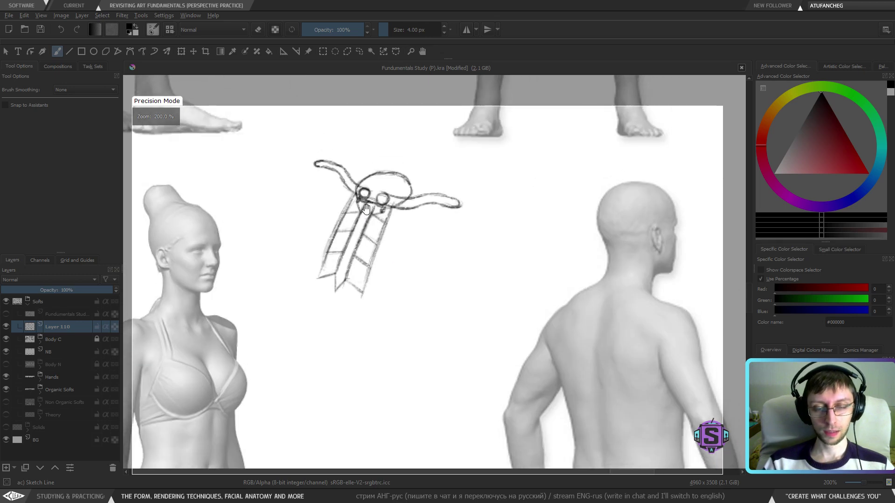
{"action": "left_click_drag", "start_coordinate": [357, 216], "coordinate": [344, 219]}
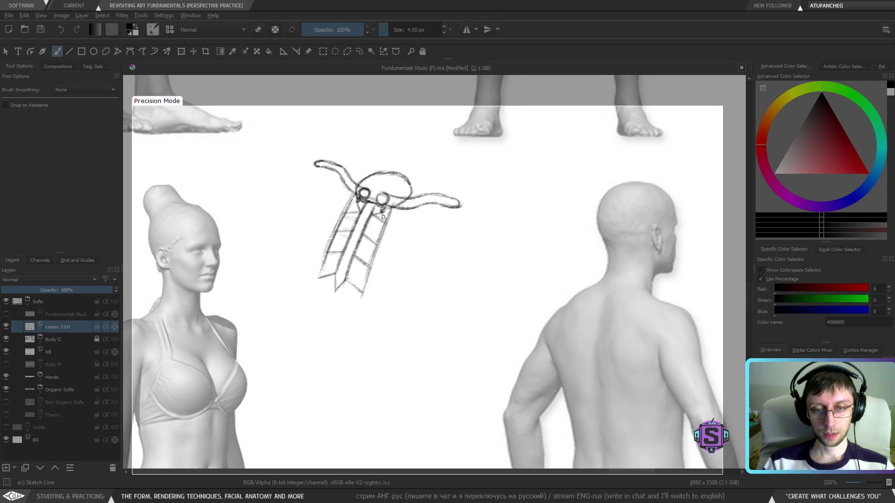
Draw a curved rib sweeping from the right strip's lower part around the far side of the rib cage.
{"action": "left_click_drag", "start_coordinate": [383, 296], "coordinate": [368, 292]}
{"action": "mouse_move", "coordinate": [345, 257]}
{"action": "left_mouse_down"}
{"action": "mouse_move", "coordinate": [392, 272]}
{"action": "mouse_move", "coordinate": [366, 267]}
{"action": "mouse_move", "coordinate": [377, 275]}
{"action": "mouse_move", "coordinate": [413, 262]}
{"action": "mouse_move", "coordinate": [362, 271]}
{"action": "mouse_move", "coordinate": [412, 262]}
{"action": "mouse_move", "coordinate": [418, 249]}
{"action": "mouse_move", "coordinate": [409, 267]}
{"action": "mouse_move", "coordinate": [416, 252]}
{"action": "mouse_move", "coordinate": [395, 242]}
{"action": "mouse_move", "coordinate": [419, 251]}
{"action": "mouse_move", "coordinate": [398, 241]}
{"action": "mouse_move", "coordinate": [419, 251]}
{"action": "left_mouse_up"}
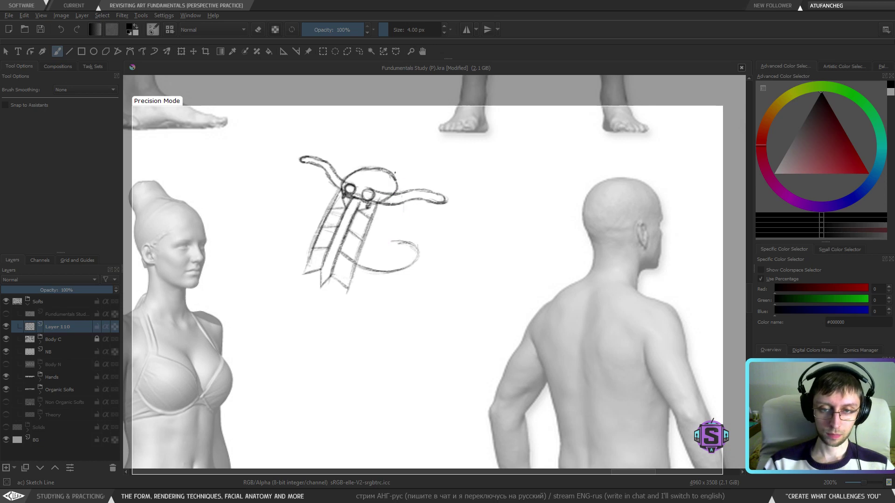
{"action": "left_click_drag", "start_coordinate": [398, 179], "coordinate": [412, 229]}
{"action": "left_click_drag", "start_coordinate": [399, 185], "coordinate": [416, 247]}
{"action": "left_click_drag", "start_coordinate": [403, 195], "coordinate": [413, 234]}
{"action": "key", "text": "ctrl+z"}
{"action": "key", "text": "ctrl+z"}
{"action": "key", "text": "ctrl+z"}
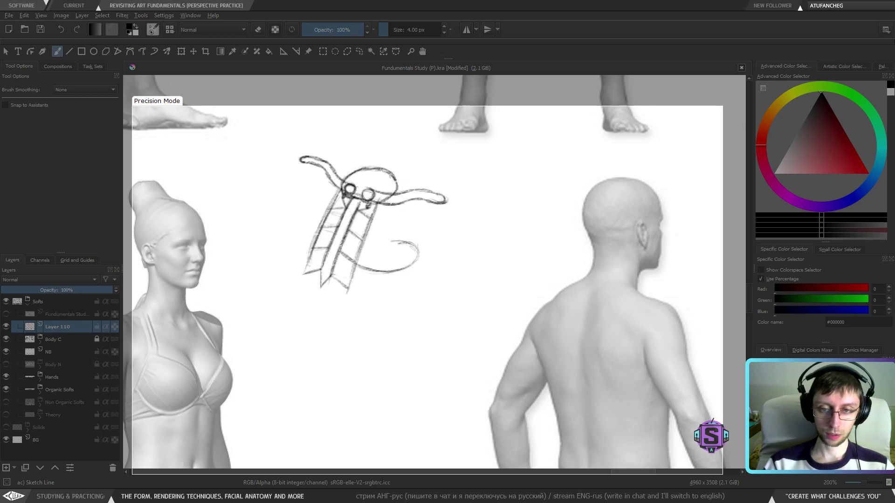
Draw the rib cage's outer side contour down from the oval and a curved rim along its bottom.
{"action": "left_click_drag", "start_coordinate": [396, 178], "coordinate": [417, 264]}
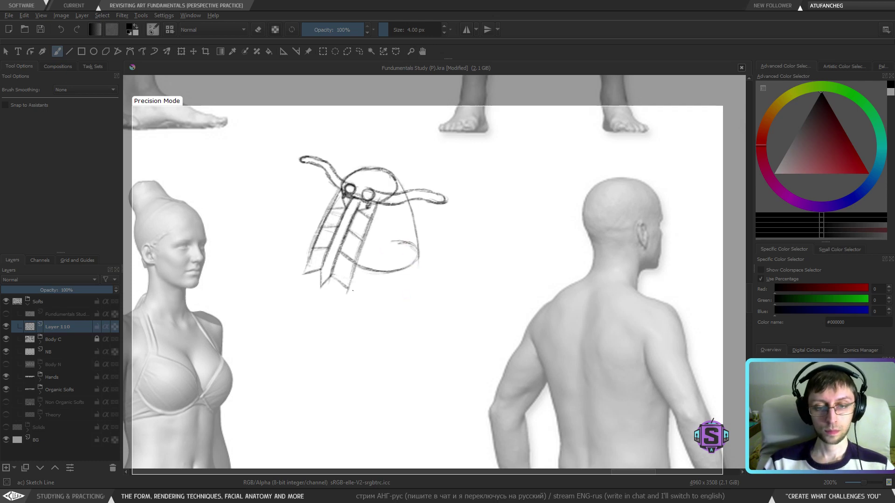
{"action": "mouse_move", "coordinate": [353, 291]}
{"action": "left_mouse_down"}
{"action": "mouse_move", "coordinate": [404, 300]}
{"action": "mouse_move", "coordinate": [419, 287]}
{"action": "mouse_move", "coordinate": [419, 261]}
{"action": "mouse_move", "coordinate": [418, 280]}
{"action": "mouse_move", "coordinate": [399, 295]}
{"action": "mouse_move", "coordinate": [409, 292]}
{"action": "left_mouse_up"}
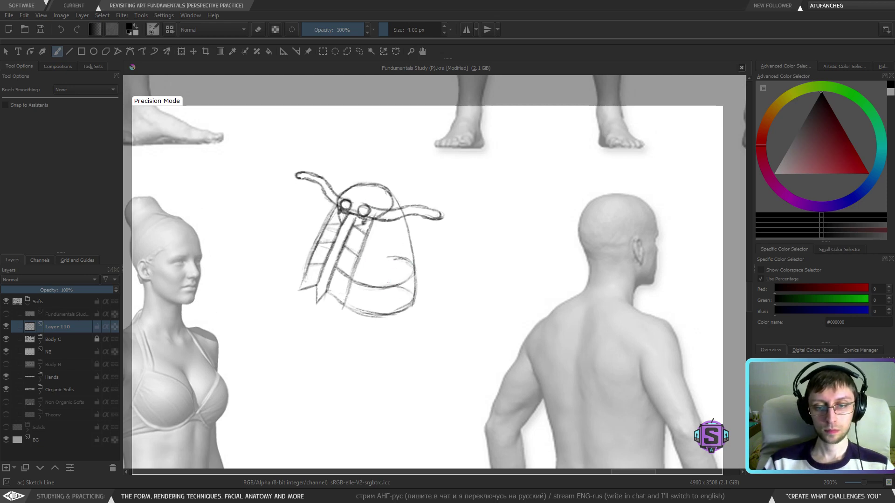
Sketch both edges of the spine running through the rib cage and extending above the oval as the neck.
{"action": "left_click_drag", "start_coordinate": [379, 186], "coordinate": [386, 294]}
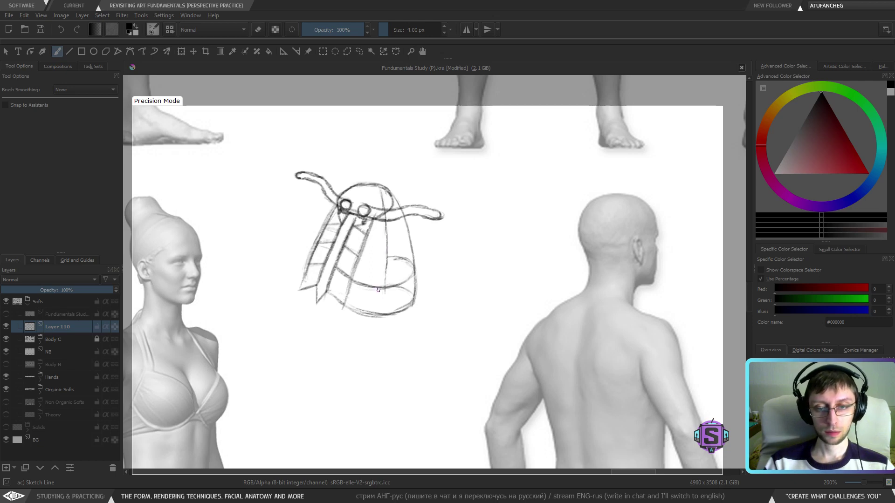
{"action": "mouse_move", "coordinate": [372, 262]}
{"action": "left_mouse_down"}
{"action": "mouse_move", "coordinate": [372, 235]}
{"action": "mouse_move", "coordinate": [371, 272]}
{"action": "mouse_move", "coordinate": [369, 140]}
{"action": "left_mouse_up"}
{"action": "mouse_move", "coordinate": [385, 209]}
{"action": "left_mouse_down"}
{"action": "mouse_move", "coordinate": [383, 138]}
{"action": "mouse_move", "coordinate": [385, 151]}
{"action": "left_mouse_up"}
{"action": "key", "text": "ctrl+z"}
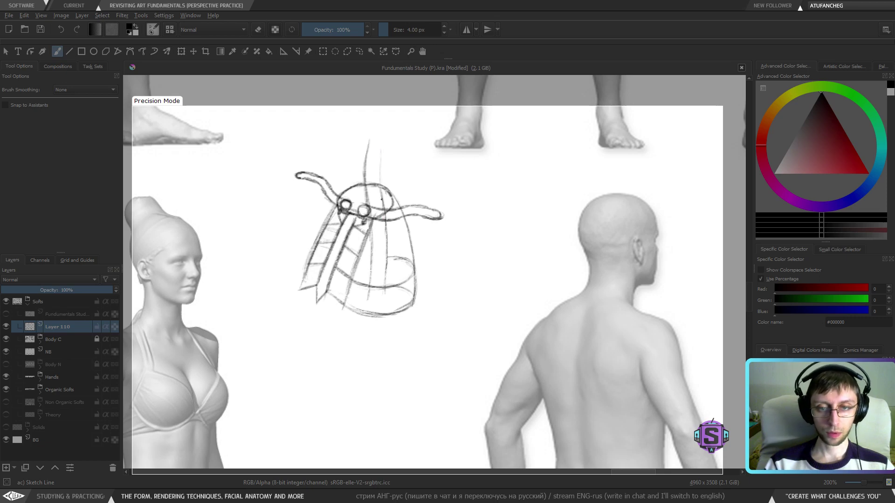
{"action": "left_click_drag", "start_coordinate": [381, 199], "coordinate": [383, 138]}
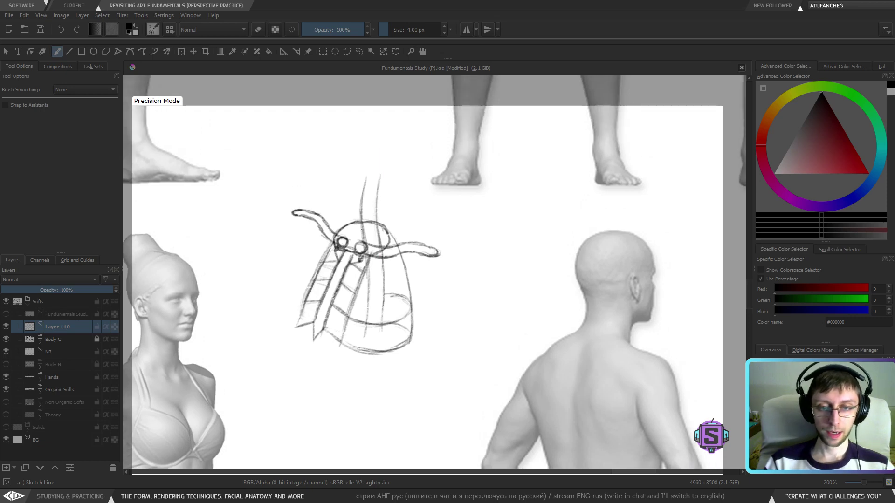
Divide the neck and the spine inside the rib cage with curved cross lines.
{"action": "mouse_move", "coordinate": [360, 231]}
{"action": "left_mouse_down"}
{"action": "mouse_move", "coordinate": [372, 207]}
{"action": "mouse_move", "coordinate": [360, 198]}
{"action": "mouse_move", "coordinate": [372, 203]}
{"action": "mouse_move", "coordinate": [361, 197]}
{"action": "mouse_move", "coordinate": [380, 177]}
{"action": "left_mouse_up"}
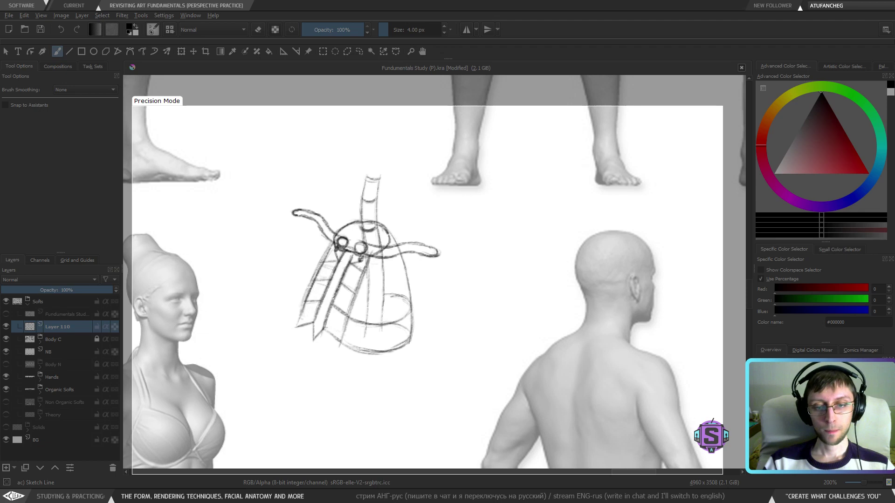
{"action": "left_click_drag", "start_coordinate": [369, 267], "coordinate": [383, 268]}
{"action": "left_click_drag", "start_coordinate": [371, 298], "coordinate": [384, 296]}
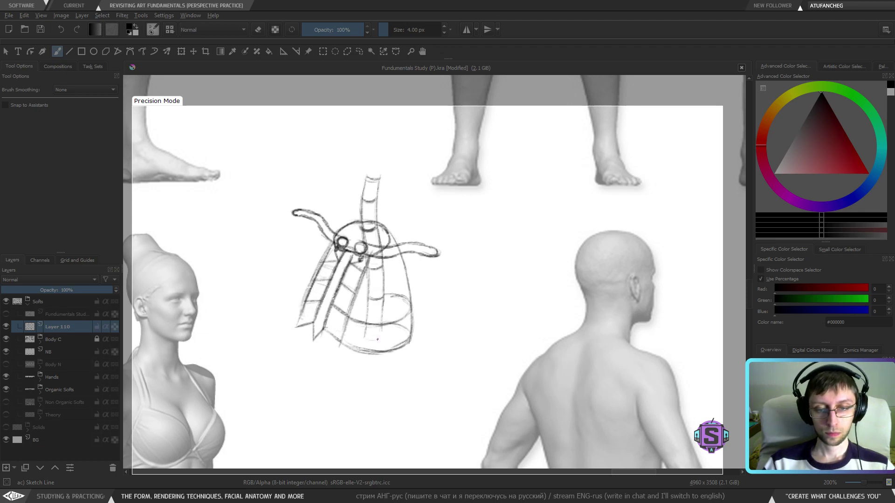
{"action": "mouse_move", "coordinate": [379, 341]}
{"action": "left_mouse_down"}
{"action": "mouse_move", "coordinate": [384, 294]}
{"action": "mouse_move", "coordinate": [379, 366]}
{"action": "mouse_move", "coordinate": [381, 250]}
{"action": "left_mouse_up"}
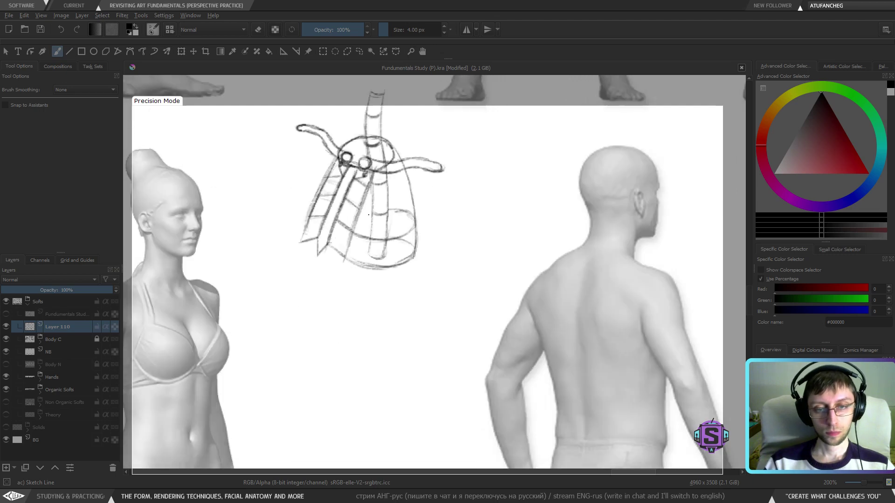
Extend the spine below the rib cage as a curved tube with a rounded end and add segment lines along it.
{"action": "mouse_move", "coordinate": [372, 215]}
{"action": "left_mouse_down"}
{"action": "mouse_move", "coordinate": [369, 265]}
{"action": "mouse_move", "coordinate": [346, 318]}
{"action": "left_mouse_up"}
{"action": "left_click_drag", "start_coordinate": [383, 252], "coordinate": [365, 319]}
{"action": "mouse_move", "coordinate": [368, 258]}
{"action": "left_mouse_down"}
{"action": "mouse_move", "coordinate": [360, 286]}
{"action": "mouse_move", "coordinate": [365, 348]}
{"action": "left_mouse_up"}
{"action": "left_click_drag", "start_coordinate": [350, 313], "coordinate": [346, 356]}
{"action": "left_click_drag", "start_coordinate": [354, 298], "coordinate": [345, 358]}
{"action": "mouse_move", "coordinate": [349, 314]}
{"action": "left_mouse_down"}
{"action": "mouse_move", "coordinate": [346, 355]}
{"action": "mouse_move", "coordinate": [368, 366]}
{"action": "left_mouse_up"}
{"action": "mouse_move", "coordinate": [370, 325]}
{"action": "left_mouse_down"}
{"action": "mouse_move", "coordinate": [345, 357]}
{"action": "mouse_move", "coordinate": [363, 353]}
{"action": "mouse_move", "coordinate": [351, 366]}
{"action": "mouse_move", "coordinate": [353, 325]}
{"action": "mouse_move", "coordinate": [362, 340]}
{"action": "mouse_move", "coordinate": [359, 331]}
{"action": "mouse_move", "coordinate": [347, 342]}
{"action": "mouse_move", "coordinate": [368, 319]}
{"action": "left_mouse_up"}
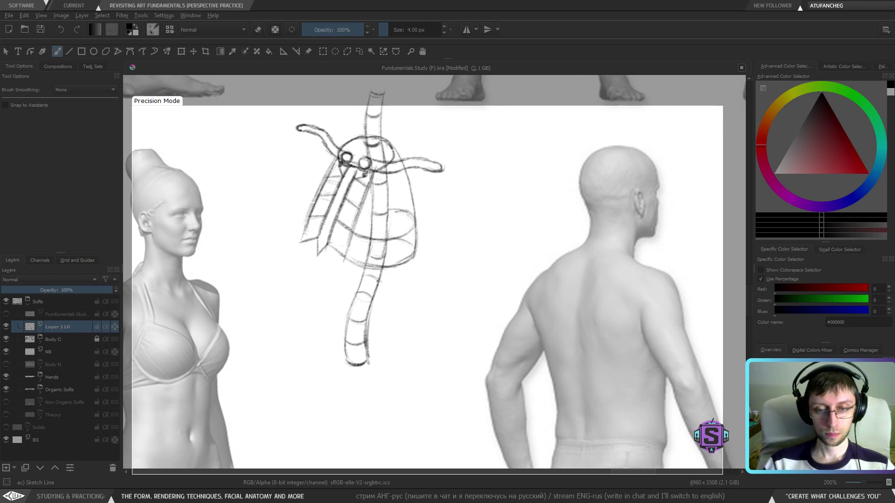
{"action": "left_click_drag", "start_coordinate": [361, 277], "coordinate": [371, 274]}
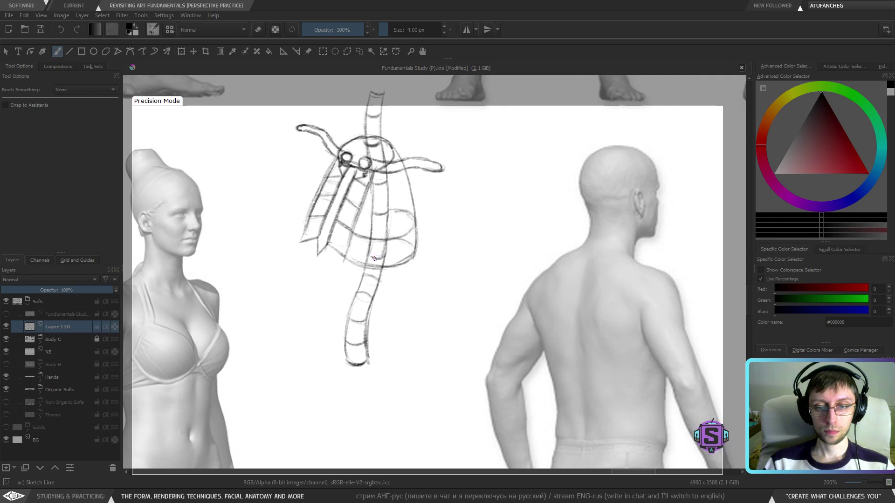
{"action": "left_click_drag", "start_coordinate": [373, 259], "coordinate": [380, 260]}
{"action": "key", "text": "e"}
{"action": "key", "text": "e"}
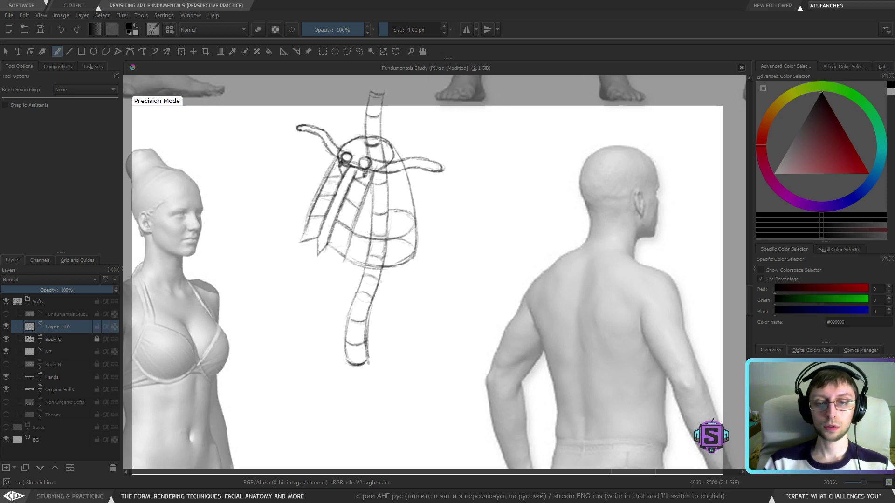
{"action": "scroll", "coordinate": [473, 188], "scroll_direction": "down", "scroll_amount": 3}
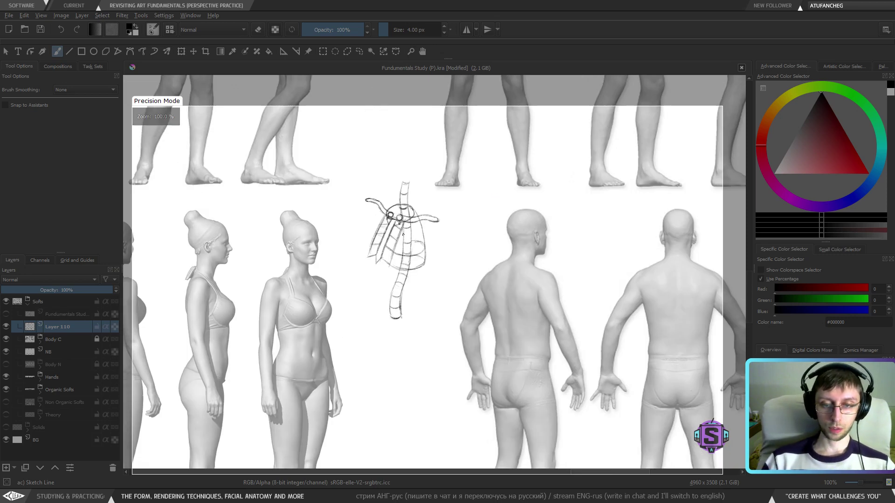
{"action": "scroll", "coordinate": [396, 366], "scroll_direction": "up", "scroll_amount": 3}
{"action": "left_click_drag", "start_coordinate": [371, 318], "coordinate": [376, 370]}
{"action": "mouse_move", "coordinate": [362, 337]}
{"action": "left_mouse_down"}
{"action": "mouse_move", "coordinate": [376, 330]}
{"action": "mouse_move", "coordinate": [369, 358]}
{"action": "mouse_move", "coordinate": [386, 353]}
{"action": "left_mouse_up"}
{"action": "key", "text": "ctrl+z"}
{"action": "key", "text": "ctrl+z"}
{"action": "key", "text": "ctrl+z"}
{"action": "key", "text": "ctrl+z"}
{"action": "key", "text": "ctrl+z"}
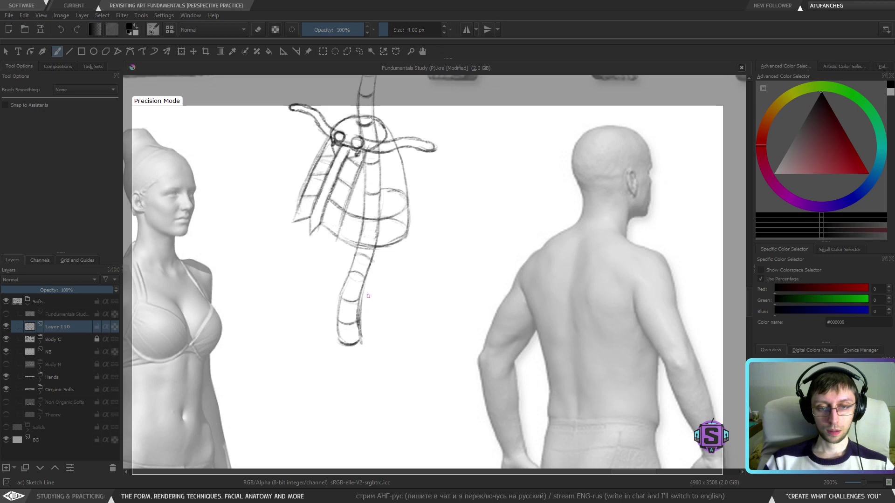
Draw a centre line along the curved spine through its lower segments and the rib cage.
{"action": "mouse_move", "coordinate": [365, 311]}
{"action": "left_mouse_down"}
{"action": "mouse_move", "coordinate": [385, 260]}
{"action": "mouse_move", "coordinate": [387, 279]}
{"action": "mouse_move", "coordinate": [373, 217]}
{"action": "mouse_move", "coordinate": [366, 224]}
{"action": "left_mouse_up"}
{"action": "key", "text": "ctrl+z"}
{"action": "key", "text": "ctrl+z"}
{"action": "key", "text": "ctrl+z"}
{"action": "key", "text": "ctrl+z"}
{"action": "key", "text": "ctrl+z"}
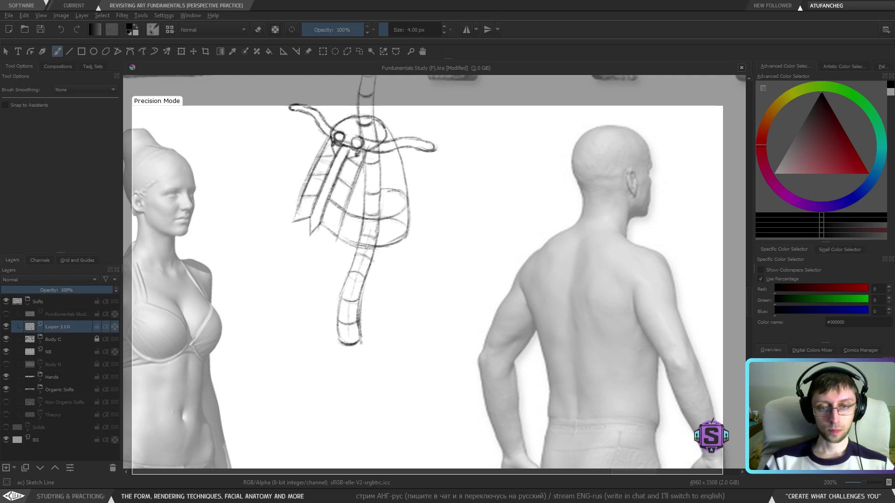
{"action": "left_click_drag", "start_coordinate": [372, 228], "coordinate": [361, 307]}
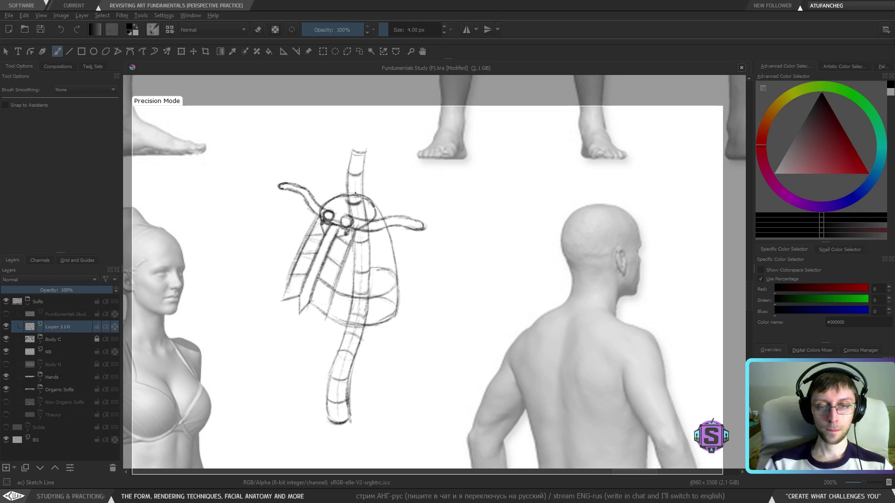
Add a centre line up through the neck and refine the inside of the oval at the top of the rib cage.
{"action": "left_click_drag", "start_coordinate": [357, 161], "coordinate": [356, 178]}
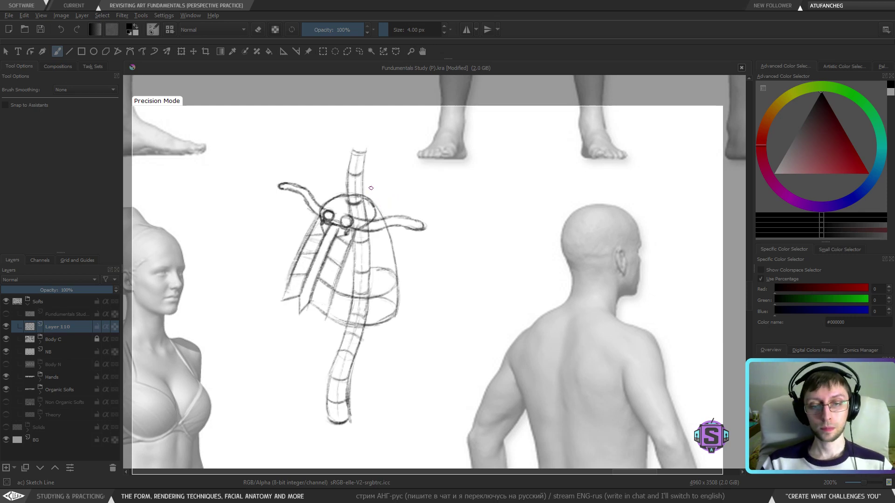
{"action": "key", "text": "1"}
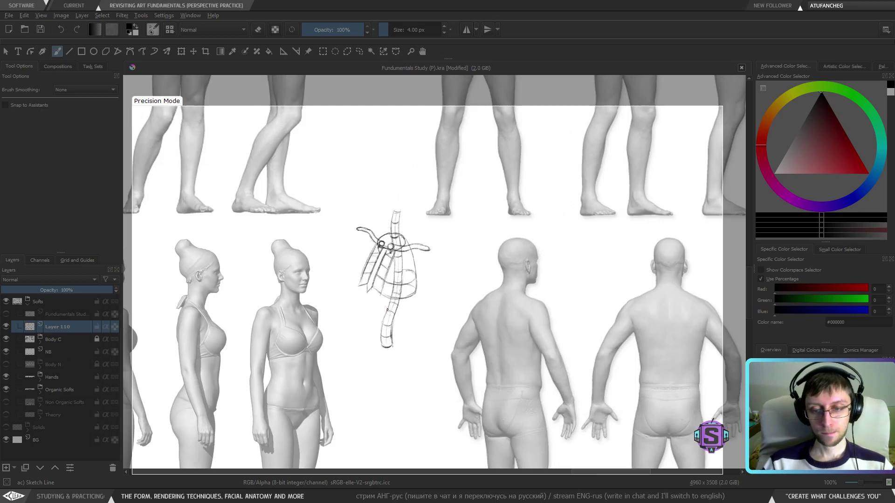
{"action": "scroll", "coordinate": [388, 310], "scroll_direction": "up", "scroll_amount": 2}
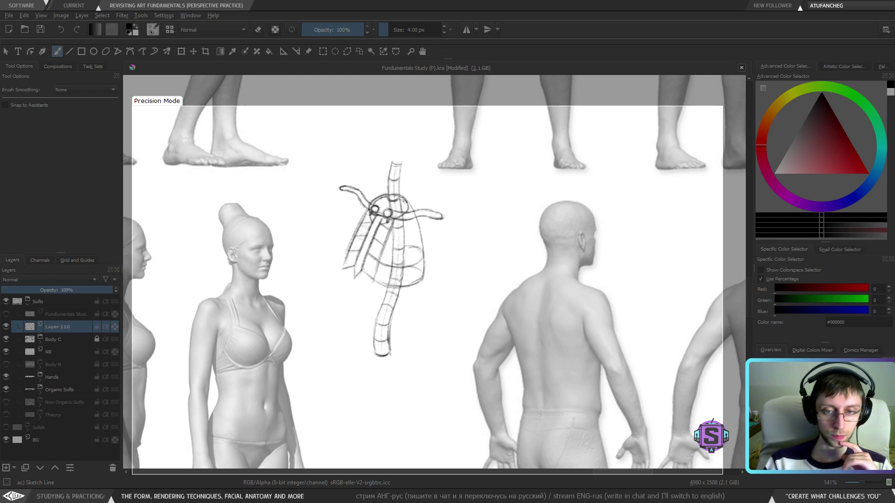
{"action": "left_click_drag", "start_coordinate": [402, 199], "coordinate": [404, 210]}
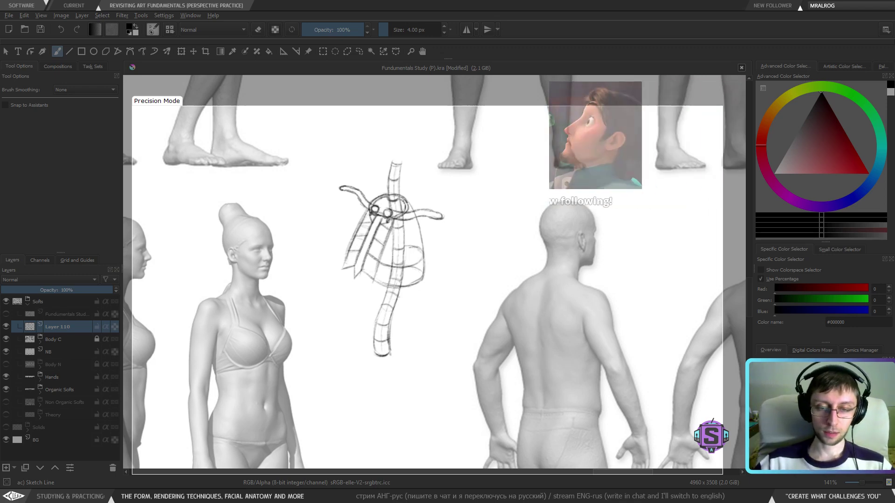
{"action": "left_click_drag", "start_coordinate": [444, 281], "coordinate": [478, 285]}
{"action": "key", "text": "ctrl+minus"}
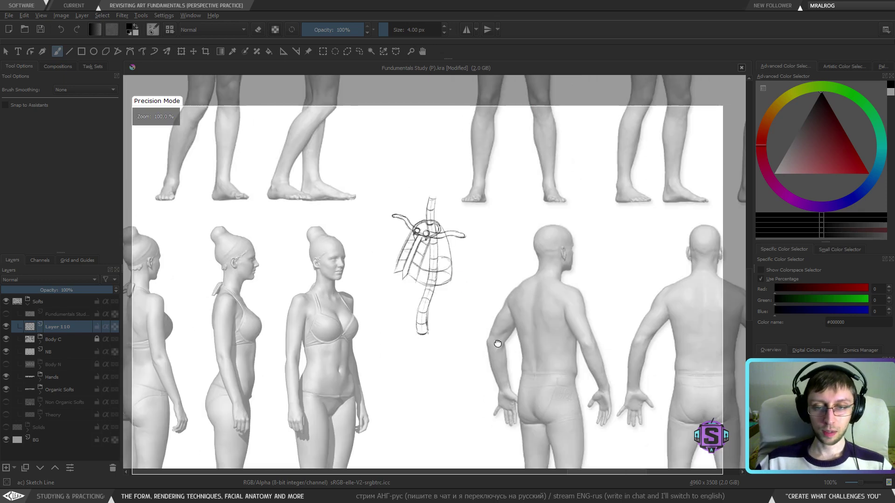
{"action": "left_click_drag", "start_coordinate": [498, 344], "coordinate": [476, 333]}
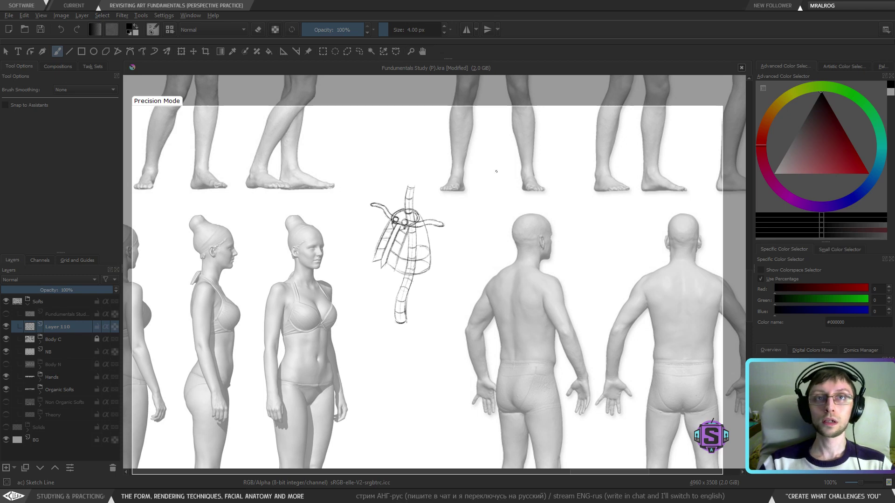
{"action": "left_click_drag", "start_coordinate": [466, 241], "coordinate": [463, 254]}
{"action": "left_click_drag", "start_coordinate": [377, 322], "coordinate": [392, 361]}
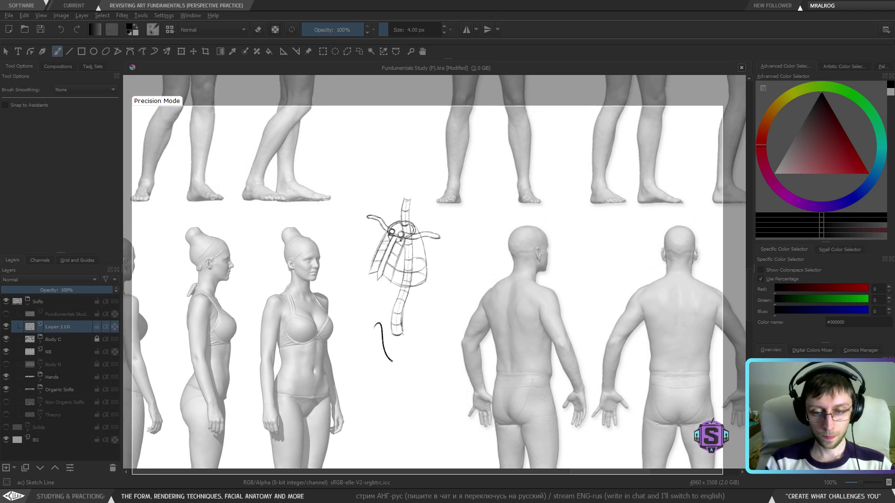
{"action": "key", "text": "ctrl+z"}
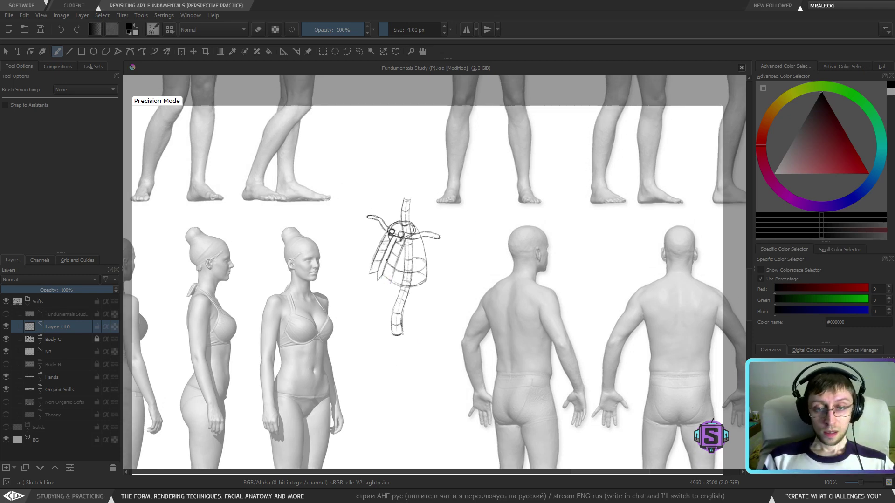
Clean up the lower front corner of the rib cage and draw curved ribs wrapping around its front and near side.
{"action": "scroll", "coordinate": [387, 260], "scroll_direction": "up", "scroll_amount": 2}
{"action": "key", "text": "e"}
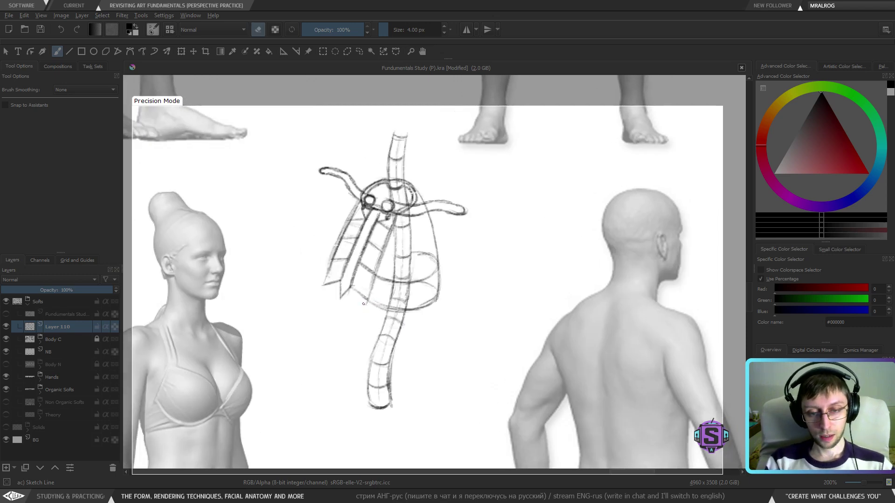
{"action": "key", "text": "e"}
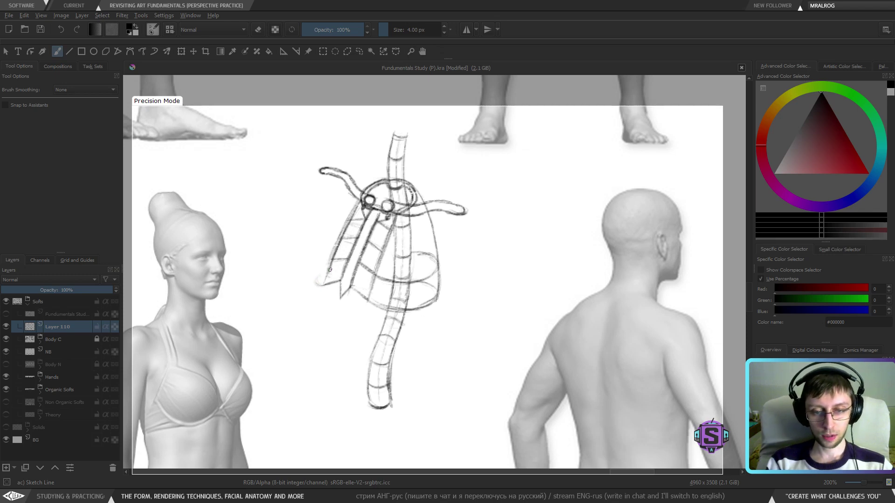
{"action": "mouse_move", "coordinate": [321, 284]}
{"action": "left_mouse_down"}
{"action": "mouse_move", "coordinate": [353, 268]}
{"action": "mouse_move", "coordinate": [392, 274]}
{"action": "left_mouse_up"}
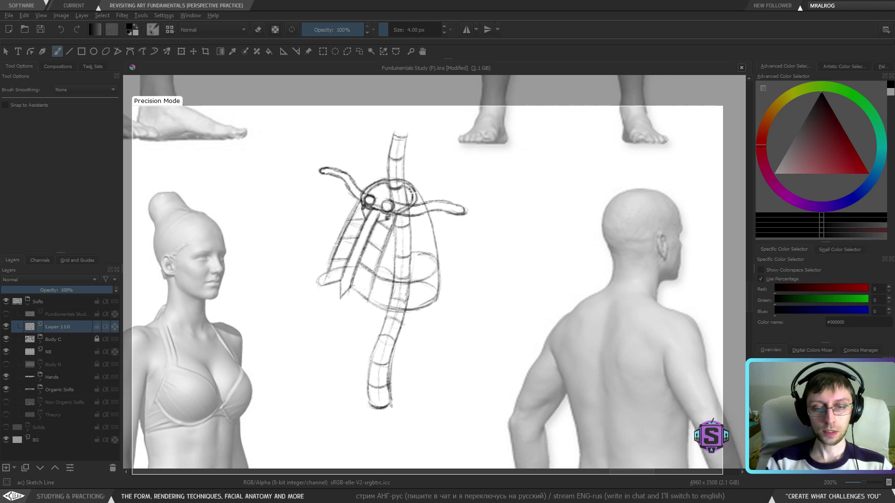
{"action": "left_click_drag", "start_coordinate": [332, 269], "coordinate": [366, 265]}
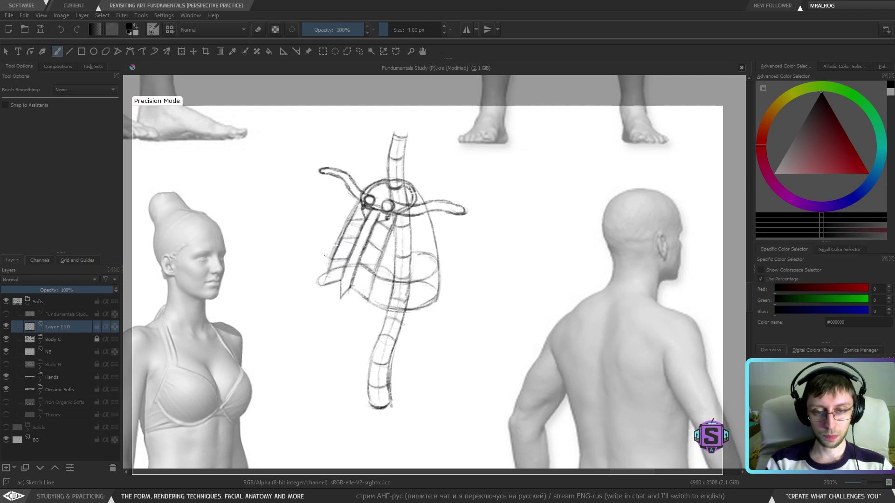
{"action": "left_click_drag", "start_coordinate": [325, 249], "coordinate": [333, 260]}
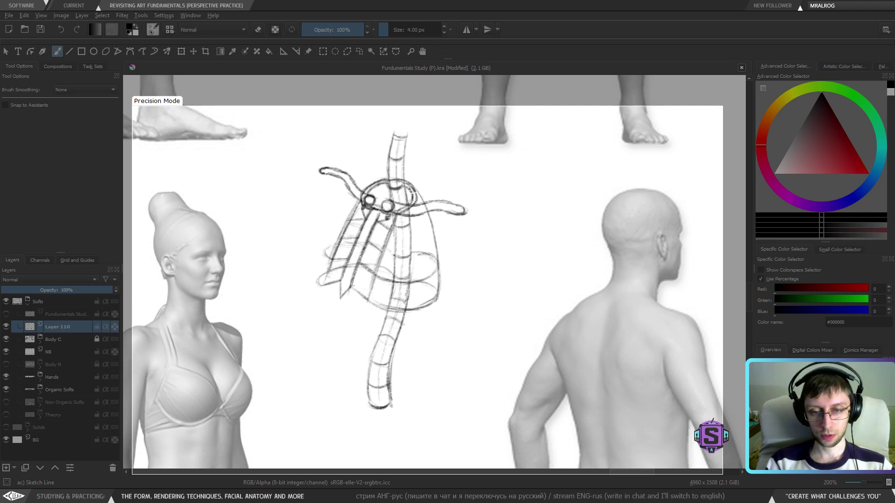
{"action": "left_click_drag", "start_coordinate": [395, 255], "coordinate": [340, 241]}
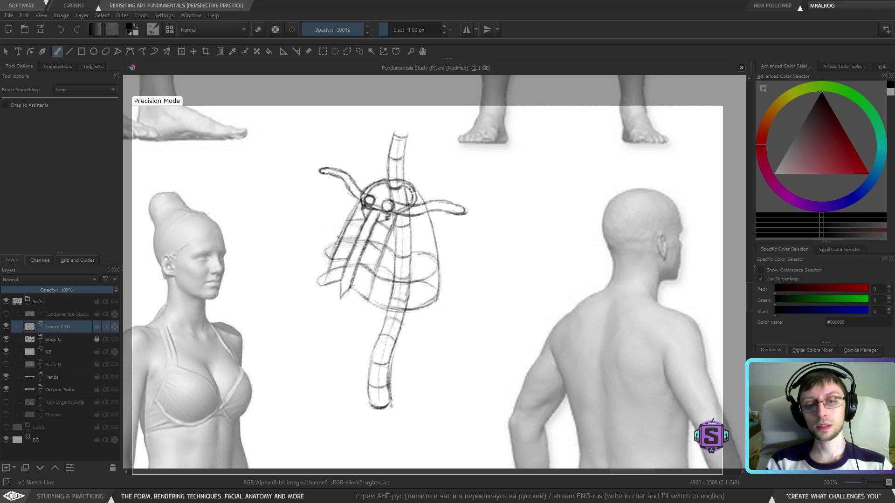
{"action": "left_click_drag", "start_coordinate": [337, 236], "coordinate": [341, 229]}
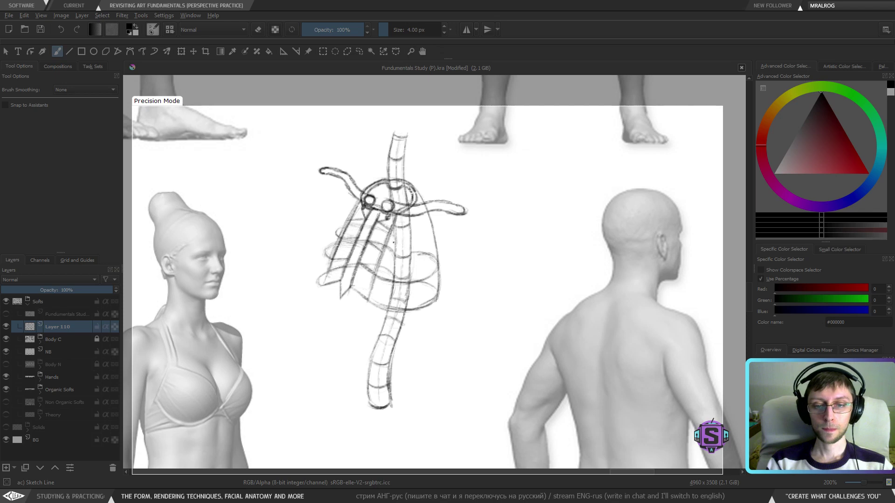
Draw rib arcs across the far side of the rib cage and a lengthwise contour line beside the spine.
{"action": "mouse_move", "coordinate": [382, 253]}
{"action": "left_mouse_down"}
{"action": "mouse_move", "coordinate": [419, 261]}
{"action": "mouse_move", "coordinate": [383, 257]}
{"action": "mouse_move", "coordinate": [428, 258]}
{"action": "mouse_move", "coordinate": [404, 265]}
{"action": "mouse_move", "coordinate": [435, 248]}
{"action": "left_mouse_up"}
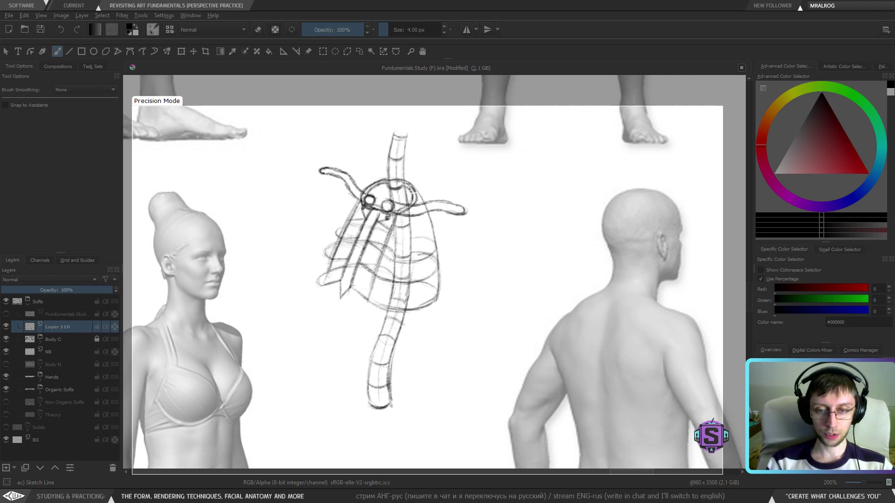
{"action": "left_click_drag", "start_coordinate": [411, 217], "coordinate": [424, 305]}
{"action": "key", "text": "ctrl+z"}
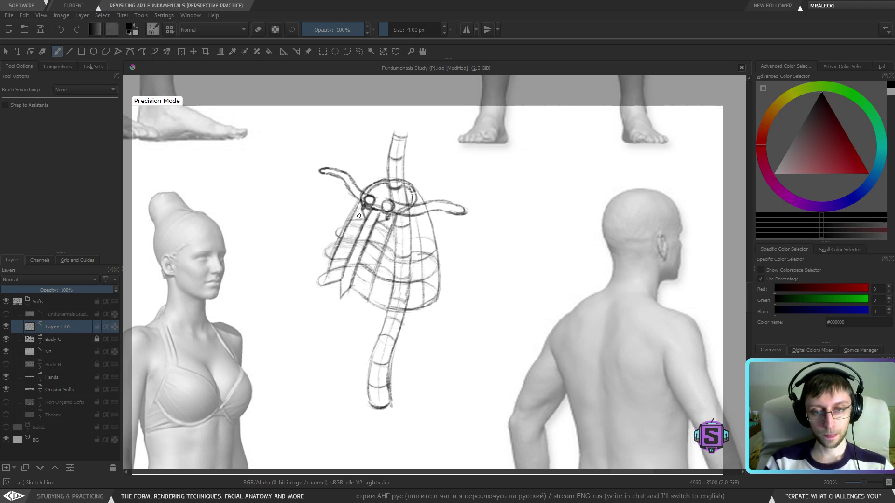
{"action": "key", "text": "1"}
{"action": "key", "text": "plus"}
{"action": "key", "text": "plus"}
{"action": "left_click_drag", "start_coordinate": [367, 316], "coordinate": [381, 273]}
{"action": "scroll", "coordinate": [381, 299], "scroll_direction": "down", "scroll_amount": 1}
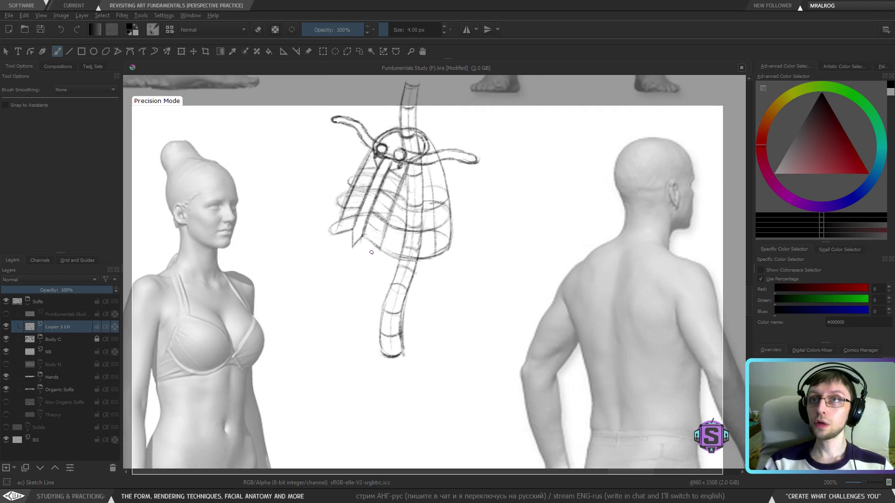
Extend the front rib edge down from below the sternum, darken it, and curve its bottom across the spine.
{"action": "left_click_drag", "start_coordinate": [380, 251], "coordinate": [376, 226]}
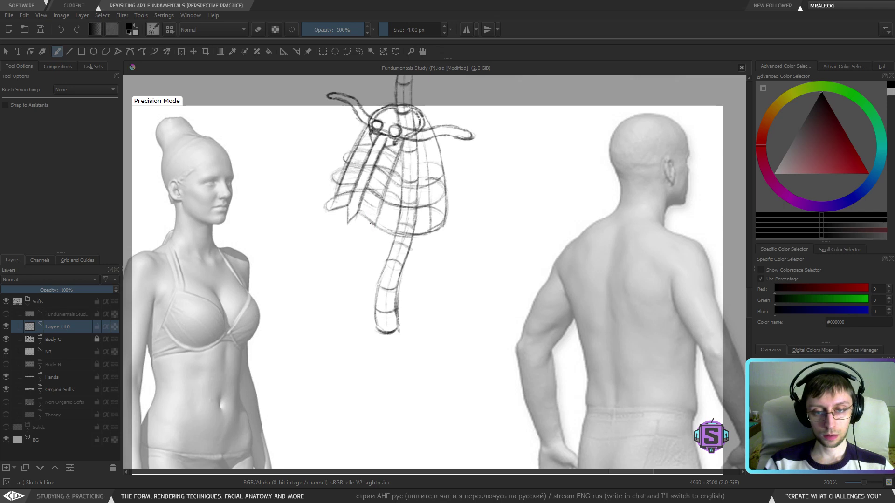
{"action": "mouse_move", "coordinate": [370, 224]}
{"action": "left_mouse_down"}
{"action": "mouse_move", "coordinate": [381, 266]}
{"action": "mouse_move", "coordinate": [392, 275]}
{"action": "mouse_move", "coordinate": [423, 270]}
{"action": "mouse_move", "coordinate": [417, 275]}
{"action": "left_mouse_up"}
{"action": "left_click_drag", "start_coordinate": [387, 270], "coordinate": [429, 269]}
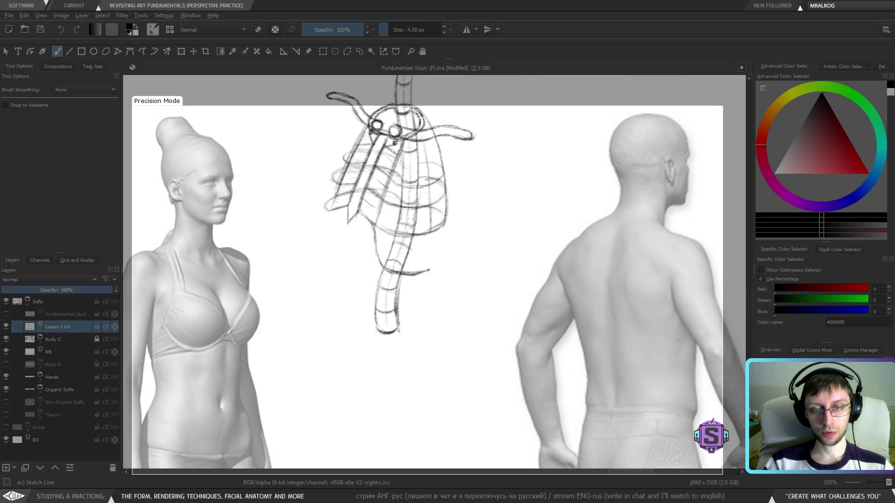
{"action": "left_click_drag", "start_coordinate": [375, 234], "coordinate": [380, 262]}
{"action": "left_click_drag", "start_coordinate": [374, 228], "coordinate": [381, 265]}
{"action": "mouse_move", "coordinate": [377, 244]}
{"action": "left_mouse_down"}
{"action": "mouse_move", "coordinate": [384, 270]}
{"action": "mouse_move", "coordinate": [378, 261]}
{"action": "left_mouse_up"}
Tidy the point of the lower rib edge and draw the rib cage's outer side down to the bottom curve.
{"action": "key", "text": "e"}
{"action": "key", "text": "e"}
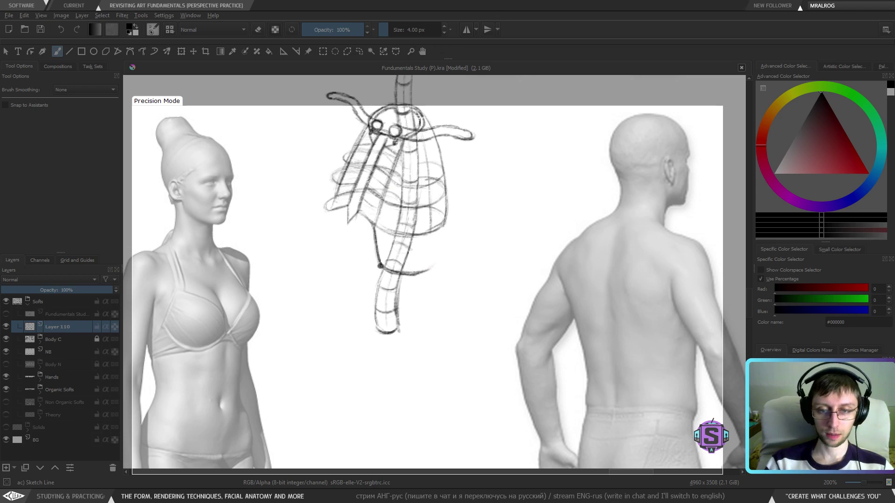
{"action": "mouse_move", "coordinate": [430, 269]}
{"action": "left_mouse_down"}
{"action": "mouse_move", "coordinate": [444, 225]}
{"action": "mouse_move", "coordinate": [432, 265]}
{"action": "left_mouse_up"}
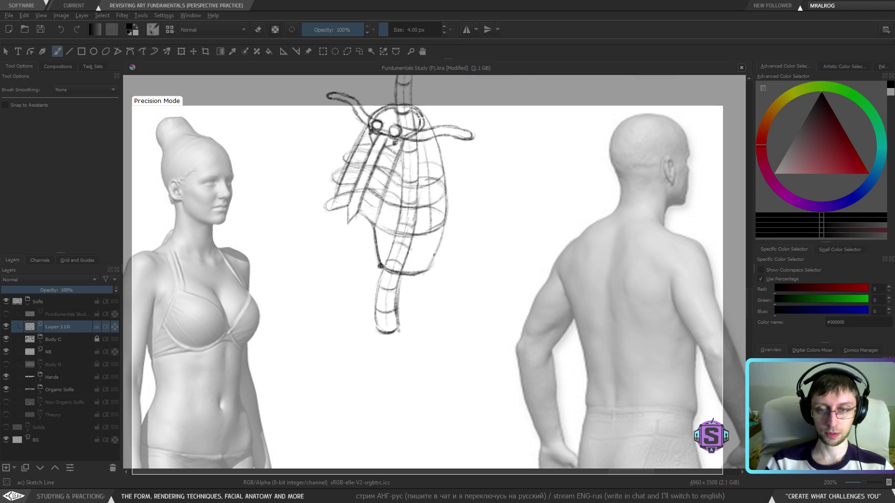
{"action": "left_click_drag", "start_coordinate": [445, 224], "coordinate": [430, 269]}
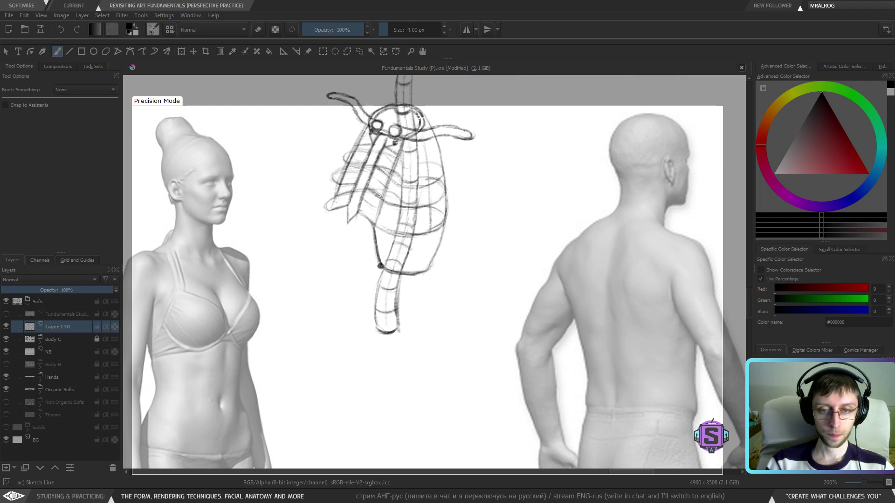
Draw the opposite rib edge down to a matching point and join both edges with an arch beneath the sternum.
{"action": "left_click_drag", "start_coordinate": [331, 220], "coordinate": [330, 247]}
{"action": "key", "text": "ctrl+z"}
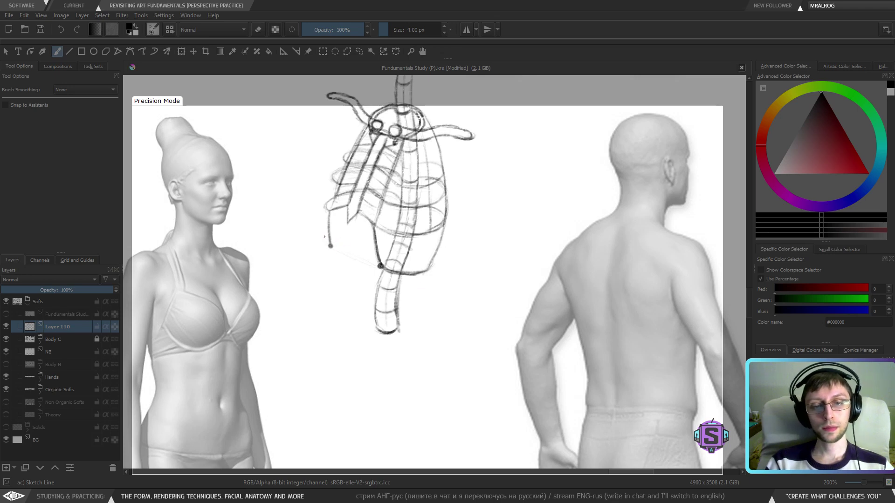
{"action": "mouse_move", "coordinate": [325, 233]}
{"action": "left_mouse_down"}
{"action": "mouse_move", "coordinate": [330, 246]}
{"action": "mouse_move", "coordinate": [328, 237]}
{"action": "mouse_move", "coordinate": [347, 227]}
{"action": "mouse_move", "coordinate": [376, 231]}
{"action": "left_mouse_up"}
{"action": "key", "text": "ctrl+z"}
{"action": "key", "text": "ctrl+z"}
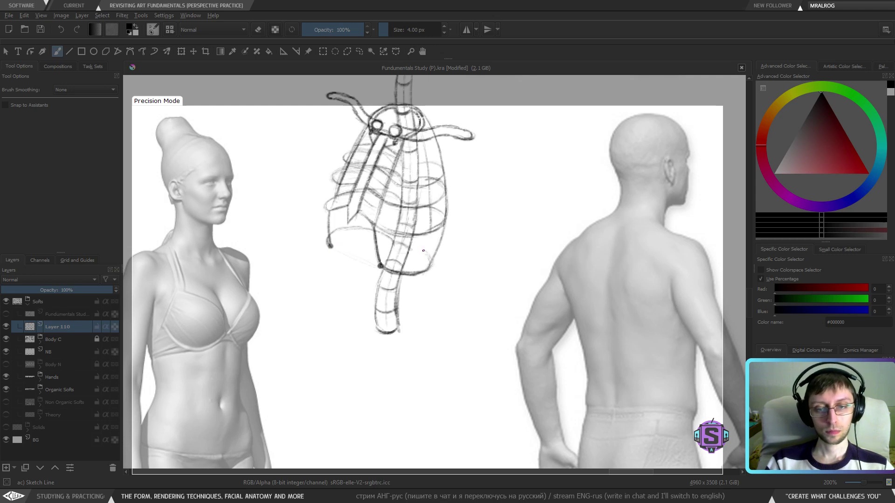
Round off the rib cage's outer contour, add an arc beside the lower spine, and check the sketch in mirrored view.
{"action": "mouse_move", "coordinate": [413, 250]}
{"action": "left_mouse_down"}
{"action": "mouse_move", "coordinate": [429, 268]}
{"action": "mouse_move", "coordinate": [396, 296]}
{"action": "left_mouse_up"}
{"action": "key", "text": "minus"}
{"action": "key", "text": "minus"}
{"action": "key", "text": "m"}
{"action": "key", "text": "m"}
{"action": "key", "text": "plus"}
{"action": "key", "text": "plus"}
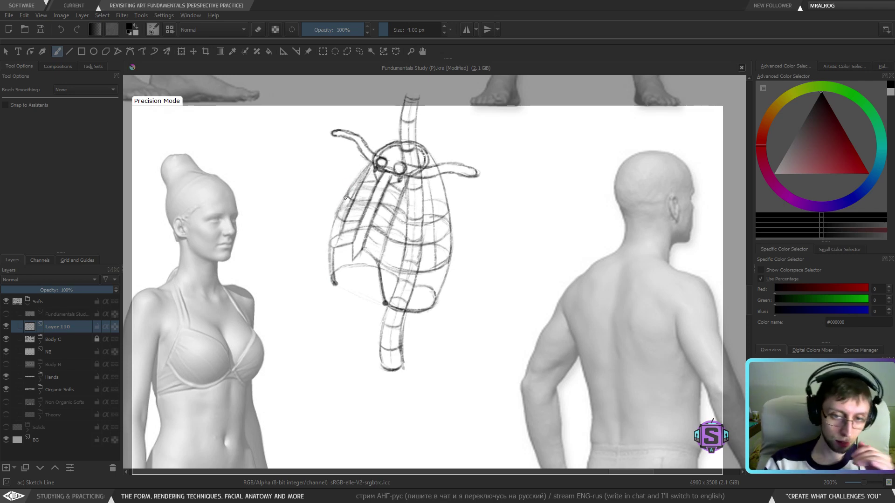
Clean up the upper side contour of the rib cage and add more curved ribs to its upper front and back.
{"action": "key", "text": "e"}
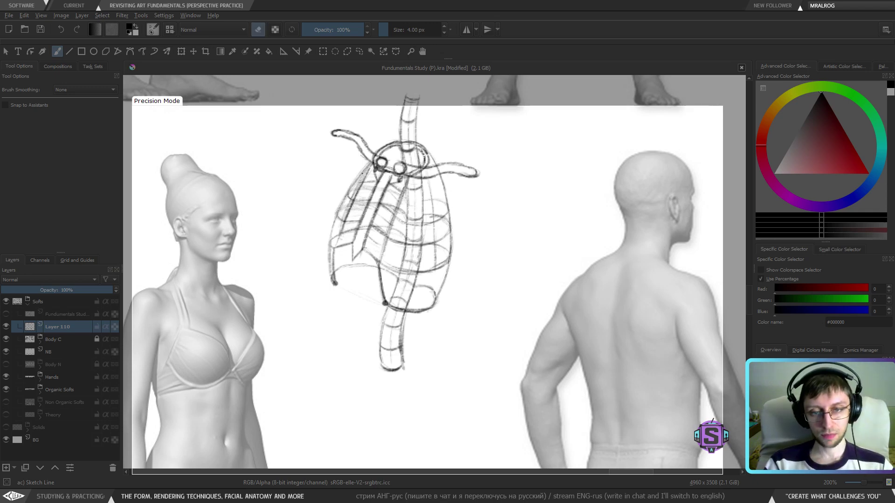
{"action": "key", "text": "e"}
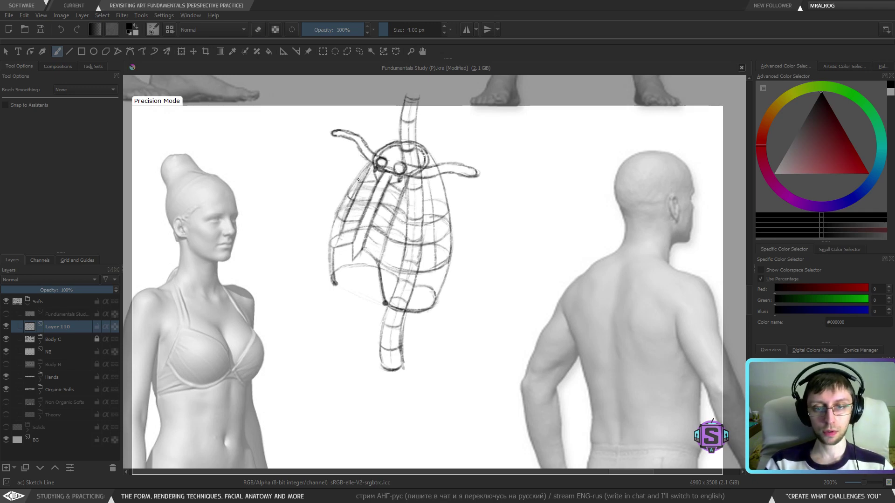
{"action": "left_click_drag", "start_coordinate": [358, 178], "coordinate": [360, 182]}
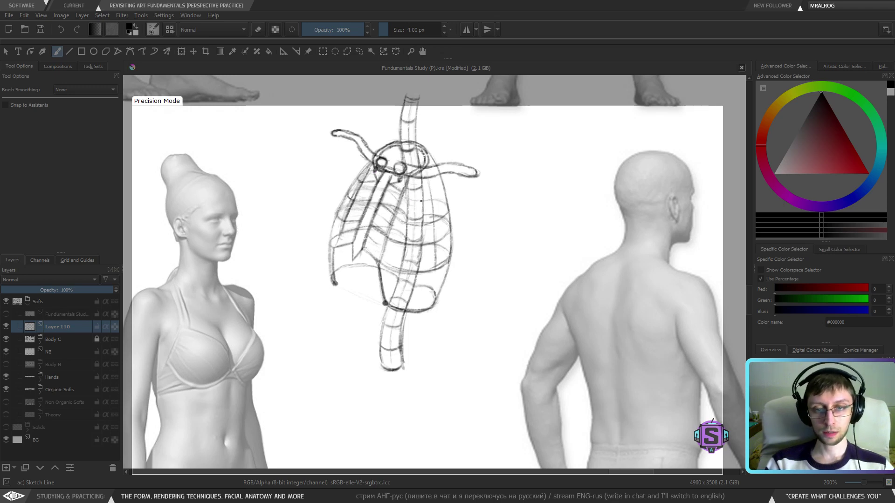
{"action": "mouse_move", "coordinate": [408, 200]}
{"action": "left_mouse_down"}
{"action": "mouse_move", "coordinate": [434, 198]}
{"action": "mouse_move", "coordinate": [443, 185]}
{"action": "left_mouse_up"}
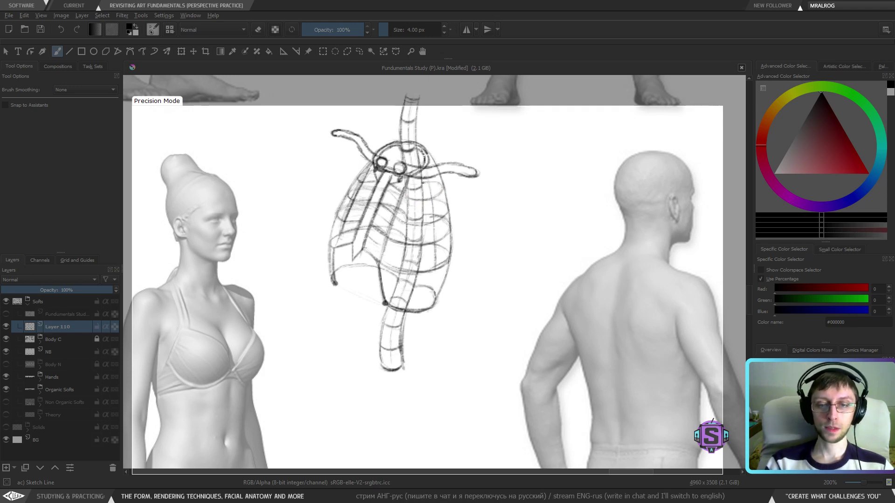
Draw a curved rib across the lowest part of the rib cage, over the spine to the outer edge.
{"action": "scroll", "coordinate": [433, 183], "scroll_direction": "down", "scroll_amount": 3}
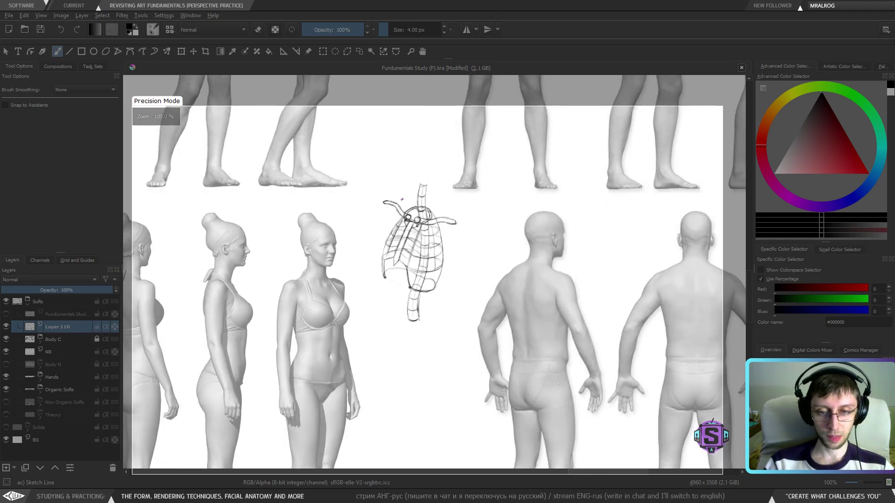
{"action": "scroll", "coordinate": [432, 183], "scroll_direction": "up", "scroll_amount": 3}
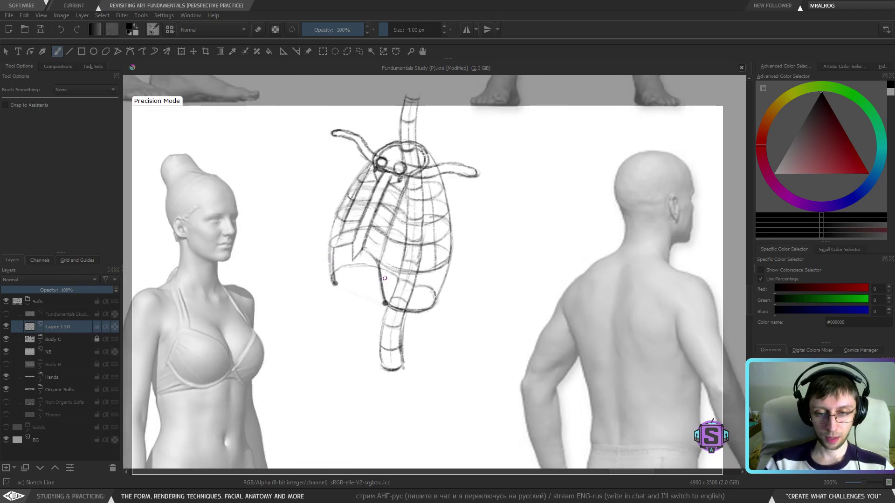
{"action": "mouse_move", "coordinate": [382, 282]}
{"action": "left_mouse_down"}
{"action": "mouse_move", "coordinate": [408, 293]}
{"action": "mouse_move", "coordinate": [438, 291]}
{"action": "left_mouse_up"}
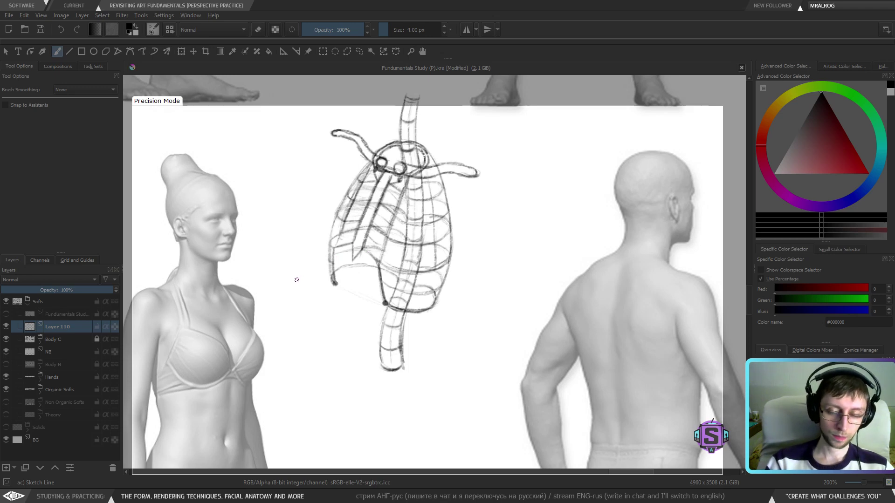
{"action": "key", "text": "1"}
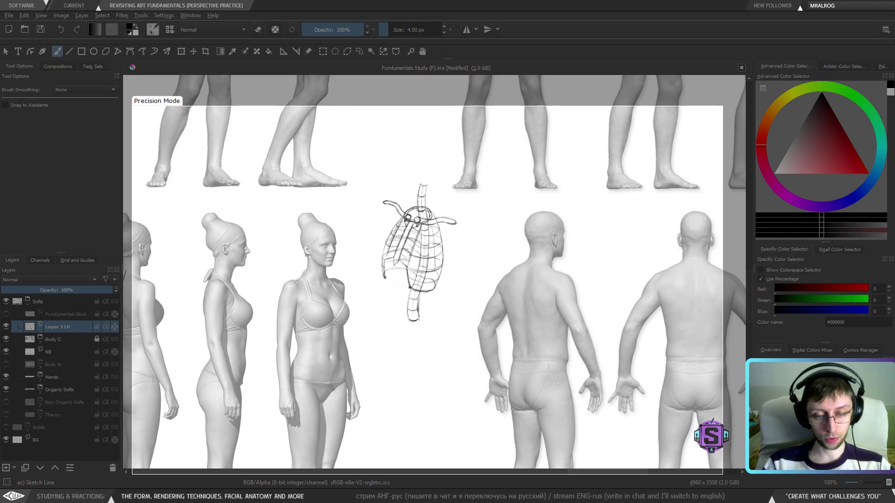
{"action": "key", "text": "plus"}
{"action": "left_click_drag", "start_coordinate": [405, 183], "coordinate": [395, 268]}
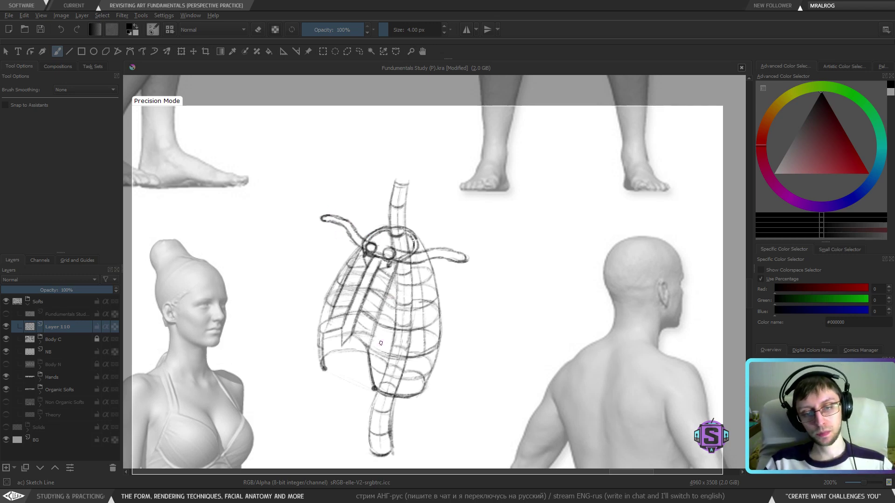
Retrace the rib cage's lower front edge beside the tip of the sternum.
{"action": "left_click_drag", "start_coordinate": [451, 399], "coordinate": [429, 328]}
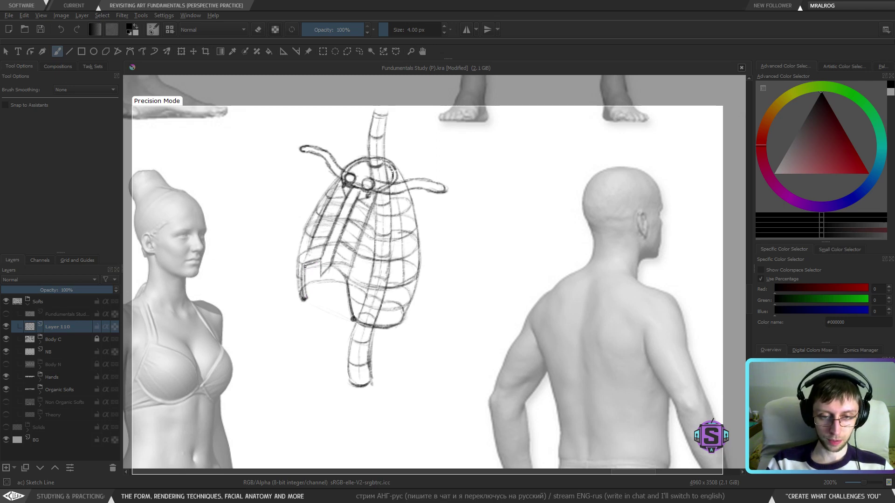
{"action": "left_click_drag", "start_coordinate": [305, 267], "coordinate": [304, 292]}
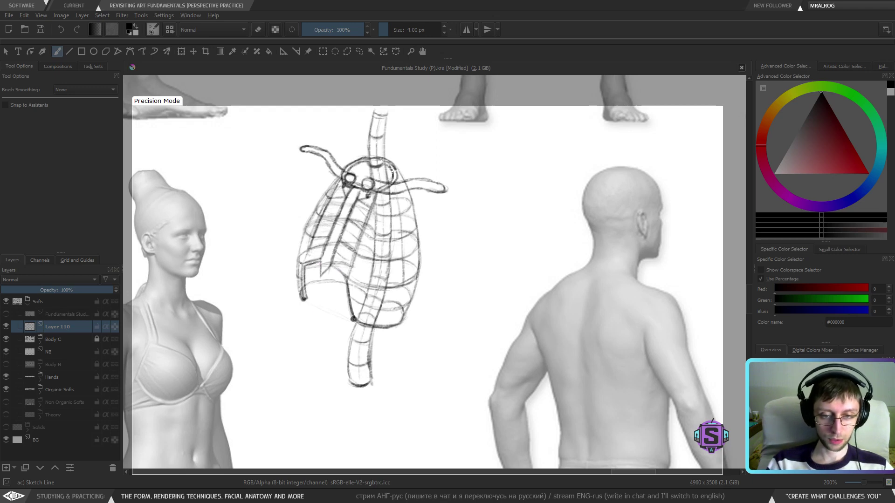
{"action": "mouse_move", "coordinate": [301, 263]}
{"action": "left_mouse_down"}
{"action": "mouse_move", "coordinate": [317, 259]}
{"action": "mouse_move", "coordinate": [313, 241]}
{"action": "left_mouse_up"}
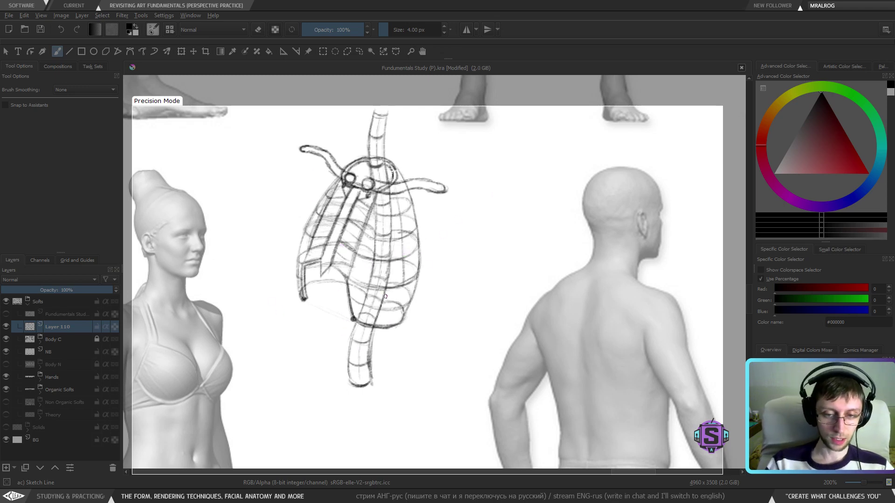
{"action": "scroll", "coordinate": [363, 276], "scroll_direction": "up", "scroll_amount": 1}
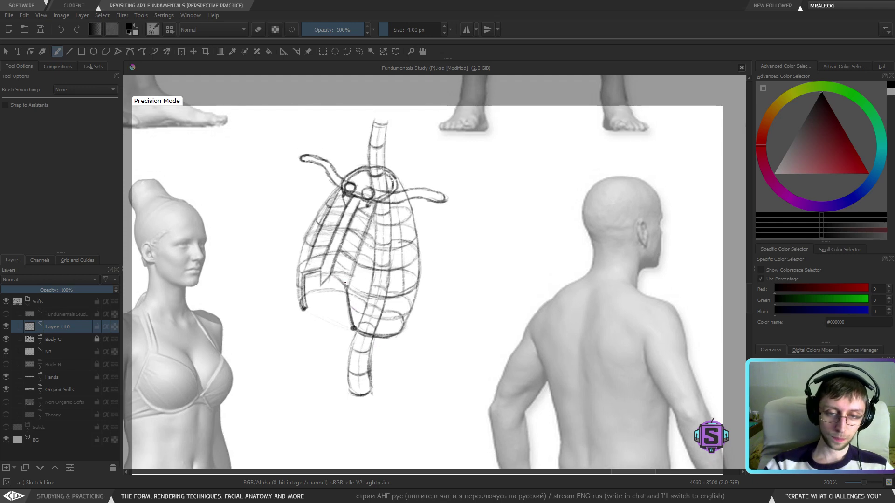
Draw a looping lowest rib around the lower back of the rib cage and check the sketch in mirrored view.
{"action": "mouse_move", "coordinate": [346, 285]}
{"action": "left_mouse_down"}
{"action": "mouse_move", "coordinate": [334, 276]}
{"action": "mouse_move", "coordinate": [354, 324]}
{"action": "mouse_move", "coordinate": [399, 327]}
{"action": "left_mouse_up"}
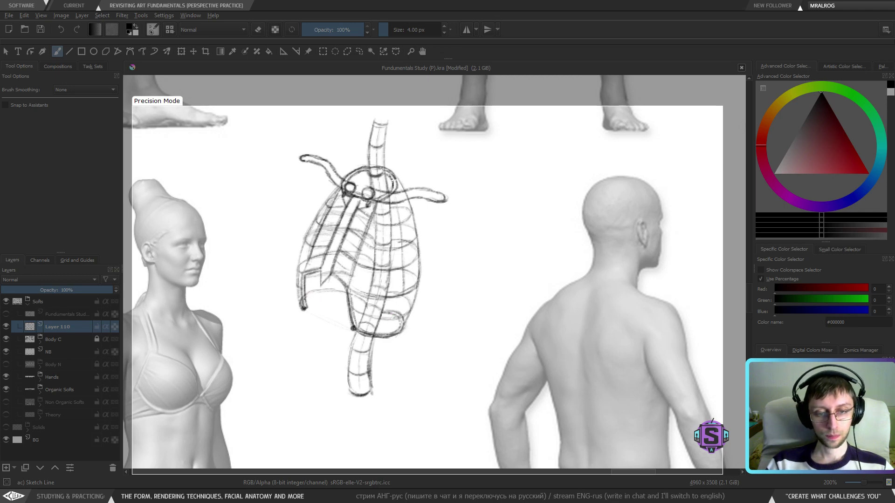
{"action": "mouse_move", "coordinate": [305, 297]}
{"action": "left_mouse_down"}
{"action": "mouse_move", "coordinate": [332, 292]}
{"action": "mouse_move", "coordinate": [365, 307]}
{"action": "left_mouse_up"}
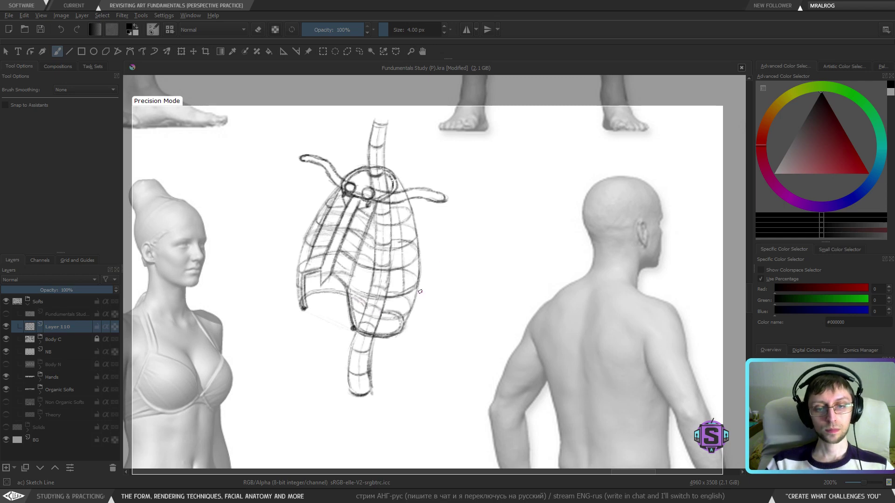
{"action": "key", "text": "1"}
{"action": "key", "text": "m"}
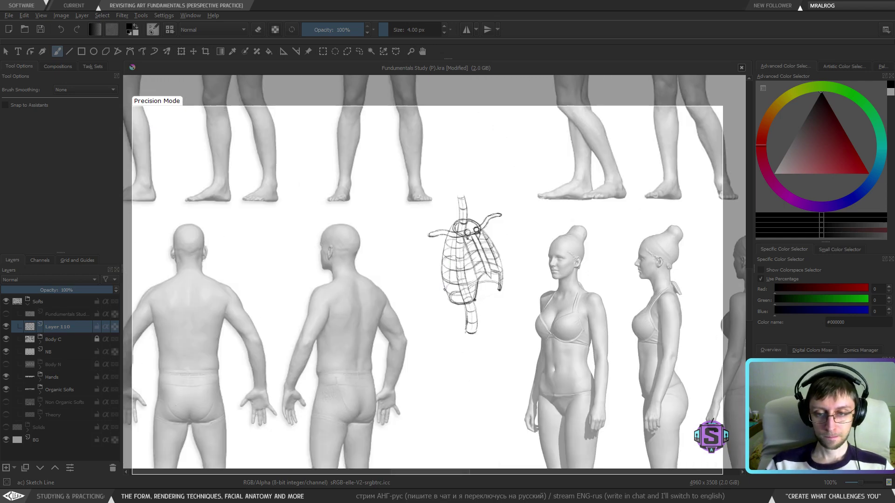
{"action": "key", "text": "m"}
{"action": "key", "text": "plus"}
Outline the rounded upper part of the sternum beneath the collarbone joints, refining its contour with a 2 px brush.
{"action": "mouse_move", "coordinate": [358, 259]}
{"action": "left_mouse_down"}
{"action": "mouse_move", "coordinate": [329, 244]}
{"action": "mouse_move", "coordinate": [319, 266]}
{"action": "left_mouse_up"}
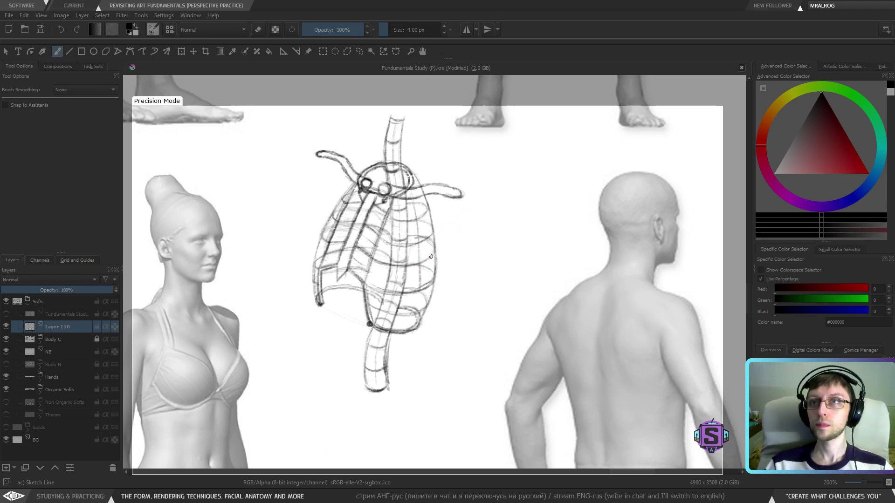
{"action": "left_click_drag", "start_coordinate": [411, 301], "coordinate": [421, 316]}
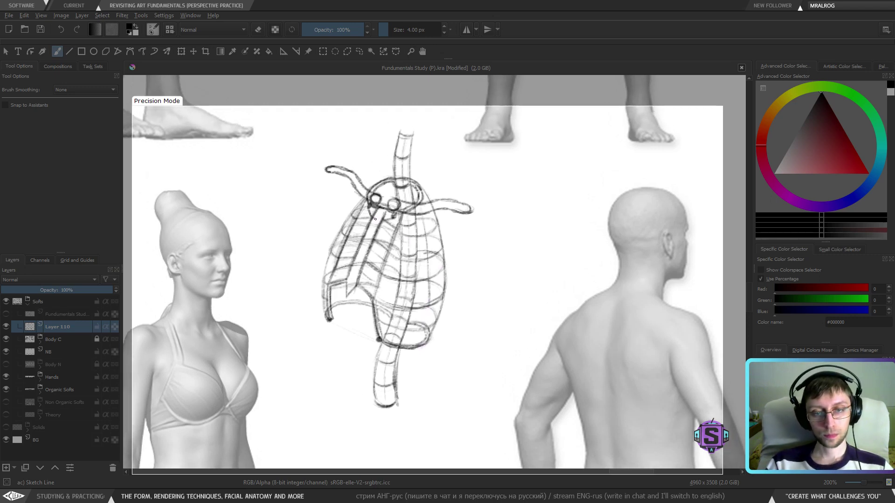
{"action": "mouse_move", "coordinate": [375, 217]}
{"action": "left_mouse_down"}
{"action": "mouse_move", "coordinate": [389, 219]}
{"action": "mouse_move", "coordinate": [381, 218]}
{"action": "left_mouse_up"}
{"action": "key", "text": "e"}
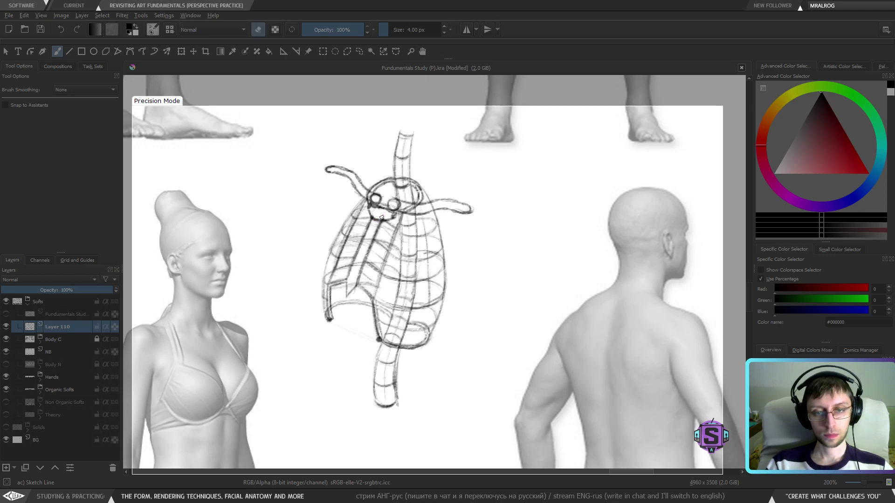
{"action": "key", "text": "e"}
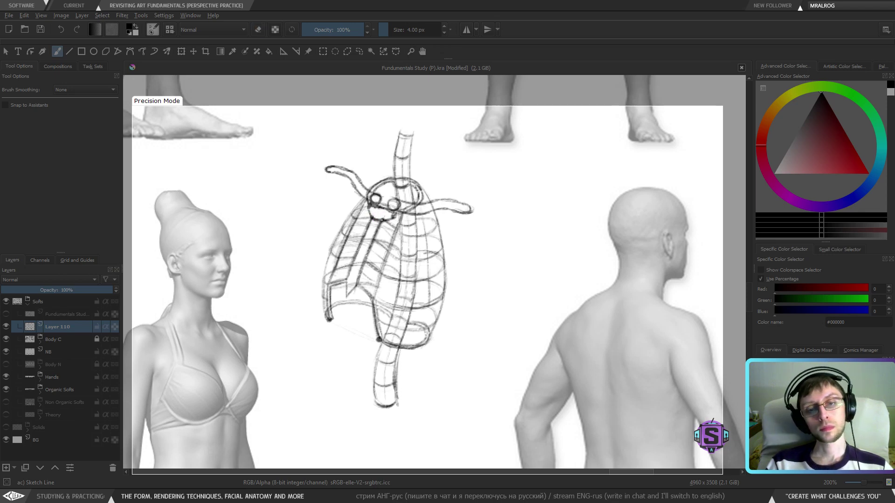
{"action": "key", "text": "e"}
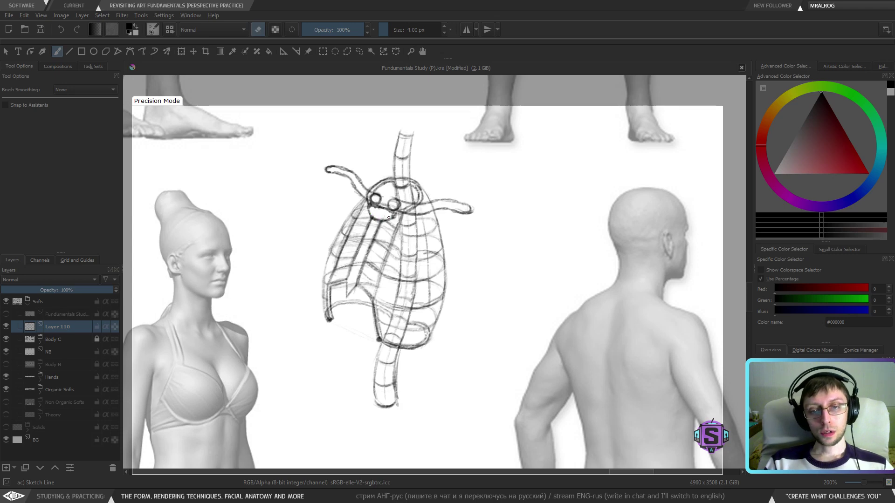
{"action": "key", "text": "e"}
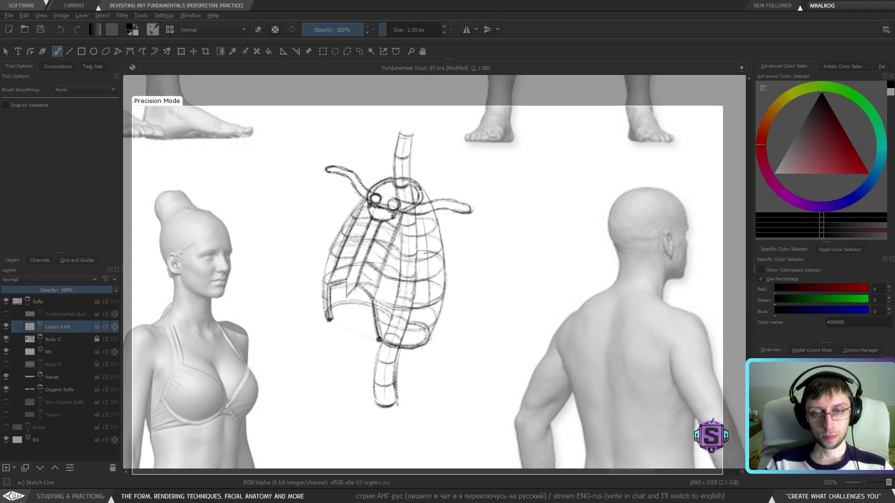
{"action": "mouse_move", "coordinate": [377, 207]}
{"action": "left_mouse_down"}
{"action": "mouse_move", "coordinate": [372, 219]}
{"action": "mouse_move", "coordinate": [381, 219]}
{"action": "left_mouse_up"}
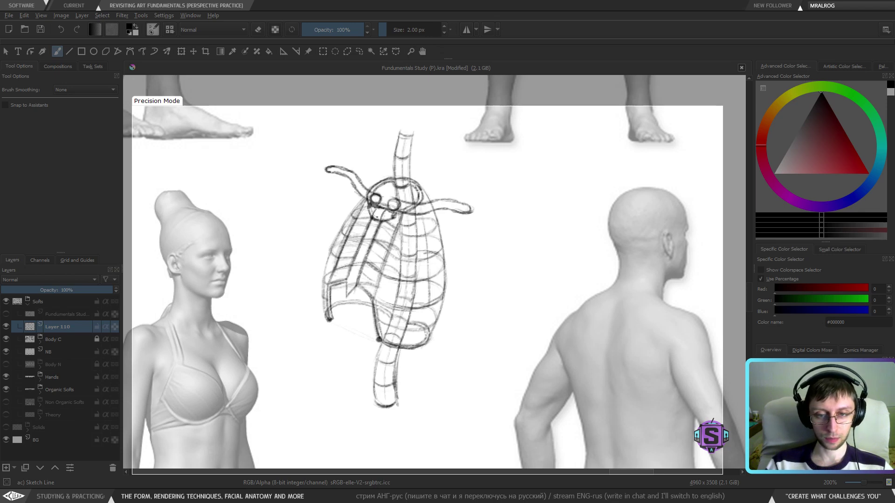
{"action": "left_click_drag", "start_coordinate": [377, 217], "coordinate": [382, 218]}
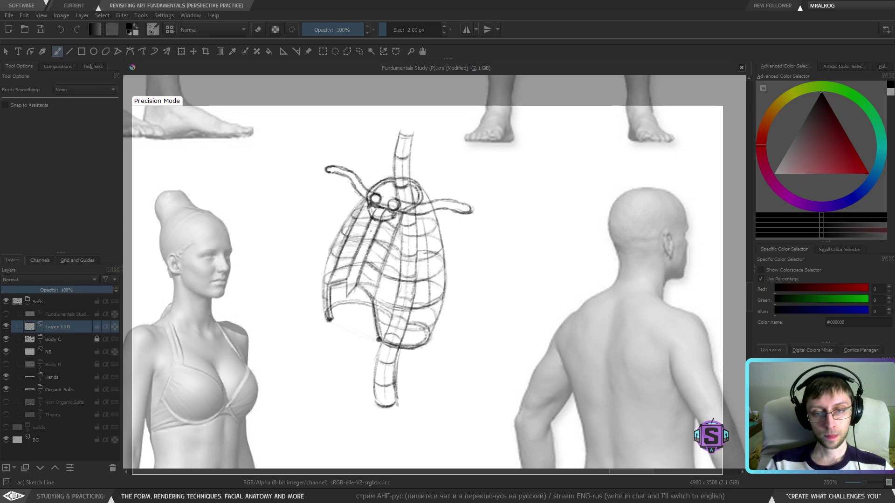
Extend the sternum's lower end into a dark pointed tip and check the sketch in mirrored view.
{"action": "left_click_drag", "start_coordinate": [358, 262], "coordinate": [347, 295]}
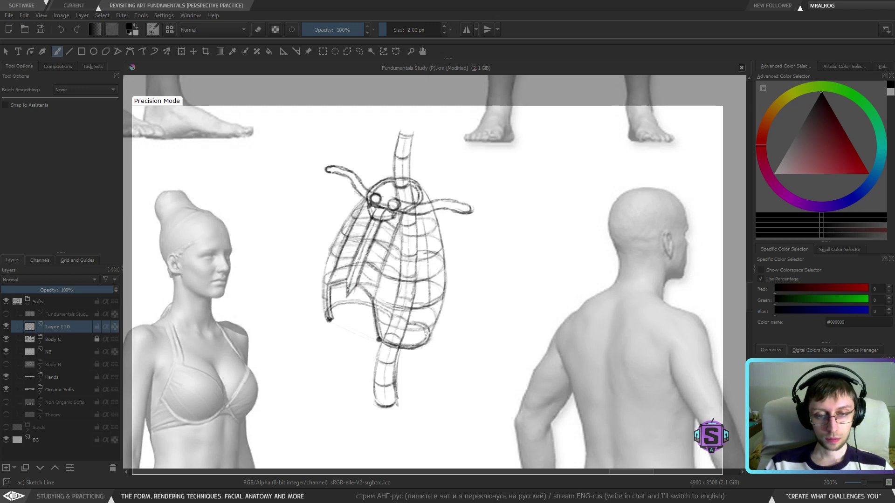
{"action": "left_click_drag", "start_coordinate": [345, 283], "coordinate": [346, 296]}
{"action": "left_click_drag", "start_coordinate": [349, 287], "coordinate": [351, 296]}
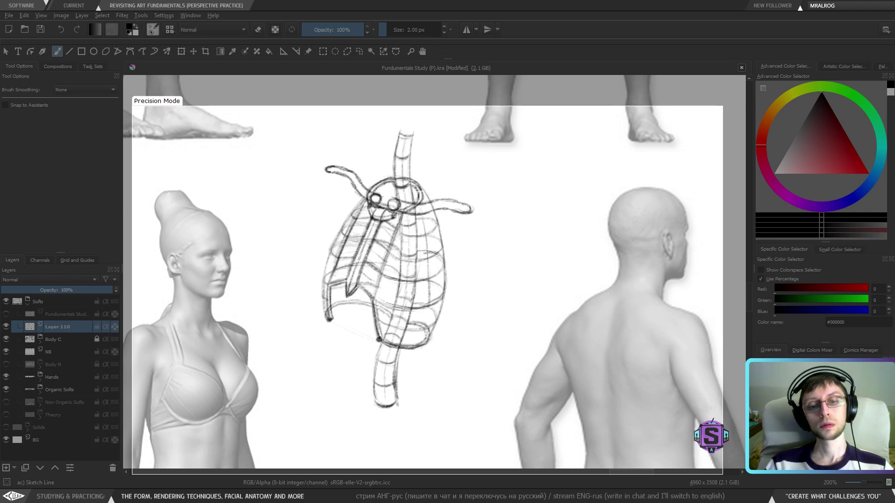
{"action": "key", "text": "1"}
{"action": "key", "text": "m"}
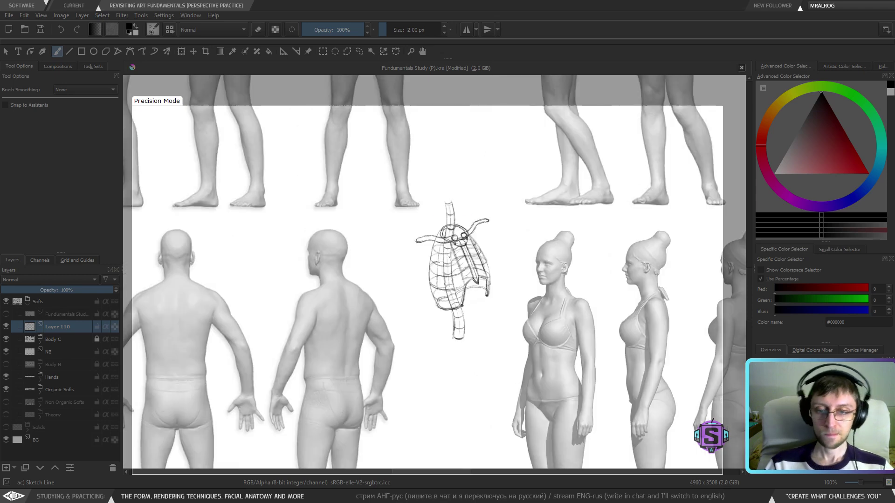
{"action": "key", "text": "m"}
{"action": "key", "text": "1"}
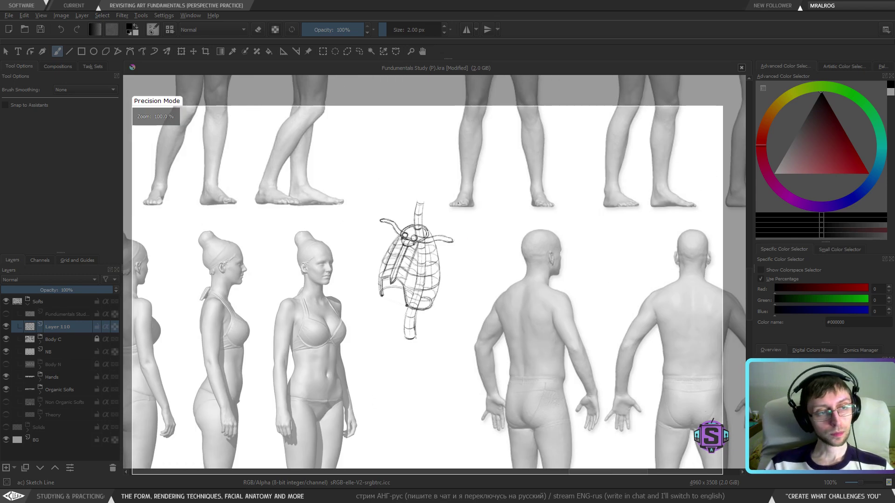
Sketch a short light arc above the outer end of the raised collarbone and check it in mirrored view.
{"action": "left_click_drag", "start_coordinate": [412, 343], "coordinate": [428, 323]}
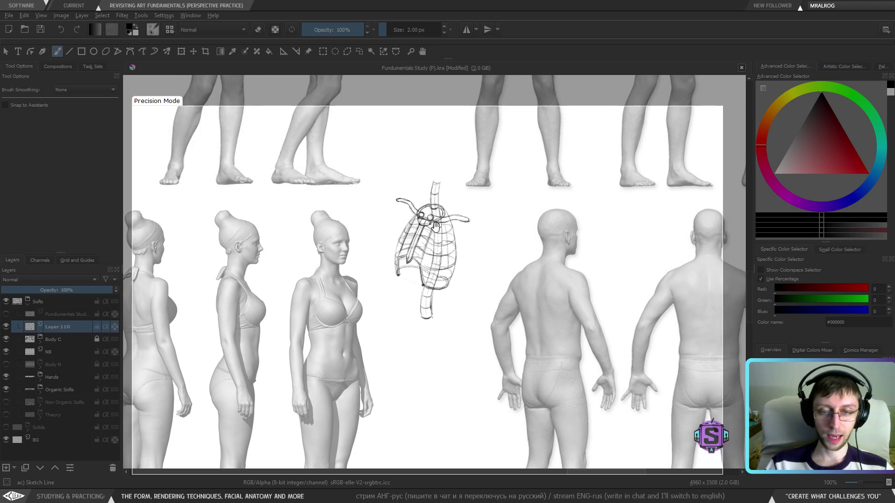
{"action": "scroll", "coordinate": [444, 174], "scroll_direction": "up", "scroll_amount": 2}
{"action": "left_click_drag", "start_coordinate": [444, 175], "coordinate": [447, 196]}
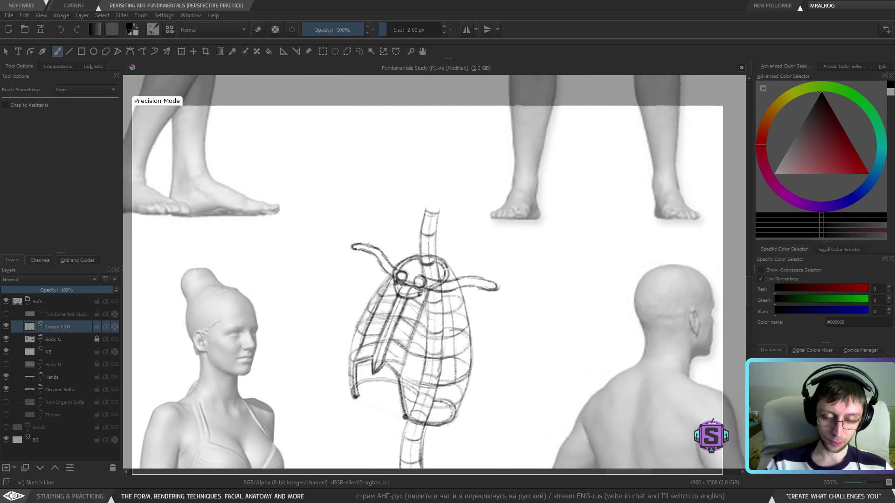
{"action": "scroll", "coordinate": [382, 276], "scroll_direction": "down", "scroll_amount": 1}
{"action": "scroll", "coordinate": [382, 276], "scroll_direction": "up", "scroll_amount": 1}
{"action": "left_click_drag", "start_coordinate": [400, 216], "coordinate": [396, 189]}
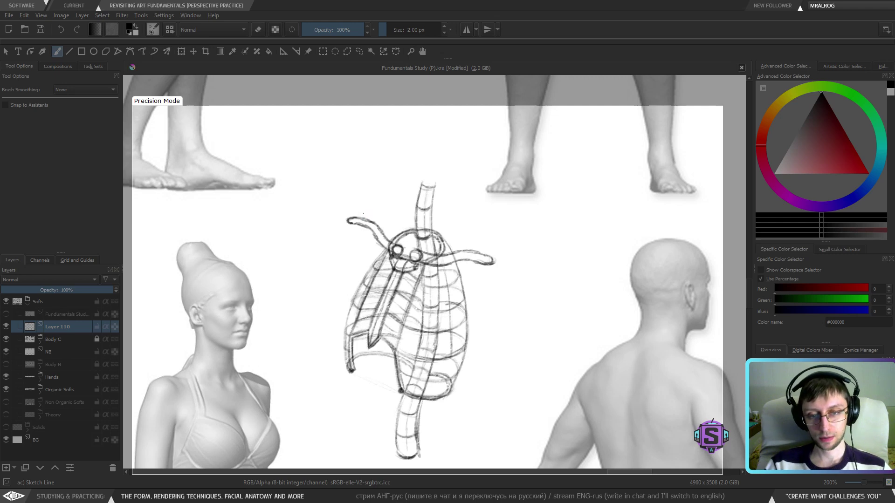
{"action": "left_click_drag", "start_coordinate": [359, 214], "coordinate": [371, 214]}
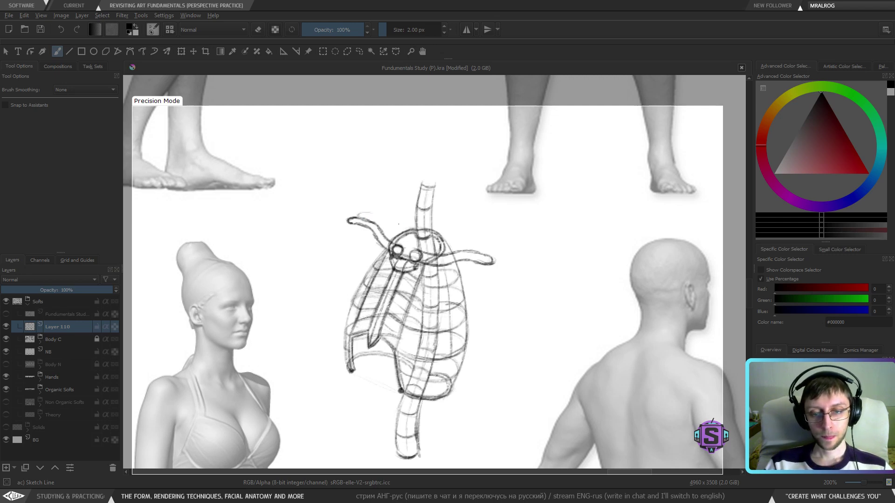
{"action": "key", "text": "m"}
{"action": "key", "text": "m"}
{"action": "left_click_drag", "start_coordinate": [425, 373], "coordinate": [409, 295]}
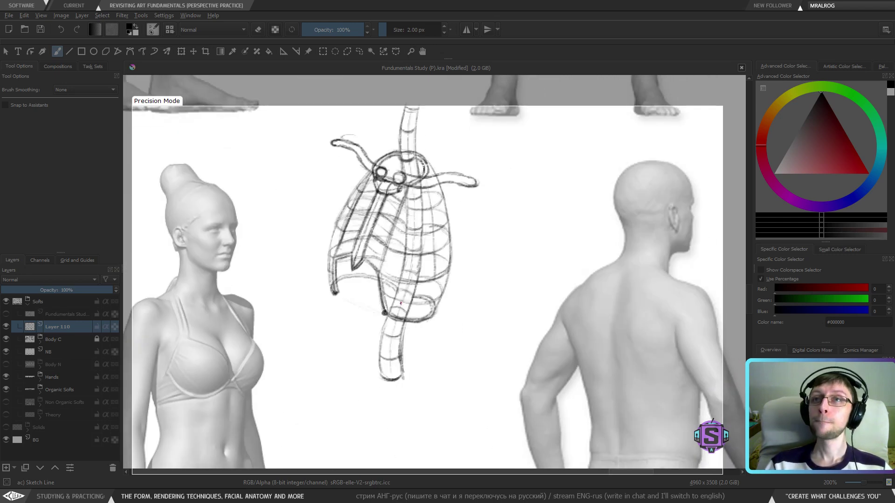
{"action": "scroll", "coordinate": [425, 237], "scroll_direction": "up", "scroll_amount": 1}
{"action": "scroll", "coordinate": [373, 200], "scroll_direction": "up", "scroll_amount": 1}
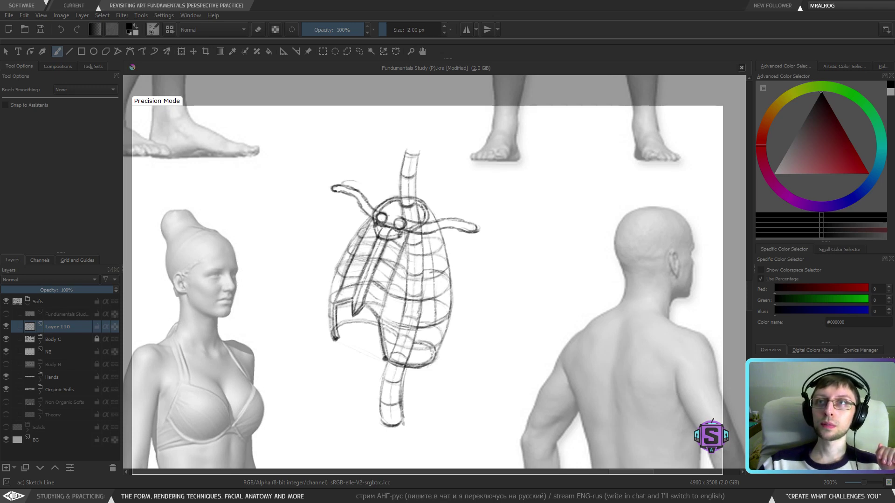
{"action": "left_click_drag", "start_coordinate": [485, 310], "coordinate": [545, 270]}
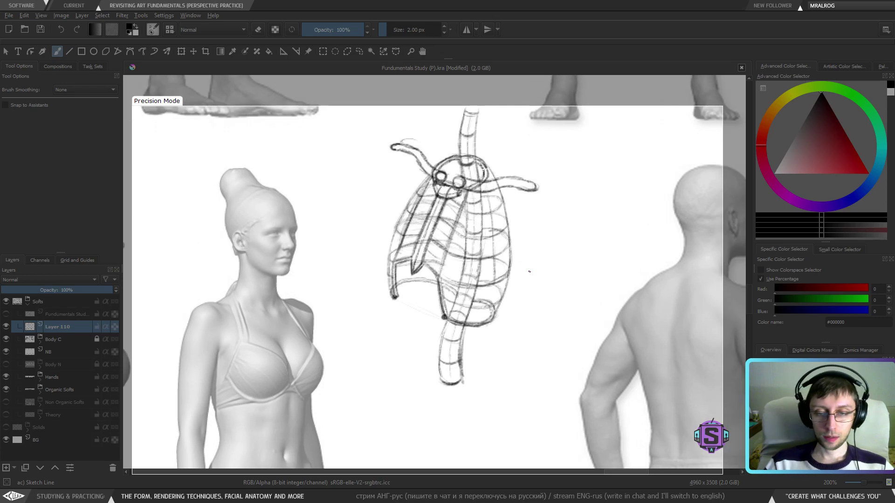
{"action": "left_click_drag", "start_coordinate": [516, 214], "coordinate": [519, 281]}
{"action": "key", "text": "ctrl+z"}
Draw a shallow box in perspective in the empty space between the existing box study and the front-view female figure.
{"action": "key", "text": "minus"}
{"action": "key", "text": "minus"}
{"action": "mouse_move", "coordinate": [254, 346]}
{"action": "left_mouse_down"}
{"action": "mouse_move", "coordinate": [393, 313]}
{"action": "mouse_move", "coordinate": [422, 334]}
{"action": "mouse_move", "coordinate": [524, 329]}
{"action": "left_mouse_up"}
{"action": "left_click_drag", "start_coordinate": [289, 342], "coordinate": [546, 327]}
{"action": "key", "text": "plus"}
{"action": "key", "text": "plus"}
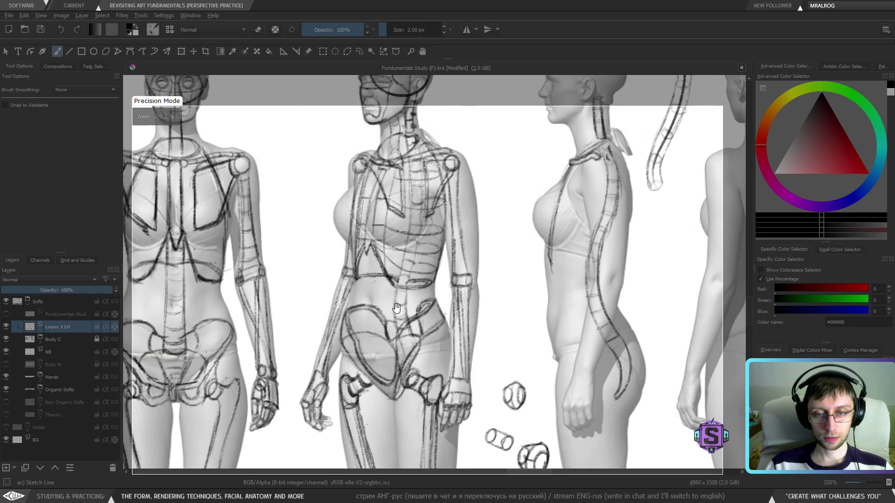
{"action": "left_click_drag", "start_coordinate": [396, 308], "coordinate": [404, 357]}
{"action": "left_click_drag", "start_coordinate": [192, 270], "coordinate": [469, 324]}
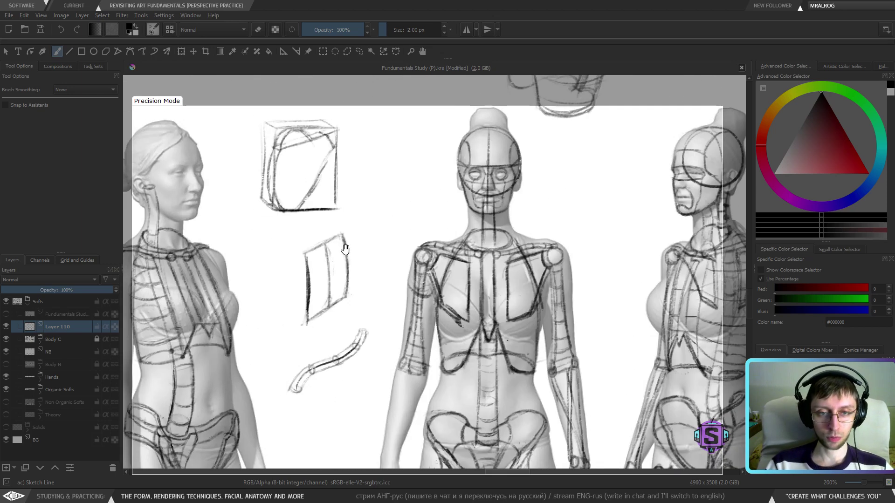
{"action": "left_click_drag", "start_coordinate": [344, 249], "coordinate": [365, 279]}
{"action": "scroll", "coordinate": [317, 264], "scroll_direction": "up", "scroll_amount": 1}
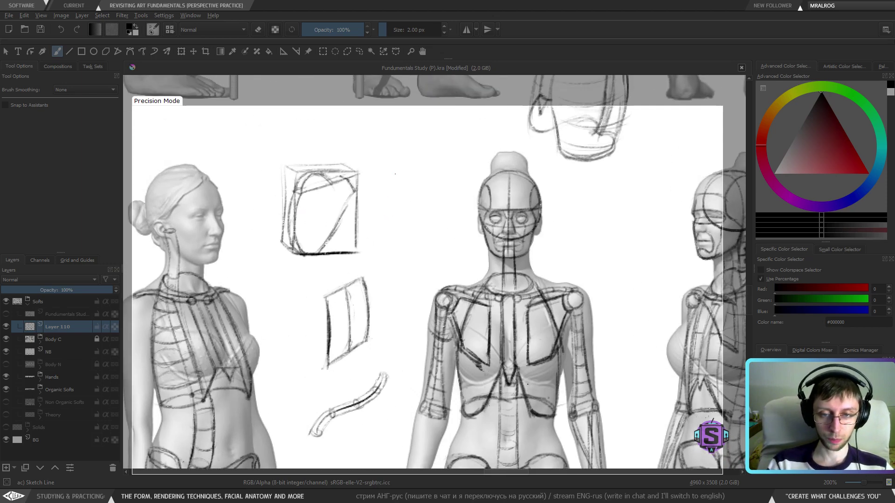
{"action": "mouse_move", "coordinate": [395, 176]}
{"action": "left_mouse_down"}
{"action": "mouse_move", "coordinate": [395, 249]}
{"action": "mouse_move", "coordinate": [447, 238]}
{"action": "left_mouse_up"}
{"action": "left_click_drag", "start_coordinate": [396, 177], "coordinate": [447, 166]}
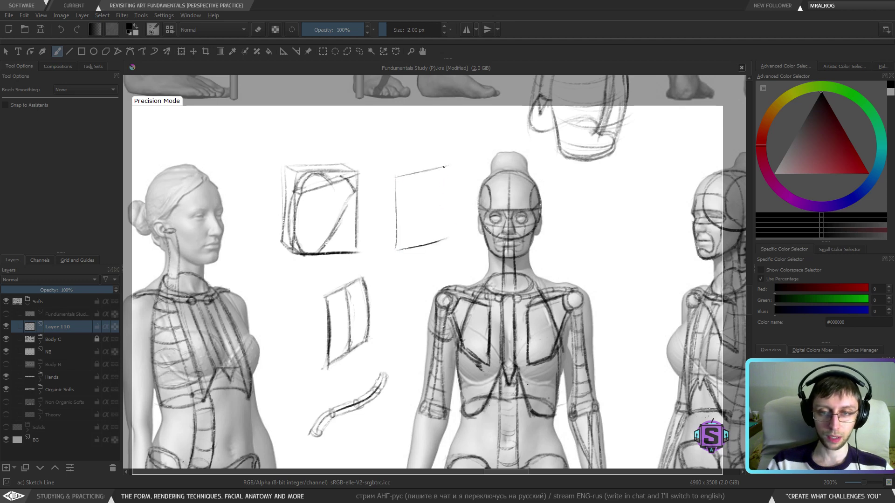
{"action": "mouse_move", "coordinate": [445, 245]}
{"action": "left_mouse_down"}
{"action": "mouse_move", "coordinate": [446, 167]}
{"action": "mouse_move", "coordinate": [427, 165]}
{"action": "left_mouse_up"}
{"action": "left_click_drag", "start_coordinate": [386, 186], "coordinate": [387, 241]}
{"action": "left_click_drag", "start_coordinate": [385, 174], "coordinate": [395, 178]}
{"action": "right_click", "coordinate": [402, 191]}
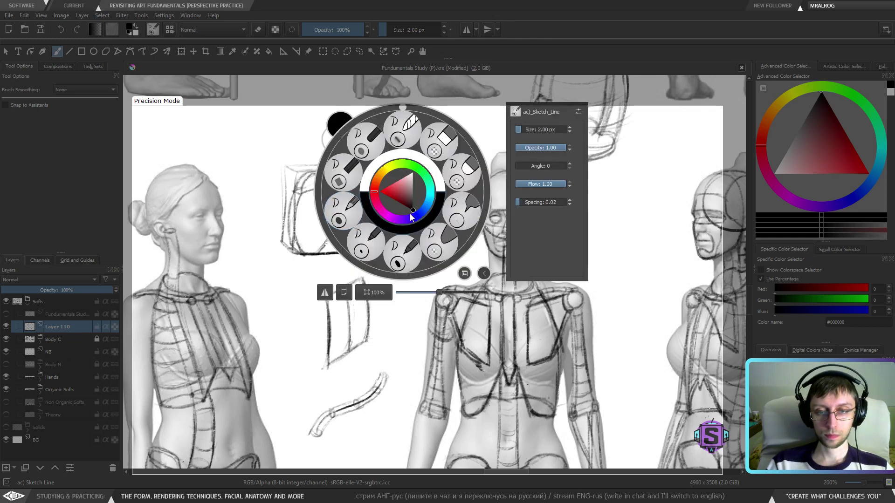
{"action": "left_click", "coordinate": [342, 252]}
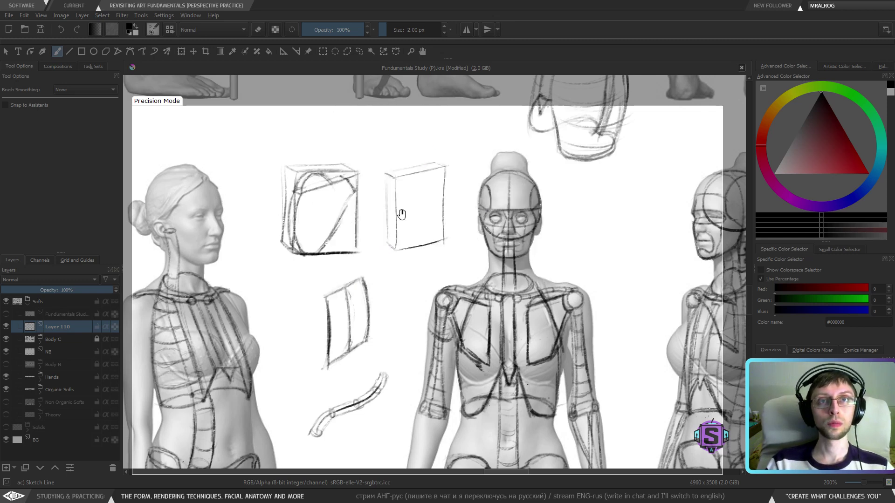
Lasso the shallow box sketch beside the front-view female figure, delete it, and clear the selection.
{"action": "scroll", "coordinate": [401, 214], "scroll_direction": "up", "scroll_amount": 1}
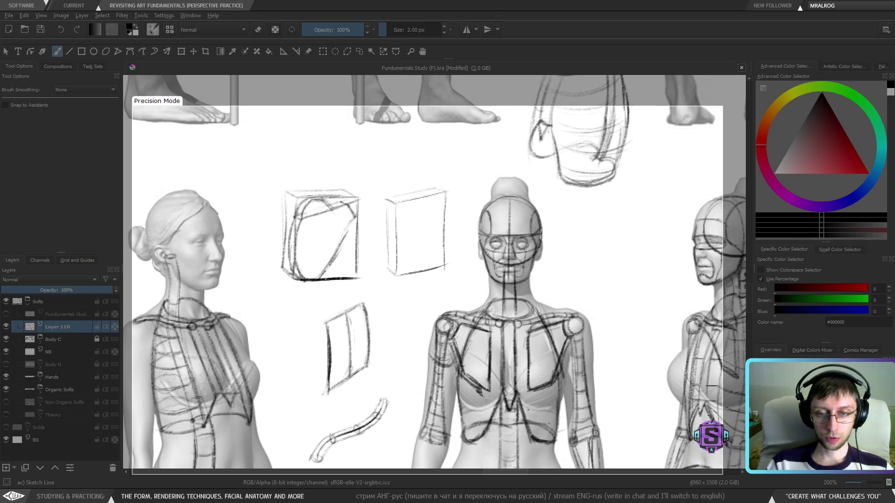
{"action": "mouse_move", "coordinate": [402, 274]}
{"action": "left_mouse_down"}
{"action": "mouse_move", "coordinate": [440, 223]}
{"action": "mouse_move", "coordinate": [436, 229]}
{"action": "mouse_move", "coordinate": [437, 199]}
{"action": "mouse_move", "coordinate": [403, 205]}
{"action": "mouse_move", "coordinate": [431, 203]}
{"action": "mouse_move", "coordinate": [397, 242]}
{"action": "left_mouse_up"}
{"action": "left_click_drag", "start_coordinate": [400, 204], "coordinate": [398, 239]}
{"action": "mouse_move", "coordinate": [399, 244]}
{"action": "left_mouse_down"}
{"action": "mouse_move", "coordinate": [401, 282]}
{"action": "mouse_move", "coordinate": [453, 188]}
{"action": "mouse_move", "coordinate": [384, 183]}
{"action": "mouse_move", "coordinate": [394, 311]}
{"action": "left_mouse_up"}
{"action": "key", "text": "l"}
{"action": "key", "text": "Delete"}
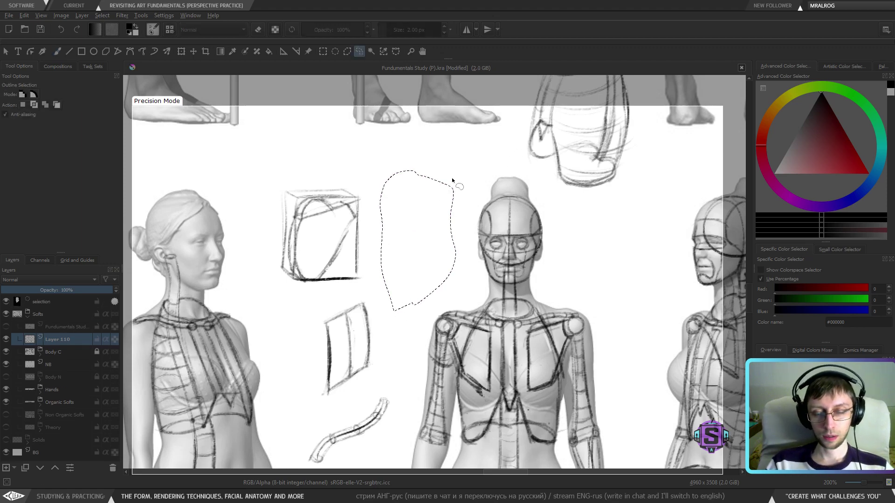
{"action": "key", "text": "ctrl+shift+a"}
Return to the freehand brush and move on to the unsketched female back views.
{"action": "key", "text": "b"}
{"action": "scroll", "coordinate": [453, 252], "scroll_direction": "down", "scroll_amount": 2}
{"action": "mouse_move", "coordinate": [522, 273]}
{"action": "left_mouse_down"}
{"action": "mouse_move", "coordinate": [345, 255]}
{"action": "mouse_move", "coordinate": [209, 228]}
{"action": "left_mouse_up"}
{"action": "left_click_drag", "start_coordinate": [505, 295], "coordinate": [316, 263]}
{"action": "scroll", "coordinate": [386, 276], "scroll_direction": "up", "scroll_amount": 2}
{"action": "left_click_drag", "start_coordinate": [373, 264], "coordinate": [541, 305]}
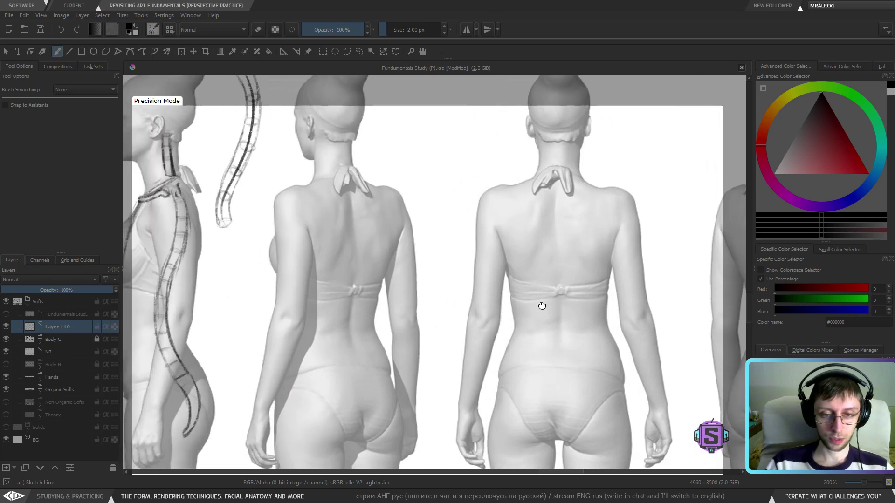
{"action": "mouse_move", "coordinate": [346, 208]}
{"action": "left_mouse_down"}
{"action": "mouse_move", "coordinate": [339, 245]}
{"action": "mouse_move", "coordinate": [375, 237]}
{"action": "mouse_move", "coordinate": [402, 250]}
{"action": "mouse_move", "coordinate": [381, 259]}
{"action": "left_mouse_up"}
{"action": "key", "text": "ctrl+z"}
{"action": "scroll", "coordinate": [399, 254], "scroll_direction": "down", "scroll_amount": 1}
{"action": "scroll", "coordinate": [395, 262], "scroll_direction": "up", "scroll_amount": 1}
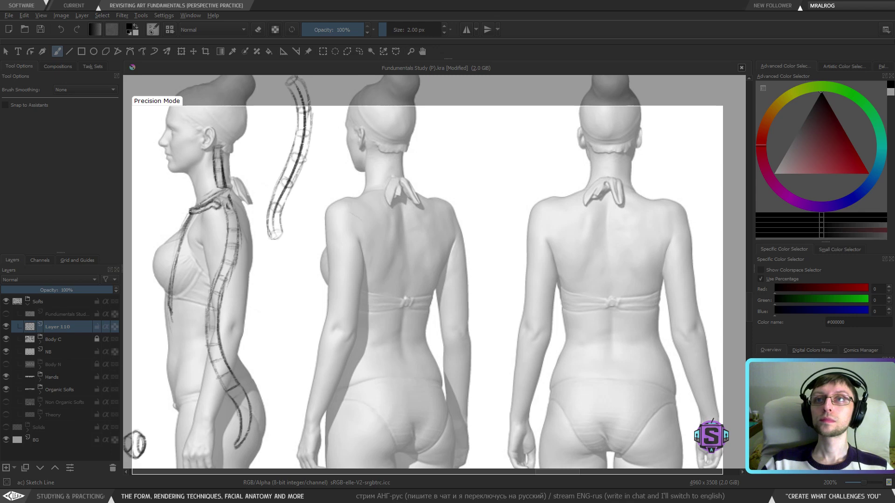
{"action": "left_click_drag", "start_coordinate": [419, 306], "coordinate": [406, 300]}
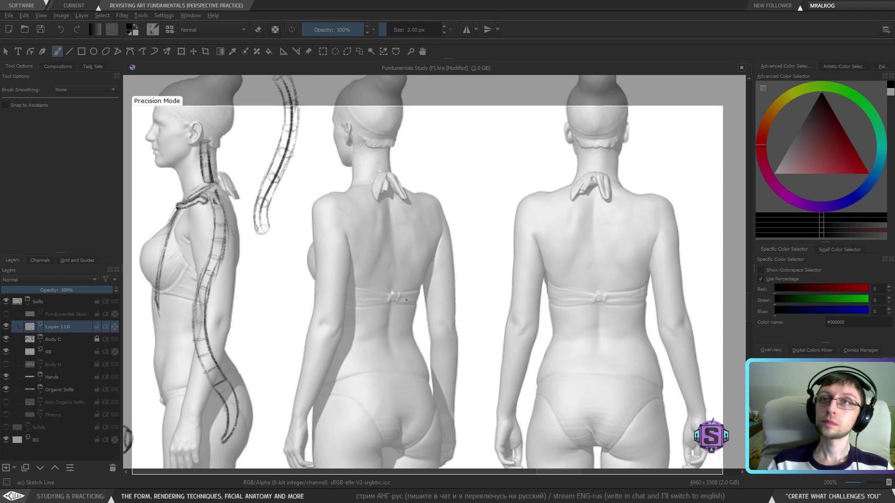
{"action": "left_click_drag", "start_coordinate": [346, 222], "coordinate": [358, 236]}
{"action": "key", "text": "]"}
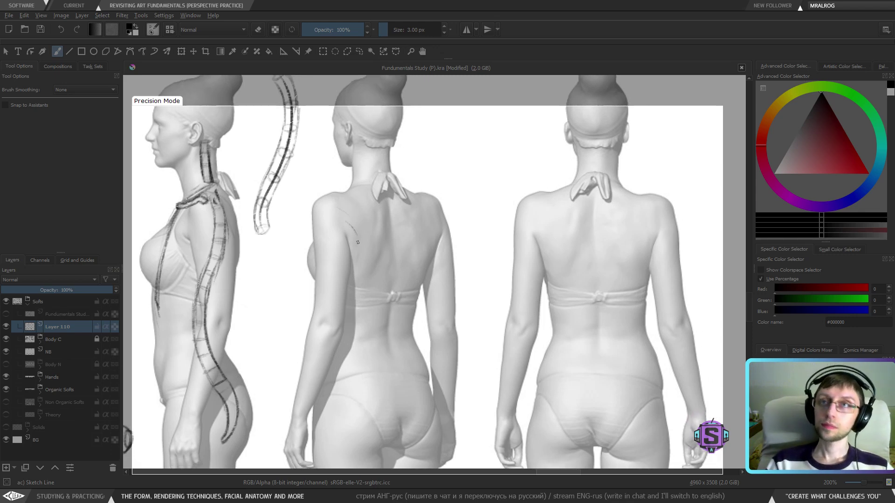
{"action": "key", "text": "ctrl+z"}
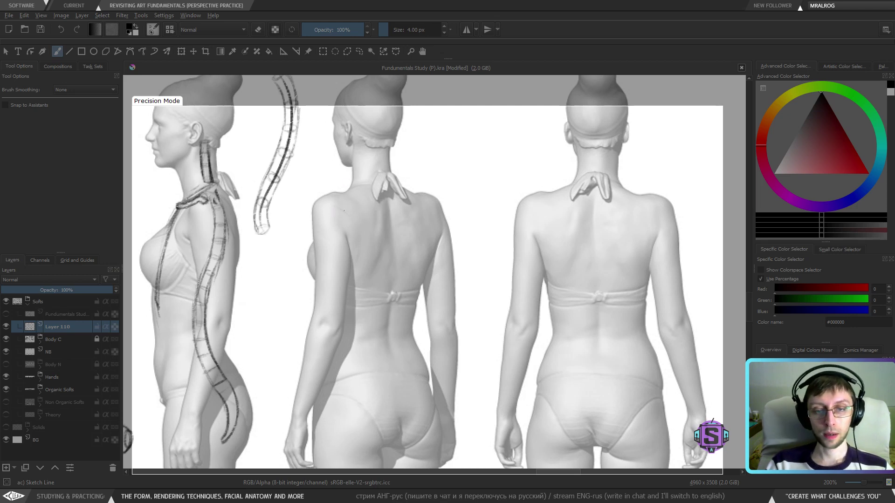
Sketch a small oval shoulder socket and a tapering shoulder blade outline on the three-quarter back view with a 4 px brush.
{"action": "left_click_drag", "start_coordinate": [343, 215], "coordinate": [341, 218]}
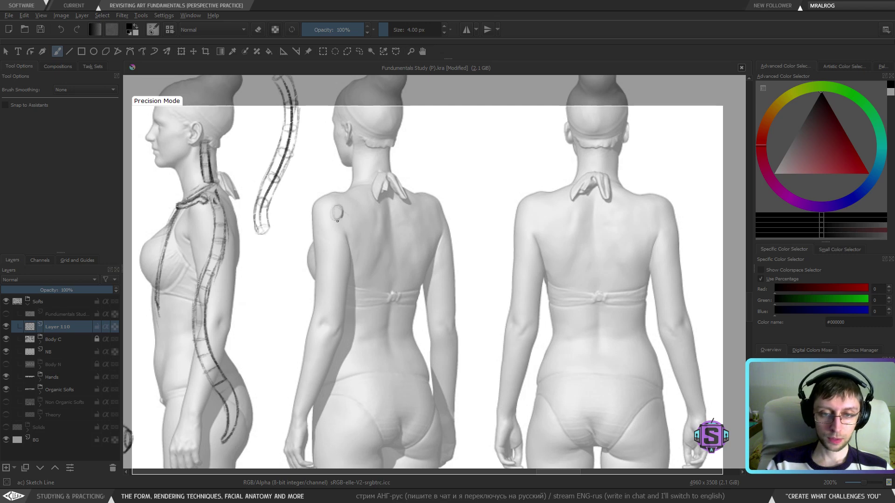
{"action": "left_click_drag", "start_coordinate": [338, 220], "coordinate": [335, 218]}
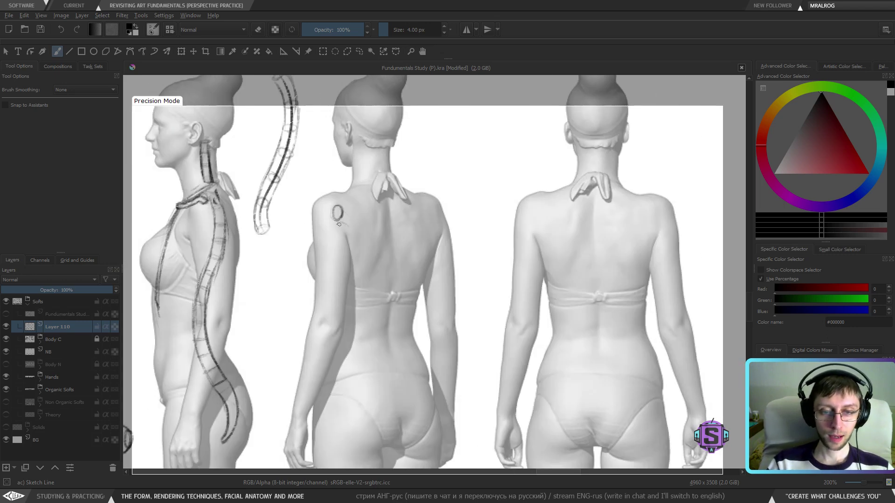
{"action": "left_click_drag", "start_coordinate": [344, 223], "coordinate": [358, 243]}
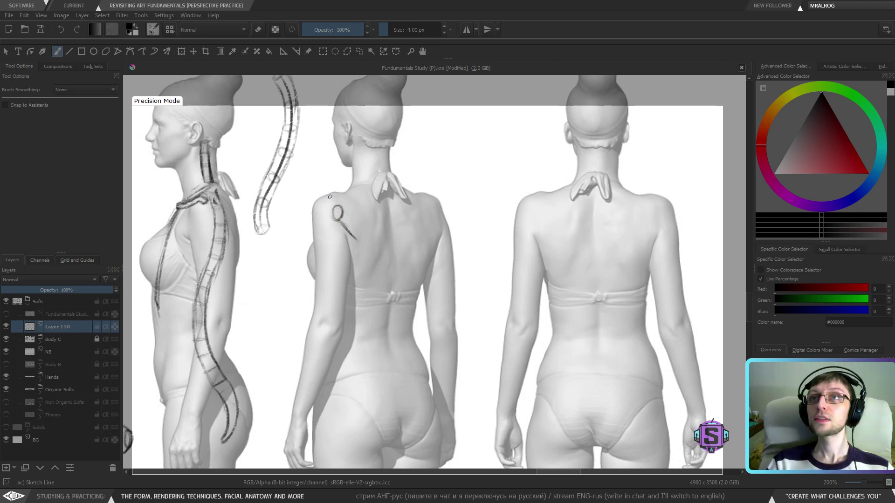
{"action": "key", "text": "ctrl+z"}
{"action": "key", "text": "ctrl+z"}
{"action": "key", "text": "ctrl+z"}
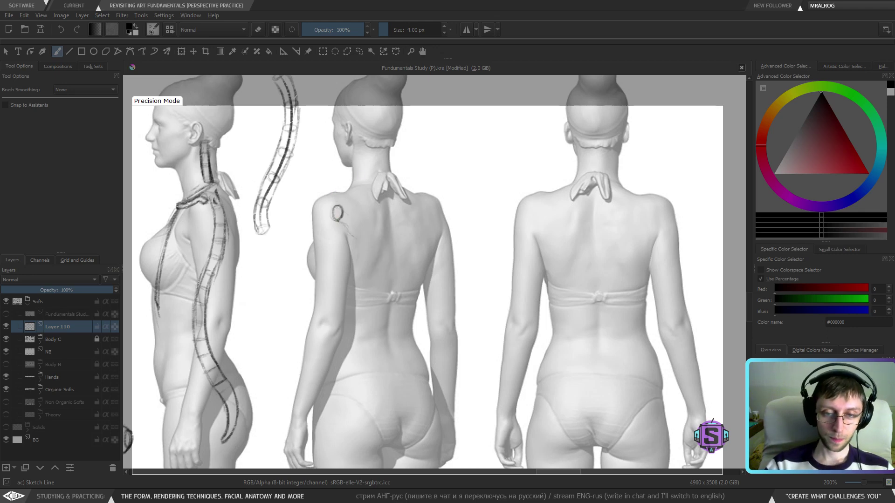
{"action": "left_click_drag", "start_coordinate": [338, 220], "coordinate": [352, 232]}
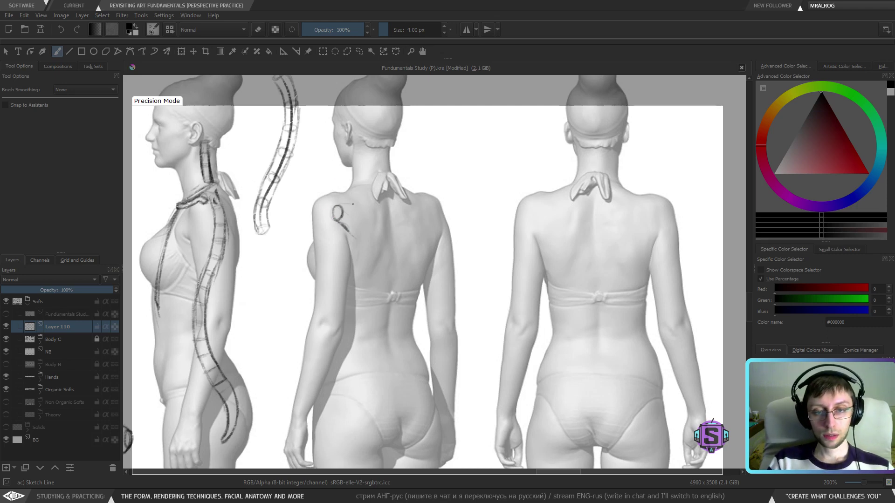
{"action": "mouse_move", "coordinate": [343, 204]}
{"action": "left_mouse_down"}
{"action": "mouse_move", "coordinate": [380, 210]}
{"action": "mouse_move", "coordinate": [381, 223]}
{"action": "mouse_move", "coordinate": [375, 203]}
{"action": "mouse_move", "coordinate": [358, 262]}
{"action": "left_mouse_up"}
{"action": "left_click_drag", "start_coordinate": [348, 229], "coordinate": [359, 267]}
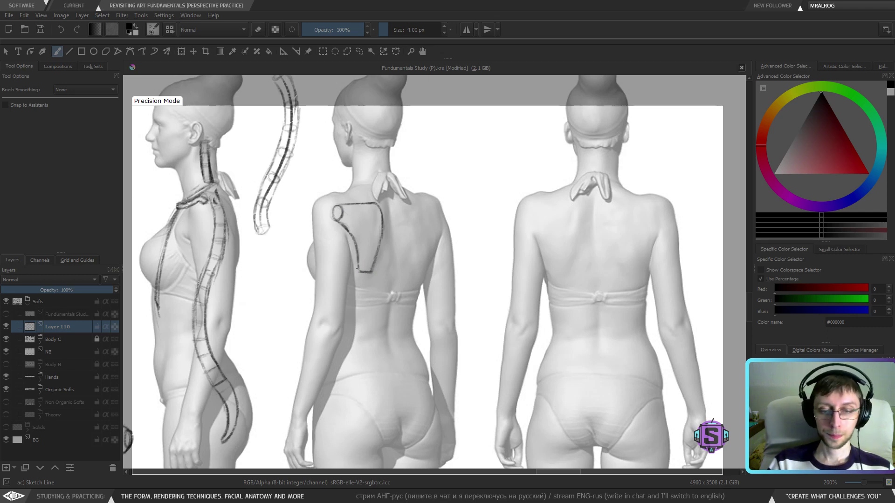
Erase the blunt lower corner of the shoulder blade and redraw it as a narrower tip with a 6 px brush.
{"action": "key", "text": "e"}
{"action": "key", "text": "bracketright"}
{"action": "left_click_drag", "start_coordinate": [349, 247], "coordinate": [364, 273]}
{"action": "key", "text": "e"}
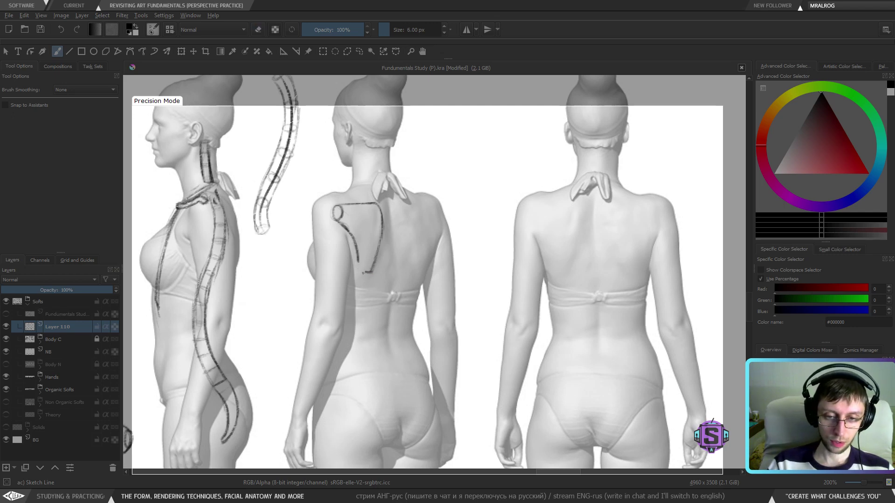
{"action": "left_click_drag", "start_coordinate": [365, 271], "coordinate": [358, 258]}
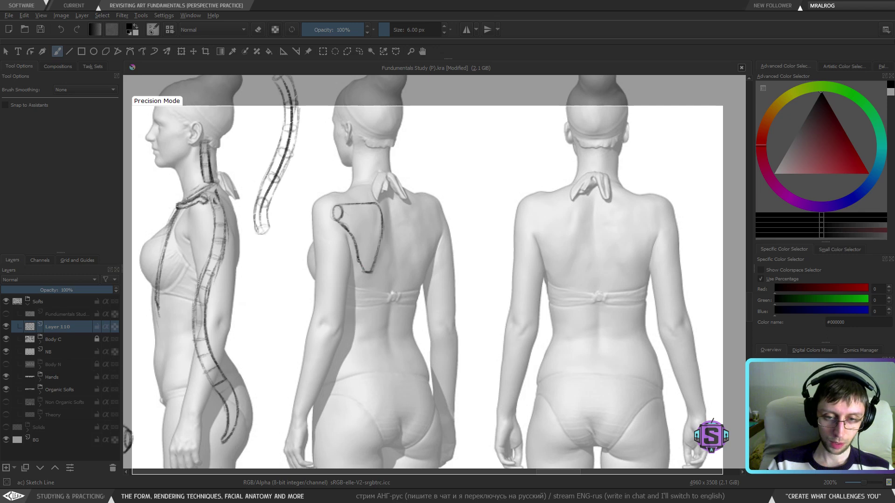
{"action": "key", "text": "e"}
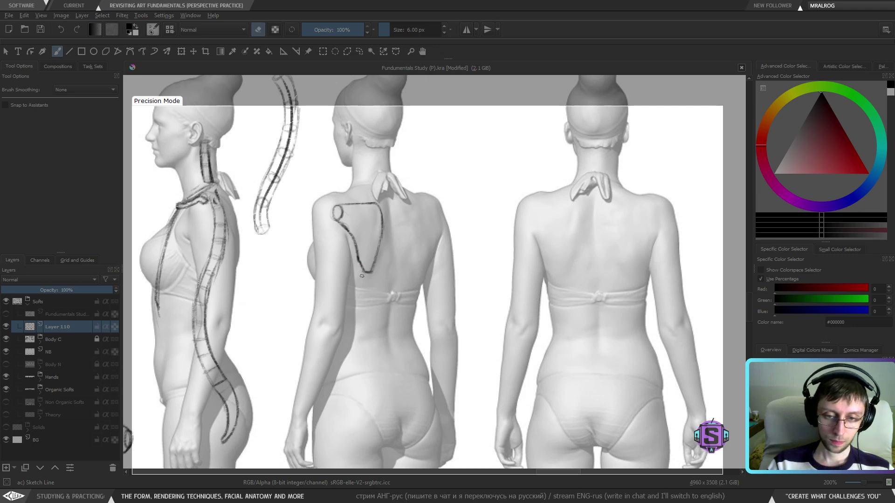
{"action": "key", "text": "e"}
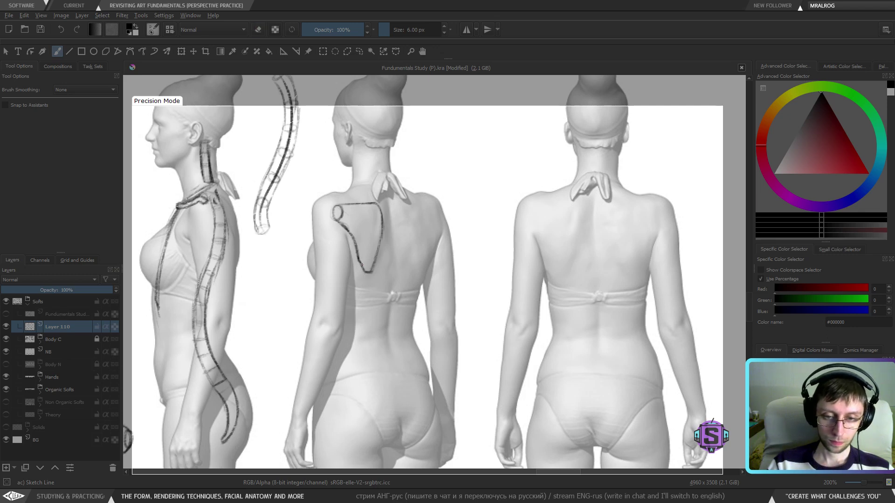
With a 4 px brush, extend the shoulder blade's upper ridge outward past the socket, then reinforce the inner edge and the socket rim.
{"action": "key", "text": "bracketleft"}
{"action": "key", "text": "bracketleft"}
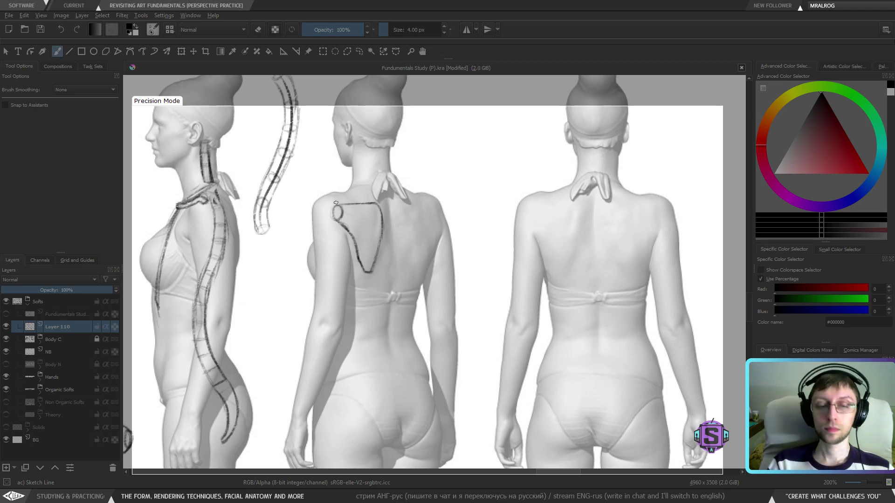
{"action": "mouse_move", "coordinate": [345, 204]}
{"action": "left_mouse_down"}
{"action": "mouse_move", "coordinate": [321, 203]}
{"action": "mouse_move", "coordinate": [374, 210]}
{"action": "mouse_move", "coordinate": [377, 253]}
{"action": "left_mouse_up"}
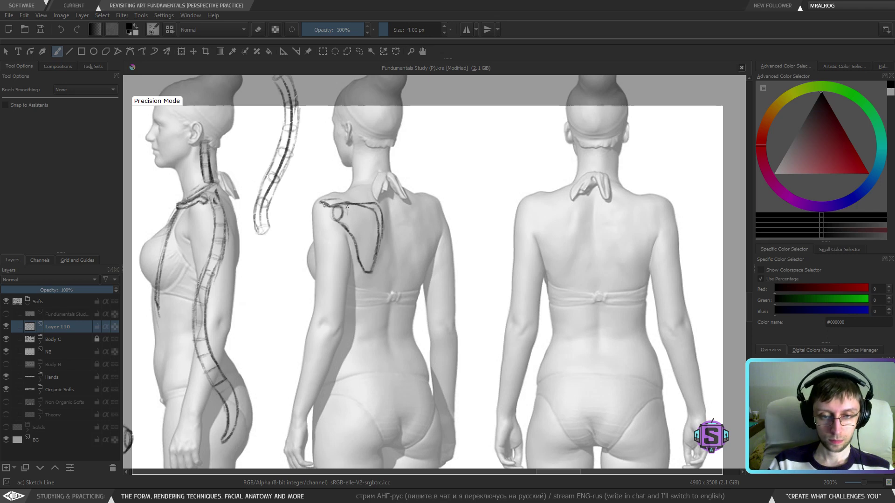
{"action": "mouse_move", "coordinate": [347, 205]}
{"action": "left_mouse_down"}
{"action": "mouse_move", "coordinate": [344, 226]}
{"action": "mouse_move", "coordinate": [333, 215]}
{"action": "left_mouse_up"}
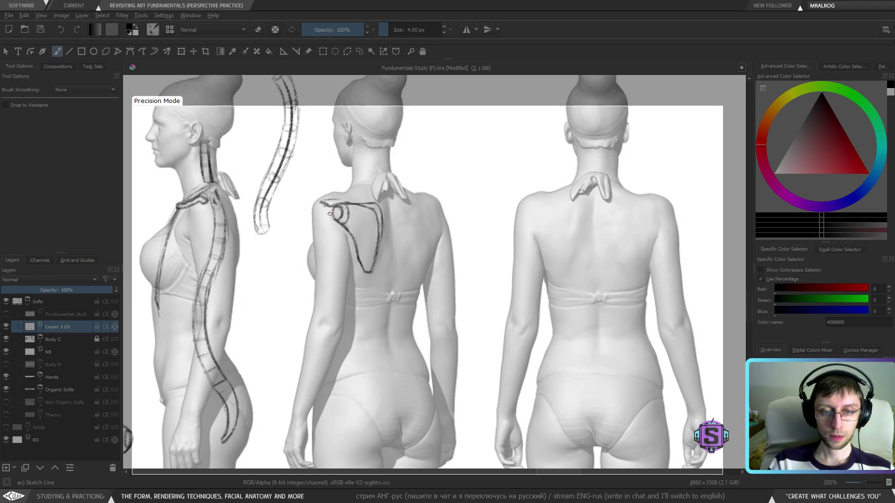
Sketch a circle for the upper arm bone's head beside the socket, redrawing it slightly lower under the shoulder blade's ridge.
{"action": "left_click_drag", "start_coordinate": [334, 211], "coordinate": [318, 208]}
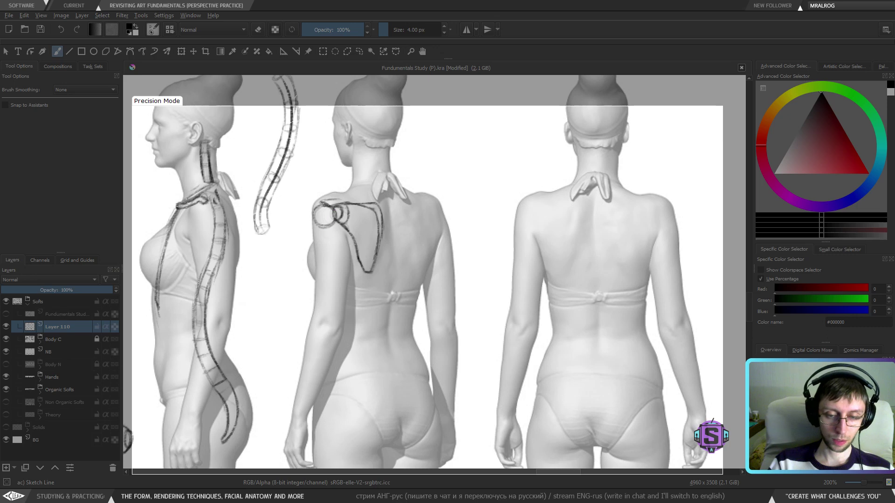
{"action": "key", "text": "ctrl+z"}
{"action": "key", "text": "ctrl+z"}
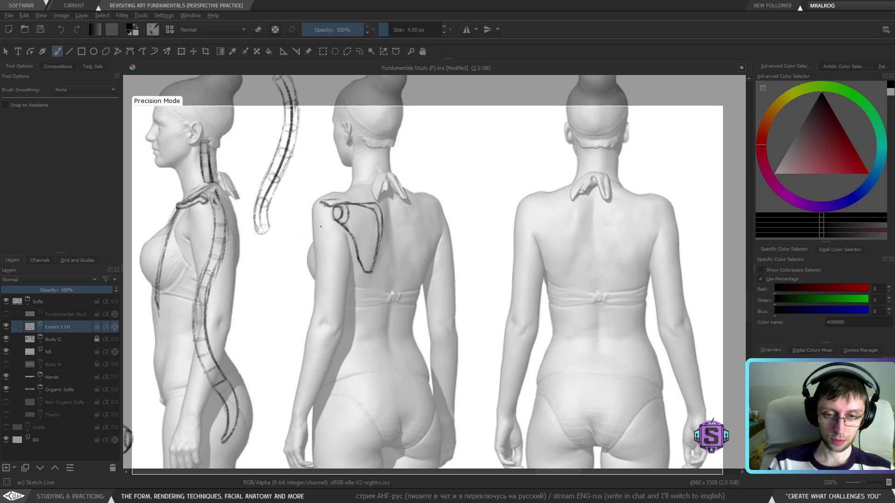
{"action": "mouse_move", "coordinate": [319, 210]}
{"action": "left_mouse_down"}
{"action": "mouse_move", "coordinate": [326, 228]}
{"action": "mouse_move", "coordinate": [331, 210]}
{"action": "mouse_move", "coordinate": [321, 200]}
{"action": "left_mouse_up"}
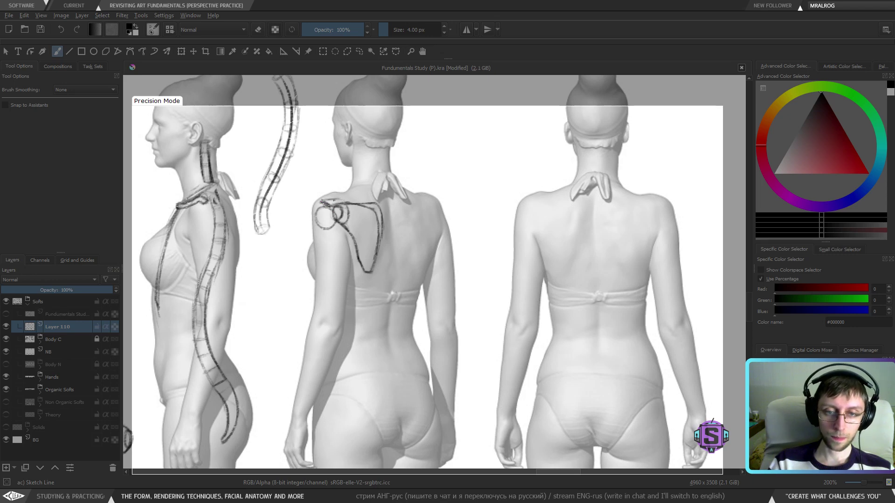
Try several movement strokes outward and upward from the shoulder joint of the three-quarter back figure, and undo them.
{"action": "mouse_move", "coordinate": [333, 232]}
{"action": "left_mouse_down"}
{"action": "mouse_move", "coordinate": [331, 246]}
{"action": "mouse_move", "coordinate": [302, 188]}
{"action": "mouse_move", "coordinate": [309, 206]}
{"action": "left_mouse_up"}
{"action": "key", "text": "ctrl+z"}
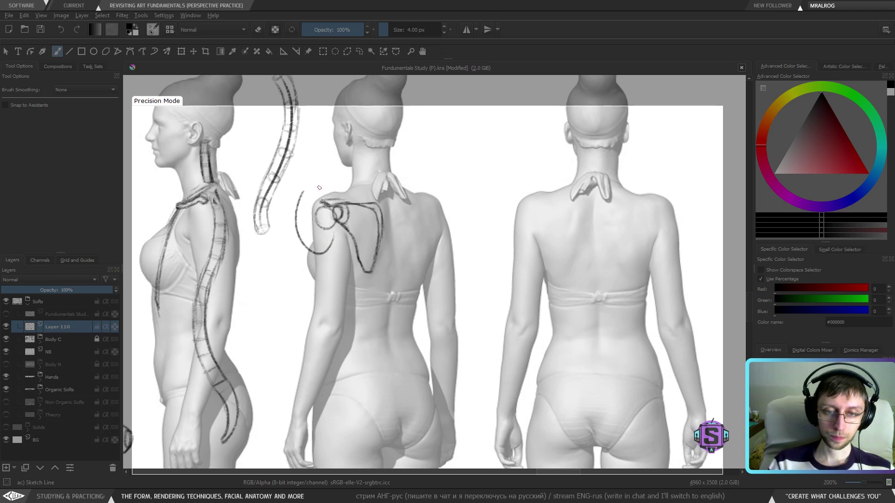
{"action": "key", "text": "ctrl+z"}
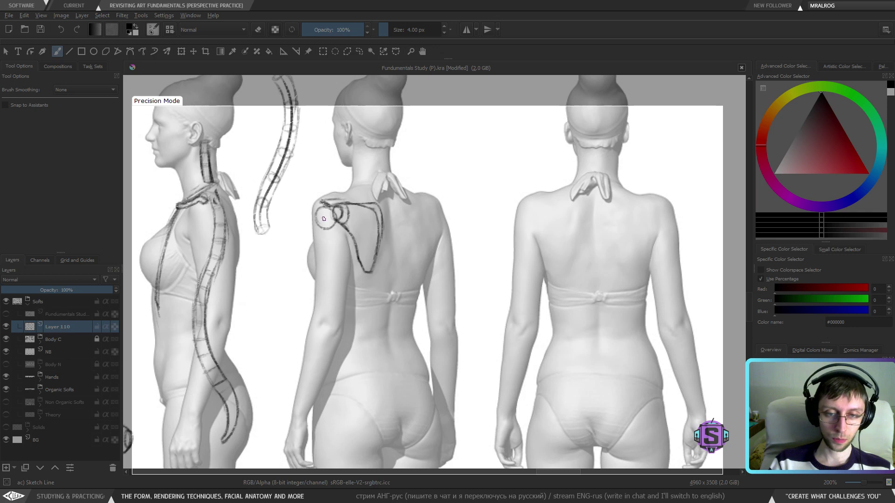
{"action": "mouse_move", "coordinate": [324, 219]}
{"action": "left_mouse_down"}
{"action": "mouse_move", "coordinate": [261, 233]}
{"action": "mouse_move", "coordinate": [278, 239]}
{"action": "left_mouse_up"}
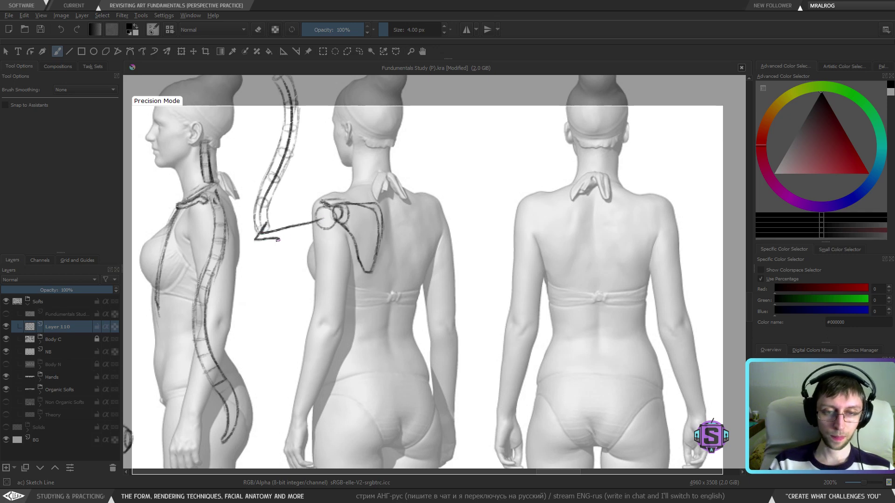
{"action": "key", "text": "ctrl+z"}
{"action": "mouse_move", "coordinate": [359, 218]}
{"action": "left_mouse_down"}
{"action": "mouse_move", "coordinate": [317, 200]}
{"action": "mouse_move", "coordinate": [332, 158]}
{"action": "left_mouse_up"}
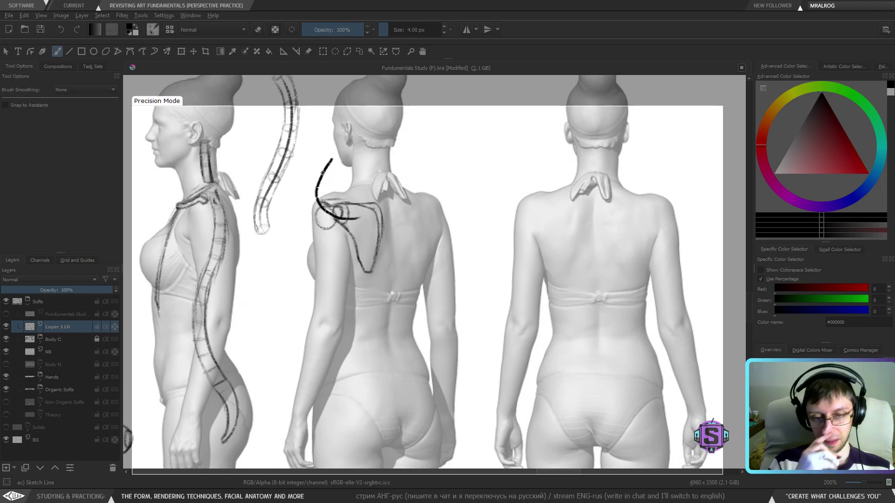
{"action": "key", "text": "ctrl+z"}
{"action": "mouse_move", "coordinate": [340, 220]}
{"action": "left_mouse_down"}
{"action": "mouse_move", "coordinate": [291, 192]}
{"action": "mouse_move", "coordinate": [289, 143]}
{"action": "mouse_move", "coordinate": [308, 156]}
{"action": "left_mouse_up"}
{"action": "key", "text": "ctrl+z"}
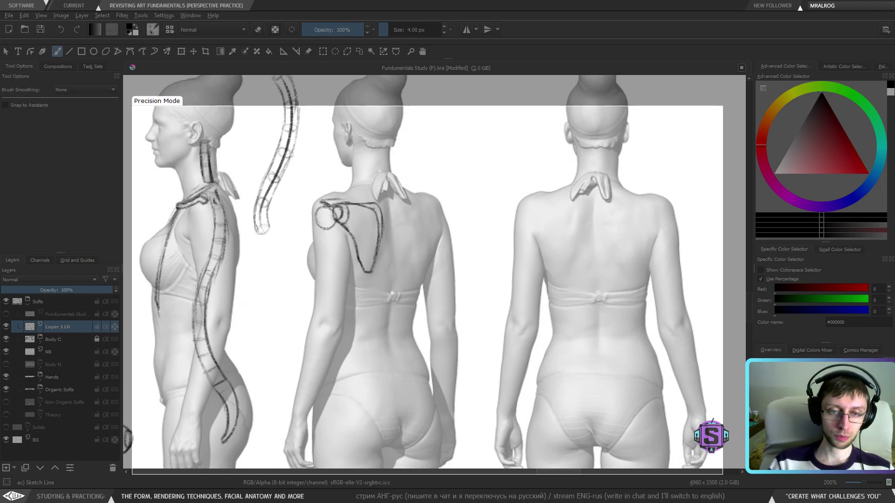
Try movement arrows from the shoulder blade up toward the head and across its lower tip, and undo them.
{"action": "mouse_move", "coordinate": [362, 227]}
{"action": "left_mouse_down"}
{"action": "mouse_move", "coordinate": [345, 215]}
{"action": "mouse_move", "coordinate": [345, 140]}
{"action": "left_mouse_up"}
{"action": "left_click_drag", "start_coordinate": [362, 221], "coordinate": [356, 234]}
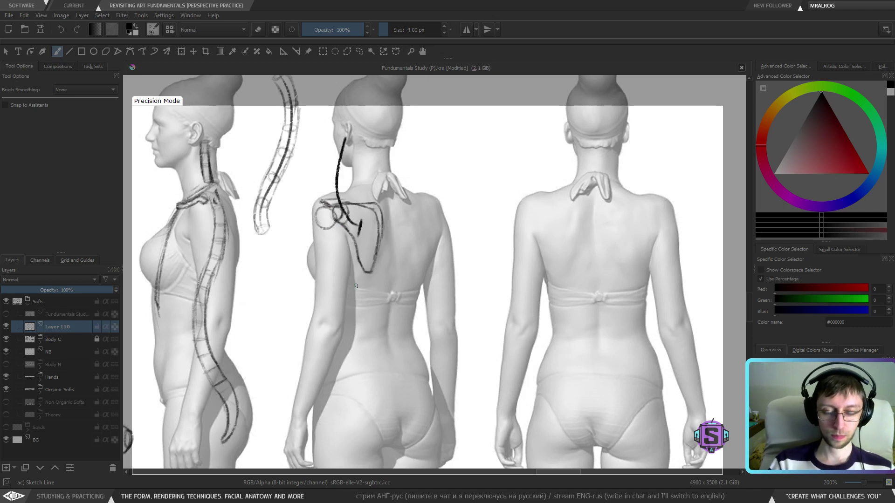
{"action": "mouse_move", "coordinate": [381, 270]}
{"action": "left_mouse_down"}
{"action": "mouse_move", "coordinate": [332, 252]}
{"action": "mouse_move", "coordinate": [350, 256]}
{"action": "left_mouse_up"}
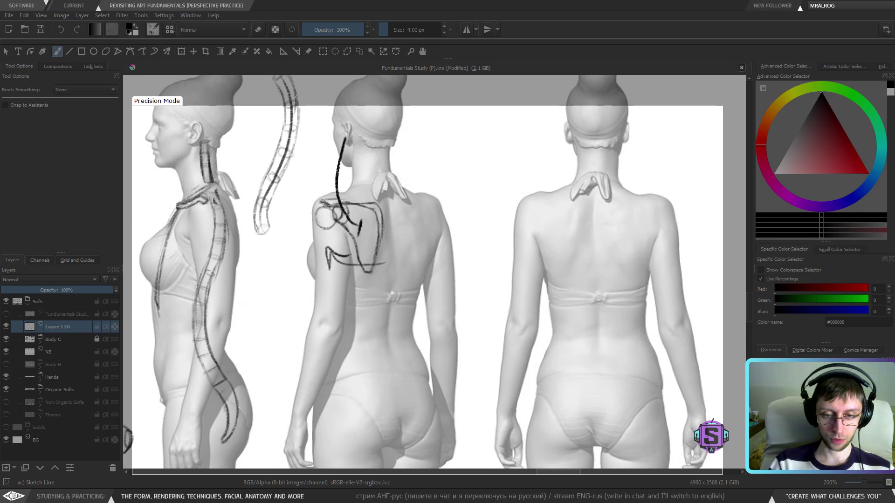
{"action": "key", "text": "ctrl+z"}
{"action": "key", "text": "ctrl+z"}
{"action": "key", "text": "ctrl+z"}
{"action": "key", "text": "ctrl+z"}
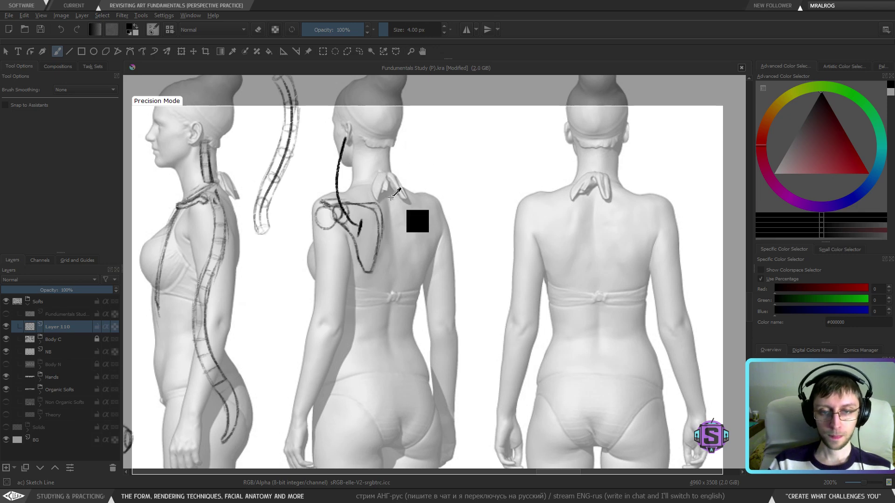
{"action": "mouse_move", "coordinate": [374, 233]}
{"action": "left_mouse_down"}
{"action": "mouse_move", "coordinate": [340, 264]}
{"action": "mouse_move", "coordinate": [344, 252]}
{"action": "mouse_move", "coordinate": [340, 273]}
{"action": "mouse_move", "coordinate": [355, 267]}
{"action": "left_mouse_up"}
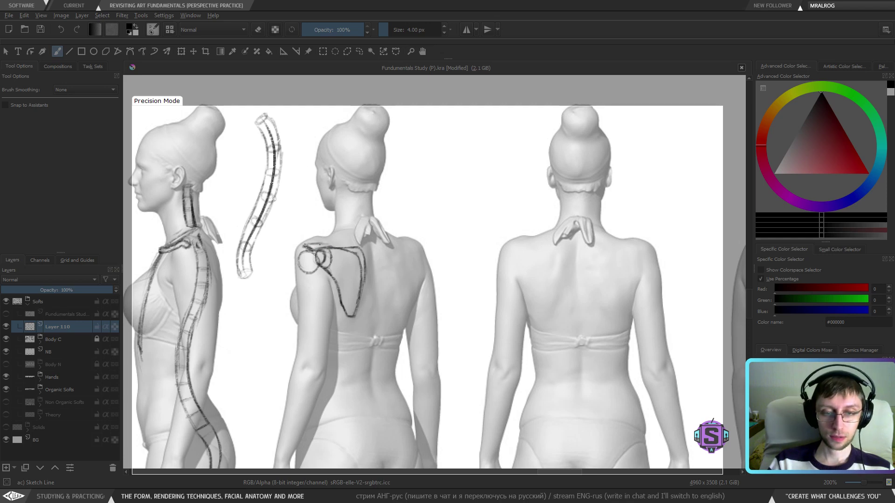
{"action": "left_click_drag", "start_coordinate": [316, 244], "coordinate": [343, 246]}
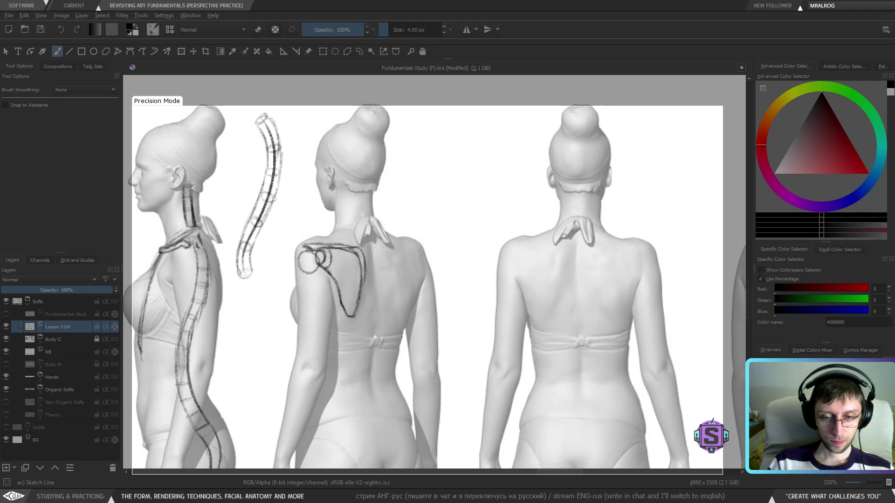
{"action": "left_click_drag", "start_coordinate": [338, 246], "coordinate": [350, 247]}
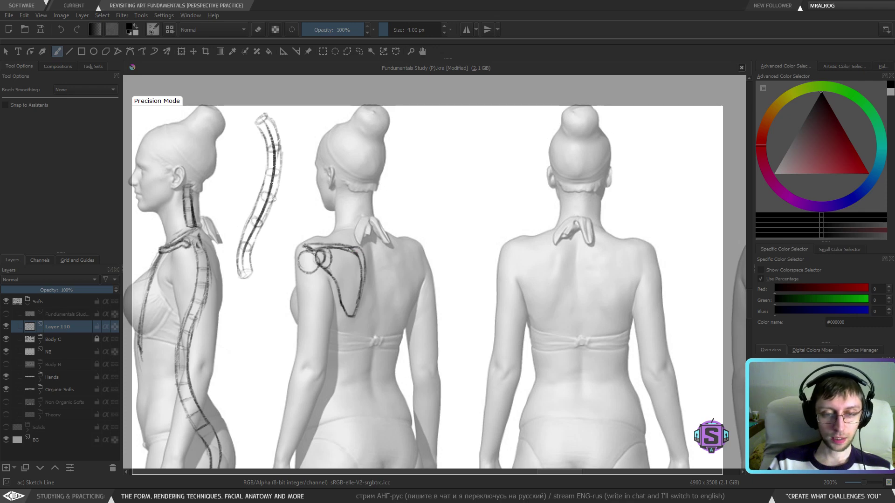
Try sketching the left shoulder blade's converging side edges on the straight back-view figure, and undo the strokes.
{"action": "left_click_drag", "start_coordinate": [467, 300], "coordinate": [390, 285]}
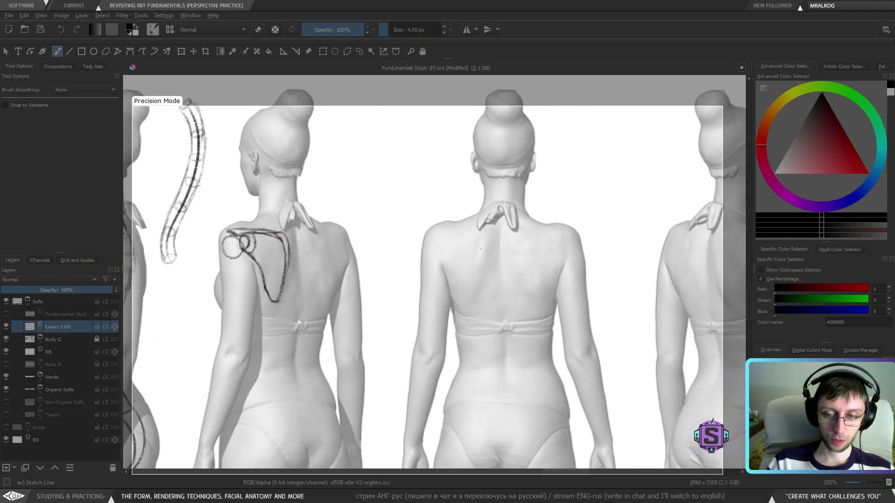
{"action": "mouse_move", "coordinate": [483, 255]}
{"action": "left_mouse_down"}
{"action": "mouse_move", "coordinate": [459, 301]}
{"action": "mouse_move", "coordinate": [435, 266]}
{"action": "mouse_move", "coordinate": [458, 307]}
{"action": "left_mouse_up"}
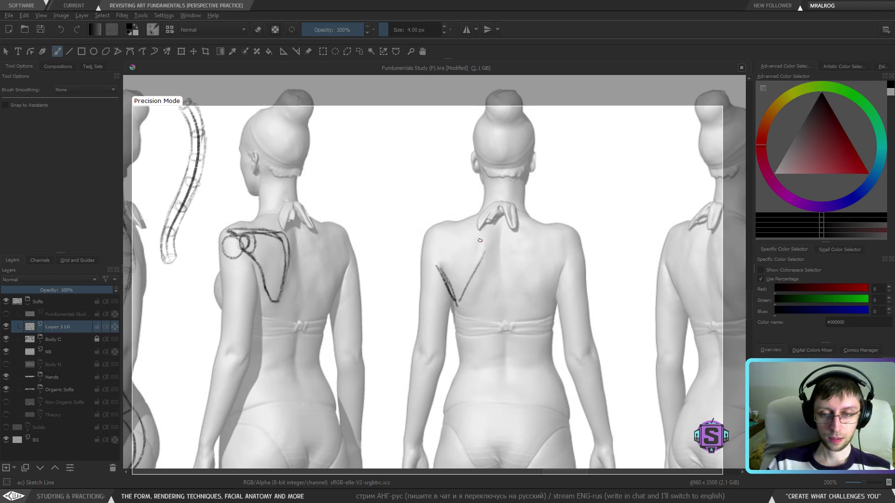
{"action": "mouse_move", "coordinate": [464, 234]}
{"action": "left_mouse_down"}
{"action": "mouse_move", "coordinate": [487, 249]}
{"action": "mouse_move", "coordinate": [471, 299]}
{"action": "left_mouse_up"}
{"action": "key", "text": "ctrl+z"}
{"action": "key", "text": "ctrl+z"}
{"action": "key", "text": "ctrl+z"}
{"action": "key", "text": "ctrl+z"}
Try a four-sided shoulder blade outline tilted toward the spine on the straight back-view figure, and undo it.
{"action": "mouse_move", "coordinate": [446, 259]}
{"action": "left_mouse_down"}
{"action": "mouse_move", "coordinate": [480, 306]}
{"action": "mouse_move", "coordinate": [497, 294]}
{"action": "mouse_move", "coordinate": [474, 235]}
{"action": "mouse_move", "coordinate": [448, 258]}
{"action": "left_mouse_up"}
{"action": "left_click_drag", "start_coordinate": [475, 231], "coordinate": [446, 259]}
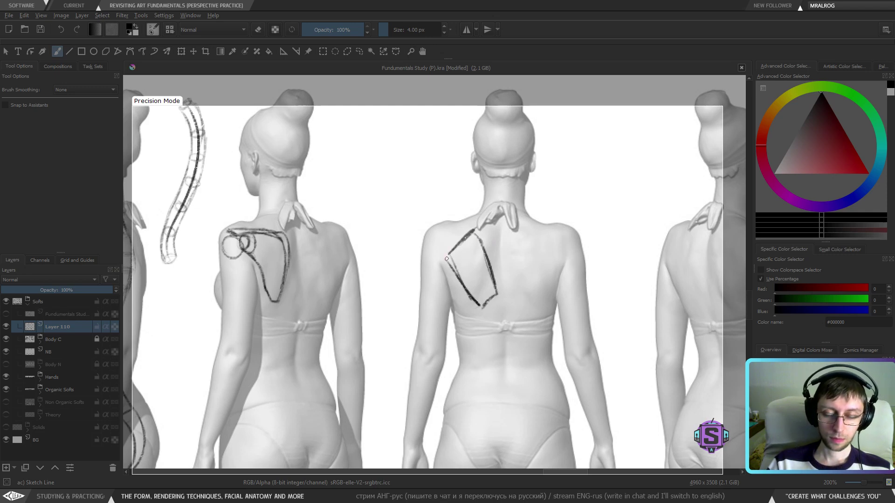
{"action": "key", "text": "ctrl+z"}
{"action": "key", "text": "ctrl+z"}
{"action": "key", "text": "ctrl+z"}
{"action": "key", "text": "ctrl+z"}
{"action": "key", "text": "ctrl+z"}
{"action": "key", "text": "ctrl+z"}
{"action": "key", "text": "ctrl+z"}
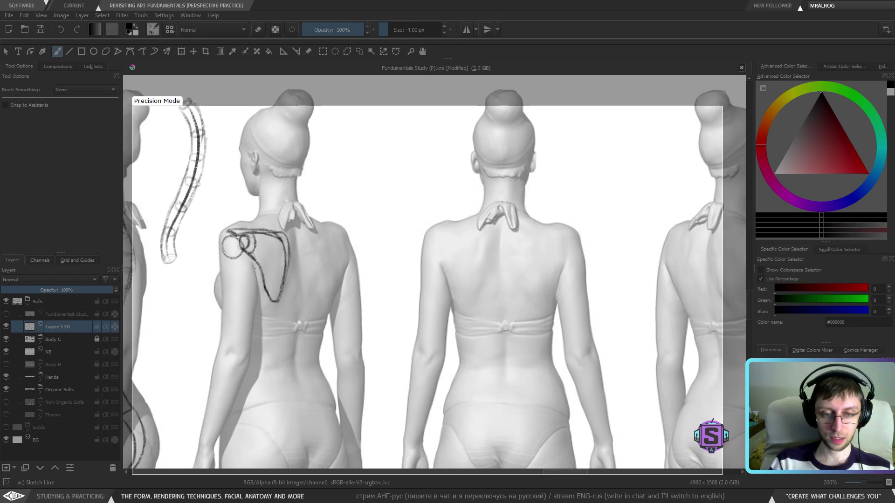
Try curved cross-contour strokes over the lower part of the three-quarter figure's shoulder blade, and undo them.
{"action": "mouse_move", "coordinate": [255, 279]}
{"action": "left_mouse_down"}
{"action": "mouse_move", "coordinate": [302, 273]}
{"action": "mouse_move", "coordinate": [292, 274]}
{"action": "left_mouse_up"}
{"action": "mouse_move", "coordinate": [255, 304]}
{"action": "left_mouse_down"}
{"action": "mouse_move", "coordinate": [297, 298]}
{"action": "mouse_move", "coordinate": [291, 303]}
{"action": "left_mouse_up"}
{"action": "left_click_drag", "start_coordinate": [260, 305], "coordinate": [301, 298]}
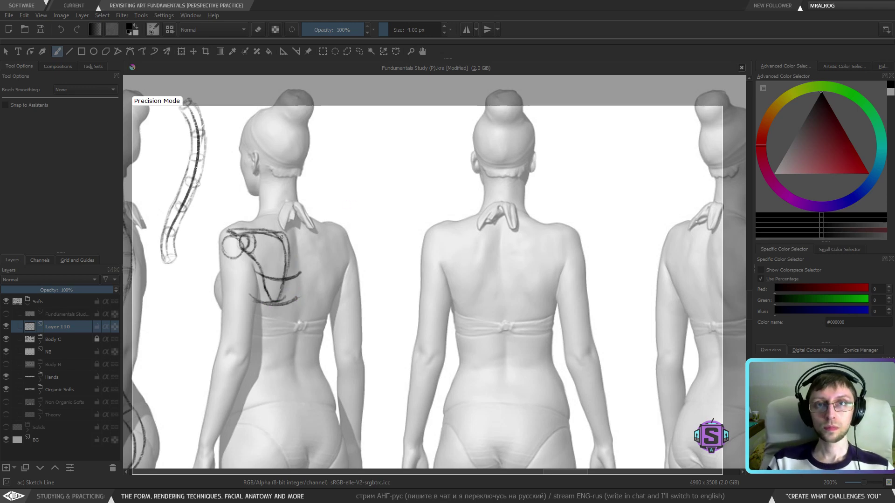
{"action": "key", "text": "ctrl+z"}
{"action": "key", "text": "ctrl+z"}
Draw vertical and crosswise contour lines inside the three-quarter back figure's shoulder blade, forming a grid over its surface.
{"action": "left_click_drag", "start_coordinate": [309, 290], "coordinate": [325, 294]}
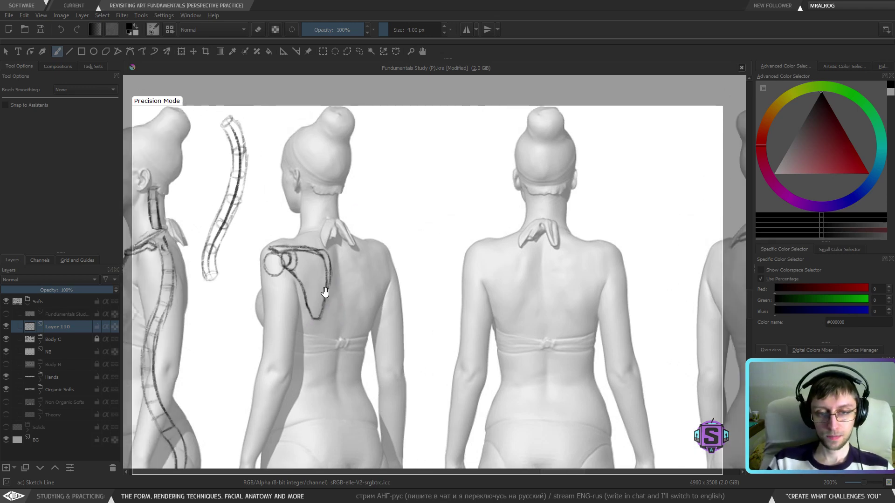
{"action": "scroll", "coordinate": [306, 283], "scroll_direction": "left", "scroll_amount": 1}
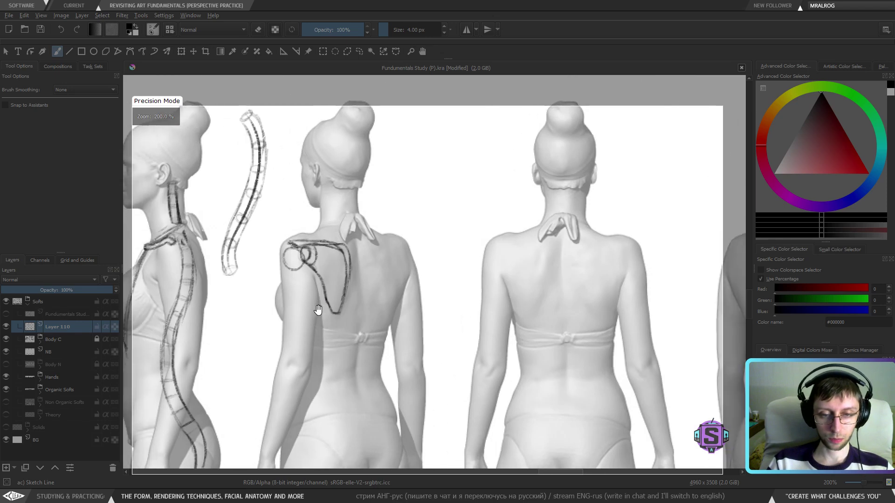
{"action": "scroll", "coordinate": [305, 283], "scroll_direction": "up", "scroll_amount": 1}
{"action": "mouse_move", "coordinate": [280, 267]}
{"action": "left_mouse_down"}
{"action": "mouse_move", "coordinate": [308, 323]}
{"action": "mouse_move", "coordinate": [331, 336]}
{"action": "left_mouse_up"}
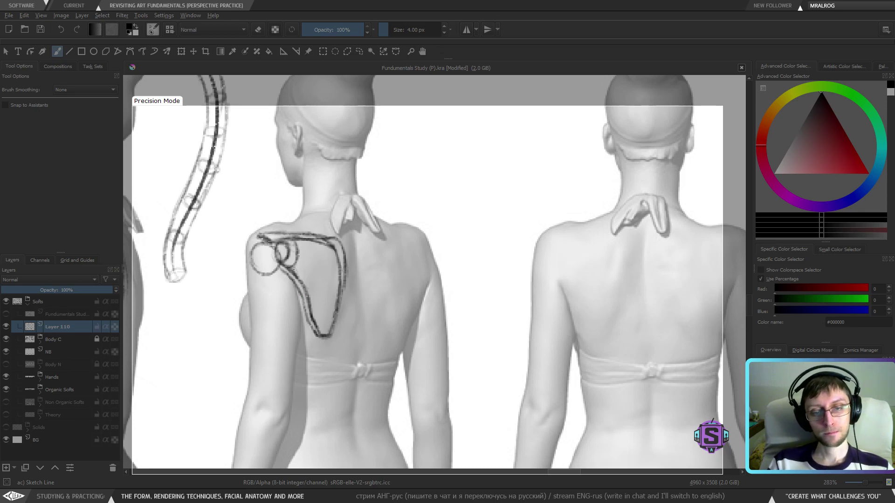
{"action": "left_click_drag", "start_coordinate": [306, 250], "coordinate": [303, 271]}
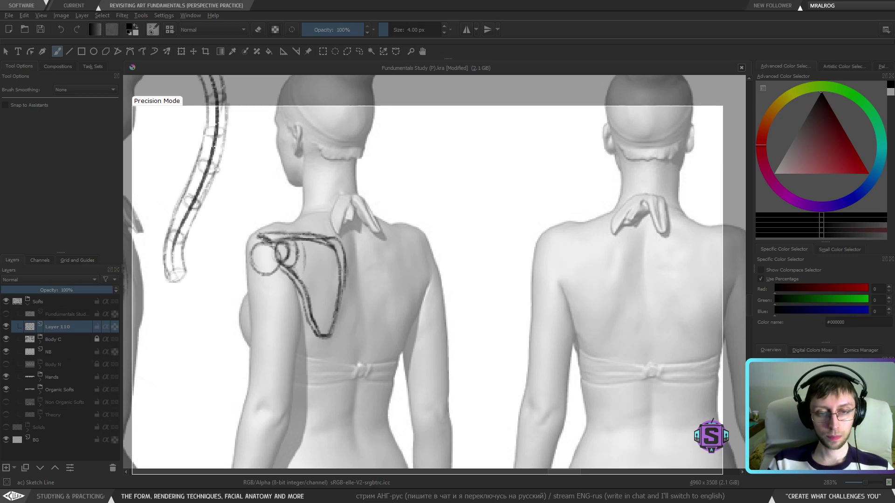
{"action": "left_click_drag", "start_coordinate": [304, 249], "coordinate": [307, 296]}
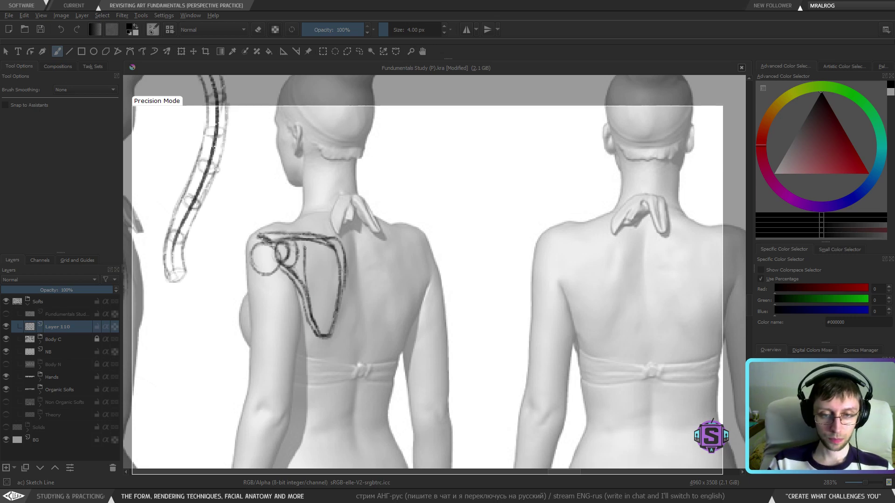
{"action": "mouse_move", "coordinate": [307, 241]}
{"action": "left_mouse_down"}
{"action": "mouse_move", "coordinate": [318, 302]}
{"action": "mouse_move", "coordinate": [319, 256]}
{"action": "mouse_move", "coordinate": [321, 326]}
{"action": "mouse_move", "coordinate": [320, 291]}
{"action": "left_mouse_up"}
{"action": "mouse_move", "coordinate": [332, 253]}
{"action": "left_mouse_down"}
{"action": "mouse_move", "coordinate": [330, 330]}
{"action": "mouse_move", "coordinate": [331, 306]}
{"action": "left_mouse_up"}
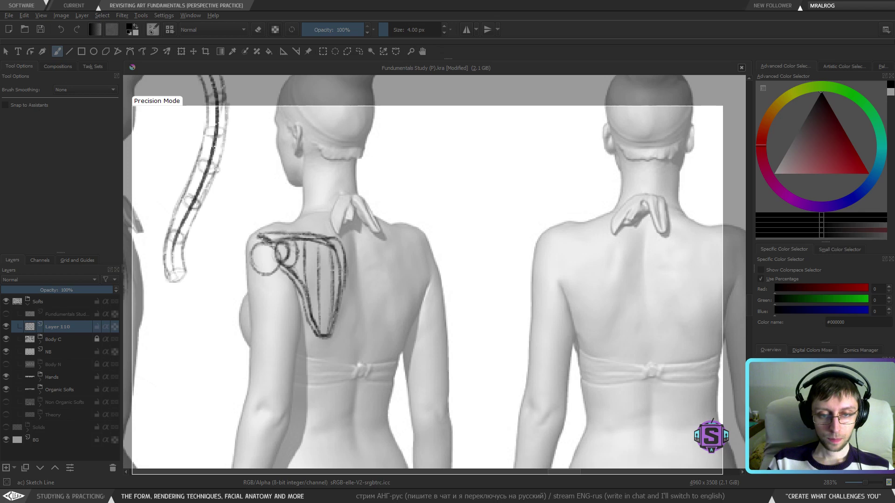
{"action": "mouse_move", "coordinate": [309, 250]}
{"action": "left_mouse_down"}
{"action": "mouse_move", "coordinate": [341, 264]}
{"action": "mouse_move", "coordinate": [327, 277]}
{"action": "mouse_move", "coordinate": [344, 284]}
{"action": "mouse_move", "coordinate": [334, 320]}
{"action": "left_mouse_up"}
Examine the gridded shoulder blade from farther out alongside the neighbouring figures.
{"action": "key", "text": "minus"}
{"action": "key", "text": "minus"}
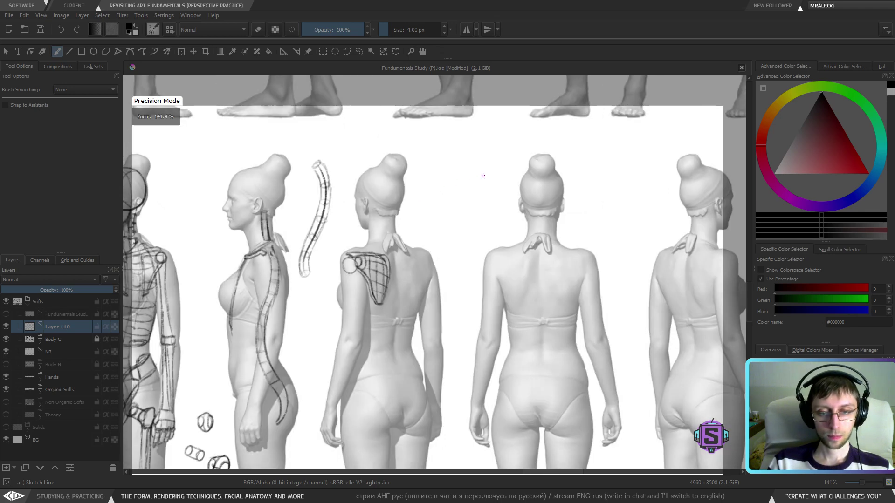
{"action": "key", "text": "minus"}
{"action": "key", "text": "minus"}
{"action": "key", "text": "plus"}
{"action": "key", "text": "plus"}
{"action": "key", "text": "plus"}
{"action": "key", "text": "plus"}
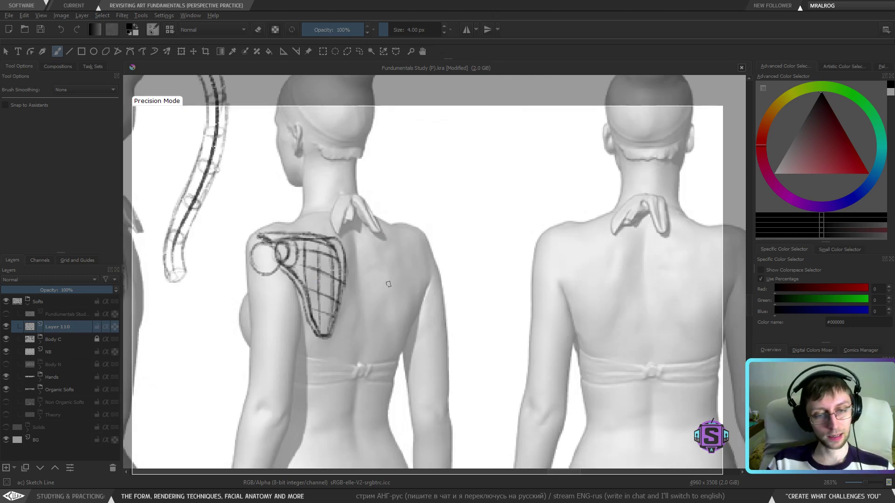
Erase the stray grid line ends just below the shoulder blade's upper edge.
{"action": "left_click_drag", "start_coordinate": [380, 322], "coordinate": [345, 297]}
{"action": "mouse_move", "coordinate": [396, 250]}
{"action": "left_mouse_down"}
{"action": "mouse_move", "coordinate": [422, 244]}
{"action": "mouse_move", "coordinate": [408, 261]}
{"action": "left_mouse_up"}
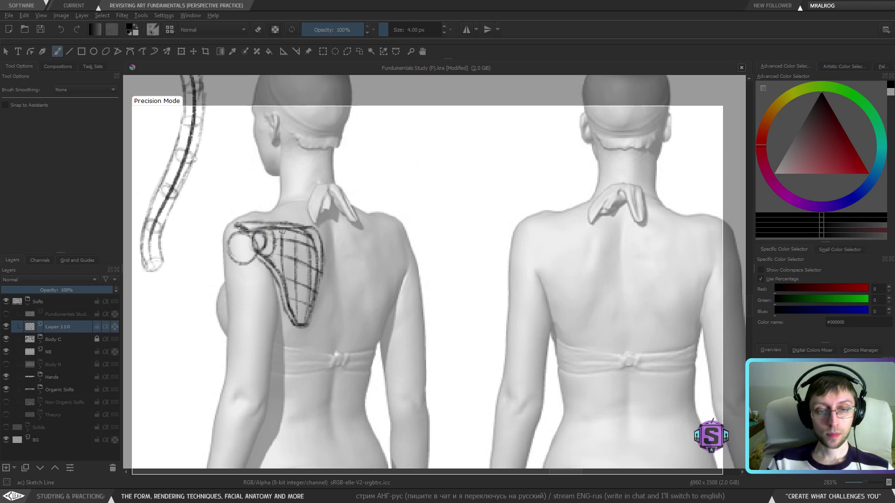
{"action": "key", "text": "e"}
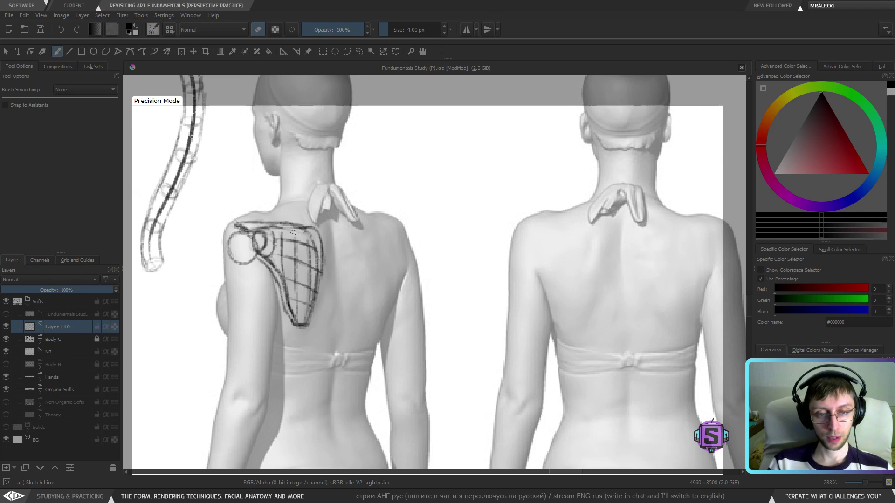
{"action": "left_click_drag", "start_coordinate": [293, 232], "coordinate": [264, 230]}
{"action": "key", "text": "e"}
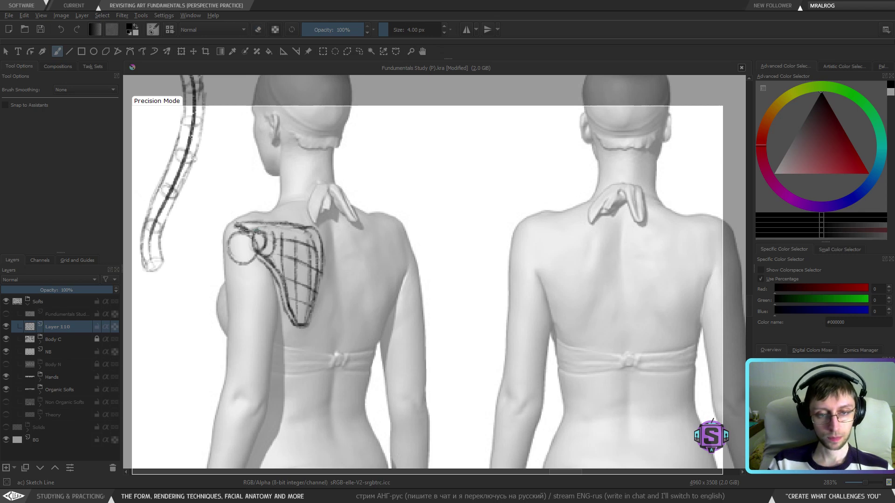
{"action": "key", "text": "e"}
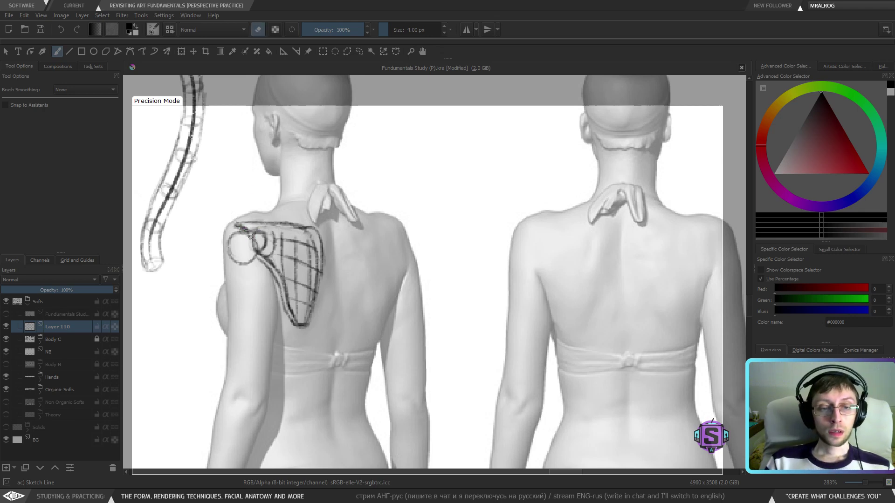
{"action": "key", "text": "e"}
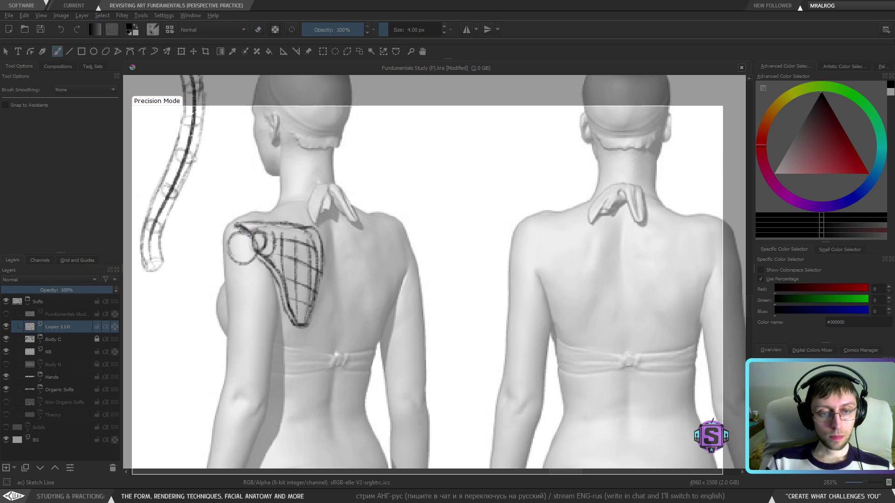
Redraw the shoulder blade's upper ridge as a darker double line running from the shoulder joint to its inner corner.
{"action": "mouse_move", "coordinate": [254, 233]}
{"action": "left_mouse_down"}
{"action": "mouse_move", "coordinate": [309, 236]}
{"action": "mouse_move", "coordinate": [317, 254]}
{"action": "mouse_move", "coordinate": [303, 229]}
{"action": "mouse_move", "coordinate": [249, 229]}
{"action": "mouse_move", "coordinate": [299, 226]}
{"action": "left_mouse_up"}
{"action": "key", "text": "e"}
{"action": "key", "text": "e"}
{"action": "left_click_drag", "start_coordinate": [240, 223], "coordinate": [307, 232]}
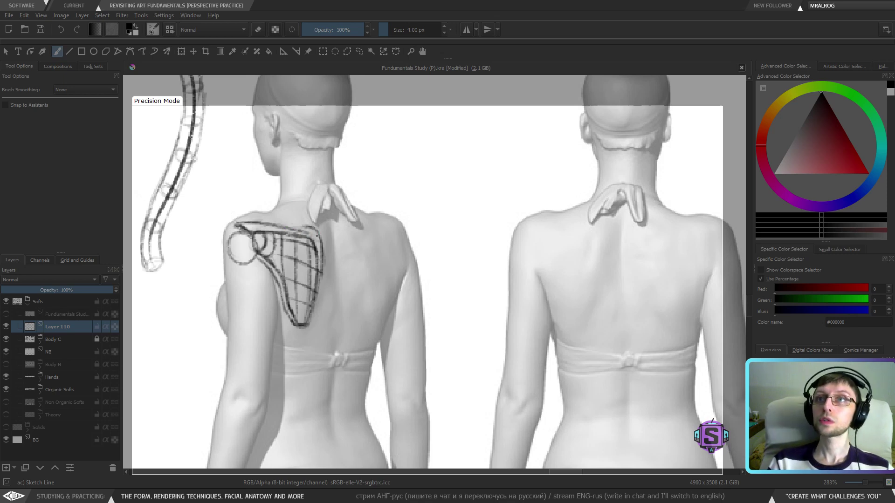
Sketch a rounded top contour rising above the shoulder blade's upper ridge near the neck, darken it, and clean up its inner end with the eraser.
{"action": "mouse_move", "coordinate": [310, 220]}
{"action": "left_mouse_down"}
{"action": "mouse_move", "coordinate": [320, 239]}
{"action": "mouse_move", "coordinate": [308, 219]}
{"action": "mouse_move", "coordinate": [311, 222]}
{"action": "left_mouse_up"}
{"action": "left_click_drag", "start_coordinate": [293, 214], "coordinate": [307, 214]}
{"action": "key", "text": "e"}
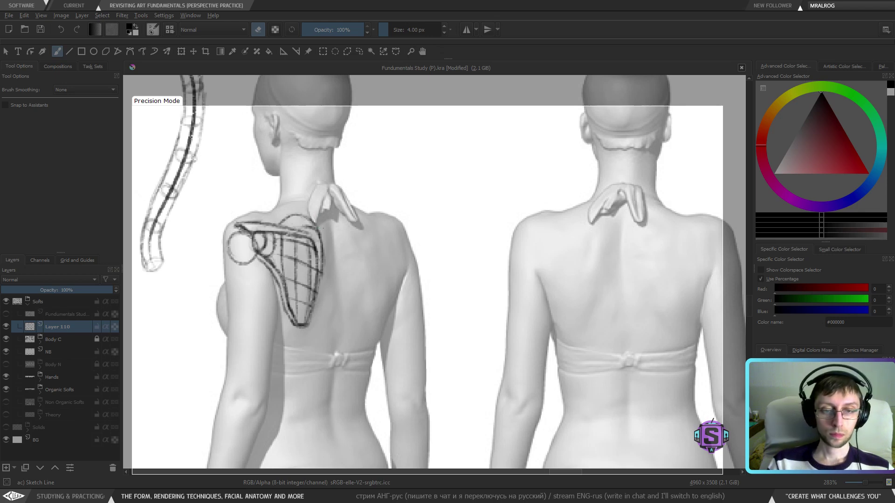
{"action": "key", "text": "e"}
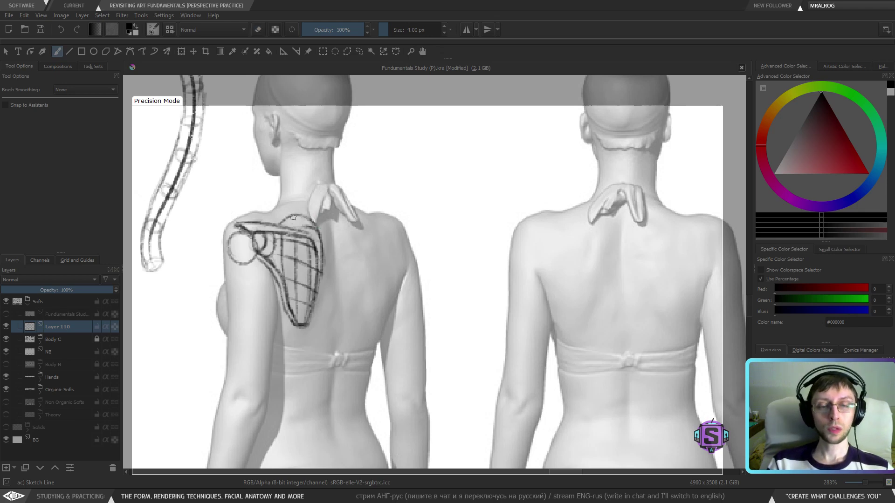
{"action": "left_click_drag", "start_coordinate": [292, 215], "coordinate": [278, 225]}
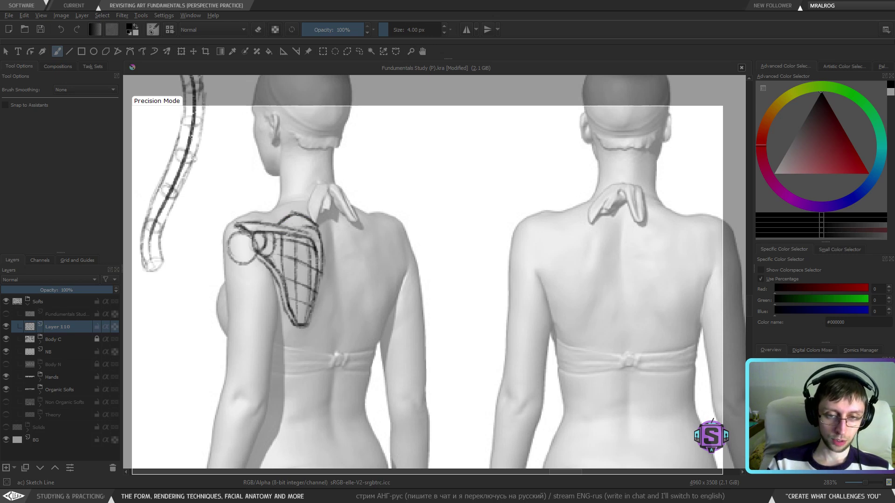
{"action": "key", "text": "e"}
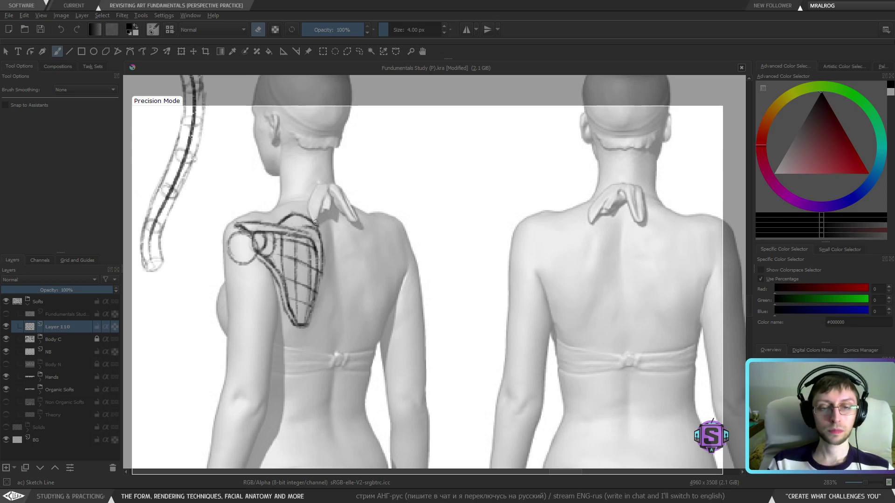
{"action": "left_click_drag", "start_coordinate": [303, 215], "coordinate": [319, 227]}
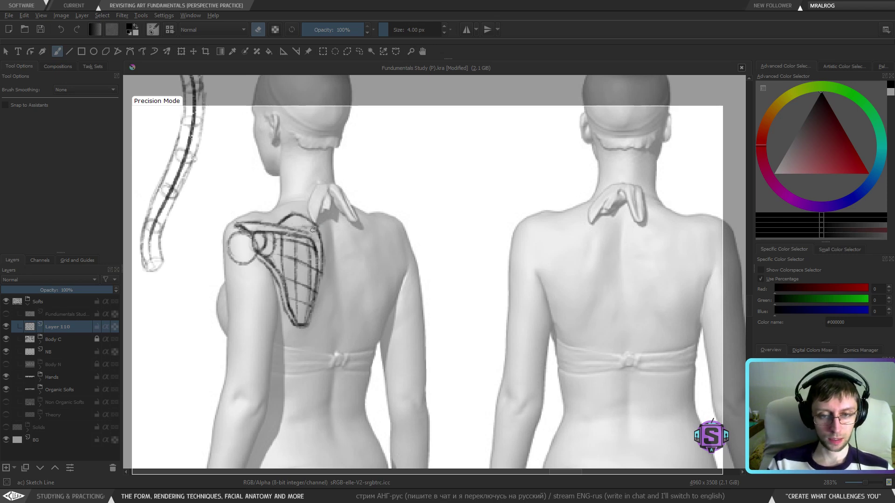
Mark a short centre line inside the rounded top contour and erase the grid lines from the shoulder blade's interior.
{"action": "key", "text": "e"}
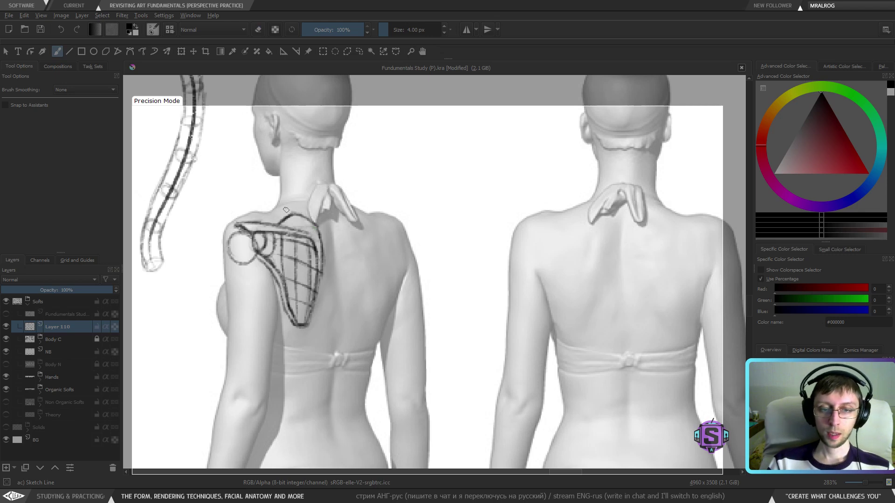
{"action": "left_click_drag", "start_coordinate": [301, 211], "coordinate": [295, 220]}
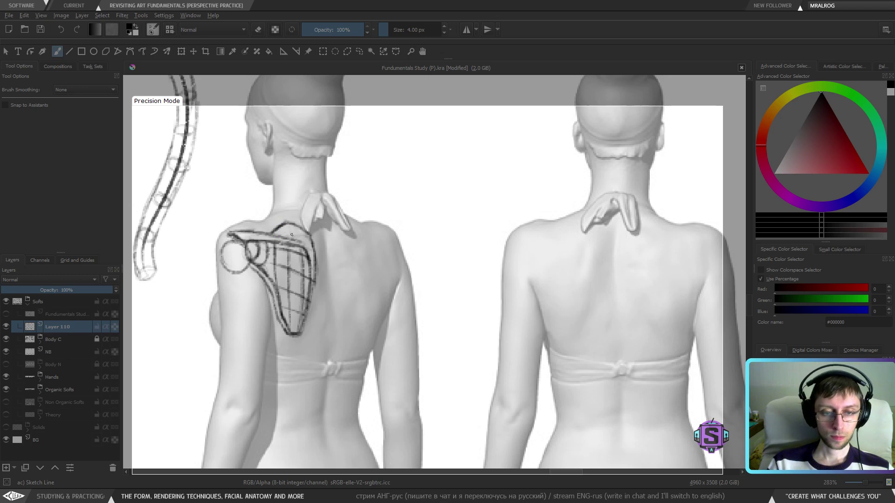
{"action": "key", "text": "e"}
{"action": "mouse_move", "coordinate": [289, 257]}
{"action": "left_mouse_down"}
{"action": "mouse_move", "coordinate": [289, 310]}
{"action": "mouse_move", "coordinate": [301, 297]}
{"action": "mouse_move", "coordinate": [298, 326]}
{"action": "left_mouse_up"}
{"action": "mouse_move", "coordinate": [305, 291]}
{"action": "left_mouse_down"}
{"action": "mouse_move", "coordinate": [303, 259]}
{"action": "mouse_move", "coordinate": [281, 290]}
{"action": "mouse_move", "coordinate": [274, 251]}
{"action": "mouse_move", "coordinate": [290, 252]}
{"action": "mouse_move", "coordinate": [273, 248]}
{"action": "mouse_move", "coordinate": [291, 281]}
{"action": "mouse_move", "coordinate": [287, 259]}
{"action": "mouse_move", "coordinate": [296, 252]}
{"action": "mouse_move", "coordinate": [301, 279]}
{"action": "mouse_move", "coordinate": [305, 263]}
{"action": "mouse_move", "coordinate": [272, 263]}
{"action": "mouse_move", "coordinate": [292, 274]}
{"action": "left_mouse_up"}
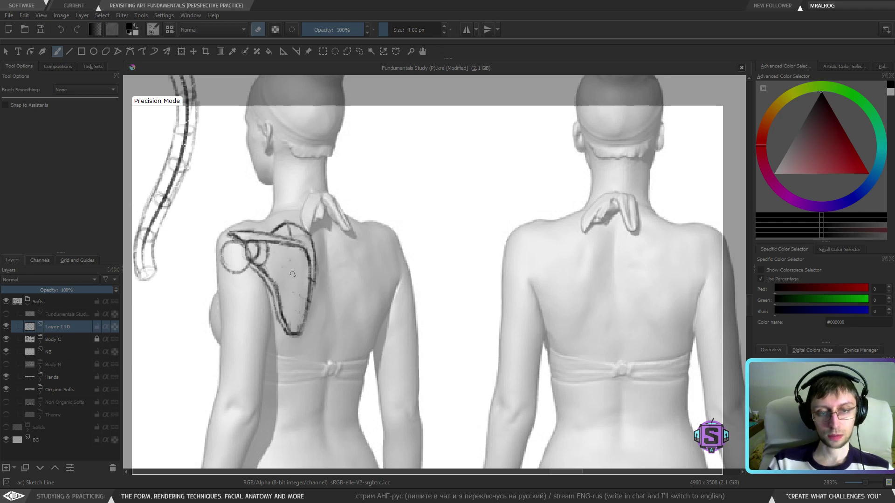
Draw one vertical contour line with a 2 px brush from the ridge to the shoulder blade's lower tip, and erase its overlap with the ridge.
{"action": "key", "text": "e"}
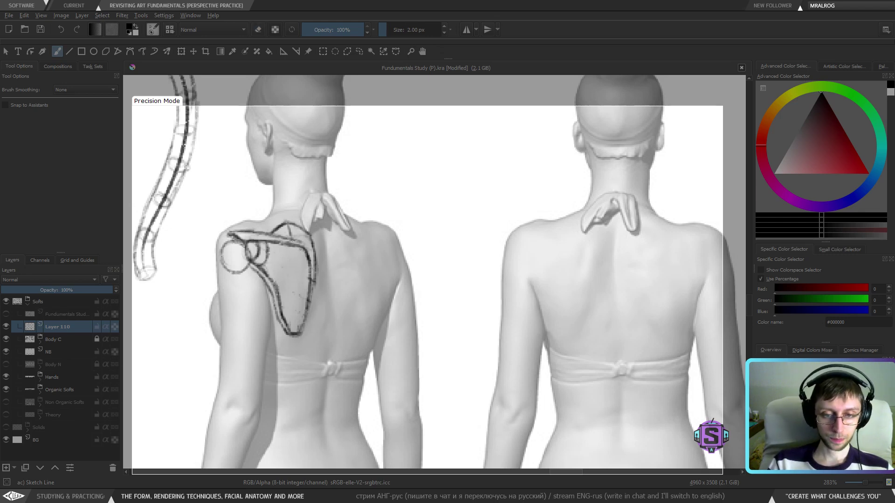
{"action": "left_click_drag", "start_coordinate": [294, 255], "coordinate": [297, 281]}
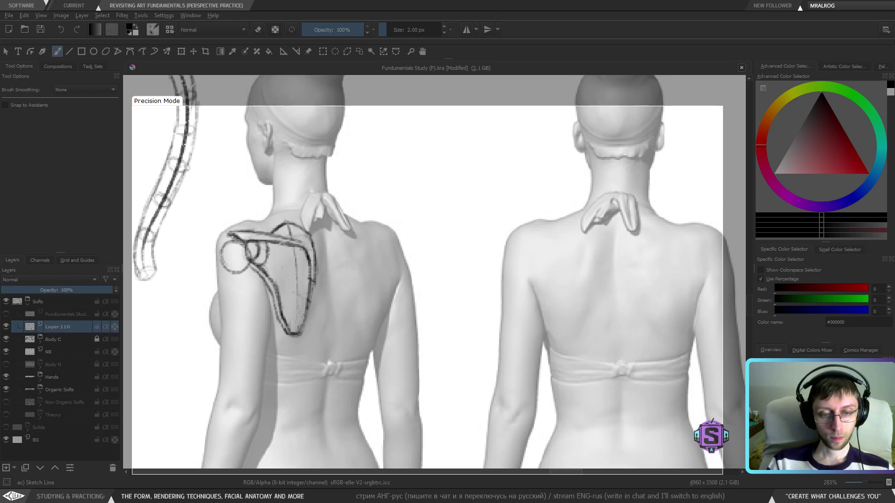
{"action": "left_click_drag", "start_coordinate": [299, 309], "coordinate": [296, 334]}
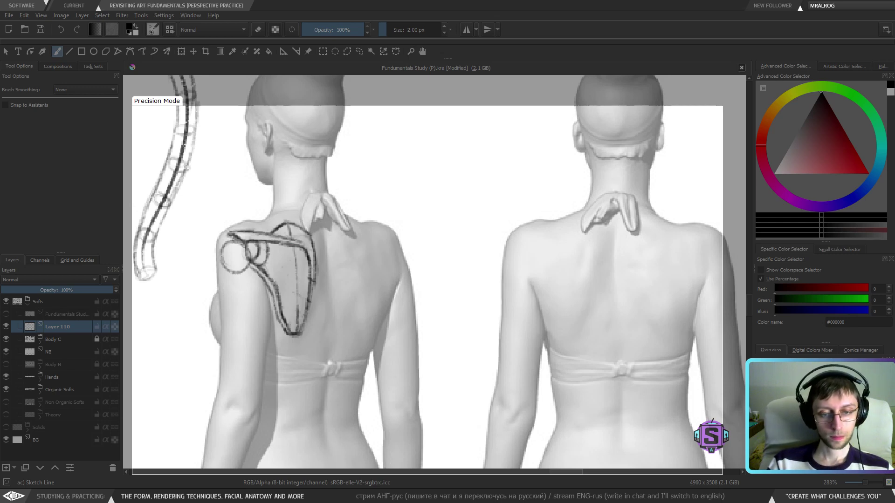
{"action": "left_click_drag", "start_coordinate": [297, 280], "coordinate": [298, 306]}
{"action": "left_click_drag", "start_coordinate": [295, 263], "coordinate": [297, 298]}
{"action": "left_click_drag", "start_coordinate": [292, 241], "coordinate": [294, 262]}
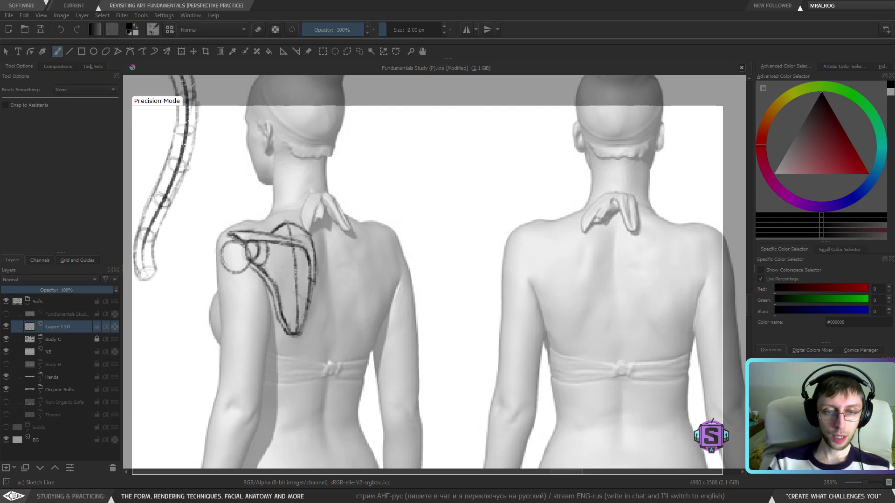
{"action": "key", "text": "e"}
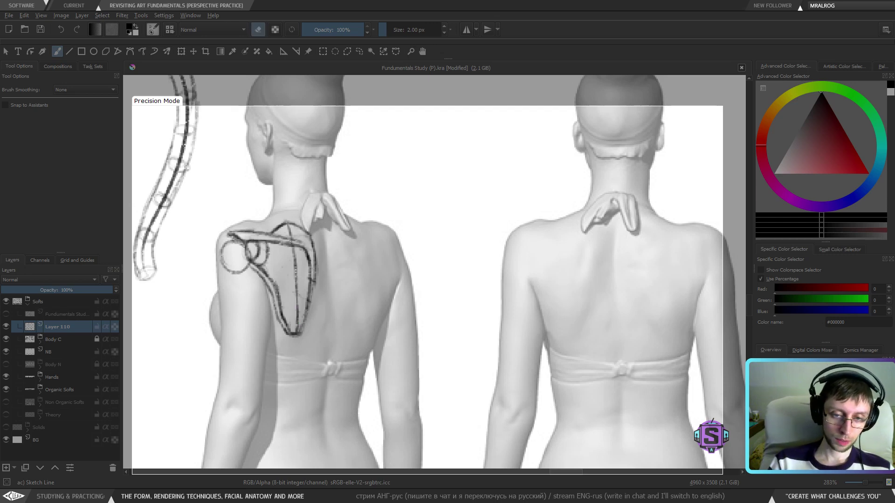
{"action": "left_click_drag", "start_coordinate": [287, 241], "coordinate": [297, 242]}
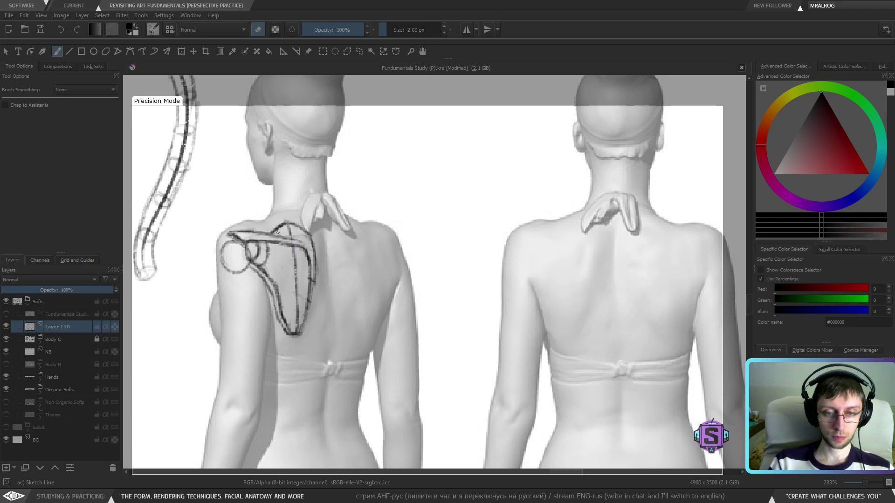
{"action": "key", "text": "e"}
Erase the ridge's upper line where it passes beneath the rounded top contour.
{"action": "key", "text": "minus"}
{"action": "key", "text": "minus"}
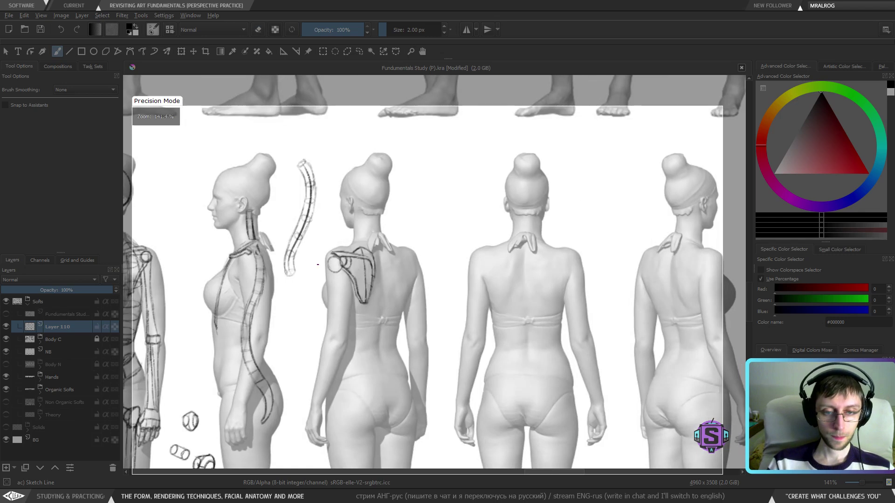
{"action": "key", "text": "plus"}
{"action": "key", "text": "plus"}
{"action": "left_click_drag", "start_coordinate": [287, 263], "coordinate": [316, 278]}
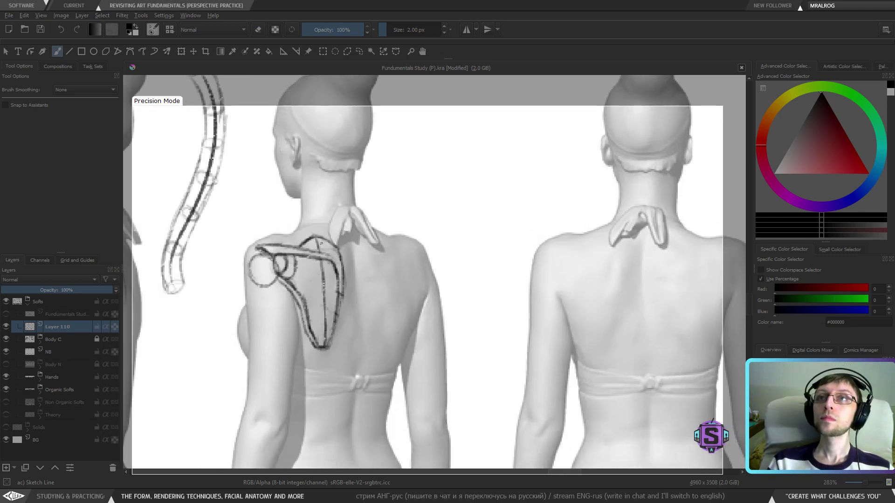
{"action": "key", "text": "e"}
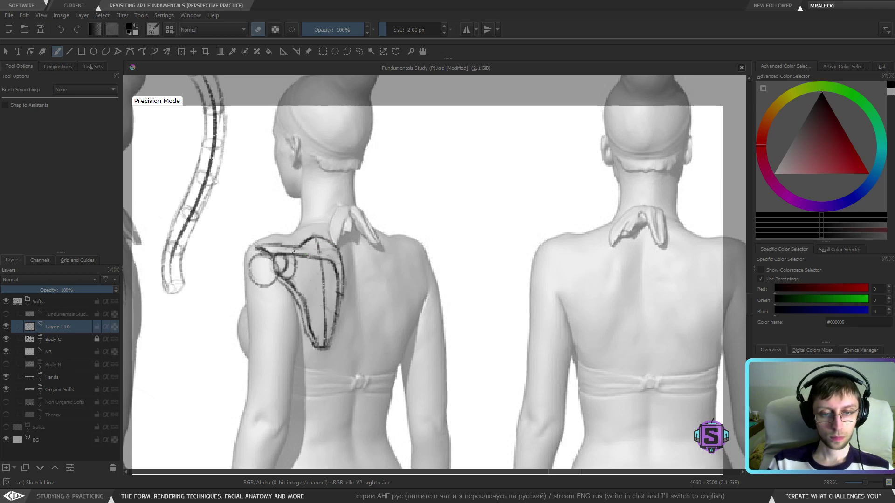
{"action": "key", "text": "e"}
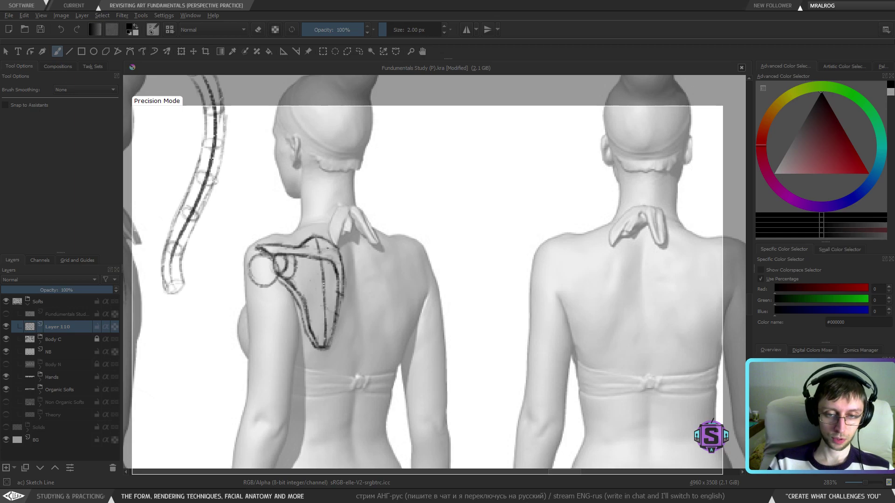
Lightly redraw and trim the ridge line beneath the rounded top contour, and check the drawing in a mirrored view.
{"action": "key", "text": "minus"}
{"action": "key", "text": "minus"}
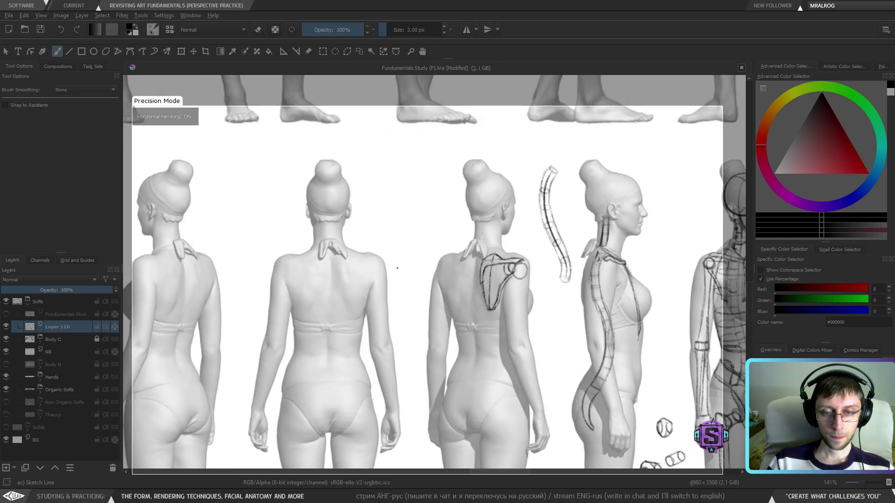
{"action": "key", "text": "plus"}
{"action": "key", "text": "plus"}
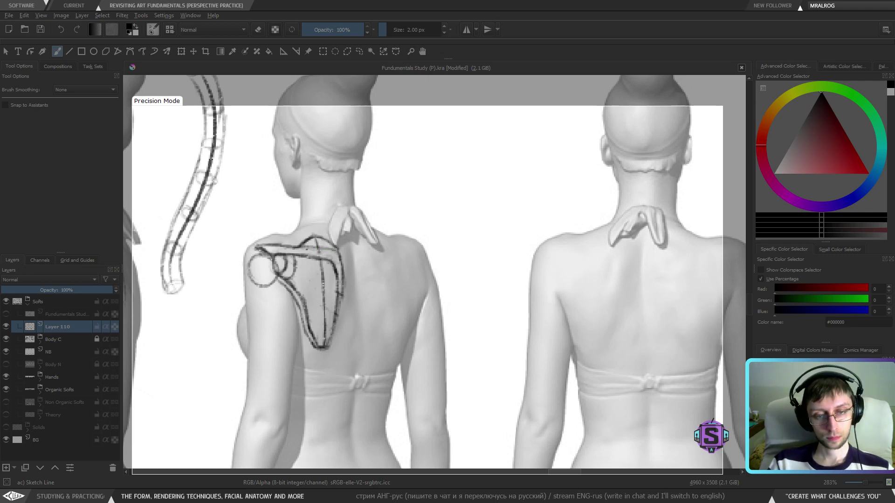
{"action": "left_click_drag", "start_coordinate": [303, 249], "coordinate": [323, 252]}
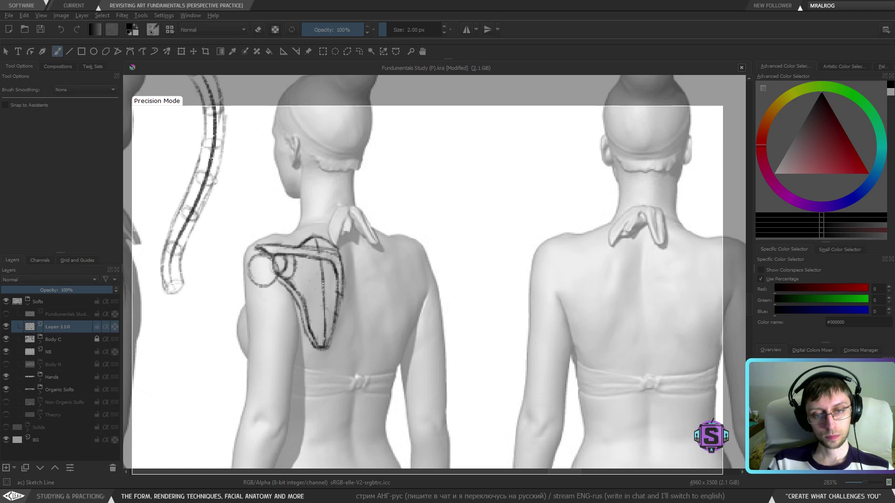
{"action": "key", "text": "e"}
{"action": "left_click_drag", "start_coordinate": [318, 248], "coordinate": [332, 255]}
{"action": "key", "text": "e"}
{"action": "key", "text": "minus"}
{"action": "key", "text": "minus"}
{"action": "key", "text": "m"}
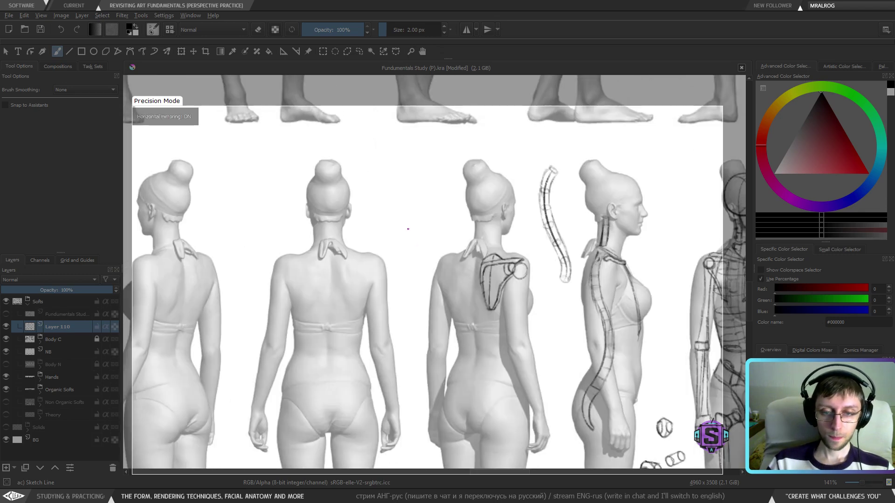
{"action": "key", "text": "m"}
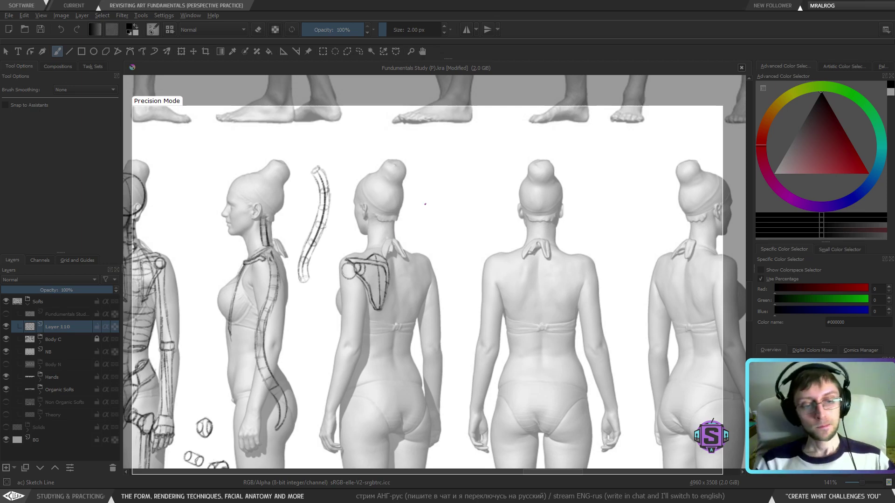
Rough in a smaller ball inside the large shoulder circle, and delete both circles with an outline selection.
{"action": "scroll", "coordinate": [382, 253], "scroll_direction": "up", "scroll_amount": 5}
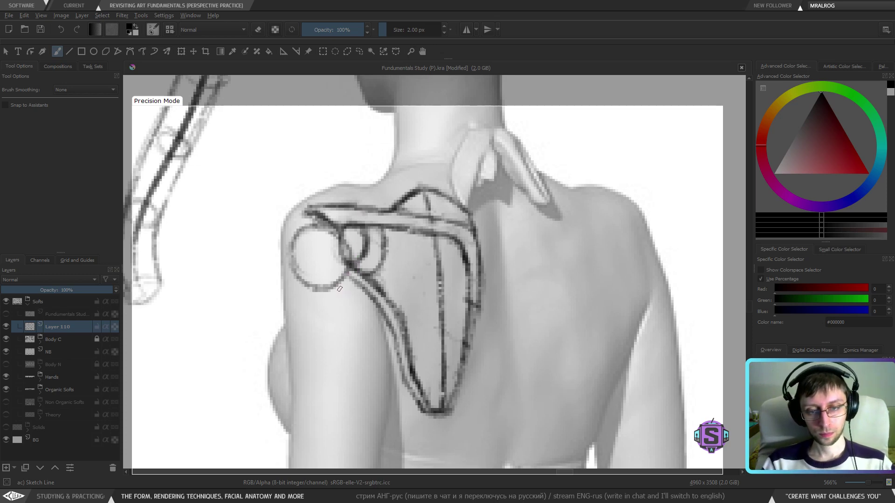
{"action": "left_click_drag", "start_coordinate": [311, 232], "coordinate": [345, 261]}
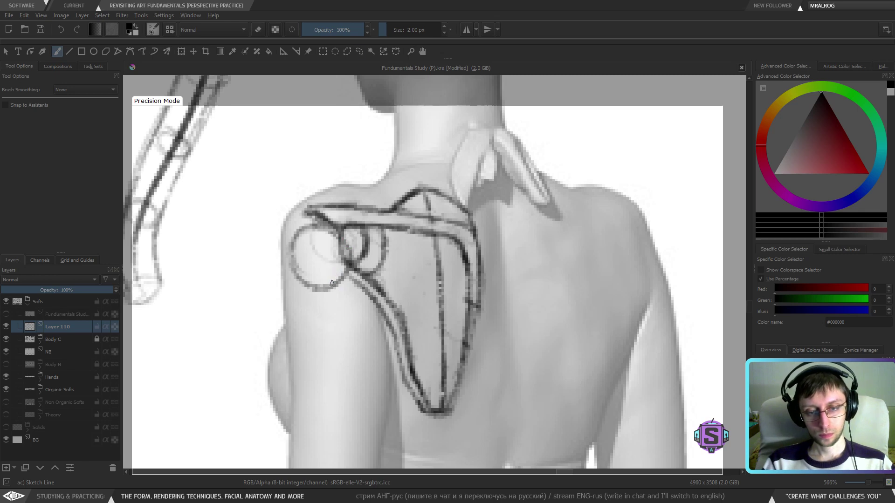
{"action": "key", "text": "l"}
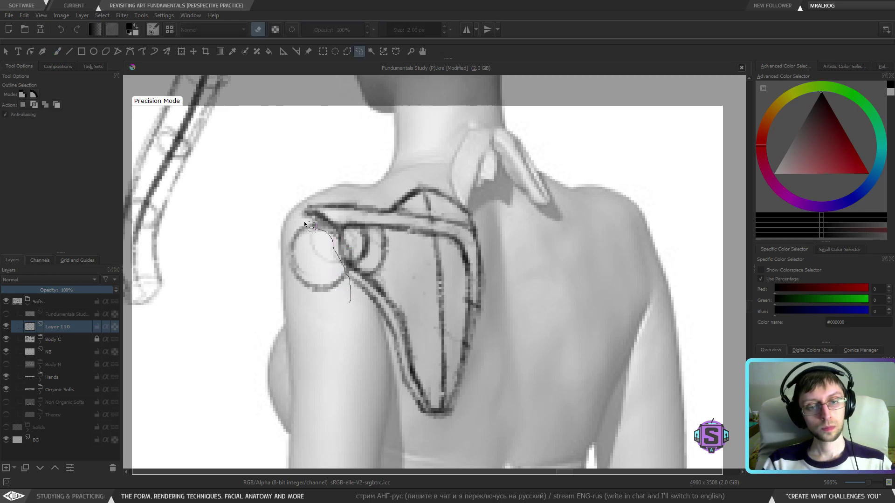
{"action": "left_click_drag", "start_coordinate": [304, 222], "coordinate": [344, 308]}
{"action": "key", "text": "Delete"}
{"action": "key", "text": "ctrl+shift+a"}
{"action": "key", "text": "b"}
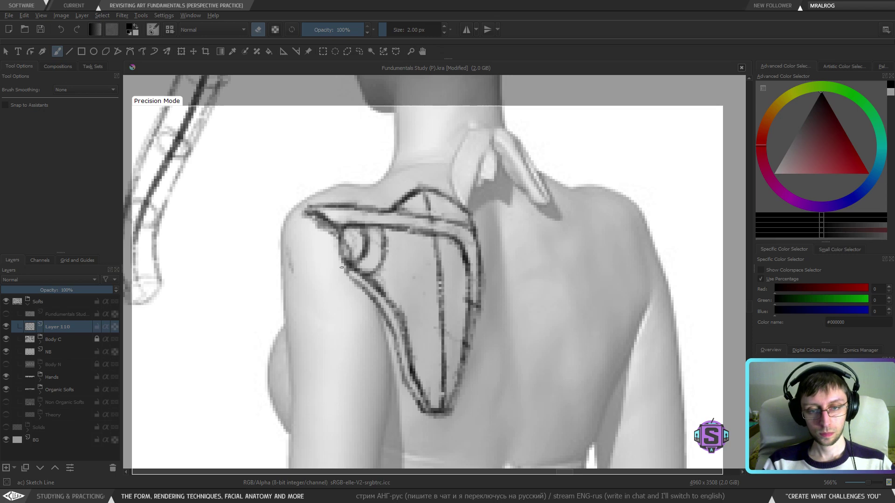
Clean up the ridge's underside near the joint and draw a smaller, darker shoulder ball overlapping the socket.
{"action": "mouse_move", "coordinate": [329, 225]}
{"action": "left_mouse_down"}
{"action": "mouse_move", "coordinate": [347, 269]}
{"action": "mouse_move", "coordinate": [318, 254]}
{"action": "mouse_move", "coordinate": [319, 229]}
{"action": "mouse_move", "coordinate": [315, 252]}
{"action": "mouse_move", "coordinate": [346, 220]}
{"action": "left_mouse_up"}
{"action": "key", "text": "e"}
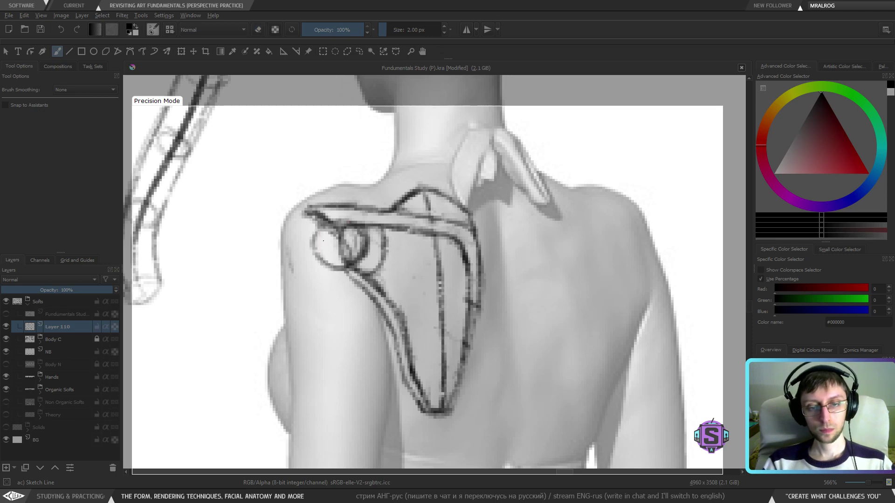
{"action": "mouse_move", "coordinate": [322, 256]}
{"action": "left_mouse_down"}
{"action": "mouse_move", "coordinate": [314, 241]}
{"action": "mouse_move", "coordinate": [322, 259]}
{"action": "left_mouse_up"}
{"action": "mouse_move", "coordinate": [320, 225]}
{"action": "left_mouse_down"}
{"action": "mouse_move", "coordinate": [320, 262]}
{"action": "mouse_move", "coordinate": [345, 269]}
{"action": "left_mouse_up"}
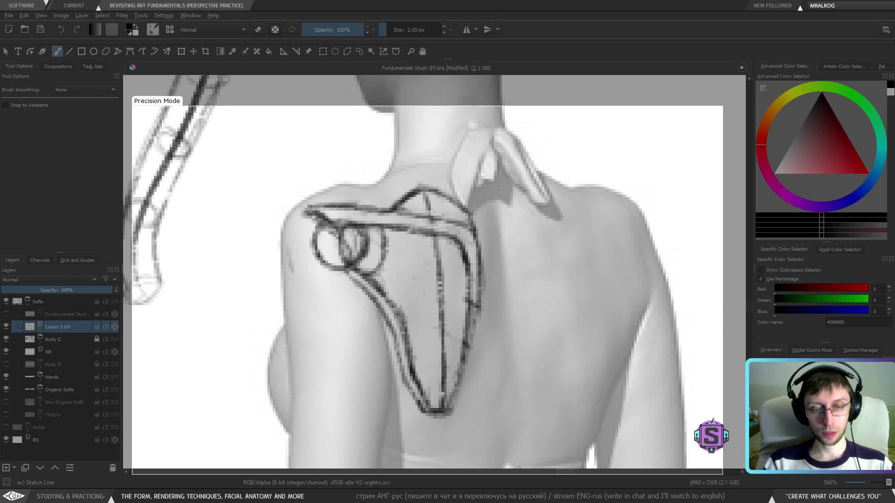
{"action": "key", "text": "e"}
Examine the shoulder blade alongside the neighbouring figures and compare it with the front-view skeleton's shoulder joint and upper arm.
{"action": "scroll", "coordinate": [290, 275], "scroll_direction": "down", "scroll_amount": 4}
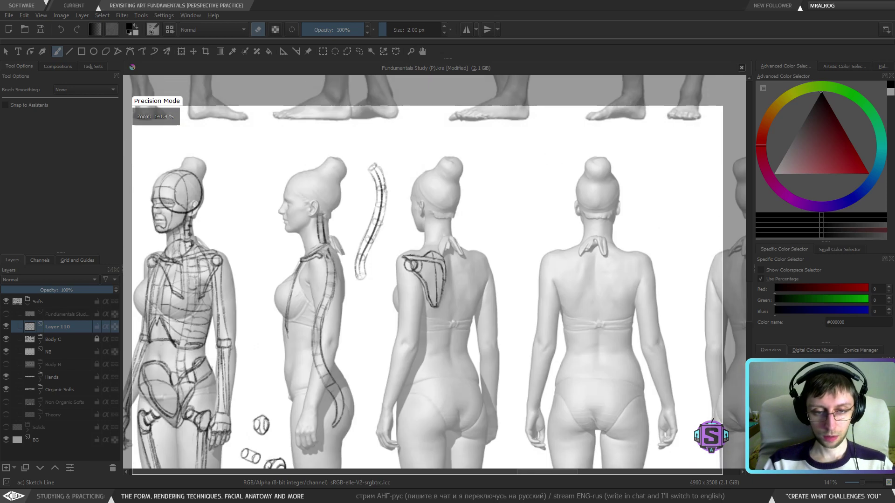
{"action": "left_click_drag", "start_coordinate": [318, 334], "coordinate": [352, 315]}
{"action": "mouse_move", "coordinate": [433, 313]}
{"action": "left_mouse_down"}
{"action": "mouse_move", "coordinate": [356, 317]}
{"action": "mouse_move", "coordinate": [386, 305]}
{"action": "mouse_move", "coordinate": [399, 313]}
{"action": "left_mouse_up"}
{"action": "key", "text": "plus"}
{"action": "key", "text": "plus"}
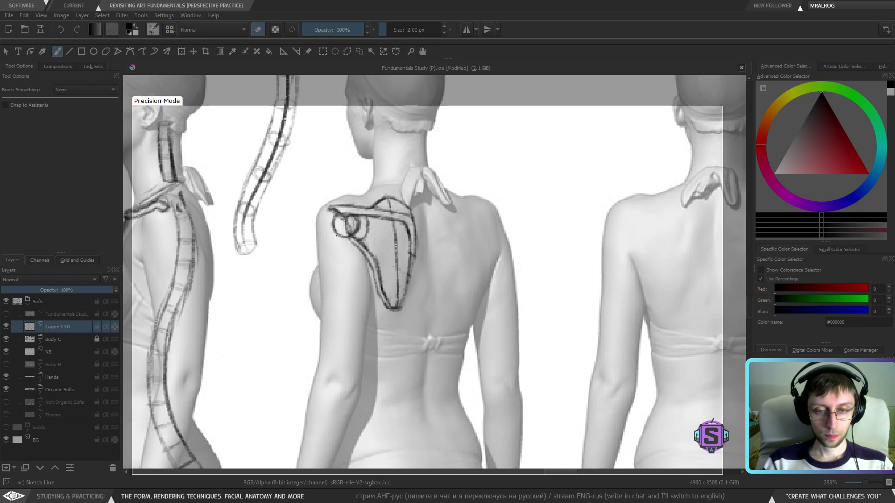
{"action": "key", "text": "minus"}
{"action": "key", "text": "minus"}
{"action": "left_click_drag", "start_coordinate": [349, 300], "coordinate": [558, 277]}
{"action": "left_click_drag", "start_coordinate": [515, 296], "coordinate": [545, 295]}
{"action": "scroll", "coordinate": [314, 254], "scroll_direction": "up", "scroll_amount": 4}
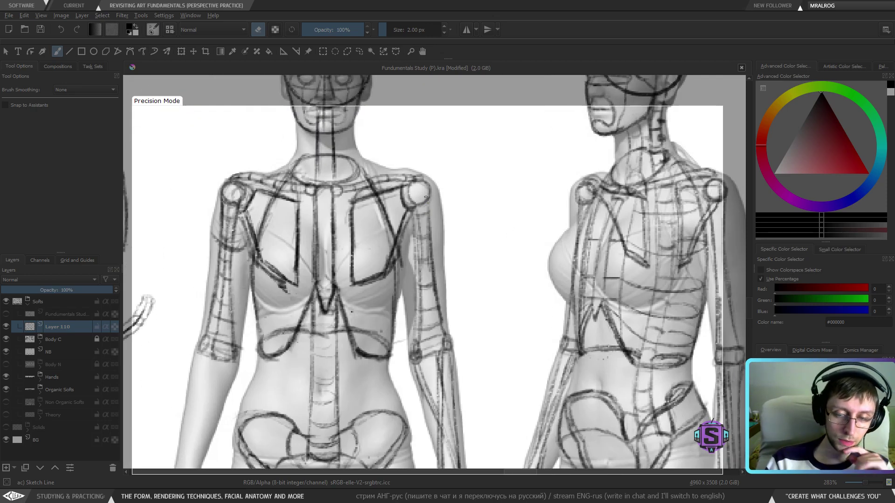
{"action": "key", "text": "e"}
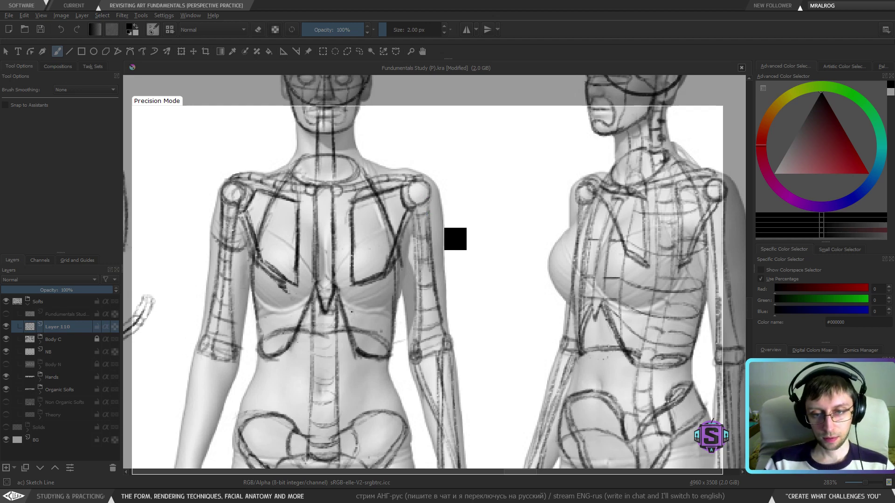
{"action": "left_click_drag", "start_coordinate": [430, 203], "coordinate": [428, 229]}
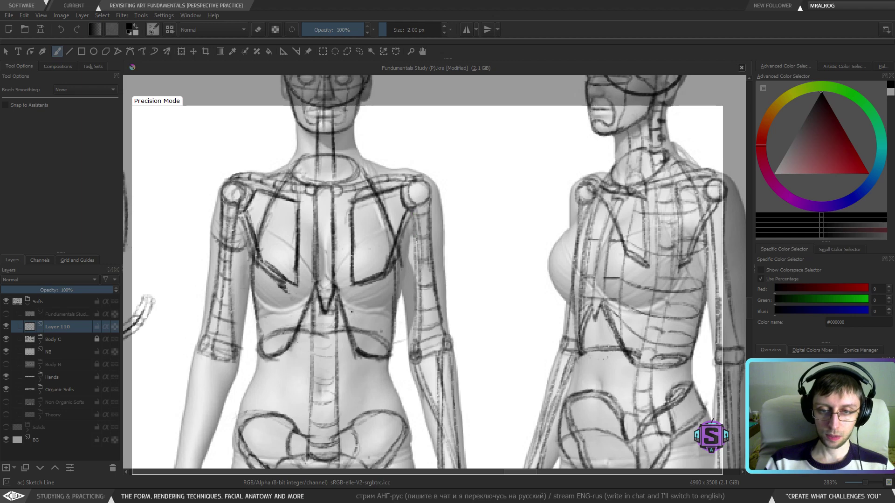
{"action": "scroll", "coordinate": [423, 278], "scroll_direction": "down", "scroll_amount": 8}
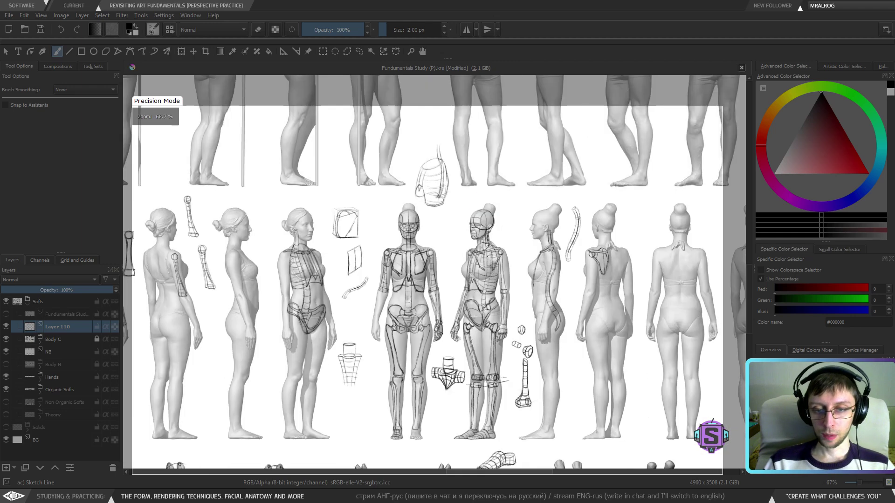
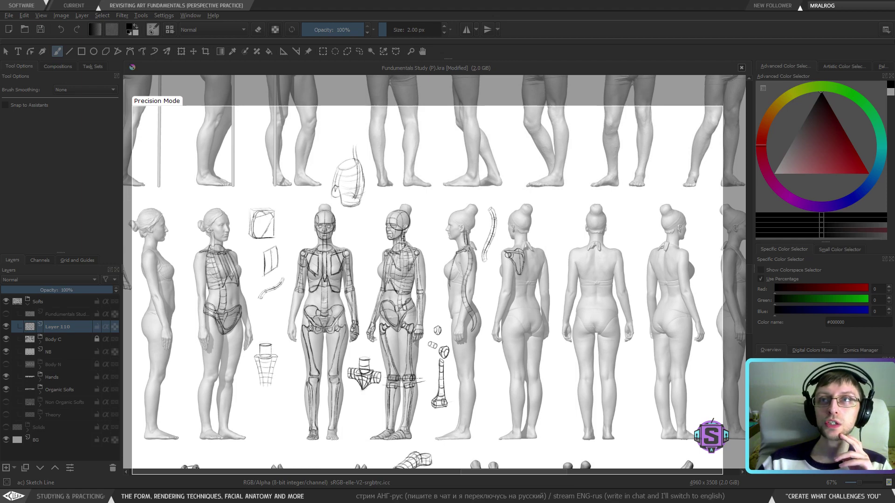
Touch up the shoulder ball and upper-arm bone lines on one arm of the front-view skeleton.
{"action": "mouse_move", "coordinate": [422, 213]}
{"action": "left_mouse_down"}
{"action": "mouse_move", "coordinate": [408, 219]}
{"action": "mouse_move", "coordinate": [417, 202]}
{"action": "left_mouse_up"}
{"action": "key", "text": "ctrl+plus"}
{"action": "key", "text": "ctrl+plus"}
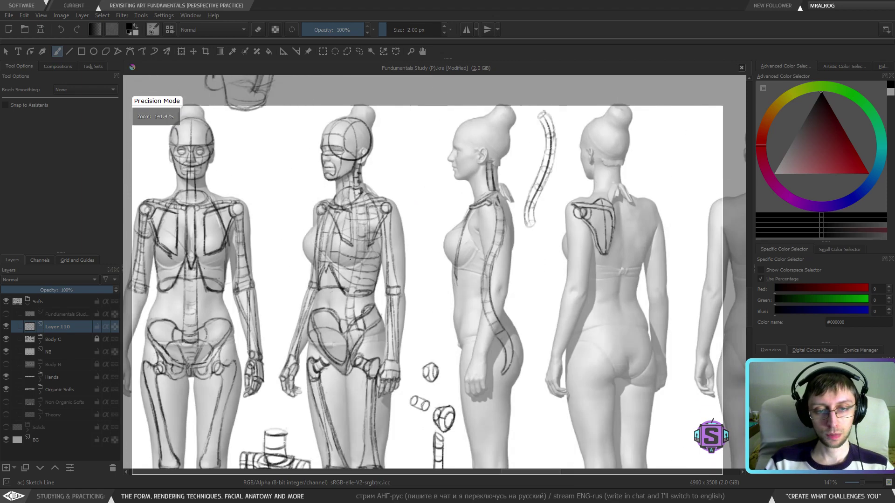
{"action": "key", "text": "ctrl+plus"}
{"action": "key", "text": "ctrl+plus"}
{"action": "left_click_drag", "start_coordinate": [229, 243], "coordinate": [433, 278]}
{"action": "key", "text": "e"}
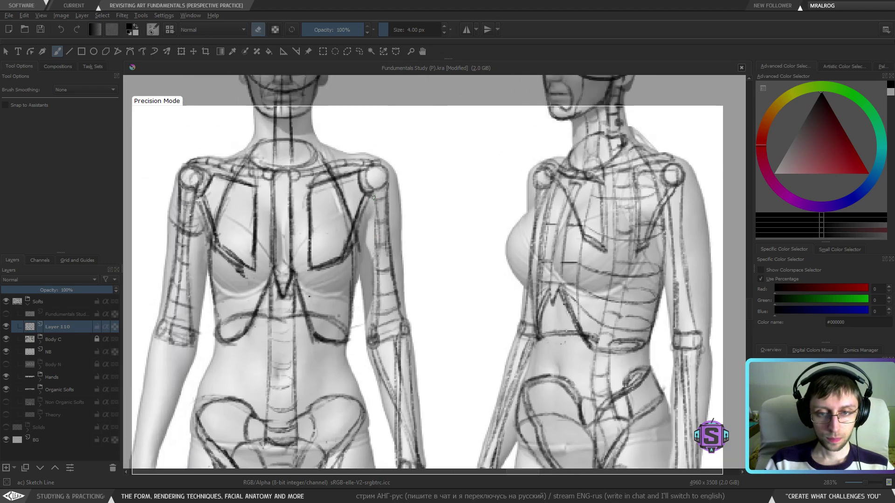
{"action": "key", "text": "e"}
{"action": "mouse_move", "coordinate": [374, 190]}
{"action": "left_mouse_down"}
{"action": "mouse_move", "coordinate": [376, 221]}
{"action": "mouse_move", "coordinate": [366, 172]}
{"action": "mouse_move", "coordinate": [387, 185]}
{"action": "mouse_move", "coordinate": [379, 168]}
{"action": "left_mouse_up"}
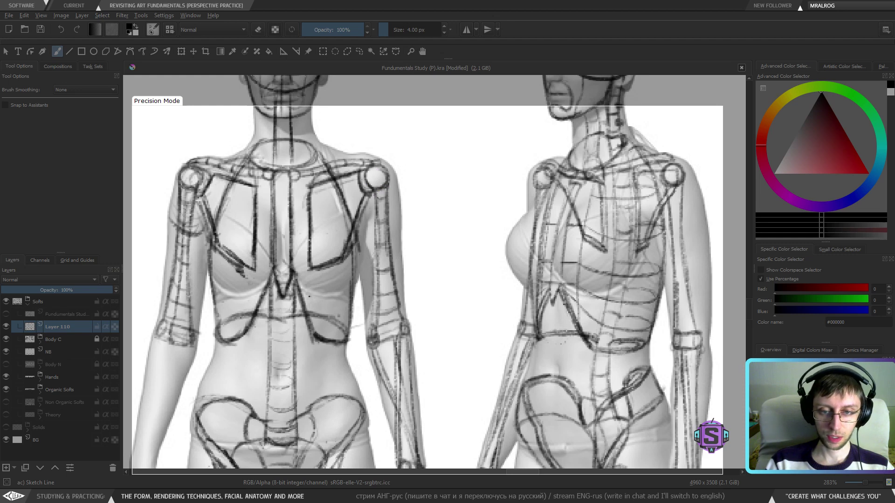
{"action": "left_click_drag", "start_coordinate": [378, 201], "coordinate": [366, 341]}
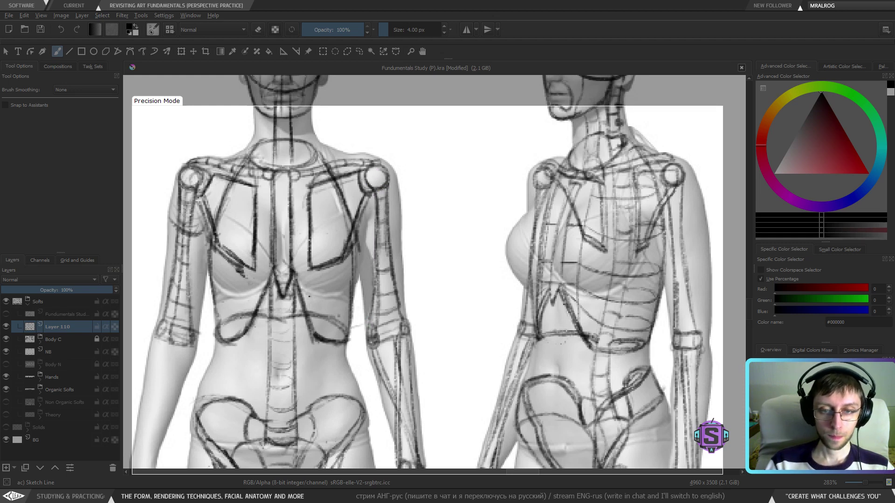
{"action": "left_click_drag", "start_coordinate": [384, 192], "coordinate": [389, 233]}
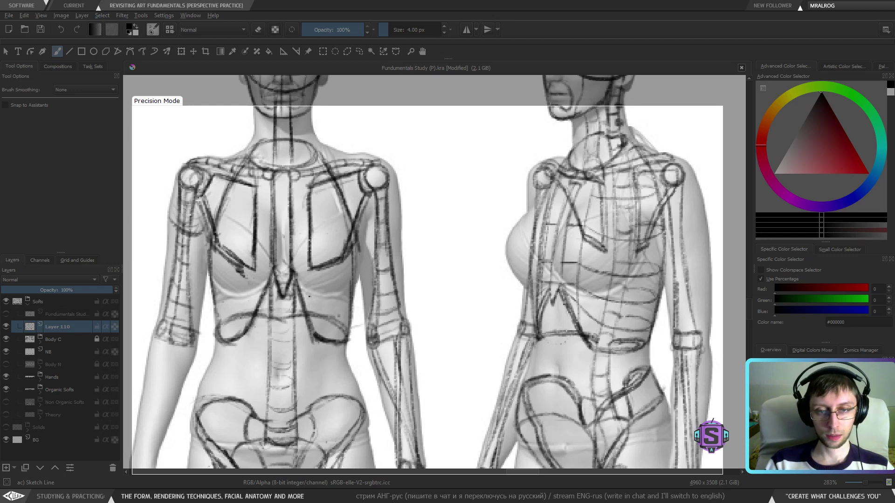
Clean up and redraw the shoulder ball and upper-arm lines on the front-view skeleton's opposite arm.
{"action": "key", "text": "e"}
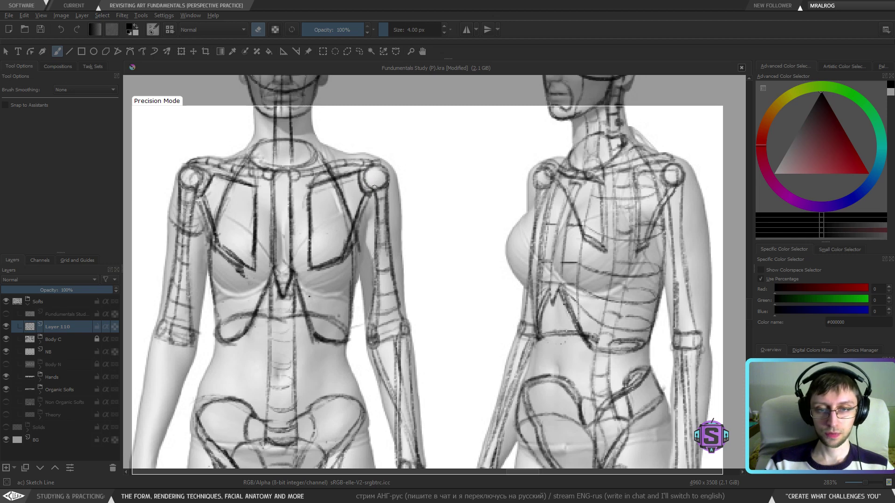
{"action": "key", "text": "e"}
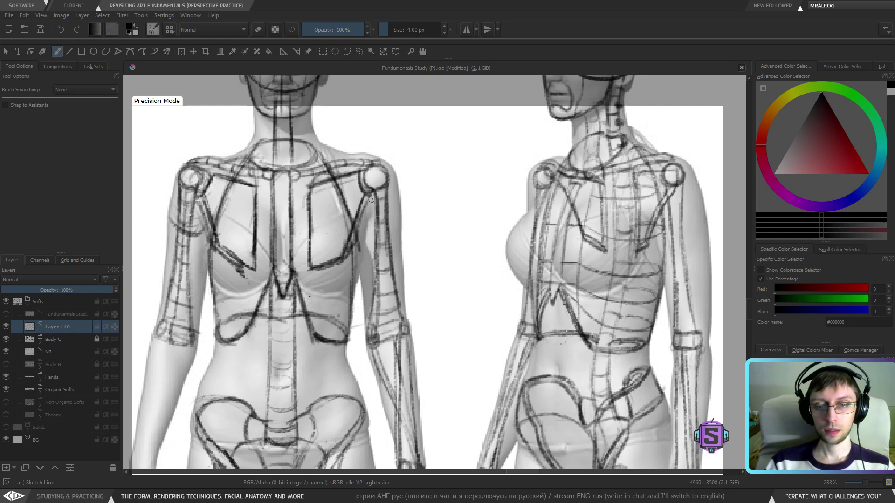
{"action": "key", "text": "e"}
{"action": "mouse_move", "coordinate": [199, 195]}
{"action": "left_mouse_down"}
{"action": "mouse_move", "coordinate": [192, 224]}
{"action": "mouse_move", "coordinate": [192, 200]}
{"action": "left_mouse_up"}
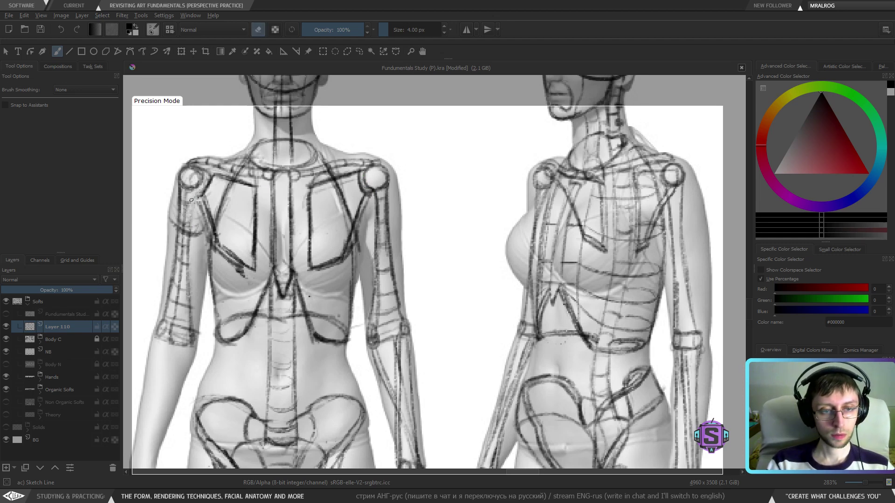
{"action": "key", "text": "e"}
{"action": "left_click_drag", "start_coordinate": [190, 246], "coordinate": [194, 187]}
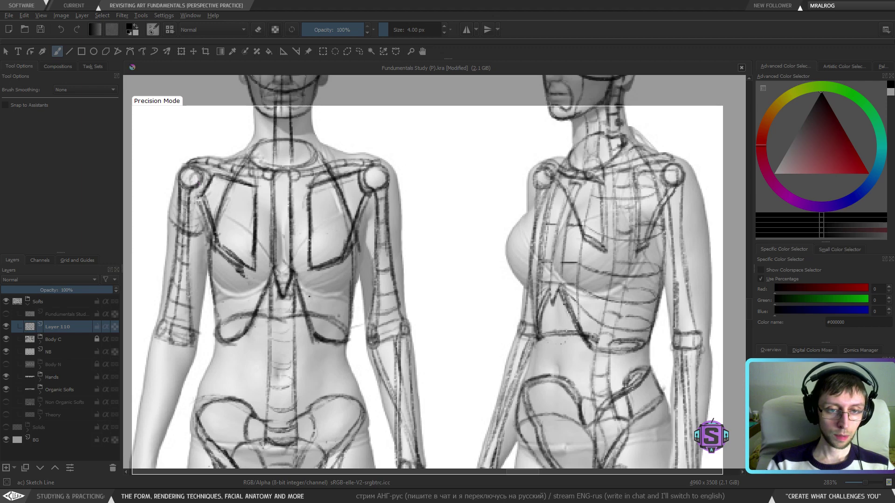
Compare the three-quarter back-view shoulder blade sketch with the skeleton figures beside it.
{"action": "key", "text": "minus"}
{"action": "key", "text": "minus"}
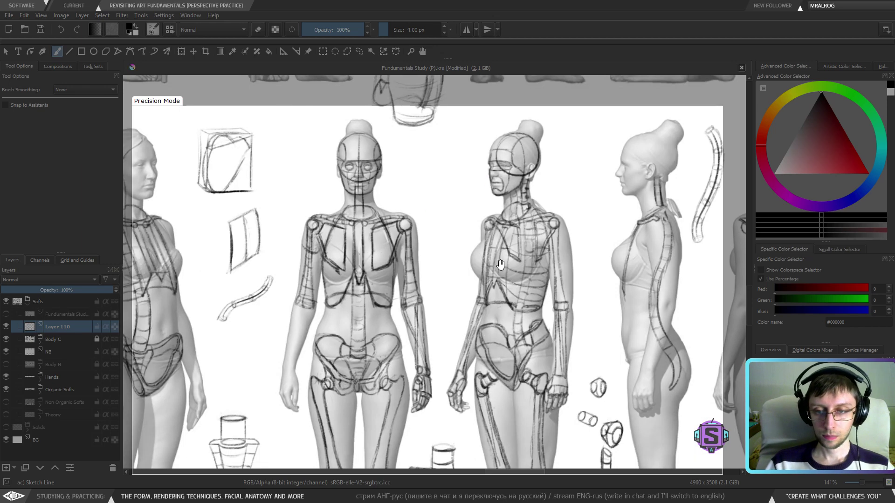
{"action": "left_click_drag", "start_coordinate": [499, 265], "coordinate": [414, 251]}
{"action": "left_click_drag", "start_coordinate": [483, 250], "coordinate": [415, 256]}
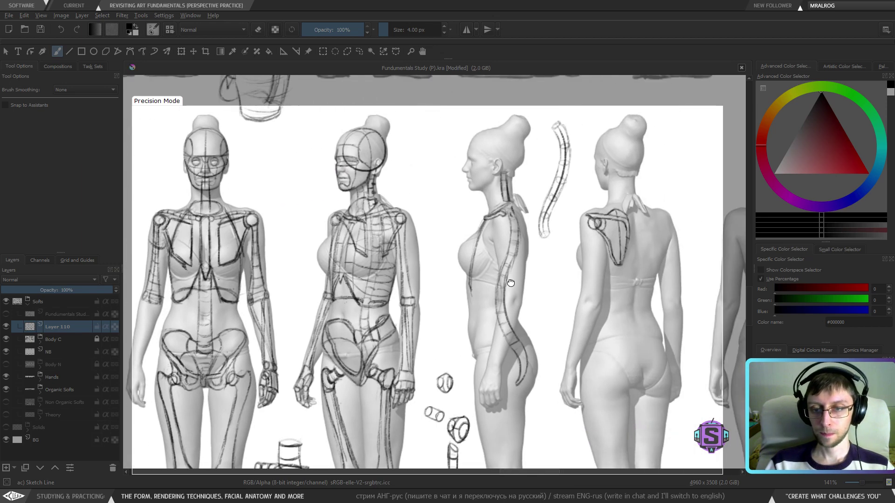
{"action": "left_click_drag", "start_coordinate": [507, 282], "coordinate": [407, 278]}
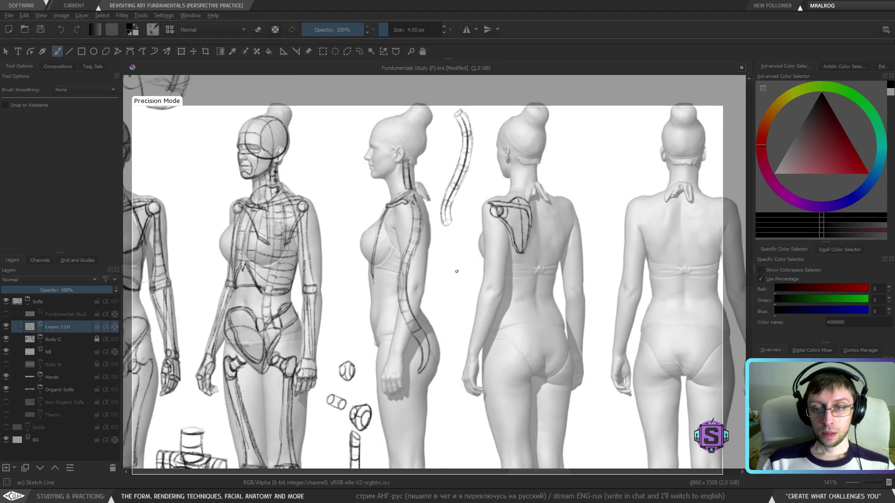
{"action": "key", "text": "minus"}
{"action": "key", "text": "minus"}
{"action": "left_click_drag", "start_coordinate": [477, 294], "coordinate": [420, 289]}
{"action": "key", "text": "plus"}
{"action": "key", "text": "plus"}
{"action": "key", "text": "plus"}
{"action": "key", "text": "plus"}
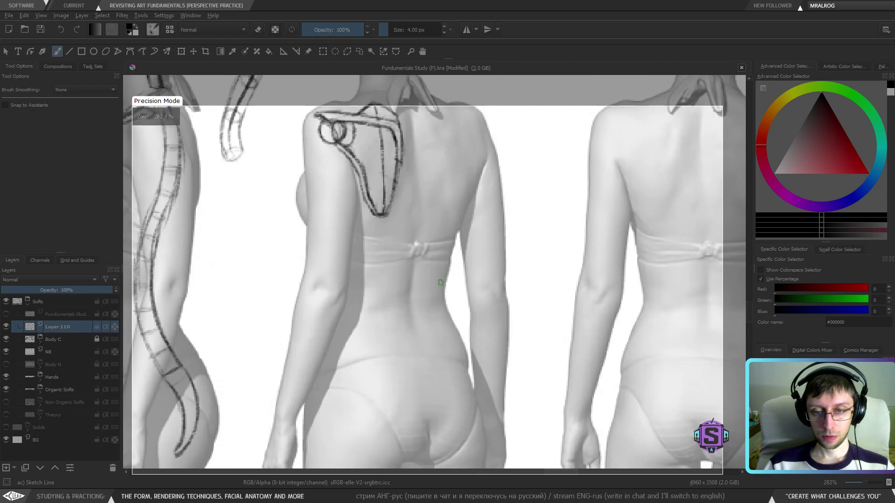
{"action": "key", "text": "minus"}
{"action": "left_click_drag", "start_coordinate": [454, 263], "coordinate": [413, 285]}
{"action": "key", "text": "plus"}
{"action": "key", "text": "plus"}
{"action": "mouse_move", "coordinate": [372, 223]}
{"action": "left_mouse_down"}
{"action": "mouse_move", "coordinate": [444, 272]}
{"action": "mouse_move", "coordinate": [416, 276]}
{"action": "left_mouse_up"}
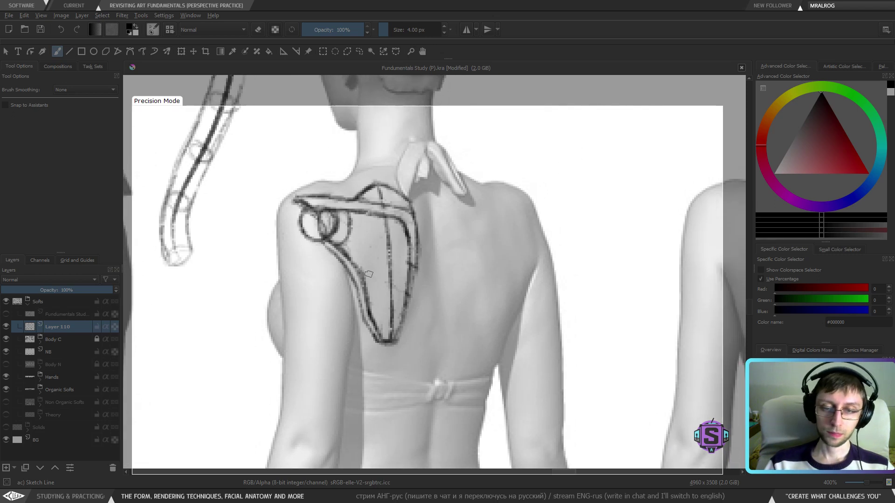
{"action": "key", "text": "e"}
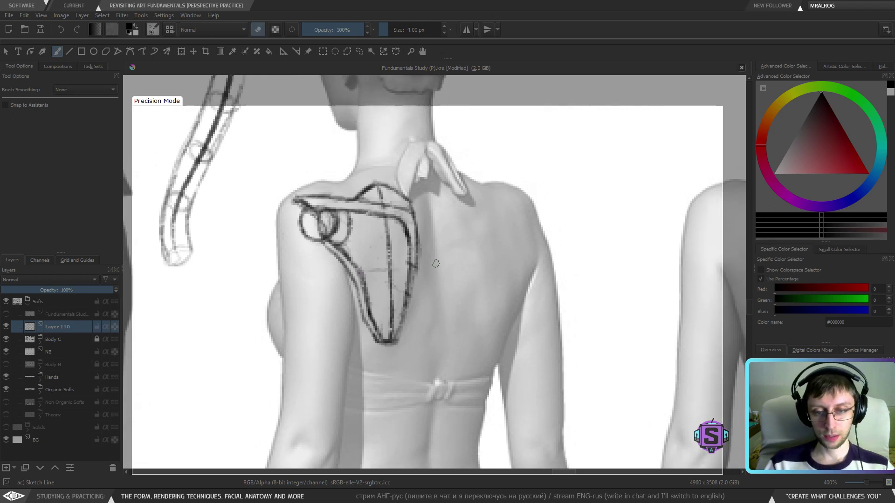
Erase the stray line above the collarbone tip on the detailed ribcage sketch and save the file.
{"action": "key", "text": "minus"}
{"action": "key", "text": "minus"}
{"action": "key", "text": "minus"}
{"action": "key", "text": "minus"}
{"action": "left_click_drag", "start_coordinate": [497, 281], "coordinate": [432, 240]}
{"action": "left_click_drag", "start_coordinate": [478, 293], "coordinate": [451, 277]}
{"action": "left_click_drag", "start_coordinate": [548, 297], "coordinate": [437, 285]}
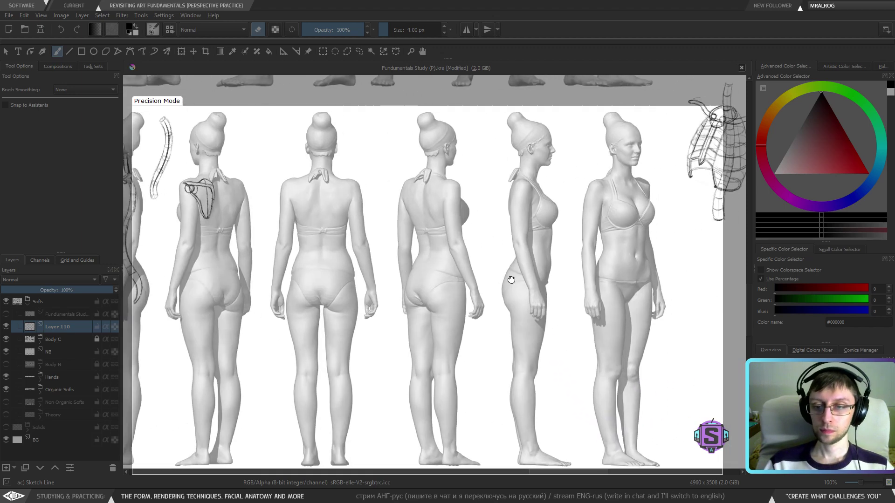
{"action": "left_click_drag", "start_coordinate": [536, 275], "coordinate": [453, 278]}
{"action": "mouse_move", "coordinate": [578, 266]}
{"action": "left_mouse_down"}
{"action": "mouse_move", "coordinate": [441, 300]}
{"action": "mouse_move", "coordinate": [394, 340]}
{"action": "left_mouse_up"}
{"action": "key", "text": "plus"}
{"action": "key", "text": "plus"}
{"action": "left_click_drag", "start_coordinate": [464, 231], "coordinate": [422, 346]}
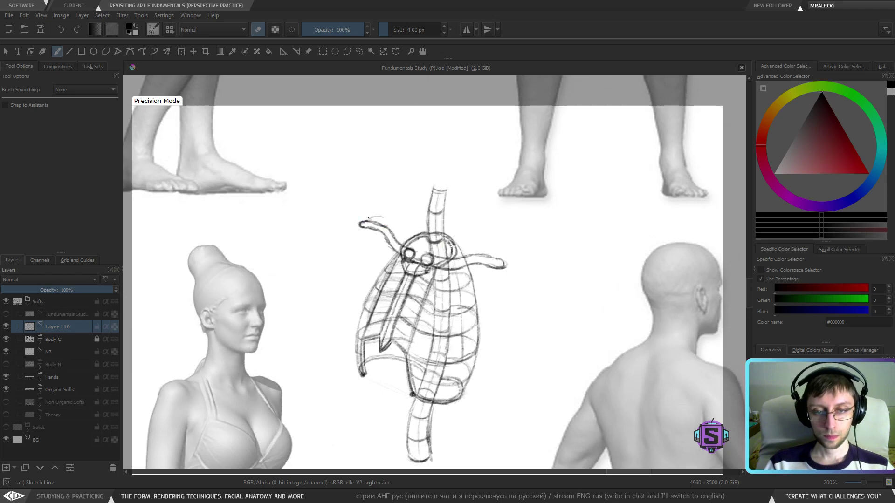
{"action": "mouse_move", "coordinate": [369, 217]}
{"action": "left_mouse_down"}
{"action": "mouse_move", "coordinate": [386, 216]}
{"action": "mouse_move", "coordinate": [371, 220]}
{"action": "left_mouse_up"}
{"action": "key", "text": "e"}
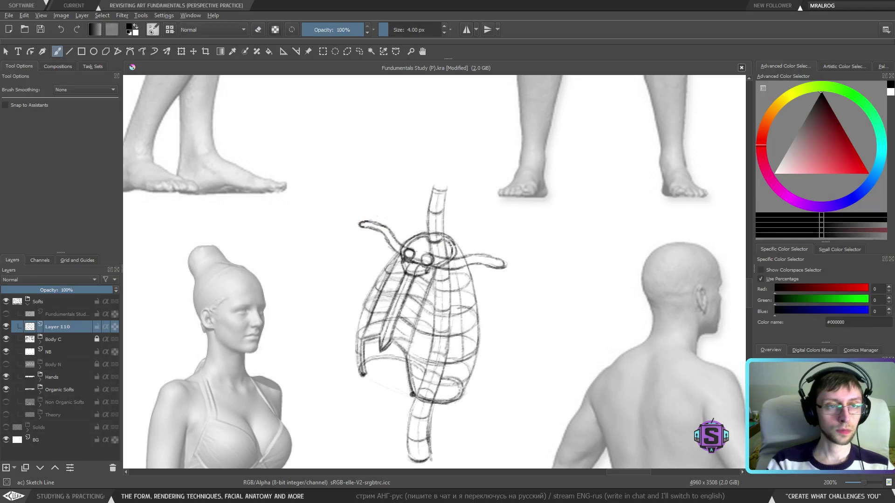
{"action": "key", "text": "ctrl+s"}
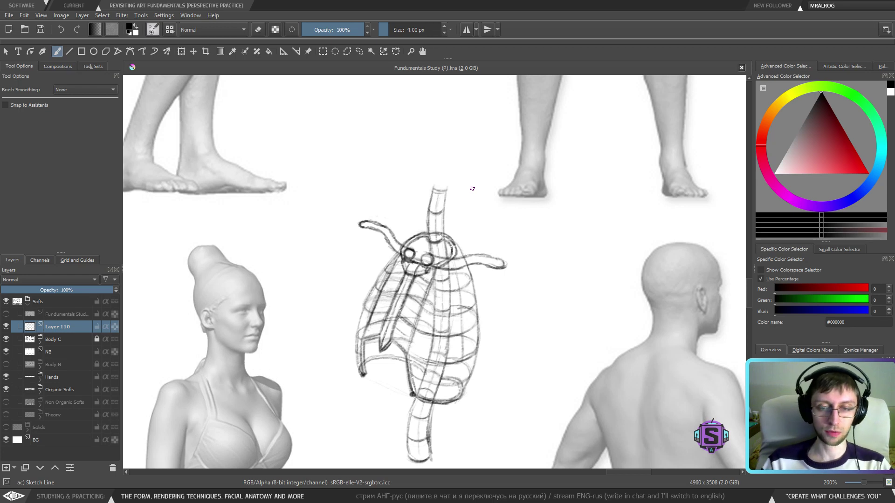
Look over the rows of figures, hands and small side sketches across the study sheet.
{"action": "key", "text": "1"}
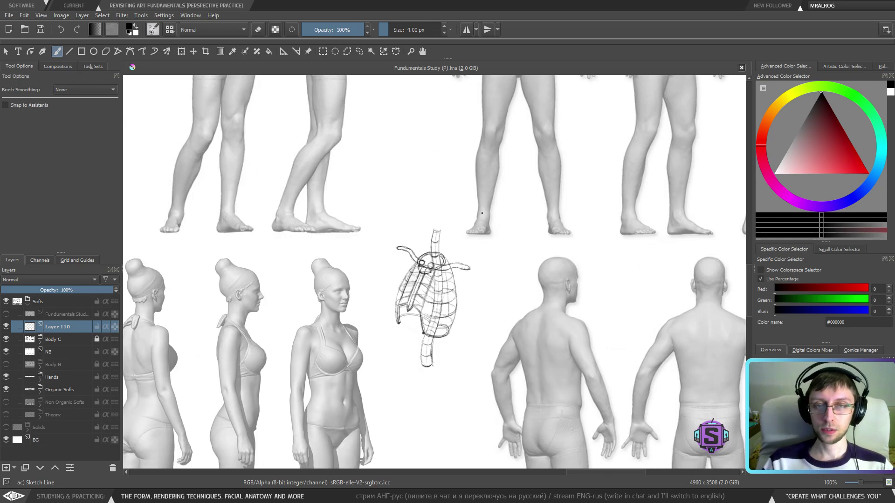
{"action": "key", "text": "minus"}
{"action": "key", "text": "minus"}
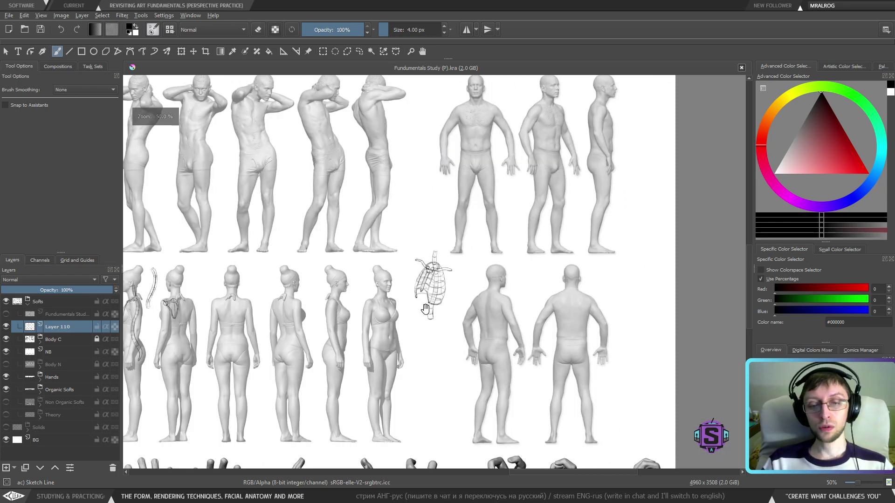
{"action": "left_click_drag", "start_coordinate": [327, 333], "coordinate": [484, 297]}
{"action": "left_click_drag", "start_coordinate": [316, 367], "coordinate": [443, 321]}
{"action": "left_click_drag", "start_coordinate": [384, 318], "coordinate": [513, 298]}
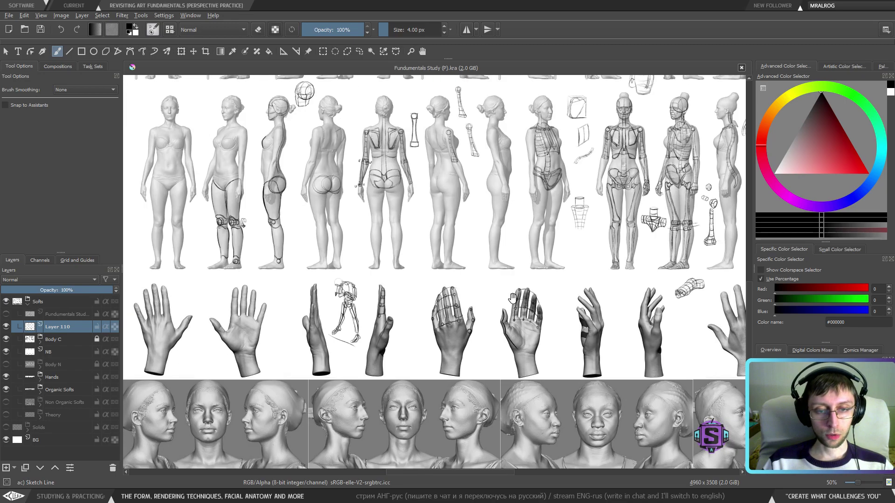
{"action": "mouse_move", "coordinate": [388, 340]}
{"action": "left_mouse_down"}
{"action": "mouse_move", "coordinate": [511, 330]}
{"action": "mouse_move", "coordinate": [499, 331]}
{"action": "left_mouse_up"}
{"action": "left_click_drag", "start_coordinate": [577, 280], "coordinate": [433, 353]}
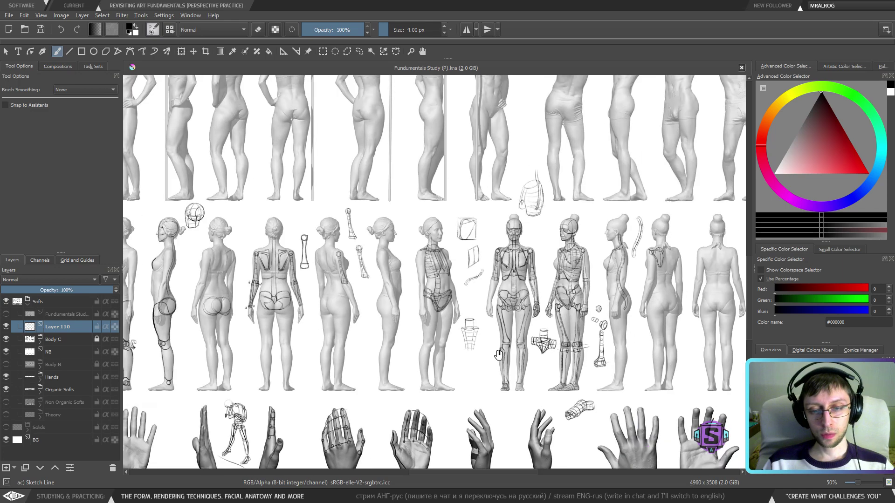
{"action": "left_click_drag", "start_coordinate": [499, 356], "coordinate": [419, 345]}
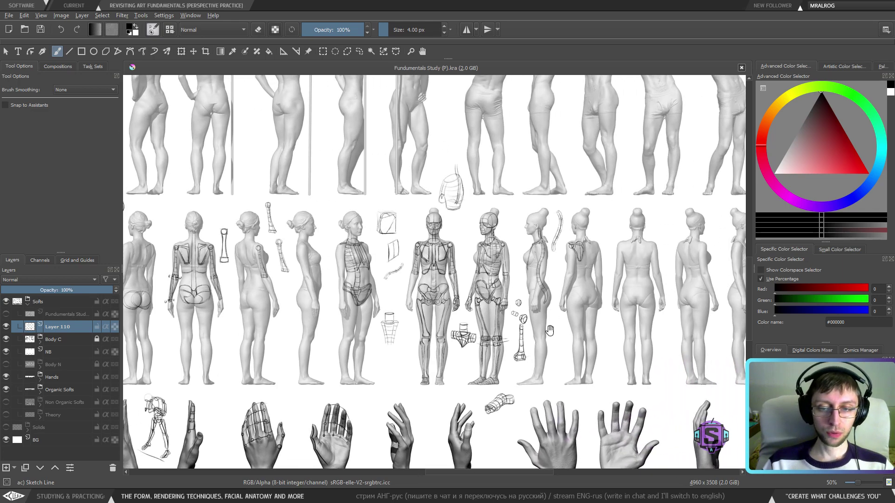
{"action": "left_click_drag", "start_coordinate": [549, 331], "coordinate": [456, 329]}
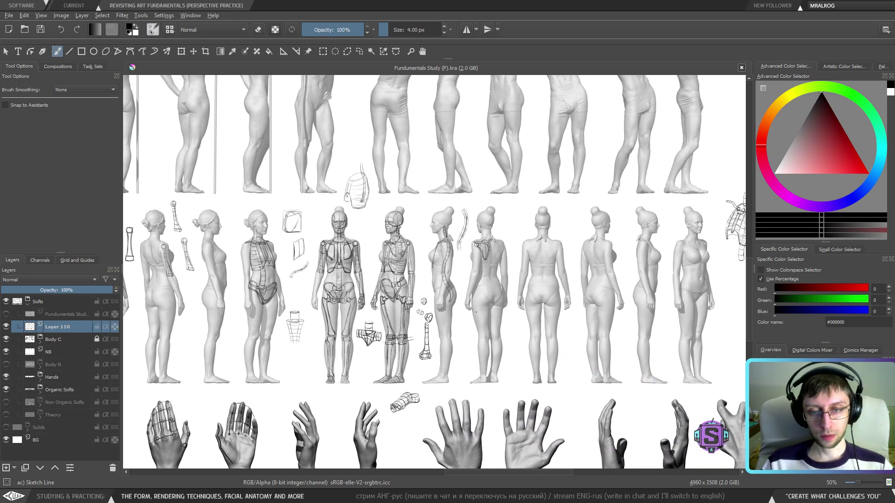
Outline-select the small torso sketch above the front-view skeleton, move it beneath the detailed ribcage sketch, and deselect it.
{"action": "key", "text": "1"}
{"action": "mouse_move", "coordinate": [600, 260]}
{"action": "left_mouse_down"}
{"action": "mouse_move", "coordinate": [399, 352]}
{"action": "mouse_move", "coordinate": [556, 357]}
{"action": "left_mouse_up"}
{"action": "key", "text": "l"}
{"action": "mouse_move", "coordinate": [290, 165]}
{"action": "left_mouse_down"}
{"action": "mouse_move", "coordinate": [224, 119]}
{"action": "mouse_move", "coordinate": [200, 183]}
{"action": "left_mouse_up"}
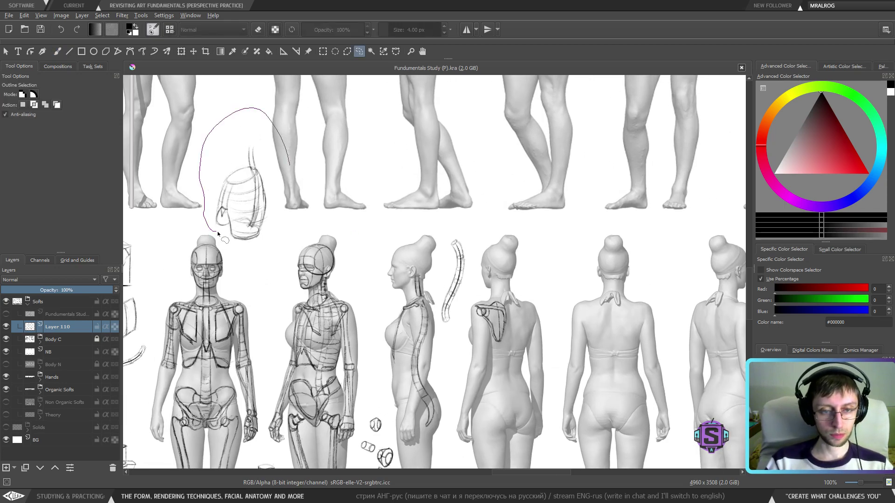
{"action": "mouse_move", "coordinate": [218, 233]}
{"action": "left_mouse_down"}
{"action": "mouse_move", "coordinate": [288, 233]}
{"action": "mouse_move", "coordinate": [286, 214]}
{"action": "mouse_move", "coordinate": [575, 235]}
{"action": "left_mouse_up"}
{"action": "key", "text": "t"}
{"action": "left_click_drag", "start_coordinate": [603, 293], "coordinate": [305, 286]}
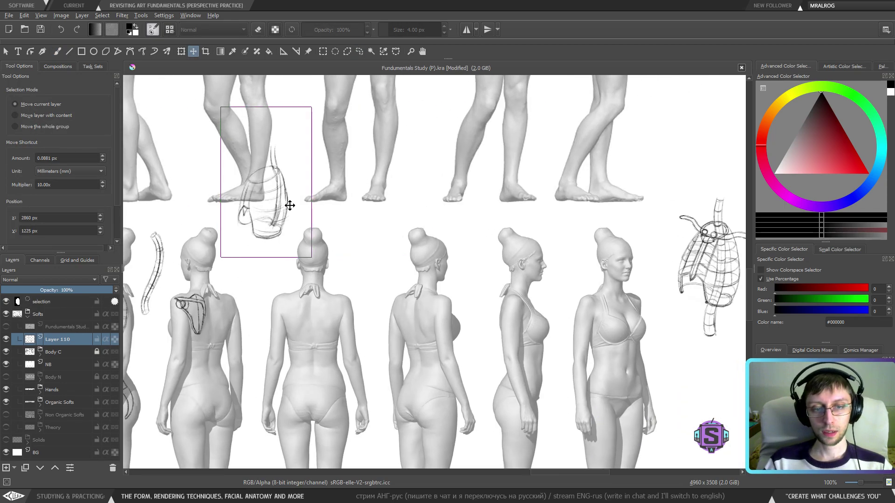
{"action": "mouse_move", "coordinate": [274, 207]}
{"action": "left_mouse_down"}
{"action": "mouse_move", "coordinate": [676, 313]}
{"action": "mouse_move", "coordinate": [471, 240]}
{"action": "mouse_move", "coordinate": [512, 346]}
{"action": "mouse_move", "coordinate": [425, 318]}
{"action": "left_mouse_up"}
{"action": "key", "text": "b"}
{"action": "key", "text": "ctrl+shift+a"}
Try to mark the upper and lower openings of the small torso sketch with darker ellipses.
{"action": "key", "text": "plus"}
{"action": "key", "text": "plus"}
{"action": "key", "text": "minus"}
{"action": "left_click_drag", "start_coordinate": [495, 314], "coordinate": [447, 363]}
{"action": "left_click_drag", "start_coordinate": [399, 273], "coordinate": [399, 286]}
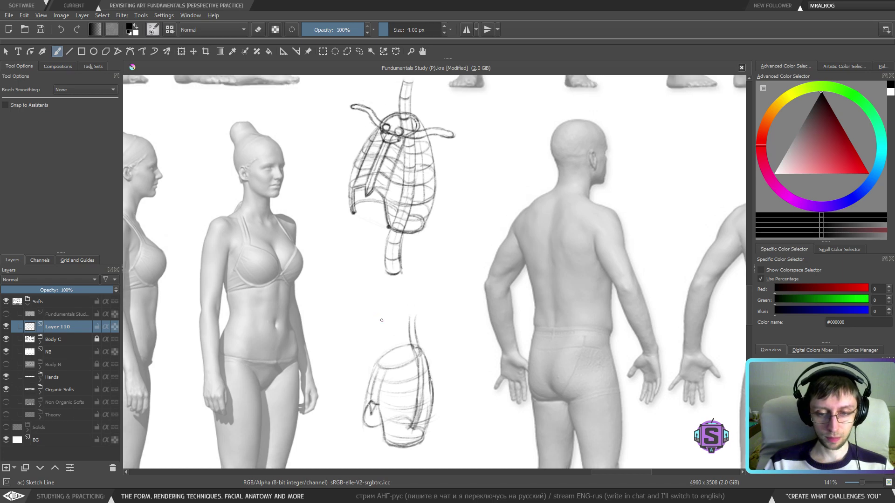
{"action": "mouse_move", "coordinate": [373, 331]}
{"action": "left_mouse_down"}
{"action": "mouse_move", "coordinate": [357, 305]}
{"action": "mouse_move", "coordinate": [360, 212]}
{"action": "left_mouse_up"}
{"action": "key", "text": "ctrl+z"}
{"action": "mouse_move", "coordinate": [371, 358]}
{"action": "left_mouse_down"}
{"action": "mouse_move", "coordinate": [365, 236]}
{"action": "mouse_move", "coordinate": [368, 256]}
{"action": "left_mouse_up"}
{"action": "key", "text": "ctrl+z"}
{"action": "key", "text": "ctrl+z"}
{"action": "mouse_move", "coordinate": [433, 373]}
{"action": "left_mouse_down"}
{"action": "mouse_move", "coordinate": [447, 314]}
{"action": "mouse_move", "coordinate": [439, 318]}
{"action": "mouse_move", "coordinate": [416, 286]}
{"action": "mouse_move", "coordinate": [437, 292]}
{"action": "mouse_move", "coordinate": [398, 303]}
{"action": "mouse_move", "coordinate": [413, 318]}
{"action": "mouse_move", "coordinate": [398, 331]}
{"action": "mouse_move", "coordinate": [420, 308]}
{"action": "mouse_move", "coordinate": [440, 326]}
{"action": "mouse_move", "coordinate": [436, 310]}
{"action": "mouse_move", "coordinate": [395, 279]}
{"action": "left_mouse_up"}
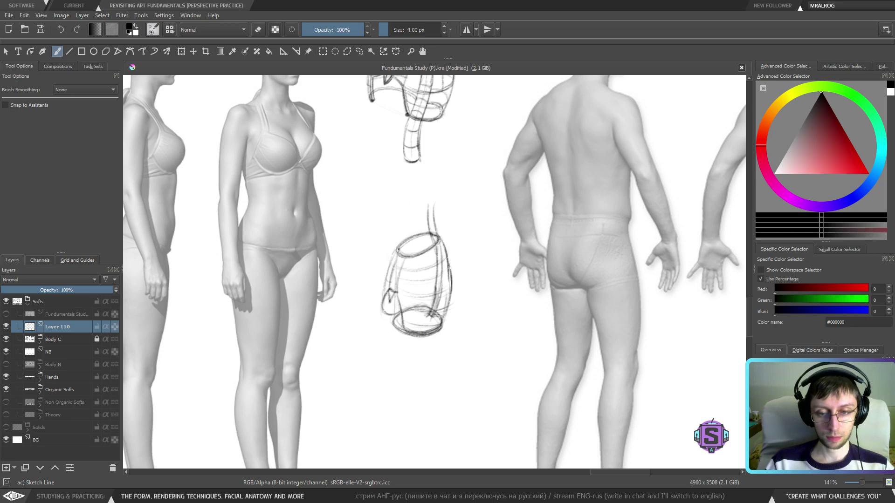
Try straight side lines joining the two ellipses on the small torso sketch.
{"action": "left_click_drag", "start_coordinate": [393, 320], "coordinate": [396, 250]}
{"action": "left_click_drag", "start_coordinate": [441, 336], "coordinate": [442, 270]}
{"action": "left_click_drag", "start_coordinate": [441, 316], "coordinate": [442, 243]}
{"action": "left_click_drag", "start_coordinate": [441, 330], "coordinate": [438, 238]}
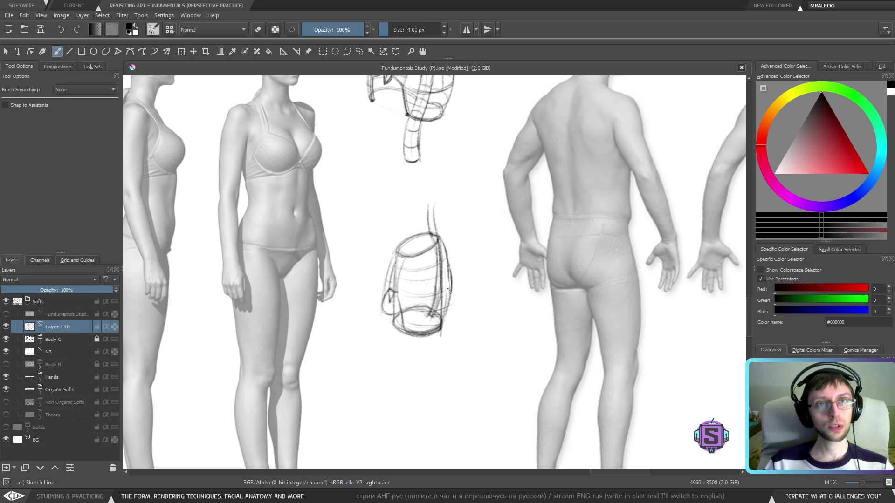
Undo the trial ellipses and side lines on the small torso sketch.
{"action": "key", "text": "ctrl+z"}
{"action": "key", "text": "ctrl+z"}
{"action": "key", "text": "ctrl+z"}
{"action": "key", "text": "ctrl+z"}
{"action": "key", "text": "ctrl+z"}
{"action": "key", "text": "ctrl+z"}
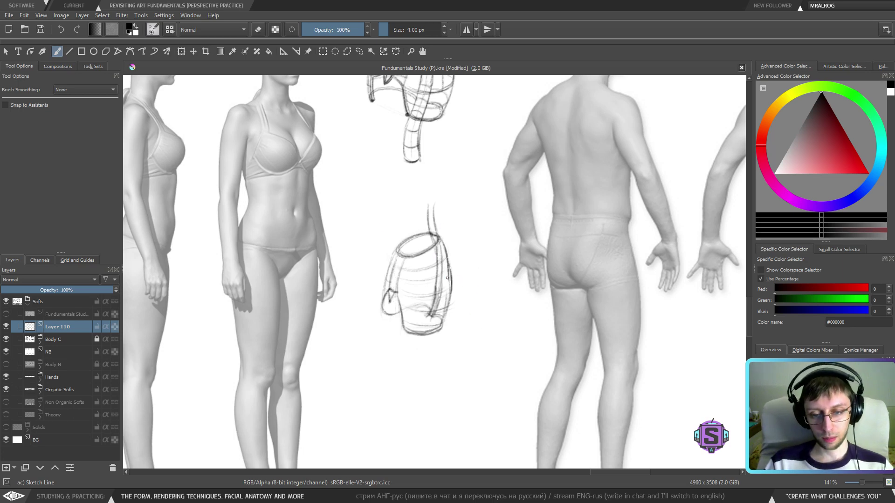
{"action": "key", "text": "ctrl+z"}
Examine the detailed ribcage sketch alongside the small torso sketch and the surrounding back-view figures.
{"action": "scroll", "coordinate": [380, 361], "scroll_direction": "up", "scroll_amount": 5}
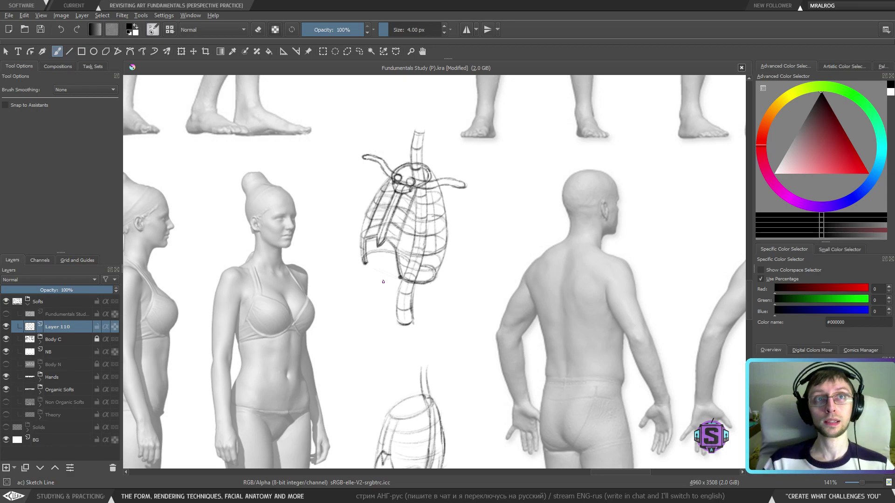
{"action": "key", "text": "minus"}
{"action": "key", "text": "minus"}
{"action": "key", "text": "plus"}
{"action": "key", "text": "plus"}
{"action": "key", "text": "minus"}
{"action": "key", "text": "minus"}
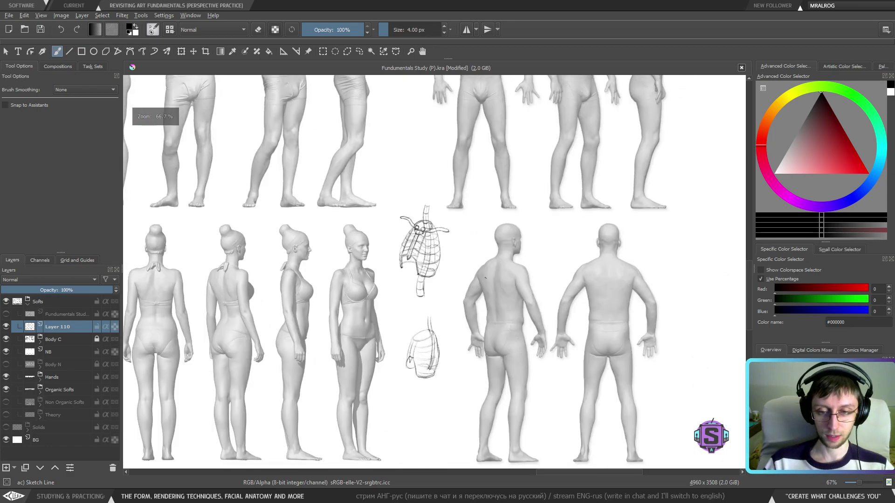
{"action": "mouse_move", "coordinate": [493, 321]}
{"action": "left_mouse_down"}
{"action": "mouse_move", "coordinate": [341, 321]}
{"action": "mouse_move", "coordinate": [525, 338]}
{"action": "mouse_move", "coordinate": [492, 238]}
{"action": "mouse_move", "coordinate": [477, 264]}
{"action": "left_mouse_up"}
{"action": "key", "text": "minus"}
{"action": "key", "text": "minus"}
{"action": "key", "text": "minus"}
{"action": "key", "text": "plus"}
{"action": "key", "text": "plus"}
{"action": "key", "text": "plus"}
{"action": "mouse_move", "coordinate": [477, 234]}
{"action": "left_mouse_down"}
{"action": "mouse_move", "coordinate": [583, 317]}
{"action": "mouse_move", "coordinate": [407, 361]}
{"action": "left_mouse_up"}
{"action": "key", "text": "plus"}
{"action": "key", "text": "plus"}
{"action": "key", "text": "plus"}
{"action": "key", "text": "plus"}
{"action": "left_click_drag", "start_coordinate": [444, 304], "coordinate": [491, 399]}
{"action": "key", "text": "minus"}
{"action": "key", "text": "minus"}
{"action": "mouse_move", "coordinate": [462, 321]}
{"action": "left_mouse_down"}
{"action": "mouse_move", "coordinate": [470, 366]}
{"action": "mouse_move", "coordinate": [466, 353]}
{"action": "left_mouse_up"}
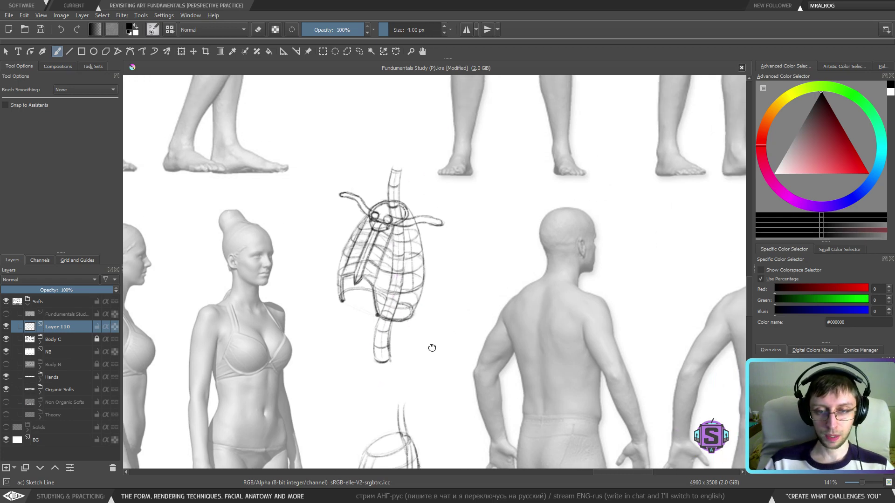
{"action": "scroll", "coordinate": [420, 310], "scroll_direction": "up", "scroll_amount": 1}
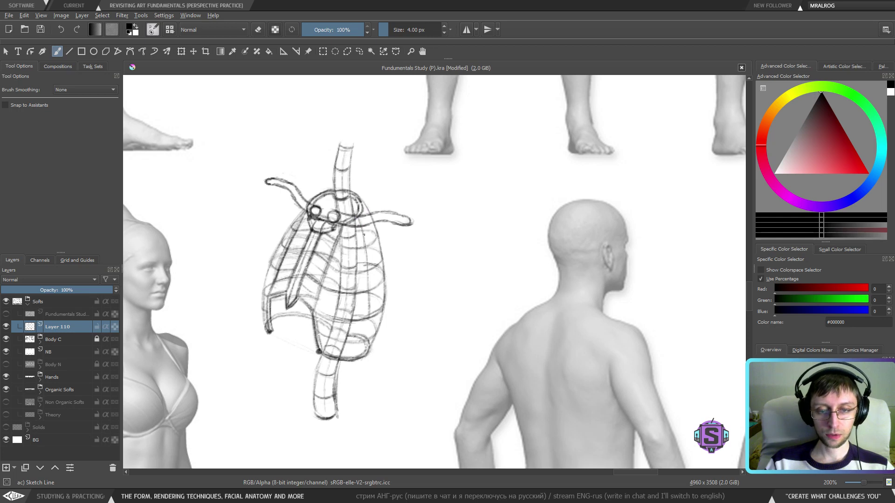
Try an ellipse across the lower end of the detailed ribcage sketch, and undo it.
{"action": "left_click_drag", "start_coordinate": [369, 321], "coordinate": [360, 353]}
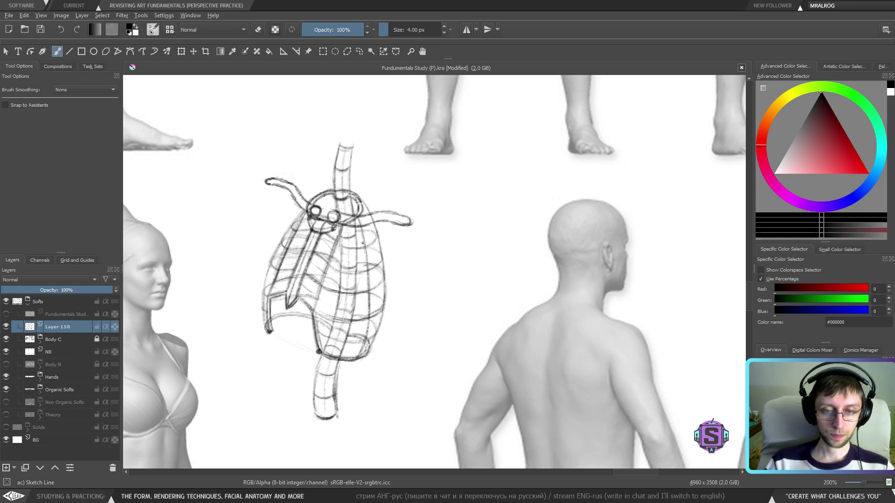
{"action": "left_click_drag", "start_coordinate": [314, 262], "coordinate": [323, 266]}
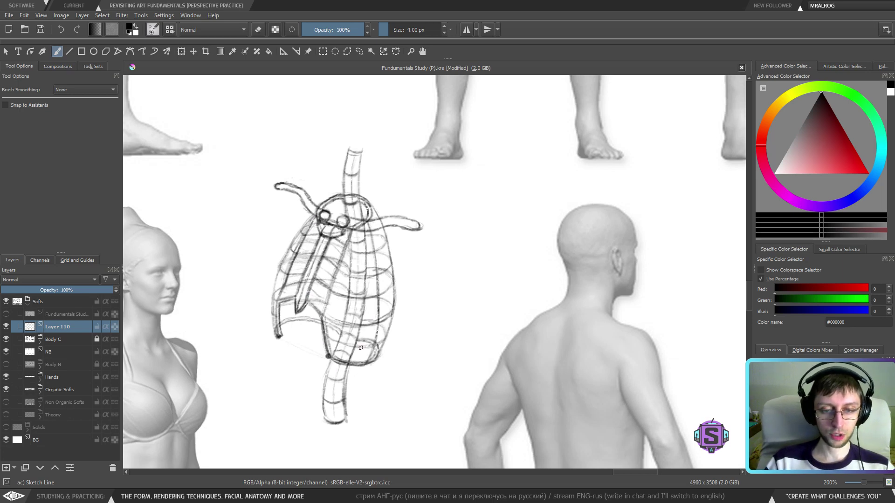
{"action": "mouse_move", "coordinate": [298, 359]}
{"action": "left_mouse_down"}
{"action": "mouse_move", "coordinate": [300, 319]}
{"action": "mouse_move", "coordinate": [381, 337]}
{"action": "mouse_move", "coordinate": [344, 360]}
{"action": "mouse_move", "coordinate": [375, 344]}
{"action": "left_mouse_up"}
{"action": "key", "text": "ctrl+z"}
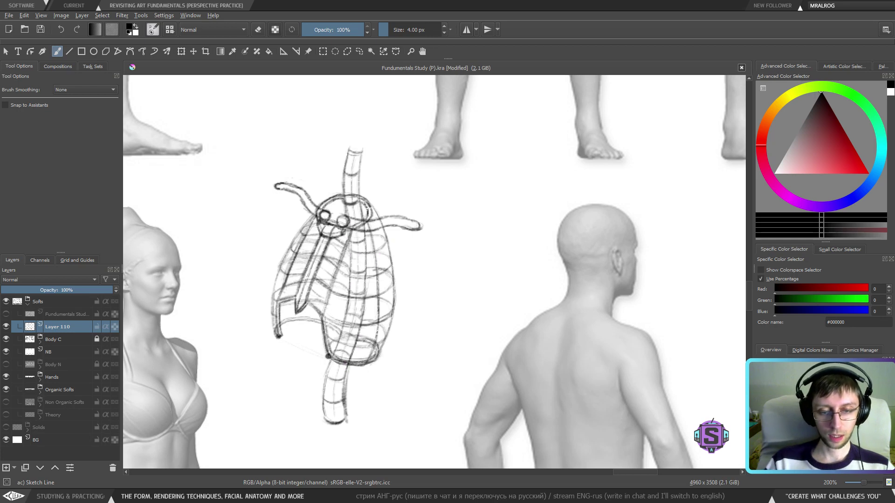
{"action": "key", "text": "ctrl+z"}
Try darker ellipses at the lower and upper ends of the detailed ribcage, joined by a long side line.
{"action": "mouse_move", "coordinate": [336, 361]}
{"action": "left_mouse_down"}
{"action": "mouse_move", "coordinate": [376, 352]}
{"action": "mouse_move", "coordinate": [339, 358]}
{"action": "mouse_move", "coordinate": [372, 358]}
{"action": "left_mouse_up"}
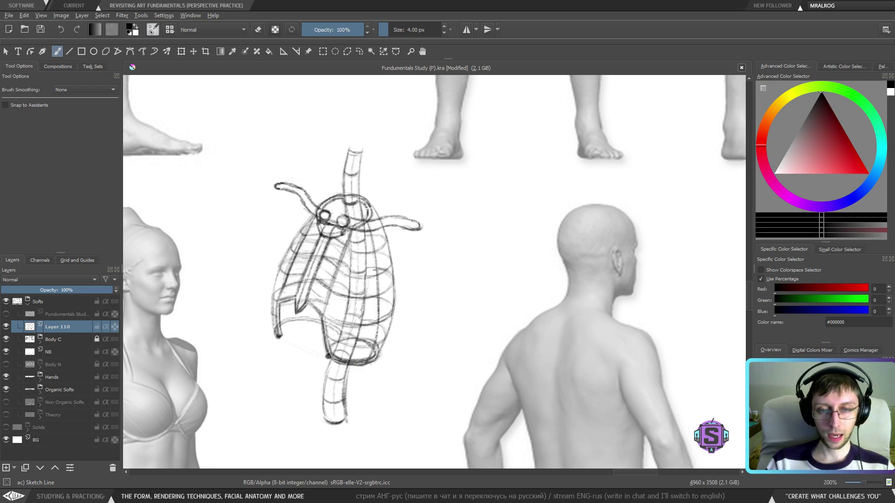
{"action": "mouse_move", "coordinate": [335, 219]}
{"action": "left_mouse_down"}
{"action": "mouse_move", "coordinate": [368, 224]}
{"action": "mouse_move", "coordinate": [369, 203]}
{"action": "left_mouse_up"}
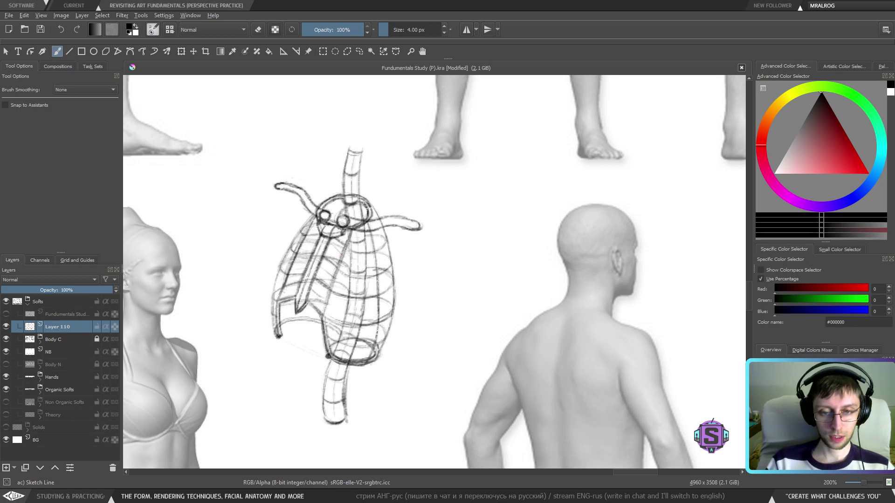
{"action": "left_click_drag", "start_coordinate": [338, 229], "coordinate": [328, 364]}
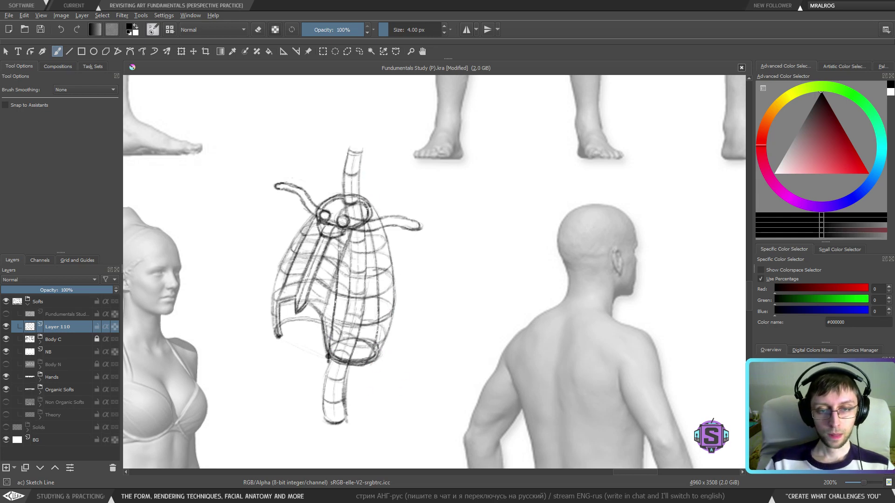
Undo the trial ellipses and side line on the detailed ribcage sketch.
{"action": "left_click_drag", "start_coordinate": [451, 285], "coordinate": [451, 275]}
{"action": "key", "text": "ctrl+z"}
{"action": "key", "text": "ctrl+z"}
{"action": "key", "text": "ctrl+z"}
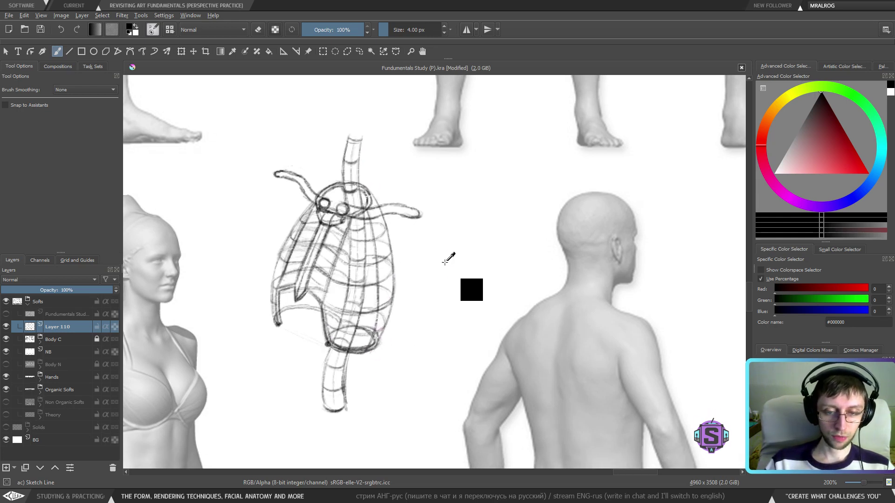
Try an ellipse around the ribcage's front lower opening, with a small upper ellipse and long lines joining them.
{"action": "left_click_drag", "start_coordinate": [449, 205], "coordinate": [472, 201]}
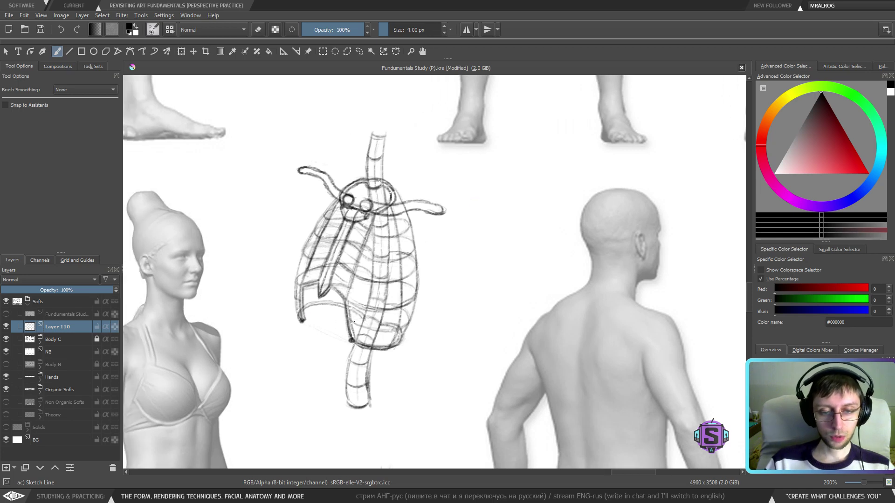
{"action": "mouse_move", "coordinate": [307, 317]}
{"action": "left_mouse_down"}
{"action": "mouse_move", "coordinate": [346, 331]}
{"action": "mouse_move", "coordinate": [314, 308]}
{"action": "mouse_move", "coordinate": [348, 330]}
{"action": "mouse_move", "coordinate": [318, 305]}
{"action": "left_mouse_up"}
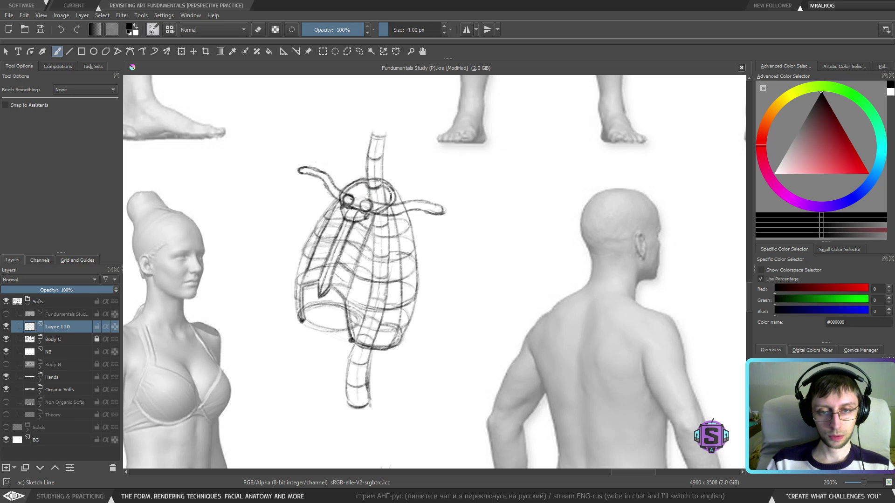
{"action": "mouse_move", "coordinate": [355, 197]}
{"action": "left_mouse_down"}
{"action": "mouse_move", "coordinate": [368, 193]}
{"action": "mouse_move", "coordinate": [370, 201]}
{"action": "mouse_move", "coordinate": [370, 192]}
{"action": "mouse_move", "coordinate": [362, 205]}
{"action": "left_mouse_up"}
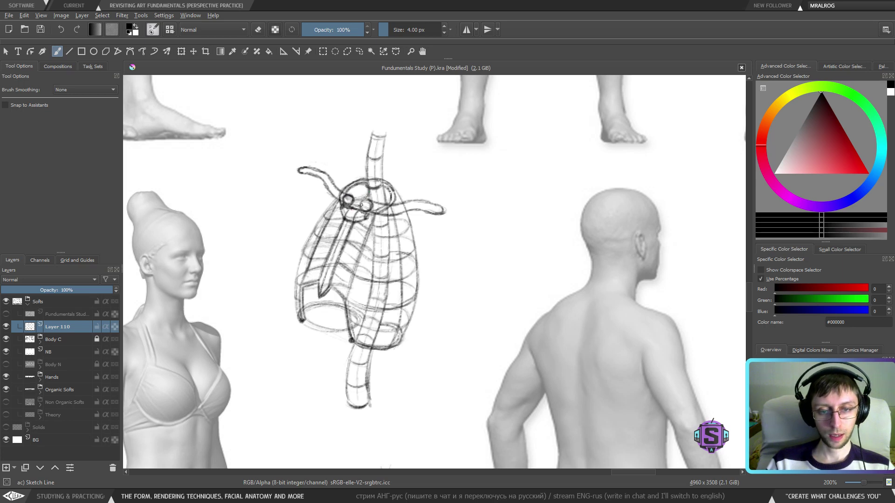
{"action": "left_click_drag", "start_coordinate": [356, 311], "coordinate": [359, 265]}
{"action": "left_click_drag", "start_coordinate": [356, 314], "coordinate": [361, 225]}
{"action": "left_click_drag", "start_coordinate": [354, 318], "coordinate": [362, 232]}
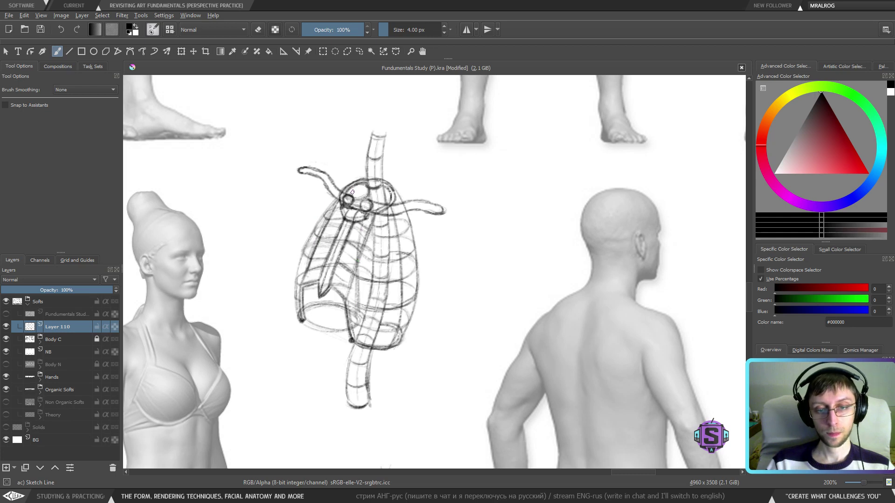
Undo the trial ellipses and joining lines over the front half of the ribcage.
{"action": "key", "text": "ctrl+z"}
{"action": "key", "text": "ctrl+z"}
{"action": "key", "text": "ctrl+z"}
{"action": "key", "text": "ctrl+z"}
{"action": "key", "text": "ctrl+z"}
{"action": "key", "text": "ctrl+z"}
{"action": "key", "text": "ctrl+z"}
{"action": "key", "text": "ctrl+z"}
{"action": "key", "text": "ctrl+z"}
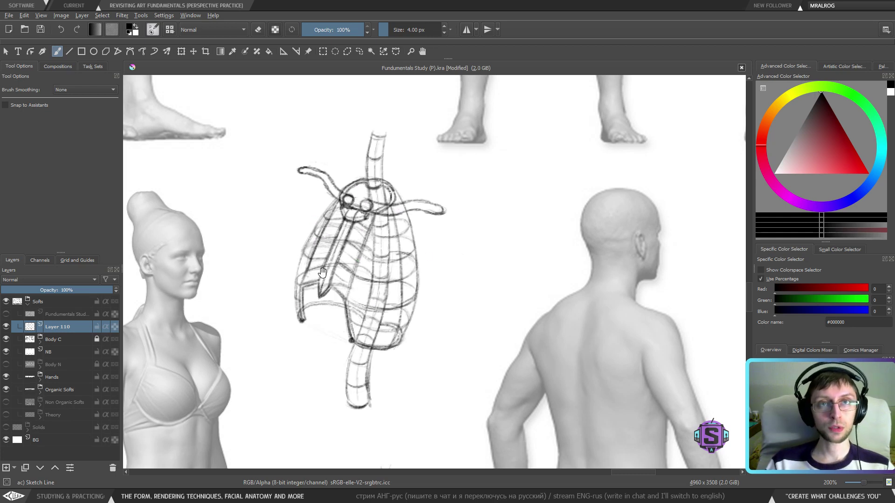
Sketch a slanted straight strip with a cut-off lower end in the empty space beside the detailed ribcage.
{"action": "scroll", "coordinate": [322, 273], "scroll_direction": "up", "scroll_amount": 1}
{"action": "left_click_drag", "start_coordinate": [314, 276], "coordinate": [239, 269]}
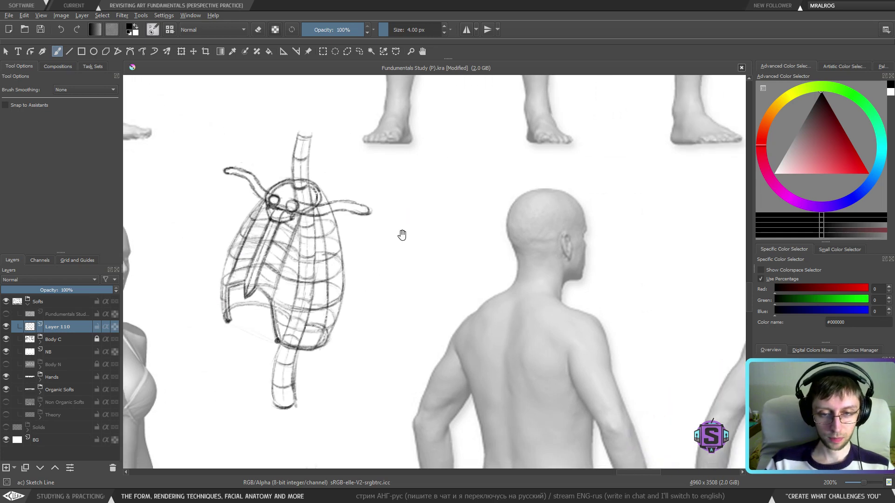
{"action": "mouse_move", "coordinate": [414, 191]}
{"action": "left_mouse_down"}
{"action": "mouse_move", "coordinate": [386, 251]}
{"action": "mouse_move", "coordinate": [409, 248]}
{"action": "mouse_move", "coordinate": [450, 179]}
{"action": "left_mouse_up"}
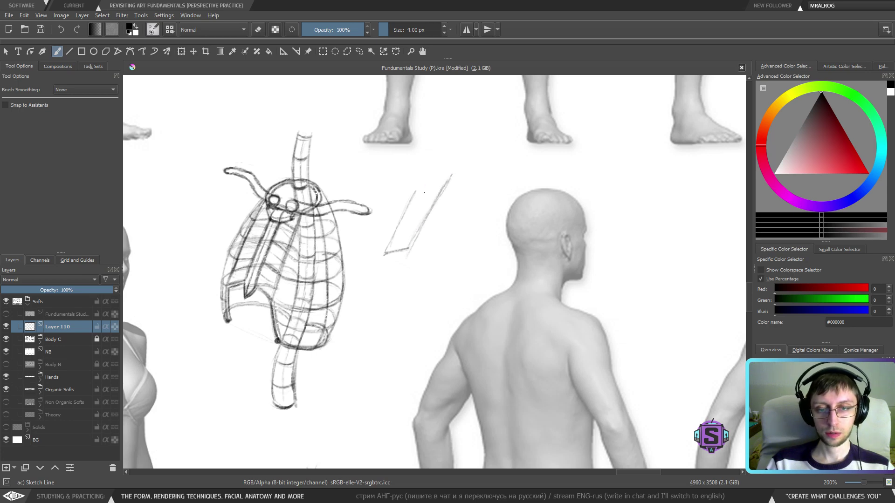
{"action": "left_click_drag", "start_coordinate": [387, 251], "coordinate": [430, 169]}
{"action": "left_click_drag", "start_coordinate": [378, 258], "coordinate": [428, 173]}
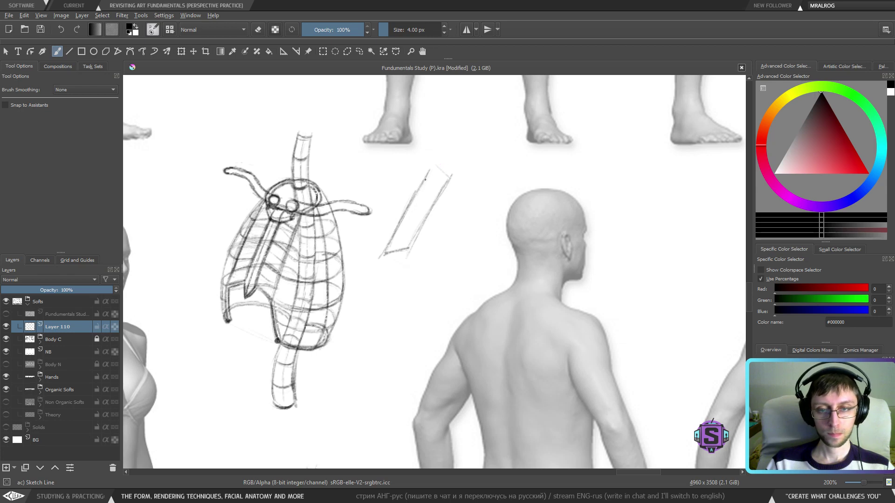
{"action": "left_click_drag", "start_coordinate": [425, 180], "coordinate": [429, 168]}
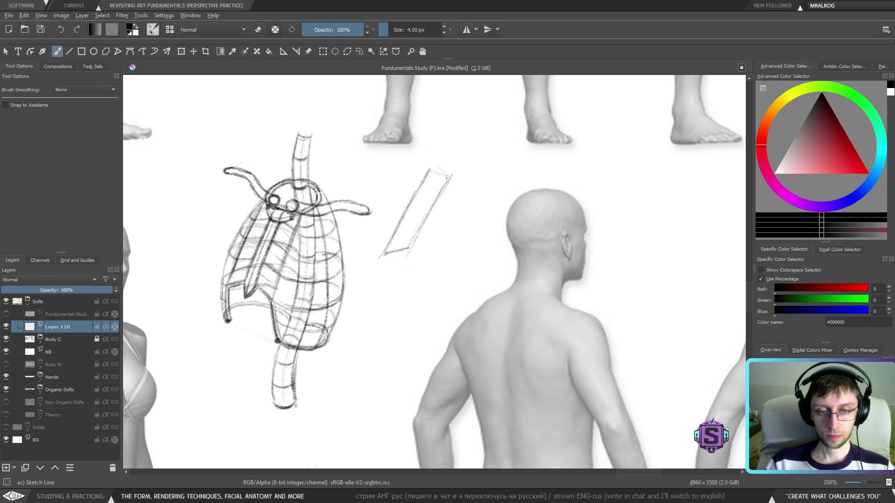
Sketch a wide ellipse at the upper end of the slanted strip for the ribcage's top opening.
{"action": "left_click_drag", "start_coordinate": [451, 177], "coordinate": [440, 161]}
{"action": "mouse_move", "coordinate": [451, 176]}
{"action": "left_mouse_down"}
{"action": "mouse_move", "coordinate": [440, 162]}
{"action": "mouse_move", "coordinate": [471, 139]}
{"action": "left_mouse_up"}
{"action": "mouse_move", "coordinate": [451, 183]}
{"action": "left_mouse_down"}
{"action": "mouse_move", "coordinate": [498, 174]}
{"action": "mouse_move", "coordinate": [475, 179]}
{"action": "mouse_move", "coordinate": [496, 171]}
{"action": "mouse_move", "coordinate": [484, 177]}
{"action": "mouse_move", "coordinate": [491, 147]}
{"action": "mouse_move", "coordinate": [456, 160]}
{"action": "mouse_move", "coordinate": [458, 145]}
{"action": "mouse_move", "coordinate": [437, 155]}
{"action": "mouse_move", "coordinate": [466, 141]}
{"action": "mouse_move", "coordinate": [449, 159]}
{"action": "mouse_move", "coordinate": [506, 156]}
{"action": "left_mouse_up"}
{"action": "left_click_drag", "start_coordinate": [457, 141], "coordinate": [504, 165]}
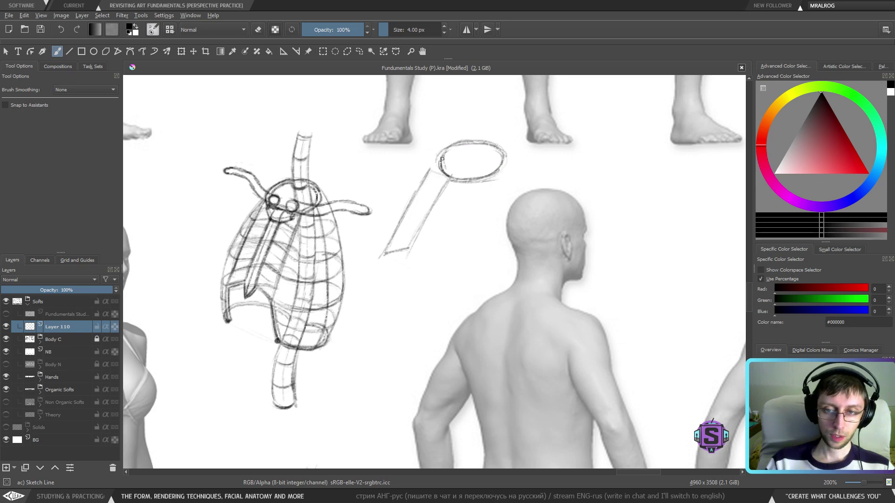
{"action": "left_click_drag", "start_coordinate": [442, 159], "coordinate": [487, 143]}
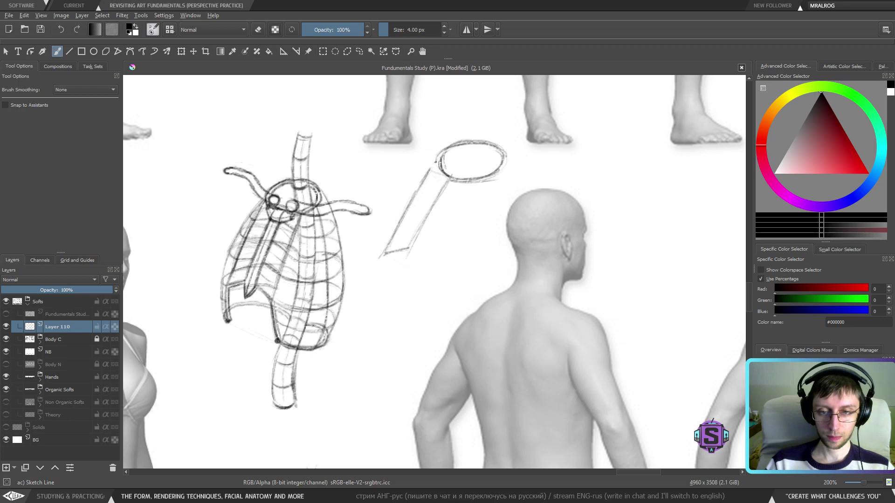
Join the strip's outer edge to the ellipse and sketch a second parallel strip with a pointed lower end.
{"action": "left_click_drag", "start_coordinate": [422, 179], "coordinate": [447, 146]}
{"action": "left_click_drag", "start_coordinate": [415, 197], "coordinate": [445, 151]}
{"action": "left_click_drag", "start_coordinate": [415, 195], "coordinate": [450, 147]}
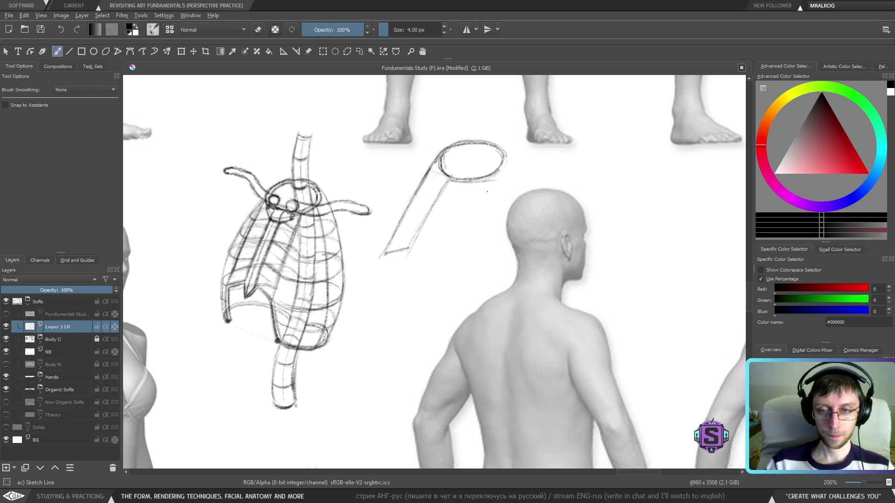
{"action": "left_click_drag", "start_coordinate": [441, 225], "coordinate": [429, 245]}
{"action": "left_click_drag", "start_coordinate": [466, 183], "coordinate": [423, 251]}
{"action": "mouse_move", "coordinate": [459, 190]}
{"action": "left_mouse_down"}
{"action": "mouse_move", "coordinate": [435, 234]}
{"action": "mouse_move", "coordinate": [433, 276]}
{"action": "mouse_move", "coordinate": [483, 195]}
{"action": "mouse_move", "coordinate": [440, 264]}
{"action": "left_mouse_up"}
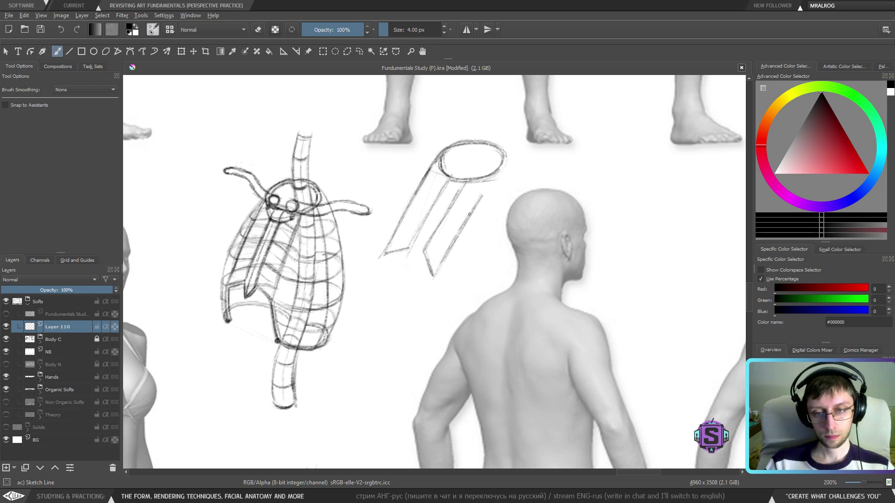
Extend the second strip's outer edge up to the ellipse and darken the long edges of both strips.
{"action": "left_click_drag", "start_coordinate": [490, 181], "coordinate": [468, 216]}
{"action": "left_click_drag", "start_coordinate": [506, 160], "coordinate": [435, 280]}
{"action": "left_click_drag", "start_coordinate": [493, 180], "coordinate": [435, 279]}
{"action": "left_click_drag", "start_coordinate": [464, 184], "coordinate": [424, 256]}
{"action": "left_click_drag", "start_coordinate": [445, 187], "coordinate": [414, 243]}
{"action": "left_click_drag", "start_coordinate": [451, 177], "coordinate": [411, 233]}
{"action": "left_click_drag", "start_coordinate": [421, 186], "coordinate": [391, 243]}
{"action": "left_click_drag", "start_coordinate": [439, 161], "coordinate": [387, 254]}
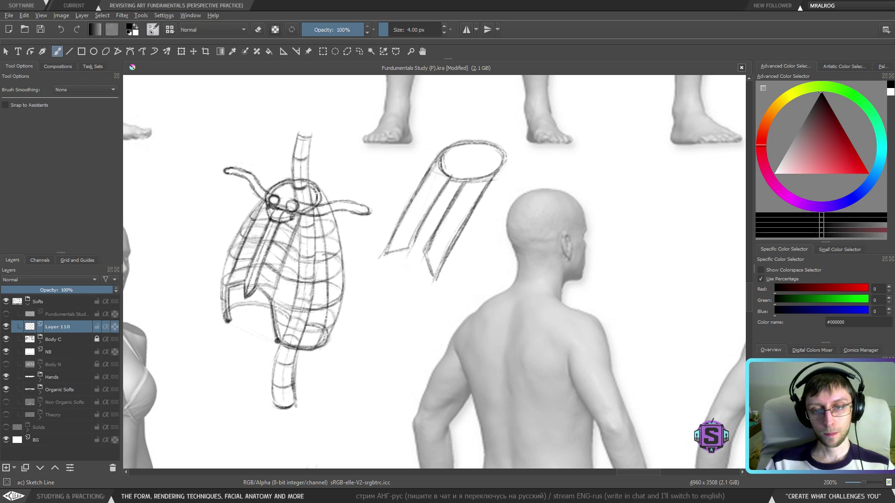
{"action": "left_click_drag", "start_coordinate": [412, 200], "coordinate": [383, 251]}
Clean up and restate the inner edge of the first strip beneath the ellipse.
{"action": "key", "text": "1"}
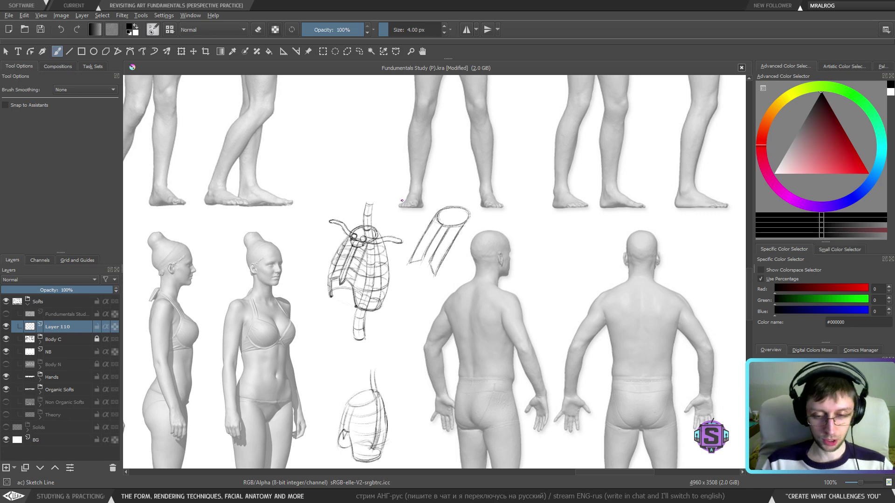
{"action": "key", "text": "minus"}
{"action": "key", "text": "minus"}
{"action": "key", "text": "plus"}
{"action": "key", "text": "plus"}
{"action": "key", "text": "plus"}
{"action": "key", "text": "plus"}
{"action": "mouse_move", "coordinate": [453, 215]}
{"action": "left_mouse_down"}
{"action": "mouse_move", "coordinate": [437, 251]}
{"action": "mouse_move", "coordinate": [408, 259]}
{"action": "mouse_move", "coordinate": [398, 280]}
{"action": "mouse_move", "coordinate": [425, 222]}
{"action": "mouse_move", "coordinate": [389, 286]}
{"action": "left_mouse_up"}
{"action": "key", "text": "e"}
{"action": "key", "text": "e"}
{"action": "key", "text": "ctrl+z"}
{"action": "left_click_drag", "start_coordinate": [412, 248], "coordinate": [391, 284]}
{"action": "mouse_move", "coordinate": [422, 228]}
{"action": "left_mouse_down"}
{"action": "mouse_move", "coordinate": [389, 286]}
{"action": "mouse_move", "coordinate": [421, 228]}
{"action": "mouse_move", "coordinate": [408, 250]}
{"action": "left_mouse_up"}
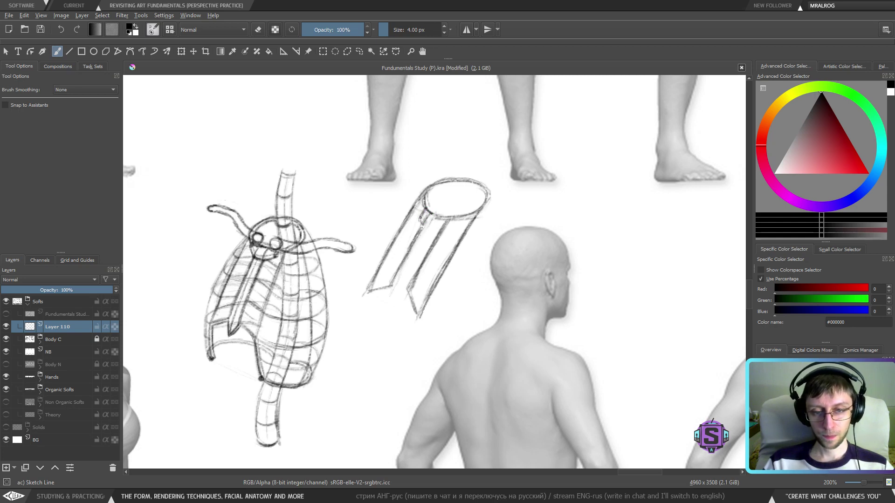
Sketch the breastbone's top block between the two strips and add two small circles for the collarbone joints.
{"action": "mouse_move", "coordinate": [421, 218]}
{"action": "left_mouse_down"}
{"action": "mouse_move", "coordinate": [423, 228]}
{"action": "mouse_move", "coordinate": [424, 209]}
{"action": "left_mouse_up"}
{"action": "mouse_move", "coordinate": [420, 215]}
{"action": "left_mouse_down"}
{"action": "mouse_move", "coordinate": [424, 207]}
{"action": "mouse_move", "coordinate": [441, 235]}
{"action": "mouse_move", "coordinate": [461, 218]}
{"action": "mouse_move", "coordinate": [433, 234]}
{"action": "mouse_move", "coordinate": [440, 237]}
{"action": "left_mouse_up"}
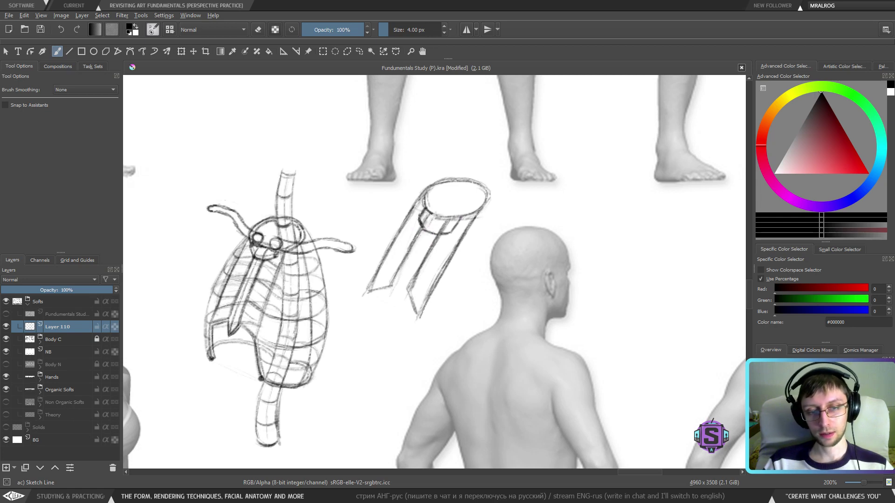
{"action": "left_click_drag", "start_coordinate": [429, 214], "coordinate": [423, 224]}
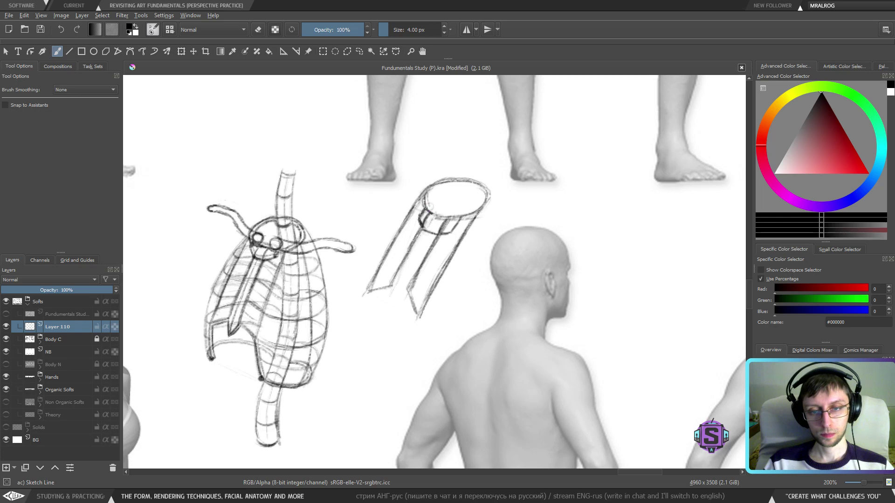
{"action": "mouse_move", "coordinate": [425, 209]}
{"action": "left_mouse_down"}
{"action": "mouse_move", "coordinate": [461, 214]}
{"action": "mouse_move", "coordinate": [451, 215]}
{"action": "left_mouse_up"}
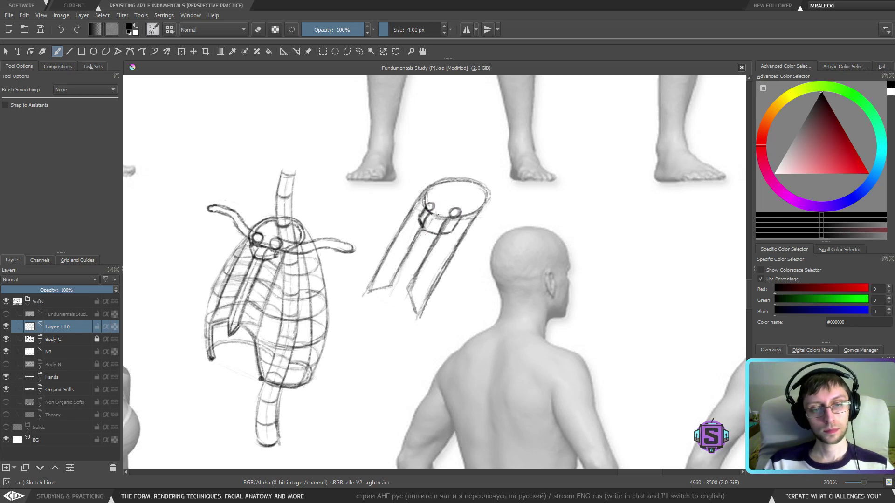
{"action": "left_click_drag", "start_coordinate": [432, 215], "coordinate": [451, 217]}
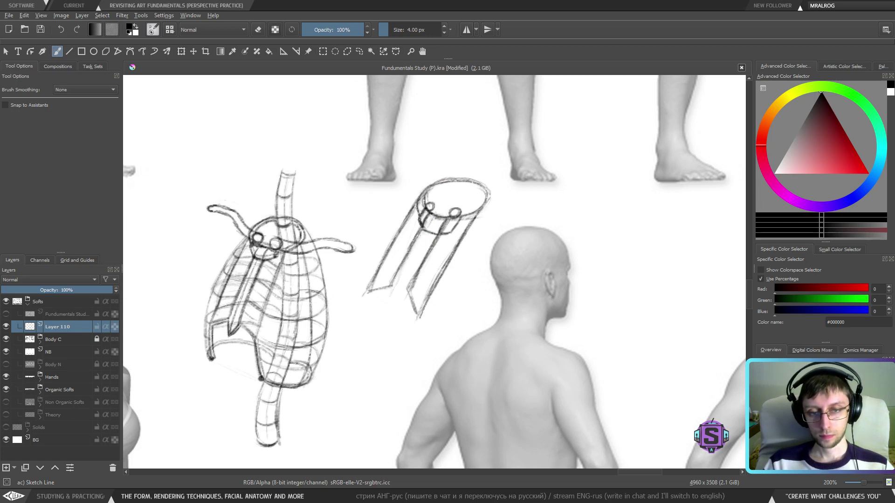
Draw an outer band around the ellipse with short cross lines to give the first rib ring thickness.
{"action": "mouse_move", "coordinate": [449, 230]}
{"action": "left_mouse_down"}
{"action": "mouse_move", "coordinate": [475, 226]}
{"action": "mouse_move", "coordinate": [494, 206]}
{"action": "mouse_move", "coordinate": [486, 217]}
{"action": "mouse_move", "coordinate": [496, 196]}
{"action": "mouse_move", "coordinate": [466, 179]}
{"action": "left_mouse_up"}
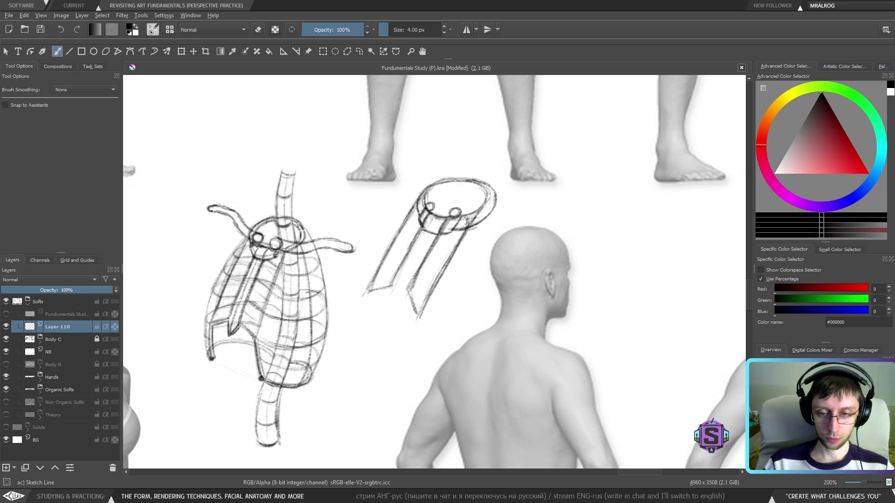
{"action": "left_click_drag", "start_coordinate": [482, 208], "coordinate": [485, 214]}
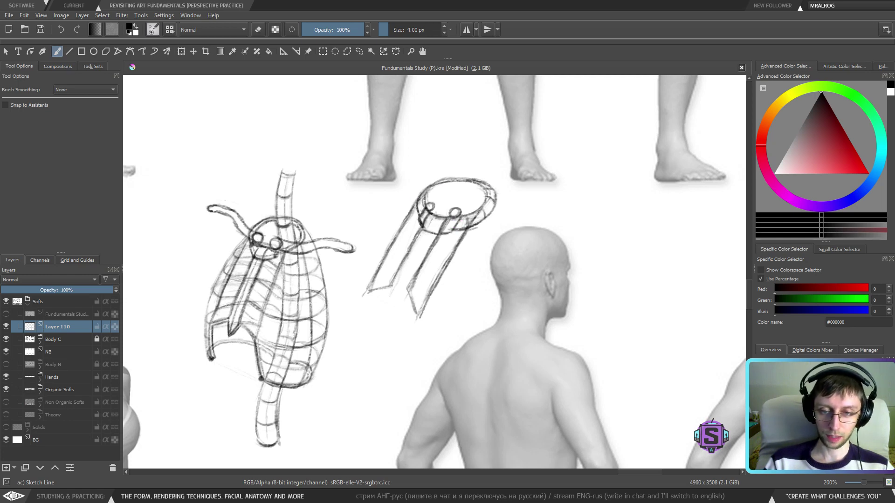
{"action": "left_click_drag", "start_coordinate": [417, 204], "coordinate": [426, 200]}
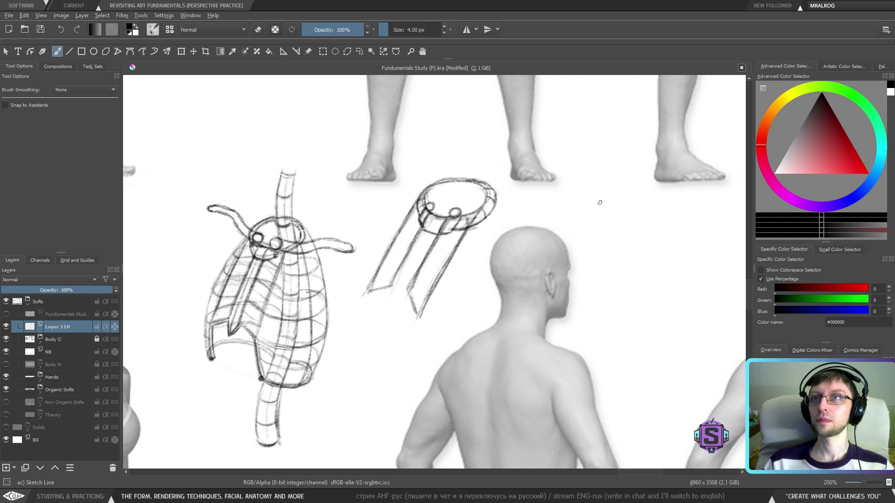
Sketch a short curved rib segment with cross lines and move it below the two strips, beside the ribcage.
{"action": "mouse_move", "coordinate": [616, 190]}
{"action": "left_mouse_down"}
{"action": "mouse_move", "coordinate": [563, 224]}
{"action": "mouse_move", "coordinate": [566, 208]}
{"action": "mouse_move", "coordinate": [566, 222]}
{"action": "mouse_move", "coordinate": [591, 209]}
{"action": "mouse_move", "coordinate": [556, 228]}
{"action": "mouse_move", "coordinate": [616, 191]}
{"action": "left_mouse_up"}
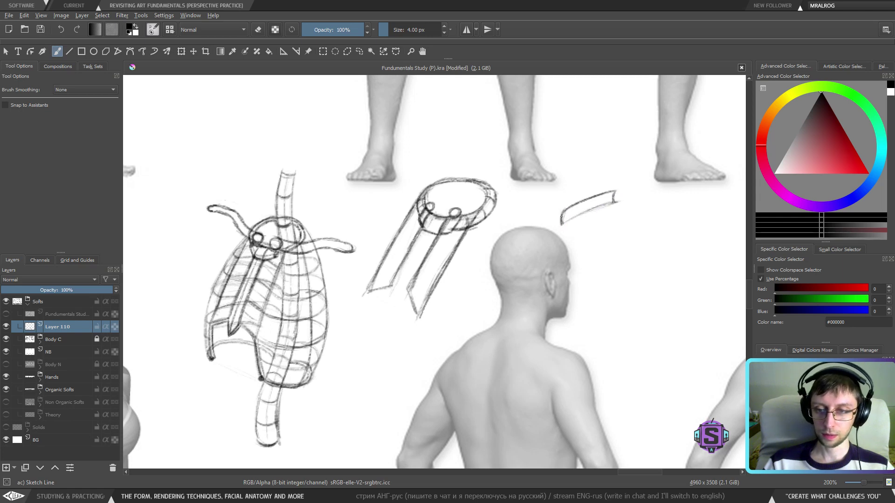
{"action": "mouse_move", "coordinate": [563, 211]}
{"action": "left_mouse_down"}
{"action": "mouse_move", "coordinate": [602, 205]}
{"action": "mouse_move", "coordinate": [580, 216]}
{"action": "mouse_move", "coordinate": [610, 205]}
{"action": "mouse_move", "coordinate": [570, 216]}
{"action": "mouse_move", "coordinate": [605, 198]}
{"action": "mouse_move", "coordinate": [563, 219]}
{"action": "mouse_move", "coordinate": [611, 198]}
{"action": "left_mouse_up"}
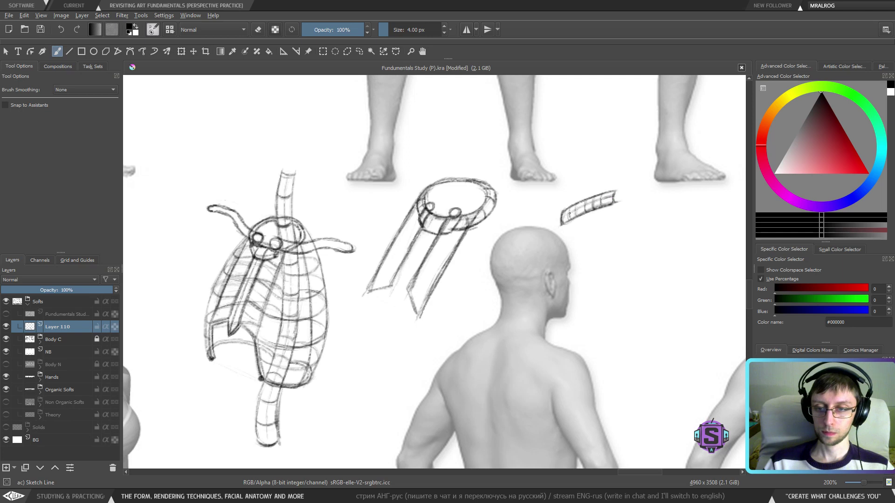
{"action": "key", "text": "l"}
{"action": "mouse_move", "coordinate": [614, 239]}
{"action": "left_mouse_down"}
{"action": "mouse_move", "coordinate": [634, 185]}
{"action": "mouse_move", "coordinate": [622, 241]}
{"action": "mouse_move", "coordinate": [459, 304]}
{"action": "mouse_move", "coordinate": [394, 385]}
{"action": "left_mouse_up"}
{"action": "key", "text": "t"}
{"action": "key", "text": "b"}
{"action": "key", "text": "ctrl+shift+a"}
{"action": "left_click_drag", "start_coordinate": [393, 292], "coordinate": [408, 310]}
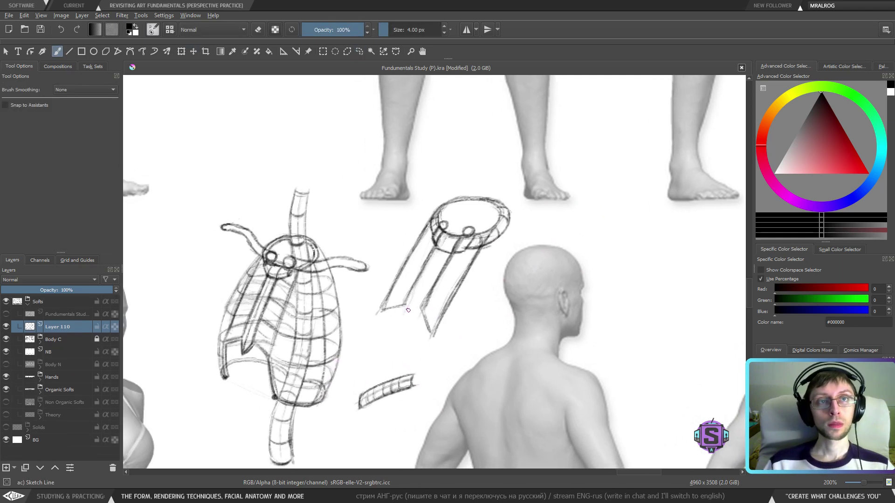
{"action": "key", "text": "minus"}
{"action": "key", "text": "minus"}
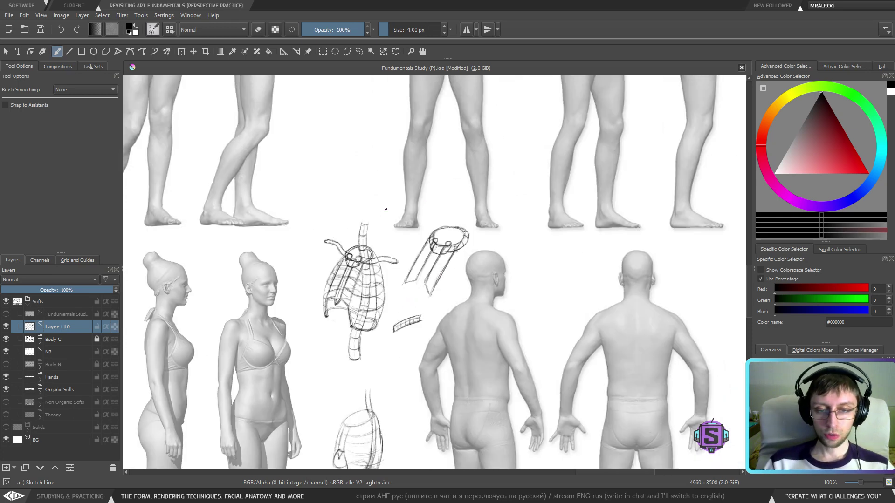
{"action": "key", "text": "minus"}
{"action": "key", "text": "plus"}
{"action": "key", "text": "plus"}
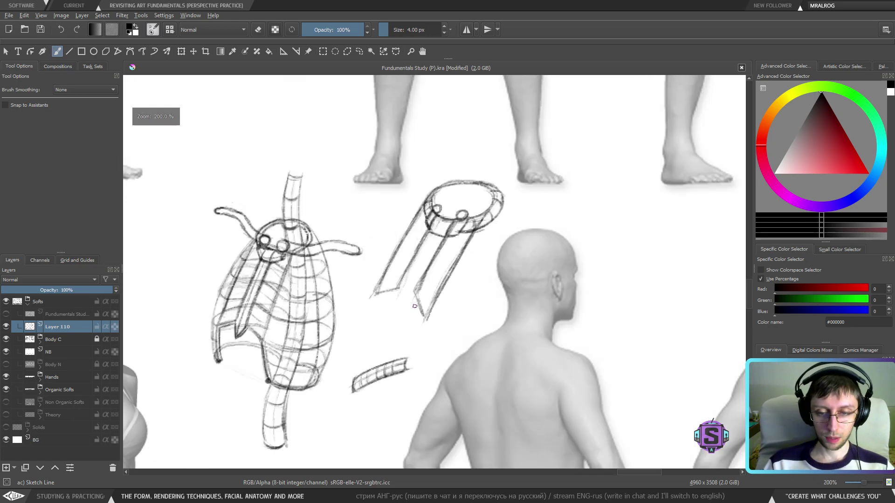
Restate the inner edge of the first strip beneath the rib ring with darker strokes along its length.
{"action": "key", "text": "minus"}
{"action": "left_click_drag", "start_coordinate": [439, 320], "coordinate": [471, 235]}
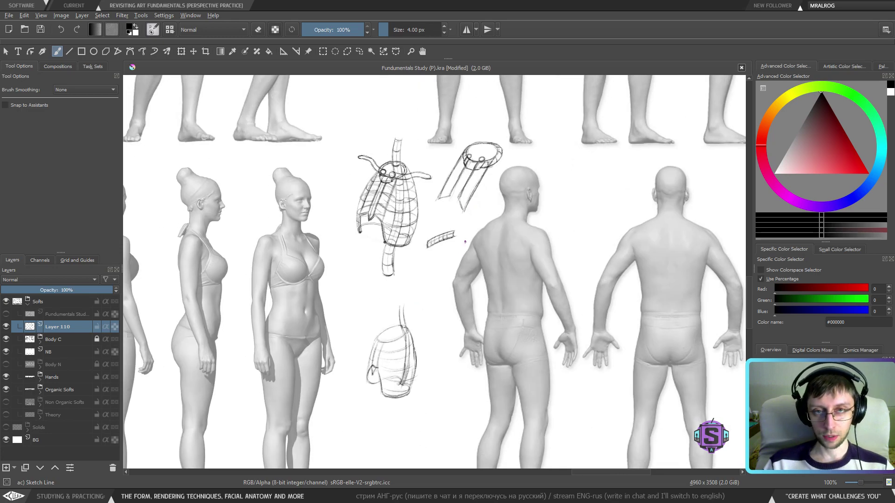
{"action": "key", "text": "plus"}
{"action": "left_click_drag", "start_coordinate": [414, 207], "coordinate": [402, 290]}
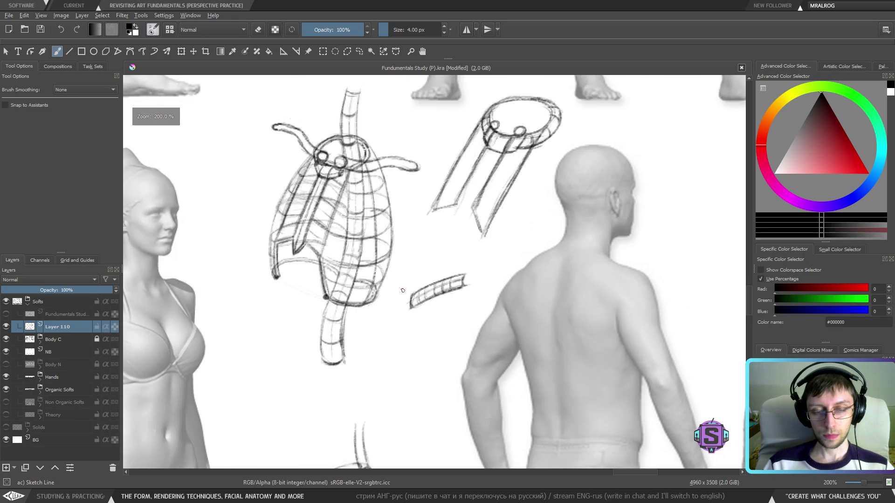
{"action": "key", "text": "minus"}
{"action": "key", "text": "plus"}
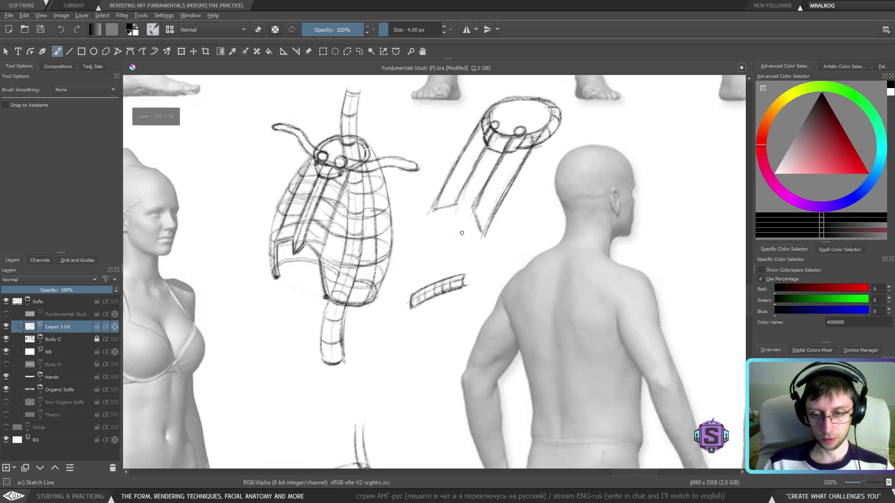
{"action": "left_click_drag", "start_coordinate": [474, 259], "coordinate": [461, 278]}
{"action": "key", "text": "plus"}
{"action": "left_click_drag", "start_coordinate": [493, 222], "coordinate": [441, 317]}
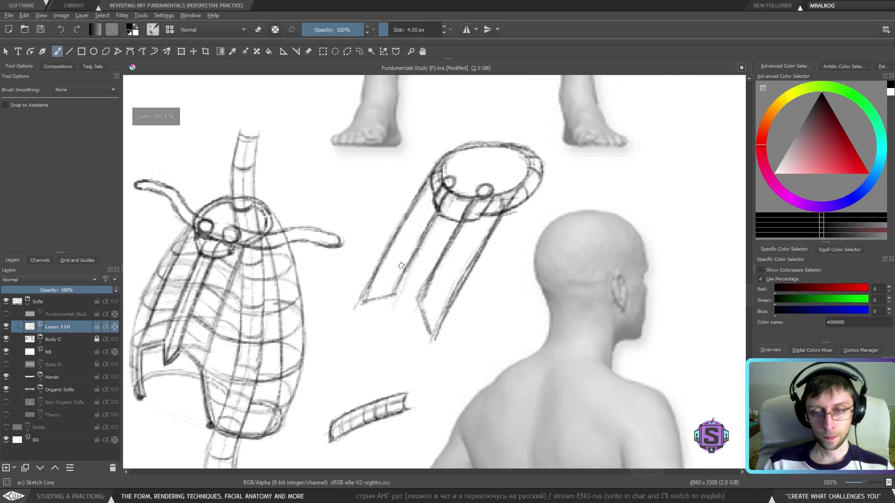
{"action": "left_click_drag", "start_coordinate": [394, 294], "coordinate": [435, 215]}
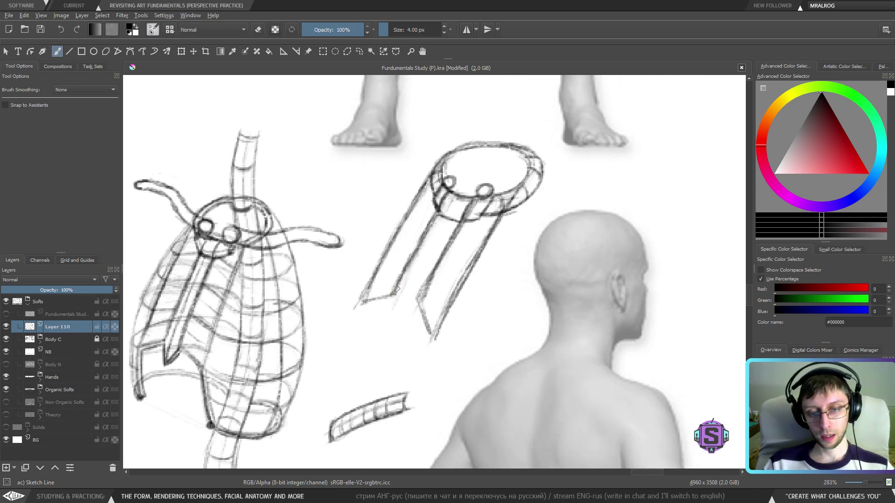
{"action": "key", "text": "ctrl+z"}
{"action": "left_click_drag", "start_coordinate": [395, 293], "coordinate": [429, 221]}
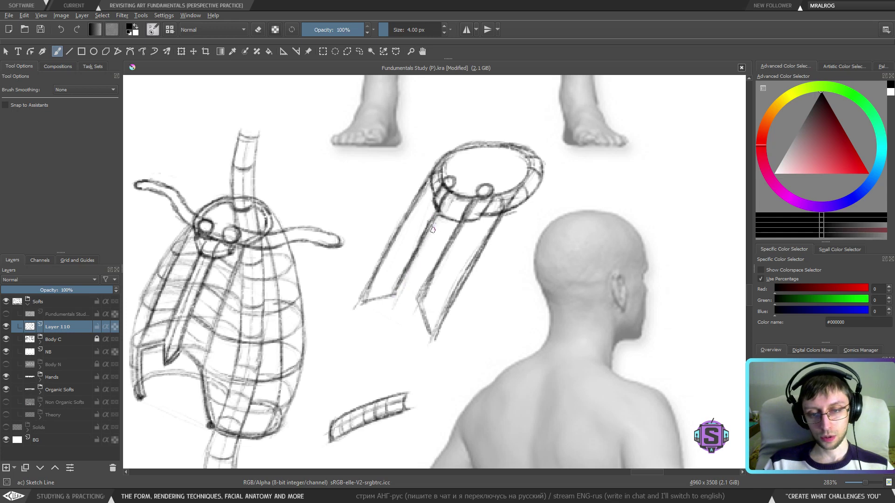
{"action": "mouse_move", "coordinate": [398, 283]}
{"action": "left_mouse_down"}
{"action": "mouse_move", "coordinate": [432, 226]}
{"action": "mouse_move", "coordinate": [416, 247]}
{"action": "left_mouse_up"}
Lighten the overly dark stretches on the inner edges of the two strips with the eraser.
{"action": "key", "text": "e"}
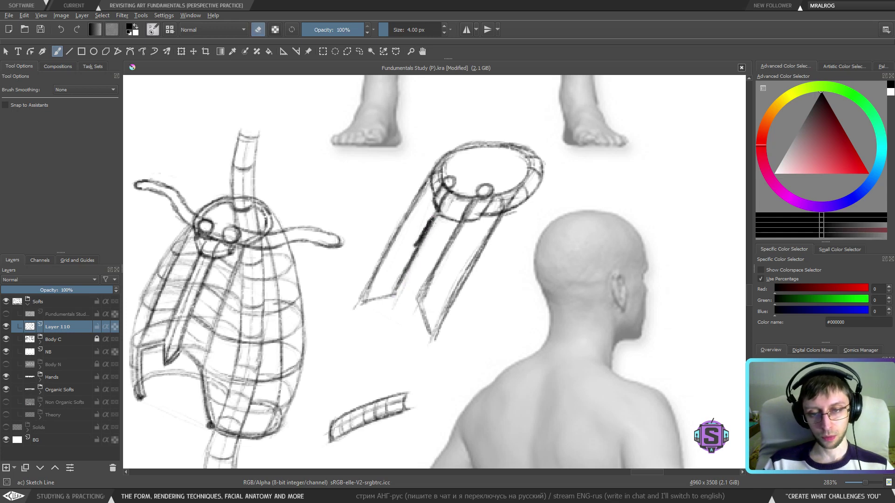
{"action": "left_click_drag", "start_coordinate": [433, 218], "coordinate": [414, 248]}
{"action": "key", "text": "e"}
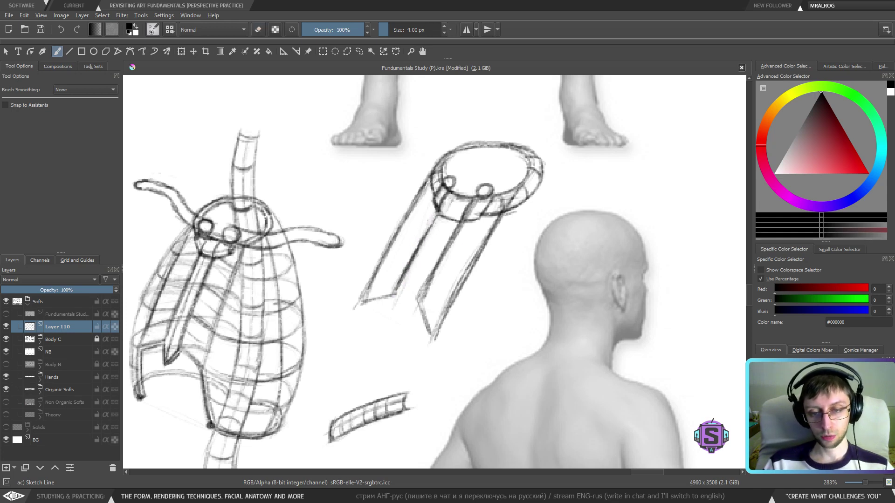
{"action": "mouse_move", "coordinate": [424, 302]}
{"action": "left_mouse_down"}
{"action": "mouse_move", "coordinate": [454, 243]}
{"action": "mouse_move", "coordinate": [423, 301]}
{"action": "left_mouse_up"}
{"action": "key", "text": "e"}
{"action": "mouse_move", "coordinate": [443, 259]}
{"action": "left_mouse_down"}
{"action": "mouse_move", "coordinate": [423, 293]}
{"action": "mouse_move", "coordinate": [447, 255]}
{"action": "left_mouse_up"}
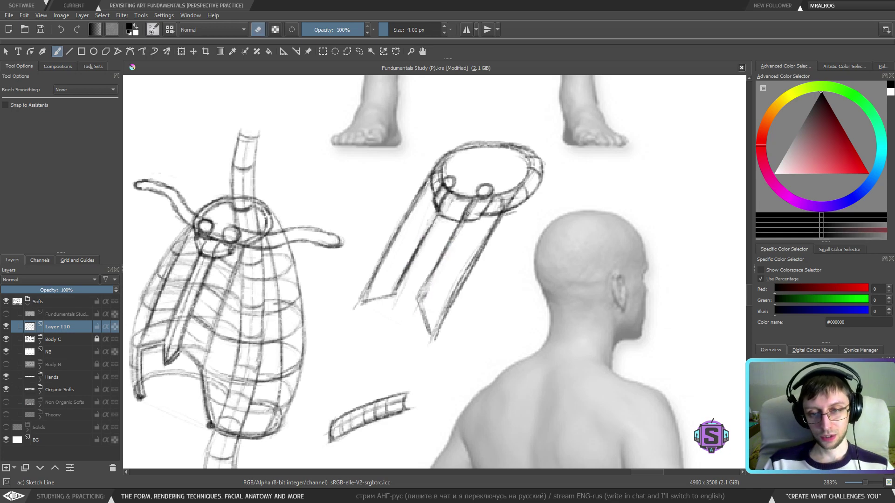
{"action": "key", "text": "e"}
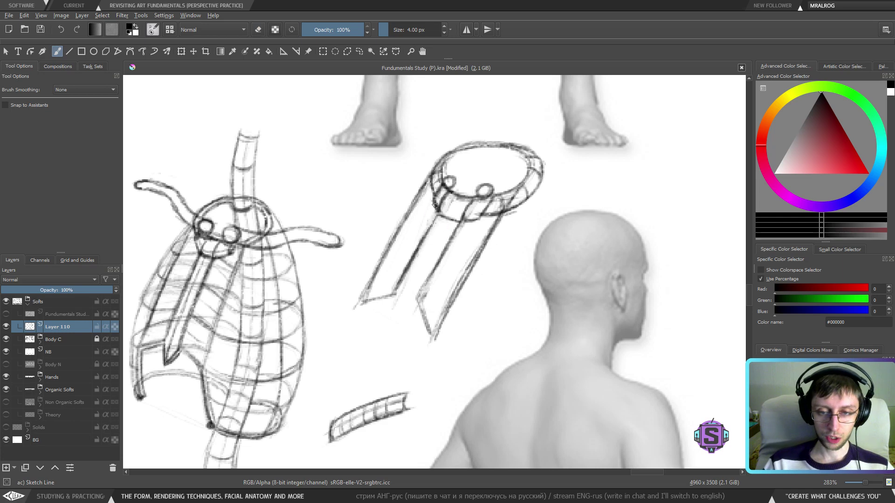
Look across the reference sheet and locate the skeleton studies drawn over the front and three-quarter female figures.
{"action": "key", "text": "minus"}
{"action": "key", "text": "minus"}
{"action": "key", "text": "minus"}
{"action": "key", "text": "minus"}
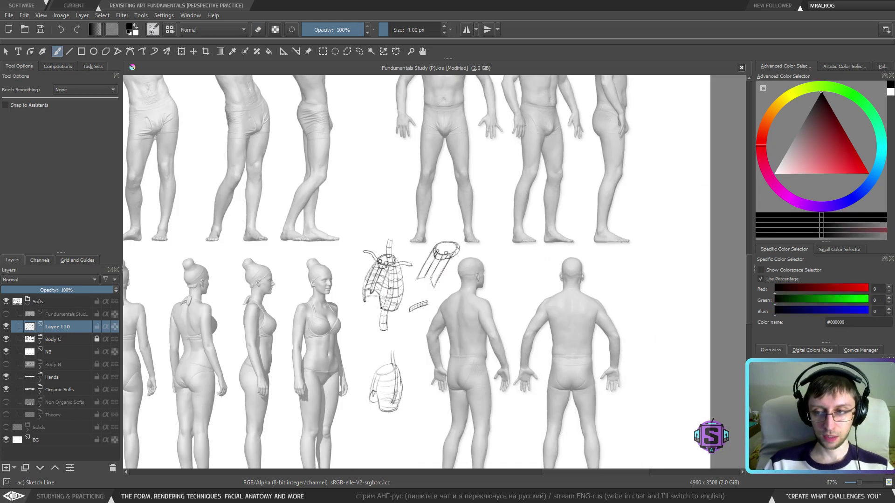
{"action": "left_click_drag", "start_coordinate": [403, 310], "coordinate": [480, 260]}
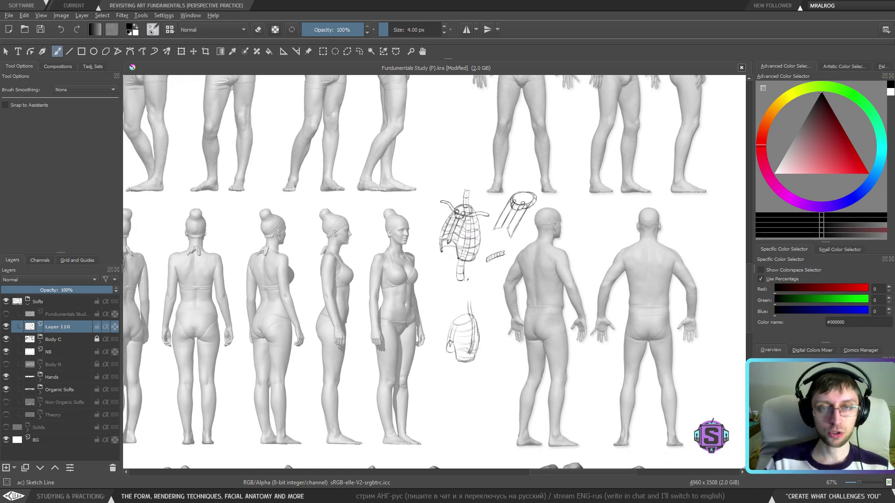
{"action": "key", "text": "minus"}
{"action": "key", "text": "minus"}
{"action": "key", "text": "plus"}
{"action": "key", "text": "plus"}
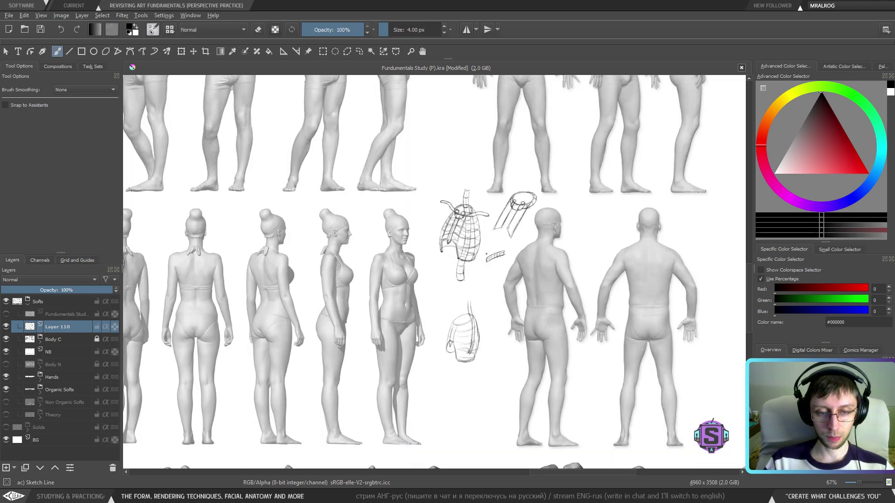
{"action": "left_click_drag", "start_coordinate": [448, 314], "coordinate": [565, 256]}
{"action": "left_click_drag", "start_coordinate": [382, 321], "coordinate": [464, 338]}
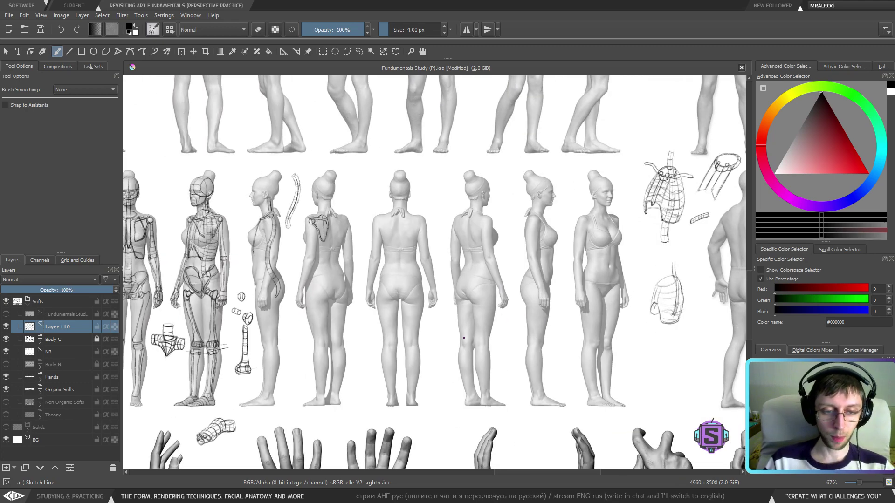
{"action": "key", "text": "minus"}
{"action": "key", "text": "minus"}
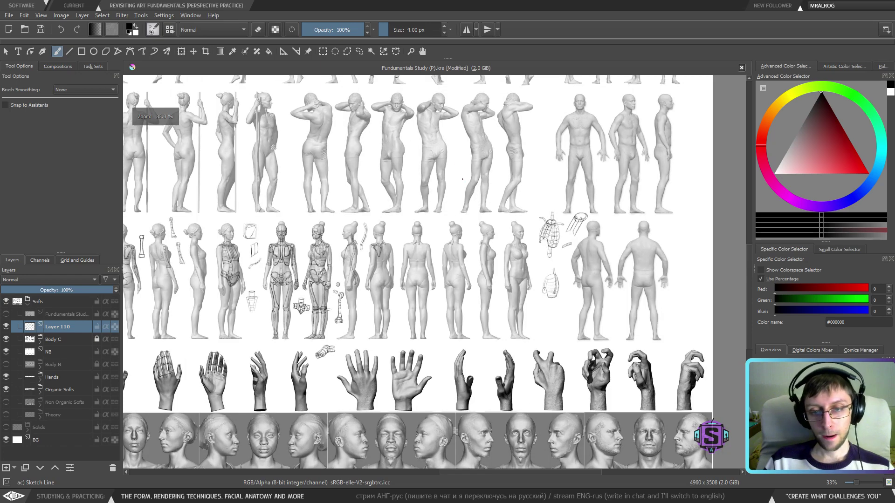
{"action": "key", "text": "plus"}
{"action": "key", "text": "plus"}
{"action": "key", "text": "plus"}
{"action": "key", "text": "plus"}
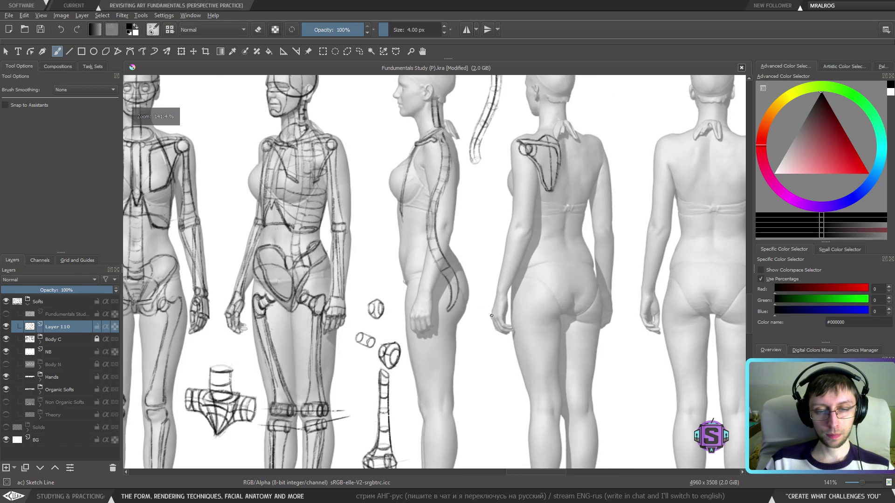
{"action": "left_click_drag", "start_coordinate": [358, 336], "coordinate": [490, 310]}
{"action": "mouse_move", "coordinate": [476, 265]}
{"action": "left_mouse_down"}
{"action": "mouse_move", "coordinate": [465, 297]}
{"action": "mouse_move", "coordinate": [475, 266]}
{"action": "left_mouse_up"}
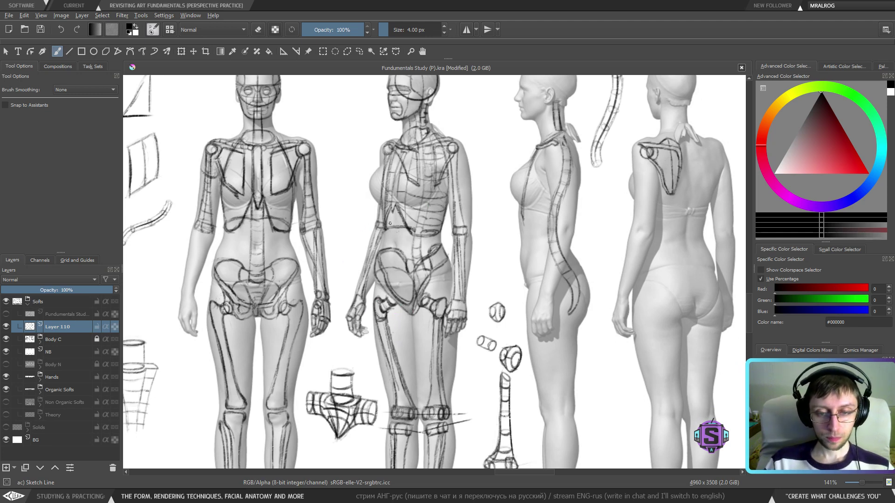
Examine the ribcage, spine and pelvis construction on the three-quarter female figure.
{"action": "key", "text": "plus"}
{"action": "key", "text": "plus"}
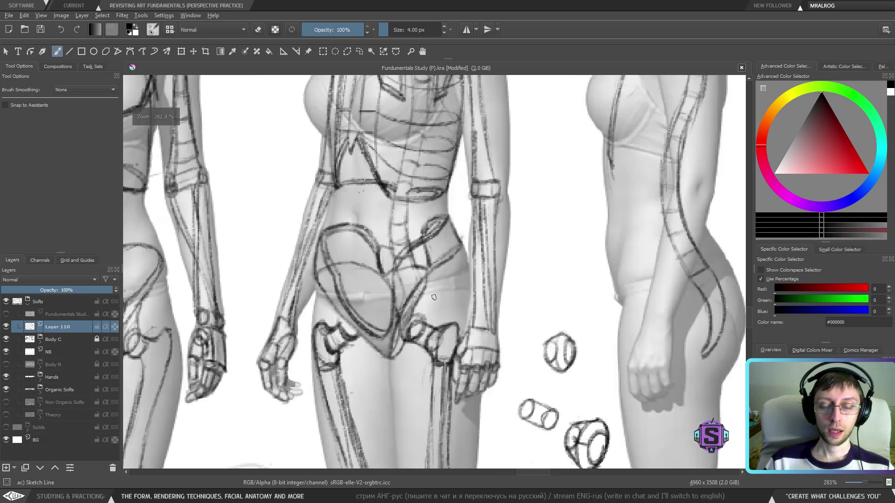
{"action": "key", "text": "minus"}
{"action": "key", "text": "minus"}
{"action": "key", "text": "plus"}
{"action": "key", "text": "plus"}
{"action": "left_click_drag", "start_coordinate": [395, 334], "coordinate": [410, 387]}
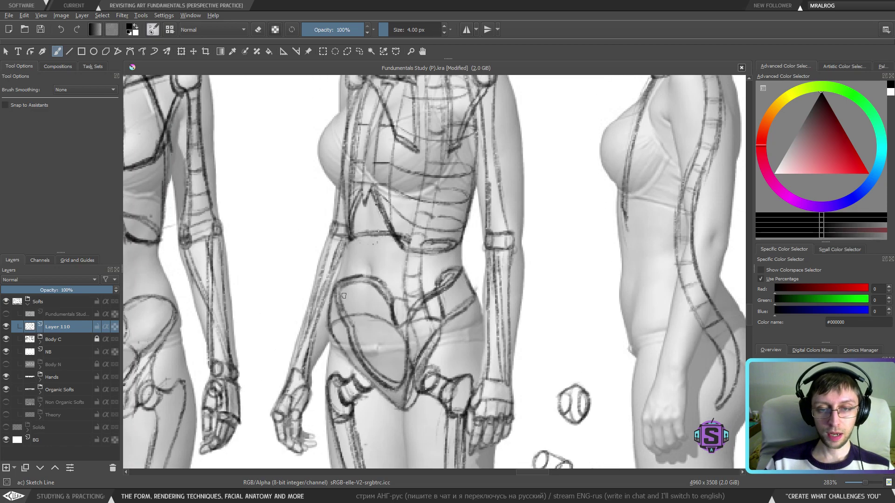
{"action": "key", "text": "minus"}
{"action": "key", "text": "minus"}
{"action": "left_click_drag", "start_coordinate": [344, 296], "coordinate": [322, 306]}
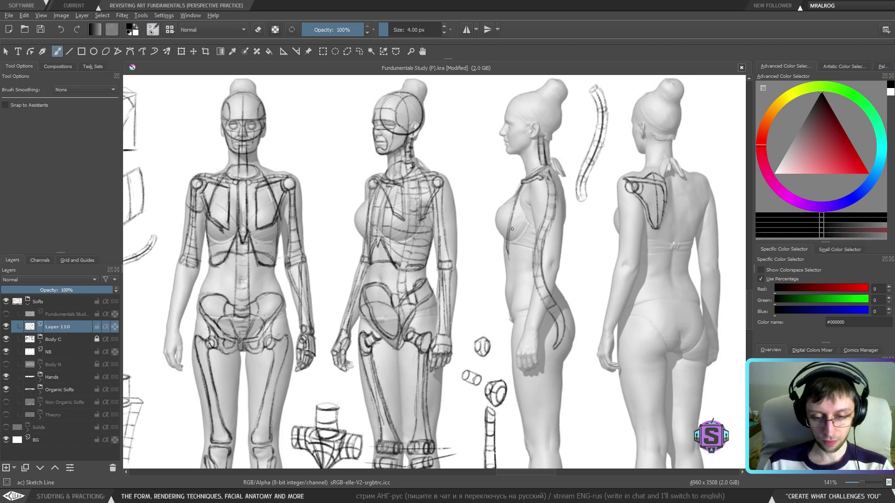
Return to the rib ring sketch and draw the long breastbone body with a pointed lower end between the two strips.
{"action": "key", "text": "minus"}
{"action": "key", "text": "minus"}
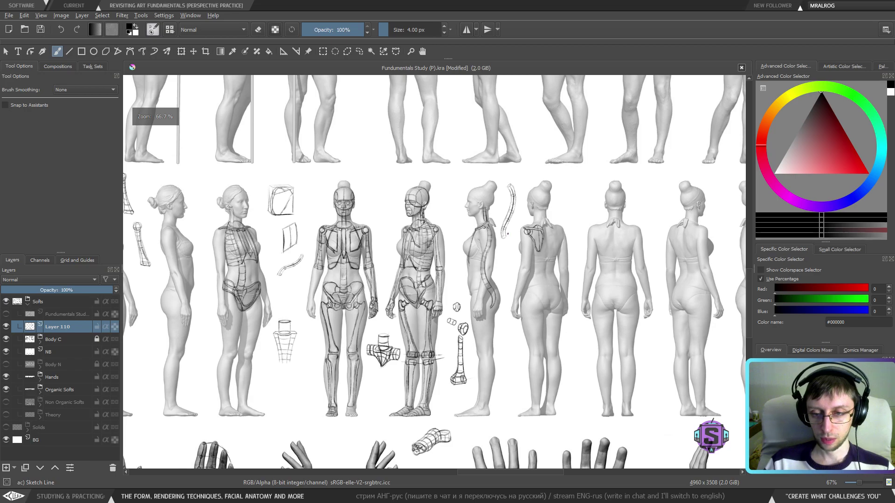
{"action": "key", "text": "minus"}
{"action": "key", "text": "minus"}
{"action": "key", "text": "plus"}
{"action": "key", "text": "plus"}
{"action": "left_click_drag", "start_coordinate": [639, 301], "coordinate": [375, 272]}
{"action": "key", "text": "plus"}
{"action": "key", "text": "plus"}
{"action": "key", "text": "minus"}
{"action": "key", "text": "minus"}
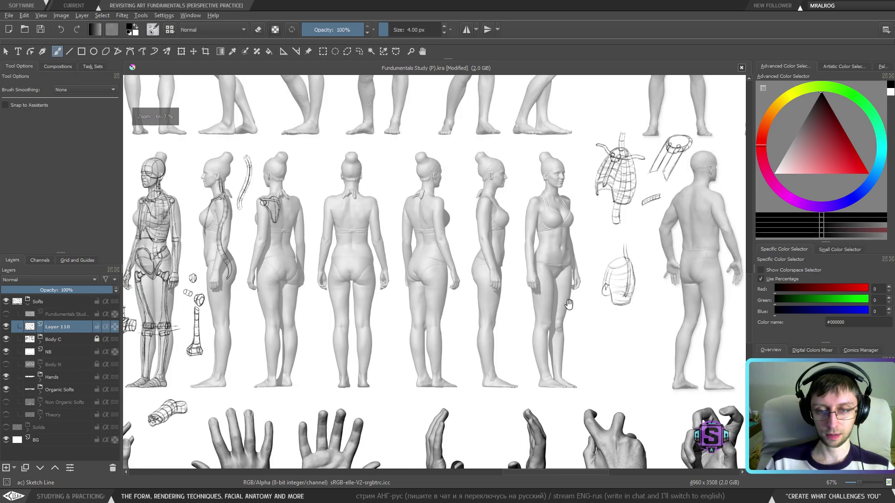
{"action": "left_click_drag", "start_coordinate": [552, 302], "coordinate": [338, 276]}
{"action": "key", "text": "plus"}
{"action": "key", "text": "plus"}
{"action": "left_click_drag", "start_coordinate": [483, 80], "coordinate": [454, 325]}
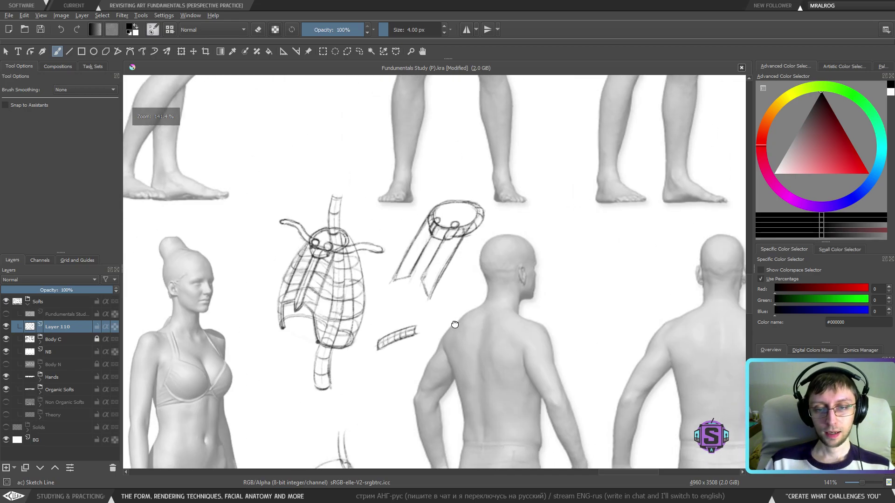
{"action": "scroll", "coordinate": [401, 280], "scroll_direction": "up", "scroll_amount": 2}
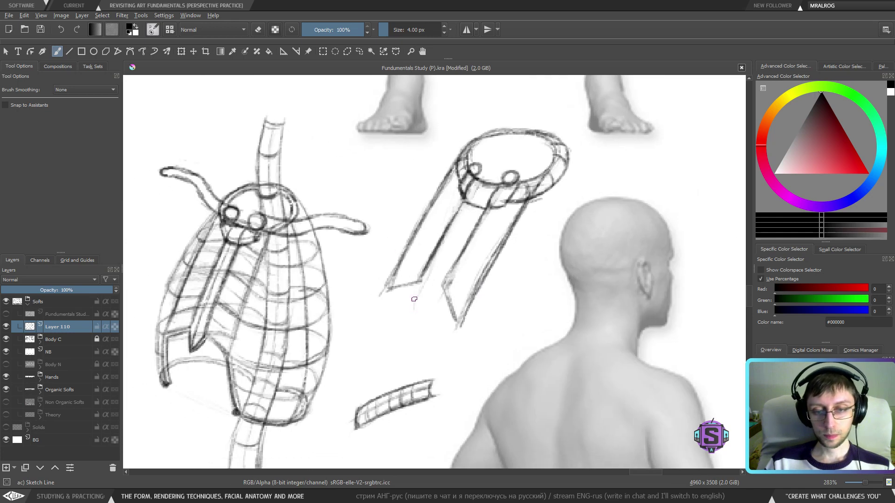
{"action": "mouse_move", "coordinate": [419, 282]}
{"action": "left_mouse_down"}
{"action": "mouse_move", "coordinate": [419, 316]}
{"action": "mouse_move", "coordinate": [442, 291]}
{"action": "mouse_move", "coordinate": [418, 317]}
{"action": "mouse_move", "coordinate": [468, 240]}
{"action": "left_mouse_up"}
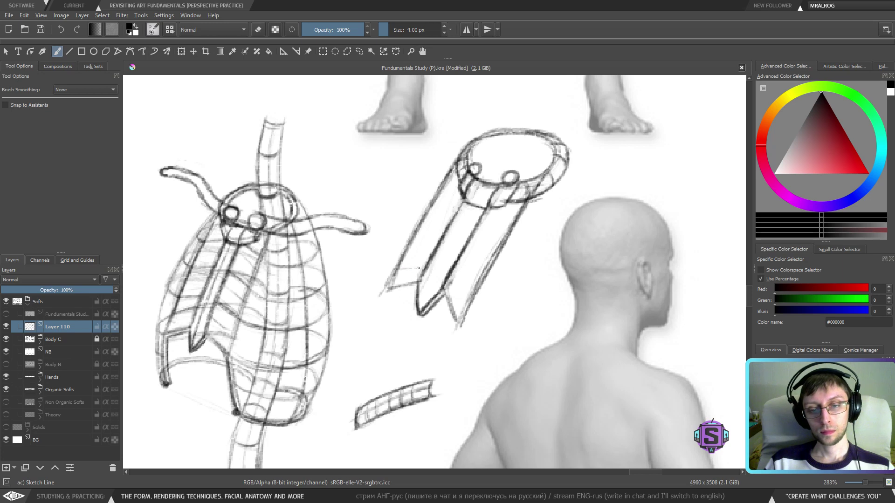
Draw horizontal and slanted lines across both side strips to divide them into rib cartilage sections.
{"action": "mouse_move", "coordinate": [418, 268]}
{"action": "left_mouse_down"}
{"action": "mouse_move", "coordinate": [402, 257]}
{"action": "mouse_move", "coordinate": [433, 254]}
{"action": "left_mouse_up"}
{"action": "key", "text": "ctrl+z"}
{"action": "left_click_drag", "start_coordinate": [447, 223], "coordinate": [417, 229]}
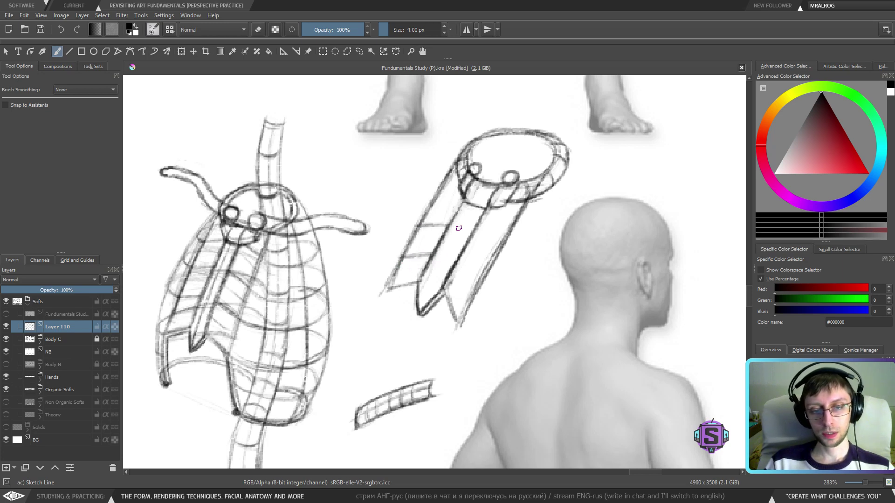
{"action": "left_click_drag", "start_coordinate": [462, 200], "coordinate": [432, 203]}
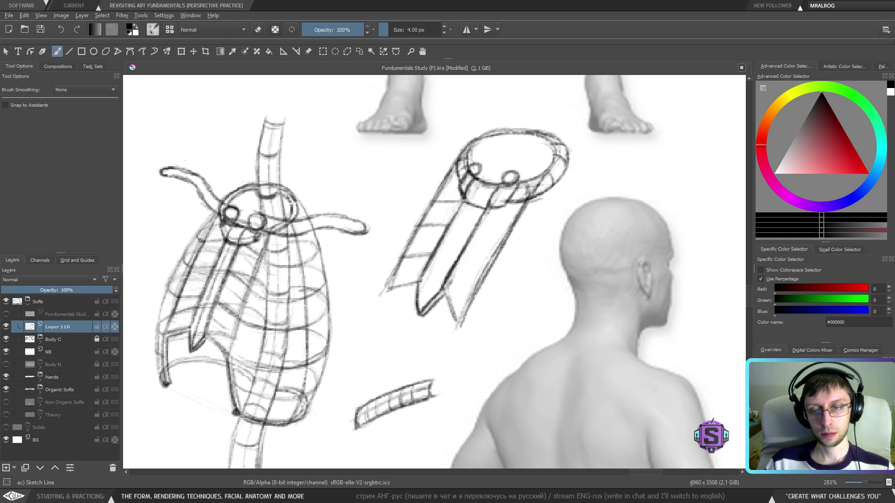
{"action": "mouse_move", "coordinate": [498, 218]}
{"action": "left_mouse_down"}
{"action": "mouse_move", "coordinate": [506, 233]}
{"action": "mouse_move", "coordinate": [468, 295]}
{"action": "left_mouse_up"}
{"action": "left_click_drag", "start_coordinate": [452, 264], "coordinate": [471, 303]}
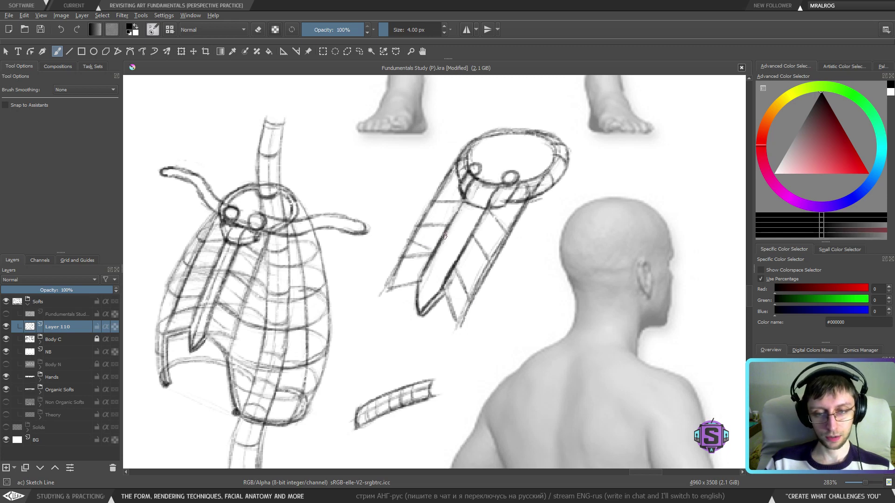
{"action": "left_click_drag", "start_coordinate": [428, 213], "coordinate": [446, 224]}
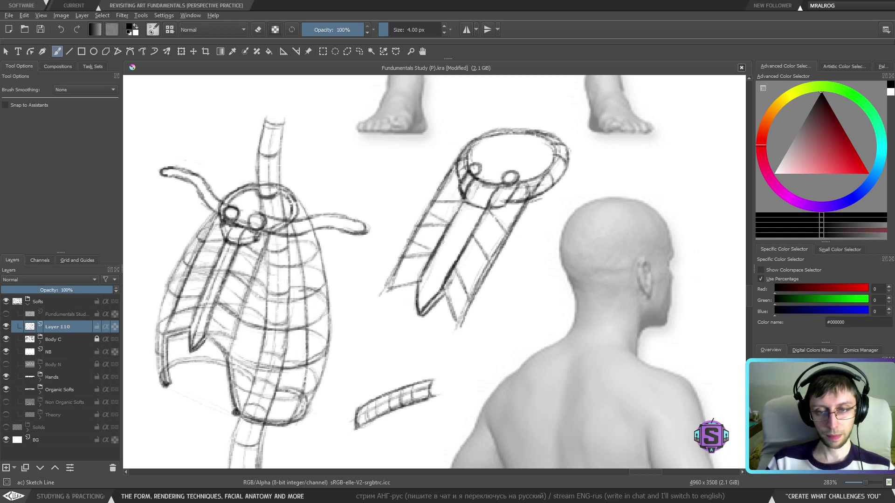
{"action": "left_click_drag", "start_coordinate": [445, 191], "coordinate": [463, 200]}
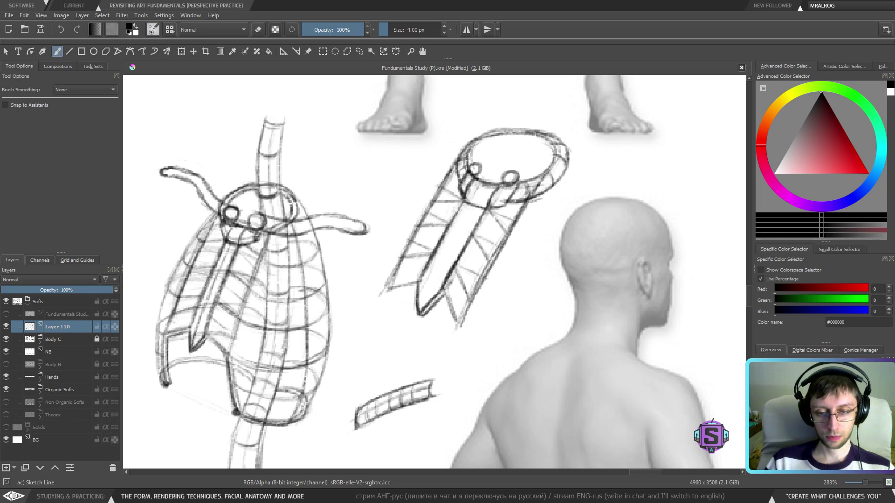
Try sweeping curved rib lines outward from the outer edge of the second strip.
{"action": "mouse_move", "coordinate": [471, 303]}
{"action": "left_mouse_down"}
{"action": "mouse_move", "coordinate": [546, 330]}
{"action": "mouse_move", "coordinate": [589, 302]}
{"action": "left_mouse_up"}
{"action": "mouse_move", "coordinate": [489, 268]}
{"action": "left_mouse_down"}
{"action": "mouse_move", "coordinate": [603, 290]}
{"action": "mouse_move", "coordinate": [631, 269]}
{"action": "left_mouse_up"}
{"action": "key", "text": "ctrl+z"}
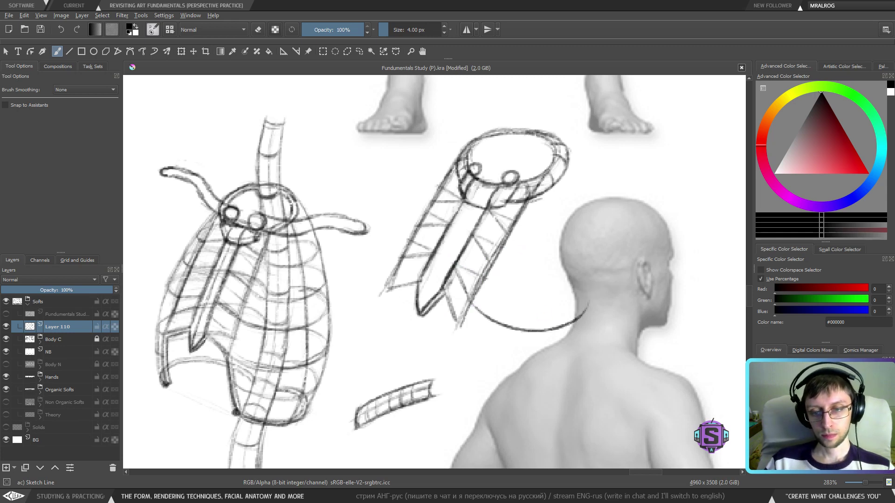
{"action": "left_click_drag", "start_coordinate": [486, 281], "coordinate": [606, 270]}
{"action": "key", "text": "ctrl+z"}
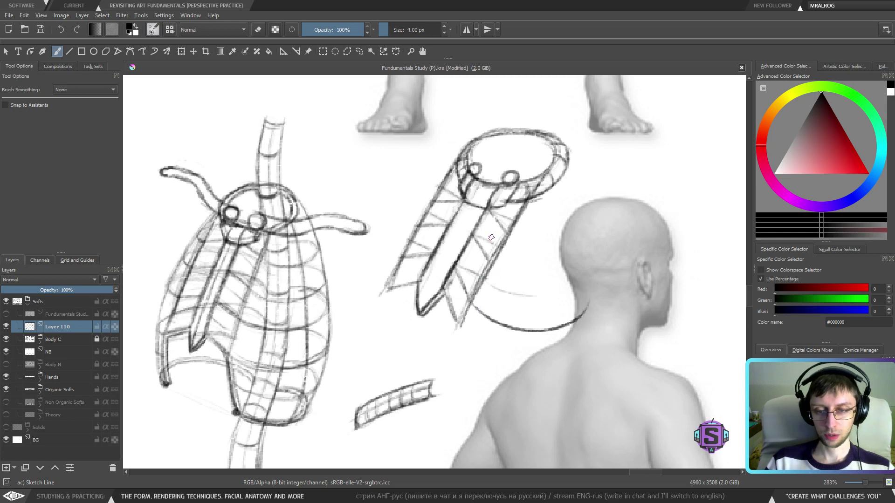
{"action": "key", "text": "ctrl+z"}
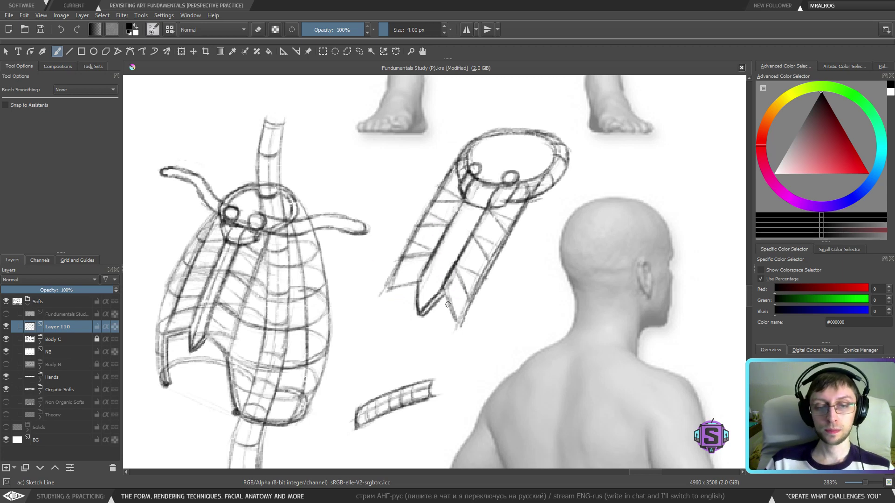
Try bold curved rib strokes from the cartilage around the outer side of the large ribcage sketch.
{"action": "left_click_drag", "start_coordinate": [340, 364], "coordinate": [512, 329]}
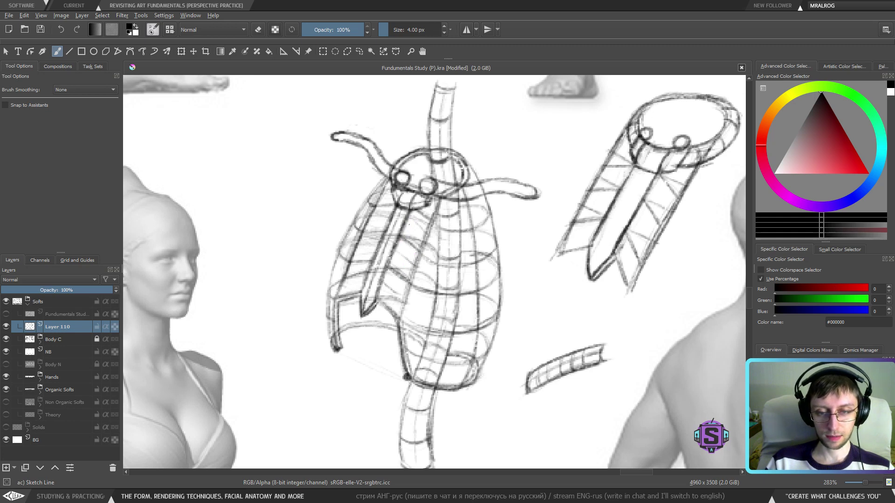
{"action": "mouse_move", "coordinate": [400, 230]}
{"action": "left_mouse_down"}
{"action": "mouse_move", "coordinate": [436, 266]}
{"action": "mouse_move", "coordinate": [480, 265]}
{"action": "left_mouse_up"}
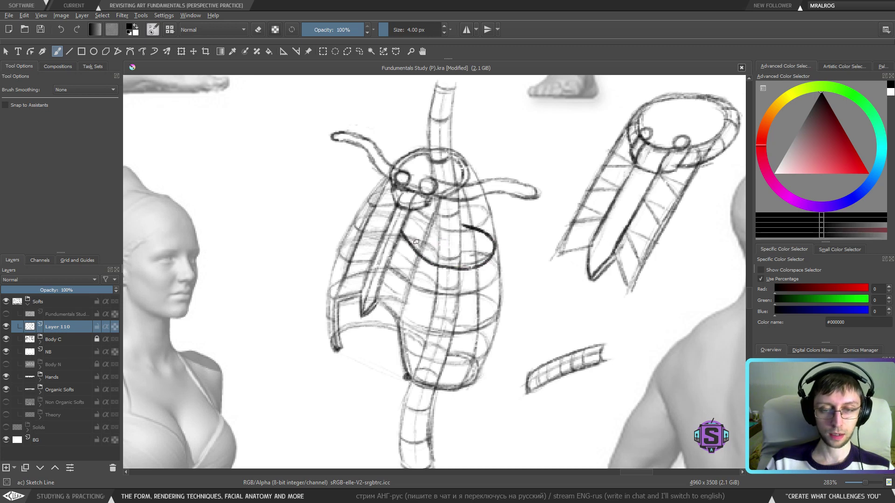
{"action": "key", "text": "ctrl+z"}
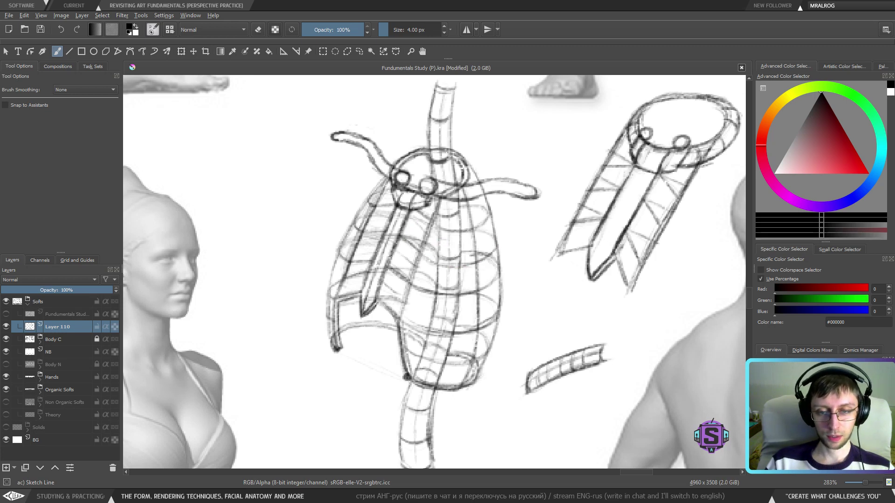
{"action": "mouse_move", "coordinate": [395, 251]}
{"action": "left_mouse_down"}
{"action": "mouse_move", "coordinate": [476, 244]}
{"action": "mouse_move", "coordinate": [413, 261]}
{"action": "mouse_move", "coordinate": [507, 222]}
{"action": "left_mouse_up"}
{"action": "key", "text": "ctrl+z"}
{"action": "mouse_move", "coordinate": [383, 278]}
{"action": "left_mouse_down"}
{"action": "mouse_move", "coordinate": [495, 270]}
{"action": "mouse_move", "coordinate": [497, 260]}
{"action": "left_mouse_up"}
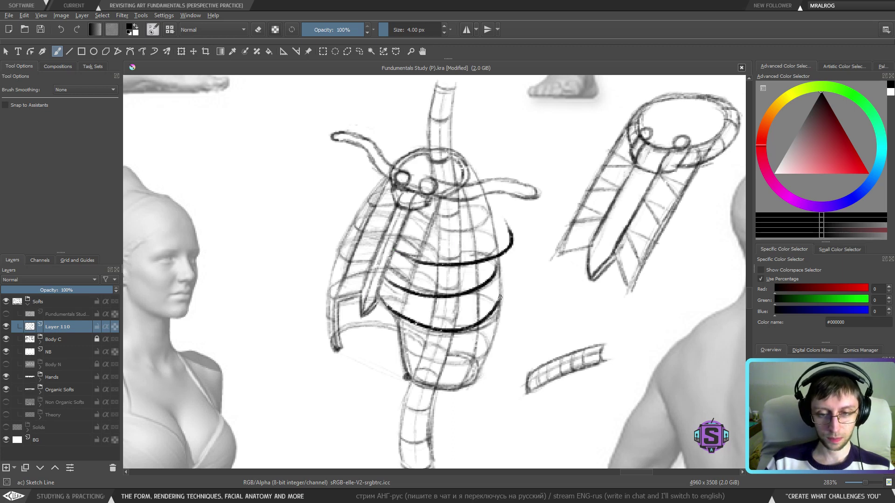
{"action": "left_click", "coordinate": [429, 270], "text": "ctrl"}
{"action": "key", "text": "ctrl+z"}
{"action": "key", "text": "ctrl+z"}
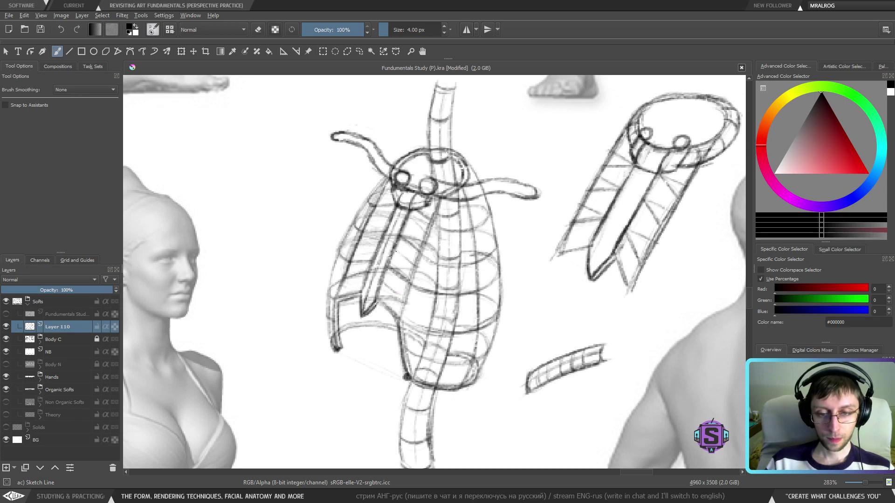
Compare the large ribcage and the separate rib ring sketch with the surrounding body references.
{"action": "key", "text": "minus"}
{"action": "key", "text": "minus"}
{"action": "key", "text": "minus"}
{"action": "key", "text": "minus"}
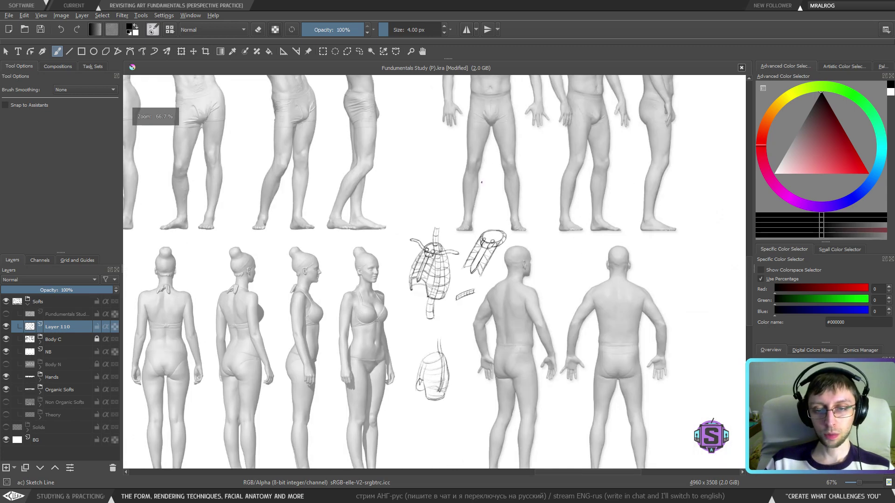
{"action": "key", "text": "plus"}
{"action": "key", "text": "plus"}
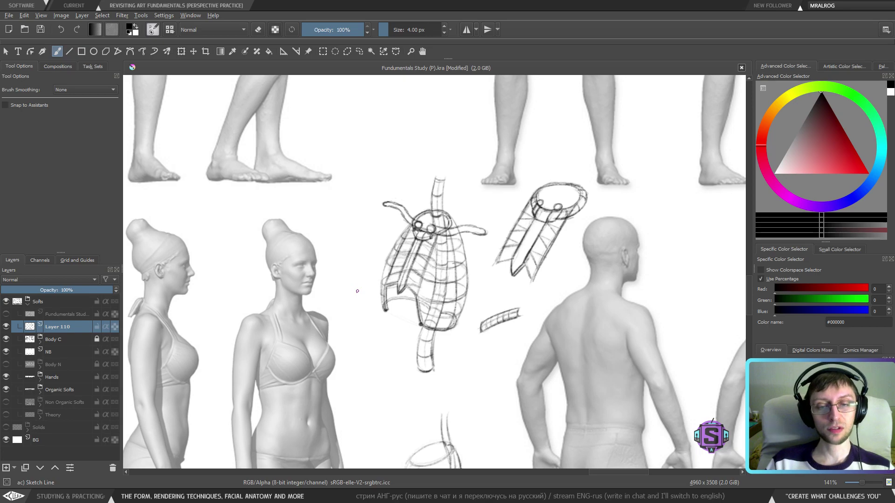
{"action": "key", "text": "minus"}
{"action": "key", "text": "minus"}
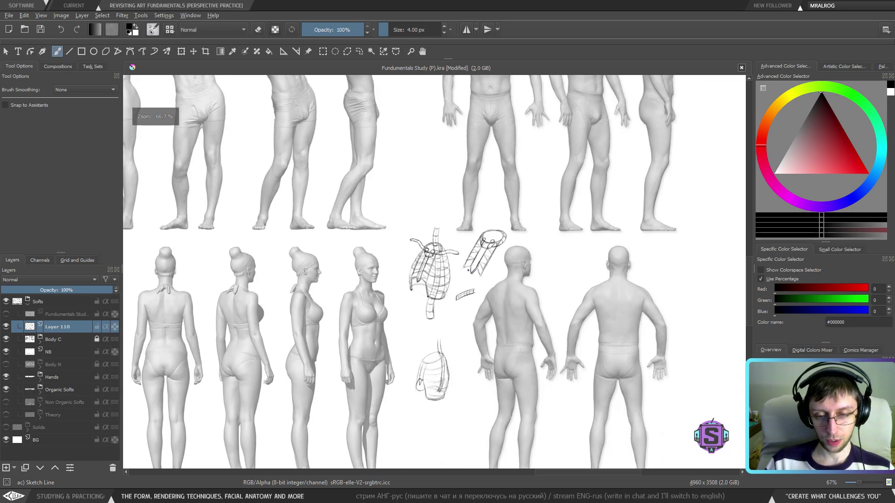
{"action": "key", "text": "plus"}
{"action": "key", "text": "plus"}
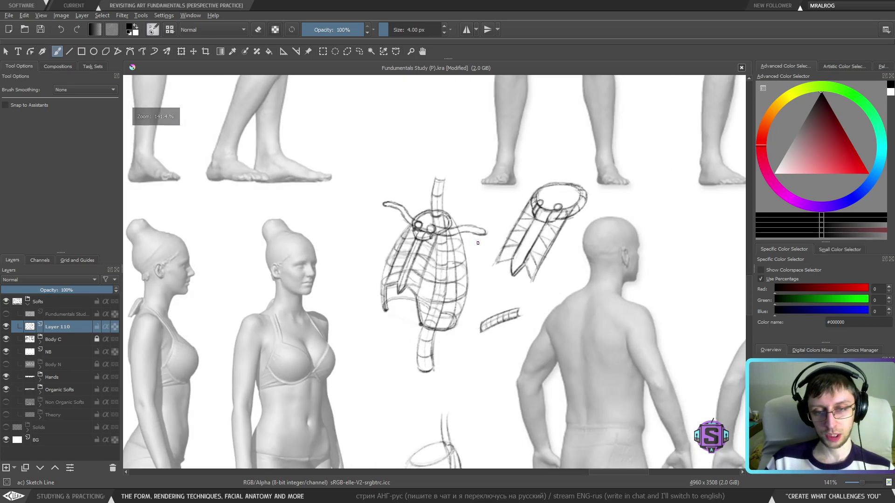
Outline the rib ring and breastbone sketch, scale it to about half size and place it between the large ribcage and the male back figure.
{"action": "key", "text": "m"}
{"action": "key", "text": "m"}
{"action": "key", "text": "ctrl+a"}
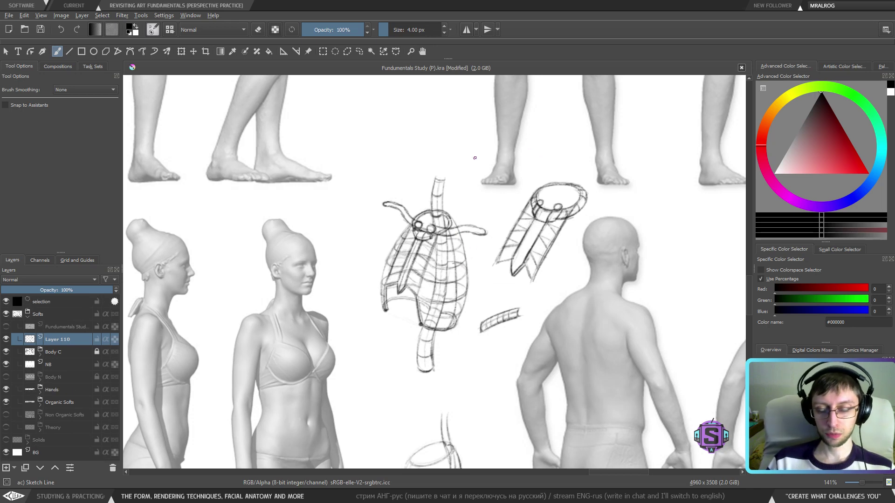
{"action": "key", "text": "plus"}
{"action": "key", "text": "plus"}
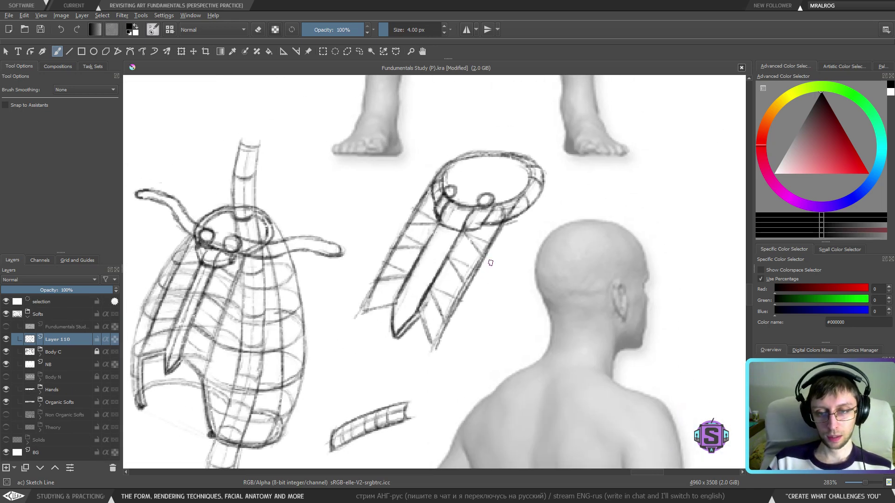
{"action": "key", "text": "ctrl+r"}
{"action": "mouse_move", "coordinate": [447, 395]}
{"action": "left_mouse_down"}
{"action": "mouse_move", "coordinate": [523, 254]}
{"action": "mouse_move", "coordinate": [566, 207]}
{"action": "mouse_move", "coordinate": [513, 138]}
{"action": "mouse_move", "coordinate": [436, 145]}
{"action": "mouse_move", "coordinate": [357, 263]}
{"action": "left_mouse_up"}
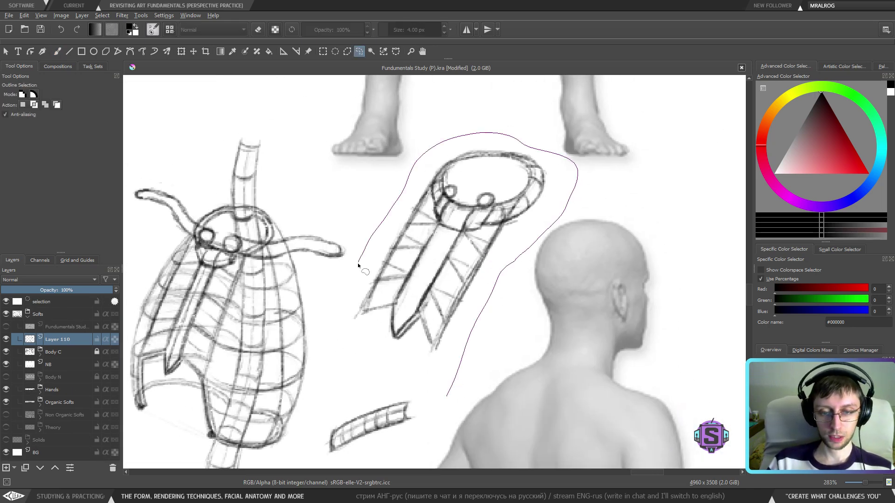
{"action": "mouse_move", "coordinate": [359, 345]}
{"action": "left_mouse_down"}
{"action": "mouse_move", "coordinate": [438, 380]}
{"action": "mouse_move", "coordinate": [559, 141]}
{"action": "mouse_move", "coordinate": [379, 223]}
{"action": "mouse_move", "coordinate": [399, 379]}
{"action": "mouse_move", "coordinate": [434, 383]}
{"action": "left_mouse_up"}
{"action": "key", "text": "ctrl+shift+a"}
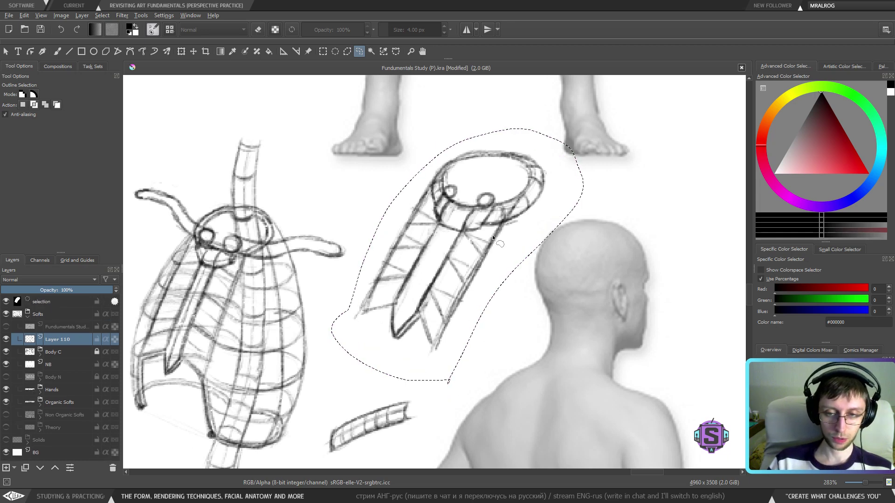
{"action": "key", "text": "ctrl+t"}
{"action": "mouse_move", "coordinate": [583, 128]}
{"action": "left_mouse_down"}
{"action": "mouse_move", "coordinate": [477, 262]}
{"action": "mouse_move", "coordinate": [459, 257]}
{"action": "left_mouse_up"}
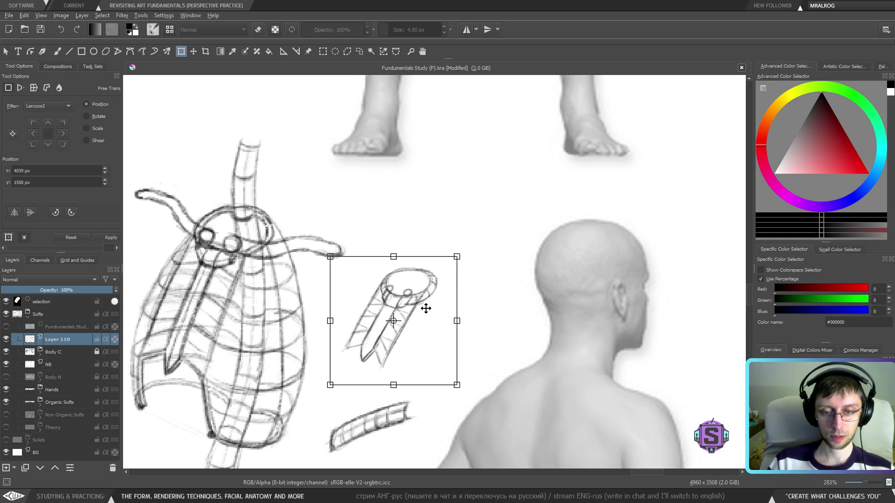
{"action": "left_click_drag", "start_coordinate": [425, 306], "coordinate": [453, 283]}
{"action": "key", "text": "Return"}
{"action": "key", "text": "ctrl+shift+a"}
{"action": "key", "text": "b"}
Draw the front rib edges downward from both lower cartilage ends of the small sketch, ending each in a dot.
{"action": "key", "text": "minus"}
{"action": "key", "text": "minus"}
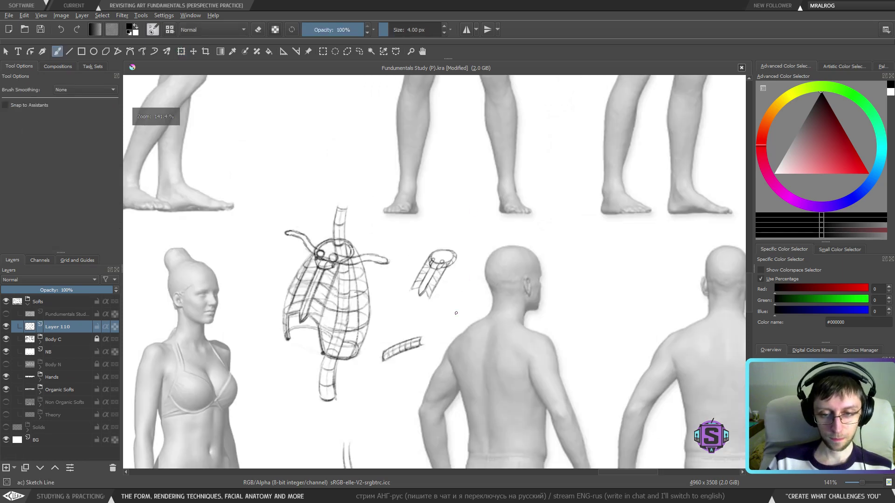
{"action": "key", "text": "minus"}
{"action": "key", "text": "minus"}
{"action": "key", "text": "plus"}
{"action": "key", "text": "plus"}
{"action": "mouse_move", "coordinate": [409, 244]}
{"action": "left_mouse_down"}
{"action": "mouse_move", "coordinate": [487, 219]}
{"action": "mouse_move", "coordinate": [436, 216]}
{"action": "left_mouse_up"}
{"action": "key", "text": "plus"}
{"action": "key", "text": "plus"}
{"action": "left_click_drag", "start_coordinate": [479, 323], "coordinate": [402, 324]}
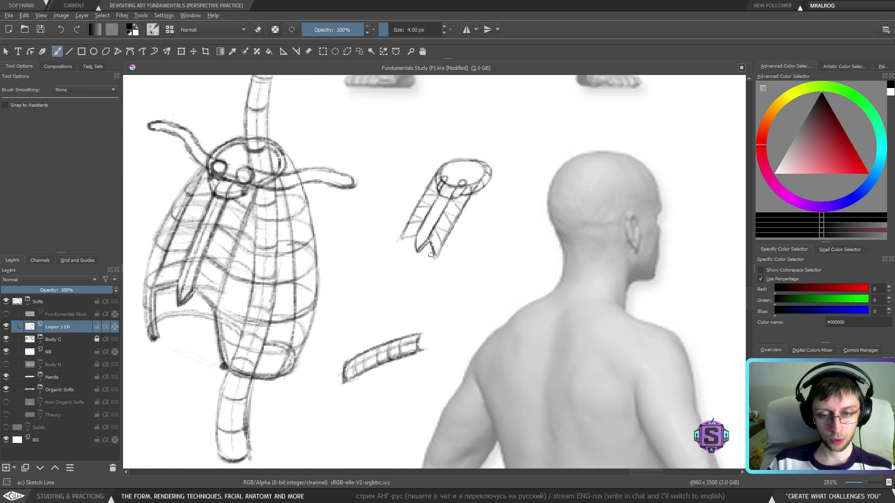
{"action": "mouse_move", "coordinate": [406, 237]}
{"action": "left_mouse_down"}
{"action": "mouse_move", "coordinate": [415, 237]}
{"action": "mouse_move", "coordinate": [387, 278]}
{"action": "left_mouse_up"}
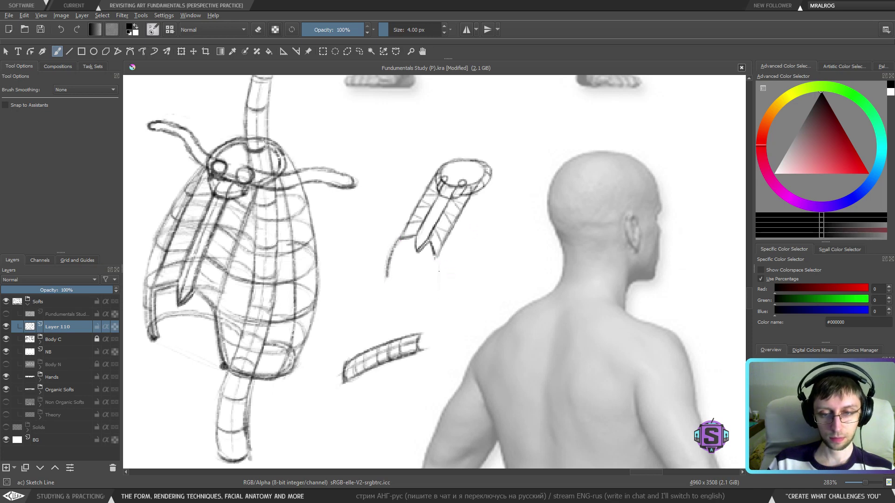
{"action": "mouse_move", "coordinate": [436, 263]}
{"action": "left_mouse_down"}
{"action": "mouse_move", "coordinate": [442, 305]}
{"action": "mouse_move", "coordinate": [440, 295]}
{"action": "left_mouse_up"}
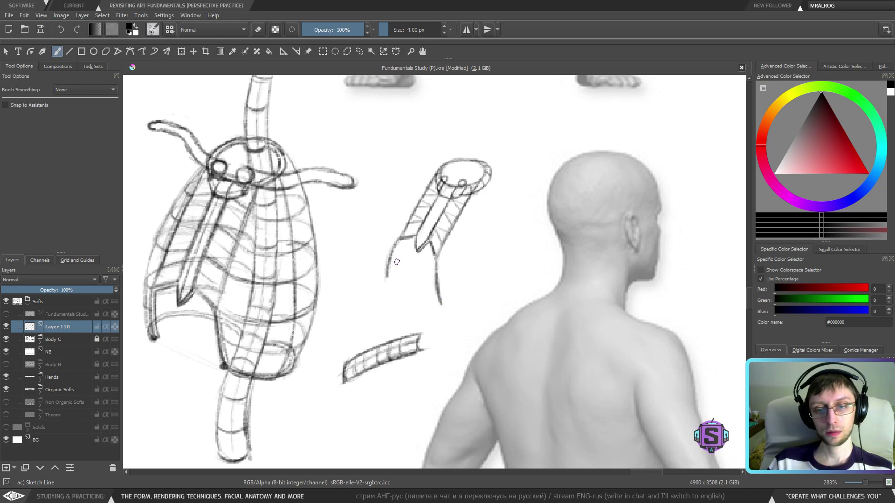
{"action": "key", "text": "e"}
{"action": "mouse_move", "coordinate": [394, 245]}
{"action": "left_mouse_down"}
{"action": "mouse_move", "coordinate": [392, 272]}
{"action": "mouse_move", "coordinate": [399, 245]}
{"action": "mouse_move", "coordinate": [392, 281]}
{"action": "mouse_move", "coordinate": [400, 241]}
{"action": "mouse_move", "coordinate": [392, 275]}
{"action": "mouse_move", "coordinate": [414, 291]}
{"action": "mouse_move", "coordinate": [394, 284]}
{"action": "mouse_move", "coordinate": [440, 309]}
{"action": "mouse_move", "coordinate": [391, 282]}
{"action": "left_mouse_up"}
{"action": "key", "text": "e"}
{"action": "left_click_drag", "start_coordinate": [439, 303], "coordinate": [440, 306]}
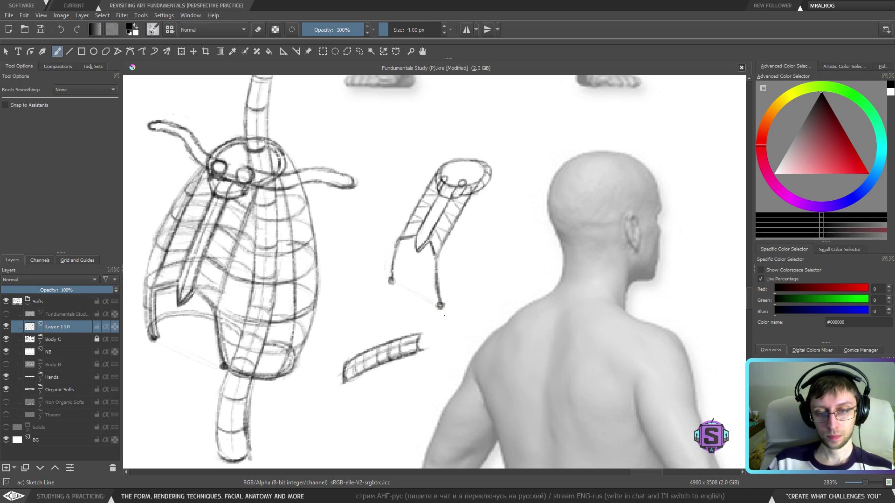
Sketch the small ribcage's lower rim with light curves sweeping from both end dots around toward the back.
{"action": "mouse_move", "coordinate": [441, 308]}
{"action": "left_mouse_down"}
{"action": "mouse_move", "coordinate": [461, 322]}
{"action": "mouse_move", "coordinate": [499, 316]}
{"action": "mouse_move", "coordinate": [508, 277]}
{"action": "mouse_move", "coordinate": [510, 305]}
{"action": "left_mouse_up"}
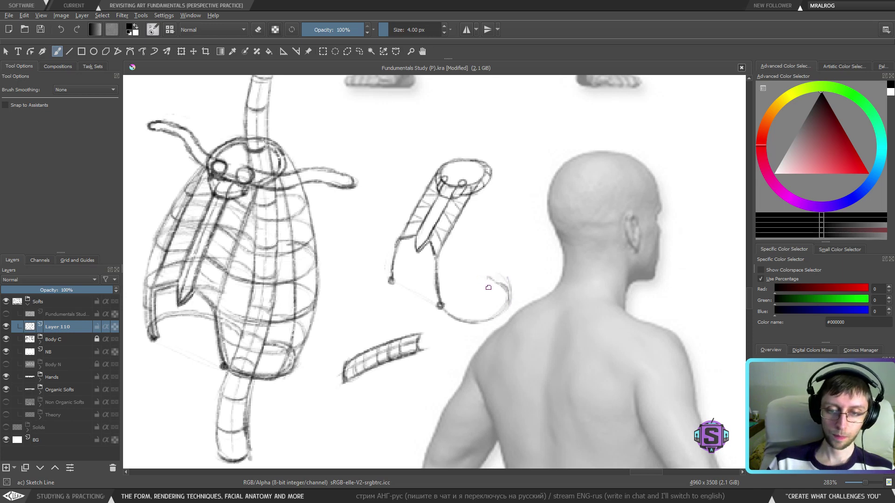
{"action": "mouse_move", "coordinate": [480, 275]}
{"action": "left_mouse_down"}
{"action": "mouse_move", "coordinate": [510, 287]}
{"action": "mouse_move", "coordinate": [477, 274]}
{"action": "left_mouse_up"}
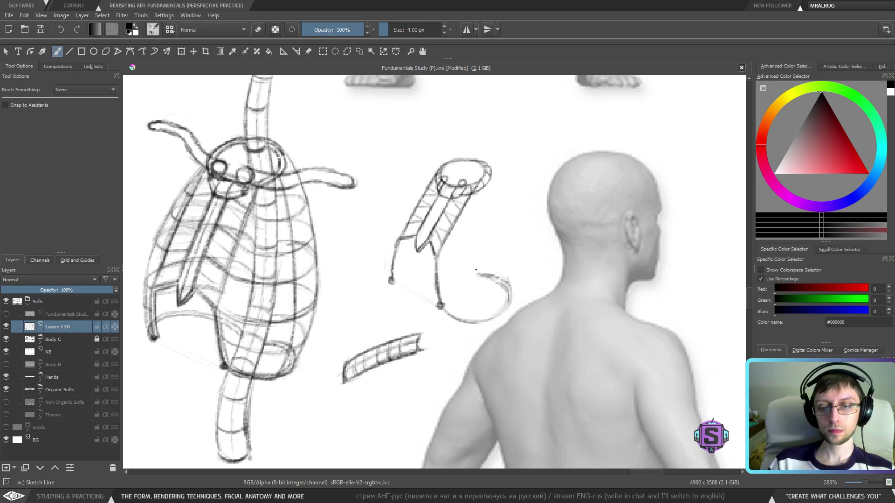
{"action": "mouse_move", "coordinate": [388, 281]}
{"action": "left_mouse_down"}
{"action": "mouse_move", "coordinate": [394, 258]}
{"action": "mouse_move", "coordinate": [387, 262]}
{"action": "mouse_move", "coordinate": [417, 255]}
{"action": "mouse_move", "coordinate": [399, 252]}
{"action": "mouse_move", "coordinate": [443, 252]}
{"action": "mouse_move", "coordinate": [458, 269]}
{"action": "left_mouse_up"}
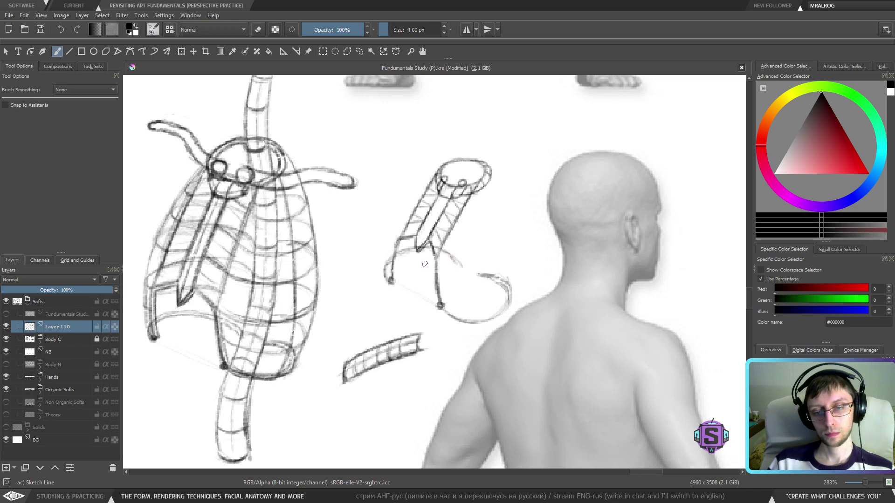
Sketch the spine's two curved side lines from the neck through the rib ring down to the lower rim.
{"action": "left_click_drag", "start_coordinate": [491, 257], "coordinate": [480, 270]}
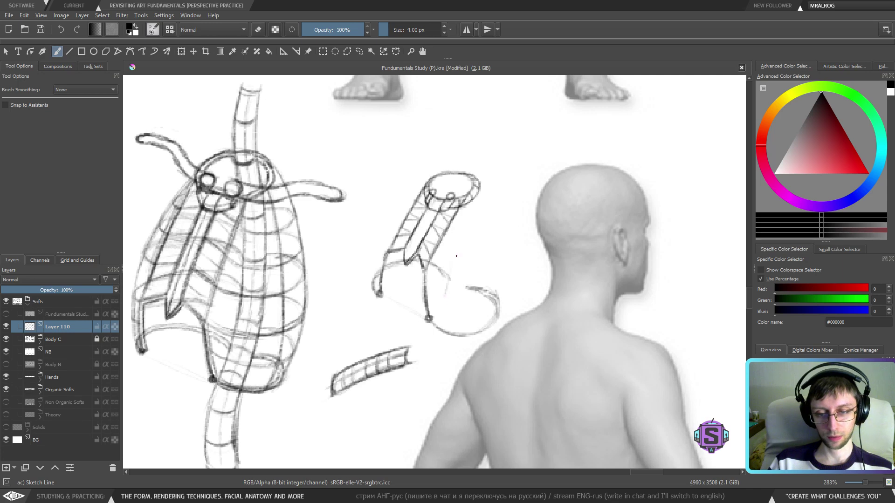
{"action": "mouse_move", "coordinate": [443, 298]}
{"action": "left_mouse_down"}
{"action": "mouse_move", "coordinate": [450, 274]}
{"action": "mouse_move", "coordinate": [448, 295]}
{"action": "mouse_move", "coordinate": [457, 214]}
{"action": "mouse_move", "coordinate": [457, 245]}
{"action": "mouse_move", "coordinate": [458, 221]}
{"action": "mouse_move", "coordinate": [453, 161]}
{"action": "left_mouse_up"}
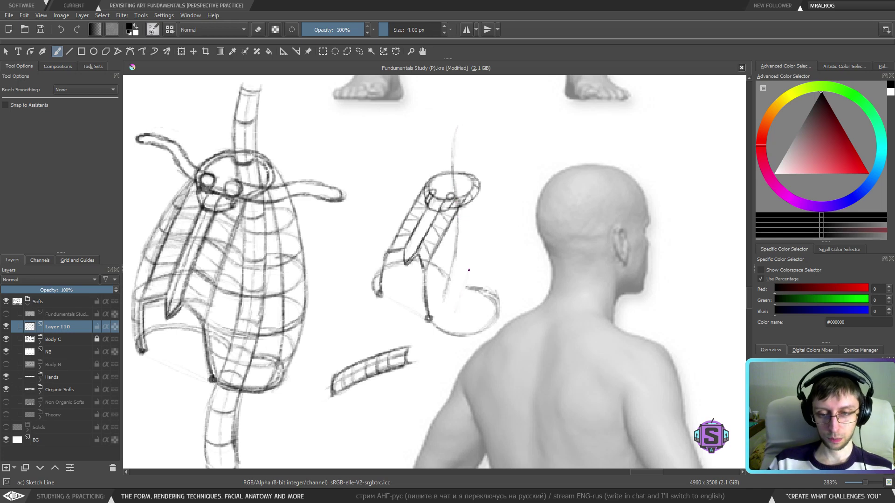
{"action": "left_click_drag", "start_coordinate": [468, 270], "coordinate": [458, 302]}
{"action": "mouse_move", "coordinate": [471, 244]}
{"action": "left_mouse_down"}
{"action": "mouse_move", "coordinate": [472, 222]}
{"action": "mouse_move", "coordinate": [467, 271]}
{"action": "mouse_move", "coordinate": [472, 127]}
{"action": "left_mouse_up"}
{"action": "left_click_drag", "start_coordinate": [463, 221], "coordinate": [449, 216]}
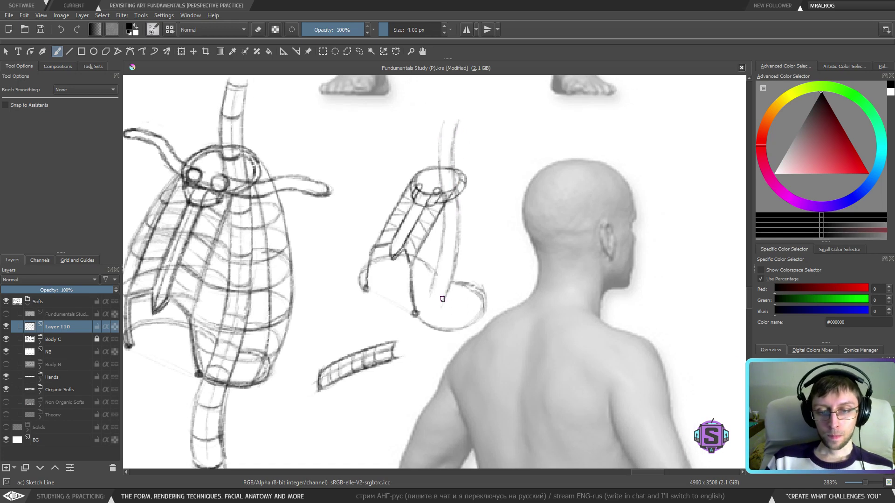
Round off the spine's lower end and divide the spine and neck into segments with curved cross lines.
{"action": "mouse_move", "coordinate": [443, 302]}
{"action": "left_mouse_down"}
{"action": "mouse_move", "coordinate": [445, 256]}
{"action": "mouse_move", "coordinate": [444, 283]}
{"action": "mouse_move", "coordinate": [451, 281]}
{"action": "mouse_move", "coordinate": [432, 271]}
{"action": "mouse_move", "coordinate": [432, 278]}
{"action": "mouse_move", "coordinate": [459, 266]}
{"action": "mouse_move", "coordinate": [440, 249]}
{"action": "mouse_move", "coordinate": [456, 256]}
{"action": "mouse_move", "coordinate": [443, 253]}
{"action": "mouse_move", "coordinate": [443, 222]}
{"action": "mouse_move", "coordinate": [459, 228]}
{"action": "mouse_move", "coordinate": [458, 208]}
{"action": "left_mouse_up"}
{"action": "key", "text": "ctrl+z"}
{"action": "key", "text": "ctrl+z"}
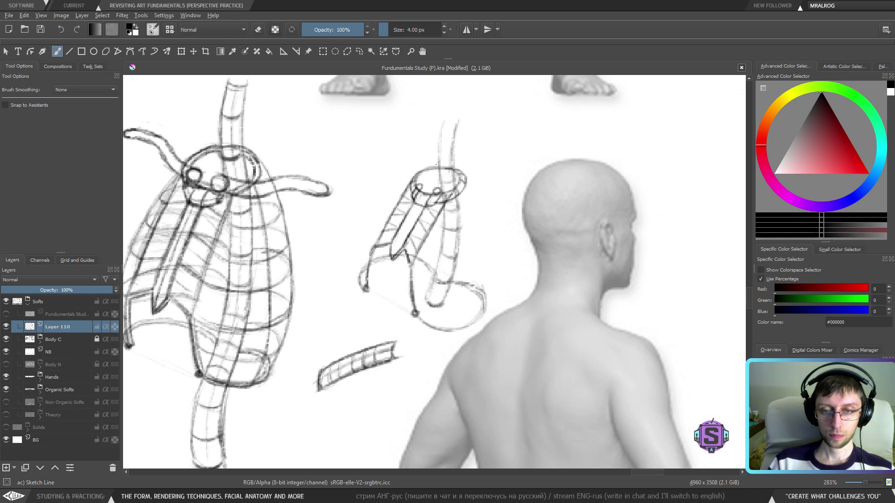
{"action": "left_click_drag", "start_coordinate": [440, 164], "coordinate": [453, 167]}
{"action": "key", "text": "ctrl+z"}
{"action": "key", "text": "ctrl+z"}
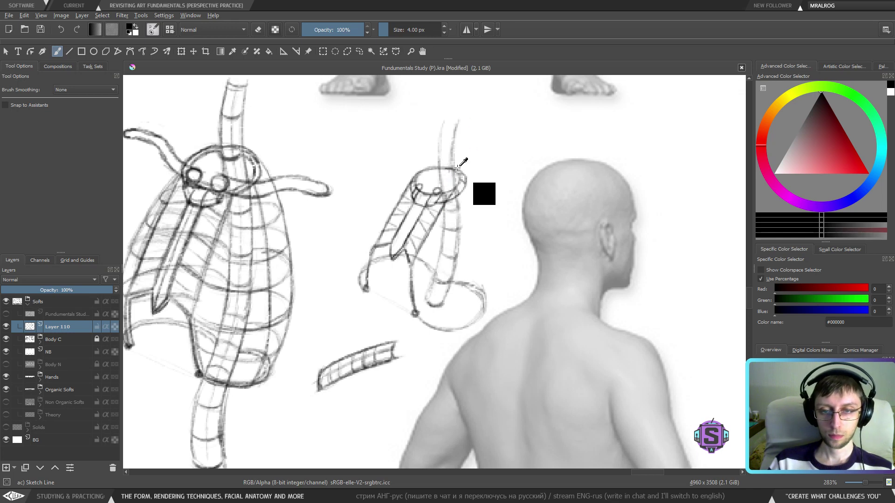
{"action": "left_click_drag", "start_coordinate": [441, 174], "coordinate": [453, 173]}
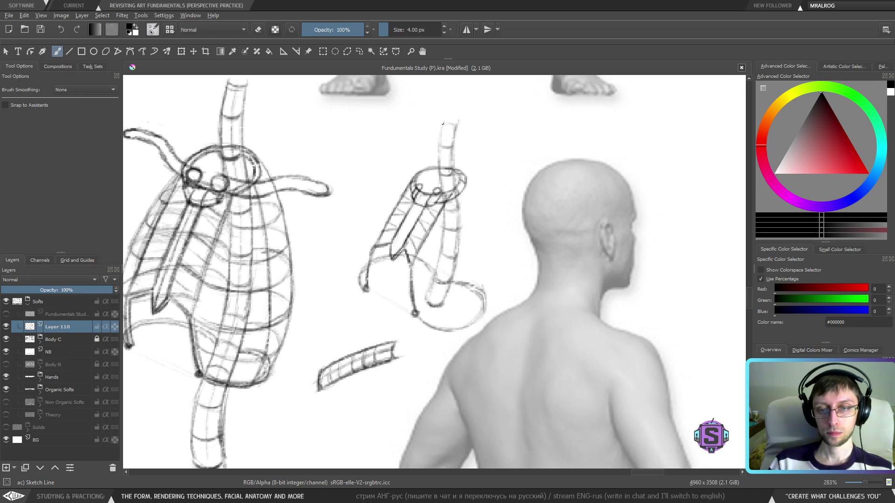
Examine the small ribcage sketch against the larger ribcage and the surrounding reference figures, both in overview and close up.
{"action": "scroll", "coordinate": [441, 308], "scroll_direction": "down", "scroll_amount": 3}
{"action": "scroll", "coordinate": [447, 286], "scroll_direction": "up", "scroll_amount": 3}
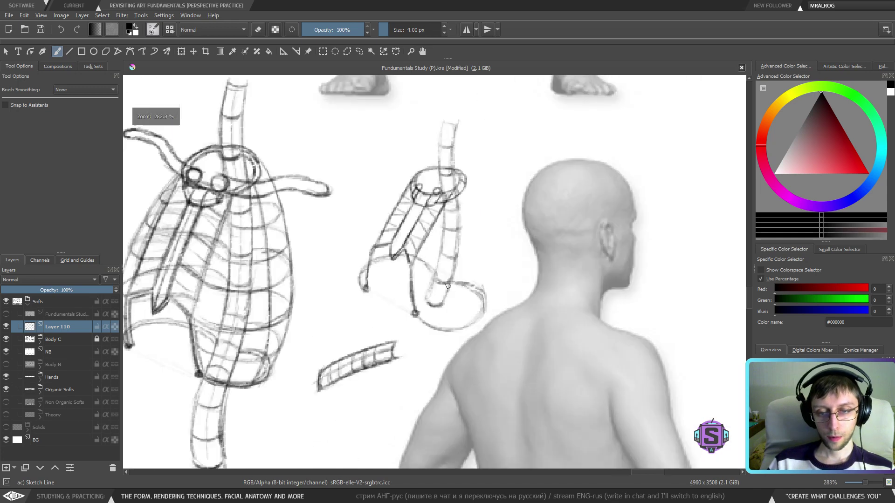
{"action": "scroll", "coordinate": [448, 286], "scroll_direction": "down", "scroll_amount": 1}
{"action": "scroll", "coordinate": [460, 210], "scroll_direction": "down", "scroll_amount": 1}
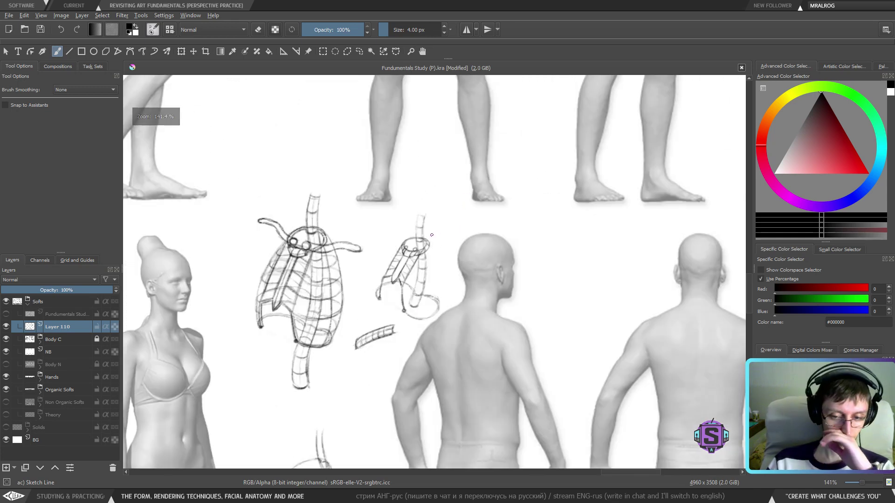
{"action": "left_click_drag", "start_coordinate": [427, 246], "coordinate": [442, 258]}
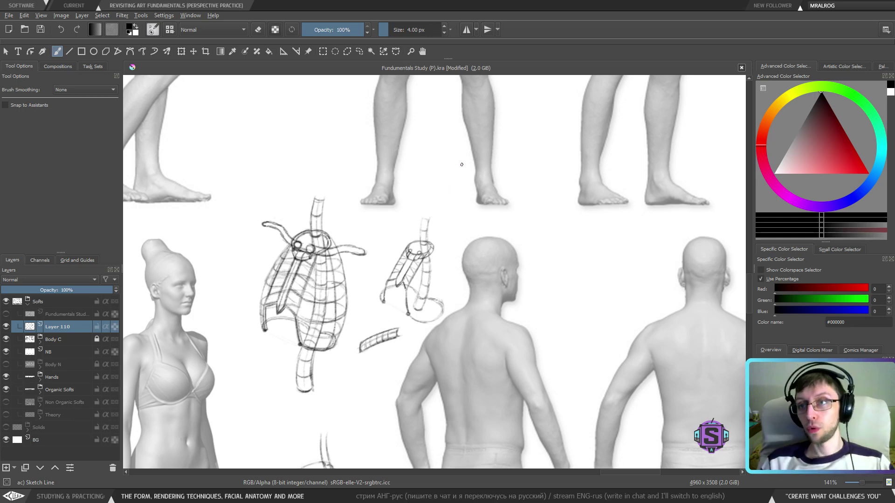
{"action": "key", "text": "minus"}
{"action": "key", "text": "plus"}
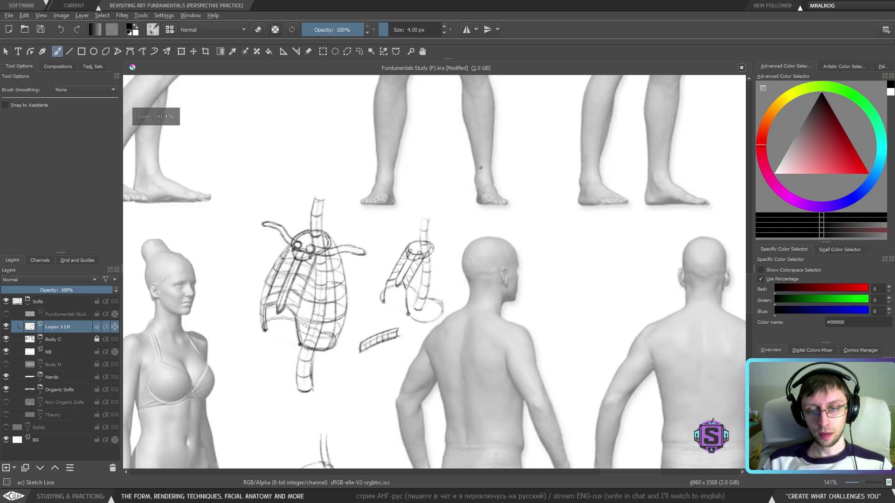
{"action": "scroll", "coordinate": [542, 210], "scroll_direction": "down", "scroll_amount": 3}
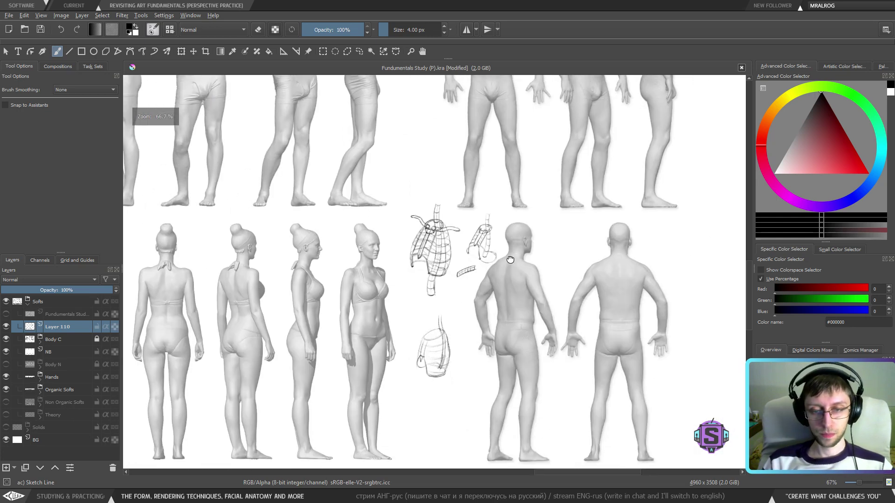
{"action": "scroll", "coordinate": [466, 266], "scroll_direction": "up", "scroll_amount": 4}
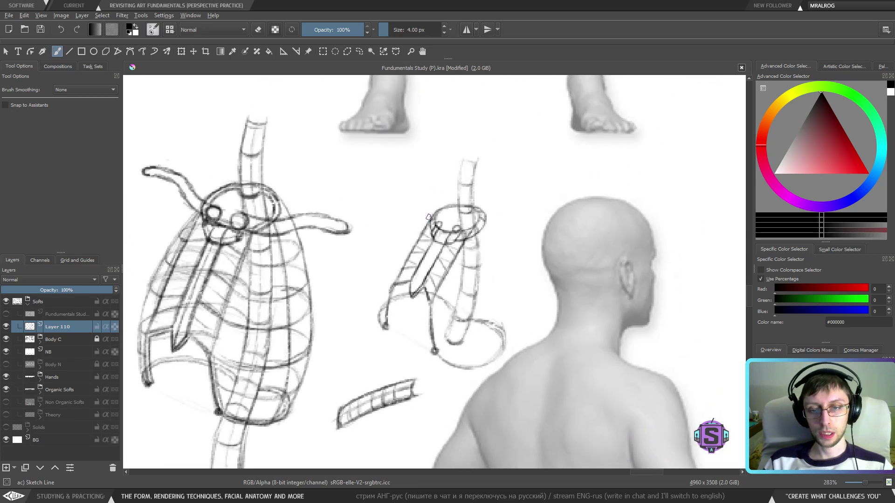
Sketch the small ribcage's outer front contour, curving from the rib ring down to the far front rib edge.
{"action": "mouse_move", "coordinate": [416, 231]}
{"action": "left_mouse_down"}
{"action": "mouse_move", "coordinate": [399, 254]}
{"action": "mouse_move", "coordinate": [436, 209]}
{"action": "left_mouse_up"}
{"action": "left_click_drag", "start_coordinate": [402, 250], "coordinate": [437, 210]}
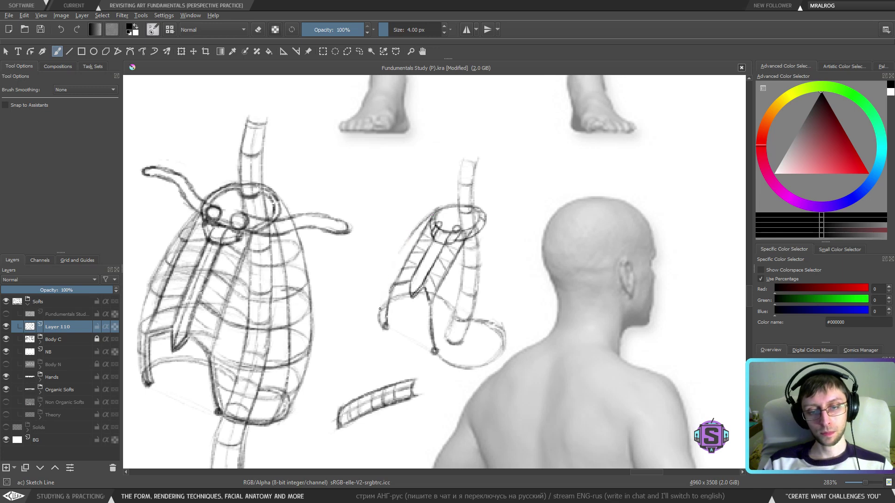
{"action": "left_click_drag", "start_coordinate": [389, 275], "coordinate": [396, 262]}
{"action": "mouse_move", "coordinate": [384, 300]}
{"action": "left_mouse_down"}
{"action": "mouse_move", "coordinate": [411, 239]}
{"action": "mouse_move", "coordinate": [405, 245]}
{"action": "left_mouse_up"}
{"action": "left_click_drag", "start_coordinate": [399, 254], "coordinate": [388, 276]}
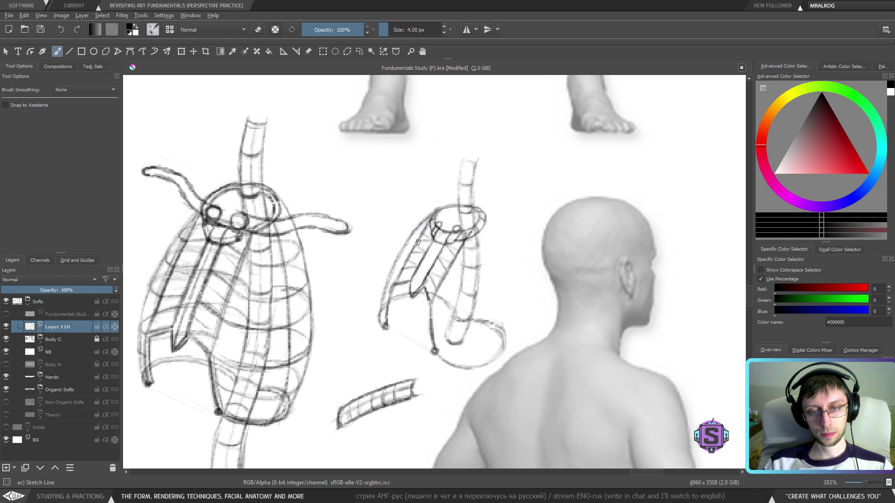
Add short curved rib lines between the small ribcage's front contour and the cartilage edge, and clean up the contour.
{"action": "left_click_drag", "start_coordinate": [414, 231], "coordinate": [417, 241]}
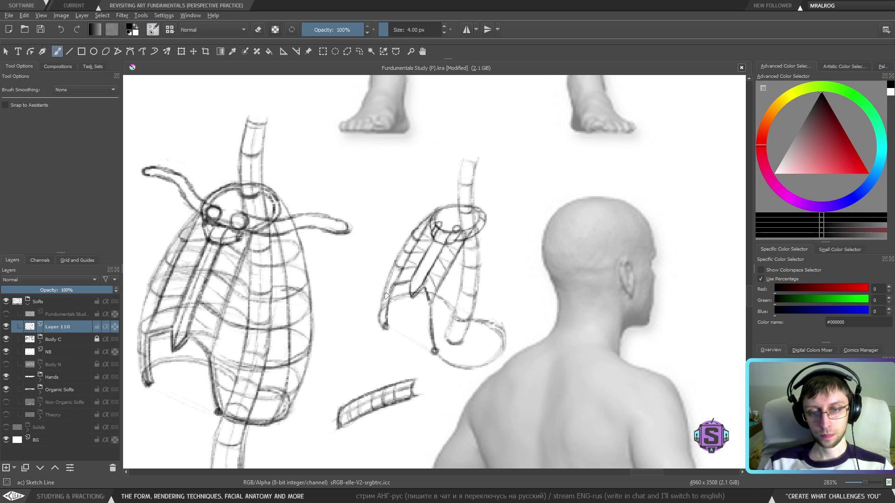
{"action": "left_click_drag", "start_coordinate": [394, 284], "coordinate": [389, 285]}
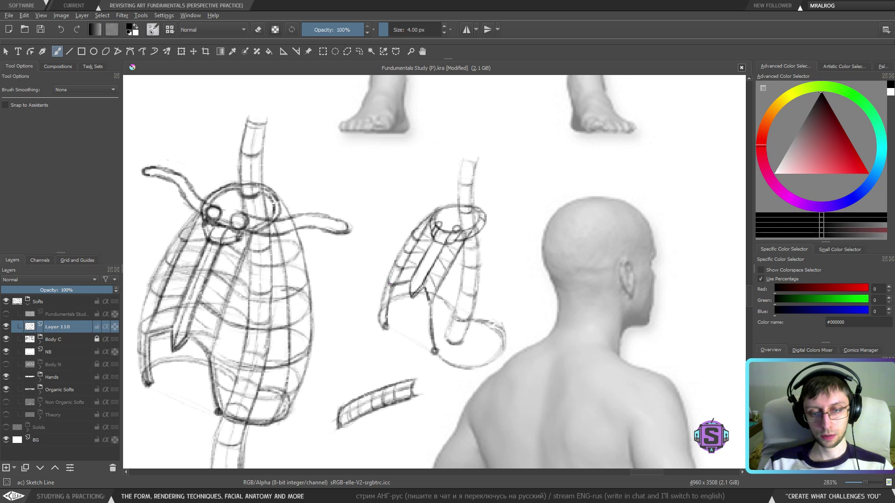
{"action": "key", "text": "e"}
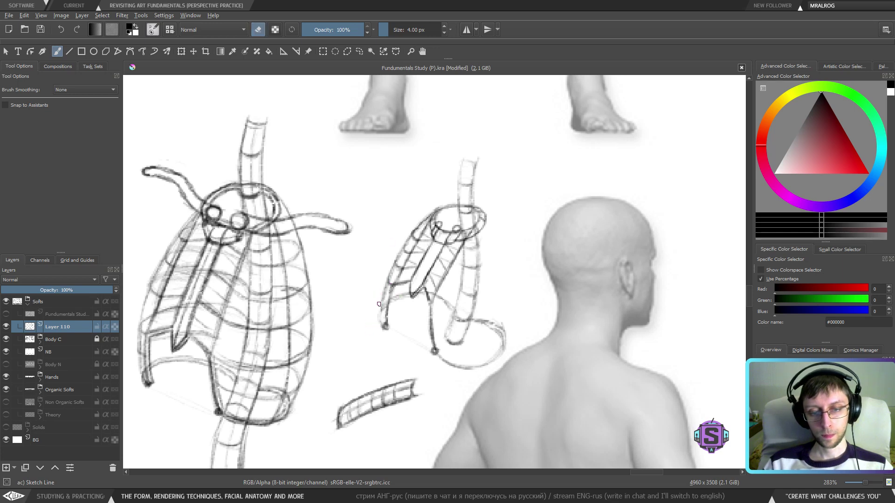
{"action": "key", "text": "e"}
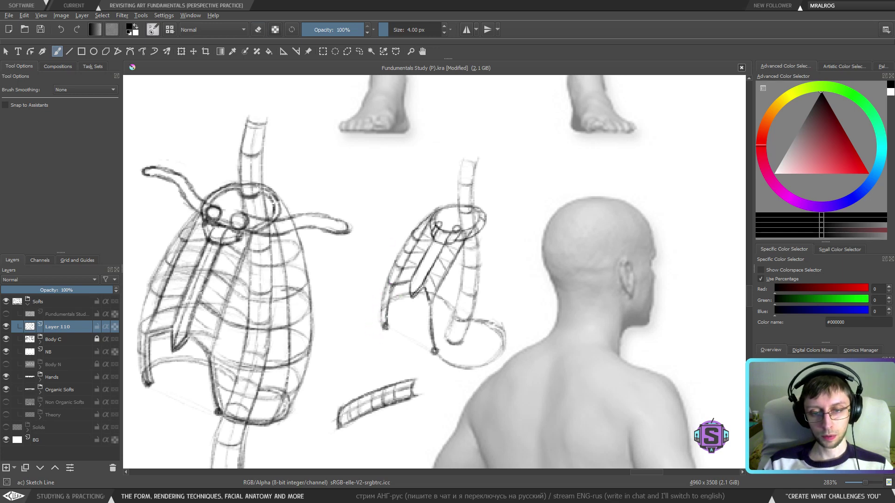
{"action": "mouse_move", "coordinate": [385, 330]}
{"action": "left_mouse_down"}
{"action": "mouse_move", "coordinate": [384, 284]}
{"action": "mouse_move", "coordinate": [401, 254]}
{"action": "mouse_move", "coordinate": [425, 255]}
{"action": "left_mouse_up"}
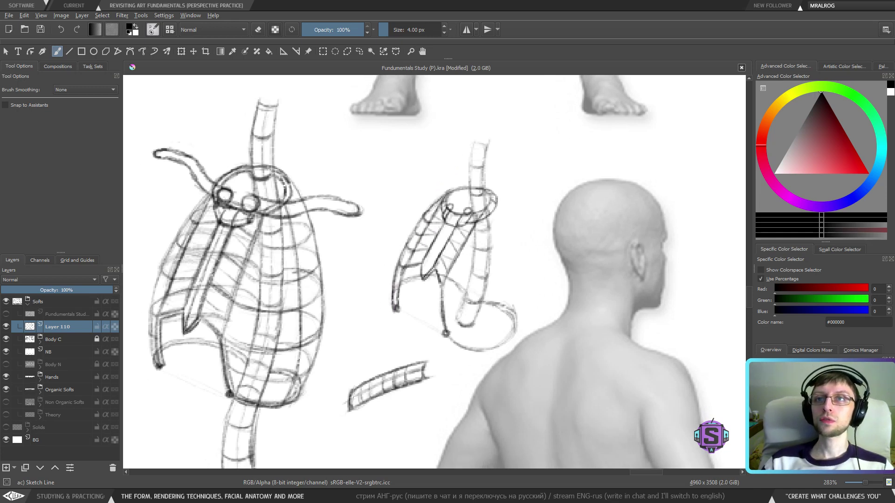
{"action": "left_click_drag", "start_coordinate": [454, 228], "coordinate": [448, 230]}
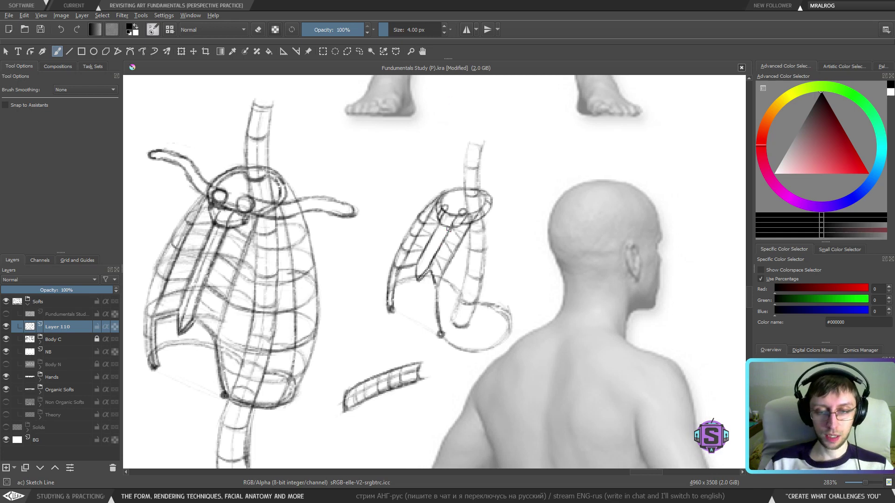
{"action": "right_click", "coordinate": [393, 257]}
{"action": "left_click", "coordinate": [337, 270]}
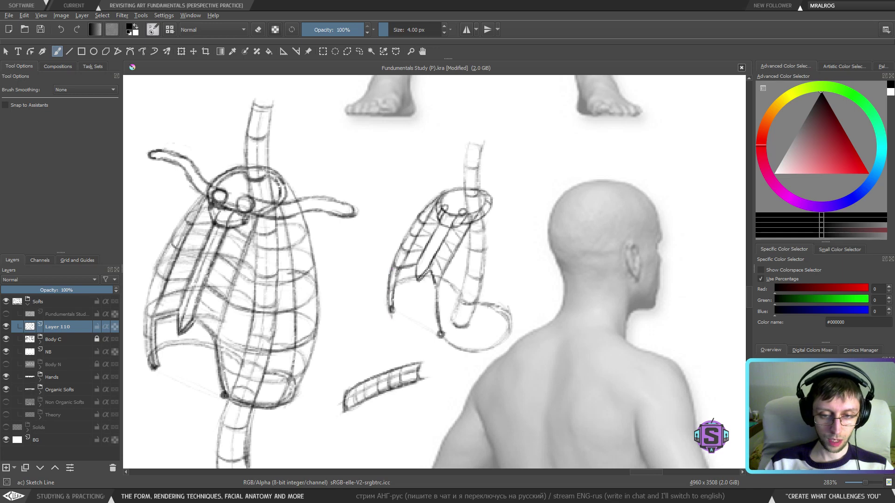
{"action": "left_click_drag", "start_coordinate": [432, 187], "coordinate": [371, 261]}
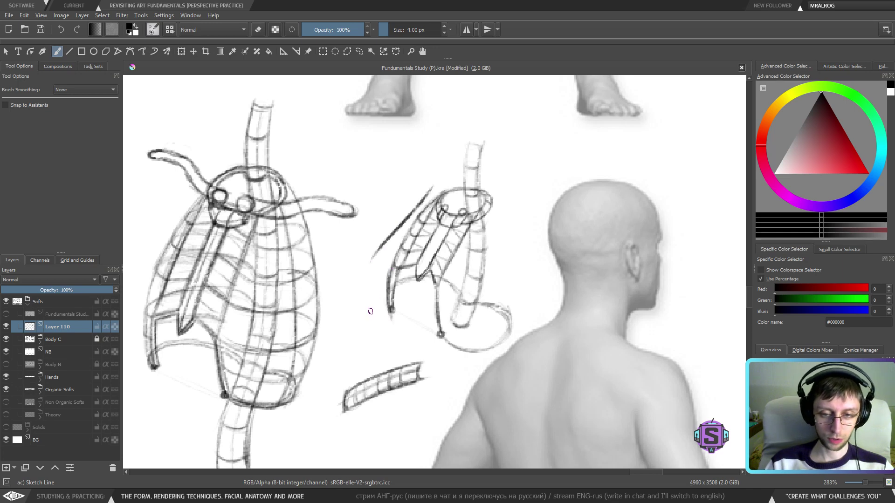
{"action": "key", "text": "ctrl+z"}
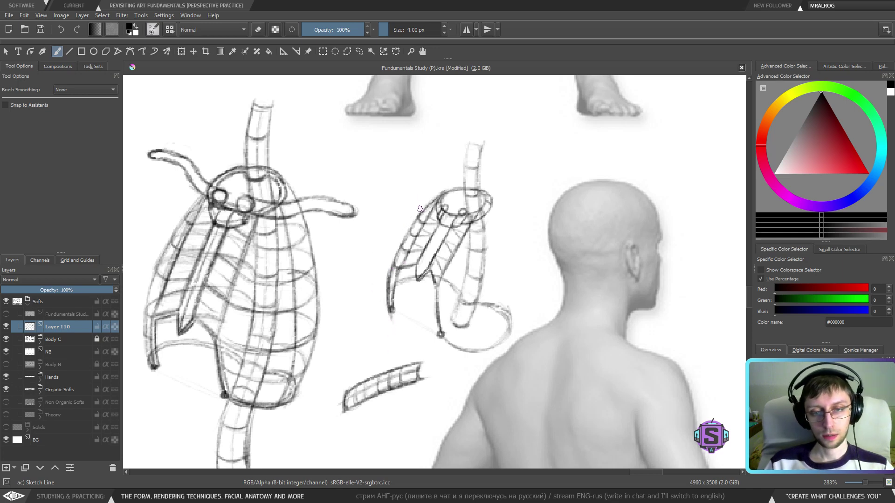
Draw a bent guide beside the small ribcage's front contour, with a slanted upper line meeting a vertical lower line.
{"action": "scroll", "coordinate": [410, 345], "scroll_direction": "down", "scroll_amount": 4}
{"action": "scroll", "coordinate": [436, 355], "scroll_direction": "up", "scroll_amount": 4}
{"action": "left_click_drag", "start_coordinate": [435, 355], "coordinate": [402, 354]}
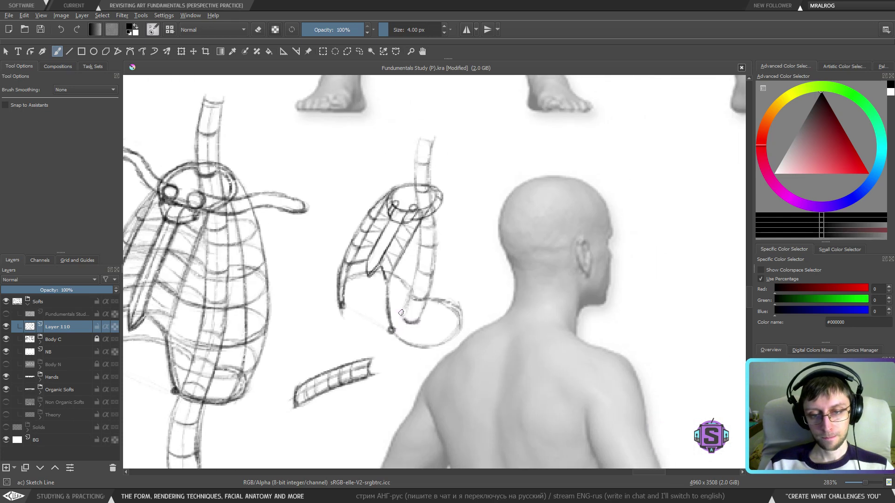
{"action": "key", "text": "ctrl+minus"}
{"action": "key", "text": "ctrl+minus"}
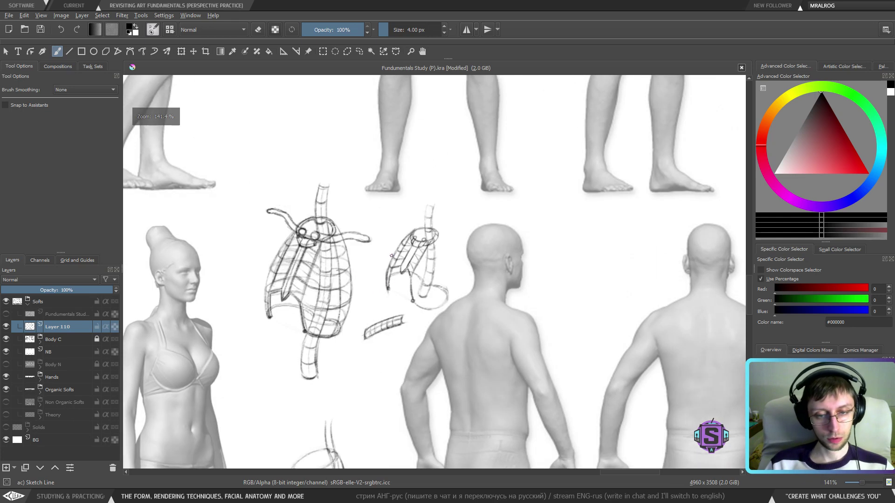
{"action": "key", "text": "ctrl+plus"}
{"action": "key", "text": "ctrl+plus"}
{"action": "left_click_drag", "start_coordinate": [327, 263], "coordinate": [327, 314]}
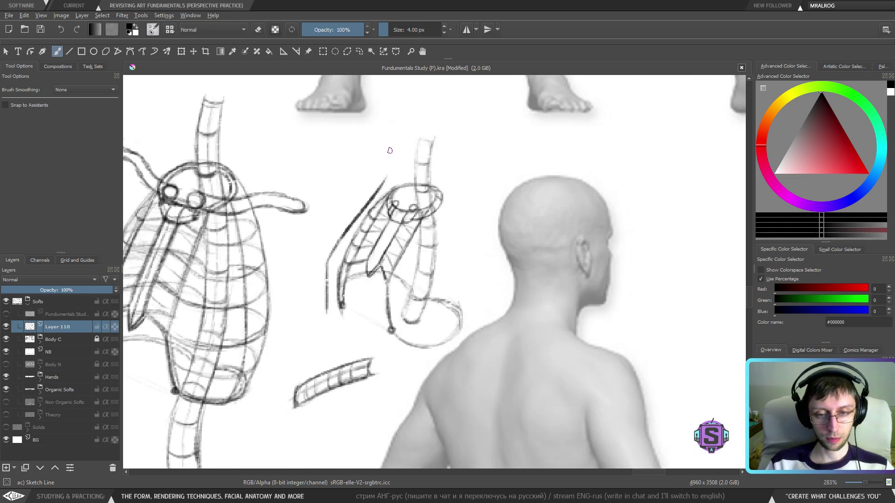
{"action": "left_click_drag", "start_coordinate": [327, 262], "coordinate": [378, 180]}
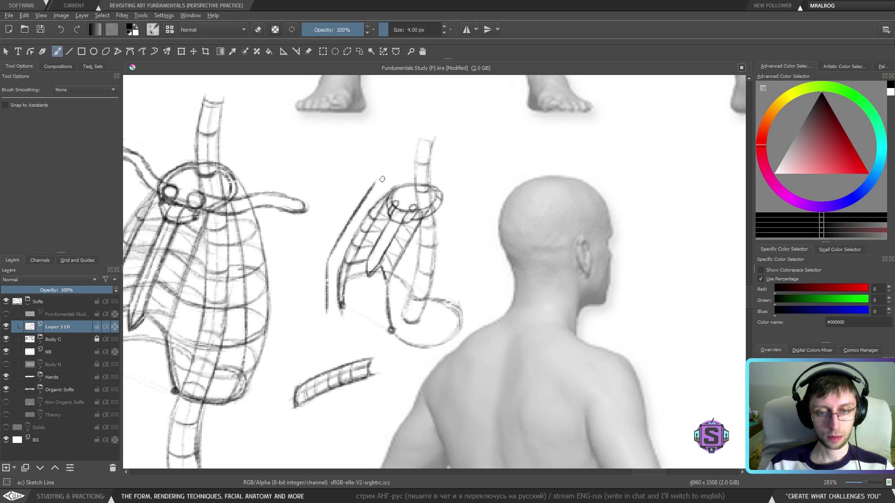
{"action": "mouse_move", "coordinate": [326, 262]}
{"action": "left_mouse_down"}
{"action": "mouse_move", "coordinate": [350, 220]}
{"action": "mouse_move", "coordinate": [326, 298]}
{"action": "left_mouse_up"}
Select the small ribcage's far front rib edge and rotate it so its lower end swings inward toward the spine.
{"action": "key", "text": "minus"}
{"action": "key", "text": "minus"}
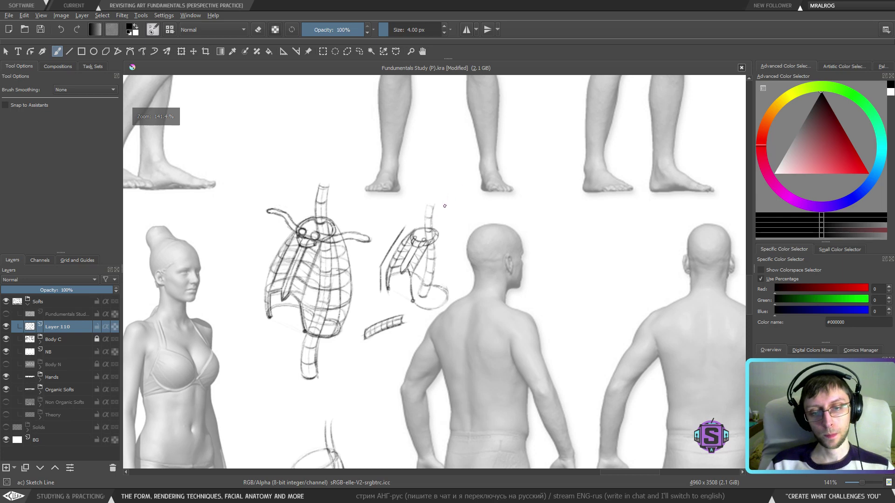
{"action": "key", "text": "plus"}
{"action": "key", "text": "plus"}
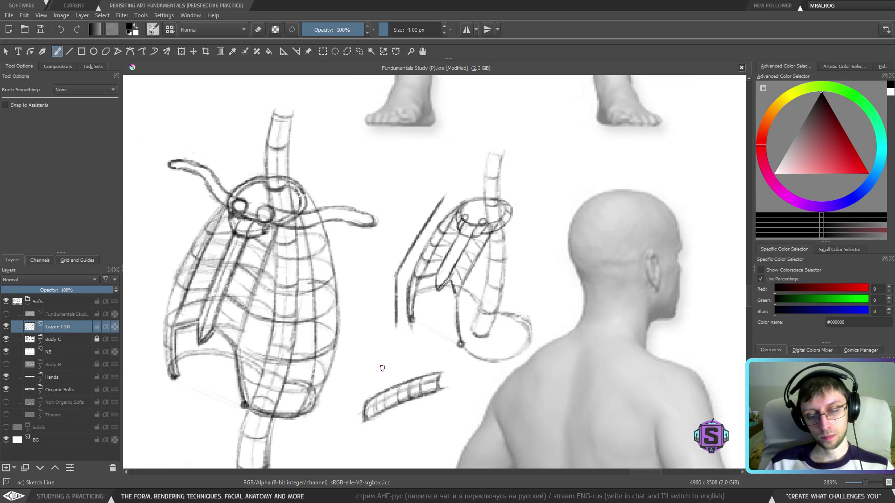
{"action": "key", "text": "l"}
{"action": "mouse_move", "coordinate": [428, 355]}
{"action": "left_mouse_down"}
{"action": "mouse_move", "coordinate": [419, 278]}
{"action": "mouse_move", "coordinate": [402, 296]}
{"action": "left_mouse_up"}
{"action": "key", "text": "ctrl+t"}
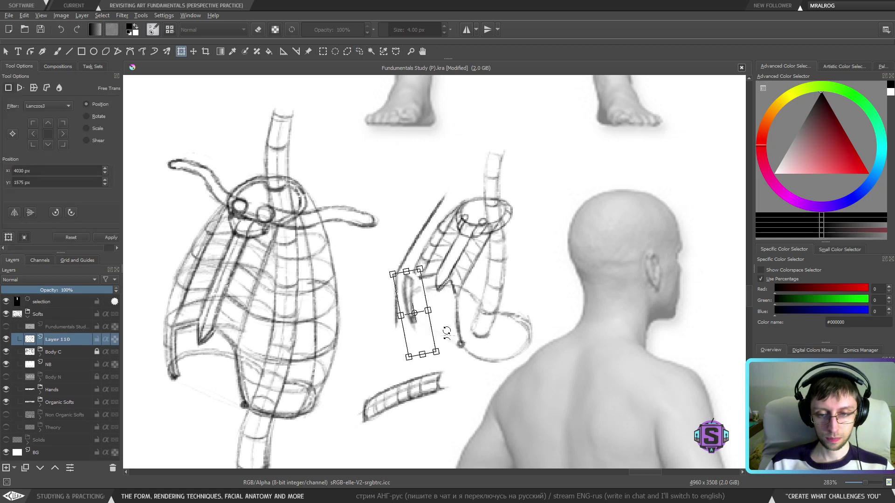
{"action": "left_click_drag", "start_coordinate": [446, 333], "coordinate": [426, 332]}
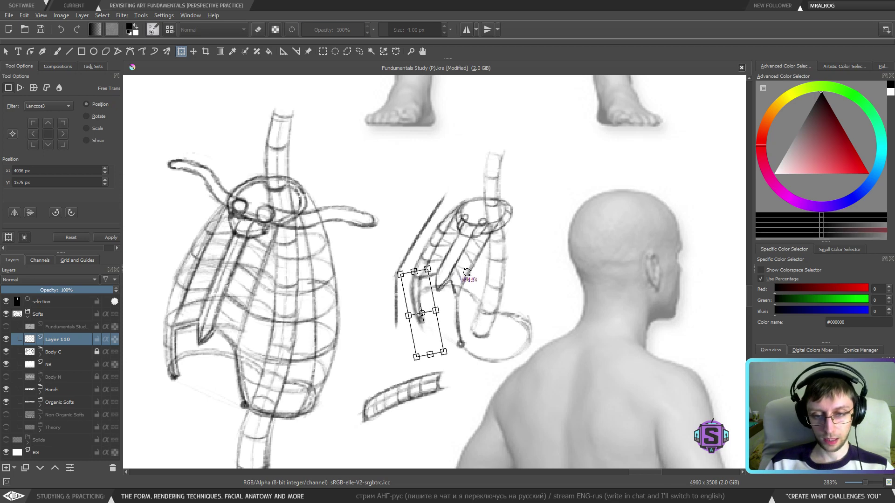
{"action": "key", "text": "b"}
{"action": "key", "text": "ctrl+shift+a"}
Select the vertical lower guide line, rotate it about its upper end to follow the rib edge, and tidy the guide's corner.
{"action": "key", "text": "l"}
{"action": "mouse_move", "coordinate": [407, 349]}
{"action": "left_mouse_down"}
{"action": "mouse_move", "coordinate": [398, 274]}
{"action": "mouse_move", "coordinate": [375, 354]}
{"action": "left_mouse_up"}
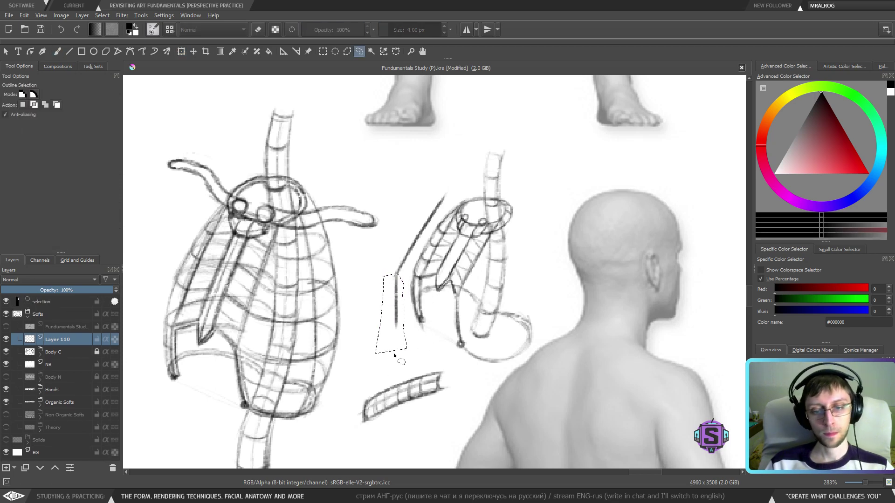
{"action": "key", "text": "ctrl+t"}
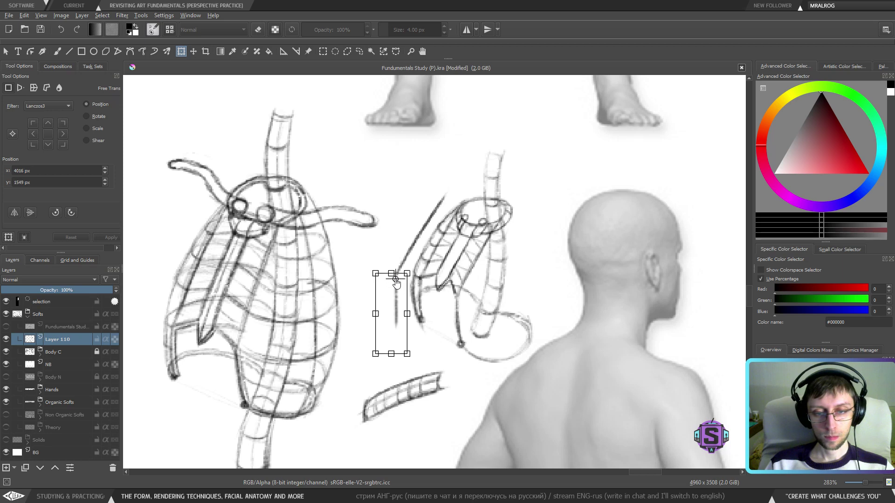
{"action": "left_click_drag", "start_coordinate": [396, 283], "coordinate": [397, 278]}
{"action": "left_click_drag", "start_coordinate": [457, 332], "coordinate": [465, 321]}
{"action": "key", "text": "b"}
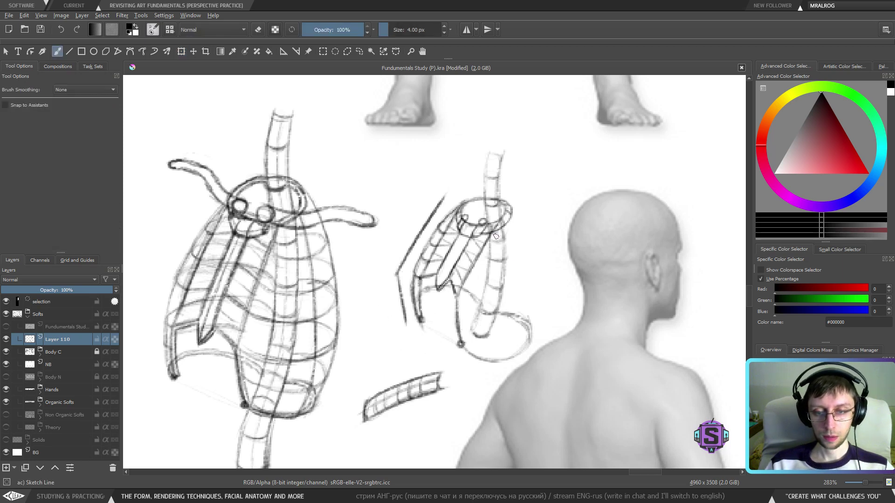
{"action": "key", "text": "ctrl+shift+a"}
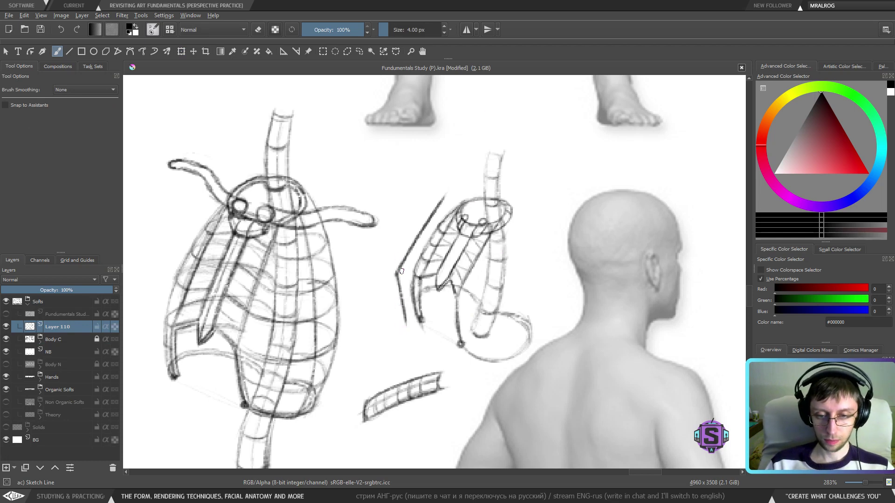
{"action": "key", "text": "e"}
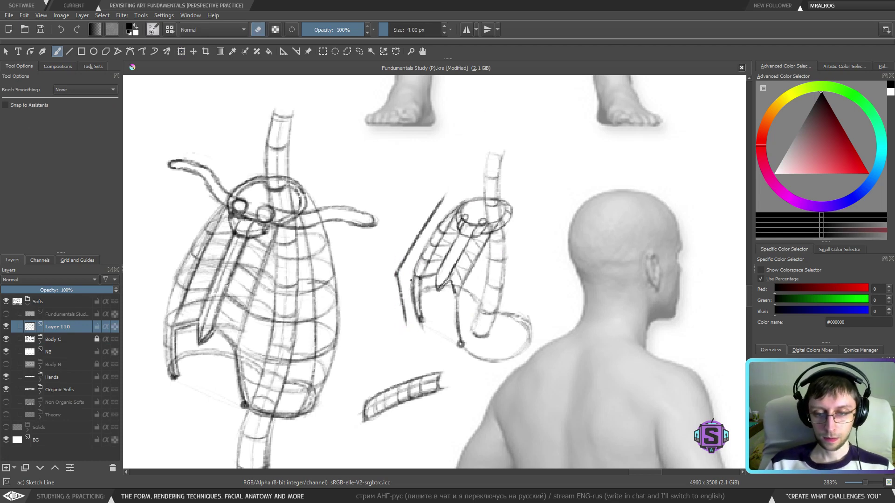
{"action": "key", "text": "e"}
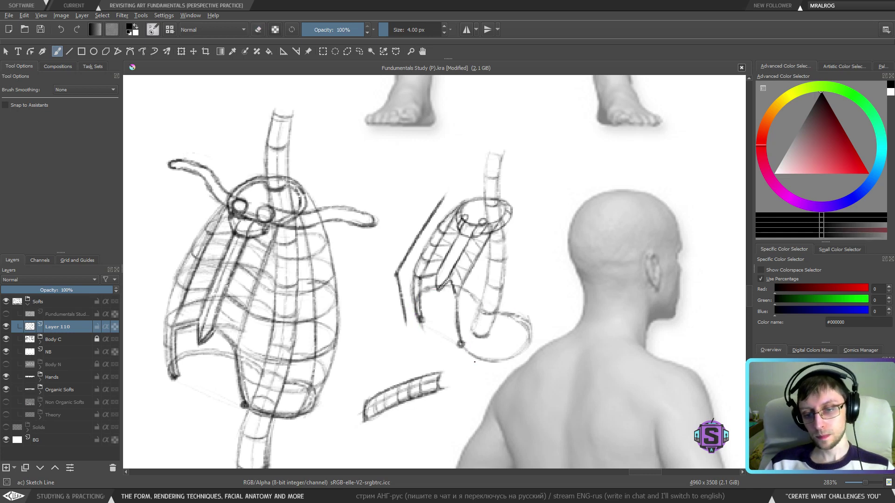
Redraw the small ribcage's lower rim curve slightly higher and erase its stray outer line.
{"action": "left_click_drag", "start_coordinate": [471, 353], "coordinate": [490, 360]}
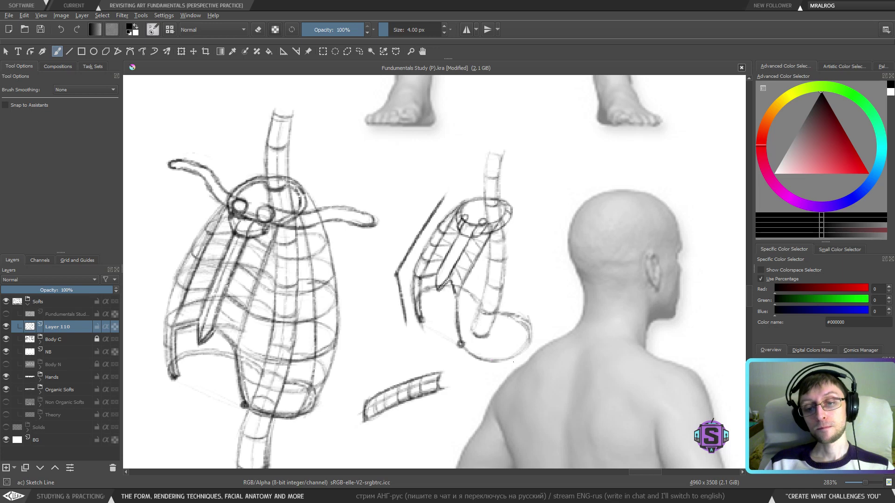
{"action": "key", "text": "e"}
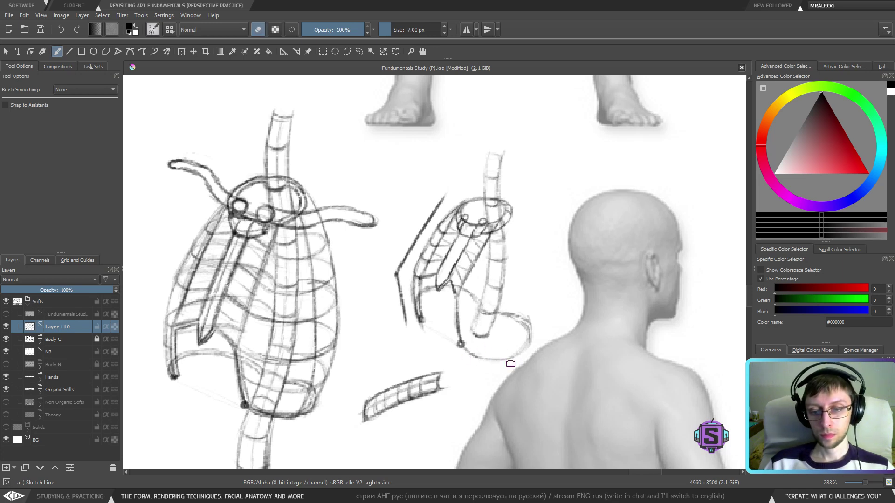
{"action": "mouse_move", "coordinate": [500, 361]}
{"action": "left_mouse_down"}
{"action": "mouse_move", "coordinate": [538, 347]}
{"action": "mouse_move", "coordinate": [499, 362]}
{"action": "mouse_move", "coordinate": [533, 341]}
{"action": "mouse_move", "coordinate": [477, 357]}
{"action": "mouse_move", "coordinate": [461, 345]}
{"action": "mouse_move", "coordinate": [492, 357]}
{"action": "mouse_move", "coordinate": [473, 360]}
{"action": "mouse_move", "coordinate": [517, 350]}
{"action": "left_mouse_up"}
{"action": "key", "text": "e"}
{"action": "key", "text": "e"}
{"action": "key", "text": "e"}
{"action": "key", "text": "e"}
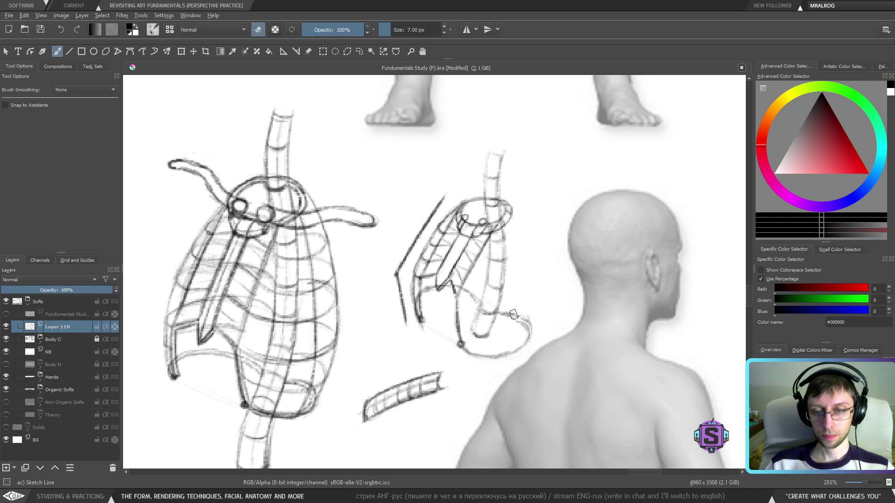
{"action": "key", "text": "bracketleft"}
{"action": "key", "text": "bracketleft"}
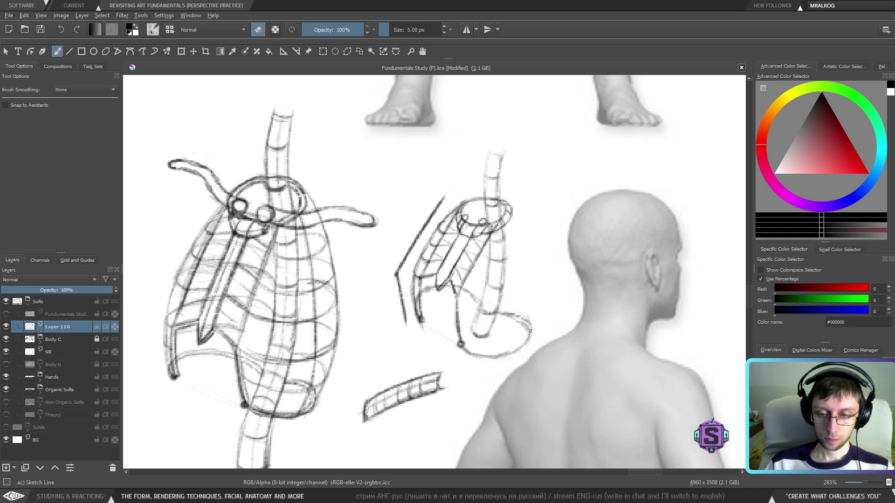
Draw the small ribcage's back contour as a bulging curve from the top ring down to the lower rim.
{"action": "key", "text": "e"}
{"action": "left_click_drag", "start_coordinate": [533, 261], "coordinate": [530, 336]}
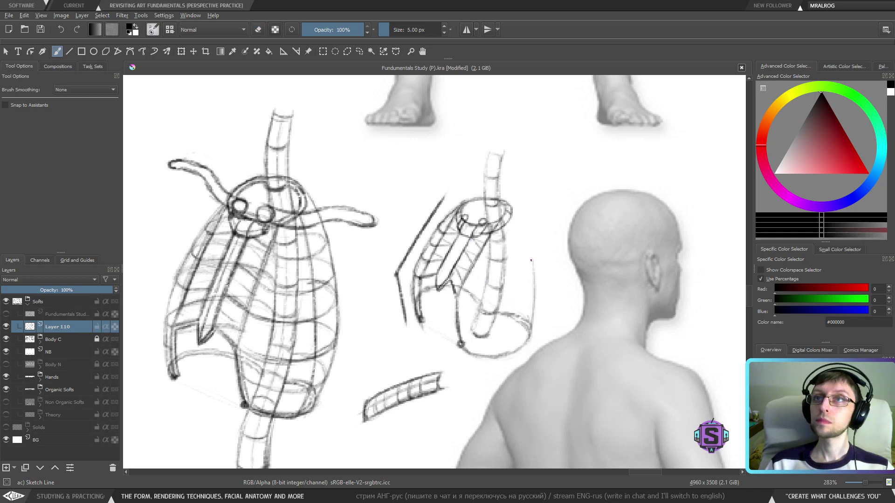
{"action": "mouse_move", "coordinate": [530, 270]}
{"action": "left_mouse_down"}
{"action": "mouse_move", "coordinate": [524, 240]}
{"action": "mouse_move", "coordinate": [527, 261]}
{"action": "left_mouse_up"}
{"action": "left_click_drag", "start_coordinate": [514, 214], "coordinate": [534, 290]}
{"action": "left_click_drag", "start_coordinate": [522, 234], "coordinate": [532, 289]}
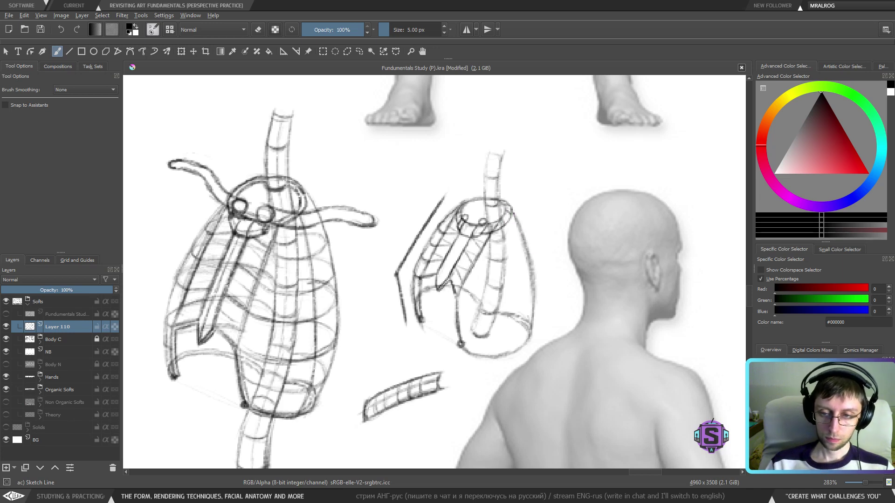
{"action": "left_click_drag", "start_coordinate": [512, 208], "coordinate": [525, 238]}
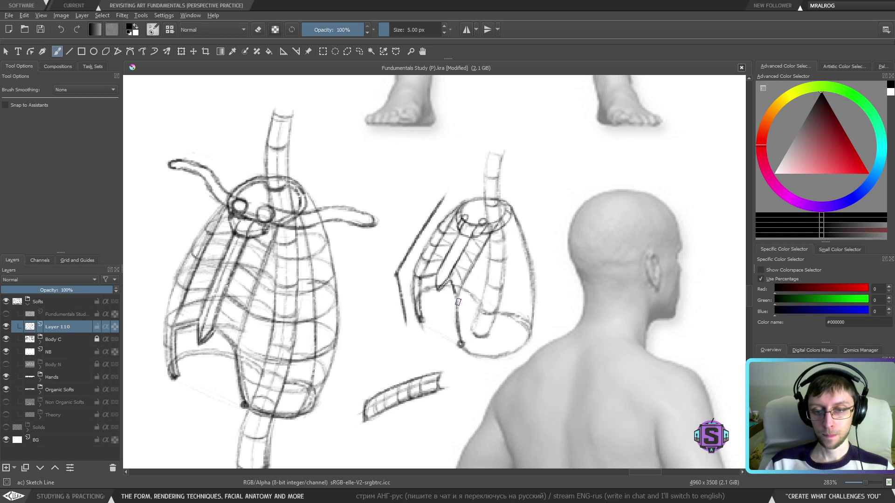
Try curved rib lines across the lower back half of the small ribcage, and undo the strokes.
{"action": "mouse_move", "coordinate": [459, 299]}
{"action": "left_mouse_down"}
{"action": "mouse_move", "coordinate": [512, 314]}
{"action": "mouse_move", "coordinate": [462, 297]}
{"action": "mouse_move", "coordinate": [506, 311]}
{"action": "mouse_move", "coordinate": [465, 305]}
{"action": "mouse_move", "coordinate": [533, 299]}
{"action": "left_mouse_up"}
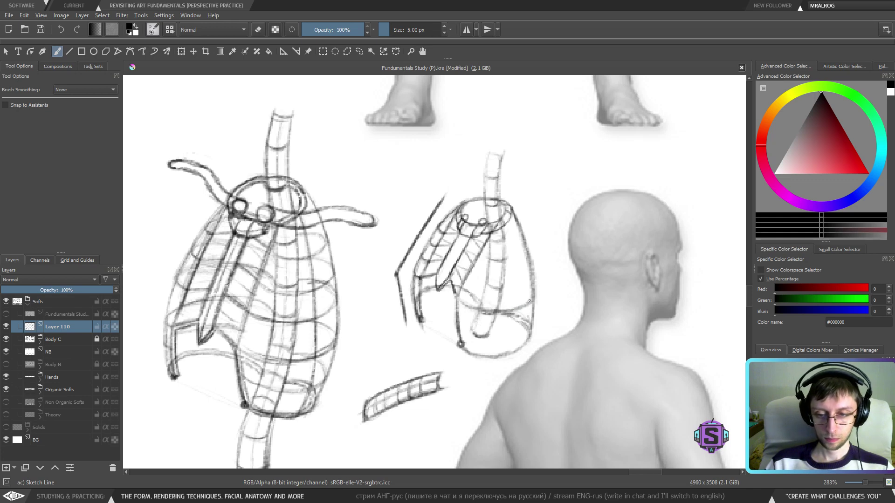
{"action": "mouse_move", "coordinate": [462, 324]}
{"action": "left_mouse_down"}
{"action": "mouse_move", "coordinate": [514, 338]}
{"action": "mouse_move", "coordinate": [530, 324]}
{"action": "left_mouse_up"}
{"action": "key", "text": "ctrl+z"}
{"action": "key", "text": "ctrl+z"}
{"action": "key", "text": "ctrl+z"}
{"action": "key", "text": "ctrl+z"}
{"action": "key", "text": "ctrl+z"}
{"action": "key", "text": "ctrl+z"}
{"action": "key", "text": "ctrl+z"}
{"action": "key", "text": "ctrl+z"}
{"action": "key", "text": "ctrl+z"}
{"action": "key", "text": "ctrl+z"}
{"action": "key", "text": "ctrl+z"}
{"action": "key", "text": "ctrl+z"}
{"action": "key", "text": "ctrl+z"}
{"action": "left_click_drag", "start_coordinate": [459, 321], "coordinate": [511, 334]}
{"action": "key", "text": "ctrl+z"}
{"action": "key", "text": "ctrl+z"}
{"action": "mouse_move", "coordinate": [459, 320]}
{"action": "left_mouse_down"}
{"action": "mouse_move", "coordinate": [495, 329]}
{"action": "mouse_move", "coordinate": [464, 326]}
{"action": "mouse_move", "coordinate": [520, 325]}
{"action": "mouse_move", "coordinate": [476, 328]}
{"action": "mouse_move", "coordinate": [526, 318]}
{"action": "mouse_move", "coordinate": [508, 328]}
{"action": "mouse_move", "coordinate": [533, 306]}
{"action": "left_mouse_up"}
{"action": "key", "text": "ctrl+z"}
Draw curved rib lines across the back half of the small ribcage, working up from the lower rim toward the top ring.
{"action": "mouse_move", "coordinate": [462, 297]}
{"action": "left_mouse_down"}
{"action": "mouse_move", "coordinate": [484, 307]}
{"action": "mouse_move", "coordinate": [461, 301]}
{"action": "mouse_move", "coordinate": [533, 281]}
{"action": "left_mouse_up"}
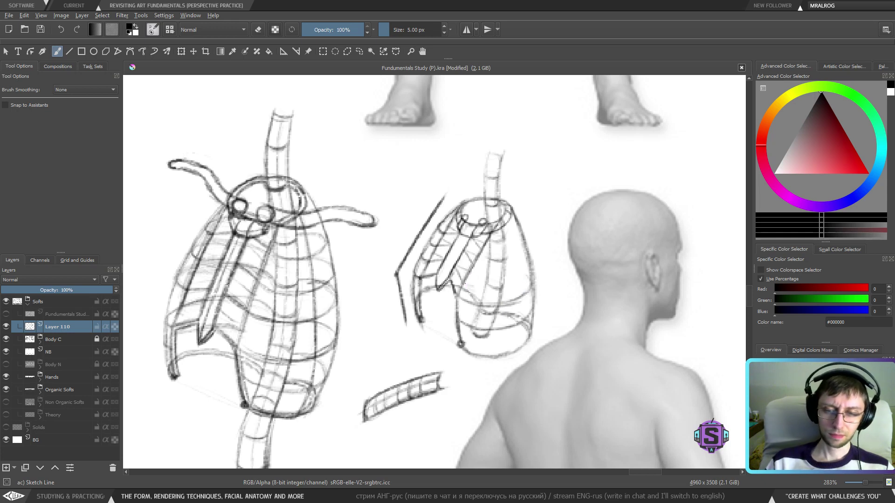
{"action": "mouse_move", "coordinate": [484, 288]}
{"action": "left_mouse_down"}
{"action": "mouse_move", "coordinate": [505, 288]}
{"action": "mouse_move", "coordinate": [465, 282]}
{"action": "mouse_move", "coordinate": [522, 280]}
{"action": "mouse_move", "coordinate": [498, 288]}
{"action": "mouse_move", "coordinate": [530, 274]}
{"action": "left_mouse_up"}
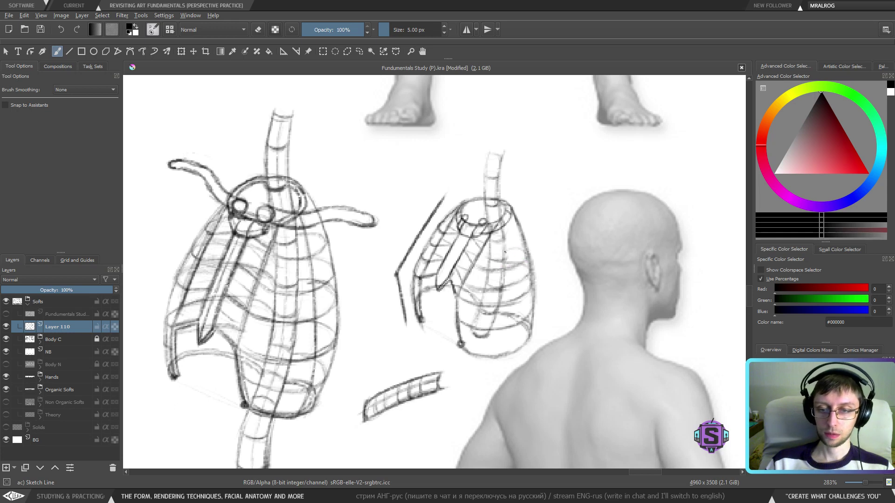
{"action": "left_click_drag", "start_coordinate": [480, 250], "coordinate": [516, 250]}
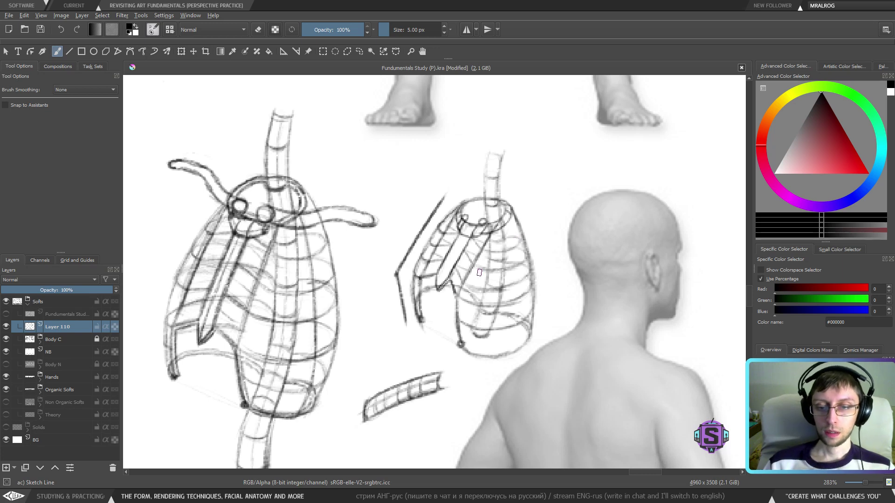
Outline-select both ribcage sketches with the rib segment, shift them together slightly toward the front-facing woman, and deselect.
{"action": "key", "text": "minus"}
{"action": "key", "text": "minus"}
{"action": "key", "text": "m"}
{"action": "key", "text": "m"}
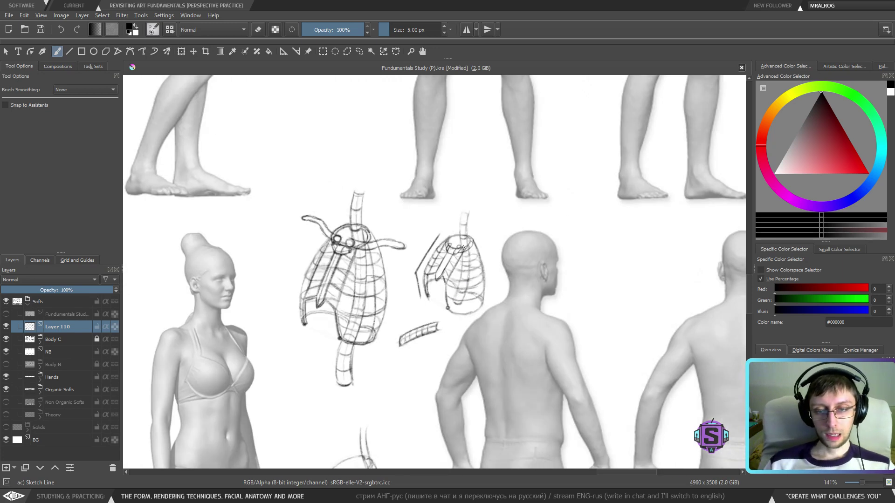
{"action": "key", "text": "l"}
{"action": "mouse_move", "coordinate": [459, 332]}
{"action": "left_mouse_down"}
{"action": "mouse_move", "coordinate": [500, 294]}
{"action": "mouse_move", "coordinate": [485, 200]}
{"action": "mouse_move", "coordinate": [416, 247]}
{"action": "left_mouse_up"}
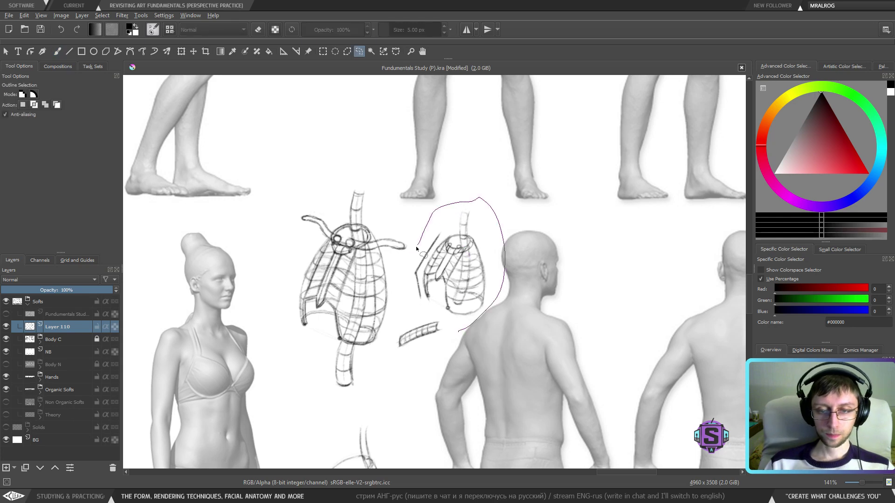
{"action": "left_click_drag", "start_coordinate": [413, 306], "coordinate": [459, 332]}
{"action": "mouse_move", "coordinate": [376, 409]}
{"action": "left_mouse_down"}
{"action": "mouse_move", "coordinate": [387, 339]}
{"action": "mouse_move", "coordinate": [419, 239]}
{"action": "mouse_move", "coordinate": [402, 187]}
{"action": "mouse_move", "coordinate": [290, 206]}
{"action": "mouse_move", "coordinate": [312, 393]}
{"action": "mouse_move", "coordinate": [394, 406]}
{"action": "left_mouse_up"}
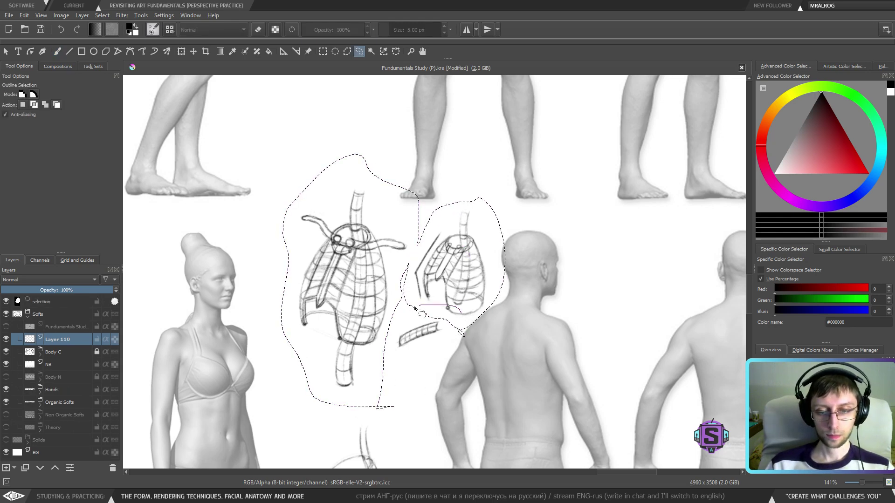
{"action": "key", "text": "t"}
{"action": "mouse_move", "coordinate": [419, 334]}
{"action": "left_mouse_down"}
{"action": "mouse_move", "coordinate": [390, 339]}
{"action": "mouse_move", "coordinate": [443, 289]}
{"action": "left_mouse_up"}
{"action": "key", "text": "b"}
{"action": "key", "text": "ctrl+shift+a"}
Check the placement of the ribcage sketches among the neighbouring reference figures.
{"action": "key", "text": "minus"}
{"action": "key", "text": "minus"}
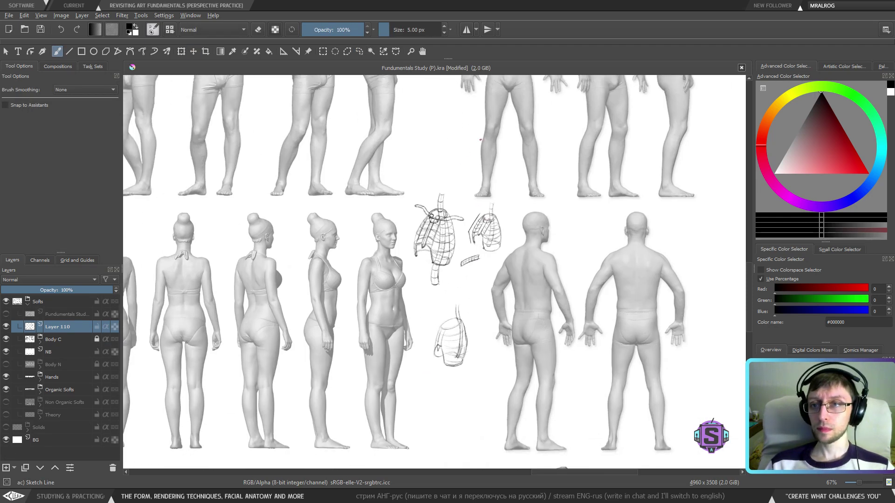
{"action": "left_click_drag", "start_coordinate": [438, 339], "coordinate": [430, 349]}
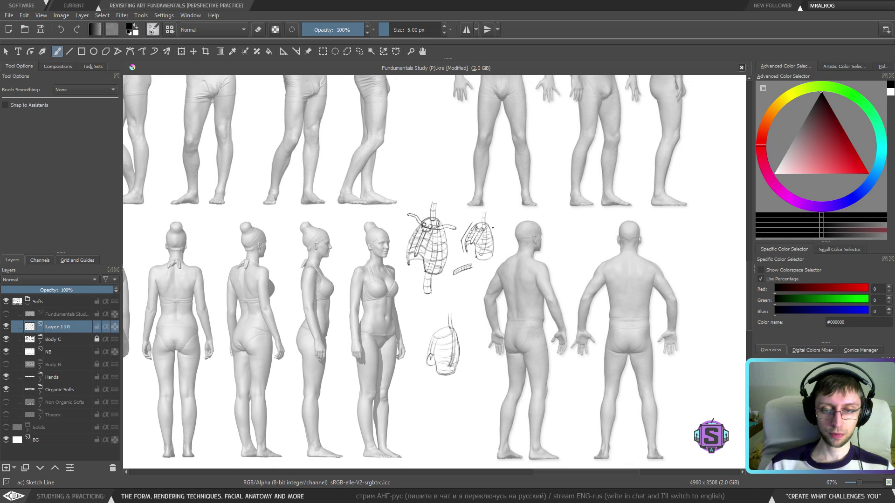
{"action": "key", "text": "plus"}
{"action": "key", "text": "plus"}
{"action": "left_click_drag", "start_coordinate": [471, 261], "coordinate": [390, 329]}
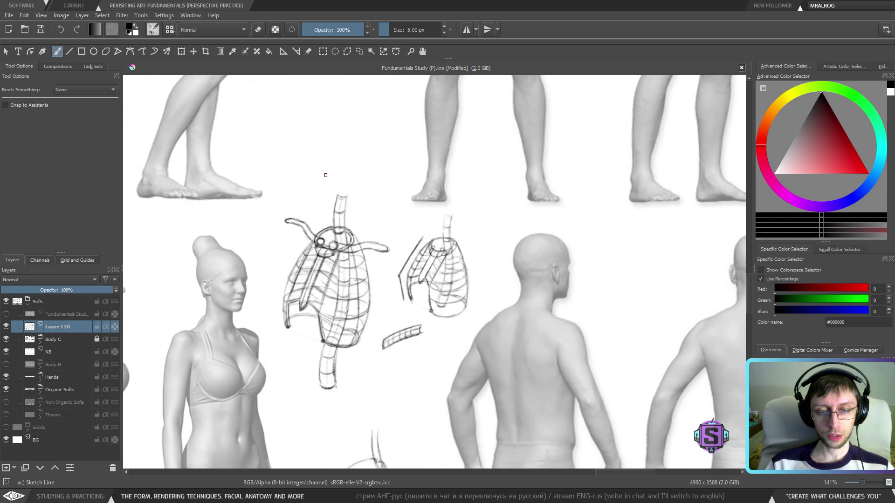
{"action": "left_click_drag", "start_coordinate": [322, 280], "coordinate": [378, 279]}
{"action": "key", "text": "plus"}
{"action": "mouse_move", "coordinate": [379, 202]}
{"action": "left_mouse_down"}
{"action": "mouse_move", "coordinate": [419, 203]}
{"action": "mouse_move", "coordinate": [437, 265]}
{"action": "left_mouse_up"}
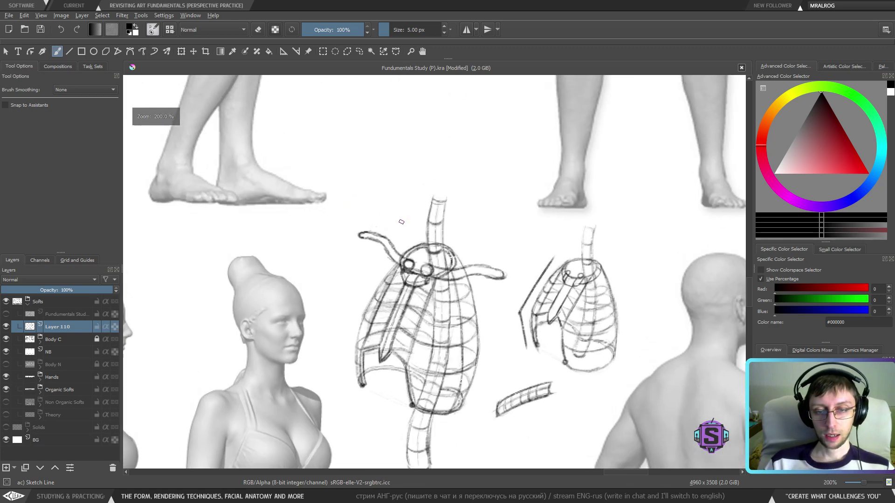
Try short horizontal guide lines above the large ribcage's far collarbone with a 3 px brush, and undo them.
{"action": "left_click_drag", "start_coordinate": [370, 229], "coordinate": [412, 237]}
{"action": "key", "text": "ctrl+z"}
{"action": "key", "text": "bracketleft"}
{"action": "key", "text": "bracketleft"}
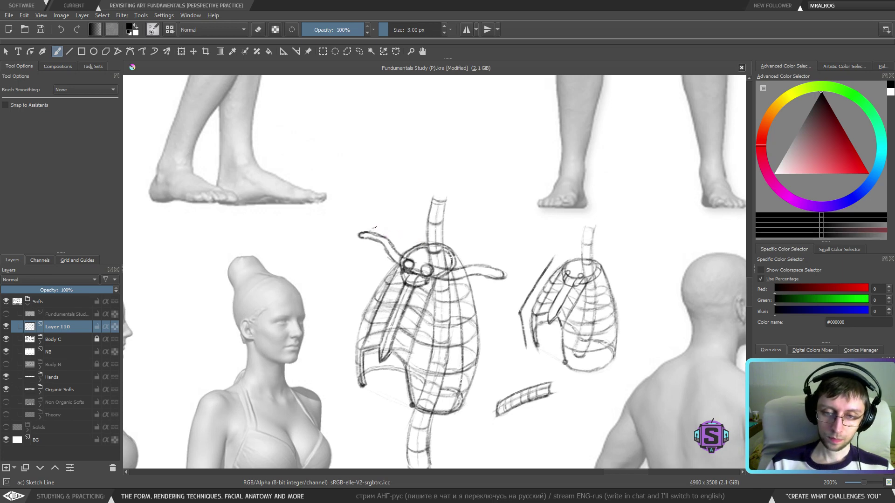
{"action": "left_click_drag", "start_coordinate": [402, 228], "coordinate": [377, 227]}
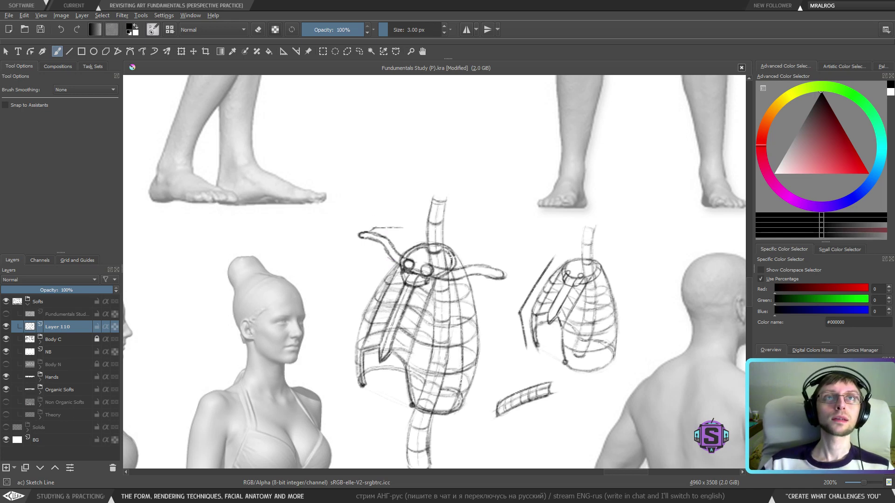
{"action": "left_click_drag", "start_coordinate": [503, 250], "coordinate": [494, 239]}
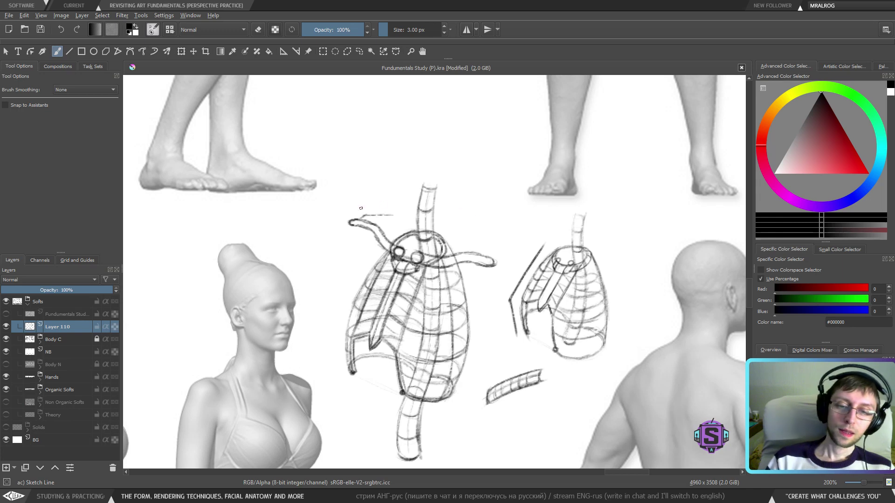
{"action": "left_click_drag", "start_coordinate": [368, 218], "coordinate": [422, 219]}
{"action": "key", "text": "ctrl+z"}
{"action": "key", "text": "ctrl+z"}
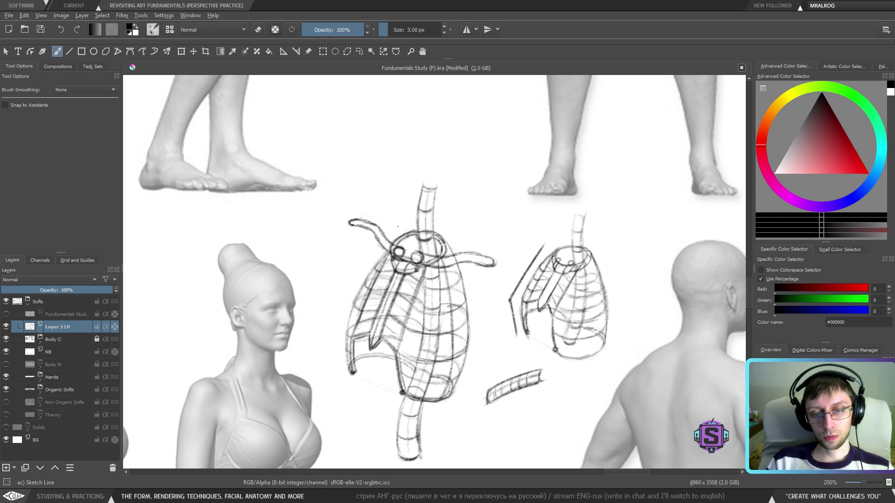
{"action": "left_click_drag", "start_coordinate": [426, 230], "coordinate": [396, 227]}
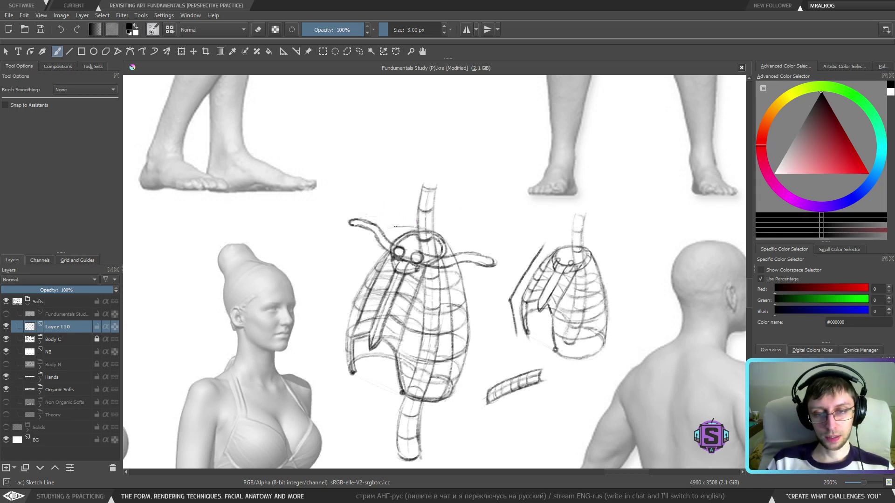
{"action": "key", "text": "ctrl+z"}
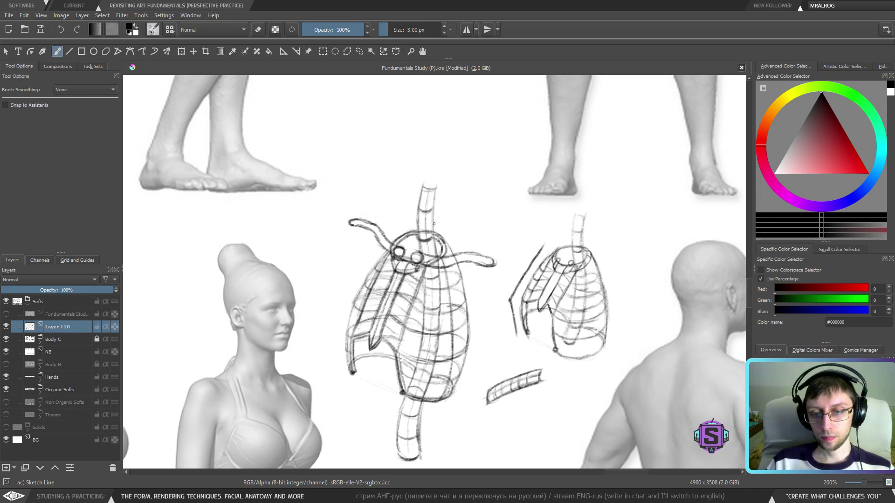
Compare the ribcage sketches with the row of body figures and the earlier skeleton studies.
{"action": "key", "text": "1"}
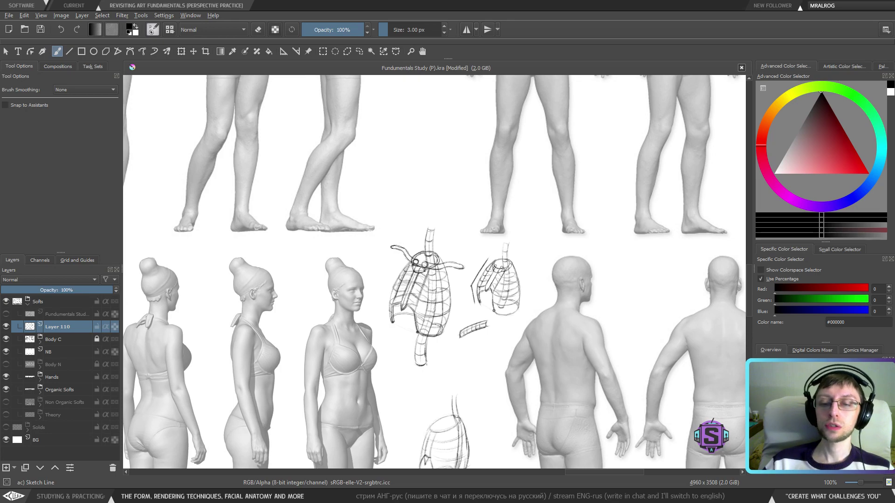
{"action": "left_click_drag", "start_coordinate": [507, 157], "coordinate": [497, 135]}
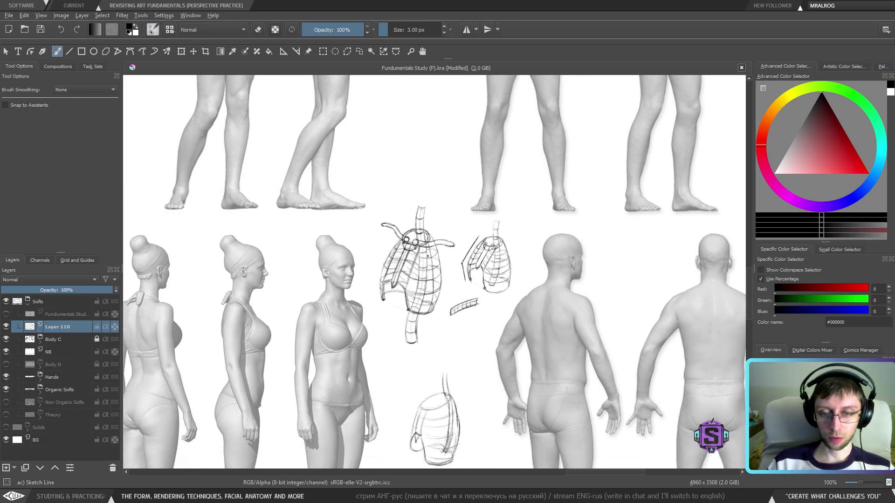
{"action": "key", "text": "minus"}
{"action": "key", "text": "minus"}
{"action": "left_click_drag", "start_coordinate": [382, 353], "coordinate": [497, 345]}
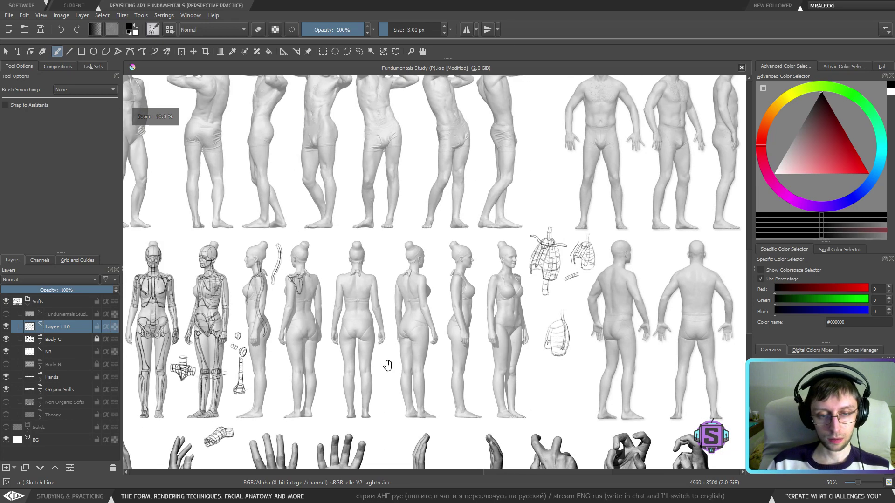
{"action": "mouse_move", "coordinate": [371, 369]}
{"action": "left_mouse_down"}
{"action": "mouse_move", "coordinate": [401, 371]}
{"action": "mouse_move", "coordinate": [380, 374]}
{"action": "left_mouse_up"}
{"action": "left_click_drag", "start_coordinate": [470, 358], "coordinate": [394, 357]}
{"action": "key", "text": "plus"}
{"action": "key", "text": "plus"}
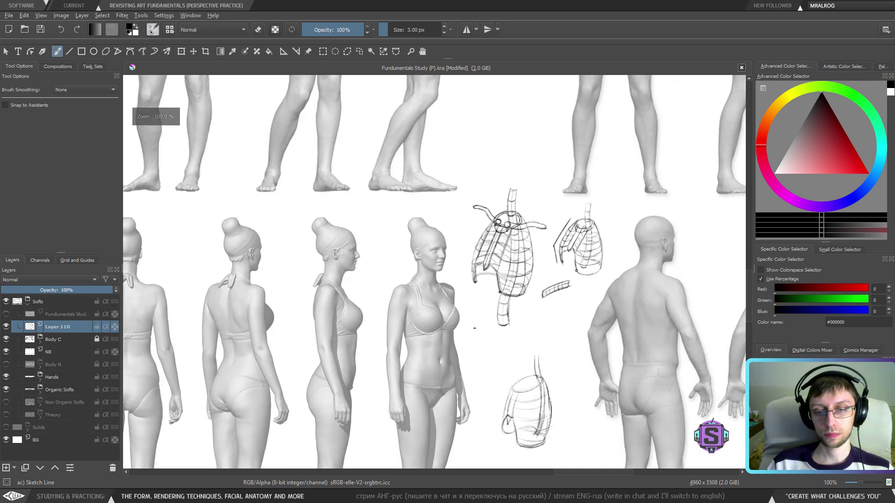
{"action": "left_click_drag", "start_coordinate": [528, 315], "coordinate": [488, 316]}
{"action": "scroll", "coordinate": [488, 316], "scroll_direction": "up", "scroll_amount": 3}
Erase the large ribcage's upper back contour, redraw it as a fuller curve from the top ring, and extend the rib lines to it.
{"action": "key", "text": "e"}
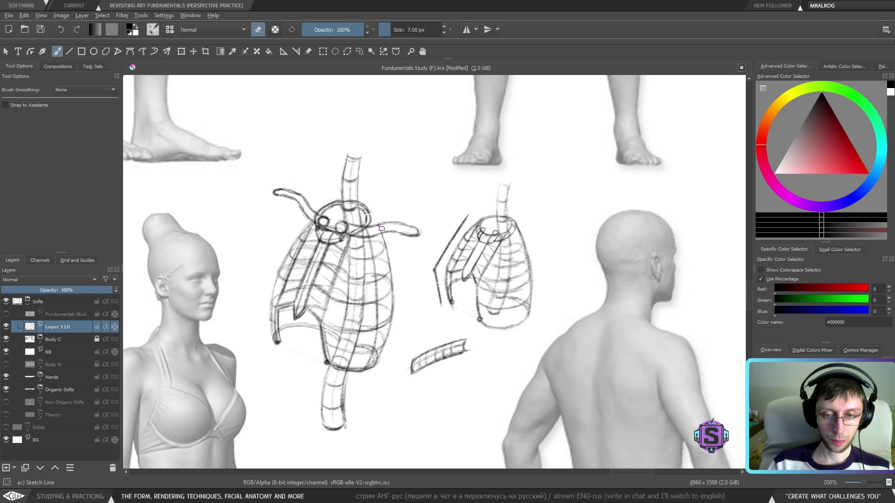
{"action": "left_click_drag", "start_coordinate": [386, 229], "coordinate": [398, 292]}
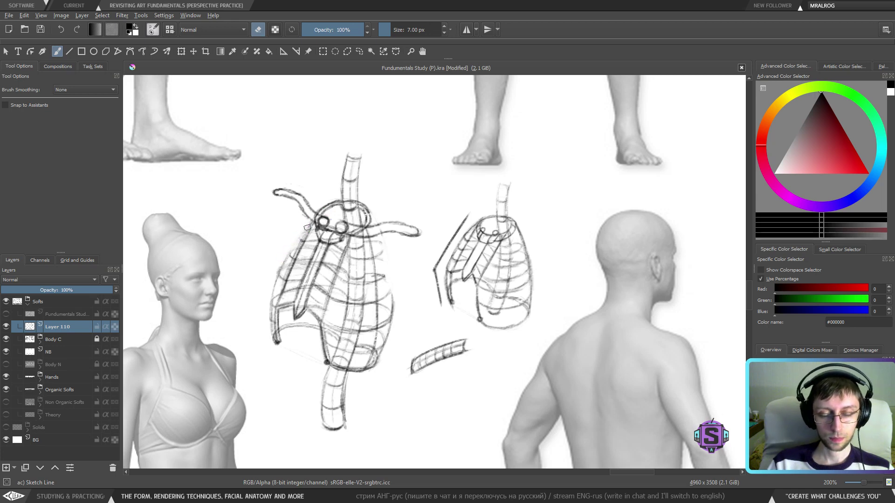
{"action": "key", "text": "e"}
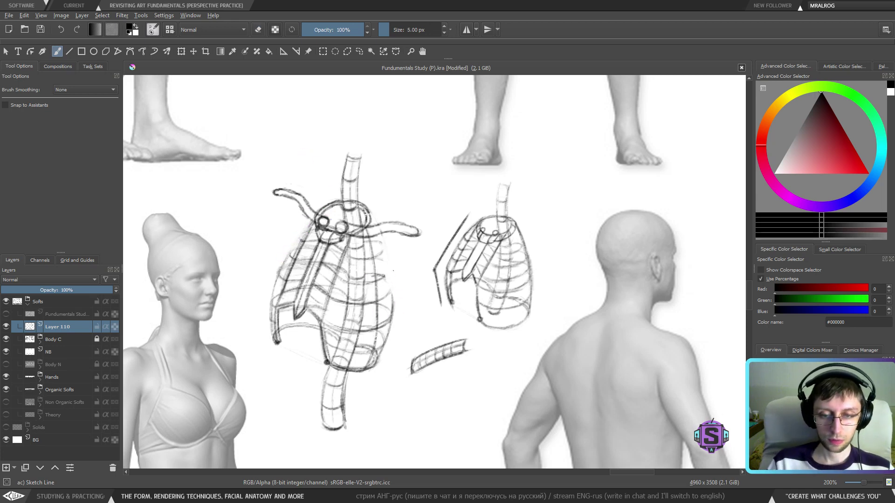
{"action": "left_click_drag", "start_coordinate": [393, 253], "coordinate": [394, 304]}
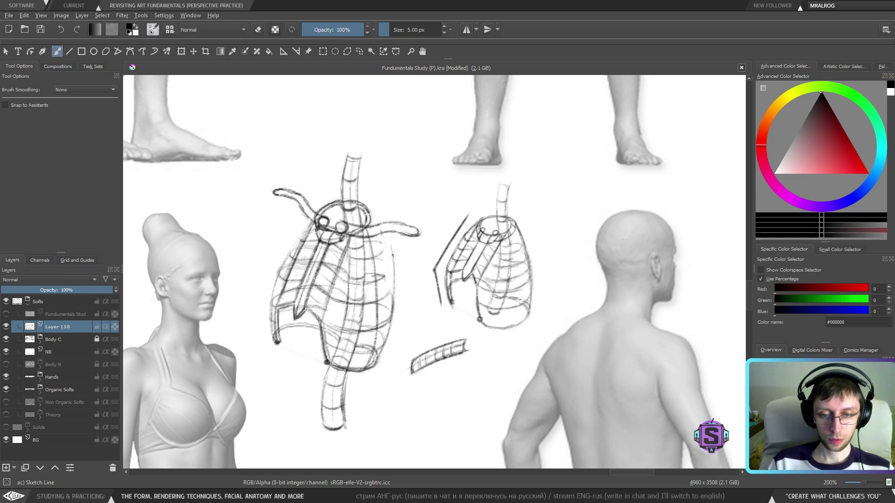
{"action": "left_click_drag", "start_coordinate": [388, 233], "coordinate": [392, 252]}
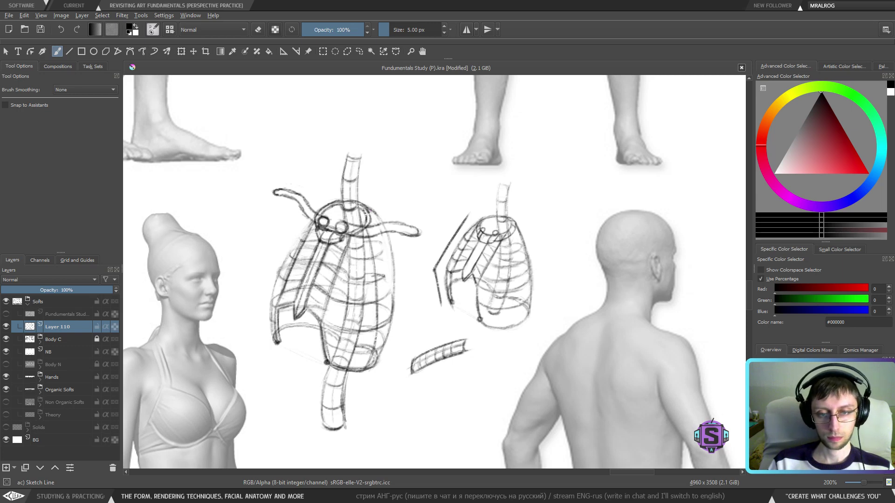
{"action": "mouse_move", "coordinate": [367, 207]}
{"action": "left_mouse_down"}
{"action": "mouse_move", "coordinate": [384, 221]}
{"action": "mouse_move", "coordinate": [392, 268]}
{"action": "left_mouse_up"}
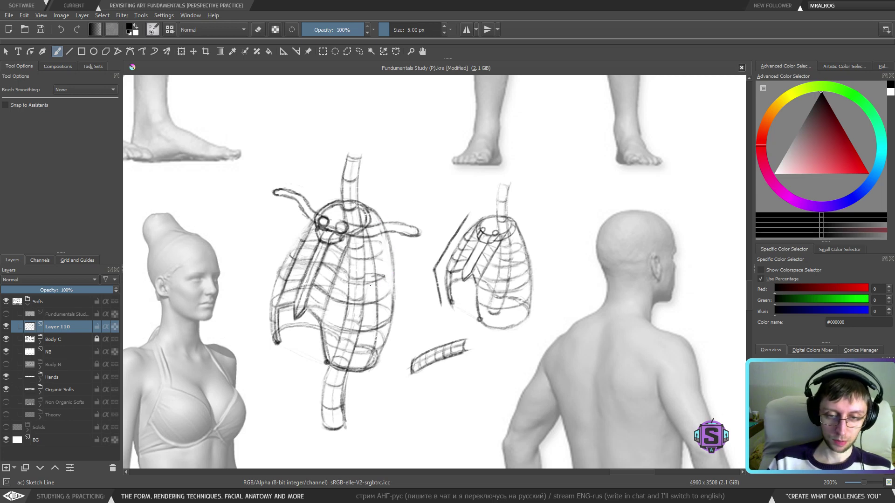
{"action": "left_click_drag", "start_coordinate": [377, 280], "coordinate": [392, 269]}
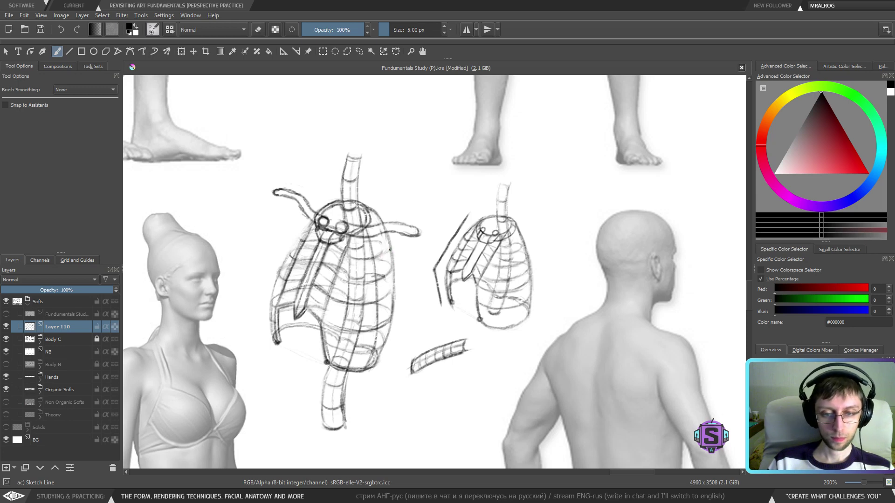
Reinforce the large ribcage's upper front contour and the adjoining rib lines below the collarbone, comparing the result through undo and redo.
{"action": "left_click_drag", "start_coordinate": [376, 258], "coordinate": [391, 250]}
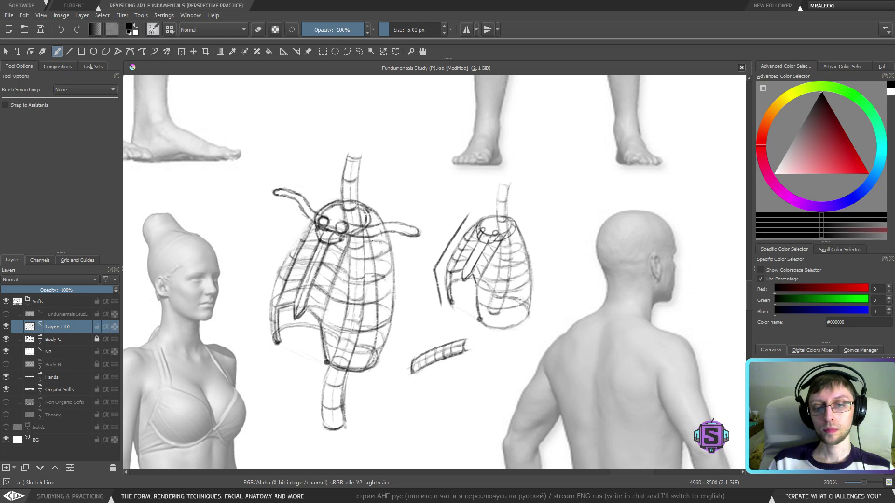
{"action": "left_click_drag", "start_coordinate": [353, 243], "coordinate": [384, 238]}
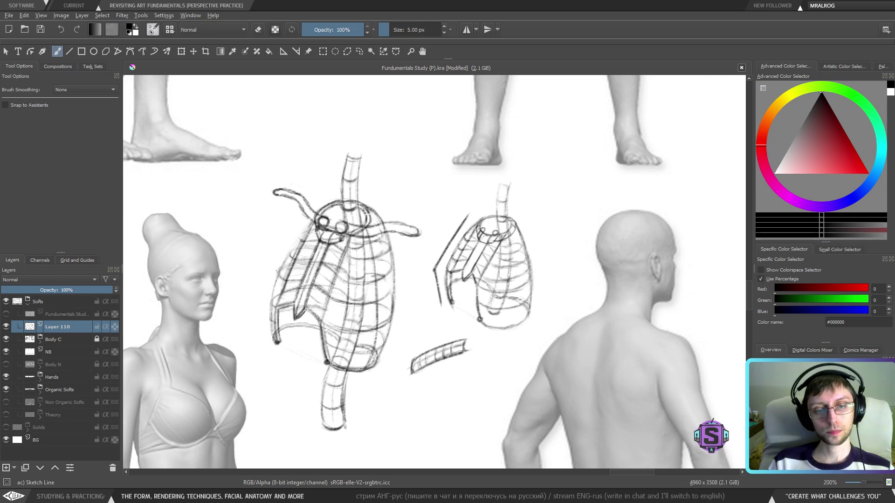
{"action": "left_click_drag", "start_coordinate": [291, 245], "coordinate": [280, 268]}
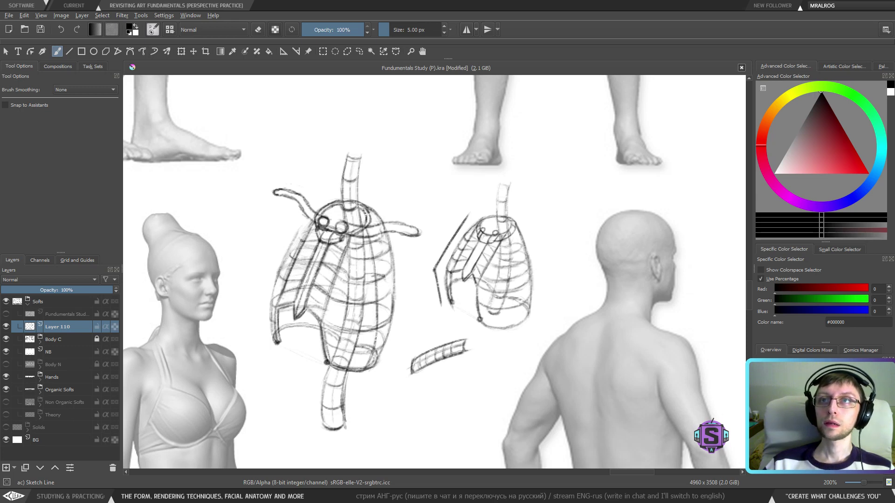
{"action": "left_click_drag", "start_coordinate": [408, 271], "coordinate": [418, 261]}
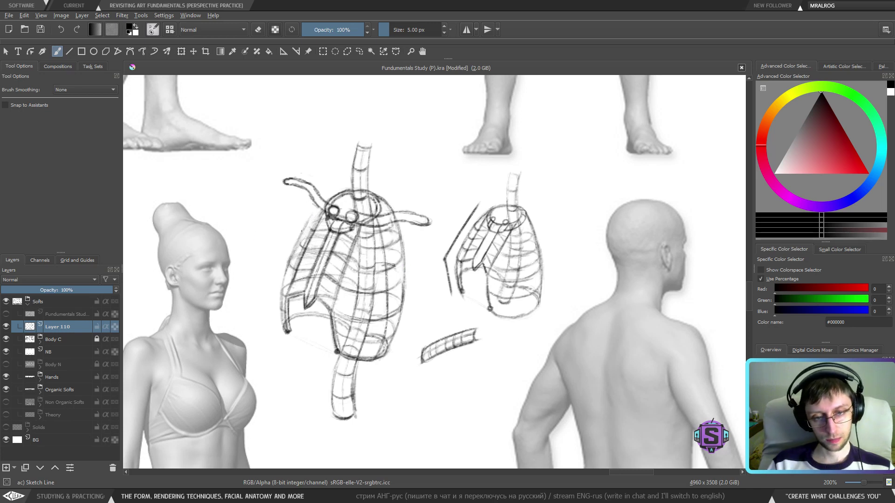
{"action": "mouse_move", "coordinate": [306, 226]}
{"action": "left_mouse_down"}
{"action": "mouse_move", "coordinate": [327, 197]}
{"action": "mouse_move", "coordinate": [321, 203]}
{"action": "mouse_move", "coordinate": [354, 190]}
{"action": "mouse_move", "coordinate": [334, 191]}
{"action": "mouse_move", "coordinate": [314, 210]}
{"action": "left_mouse_up"}
{"action": "mouse_move", "coordinate": [333, 192]}
{"action": "left_mouse_down"}
{"action": "mouse_move", "coordinate": [302, 247]}
{"action": "mouse_move", "coordinate": [313, 231]}
{"action": "left_mouse_up"}
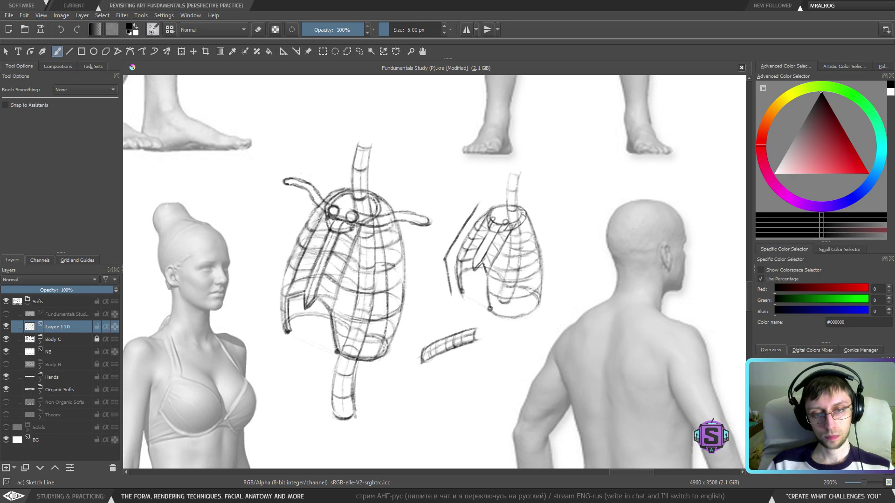
{"action": "left_click_drag", "start_coordinate": [326, 223], "coordinate": [315, 217]}
{"action": "key", "text": "ctrl+z"}
{"action": "key", "text": "ctrl+z"}
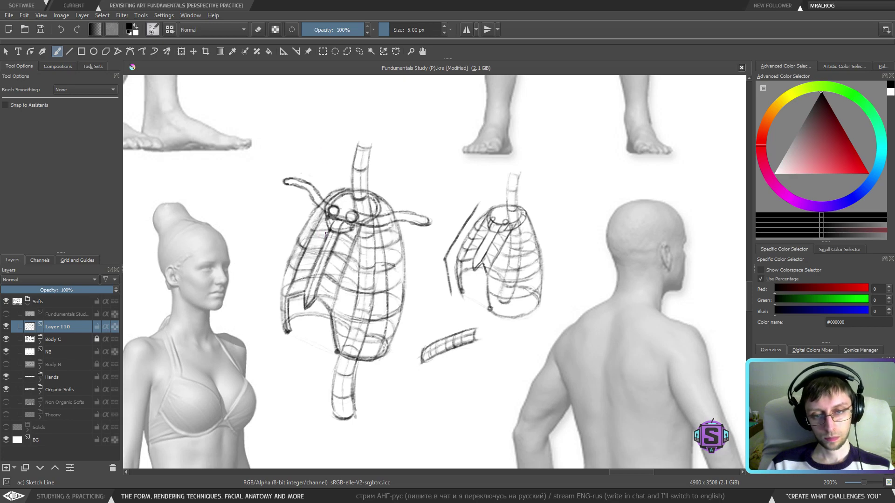
{"action": "key", "text": "ctrl+shift+z"}
{"action": "key", "text": "ctrl+shift+z"}
Examine the ribcage sketches from a distance and mirrored, against the row of body figures and the earlier skeleton studies.
{"action": "key", "text": "1"}
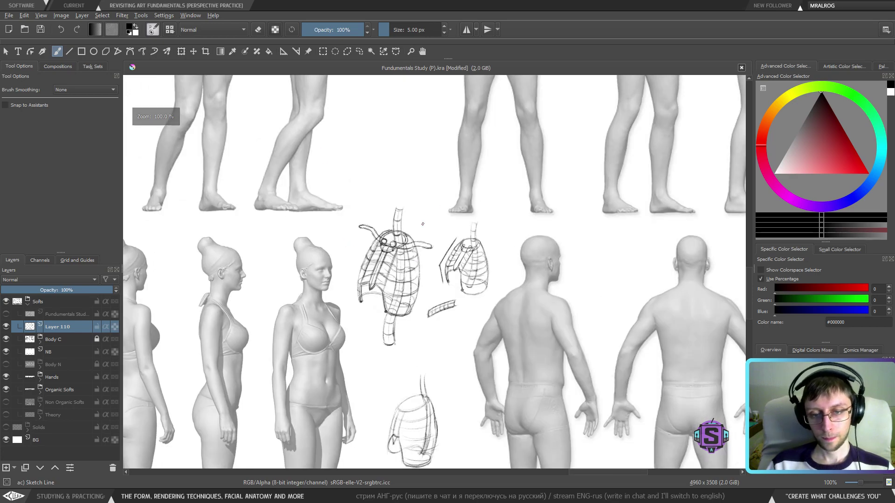
{"action": "key", "text": "m"}
{"action": "key", "text": "m"}
{"action": "key", "text": "ctrl+minus"}
{"action": "key", "text": "ctrl+minus"}
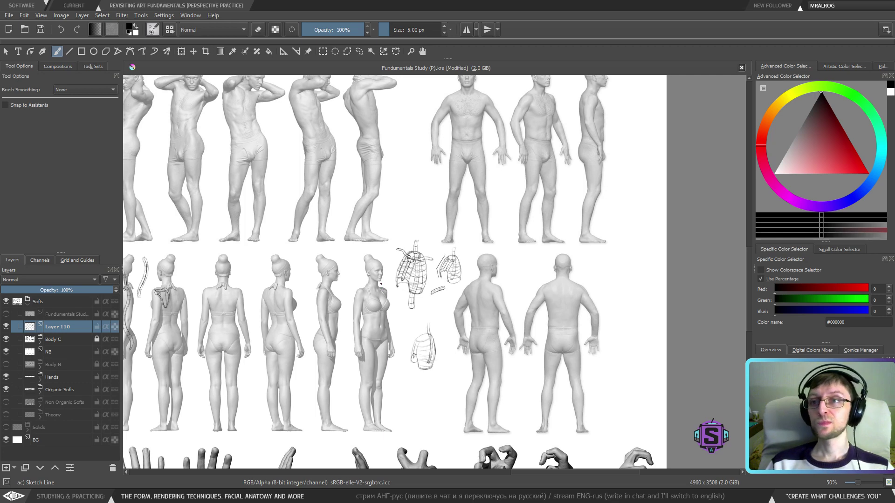
{"action": "key", "text": "ctrl+minus"}
{"action": "key", "text": "ctrl+minus"}
{"action": "key", "text": "ctrl+plus"}
{"action": "key", "text": "ctrl+plus"}
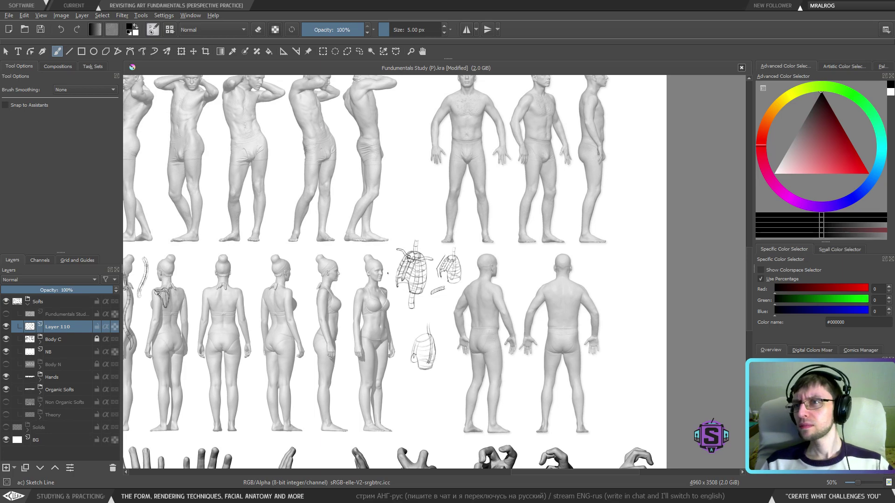
{"action": "key", "text": "5"}
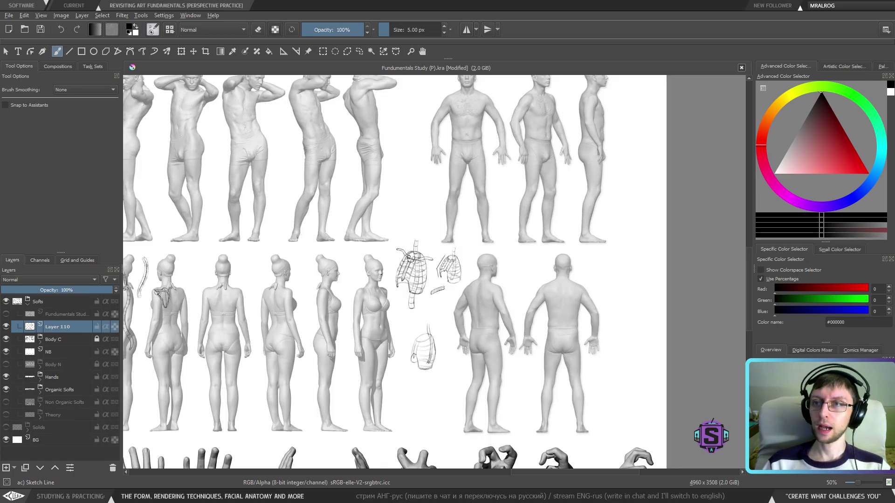
{"action": "left_click_drag", "start_coordinate": [422, 272], "coordinate": [540, 265]}
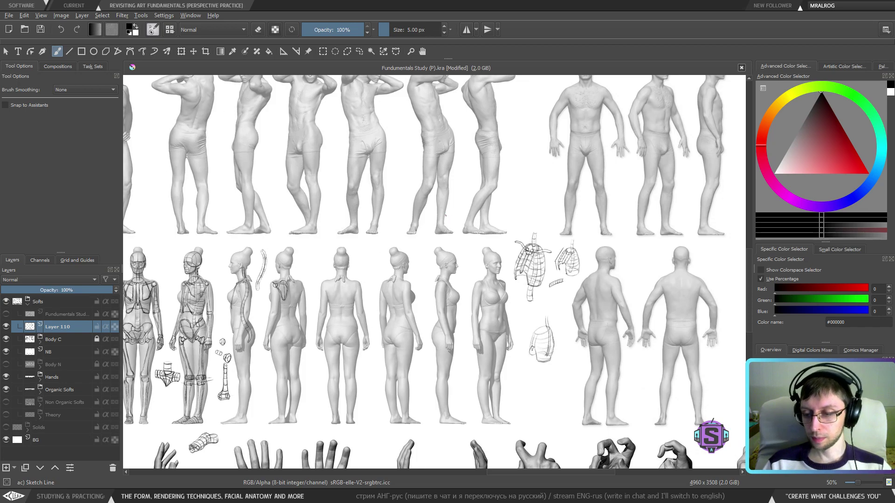
{"action": "left_click_drag", "start_coordinate": [431, 304], "coordinate": [475, 289]}
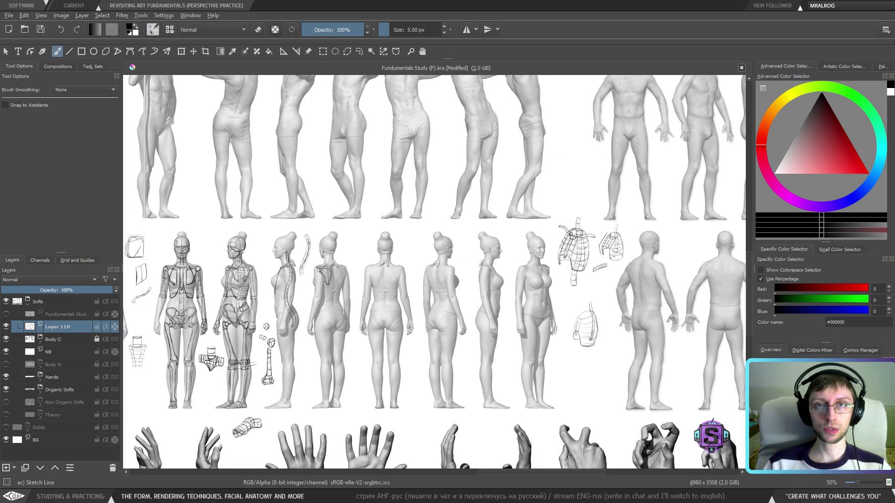
Sketch a short, near-vertical guide stroke on the three-quarter back female figure, beside the existing shoulder blade drawing.
{"action": "key", "text": "1"}
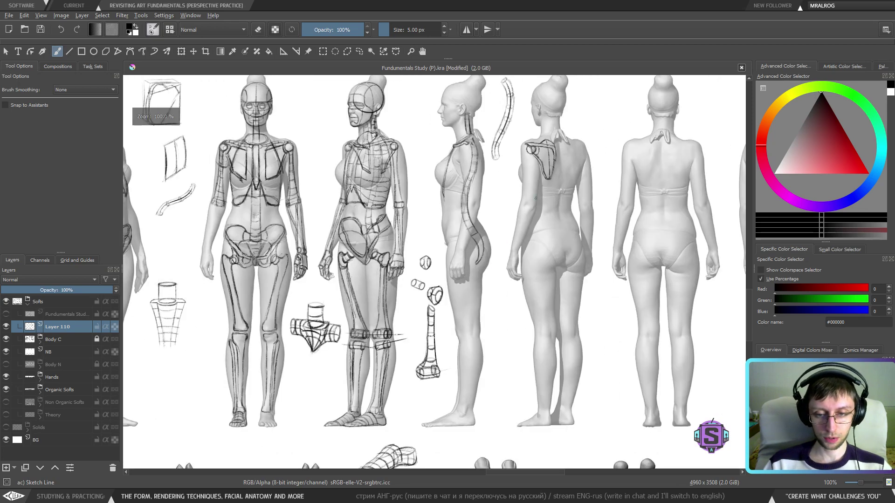
{"action": "left_click_drag", "start_coordinate": [527, 209], "coordinate": [477, 311]}
{"action": "mouse_move", "coordinate": [534, 281]}
{"action": "left_mouse_down"}
{"action": "mouse_move", "coordinate": [487, 226]}
{"action": "mouse_move", "coordinate": [448, 253]}
{"action": "mouse_move", "coordinate": [475, 326]}
{"action": "mouse_move", "coordinate": [477, 311]}
{"action": "mouse_move", "coordinate": [457, 316]}
{"action": "left_mouse_up"}
{"action": "key", "text": "plus"}
{"action": "key", "text": "plus"}
{"action": "key", "text": "plus"}
{"action": "left_click_drag", "start_coordinate": [440, 252], "coordinate": [440, 274]}
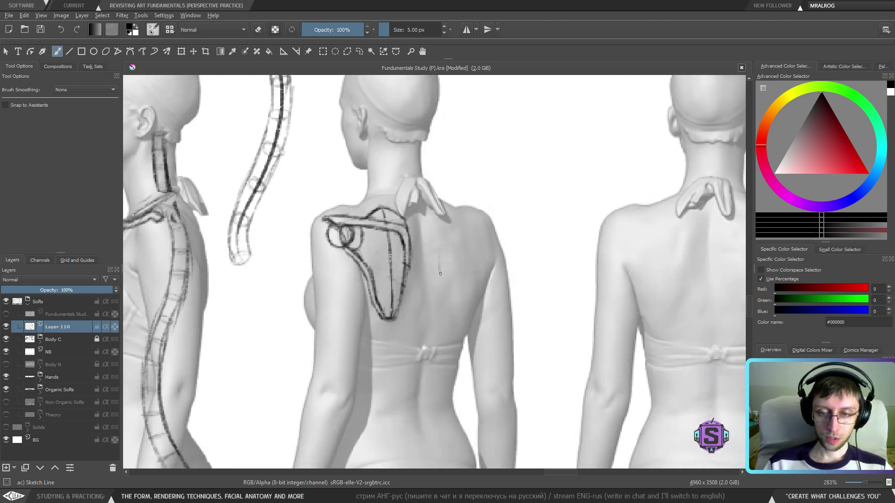
{"action": "left_click_drag", "start_coordinate": [446, 232], "coordinate": [440, 275]}
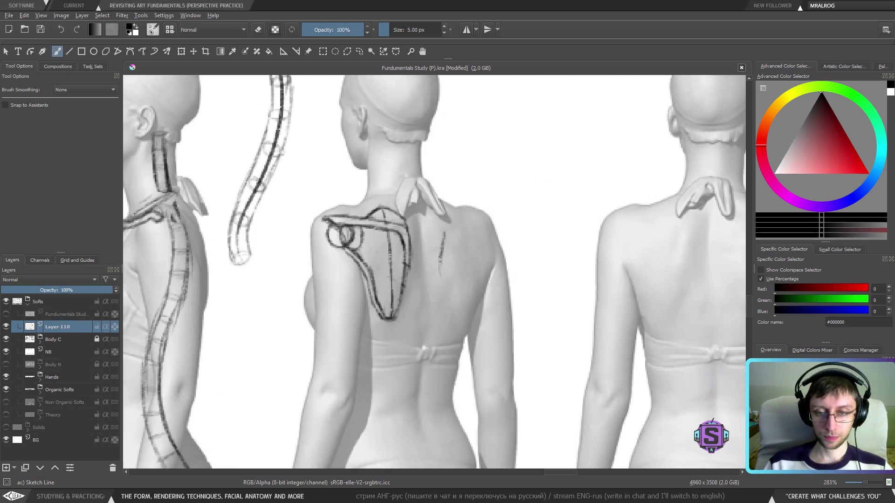
Sketch a rectangular frame in the empty space between the two back-view female heads, doubling its edges.
{"action": "left_click_drag", "start_coordinate": [502, 165], "coordinate": [429, 326]}
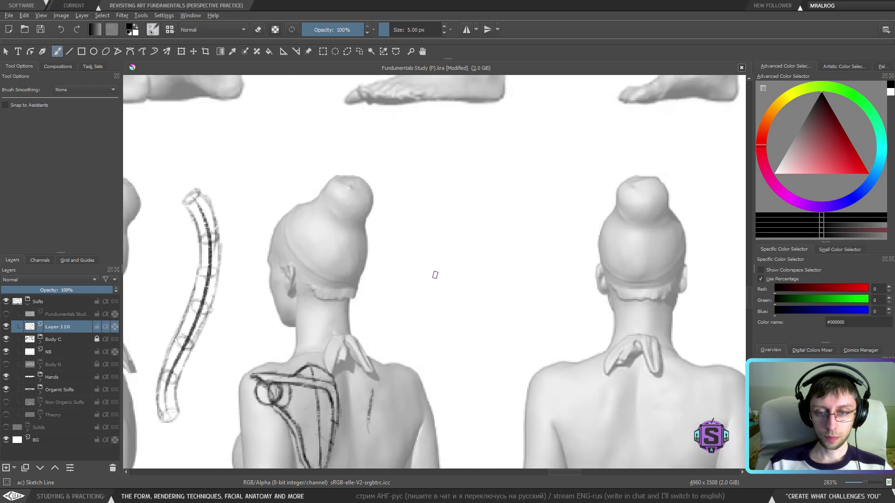
{"action": "mouse_move", "coordinate": [444, 201]}
{"action": "left_mouse_down"}
{"action": "mouse_move", "coordinate": [443, 306]}
{"action": "mouse_move", "coordinate": [486, 201]}
{"action": "mouse_move", "coordinate": [519, 201]}
{"action": "left_mouse_up"}
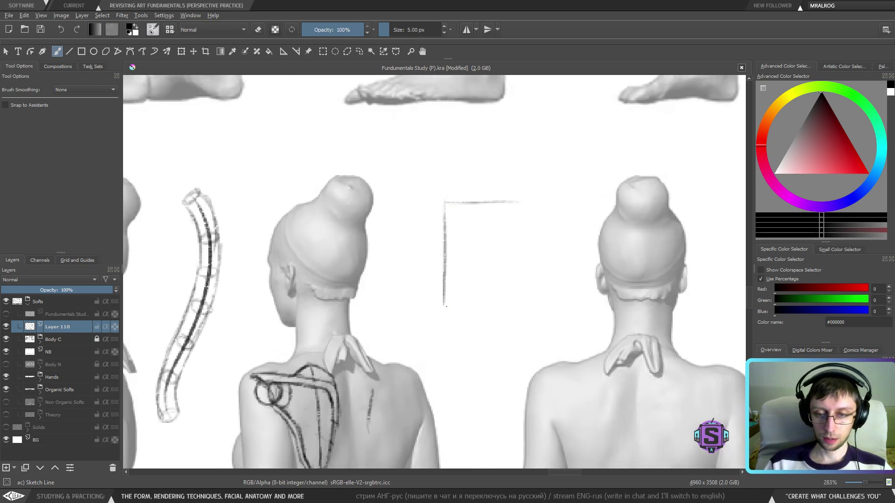
{"action": "left_click_drag", "start_coordinate": [443, 307], "coordinate": [520, 304]}
{"action": "left_click_drag", "start_coordinate": [445, 304], "coordinate": [534, 302]}
{"action": "left_click_drag", "start_coordinate": [536, 208], "coordinate": [531, 300]}
{"action": "mouse_move", "coordinate": [444, 201]}
{"action": "left_mouse_down"}
{"action": "mouse_move", "coordinate": [477, 199]}
{"action": "mouse_move", "coordinate": [532, 208]}
{"action": "mouse_move", "coordinate": [534, 197]}
{"action": "mouse_move", "coordinate": [534, 275]}
{"action": "left_mouse_up"}
{"action": "left_click_drag", "start_coordinate": [442, 209], "coordinate": [442, 259]}
{"action": "mouse_move", "coordinate": [442, 306]}
{"action": "left_mouse_down"}
{"action": "mouse_move", "coordinate": [499, 304]}
{"action": "mouse_move", "coordinate": [453, 216]}
{"action": "mouse_move", "coordinate": [445, 245]}
{"action": "left_mouse_up"}
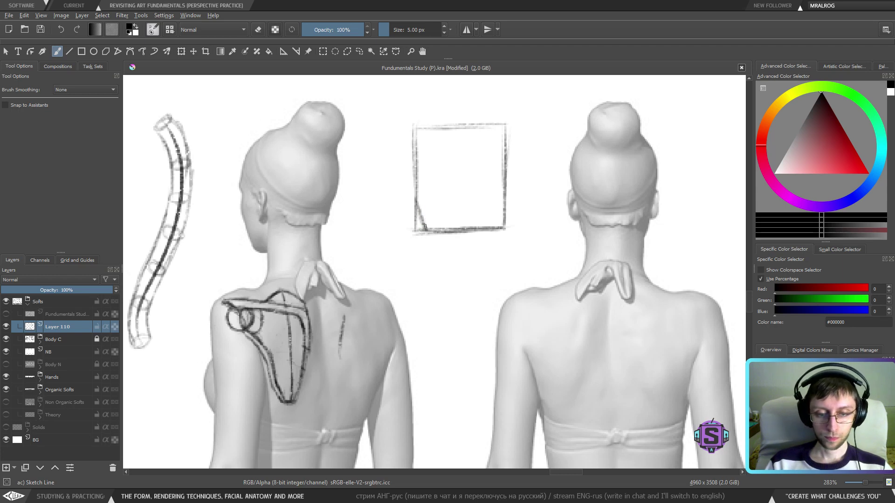
Block in a simplified shoulder blade inside the frame with its long side edge, angled upper edge and slanted spine lines.
{"action": "left_click_drag", "start_coordinate": [417, 182], "coordinate": [428, 228]}
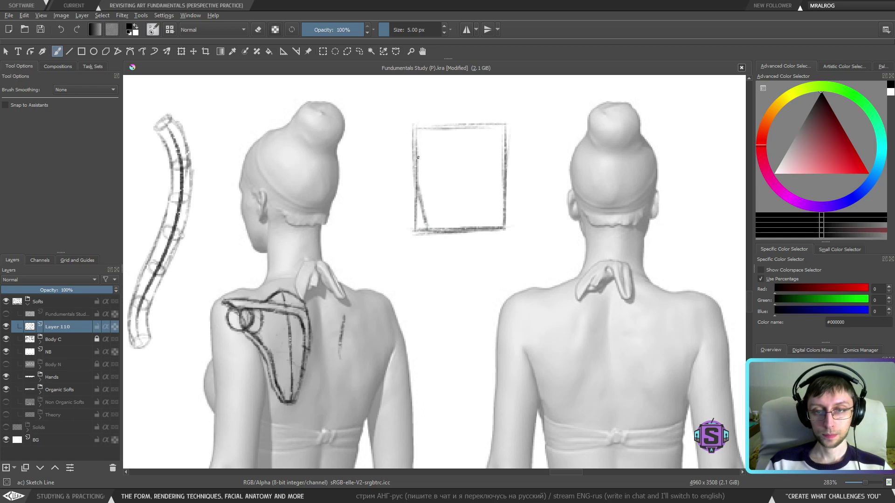
{"action": "mouse_move", "coordinate": [418, 157]}
{"action": "left_mouse_down"}
{"action": "mouse_move", "coordinate": [429, 129]}
{"action": "mouse_move", "coordinate": [422, 132]}
{"action": "mouse_move", "coordinate": [453, 127]}
{"action": "mouse_move", "coordinate": [476, 137]}
{"action": "mouse_move", "coordinate": [454, 124]}
{"action": "mouse_move", "coordinate": [475, 140]}
{"action": "left_mouse_up"}
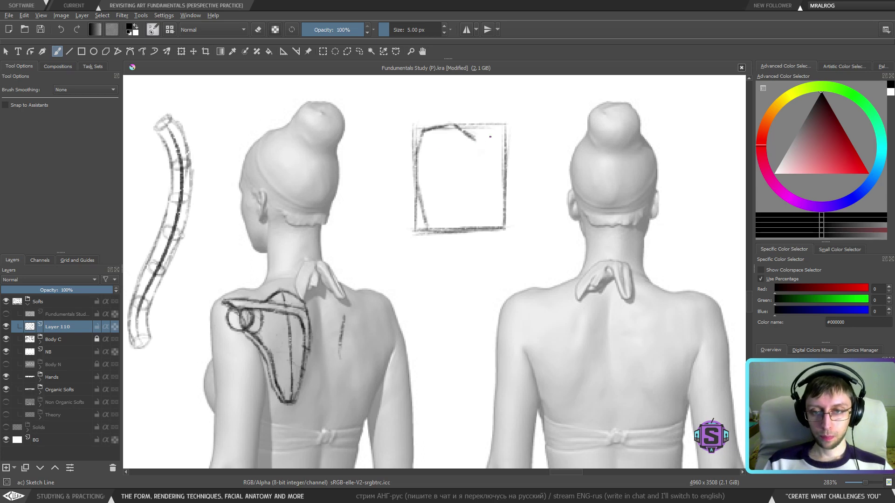
{"action": "mouse_move", "coordinate": [469, 139]}
{"action": "left_mouse_down"}
{"action": "mouse_move", "coordinate": [496, 134]}
{"action": "mouse_move", "coordinate": [453, 142]}
{"action": "left_mouse_up"}
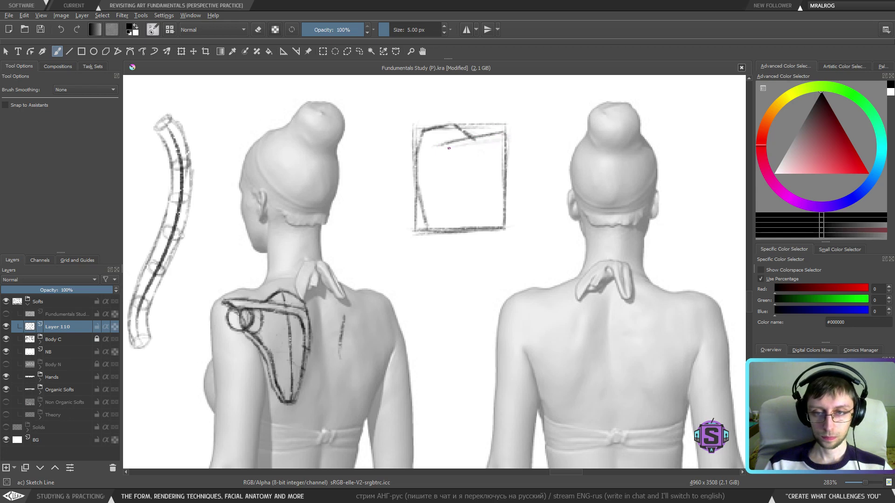
{"action": "mouse_move", "coordinate": [442, 149]}
{"action": "left_mouse_down"}
{"action": "mouse_move", "coordinate": [506, 140]}
{"action": "mouse_move", "coordinate": [448, 148]}
{"action": "mouse_move", "coordinate": [493, 142]}
{"action": "left_mouse_up"}
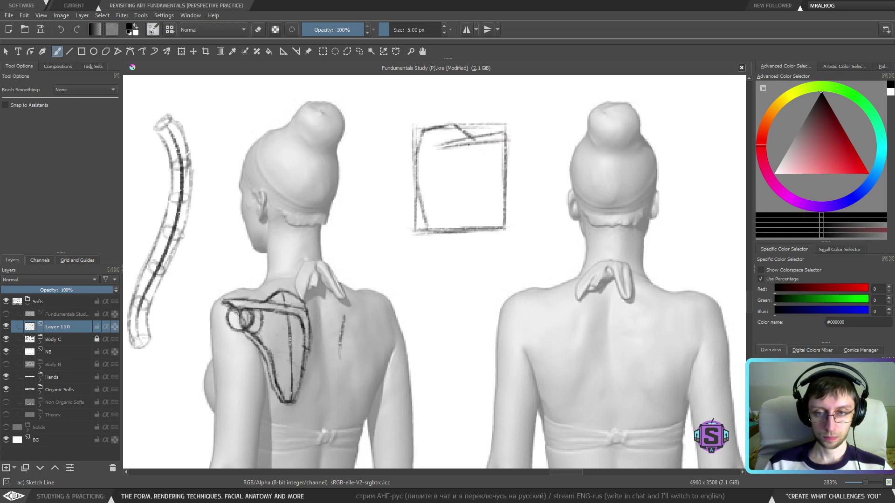
Erase the overlapping strokes at the shoulder blade's spine and draw the short outer edge below it.
{"action": "key", "text": "e"}
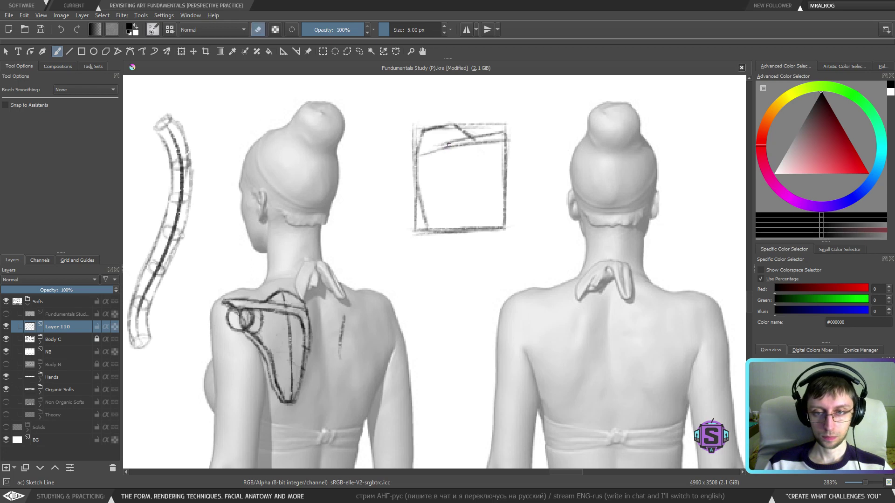
{"action": "mouse_move", "coordinate": [466, 142]}
{"action": "left_mouse_down"}
{"action": "mouse_move", "coordinate": [430, 148]}
{"action": "mouse_move", "coordinate": [460, 140]}
{"action": "left_mouse_up"}
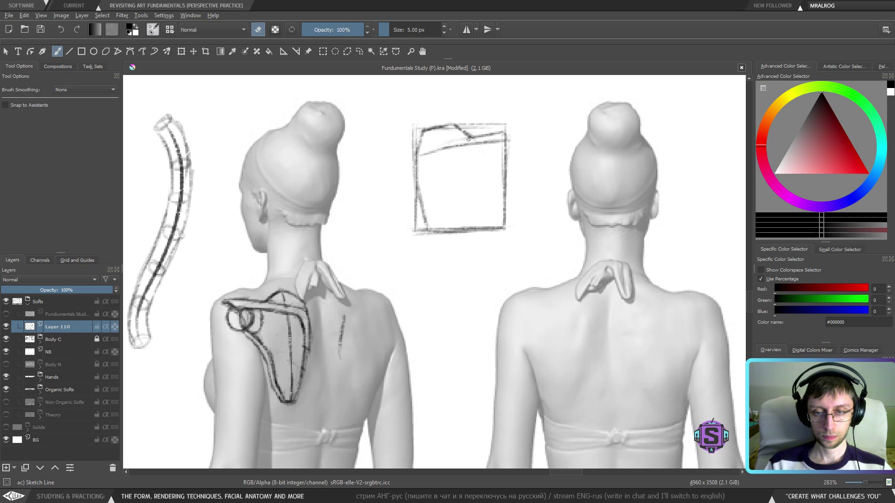
{"action": "key", "text": "e"}
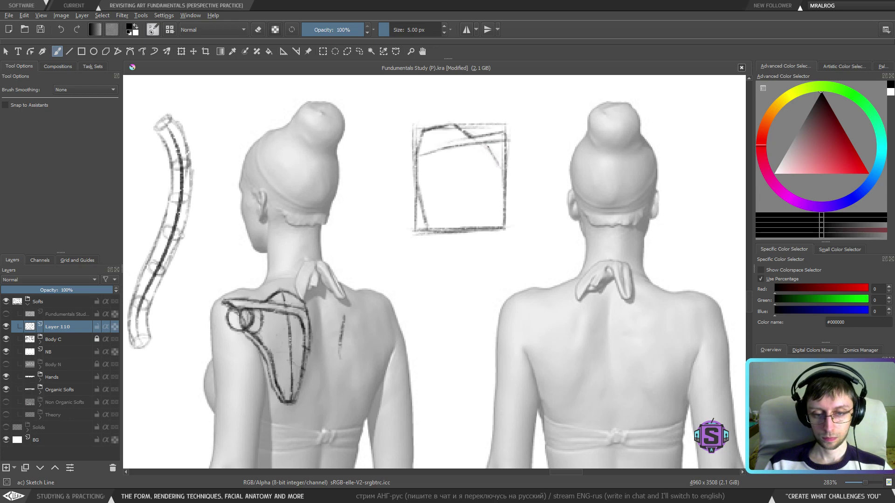
{"action": "key", "text": "e"}
{"action": "left_click_drag", "start_coordinate": [494, 153], "coordinate": [501, 173]}
{"action": "key", "text": "e"}
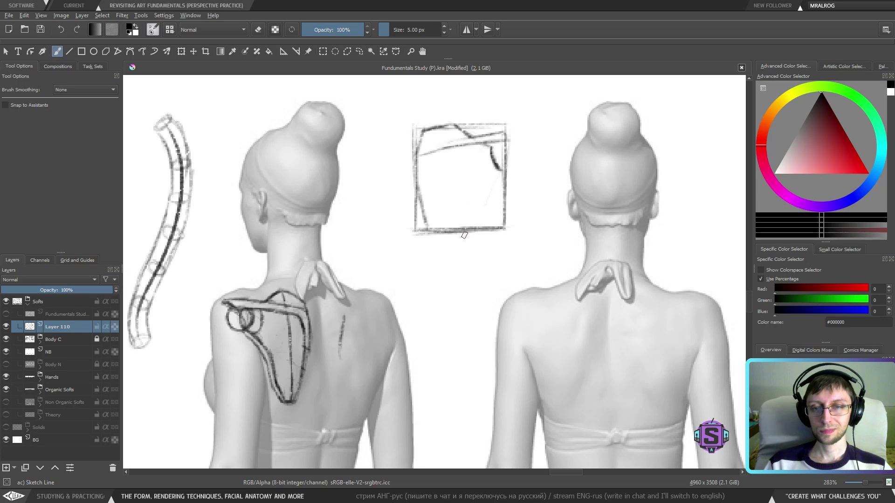
Select the framed shoulder blade sketch with an outline selection, transform it slightly narrower, and clear the selection.
{"action": "key", "text": "l"}
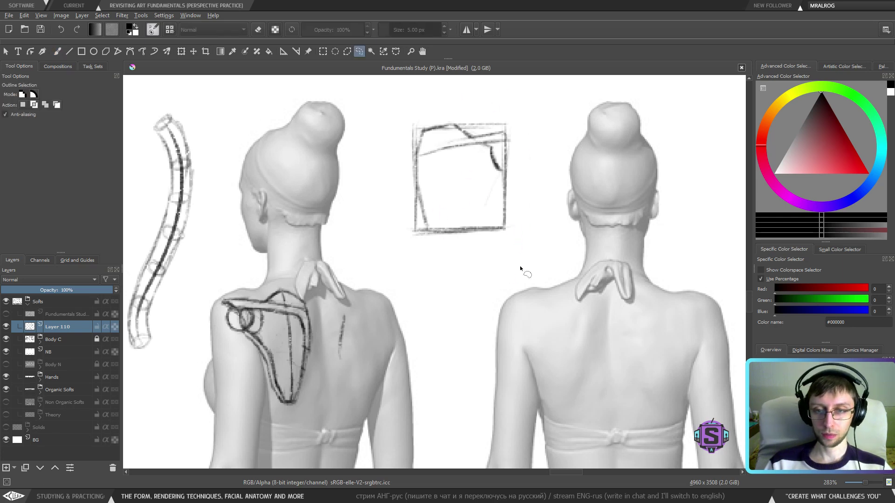
{"action": "mouse_move", "coordinate": [520, 266]}
{"action": "left_mouse_down"}
{"action": "mouse_move", "coordinate": [405, 191]}
{"action": "mouse_move", "coordinate": [517, 273]}
{"action": "left_mouse_up"}
{"action": "key", "text": "ctrl+t"}
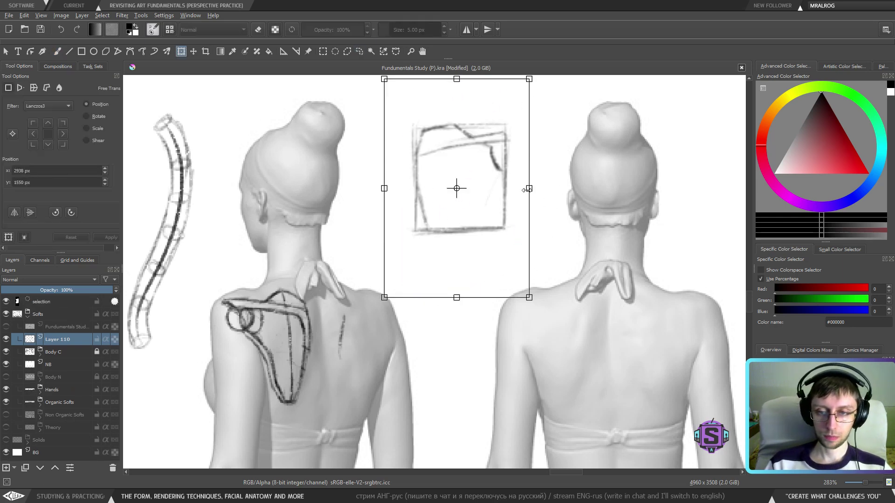
{"action": "mouse_move", "coordinate": [529, 189]}
{"action": "left_mouse_down"}
{"action": "mouse_move", "coordinate": [508, 189]}
{"action": "mouse_move", "coordinate": [483, 221]}
{"action": "left_mouse_up"}
{"action": "key", "text": "b"}
{"action": "key", "text": "ctrl+shift+a"}
Darken the shoulder blade's long side edge down to the frame's base and erase the stray line beside its upper part.
{"action": "left_click_drag", "start_coordinate": [410, 250], "coordinate": [415, 269]}
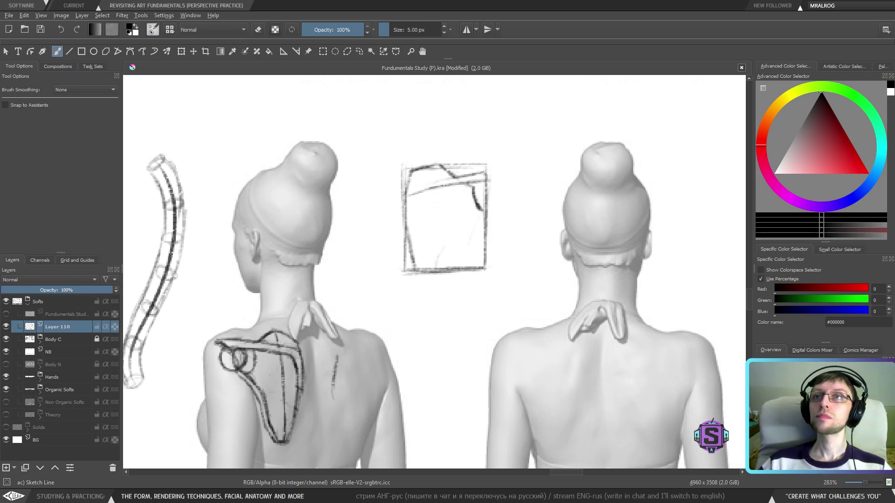
{"action": "left_click_drag", "start_coordinate": [470, 281], "coordinate": [455, 288]}
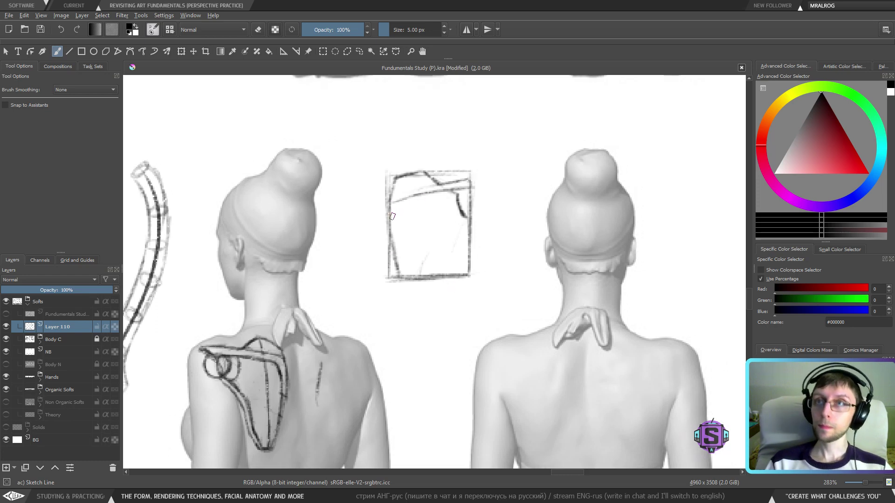
{"action": "left_click_drag", "start_coordinate": [390, 199], "coordinate": [398, 273]}
{"action": "key", "text": "e"}
{"action": "mouse_move", "coordinate": [392, 216]}
{"action": "left_mouse_down"}
{"action": "mouse_move", "coordinate": [393, 261]}
{"action": "mouse_move", "coordinate": [389, 195]}
{"action": "left_mouse_up"}
{"action": "key", "text": "e"}
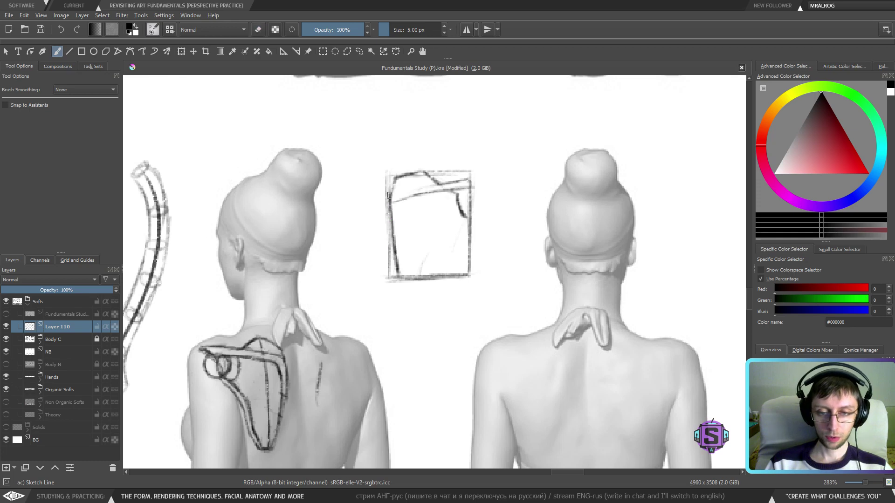
{"action": "left_click_drag", "start_coordinate": [393, 246], "coordinate": [396, 275]}
{"action": "left_click_drag", "start_coordinate": [393, 231], "coordinate": [399, 287]}
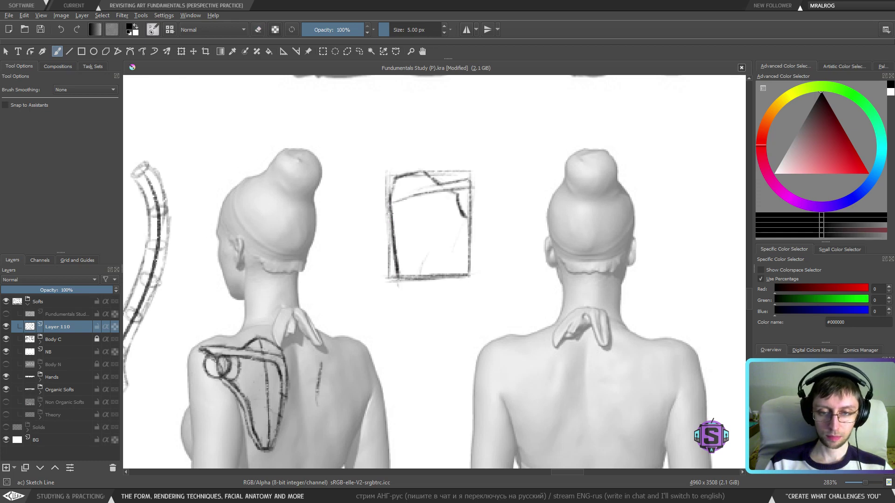
{"action": "left_click_drag", "start_coordinate": [396, 252], "coordinate": [395, 229]}
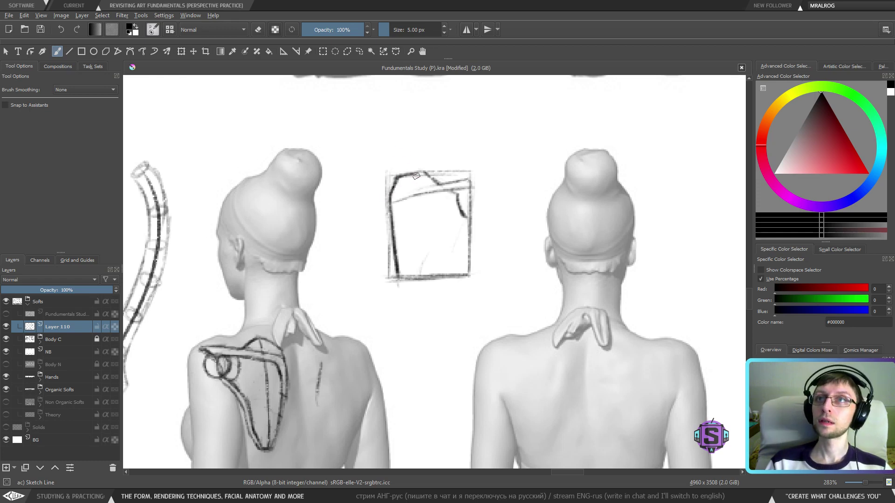
Erase the framed shoulder blade's peaked upper edge and redraw it as a straight line sloping down toward the spine's outer end.
{"action": "key", "text": "e"}
{"action": "left_click_drag", "start_coordinate": [417, 174], "coordinate": [400, 176]}
{"action": "left_click_drag", "start_coordinate": [431, 178], "coordinate": [460, 191]}
{"action": "key", "text": "e"}
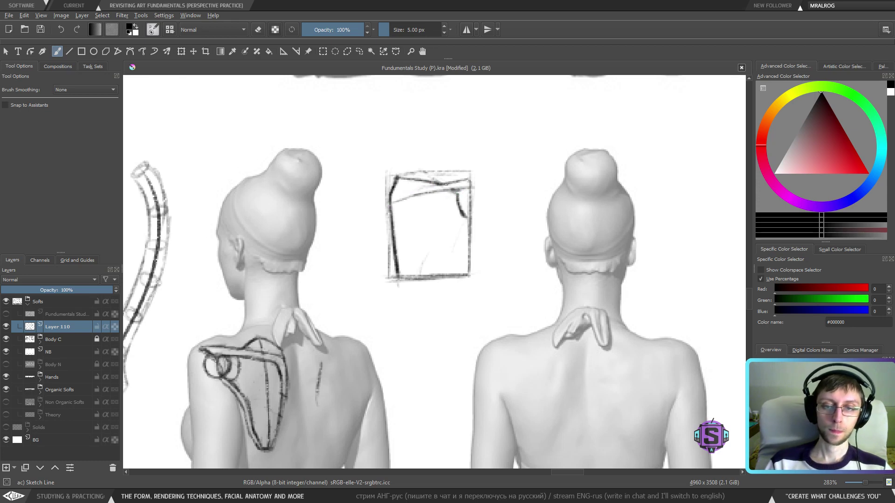
Draw the lower spine line and an inner line parallel to the framed blade's long side edge, then erase the overlapping strokes.
{"action": "mouse_move", "coordinate": [446, 184]}
{"action": "left_mouse_down"}
{"action": "mouse_move", "coordinate": [393, 203]}
{"action": "mouse_move", "coordinate": [402, 200]}
{"action": "mouse_move", "coordinate": [400, 272]}
{"action": "left_mouse_up"}
{"action": "key", "text": "e"}
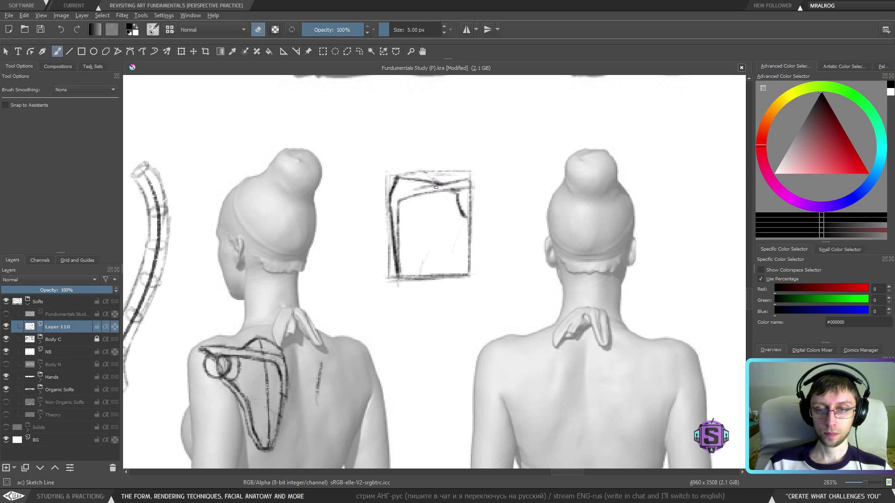
{"action": "key", "text": "e"}
{"action": "key", "text": "m"}
{"action": "key", "text": "m"}
Draw the framed blade's curved outer edge from below the joint notch to the bottom corner and clean up its lines with the eraser.
{"action": "left_click_drag", "start_coordinate": [454, 264], "coordinate": [436, 274]}
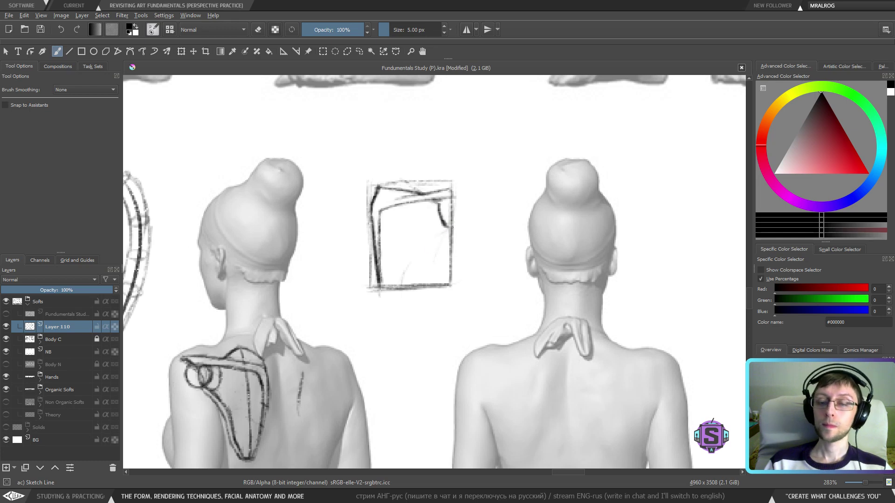
{"action": "mouse_move", "coordinate": [450, 229]}
{"action": "left_mouse_down"}
{"action": "mouse_move", "coordinate": [431, 263]}
{"action": "mouse_move", "coordinate": [383, 283]}
{"action": "left_mouse_up"}
{"action": "left_click_drag", "start_coordinate": [429, 265], "coordinate": [382, 284]}
{"action": "mouse_move", "coordinate": [424, 268]}
{"action": "left_mouse_down"}
{"action": "mouse_move", "coordinate": [382, 285]}
{"action": "mouse_move", "coordinate": [425, 266]}
{"action": "mouse_move", "coordinate": [450, 229]}
{"action": "mouse_move", "coordinate": [426, 253]}
{"action": "mouse_move", "coordinate": [440, 244]}
{"action": "left_mouse_up"}
{"action": "key", "text": "minus"}
{"action": "key", "text": "minus"}
{"action": "key", "text": "plus"}
{"action": "key", "text": "plus"}
{"action": "key", "text": "e"}
{"action": "key", "text": "e"}
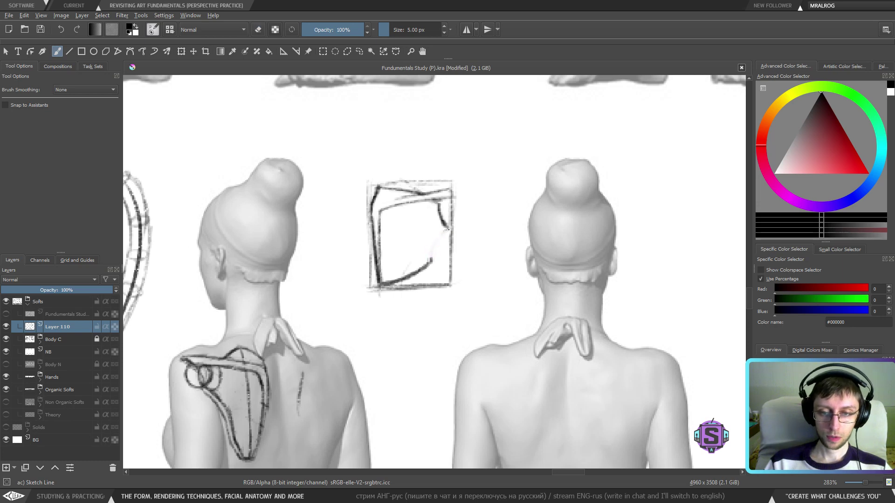
{"action": "key", "text": "ctrl+z"}
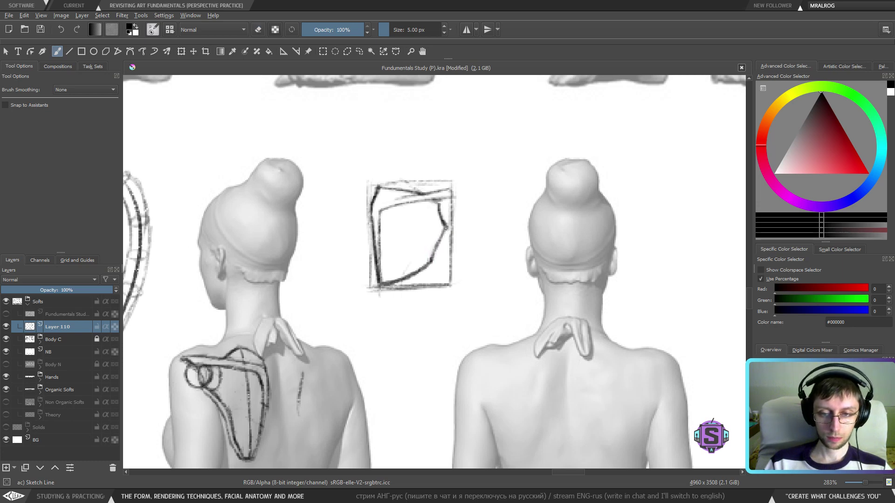
{"action": "key", "text": "e"}
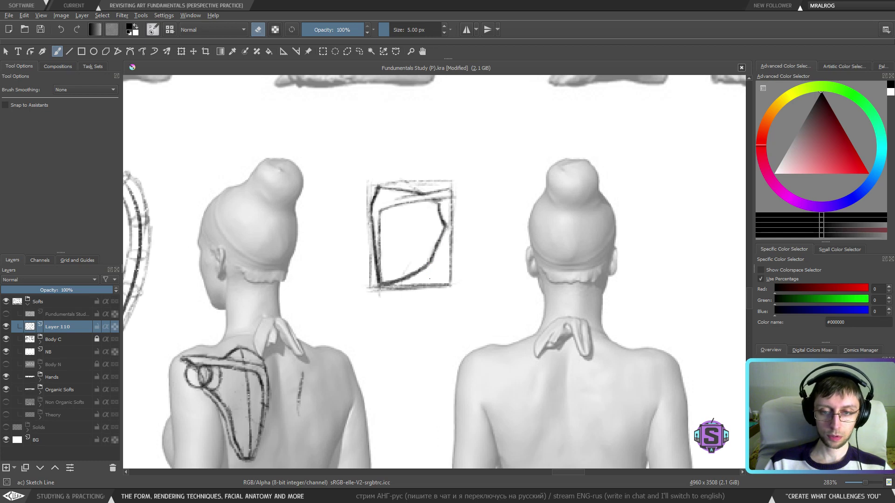
{"action": "key", "text": "e"}
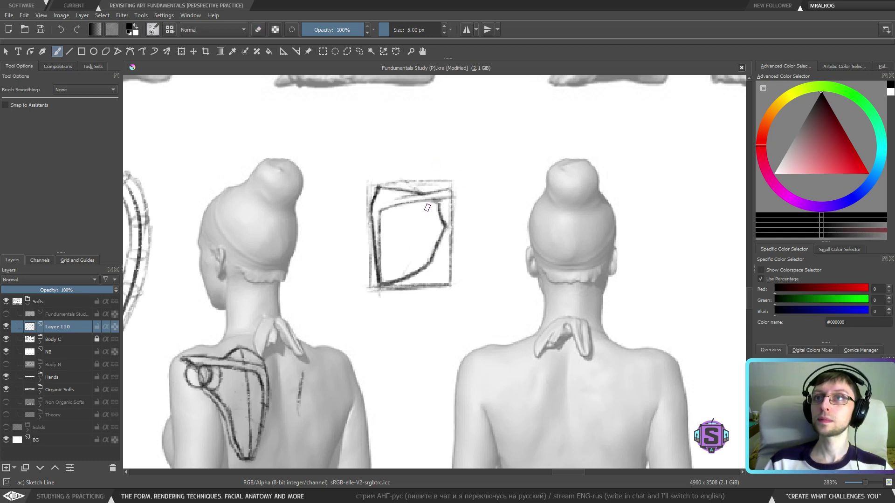
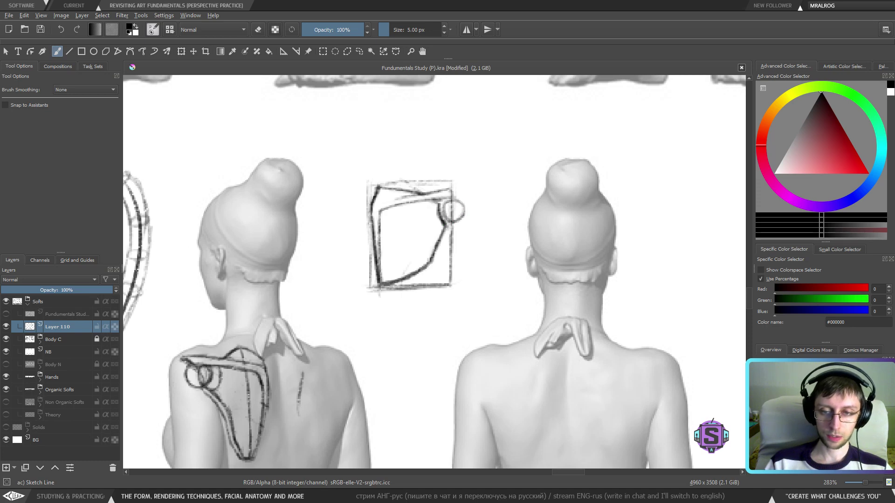
Draw a small circle for the shoulder joint at the notch on the framed blade's outer edge.
{"action": "mouse_move", "coordinate": [463, 208]}
{"action": "left_mouse_down"}
{"action": "mouse_move", "coordinate": [445, 217]}
{"action": "mouse_move", "coordinate": [459, 198]}
{"action": "mouse_move", "coordinate": [467, 214]}
{"action": "mouse_move", "coordinate": [451, 214]}
{"action": "left_mouse_up"}
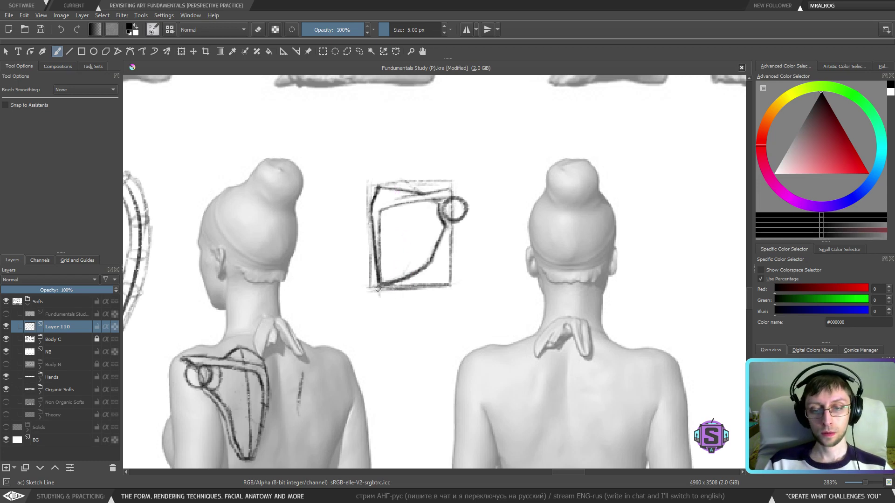
{"action": "left_click_drag", "start_coordinate": [394, 362], "coordinate": [413, 297]}
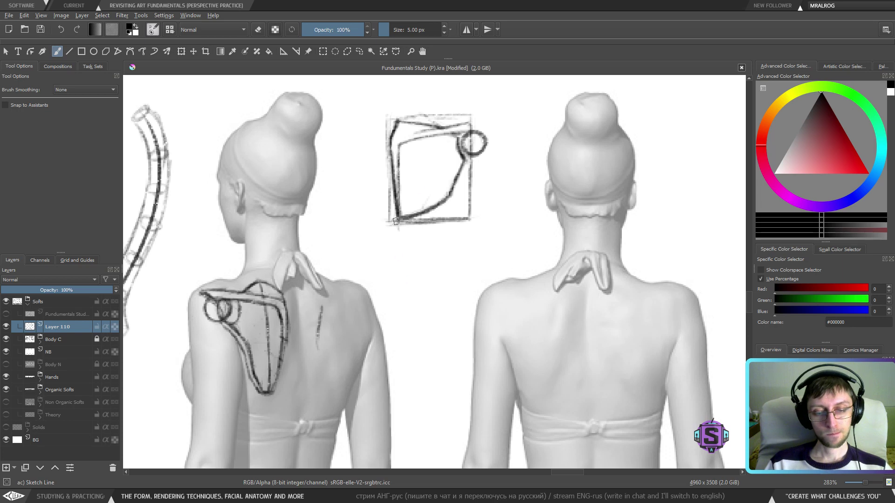
{"action": "left_click_drag", "start_coordinate": [441, 231], "coordinate": [427, 298]}
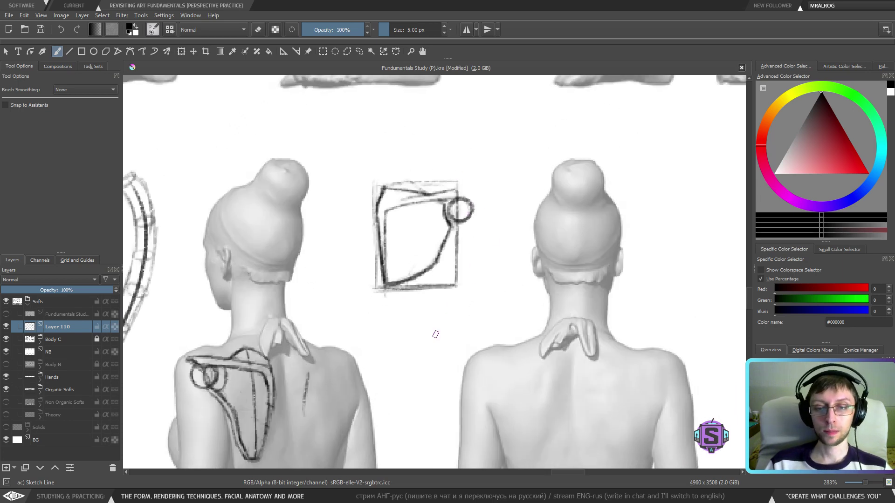
Select the framed shoulder blade with an outline selection, transform it narrower toward the joint circle, and clear the selection.
{"action": "key", "text": "l"}
{"action": "mouse_move", "coordinate": [472, 313]}
{"action": "left_mouse_down"}
{"action": "mouse_move", "coordinate": [451, 145]}
{"action": "mouse_move", "coordinate": [363, 163]}
{"action": "left_mouse_up"}
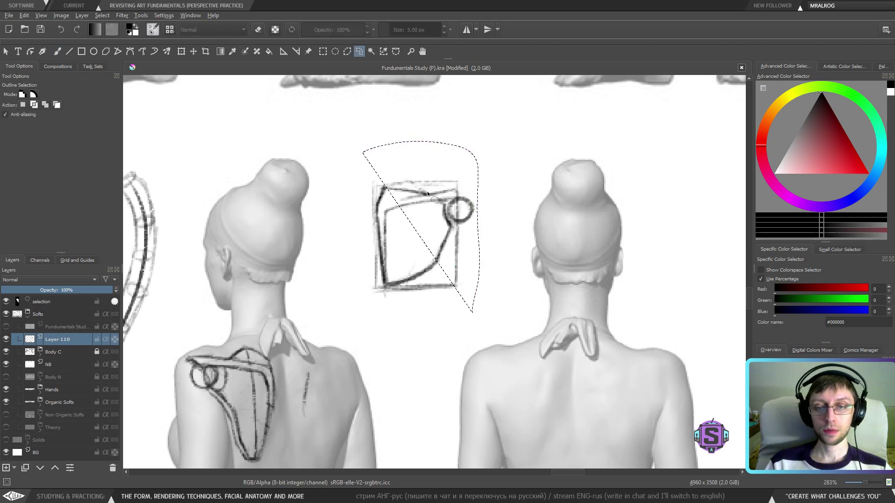
{"action": "key", "text": "ctrl+shift+a"}
{"action": "mouse_move", "coordinate": [450, 331]}
{"action": "left_mouse_down"}
{"action": "mouse_move", "coordinate": [459, 284]}
{"action": "mouse_move", "coordinate": [447, 206]}
{"action": "mouse_move", "coordinate": [469, 181]}
{"action": "mouse_move", "coordinate": [354, 200]}
{"action": "mouse_move", "coordinate": [359, 332]}
{"action": "left_mouse_up"}
{"action": "key", "text": "ctrl+t"}
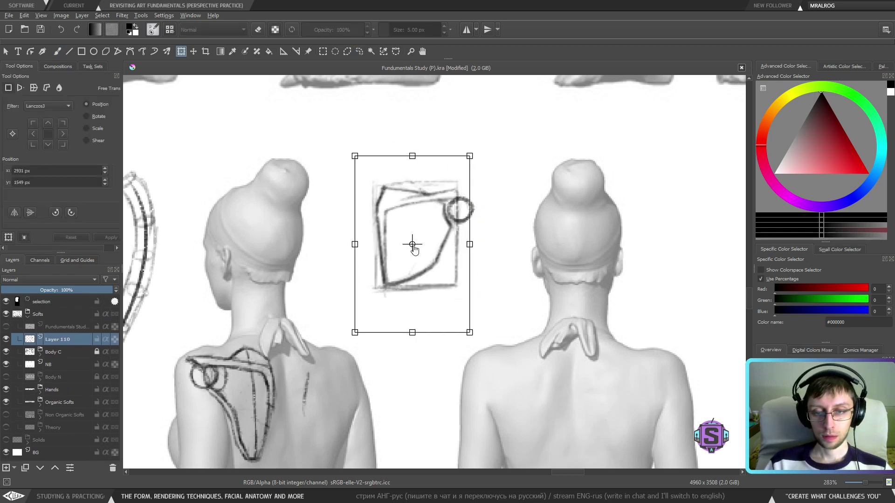
{"action": "left_click_drag", "start_coordinate": [412, 245], "coordinate": [448, 210]}
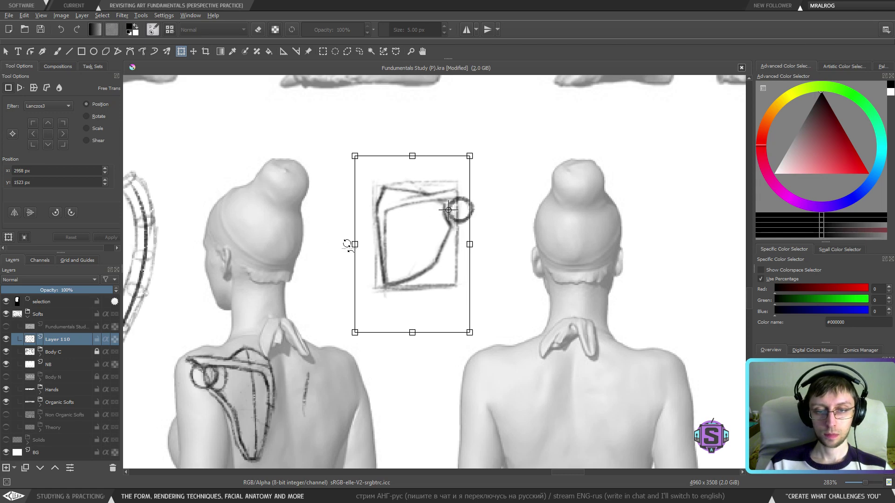
{"action": "mouse_move", "coordinate": [355, 245]}
{"action": "left_mouse_down"}
{"action": "mouse_move", "coordinate": [392, 245]}
{"action": "mouse_move", "coordinate": [357, 245]}
{"action": "mouse_move", "coordinate": [373, 246]}
{"action": "left_mouse_up"}
{"action": "key", "text": "b"}
{"action": "key", "text": "ctrl+shift+a"}
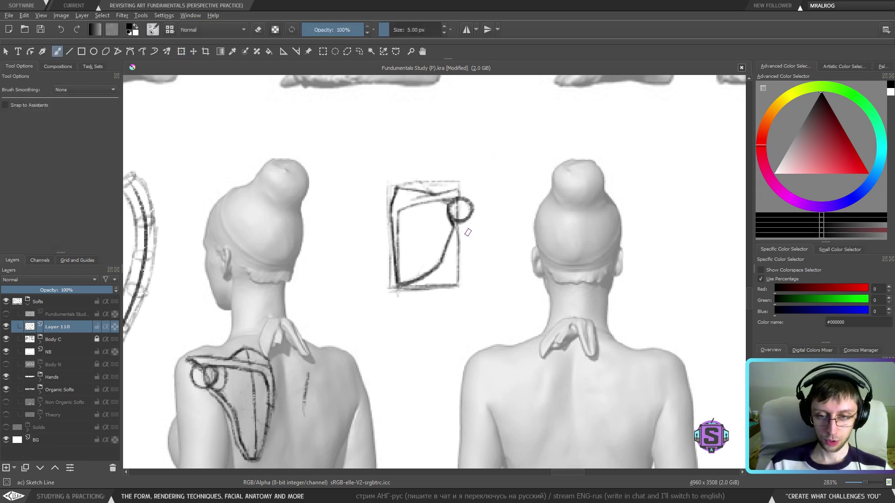
Select the joint circle with an outline selection, shift it slightly outward from the blade, and clear the selection.
{"action": "key", "text": "l"}
{"action": "mouse_move", "coordinate": [453, 200]}
{"action": "left_mouse_down"}
{"action": "mouse_move", "coordinate": [455, 224]}
{"action": "mouse_move", "coordinate": [451, 204]}
{"action": "left_mouse_up"}
{"action": "key", "text": "b"}
{"action": "key", "text": "ctrl+shift+a"}
Erase the frame line crossing the joint circle and compare the finished blade study with the surrounding figures.
{"action": "key", "text": "e"}
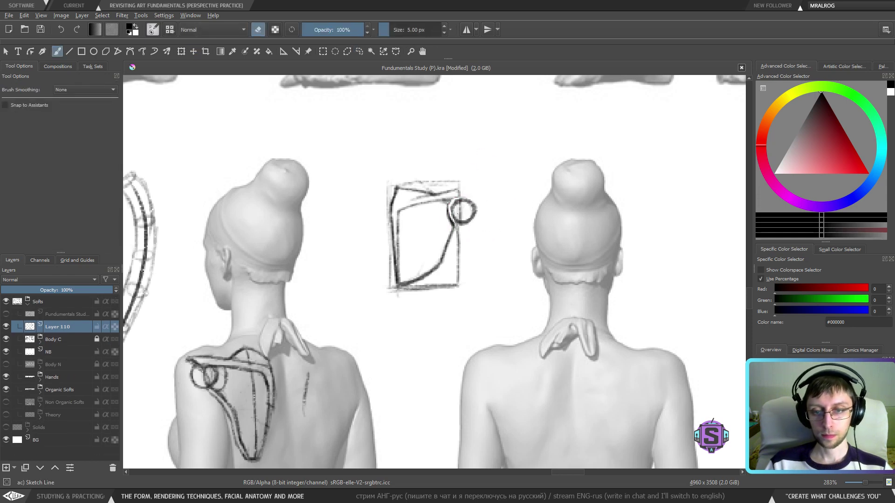
{"action": "key", "text": "minus"}
{"action": "key", "text": "minus"}
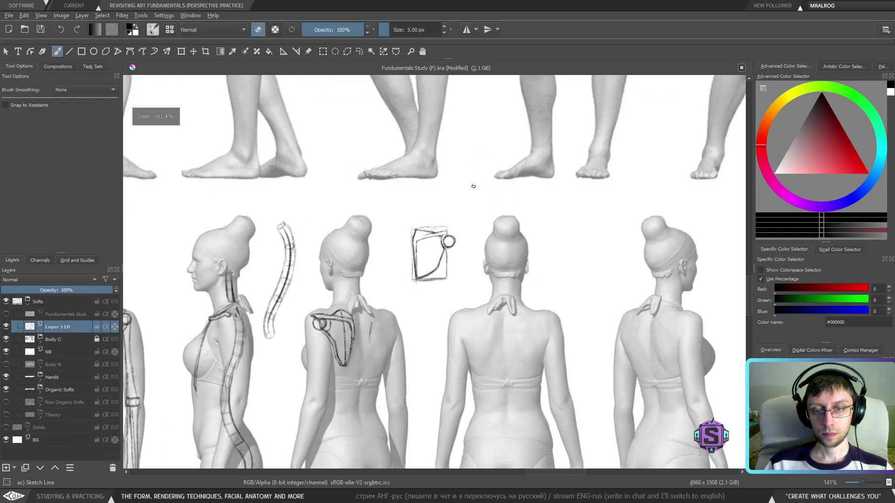
{"action": "key", "text": "minus"}
{"action": "key", "text": "minus"}
{"action": "key", "text": "plus"}
{"action": "key", "text": "plus"}
{"action": "key", "text": "plus"}
{"action": "key", "text": "plus"}
{"action": "key", "text": "plus"}
{"action": "key", "text": "plus"}
{"action": "key", "text": "minus"}
{"action": "key", "text": "minus"}
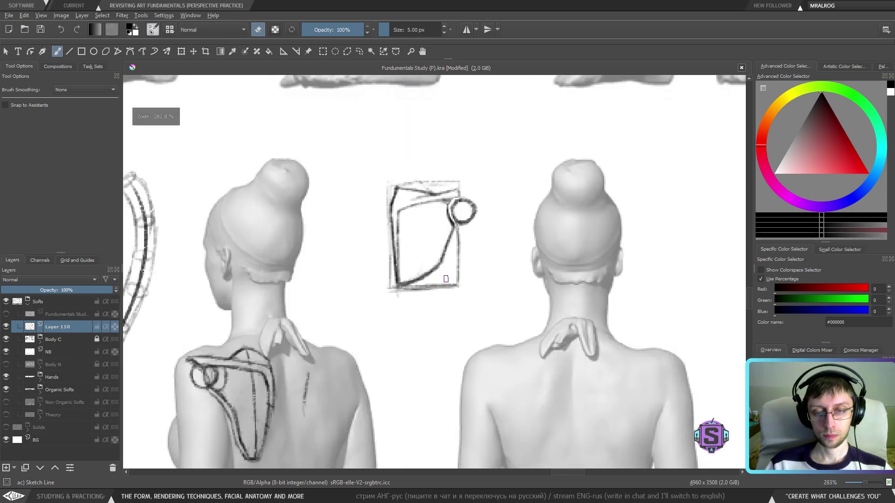
{"action": "scroll", "coordinate": [444, 289], "scroll_direction": "down", "scroll_amount": 2}
{"action": "scroll", "coordinate": [426, 295], "scroll_direction": "up", "scroll_amount": 2}
Sketch a tilted rectangular frame for the second shoulder blade on the three-quarter back figure, replacing the short guide line there.
{"action": "left_click_drag", "start_coordinate": [386, 342], "coordinate": [454, 269]}
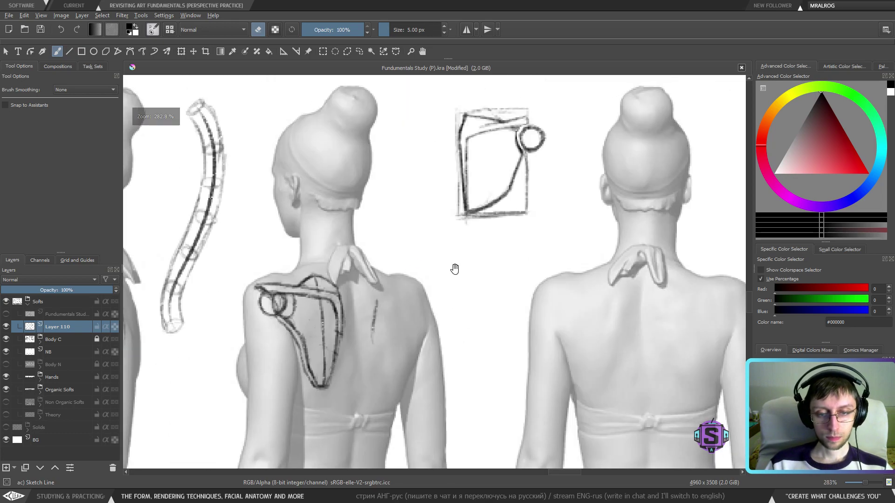
{"action": "key", "text": "e"}
{"action": "key", "text": "ctrl+z"}
{"action": "mouse_move", "coordinate": [375, 300]}
{"action": "left_mouse_down"}
{"action": "mouse_move", "coordinate": [368, 350]}
{"action": "mouse_move", "coordinate": [370, 322]}
{"action": "mouse_move", "coordinate": [377, 377]}
{"action": "left_mouse_up"}
{"action": "key", "text": "e"}
{"action": "key", "text": "e"}
{"action": "left_click_drag", "start_coordinate": [369, 302], "coordinate": [377, 339]}
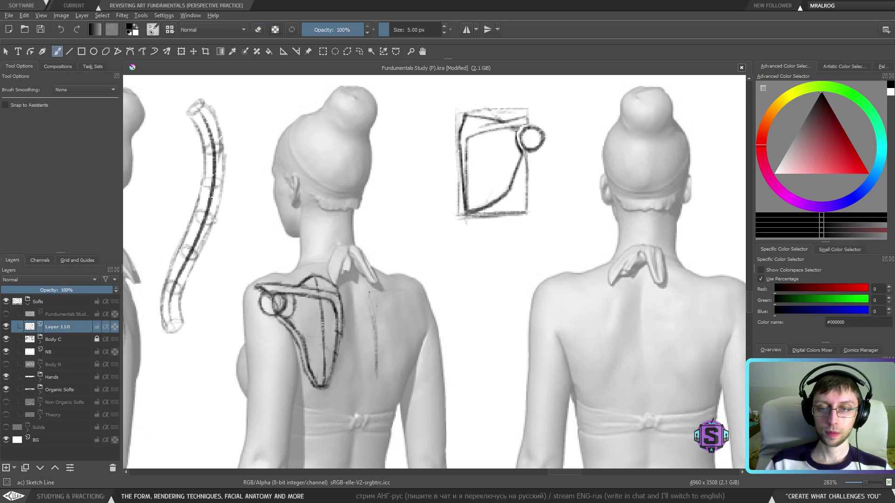
{"action": "mouse_move", "coordinate": [386, 284]}
{"action": "left_mouse_down"}
{"action": "mouse_move", "coordinate": [360, 284]}
{"action": "mouse_move", "coordinate": [375, 326]}
{"action": "mouse_move", "coordinate": [375, 389]}
{"action": "mouse_move", "coordinate": [406, 380]}
{"action": "left_mouse_up"}
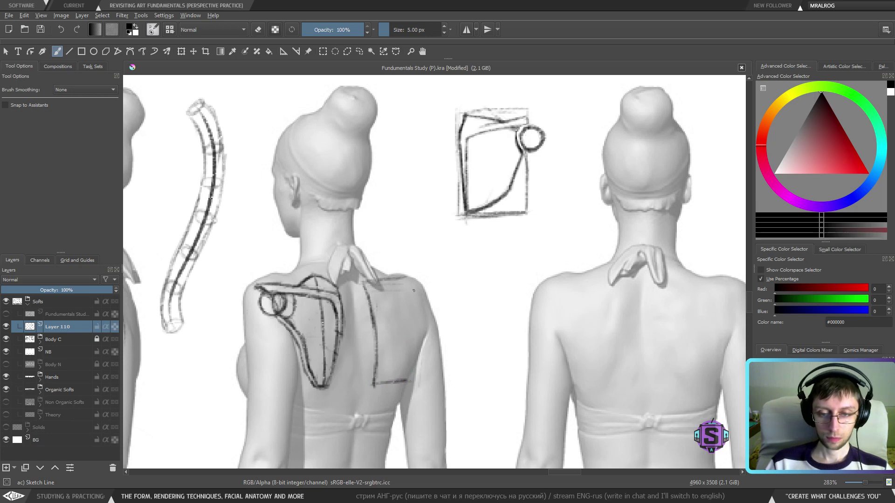
{"action": "mouse_move", "coordinate": [413, 291]}
{"action": "left_mouse_down"}
{"action": "mouse_move", "coordinate": [423, 358]}
{"action": "mouse_move", "coordinate": [403, 382]}
{"action": "mouse_move", "coordinate": [375, 386]}
{"action": "mouse_move", "coordinate": [419, 377]}
{"action": "left_mouse_up"}
{"action": "mouse_move", "coordinate": [368, 282]}
{"action": "left_mouse_down"}
{"action": "mouse_move", "coordinate": [411, 282]}
{"action": "mouse_move", "coordinate": [397, 282]}
{"action": "left_mouse_up"}
{"action": "key", "text": "e"}
{"action": "key", "text": "e"}
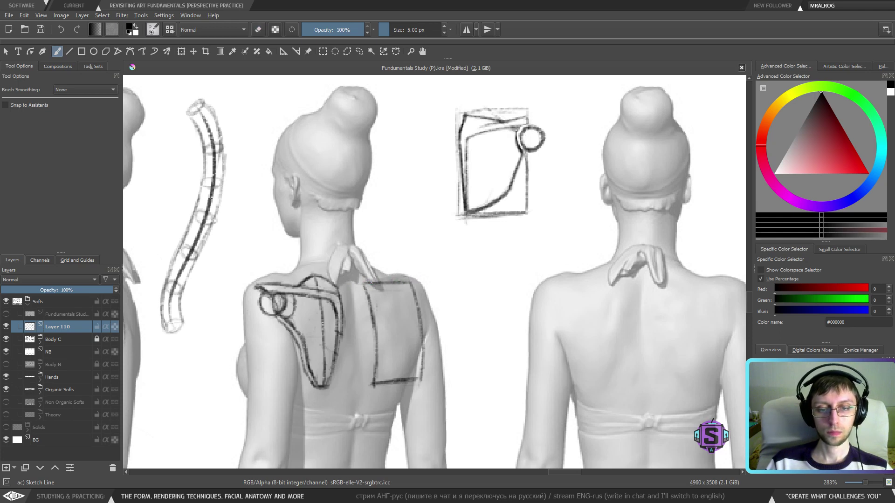
Erase the rounded top of the first shoulder blade on the three-quarter back figure and redraw it as an angled upper edge.
{"action": "key", "text": "e"}
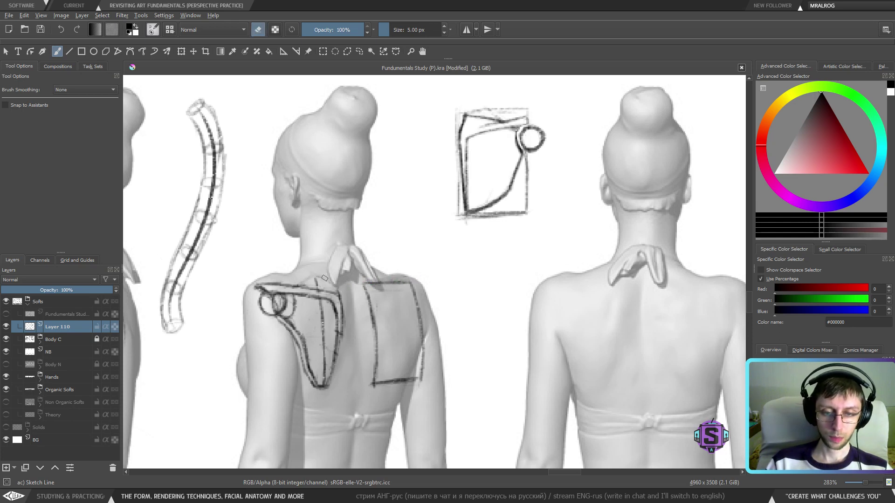
{"action": "key", "text": "e"}
{"action": "mouse_move", "coordinate": [298, 283]}
{"action": "left_mouse_down"}
{"action": "mouse_move", "coordinate": [336, 293]}
{"action": "mouse_move", "coordinate": [328, 284]}
{"action": "left_mouse_up"}
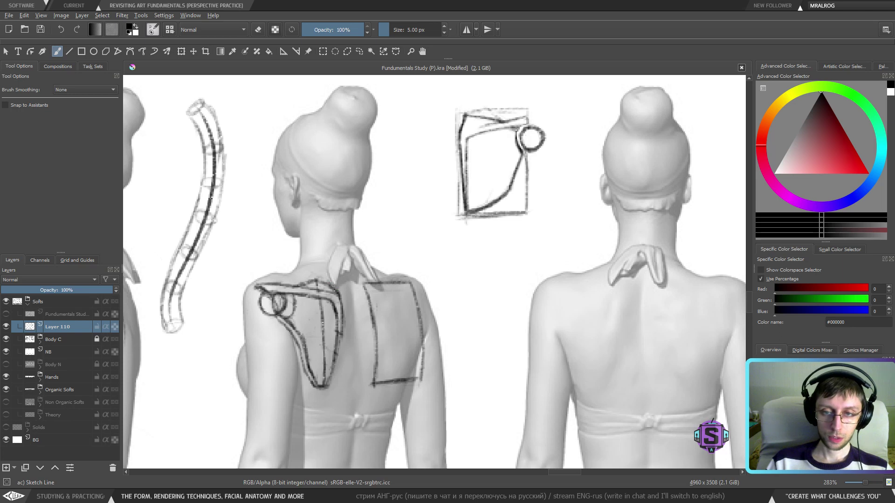
{"action": "key", "text": "e"}
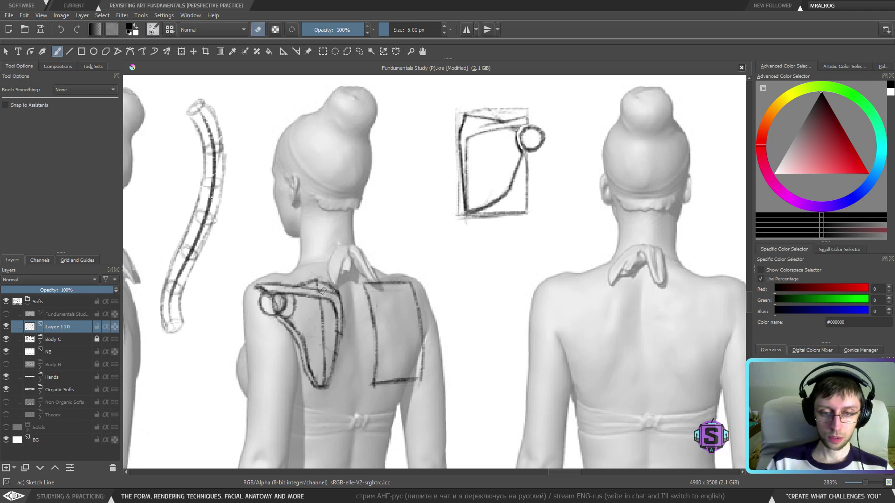
{"action": "mouse_move", "coordinate": [318, 282]}
{"action": "left_mouse_down"}
{"action": "mouse_move", "coordinate": [337, 292]}
{"action": "mouse_move", "coordinate": [332, 281]}
{"action": "mouse_move", "coordinate": [300, 284]}
{"action": "mouse_move", "coordinate": [323, 282]}
{"action": "mouse_move", "coordinate": [294, 285]}
{"action": "mouse_move", "coordinate": [330, 285]}
{"action": "mouse_move", "coordinate": [283, 298]}
{"action": "mouse_move", "coordinate": [332, 281]}
{"action": "left_mouse_up"}
{"action": "key", "text": "e"}
{"action": "key", "text": "e"}
{"action": "key", "text": "e"}
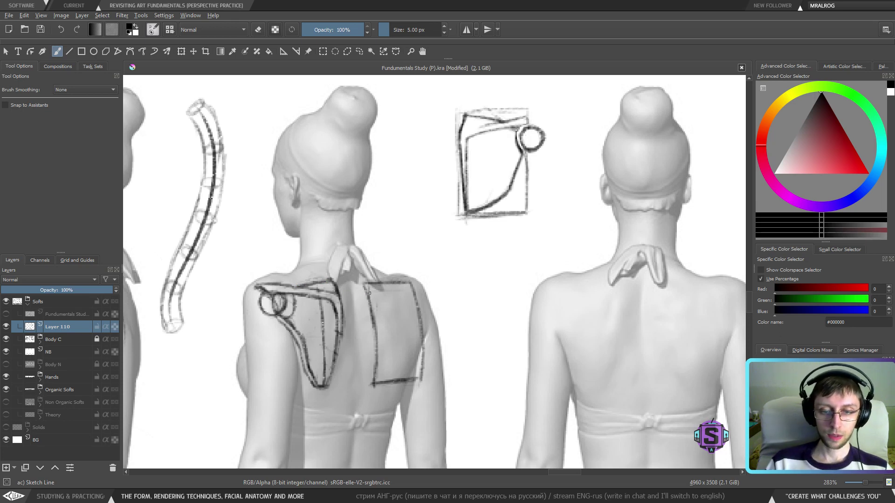
Draw the second shoulder blade's sloping upper edge and slanted inner side edge down to the base of its frame.
{"action": "mouse_move", "coordinate": [368, 286]}
{"action": "left_mouse_down"}
{"action": "mouse_move", "coordinate": [369, 299]}
{"action": "mouse_move", "coordinate": [407, 290]}
{"action": "left_mouse_up"}
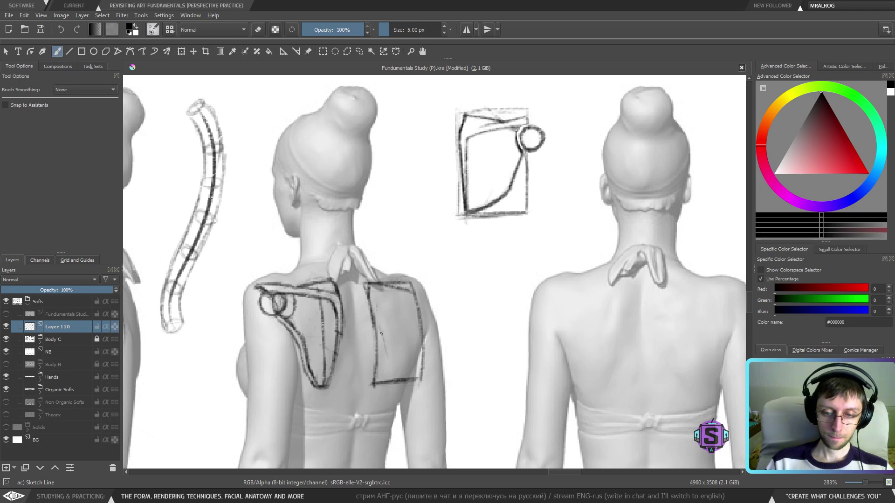
{"action": "left_click_drag", "start_coordinate": [379, 329], "coordinate": [387, 375]}
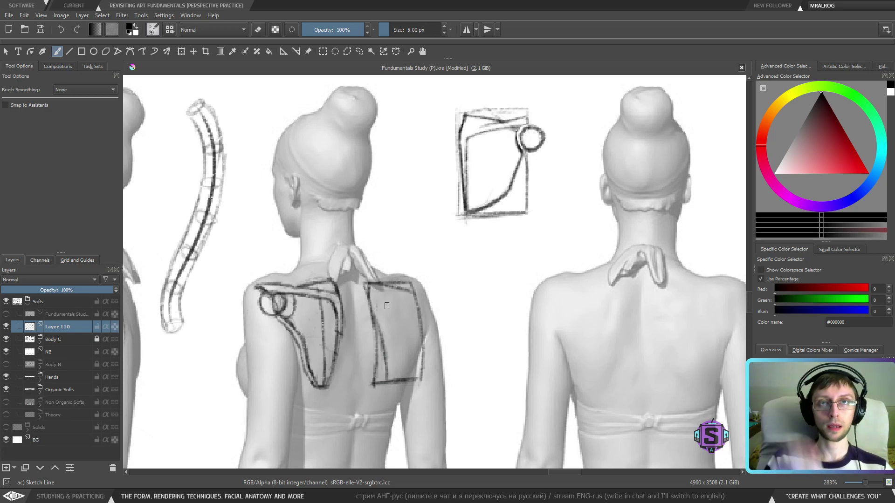
{"action": "key", "text": "e"}
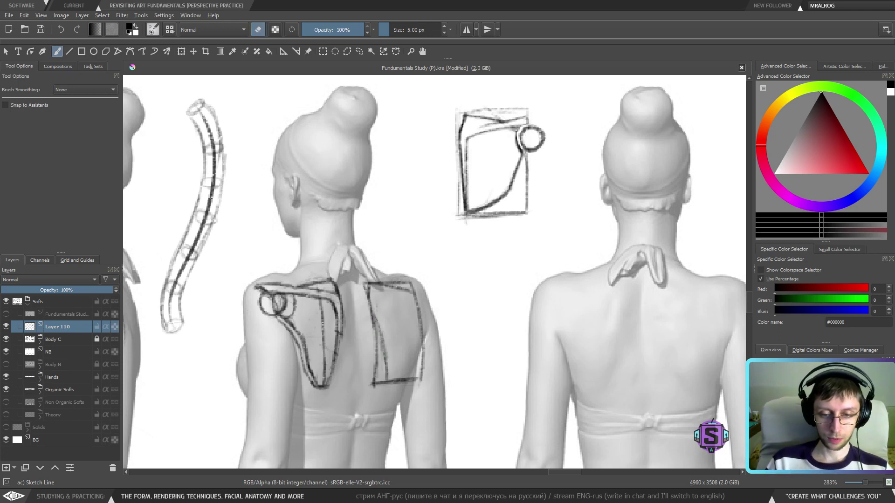
{"action": "key", "text": "e"}
{"action": "left_click_drag", "start_coordinate": [375, 319], "coordinate": [384, 358]}
{"action": "left_click_drag", "start_coordinate": [374, 319], "coordinate": [386, 372]}
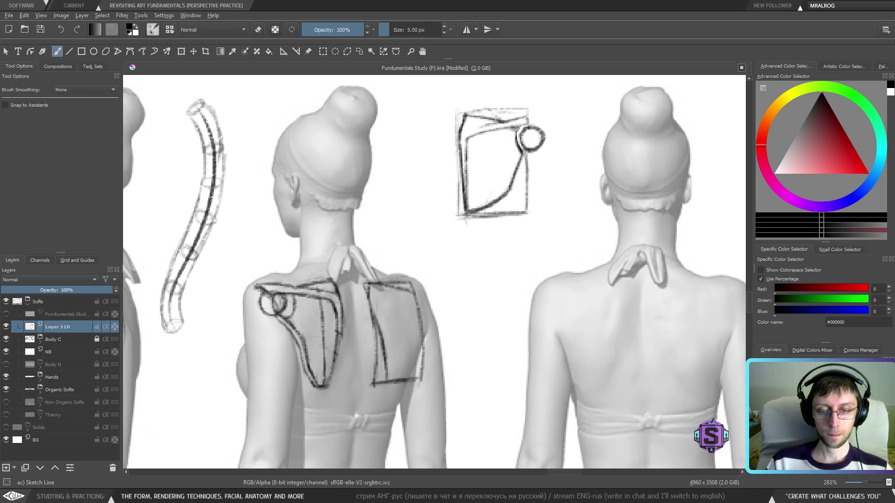
Set the brush size to 2 px, draw the second blade's curved lower edge, and refine it with a 1 px eraser.
{"action": "key", "text": "bracketleft"}
{"action": "key", "text": "bracketleft"}
{"action": "key", "text": "bracketleft"}
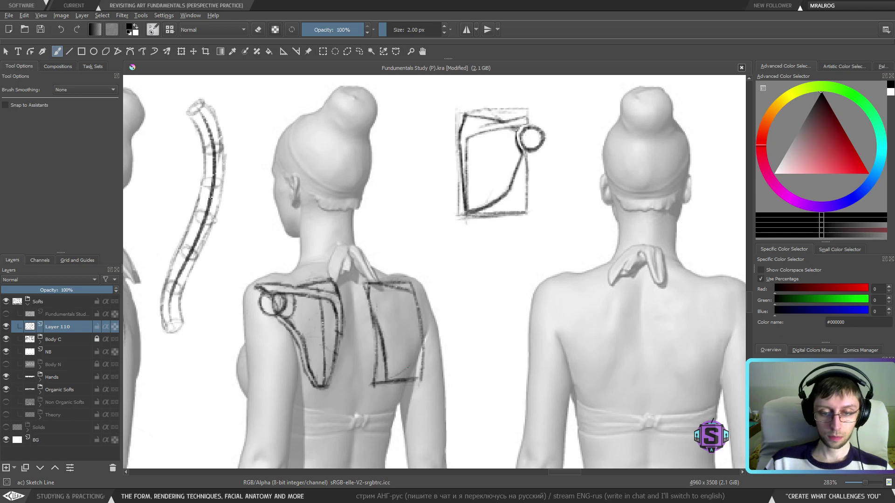
{"action": "left_click_drag", "start_coordinate": [386, 381], "coordinate": [410, 364]}
{"action": "left_click_drag", "start_coordinate": [395, 376], "coordinate": [414, 359]}
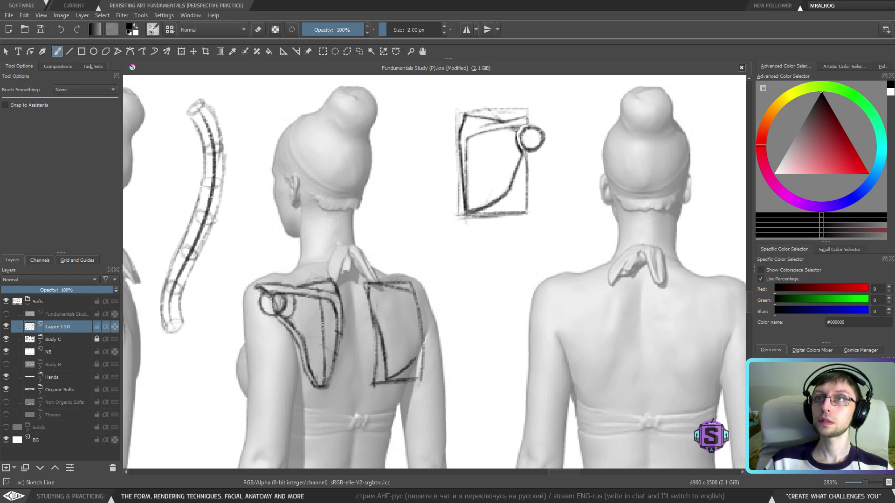
{"action": "key", "text": "bracketleft"}
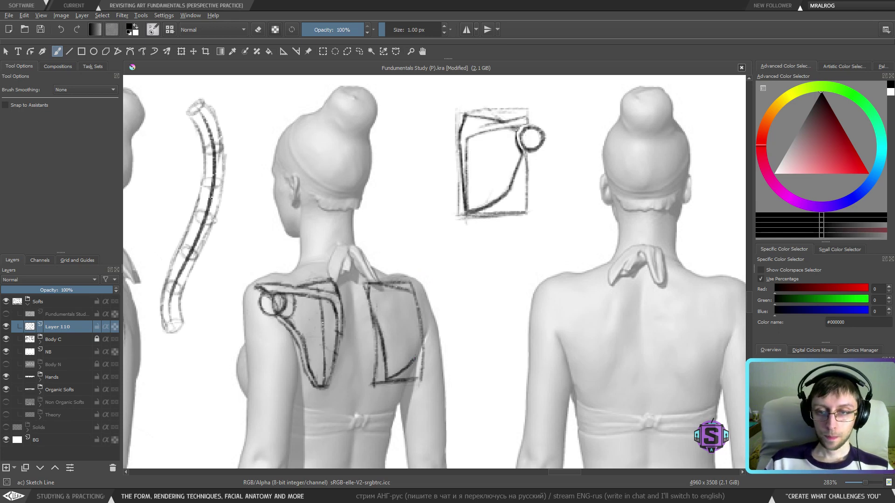
{"action": "key", "text": "e"}
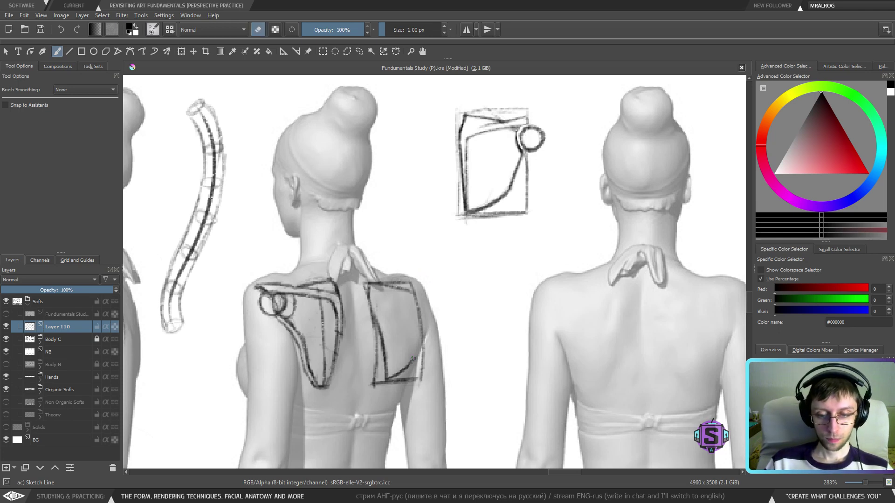
{"action": "key", "text": "e"}
Return the brush size to 2 px, extend the second blade's outer edge upward, and draw an oval shoulder joint inside the frame.
{"action": "key", "text": "bracketright"}
{"action": "mouse_move", "coordinate": [410, 364]}
{"action": "left_mouse_down"}
{"action": "mouse_move", "coordinate": [420, 325]}
{"action": "mouse_move", "coordinate": [411, 303]}
{"action": "mouse_move", "coordinate": [415, 318]}
{"action": "left_mouse_up"}
{"action": "key", "text": "ctrl+z"}
{"action": "mouse_move", "coordinate": [412, 300]}
{"action": "left_mouse_down"}
{"action": "mouse_move", "coordinate": [415, 316]}
{"action": "mouse_move", "coordinate": [405, 311]}
{"action": "mouse_move", "coordinate": [405, 302]}
{"action": "mouse_move", "coordinate": [412, 320]}
{"action": "mouse_move", "coordinate": [406, 300]}
{"action": "left_mouse_up"}
{"action": "key", "text": "ctrl+z"}
{"action": "key", "text": "ctrl+z"}
{"action": "key", "text": "ctrl+z"}
{"action": "left_click_drag", "start_coordinate": [418, 329], "coordinate": [416, 307]}
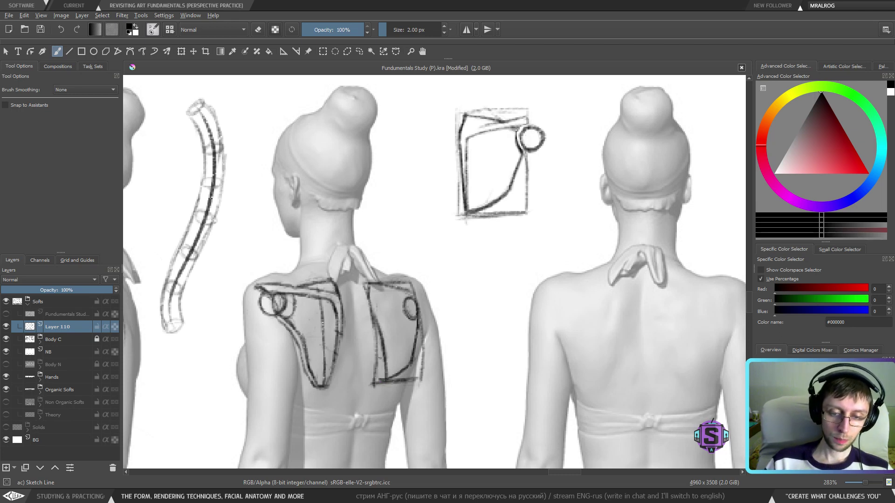
Thicken the second shoulder blade's inner side edge with a parallel line and sketch a lengthwise guide line down its middle.
{"action": "left_click_drag", "start_coordinate": [380, 346], "coordinate": [380, 375]}
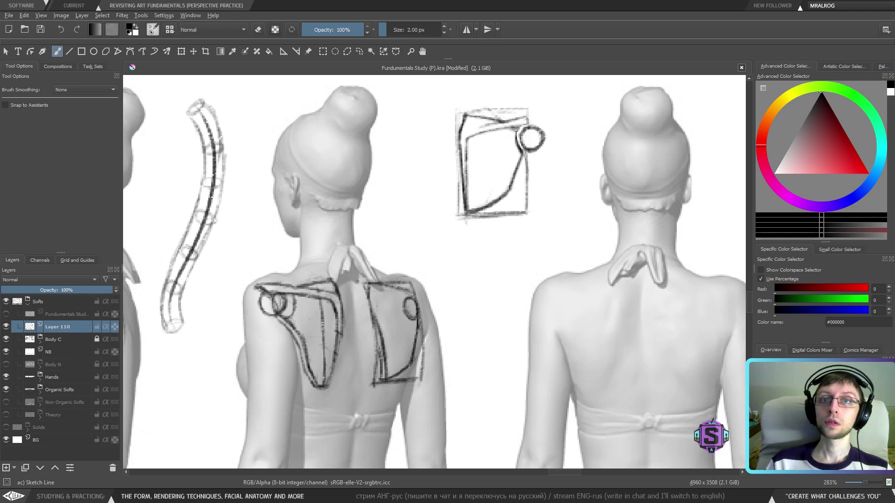
{"action": "left_click_drag", "start_coordinate": [374, 333], "coordinate": [363, 285]}
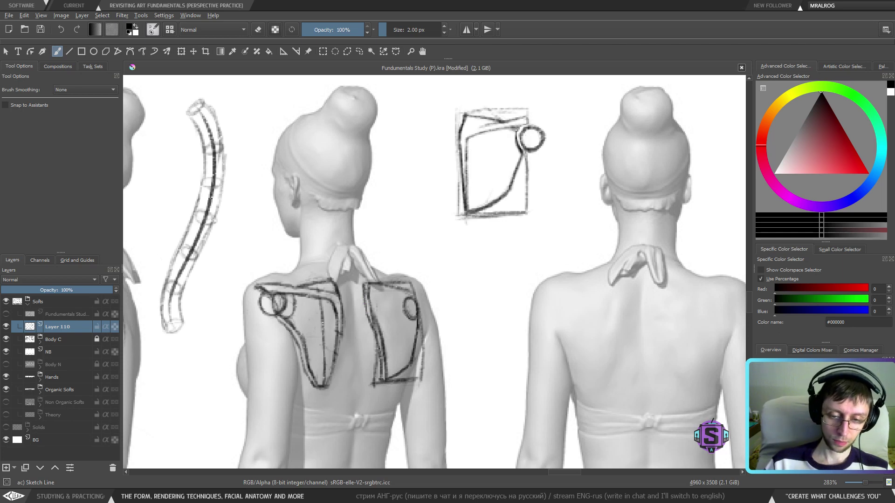
{"action": "key", "text": "e"}
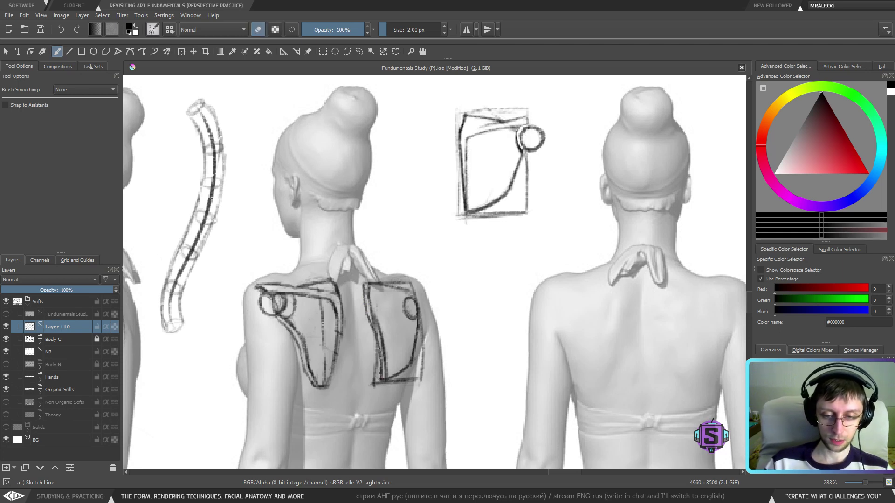
{"action": "key", "text": "e"}
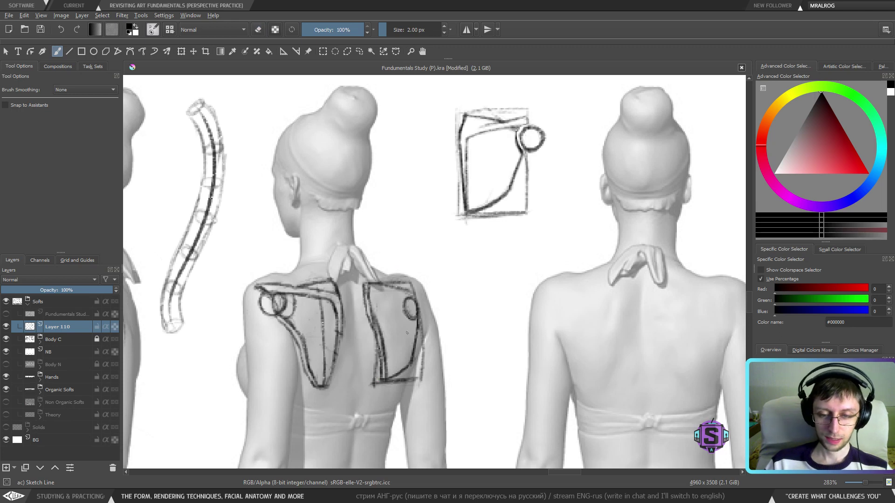
{"action": "left_click_drag", "start_coordinate": [394, 297], "coordinate": [402, 367]}
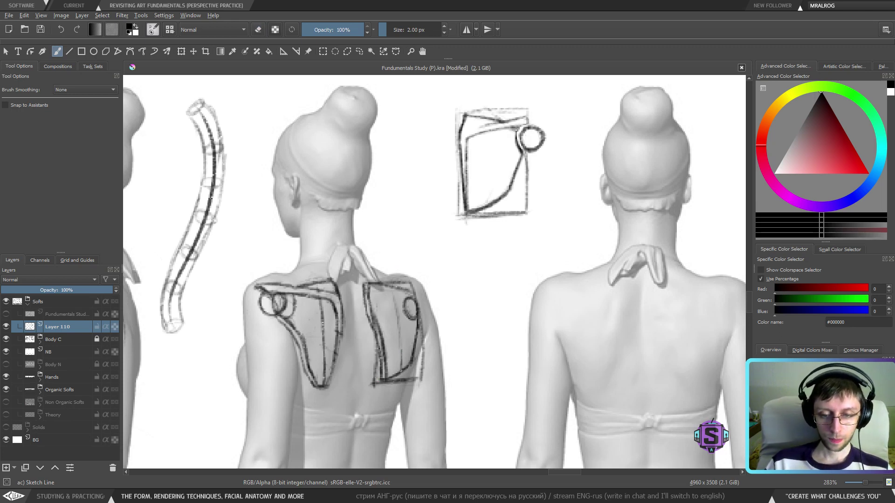
{"action": "left_click_drag", "start_coordinate": [400, 337], "coordinate": [403, 364]}
{"action": "left_click_drag", "start_coordinate": [398, 321], "coordinate": [402, 351]}
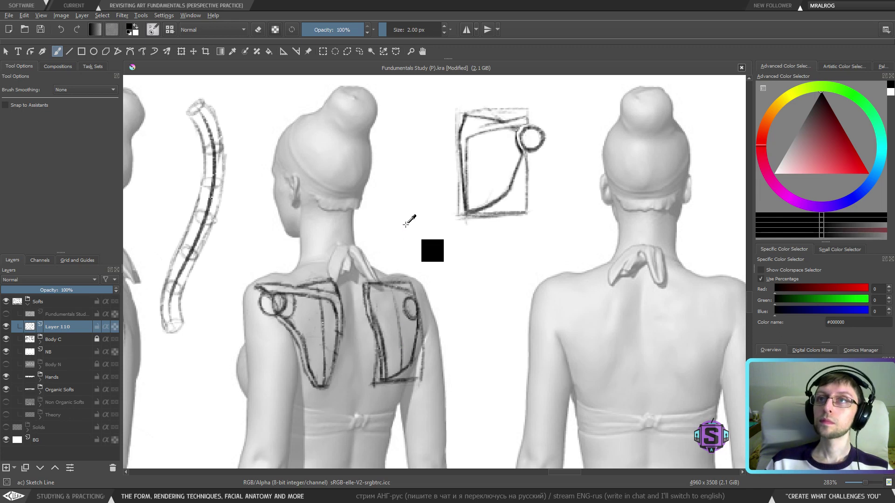
{"action": "key", "text": "ctrl+z"}
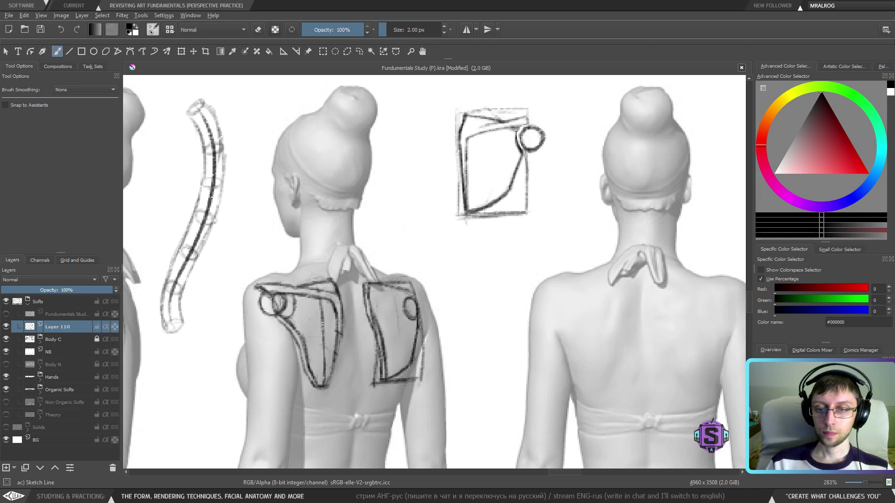
Add a vertical centre line to the separate shoulder blade construction and darken its frame's upper and inner side edges.
{"action": "left_click_drag", "start_coordinate": [492, 141], "coordinate": [492, 157]}
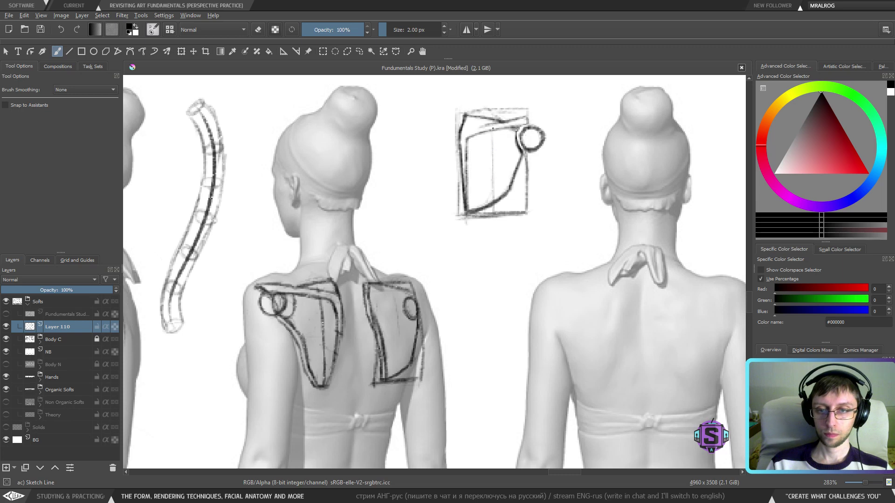
{"action": "mouse_move", "coordinate": [458, 125]}
{"action": "left_mouse_down"}
{"action": "mouse_move", "coordinate": [457, 107]}
{"action": "mouse_move", "coordinate": [516, 110]}
{"action": "left_mouse_up"}
{"action": "left_click_drag", "start_coordinate": [461, 109], "coordinate": [526, 110]}
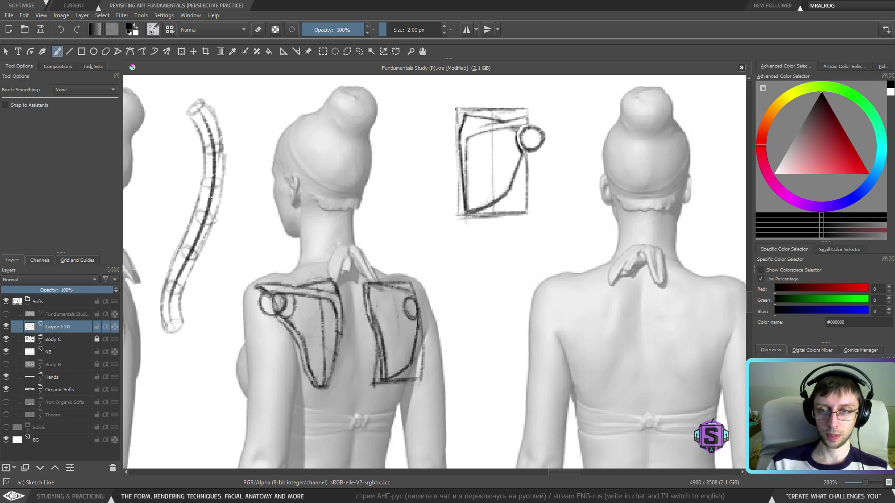
{"action": "left_click_drag", "start_coordinate": [456, 108], "coordinate": [459, 202]}
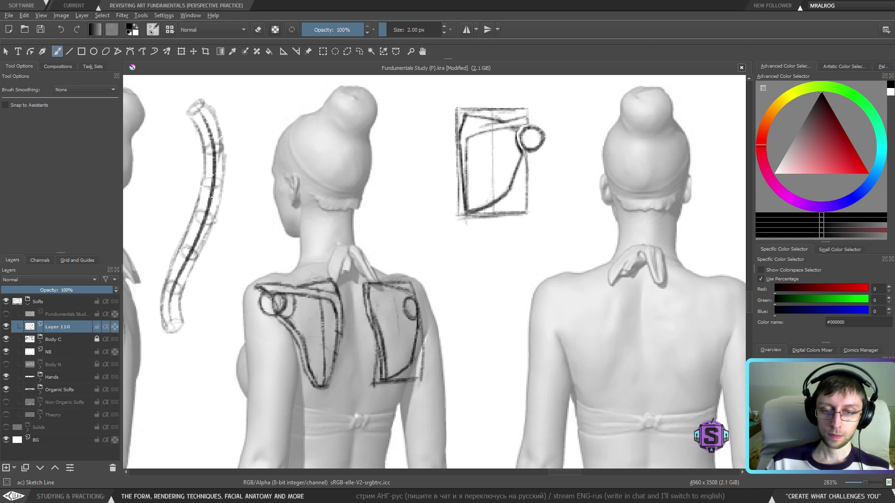
Draw the second blade's inset upper and inner side contours inside its outline, and reinforce the upper edges of the blades.
{"action": "mouse_move", "coordinate": [381, 322]}
{"action": "left_mouse_down"}
{"action": "mouse_move", "coordinate": [379, 302]}
{"action": "mouse_move", "coordinate": [406, 295]}
{"action": "left_mouse_up"}
{"action": "left_click_drag", "start_coordinate": [392, 297], "coordinate": [409, 295]}
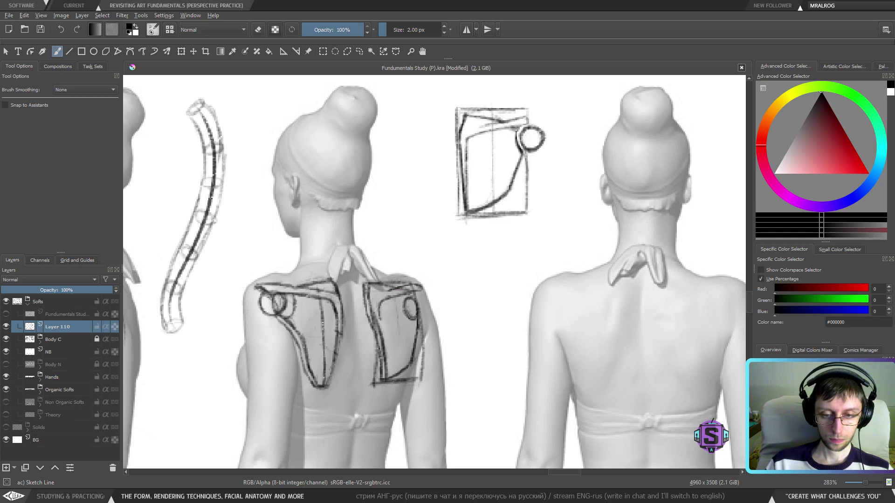
{"action": "mouse_move", "coordinate": [379, 320]}
{"action": "left_mouse_down"}
{"action": "mouse_move", "coordinate": [389, 360]}
{"action": "mouse_move", "coordinate": [387, 348]}
{"action": "left_mouse_up"}
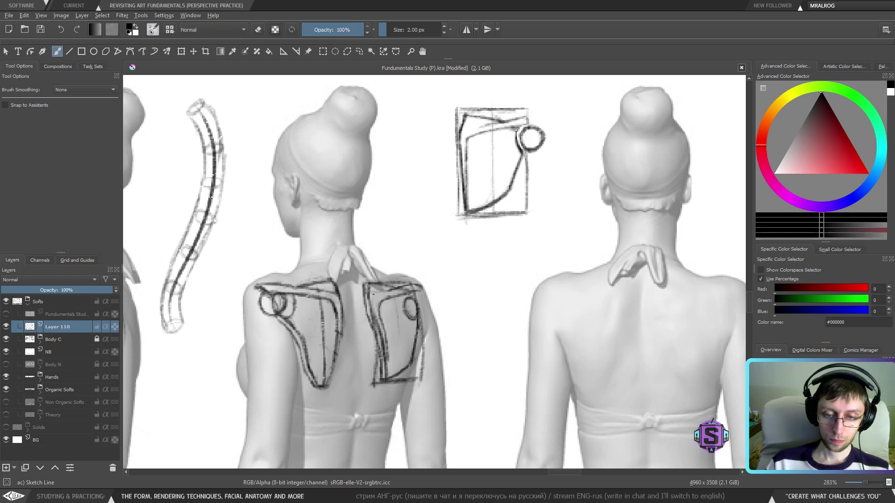
{"action": "left_click_drag", "start_coordinate": [392, 292], "coordinate": [329, 293]}
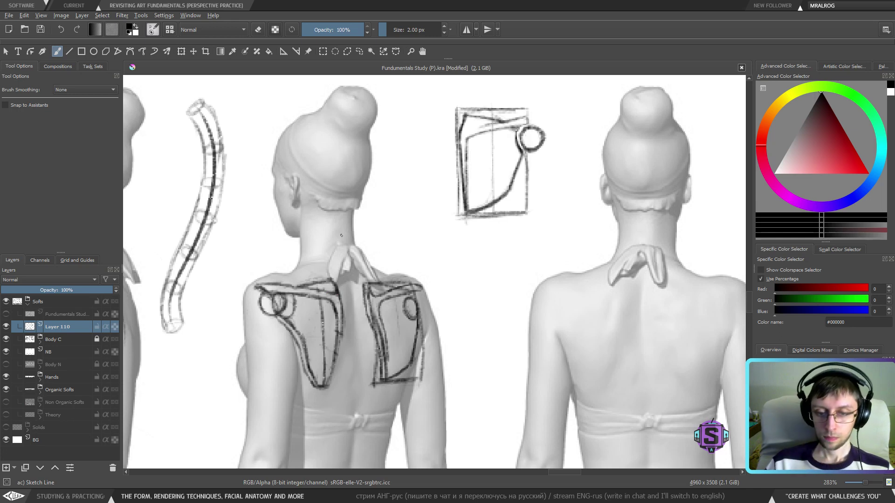
{"action": "key", "text": "ctrl+minus"}
{"action": "key", "text": "ctrl+minus"}
{"action": "key", "text": "ctrl+plus"}
{"action": "key", "text": "ctrl+plus"}
{"action": "left_click_drag", "start_coordinate": [429, 342], "coordinate": [443, 313]}
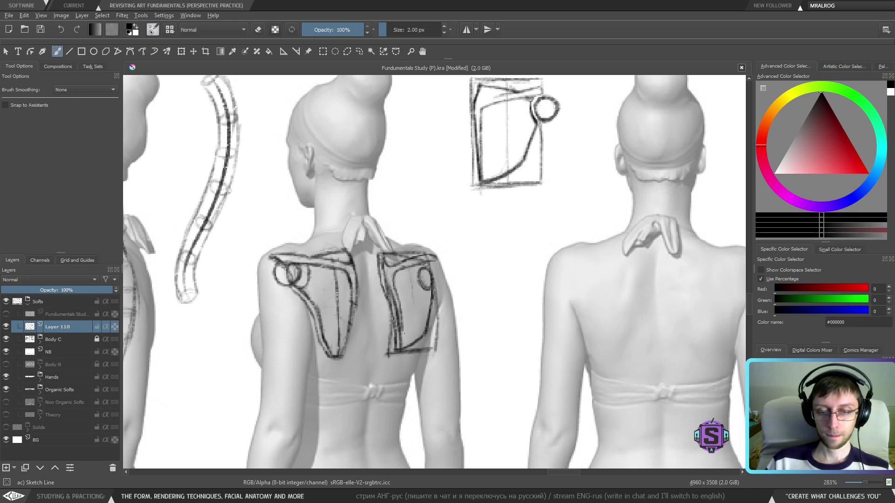
Erase part of the second blade's outer edge, redraw it straighter below the joint, and reduce the brush size to 1 px.
{"action": "key", "text": "e"}
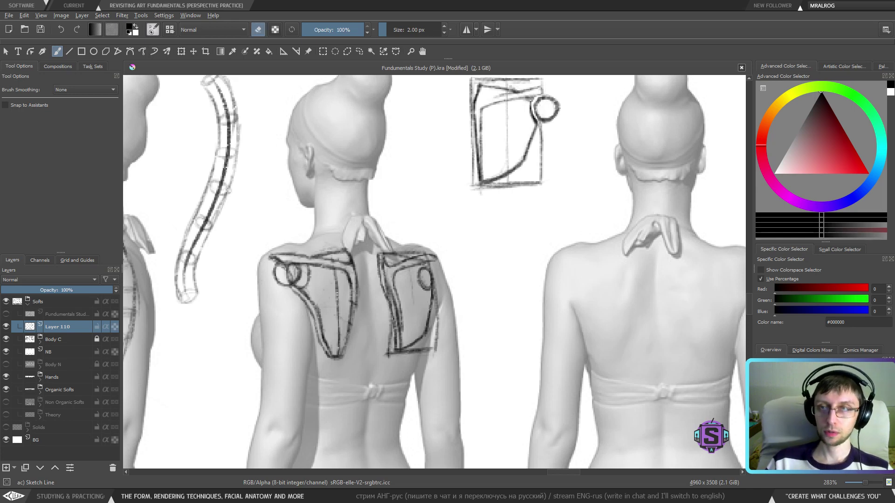
{"action": "mouse_move", "coordinate": [434, 295]}
{"action": "left_mouse_down"}
{"action": "mouse_move", "coordinate": [426, 329]}
{"action": "mouse_move", "coordinate": [425, 297]}
{"action": "mouse_move", "coordinate": [426, 328]}
{"action": "mouse_move", "coordinate": [427, 299]}
{"action": "left_mouse_up"}
{"action": "key", "text": "e"}
{"action": "key", "text": "bracketleft"}
{"action": "key", "text": "bracketleft"}
{"action": "key", "text": "e"}
{"action": "key", "text": "e"}
{"action": "key", "text": "bracketleft"}
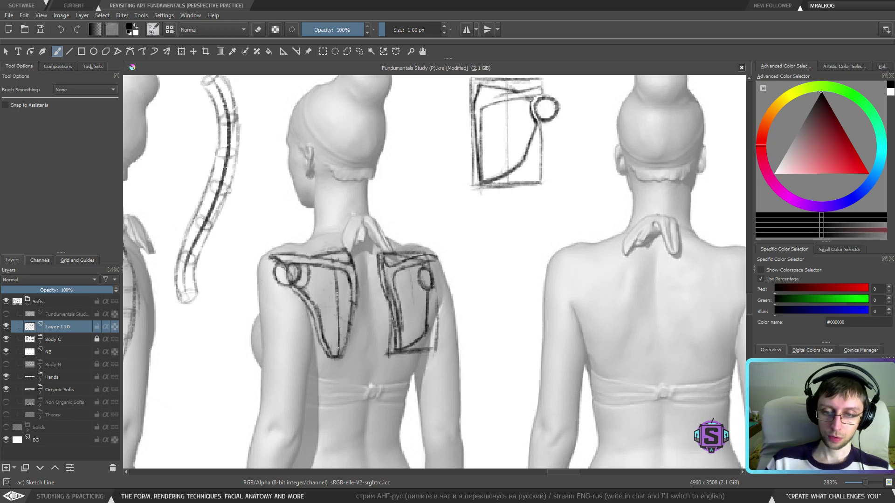
Draw a larger shoulder joint circle overlapping the oval at the second blade's outer upper corner.
{"action": "mouse_move", "coordinate": [438, 264]}
{"action": "left_mouse_down"}
{"action": "mouse_move", "coordinate": [428, 279]}
{"action": "mouse_move", "coordinate": [434, 267]}
{"action": "mouse_move", "coordinate": [442, 282]}
{"action": "mouse_move", "coordinate": [430, 282]}
{"action": "mouse_move", "coordinate": [442, 272]}
{"action": "left_mouse_up"}
{"action": "key", "text": "ctrl+z"}
{"action": "key", "text": "minus"}
{"action": "key", "text": "minus"}
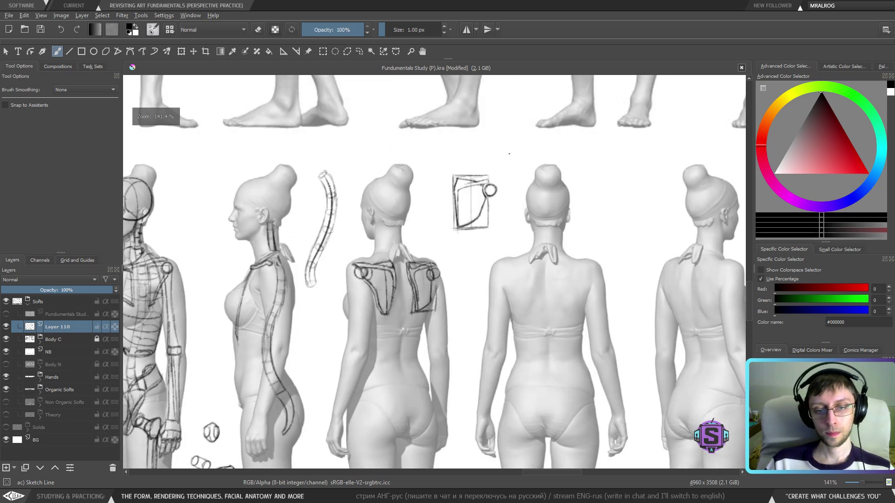
{"action": "key", "text": "m"}
{"action": "key", "text": "m"}
{"action": "key", "text": "plus"}
{"action": "key", "text": "plus"}
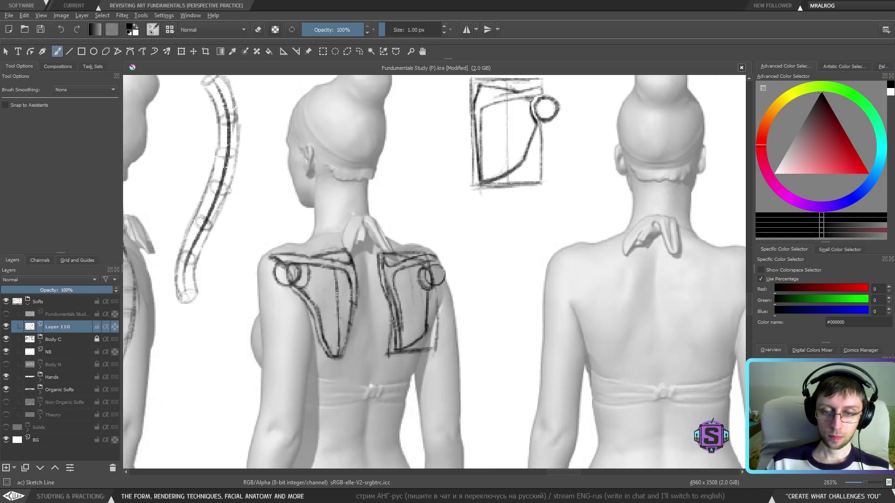
Add an inset contour along the second blade's outer edge and clean up that edge with a 1 px eraser.
{"action": "mouse_move", "coordinate": [419, 284]}
{"action": "left_mouse_down"}
{"action": "mouse_move", "coordinate": [423, 329]}
{"action": "mouse_move", "coordinate": [410, 342]}
{"action": "left_mouse_up"}
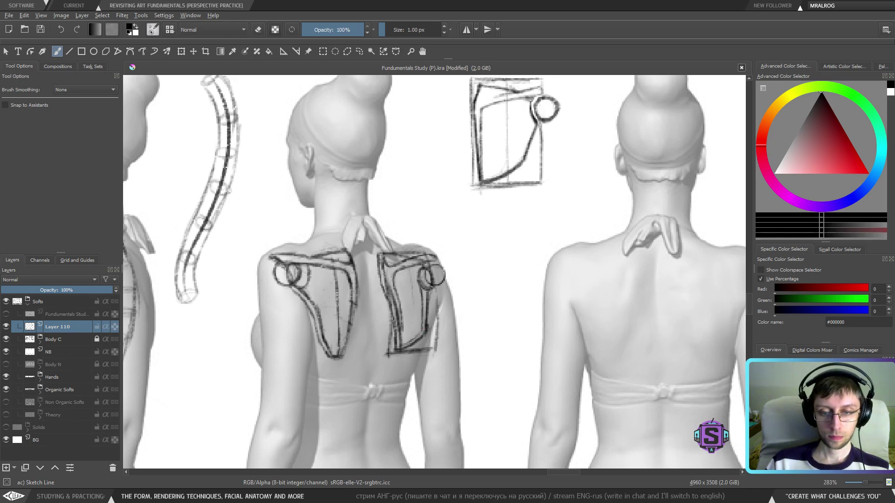
{"action": "key", "text": "e"}
{"action": "mouse_move", "coordinate": [428, 306]}
{"action": "left_mouse_down"}
{"action": "mouse_move", "coordinate": [429, 291]}
{"action": "mouse_move", "coordinate": [427, 320]}
{"action": "left_mouse_up"}
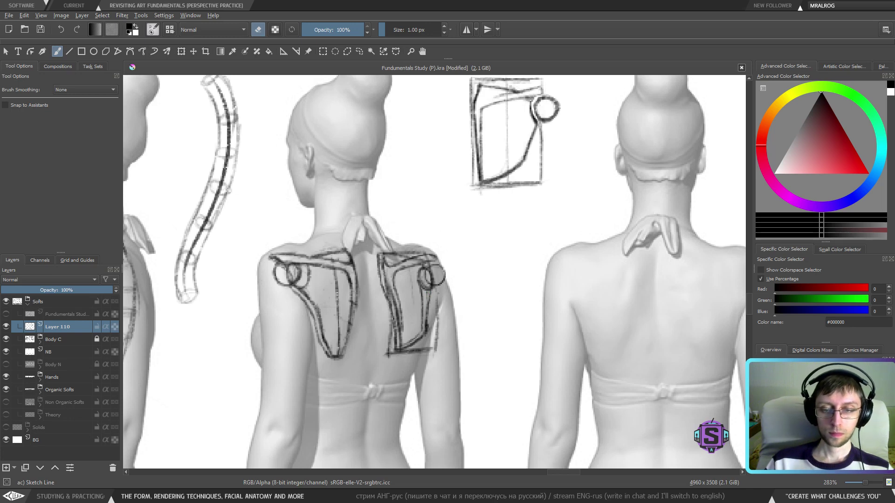
{"action": "key", "text": "e"}
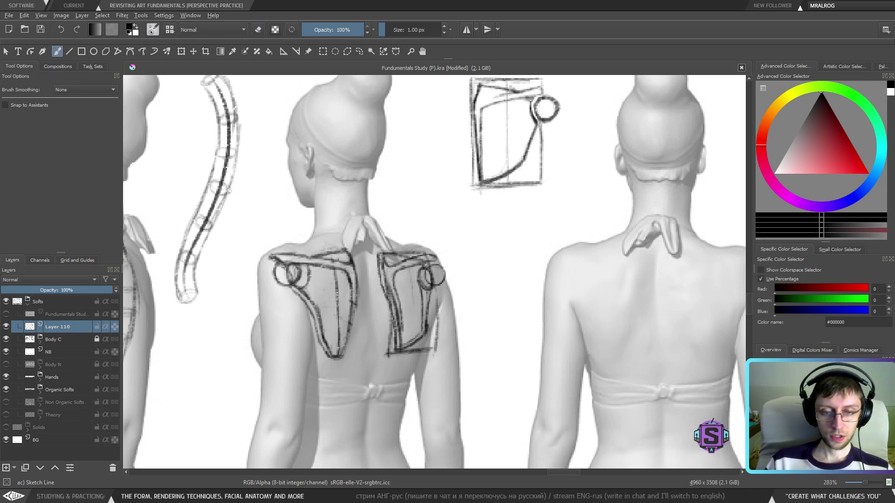
{"action": "key", "text": "e"}
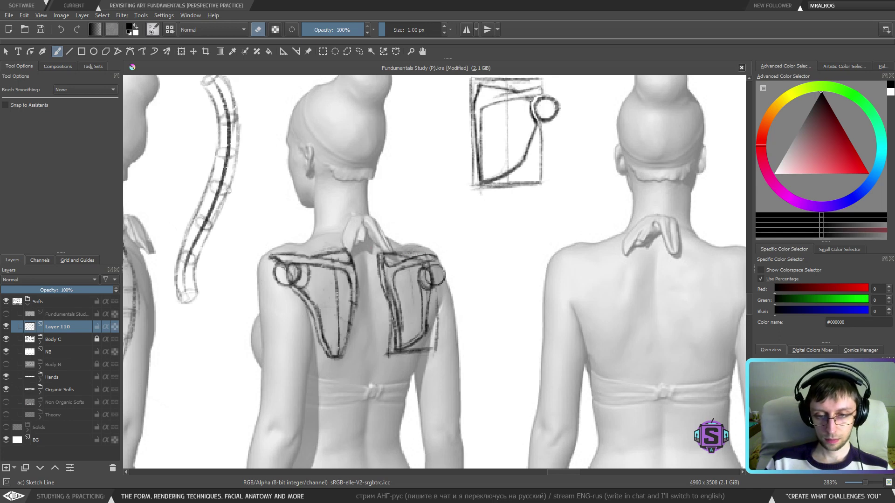
Fade the second blade's construction frame along its outer, lower and inner sides with a 5 px eraser.
{"action": "key", "text": "bracketright"}
{"action": "key", "text": "bracketright"}
{"action": "key", "text": "bracketright"}
{"action": "key", "text": "bracketright"}
{"action": "mouse_move", "coordinate": [437, 300]}
{"action": "left_mouse_down"}
{"action": "mouse_move", "coordinate": [435, 349]}
{"action": "mouse_move", "coordinate": [440, 325]}
{"action": "mouse_move", "coordinate": [411, 352]}
{"action": "mouse_move", "coordinate": [443, 343]}
{"action": "mouse_move", "coordinate": [381, 360]}
{"action": "mouse_move", "coordinate": [389, 365]}
{"action": "mouse_move", "coordinate": [384, 302]}
{"action": "left_mouse_up"}
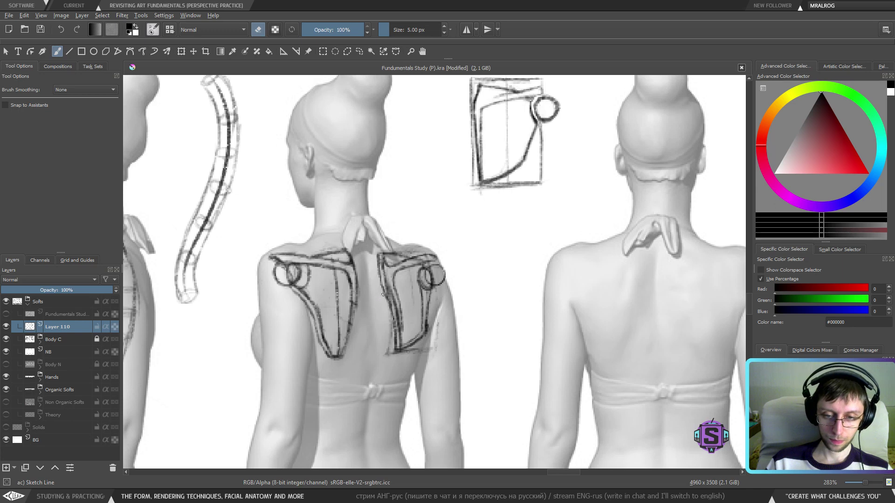
{"action": "mouse_move", "coordinate": [382, 295]}
{"action": "left_mouse_down"}
{"action": "mouse_move", "coordinate": [378, 278]}
{"action": "mouse_move", "coordinate": [392, 325]}
{"action": "left_mouse_up"}
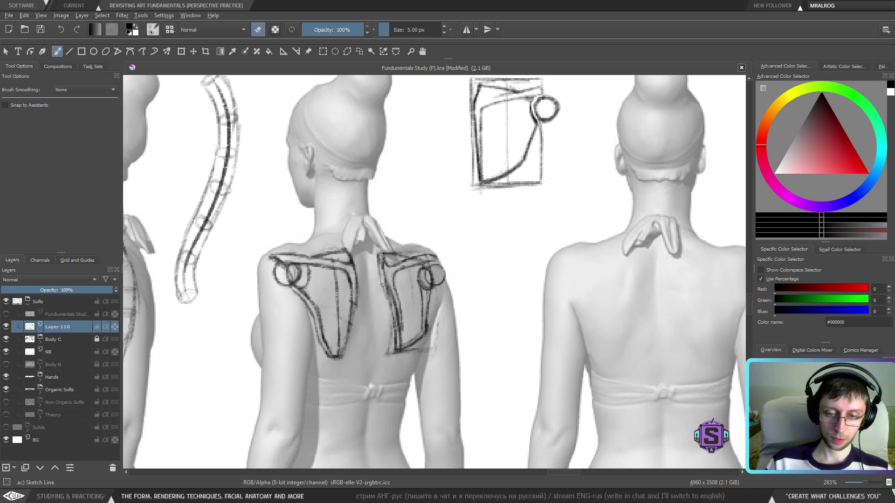
{"action": "key", "text": "e"}
Check both shoulder blades against the neighbouring figures from a distance, in mirrored and normal view.
{"action": "key", "text": "minus"}
{"action": "key", "text": "minus"}
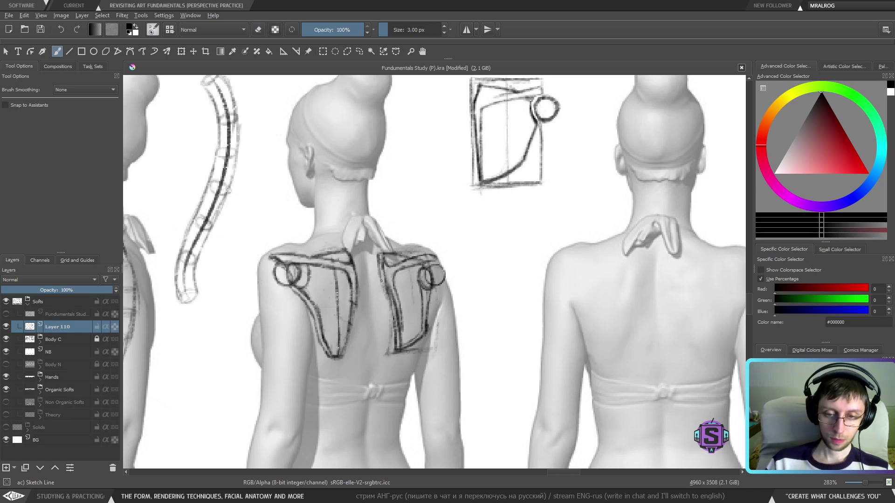
{"action": "key", "text": "minus"}
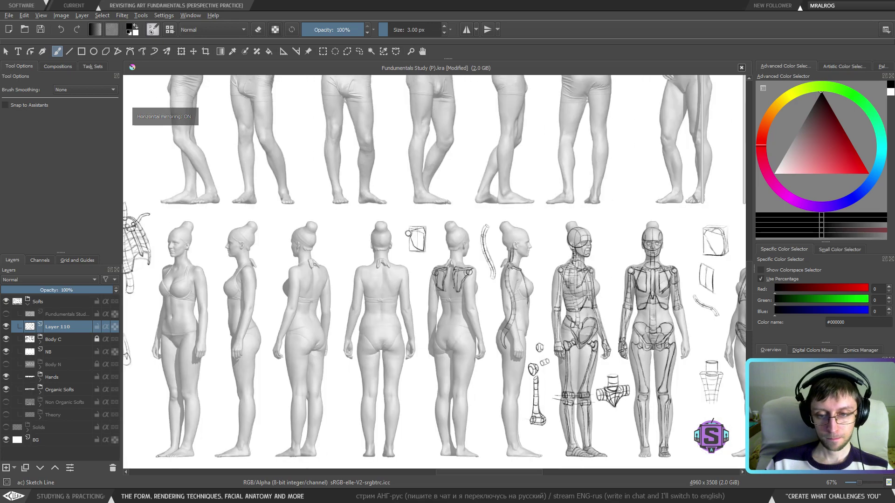
{"action": "key", "text": "plus"}
{"action": "left_click_drag", "start_coordinate": [480, 325], "coordinate": [470, 326]}
{"action": "key", "text": "minus"}
{"action": "key", "text": "minus"}
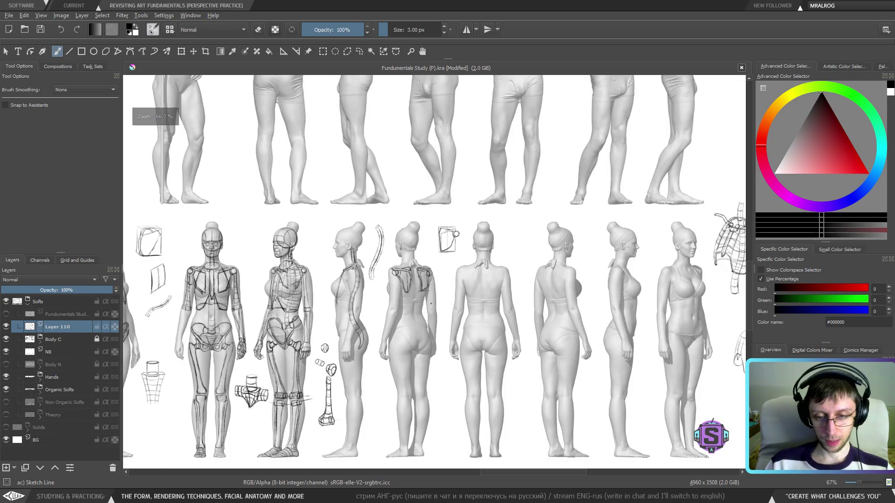
{"action": "key", "text": "plus"}
{"action": "key", "text": "plus"}
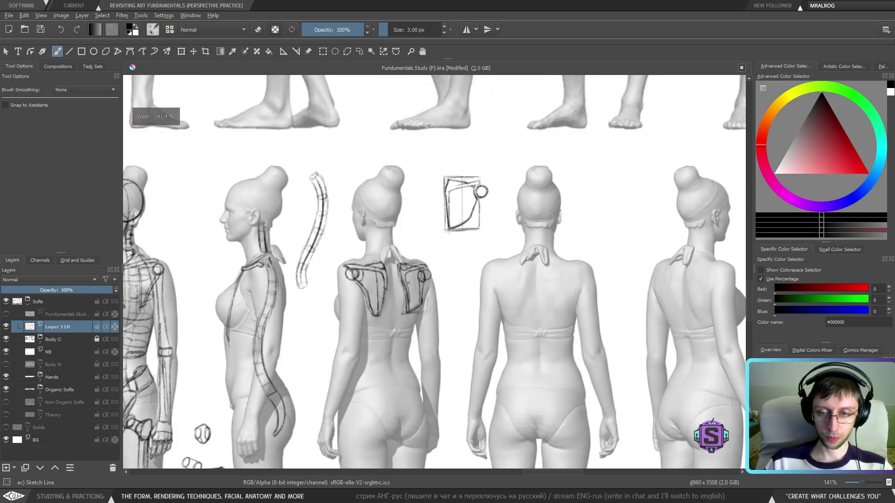
{"action": "key", "text": "minus"}
{"action": "key", "text": "minus"}
{"action": "key", "text": "plus"}
{"action": "key", "text": "plus"}
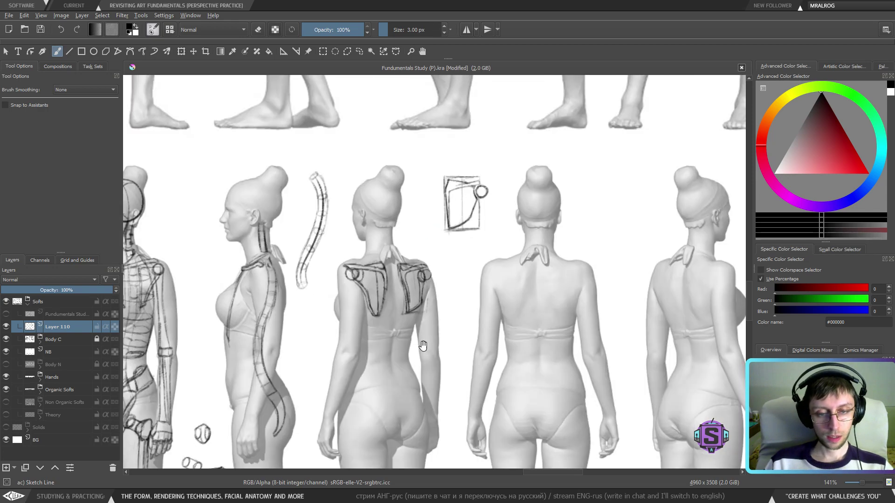
Set the brush size to 3 px and sketch a slanted inner shoulder blade edge on the straight back-view figure.
{"action": "left_click_drag", "start_coordinate": [410, 345], "coordinate": [480, 305]}
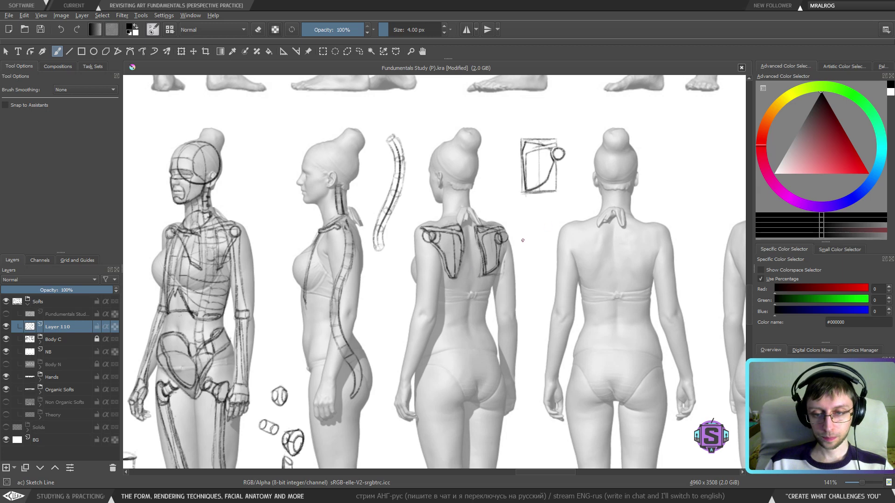
{"action": "key", "text": "bracketleft"}
{"action": "key", "text": "bracketright"}
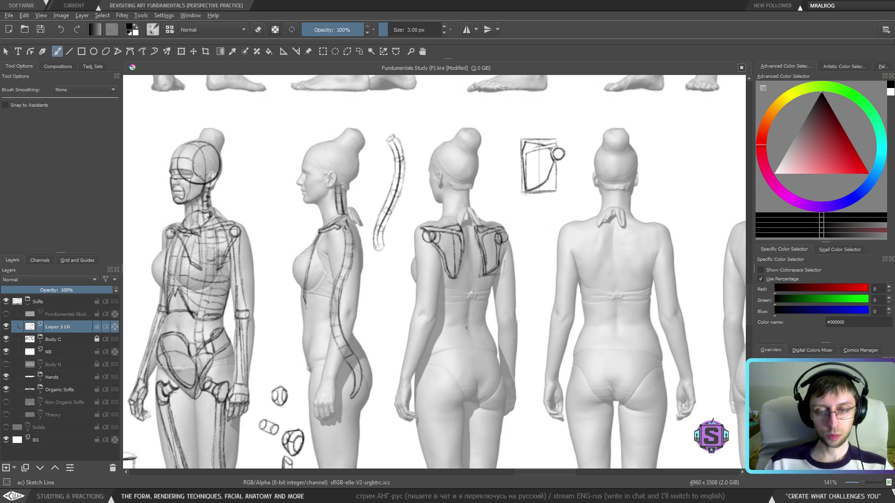
{"action": "left_click_drag", "start_coordinate": [550, 323], "coordinate": [422, 320]}
{"action": "key", "text": "plus"}
{"action": "key", "text": "plus"}
{"action": "left_click_drag", "start_coordinate": [522, 319], "coordinate": [434, 362]}
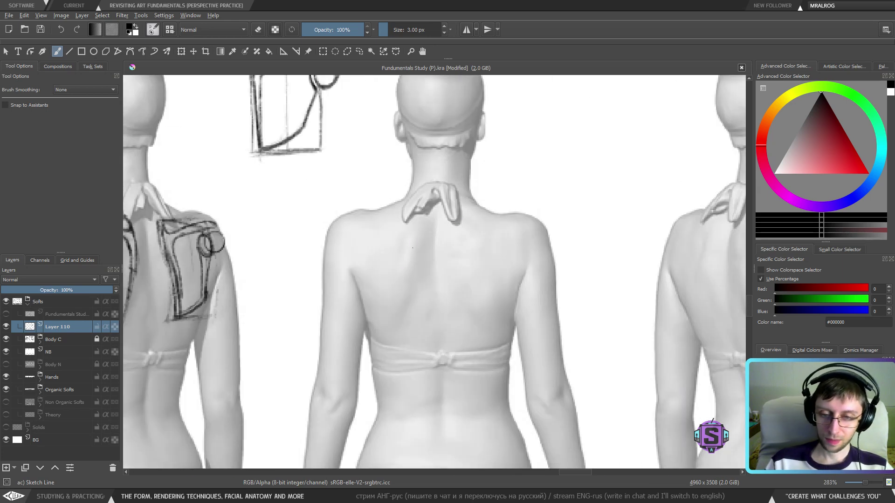
{"action": "mouse_move", "coordinate": [414, 233]}
{"action": "left_mouse_down"}
{"action": "mouse_move", "coordinate": [400, 327]}
{"action": "mouse_move", "coordinate": [413, 274]}
{"action": "mouse_move", "coordinate": [402, 321]}
{"action": "mouse_move", "coordinate": [405, 313]}
{"action": "left_mouse_up"}
{"action": "key", "text": "ctrl+z"}
{"action": "key", "text": "ctrl+z"}
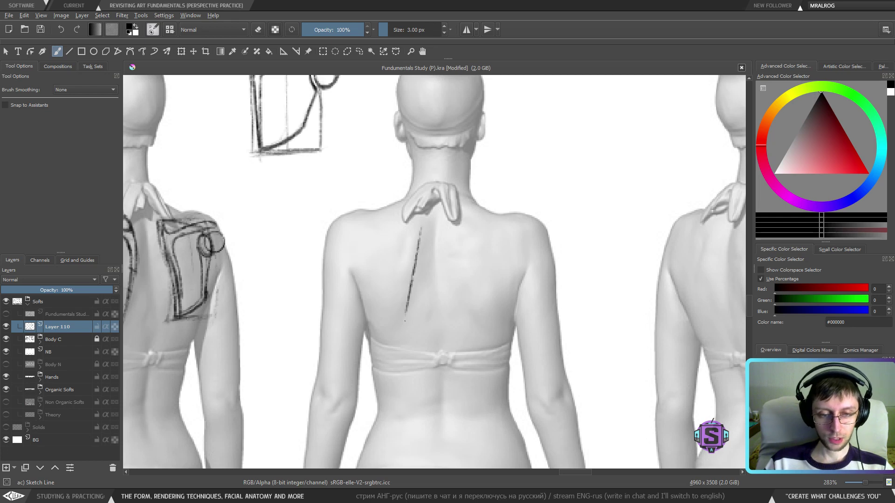
Redraw the left shoulder blade outline on the central back-view figure and add a small circle for the shoulder joint.
{"action": "key", "text": "ctrl+z"}
{"action": "mouse_move", "coordinate": [415, 235]}
{"action": "left_mouse_down"}
{"action": "mouse_move", "coordinate": [403, 333]}
{"action": "mouse_move", "coordinate": [372, 312]}
{"action": "left_mouse_up"}
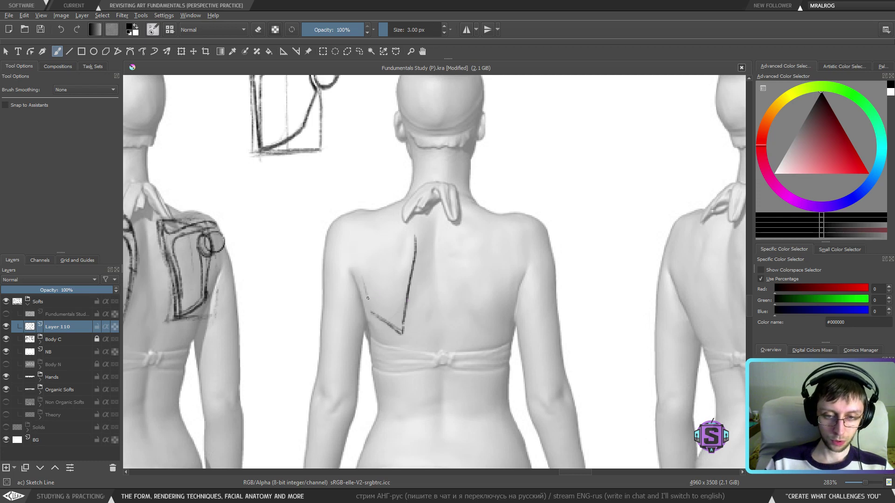
{"action": "mouse_move", "coordinate": [353, 261]}
{"action": "left_mouse_down"}
{"action": "mouse_move", "coordinate": [372, 312]}
{"action": "mouse_move", "coordinate": [353, 261]}
{"action": "left_mouse_up"}
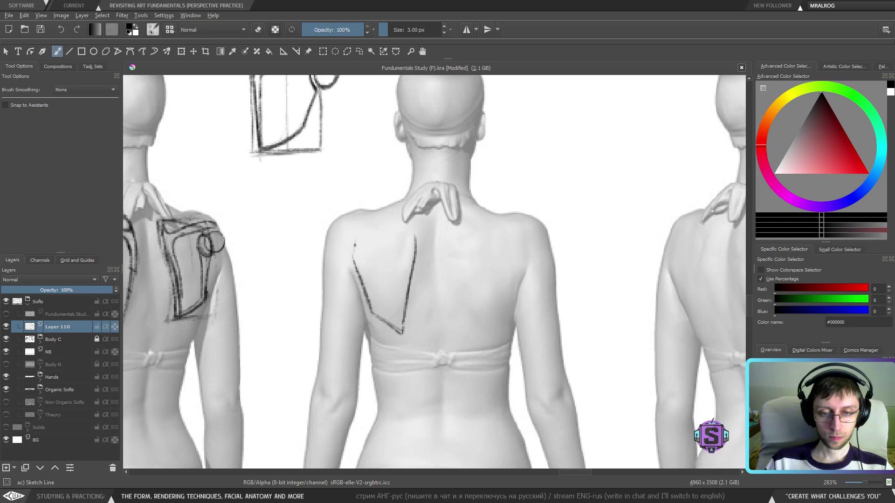
{"action": "mouse_move", "coordinate": [352, 261]}
{"action": "left_mouse_down"}
{"action": "mouse_move", "coordinate": [359, 237]}
{"action": "mouse_move", "coordinate": [396, 228]}
{"action": "mouse_move", "coordinate": [369, 233]}
{"action": "mouse_move", "coordinate": [397, 227]}
{"action": "mouse_move", "coordinate": [417, 245]}
{"action": "mouse_move", "coordinate": [377, 230]}
{"action": "left_mouse_up"}
{"action": "key", "text": "ctrl+z"}
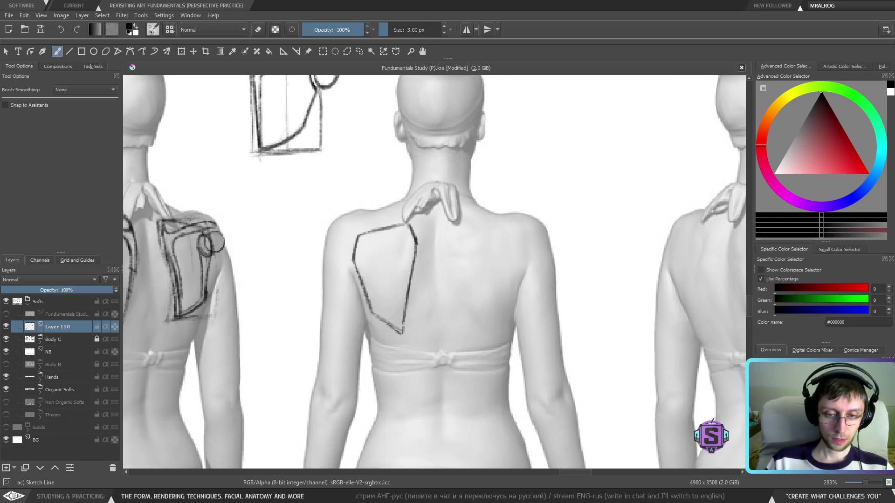
{"action": "mouse_move", "coordinate": [348, 240]}
{"action": "left_mouse_down"}
{"action": "mouse_move", "coordinate": [336, 257]}
{"action": "mouse_move", "coordinate": [353, 247]}
{"action": "mouse_move", "coordinate": [350, 256]}
{"action": "mouse_move", "coordinate": [351, 245]}
{"action": "left_mouse_up"}
{"action": "key", "text": "ctrl+z"}
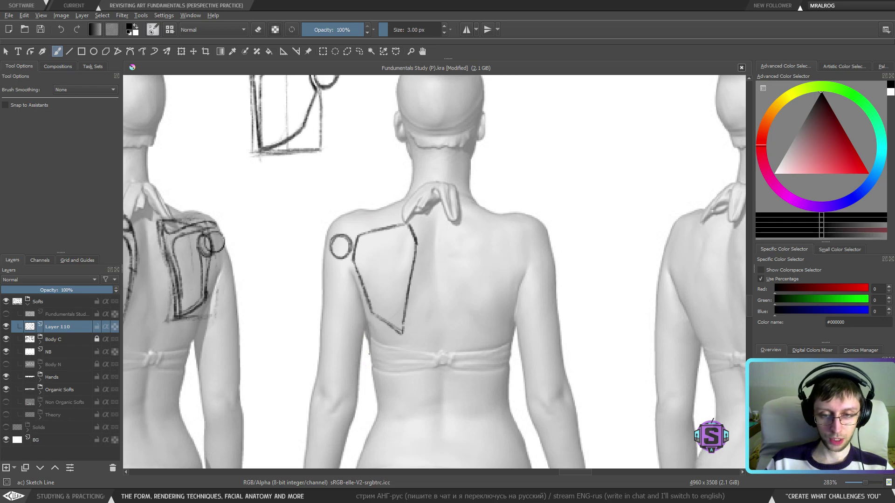
Sketch the scapular spine from the central figure's left shoulder blade over the joint circle and double the blade's edges.
{"action": "key", "text": "minus"}
{"action": "key", "text": "minus"}
{"action": "mouse_move", "coordinate": [462, 310]}
{"action": "left_mouse_down"}
{"action": "mouse_move", "coordinate": [430, 293]}
{"action": "mouse_move", "coordinate": [481, 273]}
{"action": "mouse_move", "coordinate": [492, 317]}
{"action": "mouse_move", "coordinate": [451, 304]}
{"action": "mouse_move", "coordinate": [456, 294]}
{"action": "left_mouse_up"}
{"action": "key", "text": "plus"}
{"action": "left_click_drag", "start_coordinate": [424, 260], "coordinate": [423, 296]}
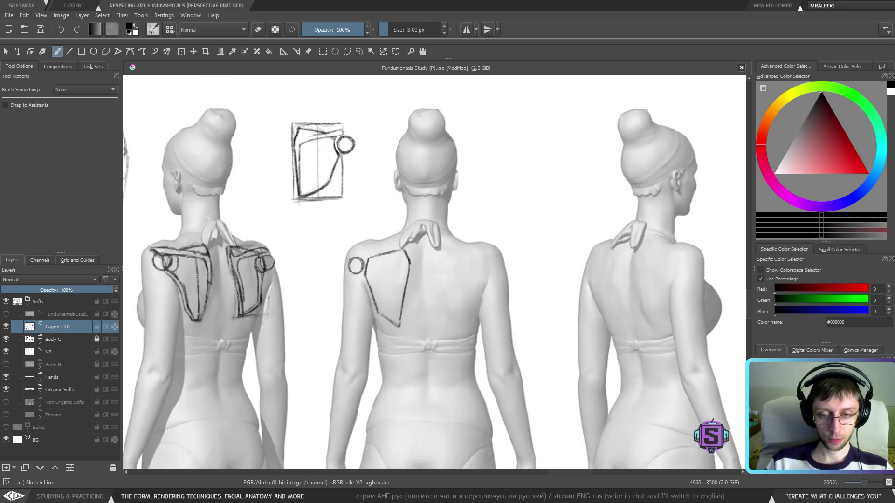
{"action": "mouse_move", "coordinate": [356, 256]}
{"action": "left_mouse_down"}
{"action": "mouse_move", "coordinate": [403, 264]}
{"action": "mouse_move", "coordinate": [398, 318]}
{"action": "left_mouse_up"}
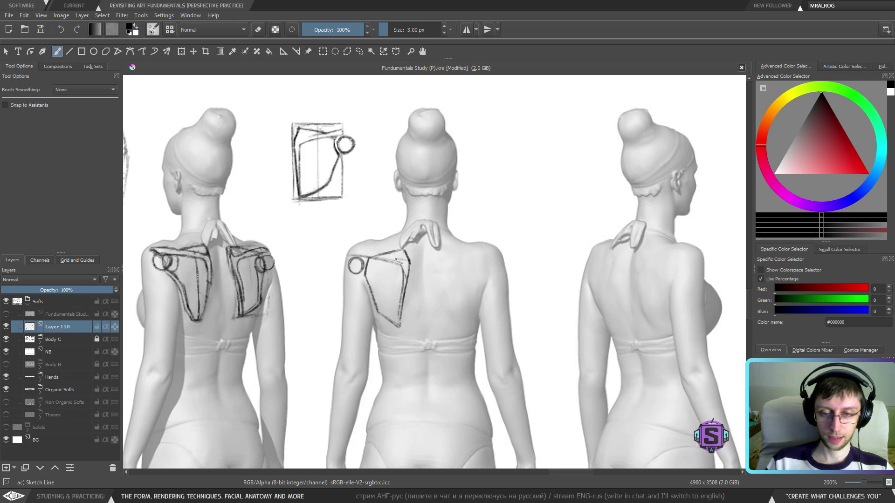
{"action": "mouse_move", "coordinate": [397, 259]}
{"action": "left_mouse_down"}
{"action": "mouse_move", "coordinate": [408, 261]}
{"action": "mouse_move", "coordinate": [355, 252]}
{"action": "mouse_move", "coordinate": [404, 270]}
{"action": "left_mouse_up"}
{"action": "mouse_move", "coordinate": [389, 261]}
{"action": "left_mouse_down"}
{"action": "mouse_move", "coordinate": [404, 268]}
{"action": "mouse_move", "coordinate": [393, 262]}
{"action": "left_mouse_up"}
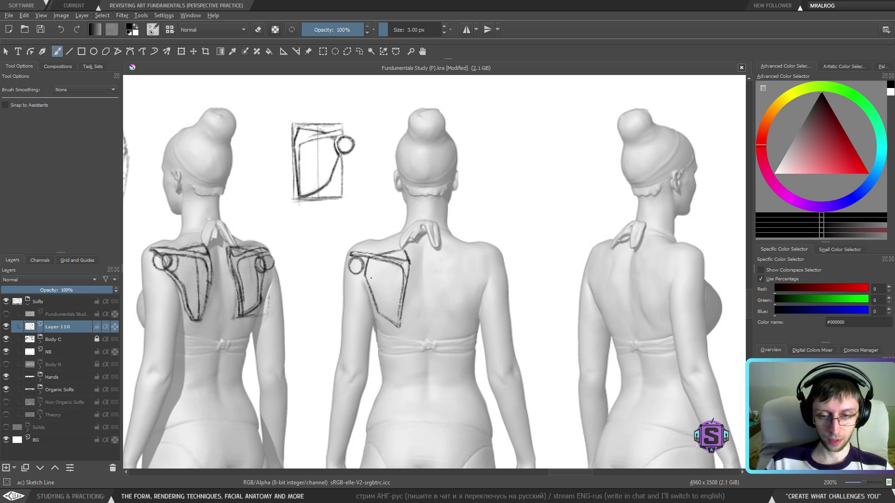
{"action": "mouse_move", "coordinate": [371, 275]}
{"action": "left_mouse_down"}
{"action": "mouse_move", "coordinate": [372, 260]}
{"action": "mouse_move", "coordinate": [381, 309]}
{"action": "left_mouse_up"}
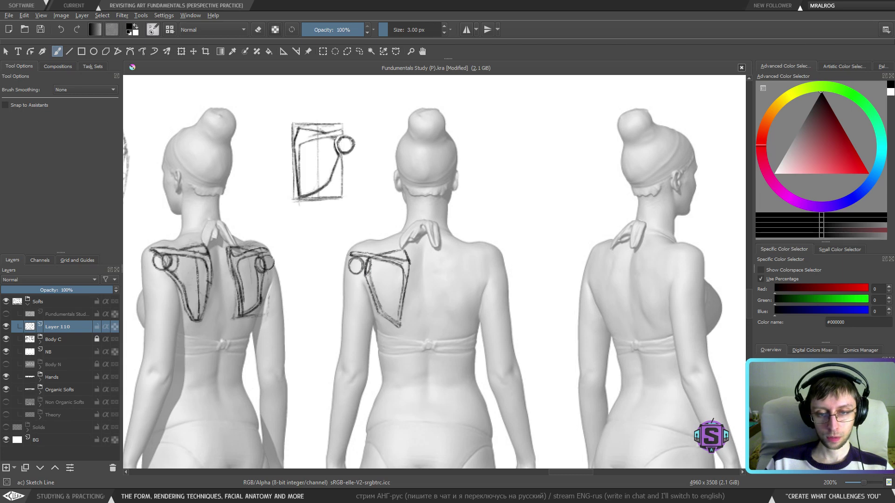
{"action": "left_click_drag", "start_coordinate": [385, 257], "coordinate": [401, 254]}
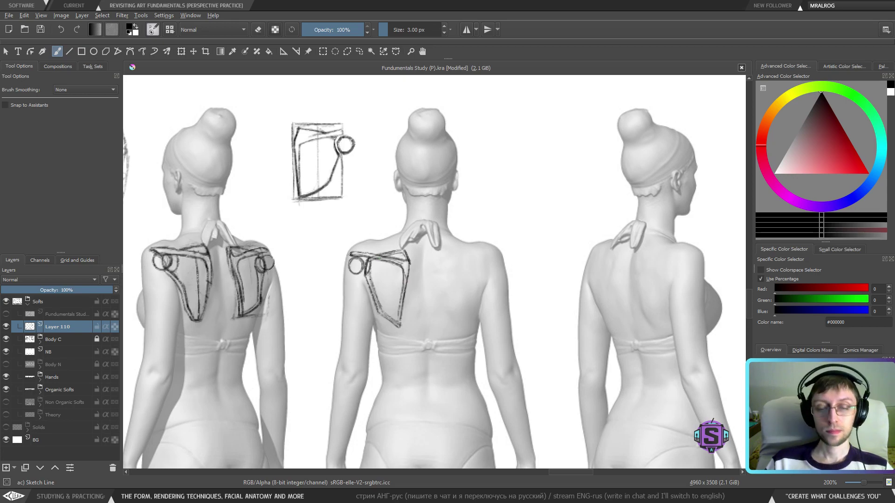
Check the shoulder blade drawing in horizontally mirrored view and set the brush size to 4 px.
{"action": "key", "text": "ctrl+minus"}
{"action": "key", "text": "m"}
{"action": "key", "text": "m"}
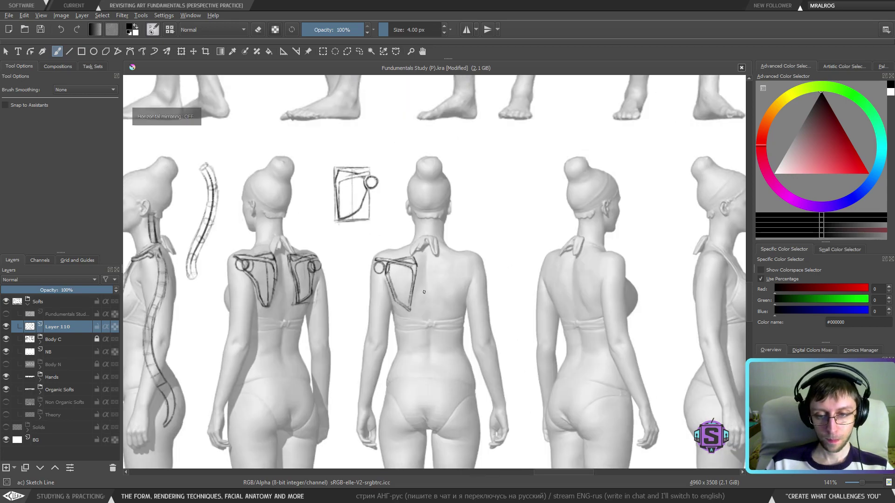
{"action": "key", "text": "ctrl+minus"}
{"action": "key", "text": "ctrl+minus"}
{"action": "key", "text": "bracketright"}
{"action": "key", "text": "ctrl+plus"}
{"action": "key", "text": "ctrl+plus"}
{"action": "key", "text": "ctrl+plus"}
{"action": "key", "text": "ctrl+plus"}
{"action": "left_click_drag", "start_coordinate": [396, 326], "coordinate": [388, 375]}
Try to rework the lower curved edge of the standalone shoulder blade sketch between the two back-view figures.
{"action": "key", "text": "e"}
{"action": "mouse_move", "coordinate": [317, 246]}
{"action": "left_mouse_down"}
{"action": "mouse_move", "coordinate": [348, 227]}
{"action": "mouse_move", "coordinate": [331, 240]}
{"action": "left_mouse_up"}
{"action": "key", "text": "ctrl+z"}
{"action": "key", "text": "e"}
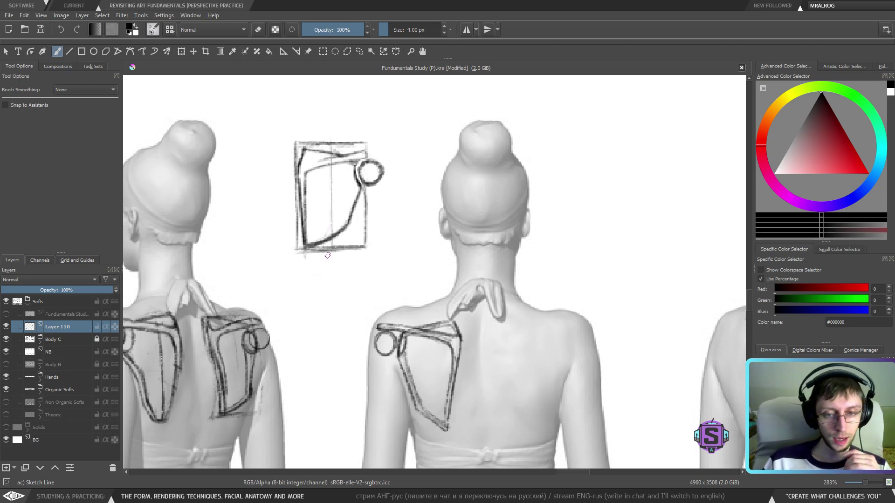
{"action": "left_click_drag", "start_coordinate": [310, 242], "coordinate": [345, 224]}
{"action": "left_click_drag", "start_coordinate": [338, 227], "coordinate": [314, 241]}
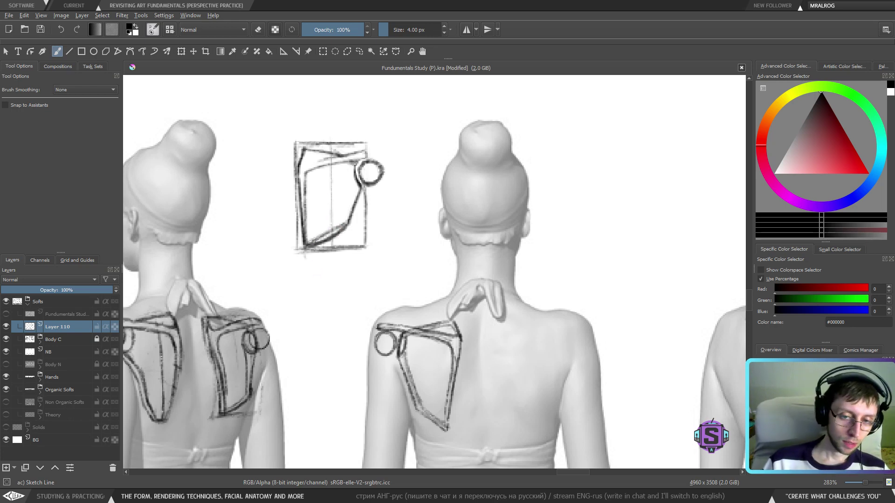
{"action": "key", "text": "ctrl+z"}
{"action": "key", "text": "ctrl+z"}
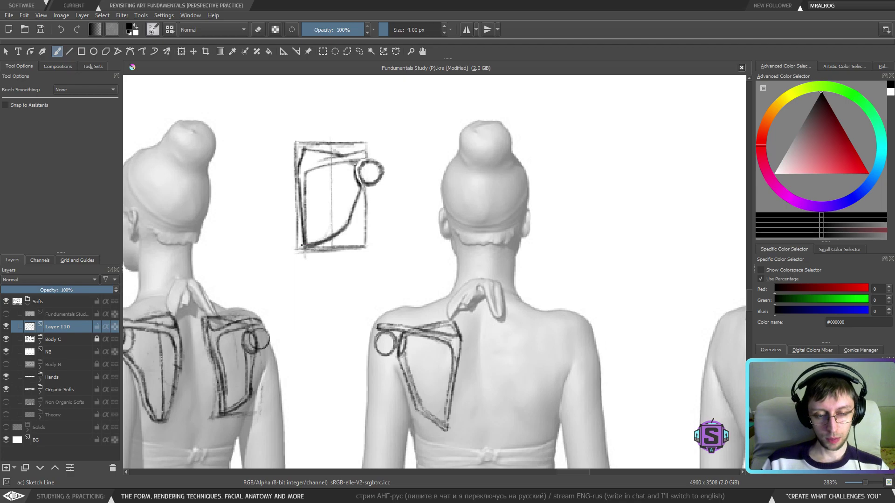
Refine the end of the scapular spine beside the joint circle on the standalone shoulder blade sketch.
{"action": "key", "text": "minus"}
{"action": "key", "text": "minus"}
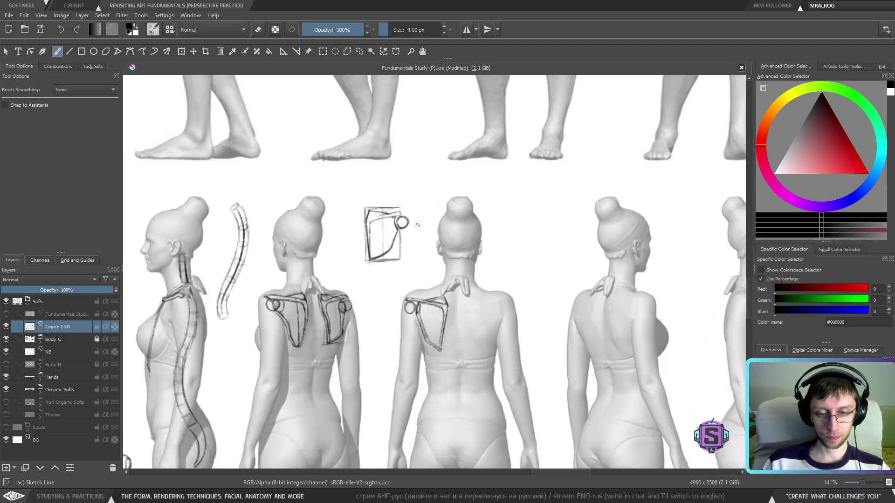
{"action": "key", "text": "plus"}
{"action": "key", "text": "plus"}
{"action": "mouse_move", "coordinate": [366, 362]}
{"action": "left_mouse_down"}
{"action": "mouse_move", "coordinate": [678, 275]}
{"action": "mouse_move", "coordinate": [397, 318]}
{"action": "left_mouse_up"}
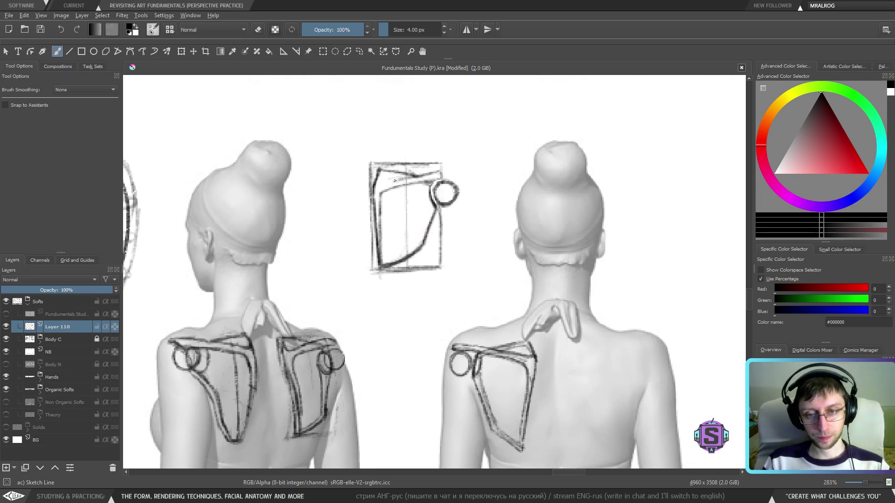
{"action": "key", "text": "e"}
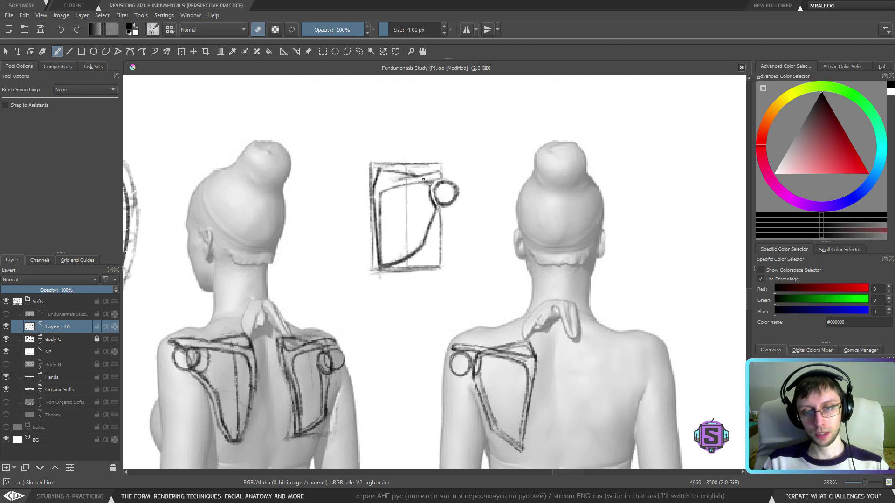
{"action": "key", "text": "e"}
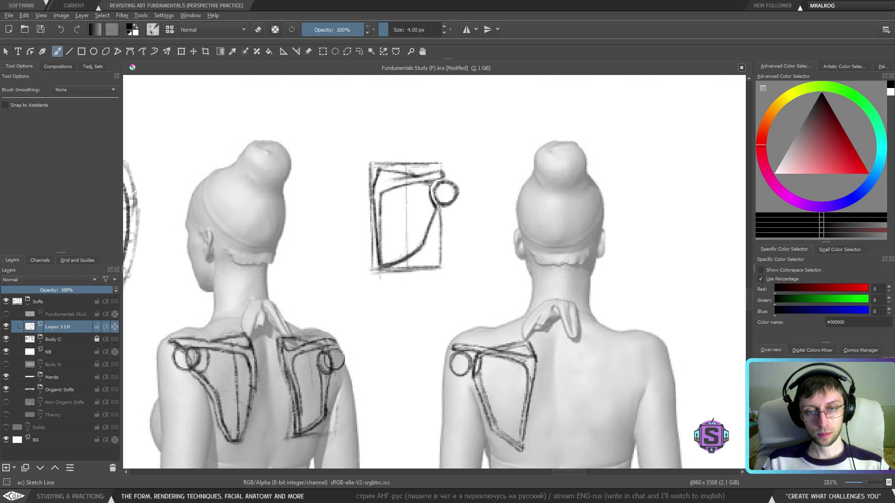
{"action": "key", "text": "e"}
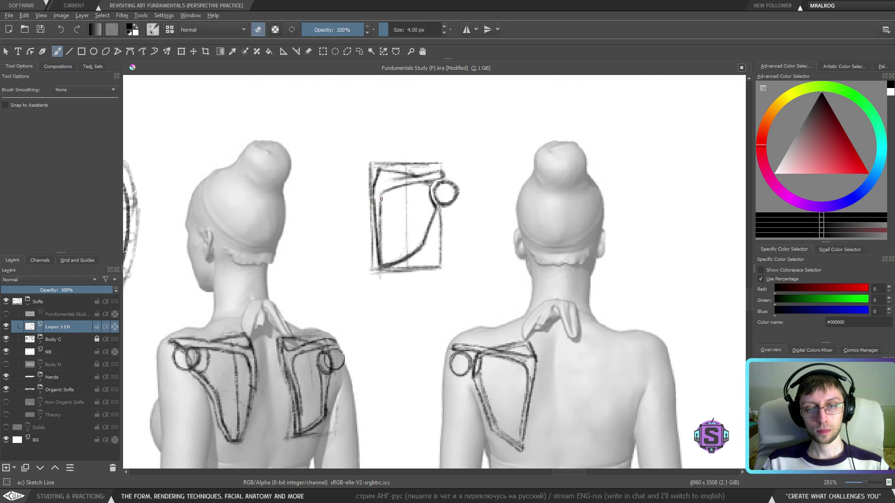
{"action": "key", "text": "e"}
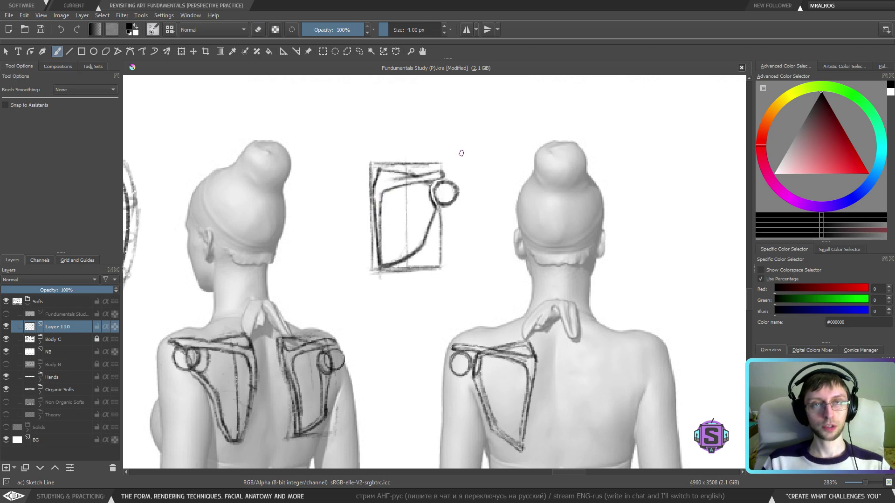
Look over the rows of standing figures and construction sketches on the study sheet.
{"action": "key", "text": "minus"}
{"action": "key", "text": "minus"}
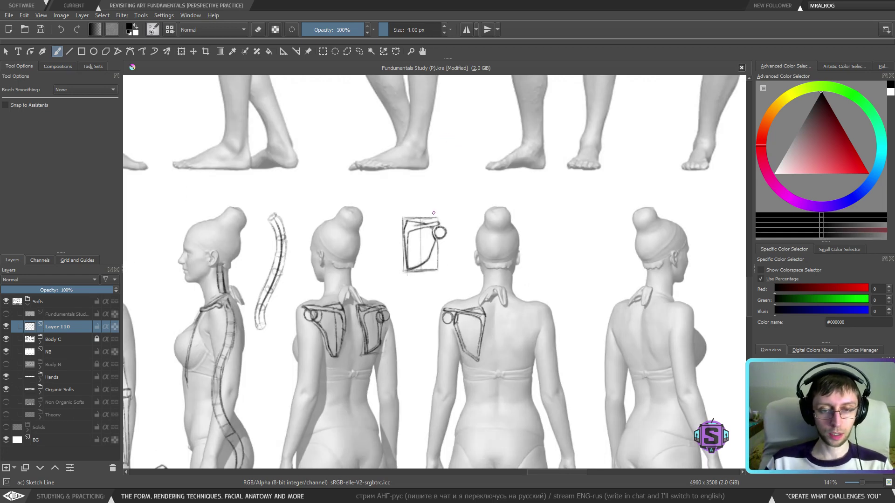
{"action": "key", "text": "minus"}
{"action": "key", "text": "minus"}
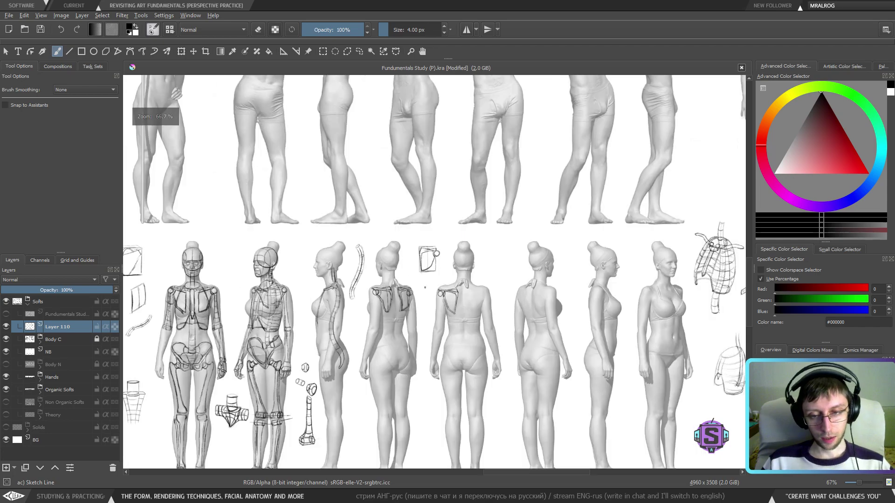
{"action": "left_click_drag", "start_coordinate": [422, 284], "coordinate": [391, 287]}
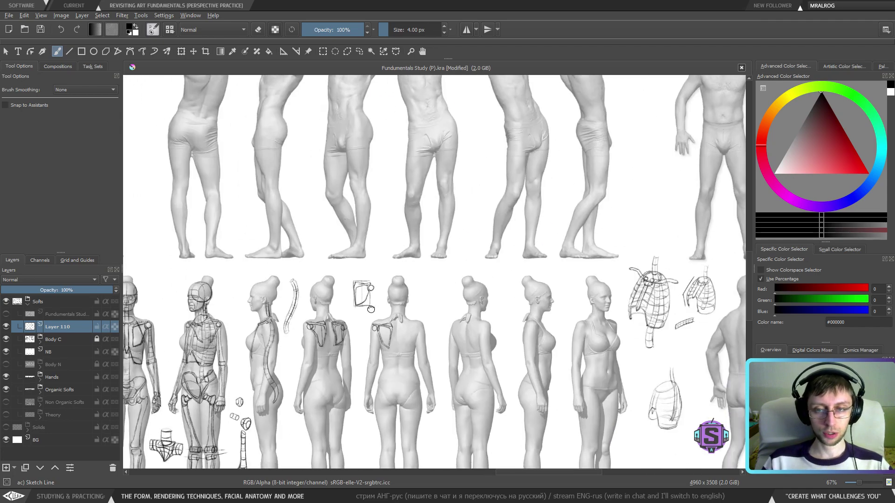
{"action": "left_click_drag", "start_coordinate": [549, 301], "coordinate": [472, 250]}
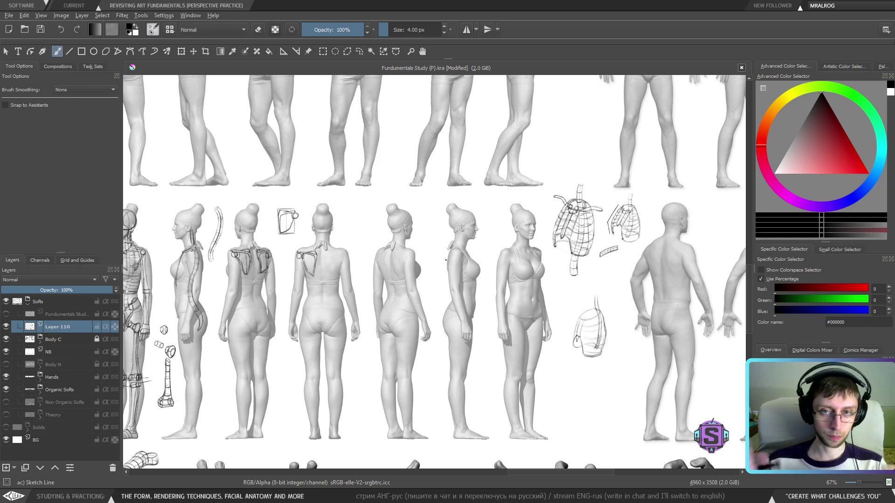
{"action": "scroll", "coordinate": [446, 260], "scroll_direction": "down", "scroll_amount": 2}
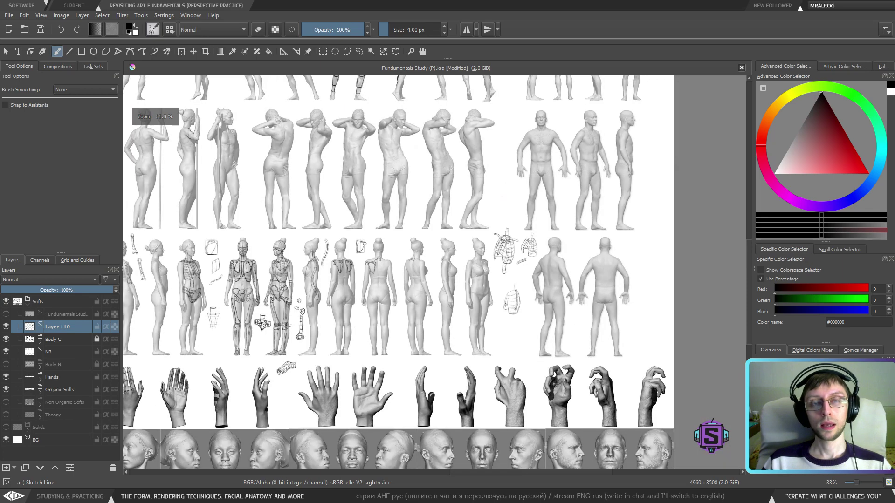
{"action": "key", "text": "minus"}
{"action": "key", "text": "minus"}
{"action": "key", "text": "plus"}
{"action": "key", "text": "plus"}
{"action": "key", "text": "plus"}
{"action": "key", "text": "plus"}
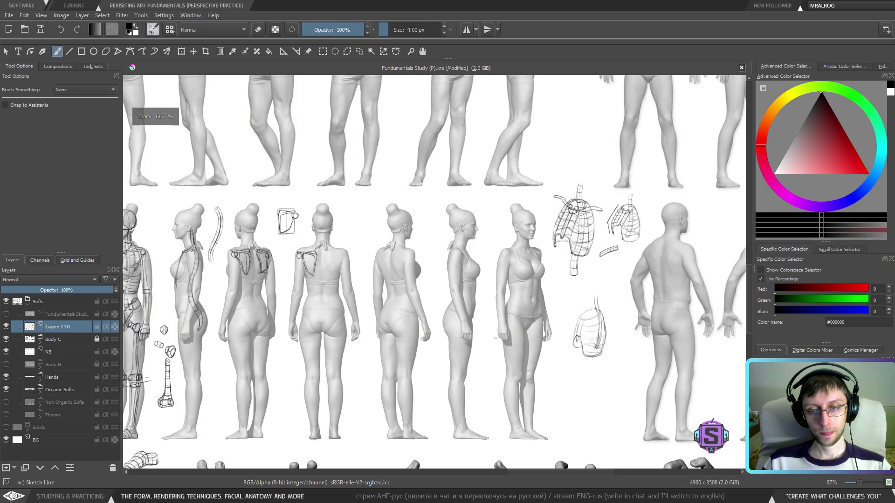
Try to darken the lower front corner of the larger ribcage sketch beside the three-quarter female figure.
{"action": "left_click_drag", "start_coordinate": [568, 338], "coordinate": [483, 327]}
{"action": "scroll", "coordinate": [538, 224], "scroll_direction": "up", "scroll_amount": 3}
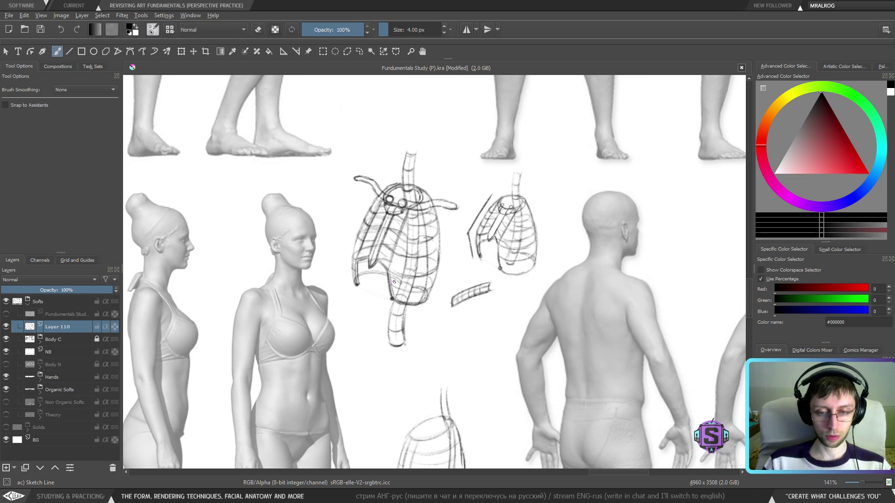
{"action": "scroll", "coordinate": [393, 282], "scroll_direction": "up", "scroll_amount": 3}
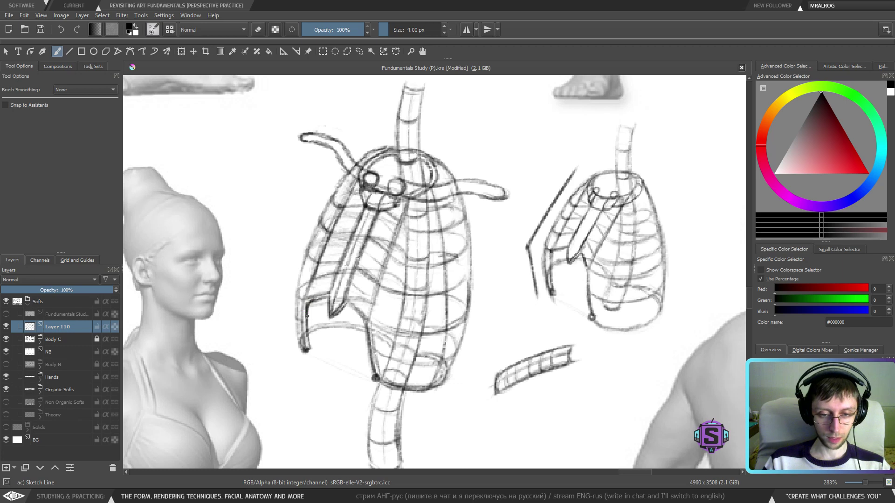
{"action": "mouse_move", "coordinate": [307, 317]}
{"action": "left_mouse_down"}
{"action": "mouse_move", "coordinate": [317, 302]}
{"action": "mouse_move", "coordinate": [307, 299]}
{"action": "left_mouse_up"}
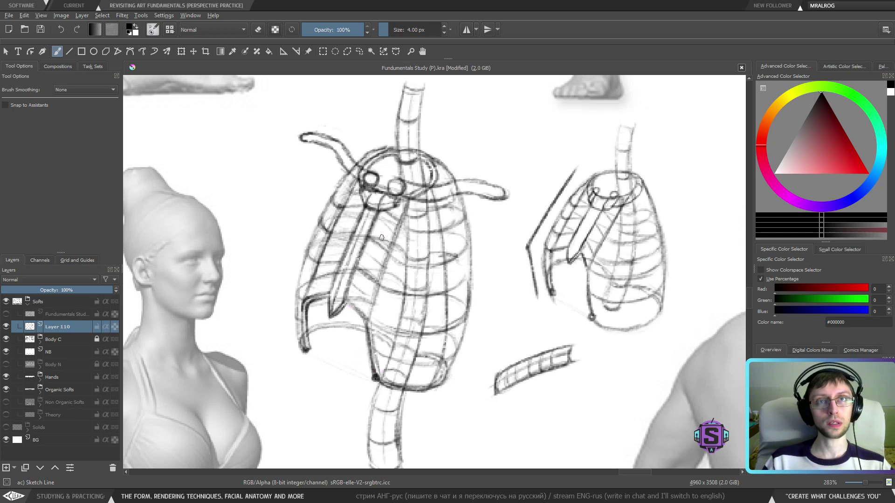
{"action": "key", "text": "ctrl+z"}
{"action": "key", "text": "ctrl+z"}
{"action": "key", "text": "ctrl+z"}
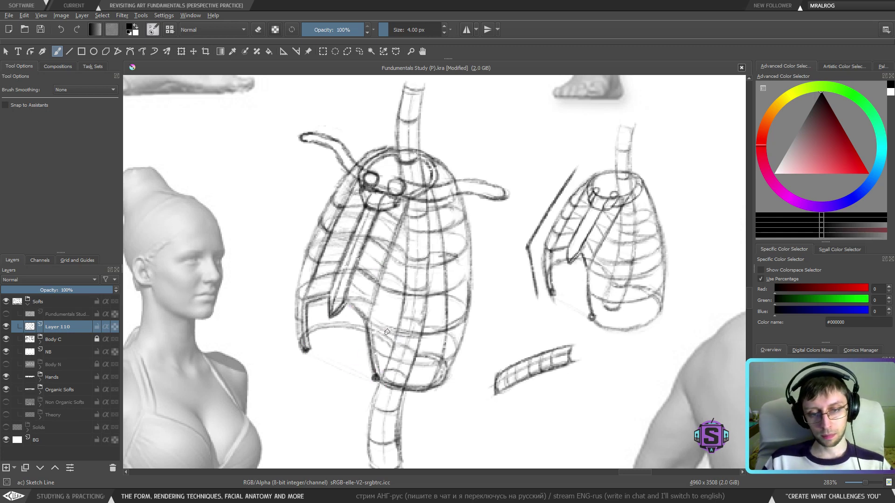
Look through the muscular male figures, the hands and the back-view female figure with arm, shoulder blade and pelvis construction.
{"action": "key", "text": "ctrl+minus"}
{"action": "key", "text": "ctrl+minus"}
{"action": "left_click_drag", "start_coordinate": [439, 335], "coordinate": [495, 326]}
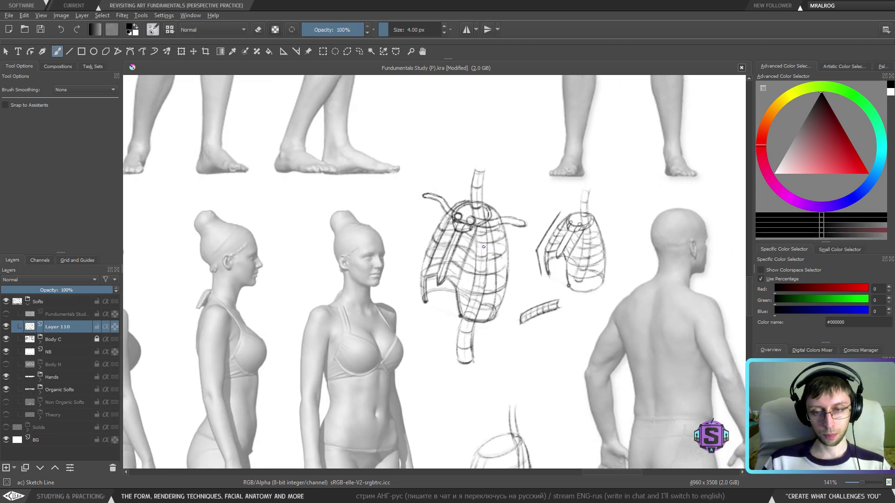
{"action": "scroll", "coordinate": [484, 247], "scroll_direction": "up", "scroll_amount": 1}
{"action": "scroll", "coordinate": [443, 219], "scroll_direction": "down", "scroll_amount": 1}
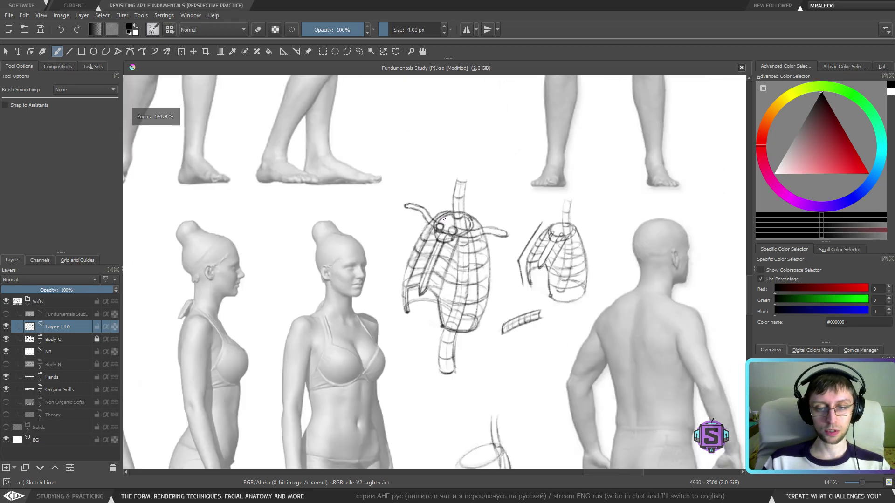
{"action": "mouse_move", "coordinate": [444, 218]}
{"action": "left_mouse_down"}
{"action": "mouse_move", "coordinate": [450, 254]}
{"action": "mouse_move", "coordinate": [437, 320]}
{"action": "mouse_move", "coordinate": [393, 383]}
{"action": "mouse_move", "coordinate": [551, 342]}
{"action": "mouse_move", "coordinate": [643, 354]}
{"action": "left_mouse_up"}
{"action": "scroll", "coordinate": [366, 280], "scroll_direction": "up", "scroll_amount": 5}
{"action": "mouse_move", "coordinate": [173, 329]}
{"action": "left_mouse_down"}
{"action": "mouse_move", "coordinate": [595, 337]}
{"action": "mouse_move", "coordinate": [707, 321]}
{"action": "left_mouse_up"}
{"action": "left_click_drag", "start_coordinate": [168, 400], "coordinate": [767, 355]}
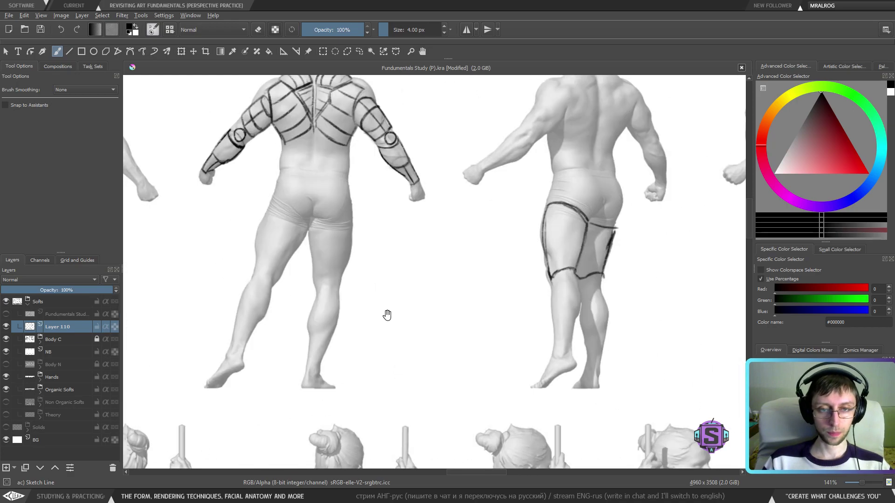
{"action": "mouse_move", "coordinate": [159, 354]}
{"action": "left_mouse_down"}
{"action": "mouse_move", "coordinate": [335, 349]}
{"action": "mouse_move", "coordinate": [479, 364]}
{"action": "left_mouse_up"}
{"action": "left_click_drag", "start_coordinate": [522, 293], "coordinate": [631, 281]}
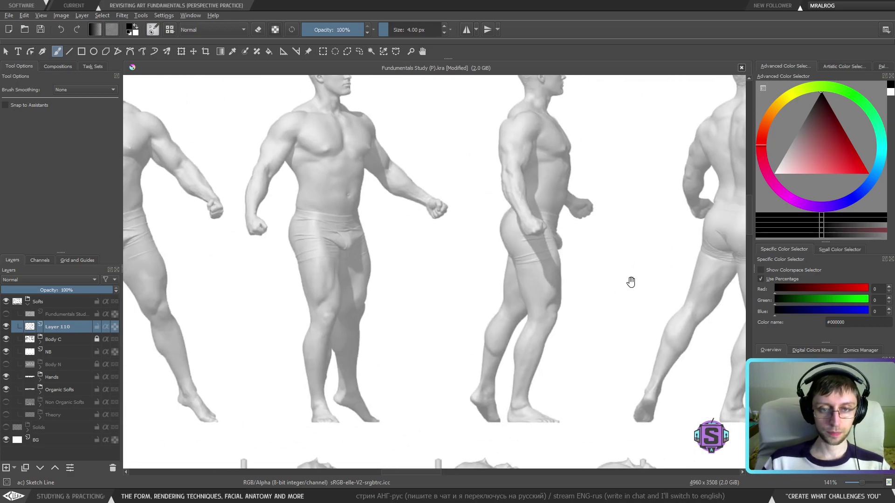
{"action": "scroll", "coordinate": [630, 282], "scroll_direction": "down", "scroll_amount": 4}
{"action": "left_click_drag", "start_coordinate": [492, 452], "coordinate": [477, 226]}
{"action": "scroll", "coordinate": [587, 324], "scroll_direction": "up", "scroll_amount": 2}
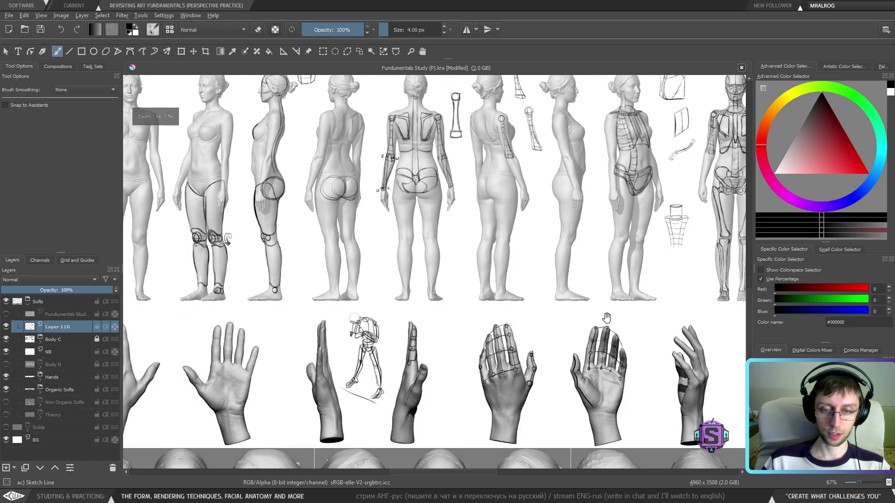
{"action": "left_click_drag", "start_coordinate": [607, 318], "coordinate": [522, 336]}
{"action": "scroll", "coordinate": [521, 336], "scroll_direction": "up", "scroll_amount": 2}
{"action": "mouse_move", "coordinate": [247, 182]}
{"action": "left_mouse_down"}
{"action": "mouse_move", "coordinate": [613, 397]}
{"action": "mouse_move", "coordinate": [574, 408]}
{"action": "left_mouse_up"}
{"action": "mouse_move", "coordinate": [635, 342]}
{"action": "left_mouse_down"}
{"action": "mouse_move", "coordinate": [546, 356]}
{"action": "mouse_move", "coordinate": [490, 379]}
{"action": "left_mouse_up"}
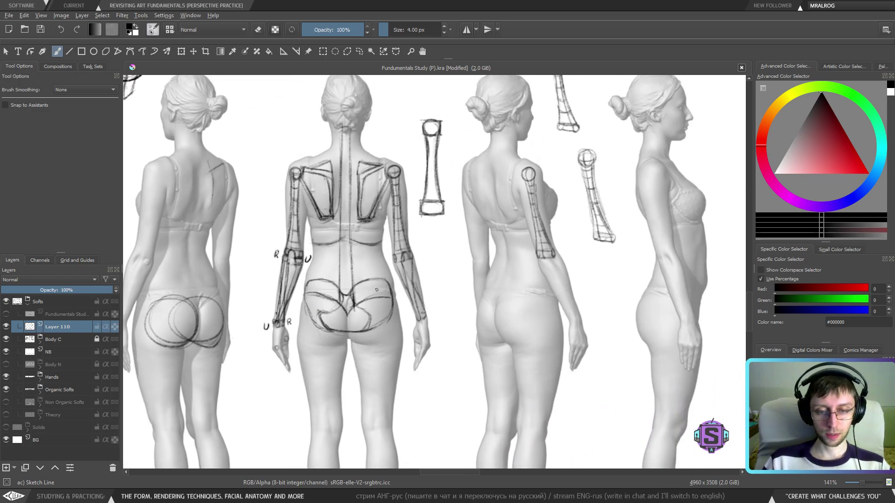
Select the pelvis and buttock construction on the back-view female figure freehand, delete it and clear the selection.
{"action": "key", "text": "minus"}
{"action": "key", "text": "minus"}
{"action": "mouse_move", "coordinate": [670, 333]}
{"action": "left_mouse_down"}
{"action": "mouse_move", "coordinate": [661, 332]}
{"action": "mouse_move", "coordinate": [690, 309]}
{"action": "left_mouse_up"}
{"action": "key", "text": "plus"}
{"action": "key", "text": "plus"}
{"action": "key", "text": "l"}
{"action": "mouse_move", "coordinate": [441, 303]}
{"action": "left_mouse_down"}
{"action": "mouse_move", "coordinate": [437, 237]}
{"action": "mouse_move", "coordinate": [403, 235]}
{"action": "left_mouse_up"}
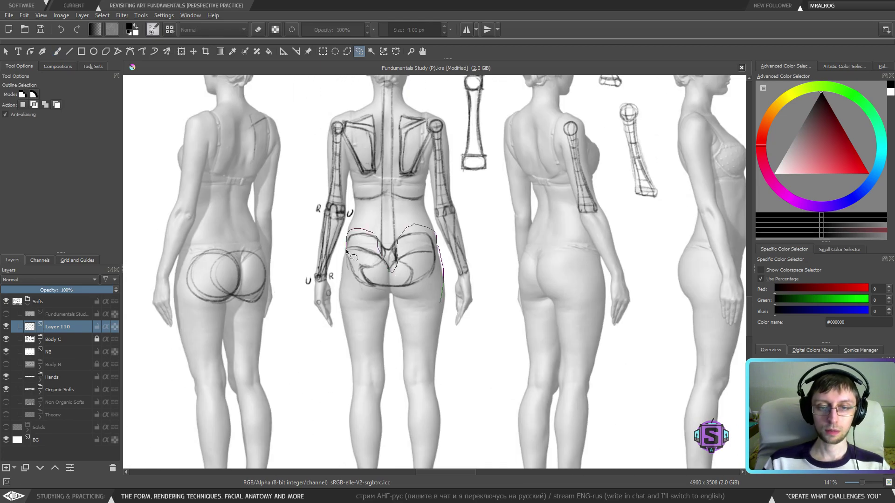
{"action": "left_click_drag", "start_coordinate": [346, 248], "coordinate": [373, 291]}
{"action": "key", "text": "Delete"}
{"action": "key", "text": "ctrl+shift+a"}
Erase the leftover tailbone strokes at the base of the back-view figure's spine with an 8 px eraser.
{"action": "key", "text": "b"}
{"action": "key", "text": "e"}
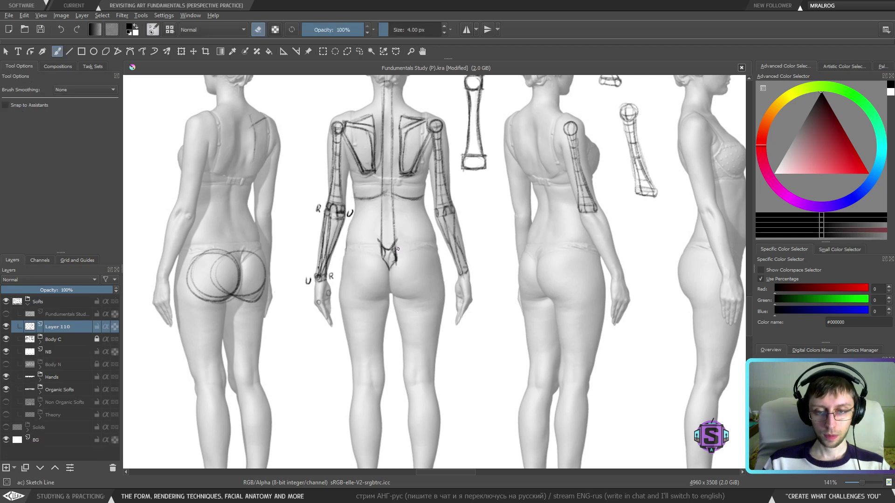
{"action": "key", "text": "bracketright"}
{"action": "key", "text": "bracketright"}
{"action": "key", "text": "bracketright"}
{"action": "key", "text": "bracketright"}
{"action": "mouse_move", "coordinate": [397, 240]}
{"action": "left_mouse_down"}
{"action": "mouse_move", "coordinate": [397, 262]}
{"action": "mouse_move", "coordinate": [376, 268]}
{"action": "left_mouse_up"}
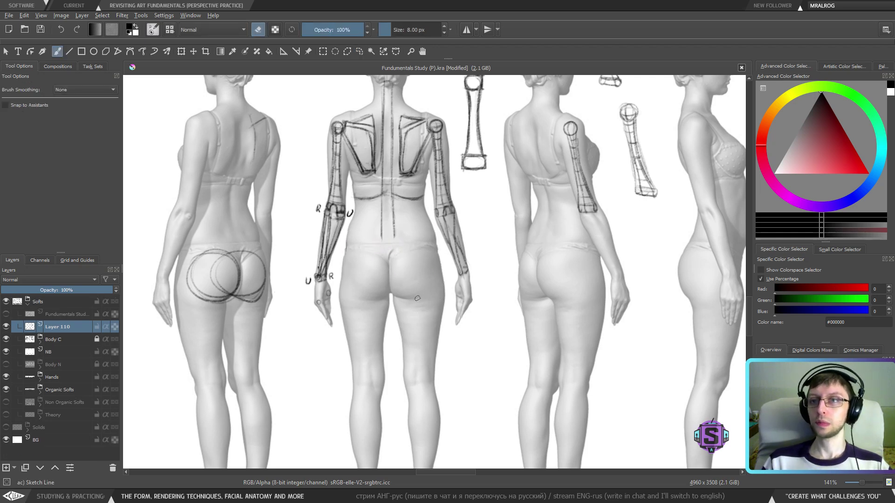
Sketch the curved upper rim of a pelvis outward from the top of the standalone tapered spine block, using a 6 px brush.
{"action": "key", "text": "minus"}
{"action": "key", "text": "minus"}
{"action": "mouse_move", "coordinate": [491, 309]}
{"action": "left_mouse_down"}
{"action": "mouse_move", "coordinate": [323, 330]}
{"action": "mouse_move", "coordinate": [187, 307]}
{"action": "left_mouse_up"}
{"action": "key", "text": "plus"}
{"action": "key", "text": "plus"}
{"action": "left_click_drag", "start_coordinate": [175, 263], "coordinate": [220, 278]}
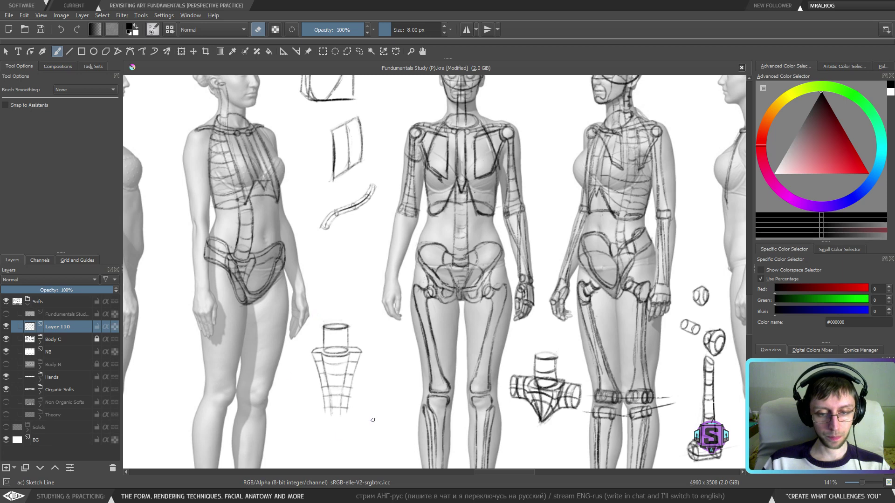
{"action": "mouse_move", "coordinate": [349, 387]}
{"action": "left_mouse_down"}
{"action": "mouse_move", "coordinate": [382, 350]}
{"action": "mouse_move", "coordinate": [438, 331]}
{"action": "left_mouse_up"}
{"action": "key", "text": "bracketleft"}
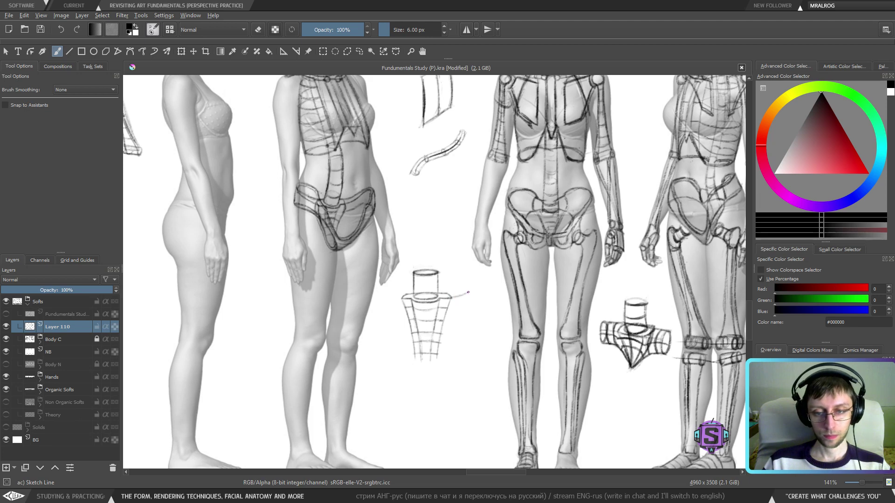
{"action": "mouse_move", "coordinate": [468, 292]}
{"action": "left_mouse_down"}
{"action": "mouse_move", "coordinate": [484, 289]}
{"action": "mouse_move", "coordinate": [458, 291]}
{"action": "mouse_move", "coordinate": [484, 290]}
{"action": "mouse_move", "coordinate": [488, 299]}
{"action": "mouse_move", "coordinate": [481, 297]}
{"action": "left_mouse_up"}
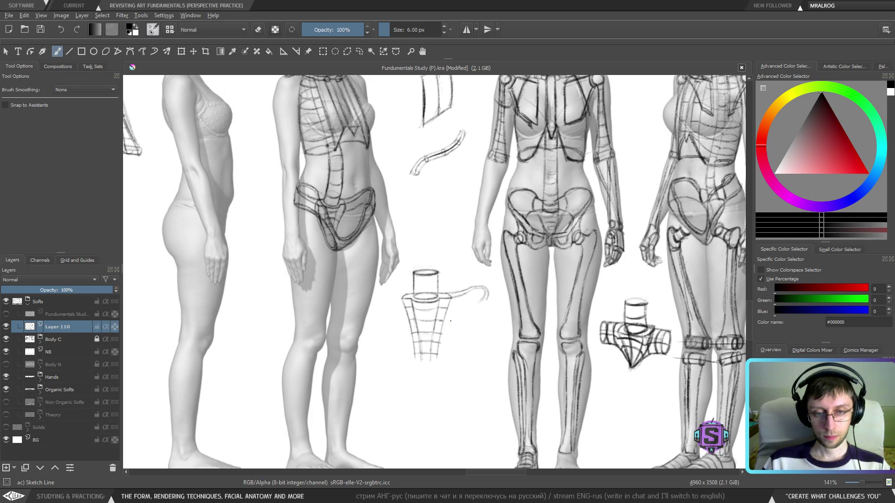
{"action": "key", "text": "e"}
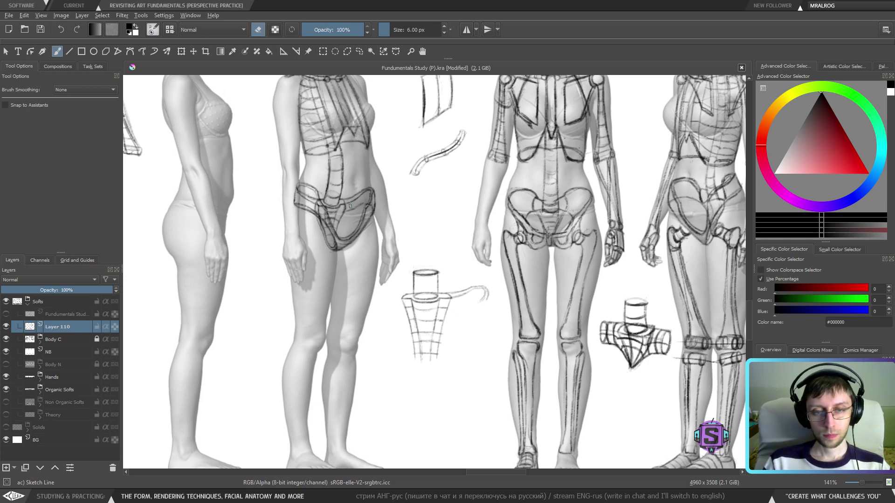
{"action": "key", "text": "e"}
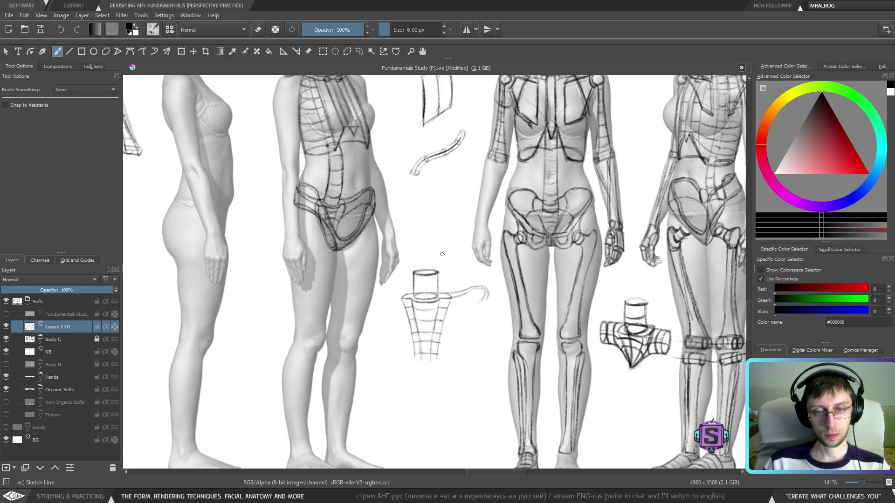
Sketch the rounded outer side and inner hook below the end of the pelvic rim, undoing the long stroke toward the block's base.
{"action": "left_click_drag", "start_coordinate": [498, 305], "coordinate": [467, 306]}
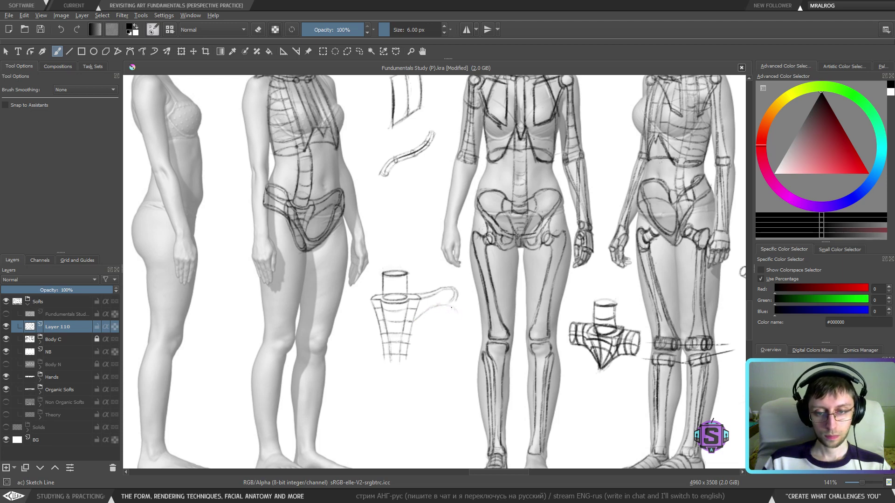
{"action": "mouse_move", "coordinate": [456, 309]}
{"action": "left_mouse_down"}
{"action": "mouse_move", "coordinate": [455, 323]}
{"action": "mouse_move", "coordinate": [462, 317]}
{"action": "mouse_move", "coordinate": [439, 317]}
{"action": "left_mouse_up"}
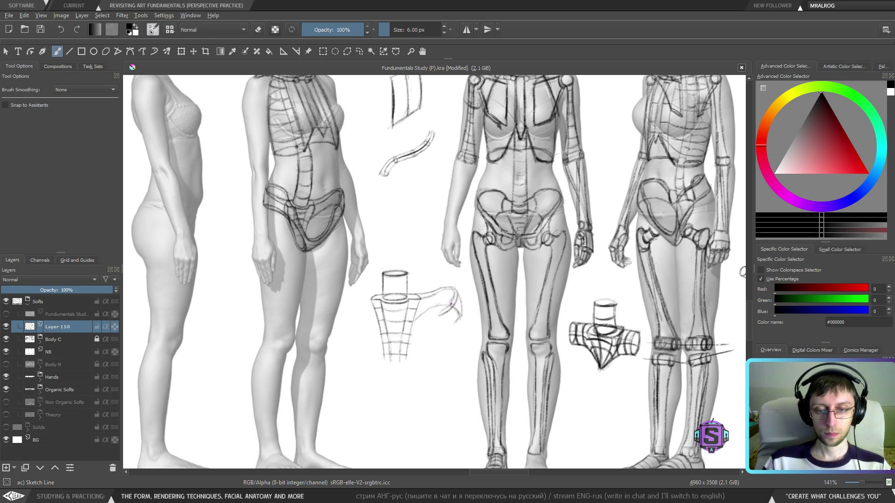
{"action": "left_click_drag", "start_coordinate": [451, 304], "coordinate": [440, 313]}
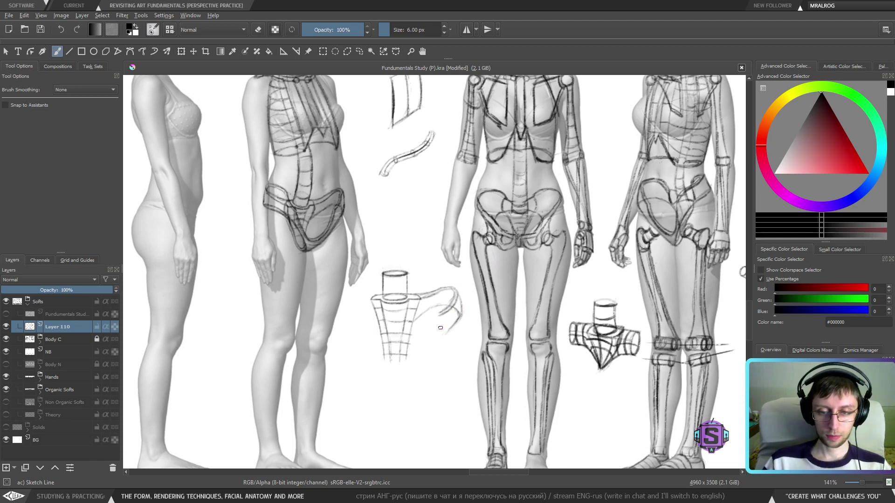
{"action": "mouse_move", "coordinate": [440, 317]}
{"action": "left_mouse_down"}
{"action": "mouse_move", "coordinate": [414, 367]}
{"action": "mouse_move", "coordinate": [418, 360]}
{"action": "left_mouse_up"}
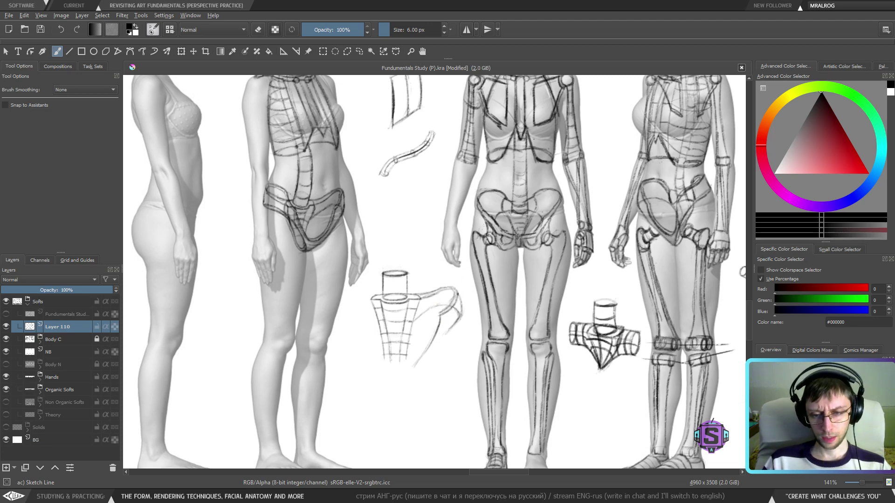
{"action": "key", "text": "ctrl+z"}
{"action": "key", "text": "ctrl+z"}
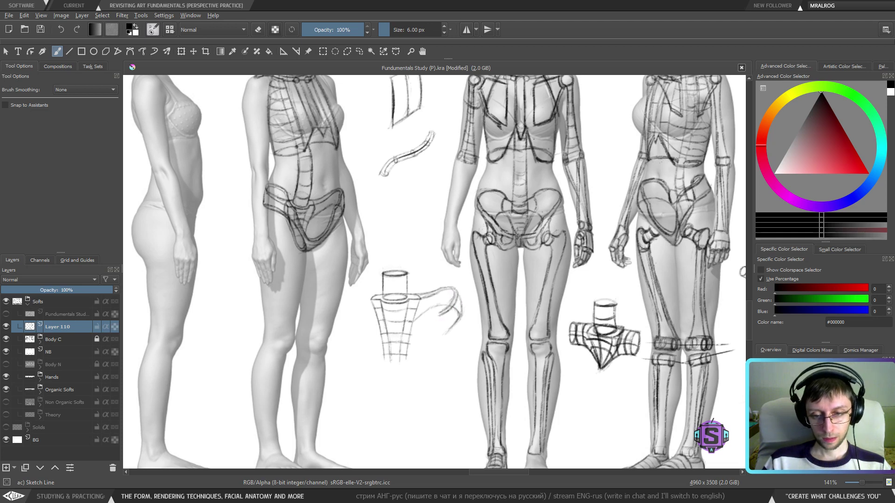
Darken the hook at the pelvic rim's end and draw the inner edge down toward the base of the tapered block.
{"action": "left_click_drag", "start_coordinate": [449, 306], "coordinate": [439, 318]}
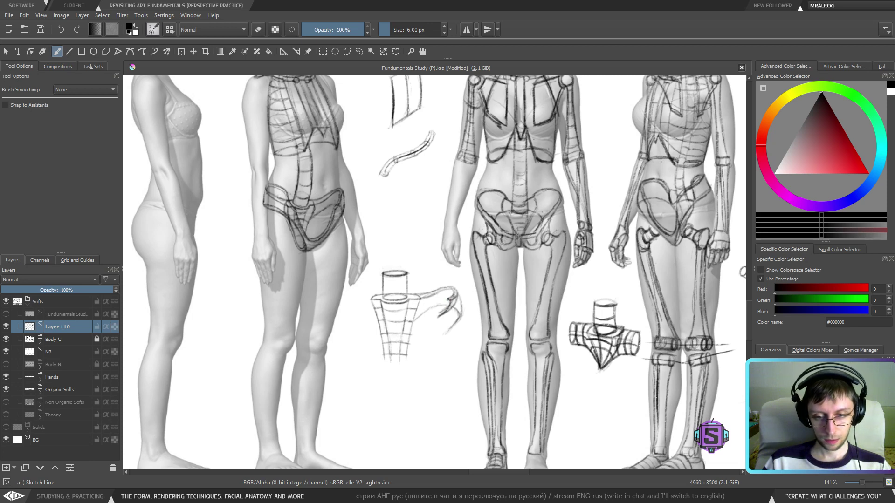
{"action": "left_click_drag", "start_coordinate": [451, 305], "coordinate": [440, 312]}
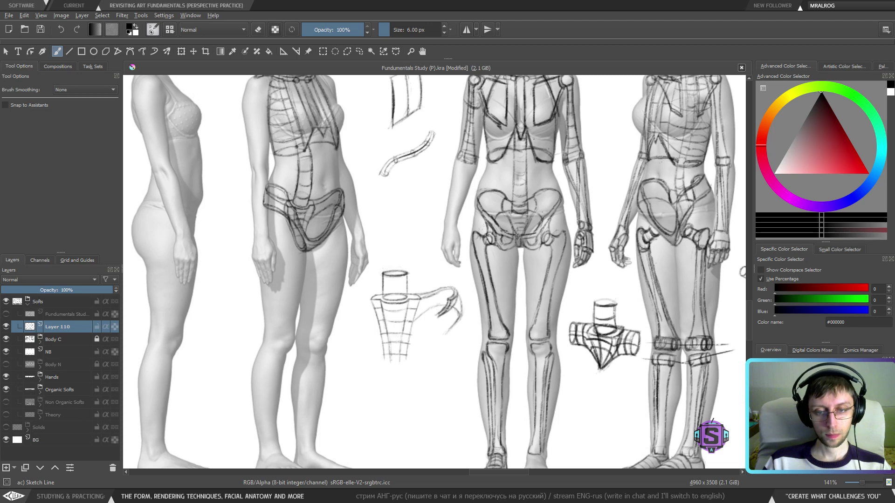
{"action": "mouse_move", "coordinate": [438, 317]}
{"action": "left_mouse_down"}
{"action": "mouse_move", "coordinate": [428, 348]}
{"action": "mouse_move", "coordinate": [414, 363]}
{"action": "mouse_move", "coordinate": [427, 340]}
{"action": "mouse_move", "coordinate": [413, 359]}
{"action": "left_mouse_up"}
{"action": "key", "text": "e"}
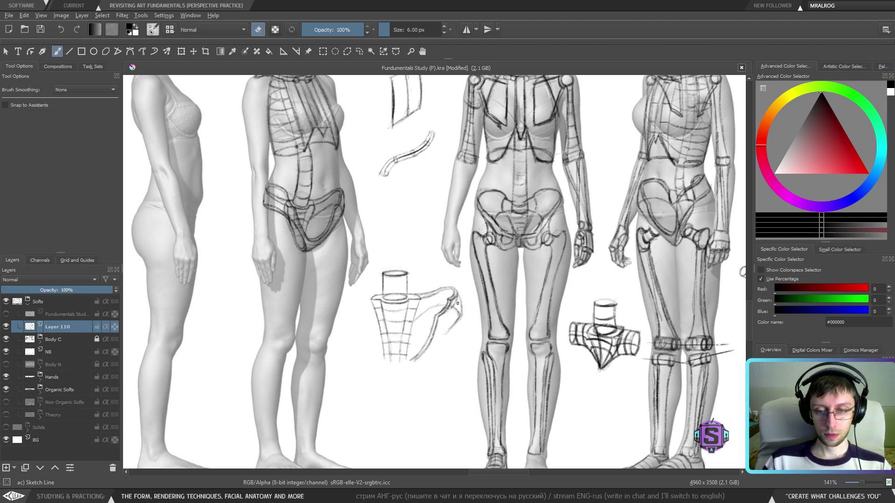
{"action": "key", "text": "e"}
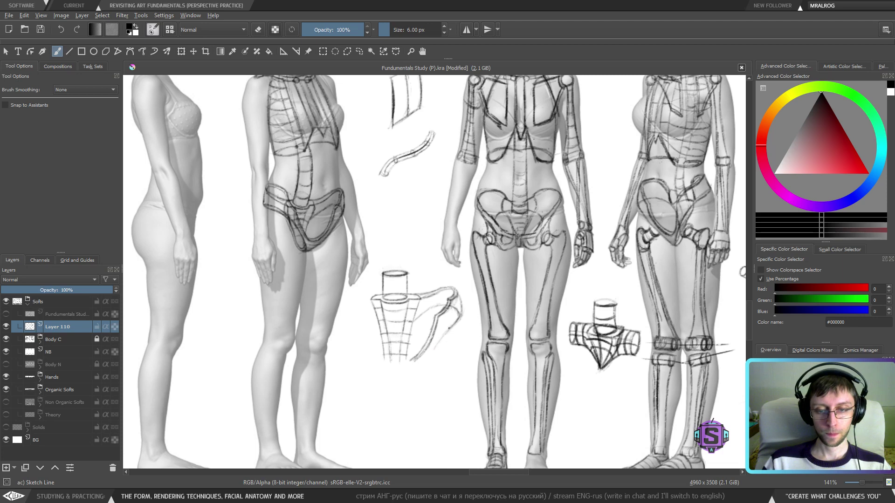
Extend the outer edge of the half pelvis diagonally downward toward the midline below the block.
{"action": "left_click_drag", "start_coordinate": [444, 336], "coordinate": [412, 374]}
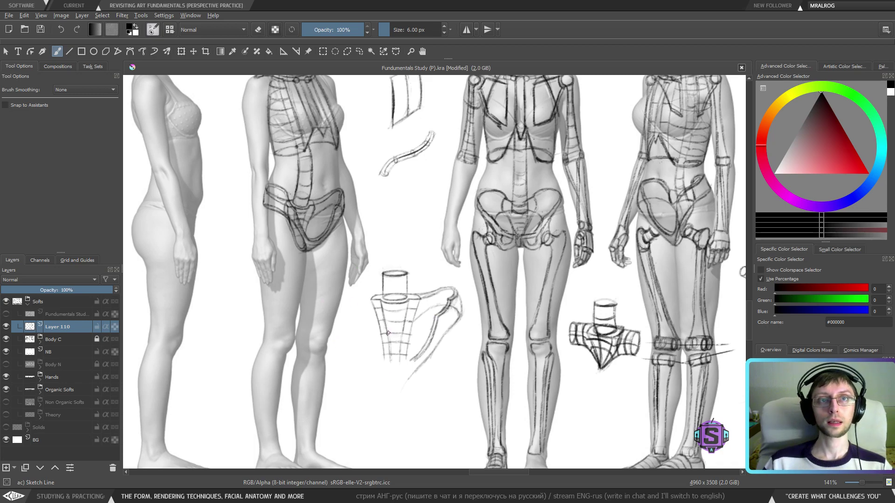
{"action": "key", "text": "minus"}
{"action": "key", "text": "minus"}
{"action": "key", "text": "plus"}
{"action": "key", "text": "plus"}
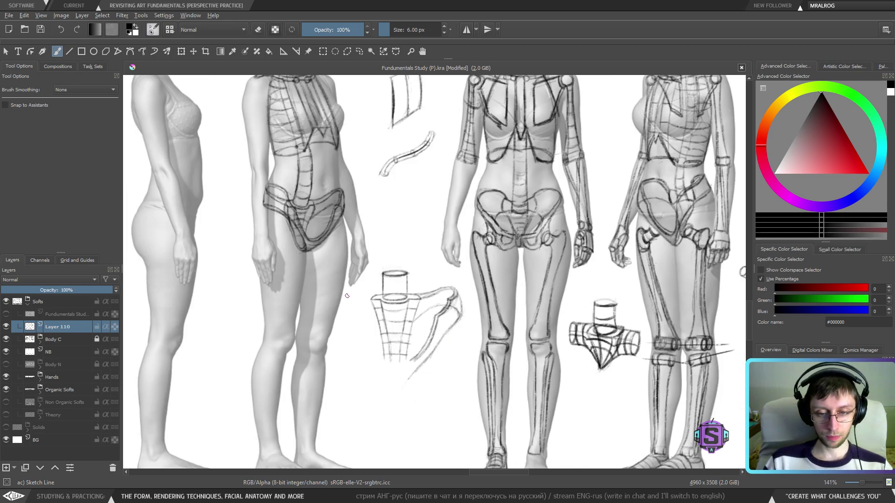
Select the half pelvis sketch freehand and paste a copy of it on a new layer.
{"action": "left_click_drag", "start_coordinate": [458, 330], "coordinate": [329, 336]}
{"action": "key", "text": "ctrl+z"}
{"action": "key", "text": "l"}
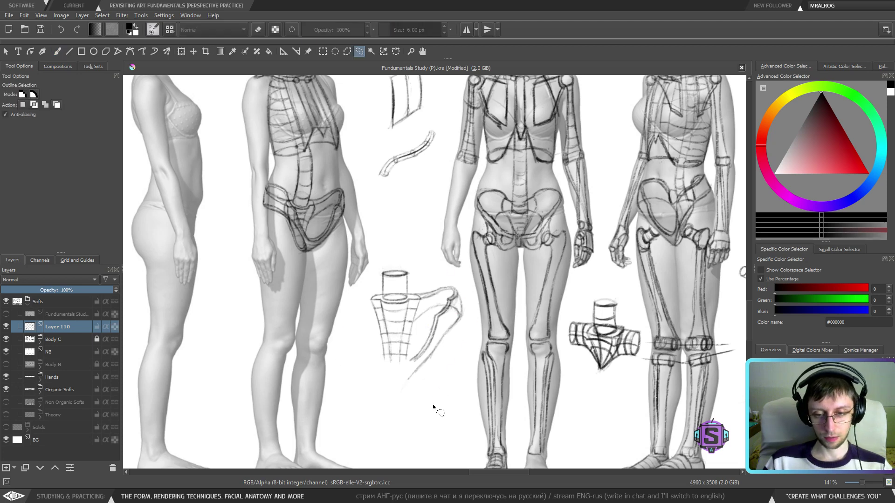
{"action": "mouse_move", "coordinate": [433, 404]}
{"action": "left_mouse_down"}
{"action": "mouse_move", "coordinate": [447, 274]}
{"action": "mouse_move", "coordinate": [423, 301]}
{"action": "mouse_move", "coordinate": [412, 345]}
{"action": "mouse_move", "coordinate": [436, 411]}
{"action": "left_mouse_up"}
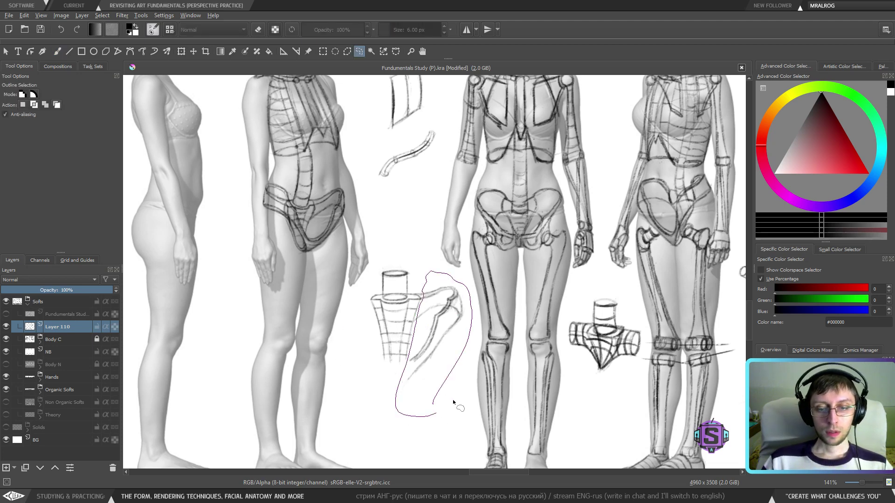
{"action": "key", "text": "ctrl+c"}
{"action": "key", "text": "ctrl+v"}
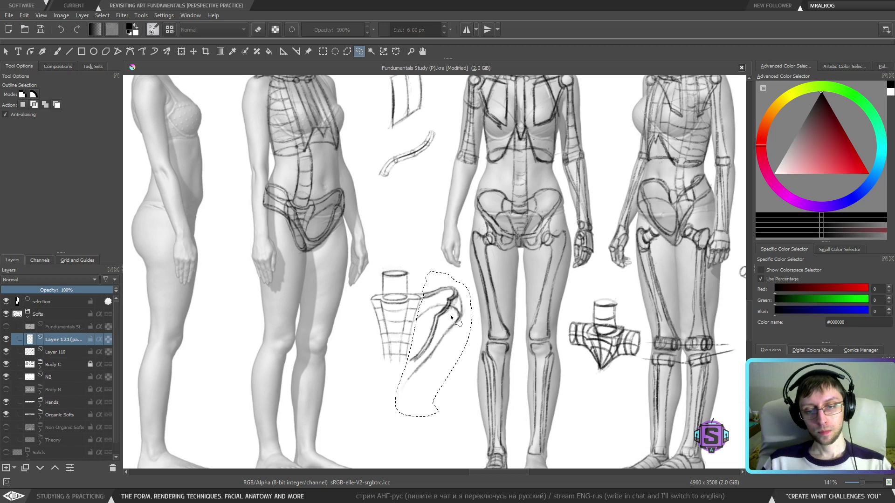
Mirror the pasted half pelvis horizontally and place it against the opposite side of the tapered block.
{"action": "key", "text": "t"}
{"action": "left_click_drag", "start_coordinate": [449, 310], "coordinate": [326, 309]}
{"action": "key", "text": "b"}
{"action": "key", "text": "t"}
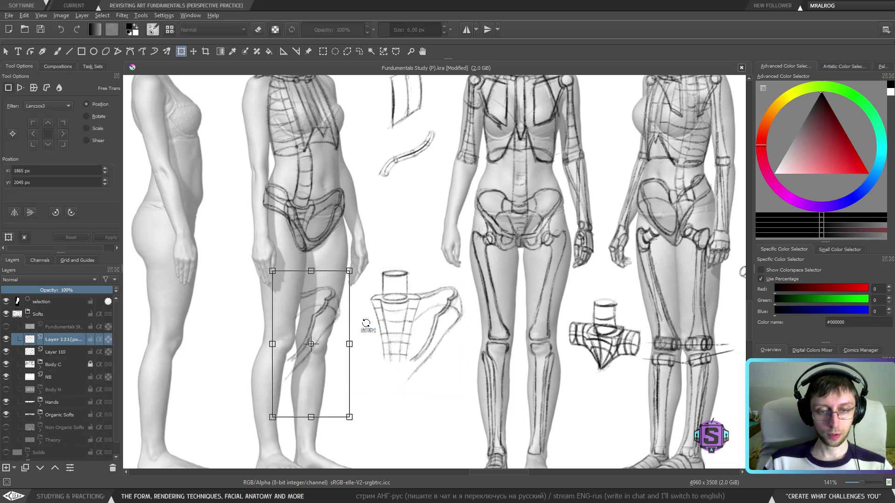
{"action": "left_click", "coordinate": [14, 212]}
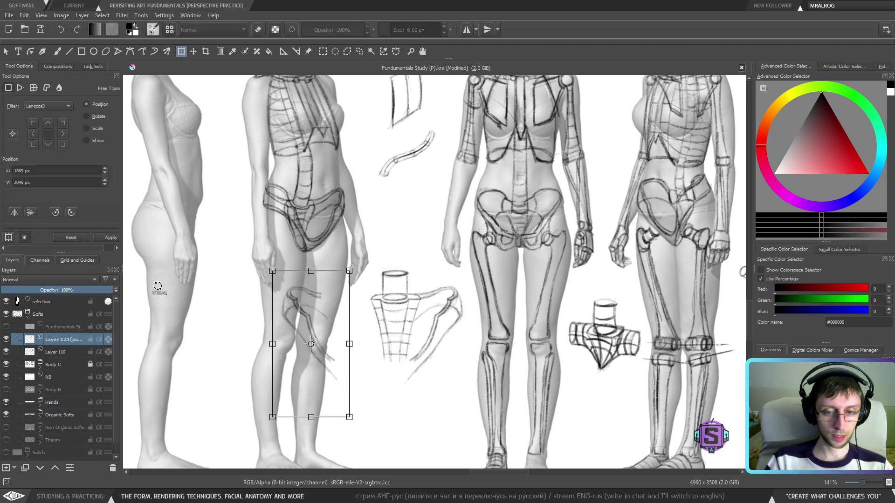
{"action": "key", "text": "m"}
{"action": "key", "text": "ctrl+shift+a"}
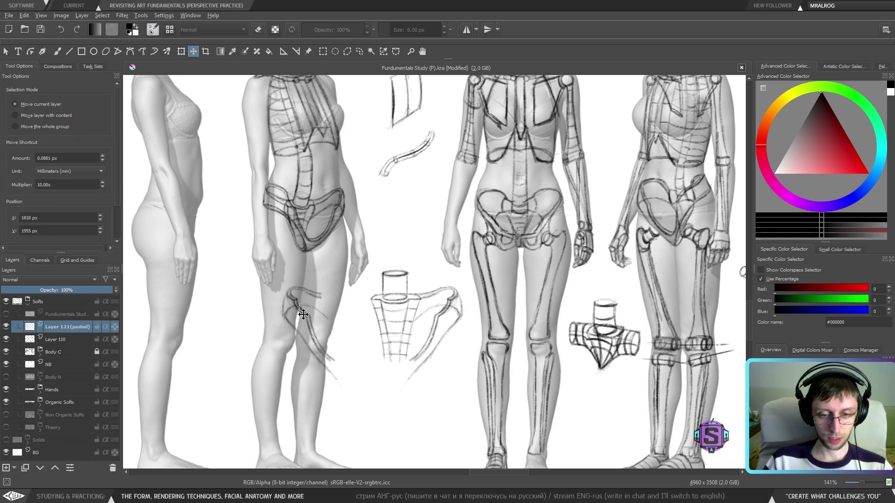
{"action": "left_click_drag", "start_coordinate": [307, 318], "coordinate": [357, 321]}
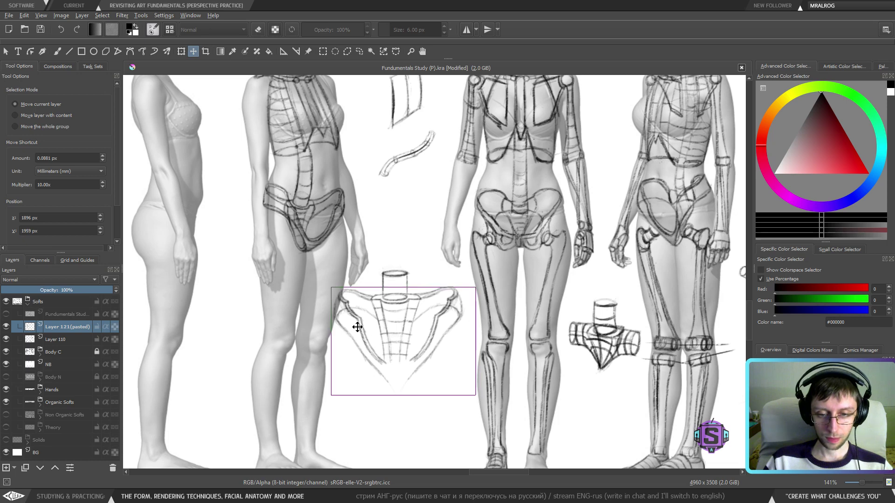
Join the two pelvis halves beneath the block with a curved inner edge and a pointed lower tip.
{"action": "key", "text": "b"}
{"action": "left_click_drag", "start_coordinate": [380, 358], "coordinate": [415, 361]}
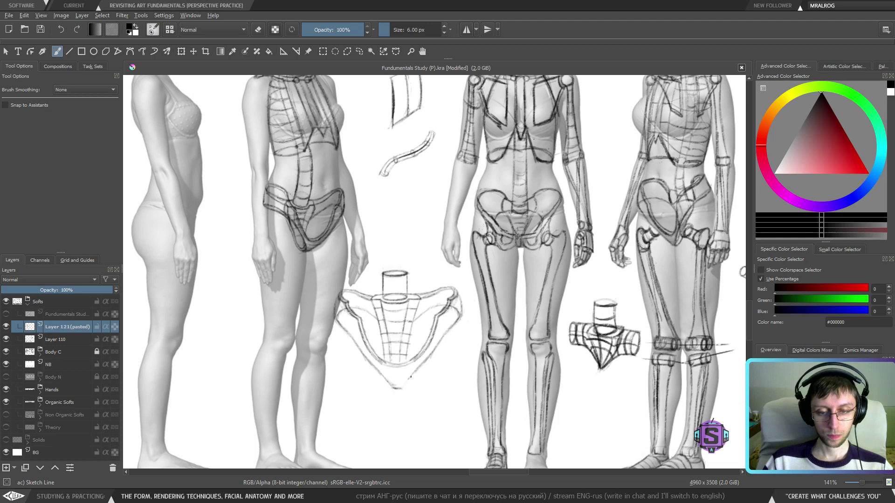
{"action": "left_click_drag", "start_coordinate": [401, 387], "coordinate": [413, 371]}
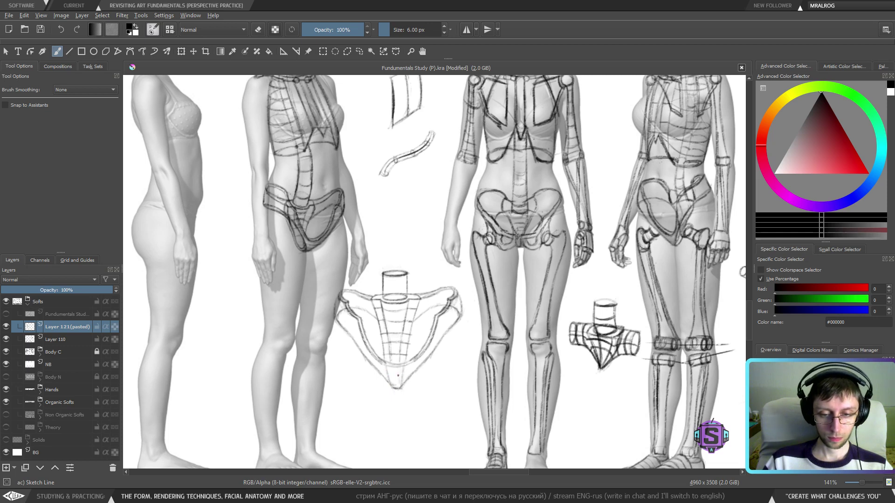
{"action": "left_click_drag", "start_coordinate": [394, 384], "coordinate": [391, 369]}
{"action": "key", "text": "minus"}
{"action": "key", "text": "minus"}
{"action": "key", "text": "plus"}
{"action": "key", "text": "plus"}
{"action": "left_click_drag", "start_coordinate": [399, 382], "coordinate": [427, 372]}
{"action": "key", "text": "l"}
{"action": "mouse_move", "coordinate": [455, 409]}
{"action": "left_mouse_down"}
{"action": "mouse_move", "coordinate": [482, 358]}
{"action": "mouse_move", "coordinate": [468, 267]}
{"action": "mouse_move", "coordinate": [394, 262]}
{"action": "mouse_move", "coordinate": [375, 279]}
{"action": "left_mouse_up"}
{"action": "key", "text": "ctrl+z"}
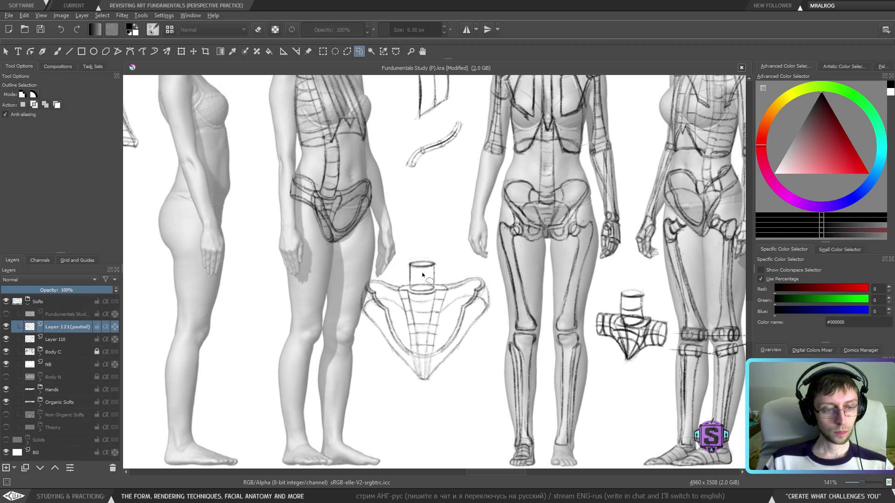
Save the document and merge the pasted pelvis half into the sketch layer below.
{"action": "key", "text": "b"}
{"action": "left_click", "coordinate": [40, 29]}
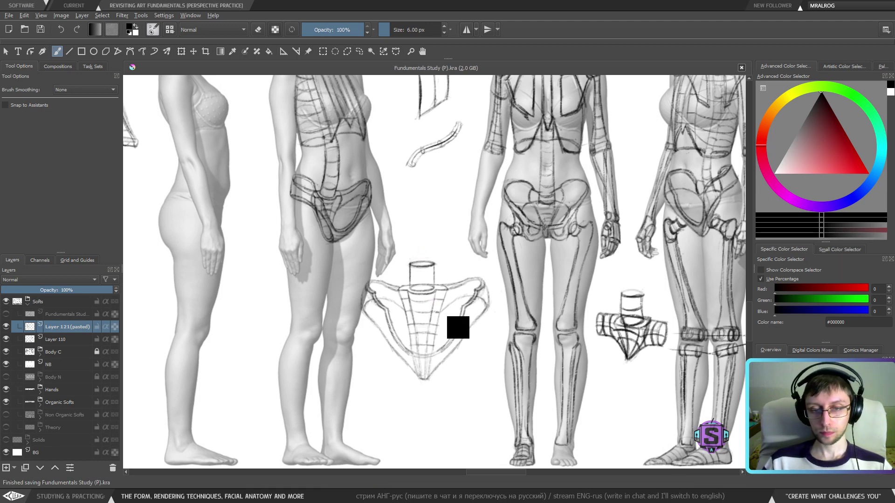
{"action": "key", "text": "ctrl+e"}
Select the whole pelvis sketch freehand, scale it down and position it between the three-quarter and front-view female figures' legs.
{"action": "key", "text": "l"}
{"action": "left_click_drag", "start_coordinate": [459, 411], "coordinate": [507, 288]}
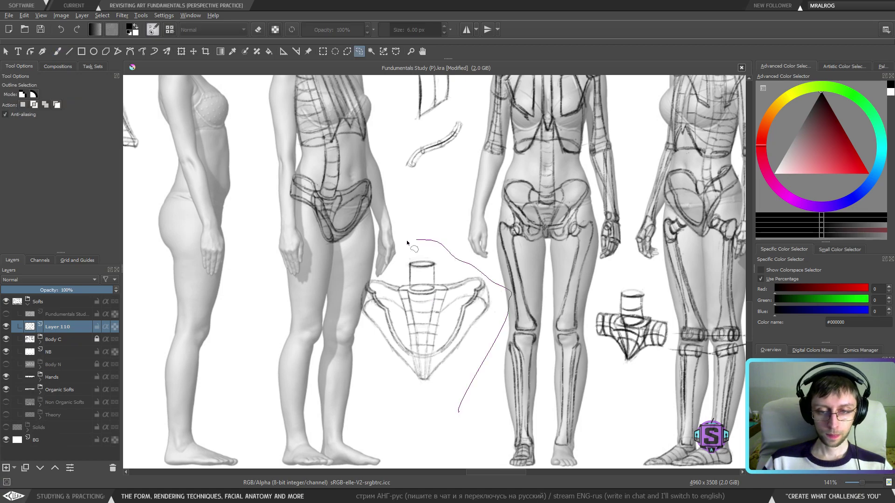
{"action": "left_click_drag", "start_coordinate": [340, 298], "coordinate": [356, 385]}
{"action": "key", "text": "ctrl+t"}
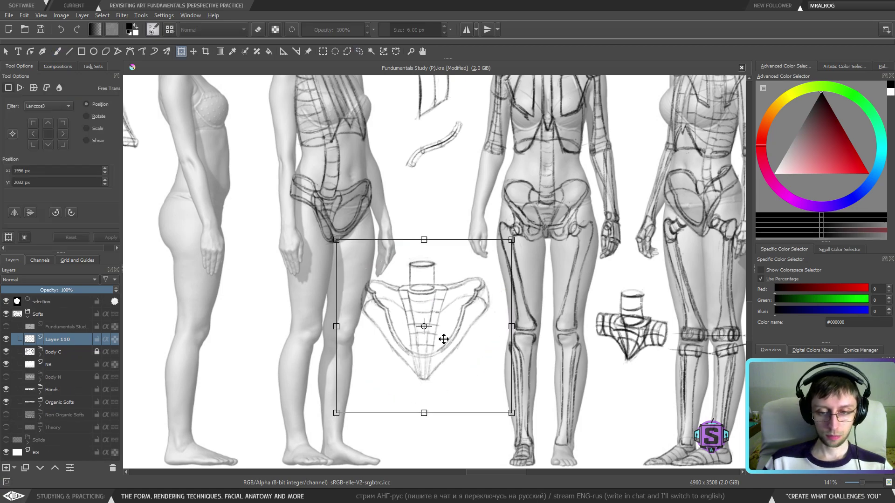
{"action": "mouse_move", "coordinate": [443, 339]}
{"action": "left_mouse_down"}
{"action": "mouse_move", "coordinate": [461, 401]}
{"action": "mouse_move", "coordinate": [457, 387]}
{"action": "mouse_move", "coordinate": [438, 392]}
{"action": "left_mouse_up"}
{"action": "key", "text": "minus"}
{"action": "key", "text": "minus"}
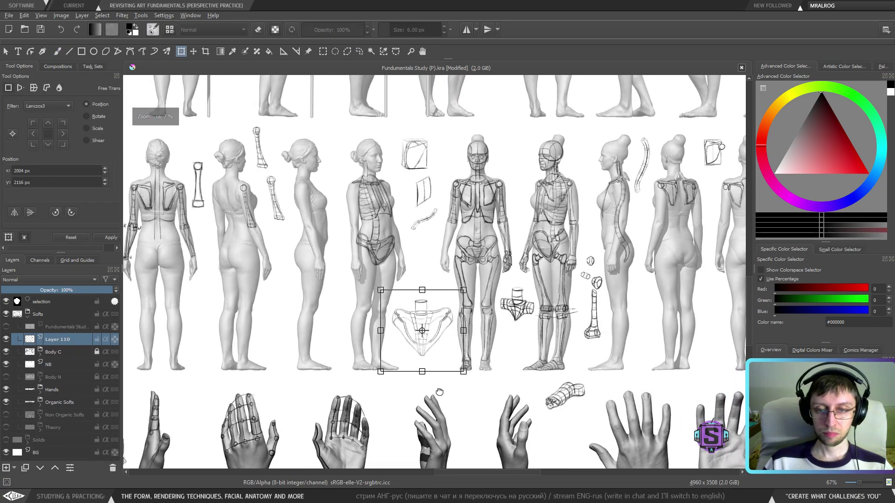
{"action": "key", "text": "plus"}
{"action": "key", "text": "plus"}
{"action": "left_click_drag", "start_coordinate": [321, 309], "coordinate": [361, 349]}
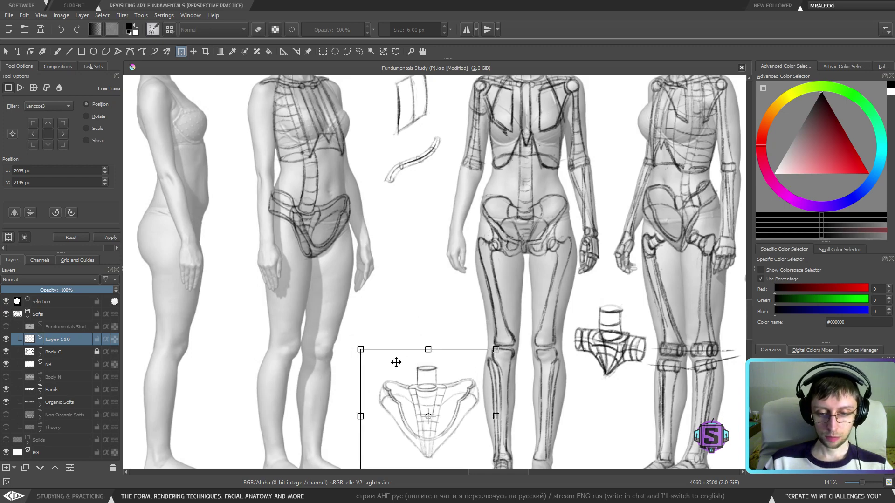
{"action": "left_click_drag", "start_coordinate": [473, 400], "coordinate": [437, 350]}
{"action": "key", "text": "Return"}
{"action": "key", "text": "ctrl+shift+a"}
{"action": "key", "text": "b"}
{"action": "scroll", "coordinate": [437, 350], "scroll_direction": "down", "scroll_amount": 5}
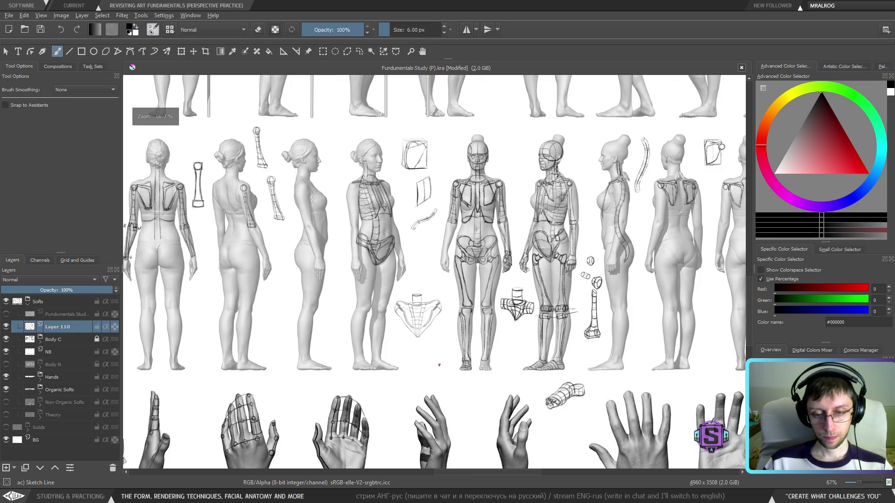
Try tracing a bold heart-shaped contour around the standalone pelvis sketch, then undo its strokes.
{"action": "scroll", "coordinate": [437, 353], "scroll_direction": "up", "scroll_amount": 5}
{"action": "left_click_drag", "start_coordinate": [422, 395], "coordinate": [457, 328]}
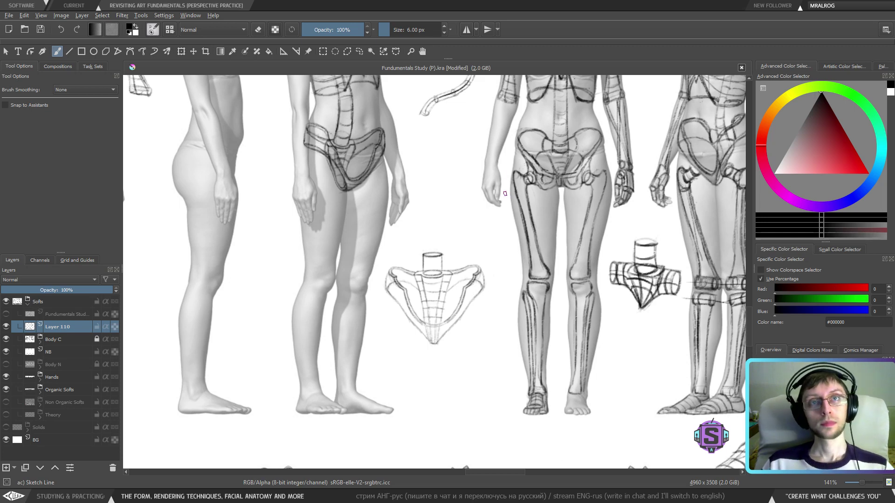
{"action": "key", "text": "minus"}
{"action": "key", "text": "minus"}
{"action": "key", "text": "plus"}
{"action": "key", "text": "plus"}
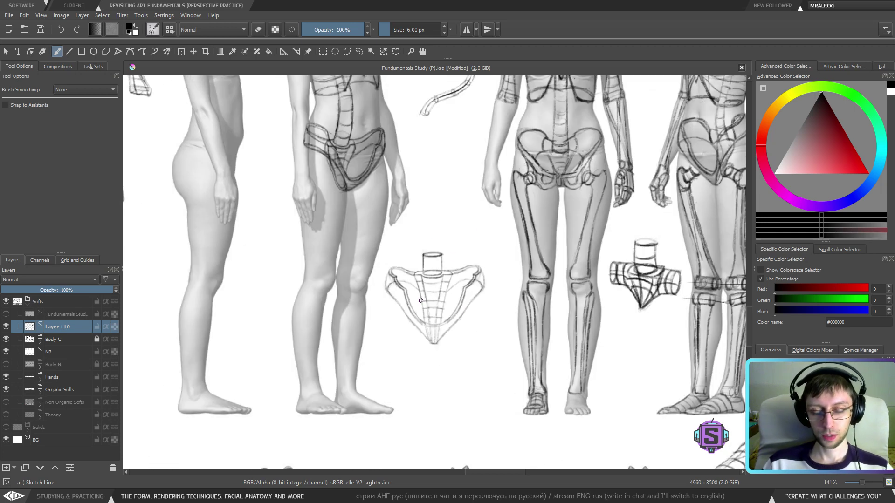
{"action": "scroll", "coordinate": [401, 293], "scroll_direction": "down", "scroll_amount": 3}
{"action": "mouse_move", "coordinate": [419, 272]}
{"action": "left_mouse_down"}
{"action": "mouse_move", "coordinate": [377, 236]}
{"action": "mouse_move", "coordinate": [394, 207]}
{"action": "mouse_move", "coordinate": [449, 222]}
{"action": "mouse_move", "coordinate": [481, 216]}
{"action": "mouse_move", "coordinate": [453, 258]}
{"action": "mouse_move", "coordinate": [405, 266]}
{"action": "mouse_move", "coordinate": [401, 209]}
{"action": "mouse_move", "coordinate": [417, 223]}
{"action": "mouse_move", "coordinate": [469, 232]}
{"action": "mouse_move", "coordinate": [431, 283]}
{"action": "mouse_move", "coordinate": [454, 203]}
{"action": "left_mouse_up"}
{"action": "key", "text": "ctrl+z"}
{"action": "key", "text": "ctrl+z"}
{"action": "key", "text": "ctrl+z"}
{"action": "mouse_move", "coordinate": [430, 286]}
{"action": "left_mouse_down"}
{"action": "mouse_move", "coordinate": [465, 242]}
{"action": "mouse_move", "coordinate": [448, 214]}
{"action": "left_mouse_up"}
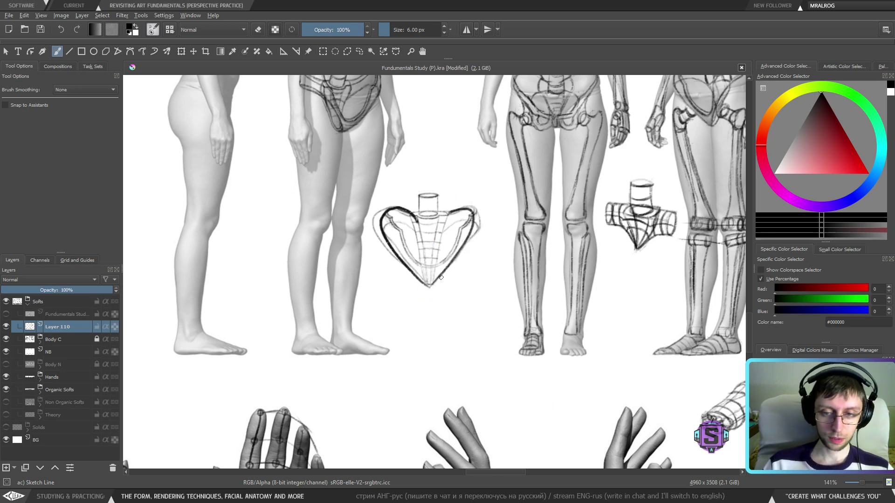
{"action": "key", "text": "ctrl+z"}
{"action": "mouse_move", "coordinate": [430, 287]}
{"action": "left_mouse_down"}
{"action": "mouse_move", "coordinate": [456, 259]}
{"action": "mouse_move", "coordinate": [473, 216]}
{"action": "mouse_move", "coordinate": [439, 279]}
{"action": "mouse_move", "coordinate": [438, 213]}
{"action": "left_mouse_up"}
{"action": "key", "text": "ctrl+z"}
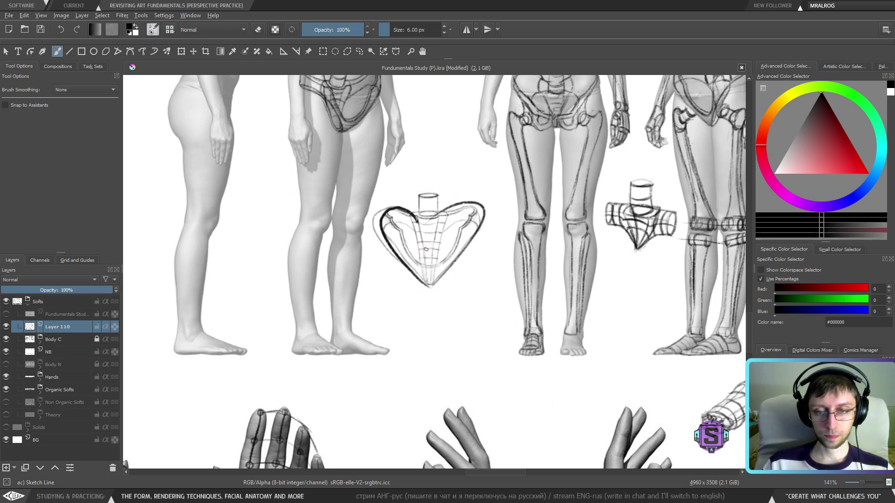
{"action": "key", "text": "ctrl+z"}
{"action": "key", "text": "ctrl+z"}
{"action": "key", "text": "ctrl+z"}
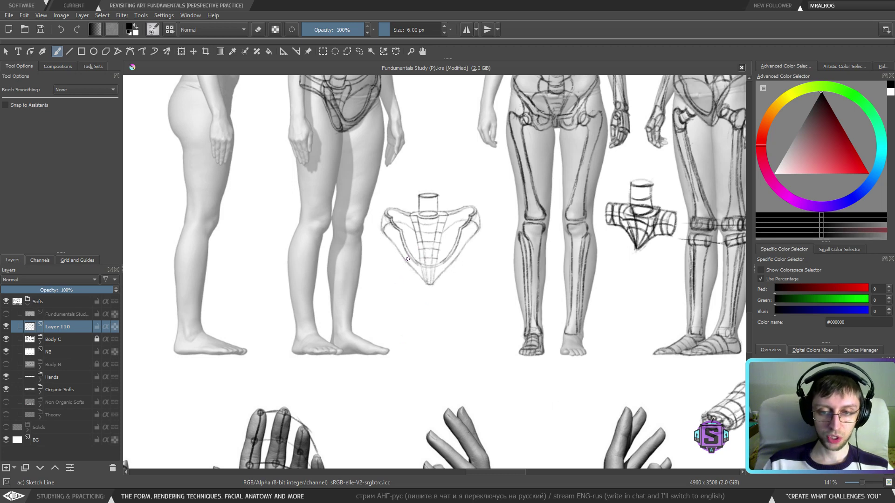
Examine the standalone pelvis up close and survey the row of female figures as far as the straight back-view figure.
{"action": "scroll", "coordinate": [408, 260], "scroll_direction": "up", "scroll_amount": 2}
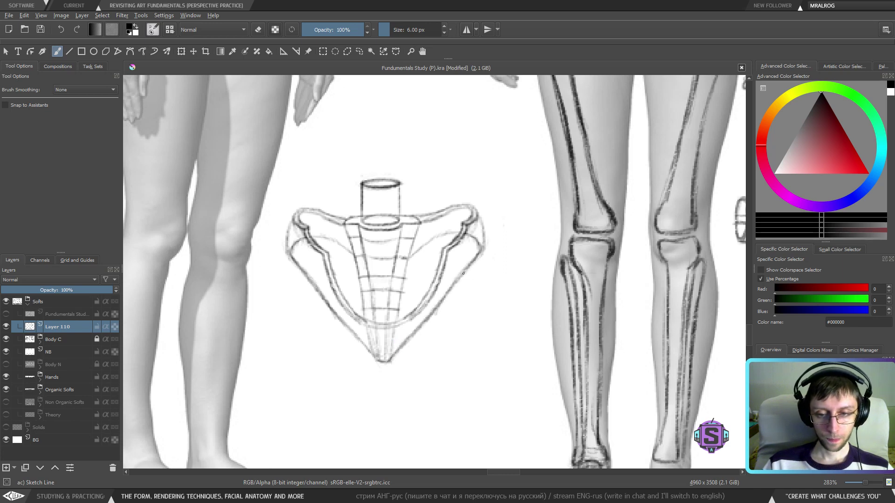
{"action": "key", "text": "e"}
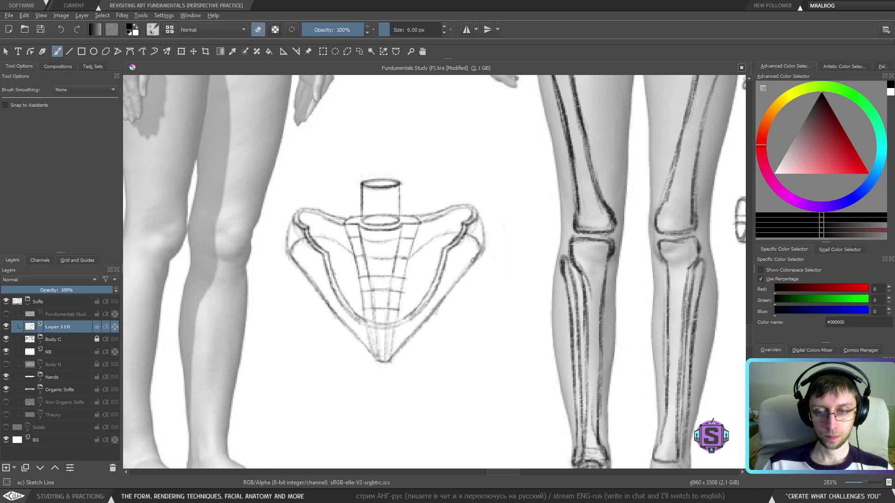
{"action": "key", "text": "minus"}
{"action": "key", "text": "minus"}
{"action": "key", "text": "minus"}
{"action": "key", "text": "minus"}
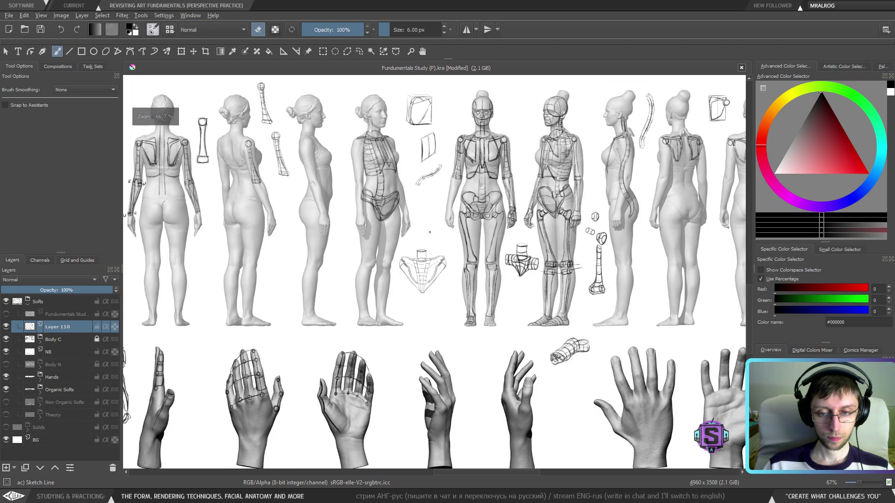
{"action": "key", "text": "minus"}
{"action": "key", "text": "minus"}
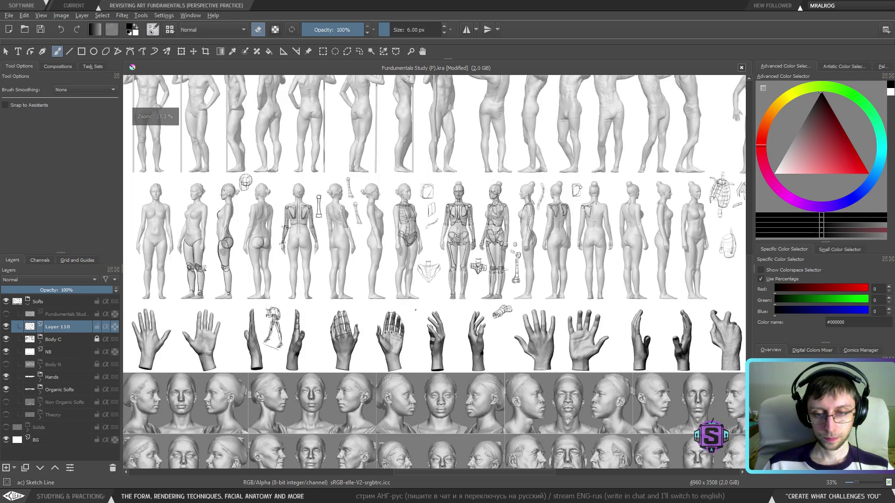
{"action": "key", "text": "plus"}
{"action": "key", "text": "plus"}
{"action": "left_click_drag", "start_coordinate": [362, 326], "coordinate": [417, 321]}
{"action": "key", "text": "plus"}
{"action": "mouse_move", "coordinate": [219, 286]}
{"action": "left_mouse_down"}
{"action": "mouse_move", "coordinate": [547, 347]}
{"action": "mouse_move", "coordinate": [499, 331]}
{"action": "mouse_move", "coordinate": [411, 340]}
{"action": "mouse_move", "coordinate": [275, 287]}
{"action": "left_mouse_up"}
{"action": "left_click_drag", "start_coordinate": [505, 342], "coordinate": [445, 320]}
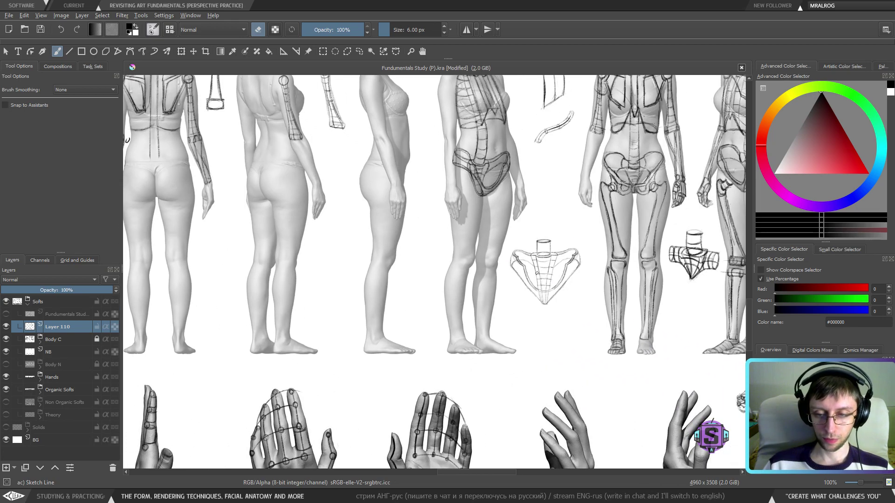
{"action": "left_click_drag", "start_coordinate": [350, 287], "coordinate": [494, 300]}
{"action": "left_click_drag", "start_coordinate": [418, 312], "coordinate": [504, 336]}
{"action": "key", "text": "plus"}
{"action": "left_click_drag", "start_coordinate": [293, 295], "coordinate": [353, 364]}
{"action": "key", "text": "minus"}
{"action": "left_click_drag", "start_coordinate": [519, 331], "coordinate": [615, 340]}
{"action": "key", "text": "plus"}
{"action": "key", "text": "minus"}
{"action": "key", "text": "plus"}
{"action": "key", "text": "plus"}
{"action": "left_click_drag", "start_coordinate": [555, 353], "coordinate": [445, 336]}
{"action": "key", "text": "minus"}
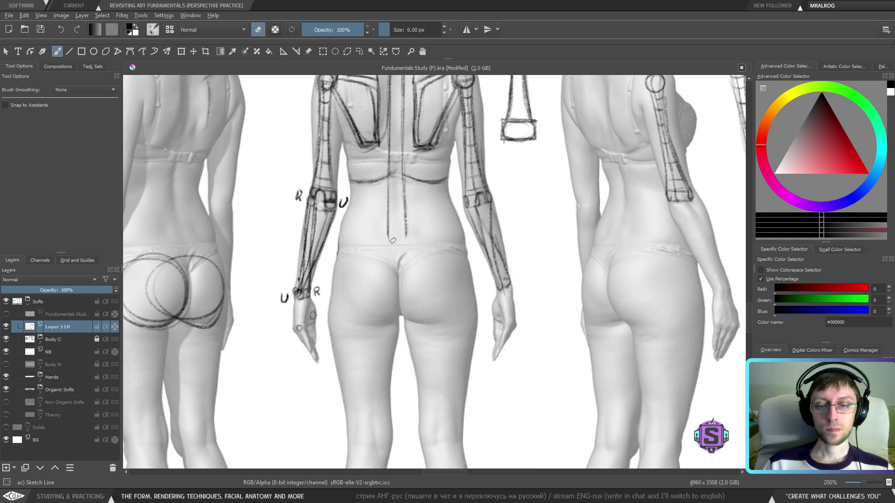
Extend the two vertical spine lines on the straight back-view figure down to the upper buttocks.
{"action": "mouse_move", "coordinate": [388, 240]}
{"action": "left_mouse_down"}
{"action": "mouse_move", "coordinate": [389, 204]}
{"action": "mouse_move", "coordinate": [406, 238]}
{"action": "mouse_move", "coordinate": [405, 206]}
{"action": "mouse_move", "coordinate": [385, 238]}
{"action": "left_mouse_up"}
{"action": "key", "text": "e"}
{"action": "mouse_move", "coordinate": [387, 203]}
{"action": "left_mouse_down"}
{"action": "mouse_move", "coordinate": [386, 270]}
{"action": "mouse_move", "coordinate": [402, 226]}
{"action": "mouse_move", "coordinate": [407, 251]}
{"action": "left_mouse_up"}
{"action": "left_click_drag", "start_coordinate": [404, 203], "coordinate": [409, 264]}
{"action": "left_click_drag", "start_coordinate": [407, 204], "coordinate": [410, 269]}
{"action": "key", "text": "ctrl+minus"}
{"action": "key", "text": "ctrl+minus"}
{"action": "mouse_move", "coordinate": [485, 310]}
{"action": "left_mouse_down"}
{"action": "mouse_move", "coordinate": [341, 281]}
{"action": "mouse_move", "coordinate": [446, 335]}
{"action": "left_mouse_up"}
{"action": "key", "text": "ctrl+plus"}
{"action": "key", "text": "ctrl+plus"}
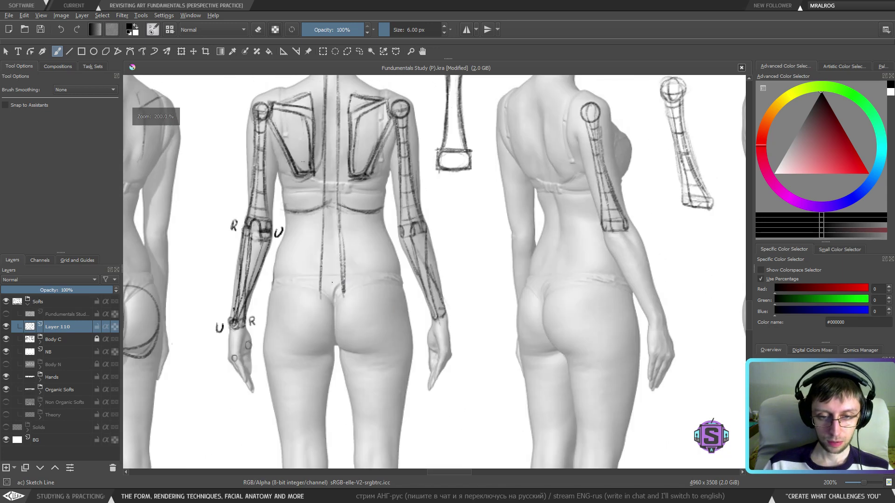
{"action": "key", "text": "ctrl+z"}
Draw the stepped upper pelvis edge on both sides of the back-view figure, running from the spine lines out to the hips.
{"action": "left_click_drag", "start_coordinate": [344, 282], "coordinate": [386, 263]}
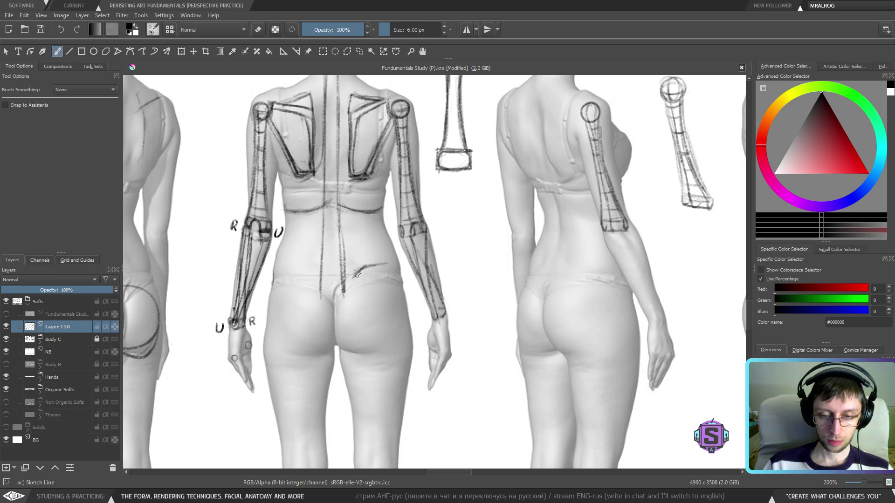
{"action": "key", "text": "1"}
{"action": "mouse_move", "coordinate": [399, 320]}
{"action": "left_mouse_down"}
{"action": "mouse_move", "coordinate": [303, 295]}
{"action": "mouse_move", "coordinate": [417, 301]}
{"action": "left_mouse_up"}
{"action": "key", "text": "plus"}
{"action": "key", "text": "plus"}
{"action": "mouse_move", "coordinate": [391, 238]}
{"action": "left_mouse_down"}
{"action": "mouse_move", "coordinate": [377, 243]}
{"action": "mouse_move", "coordinate": [430, 222]}
{"action": "mouse_move", "coordinate": [405, 239]}
{"action": "left_mouse_up"}
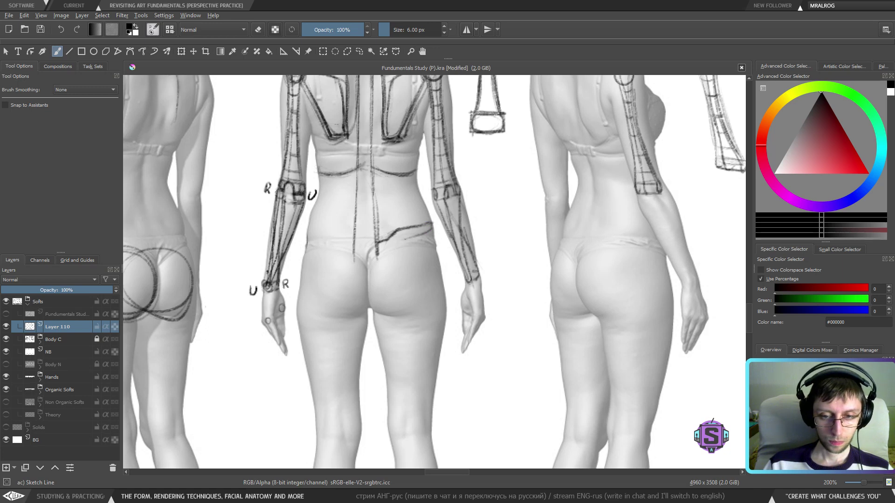
{"action": "mouse_move", "coordinate": [344, 241]}
{"action": "left_mouse_down"}
{"action": "mouse_move", "coordinate": [354, 244]}
{"action": "mouse_move", "coordinate": [308, 232]}
{"action": "left_mouse_up"}
{"action": "key", "text": "ctrl+z"}
{"action": "key", "text": "ctrl+z"}
{"action": "key", "text": "ctrl+z"}
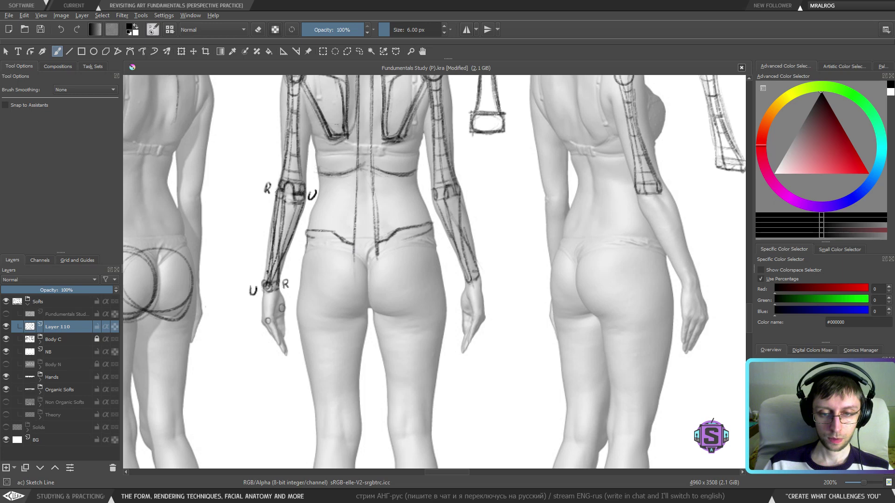
Sketch the pelvis's lower edges tapering into a V between the buttocks and clean up the sacrum area with the eraser.
{"action": "scroll", "coordinate": [359, 287], "scroll_direction": "down", "scroll_amount": 2}
{"action": "mouse_move", "coordinate": [459, 335]}
{"action": "left_mouse_down"}
{"action": "mouse_move", "coordinate": [352, 311]}
{"action": "mouse_move", "coordinate": [371, 320]}
{"action": "left_mouse_up"}
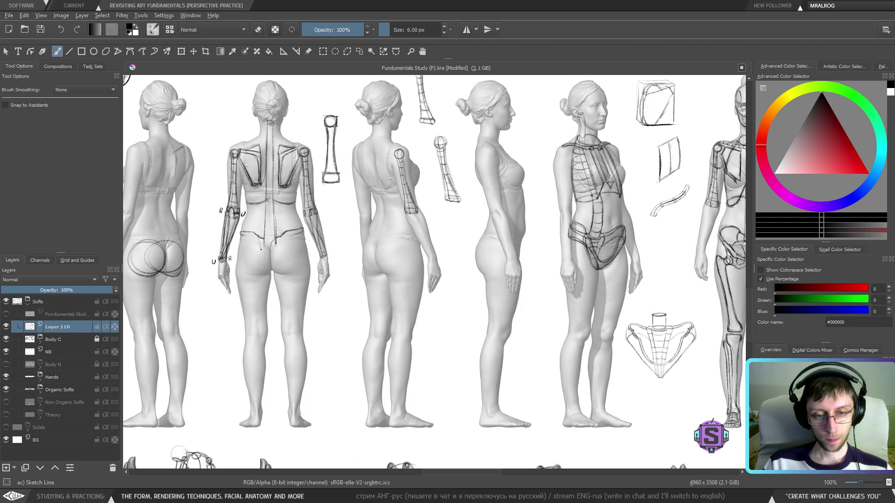
{"action": "left_click_drag", "start_coordinate": [260, 241], "coordinate": [263, 254]}
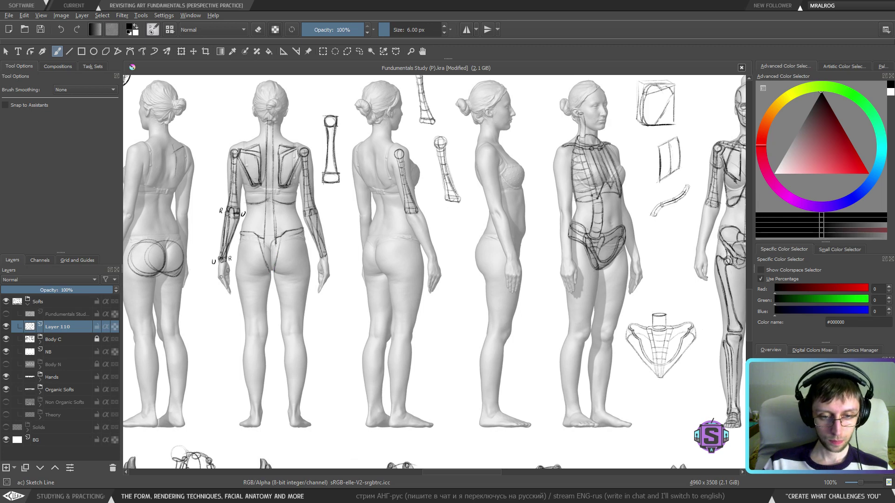
{"action": "key", "text": "e"}
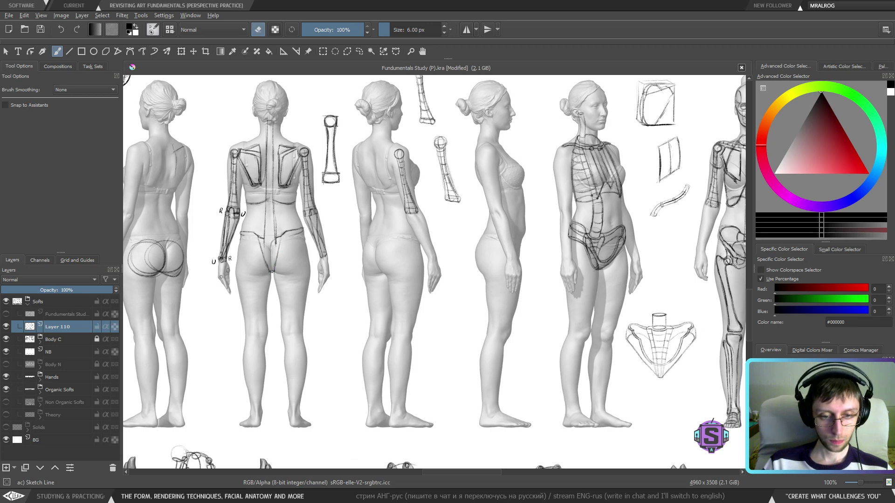
{"action": "key", "text": "e"}
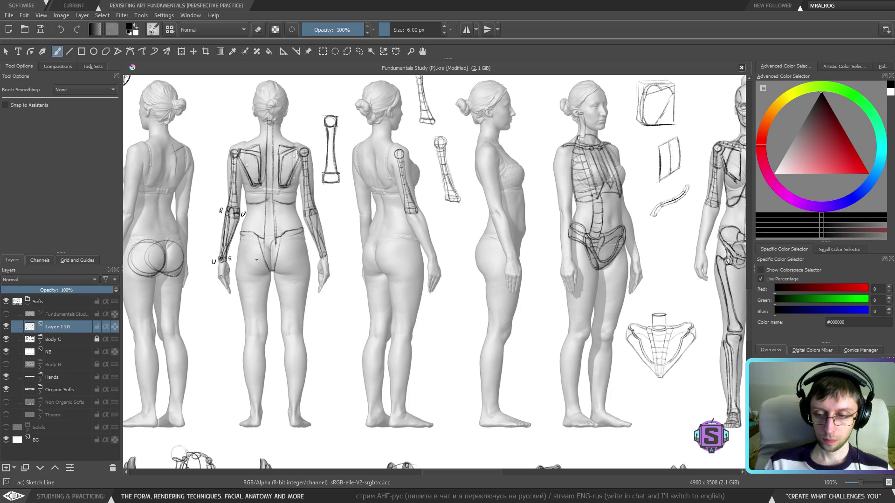
{"action": "key", "text": "e"}
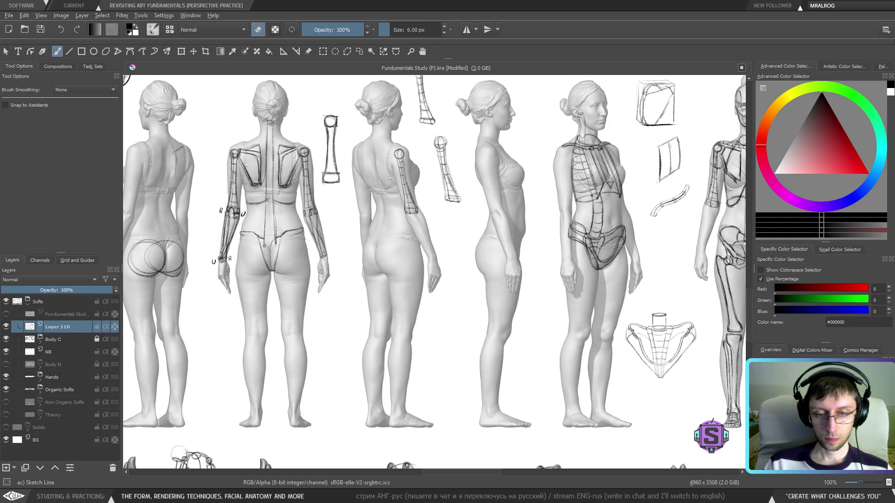
{"action": "key", "text": "e"}
{"action": "left_click_drag", "start_coordinate": [264, 241], "coordinate": [264, 243]}
{"action": "key", "text": "e"}
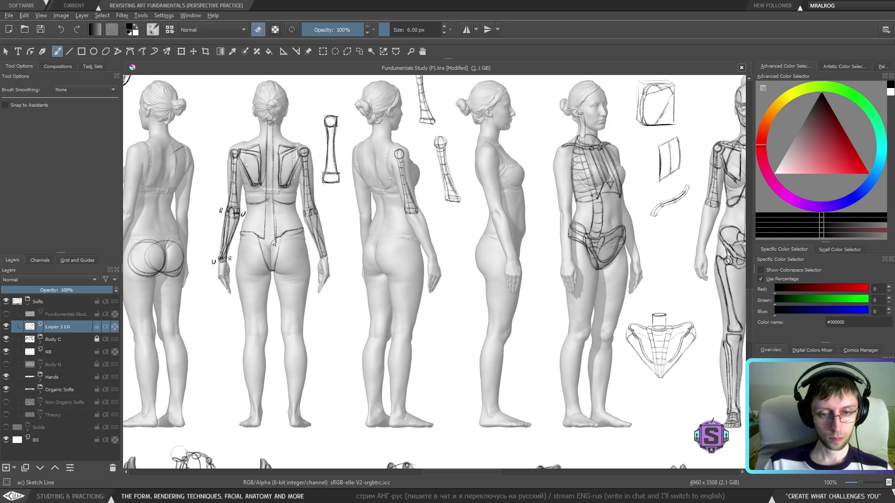
{"action": "key", "text": "e"}
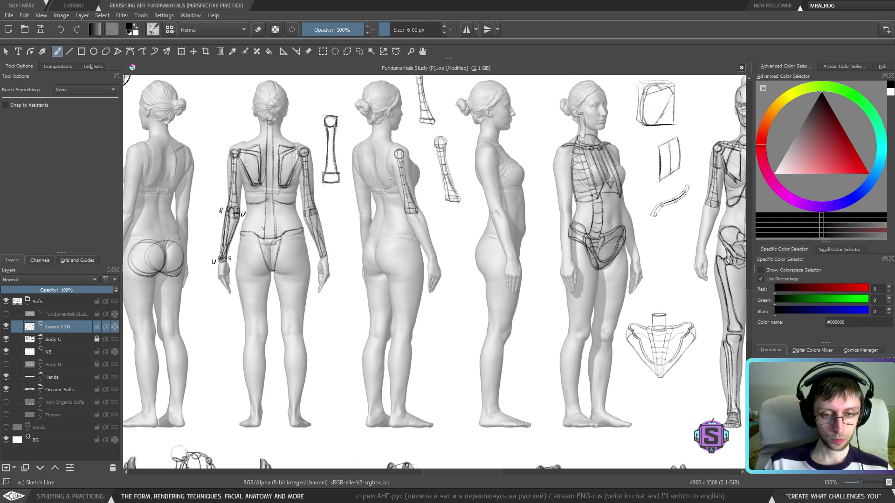
Reduce the brush size to 4 px and reinforce the back-view pelvis's upper edge with a second contour line.
{"action": "key", "text": "ctrl+plus"}
{"action": "left_click_drag", "start_coordinate": [247, 236], "coordinate": [461, 271]}
{"action": "key", "text": "bracketleft"}
{"action": "key", "text": "bracketleft"}
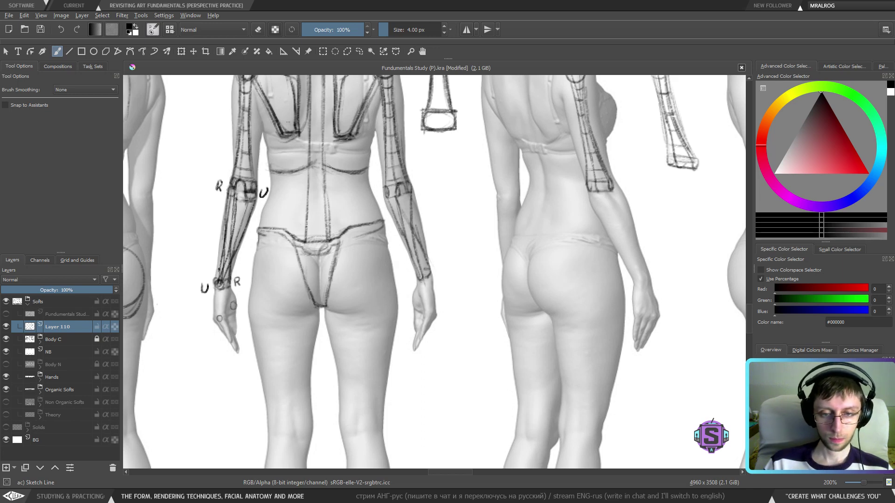
{"action": "left_click_drag", "start_coordinate": [346, 237], "coordinate": [380, 225]}
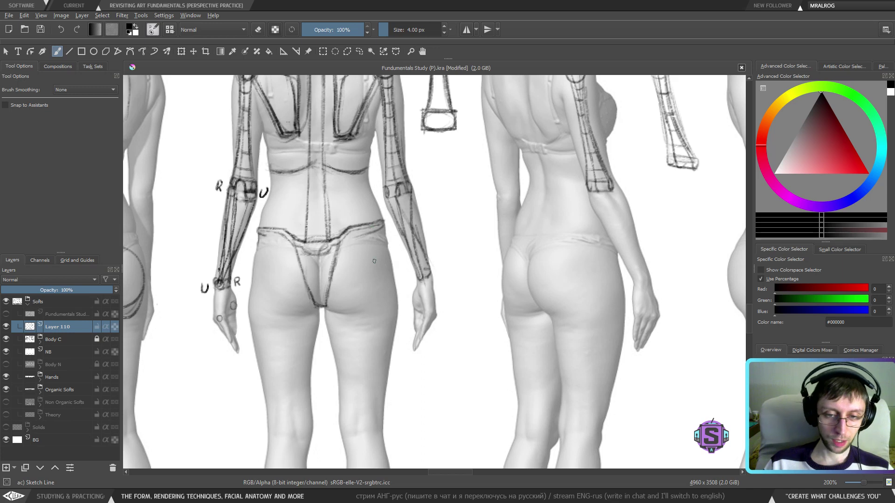
{"action": "left_click_drag", "start_coordinate": [346, 271], "coordinate": [369, 267]}
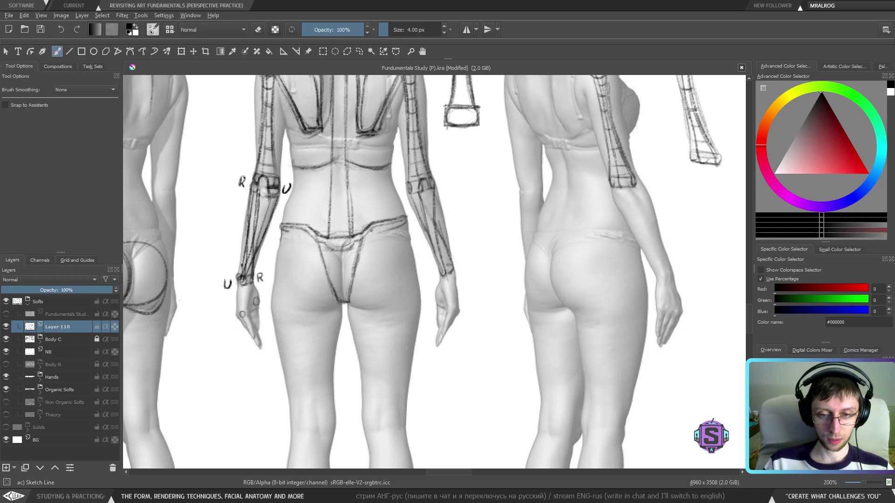
{"action": "left_click_drag", "start_coordinate": [371, 231], "coordinate": [406, 220]}
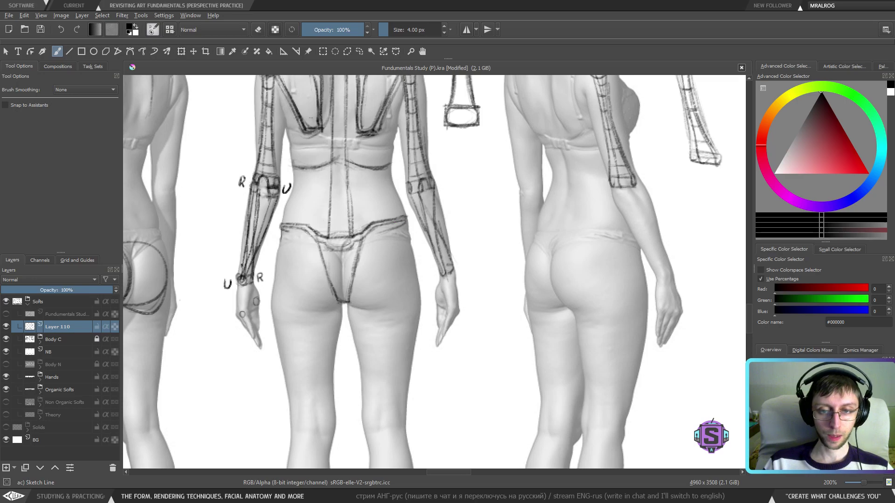
Examine the "How to simplify efficiently" notes, including the five numbered points, the base forms and the curved primitive examples.
{"action": "key", "text": "ctrl+minus"}
{"action": "key", "text": "ctrl+minus"}
{"action": "key", "text": "ctrl+minus"}
{"action": "key", "text": "ctrl+minus"}
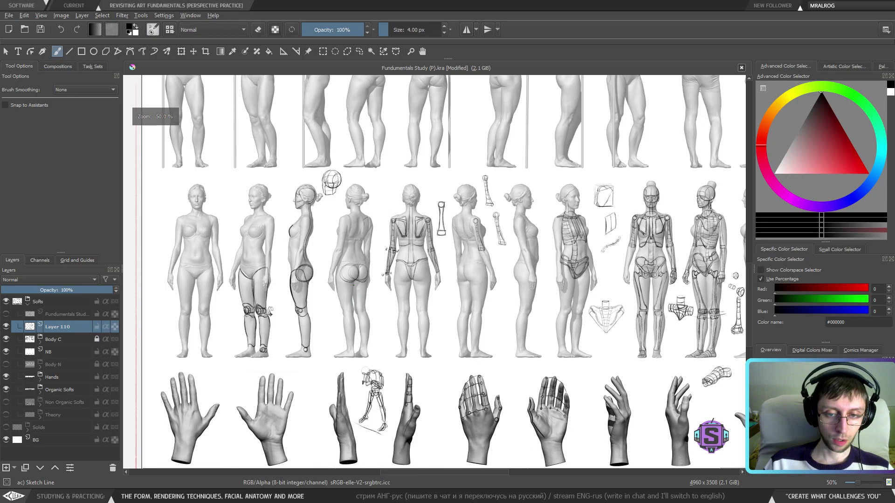
{"action": "left_click_drag", "start_coordinate": [319, 233], "coordinate": [525, 372]}
{"action": "left_click_drag", "start_coordinate": [289, 237], "coordinate": [514, 404]}
{"action": "left_click_drag", "start_coordinate": [345, 239], "coordinate": [492, 354]}
{"action": "key", "text": "ctrl+plus"}
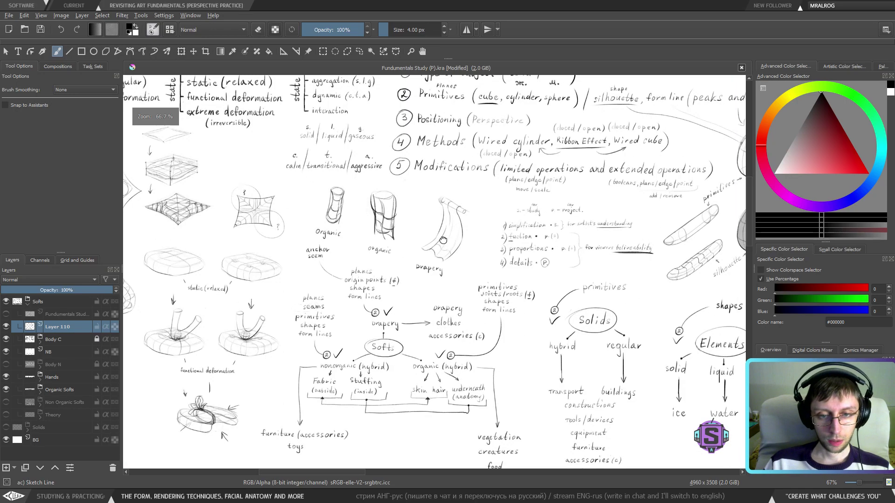
{"action": "left_click_drag", "start_coordinate": [522, 224], "coordinate": [464, 269]}
{"action": "key", "text": "ctrl+plus"}
{"action": "key", "text": "ctrl+plus"}
{"action": "left_click_drag", "start_coordinate": [495, 242], "coordinate": [346, 351]}
{"action": "scroll", "coordinate": [347, 351], "scroll_direction": "down", "scroll_amount": 1}
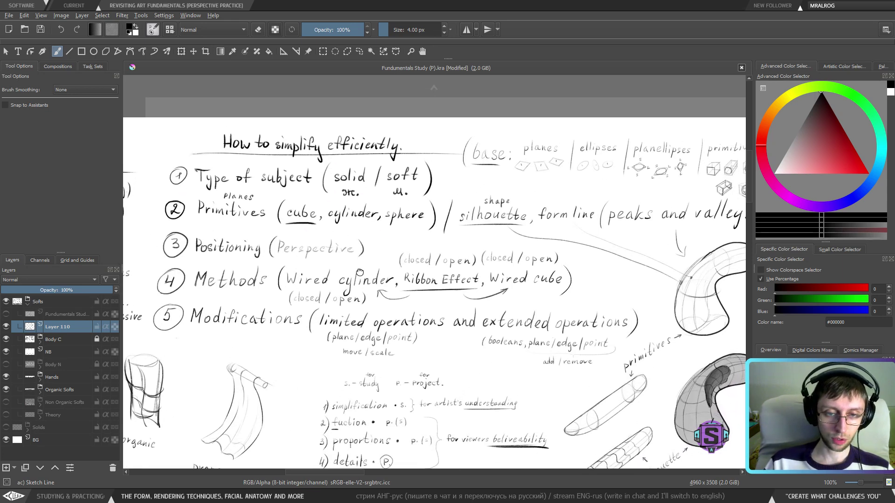
{"action": "left_click_drag", "start_coordinate": [363, 272], "coordinate": [390, 249]}
{"action": "left_click_drag", "start_coordinate": [240, 203], "coordinate": [195, 216]}
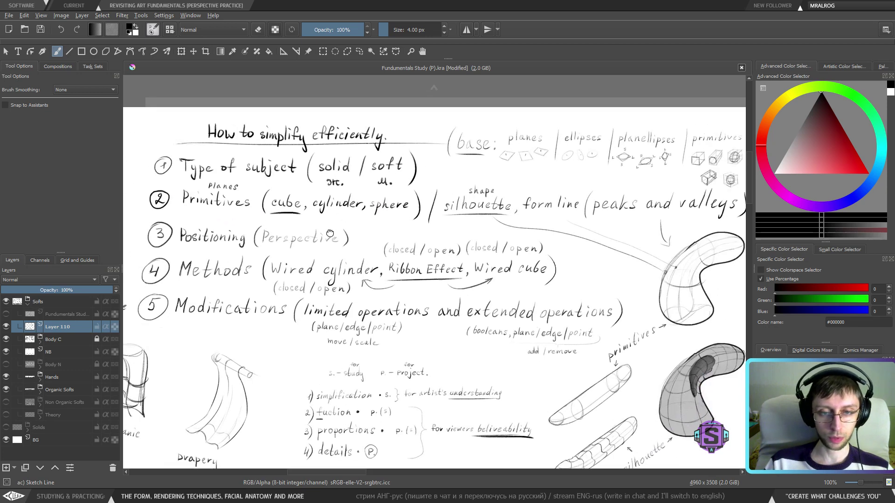
{"action": "left_click_drag", "start_coordinate": [331, 238], "coordinate": [281, 250]}
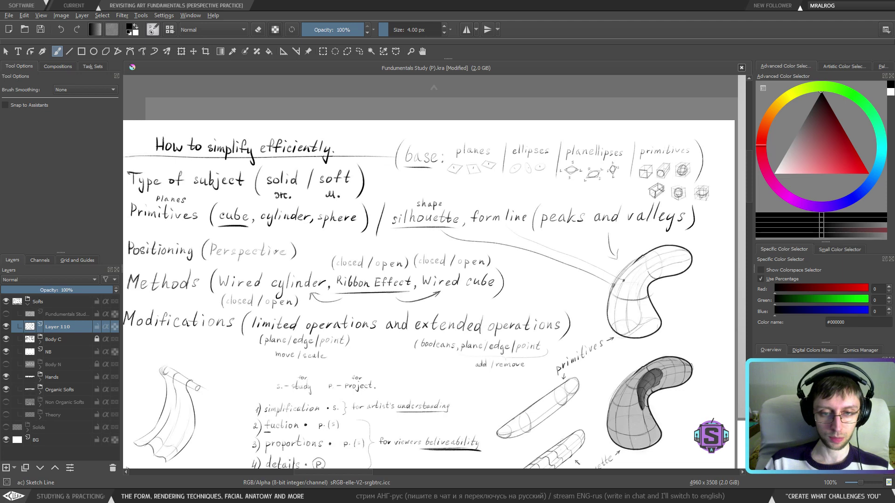
{"action": "left_click_drag", "start_coordinate": [370, 267], "coordinate": [223, 301]}
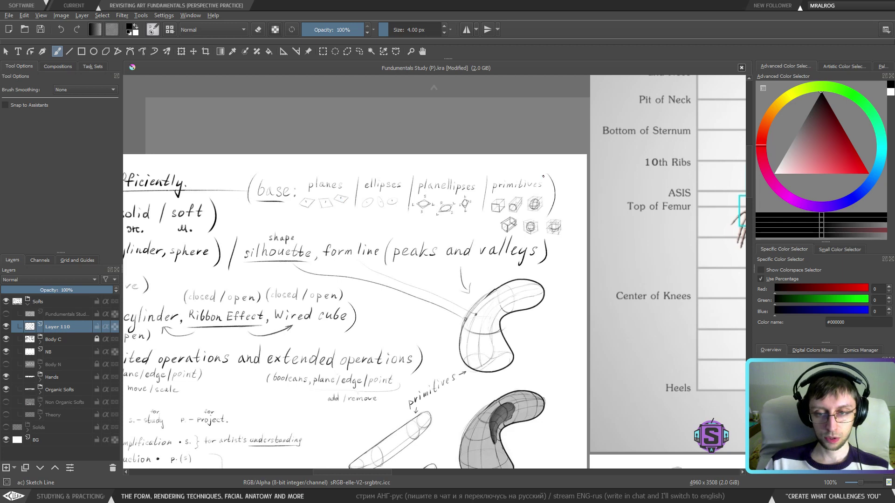
{"action": "left_click_drag", "start_coordinate": [332, 265], "coordinate": [494, 283]}
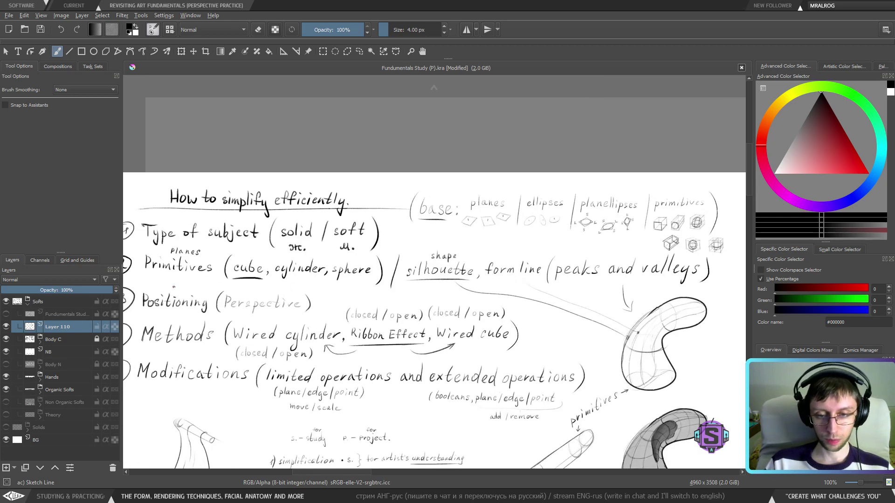
{"action": "left_click_drag", "start_coordinate": [410, 307], "coordinate": [304, 286]}
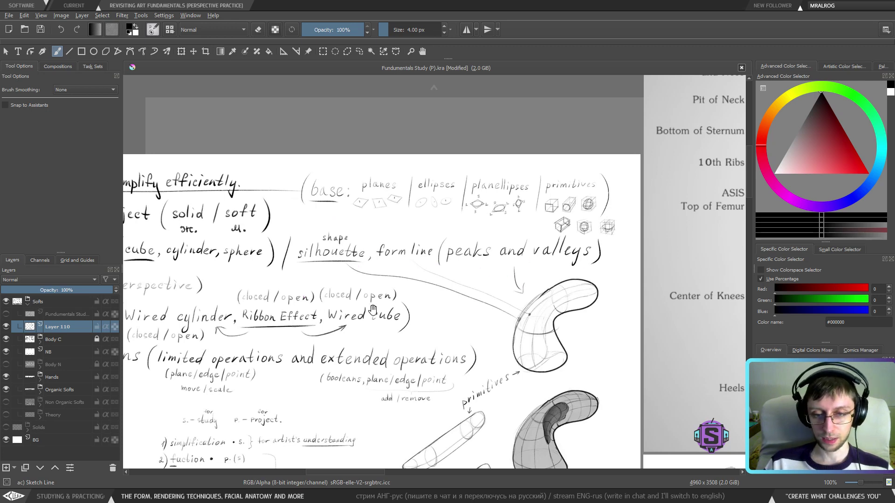
{"action": "left_click_drag", "start_coordinate": [291, 318], "coordinate": [452, 294]}
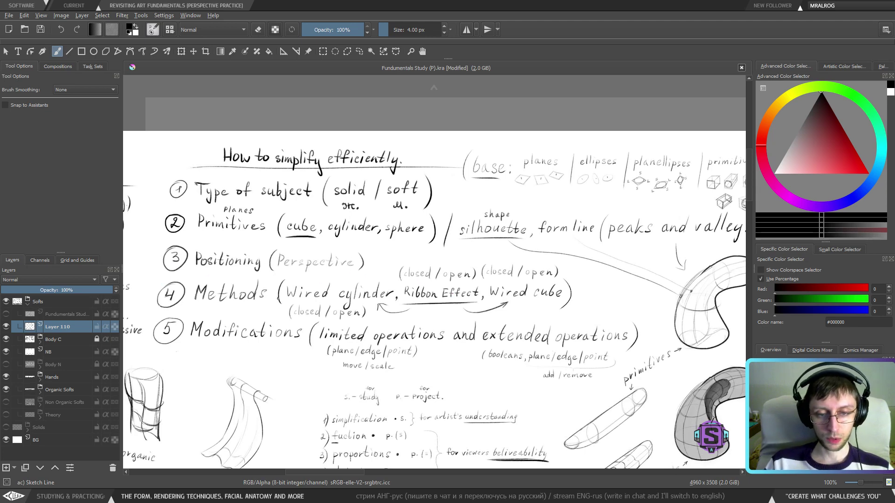
Examine how the silhouette and form-line notes relate to the base forms and curved primitive examples beside them.
{"action": "scroll", "coordinate": [278, 299], "scroll_direction": "down", "scroll_amount": 2}
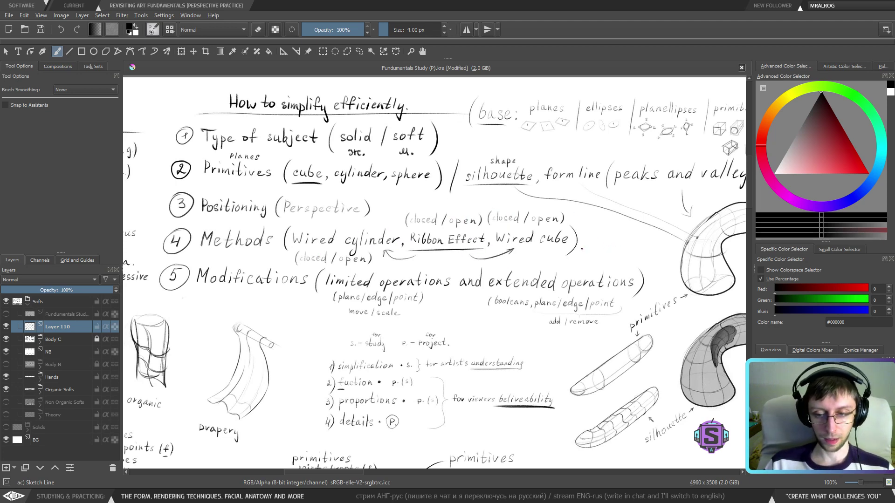
{"action": "mouse_move", "coordinate": [193, 273]}
{"action": "left_mouse_down"}
{"action": "mouse_move", "coordinate": [208, 275]}
{"action": "mouse_move", "coordinate": [187, 272]}
{"action": "left_mouse_up"}
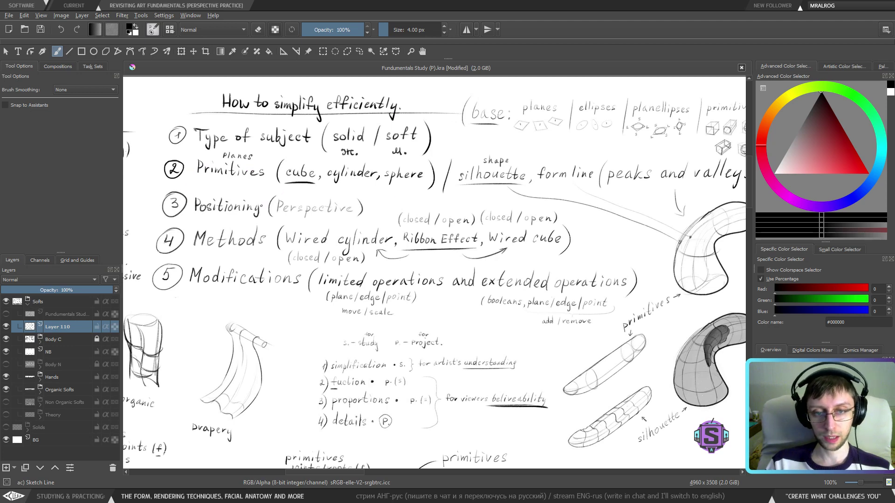
{"action": "left_click_drag", "start_coordinate": [564, 216], "coordinate": [426, 225]}
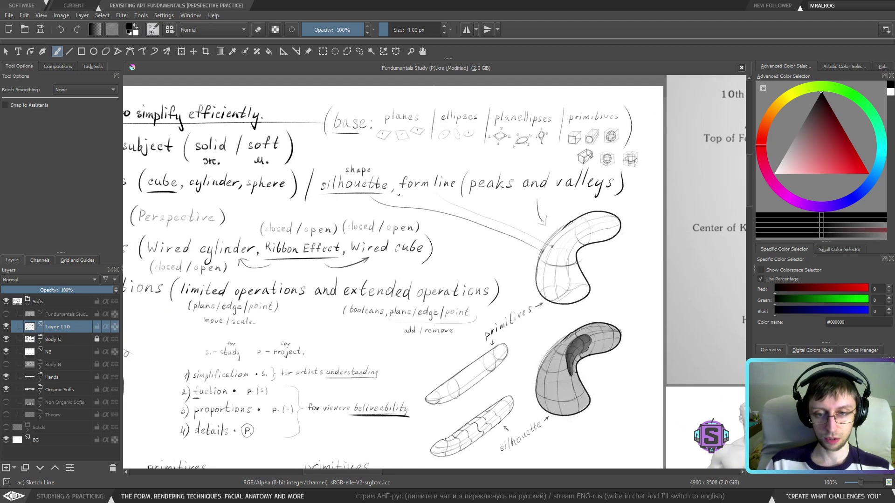
{"action": "left_click_drag", "start_coordinate": [272, 264], "coordinate": [409, 269]}
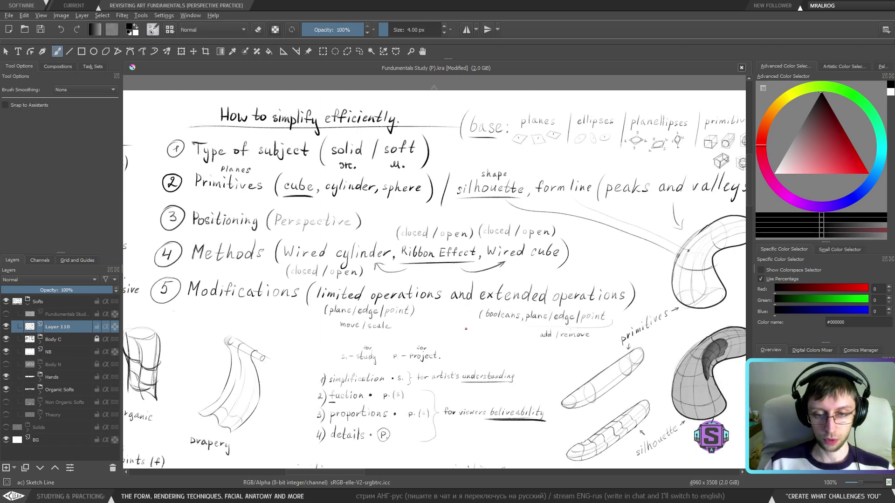
Examine the limited and extended primitive operations on the "Revisiting Art Fundamentals – Perspective" sheet.
{"action": "left_click_drag", "start_coordinate": [427, 441], "coordinate": [468, 205]}
{"action": "left_click_drag", "start_coordinate": [443, 380], "coordinate": [466, 205]}
{"action": "left_click_drag", "start_coordinate": [396, 368], "coordinate": [539, 193]}
{"action": "scroll", "coordinate": [489, 269], "scroll_direction": "down", "scroll_amount": 1}
{"action": "left_click_drag", "start_coordinate": [489, 270], "coordinate": [460, 149]}
{"action": "scroll", "coordinate": [460, 149], "scroll_direction": "down", "scroll_amount": 1}
{"action": "left_click_drag", "start_coordinate": [461, 298], "coordinate": [585, 290]}
{"action": "left_click_drag", "start_coordinate": [486, 287], "coordinate": [480, 283]}
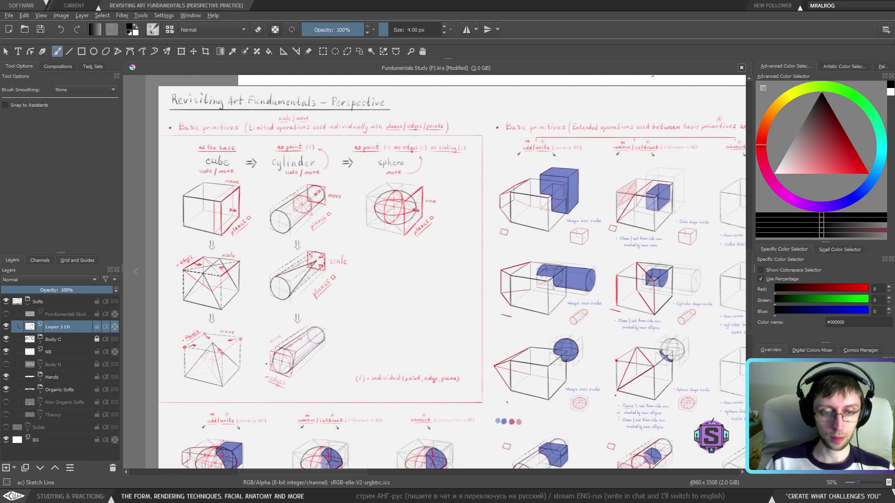
{"action": "scroll", "coordinate": [495, 330], "scroll_direction": "down", "scroll_amount": 1}
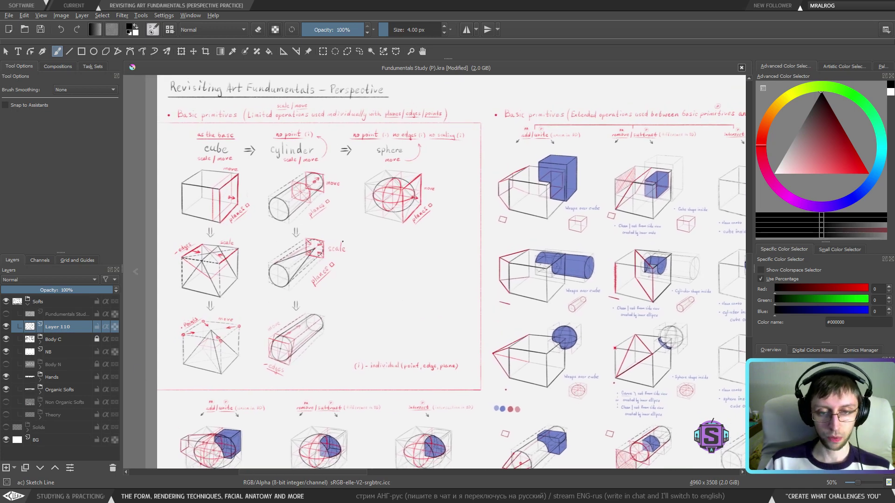
{"action": "left_click_drag", "start_coordinate": [566, 294], "coordinate": [531, 300]}
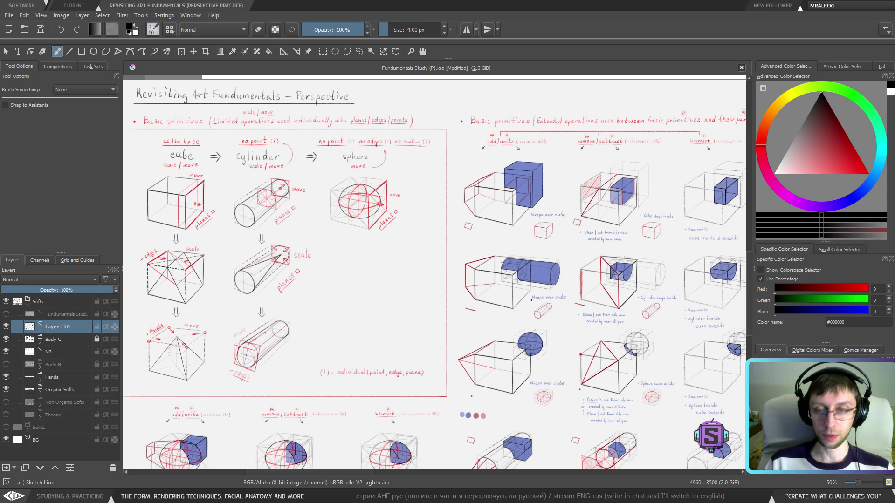
{"action": "left_click_drag", "start_coordinate": [659, 224], "coordinate": [453, 222]}
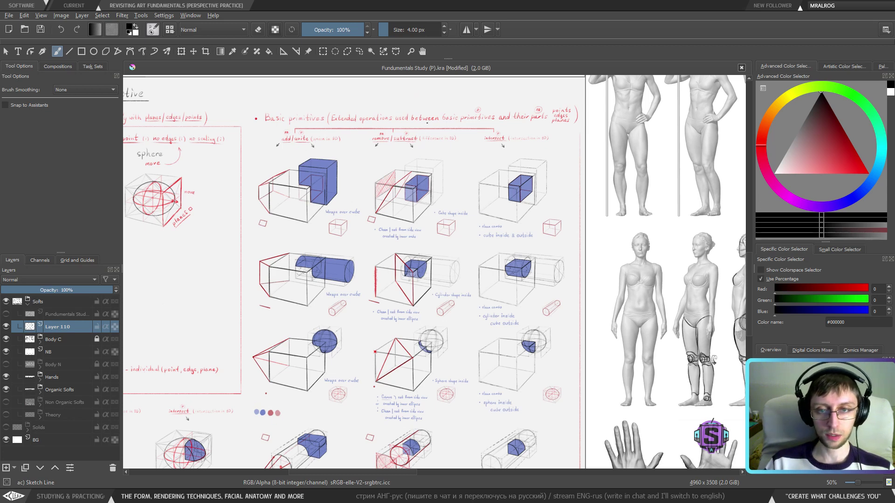
{"action": "key", "text": "minus"}
{"action": "key", "text": "minus"}
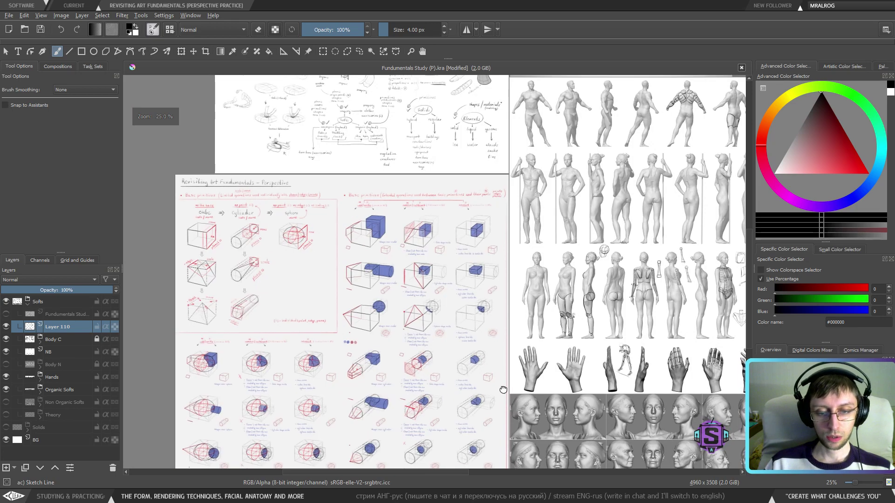
Circle the standalone pelvis construction between the female figures and undo the circle.
{"action": "left_click_drag", "start_coordinate": [489, 405], "coordinate": [435, 313]}
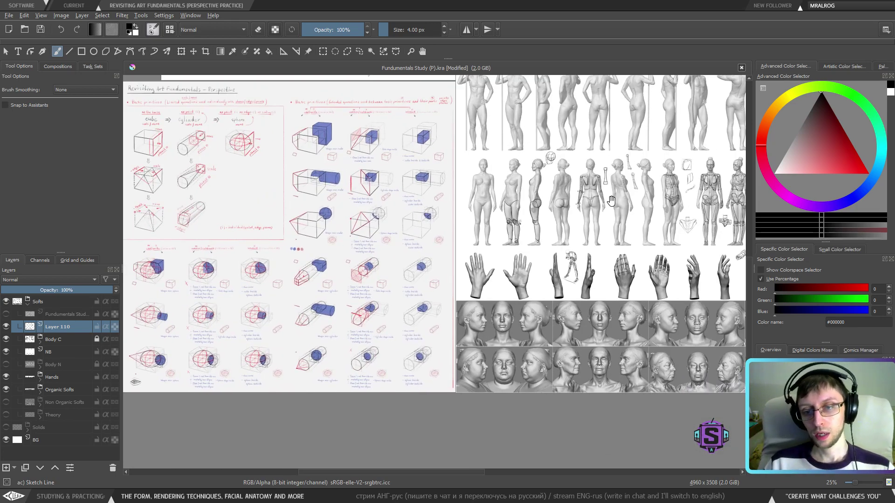
{"action": "scroll", "coordinate": [608, 200], "scroll_direction": "up", "scroll_amount": 5}
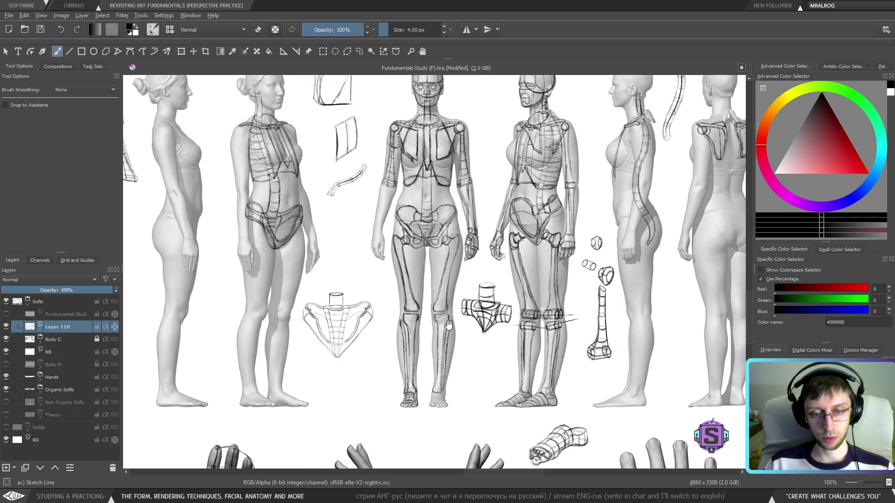
{"action": "left_click_drag", "start_coordinate": [333, 320], "coordinate": [455, 290]}
{"action": "key", "text": "plus"}
{"action": "key", "text": "plus"}
{"action": "left_click_drag", "start_coordinate": [509, 323], "coordinate": [458, 289]}
{"action": "mouse_move", "coordinate": [490, 198]}
{"action": "left_mouse_down"}
{"action": "mouse_move", "coordinate": [531, 344]}
{"action": "mouse_move", "coordinate": [494, 189]}
{"action": "left_mouse_up"}
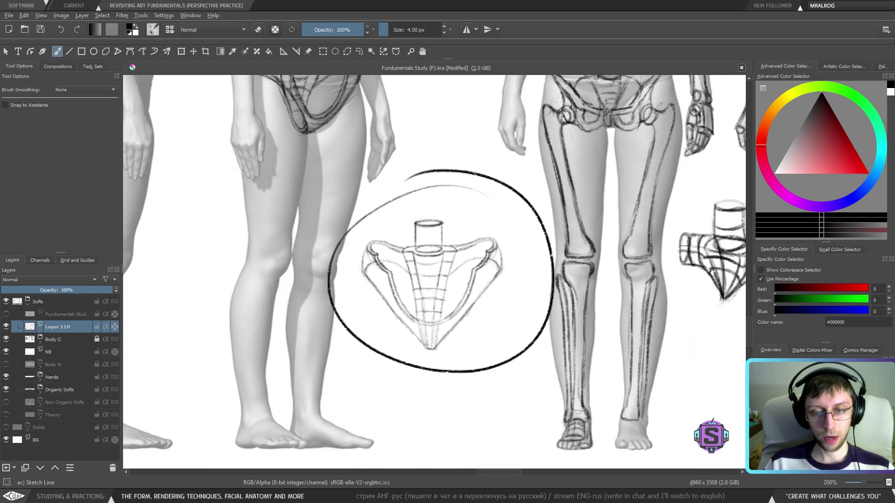
{"action": "key", "text": "ctrl+z"}
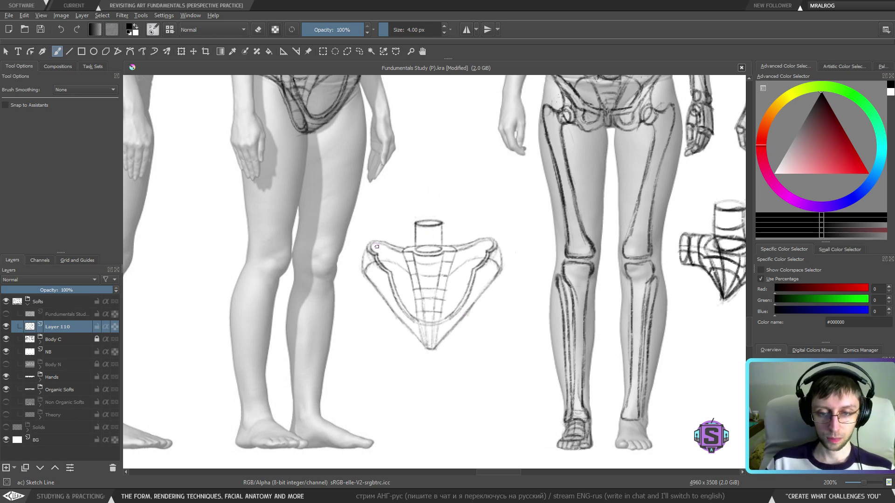
Reinforce the standalone pelvis's upper crest line from the sacrum out to the right-hand tip, undoing the other trial strokes.
{"action": "scroll", "coordinate": [461, 298], "scroll_direction": "down", "scroll_amount": 1}
{"action": "scroll", "coordinate": [486, 331], "scroll_direction": "up", "scroll_amount": 3}
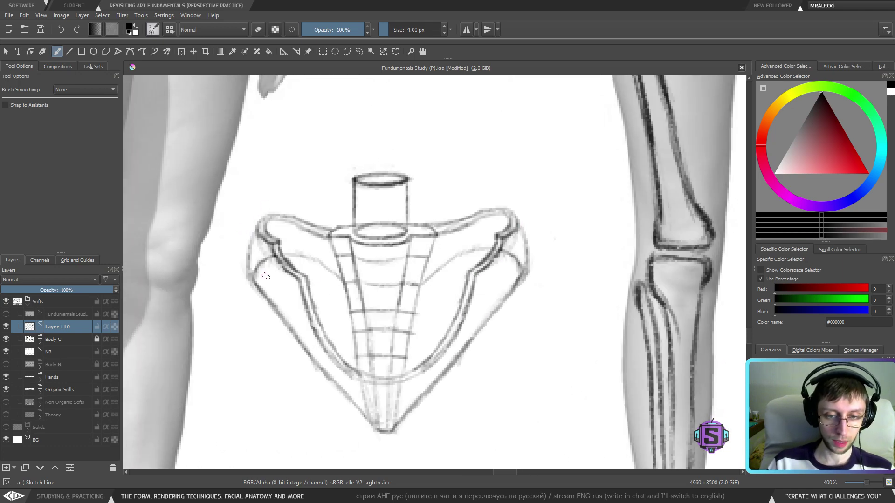
{"action": "mouse_move", "coordinate": [265, 243]}
{"action": "left_mouse_down"}
{"action": "mouse_move", "coordinate": [402, 289]}
{"action": "mouse_move", "coordinate": [536, 237]}
{"action": "mouse_move", "coordinate": [490, 192]}
{"action": "left_mouse_up"}
{"action": "key", "text": "ctrl+z"}
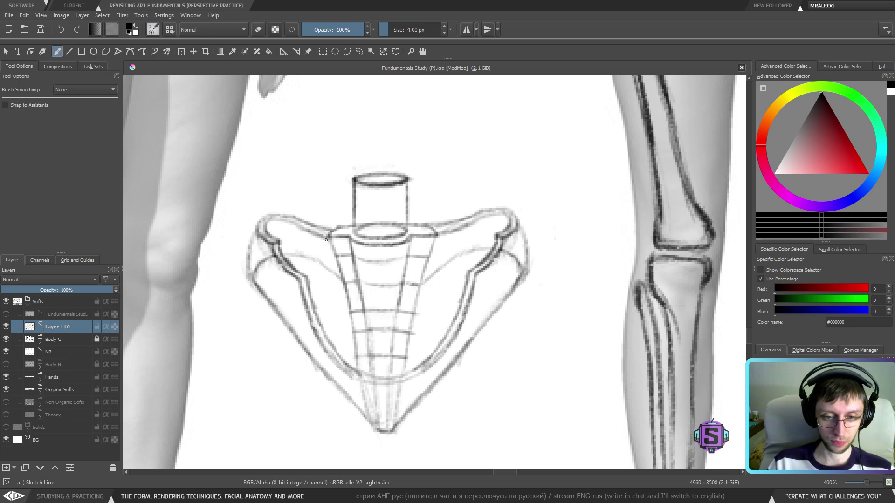
{"action": "mouse_move", "coordinate": [330, 238]}
{"action": "left_mouse_down"}
{"action": "mouse_move", "coordinate": [266, 219]}
{"action": "mouse_move", "coordinate": [327, 237]}
{"action": "left_mouse_up"}
{"action": "key", "text": "ctrl+z"}
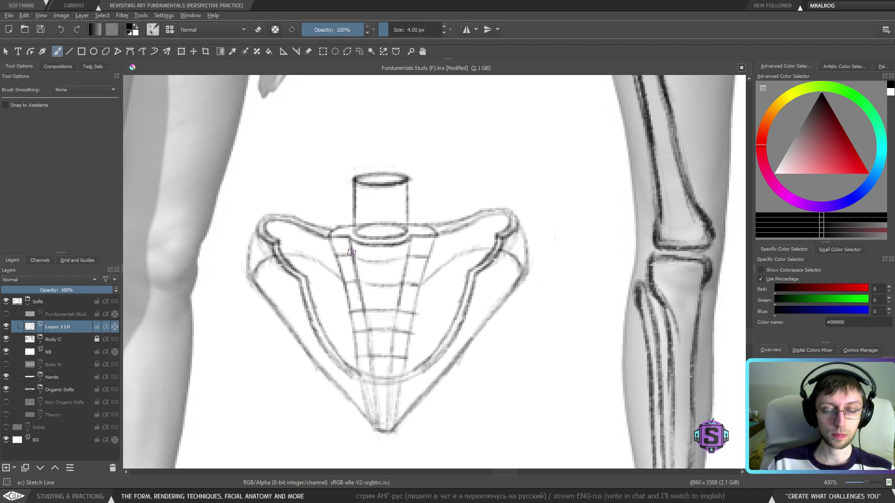
{"action": "left_click_drag", "start_coordinate": [433, 239], "coordinate": [494, 214]}
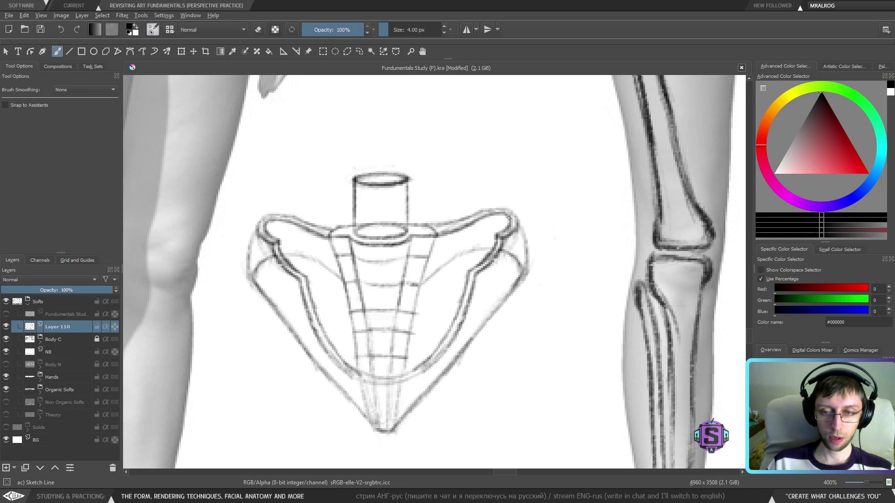
Add faint vertical guide lines down the middle of the standalone pelvis's sacrum.
{"action": "key", "text": "minus"}
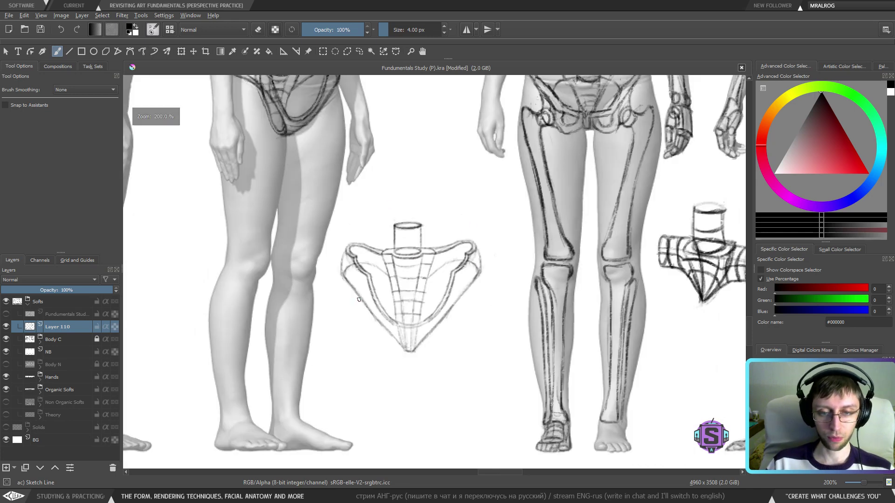
{"action": "key", "text": "minus"}
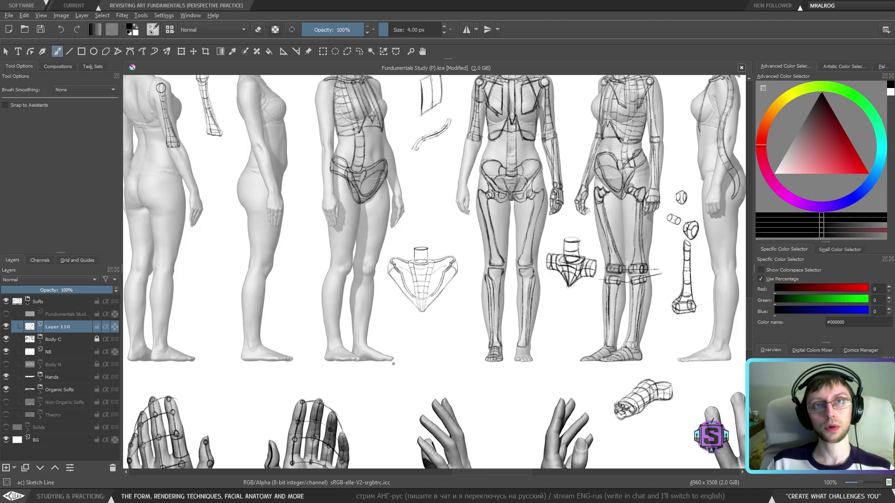
{"action": "key", "text": "plus"}
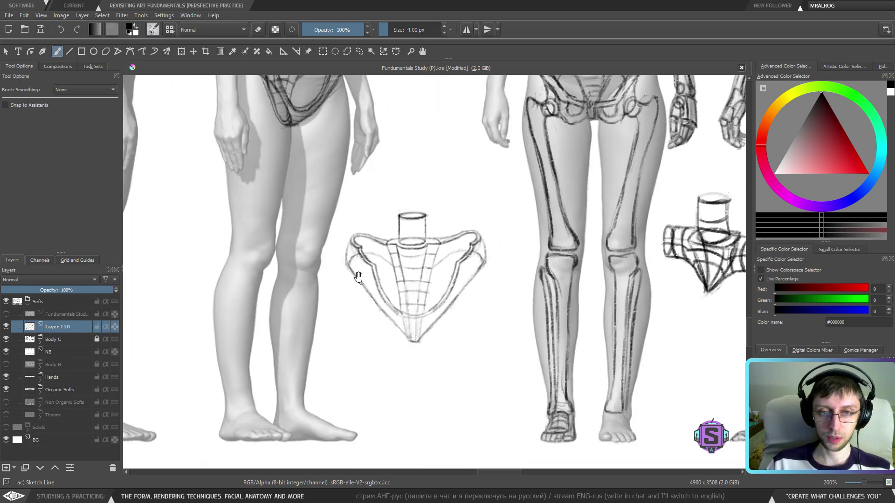
{"action": "left_click_drag", "start_coordinate": [318, 143], "coordinate": [345, 281]}
{"action": "left_click_drag", "start_coordinate": [399, 389], "coordinate": [370, 297]}
{"action": "scroll", "coordinate": [366, 354], "scroll_direction": "down", "scroll_amount": 2}
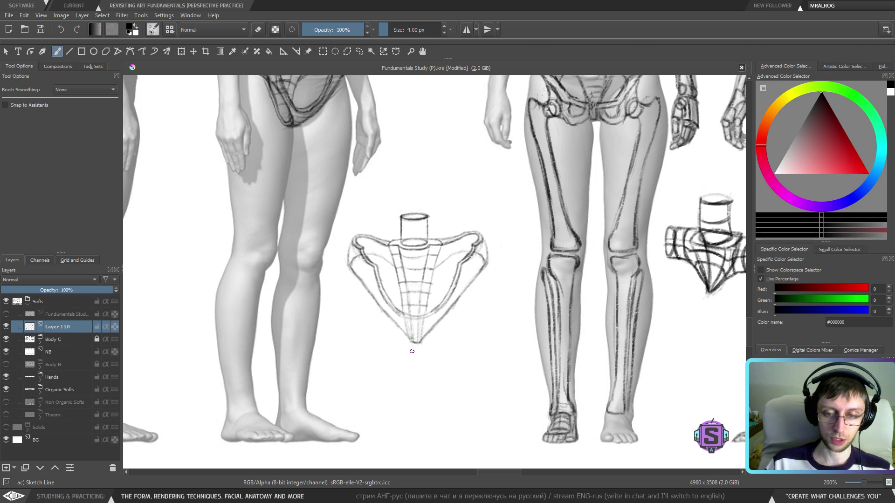
{"action": "left_click_drag", "start_coordinate": [410, 420], "coordinate": [373, 282]}
{"action": "left_click_drag", "start_coordinate": [429, 305], "coordinate": [431, 371]}
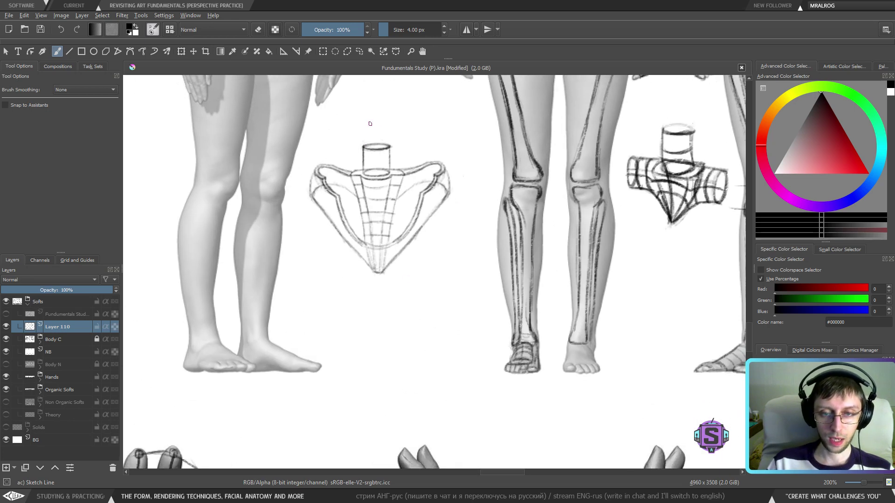
{"action": "scroll", "coordinate": [382, 202], "scroll_direction": "up", "scroll_amount": 1}
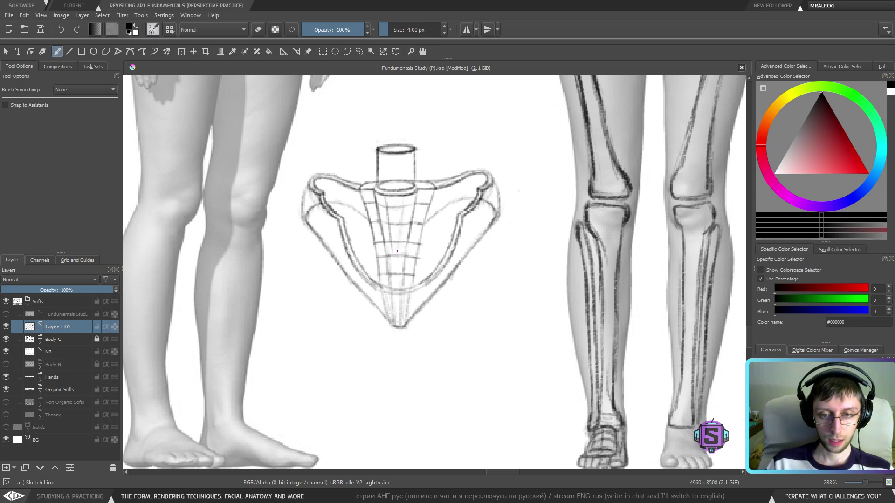
{"action": "left_click_drag", "start_coordinate": [402, 212], "coordinate": [398, 239]}
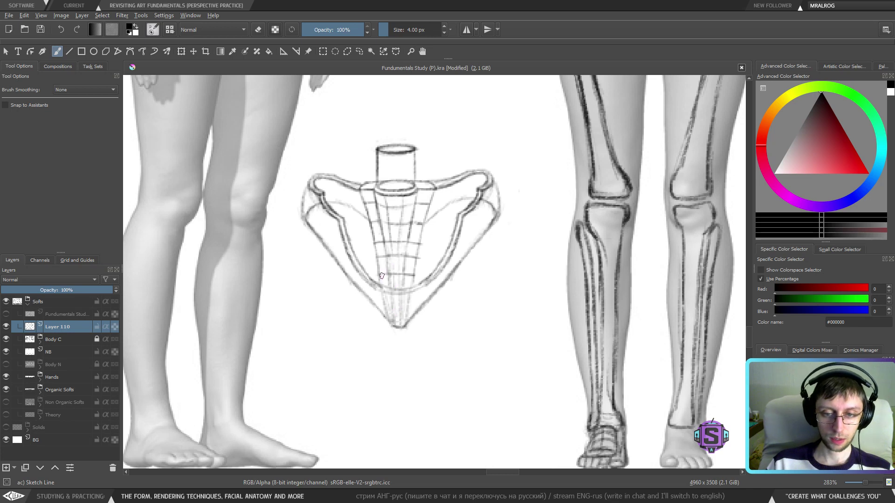
Sketch the curved side edges and lower end of a separate bent sacrum strip below the pelvis construction.
{"action": "scroll", "coordinate": [407, 379], "scroll_direction": "down", "scroll_amount": 1}
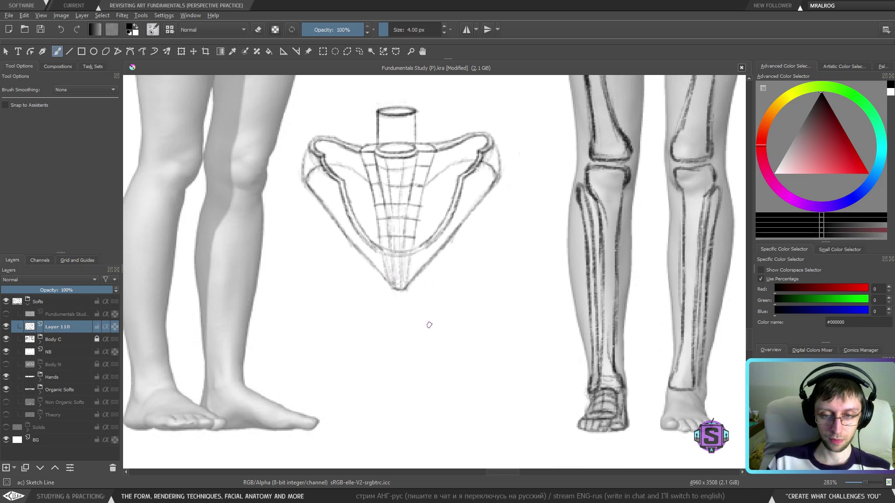
{"action": "mouse_move", "coordinate": [427, 311]}
{"action": "left_mouse_down"}
{"action": "mouse_move", "coordinate": [425, 328]}
{"action": "mouse_move", "coordinate": [392, 363]}
{"action": "mouse_move", "coordinate": [418, 382]}
{"action": "mouse_move", "coordinate": [467, 322]}
{"action": "left_mouse_up"}
{"action": "left_click_drag", "start_coordinate": [421, 380], "coordinate": [467, 322]}
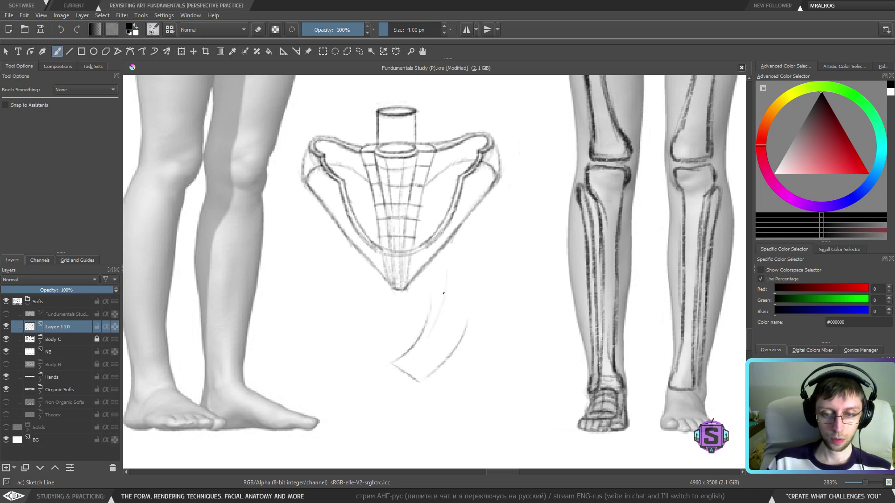
{"action": "left_click_drag", "start_coordinate": [451, 339], "coordinate": [473, 275]}
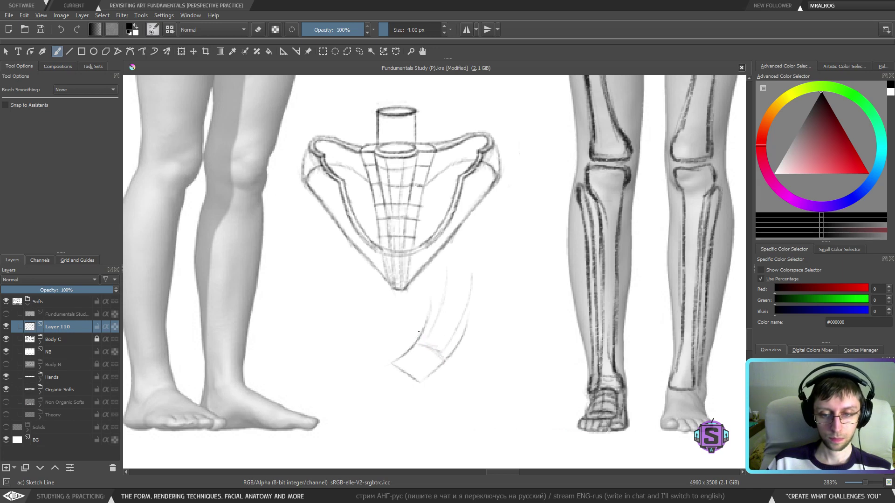
Divide the bent sacrum strip into segments with cross-contour lines and extend its outer edge upward.
{"action": "left_click_drag", "start_coordinate": [422, 333], "coordinate": [454, 341]}
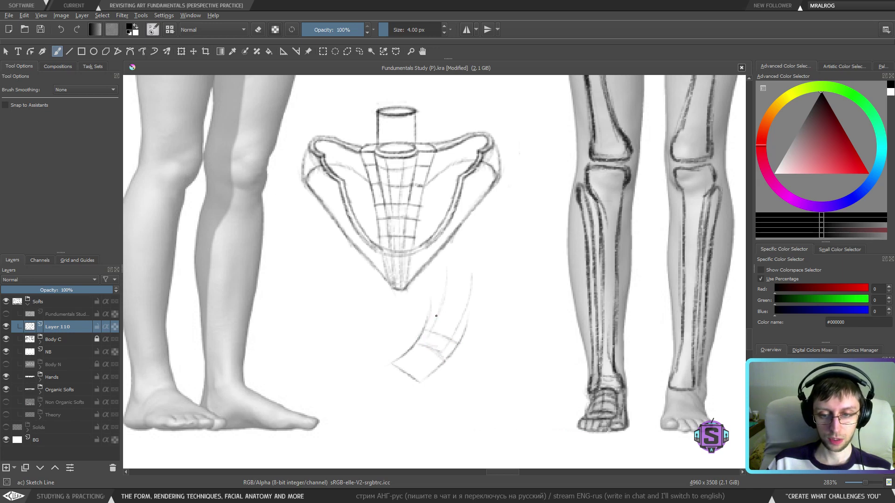
{"action": "left_click_drag", "start_coordinate": [436, 316], "coordinate": [454, 318]}
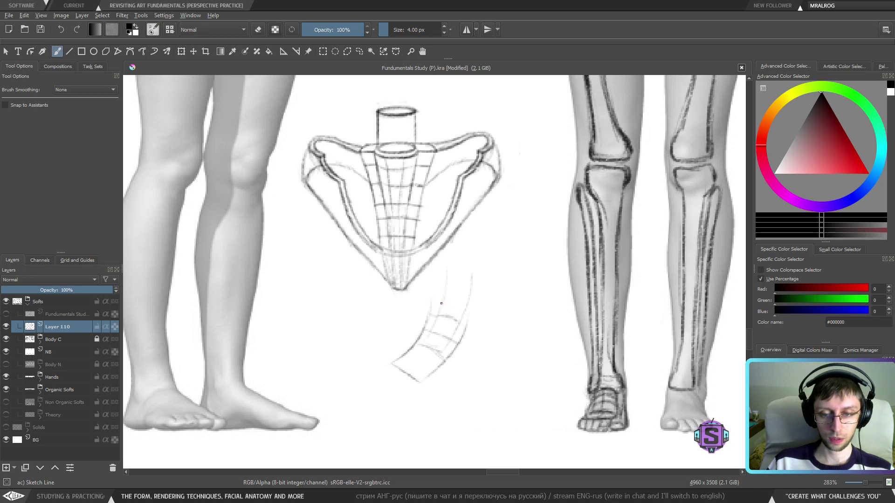
{"action": "mouse_move", "coordinate": [443, 301]}
{"action": "left_mouse_down"}
{"action": "mouse_move", "coordinate": [474, 309]}
{"action": "mouse_move", "coordinate": [454, 354]}
{"action": "mouse_move", "coordinate": [483, 290]}
{"action": "mouse_move", "coordinate": [454, 272]}
{"action": "mouse_move", "coordinate": [443, 278]}
{"action": "mouse_move", "coordinate": [471, 278]}
{"action": "left_mouse_up"}
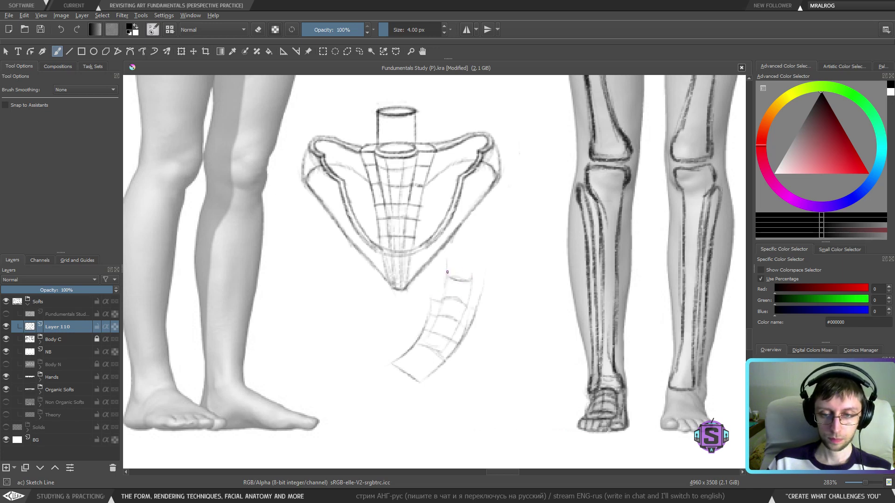
Select the bent sacrum sketch with a freehand selection, move it further below the pelvis, and deselect it.
{"action": "key", "text": "l"}
{"action": "mouse_move", "coordinate": [518, 277]}
{"action": "left_mouse_down"}
{"action": "mouse_move", "coordinate": [450, 254]}
{"action": "mouse_move", "coordinate": [380, 406]}
{"action": "mouse_move", "coordinate": [500, 336]}
{"action": "mouse_move", "coordinate": [483, 373]}
{"action": "left_mouse_up"}
{"action": "key", "text": "t"}
{"action": "key", "text": "b"}
{"action": "key", "text": "ctrl+shift+a"}
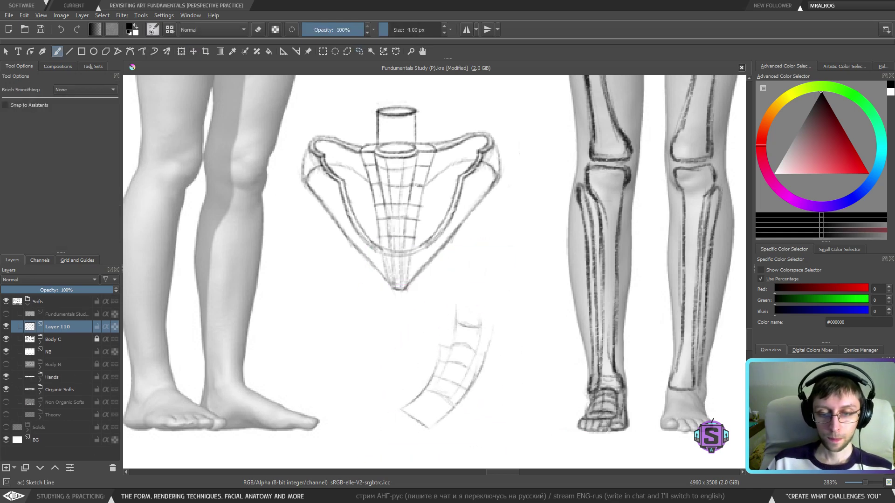
Add a second side edge to the bent sacrum strip and draw cross-contours through its upper end.
{"action": "left_click_drag", "start_coordinate": [443, 313], "coordinate": [433, 382]}
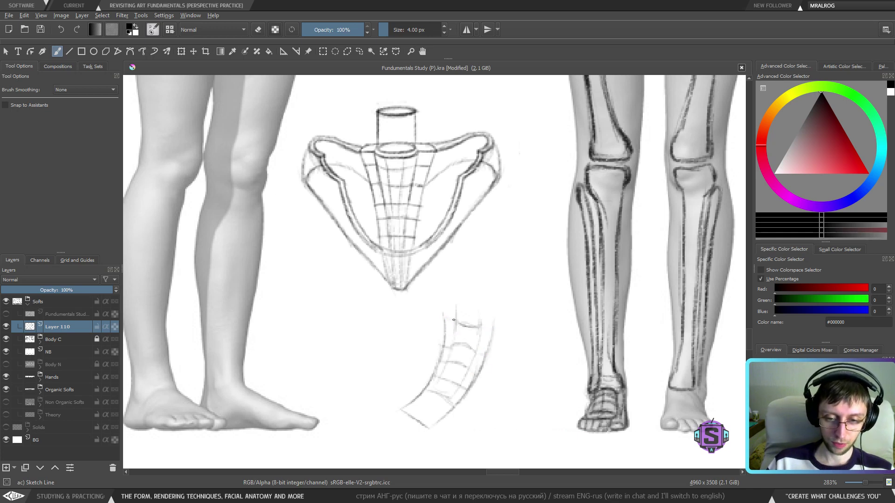
{"action": "left_click_drag", "start_coordinate": [443, 316], "coordinate": [493, 330]}
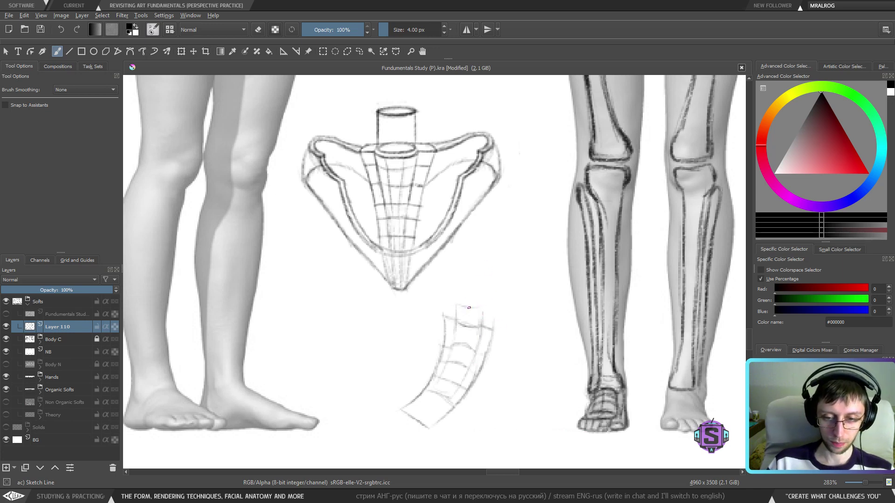
{"action": "left_click_drag", "start_coordinate": [469, 307], "coordinate": [483, 306]}
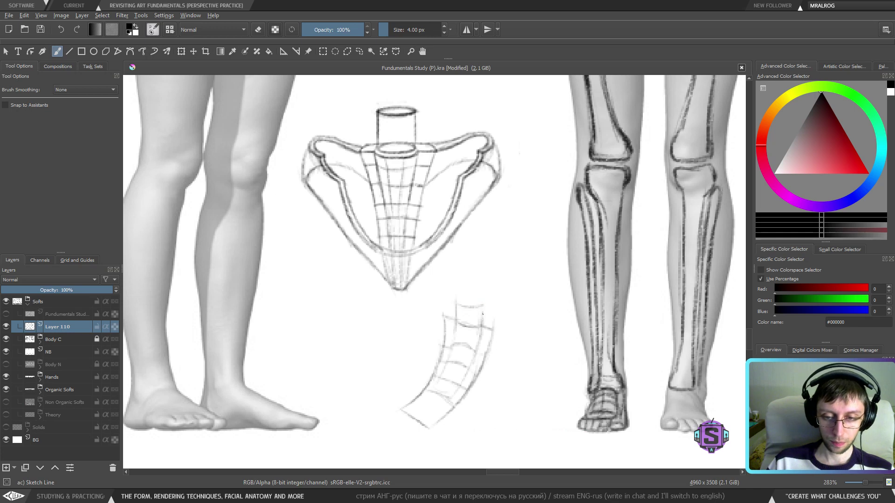
{"action": "left_click_drag", "start_coordinate": [467, 317], "coordinate": [484, 316]}
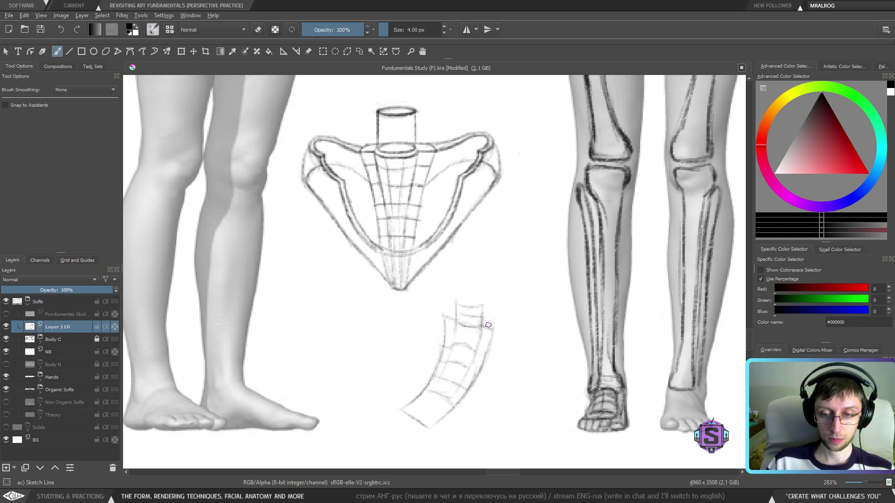
Draw lengthwise contour lines down the bent sacrum strip so they cross its segment divisions as a grid.
{"action": "mouse_move", "coordinate": [456, 345]}
{"action": "left_mouse_down"}
{"action": "mouse_move", "coordinate": [470, 343]}
{"action": "mouse_move", "coordinate": [457, 345]}
{"action": "left_mouse_up"}
{"action": "key", "text": "e"}
{"action": "key", "text": "e"}
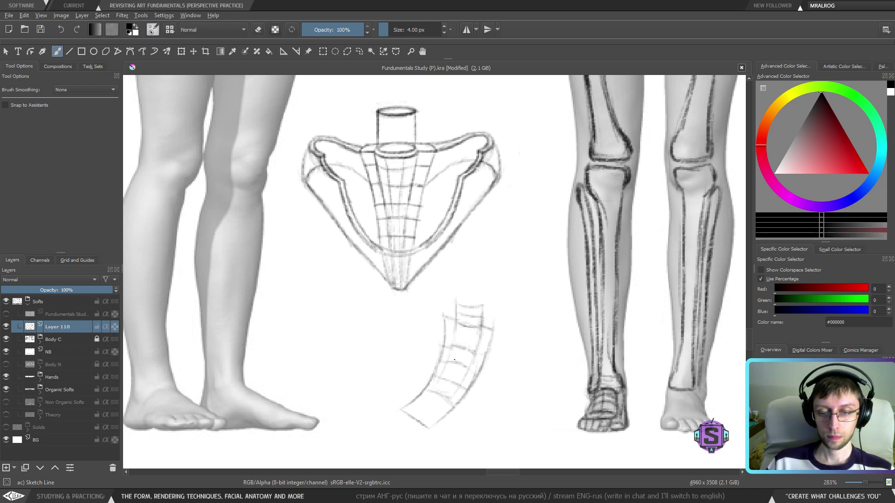
{"action": "scroll", "coordinate": [449, 361], "scroll_direction": "down", "scroll_amount": 3}
{"action": "scroll", "coordinate": [474, 359], "scroll_direction": "up", "scroll_amount": 3}
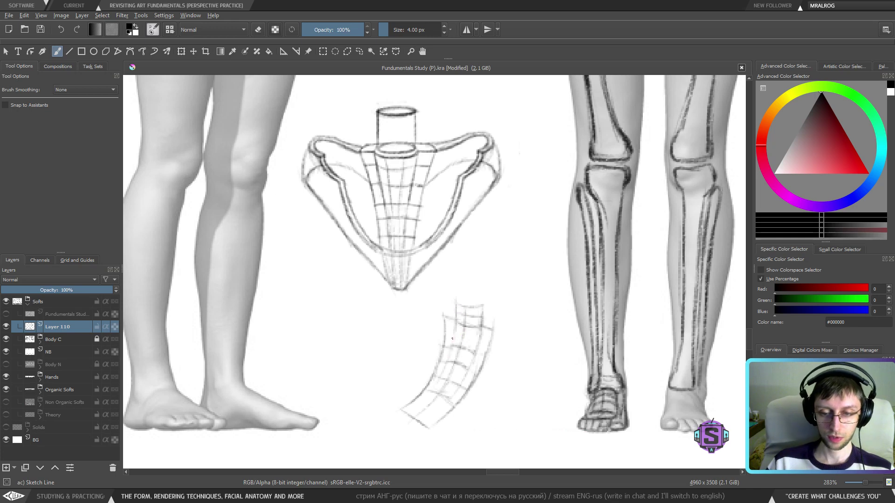
{"action": "left_click_drag", "start_coordinate": [453, 345], "coordinate": [432, 387]}
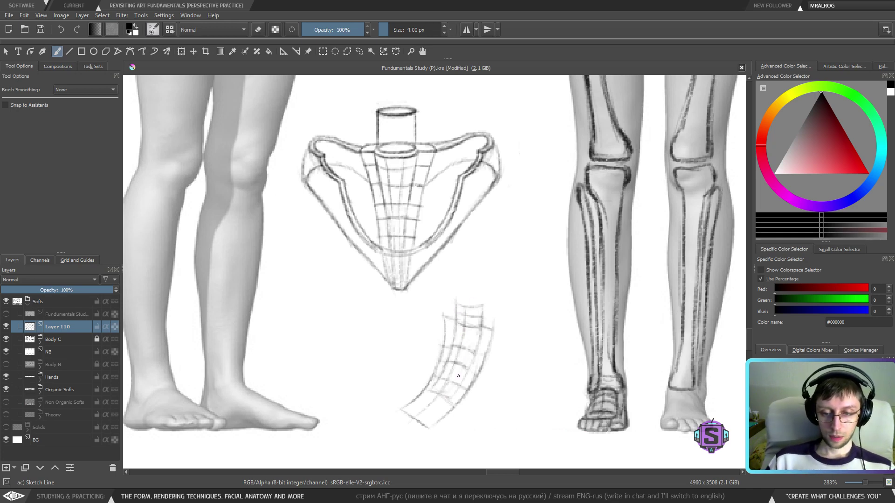
{"action": "left_click_drag", "start_coordinate": [460, 376], "coordinate": [474, 336]}
Examine the bent sacrum strip and the pelvis construction up close and against the surrounding figures.
{"action": "key", "text": "minus"}
{"action": "key", "text": "minus"}
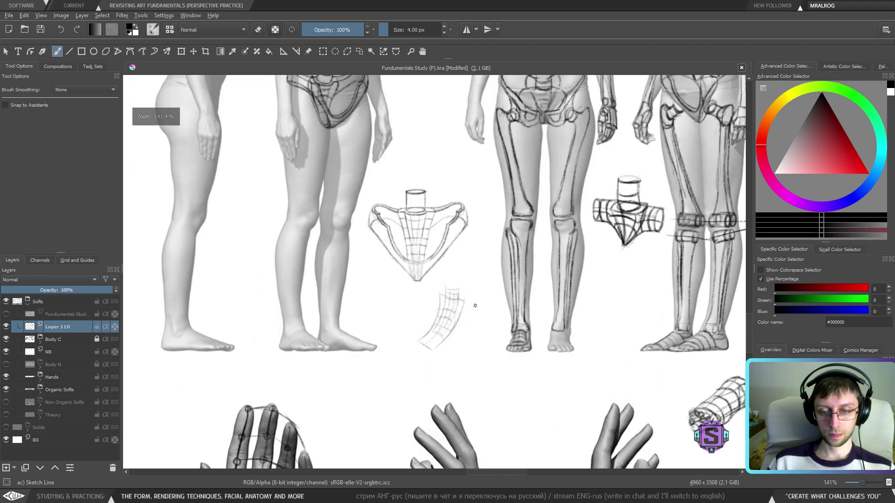
{"action": "key", "text": "plus"}
{"action": "key", "text": "plus"}
{"action": "key", "text": "minus"}
{"action": "key", "text": "minus"}
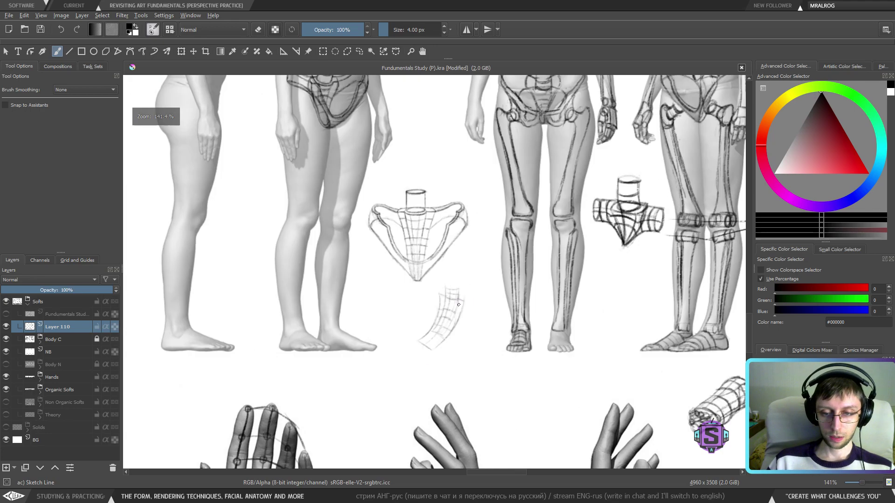
{"action": "key", "text": "plus"}
{"action": "key", "text": "plus"}
{"action": "left_click_drag", "start_coordinate": [451, 257], "coordinate": [462, 343]}
{"action": "left_click_drag", "start_coordinate": [435, 313], "coordinate": [473, 303]}
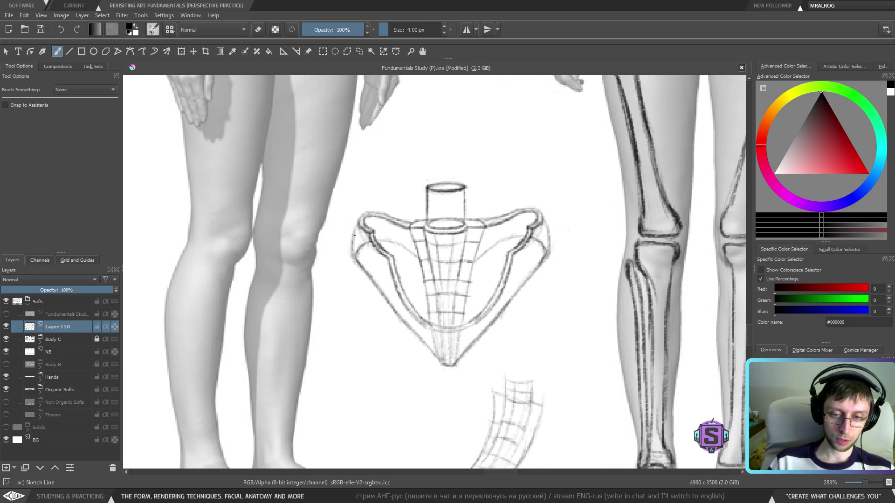
{"action": "key", "text": "minus"}
{"action": "key", "text": "minus"}
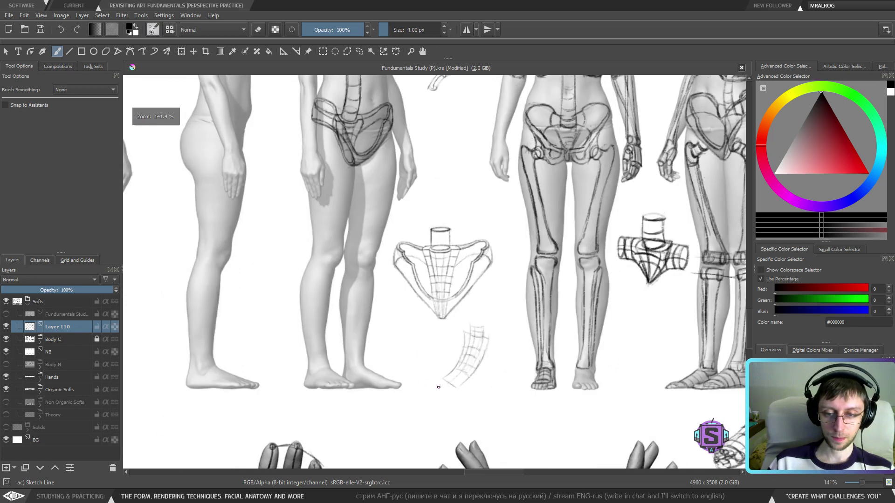
{"action": "left_click_drag", "start_coordinate": [437, 407], "coordinate": [451, 397]}
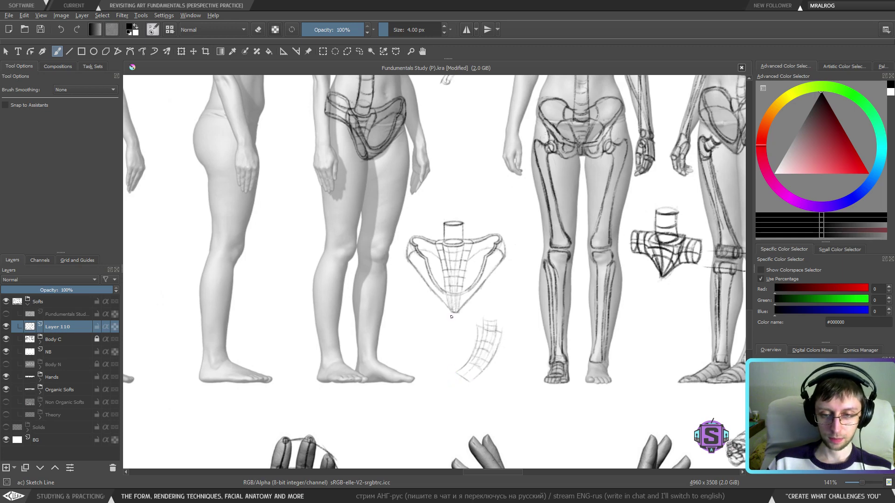
{"action": "key", "text": "plus"}
{"action": "key", "text": "plus"}
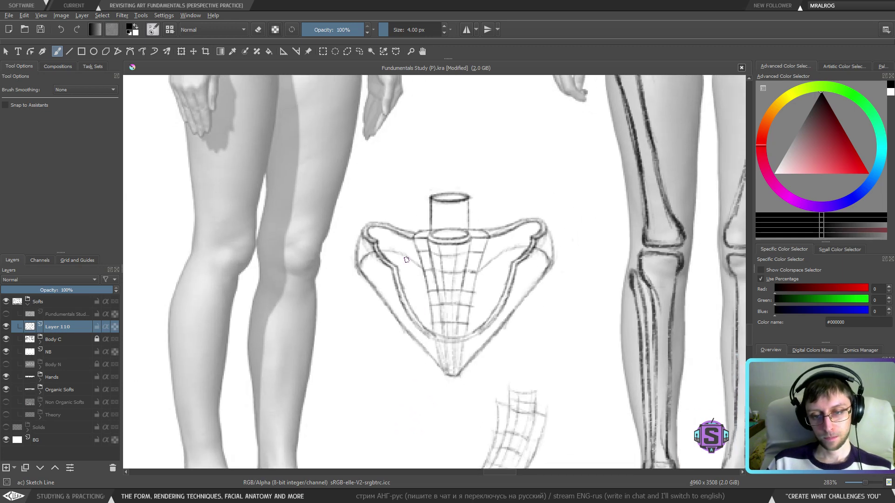
{"action": "mouse_move", "coordinate": [398, 253]}
{"action": "left_mouse_down"}
{"action": "mouse_move", "coordinate": [413, 312]}
{"action": "mouse_move", "coordinate": [443, 333]}
{"action": "mouse_move", "coordinate": [472, 331]}
{"action": "mouse_move", "coordinate": [502, 303]}
{"action": "mouse_move", "coordinate": [512, 251]}
{"action": "mouse_move", "coordinate": [466, 197]}
{"action": "mouse_move", "coordinate": [399, 288]}
{"action": "left_mouse_up"}
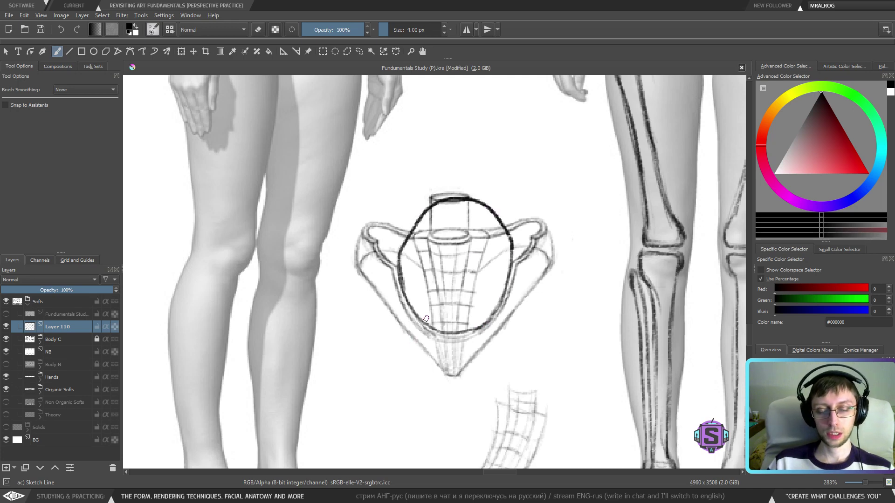
{"action": "key", "text": "ctrl+z"}
{"action": "mouse_move", "coordinate": [383, 254]}
{"action": "left_mouse_down"}
{"action": "mouse_move", "coordinate": [381, 228]}
{"action": "mouse_move", "coordinate": [387, 261]}
{"action": "left_mouse_up"}
{"action": "key", "text": "ctrl+z"}
{"action": "mouse_move", "coordinate": [508, 249]}
{"action": "left_mouse_down"}
{"action": "mouse_move", "coordinate": [481, 224]}
{"action": "mouse_move", "coordinate": [529, 252]}
{"action": "left_mouse_up"}
{"action": "key", "text": "ctrl+z"}
{"action": "key", "text": "ctrl+z"}
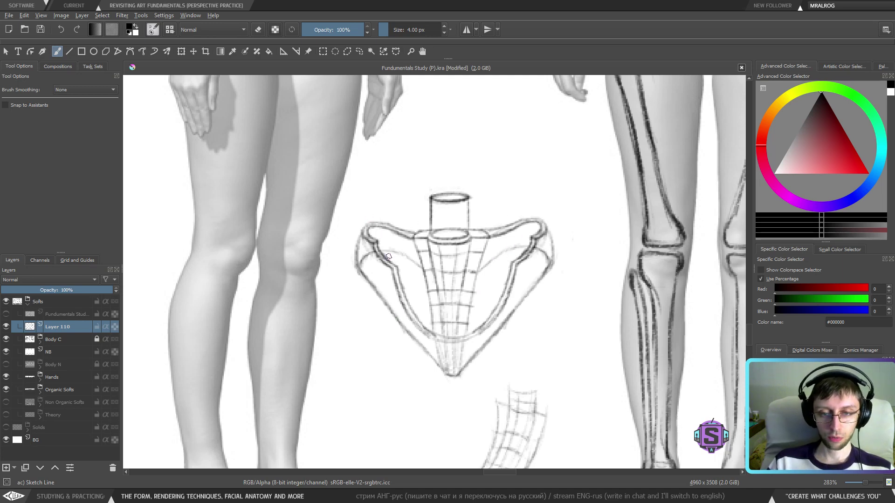
Sketch a light, wide oval in the empty space below the bent sacrum strip as the base of a top-view pelvis.
{"action": "key", "text": "minus"}
{"action": "key", "text": "minus"}
{"action": "key", "text": "plus"}
{"action": "key", "text": "plus"}
{"action": "left_click_drag", "start_coordinate": [427, 386], "coordinate": [461, 219]}
{"action": "key", "text": "minus"}
{"action": "key", "text": "minus"}
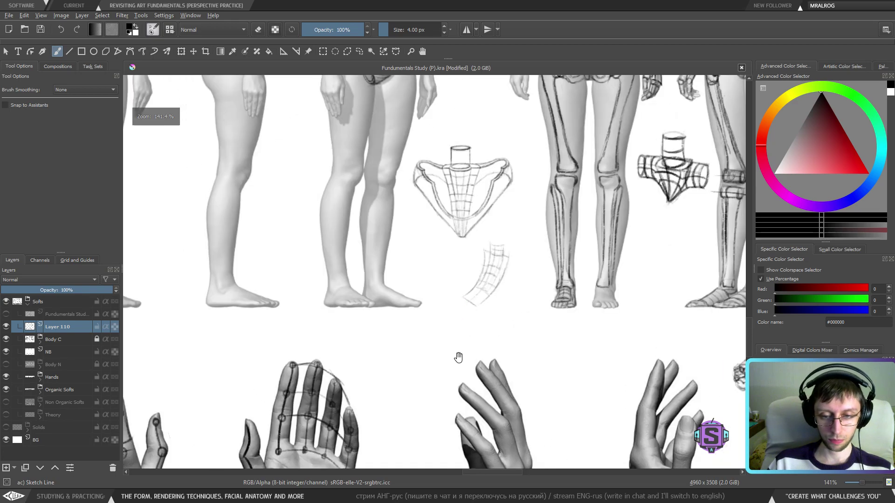
{"action": "left_click_drag", "start_coordinate": [458, 358], "coordinate": [453, 323]}
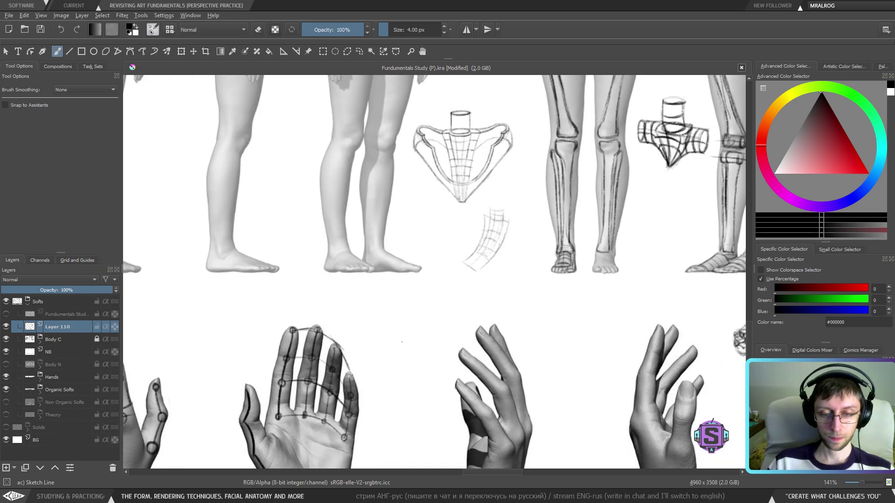
{"action": "mouse_move", "coordinate": [440, 344]}
{"action": "left_mouse_down"}
{"action": "mouse_move", "coordinate": [410, 365]}
{"action": "mouse_move", "coordinate": [436, 305]}
{"action": "mouse_move", "coordinate": [427, 353]}
{"action": "left_mouse_up"}
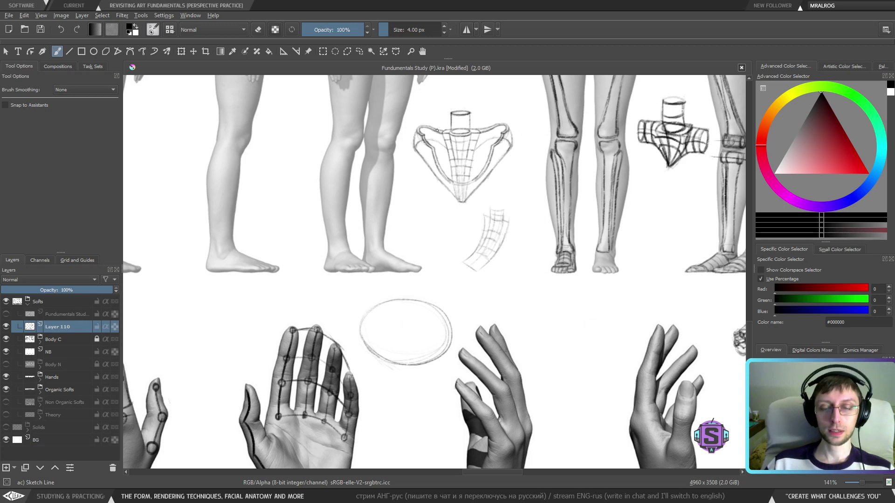
Darken the oval's left side and lower edge into a pelvic rim, and add the sacrum with a small vertebra ellipse at the upper centre.
{"action": "left_click_drag", "start_coordinate": [452, 240], "coordinate": [439, 211]}
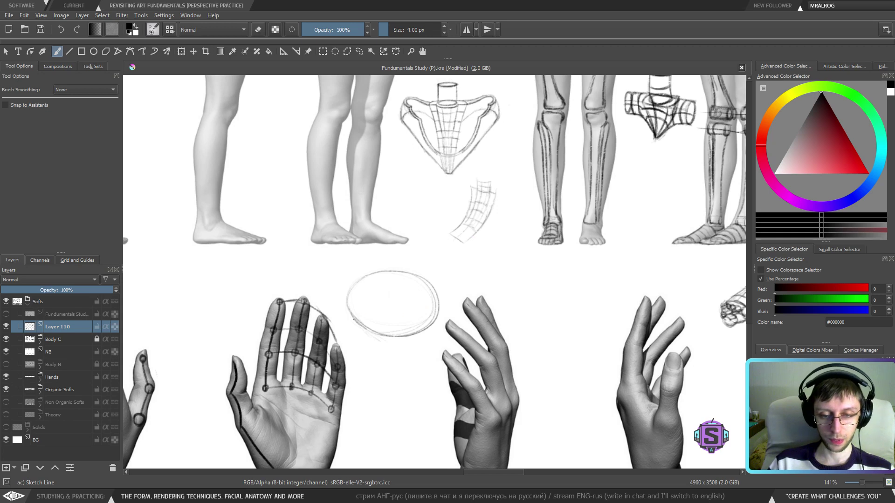
{"action": "mouse_move", "coordinate": [364, 322]}
{"action": "left_mouse_down"}
{"action": "mouse_move", "coordinate": [349, 292]}
{"action": "mouse_move", "coordinate": [381, 285]}
{"action": "mouse_move", "coordinate": [351, 288]}
{"action": "mouse_move", "coordinate": [379, 284]}
{"action": "left_mouse_up"}
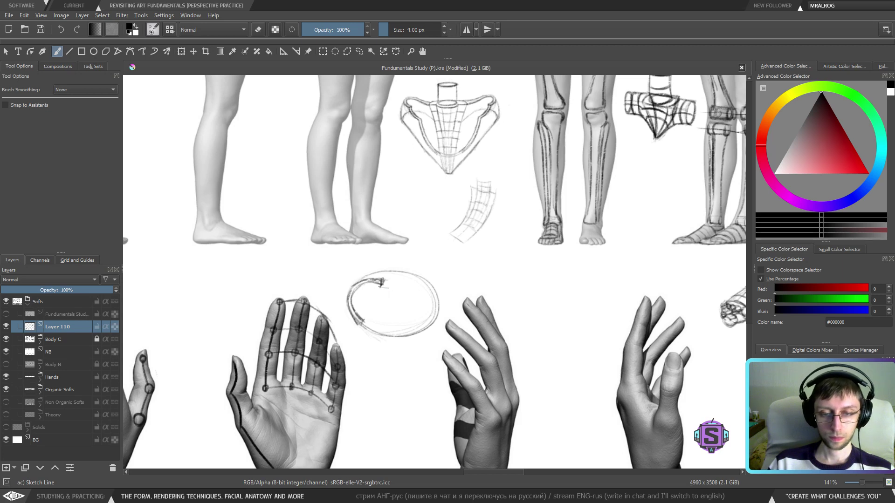
{"action": "left_click_drag", "start_coordinate": [386, 288], "coordinate": [399, 291]}
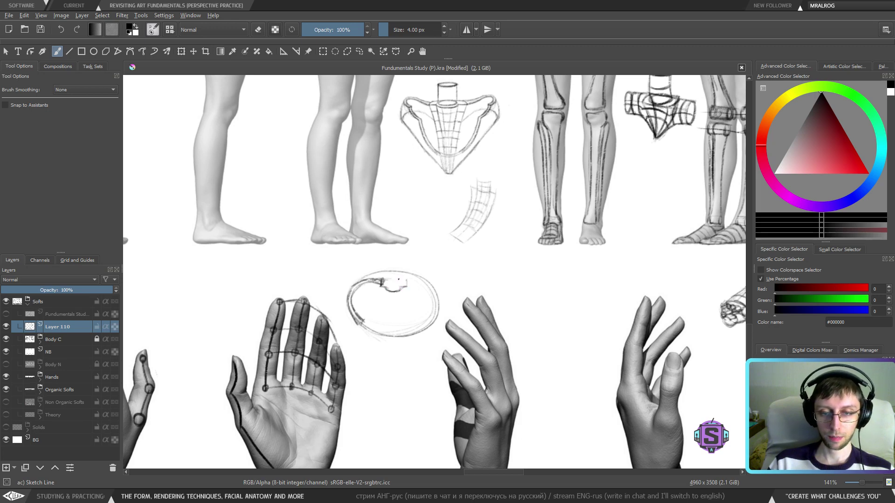
{"action": "mouse_move", "coordinate": [383, 279]}
{"action": "left_mouse_down"}
{"action": "mouse_move", "coordinate": [406, 280]}
{"action": "mouse_move", "coordinate": [390, 283]}
{"action": "left_mouse_up"}
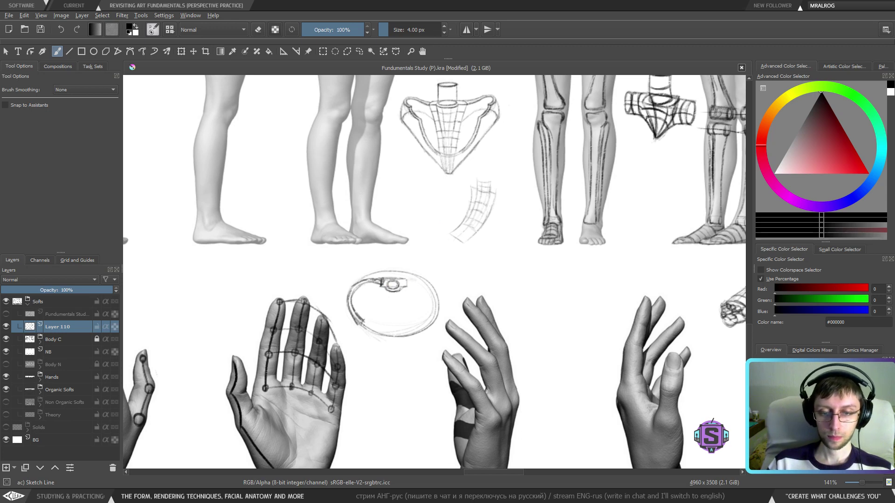
{"action": "mouse_move", "coordinate": [362, 319]}
{"action": "left_mouse_down"}
{"action": "mouse_move", "coordinate": [391, 338]}
{"action": "mouse_move", "coordinate": [373, 332]}
{"action": "mouse_move", "coordinate": [403, 337]}
{"action": "mouse_move", "coordinate": [373, 328]}
{"action": "mouse_move", "coordinate": [380, 336]}
{"action": "mouse_move", "coordinate": [416, 330]}
{"action": "mouse_move", "coordinate": [386, 339]}
{"action": "mouse_move", "coordinate": [409, 337]}
{"action": "left_mouse_up"}
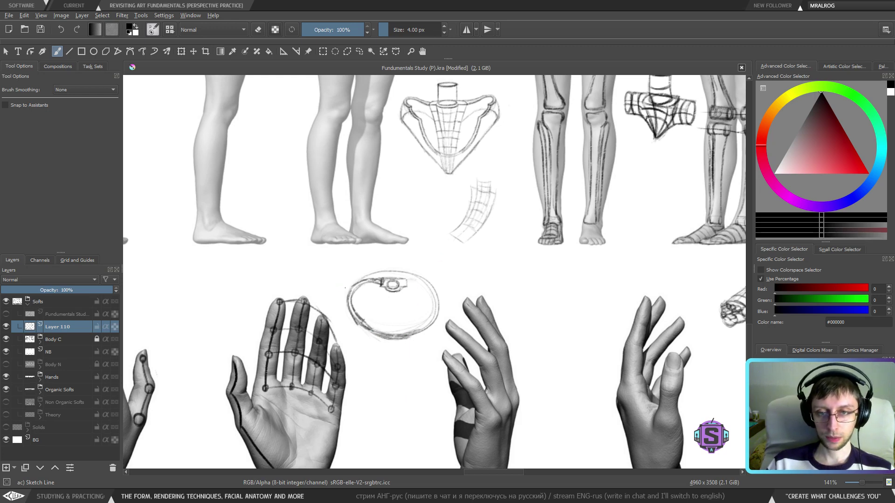
Select the lower-left part of the top-view pelvic rim with a freehand selection, move it slightly up, and deselect it.
{"action": "left_click_drag", "start_coordinate": [346, 308], "coordinate": [372, 339]}
{"action": "key", "text": "l"}
{"action": "mouse_move", "coordinate": [412, 369]}
{"action": "left_mouse_down"}
{"action": "mouse_move", "coordinate": [360, 302]}
{"action": "mouse_move", "coordinate": [399, 361]}
{"action": "left_mouse_up"}
{"action": "key", "text": "t"}
{"action": "left_click_drag", "start_coordinate": [372, 332], "coordinate": [367, 323]}
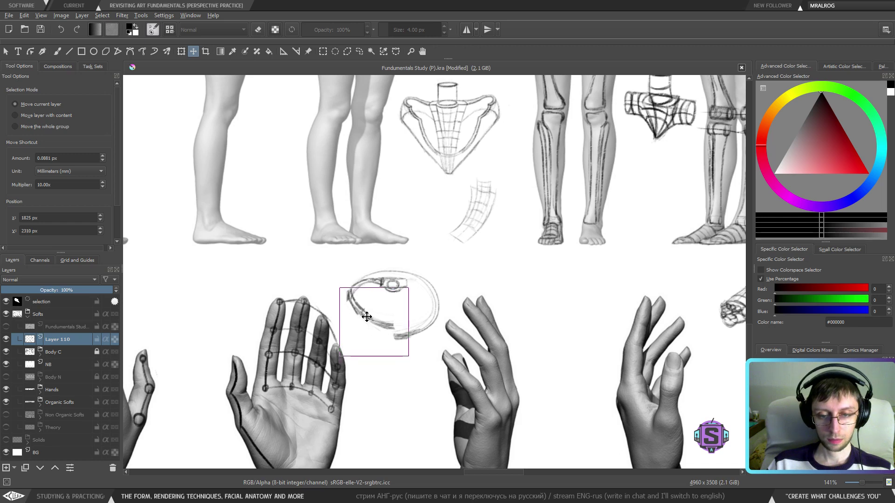
{"action": "key", "text": "b"}
{"action": "key", "text": "ctrl+shift+a"}
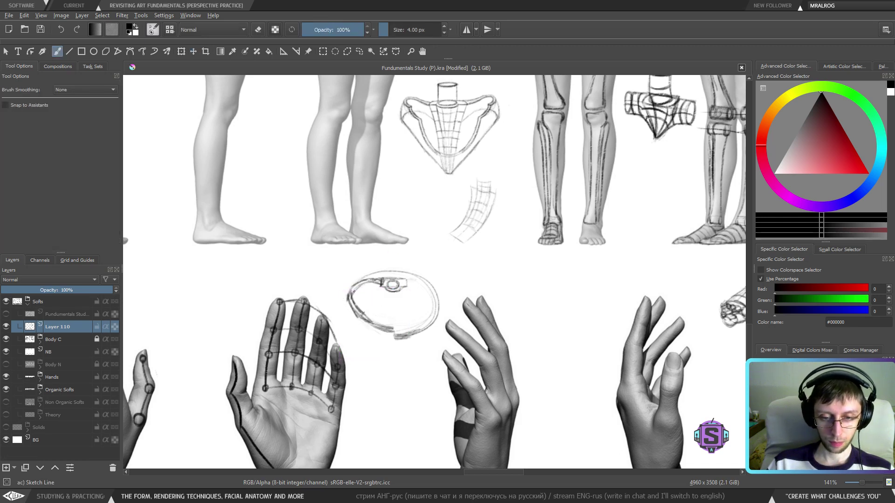
Touch up the rim's upper-left edge, then freehand-select its lower-right part, move it up to meet the left part, and deselect.
{"action": "mouse_move", "coordinate": [353, 291]}
{"action": "left_mouse_down"}
{"action": "mouse_move", "coordinate": [354, 304]}
{"action": "mouse_move", "coordinate": [361, 282]}
{"action": "left_mouse_up"}
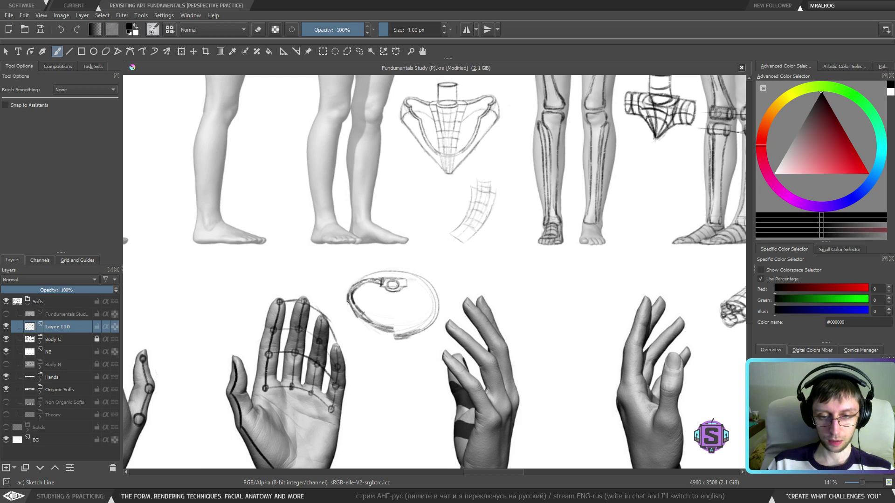
{"action": "key", "text": "l"}
{"action": "mouse_move", "coordinate": [401, 311]}
{"action": "left_mouse_down"}
{"action": "mouse_move", "coordinate": [392, 358]}
{"action": "mouse_move", "coordinate": [455, 313]}
{"action": "mouse_move", "coordinate": [434, 272]}
{"action": "left_mouse_up"}
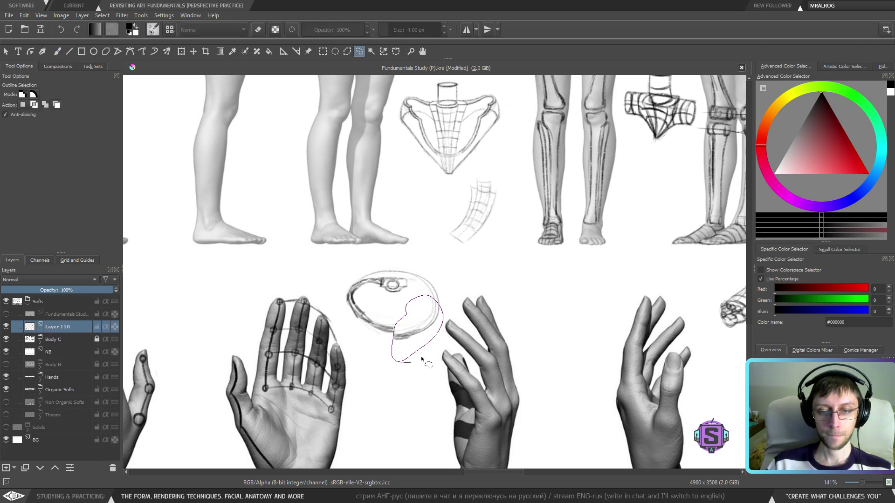
{"action": "key", "text": "t"}
{"action": "key", "text": "ctrl+shift+a"}
{"action": "key", "text": "b"}
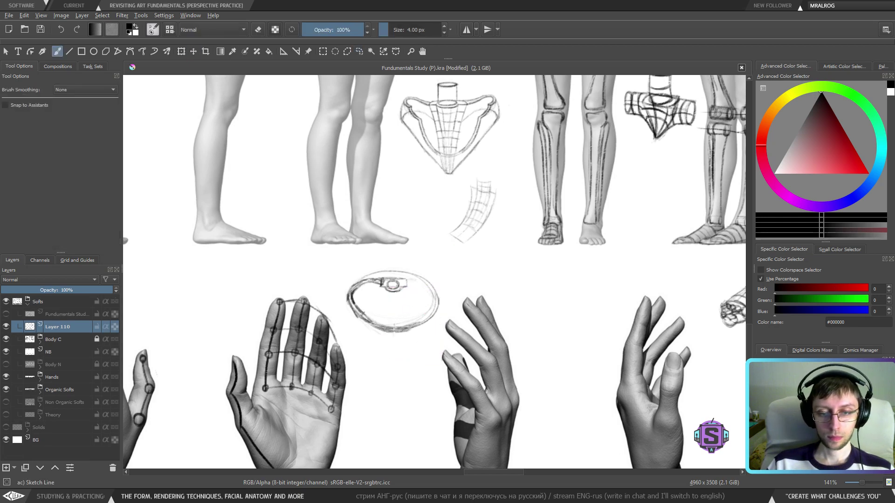
Complete the right half of the top-view pelvic rim and draw curved inner lines from the sacrum to the rim's lower centre.
{"action": "left_click_drag", "start_coordinate": [375, 325], "coordinate": [393, 332]}
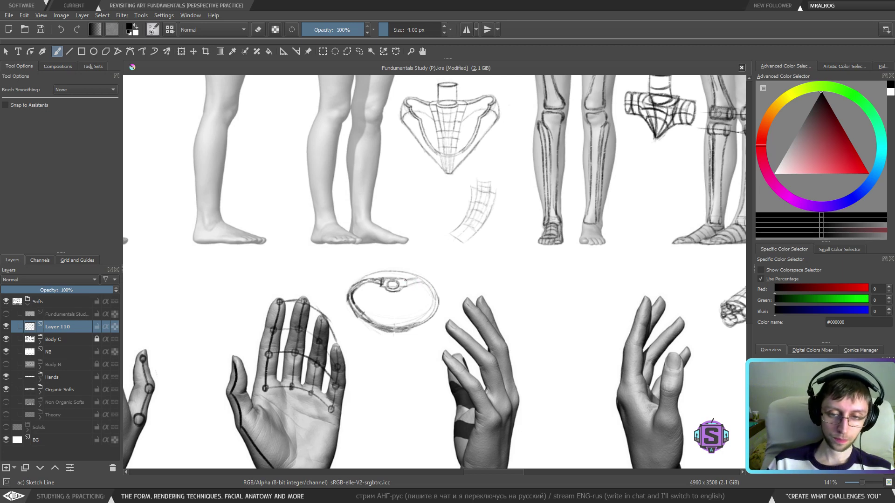
{"action": "mouse_move", "coordinate": [421, 283]}
{"action": "left_mouse_down"}
{"action": "mouse_move", "coordinate": [435, 305]}
{"action": "mouse_move", "coordinate": [419, 323]}
{"action": "mouse_move", "coordinate": [435, 306]}
{"action": "mouse_move", "coordinate": [424, 319]}
{"action": "mouse_move", "coordinate": [438, 304]}
{"action": "left_mouse_up"}
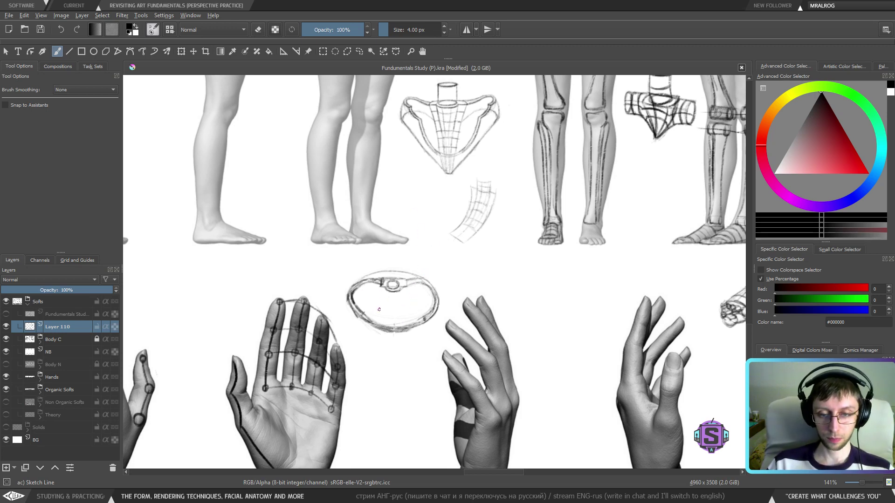
{"action": "left_click_drag", "start_coordinate": [384, 289], "coordinate": [388, 310]}
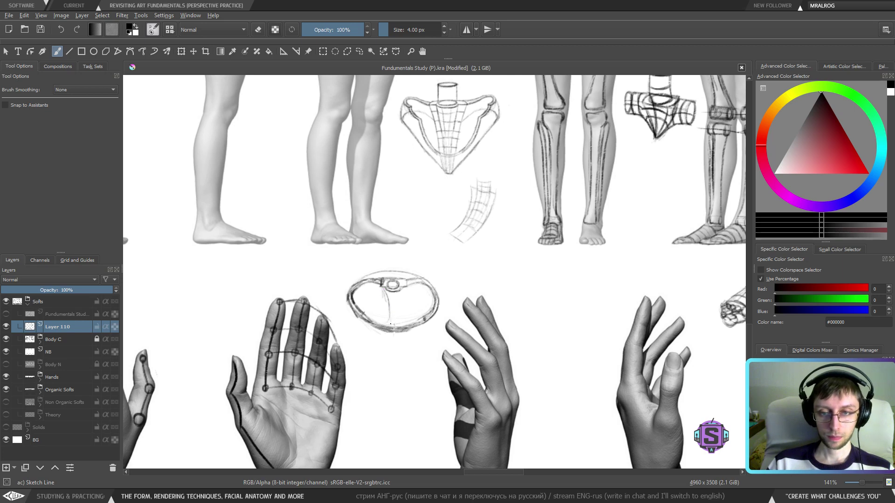
{"action": "left_click_drag", "start_coordinate": [390, 315], "coordinate": [391, 327]}
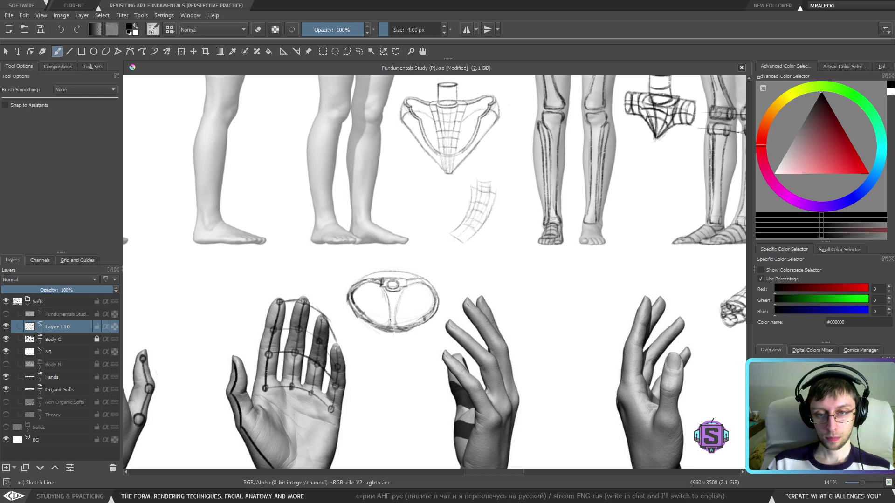
{"action": "left_click_drag", "start_coordinate": [389, 318], "coordinate": [390, 330]}
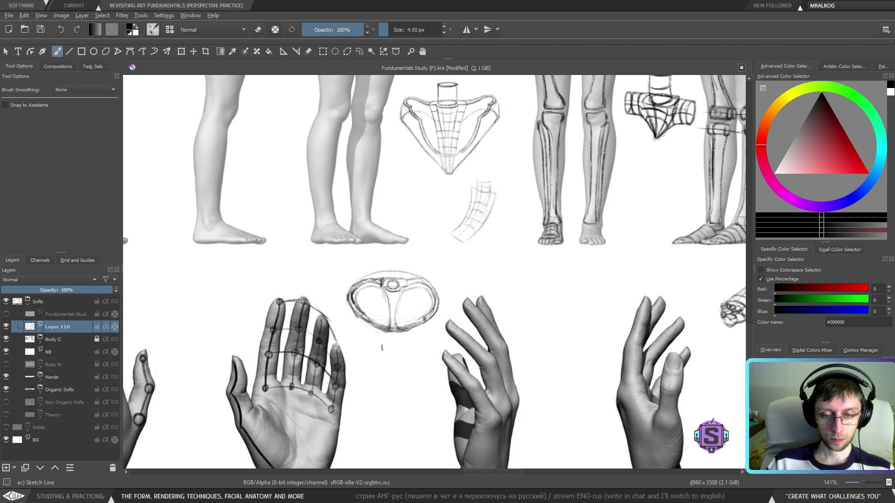
Handwrite the label TOP below the top-view pelvis and FRONT above the front-view pelvis.
{"action": "left_click_drag", "start_coordinate": [388, 345], "coordinate": [395, 347]}
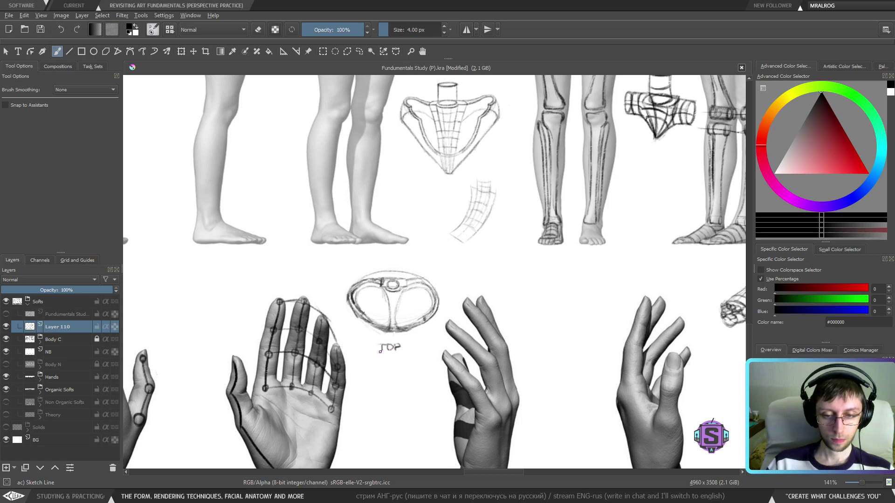
{"action": "scroll", "coordinate": [446, 186], "scroll_direction": "up", "scroll_amount": 3}
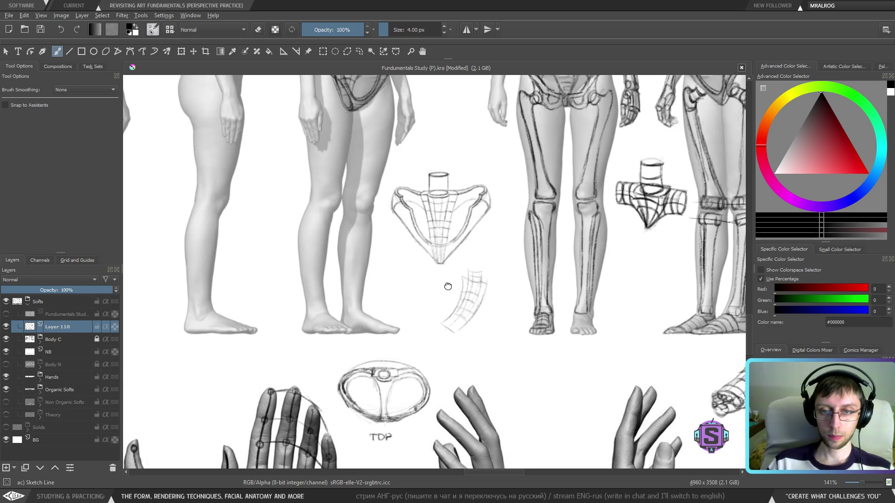
{"action": "left_click_drag", "start_coordinate": [424, 153], "coordinate": [431, 152]}
{"action": "mouse_move", "coordinate": [423, 158]}
{"action": "left_mouse_down"}
{"action": "mouse_move", "coordinate": [438, 163]}
{"action": "mouse_move", "coordinate": [457, 152]}
{"action": "mouse_move", "coordinate": [460, 163]}
{"action": "mouse_move", "coordinate": [469, 154]}
{"action": "mouse_move", "coordinate": [467, 176]}
{"action": "mouse_move", "coordinate": [459, 164]}
{"action": "left_mouse_up"}
{"action": "key", "text": "ctrl+z"}
{"action": "key", "text": "ctrl+z"}
{"action": "key", "text": "e"}
{"action": "key", "text": "e"}
{"action": "key", "text": "ctrl+z"}
{"action": "key", "text": "ctrl+z"}
Select the FRONT label with a freehand selection, transform it to sit centred above the pelvis, and deselect it.
{"action": "key", "text": "l"}
{"action": "key", "text": "ctrl+t"}
{"action": "left_click_drag", "start_coordinate": [447, 158], "coordinate": [451, 163]}
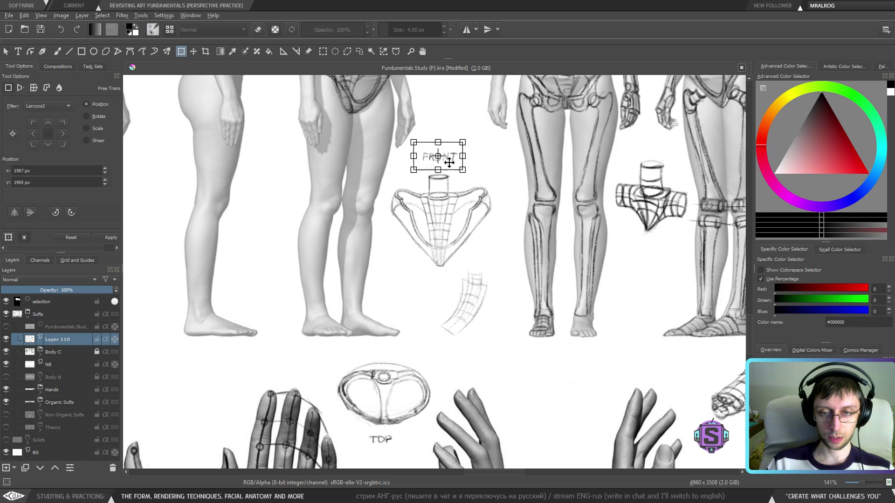
{"action": "key", "text": "b"}
{"action": "key", "text": "ctrl+shift+a"}
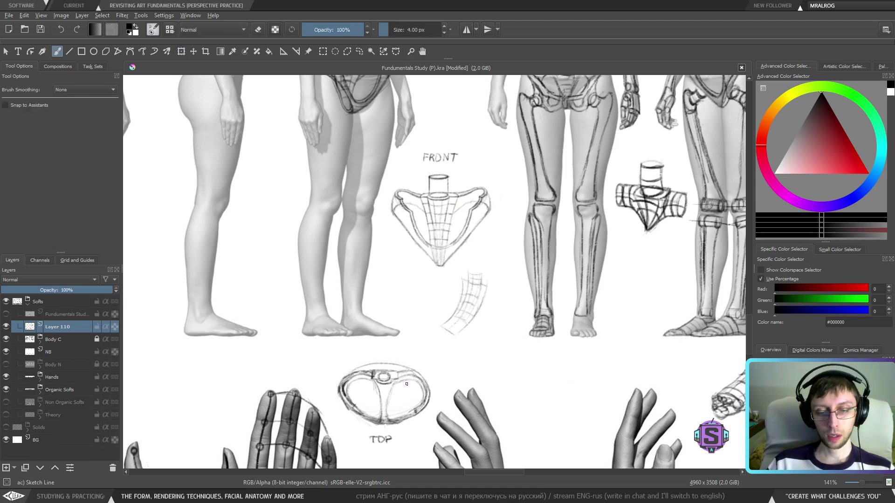
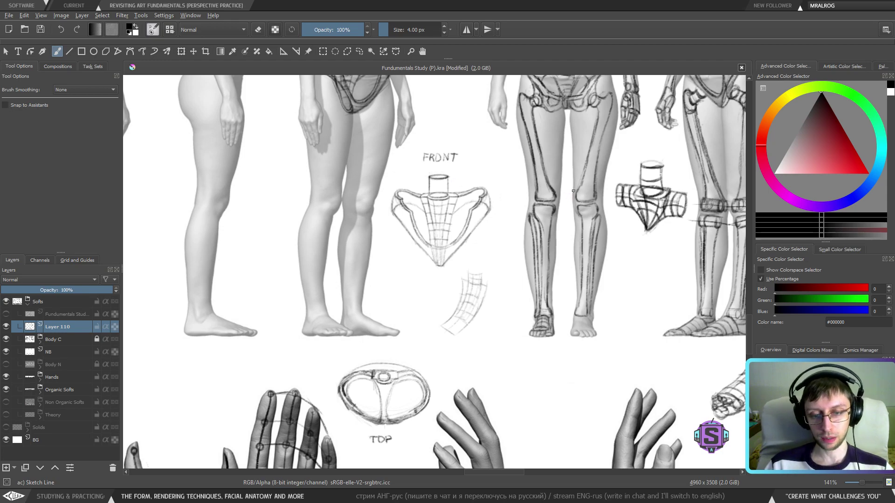
{"action": "key", "text": "minus"}
{"action": "key", "text": "minus"}
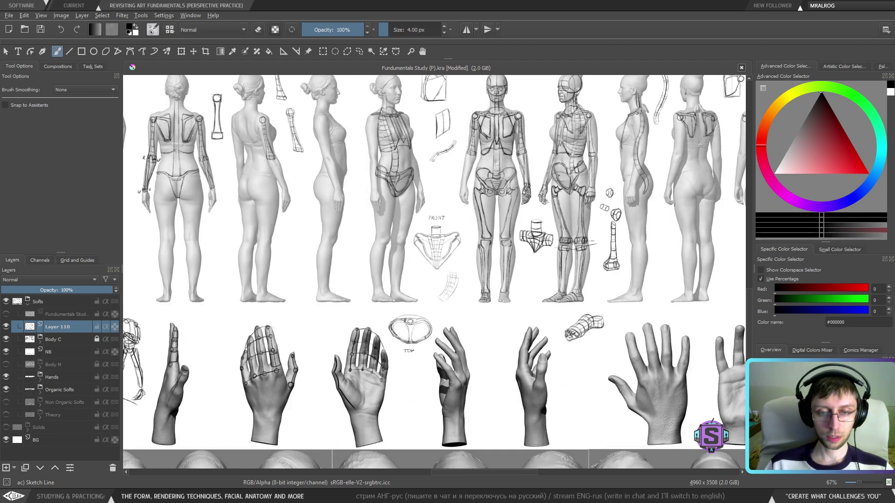
Draw lengthwise inner lines and segment divisions inside the sacrum of the standing back-view figure.
{"action": "left_click_drag", "start_coordinate": [666, 250], "coordinate": [495, 316]}
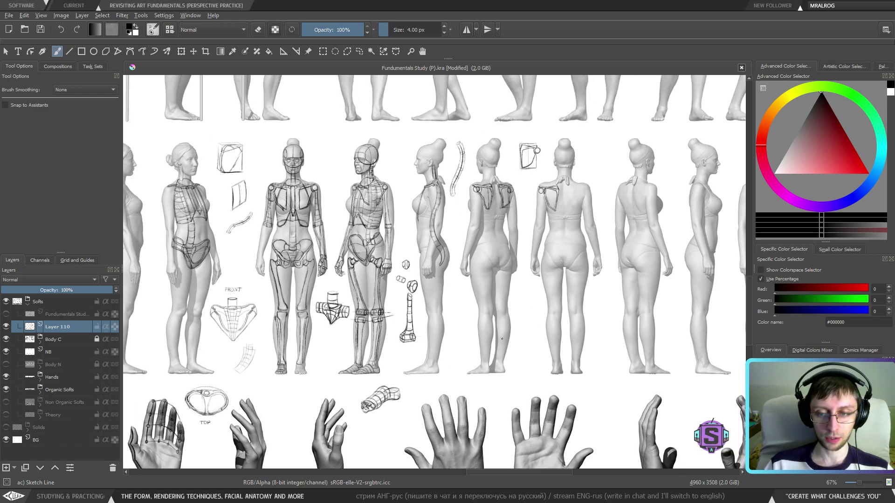
{"action": "left_click_drag", "start_coordinate": [359, 389], "coordinate": [500, 364]}
{"action": "key", "text": "plus"}
{"action": "key", "text": "plus"}
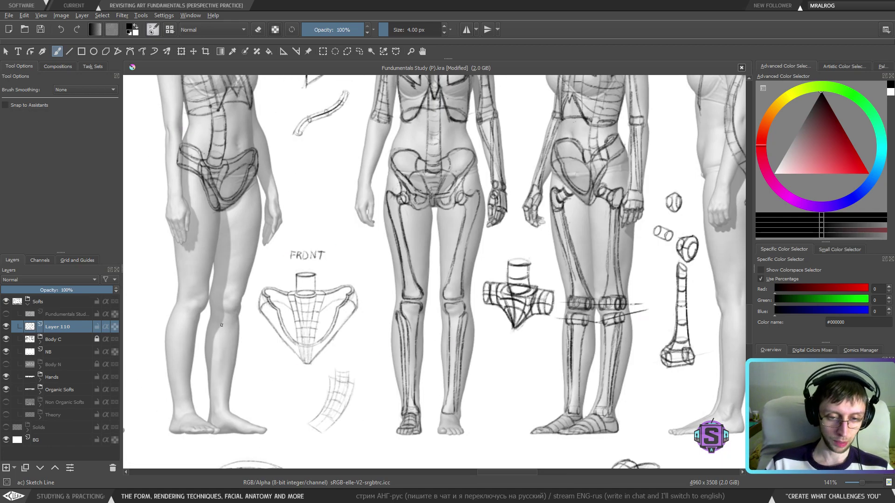
{"action": "left_click_drag", "start_coordinate": [311, 388], "coordinate": [410, 396]}
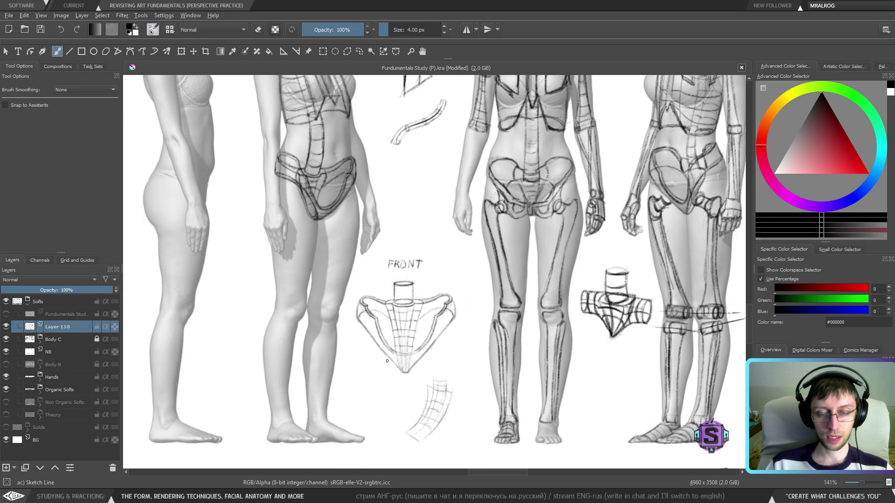
{"action": "mouse_move", "coordinate": [387, 360]}
{"action": "left_mouse_down"}
{"action": "mouse_move", "coordinate": [418, 280]}
{"action": "mouse_move", "coordinate": [382, 288]}
{"action": "mouse_move", "coordinate": [384, 303]}
{"action": "mouse_move", "coordinate": [495, 303]}
{"action": "mouse_move", "coordinate": [413, 243]}
{"action": "mouse_move", "coordinate": [515, 314]}
{"action": "mouse_move", "coordinate": [292, 336]}
{"action": "mouse_move", "coordinate": [550, 403]}
{"action": "left_mouse_up"}
{"action": "scroll", "coordinate": [411, 311], "scroll_direction": "up", "scroll_amount": 2}
{"action": "left_click_drag", "start_coordinate": [303, 323], "coordinate": [429, 369]}
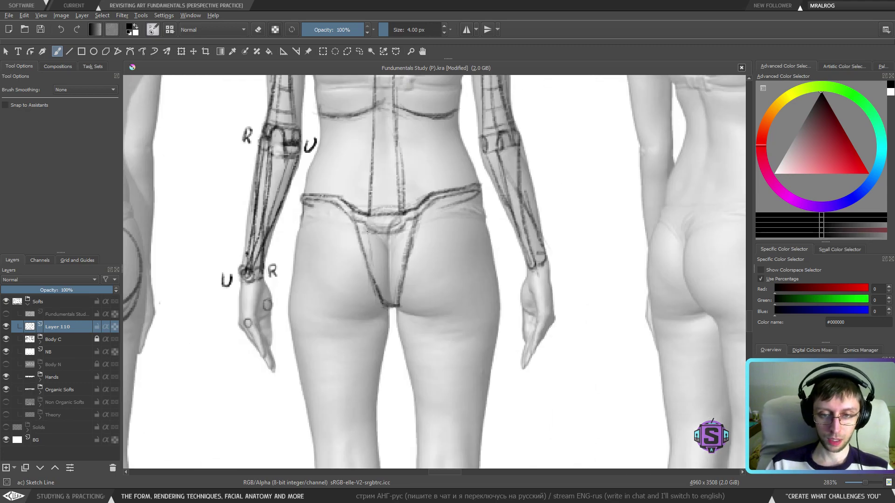
{"action": "left_click_drag", "start_coordinate": [369, 239], "coordinate": [378, 279]}
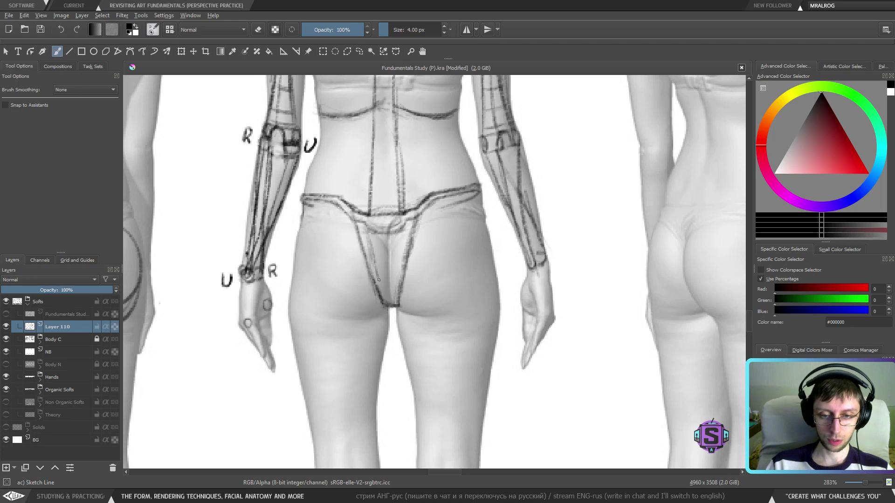
{"action": "left_click_drag", "start_coordinate": [402, 235], "coordinate": [395, 302]}
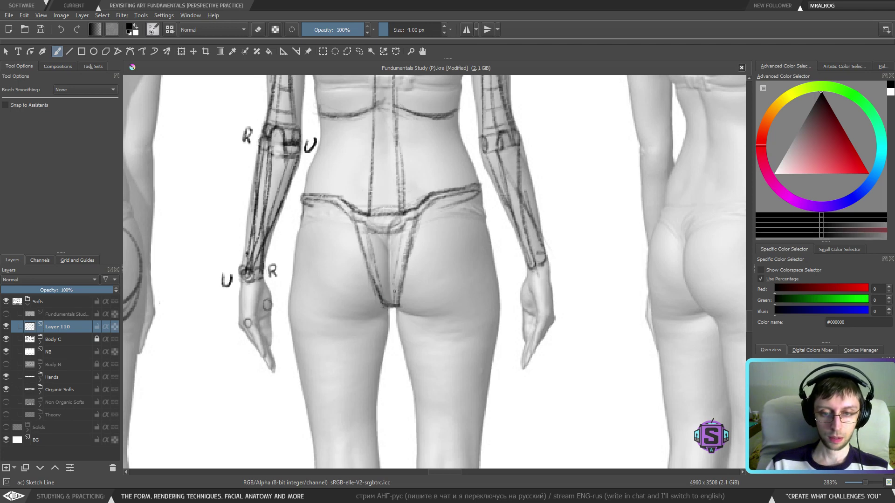
{"action": "left_click_drag", "start_coordinate": [396, 261], "coordinate": [394, 302]}
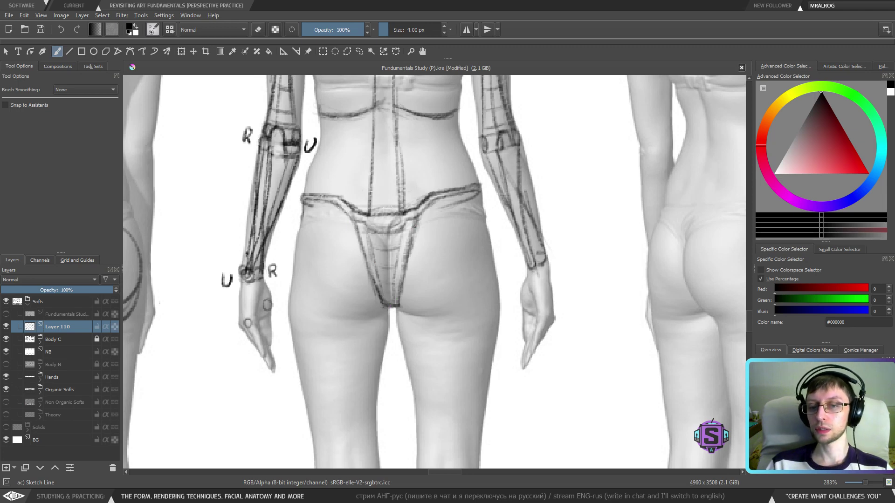
Darken both slanted outlines of the back-view sacrum and draw the curved lower edges of the left and right pelvic wings.
{"action": "left_click_drag", "start_coordinate": [415, 229], "coordinate": [432, 195]}
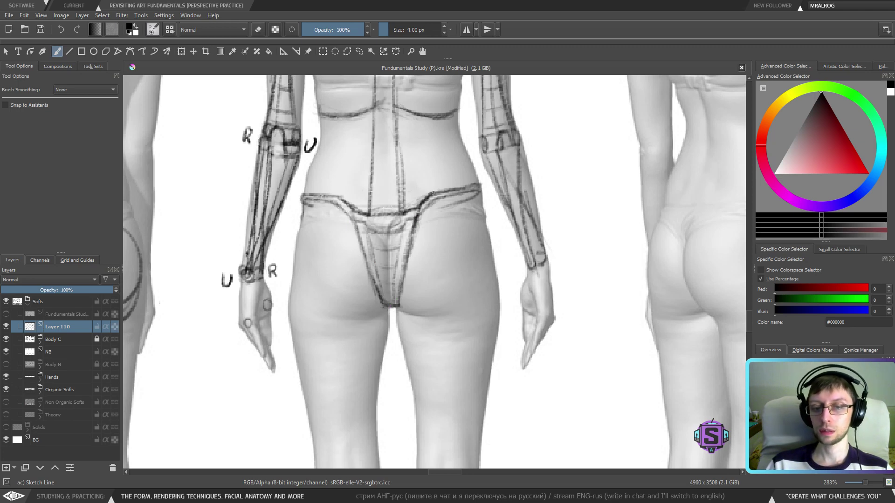
{"action": "left_click_drag", "start_coordinate": [413, 234], "coordinate": [401, 303]}
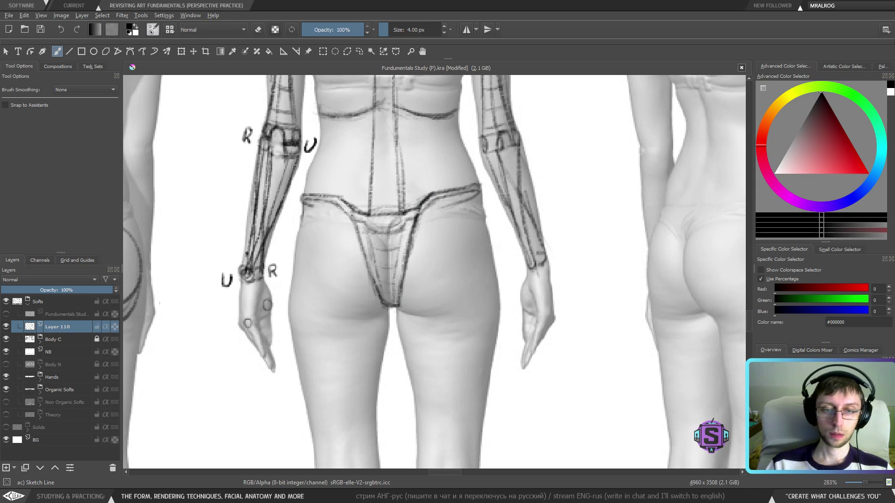
{"action": "mouse_move", "coordinate": [354, 223]}
{"action": "left_mouse_down"}
{"action": "mouse_move", "coordinate": [349, 206]}
{"action": "mouse_move", "coordinate": [387, 306]}
{"action": "left_mouse_up"}
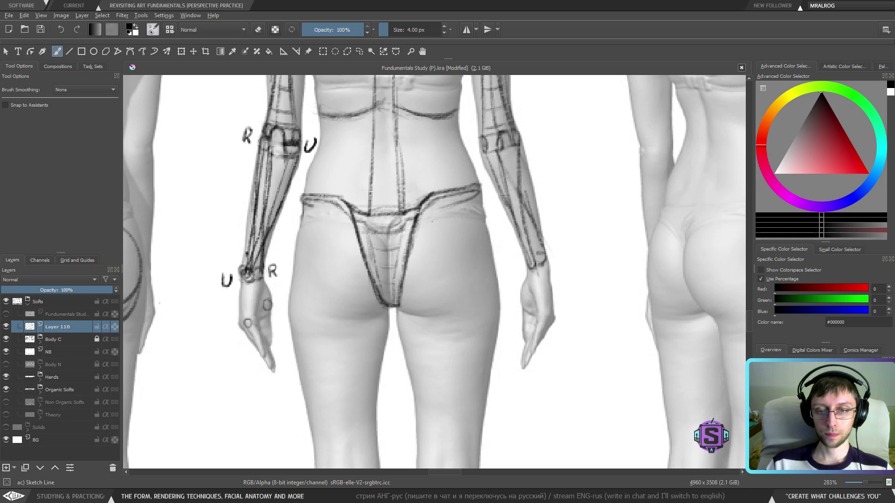
{"action": "mouse_move", "coordinate": [426, 227]}
{"action": "left_mouse_down"}
{"action": "mouse_move", "coordinate": [480, 213]}
{"action": "mouse_move", "coordinate": [479, 187]}
{"action": "mouse_move", "coordinate": [483, 211]}
{"action": "left_mouse_up"}
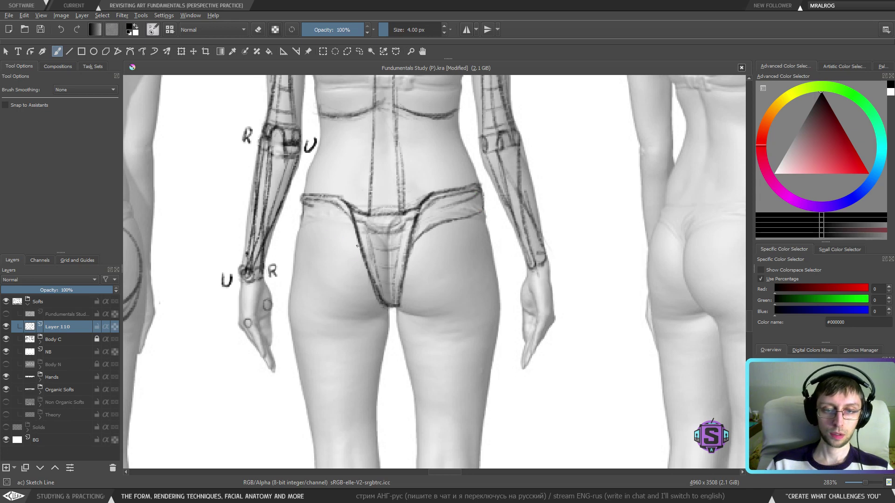
{"action": "mouse_move", "coordinate": [357, 245]}
{"action": "left_mouse_down"}
{"action": "mouse_move", "coordinate": [340, 226]}
{"action": "mouse_move", "coordinate": [347, 227]}
{"action": "mouse_move", "coordinate": [296, 212]}
{"action": "mouse_move", "coordinate": [304, 194]}
{"action": "mouse_move", "coordinate": [299, 219]}
{"action": "left_mouse_up"}
Examine the back-view pelvis at a smaller scale and compare it with the FRONT pelvis sketch and neighbouring figures.
{"action": "key", "text": "minus"}
{"action": "key", "text": "minus"}
{"action": "left_click_drag", "start_coordinate": [457, 314], "coordinate": [447, 309]}
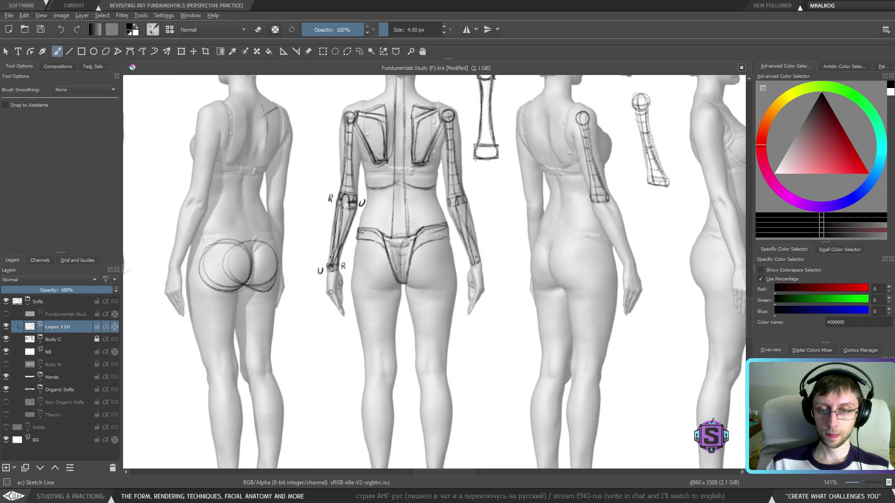
{"action": "scroll", "coordinate": [423, 279], "scroll_direction": "down", "scroll_amount": 4}
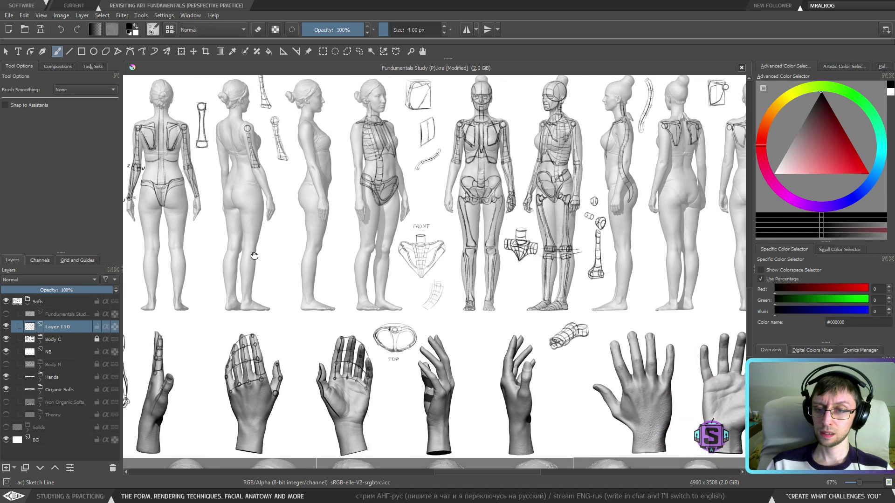
{"action": "left_click_drag", "start_coordinate": [254, 256], "coordinate": [273, 269]}
{"action": "key", "text": "plus"}
{"action": "key", "text": "plus"}
{"action": "left_click_drag", "start_coordinate": [443, 284], "coordinate": [477, 289]}
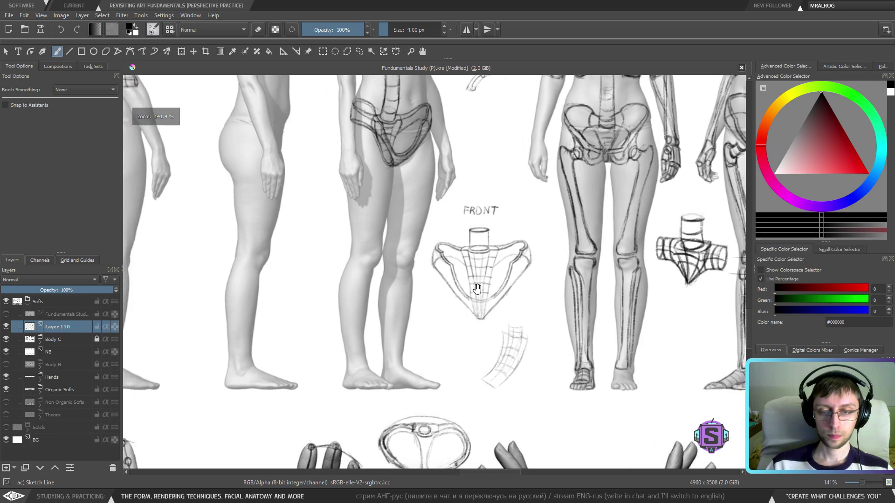
{"action": "left_click_drag", "start_coordinate": [318, 300], "coordinate": [548, 339]}
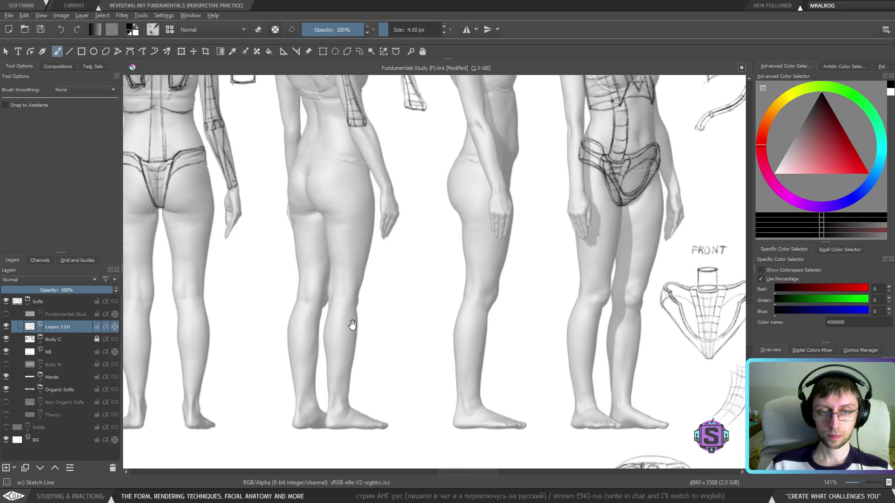
{"action": "left_click_drag", "start_coordinate": [398, 319], "coordinate": [548, 368]}
{"action": "left_click_drag", "start_coordinate": [350, 297], "coordinate": [460, 345]}
Erase the outer parts of the back-view pelvic wings' lower edges and redraw them out to the hips.
{"action": "key", "text": "plus"}
{"action": "key", "text": "plus"}
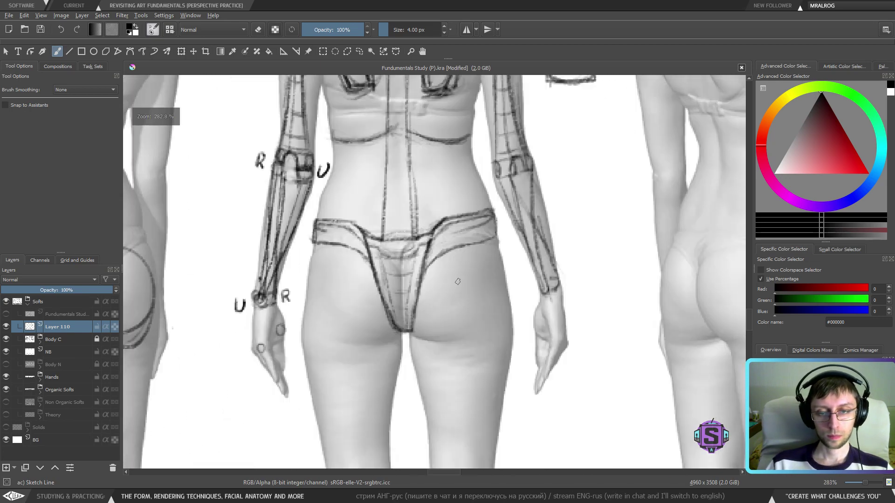
{"action": "key", "text": "e"}
{"action": "mouse_move", "coordinate": [481, 245]}
{"action": "left_mouse_down"}
{"action": "mouse_move", "coordinate": [501, 235]}
{"action": "mouse_move", "coordinate": [474, 243]}
{"action": "left_mouse_up"}
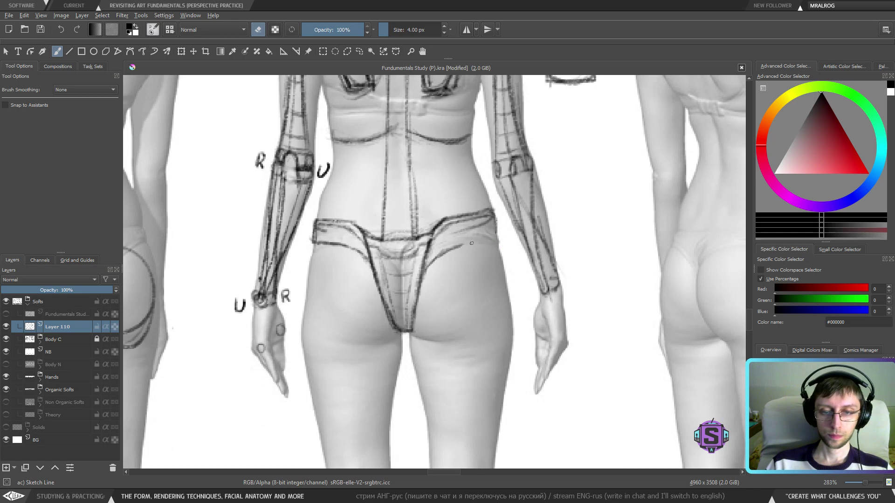
{"action": "mouse_move", "coordinate": [340, 244]}
{"action": "left_mouse_down"}
{"action": "mouse_move", "coordinate": [312, 245]}
{"action": "mouse_move", "coordinate": [350, 247]}
{"action": "left_mouse_up"}
{"action": "key", "text": "e"}
{"action": "left_click_drag", "start_coordinate": [447, 251], "coordinate": [496, 235]}
{"action": "left_click_drag", "start_coordinate": [308, 239], "coordinate": [317, 240]}
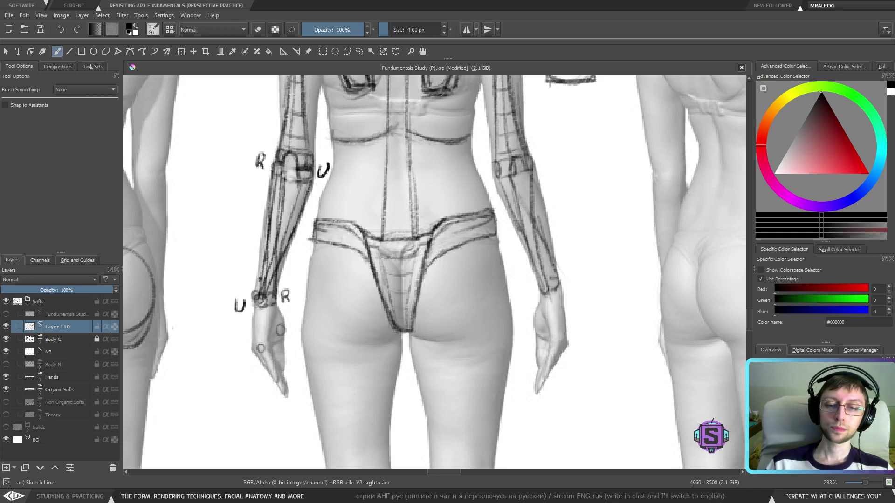
{"action": "left_click_drag", "start_coordinate": [435, 248], "coordinate": [465, 237]}
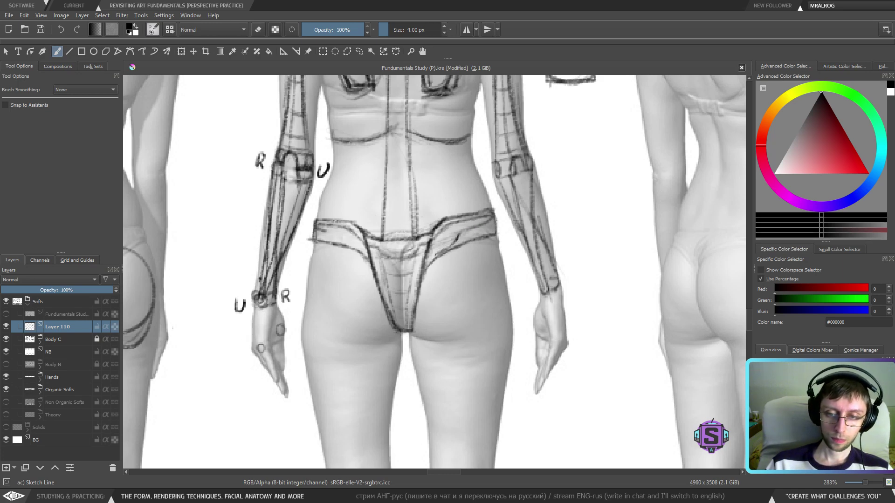
{"action": "left_click_drag", "start_coordinate": [436, 259], "coordinate": [428, 305]}
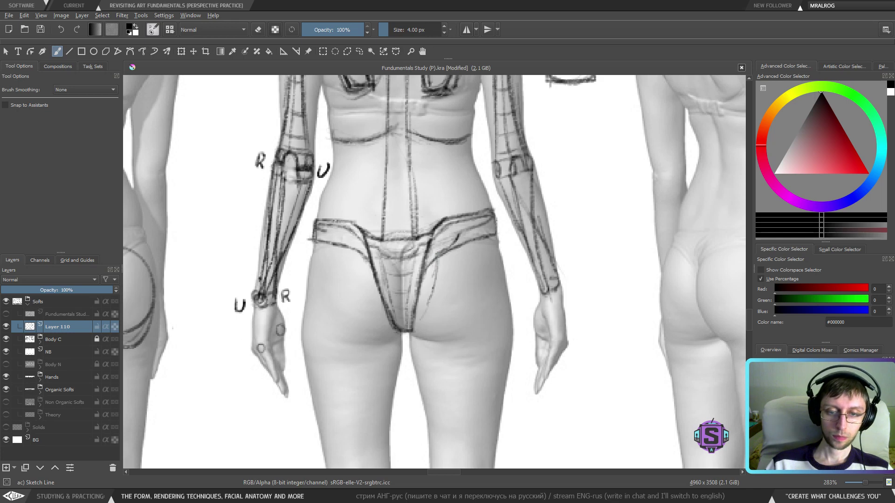
{"action": "key", "text": "ctrl+z"}
{"action": "key", "text": "ctrl+z"}
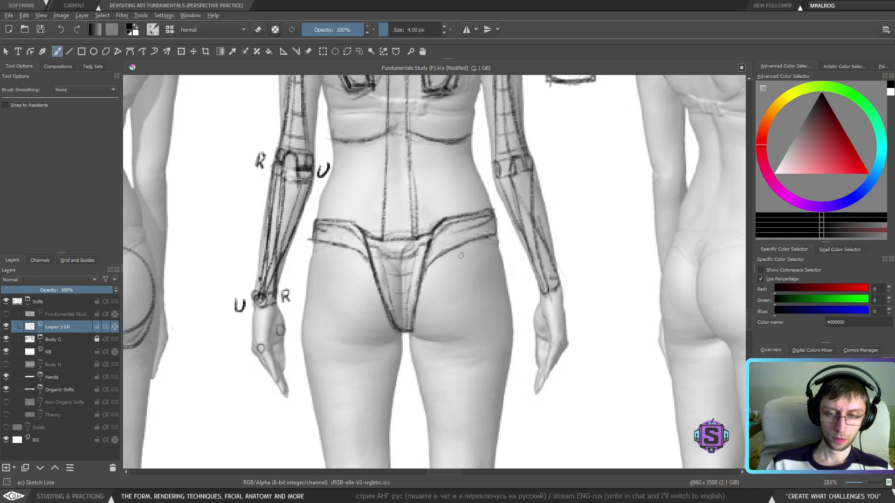
Draw the back-view pelvis's right lower contour, running from inside the right wing down towards the sacrum's tip.
{"action": "mouse_move", "coordinate": [455, 235]}
{"action": "left_mouse_down"}
{"action": "mouse_move", "coordinate": [414, 329]}
{"action": "mouse_move", "coordinate": [432, 293]}
{"action": "left_mouse_up"}
{"action": "left_click_drag", "start_coordinate": [449, 255], "coordinate": [428, 296]}
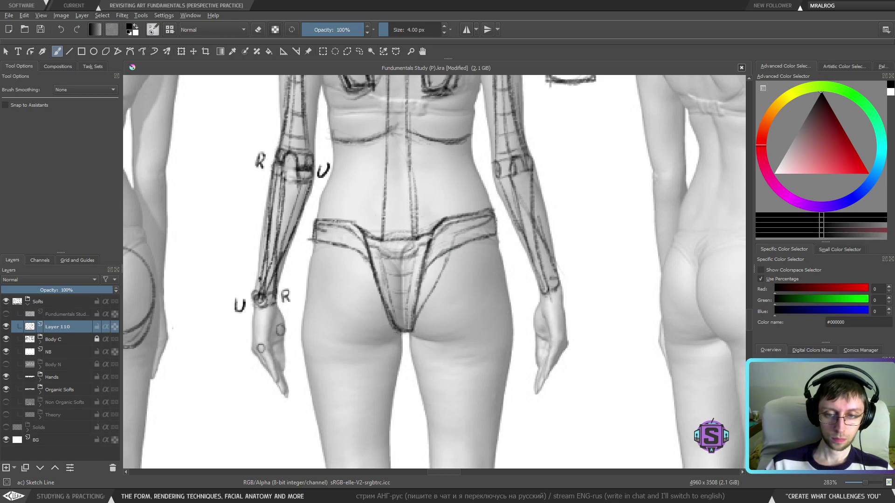
{"action": "mouse_move", "coordinate": [451, 248]}
{"action": "left_mouse_down"}
{"action": "mouse_move", "coordinate": [472, 226]}
{"action": "mouse_move", "coordinate": [450, 242]}
{"action": "mouse_move", "coordinate": [462, 236]}
{"action": "mouse_move", "coordinate": [434, 286]}
{"action": "left_mouse_up"}
{"action": "key", "text": "e"}
{"action": "key", "text": "e"}
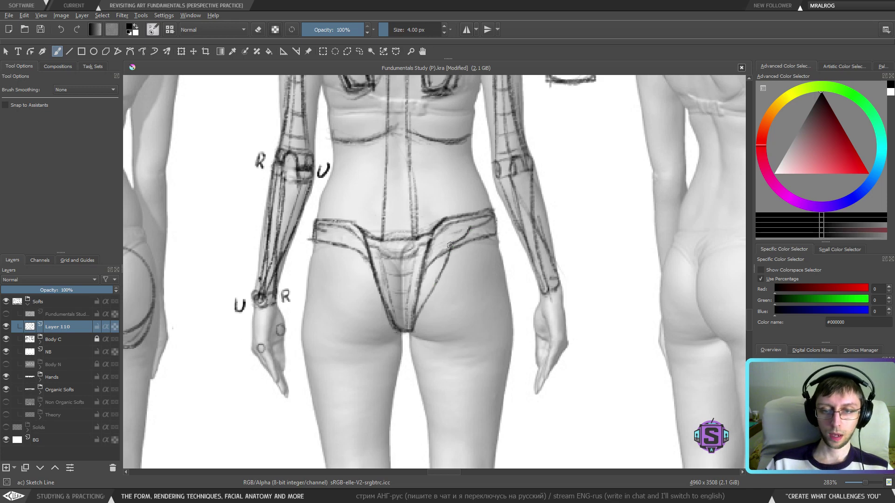
{"action": "key", "text": "e"}
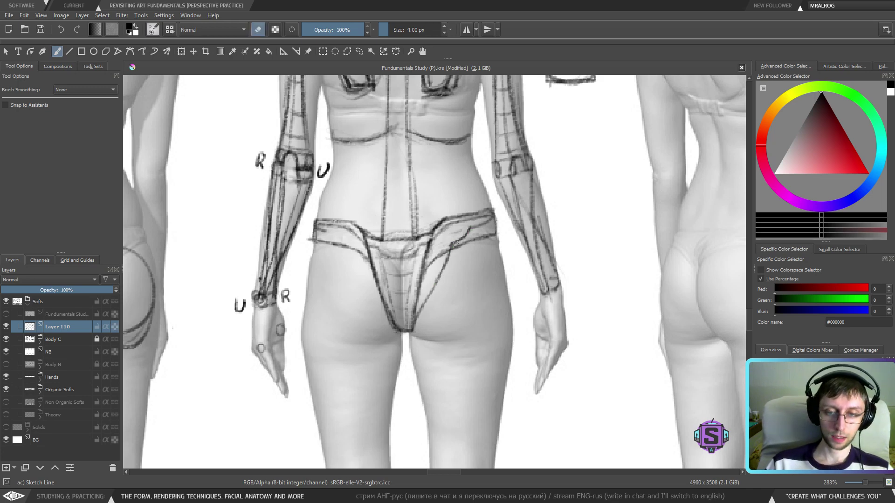
{"action": "key", "text": "e"}
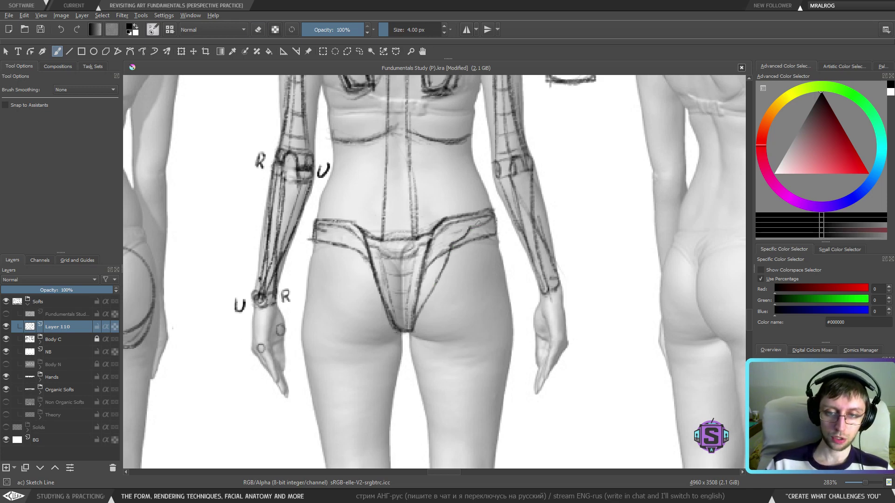
{"action": "scroll", "coordinate": [493, 218], "scroll_direction": "down", "scroll_amount": 2}
{"action": "left_click_drag", "start_coordinate": [578, 301], "coordinate": [367, 293]}
{"action": "left_click_drag", "start_coordinate": [728, 305], "coordinate": [361, 308]}
{"action": "scroll", "coordinate": [383, 310], "scroll_direction": "up", "scroll_amount": 2}
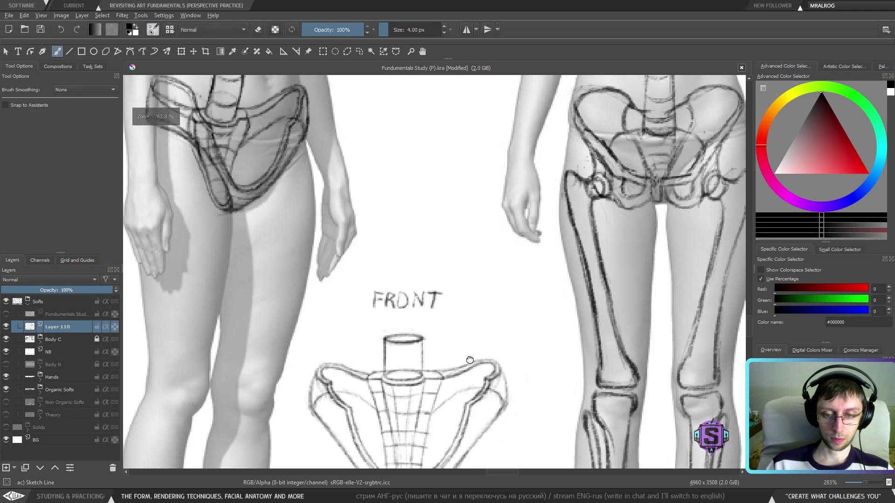
{"action": "left_click_drag", "start_coordinate": [470, 361], "coordinate": [458, 250]}
{"action": "left_click_drag", "start_coordinate": [327, 269], "coordinate": [347, 299]}
{"action": "left_click_drag", "start_coordinate": [327, 269], "coordinate": [342, 288]}
{"action": "key", "text": "ctrl+z"}
{"action": "key", "text": "ctrl+z"}
{"action": "left_click_drag", "start_coordinate": [325, 267], "coordinate": [342, 287]}
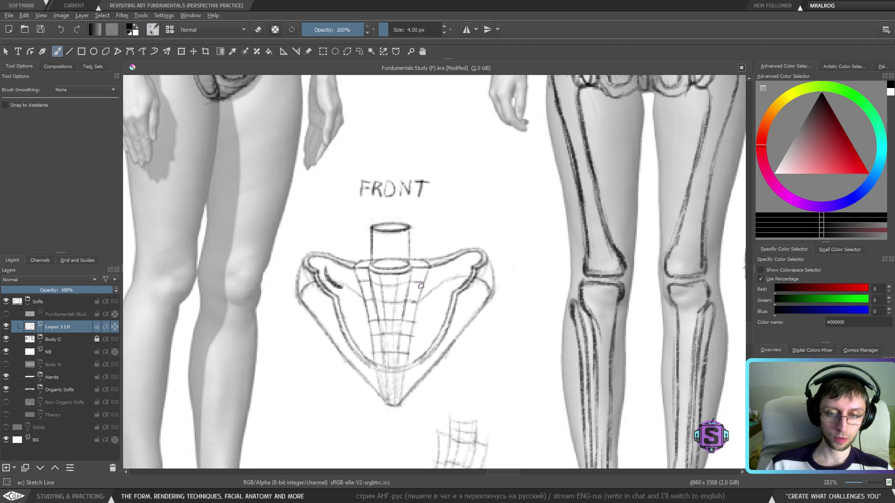
{"action": "key", "text": "ctrl+z"}
Draw a small contour across the right wing's inner rim in the FRONT pelvis sketch.
{"action": "key", "text": "minus"}
{"action": "key", "text": "minus"}
{"action": "left_click_drag", "start_coordinate": [398, 288], "coordinate": [403, 336]}
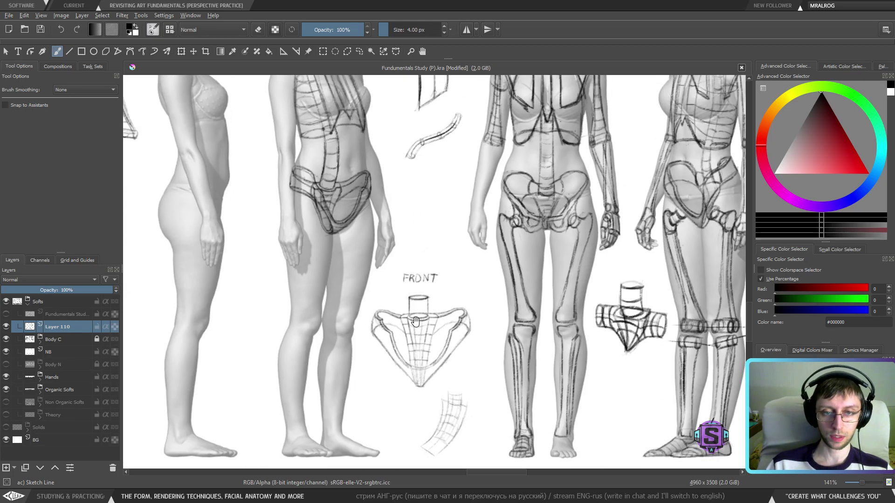
{"action": "left_click_drag", "start_coordinate": [670, 226], "coordinate": [513, 242]}
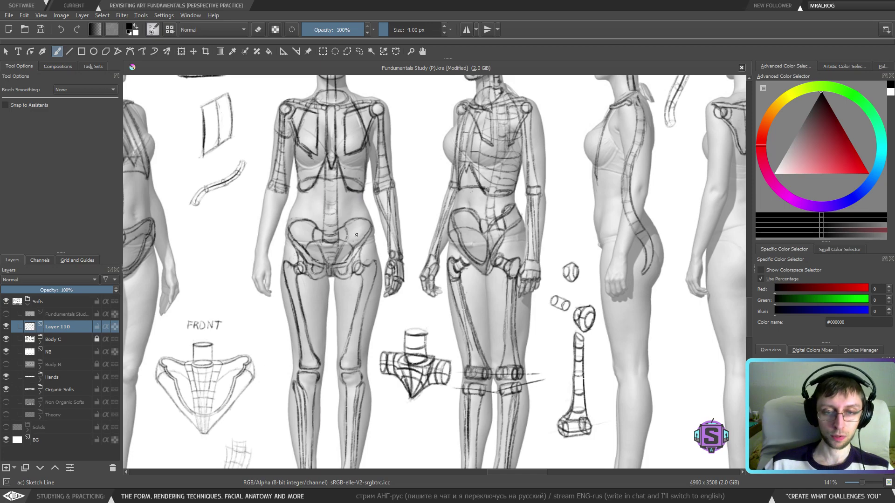
{"action": "left_click_drag", "start_coordinate": [206, 373], "coordinate": [385, 290]}
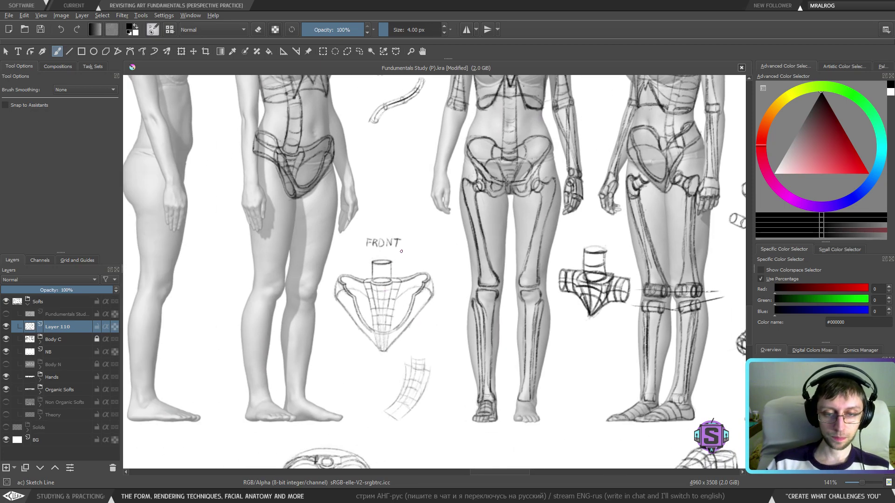
{"action": "scroll", "coordinate": [402, 251], "scroll_direction": "up", "scroll_amount": 3}
{"action": "mouse_move", "coordinate": [472, 276]}
{"action": "left_mouse_down"}
{"action": "mouse_move", "coordinate": [482, 273]}
{"action": "mouse_move", "coordinate": [474, 258]}
{"action": "mouse_move", "coordinate": [448, 281]}
{"action": "mouse_move", "coordinate": [448, 307]}
{"action": "mouse_move", "coordinate": [459, 263]}
{"action": "mouse_move", "coordinate": [475, 253]}
{"action": "mouse_move", "coordinate": [448, 265]}
{"action": "mouse_move", "coordinate": [438, 320]}
{"action": "left_mouse_up"}
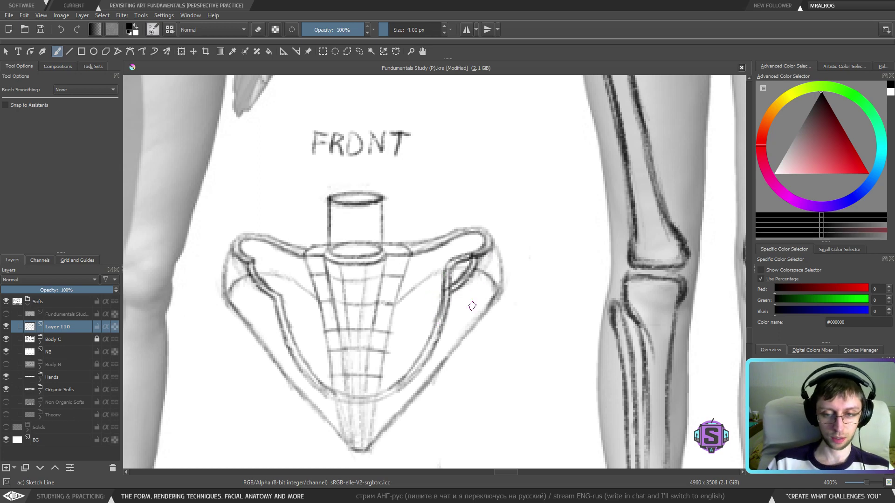
Handwrite a question mark to the right of the FRONT pelvis sketch.
{"action": "key", "text": "minus"}
{"action": "key", "text": "minus"}
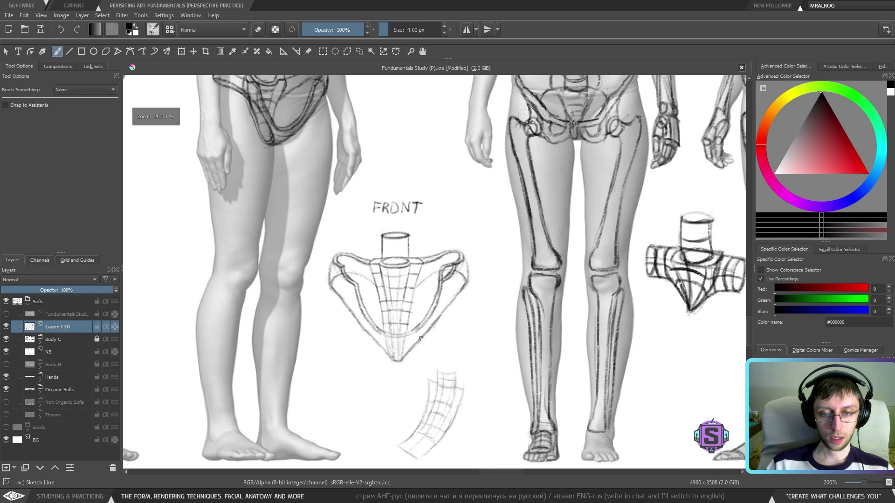
{"action": "key", "text": "plus"}
{"action": "key", "text": "plus"}
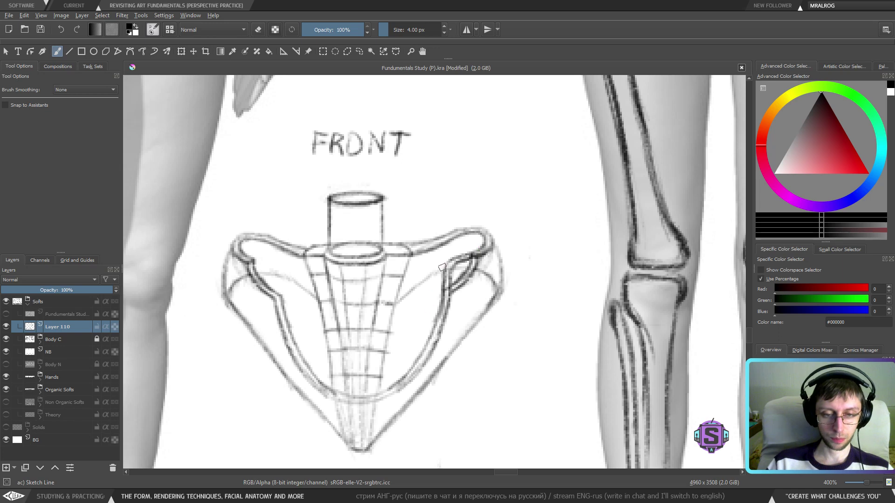
{"action": "key", "text": "minus"}
{"action": "key", "text": "plus"}
{"action": "mouse_move", "coordinate": [535, 266]}
{"action": "left_mouse_down"}
{"action": "mouse_move", "coordinate": [517, 251]}
{"action": "mouse_move", "coordinate": [518, 272]}
{"action": "left_mouse_up"}
{"action": "left_click", "coordinate": [516, 283]}
{"action": "key", "text": "minus"}
{"action": "key", "text": "minus"}
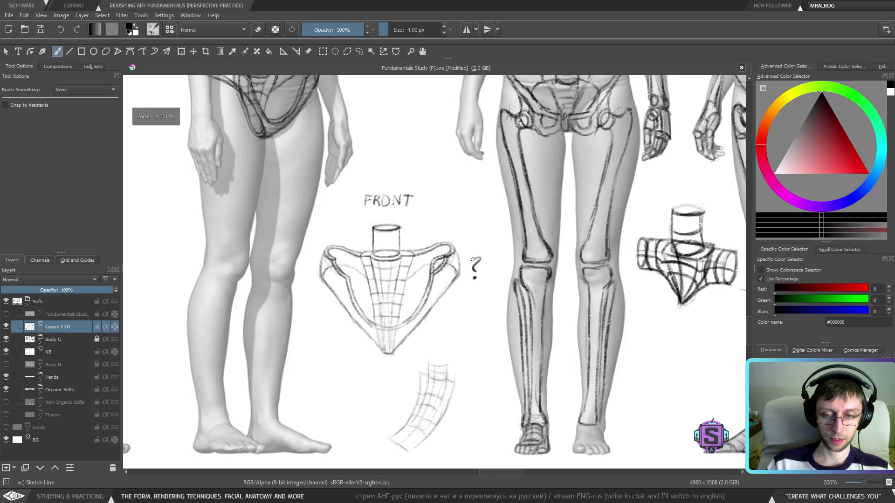
Retouch the small contour on the right wing's inner rim in the FRONT pelvis sketch.
{"action": "key", "text": "plus"}
{"action": "key", "text": "plus"}
{"action": "mouse_move", "coordinate": [446, 289]}
{"action": "left_mouse_down"}
{"action": "mouse_move", "coordinate": [435, 302]}
{"action": "mouse_move", "coordinate": [447, 261]}
{"action": "mouse_move", "coordinate": [437, 269]}
{"action": "left_mouse_up"}
{"action": "key", "text": "e"}
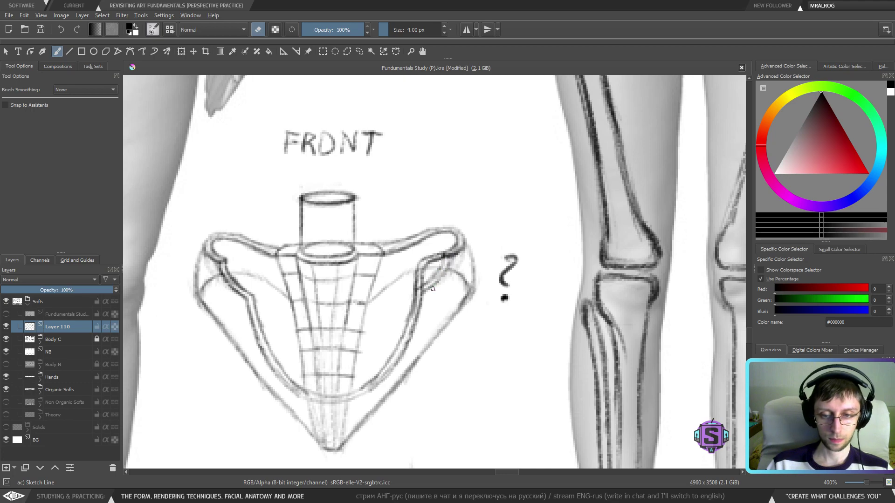
Examine the FRONT pelvis sketch alongside the surrounding skeleton figures.
{"action": "key", "text": "minus"}
{"action": "key", "text": "minus"}
{"action": "key", "text": "minus"}
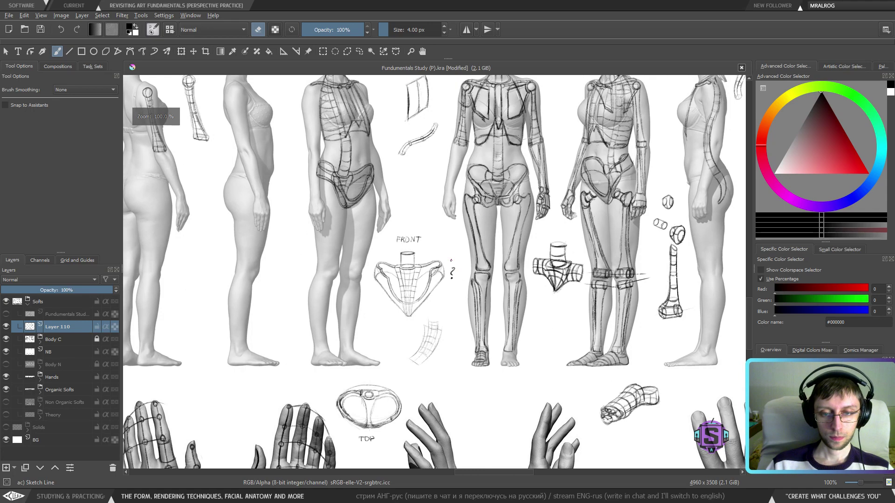
{"action": "key", "text": "plus"}
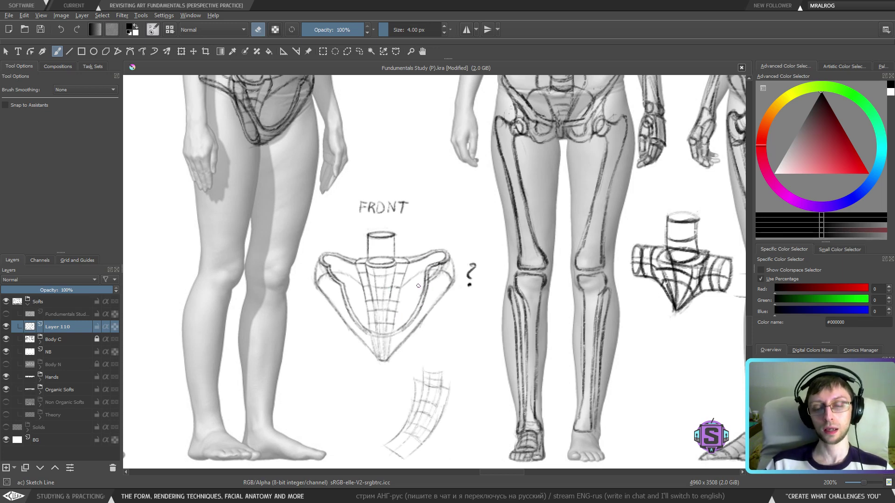
{"action": "scroll", "coordinate": [440, 270], "scroll_direction": "down", "scroll_amount": 2}
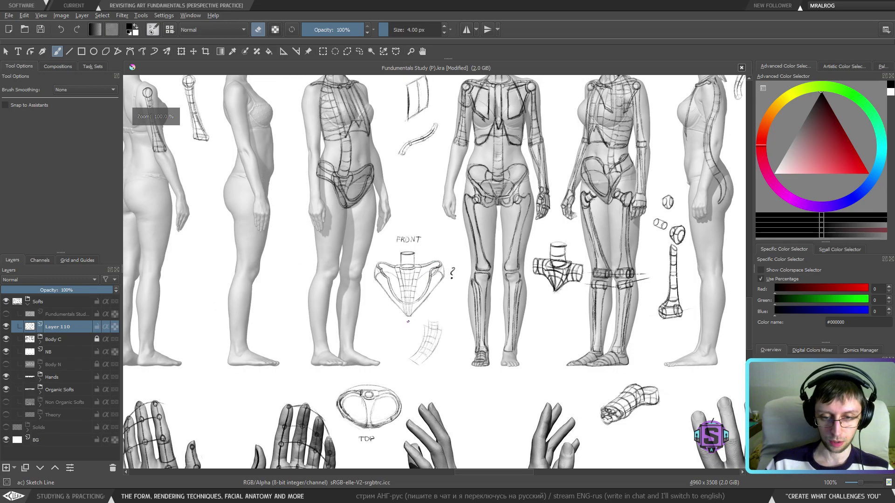
{"action": "left_click_drag", "start_coordinate": [283, 317], "coordinate": [576, 329]}
{"action": "mouse_move", "coordinate": [508, 347]}
{"action": "left_mouse_down"}
{"action": "mouse_move", "coordinate": [226, 321]}
{"action": "mouse_move", "coordinate": [229, 342]}
{"action": "left_mouse_up"}
{"action": "scroll", "coordinate": [412, 325], "scroll_direction": "up", "scroll_amount": 2}
{"action": "left_click_drag", "start_coordinate": [356, 323], "coordinate": [450, 339]}
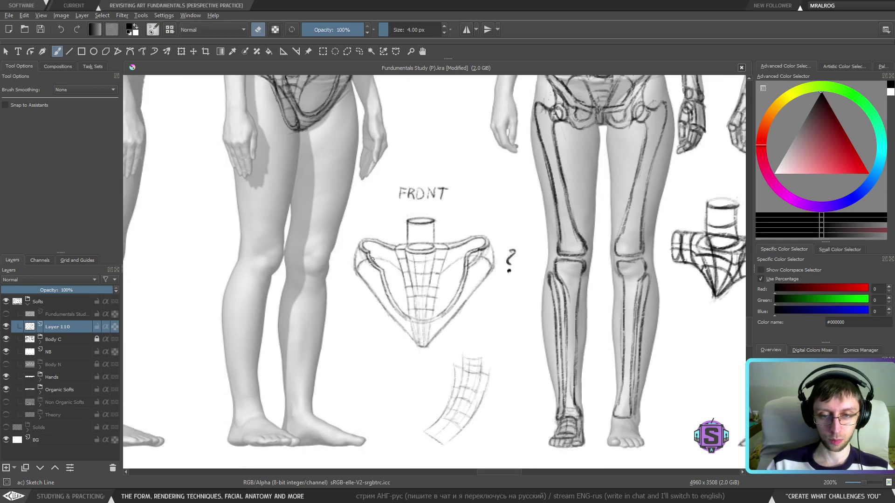
Try a small contour across the left wing's inner rim in the FRONT pelvis sketch.
{"action": "key", "text": "e"}
{"action": "left_click_drag", "start_coordinate": [372, 252], "coordinate": [385, 266]}
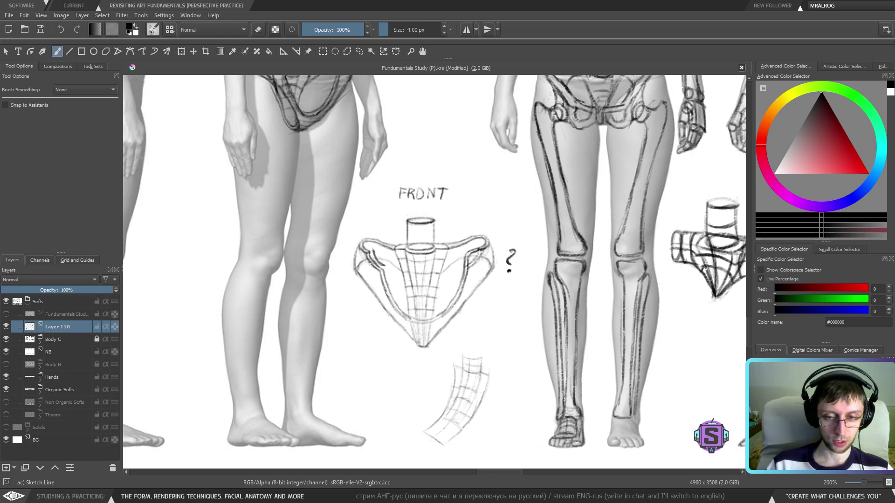
{"action": "key", "text": "ctrl+z"}
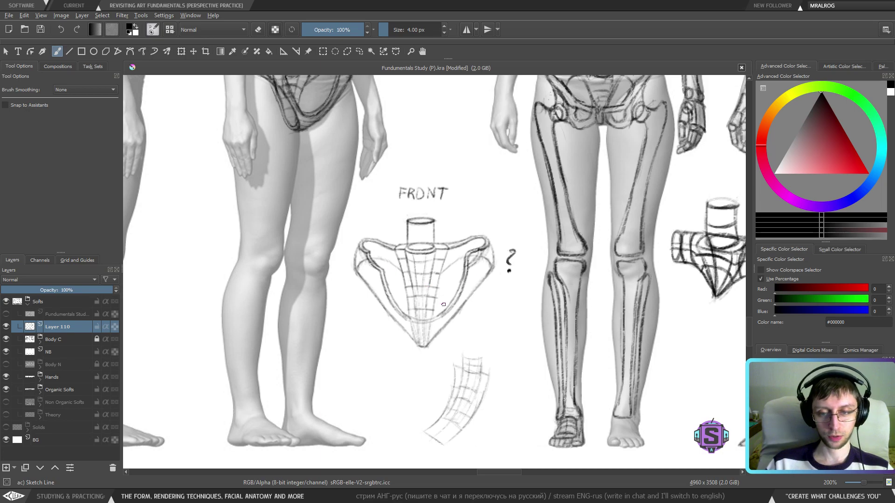
Compare the back-view figure's pelvis with the FRONT pelvis sketch and the pelvises on the other figures.
{"action": "left_click_drag", "start_coordinate": [383, 328], "coordinate": [611, 374]}
{"action": "left_click_drag", "start_coordinate": [334, 299], "coordinate": [603, 363]}
{"action": "left_click_drag", "start_coordinate": [292, 268], "coordinate": [551, 362]}
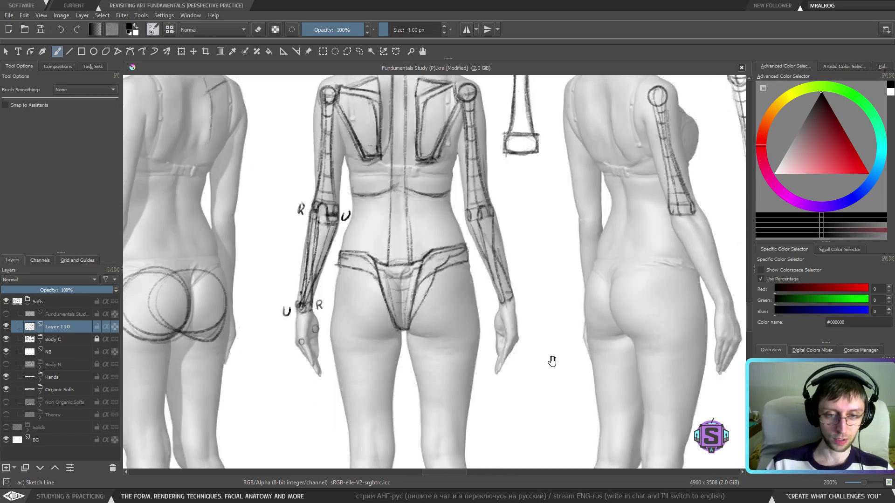
{"action": "left_click_drag", "start_coordinate": [499, 323], "coordinate": [502, 306]}
{"action": "key", "text": "plus"}
{"action": "key", "text": "minus"}
{"action": "key", "text": "minus"}
{"action": "left_click_drag", "start_coordinate": [605, 363], "coordinate": [350, 274]}
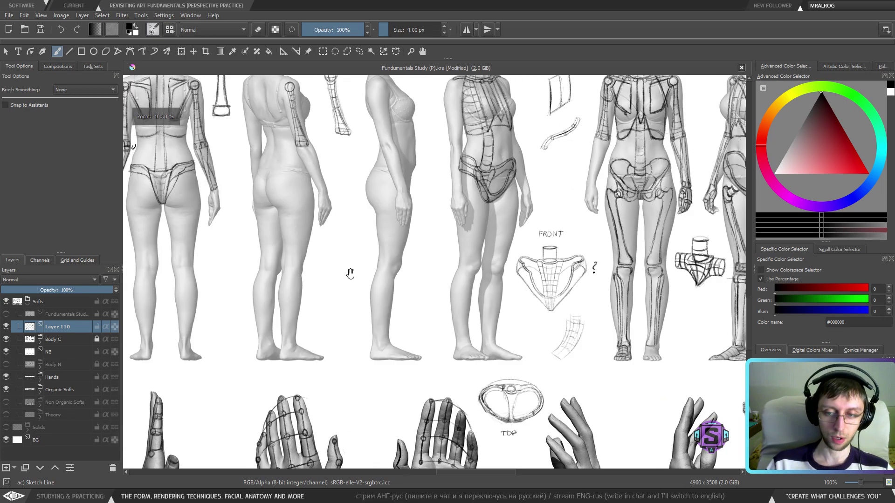
{"action": "left_click_drag", "start_coordinate": [224, 275], "coordinate": [483, 321]}
{"action": "left_click_drag", "start_coordinate": [535, 351], "coordinate": [231, 270]}
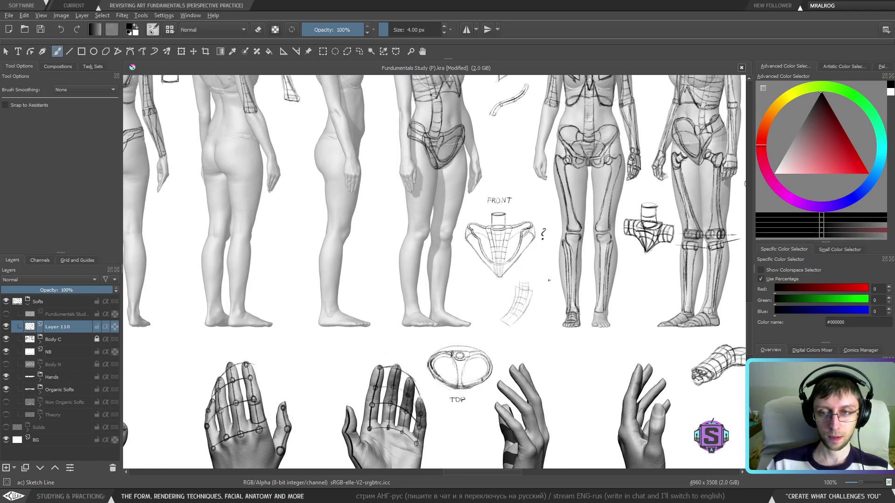
{"action": "key", "text": "minus"}
{"action": "key", "text": "plus"}
Save the study document.
{"action": "left_click_drag", "start_coordinate": [658, 272], "coordinate": [547, 340]}
{"action": "left_click_drag", "start_coordinate": [429, 298], "coordinate": [476, 307]}
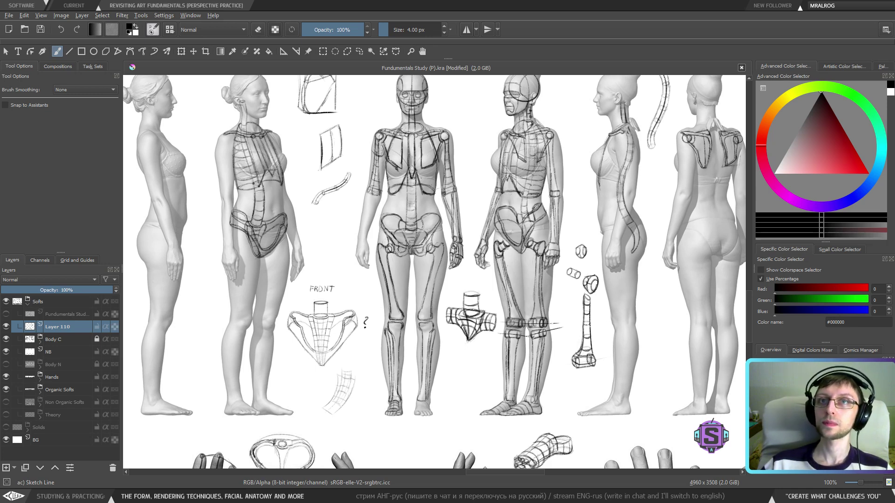
{"action": "left_click_drag", "start_coordinate": [218, 339], "coordinate": [328, 278]}
{"action": "left_click", "coordinate": [39, 28]}
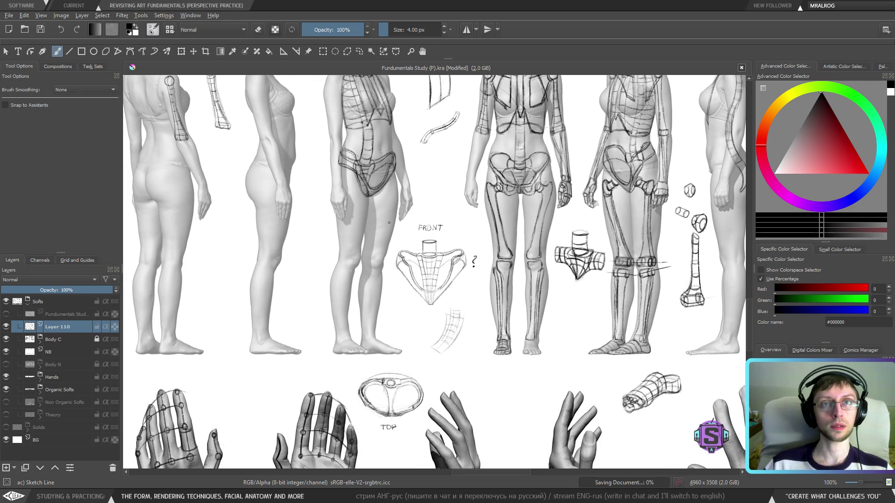
Draw the back-view pelvis's left lower contour, running from inside the left wing down to the sacrum's tip.
{"action": "scroll", "coordinate": [427, 243], "scroll_direction": "left", "scroll_amount": 1}
{"action": "scroll", "coordinate": [427, 244], "scroll_direction": "up", "scroll_amount": 1}
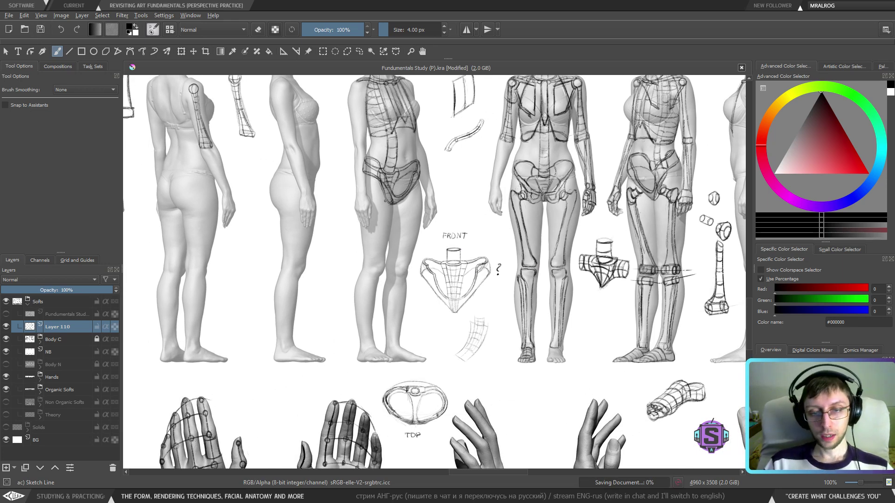
{"action": "scroll", "coordinate": [367, 312], "scroll_direction": "left", "scroll_amount": 6}
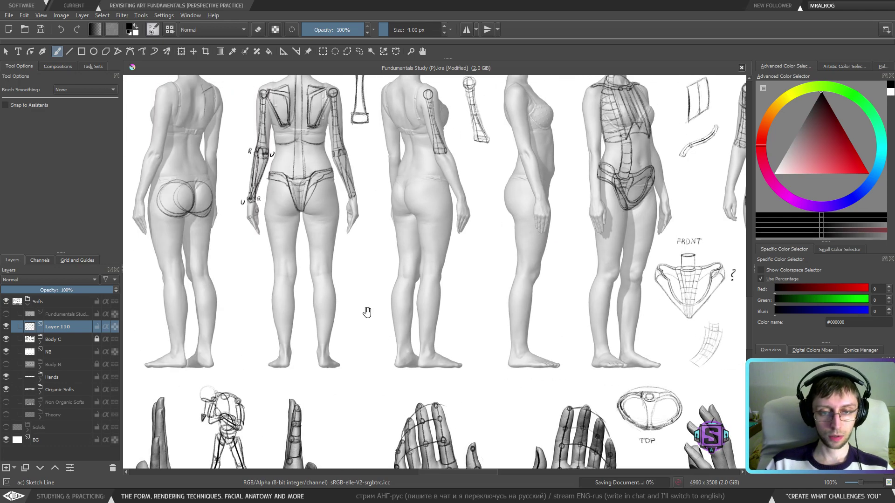
{"action": "scroll", "coordinate": [367, 313], "scroll_direction": "up", "scroll_amount": 2}
{"action": "scroll", "coordinate": [420, 336], "scroll_direction": "up", "scroll_amount": 3}
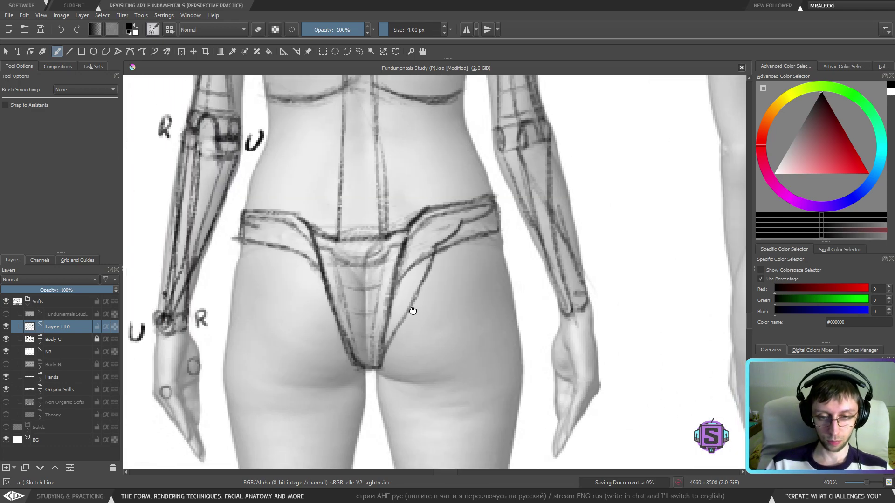
{"action": "left_click_drag", "start_coordinate": [412, 311], "coordinate": [392, 278]}
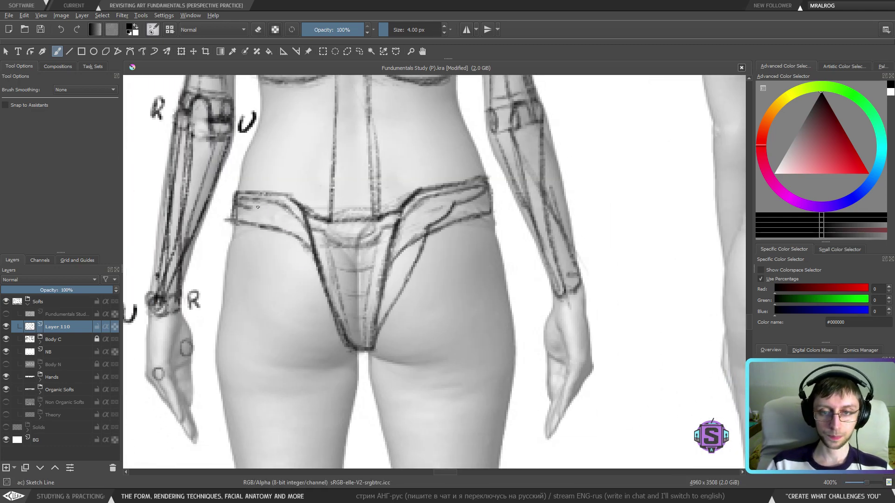
{"action": "left_click_drag", "start_coordinate": [259, 211], "coordinate": [281, 228]}
{"action": "left_click_drag", "start_coordinate": [258, 209], "coordinate": [280, 227]}
{"action": "mouse_move", "coordinate": [258, 209]}
{"action": "left_mouse_down"}
{"action": "mouse_move", "coordinate": [289, 235]}
{"action": "mouse_move", "coordinate": [308, 282]}
{"action": "left_mouse_up"}
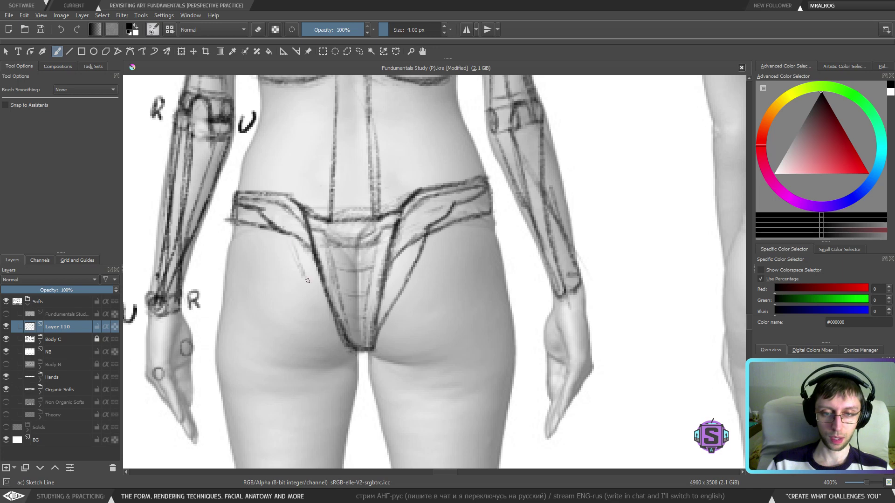
{"action": "left_click_drag", "start_coordinate": [294, 246], "coordinate": [356, 353]}
{"action": "mouse_move", "coordinate": [287, 237]}
{"action": "left_mouse_down"}
{"action": "mouse_move", "coordinate": [307, 287]}
{"action": "mouse_move", "coordinate": [301, 267]}
{"action": "left_mouse_up"}
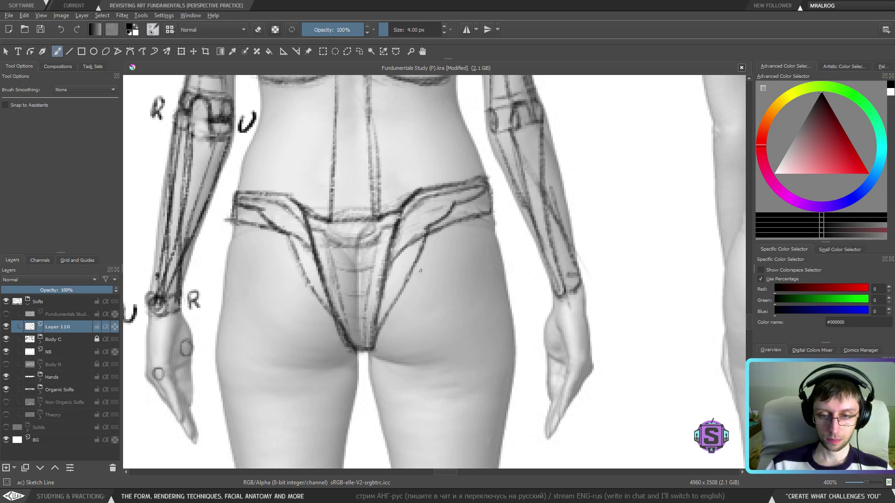
Draw an outer lower edge on both sides of the back-view pelvis, curving from the lower contours up to the hips.
{"action": "left_click_drag", "start_coordinate": [443, 245], "coordinate": [412, 276]}
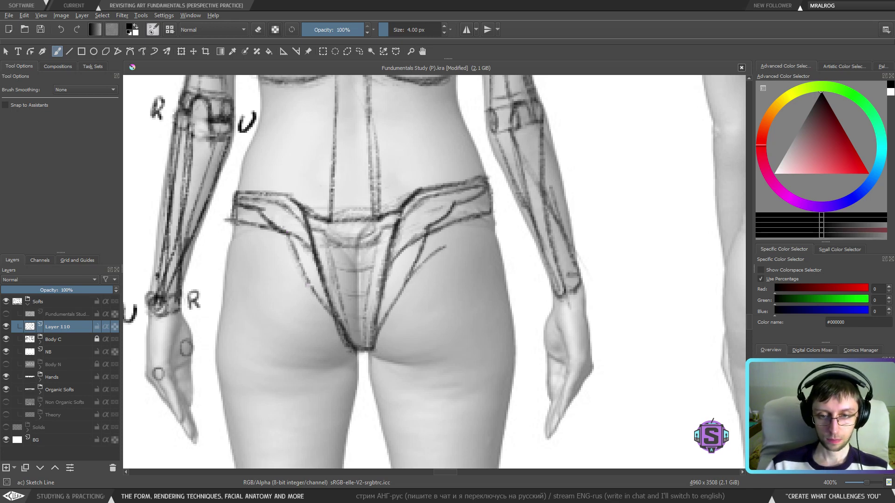
{"action": "mouse_move", "coordinate": [447, 246]}
{"action": "left_mouse_down"}
{"action": "mouse_move", "coordinate": [490, 219]}
{"action": "mouse_move", "coordinate": [481, 222]}
{"action": "mouse_move", "coordinate": [488, 188]}
{"action": "left_mouse_up"}
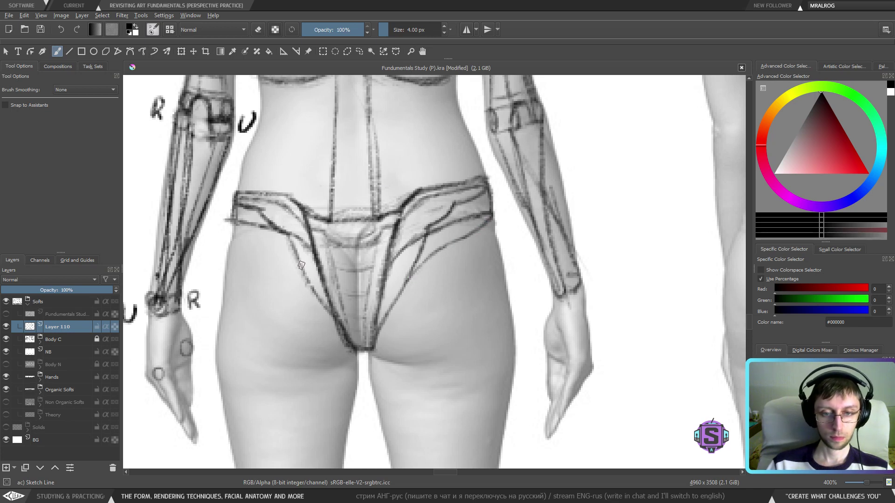
{"action": "mouse_move", "coordinate": [308, 277]}
{"action": "left_mouse_down"}
{"action": "mouse_move", "coordinate": [281, 245]}
{"action": "mouse_move", "coordinate": [293, 257]}
{"action": "mouse_move", "coordinate": [229, 217]}
{"action": "left_mouse_up"}
{"action": "key", "text": "1"}
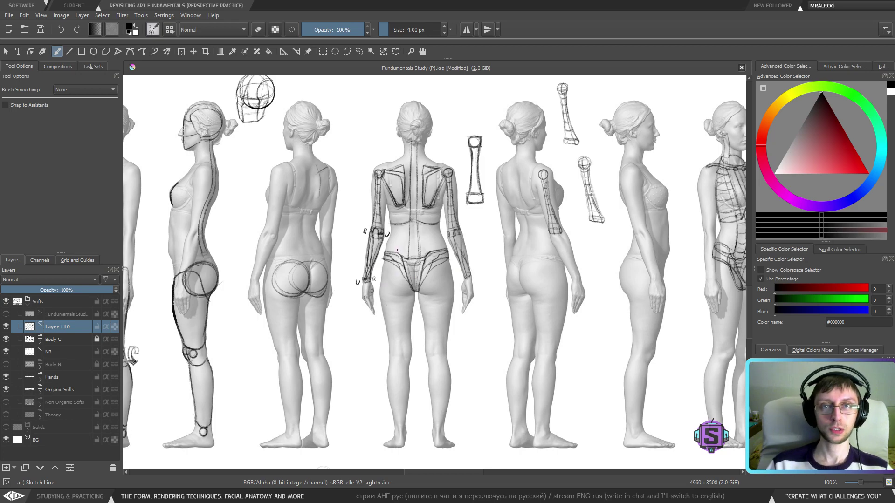
Erase overlapping construction lines around the back-view pelvis's right wing and lower contour.
{"action": "scroll", "coordinate": [402, 290], "scroll_direction": "up", "scroll_amount": 5}
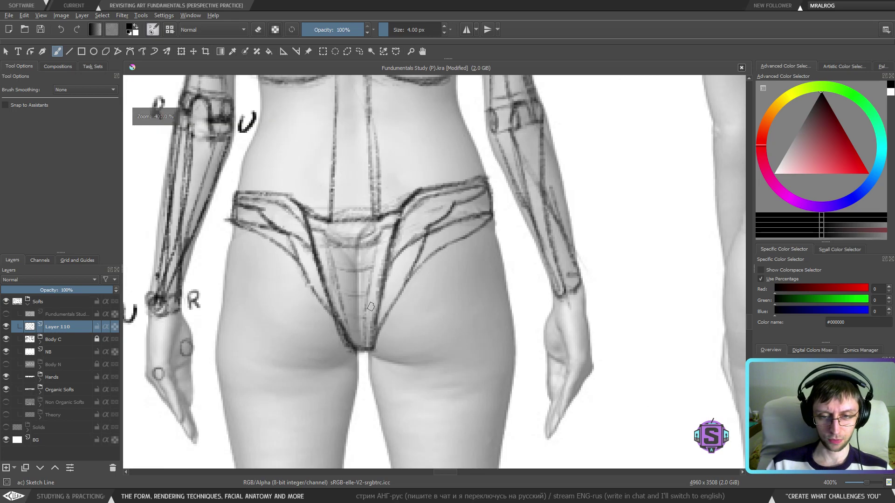
{"action": "key", "text": "e"}
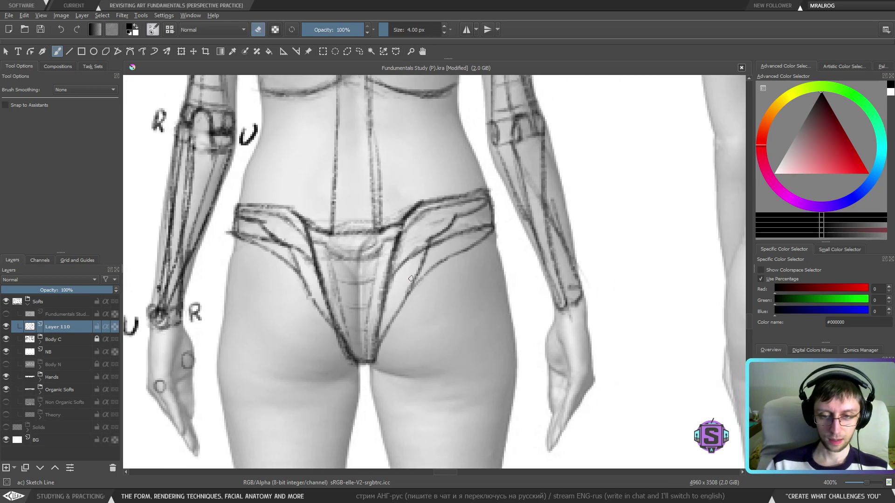
{"action": "mouse_move", "coordinate": [411, 278]}
{"action": "left_mouse_down"}
{"action": "mouse_move", "coordinate": [428, 242]}
{"action": "mouse_move", "coordinate": [477, 210]}
{"action": "left_mouse_up"}
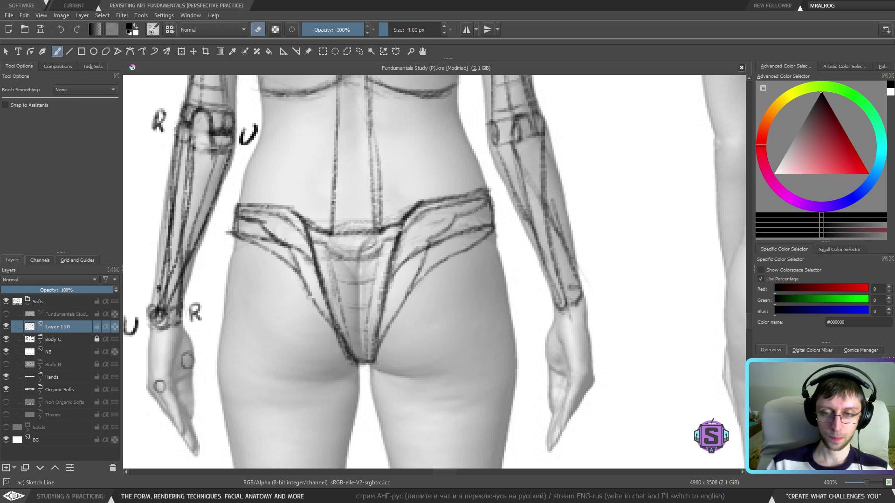
Darken the upper and lower edges of the back-view pelvic wings with a 1 px brush.
{"action": "key", "text": "e"}
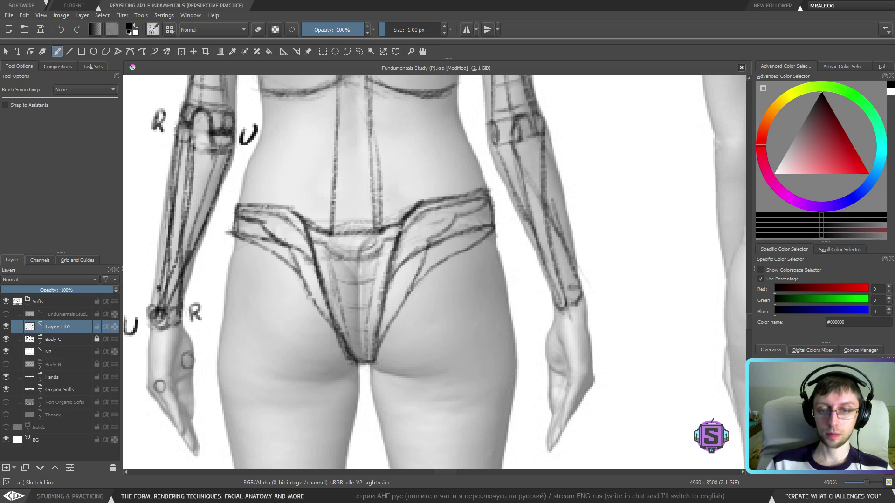
{"action": "mouse_move", "coordinate": [396, 274]}
{"action": "left_mouse_down"}
{"action": "mouse_move", "coordinate": [418, 249]}
{"action": "mouse_move", "coordinate": [479, 227]}
{"action": "mouse_move", "coordinate": [466, 230]}
{"action": "left_mouse_up"}
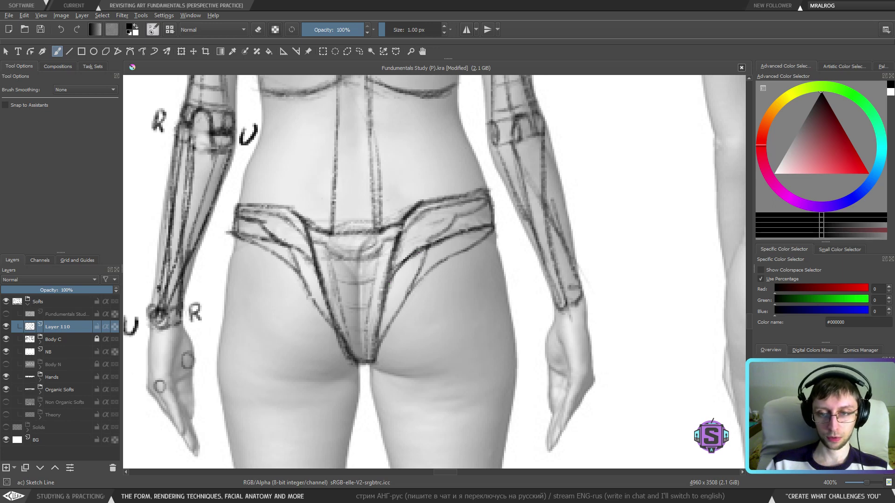
{"action": "mouse_move", "coordinate": [418, 207]}
{"action": "left_mouse_down"}
{"action": "mouse_move", "coordinate": [490, 190]}
{"action": "mouse_move", "coordinate": [454, 194]}
{"action": "left_mouse_up"}
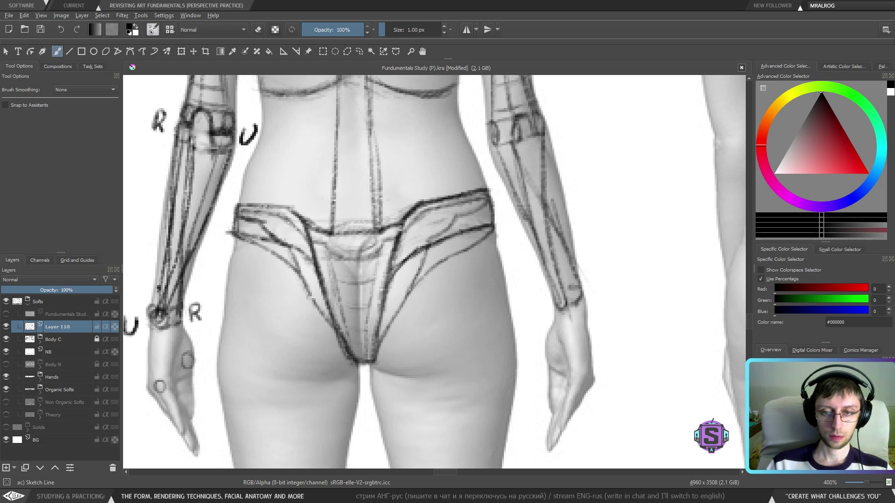
{"action": "mouse_move", "coordinate": [317, 277]}
{"action": "left_mouse_down"}
{"action": "mouse_move", "coordinate": [292, 244]}
{"action": "mouse_move", "coordinate": [237, 231]}
{"action": "mouse_move", "coordinate": [233, 203]}
{"action": "mouse_move", "coordinate": [295, 208]}
{"action": "mouse_move", "coordinate": [242, 207]}
{"action": "left_mouse_up"}
Set the brush size to 5 px.
{"action": "key", "text": "minus"}
{"action": "key", "text": "minus"}
{"action": "key", "text": "bracketright"}
{"action": "key", "text": "bracketright"}
{"action": "key", "text": "bracketright"}
{"action": "key", "text": "bracketright"}
{"action": "key", "text": "plus"}
{"action": "key", "text": "plus"}
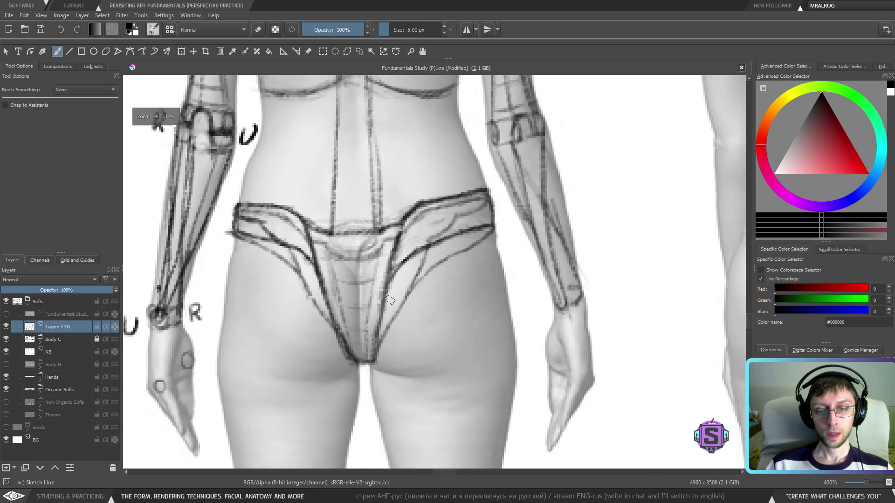
{"action": "key", "text": "minus"}
{"action": "key", "text": "minus"}
{"action": "key", "text": "plus"}
{"action": "key", "text": "plus"}
{"action": "left_click_drag", "start_coordinate": [356, 304], "coordinate": [393, 276]}
{"action": "mouse_move", "coordinate": [261, 242]}
{"action": "left_mouse_down"}
{"action": "mouse_move", "coordinate": [362, 334]}
{"action": "mouse_move", "coordinate": [266, 231]}
{"action": "mouse_move", "coordinate": [331, 335]}
{"action": "mouse_move", "coordinate": [317, 211]}
{"action": "left_mouse_up"}
{"action": "key", "text": "ctrl+z"}
{"action": "key", "text": "ctrl+z"}
{"action": "mouse_move", "coordinate": [386, 254]}
{"action": "left_mouse_down"}
{"action": "mouse_move", "coordinate": [276, 302]}
{"action": "mouse_move", "coordinate": [322, 215]}
{"action": "mouse_move", "coordinate": [269, 316]}
{"action": "mouse_move", "coordinate": [265, 275]}
{"action": "left_mouse_up"}
{"action": "key", "text": "ctrl+z"}
{"action": "key", "text": "ctrl+z"}
{"action": "mouse_move", "coordinate": [322, 221]}
{"action": "left_mouse_down"}
{"action": "mouse_move", "coordinate": [300, 340]}
{"action": "mouse_move", "coordinate": [327, 219]}
{"action": "left_mouse_up"}
{"action": "key", "text": "ctrl+z"}
{"action": "mouse_move", "coordinate": [362, 263]}
{"action": "left_mouse_down"}
{"action": "mouse_move", "coordinate": [356, 303]}
{"action": "mouse_move", "coordinate": [330, 344]}
{"action": "left_mouse_up"}
{"action": "key", "text": "ctrl+z"}
Try to outline the left buttock muscle on the back-view figure, from beside the sacrum to the outer thigh and hip.
{"action": "mouse_move", "coordinate": [373, 305]}
{"action": "left_mouse_down"}
{"action": "mouse_move", "coordinate": [358, 329]}
{"action": "mouse_move", "coordinate": [311, 356]}
{"action": "mouse_move", "coordinate": [290, 468]}
{"action": "left_mouse_up"}
{"action": "left_click_drag", "start_coordinate": [296, 261], "coordinate": [308, 213]}
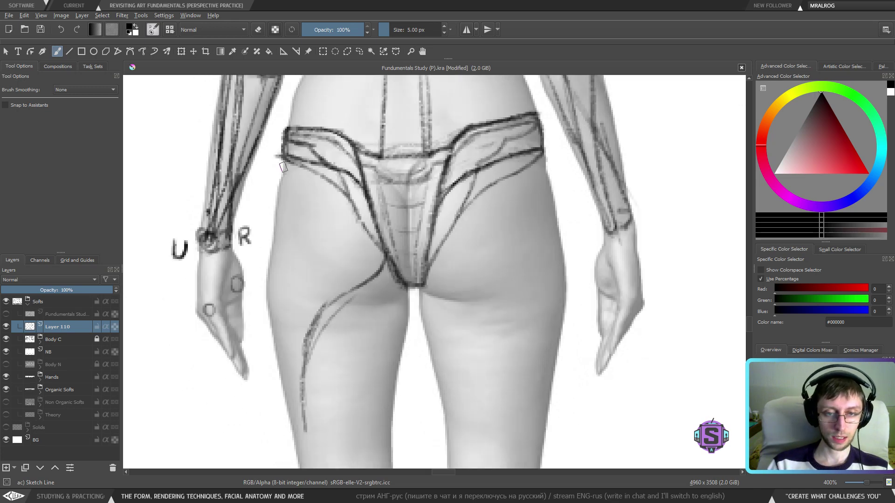
{"action": "mouse_move", "coordinate": [307, 174]}
{"action": "left_mouse_down"}
{"action": "mouse_move", "coordinate": [312, 200]}
{"action": "mouse_move", "coordinate": [286, 229]}
{"action": "mouse_move", "coordinate": [271, 317]}
{"action": "mouse_move", "coordinate": [300, 431]}
{"action": "mouse_move", "coordinate": [299, 418]}
{"action": "left_mouse_up"}
{"action": "key", "text": "minus"}
{"action": "key", "text": "minus"}
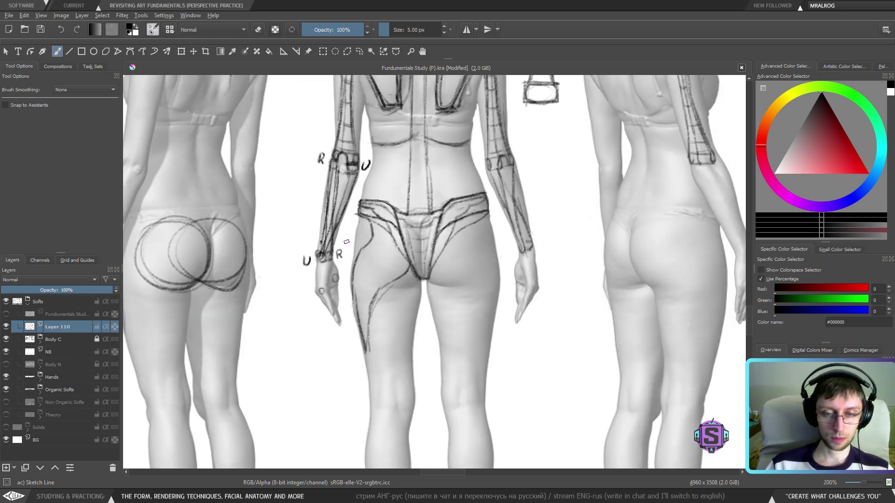
Undo all strokes of the left buttock and thigh outline on the back-view figure.
{"action": "key", "text": "ctrl+z"}
{"action": "key", "text": "ctrl+z"}
{"action": "key", "text": "ctrl+z"}
{"action": "key", "text": "ctrl+z"}
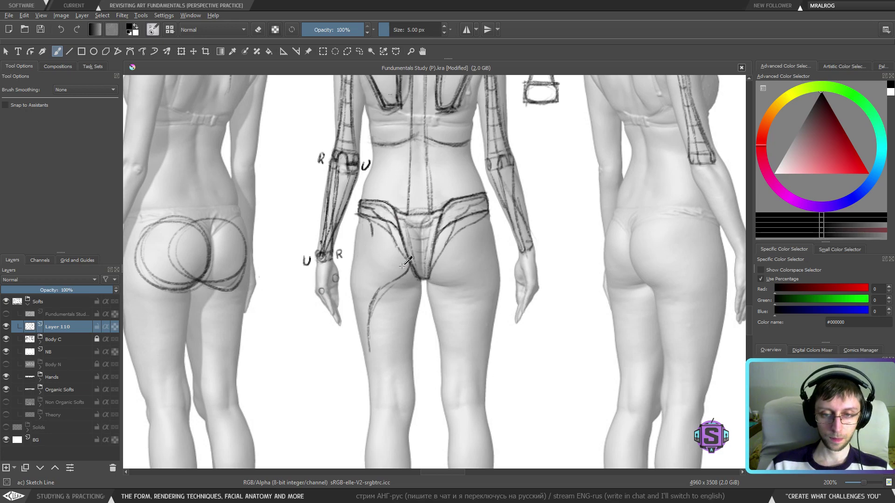
{"action": "key", "text": "ctrl+z"}
{"action": "key", "text": "ctrl+z"}
{"action": "key", "text": "ctrl+z"}
{"action": "key", "text": "ctrl+z"}
{"action": "key", "text": "ctrl+z"}
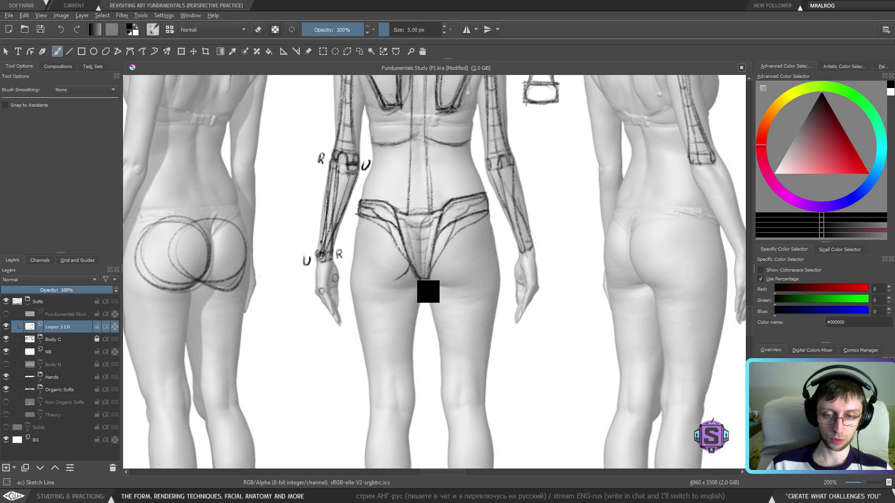
{"action": "key", "text": "ctrl+z"}
Retrace the left buttock circle on the three-quarter back-view figure.
{"action": "key", "text": "plus"}
{"action": "key", "text": "plus"}
{"action": "key", "text": "minus"}
{"action": "key", "text": "minus"}
{"action": "left_click_drag", "start_coordinate": [407, 294], "coordinate": [462, 312]}
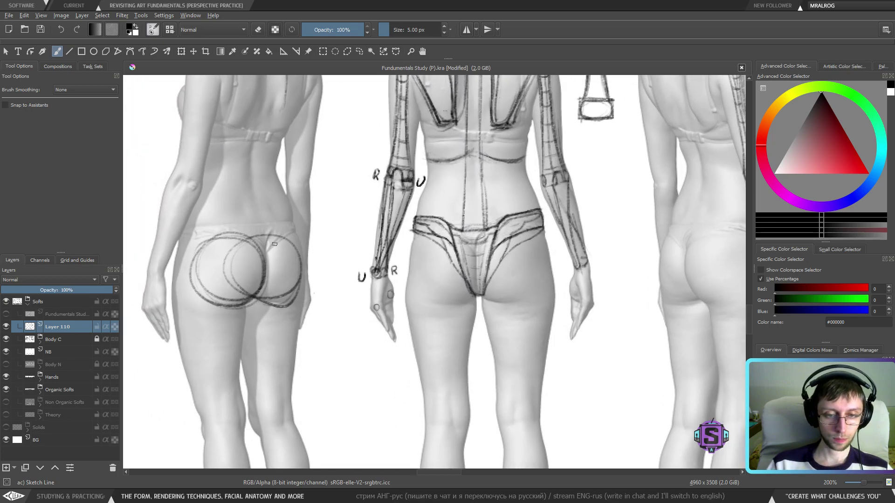
{"action": "mouse_move", "coordinate": [201, 250]}
{"action": "left_mouse_down"}
{"action": "mouse_move", "coordinate": [186, 283]}
{"action": "mouse_move", "coordinate": [218, 241]}
{"action": "mouse_move", "coordinate": [205, 291]}
{"action": "left_mouse_up"}
{"action": "key", "text": "ctrl+z"}
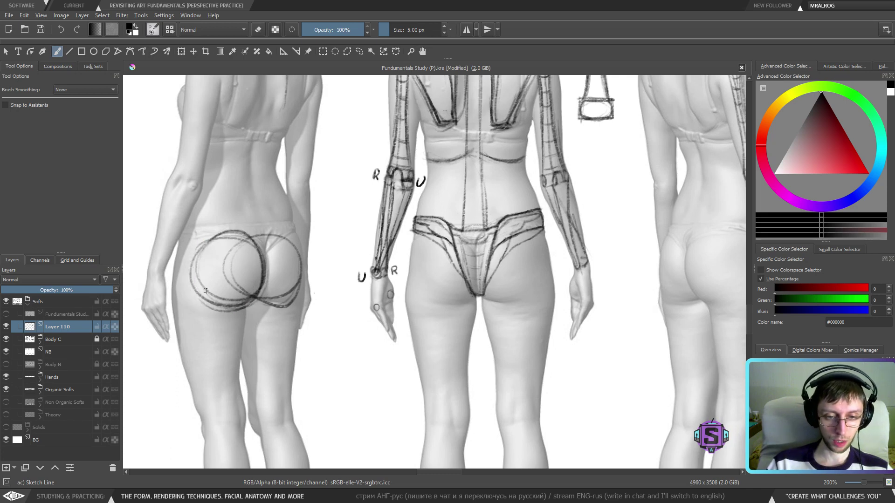
Draw a construction circle over the left buttock of the straight back-view figure, below the pelvic wing.
{"action": "mouse_move", "coordinate": [413, 274]}
{"action": "left_mouse_down"}
{"action": "mouse_move", "coordinate": [429, 246]}
{"action": "mouse_move", "coordinate": [440, 256]}
{"action": "mouse_move", "coordinate": [444, 304]}
{"action": "mouse_move", "coordinate": [469, 275]}
{"action": "mouse_move", "coordinate": [441, 305]}
{"action": "mouse_move", "coordinate": [416, 268]}
{"action": "mouse_move", "coordinate": [472, 275]}
{"action": "mouse_move", "coordinate": [453, 297]}
{"action": "mouse_move", "coordinate": [422, 239]}
{"action": "left_mouse_up"}
{"action": "key", "text": "ctrl+z"}
{"action": "key", "text": "ctrl+z"}
{"action": "key", "text": "ctrl+z"}
{"action": "key", "text": "ctrl+z"}
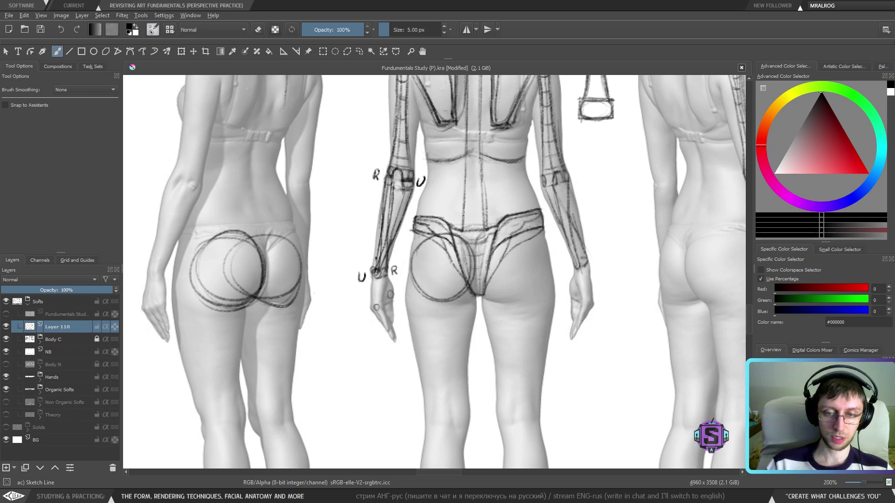
Draw a matching construction circle over the right buttock of the straight back-view figure, below the pelvic wing.
{"action": "mouse_move", "coordinate": [488, 298]}
{"action": "left_mouse_down"}
{"action": "mouse_move", "coordinate": [534, 257]}
{"action": "mouse_move", "coordinate": [483, 268]}
{"action": "mouse_move", "coordinate": [490, 298]}
{"action": "left_mouse_up"}
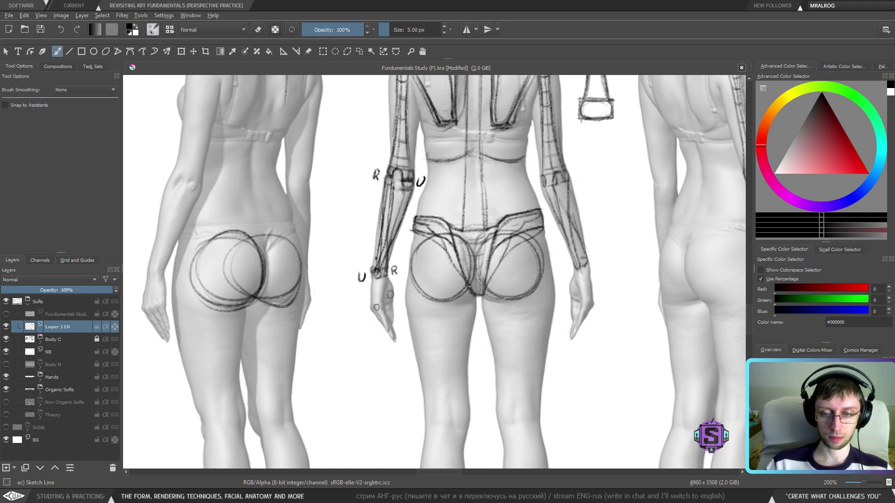
{"action": "key", "text": "minus"}
{"action": "key", "text": "minus"}
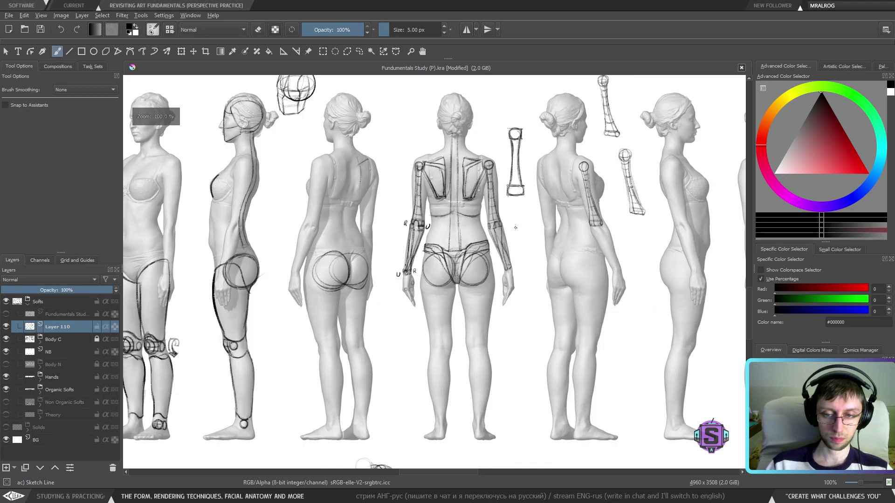
Try to sketch a buttock circle beneath the left pelvic wing of the three-quarter front-view figure.
{"action": "key", "text": "plus"}
{"action": "left_click_drag", "start_coordinate": [632, 336], "coordinate": [392, 313]}
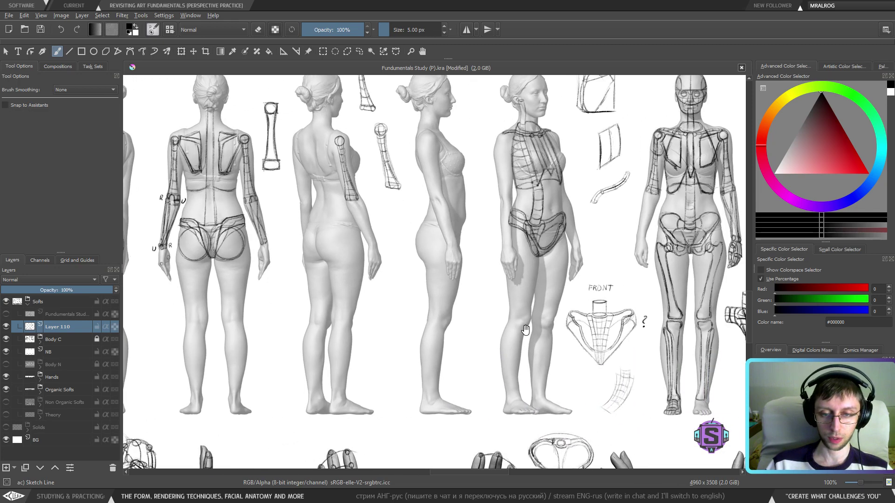
{"action": "left_click_drag", "start_coordinate": [520, 341], "coordinate": [389, 372]}
{"action": "key", "text": "plus"}
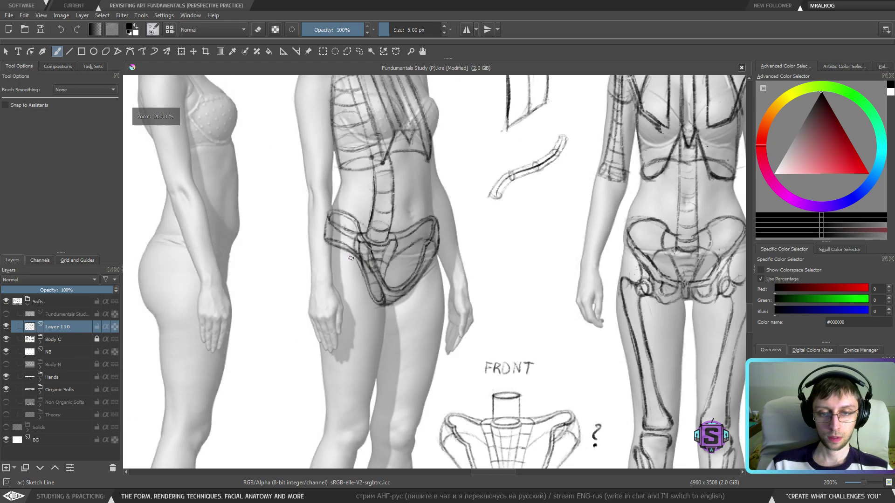
{"action": "left_click_drag", "start_coordinate": [342, 291], "coordinate": [361, 300]}
{"action": "mouse_move", "coordinate": [326, 263]}
{"action": "left_mouse_down"}
{"action": "mouse_move", "coordinate": [339, 293]}
{"action": "mouse_move", "coordinate": [376, 290]}
{"action": "left_mouse_up"}
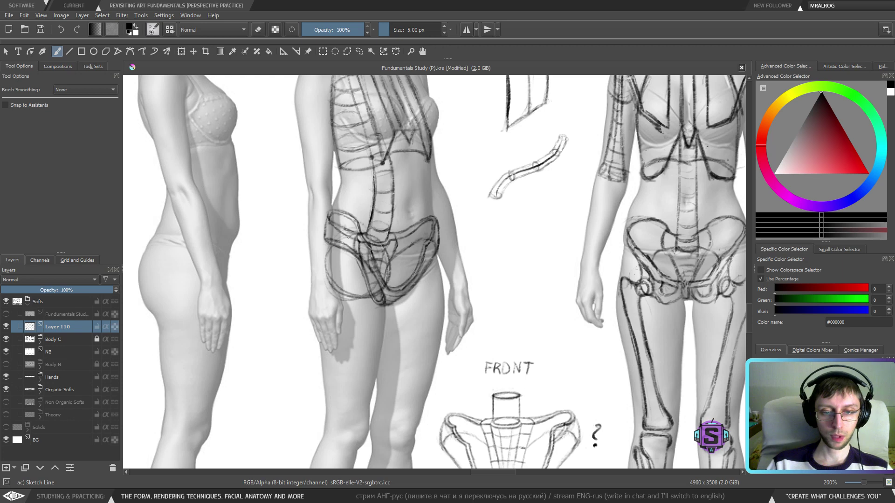
{"action": "key", "text": "ctrl+z"}
{"action": "mouse_move", "coordinate": [325, 261]}
{"action": "left_mouse_down"}
{"action": "mouse_move", "coordinate": [352, 296]}
{"action": "mouse_move", "coordinate": [332, 292]}
{"action": "mouse_move", "coordinate": [379, 285]}
{"action": "mouse_move", "coordinate": [388, 273]}
{"action": "mouse_move", "coordinate": [365, 298]}
{"action": "mouse_move", "coordinate": [384, 268]}
{"action": "left_mouse_up"}
{"action": "key", "text": "ctrl+z"}
{"action": "key", "text": "ctrl+z"}
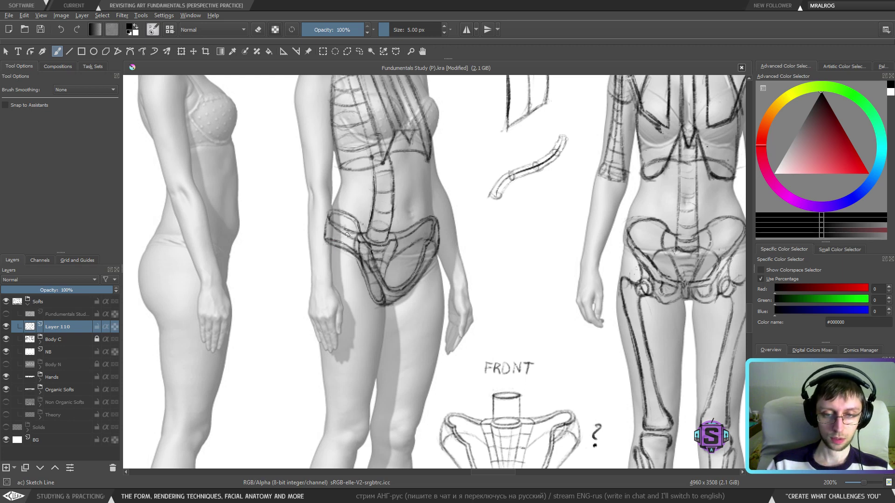
Try larger circles over both hips of the three-quarter front-view figure, and undo them.
{"action": "mouse_move", "coordinate": [320, 267]}
{"action": "left_mouse_down"}
{"action": "mouse_move", "coordinate": [389, 279]}
{"action": "mouse_move", "coordinate": [360, 298]}
{"action": "mouse_move", "coordinate": [324, 285]}
{"action": "mouse_move", "coordinate": [369, 301]}
{"action": "left_mouse_up"}
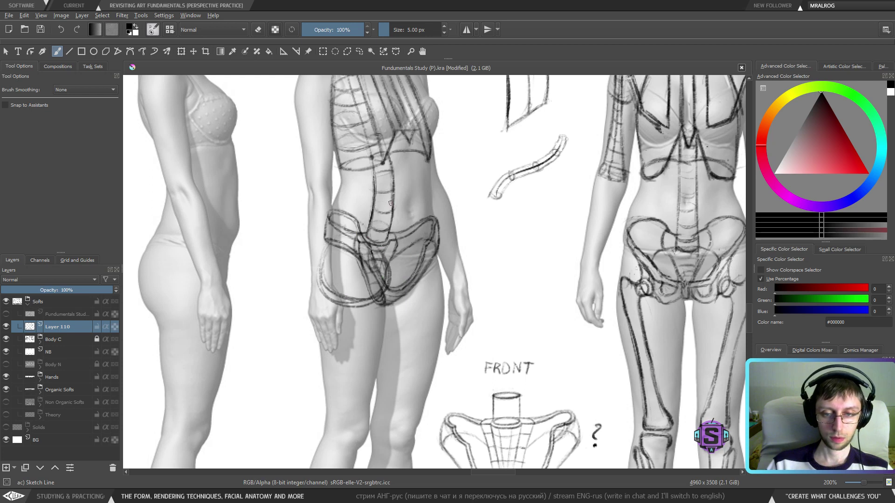
{"action": "key", "text": "ctrl+z"}
{"action": "mouse_move", "coordinate": [320, 285]}
{"action": "left_mouse_down"}
{"action": "mouse_move", "coordinate": [383, 268]}
{"action": "mouse_move", "coordinate": [316, 277]}
{"action": "left_mouse_up"}
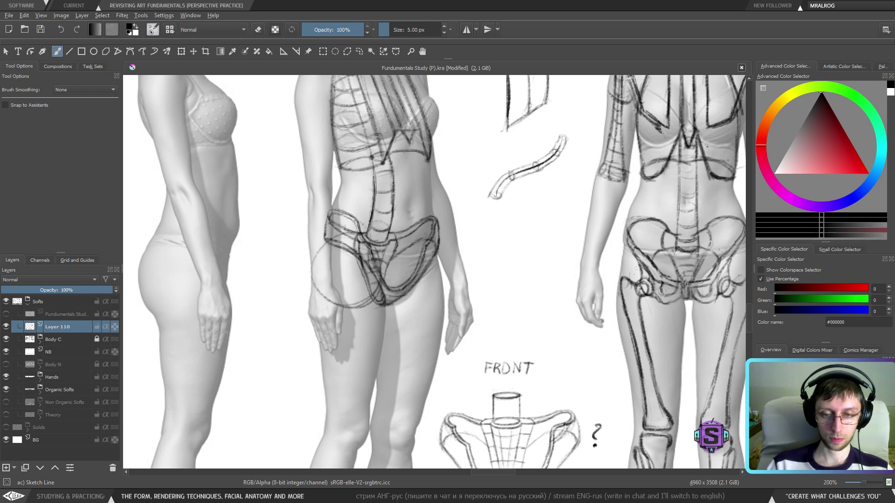
{"action": "mouse_move", "coordinate": [406, 237]}
{"action": "left_mouse_down"}
{"action": "mouse_move", "coordinate": [380, 239]}
{"action": "mouse_move", "coordinate": [420, 293]}
{"action": "left_mouse_up"}
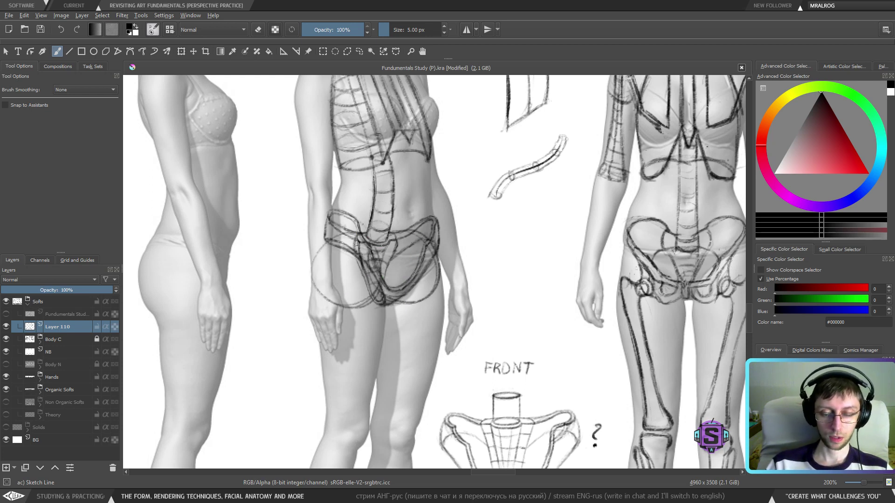
{"action": "key", "text": "ctrl+z"}
{"action": "key", "text": "ctrl+z"}
Examine the skeletal constructions drawn over the row of standing female figures, from the pelvis and legs up to the ribcage and head.
{"action": "key", "text": "minus"}
{"action": "key", "text": "minus"}
{"action": "key", "text": "minus"}
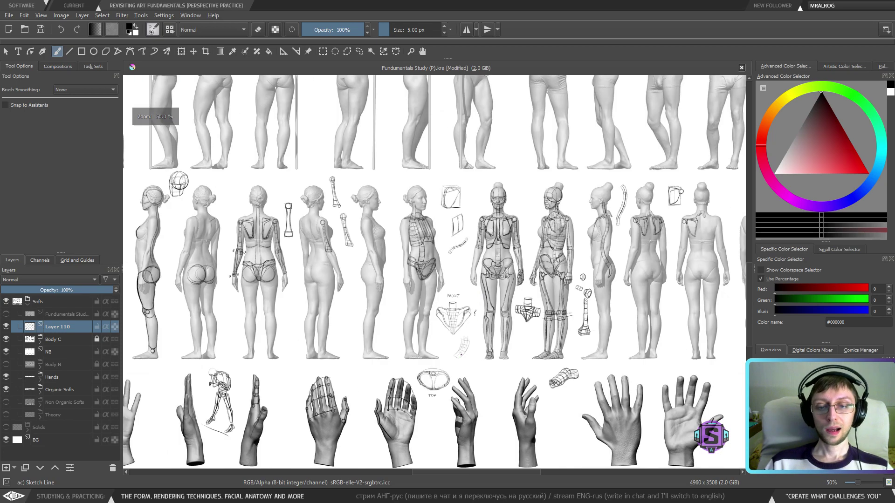
{"action": "key", "text": "plus"}
{"action": "key", "text": "plus"}
{"action": "key", "text": "minus"}
{"action": "key", "text": "minus"}
{"action": "mouse_move", "coordinate": [466, 379]}
{"action": "left_mouse_down"}
{"action": "mouse_move", "coordinate": [520, 365]}
{"action": "mouse_move", "coordinate": [538, 344]}
{"action": "left_mouse_up"}
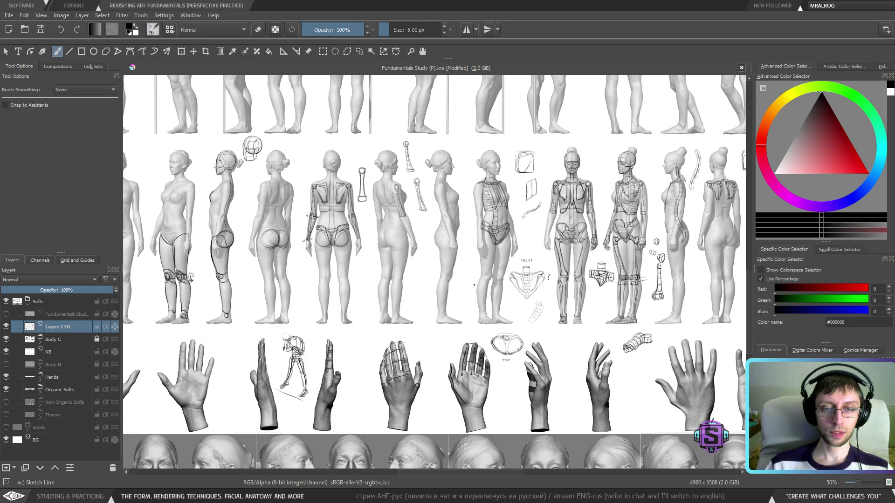
{"action": "left_click_drag", "start_coordinate": [613, 318], "coordinate": [541, 344]}
{"action": "scroll", "coordinate": [542, 344], "scroll_direction": "up", "scroll_amount": 3}
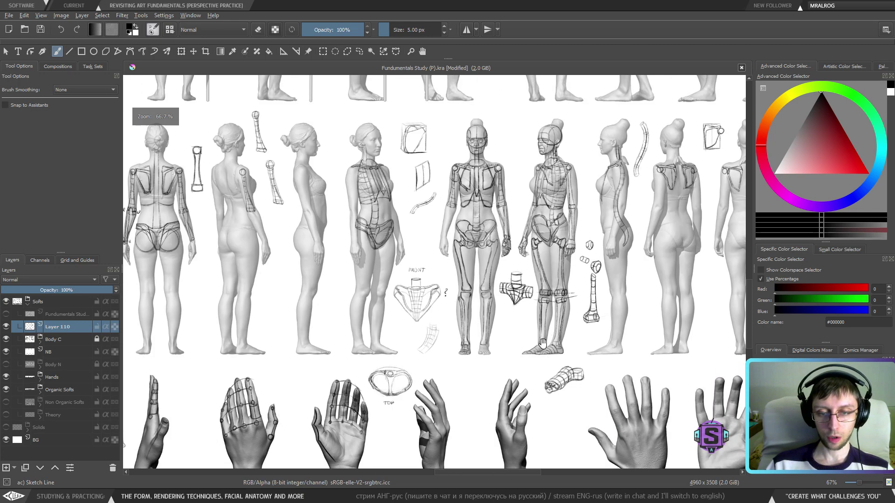
{"action": "left_click_drag", "start_coordinate": [456, 374], "coordinate": [514, 314]}
{"action": "scroll", "coordinate": [514, 314], "scroll_direction": "down", "scroll_amount": 3}
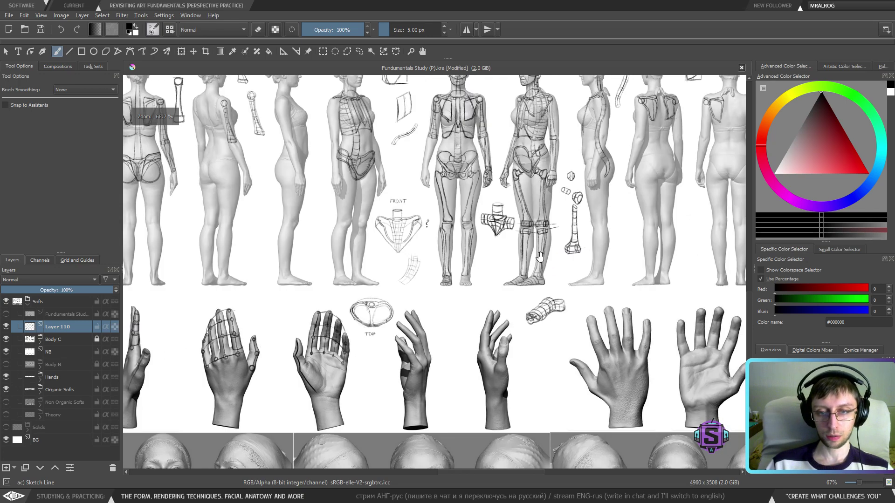
{"action": "scroll", "coordinate": [575, 227], "scroll_direction": "up", "scroll_amount": 3}
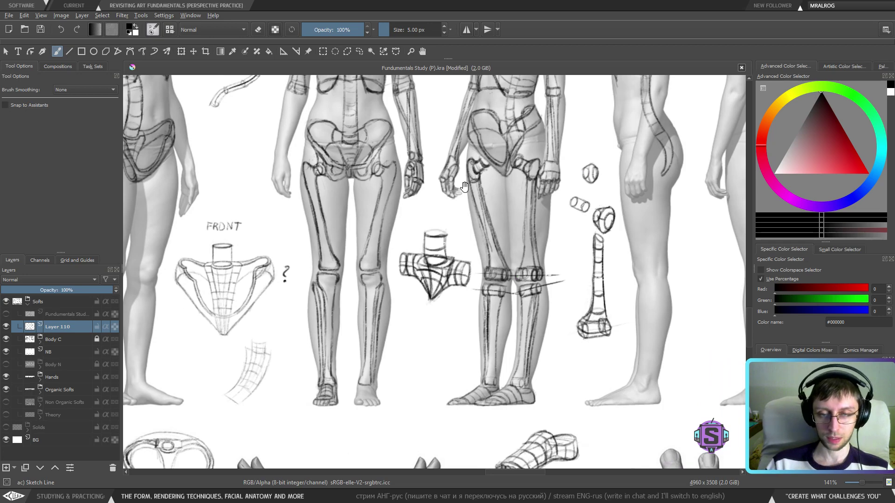
{"action": "left_click_drag", "start_coordinate": [465, 187], "coordinate": [481, 375]}
{"action": "scroll", "coordinate": [486, 331], "scroll_direction": "down", "scroll_amount": 3}
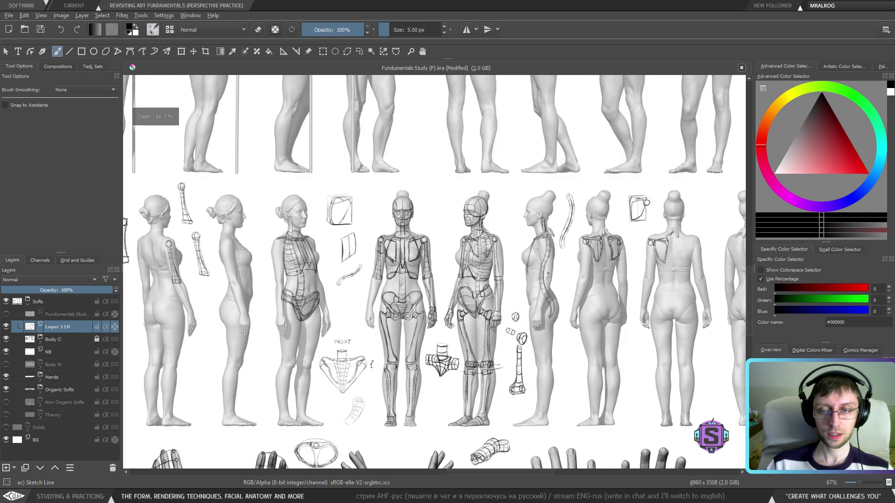
{"action": "scroll", "coordinate": [487, 332], "scroll_direction": "up", "scroll_amount": 3}
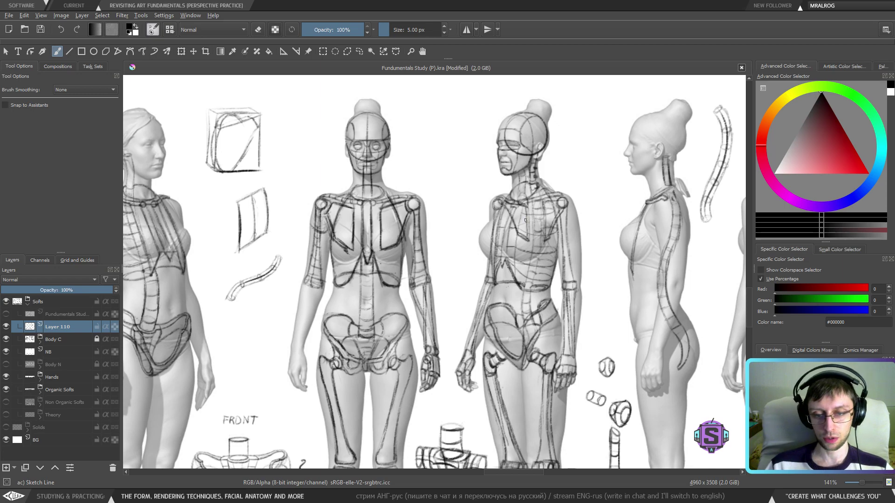
{"action": "scroll", "coordinate": [526, 221], "scroll_direction": "down", "scroll_amount": 3}
{"action": "scroll", "coordinate": [531, 323], "scroll_direction": "up", "scroll_amount": 3}
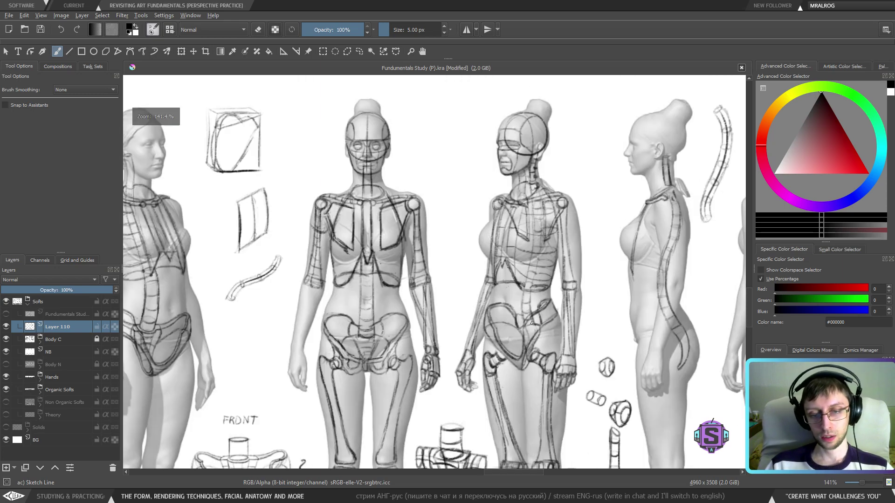
Try a stroke across the pelvis sketch labelled FRONT, and undo it.
{"action": "left_click_drag", "start_coordinate": [386, 387], "coordinate": [589, 252]}
{"action": "left_click_drag", "start_coordinate": [496, 368], "coordinate": [479, 270]}
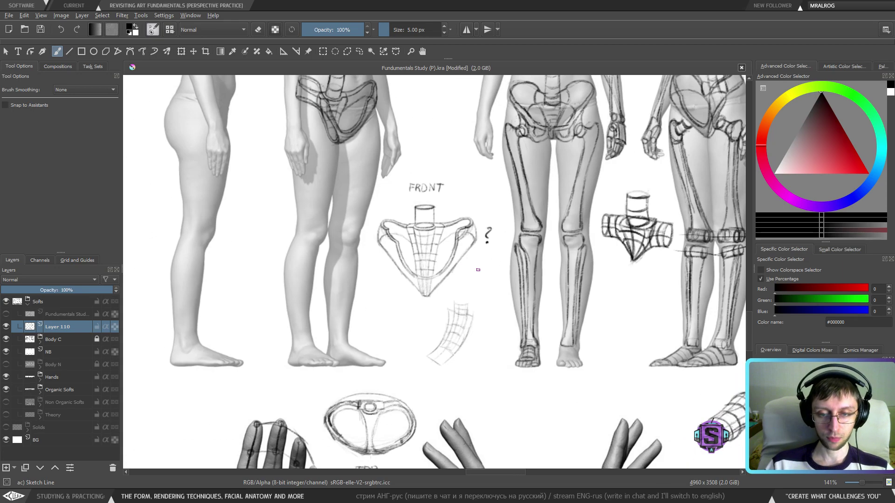
{"action": "mouse_move", "coordinate": [382, 268]}
{"action": "left_mouse_down"}
{"action": "mouse_move", "coordinate": [405, 325]}
{"action": "mouse_move", "coordinate": [480, 259]}
{"action": "left_mouse_up"}
{"action": "key", "text": "ctrl+z"}
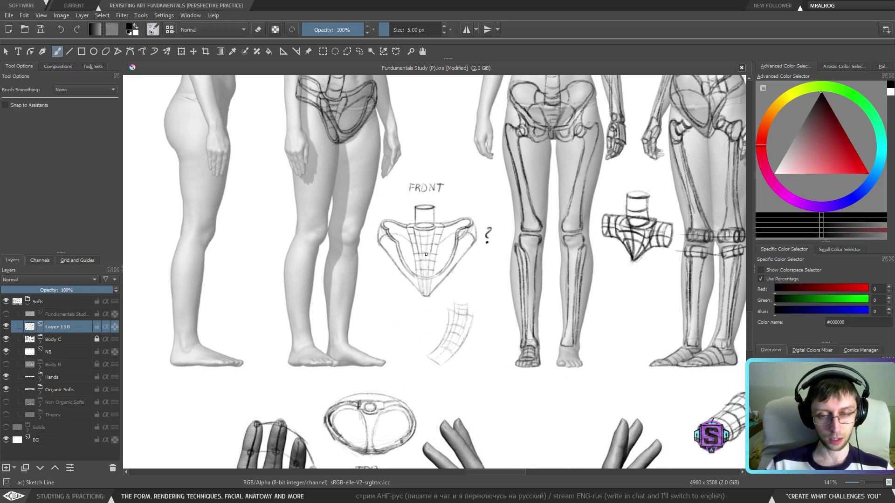
Look over the rows of female and male body references and the constructions already drawn on them.
{"action": "scroll", "coordinate": [429, 258], "scroll_direction": "down", "scroll_amount": 2}
{"action": "left_click_drag", "start_coordinate": [662, 219], "coordinate": [415, 323]}
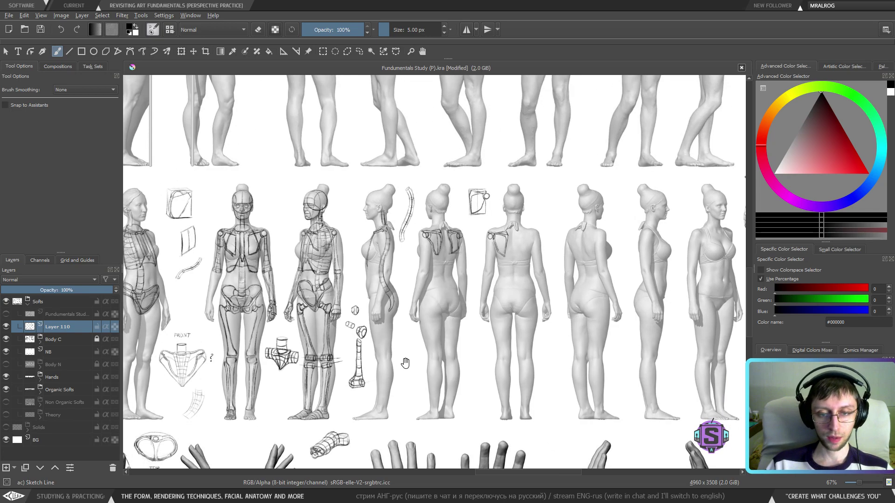
{"action": "left_click_drag", "start_coordinate": [405, 363], "coordinate": [366, 314]}
{"action": "left_click_drag", "start_coordinate": [423, 89], "coordinate": [430, 388]}
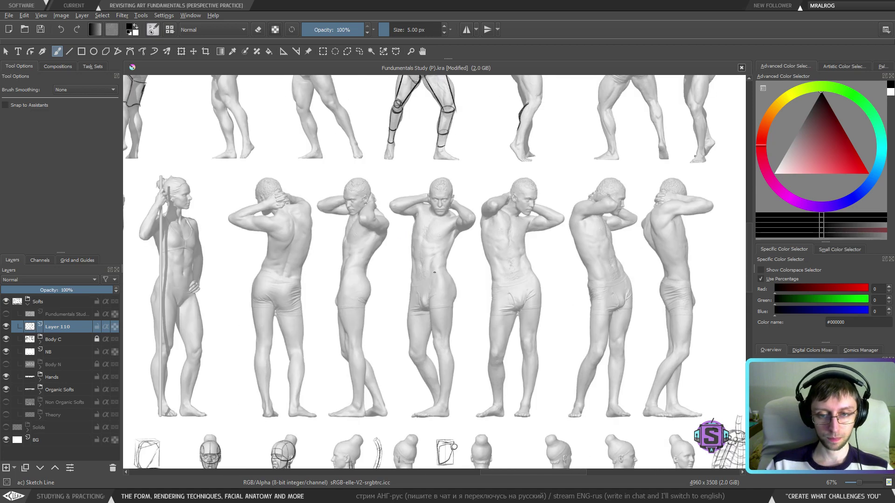
{"action": "scroll", "coordinate": [435, 272], "scroll_direction": "up", "scroll_amount": 3}
{"action": "mouse_move", "coordinate": [304, 214]}
{"action": "left_mouse_down"}
{"action": "mouse_move", "coordinate": [342, 189]}
{"action": "mouse_move", "coordinate": [442, 419]}
{"action": "left_mouse_up"}
{"action": "mouse_move", "coordinate": [318, 103]}
{"action": "left_mouse_down"}
{"action": "mouse_move", "coordinate": [369, 298]}
{"action": "mouse_move", "coordinate": [412, 301]}
{"action": "left_mouse_up"}
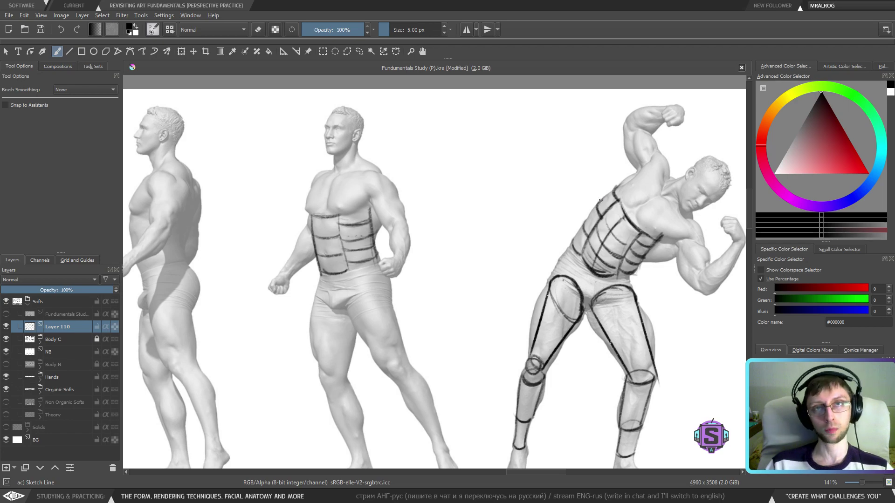
{"action": "key", "text": "minus"}
{"action": "key", "text": "minus"}
{"action": "key", "text": "minus"}
{"action": "key", "text": "minus"}
{"action": "left_click_drag", "start_coordinate": [462, 374], "coordinate": [569, 290]}
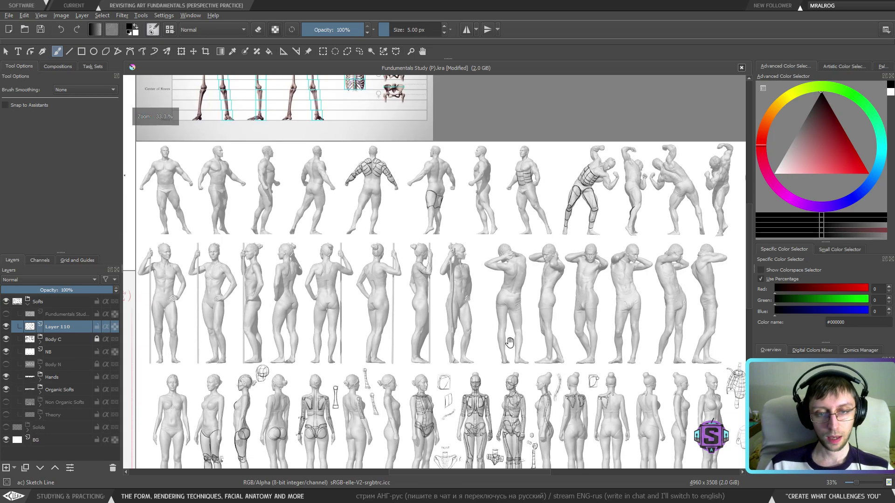
{"action": "left_click_drag", "start_coordinate": [494, 359], "coordinate": [566, 281]}
{"action": "left_click_drag", "start_coordinate": [455, 358], "coordinate": [550, 339]}
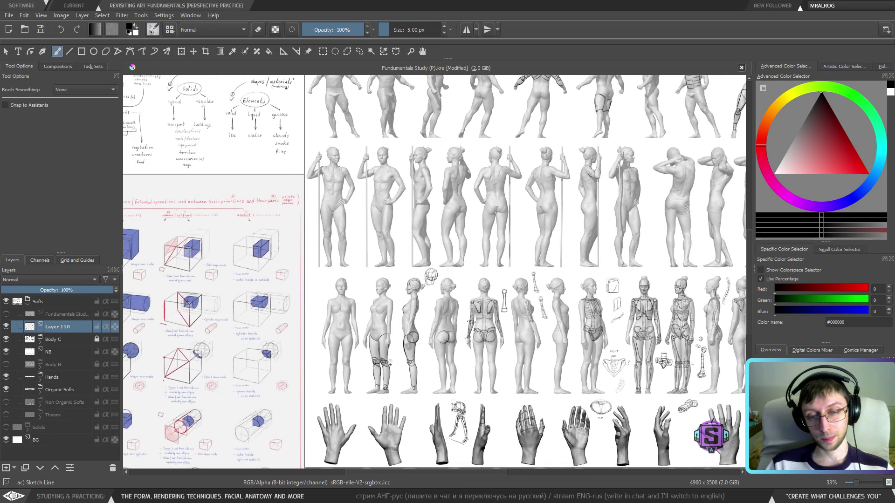
{"action": "left_click_drag", "start_coordinate": [520, 372], "coordinate": [289, 287]}
Examine the pelvis sketch labelled FRONT beside the front-view skeleton figure up close.
{"action": "key", "text": "plus"}
{"action": "key", "text": "plus"}
{"action": "key", "text": "plus"}
{"action": "key", "text": "plus"}
{"action": "left_click_drag", "start_coordinate": [538, 266], "coordinate": [430, 336]}
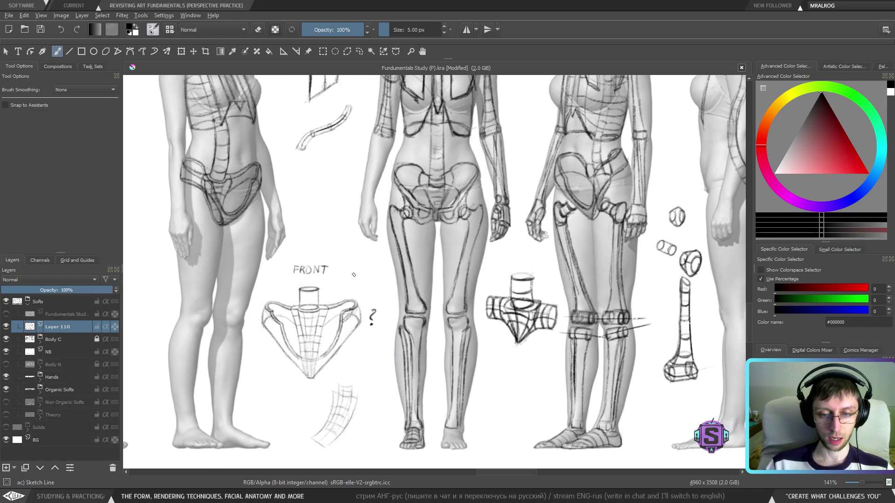
{"action": "left_click_drag", "start_coordinate": [334, 380], "coordinate": [361, 363]}
{"action": "key", "text": "plus"}
{"action": "key", "text": "plus"}
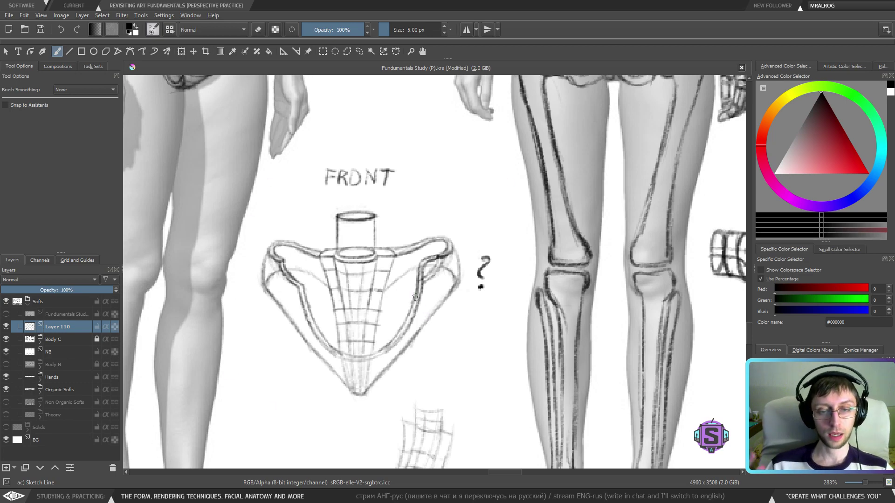
Draw an arrow pointing at the cylindrical pelvis sketch beside the front-view figure's knees, and undo it.
{"action": "key", "text": "minus"}
{"action": "key", "text": "minus"}
{"action": "key", "text": "minus"}
{"action": "key", "text": "minus"}
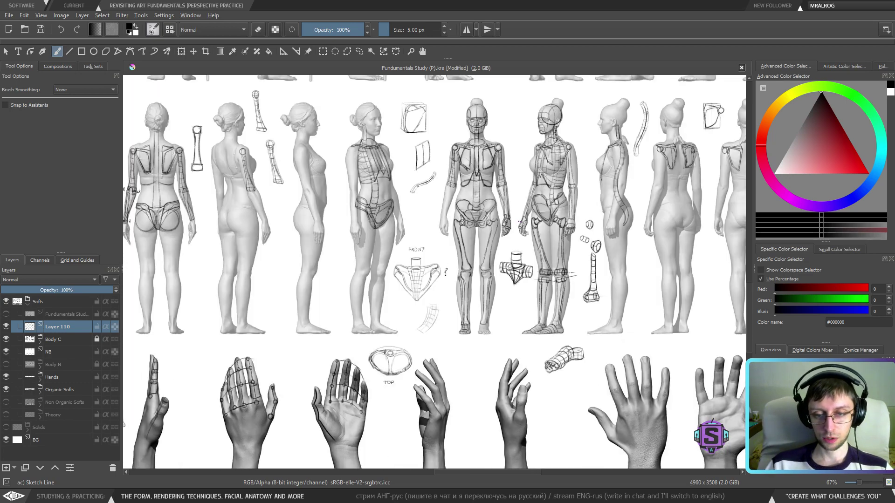
{"action": "left_click_drag", "start_coordinate": [576, 277], "coordinate": [427, 280]}
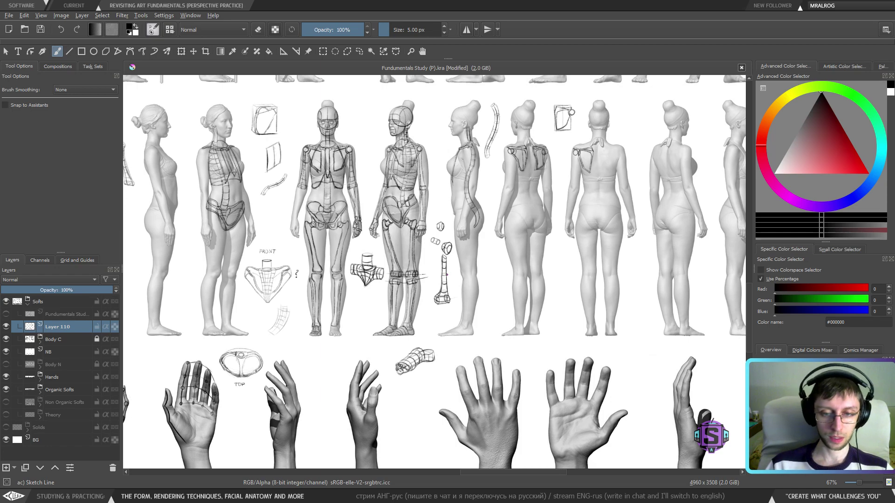
{"action": "key", "text": "plus"}
{"action": "key", "text": "plus"}
{"action": "key", "text": "plus"}
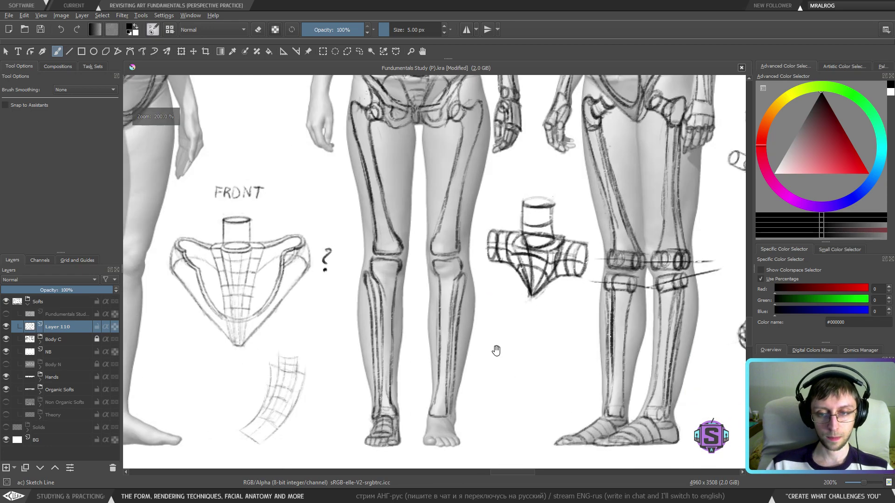
{"action": "mouse_move", "coordinate": [482, 342]}
{"action": "left_mouse_down"}
{"action": "mouse_move", "coordinate": [519, 273]}
{"action": "mouse_move", "coordinate": [490, 289]}
{"action": "left_mouse_up"}
{"action": "left_click_drag", "start_coordinate": [519, 274], "coordinate": [514, 303]}
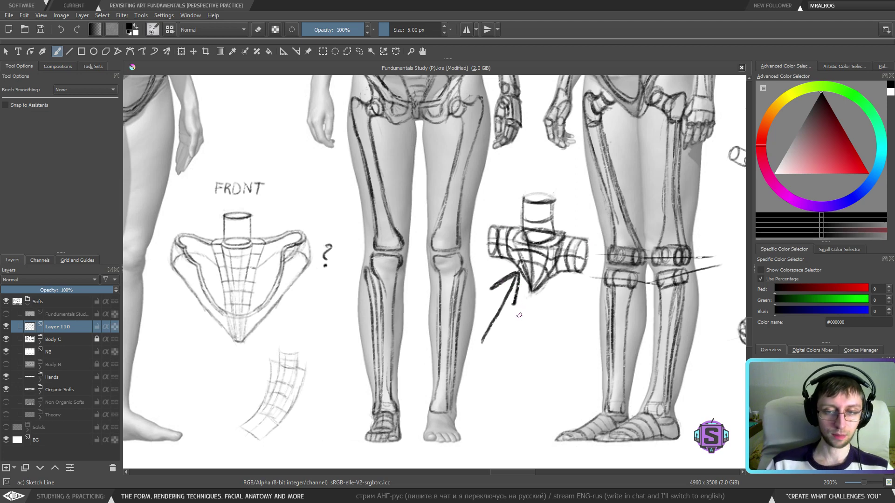
{"action": "key", "text": "ctrl+z"}
Draw a curved arrow from the cylindrical pelvis sketch to the FRONT pelvis sketch, and undo it.
{"action": "mouse_move", "coordinate": [503, 295]}
{"action": "left_mouse_down"}
{"action": "mouse_move", "coordinate": [411, 356]}
{"action": "mouse_move", "coordinate": [260, 306]}
{"action": "mouse_move", "coordinate": [259, 276]}
{"action": "left_mouse_up"}
{"action": "left_click_drag", "start_coordinate": [259, 276], "coordinate": [275, 286]}
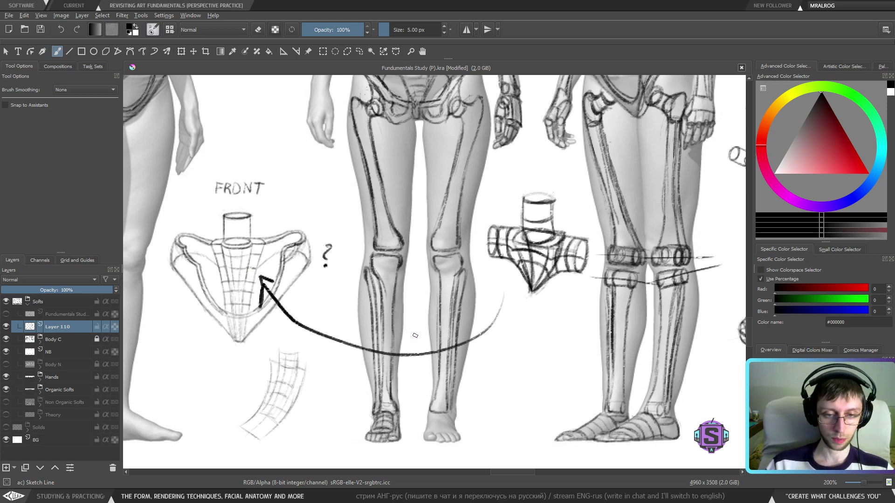
{"action": "key", "text": "ctrl+z"}
{"action": "key", "text": "ctrl+z"}
Select the boxed construction sketch beside the three-quarter front-view figure's head with a freehand outline selection.
{"action": "key", "text": "1"}
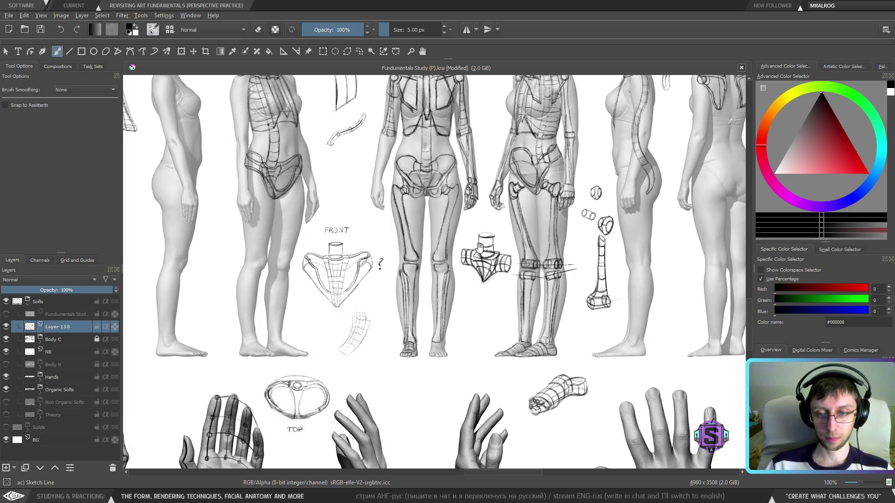
{"action": "left_click_drag", "start_coordinate": [479, 248], "coordinate": [395, 368]}
{"action": "left_click_drag", "start_coordinate": [506, 389], "coordinate": [560, 370]}
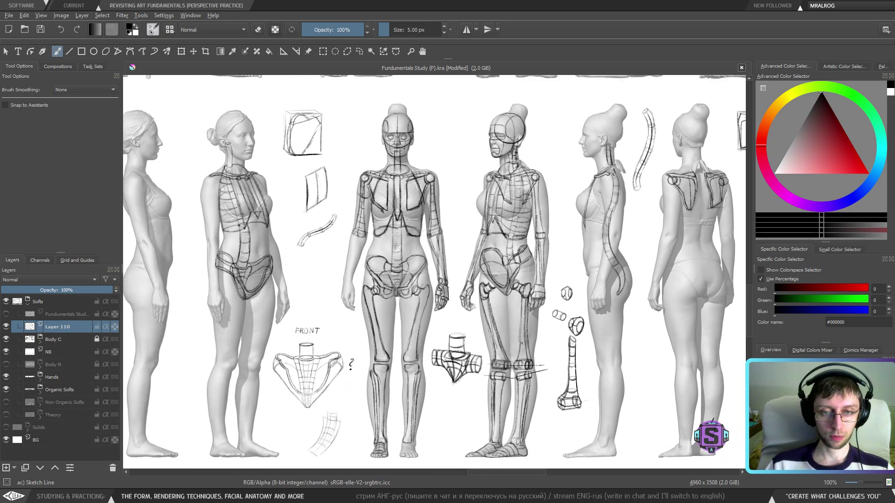
{"action": "mouse_move", "coordinate": [444, 330]}
{"action": "left_mouse_down"}
{"action": "mouse_move", "coordinate": [425, 397]}
{"action": "mouse_move", "coordinate": [524, 416]}
{"action": "left_mouse_up"}
{"action": "scroll", "coordinate": [415, 166], "scroll_direction": "up", "scroll_amount": 2}
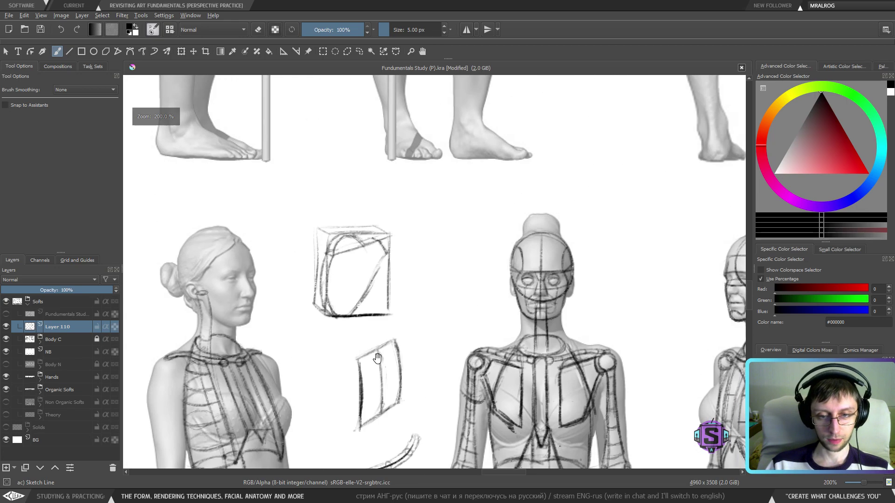
{"action": "key", "text": "l"}
{"action": "mouse_move", "coordinate": [327, 358]}
{"action": "left_mouse_down"}
{"action": "mouse_move", "coordinate": [418, 309]}
{"action": "mouse_move", "coordinate": [300, 237]}
{"action": "left_mouse_up"}
{"action": "left_click_drag", "start_coordinate": [319, 352], "coordinate": [328, 356]}
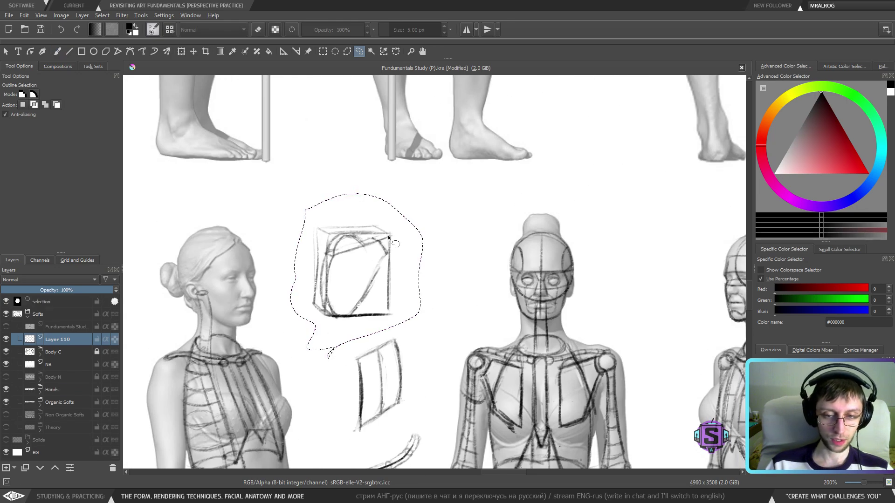
Clear the freehand selection around the boxed construction sketch and return to the freehand brush.
{"action": "key", "text": "ctrl+shift+a"}
{"action": "left_click_drag", "start_coordinate": [666, 367], "coordinate": [303, 293]}
{"action": "left_click_drag", "start_coordinate": [603, 341], "coordinate": [303, 329]}
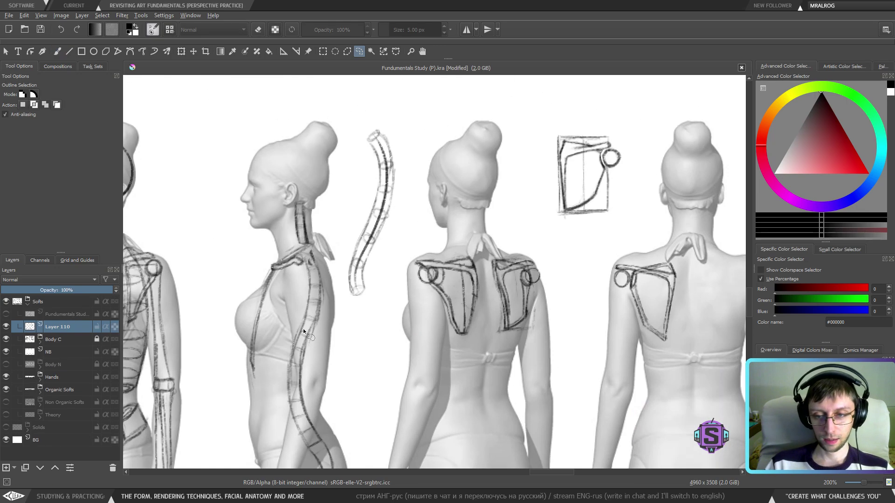
{"action": "key", "text": "b"}
{"action": "mouse_move", "coordinate": [683, 394]}
{"action": "left_mouse_down"}
{"action": "mouse_move", "coordinate": [499, 361]}
{"action": "mouse_move", "coordinate": [485, 385]}
{"action": "left_mouse_up"}
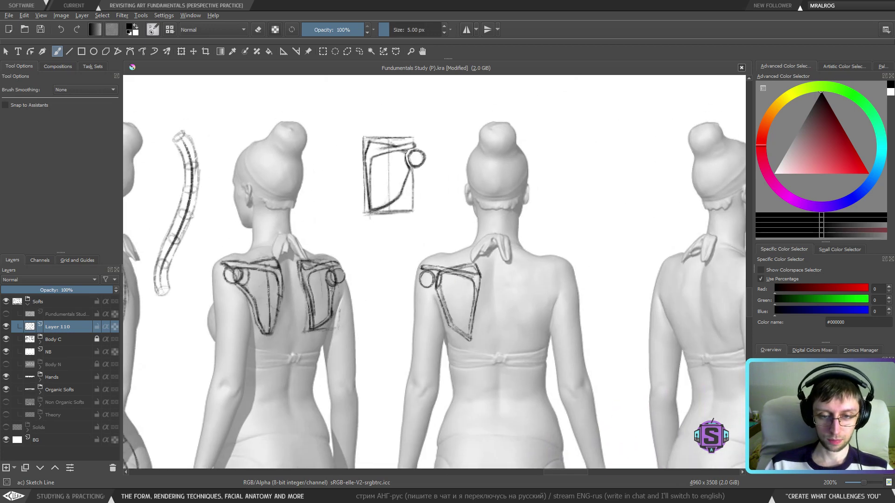
Examine the shoulder-blade sketches on the back-view figures, the spine on the side-view figure, and the surrounding row of figures.
{"action": "left_click_drag", "start_coordinate": [305, 316], "coordinate": [334, 335]}
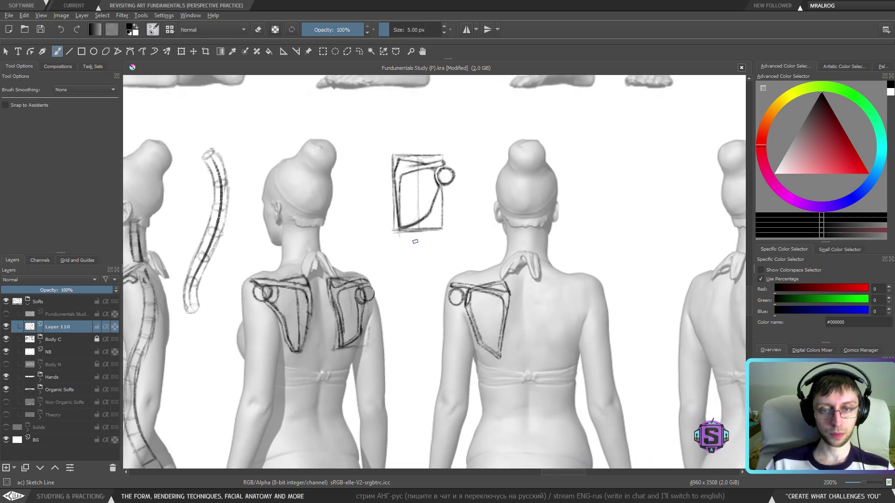
{"action": "key", "text": "minus"}
{"action": "key", "text": "plus"}
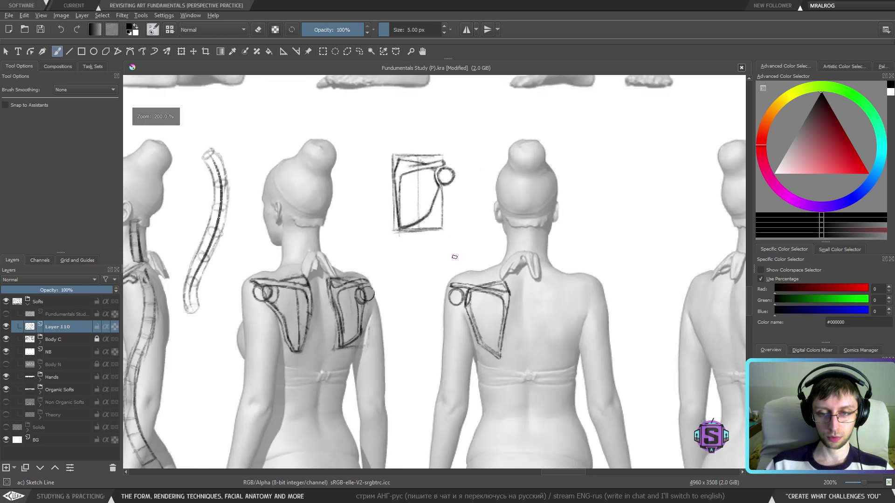
{"action": "left_click_drag", "start_coordinate": [411, 249], "coordinate": [428, 287]}
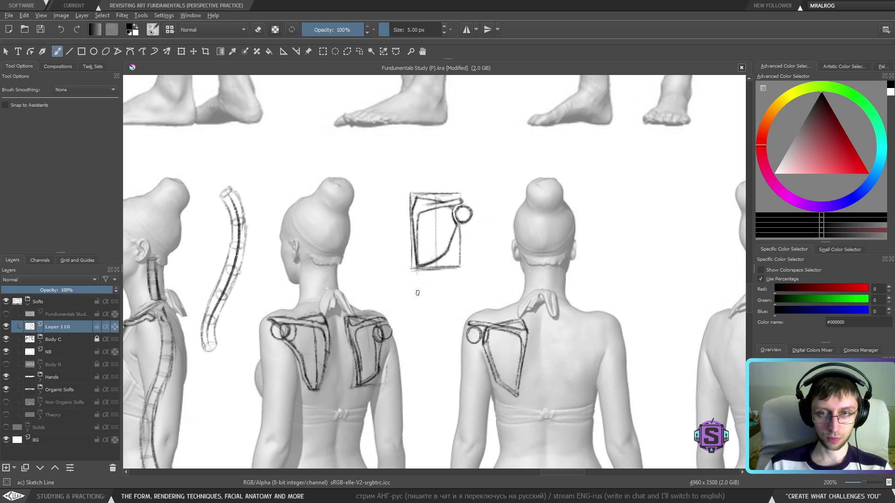
{"action": "left_click_drag", "start_coordinate": [362, 318], "coordinate": [573, 301]}
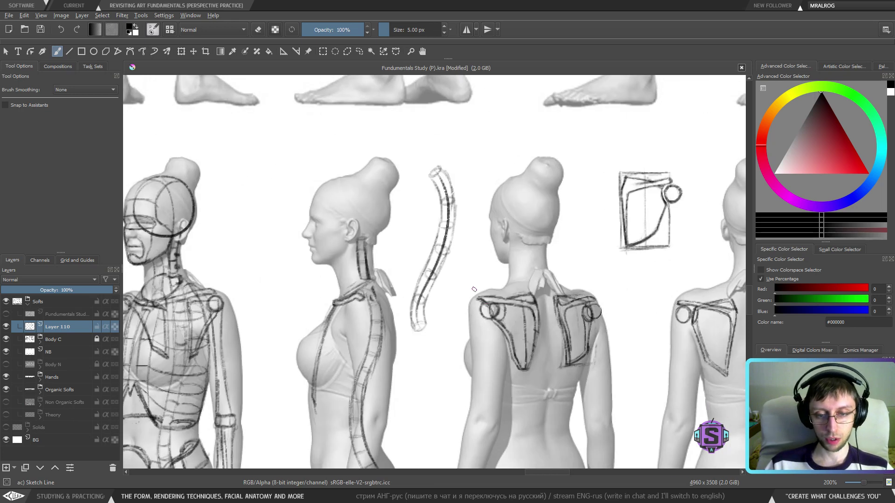
{"action": "left_click_drag", "start_coordinate": [411, 452], "coordinate": [418, 310]}
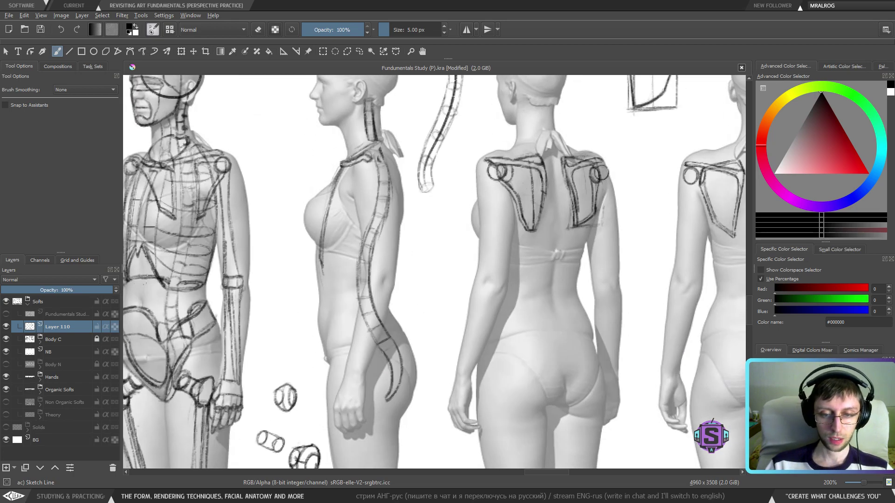
{"action": "mouse_move", "coordinate": [375, 344]}
{"action": "left_mouse_down"}
{"action": "mouse_move", "coordinate": [360, 283]}
{"action": "mouse_move", "coordinate": [396, 263]}
{"action": "mouse_move", "coordinate": [506, 294]}
{"action": "left_mouse_up"}
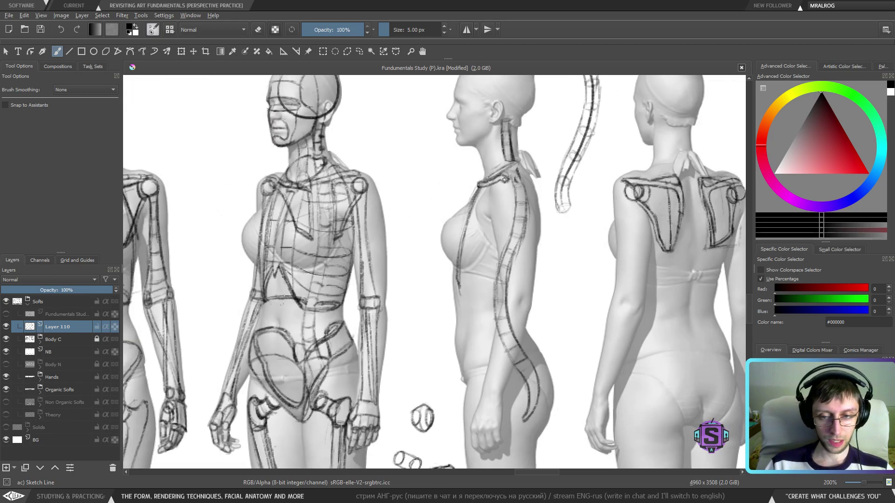
{"action": "left_click_drag", "start_coordinate": [439, 342], "coordinate": [451, 375]}
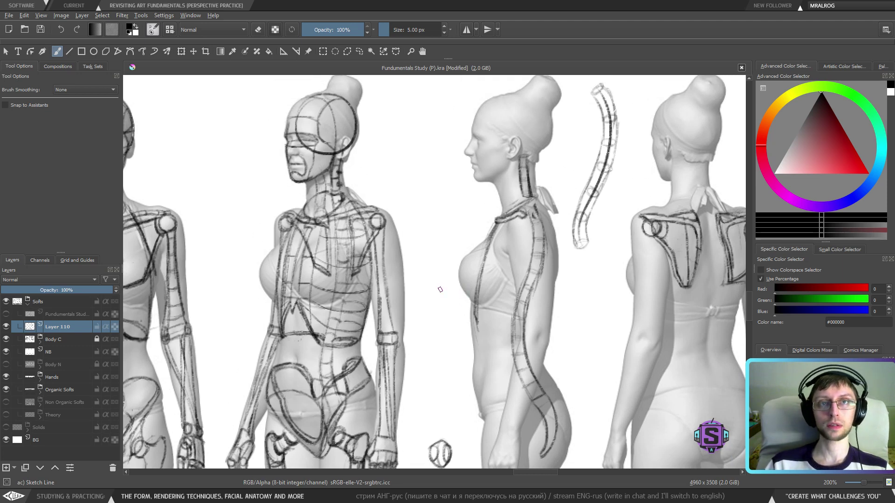
{"action": "key", "text": "1"}
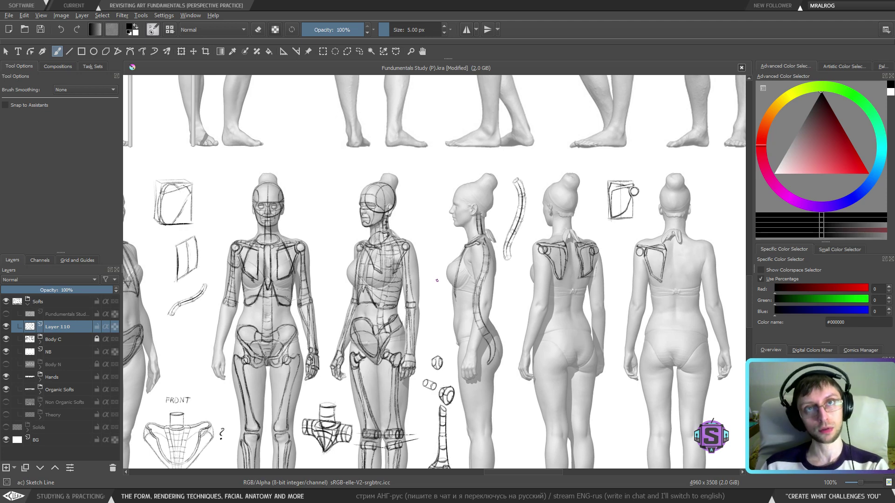
{"action": "key", "text": "minus"}
{"action": "key", "text": "minus"}
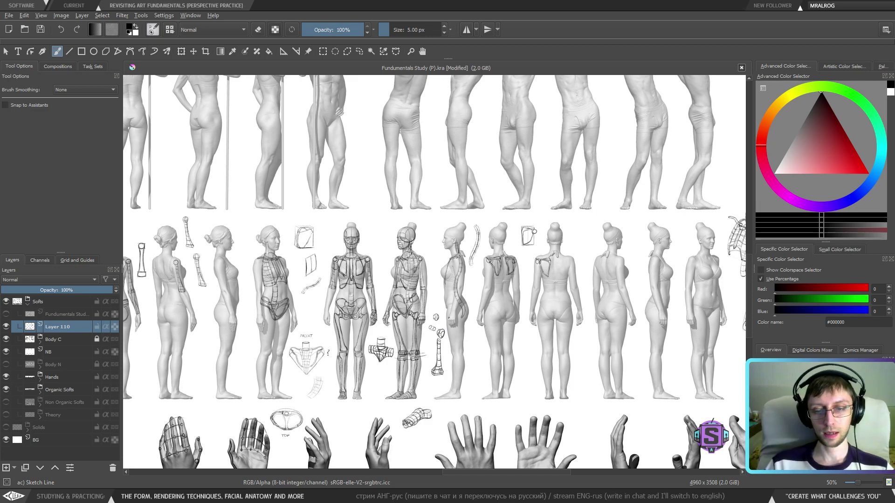
Make a stroke across the legs of the bare three-quarter back-view and side-view figures, and undo it.
{"action": "key", "text": "plus"}
{"action": "key", "text": "plus"}
{"action": "left_click_drag", "start_coordinate": [335, 283], "coordinate": [567, 186]}
{"action": "left_click_drag", "start_coordinate": [374, 267], "coordinate": [516, 309]}
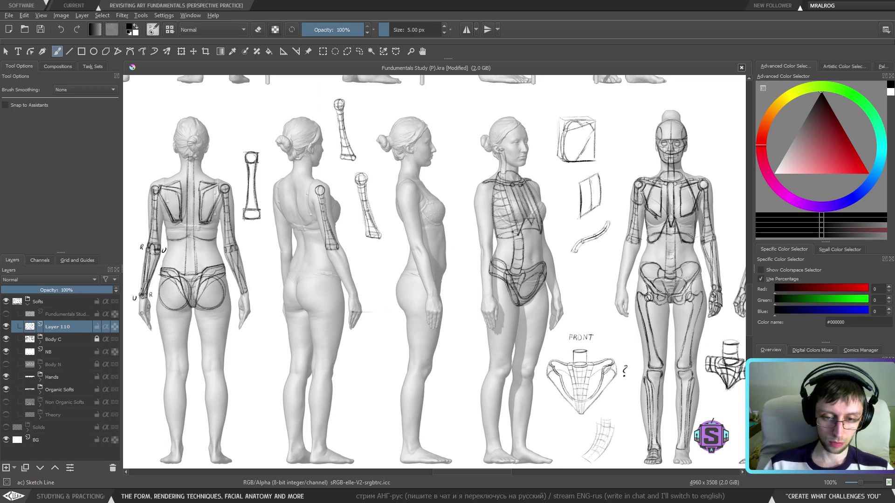
{"action": "left_click_drag", "start_coordinate": [326, 275], "coordinate": [433, 453]}
{"action": "key", "text": "ctrl+z"}
{"action": "key", "text": "minus"}
{"action": "key", "text": "minus"}
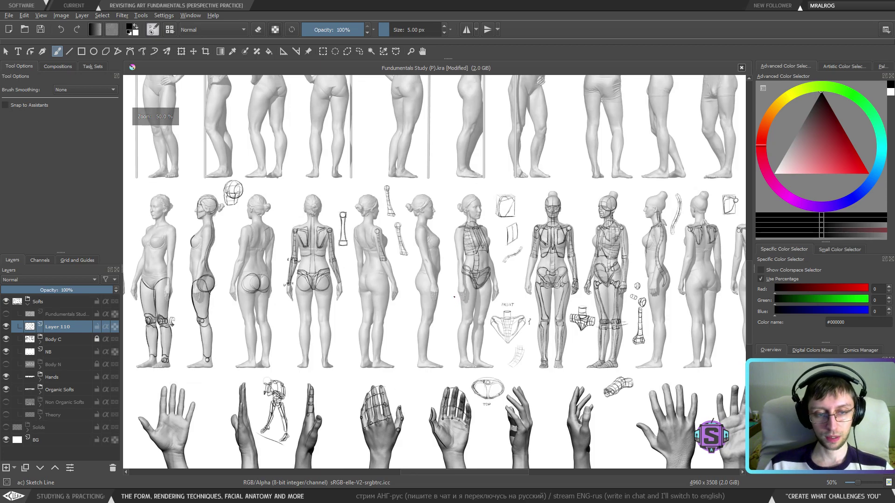
Examine the front-view skeleton figures together with the neighbouring side-view and back-view figures and their construction sketches.
{"action": "key", "text": "plus"}
{"action": "key", "text": "plus"}
{"action": "left_click_drag", "start_coordinate": [603, 321], "coordinate": [499, 321]}
{"action": "left_click_drag", "start_coordinate": [639, 325], "coordinate": [461, 323]}
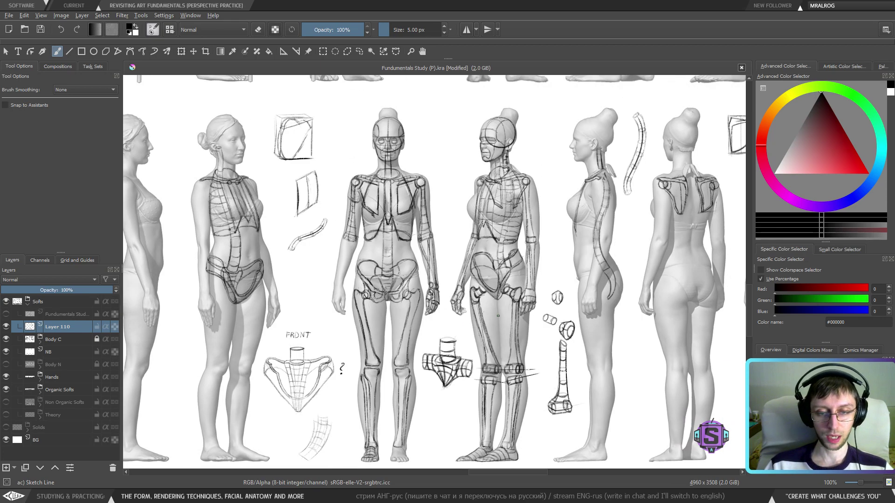
{"action": "mouse_move", "coordinate": [591, 318]}
{"action": "left_mouse_down"}
{"action": "mouse_move", "coordinate": [492, 352]}
{"action": "mouse_move", "coordinate": [522, 349]}
{"action": "left_mouse_up"}
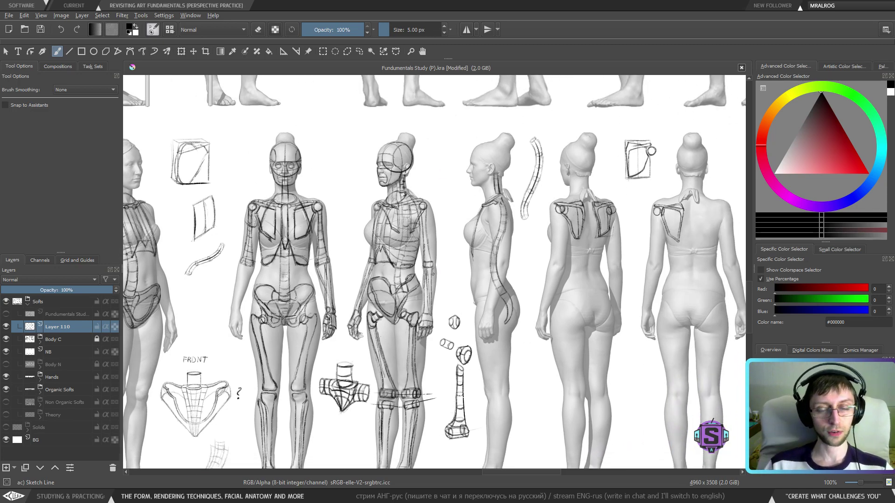
{"action": "key", "text": "minus"}
{"action": "key", "text": "minus"}
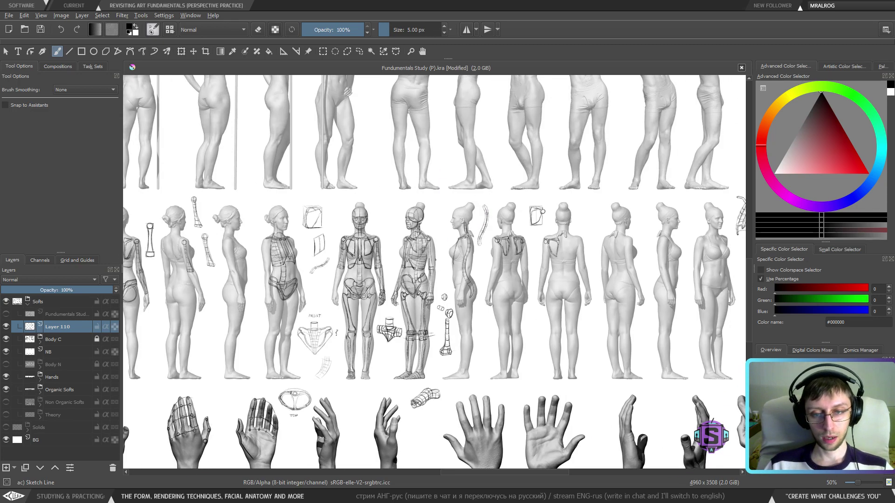
{"action": "key", "text": "plus"}
{"action": "key", "text": "plus"}
{"action": "left_click_drag", "start_coordinate": [515, 342], "coordinate": [431, 372]}
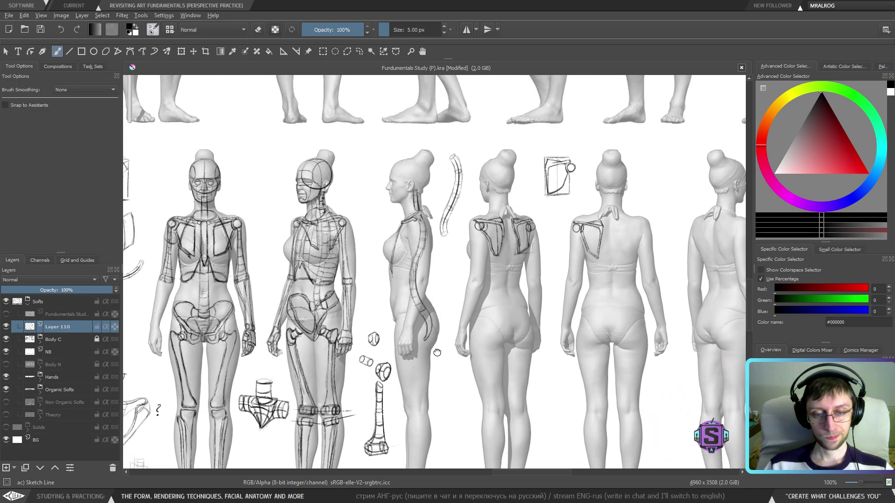
Move Layer 110 below the Body C group in the layer stack, and move it back above the group.
{"action": "key", "text": "minus"}
{"action": "key", "text": "plus"}
{"action": "key", "text": "ctrl+Page_Down"}
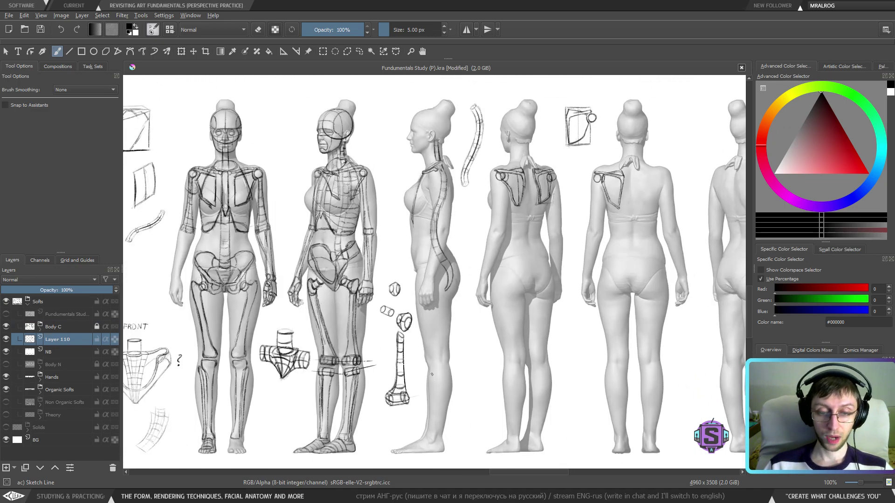
{"action": "key", "text": "minus"}
{"action": "key", "text": "minus"}
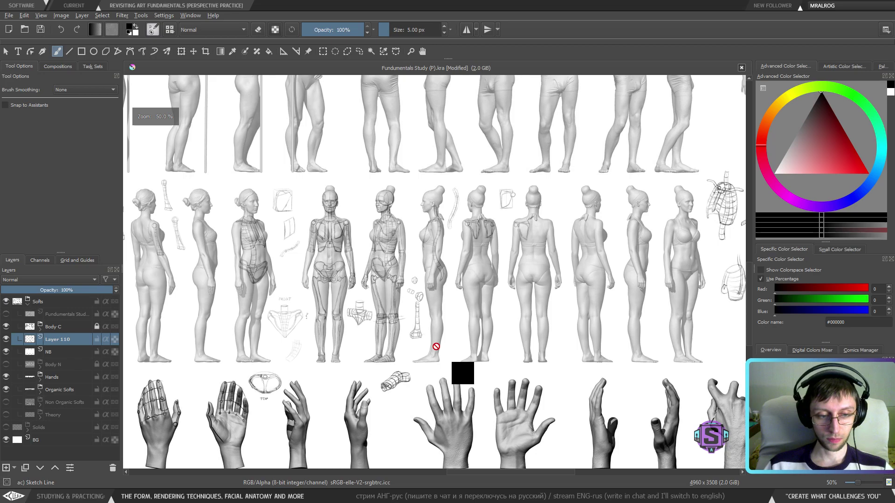
{"action": "key", "text": "ctrl+Page_Up"}
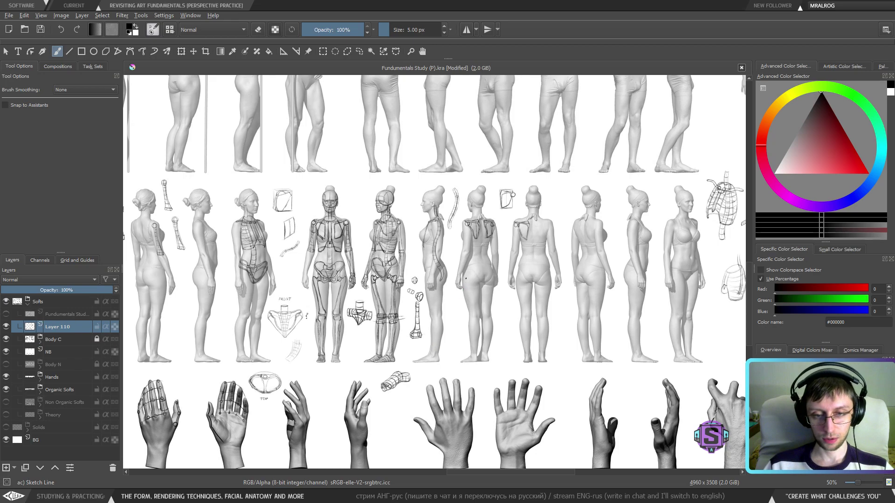
Mark the FRONT pelvis sketch with a check mark beside it and a circle around its wing nearest the question mark, undoing both.
{"action": "key", "text": "minus"}
{"action": "key", "text": "plus"}
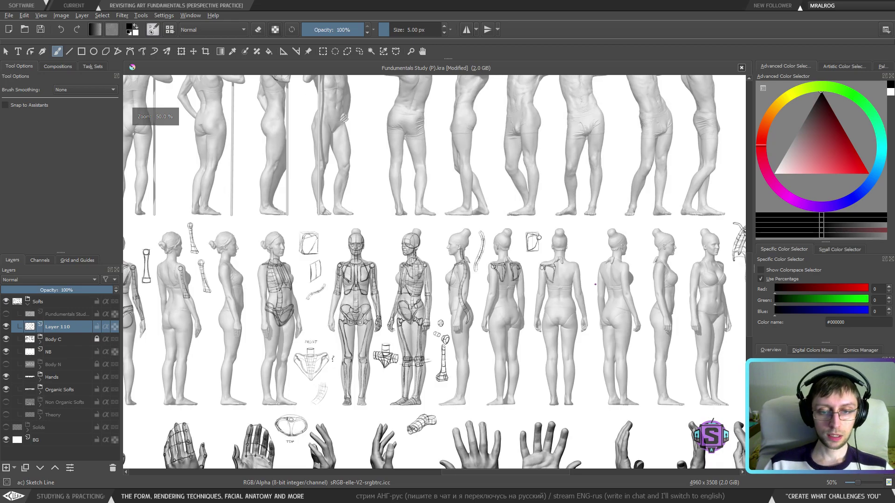
{"action": "left_click_drag", "start_coordinate": [561, 330], "coordinate": [495, 252]}
{"action": "key", "text": "plus"}
{"action": "key", "text": "plus"}
{"action": "key", "text": "plus"}
{"action": "left_click_drag", "start_coordinate": [284, 334], "coordinate": [450, 343]}
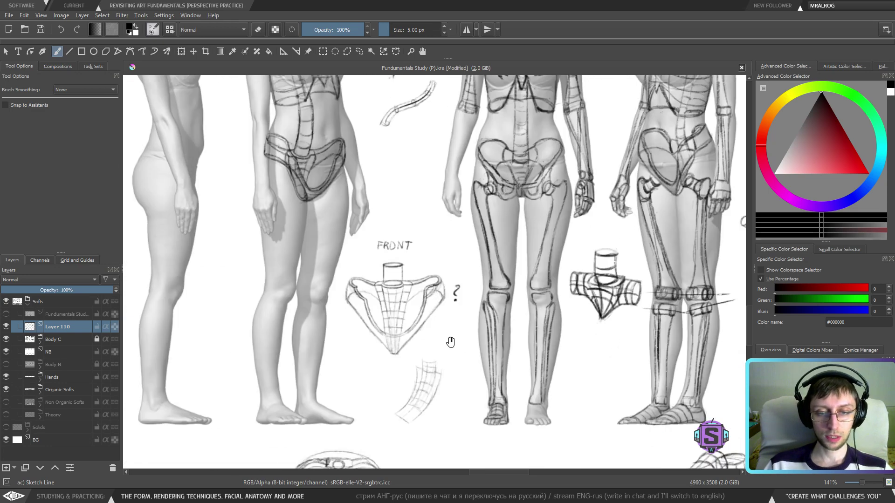
{"action": "mouse_move", "coordinate": [336, 342]}
{"action": "left_mouse_down"}
{"action": "mouse_move", "coordinate": [362, 328]}
{"action": "mouse_move", "coordinate": [352, 337]}
{"action": "left_mouse_up"}
{"action": "key", "text": "ctrl+z"}
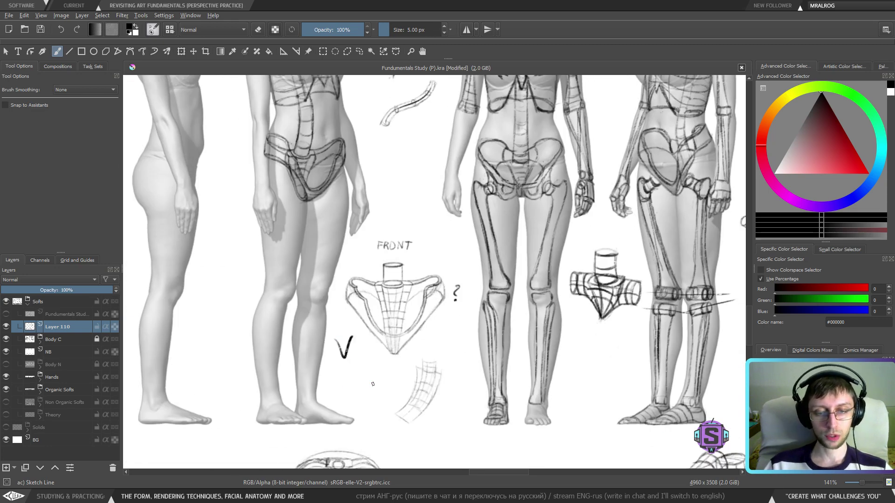
{"action": "key", "text": "ctrl+z"}
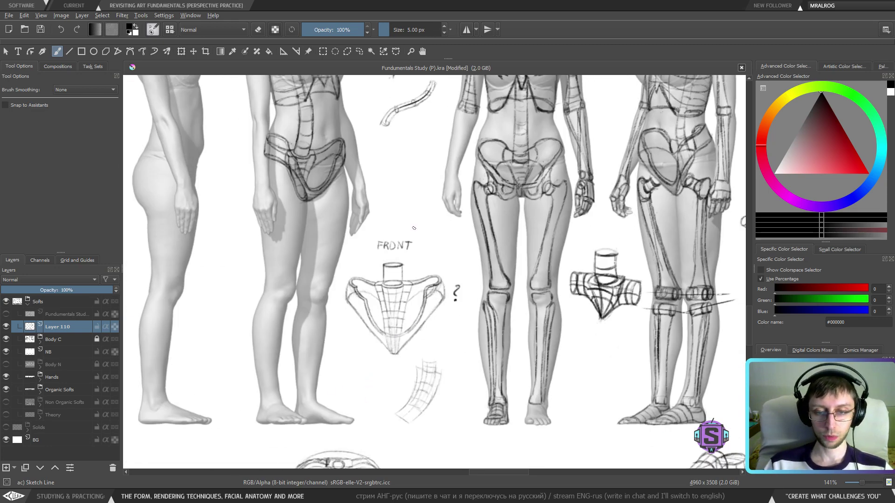
{"action": "mouse_move", "coordinate": [447, 275]}
{"action": "left_mouse_down"}
{"action": "mouse_move", "coordinate": [420, 277]}
{"action": "mouse_move", "coordinate": [416, 309]}
{"action": "mouse_move", "coordinate": [448, 303]}
{"action": "mouse_move", "coordinate": [441, 267]}
{"action": "left_mouse_up"}
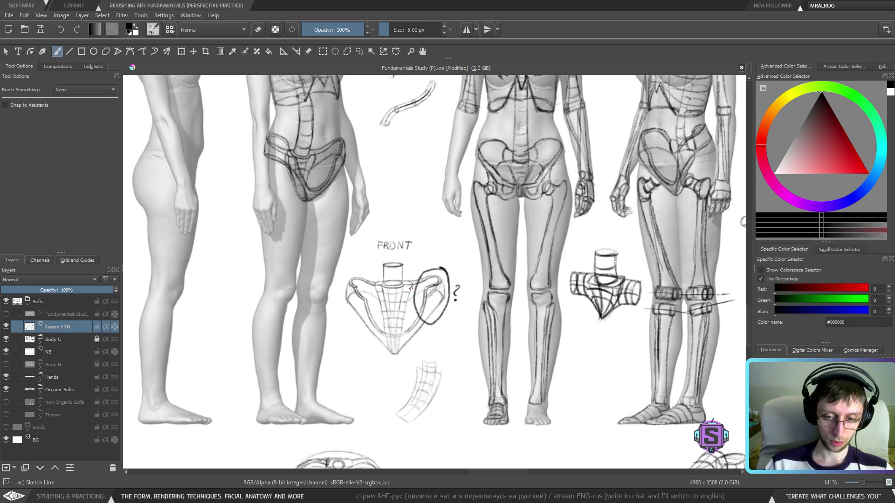
{"action": "key", "text": "ctrl+z"}
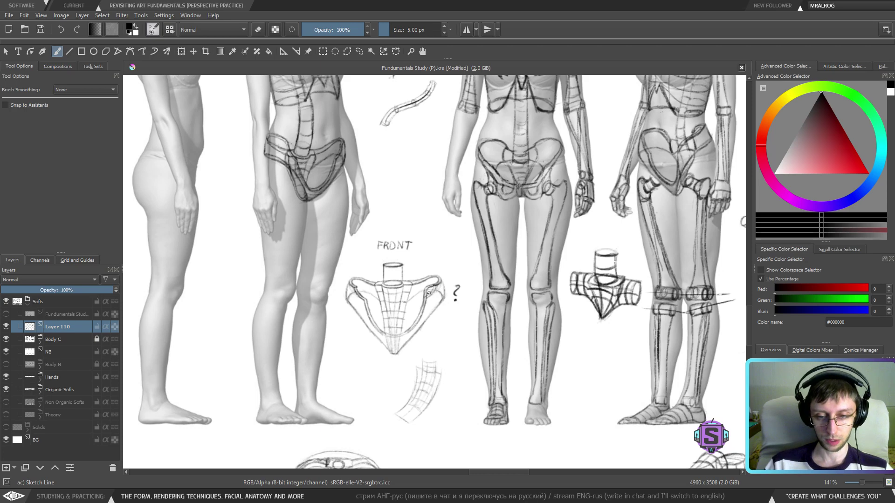
Draw a large circle around the boxed shoulder-blade sketch between the two back-view figures' heads, and undo it.
{"action": "left_click_drag", "start_coordinate": [608, 362], "coordinate": [303, 297]}
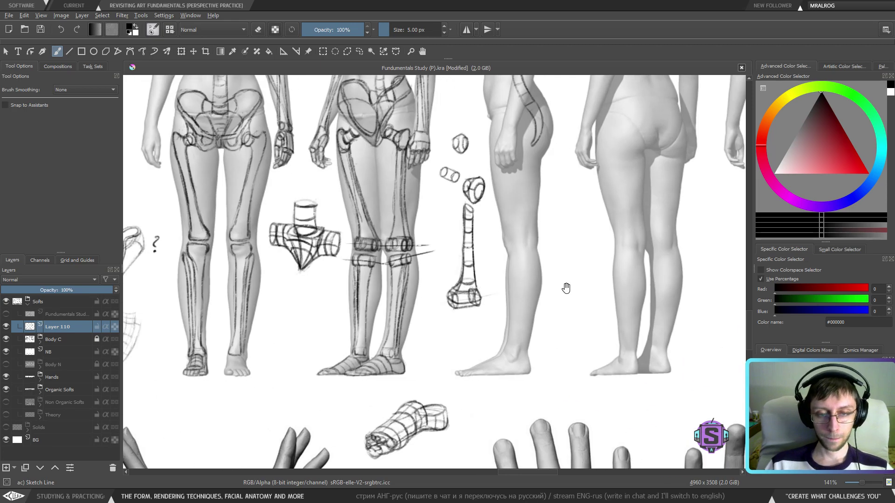
{"action": "left_click_drag", "start_coordinate": [630, 226], "coordinate": [530, 271]}
{"action": "left_click_drag", "start_coordinate": [588, 265], "coordinate": [481, 322]}
{"action": "mouse_move", "coordinate": [609, 261]}
{"action": "left_mouse_down"}
{"action": "mouse_move", "coordinate": [518, 316]}
{"action": "mouse_move", "coordinate": [406, 345]}
{"action": "left_mouse_up"}
{"action": "mouse_move", "coordinate": [579, 307]}
{"action": "left_mouse_down"}
{"action": "mouse_move", "coordinate": [487, 319]}
{"action": "mouse_move", "coordinate": [467, 408]}
{"action": "left_mouse_up"}
{"action": "left_click_drag", "start_coordinate": [350, 365], "coordinate": [490, 366]}
{"action": "mouse_move", "coordinate": [354, 143]}
{"action": "left_mouse_down"}
{"action": "mouse_move", "coordinate": [401, 189]}
{"action": "mouse_move", "coordinate": [326, 142]}
{"action": "left_mouse_up"}
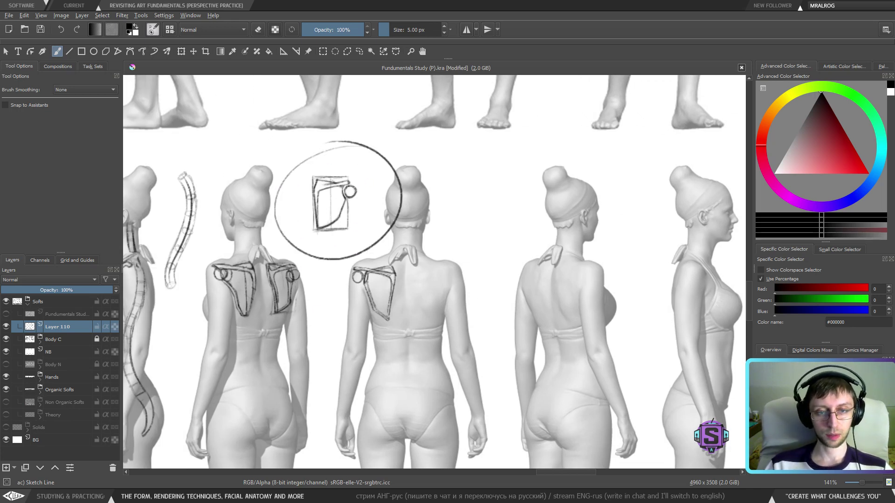
{"action": "key", "text": "ctrl+z"}
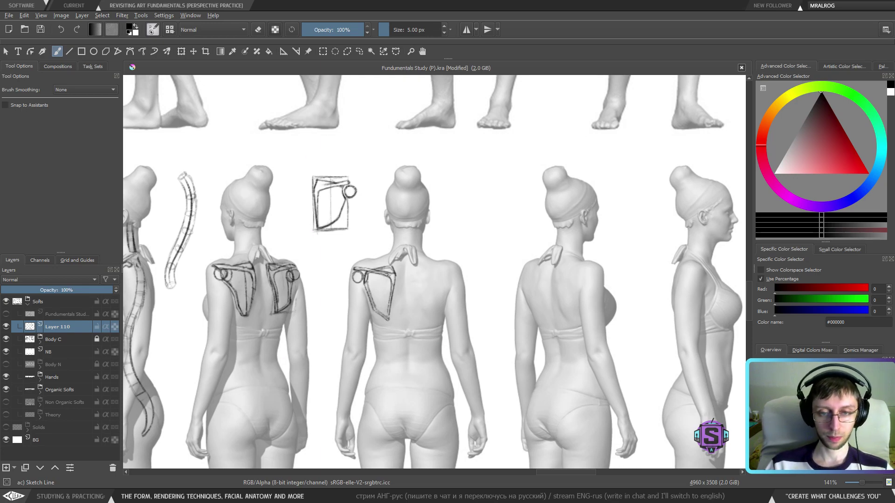
Draw a small check mark beside the lower spine of the large ribcage sketch near the three-quarter front-view figure.
{"action": "left_click_drag", "start_coordinate": [549, 354], "coordinate": [501, 379]}
{"action": "mouse_move", "coordinate": [561, 356]}
{"action": "left_mouse_down"}
{"action": "mouse_move", "coordinate": [351, 304]}
{"action": "mouse_move", "coordinate": [359, 304]}
{"action": "left_mouse_up"}
{"action": "left_click_drag", "start_coordinate": [513, 271], "coordinate": [383, 361]}
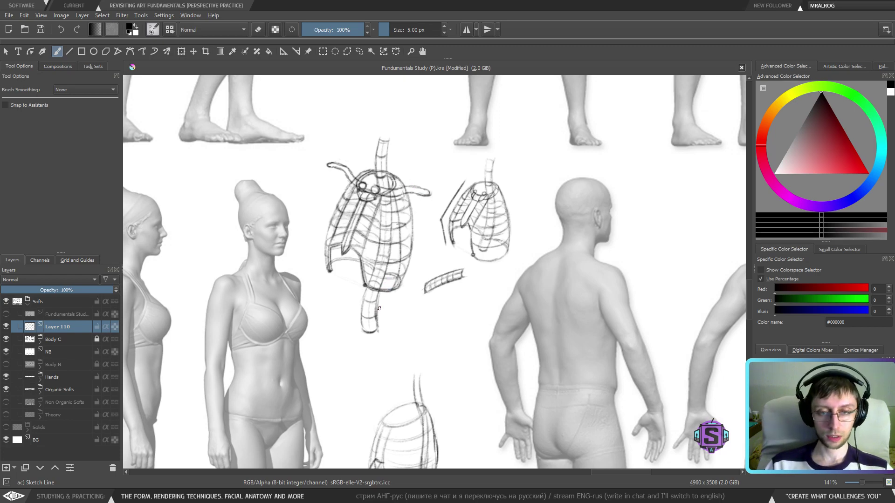
{"action": "scroll", "coordinate": [393, 252], "scroll_direction": "down", "scroll_amount": 2}
{"action": "scroll", "coordinate": [390, 321], "scroll_direction": "up", "scroll_amount": 2}
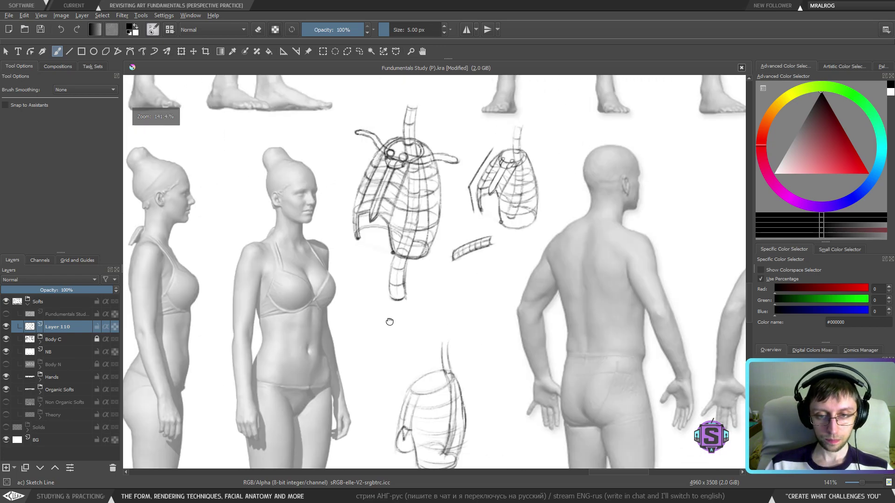
{"action": "left_click_drag", "start_coordinate": [389, 321], "coordinate": [378, 374]}
{"action": "mouse_move", "coordinate": [328, 318]}
{"action": "left_mouse_down"}
{"action": "mouse_move", "coordinate": [337, 328]}
{"action": "mouse_move", "coordinate": [353, 310]}
{"action": "left_mouse_up"}
{"action": "key", "text": "ctrl+minus"}
{"action": "key", "text": "ctrl+minus"}
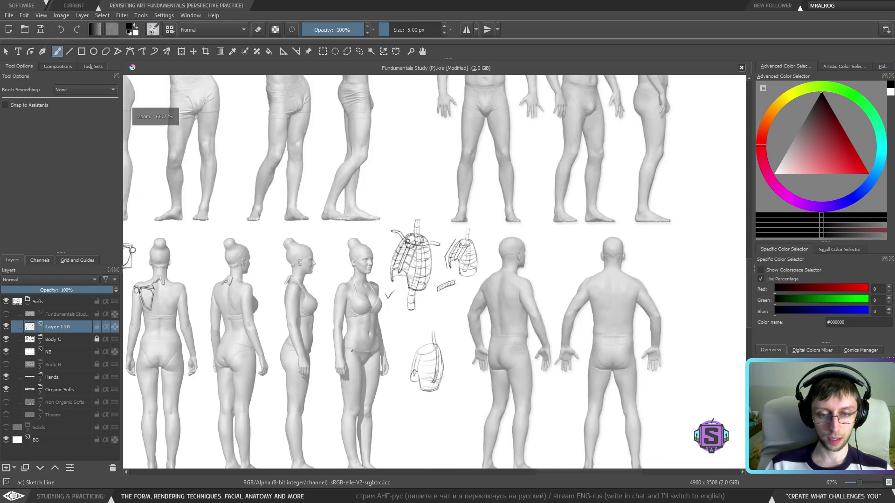
Examine the pelvis sketches around the front-view skeleton figure, and the side-view spine and back-view shoulder-blade sketches.
{"action": "mouse_move", "coordinate": [293, 396]}
{"action": "left_mouse_down"}
{"action": "mouse_move", "coordinate": [672, 289]}
{"action": "mouse_move", "coordinate": [548, 291]}
{"action": "left_mouse_up"}
{"action": "left_click_drag", "start_coordinate": [311, 367], "coordinate": [363, 360]}
{"action": "scroll", "coordinate": [363, 361], "scroll_direction": "up", "scroll_amount": 2}
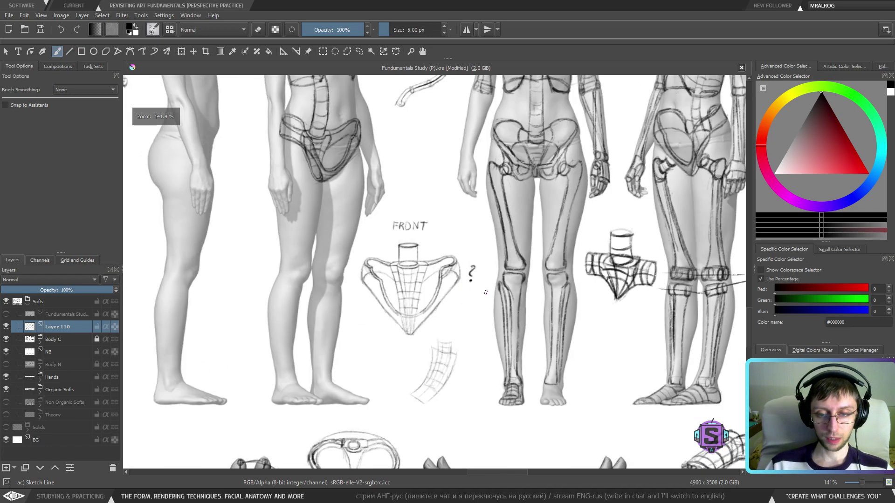
{"action": "left_click_drag", "start_coordinate": [481, 234], "coordinate": [445, 371]}
{"action": "left_click_drag", "start_coordinate": [470, 277], "coordinate": [420, 294]}
{"action": "left_click_drag", "start_coordinate": [525, 380], "coordinate": [298, 361]}
{"action": "left_click_drag", "start_coordinate": [504, 205], "coordinate": [475, 224]}
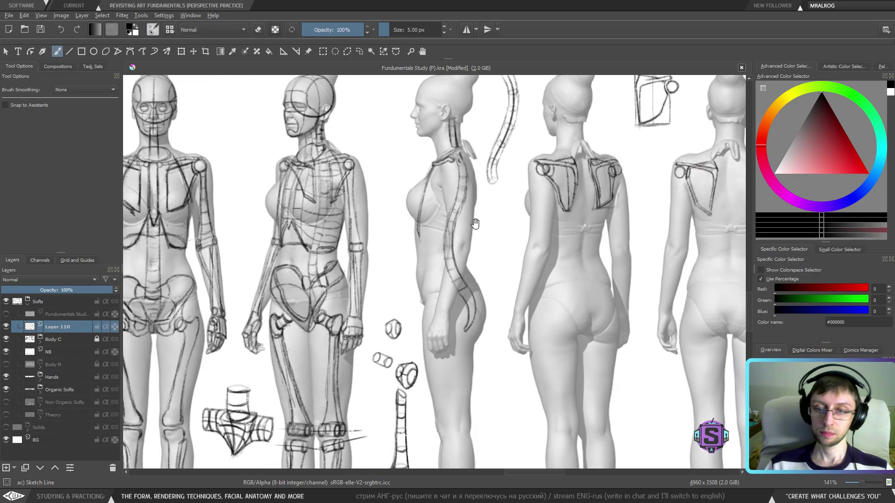
{"action": "left_click_drag", "start_coordinate": [463, 346], "coordinate": [459, 366]}
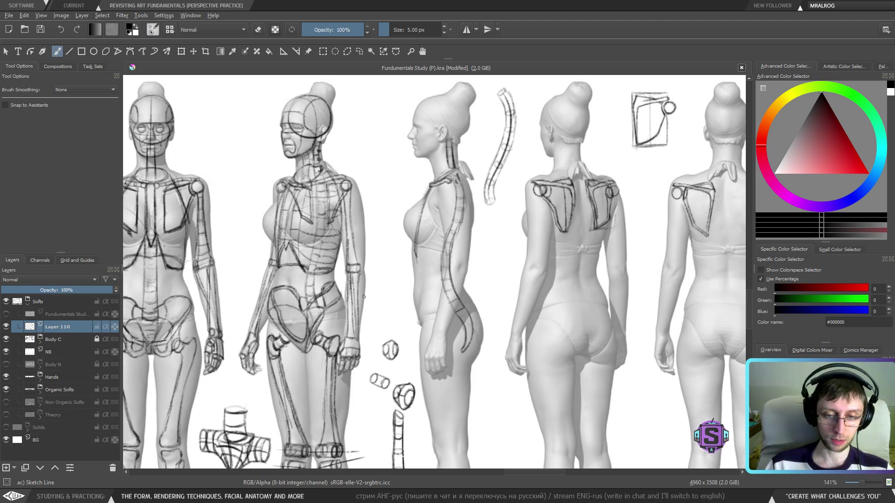
Redraw the lumbar spine column between the ribcage and pelvis of the three-quarter front-view figure with darker strokes, undoing the last one.
{"action": "left_click_drag", "start_coordinate": [510, 286], "coordinate": [418, 313]}
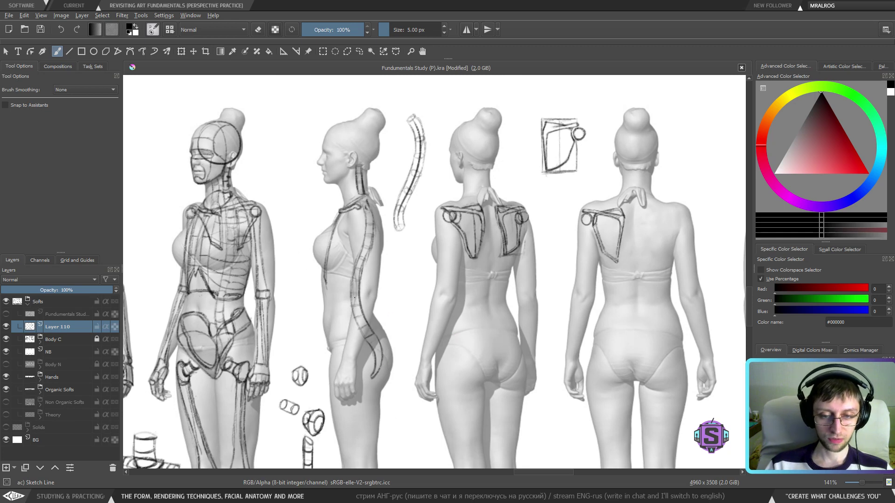
{"action": "mouse_move", "coordinate": [360, 282]}
{"action": "left_mouse_down"}
{"action": "mouse_move", "coordinate": [375, 221]}
{"action": "mouse_move", "coordinate": [368, 196]}
{"action": "mouse_move", "coordinate": [366, 219]}
{"action": "left_mouse_up"}
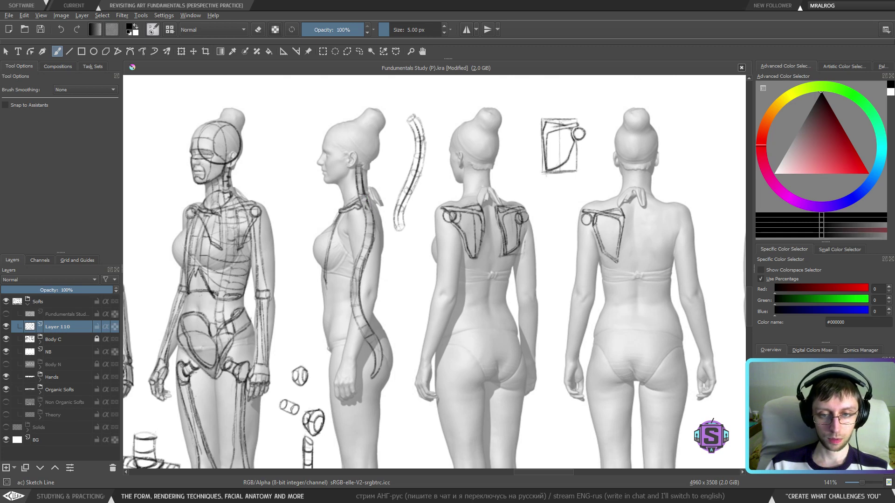
{"action": "mouse_move", "coordinate": [353, 297]}
{"action": "left_mouse_down"}
{"action": "mouse_move", "coordinate": [356, 319]}
{"action": "mouse_move", "coordinate": [351, 312]}
{"action": "mouse_move", "coordinate": [367, 343]}
{"action": "mouse_move", "coordinate": [353, 304]}
{"action": "mouse_move", "coordinate": [357, 323]}
{"action": "left_mouse_up"}
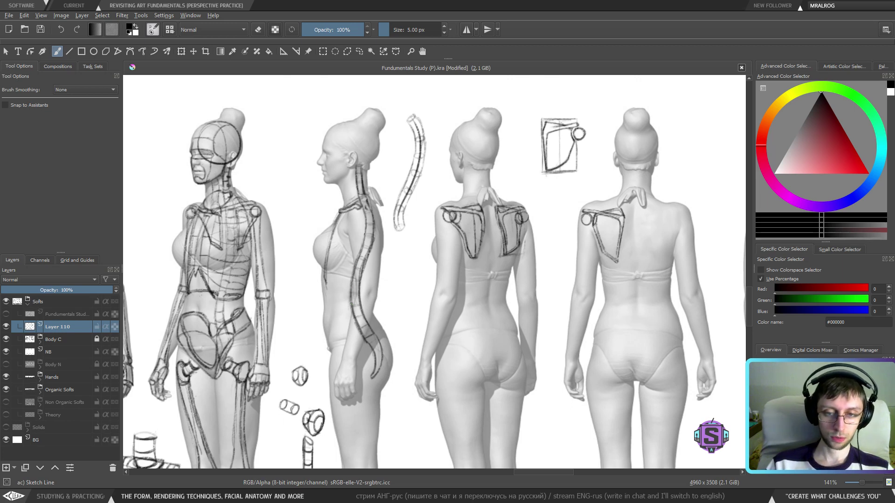
{"action": "left_click_drag", "start_coordinate": [343, 302], "coordinate": [403, 287]}
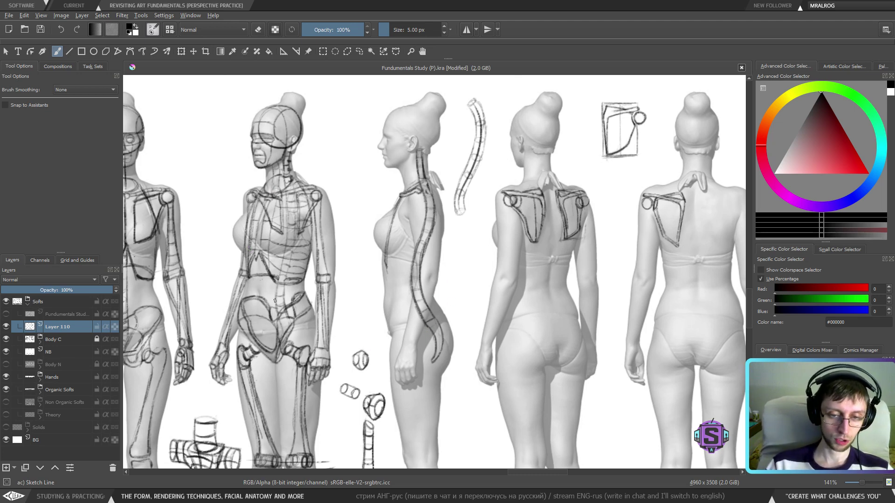
{"action": "key", "text": "ctrl+plus"}
{"action": "key", "text": "ctrl+plus"}
{"action": "left_click_drag", "start_coordinate": [360, 351], "coordinate": [565, 350]}
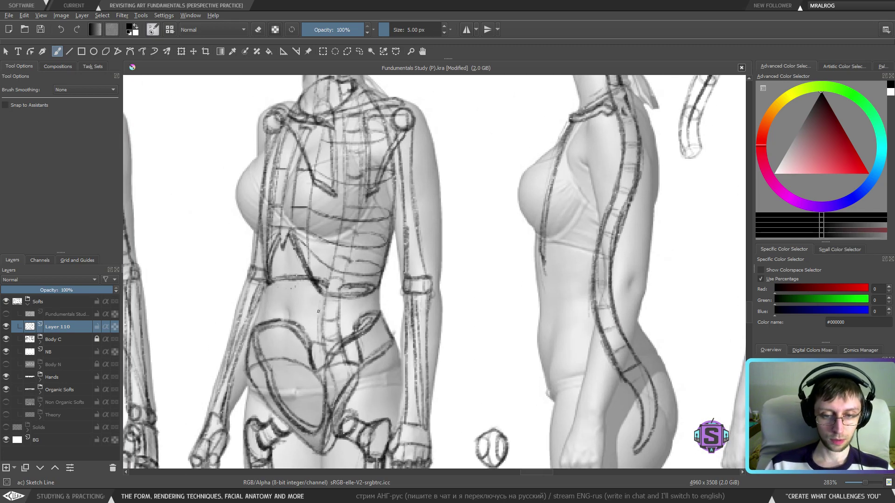
{"action": "mouse_move", "coordinate": [319, 302]}
{"action": "left_mouse_down"}
{"action": "mouse_move", "coordinate": [322, 352]}
{"action": "mouse_move", "coordinate": [345, 347]}
{"action": "mouse_move", "coordinate": [343, 302]}
{"action": "mouse_move", "coordinate": [345, 346]}
{"action": "left_mouse_up"}
{"action": "mouse_move", "coordinate": [343, 294]}
{"action": "left_mouse_down"}
{"action": "mouse_move", "coordinate": [342, 321]}
{"action": "mouse_move", "coordinate": [351, 241]}
{"action": "left_mouse_up"}
{"action": "left_click_drag", "start_coordinate": [344, 283], "coordinate": [357, 226]}
{"action": "left_click_drag", "start_coordinate": [322, 278], "coordinate": [335, 231]}
{"action": "key", "text": "ctrl+z"}
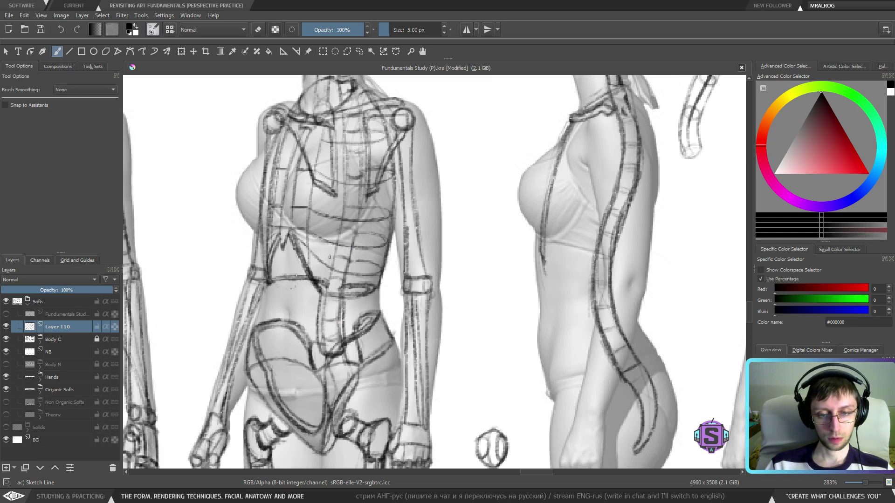
Trace the three-quarter figure's spine up through the ribcage and reinforce the neck vertebrae.
{"action": "left_click_drag", "start_coordinate": [323, 289], "coordinate": [338, 193]}
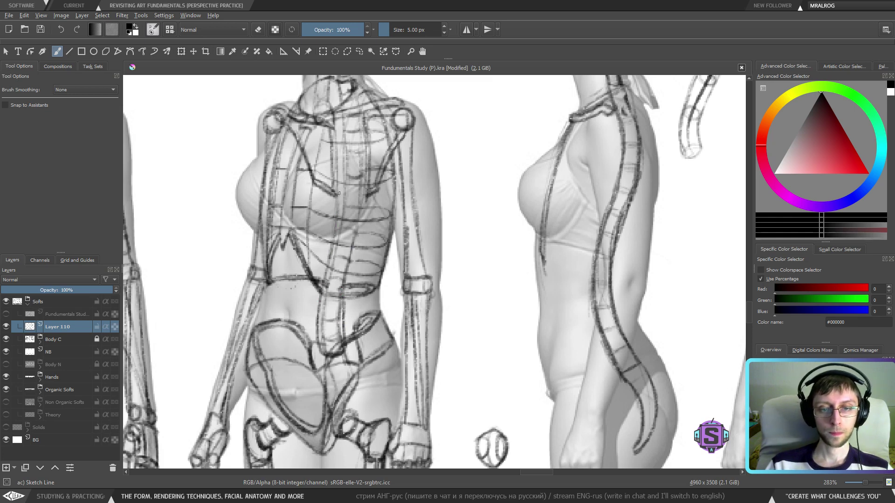
{"action": "left_click_drag", "start_coordinate": [339, 228], "coordinate": [342, 164]}
{"action": "left_click_drag", "start_coordinate": [340, 200], "coordinate": [341, 119]}
{"action": "scroll", "coordinate": [344, 235], "scroll_direction": "up", "scroll_amount": 3}
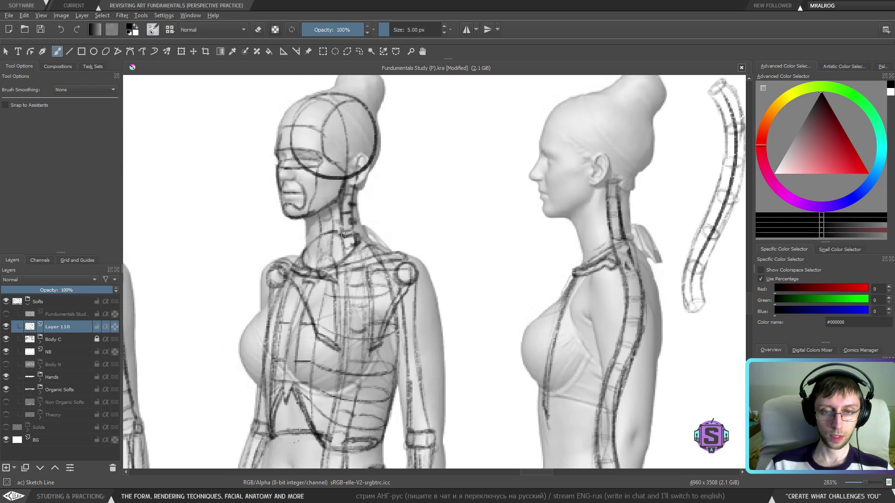
{"action": "left_click_drag", "start_coordinate": [341, 250], "coordinate": [336, 198]}
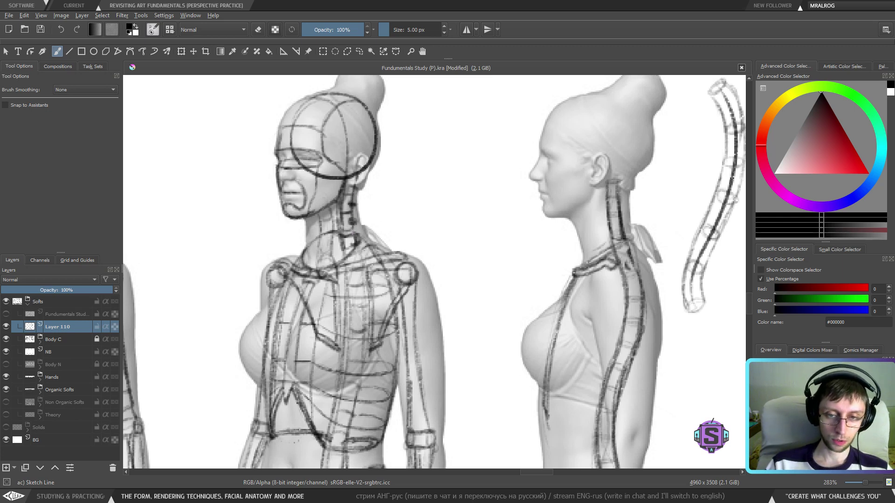
{"action": "left_click_drag", "start_coordinate": [354, 200], "coordinate": [354, 238]}
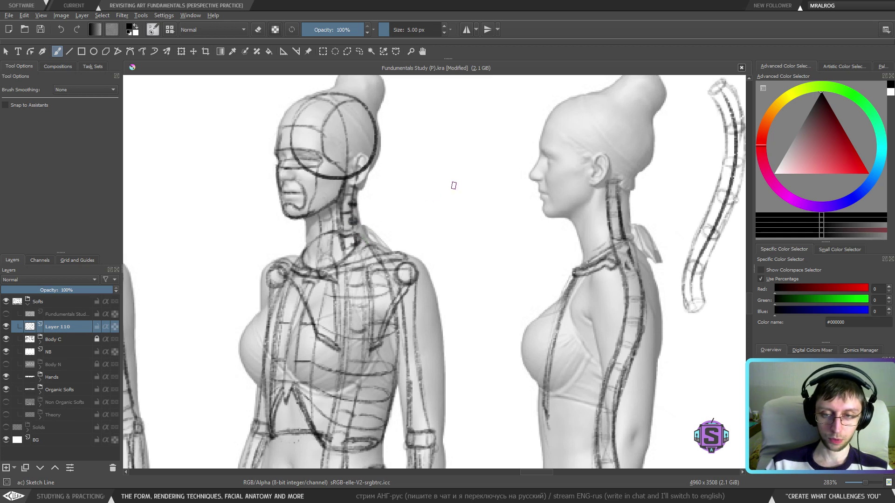
Sketch an upright cylinder with small side loops, a large rear loop and a diagonal stroke below, between the three-quarter and side-view heads.
{"action": "mouse_move", "coordinate": [450, 183]}
{"action": "left_mouse_down"}
{"action": "mouse_move", "coordinate": [419, 207]}
{"action": "mouse_move", "coordinate": [415, 173]}
{"action": "mouse_move", "coordinate": [435, 226]}
{"action": "mouse_move", "coordinate": [446, 227]}
{"action": "mouse_move", "coordinate": [462, 168]}
{"action": "mouse_move", "coordinate": [459, 224]}
{"action": "left_mouse_up"}
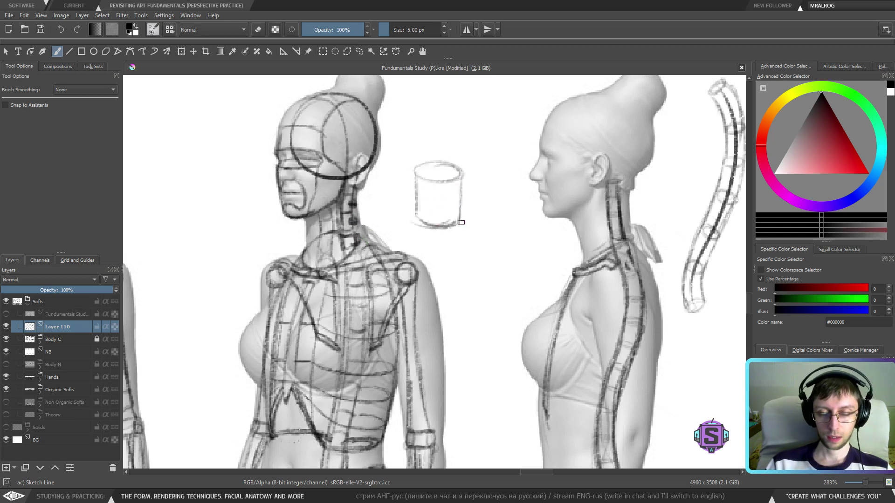
{"action": "mouse_move", "coordinate": [452, 192]}
{"action": "left_mouse_down"}
{"action": "mouse_move", "coordinate": [454, 214]}
{"action": "mouse_move", "coordinate": [455, 195]}
{"action": "mouse_move", "coordinate": [453, 211]}
{"action": "mouse_move", "coordinate": [469, 205]}
{"action": "mouse_move", "coordinate": [464, 192]}
{"action": "mouse_move", "coordinate": [415, 198]}
{"action": "mouse_move", "coordinate": [416, 179]}
{"action": "left_mouse_up"}
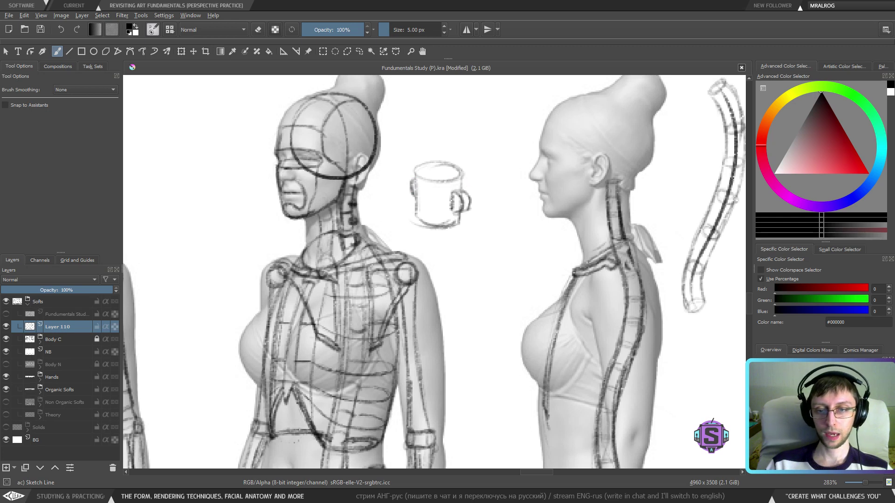
{"action": "mouse_move", "coordinate": [463, 219]}
{"action": "left_mouse_down"}
{"action": "mouse_move", "coordinate": [477, 166]}
{"action": "mouse_move", "coordinate": [459, 163]}
{"action": "mouse_move", "coordinate": [481, 171]}
{"action": "mouse_move", "coordinate": [465, 159]}
{"action": "mouse_move", "coordinate": [445, 163]}
{"action": "mouse_move", "coordinate": [483, 171]}
{"action": "mouse_move", "coordinate": [459, 169]}
{"action": "left_mouse_up"}
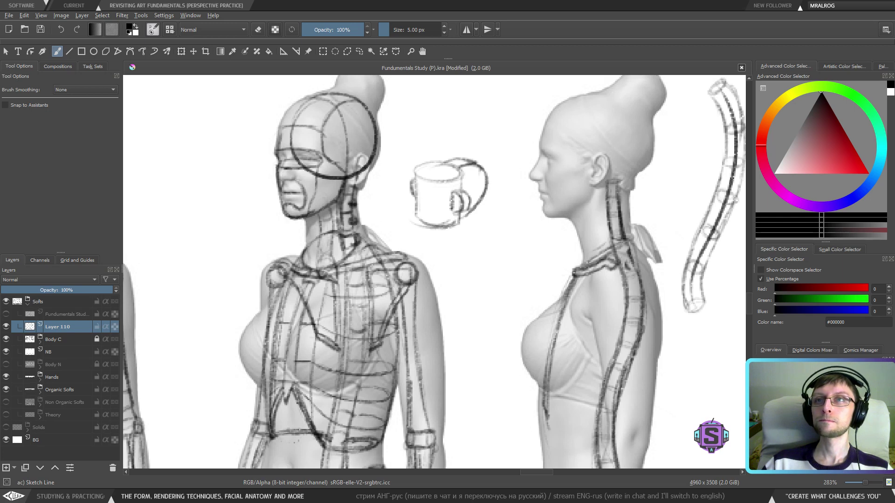
{"action": "left_click_drag", "start_coordinate": [483, 223], "coordinate": [451, 292]}
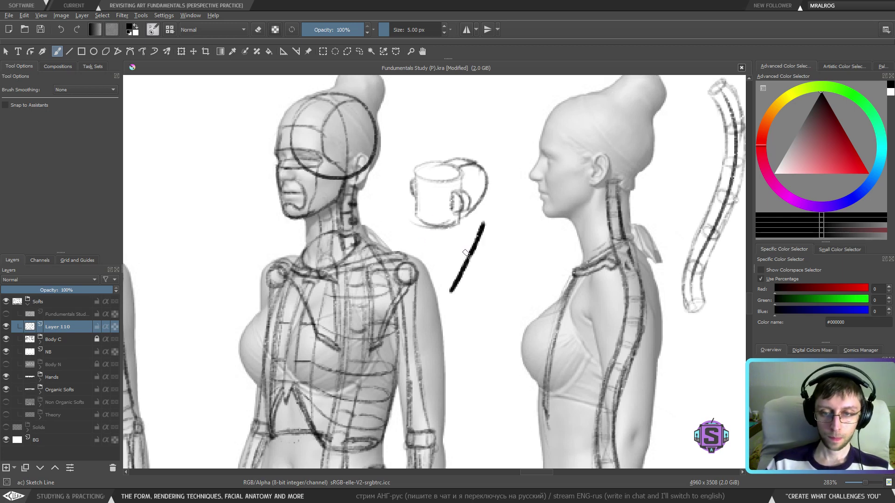
Undo the diagonal stroke, the large rear loop and the small side loops of the cylinder sketch.
{"action": "key", "text": "ctrl+z"}
{"action": "key", "text": "ctrl+z"}
{"action": "key", "text": "ctrl+z"}
{"action": "key", "text": "ctrl+z"}
{"action": "key", "text": "ctrl+z"}
{"action": "key", "text": "ctrl+z"}
{"action": "key", "text": "ctrl+z"}
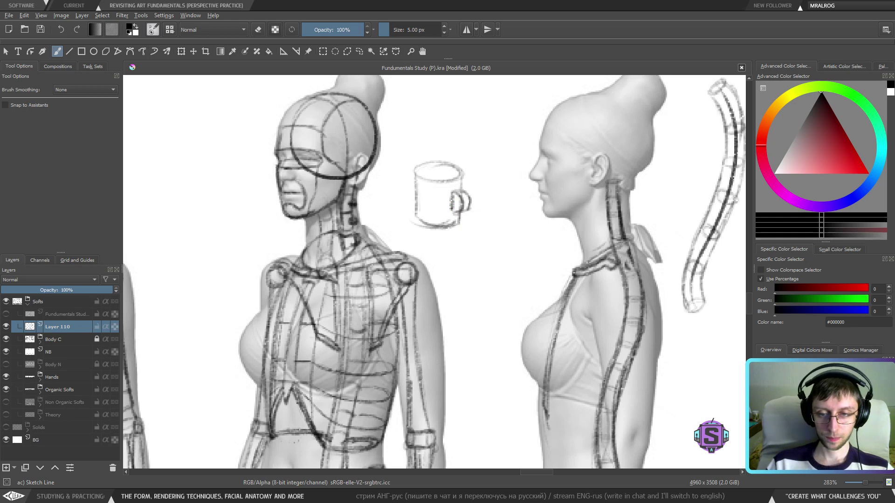
{"action": "key", "text": "ctrl+z"}
Build blocky box-shaped projections on both sides of the cylinder sketch, refining its lower edge.
{"action": "key", "text": "e"}
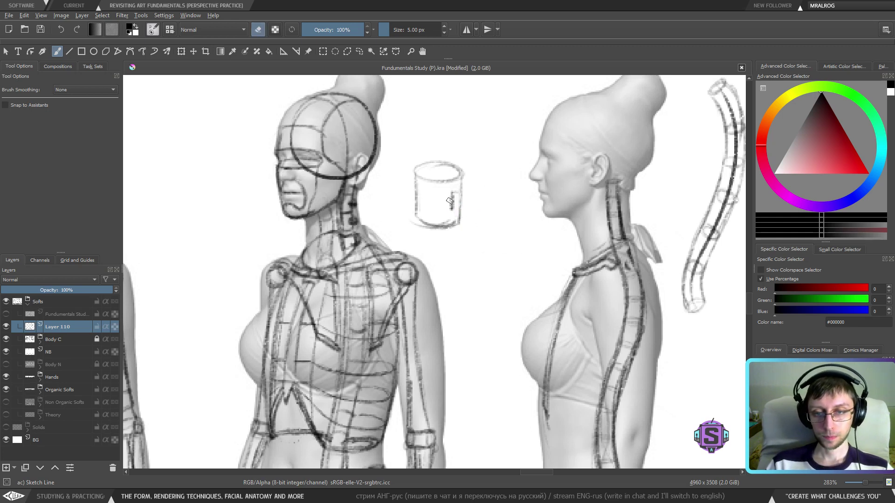
{"action": "mouse_move", "coordinate": [459, 218]}
{"action": "left_mouse_down"}
{"action": "mouse_move", "coordinate": [464, 229]}
{"action": "mouse_move", "coordinate": [451, 193]}
{"action": "mouse_move", "coordinate": [468, 204]}
{"action": "mouse_move", "coordinate": [465, 227]}
{"action": "left_mouse_up"}
{"action": "key", "text": "e"}
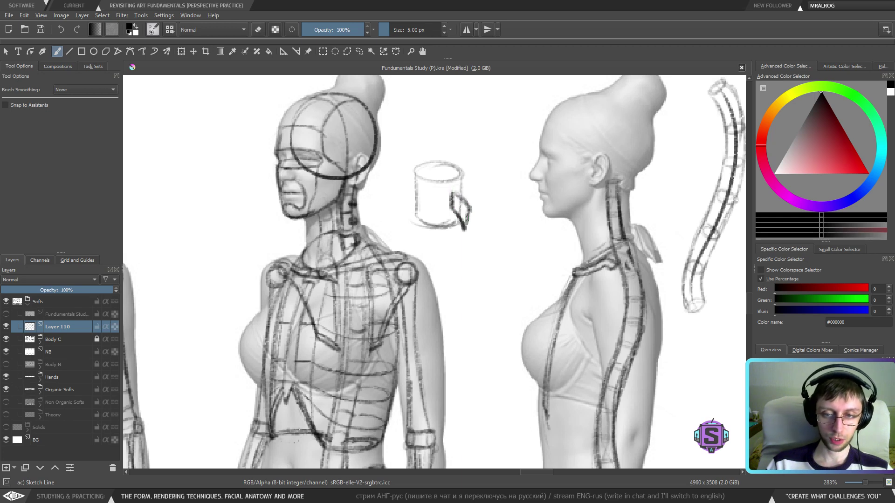
{"action": "mouse_move", "coordinate": [454, 193]}
{"action": "left_mouse_down"}
{"action": "mouse_move", "coordinate": [462, 186]}
{"action": "mouse_move", "coordinate": [479, 203]}
{"action": "mouse_move", "coordinate": [477, 227]}
{"action": "left_mouse_up"}
{"action": "left_click_drag", "start_coordinate": [479, 204], "coordinate": [476, 227]}
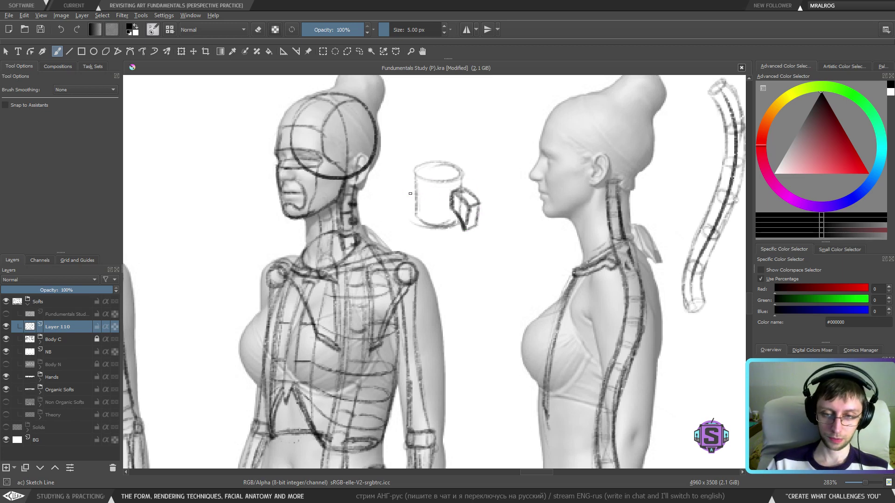
{"action": "mouse_move", "coordinate": [411, 193]}
{"action": "left_mouse_down"}
{"action": "mouse_move", "coordinate": [393, 192]}
{"action": "mouse_move", "coordinate": [406, 192]}
{"action": "mouse_move", "coordinate": [392, 175]}
{"action": "mouse_move", "coordinate": [392, 192]}
{"action": "mouse_move", "coordinate": [418, 173]}
{"action": "mouse_move", "coordinate": [402, 166]}
{"action": "mouse_move", "coordinate": [423, 172]}
{"action": "left_mouse_up"}
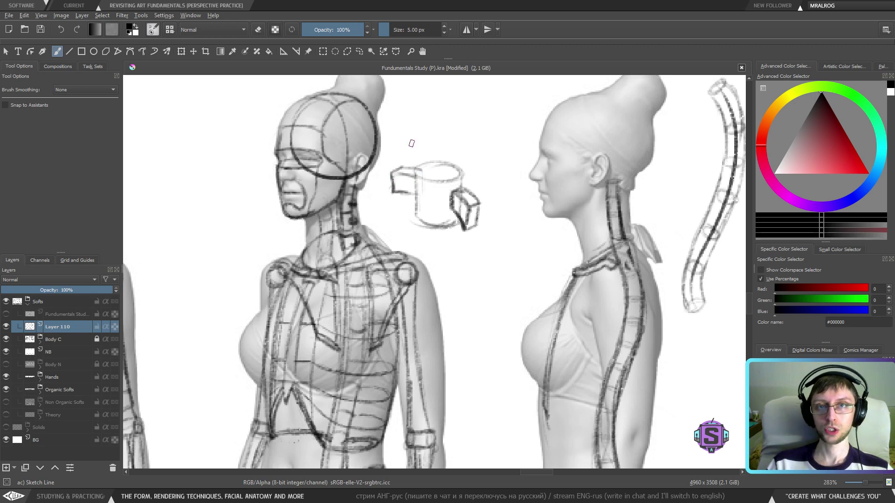
Add a thick curved arch behind the cylinder, connecting over to its lower projection.
{"action": "left_click_drag", "start_coordinate": [484, 182], "coordinate": [470, 213]}
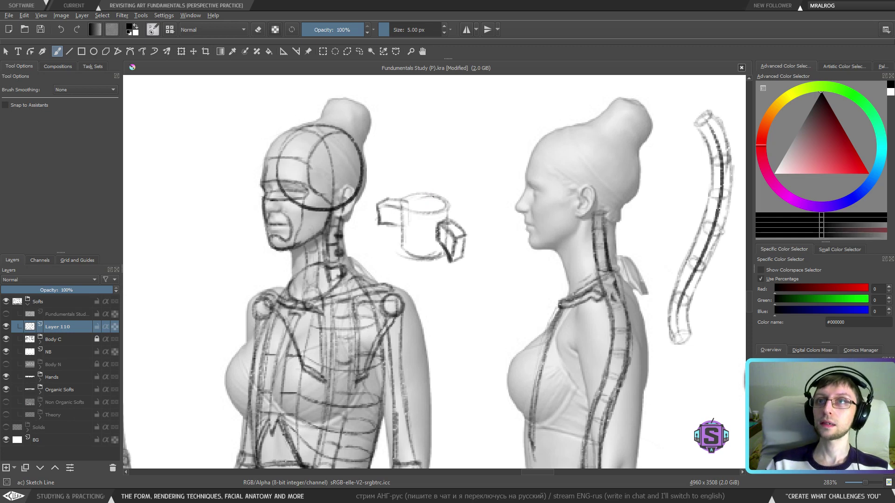
{"action": "mouse_move", "coordinate": [430, 195]}
{"action": "left_mouse_down"}
{"action": "mouse_move", "coordinate": [462, 197]}
{"action": "mouse_move", "coordinate": [469, 217]}
{"action": "mouse_move", "coordinate": [469, 207]}
{"action": "mouse_move", "coordinate": [423, 250]}
{"action": "mouse_move", "coordinate": [466, 246]}
{"action": "mouse_move", "coordinate": [471, 220]}
{"action": "mouse_move", "coordinate": [449, 242]}
{"action": "mouse_move", "coordinate": [473, 236]}
{"action": "left_mouse_up"}
{"action": "mouse_move", "coordinate": [467, 204]}
{"action": "left_mouse_down"}
{"action": "mouse_move", "coordinate": [472, 236]}
{"action": "mouse_move", "coordinate": [445, 201]}
{"action": "mouse_move", "coordinate": [468, 203]}
{"action": "mouse_move", "coordinate": [420, 192]}
{"action": "mouse_move", "coordinate": [460, 191]}
{"action": "mouse_move", "coordinate": [472, 200]}
{"action": "left_mouse_up"}
{"action": "key", "text": "ctrl+z"}
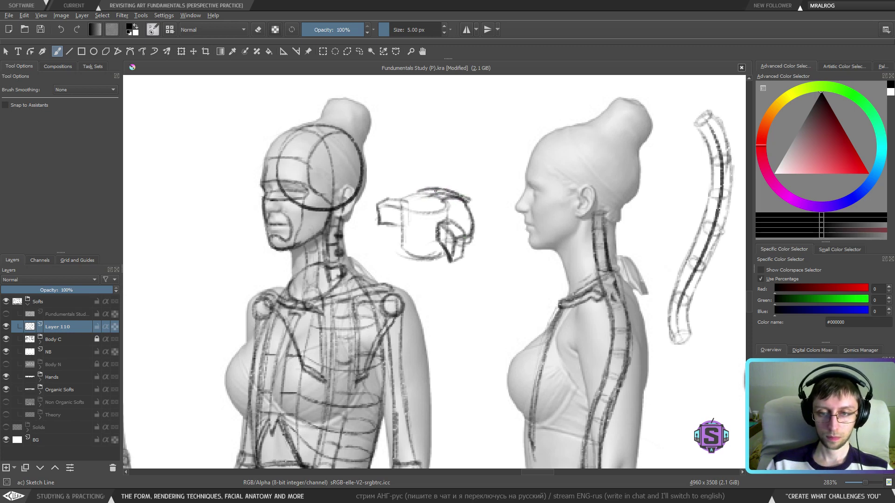
{"action": "scroll", "coordinate": [468, 238], "scroll_direction": "down", "scroll_amount": 2}
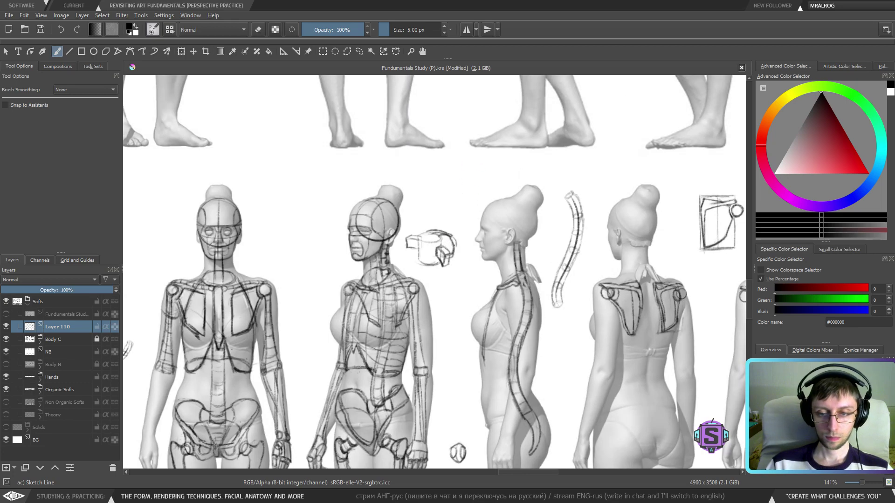
{"action": "key", "text": "ctrl+plus"}
{"action": "key", "text": "ctrl+plus"}
{"action": "mouse_move", "coordinate": [444, 192]}
{"action": "left_mouse_down"}
{"action": "mouse_move", "coordinate": [457, 230]}
{"action": "mouse_move", "coordinate": [473, 234]}
{"action": "mouse_move", "coordinate": [409, 248]}
{"action": "mouse_move", "coordinate": [417, 258]}
{"action": "mouse_move", "coordinate": [449, 252]}
{"action": "mouse_move", "coordinate": [440, 244]}
{"action": "mouse_move", "coordinate": [406, 252]}
{"action": "left_mouse_up"}
{"action": "scroll", "coordinate": [434, 272], "scroll_direction": "down", "scroll_amount": 2}
Delete the whole vertebra sketch between the three-quarter and side-view heads, and return to the brush.
{"action": "key", "text": "l"}
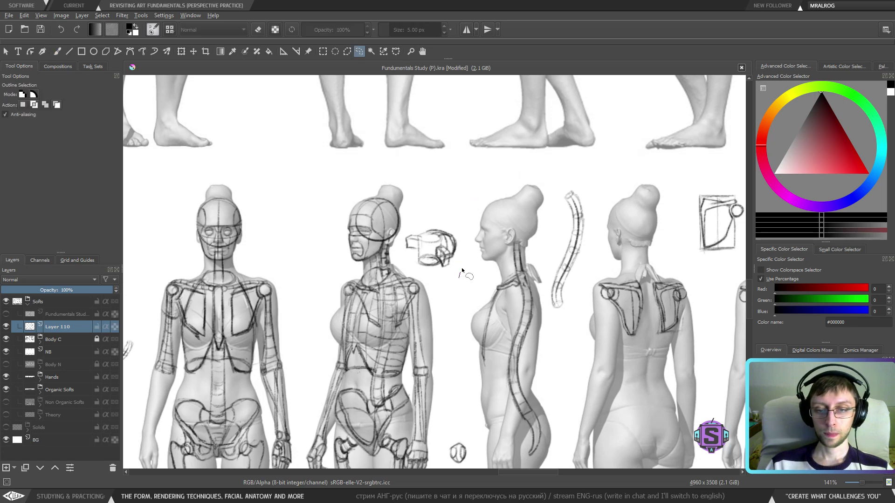
{"action": "mouse_move", "coordinate": [461, 268]}
{"action": "left_mouse_down"}
{"action": "mouse_move", "coordinate": [409, 226]}
{"action": "mouse_move", "coordinate": [450, 292]}
{"action": "left_mouse_up"}
{"action": "key", "text": "Delete"}
{"action": "key", "text": "ctrl+shift+a"}
{"action": "key", "text": "b"}
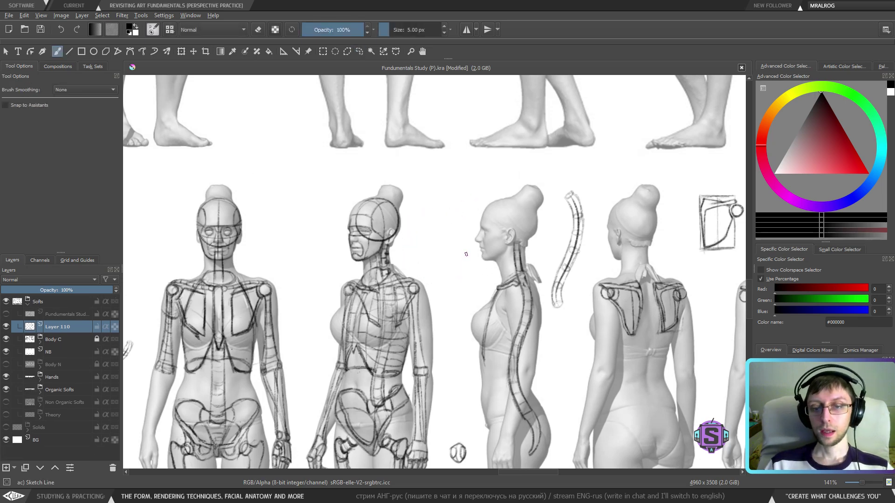
Draw a small flat ellipse beside the three-quarter figure's neck and touch up its neck vertebrae.
{"action": "left_click_drag", "start_coordinate": [465, 255], "coordinate": [460, 273]}
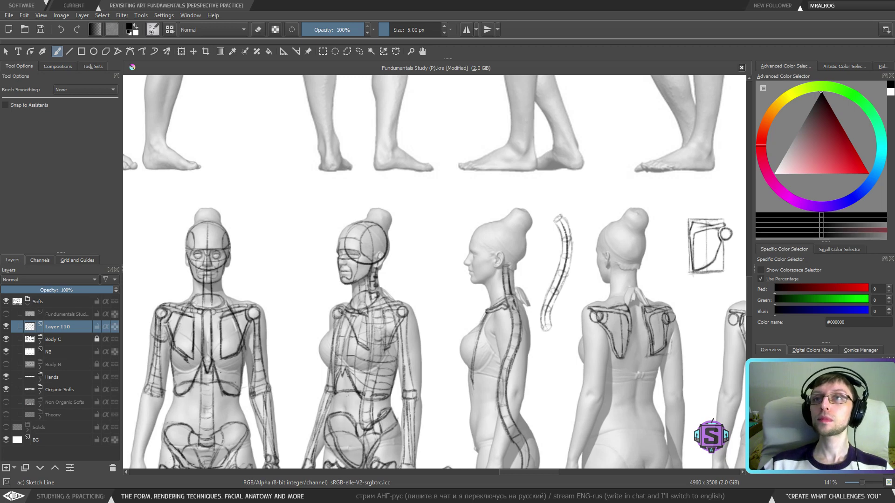
{"action": "left_click_drag", "start_coordinate": [426, 336], "coordinate": [426, 326]}
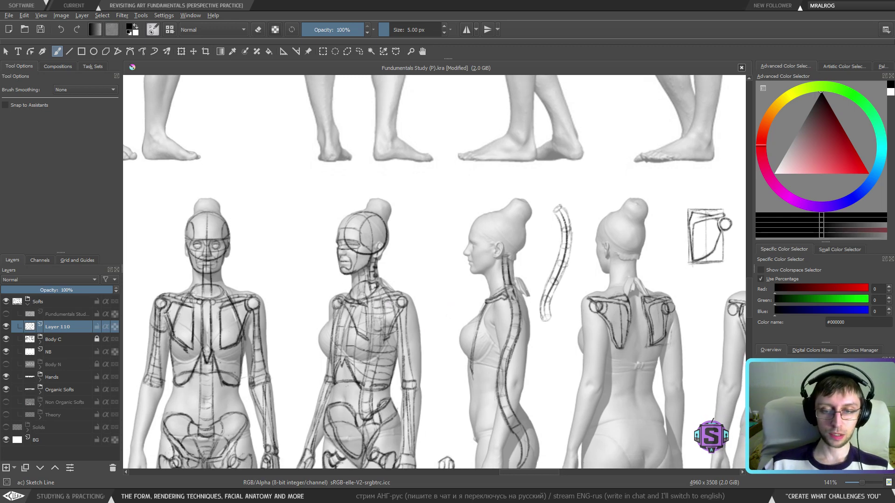
{"action": "mouse_move", "coordinate": [413, 250]}
{"action": "left_mouse_down"}
{"action": "mouse_move", "coordinate": [461, 254]}
{"action": "mouse_move", "coordinate": [460, 265]}
{"action": "mouse_move", "coordinate": [464, 256]}
{"action": "mouse_move", "coordinate": [441, 264]}
{"action": "mouse_move", "coordinate": [459, 257]}
{"action": "left_mouse_up"}
{"action": "key", "text": "ctrl+z"}
{"action": "key", "text": "ctrl+plus"}
{"action": "key", "text": "ctrl+plus"}
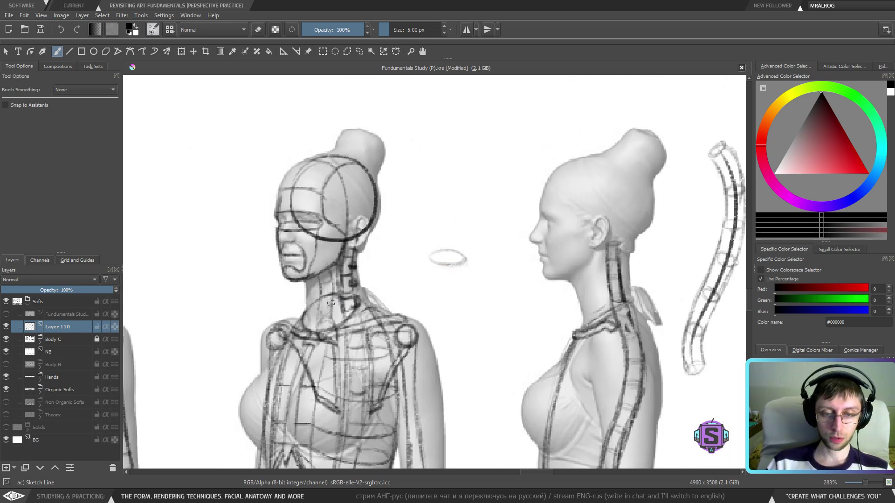
{"action": "left_click_drag", "start_coordinate": [355, 293], "coordinate": [340, 290]}
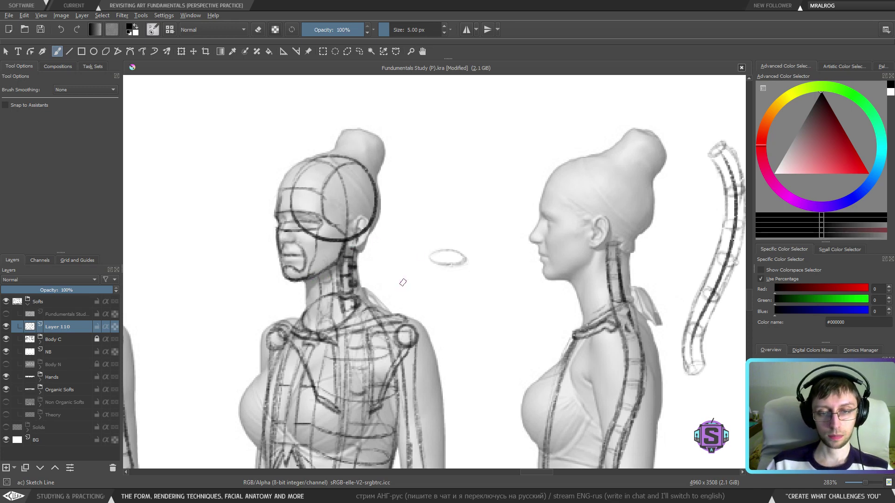
Build a tall cylinder around the small ellipse, with long side edges, a top ellipse, a rounded bottom and cross-section bands.
{"action": "left_click_drag", "start_coordinate": [408, 230], "coordinate": [383, 300]}
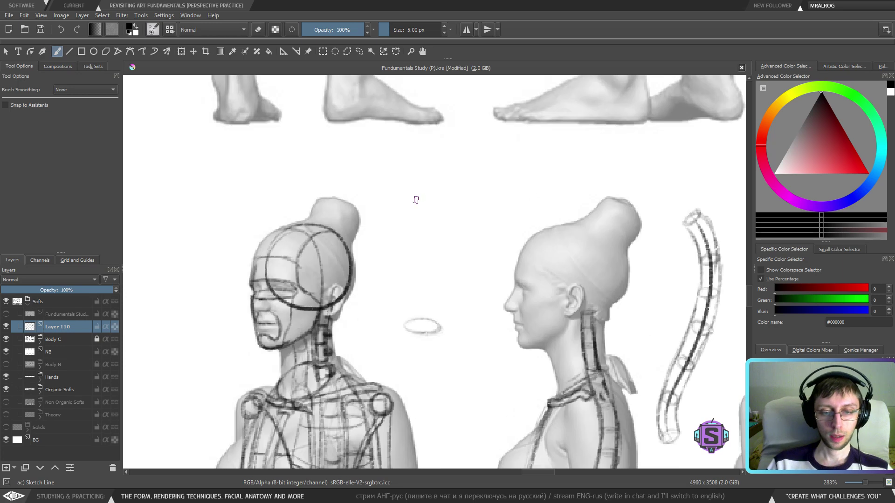
{"action": "left_click_drag", "start_coordinate": [443, 201], "coordinate": [436, 227]}
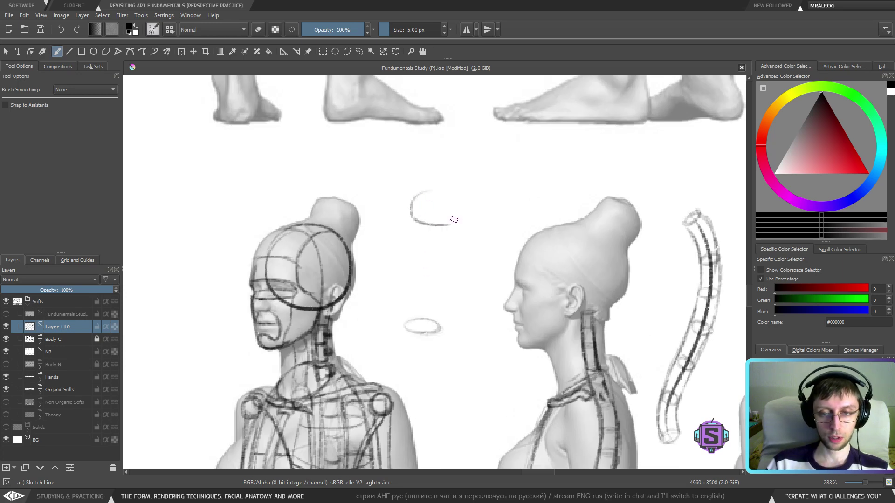
{"action": "key", "text": "ctrl+z"}
{"action": "left_click_drag", "start_coordinate": [405, 275], "coordinate": [411, 375]}
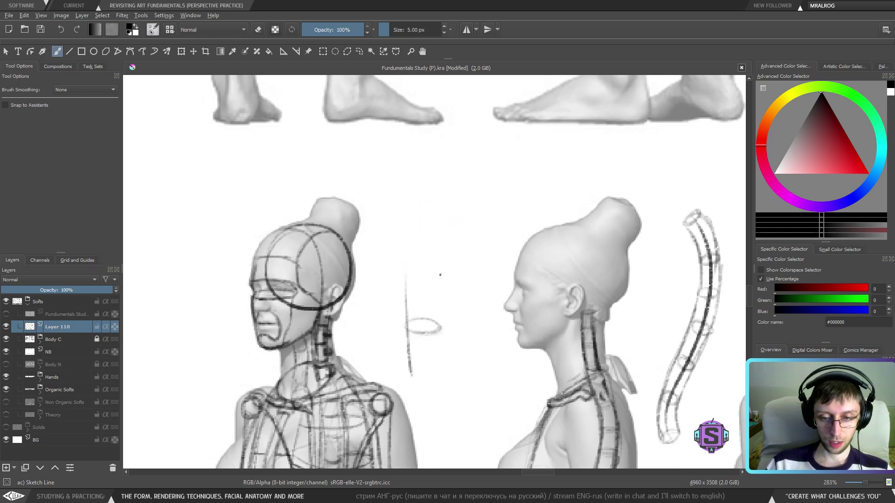
{"action": "mouse_move", "coordinate": [440, 275]}
{"action": "left_mouse_down"}
{"action": "mouse_move", "coordinate": [439, 353]}
{"action": "mouse_move", "coordinate": [415, 389]}
{"action": "mouse_move", "coordinate": [417, 366]}
{"action": "mouse_move", "coordinate": [447, 376]}
{"action": "left_mouse_up"}
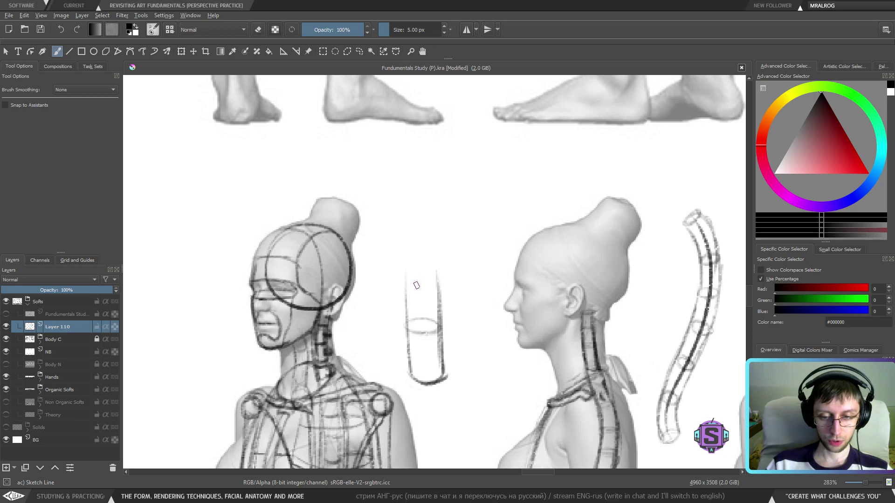
{"action": "mouse_move", "coordinate": [414, 265]}
{"action": "left_mouse_down"}
{"action": "mouse_move", "coordinate": [443, 271]}
{"action": "mouse_move", "coordinate": [413, 264]}
{"action": "left_mouse_up"}
{"action": "left_click_drag", "start_coordinate": [405, 272], "coordinate": [413, 368]}
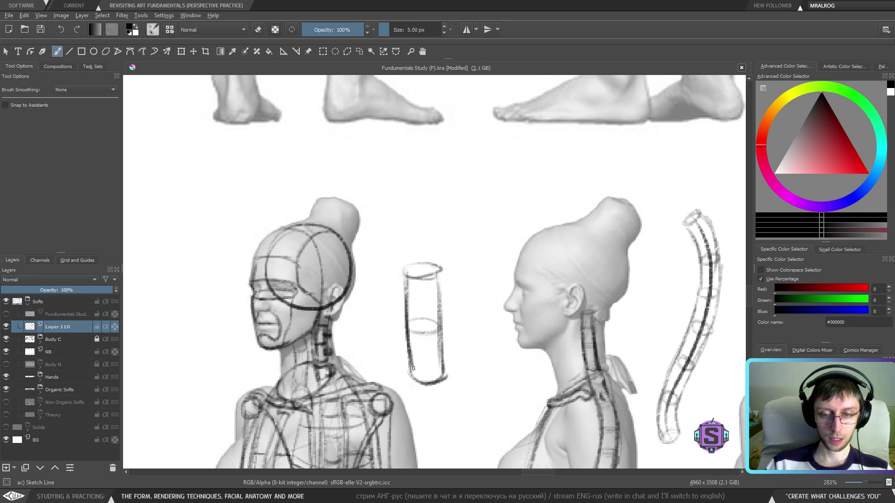
{"action": "left_click_drag", "start_coordinate": [401, 326], "coordinate": [448, 327]}
{"action": "mouse_move", "coordinate": [445, 372]}
{"action": "left_mouse_down"}
{"action": "mouse_move", "coordinate": [422, 353]}
{"action": "mouse_move", "coordinate": [417, 267]}
{"action": "mouse_move", "coordinate": [424, 383]}
{"action": "mouse_move", "coordinate": [419, 286]}
{"action": "mouse_move", "coordinate": [422, 356]}
{"action": "left_mouse_up"}
Select the cylinder sketch, scale it down and move it up beside the three-quarter figure's head.
{"action": "key", "text": "l"}
{"action": "mouse_move", "coordinate": [462, 304]}
{"action": "left_mouse_down"}
{"action": "mouse_move", "coordinate": [388, 270]}
{"action": "mouse_move", "coordinate": [452, 412]}
{"action": "mouse_move", "coordinate": [482, 396]}
{"action": "left_mouse_up"}
{"action": "key", "text": "ctrl+t"}
{"action": "left_click_drag", "start_coordinate": [483, 235], "coordinate": [433, 324]}
{"action": "mouse_move", "coordinate": [413, 338]}
{"action": "left_mouse_down"}
{"action": "mouse_move", "coordinate": [417, 255]}
{"action": "mouse_move", "coordinate": [394, 217]}
{"action": "left_mouse_up"}
{"action": "key", "text": "b"}
{"action": "key", "text": "ctrl+shift+a"}
Redraw the upper side of the reduced cylinder and close its top with a small ellipse, undoing the stray stroke.
{"action": "mouse_move", "coordinate": [394, 275]}
{"action": "left_mouse_down"}
{"action": "mouse_move", "coordinate": [392, 226]}
{"action": "mouse_move", "coordinate": [409, 219]}
{"action": "mouse_move", "coordinate": [399, 226]}
{"action": "left_mouse_up"}
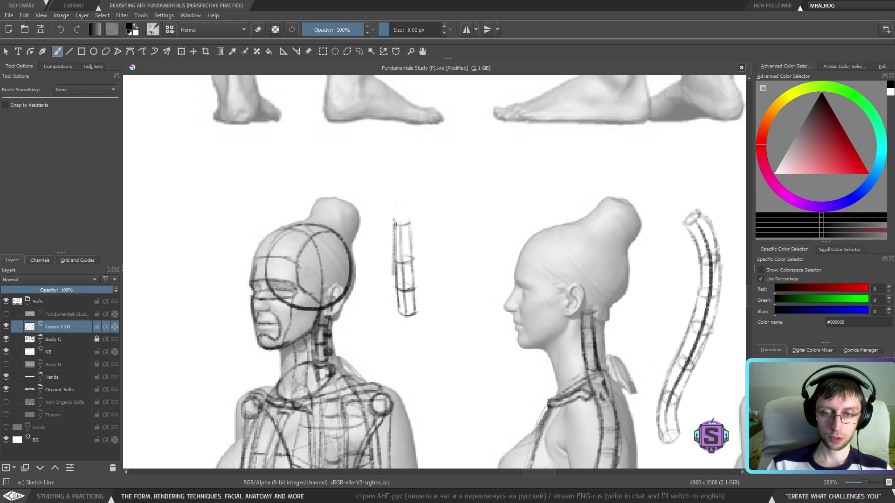
{"action": "mouse_move", "coordinate": [395, 192]}
{"action": "left_mouse_down"}
{"action": "mouse_move", "coordinate": [394, 227]}
{"action": "mouse_move", "coordinate": [408, 220]}
{"action": "left_mouse_up"}
{"action": "key", "text": "ctrl+z"}
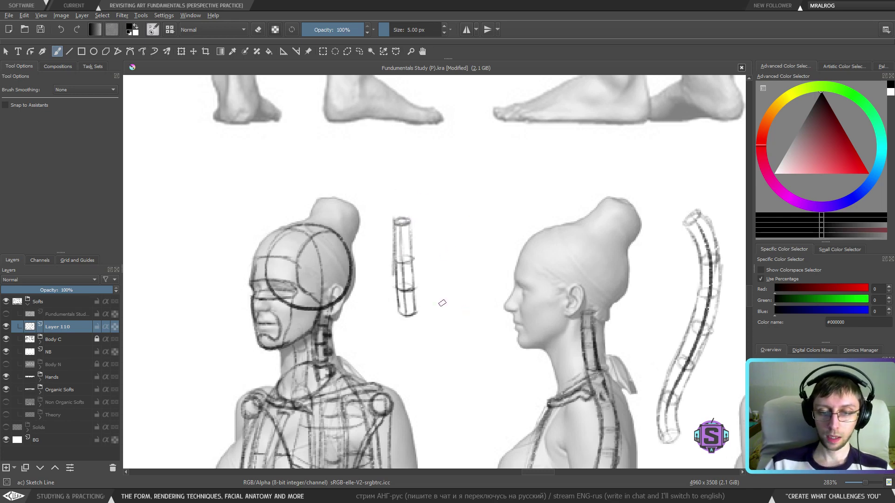
Sketch three small tilted ellipses beside the straight cylinder and connect them with side edges into a bending tube.
{"action": "mouse_move", "coordinate": [461, 306]}
{"action": "left_mouse_down"}
{"action": "mouse_move", "coordinate": [470, 311]}
{"action": "mouse_move", "coordinate": [456, 307]}
{"action": "mouse_move", "coordinate": [461, 275]}
{"action": "mouse_move", "coordinate": [448, 284]}
{"action": "left_mouse_up"}
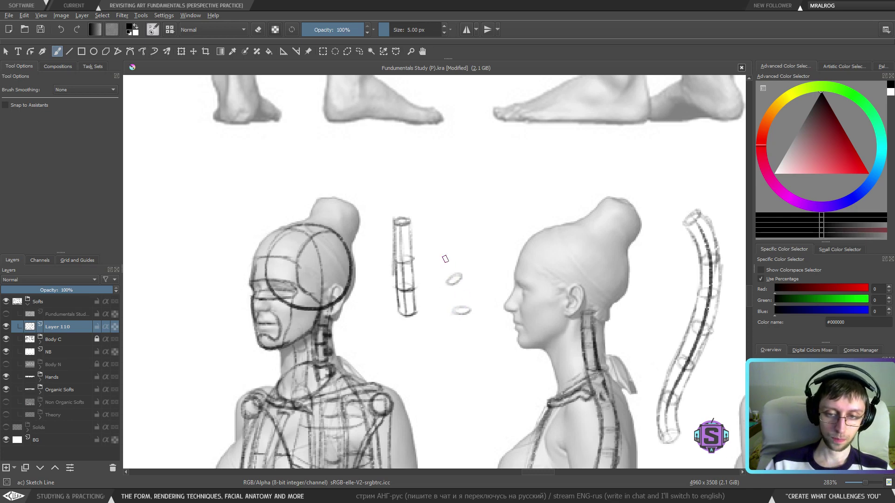
{"action": "mouse_move", "coordinate": [440, 245]}
{"action": "left_mouse_down"}
{"action": "mouse_move", "coordinate": [433, 253]}
{"action": "mouse_move", "coordinate": [441, 242]}
{"action": "left_mouse_up"}
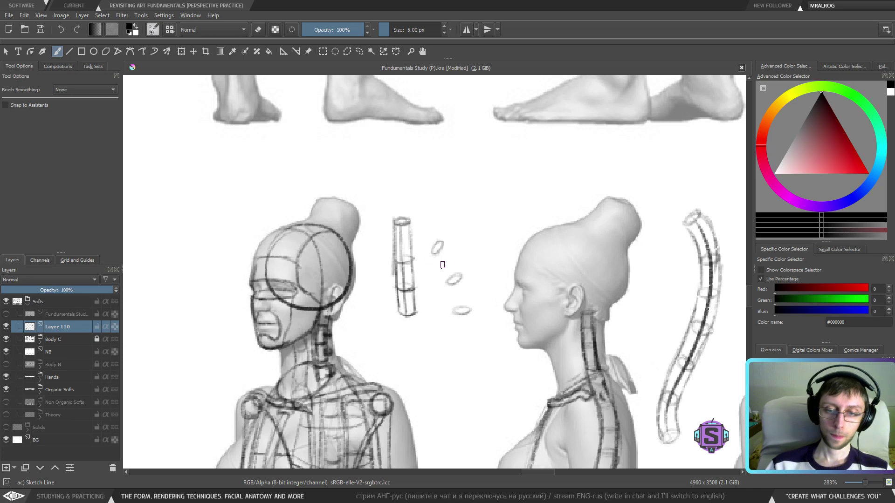
{"action": "mouse_move", "coordinate": [446, 282]}
{"action": "left_mouse_down"}
{"action": "mouse_move", "coordinate": [433, 255]}
{"action": "mouse_move", "coordinate": [448, 283]}
{"action": "left_mouse_up"}
{"action": "mouse_move", "coordinate": [443, 242]}
{"action": "left_mouse_down"}
{"action": "mouse_move", "coordinate": [461, 276]}
{"action": "mouse_move", "coordinate": [456, 310]}
{"action": "left_mouse_up"}
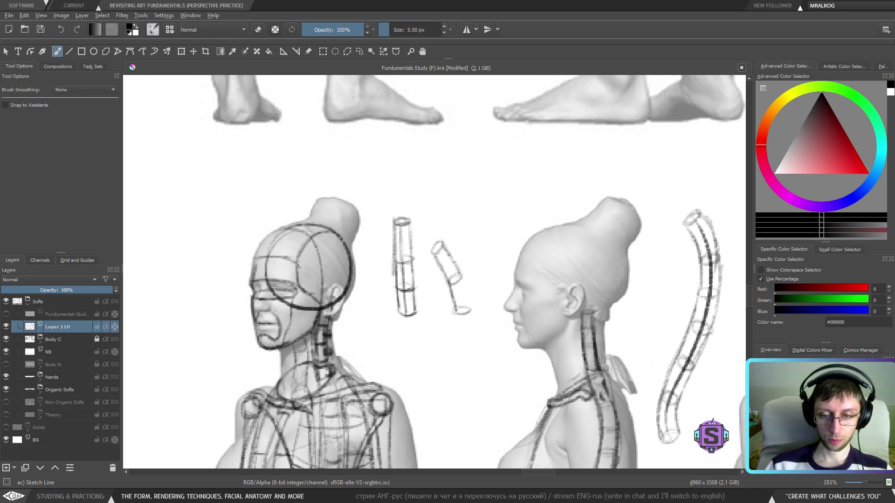
{"action": "left_click_drag", "start_coordinate": [461, 279], "coordinate": [468, 309]}
{"action": "mouse_move", "coordinate": [468, 305]}
{"action": "left_mouse_down"}
{"action": "mouse_move", "coordinate": [455, 261]}
{"action": "mouse_move", "coordinate": [467, 302]}
{"action": "left_mouse_up"}
{"action": "mouse_move", "coordinate": [465, 290]}
{"action": "left_mouse_down"}
{"action": "mouse_move", "coordinate": [448, 252]}
{"action": "mouse_move", "coordinate": [454, 304]}
{"action": "left_mouse_up"}
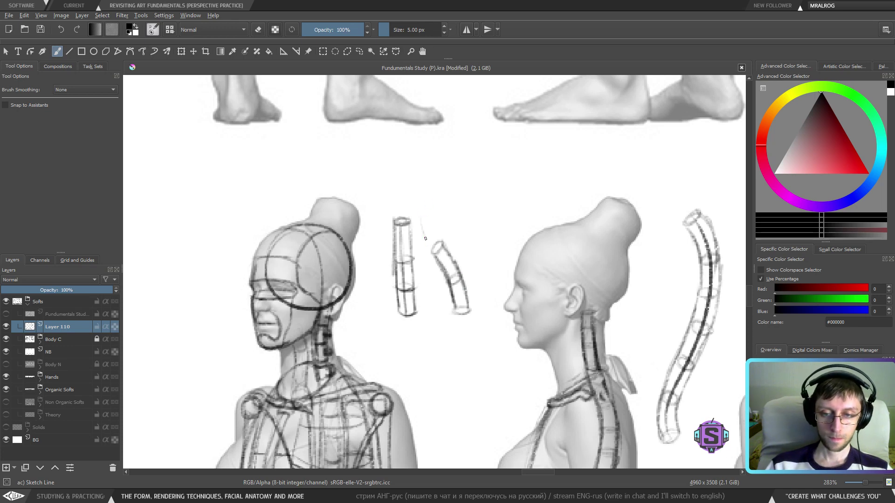
Extend the bending tube upward into an S-curve with a shaded top ellipse, and select and adjust its lower end.
{"action": "mouse_move", "coordinate": [421, 215]}
{"action": "left_mouse_down"}
{"action": "mouse_move", "coordinate": [433, 252]}
{"action": "mouse_move", "coordinate": [445, 248]}
{"action": "mouse_move", "coordinate": [433, 213]}
{"action": "mouse_move", "coordinate": [424, 213]}
{"action": "mouse_move", "coordinate": [432, 188]}
{"action": "mouse_move", "coordinate": [434, 284]}
{"action": "mouse_move", "coordinate": [480, 321]}
{"action": "left_mouse_up"}
{"action": "key", "text": "l"}
{"action": "key", "text": "t"}
{"action": "left_click_drag", "start_coordinate": [459, 274], "coordinate": [466, 271]}
{"action": "key", "text": "b"}
{"action": "key", "text": "ctrl+shift+a"}
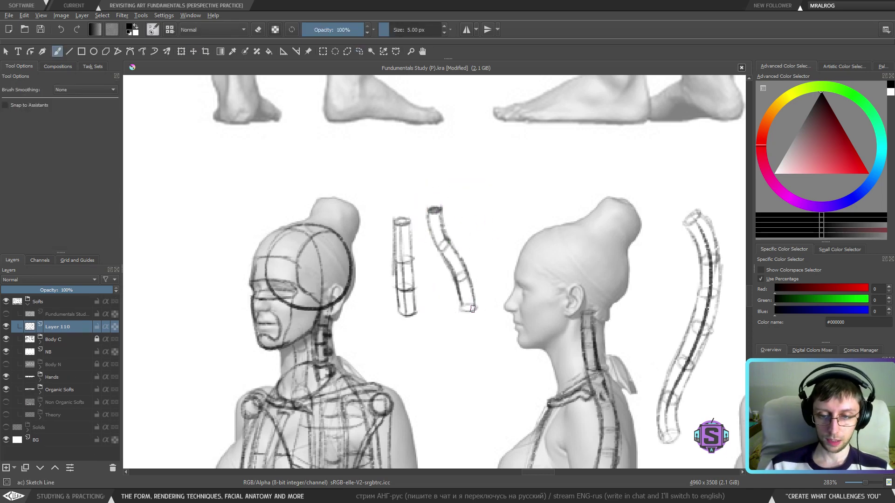
Reduce the brush size to 3 px and draw a curved rotation arrow around the straight cylinder, undoing the stray stroke.
{"action": "key", "text": "bracketleft"}
{"action": "key", "text": "bracketleft"}
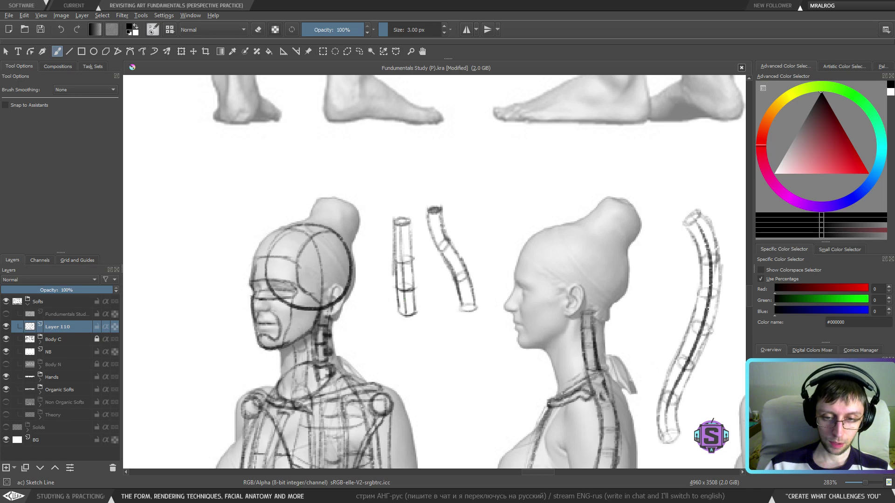
{"action": "mouse_move", "coordinate": [400, 236]}
{"action": "left_mouse_down"}
{"action": "mouse_move", "coordinate": [402, 278]}
{"action": "mouse_move", "coordinate": [401, 262]}
{"action": "mouse_move", "coordinate": [427, 244]}
{"action": "mouse_move", "coordinate": [446, 280]}
{"action": "left_mouse_up"}
{"action": "key", "text": "ctrl+z"}
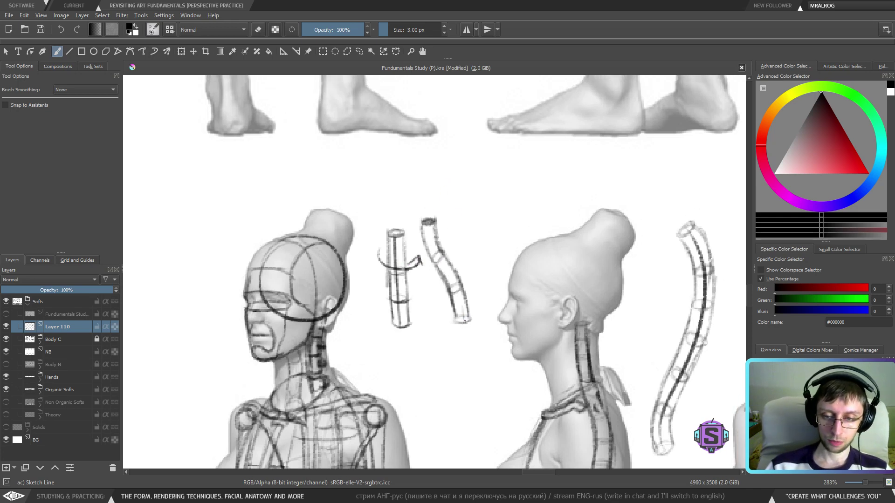
Draw lengthwise contour lines along the S-curved tube, following its bend from end to end.
{"action": "left_click_drag", "start_coordinate": [464, 325], "coordinate": [423, 236]}
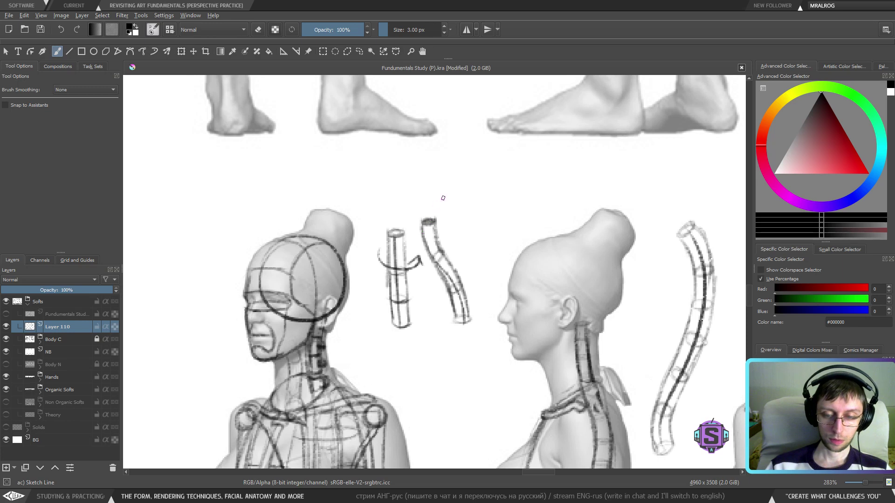
{"action": "mouse_move", "coordinate": [462, 320]}
{"action": "left_mouse_down"}
{"action": "mouse_move", "coordinate": [431, 225]}
{"action": "mouse_move", "coordinate": [431, 233]}
{"action": "left_mouse_up"}
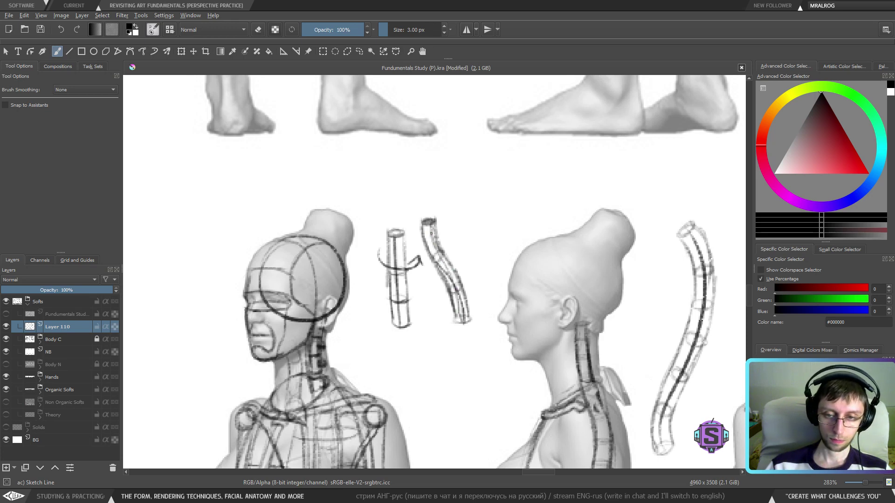
{"action": "left_click_drag", "start_coordinate": [445, 266], "coordinate": [451, 278]}
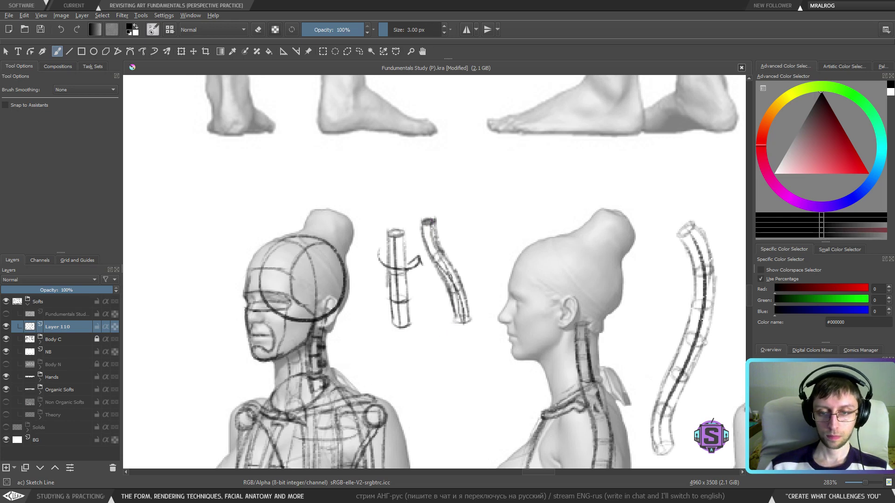
Select the S-curved tube and rotate it to stand more upright beside the straight cylinder.
{"action": "key", "text": "l"}
{"action": "left_click_drag", "start_coordinate": [487, 357], "coordinate": [440, 204]}
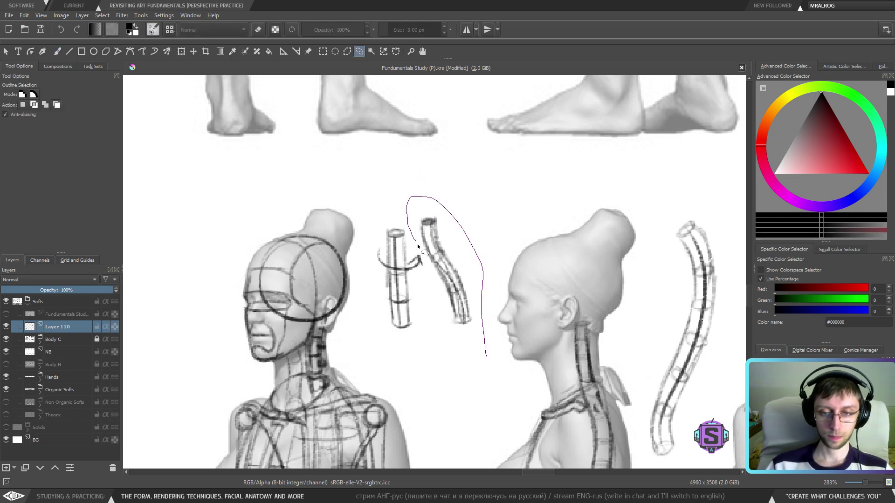
{"action": "left_click_drag", "start_coordinate": [418, 244], "coordinate": [471, 360]}
{"action": "key", "text": "ctrl+t"}
{"action": "left_click_drag", "start_coordinate": [520, 343], "coordinate": [507, 371]}
{"action": "left_click_drag", "start_coordinate": [445, 328], "coordinate": [452, 344]}
{"action": "key", "text": "b"}
{"action": "key", "text": "ctrl+shift+a"}
Save the anatomy study document under its existing file name.
{"action": "key", "text": "minus"}
{"action": "key", "text": "minus"}
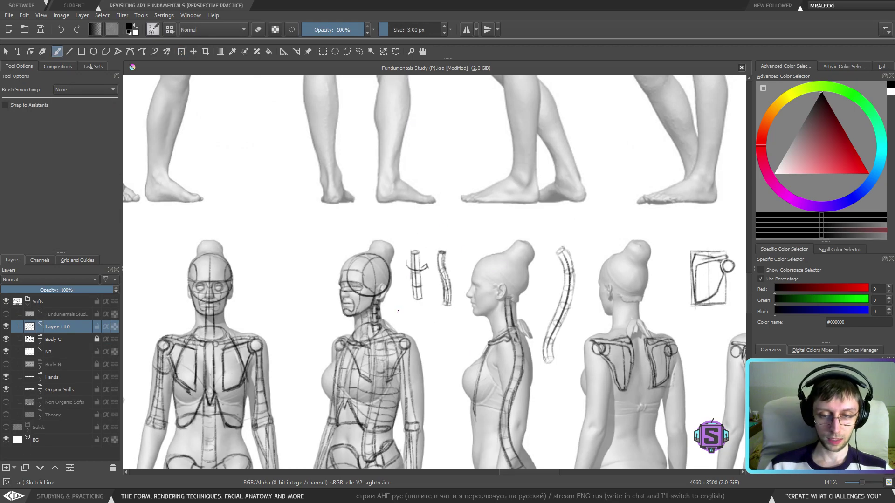
{"action": "key", "text": "minus"}
{"action": "key", "text": "minus"}
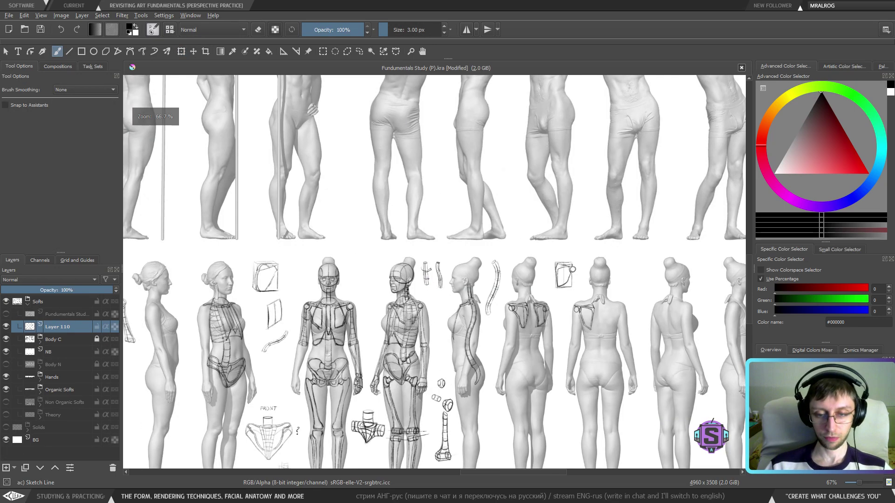
{"action": "scroll", "coordinate": [433, 335], "scroll_direction": "down", "scroll_amount": 4}
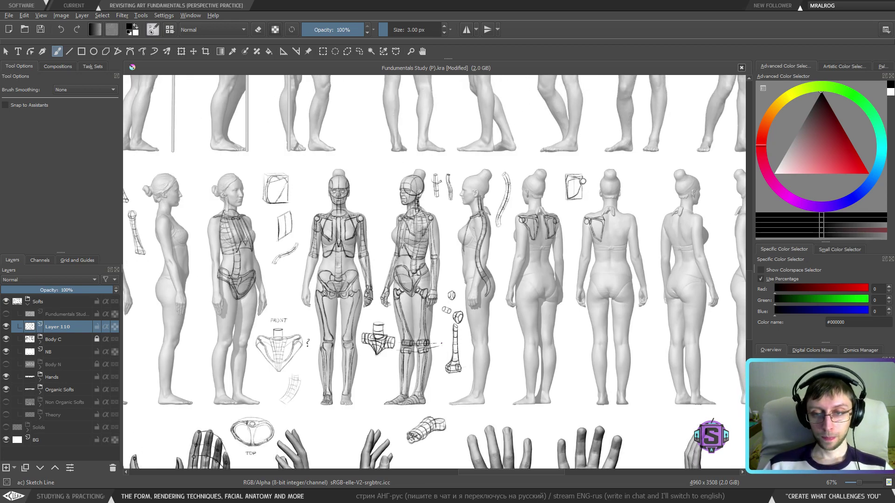
{"action": "key", "text": "minus"}
{"action": "key", "text": "minus"}
{"action": "left_click_drag", "start_coordinate": [460, 325], "coordinate": [447, 371]}
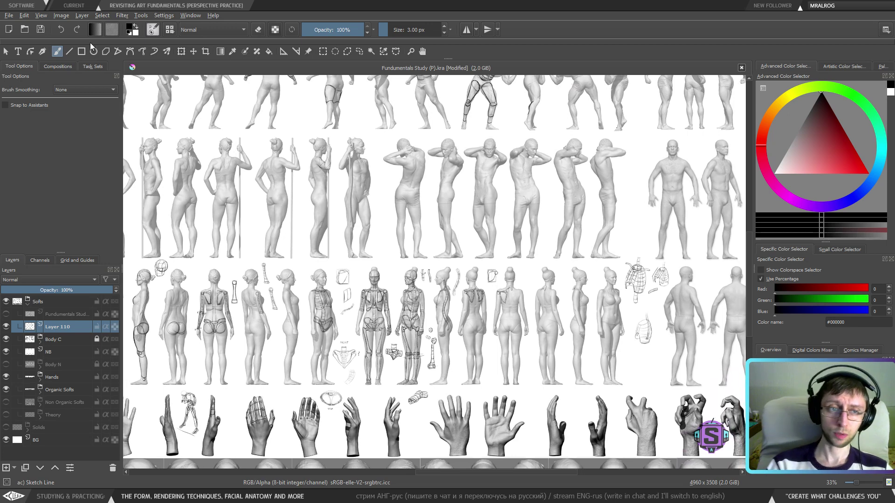
{"action": "left_click", "coordinate": [39, 33]}
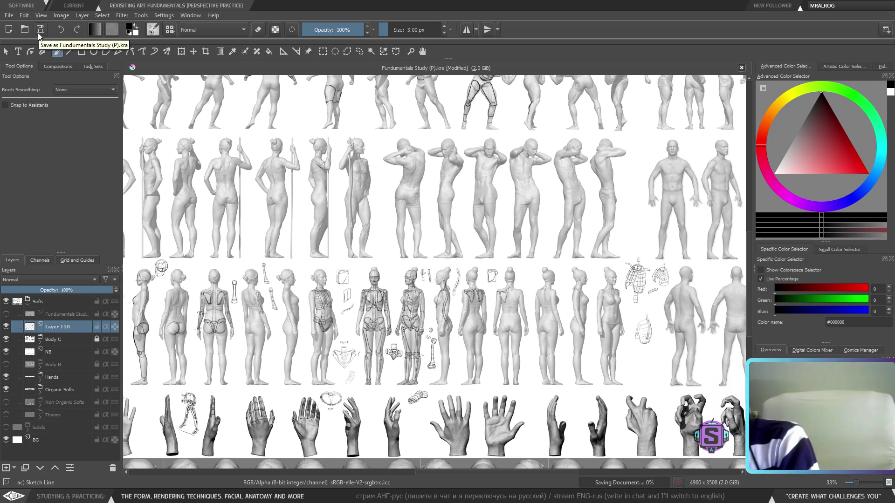